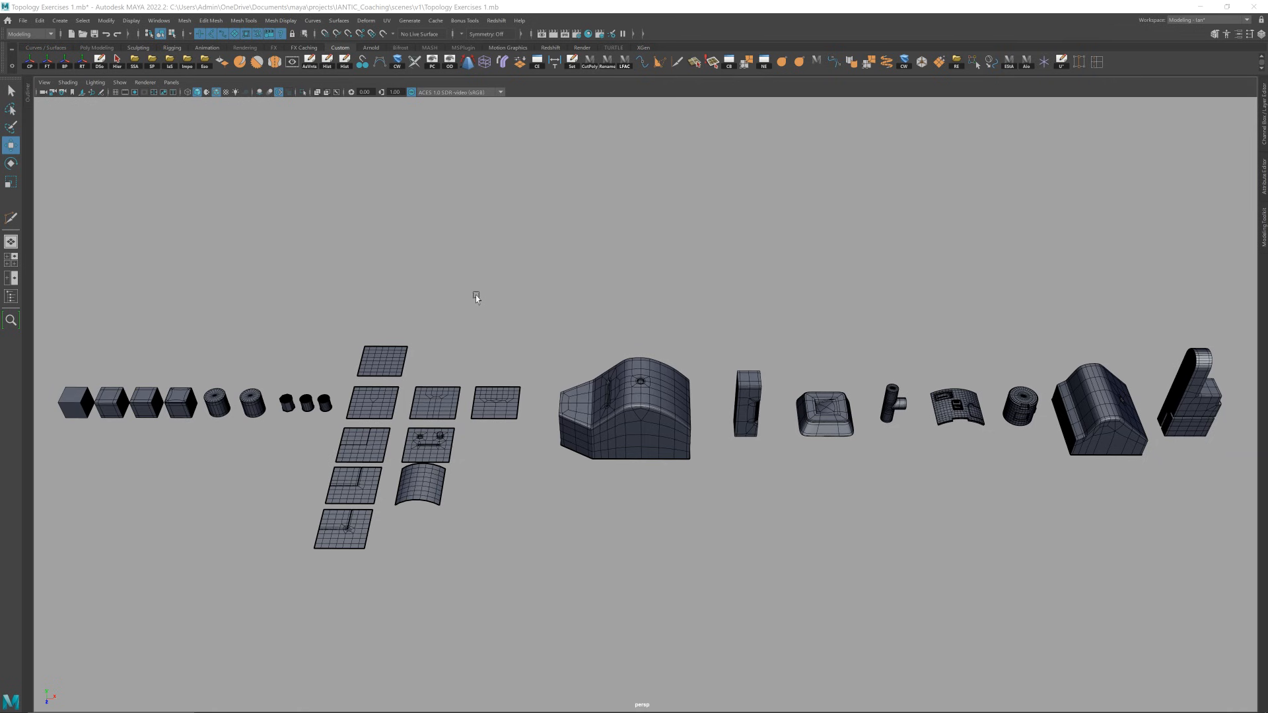
- Examine the curved panel with cutouts and the neighbouring topology exercise models up close
left_click(959, 404)
key("f")
right_click_drag(980, 341, 855, 306, "alt")
middle_click_drag(855, 306, 582, 418)
key("ctrl+z")
left_click_drag(502, 350, 874, 495, "alt")
key("ctrl+z")
left_click_drag(733, 473, 680, 338, "alt")
left_click(680, 338)
key("f")
left_click(680, 338, "ctrl")
- Turn off the wireframe overlay on the shaded models and look over the row of exercise models
left_click(216, 92)
right_click_drag(717, 303, 668, 334, "alt")
left_click_drag(667, 333, 692, 358, "alt")
right_click_drag(692, 358, 635, 370, "alt")
left_click_drag(634, 370, 684, 369, "alt")
scroll(684, 369, "down", 15)
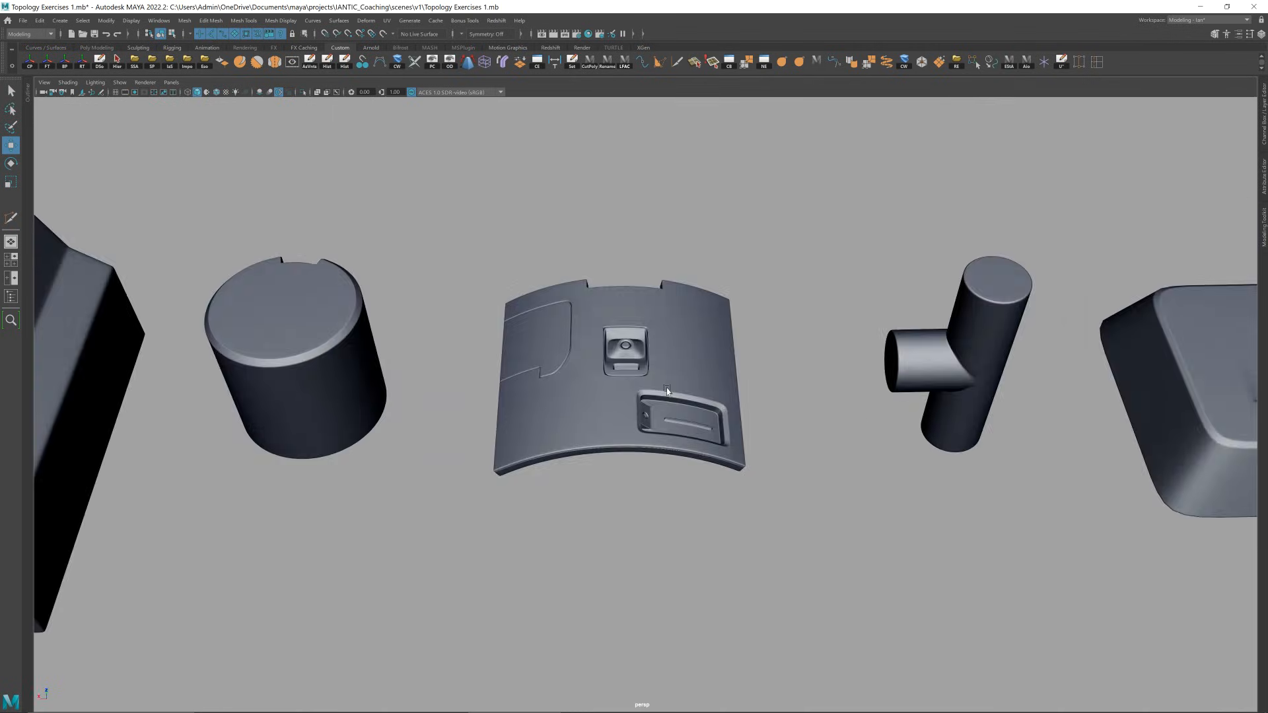
scroll(687, 396, "down", 4)
left_click_drag(691, 385, 831, 393, "alt")
middle_click_drag(649, 408, 899, 369, "alt")
left_click_drag(899, 368, 799, 391, "alt")
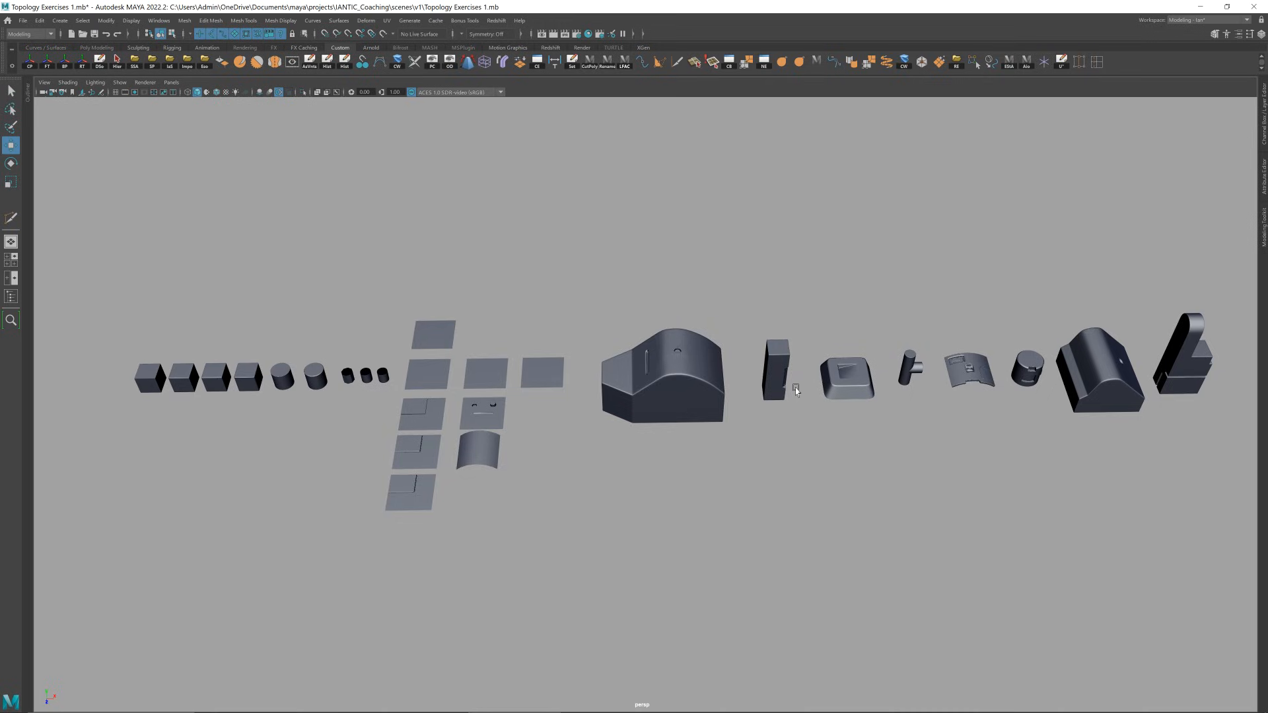
- Examine the curved panel, its separate inset piece, and the recessed detail near its corner
left_click(965, 369)
key("f")
left_click(920, 137)
left_click(693, 378)
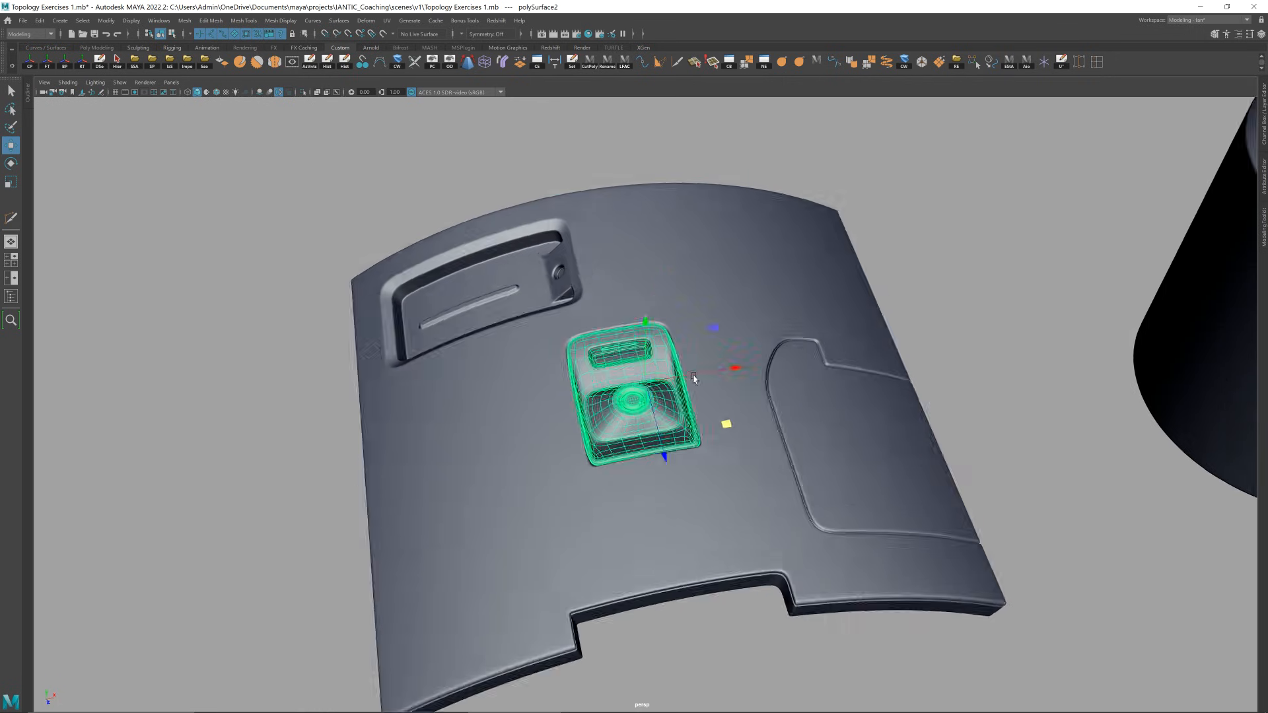
left_click_drag(693, 378, 522, 327, "alt")
left_click(515, 318, "shift")
left_click(515, 318, "shift")
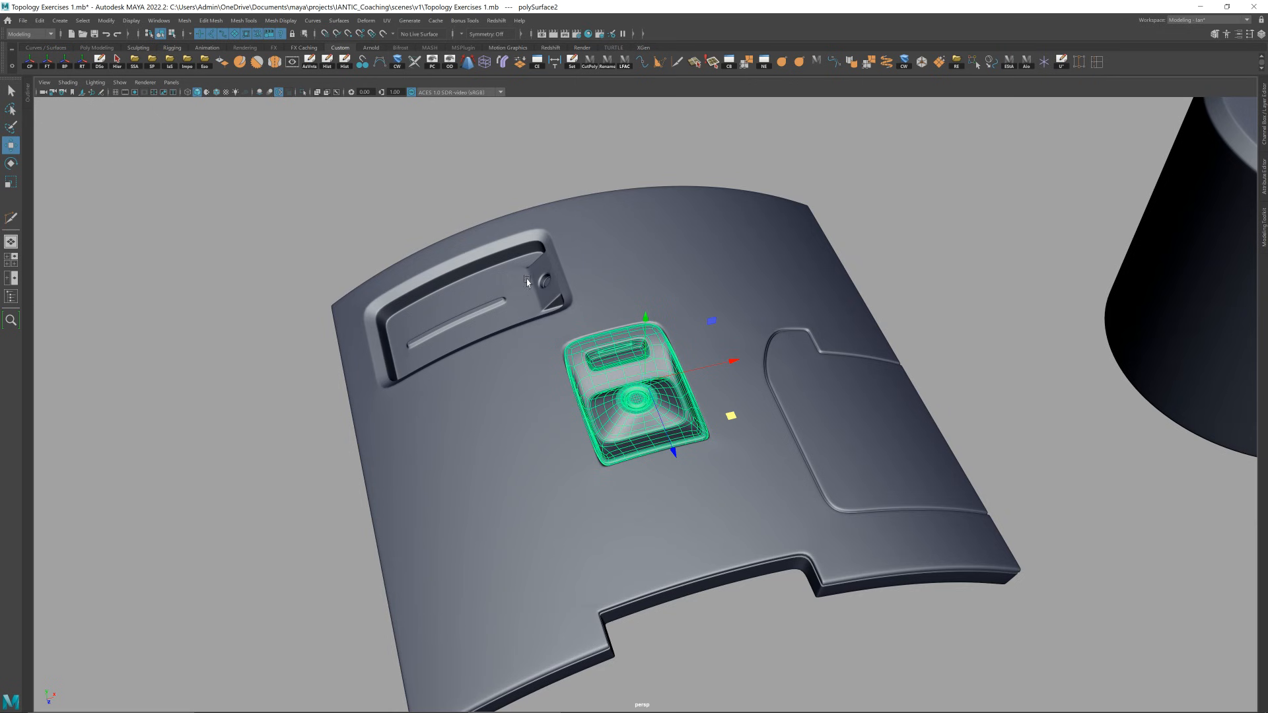
left_click_drag(526, 279, 467, 311, "alt")
left_click(432, 343)
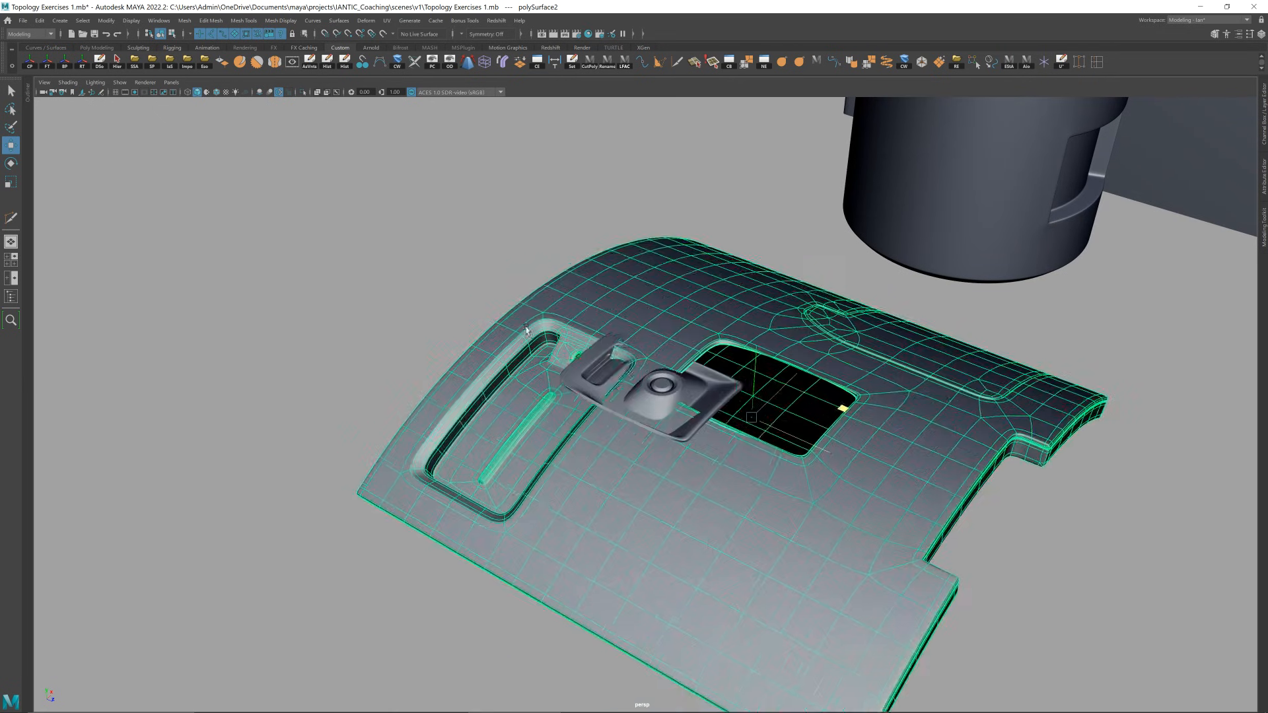
mouse_move(437, 301)
left_mouse_down()
mouse_move(462, 305)
mouse_move(455, 474)
mouse_move(343, 410)
mouse_move(426, 310)
left_mouse_up()
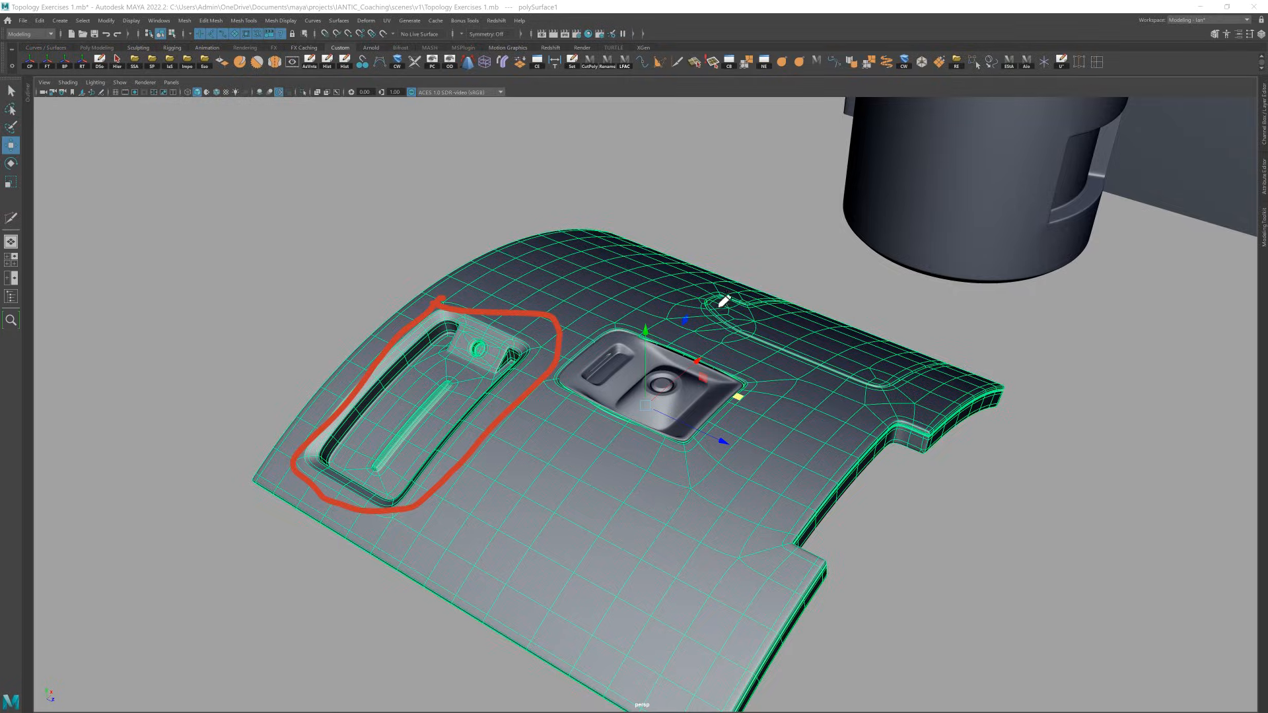
key("Escape")
left_click(370, 217)
left_click_drag(581, 235, 518, 255, "alt")
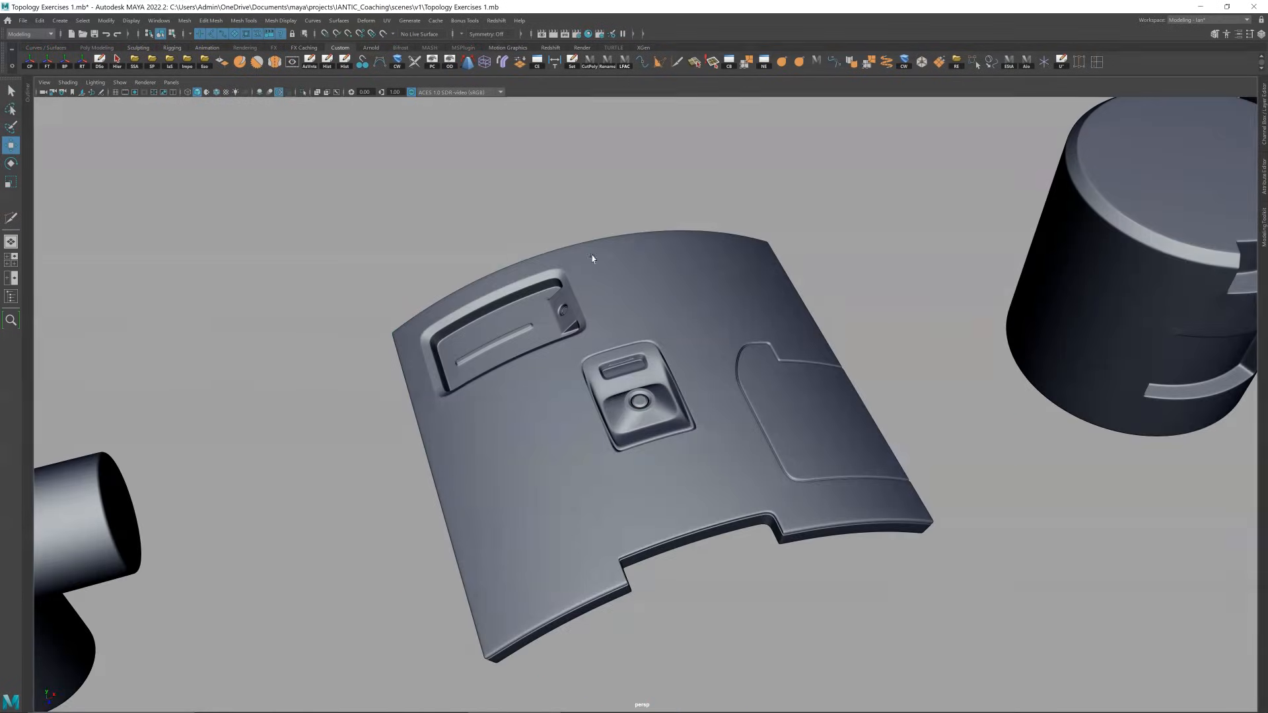
scroll(661, 246, "down", 3)
left_click_drag(675, 254, 659, 257, "alt")
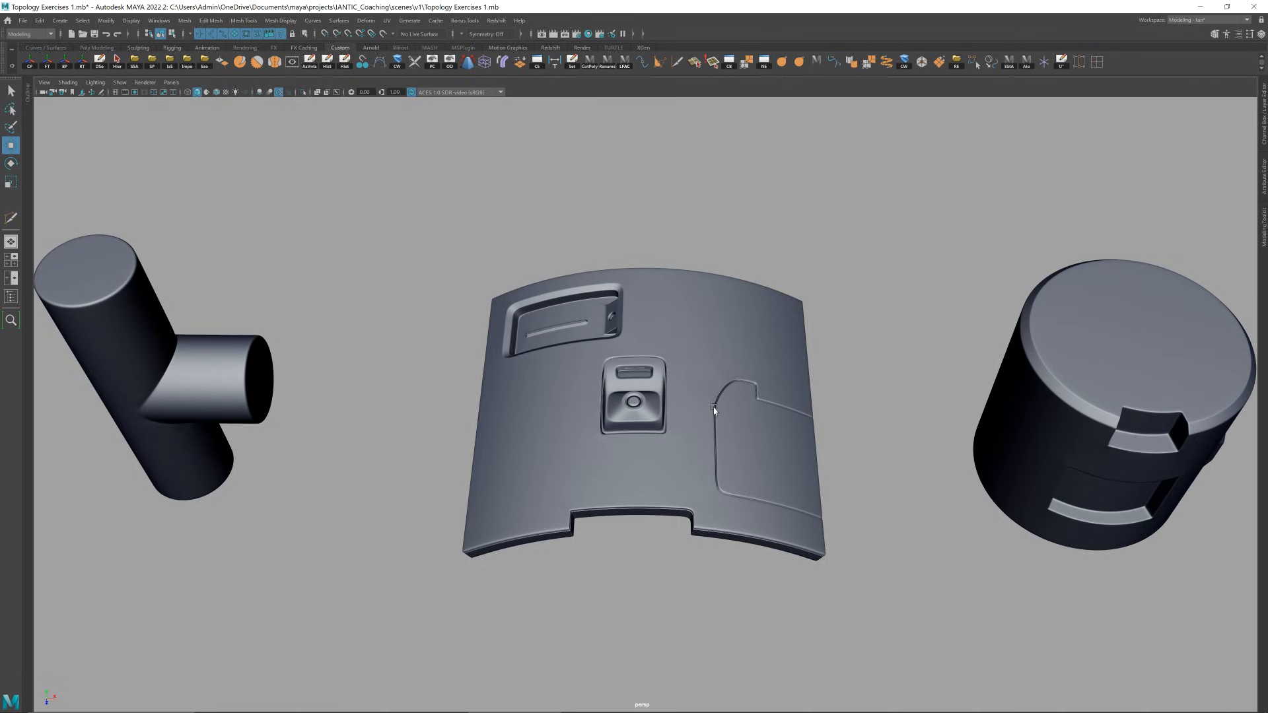
- Look over the complete row of topology exercise models, from the simple cubes to the complex shapes
scroll(711, 402, "down", 10)
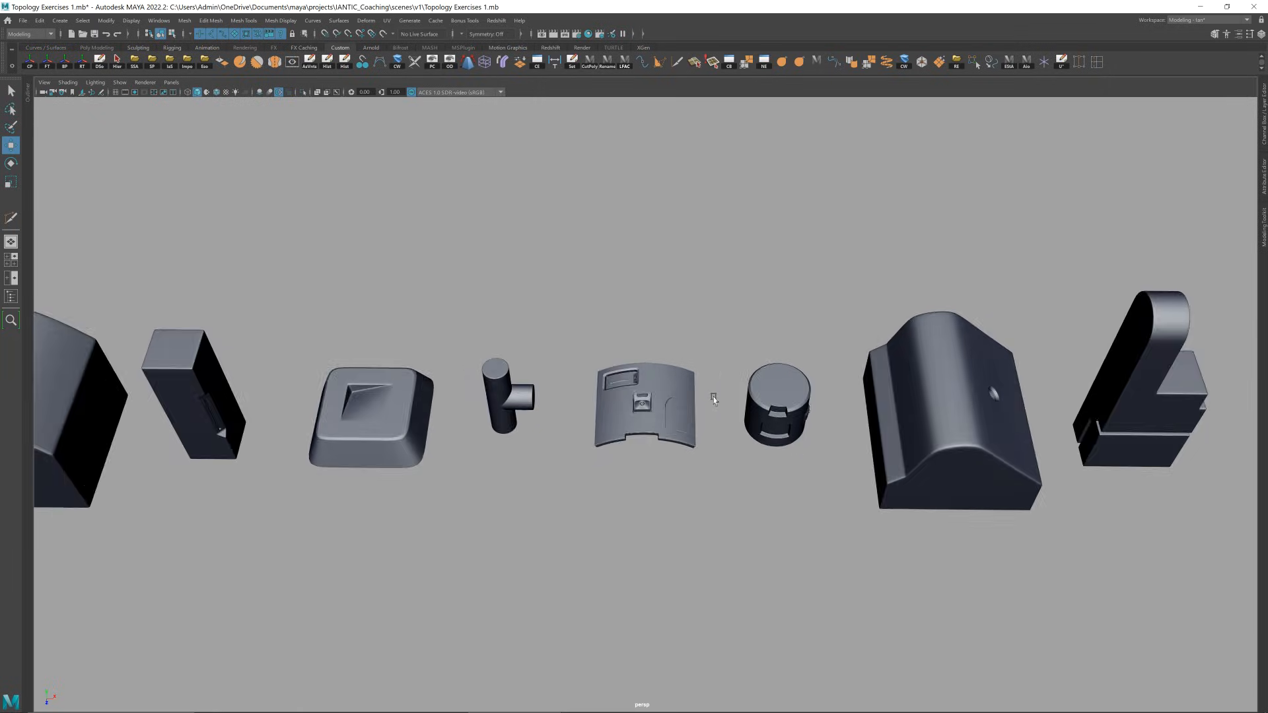
middle_click_drag(444, 413, 776, 400, "alt")
right_click_drag(776, 400, 714, 401, "alt")
left_click_drag(714, 401, 746, 391, "alt")
middle_click_drag(746, 390, 841, 395, "alt")
left_click_drag(841, 395, 822, 404, "alt")
right_click_drag(823, 404, 842, 402, "alt")
left_click_drag(842, 402, 837, 406, "alt")
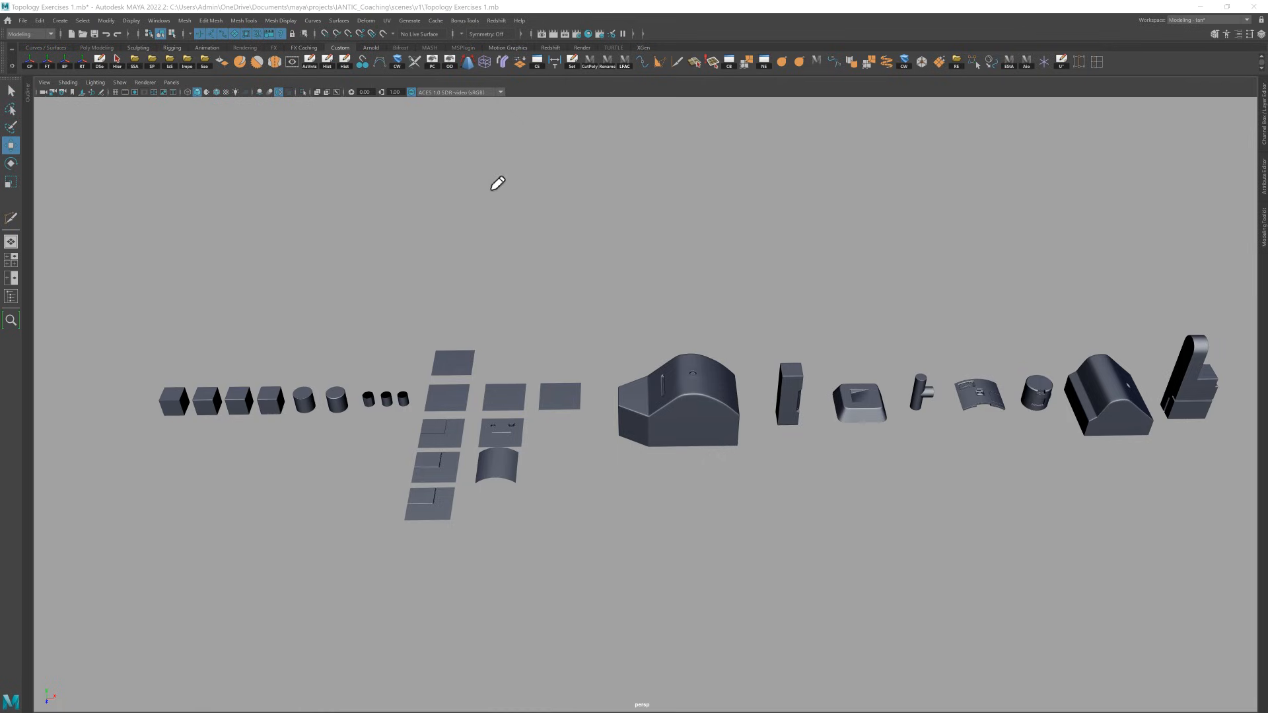
mouse_move(466, 174)
left_mouse_down()
mouse_move(483, 220)
mouse_move(470, 192)
mouse_move(677, 258)
mouse_move(509, 260)
left_mouse_up()
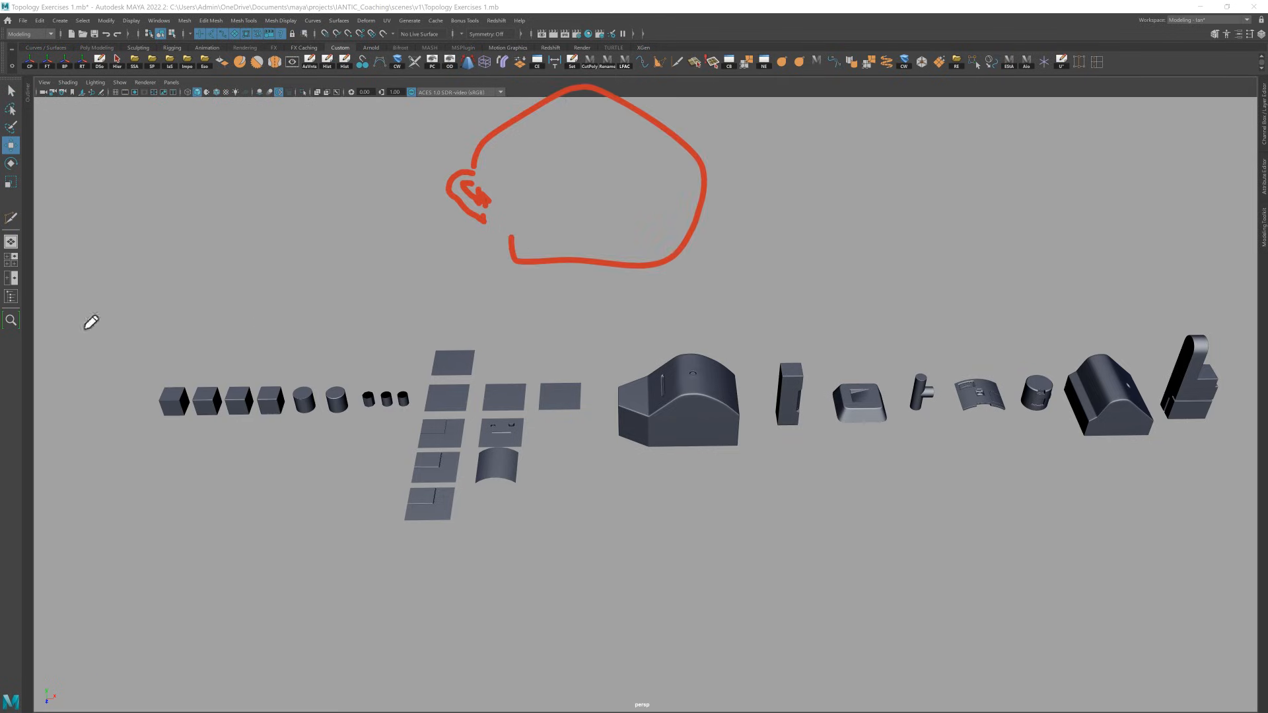
key("Escape")
left_click_drag(600, 226, 599, 227, "alt")
middle_click_drag(599, 226, 580, 227, "alt")
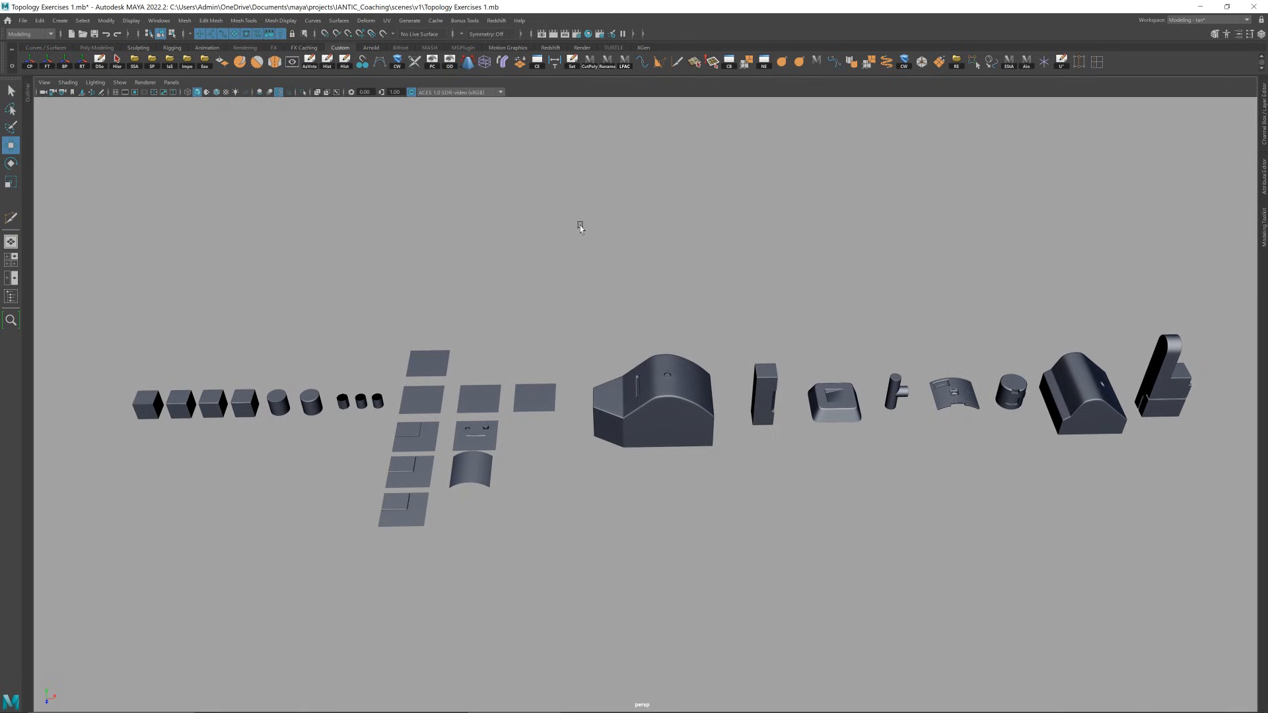
left_click_drag(581, 228, 579, 228, "alt")
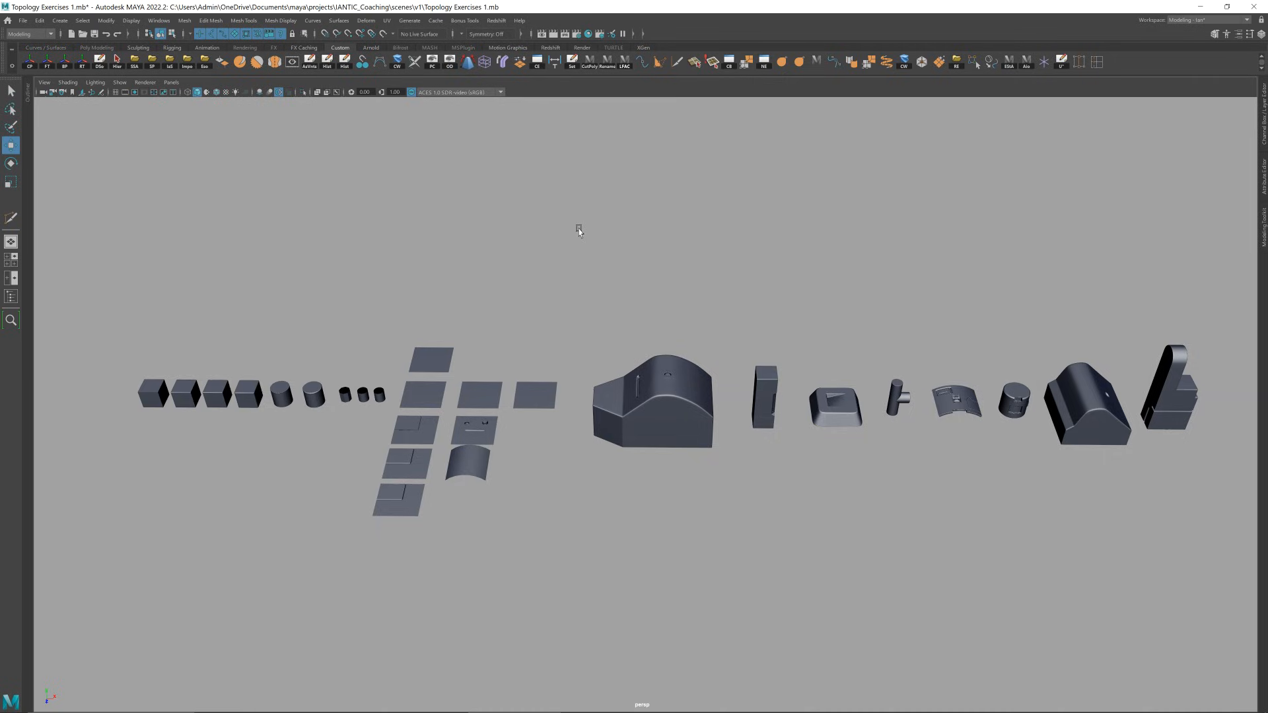
- Try deleting the front vertical edge of the first plain cube
left_click(142, 391)
key("f")
left_click_drag(716, 370, 699, 312, "alt")
key("F10")
left_click(760, 310)
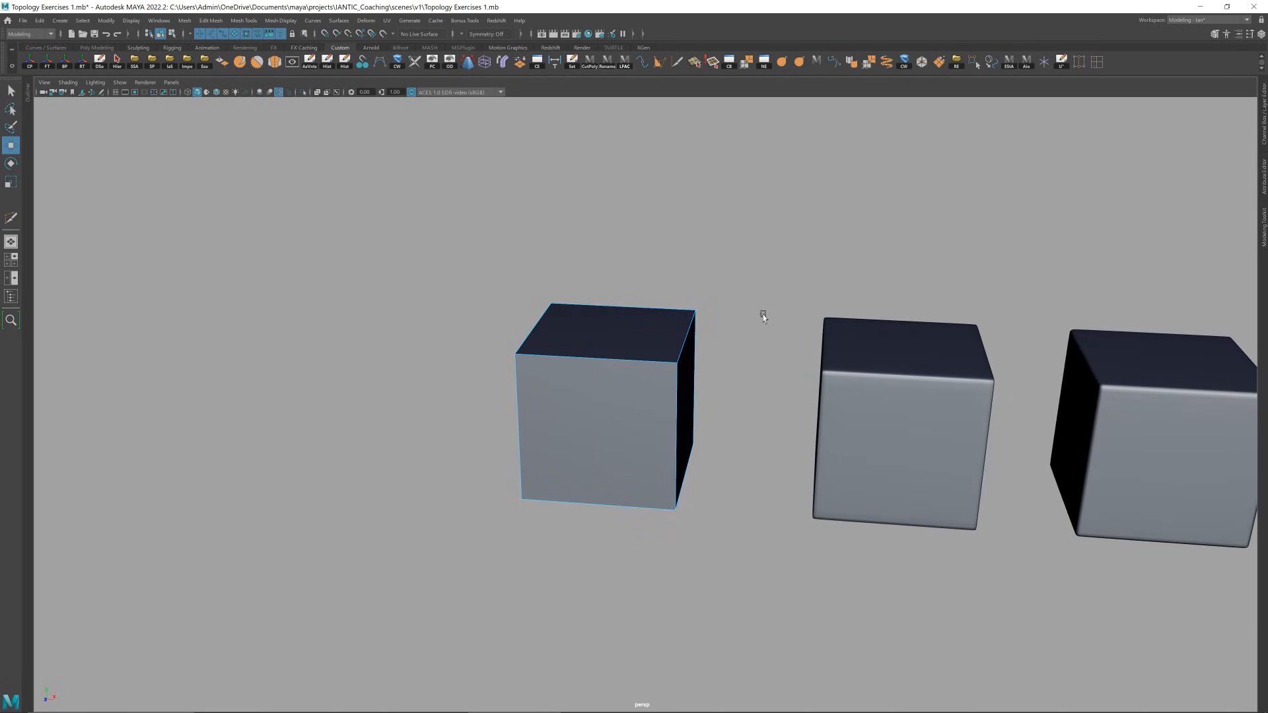
left_click(675, 373)
key("Delete")
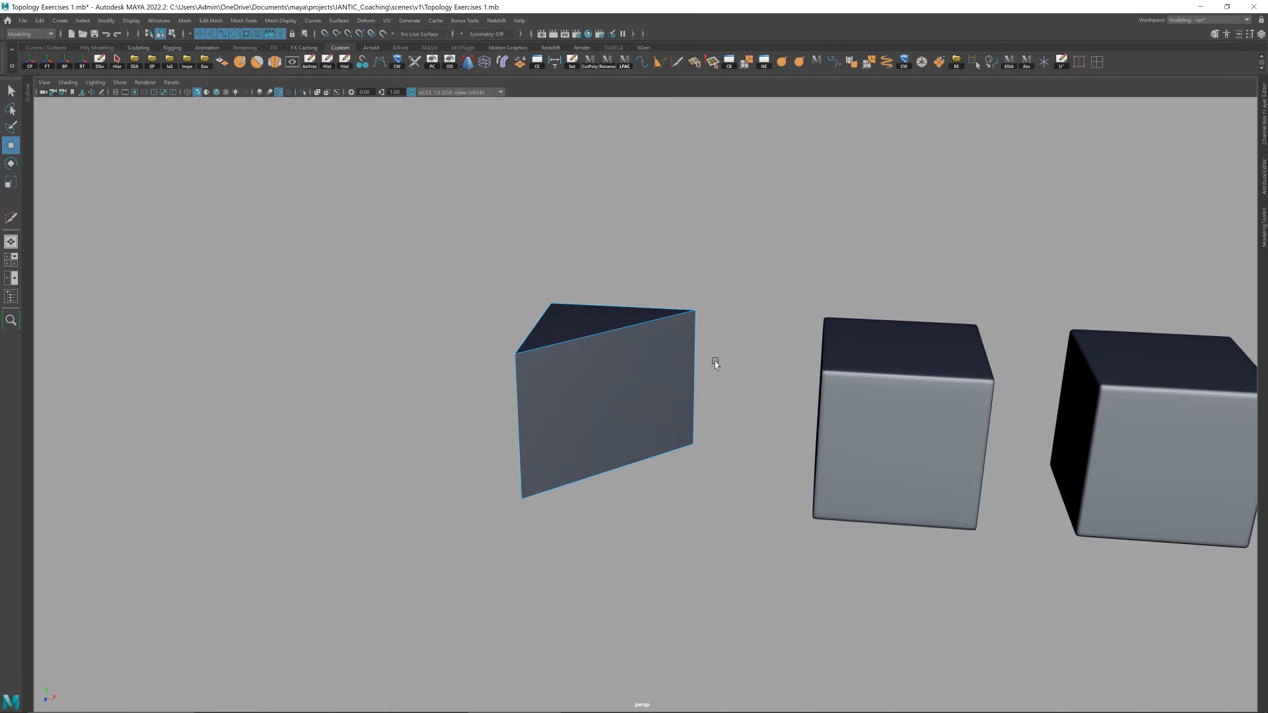
mouse_move(715, 362)
left_mouse_down("alt")
mouse_move(730, 394)
mouse_move(727, 374)
mouse_move(761, 356)
mouse_move(806, 354)
mouse_move(716, 368)
mouse_move(730, 354)
left_mouse_up("alt")
key("ctrl+z")
- Try deleting the plain cube's front top edge and one of its bottom edges
left_click(730, 354)
left_click(646, 364)
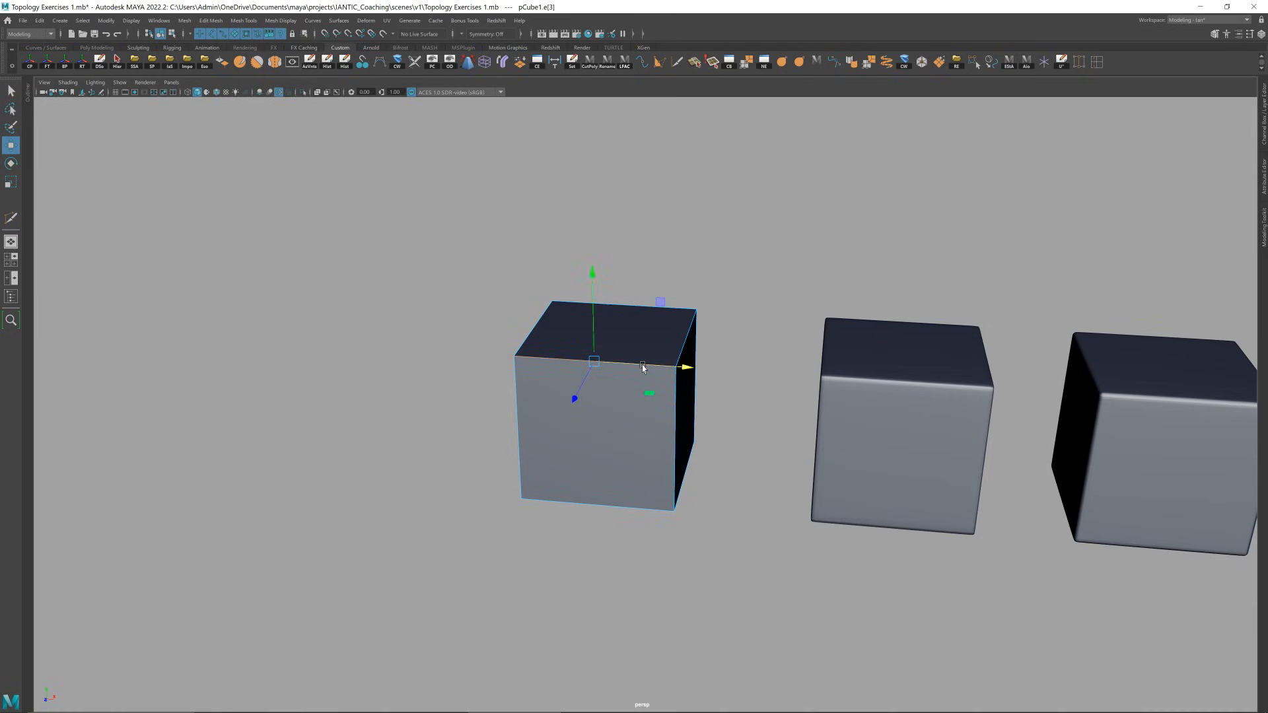
key("shift+z")
mouse_move(698, 306)
left_mouse_down("alt")
mouse_move(740, 309)
mouse_move(686, 305)
mouse_move(698, 289)
left_mouse_up("alt")
key("z")
left_click(582, 489)
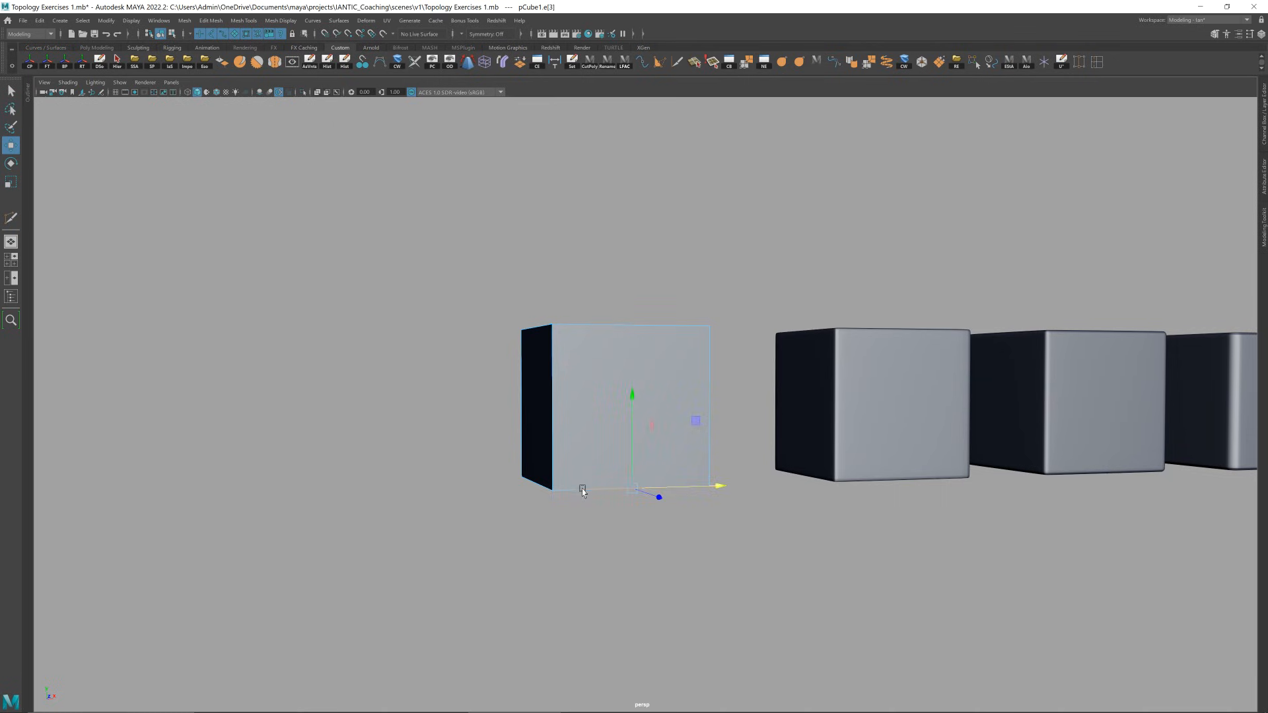
key("ctrl+Delete")
left_click_drag(620, 437, 624, 332, "alt")
key("z")
- Select all edges of the plain cube to examine the ones that define its shape
scroll(674, 327, "up", 3)
right_click_drag(625, 331, 624, 260)
scroll(621, 261, "down", 3)
left_click_drag(494, 253, 698, 516)
left_click_drag(462, 218, 761, 595)
scroll(762, 498, "up", 2)
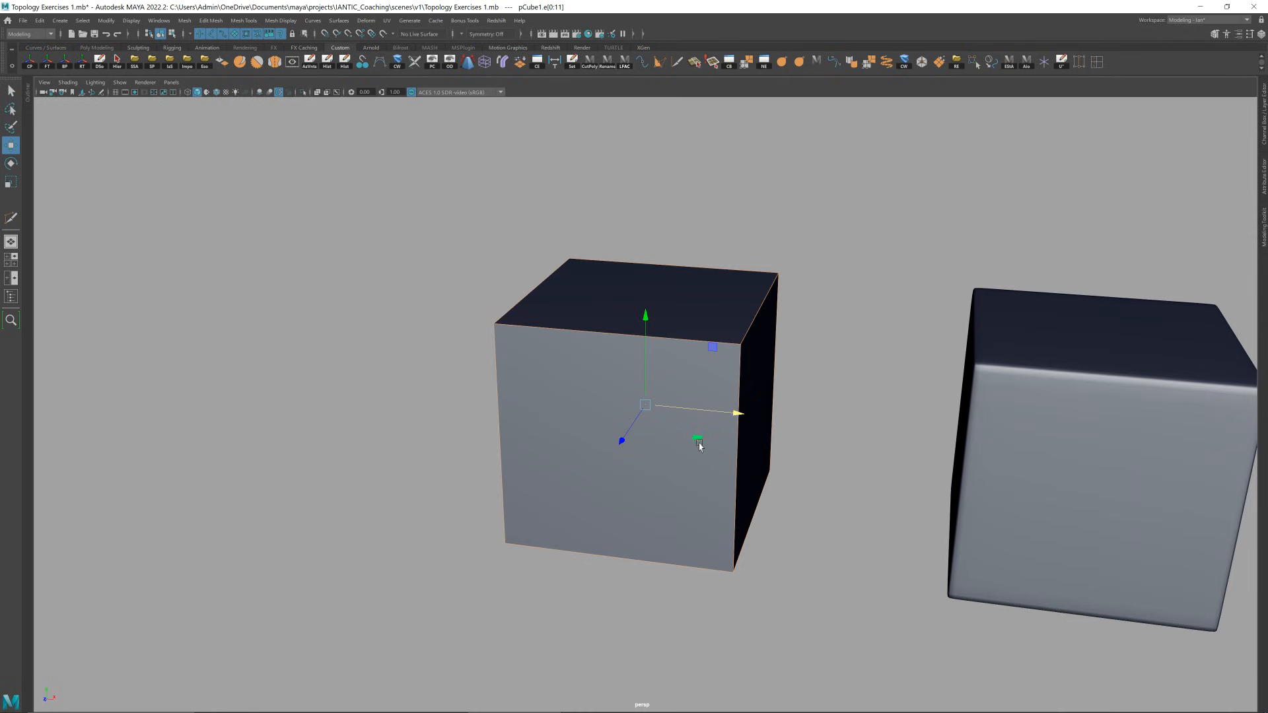
left_click_drag(700, 447, 797, 285, "alt")
scroll(701, 400, "down", 10)
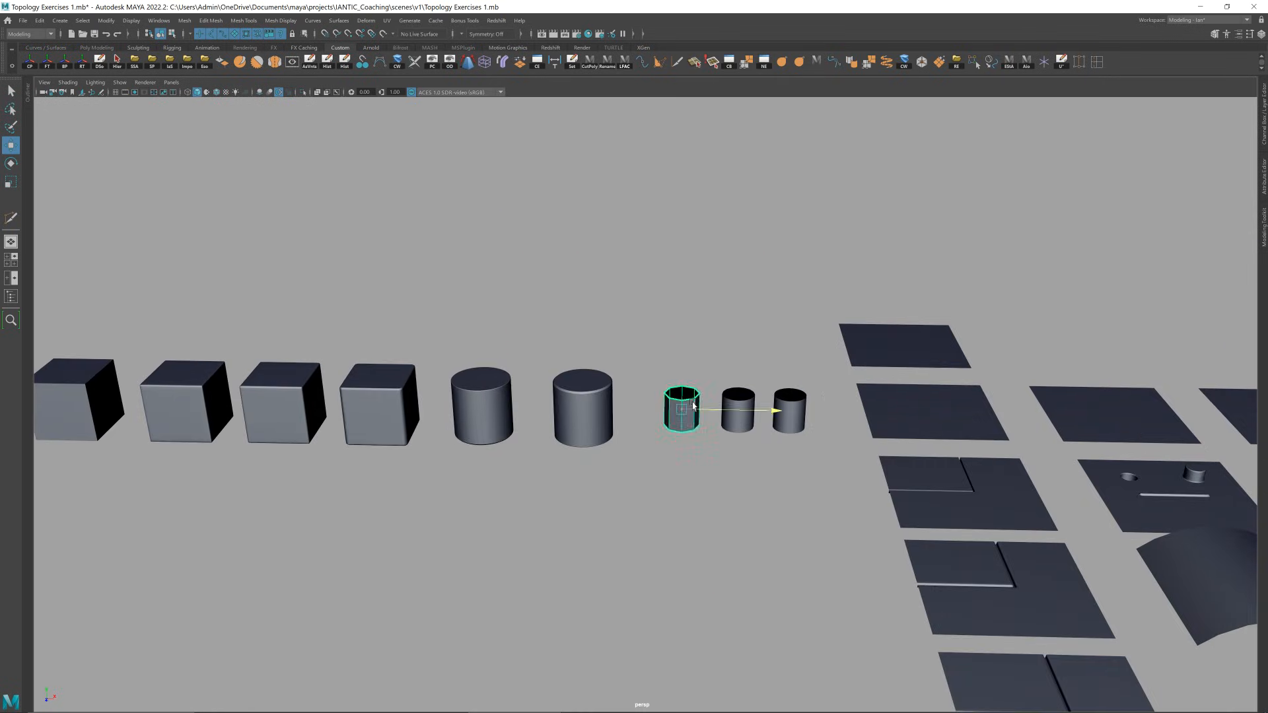
- Examine the vertical edges of the open eight-sided cylinder
left_click(693, 406)
key("f")
scroll(697, 404, "down", 3)
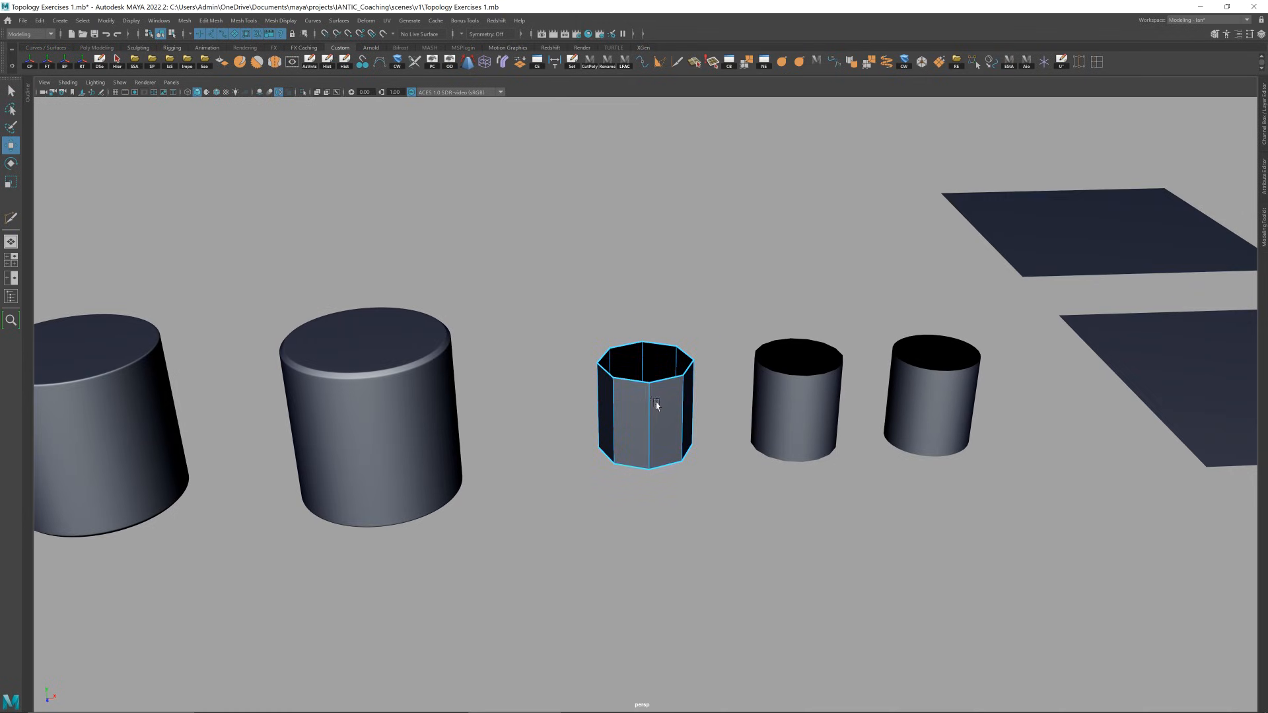
scroll(660, 404, "up", 2)
mouse_move(669, 402)
left_mouse_down("alt")
mouse_move(689, 421)
mouse_move(526, 410)
mouse_move(661, 412)
left_mouse_up("alt")
key("ctrl+z")
scroll(668, 414, "down", 3)
right_click_drag(667, 414, 861, 315)
left_click(861, 315)
- Examine the plain curved sheet beside the flat panels from several angles
scroll(620, 416, "down", 9)
middle_click_drag(923, 421, 731, 452, "alt")
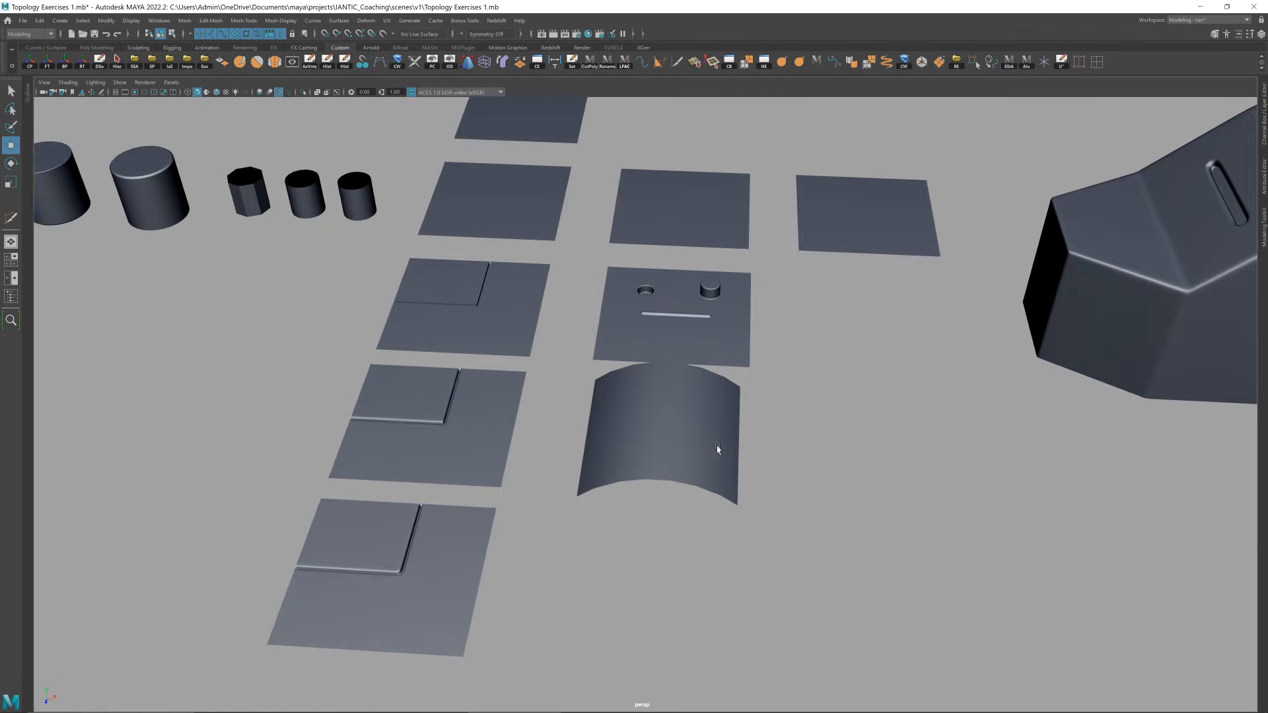
left_click(728, 450)
key("f")
scroll(719, 442, "down", 3)
left_click_drag(719, 442, 747, 384, "alt")
left_click_drag(853, 358, 870, 364, "alt")
right_click_drag(871, 364, 843, 358)
left_click_drag(843, 357, 801, 368, "alt")
right_click_drag(802, 368, 954, 335)
left_click_drag(755, 342, 774, 346, "alt")
right_click_drag(774, 346, 753, 357)
left_click_drag(753, 357, 654, 404, "alt")
- Try deleting one lengthwise edge loop of the curved sheet
right_click_drag(550, 383, 557, 370)
double_click(556, 378)
key("ctrl+Delete")
left_click_drag(571, 382, 790, 367, "alt")
left_click(582, 380)
- Try smoothing the curved sheet with the Smooth command and inspect its silhouette up close
right_click(788, 364, "shift")
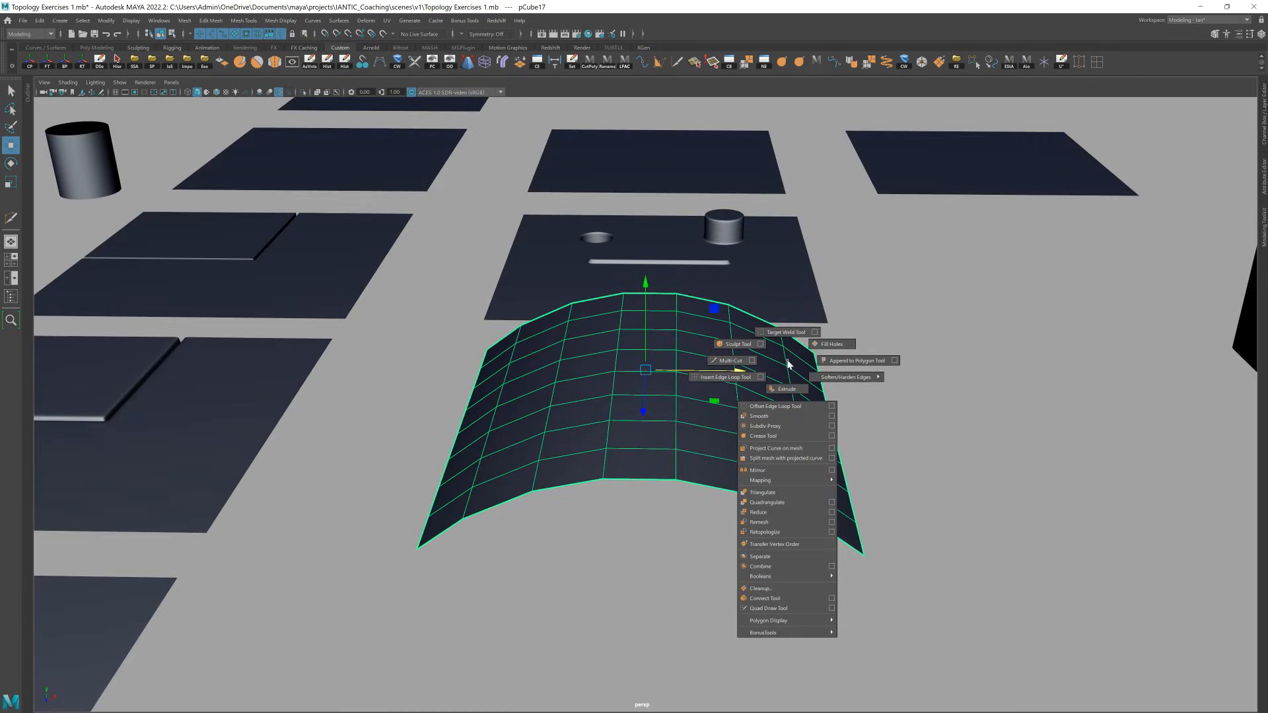
left_click(793, 416)
left_click_drag(793, 416, 774, 378, "alt")
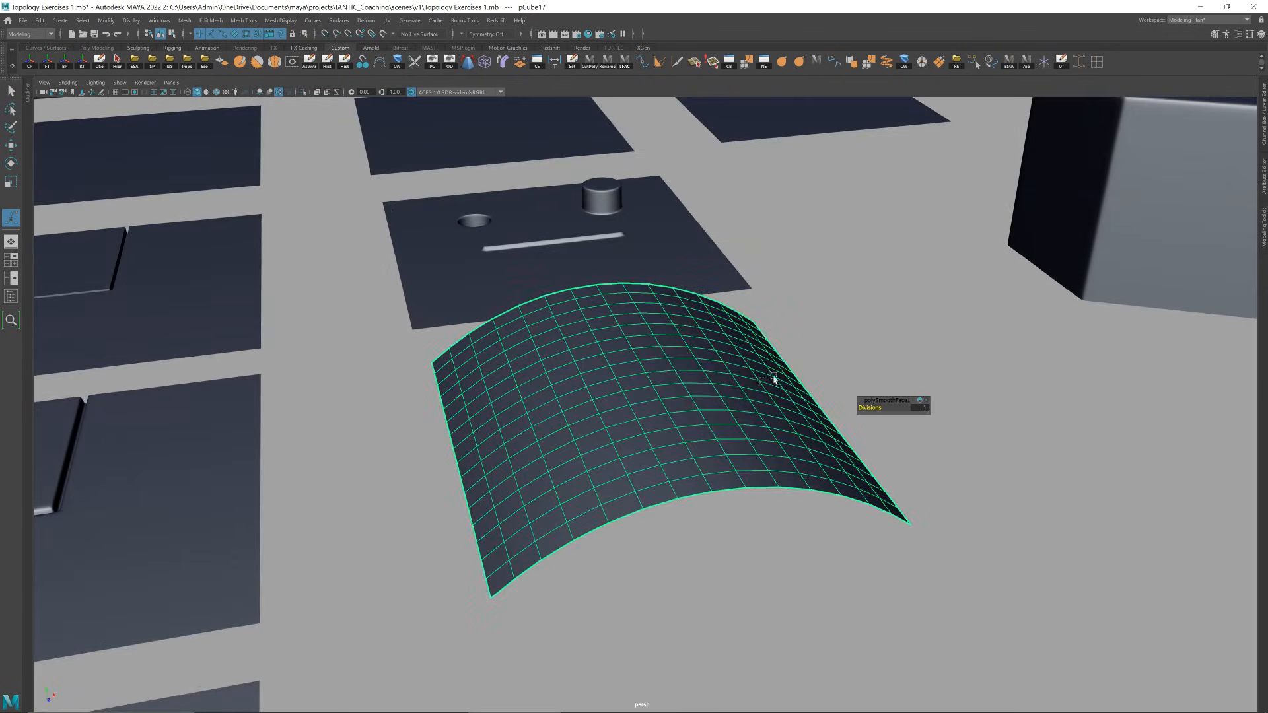
key("q")
left_click(884, 306)
left_click_drag(883, 306, 639, 385, "alt")
left_click(670, 398)
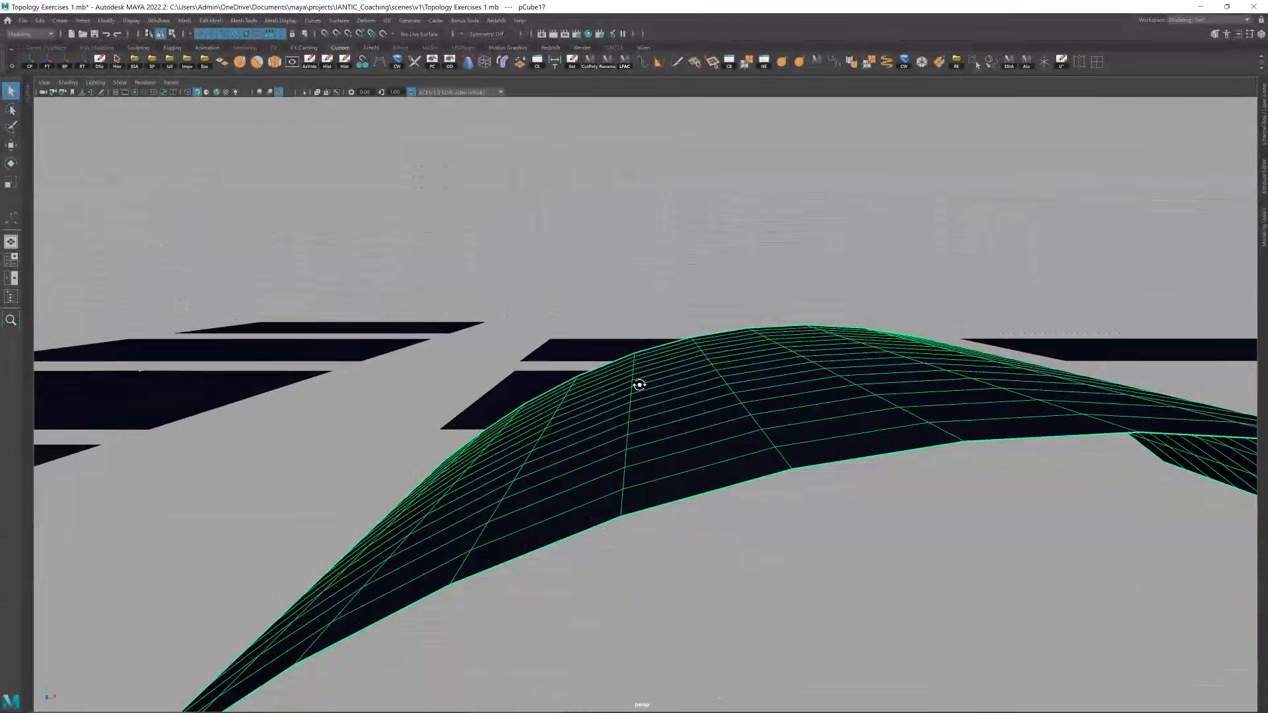
- Select a lengthwise edge loop on the smoothed sheet, then undo the smoothing
key("F8")
left_click(629, 417)
left_click(629, 418)
key("F10")
double_click(630, 415)
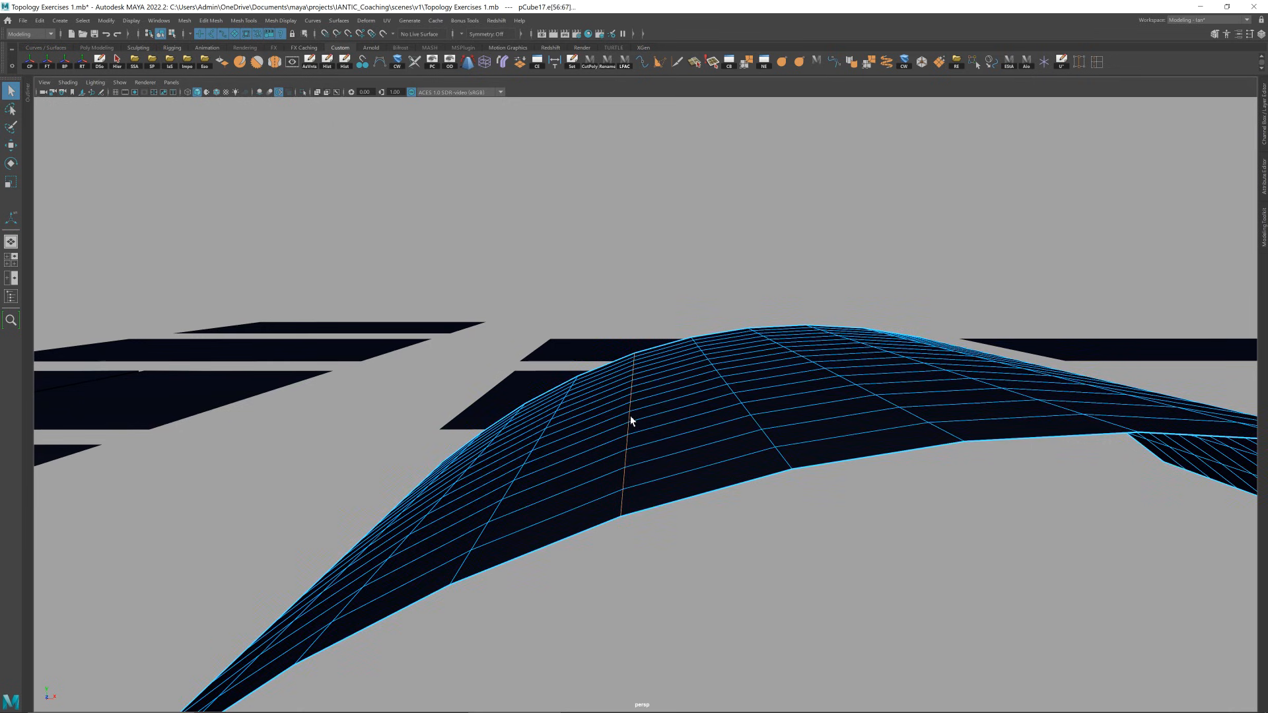
left_click_drag(630, 413, 767, 370, "alt")
key("F8")
key("ctrl+z")
key("ctrl+z")
key("ctrl+z")
key("ctrl+z")
key("F8")
- Examine the curved sheet's coarse mesh from above and along its arched front edge
left_click_drag(767, 369, 879, 339, "alt")
key("w")
key("f")
scroll(878, 338, "down", 2)
left_click_drag(740, 422, 751, 385, "alt")
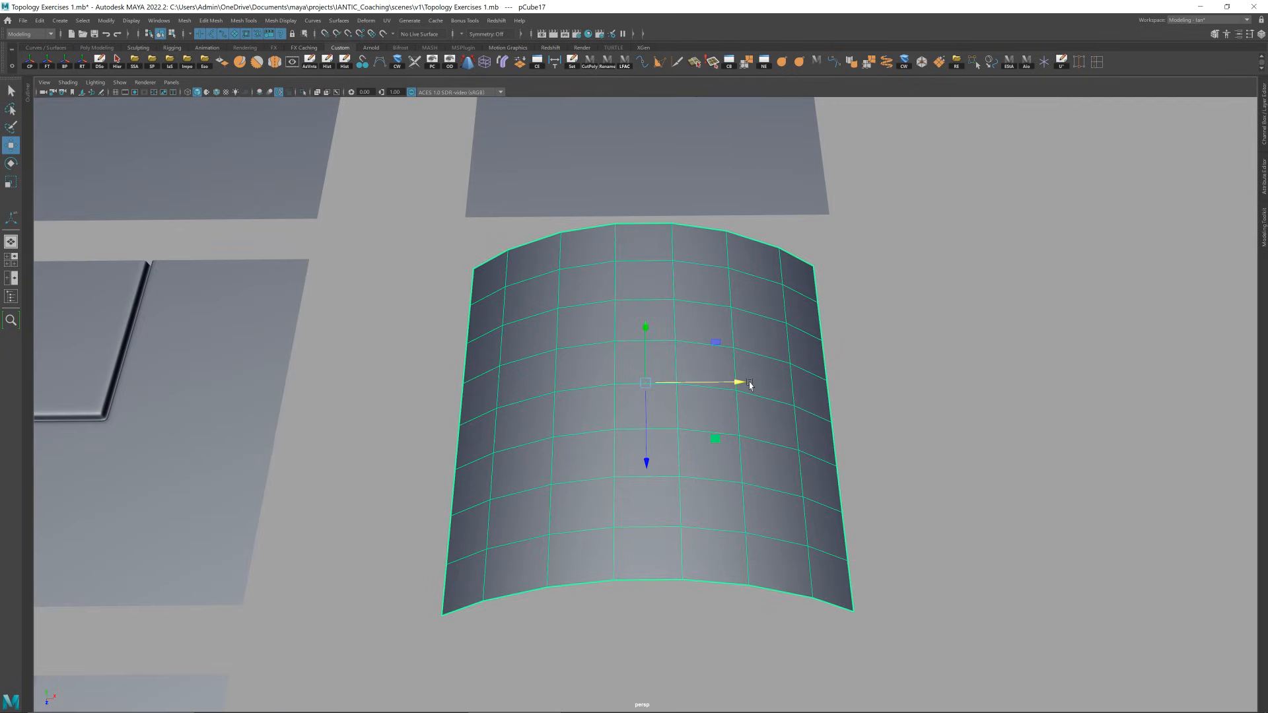
key("d")
right_click_drag(916, 362, 915, 436, "ctrl+shift")
scroll(773, 402, "down", 4)
left_click_drag(773, 402, 587, 411, "alt")
left_click(802, 368)
left_click(717, 418)
key("ctrl+shift+x")
scroll(584, 404, "down", 5)
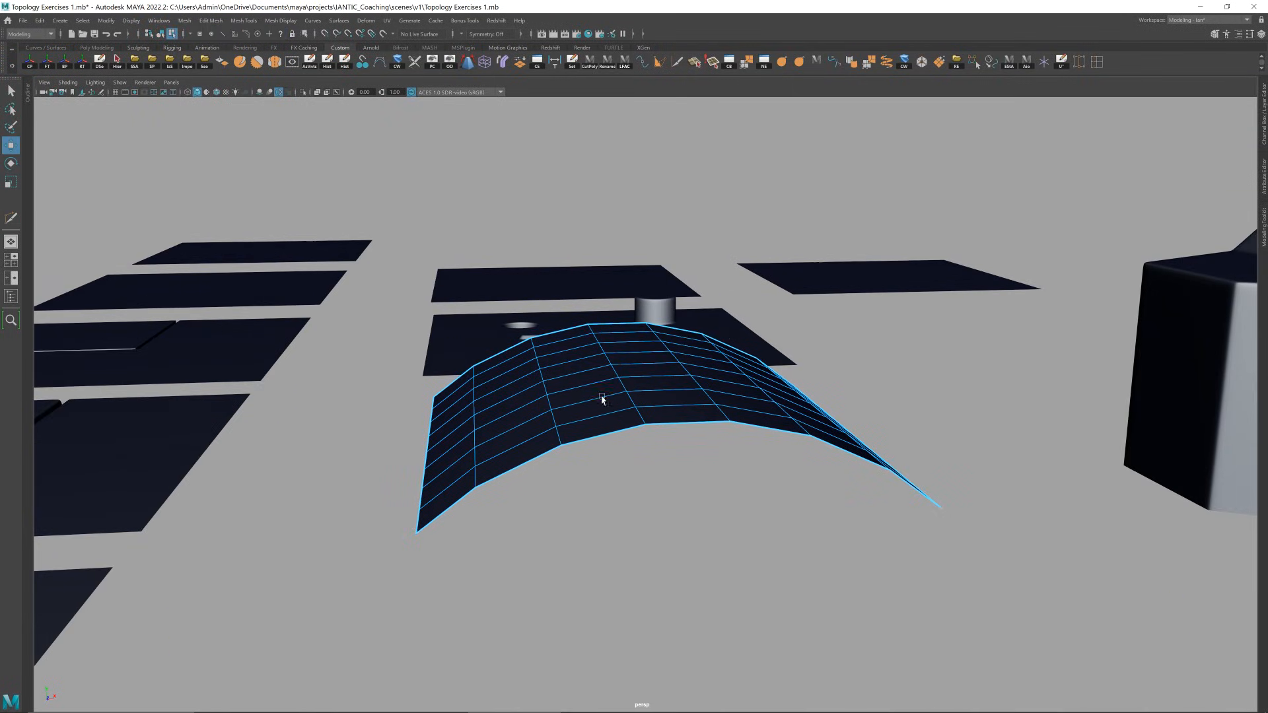
- Smooth the curved sheet to subdivide its mesh
key("w")
right_click_drag(767, 308, 757, 365, "shift")
left_click_drag(753, 323, 731, 367, "alt")
scroll(606, 362, "up", 5)
- Select a block of faces three columns wide and five rows long on the curved sheet's crest
key("q")
key("F11")
left_click(553, 307)
double_click(568, 437, "shift")
double_click(632, 313, "shift")
double_click(676, 445, "shift")
- Insert a lengthwise edge loop through each of the three selected face columns on the curved sheet's crest
left_click_drag(707, 407, 603, 390, "alt")
scroll(594, 383, "up", 4)
key("ctrl+shift+x")
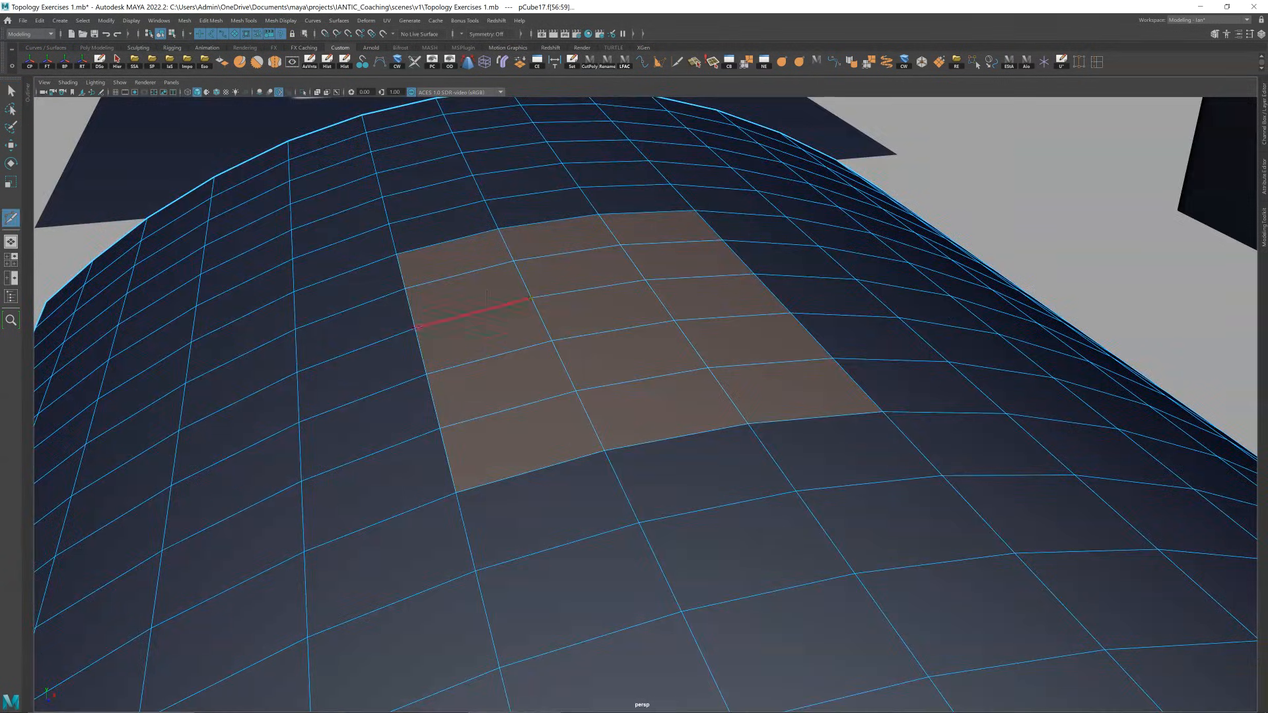
left_click_drag(529, 298, 467, 296, "alt")
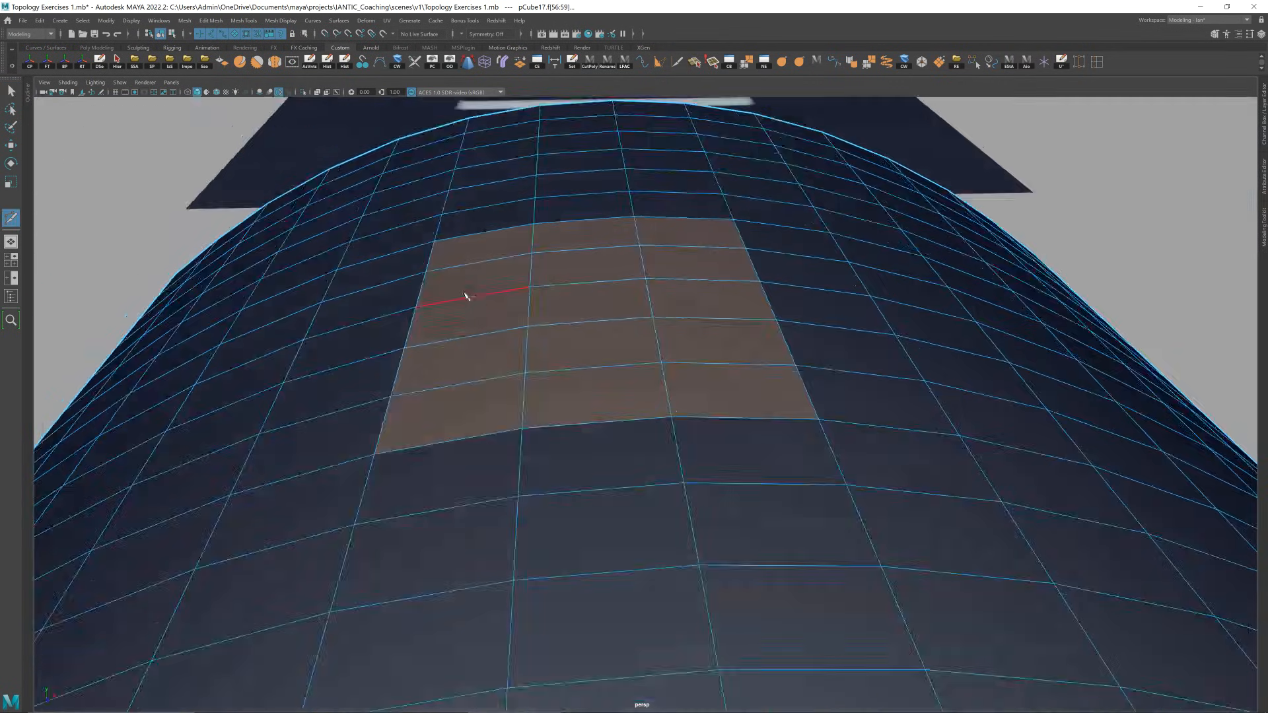
middle_click(482, 270, "ctrl")
middle_click(588, 263, "ctrl")
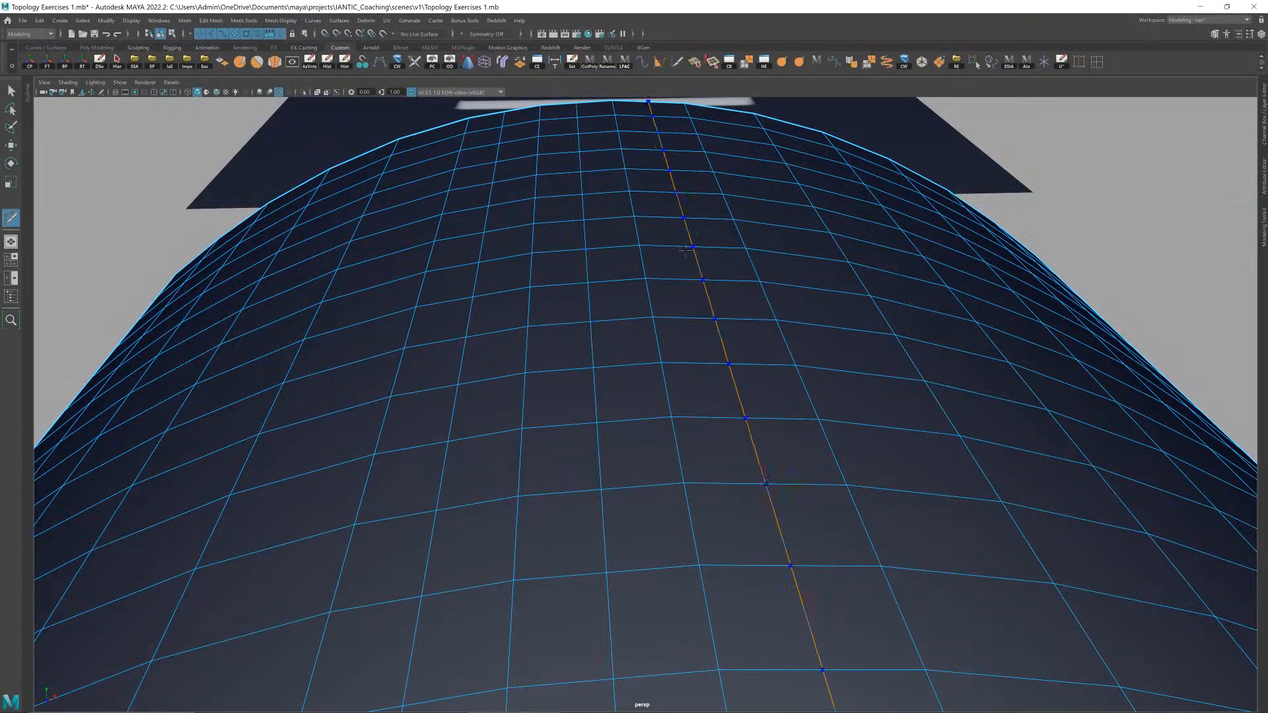
middle_click(689, 257, "ctrl")
- Examine the curved sheet's surface around the added lengthwise edge loops from several angles
scroll(700, 271, "down", 2)
left_click_drag(716, 286, 711, 282, "alt")
left_click(811, 200)
mouse_move(758, 352)
left_mouse_down("alt")
mouse_move(767, 387)
mouse_move(774, 348)
mouse_move(780, 373)
mouse_move(743, 355)
left_mouse_up("alt")
scroll(588, 327, "down", 3)
left_click(621, 331)
left_click_drag(621, 331, 747, 231, "alt")
key("F11")
scroll(607, 333, "up", 2)
key("y")
scroll(525, 309, "down", 3)
key("w")
key("F8")
left_click_drag(762, 286, 634, 293, "alt")
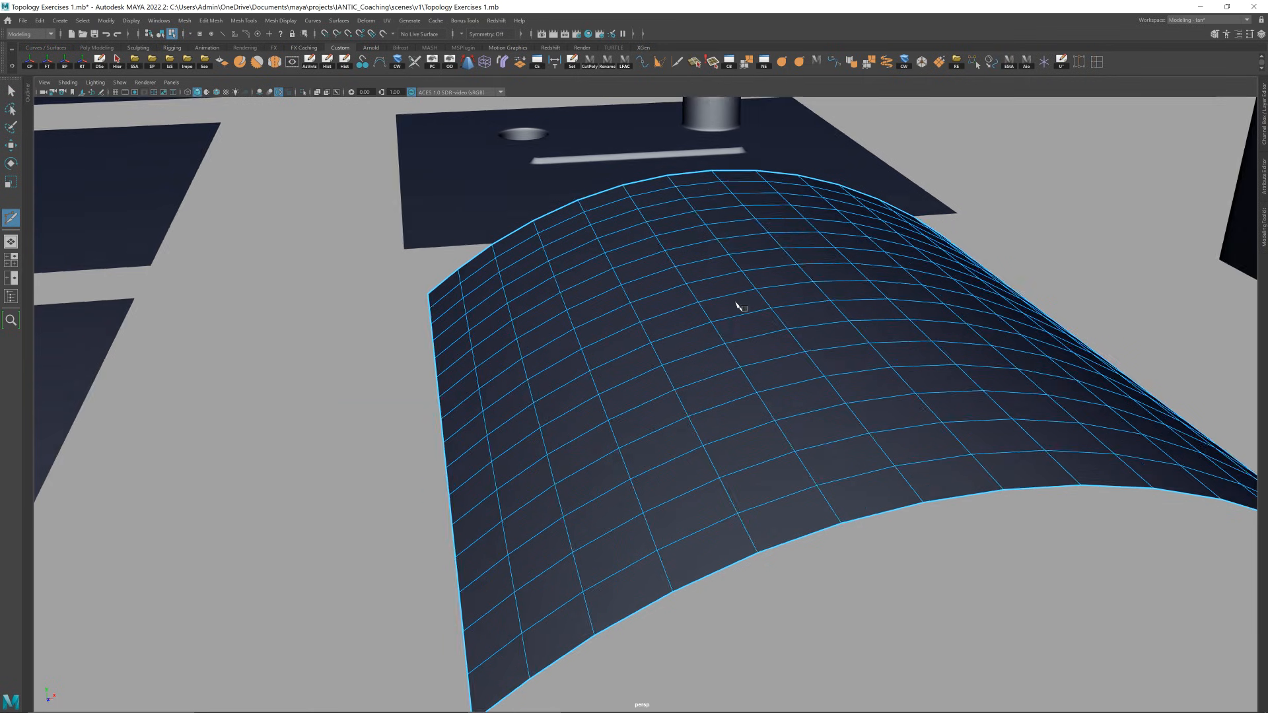
- Select a block of faces two columns wide and six rows long on the curved sheet's crest
left_click_drag(735, 303, 597, 331, "alt")
scroll(597, 328, "up", 4)
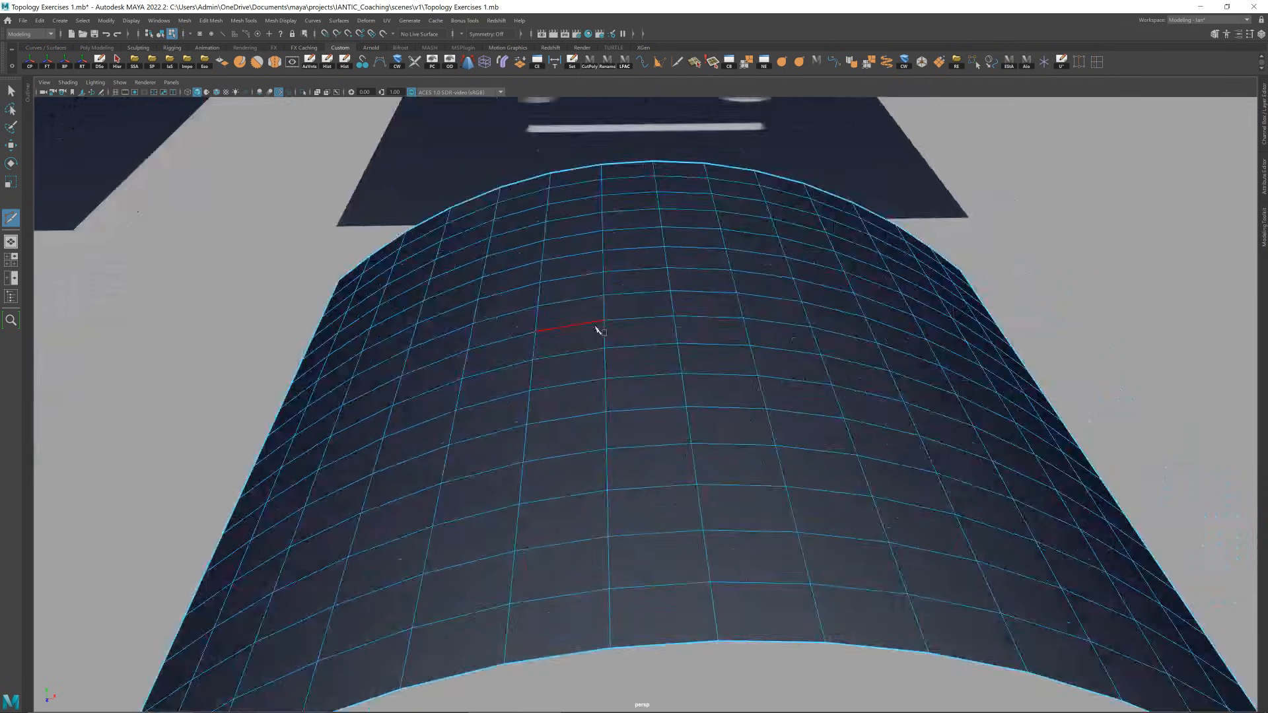
key("w")
scroll(644, 295, "down", 4)
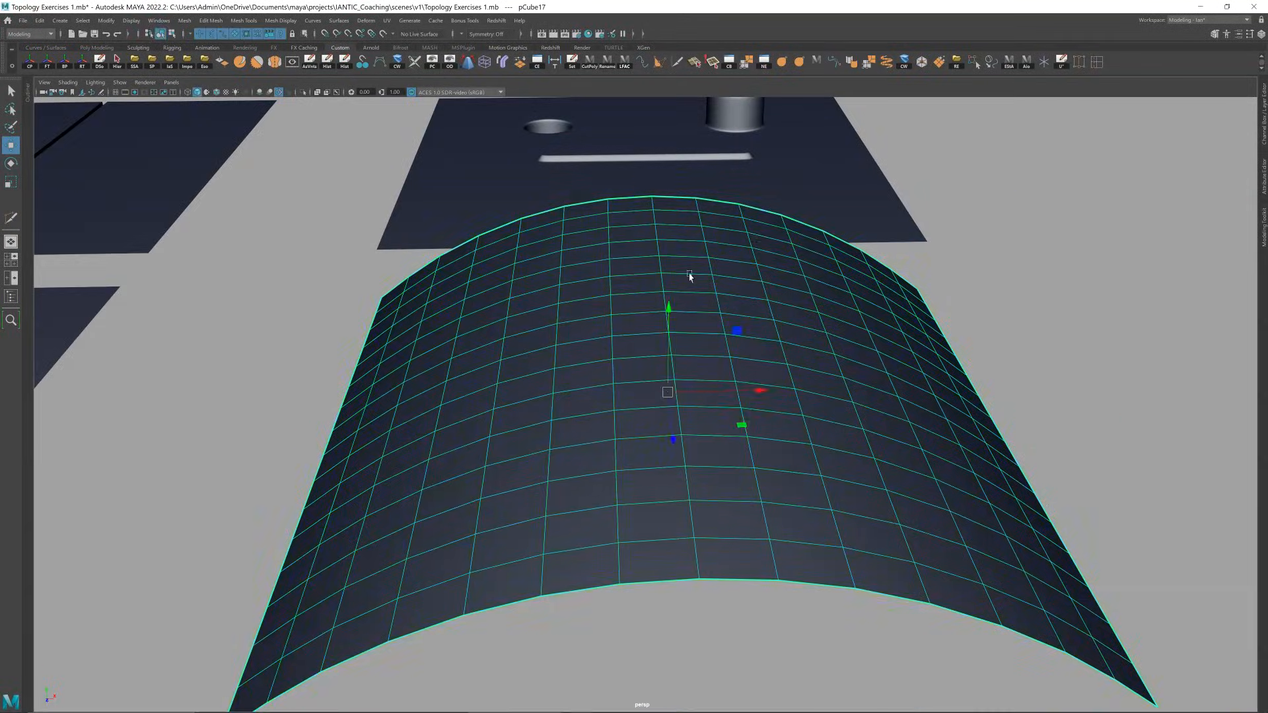
scroll(689, 276, "up", 4)
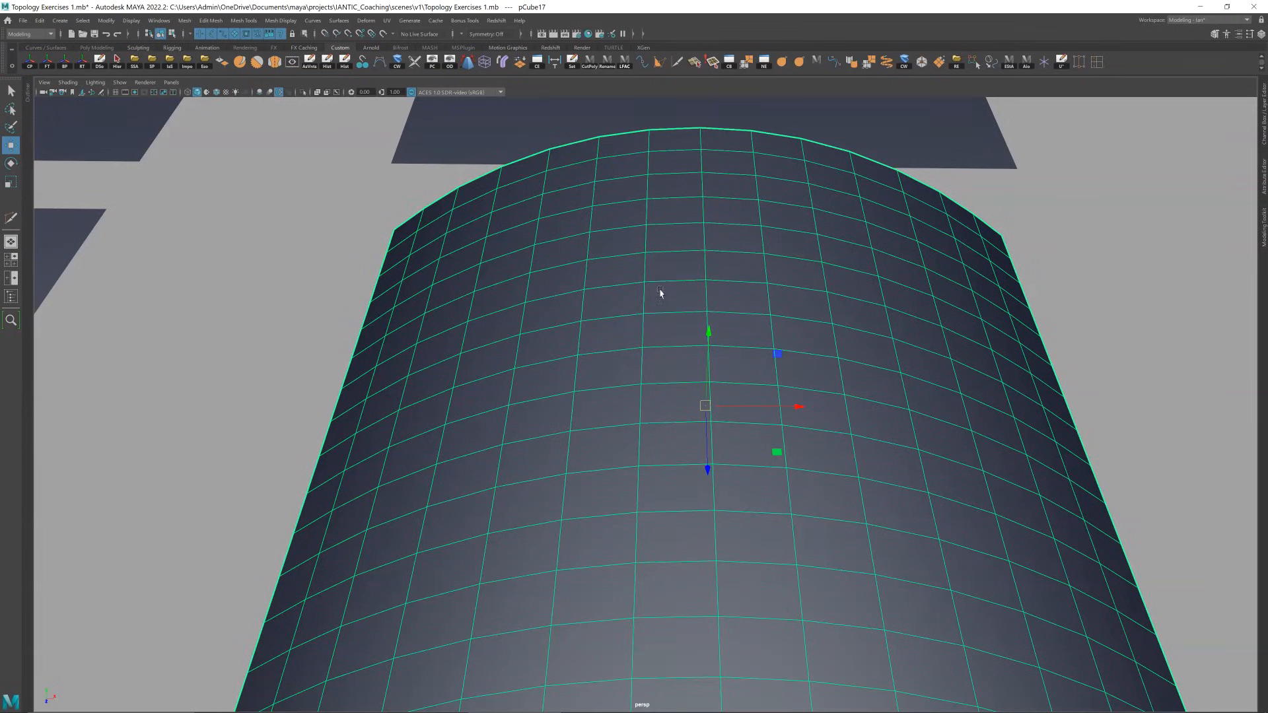
right_click_drag(665, 367, 666, 367)
left_click(619, 315)
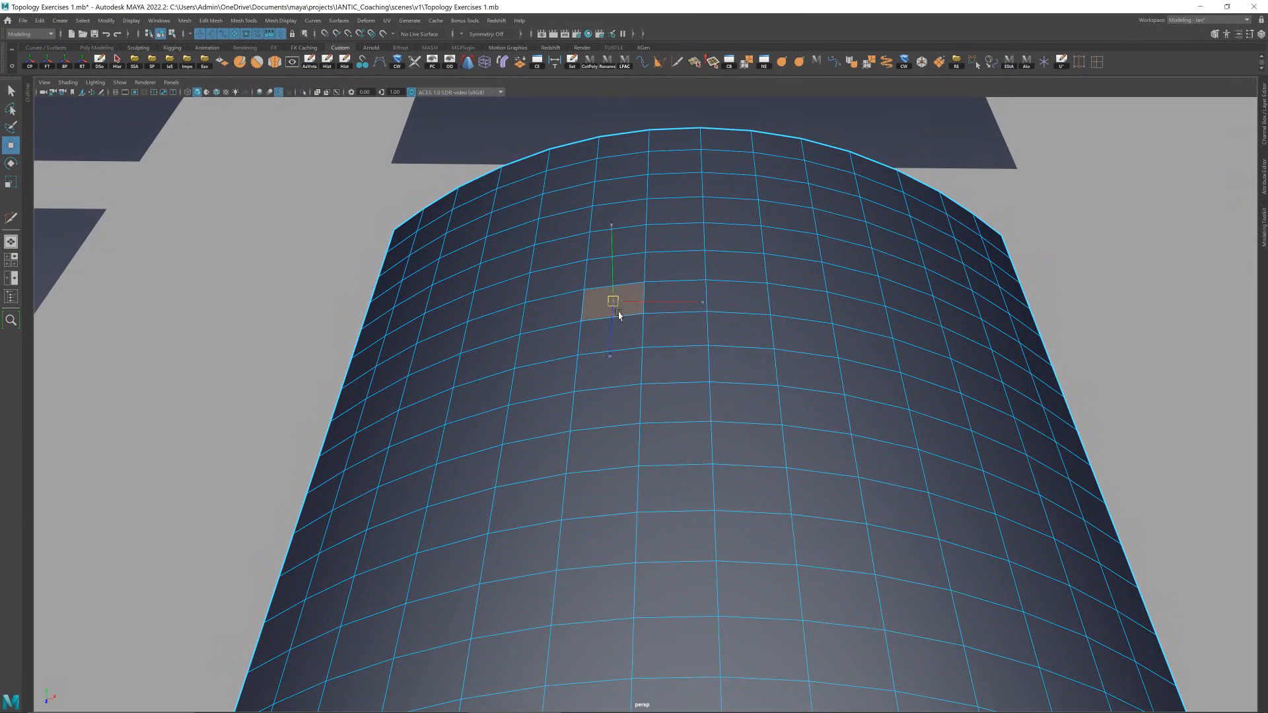
double_click(615, 496, "shift")
left_click(688, 504, "shift")
double_click(687, 294, "shift")
- Extrude the selected face block with an offset of about 0.5 to inset it
left_click_drag(671, 329, 682, 320, "alt")
right_click_drag(682, 320, 753, 343, "alt")
key("ctrl+e")
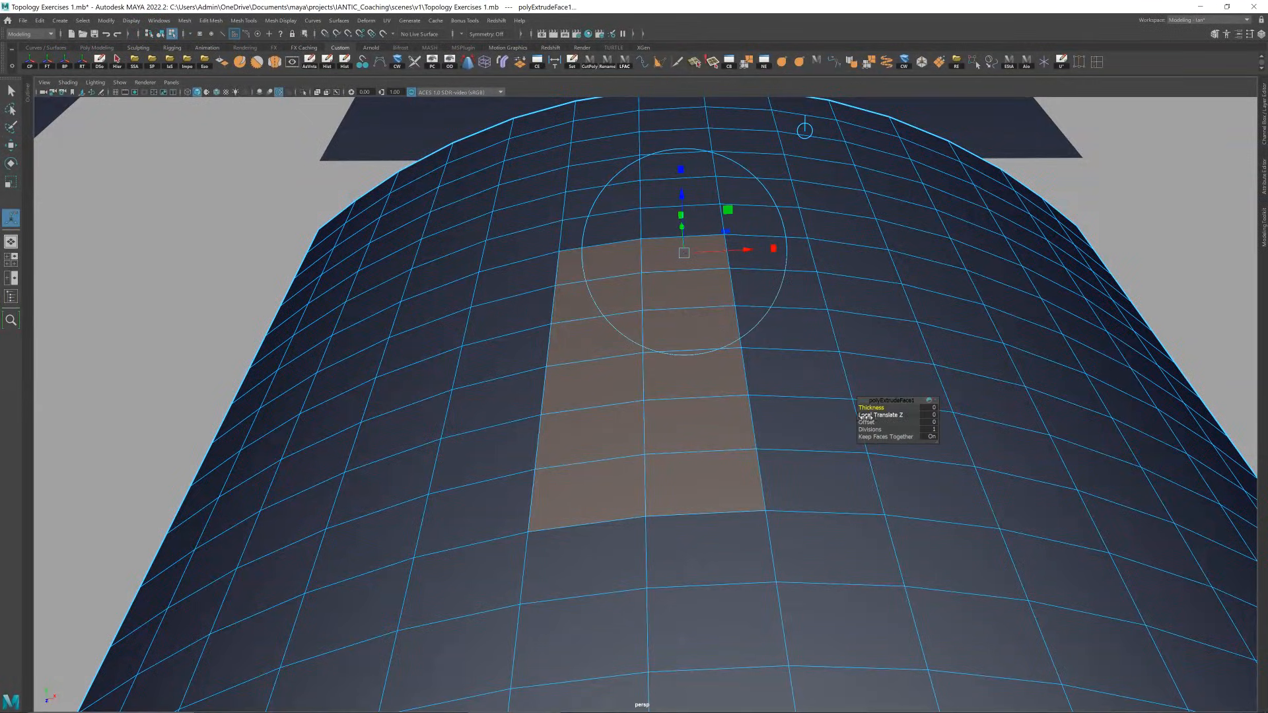
left_click_drag(870, 426, 1036, 391)
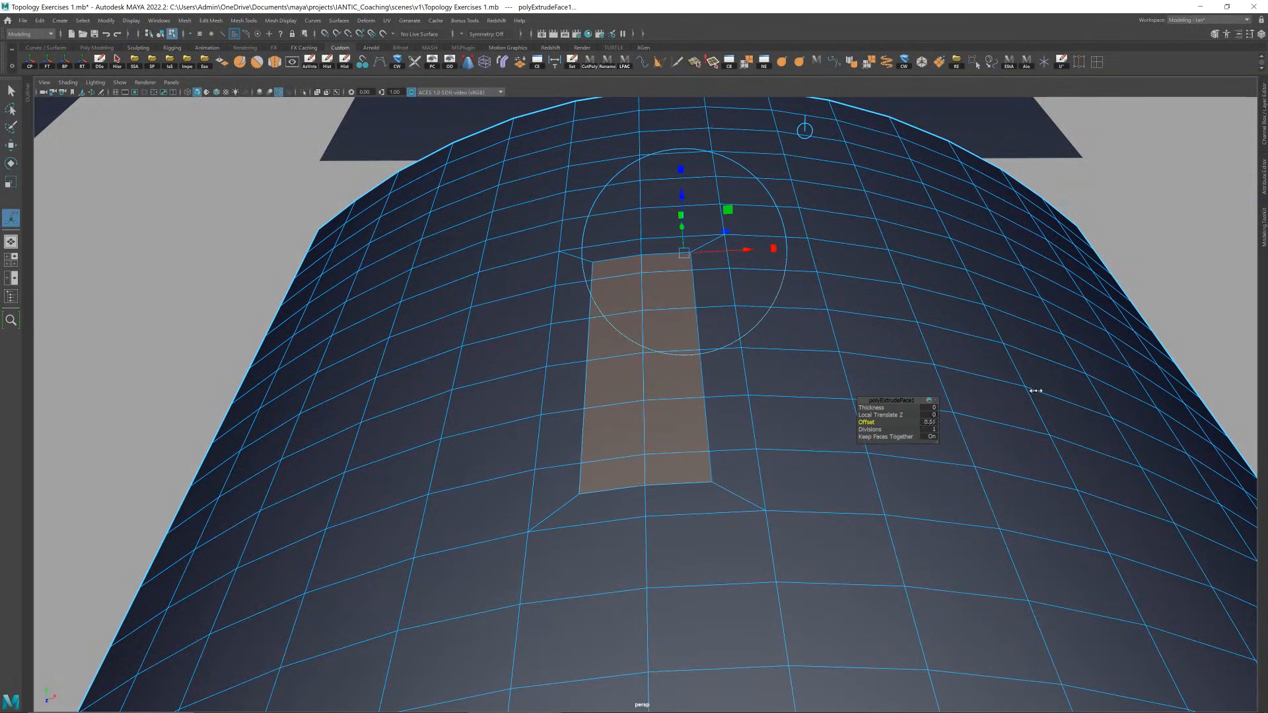
- Leave face selection and examine the inset and its corner edges on the curved sheet from the side and front
left_click_drag(788, 325, 905, 254, "alt")
key("q")
right_click_drag(906, 251, 991, 205)
left_click(1110, 178)
left_click_drag(879, 298, 787, 335, "alt")
left_click(786, 336)
scroll(740, 340, "up", 4)
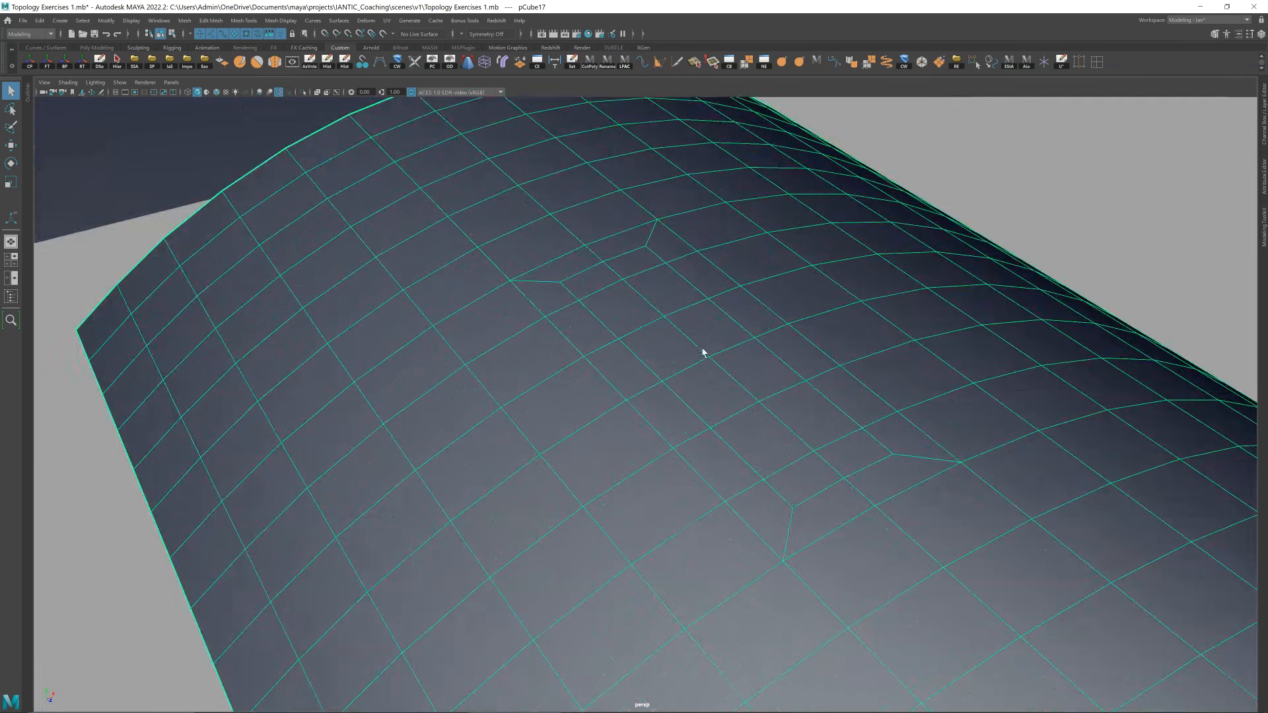
left_click_drag(701, 346, 683, 347, "alt")
right_click_drag(642, 350, 630, 323)
left_click_drag(668, 346, 638, 347, "alt")
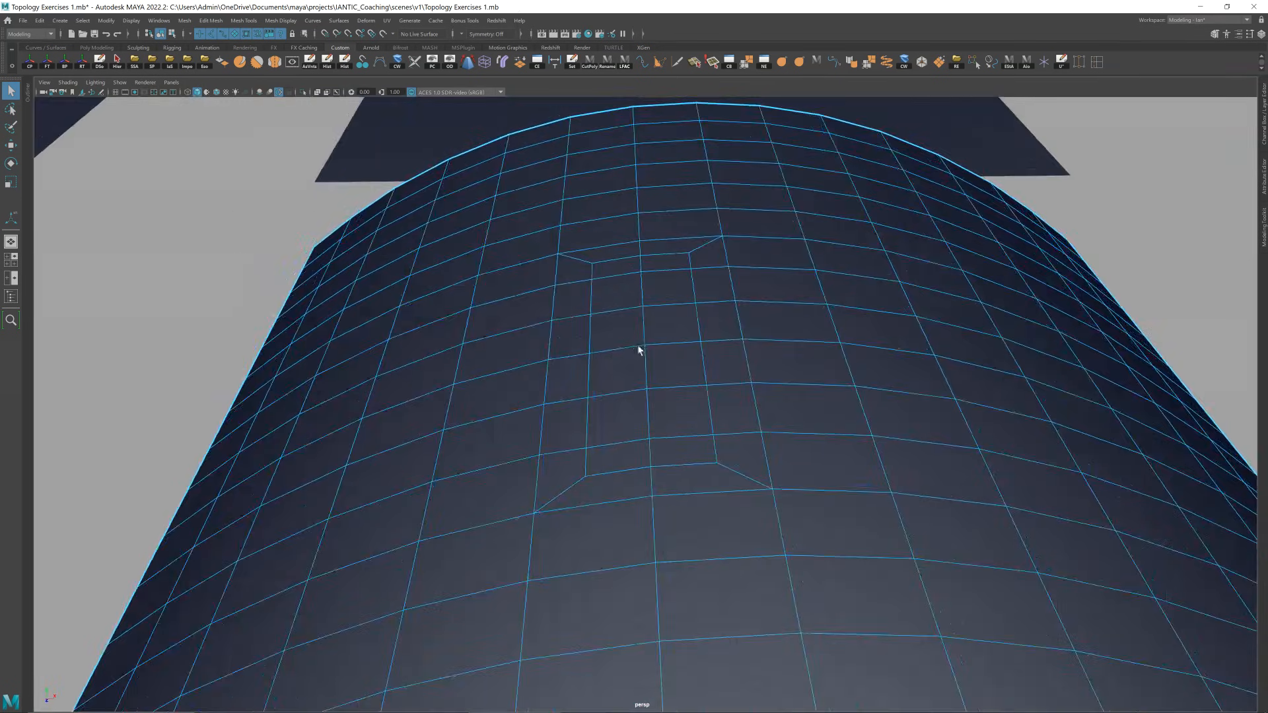
- Select the ring of border faces around the inset, and insert lengthwise edge loops through the inset's two columns
key("F11")
left_click(573, 273)
double_click(581, 306, "shift")
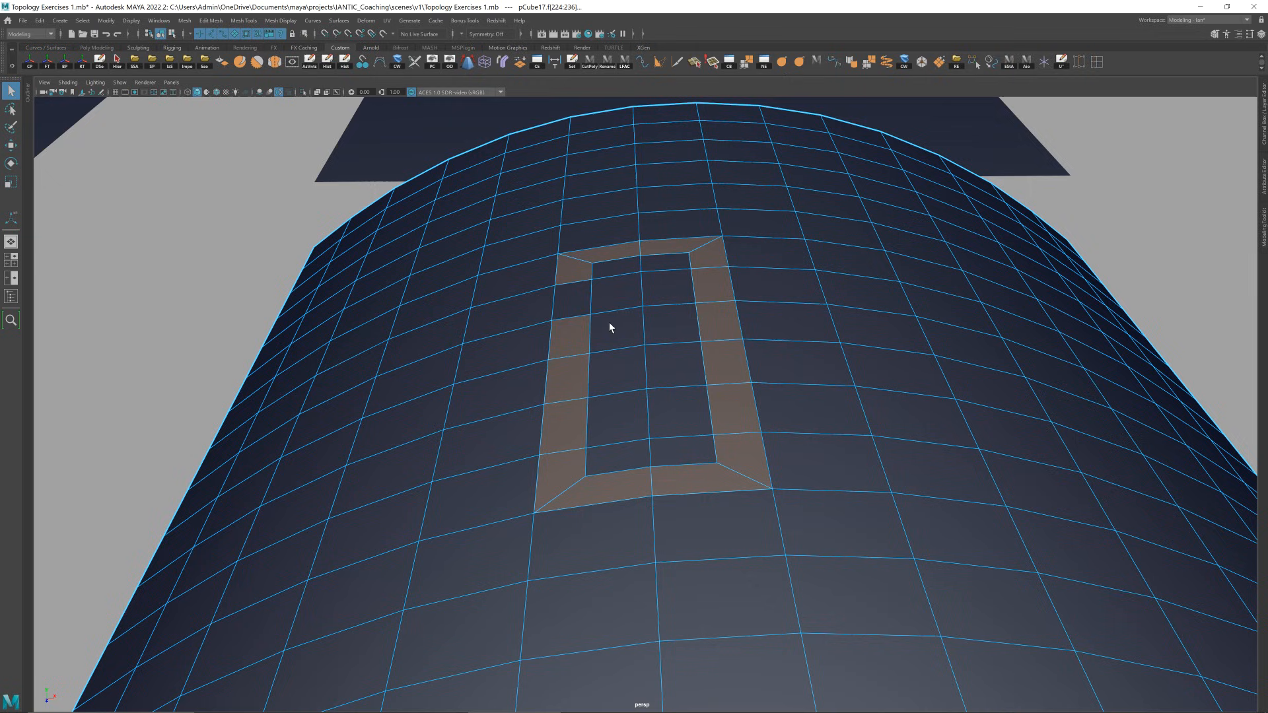
key("ctrl+shift+x")
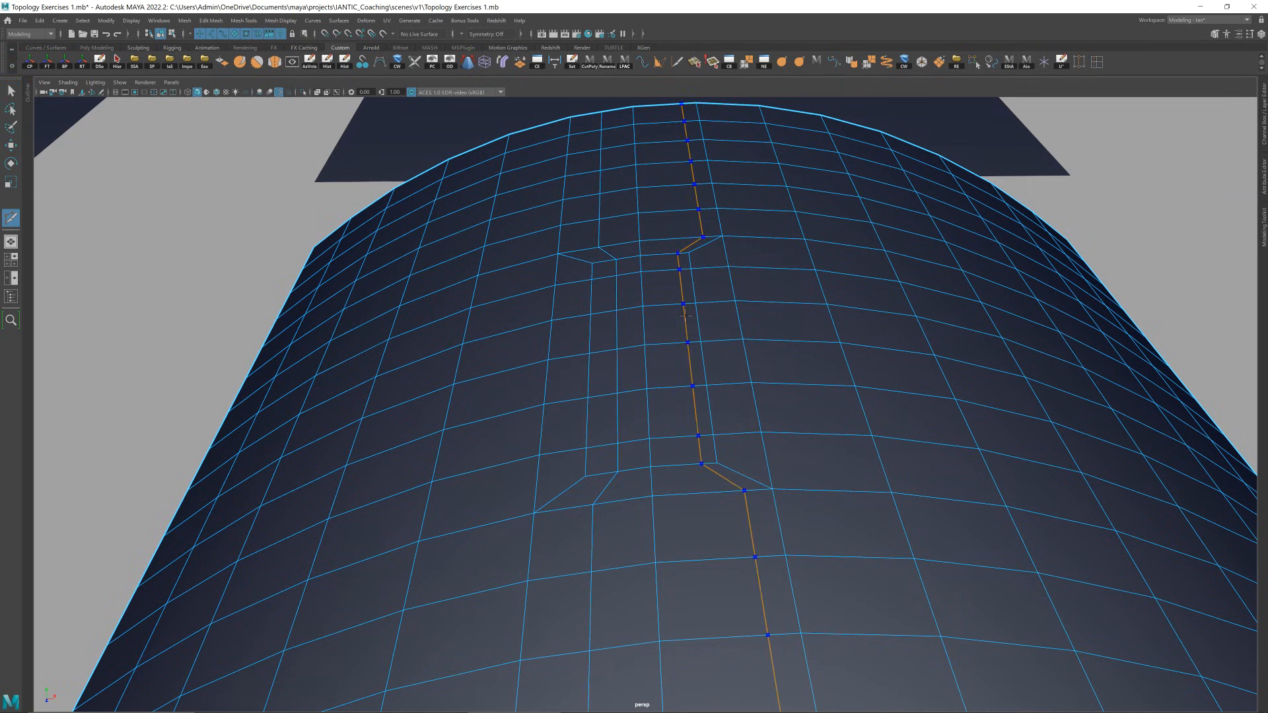
right_click_drag(679, 310, 735, 254)
- Select the lengthwise edges along one inner side of the inset and examine the sheet's shading from above
right_click_drag(618, 280, 587, 278)
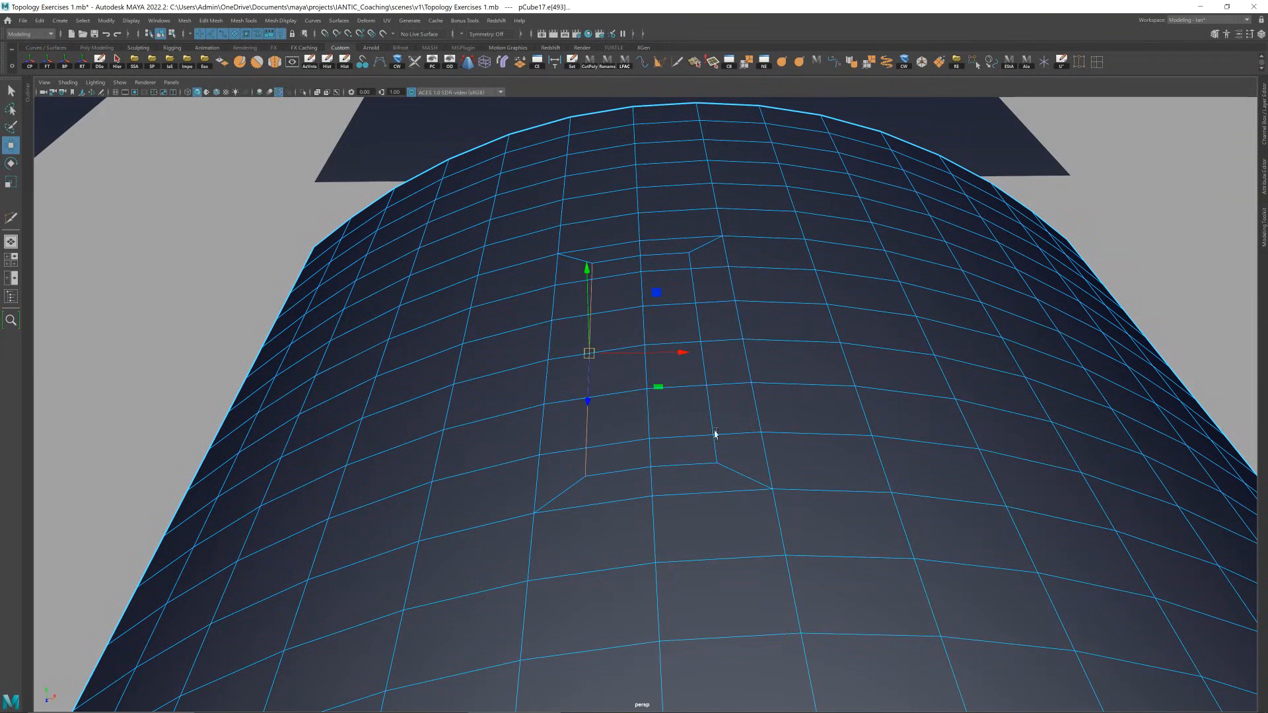
left_click_drag(696, 287, 641, 258, "alt")
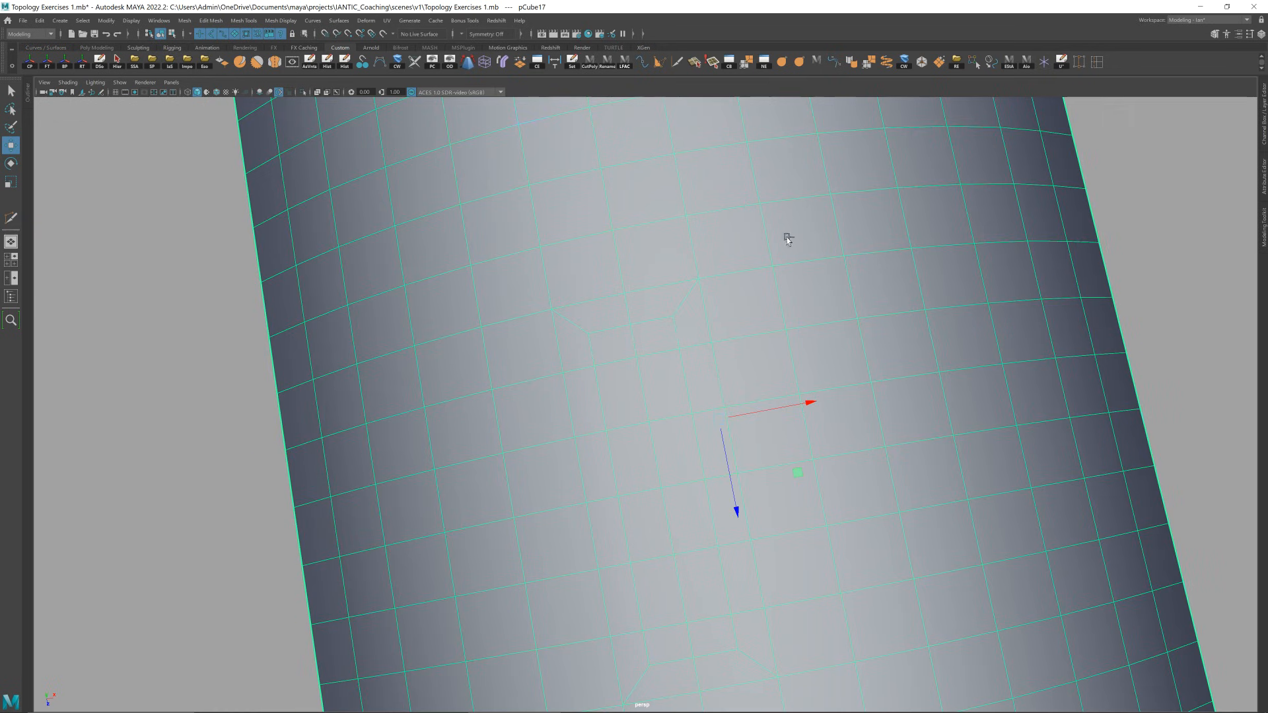
scroll(789, 248, "down", 2)
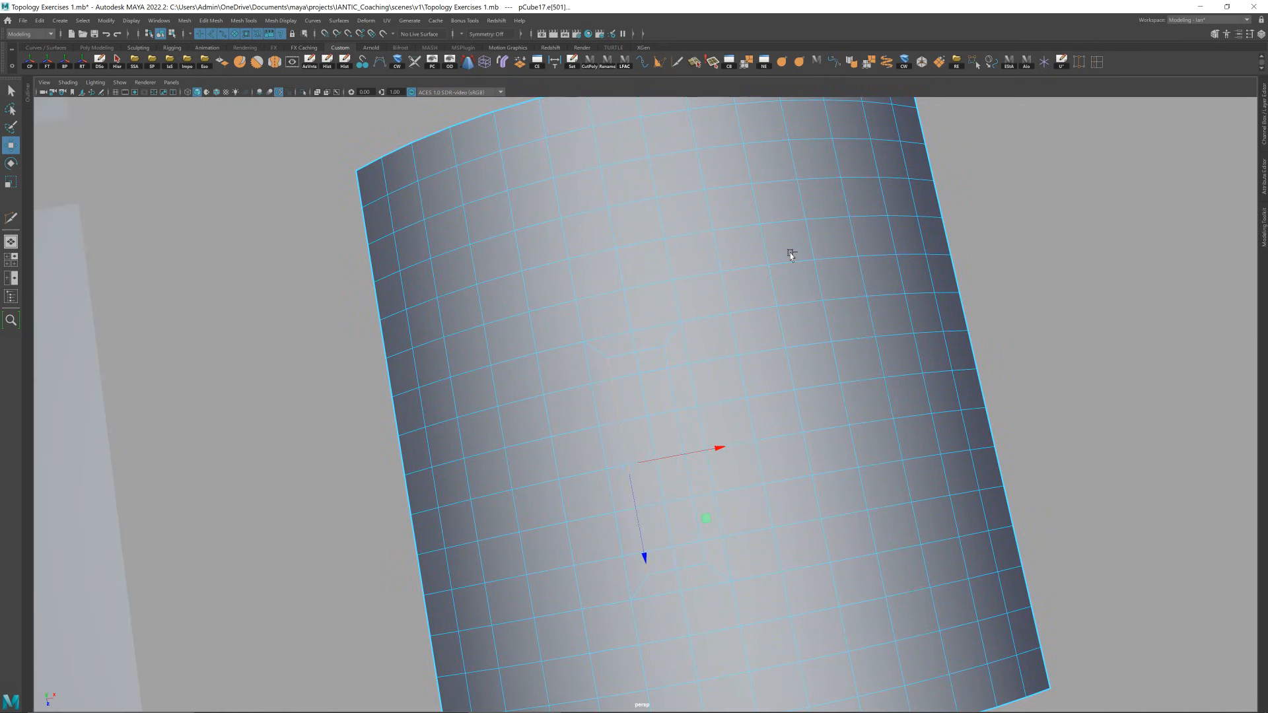
- Undo the inset and smoothing on the curved sheet back to its coarse mesh
key("ctrl+z")
key("ctrl+z")
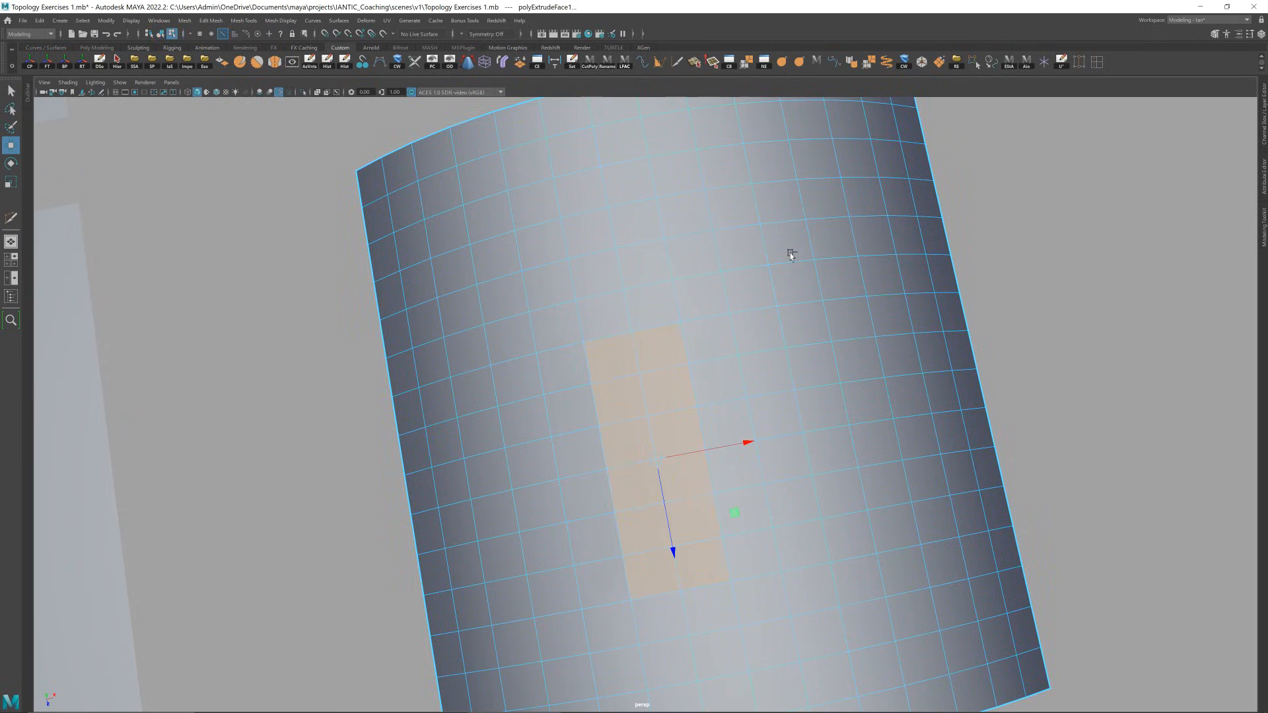
scroll(933, 188, "down", 5)
left_click_drag(906, 266, 893, 255, "alt")
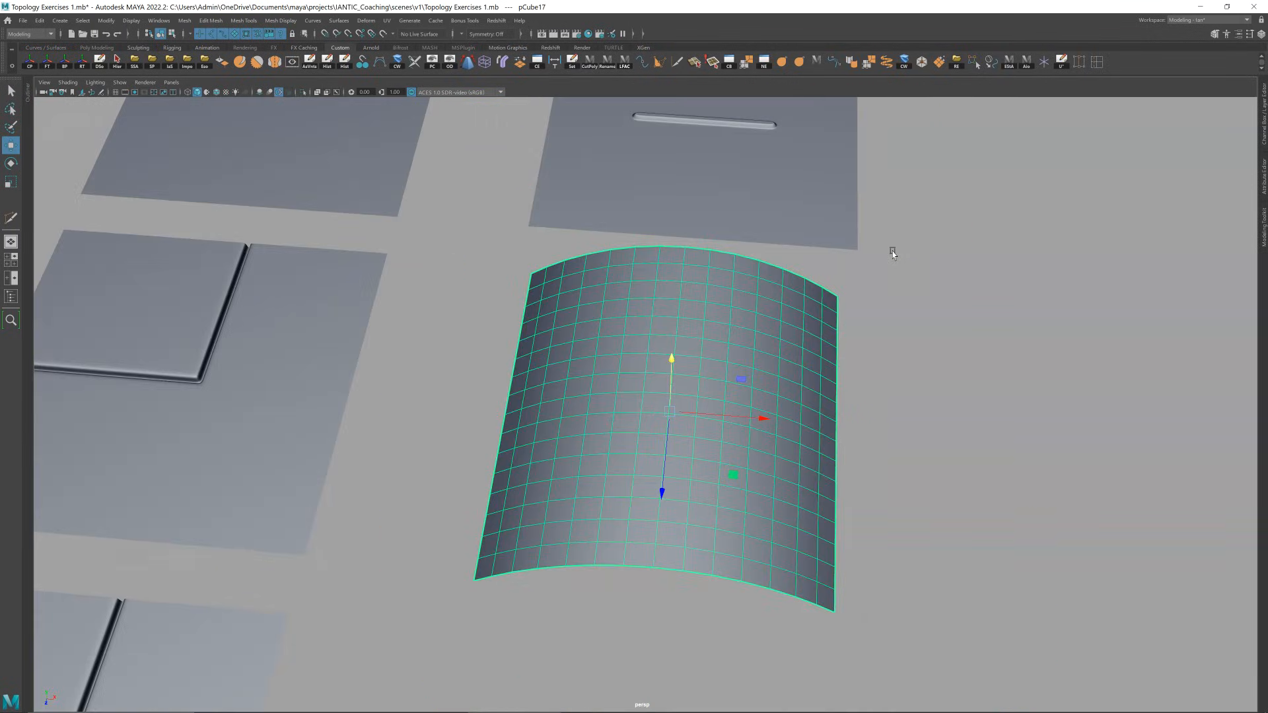
key("ctrl+z")
key("ctrl+z")
key("ctrl+z")
key("ctrl+z")
key("ctrl+z")
key("ctrl+z")
key("ctrl+z")
key("ctrl+z")
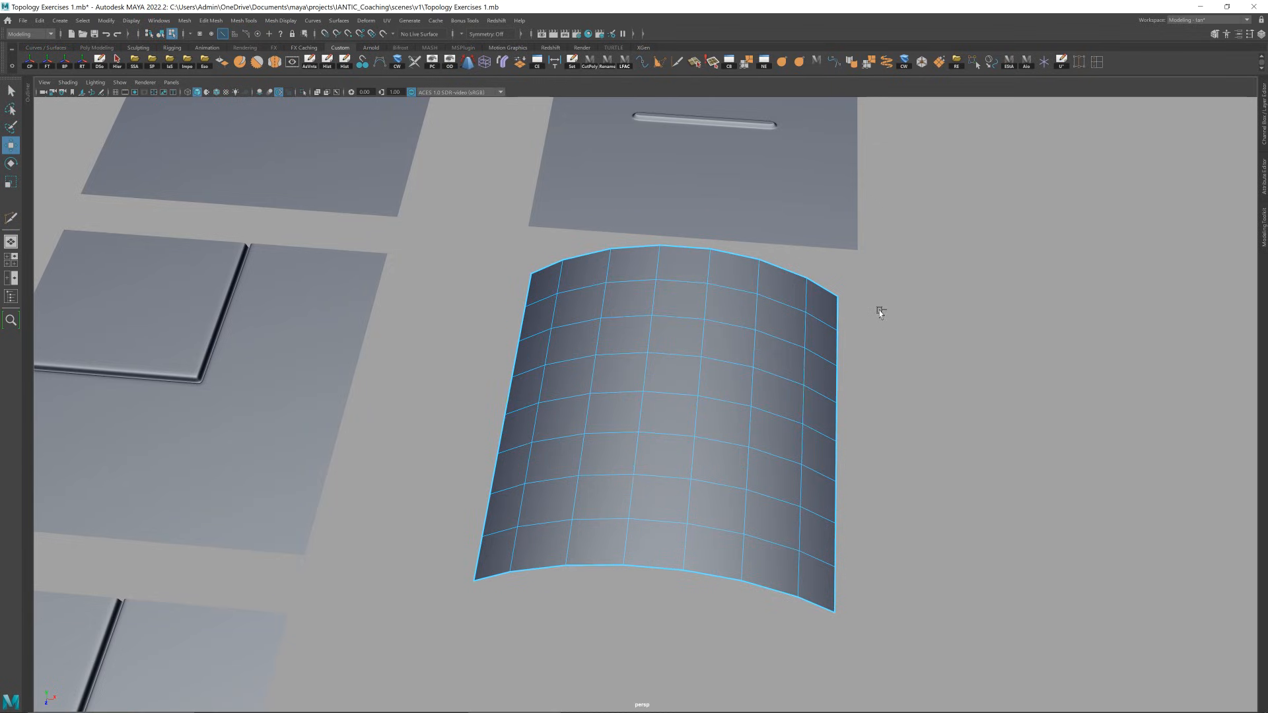
- Deselect the curved sheet and save the scene
right_click_drag(999, 232, 624, 383, "alt")
left_click(852, 297)
left_click_drag(650, 376, 693, 362, "alt")
key("ctrl+s")
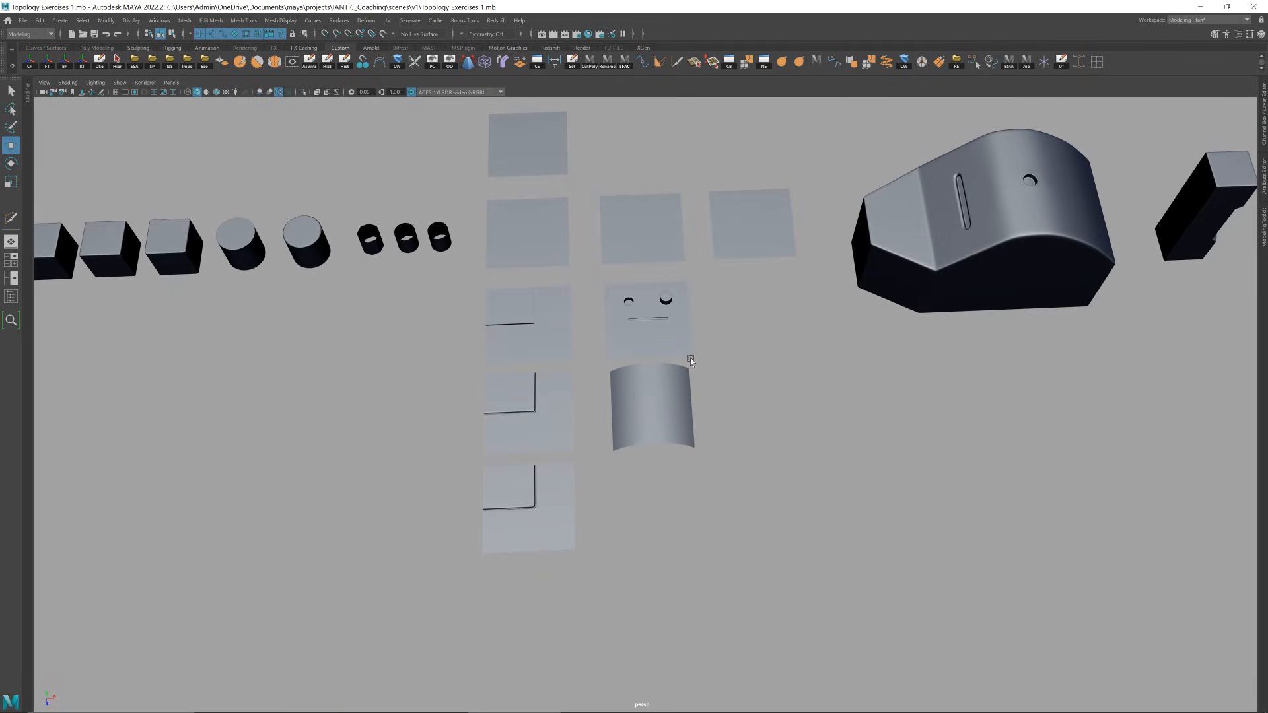
- Frame the second cube in the row and compare its unsmoothed cage with its smooth preview
right_click_drag(691, 361, 691, 342, "alt")
left_click_drag(690, 340, 687, 336, "alt")
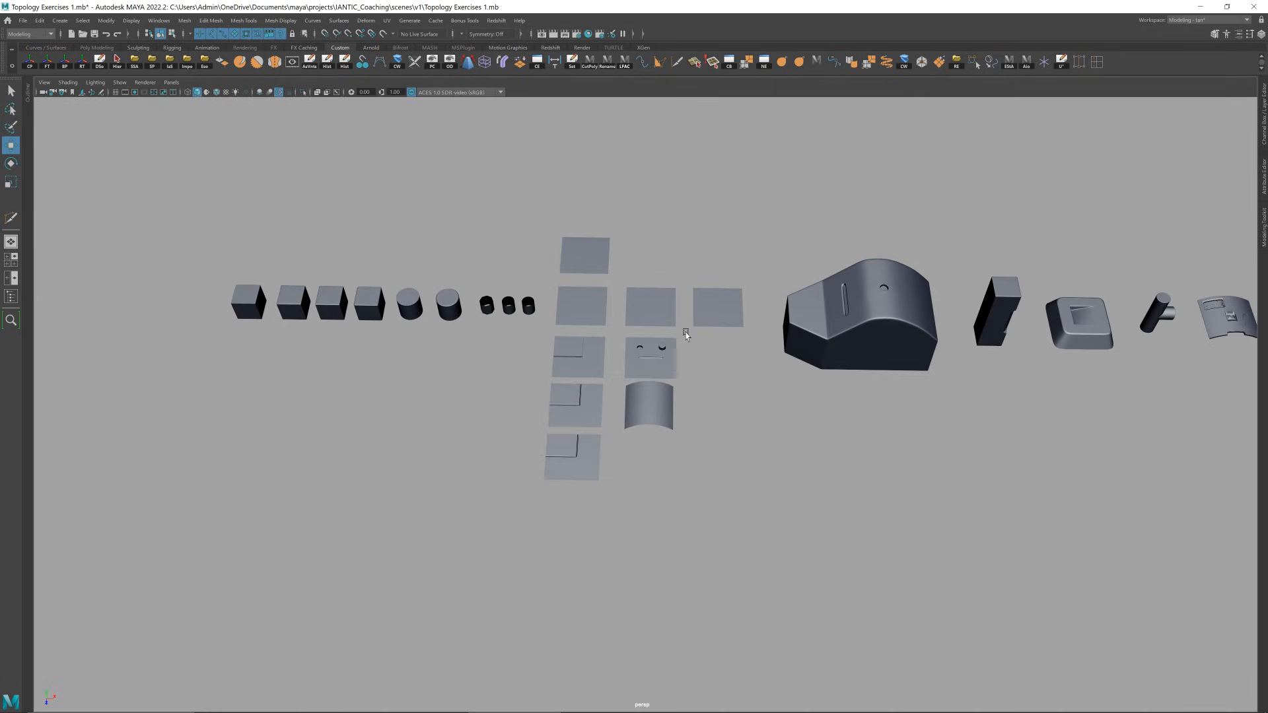
left_click(283, 298)
key("f")
left_click_drag(617, 271, 639, 264, "alt")
key("1")
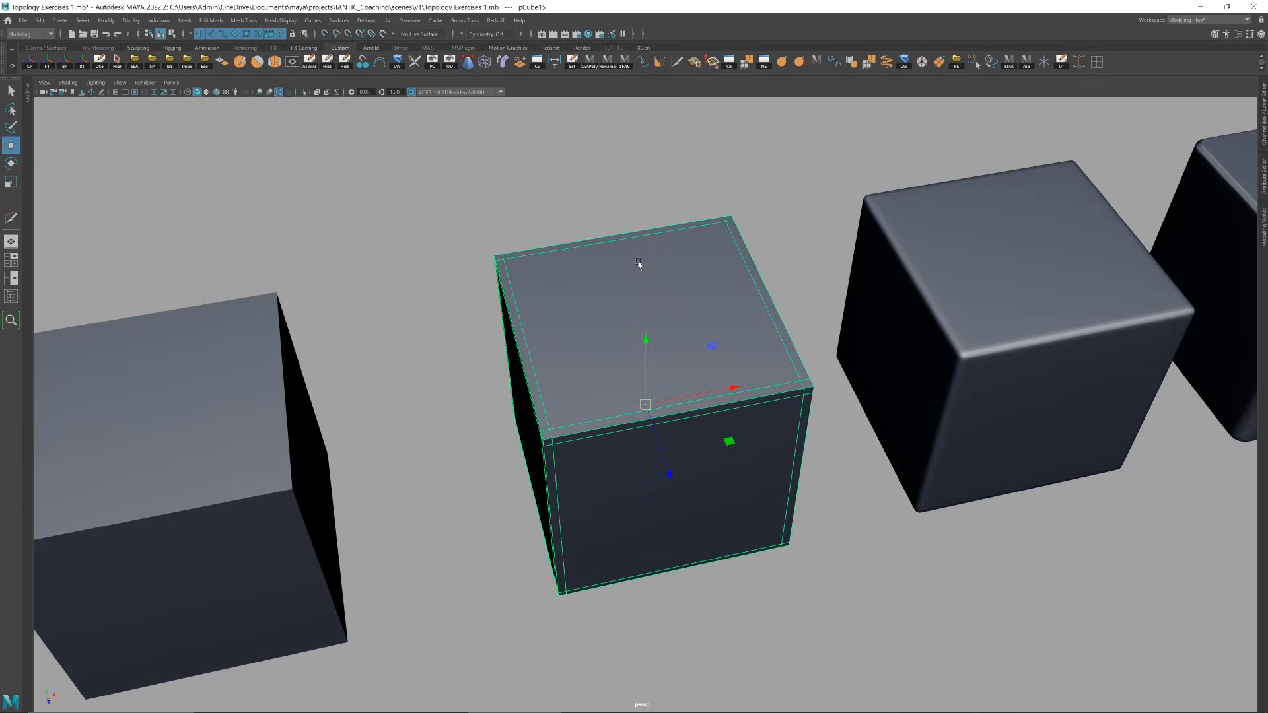
key("3")
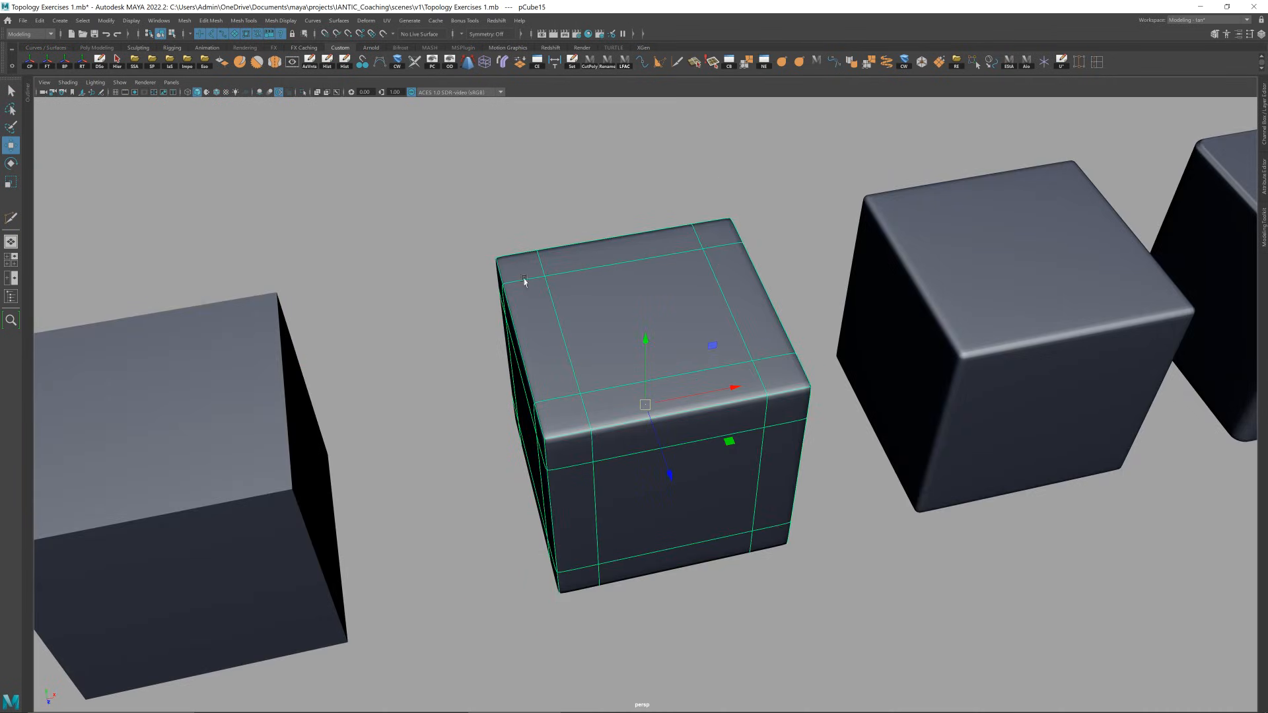
- Select the plain cube at the start of the row and display wireframes over the shaded models
scroll(526, 281, "down", 4)
left_click_drag(525, 281, 485, 263, "alt")
left_click(377, 347)
scroll(397, 343, "down", 4)
left_click_drag(588, 321, 586, 323, "alt")
middle_click_drag(592, 356, 548, 330, "alt")
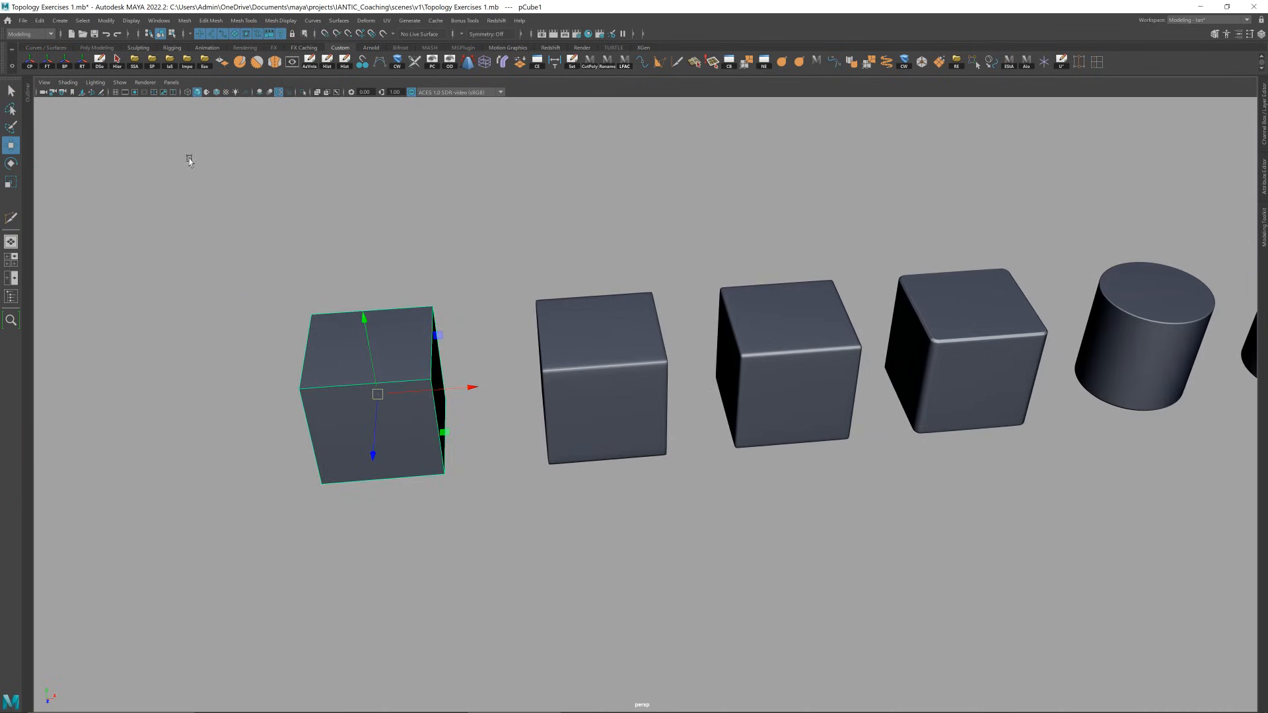
left_click(217, 91)
left_click_drag(667, 284, 710, 273, "alt")
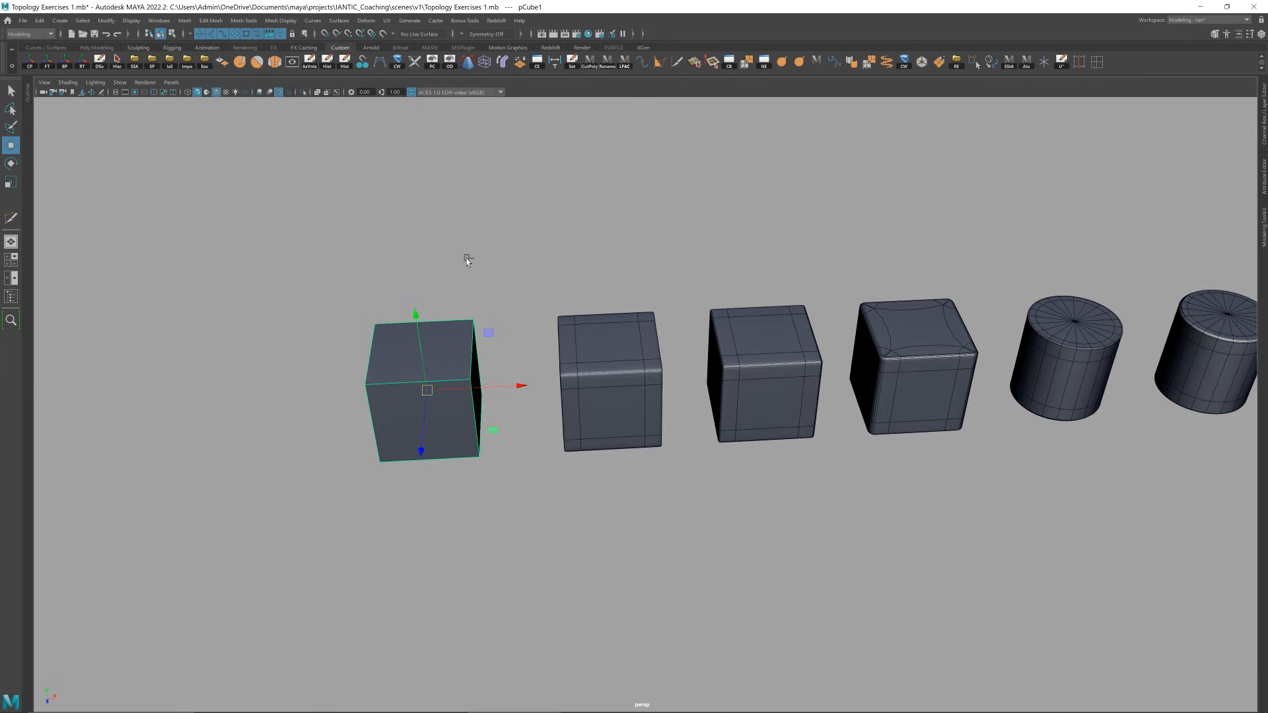
- Deselect the cube and examine the wireframes along the row of cubes and cylinders
left_click(570, 284)
scroll(756, 313, "down", 3)
middle_click_drag(812, 303, 581, 326, "alt")
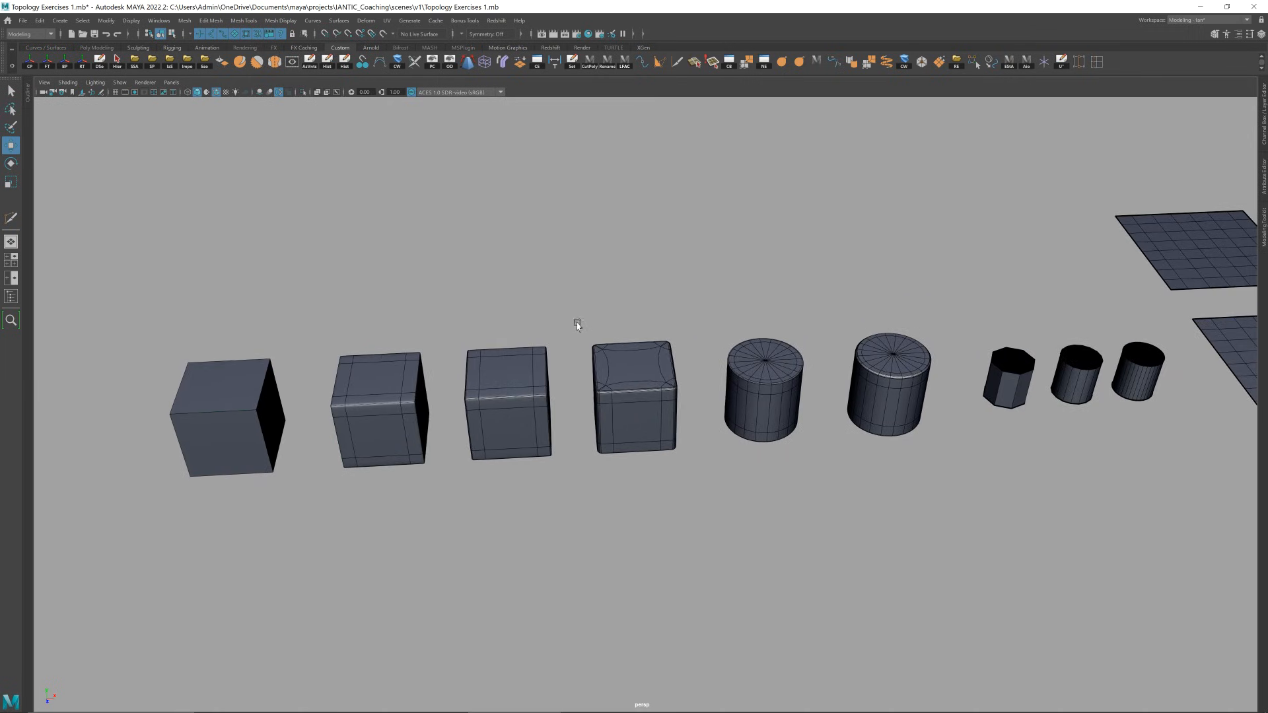
left_click_drag(577, 324, 574, 321, "alt")
middle_click_drag(574, 322, 885, 335, "alt")
scroll(595, 335, "up", 3)
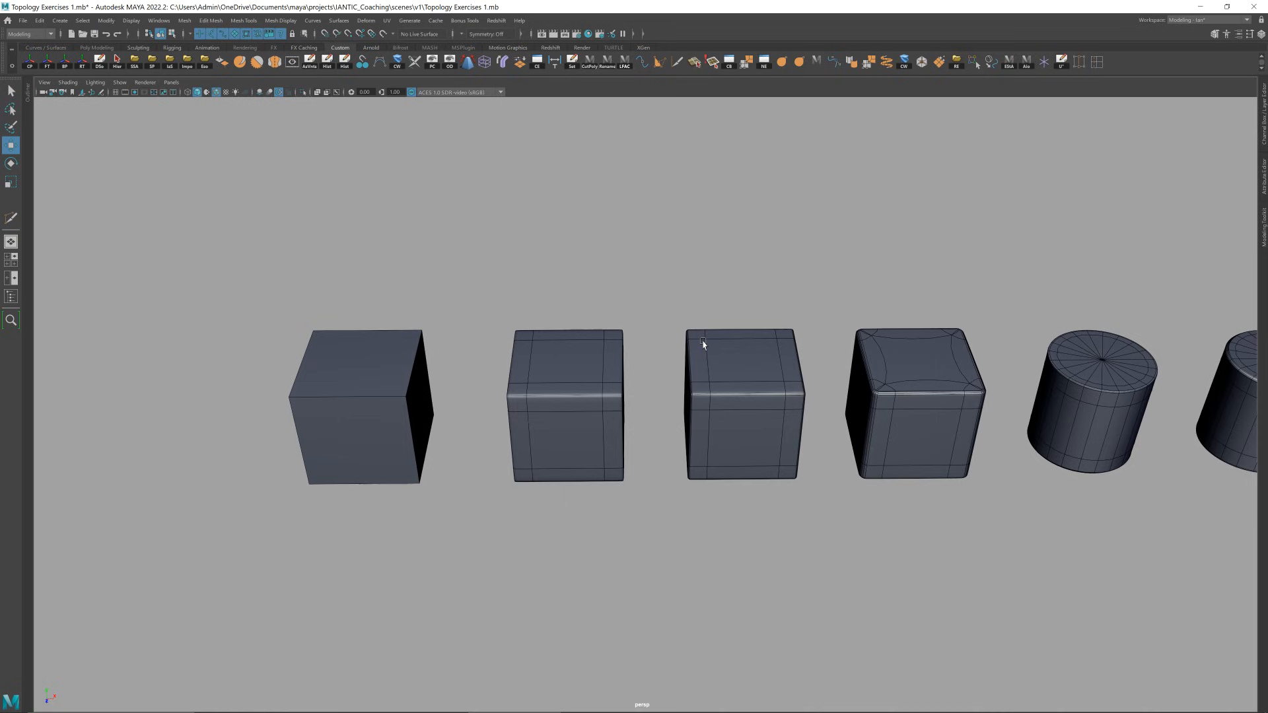
- Duplicate the plain cube and place the copy in front of the second cube
left_click(378, 395)
left_click_drag(426, 439, 636, 612, "alt")
key("f")
left_click_drag(666, 378, 702, 370, "alt")
- Select the support edge loops beside the near corner and upper borders of the unsmoothed second cube
left_click(509, 229)
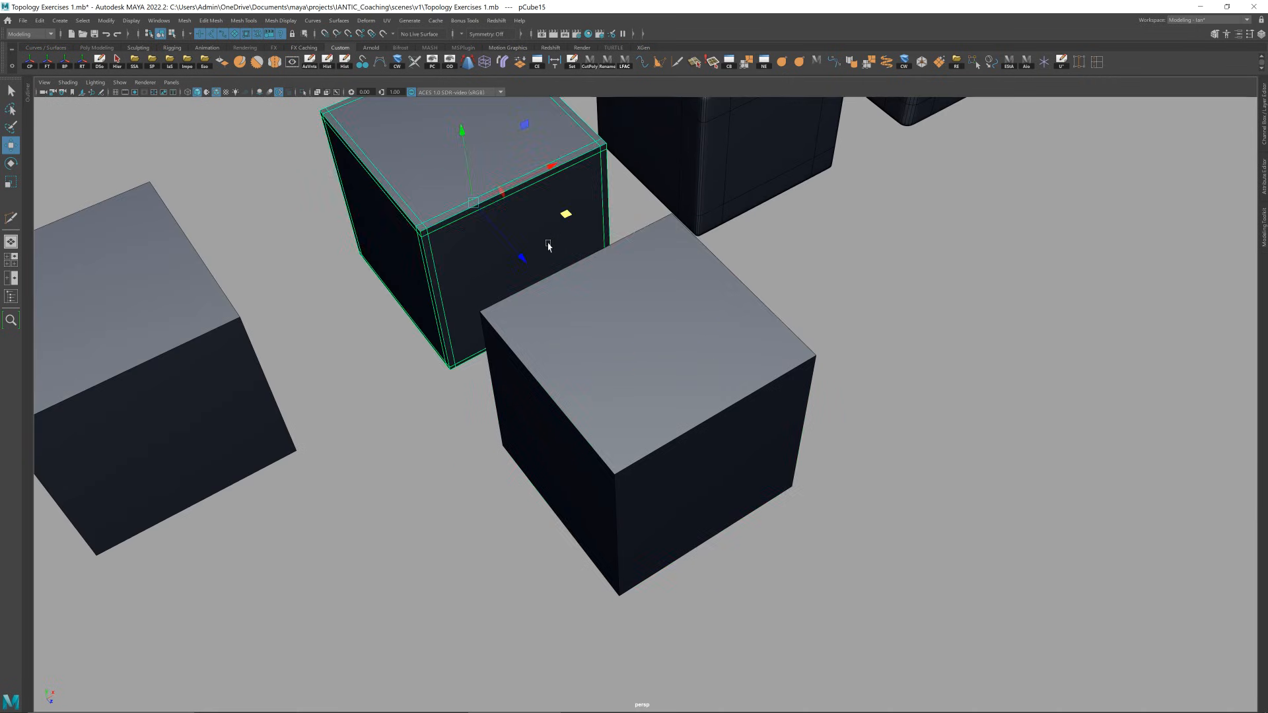
key("f")
scroll(628, 255, "up", 5)
scroll(632, 257, "up", 2)
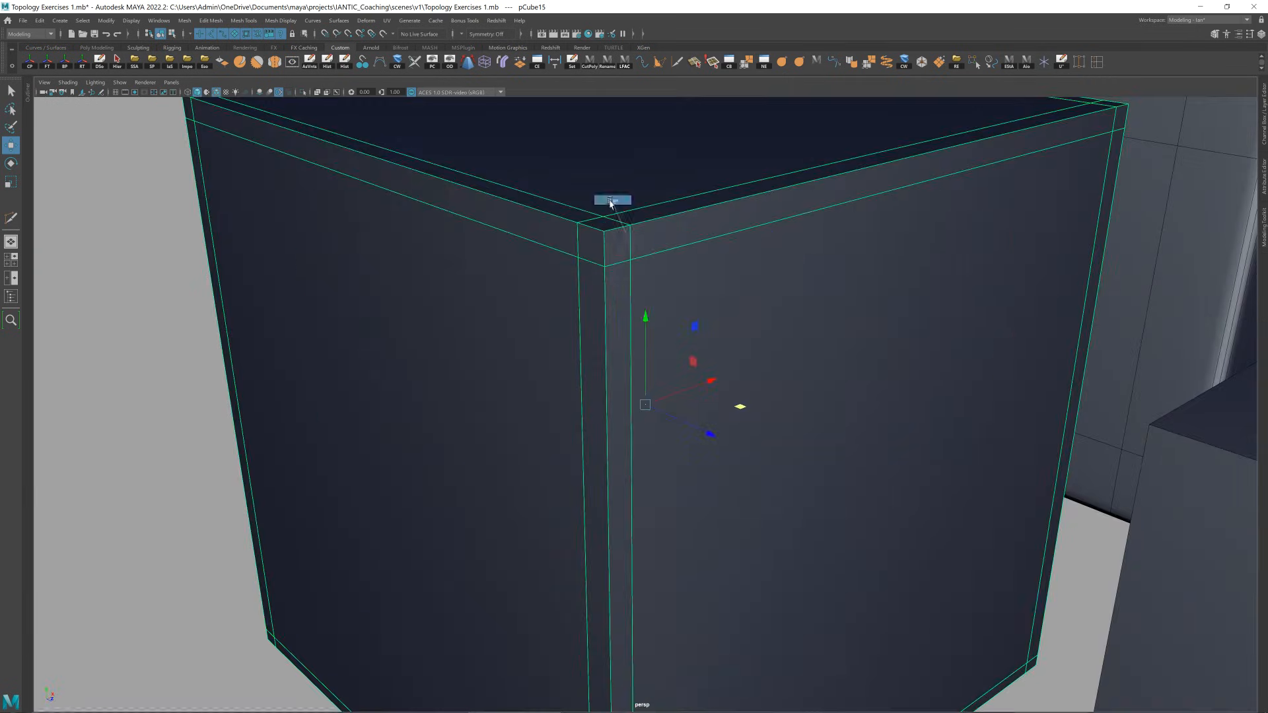
left_click_drag(608, 237, 583, 253, "alt")
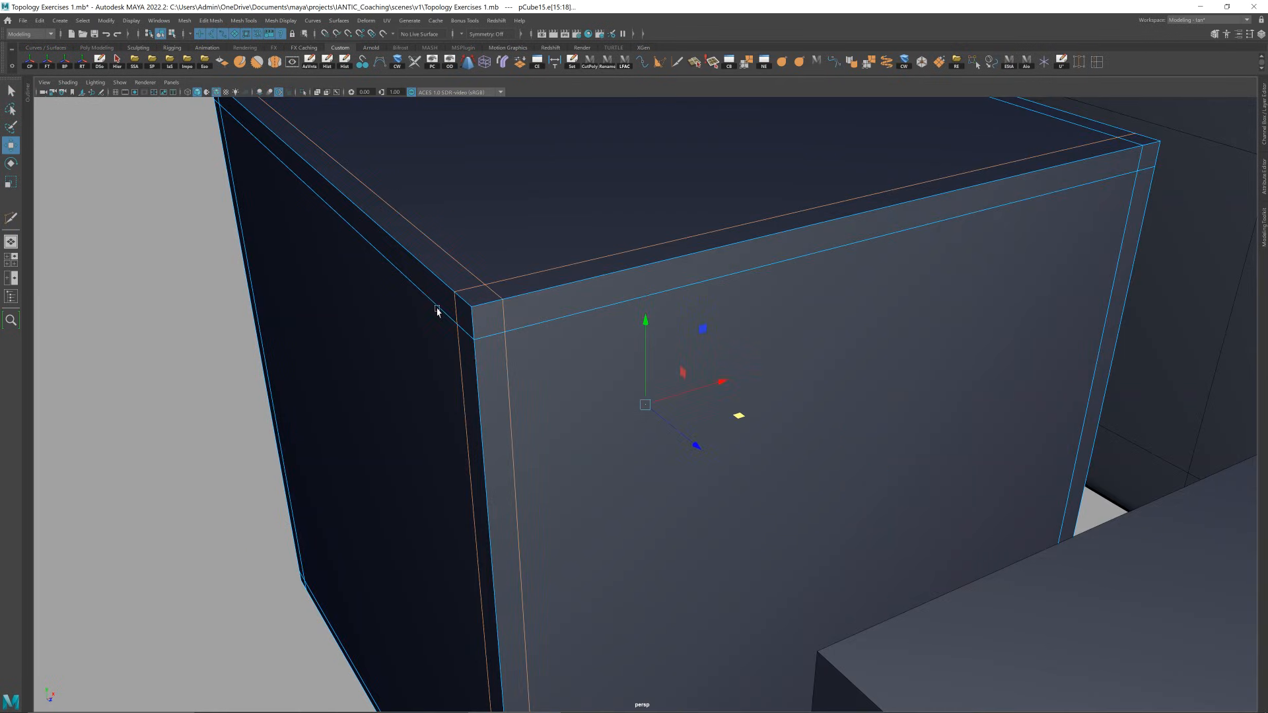
- Compare the second cube's smooth preview with its unsmoothed cage from above
scroll(457, 301, "down", 3)
left_click_drag(457, 301, 573, 378, "alt")
left_click_drag(691, 333, 588, 327, "alt")
key("3")
key("1")
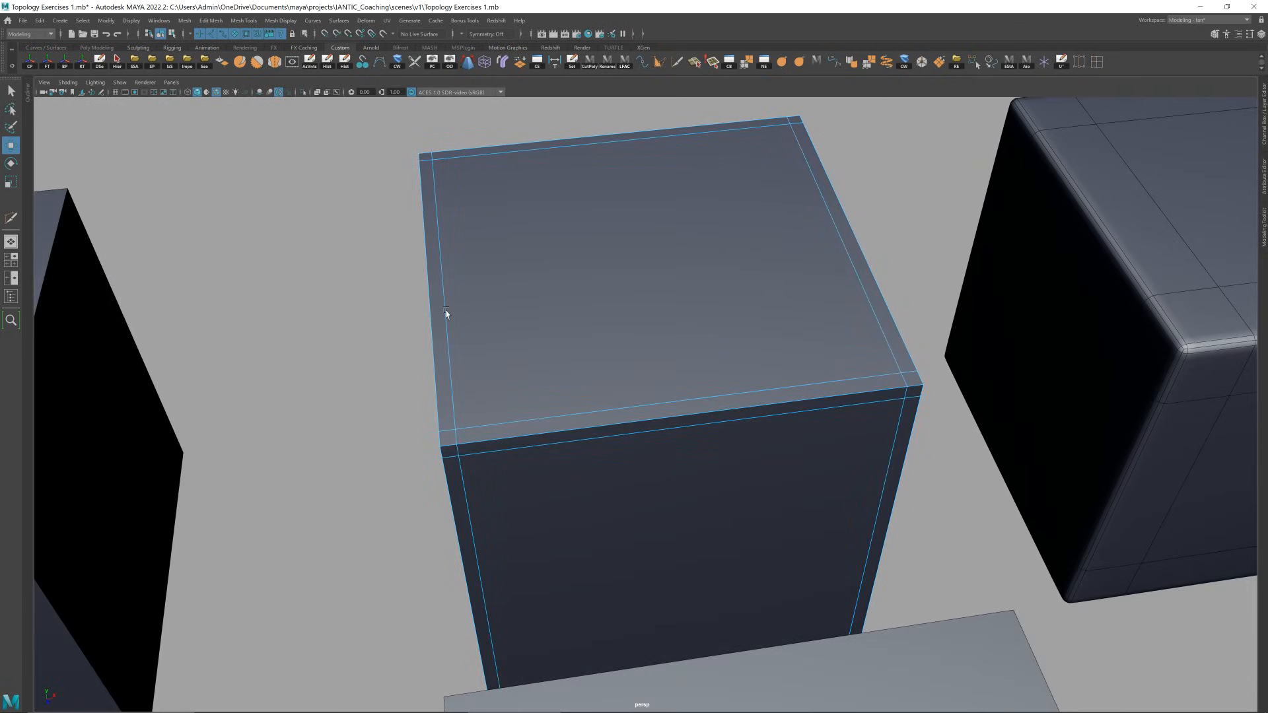
- Return the second cube to object selection and toggle its smooth preview on and off to inspect its rounded edges
left_click_drag(444, 313, 504, 298, "alt")
right_click_drag(506, 292, 679, 156)
key("3")
left_click(679, 158)
mouse_move(595, 281)
left_mouse_down("alt")
mouse_move(578, 260)
mouse_move(588, 269)
left_mouse_up("alt")
left_click(589, 269)
scroll(593, 264, "up", 4)
key("1")
scroll(594, 259, "down", 4)
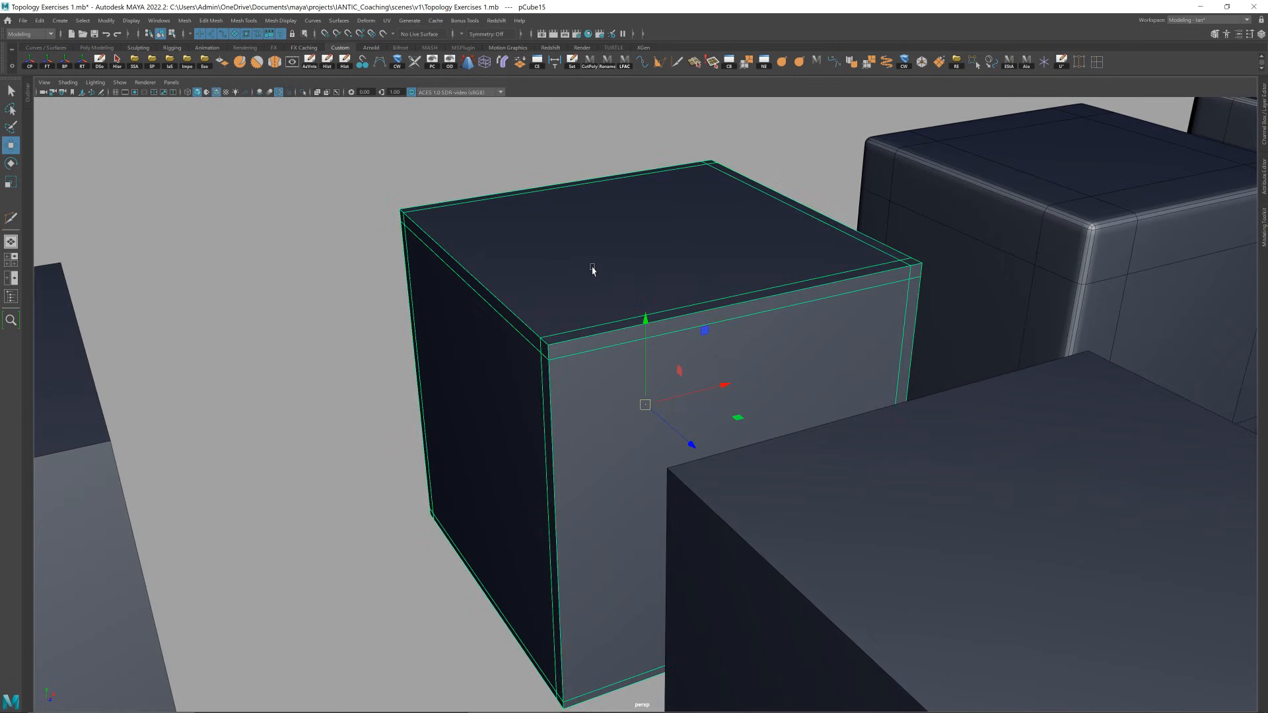
- Inspect the support edges near the second cube's corner, then display the cube smoothed
key("F10")
scroll(587, 286, "up", 3)
right_click_drag(587, 285, 675, 214)
scroll(674, 218, "down", 3)
left_click_drag(674, 218, 651, 223, "alt")
key("3")
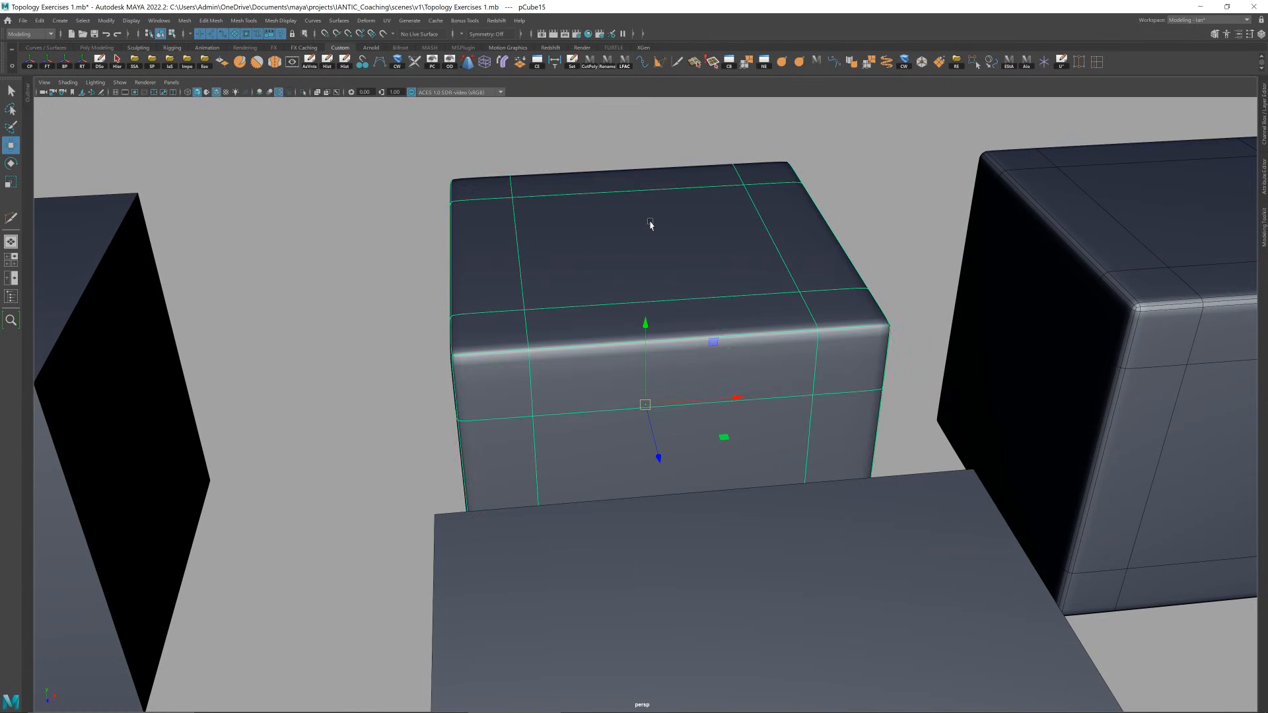
left_click_drag(635, 298, 664, 301, "alt")
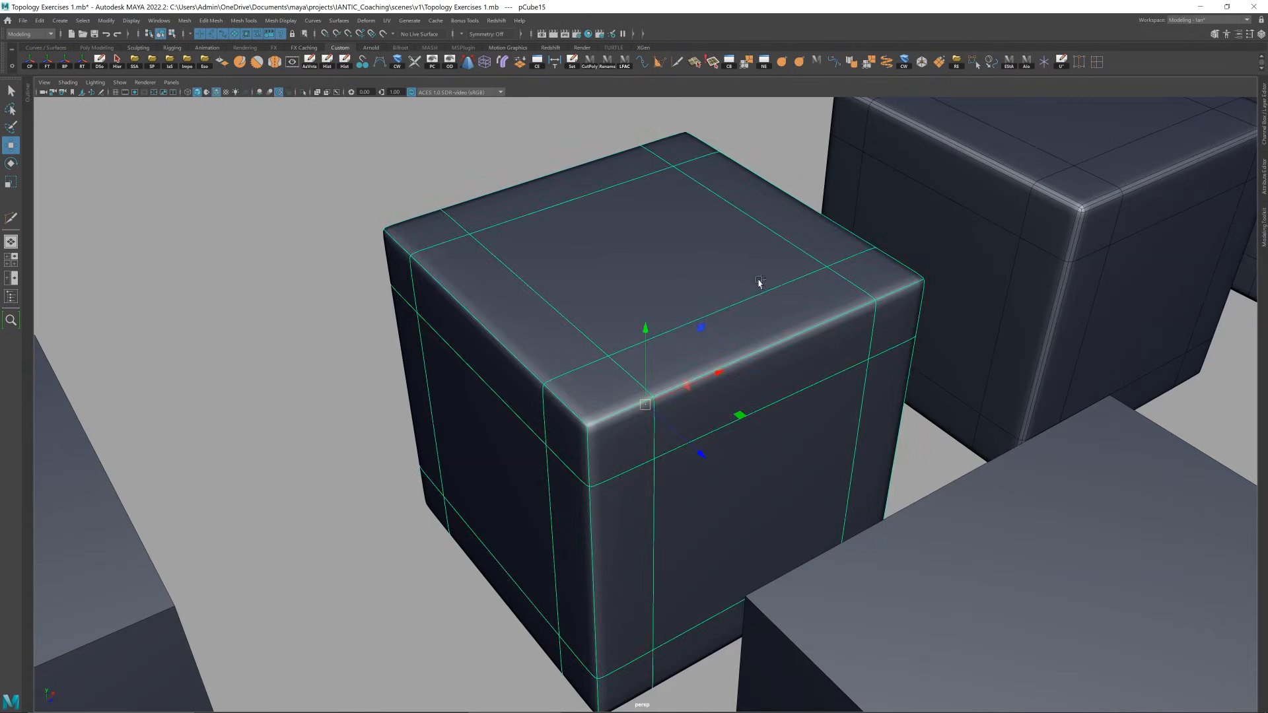
- View the smoothed second cube unselected, then frame it together with the neighbouring cubes
left_click(758, 283, "shift")
scroll(750, 301, "down", 2)
left_click_drag(738, 314, 722, 317, "alt")
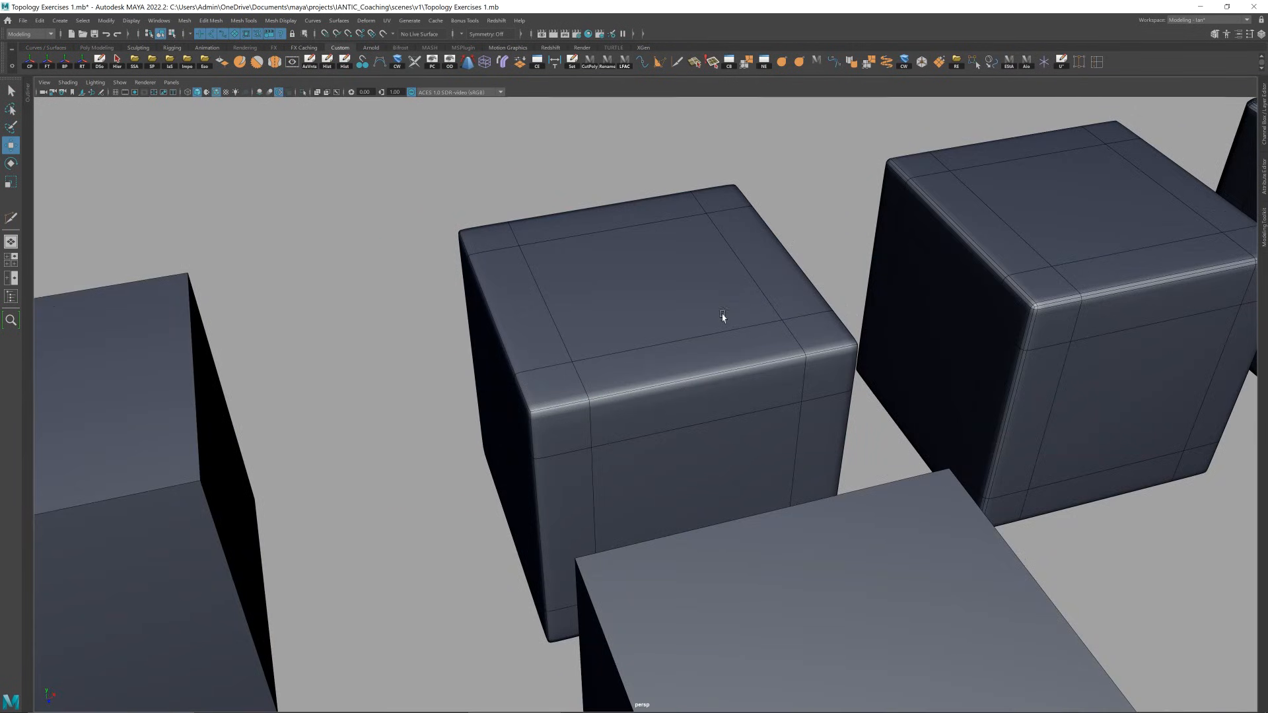
left_click(723, 317)
key("f")
scroll(686, 303, "down", 5)
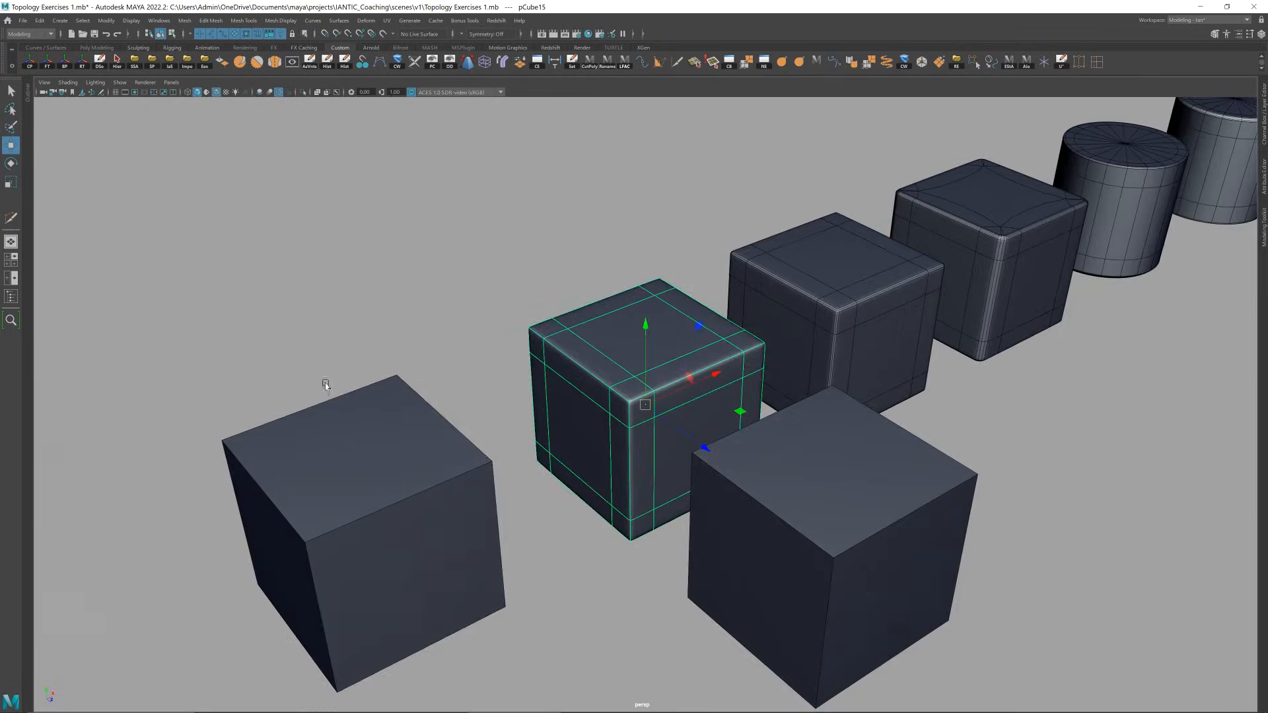
- Toggle the plain first cube's smooth preview on and off to compare it with the supported cubes
left_click(351, 417)
key("3")
scroll(383, 310, "up", 1)
key("1")
left_click_drag(386, 328, 426, 313, "alt")
middle_click_drag(452, 297, 583, 278, "alt")
left_click_drag(582, 279, 588, 278, "alt")
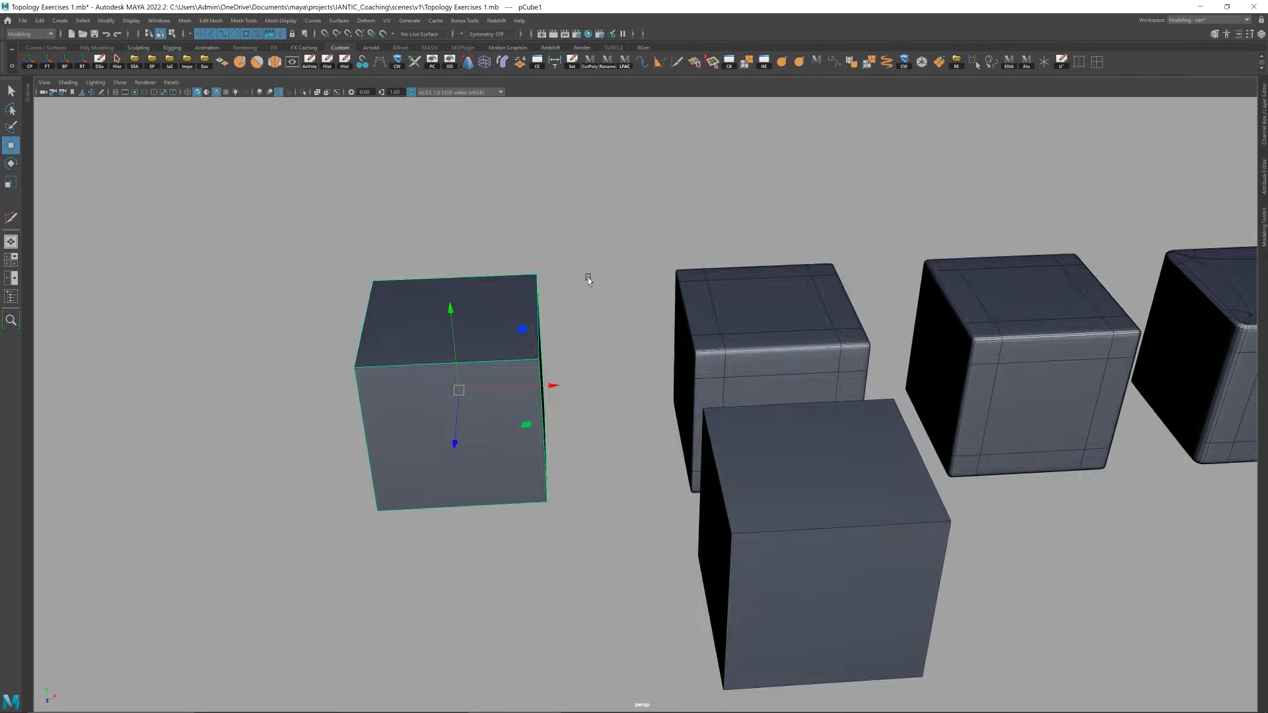
key("3")
mouse_move(485, 383)
left_mouse_down("alt")
mouse_move(522, 351)
mouse_move(501, 368)
left_mouse_up("alt")
key("1")
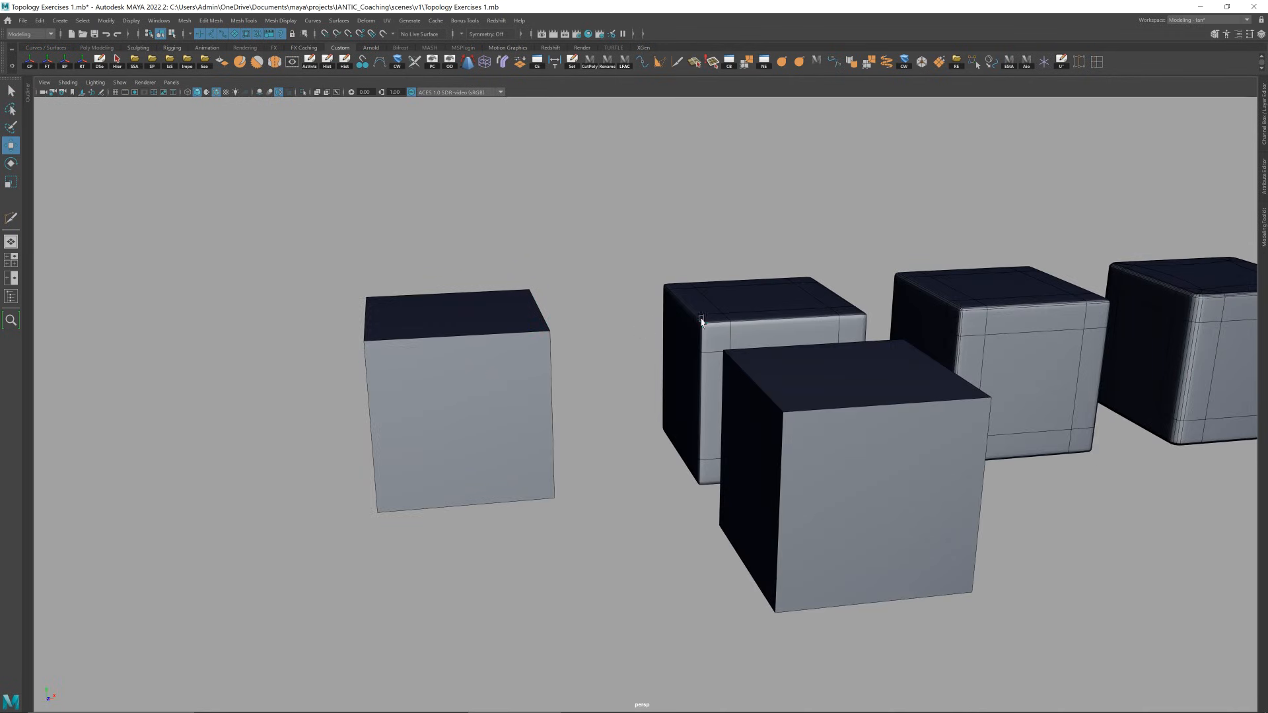
- Frame the smoothed second cube and turn off the wireframe overlay on shaded objects
left_click(701, 321)
key("f")
left_click_drag(521, 214, 643, 162, "alt")
left_click(374, 416)
left_click_drag(495, 340, 426, 286, "alt")
left_click(217, 92)
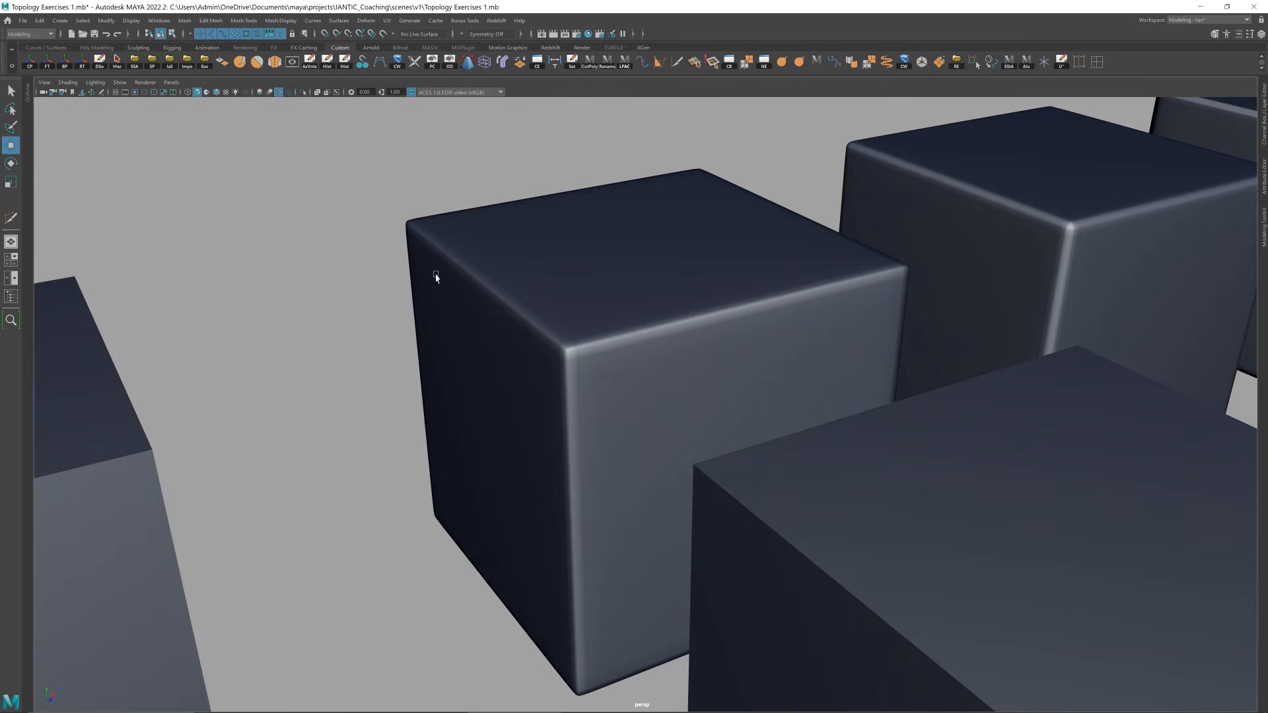
left_click_drag(512, 272, 562, 310, "alt")
- Display the second cube unsmoothed and select the support edge loops around its near upper corner
left_click(535, 267)
key("1")
scroll(518, 324, "up", 3)
left_click_drag(467, 347, 492, 350, "alt")
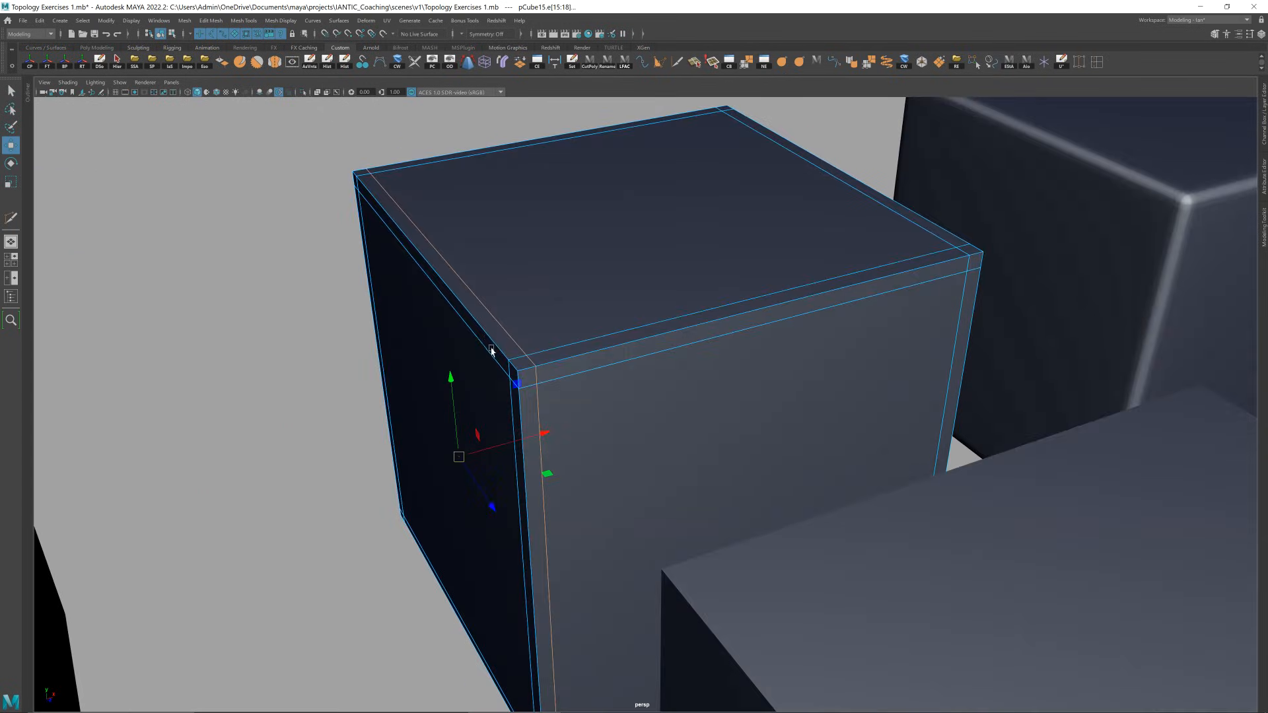
left_click_drag(575, 345, 602, 327, "alt")
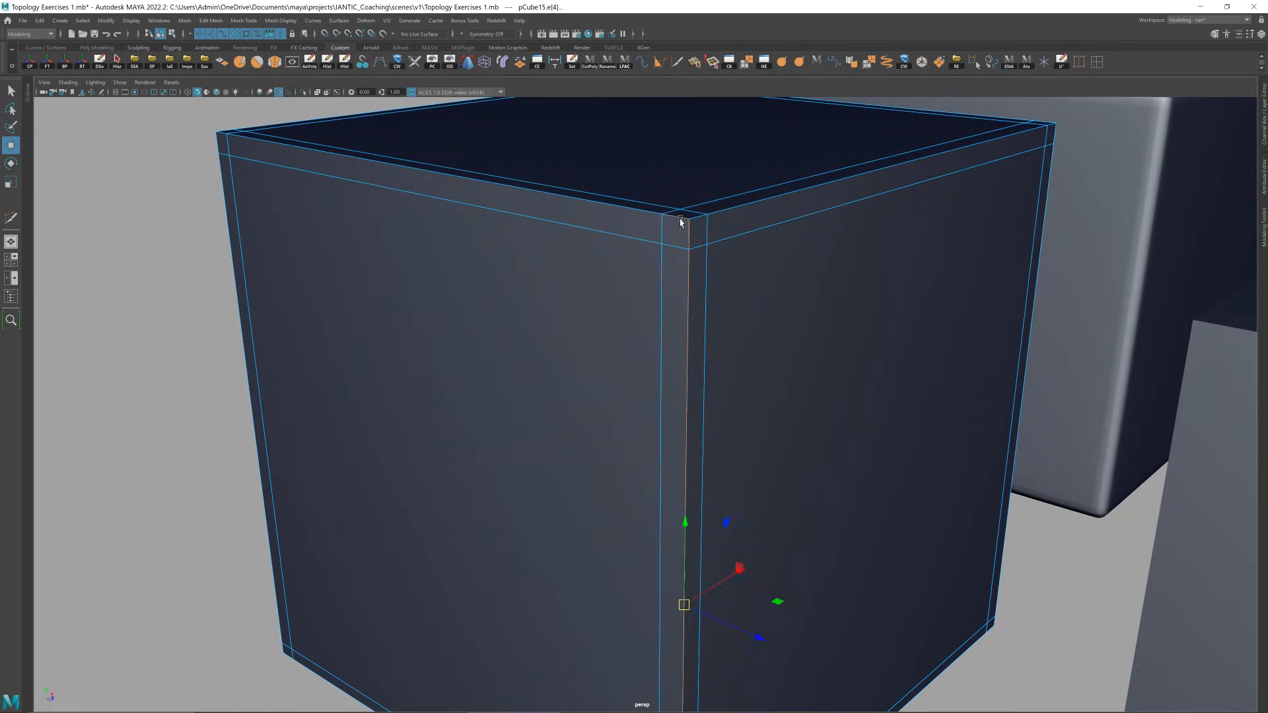
left_click_drag(704, 238, 613, 273, "alt")
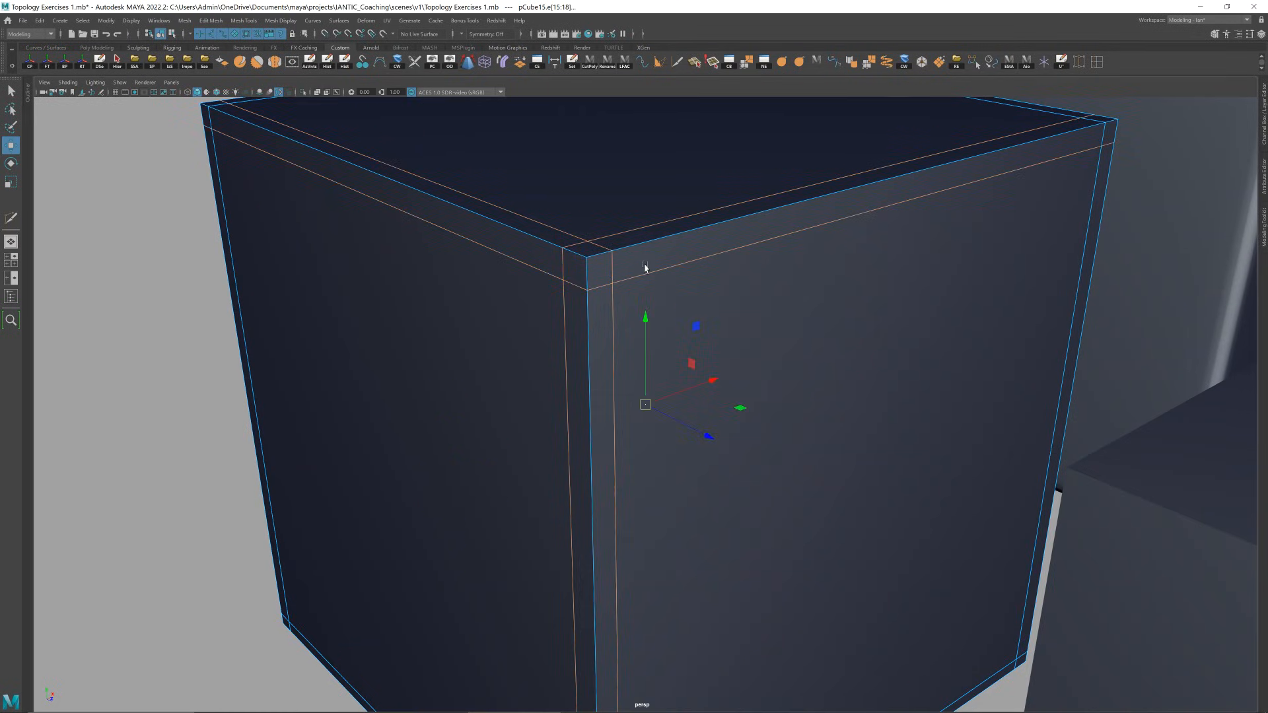
- Display the second cube smoothed, return to object selection and clear the selection
left_click_drag(646, 268, 639, 268, "alt")
key("3")
right_click_drag(639, 268, 728, 295)
left_click(764, 173)
left_click_drag(727, 294, 690, 347, "alt")
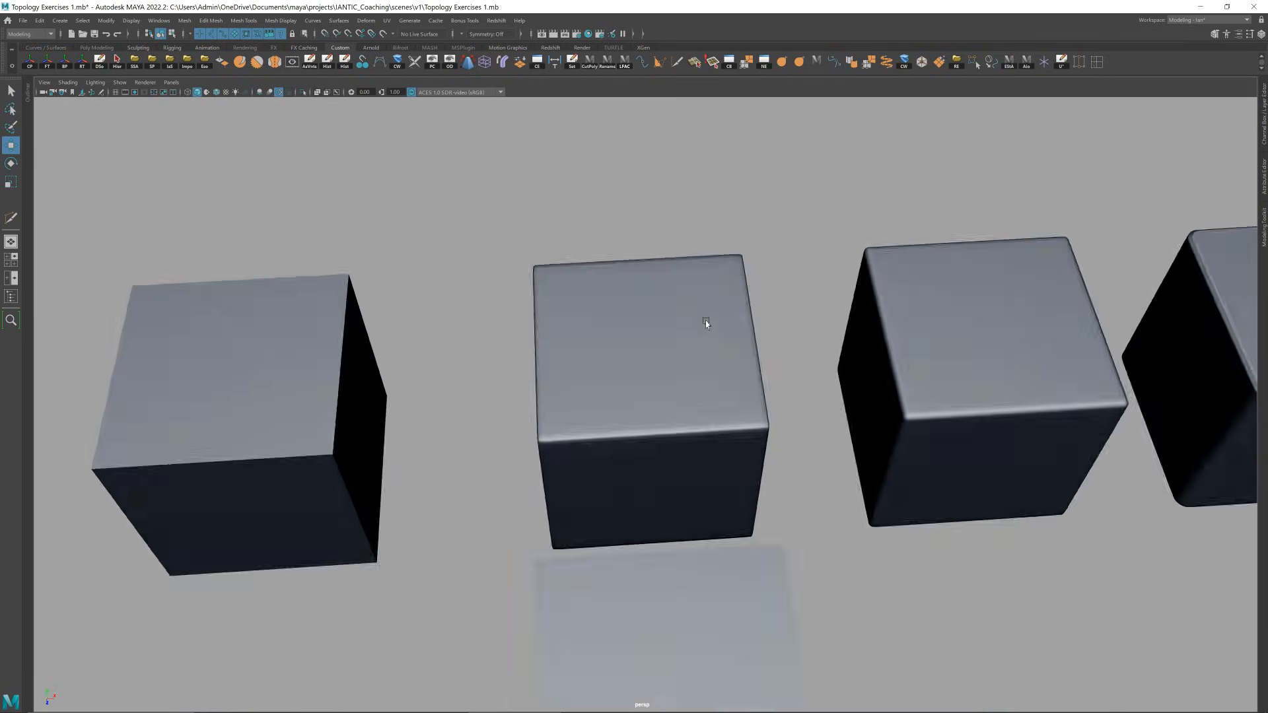
- Frame the plain cube in front of the row and activate the Multi-Cut tool with its options shown
right_click_drag(650, 535, 621, 536, "alt")
left_click(668, 535)
key("f")
left_click_drag(683, 343, 690, 395, "alt")
left_click_drag(651, 433, 652, 440)
left_click_drag(673, 424, 574, 346, "alt")
key("f")
key("ctrl+shift+x")
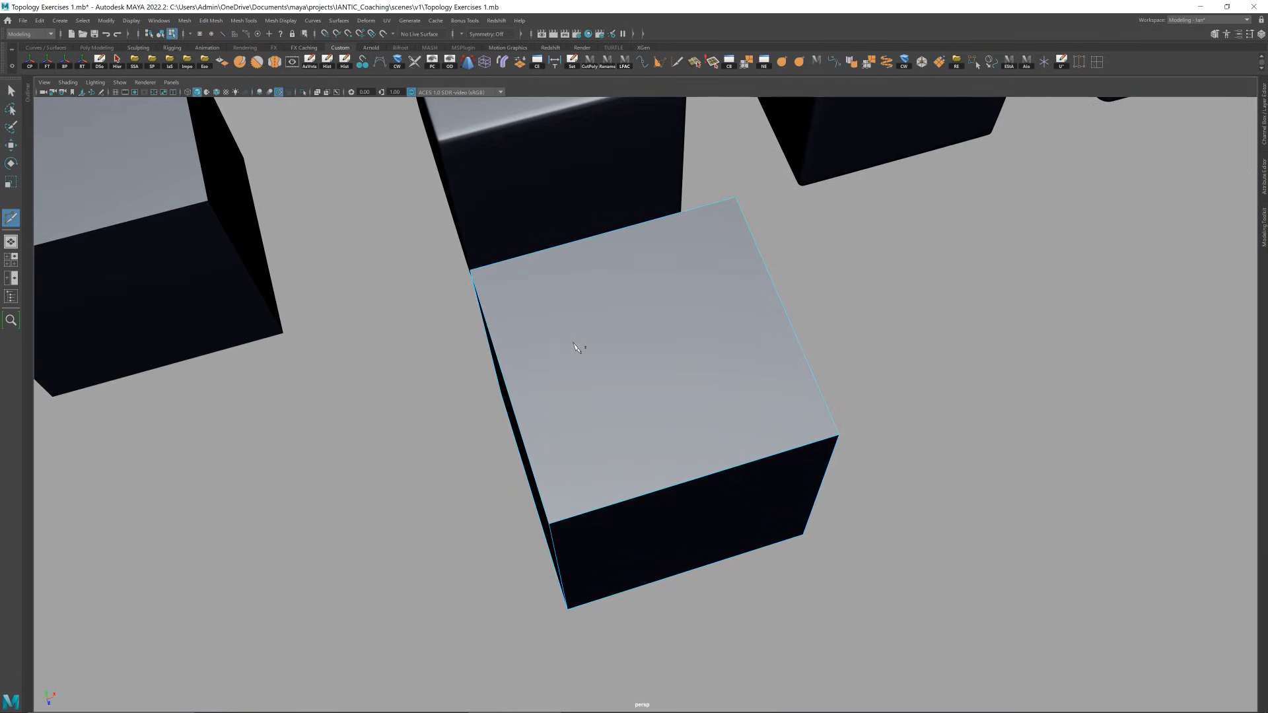
left_click(1263, 217)
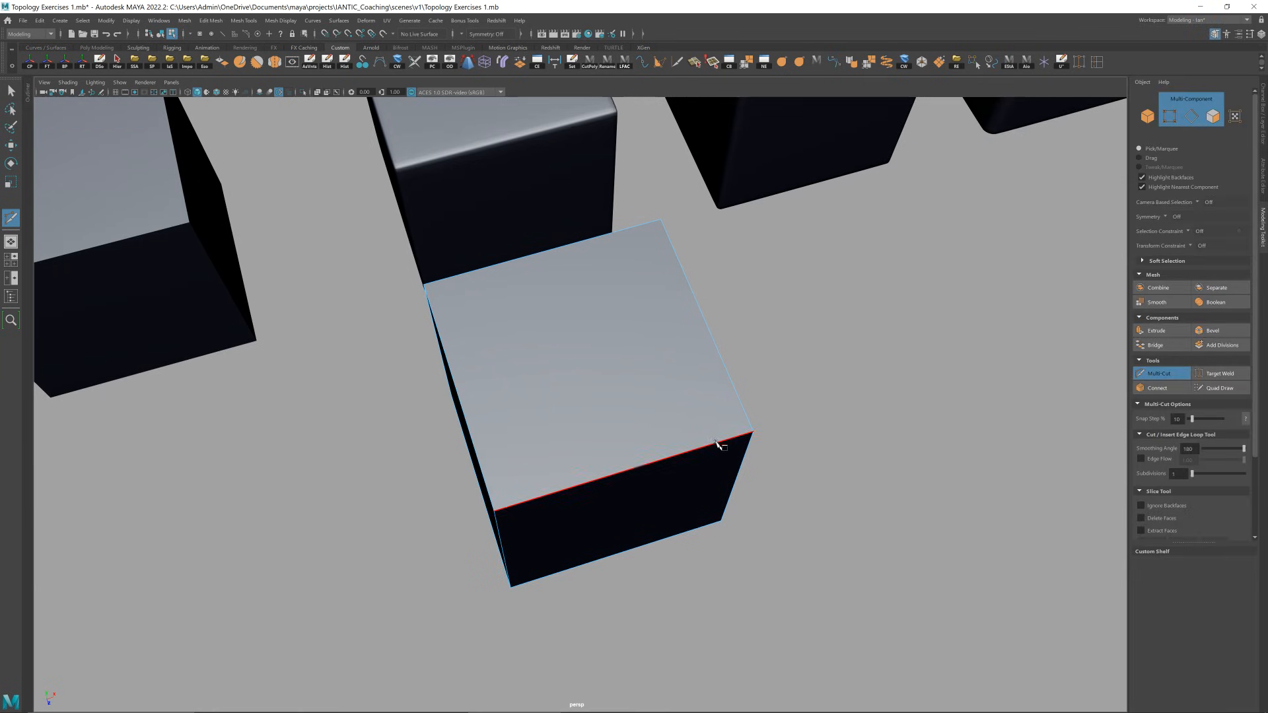
- Insert three support edge loops on the front cube, on both sides of the near vertical edge and just below the upper border
left_click_drag(734, 447, 719, 430, "alt")
left_click(473, 472)
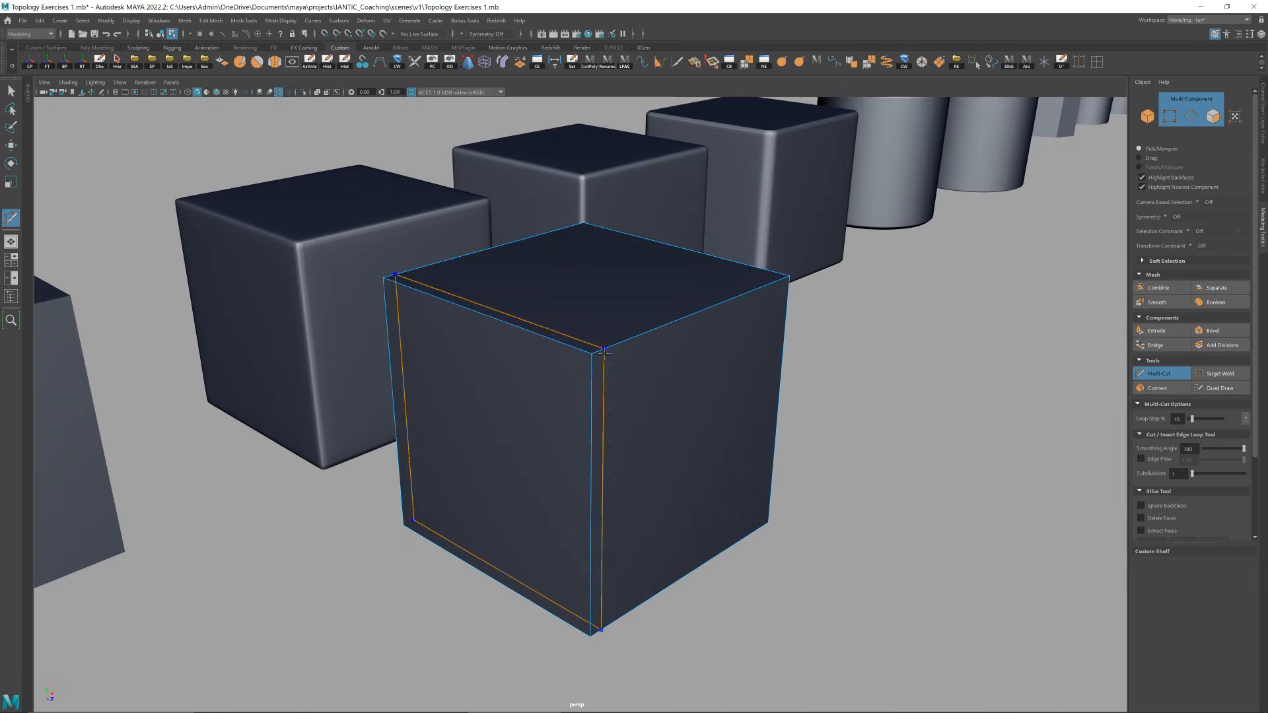
left_click(602, 351, "ctrl")
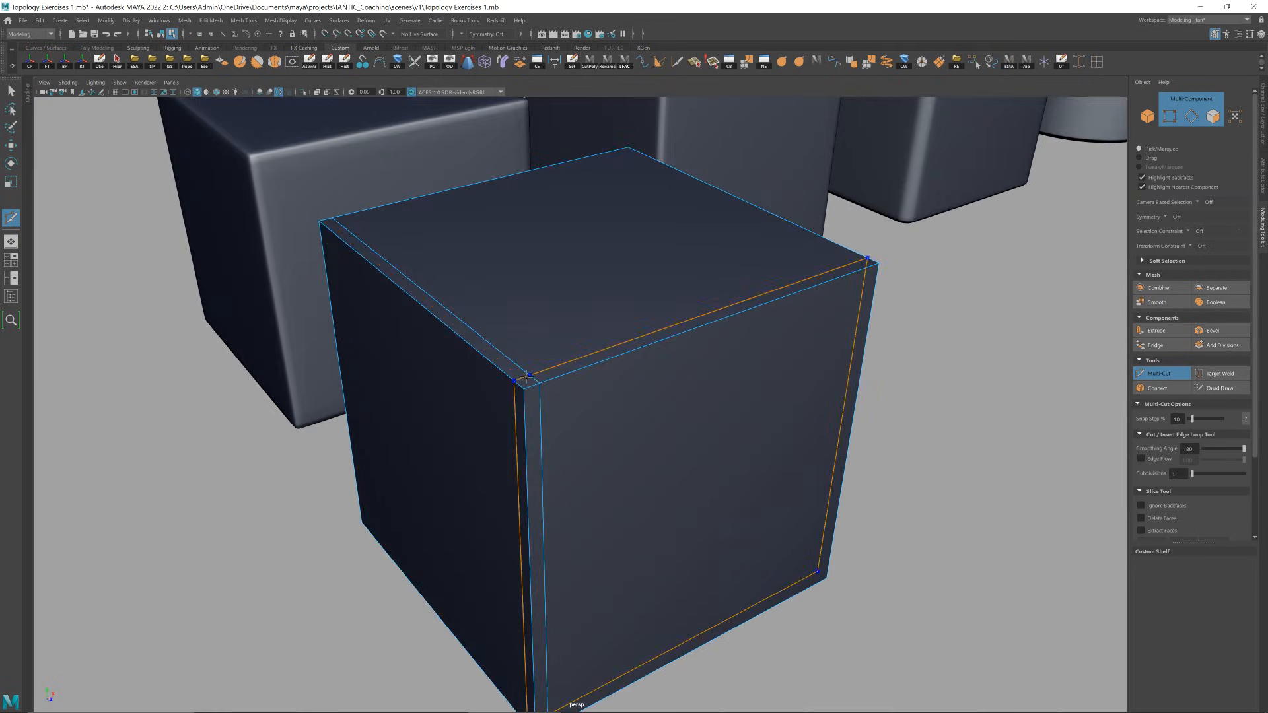
left_click_drag(575, 410, 596, 351, "alt")
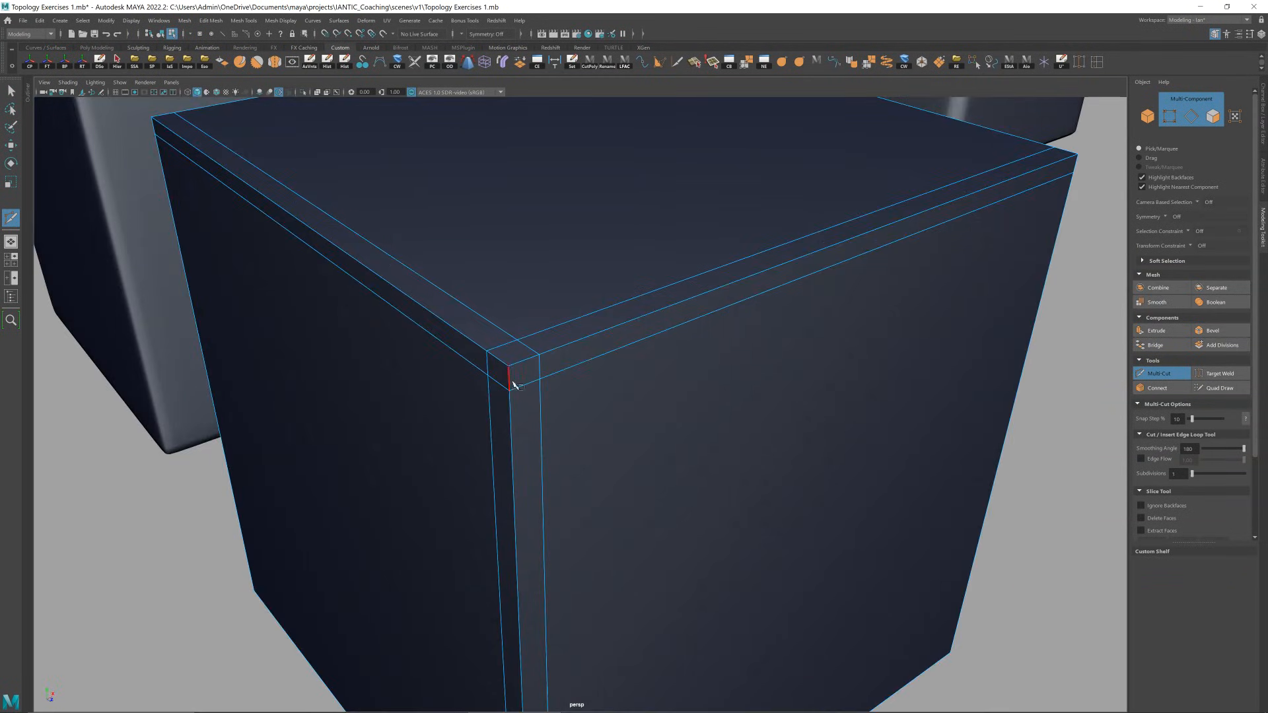
- Select the original border edges at the front cube's corners and toggle its smooth preview on and off
key("w")
left_click(516, 368)
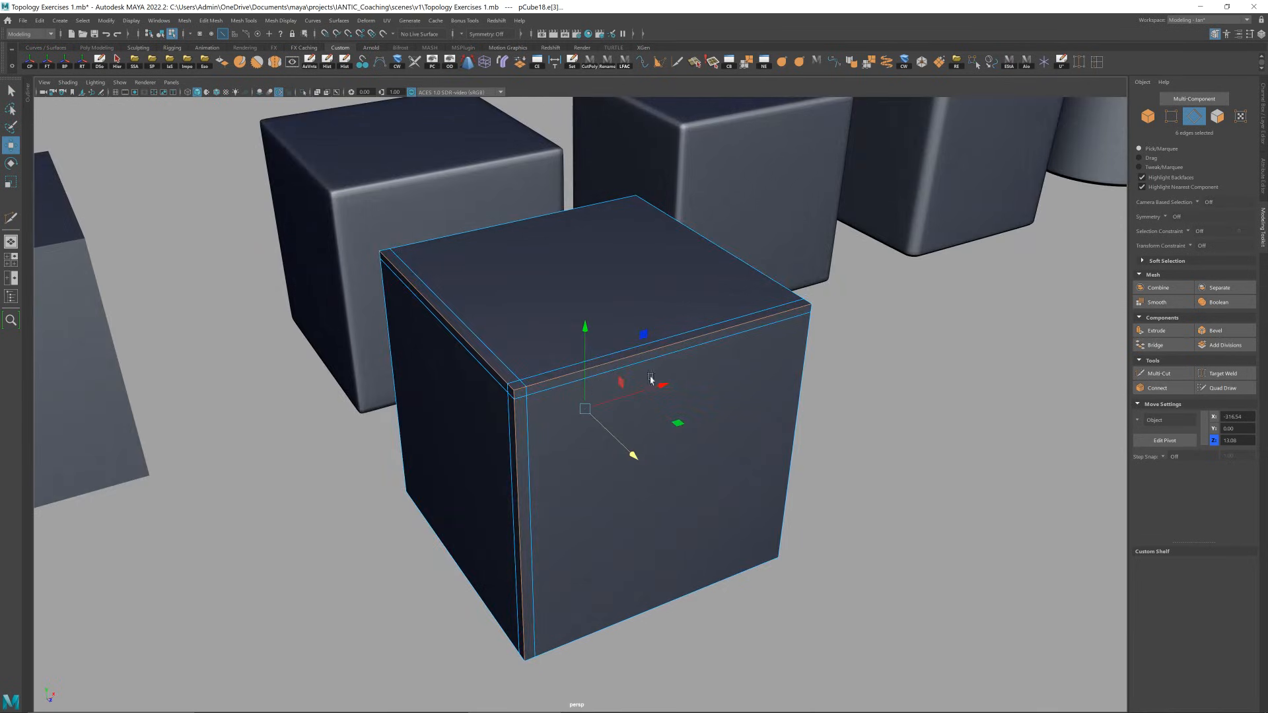
left_click_drag(650, 379, 676, 363, "alt")
right_click_drag(676, 363, 685, 399, "alt")
left_click_drag(685, 399, 557, 342, "alt")
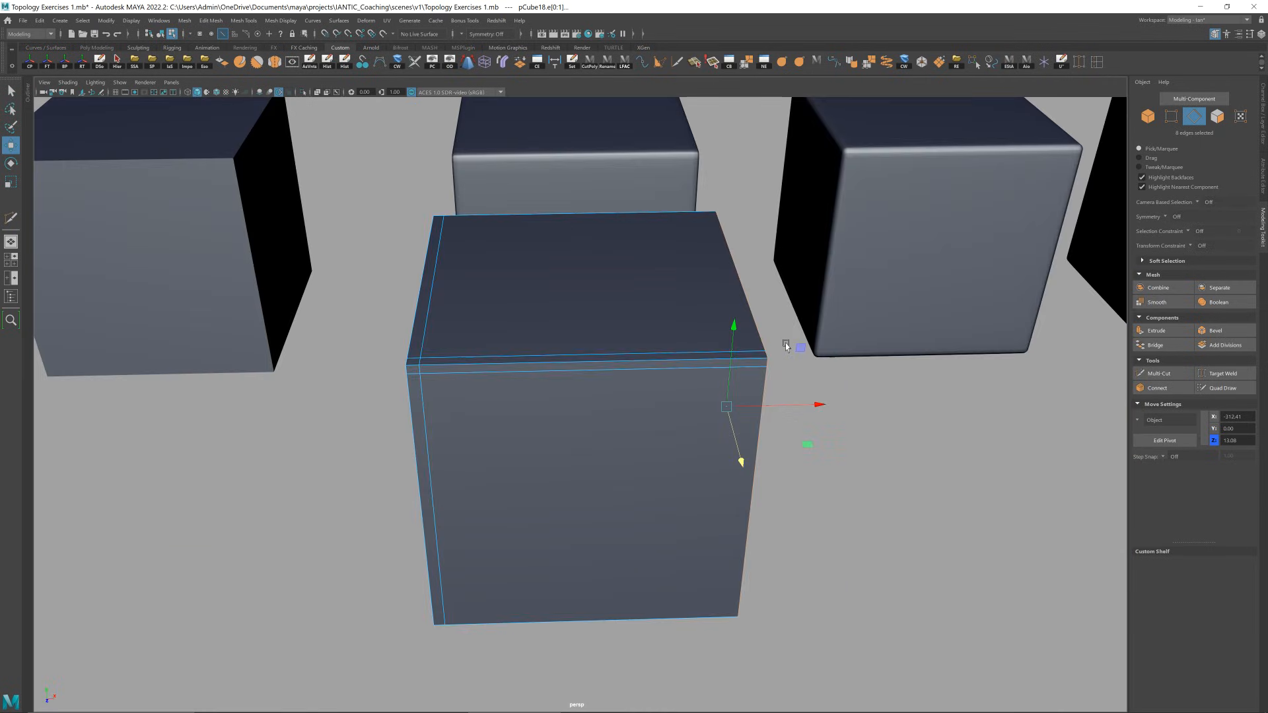
key("3")
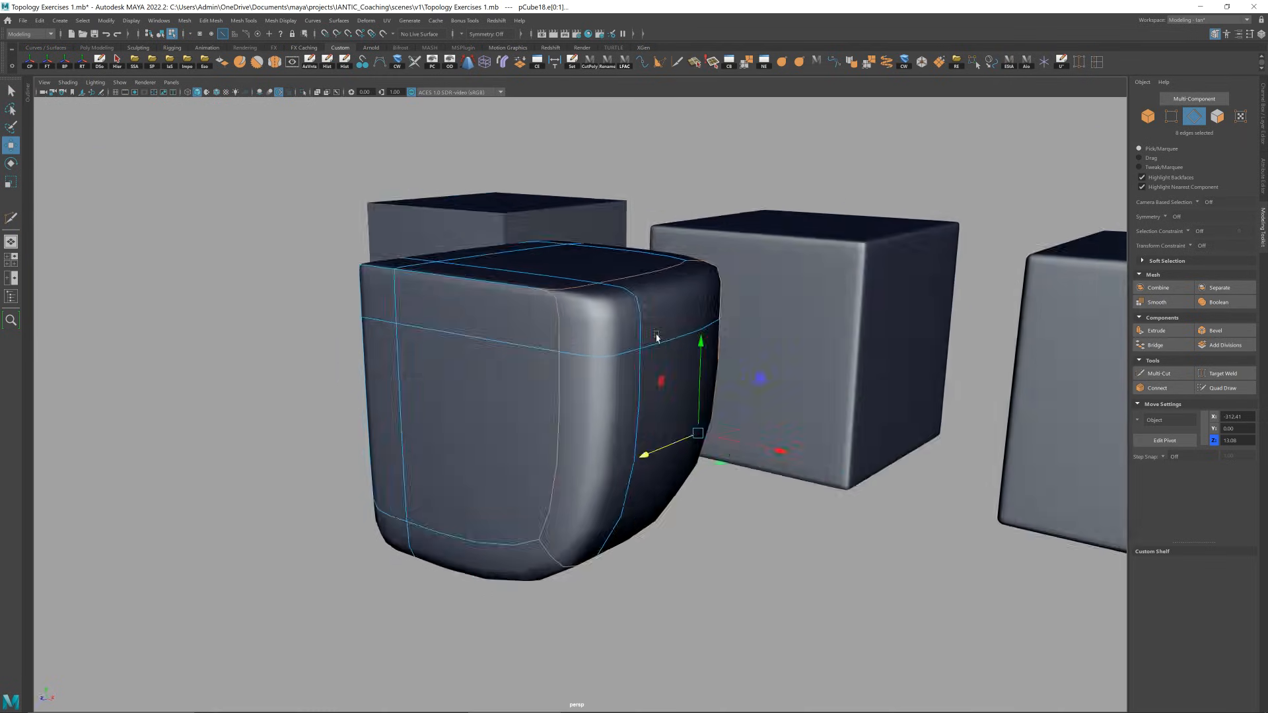
key("1")
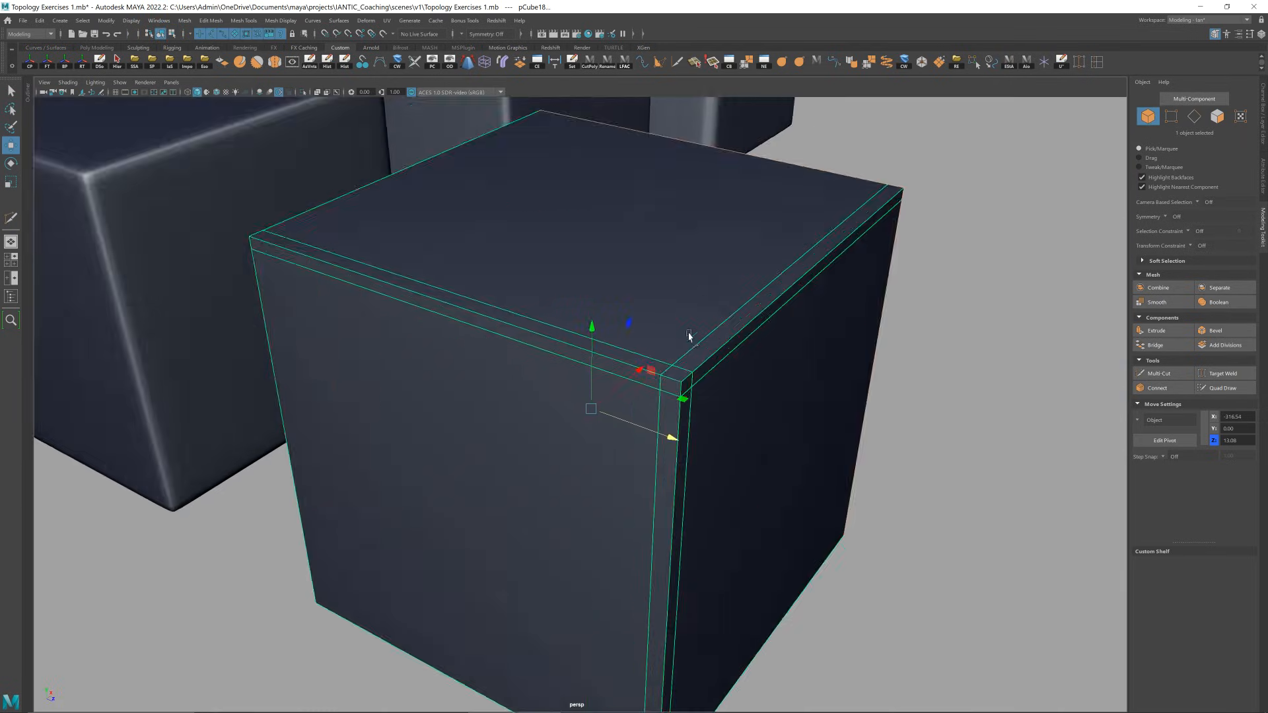
- Inspect the front cube's near corner and underside as an object, with and without smooth preview
key("3")
key("F8")
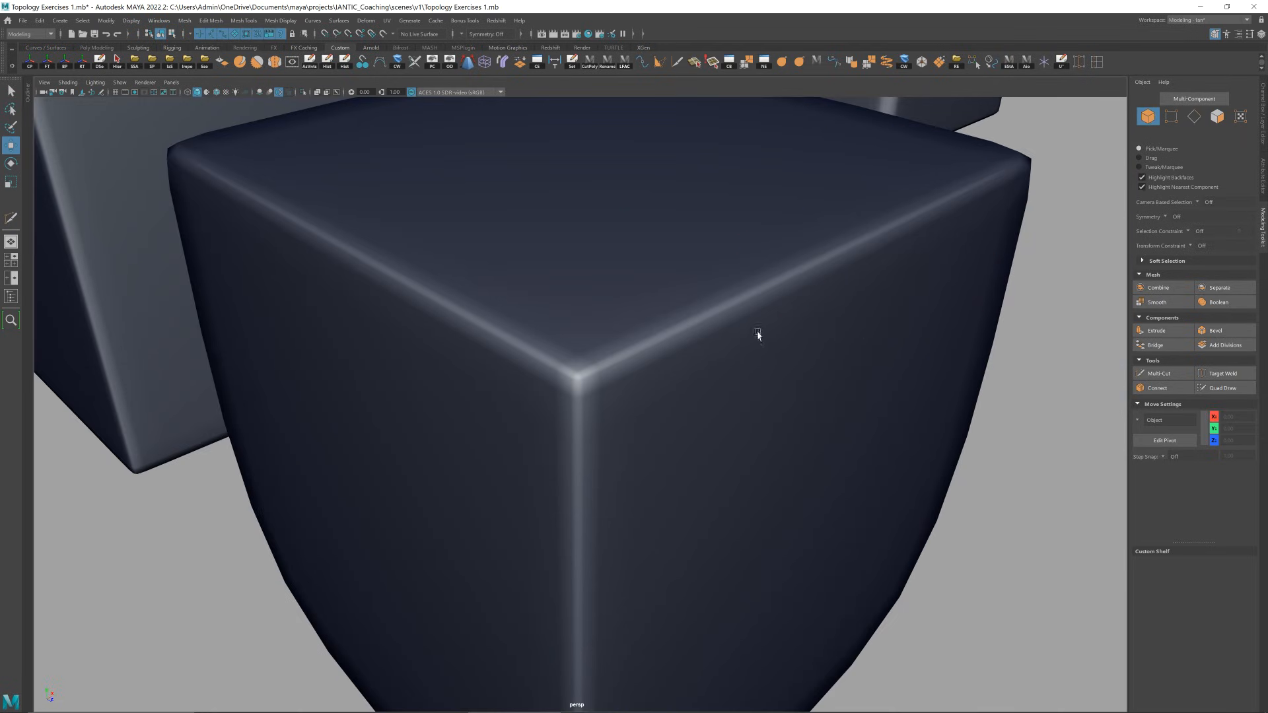
left_click(665, 448)
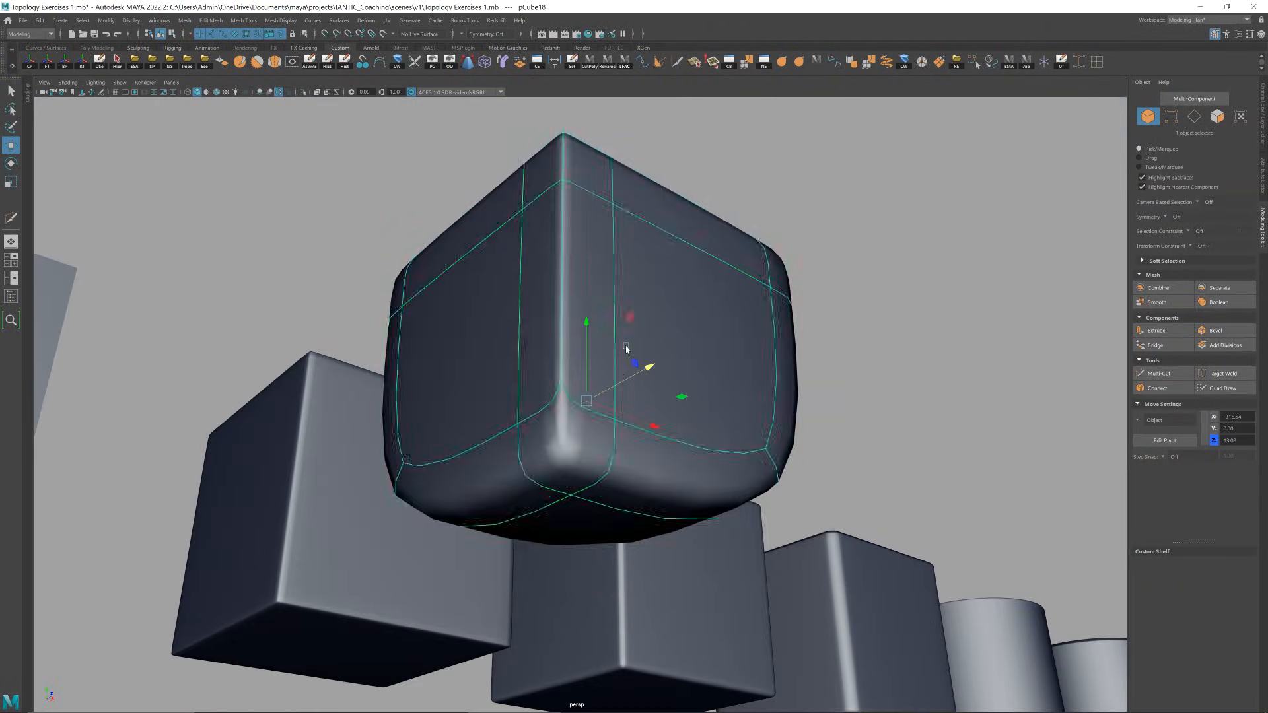
key("1")
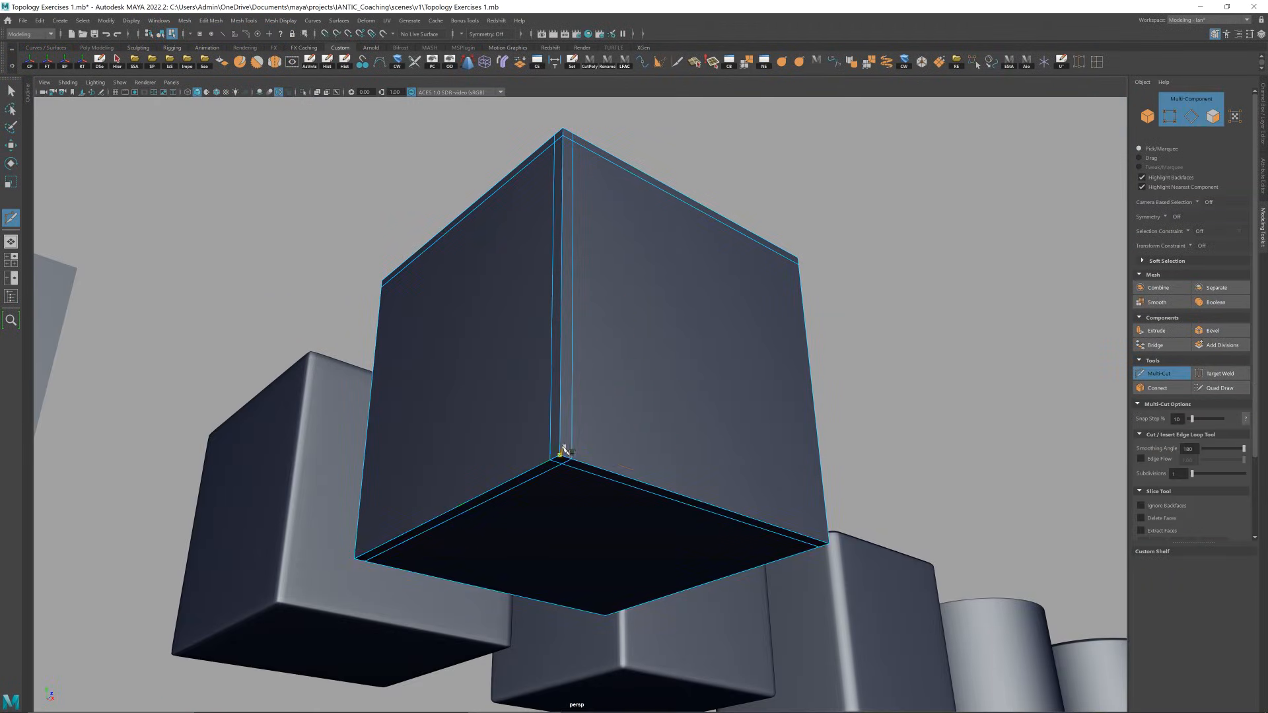
key("3")
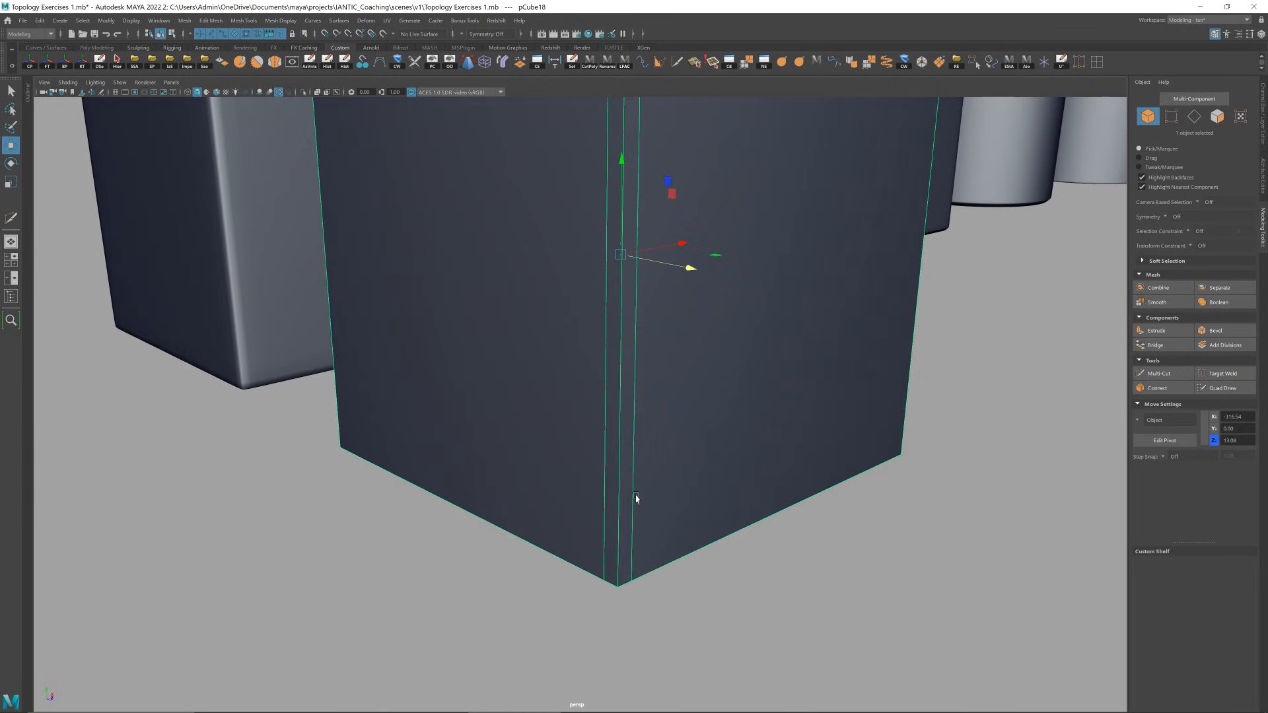
- Insert a support edge loop just above the front cube's lower border, check it smoothed, then show the cube unsmoothed
right_click_drag(636, 499, 646, 495, "shift")
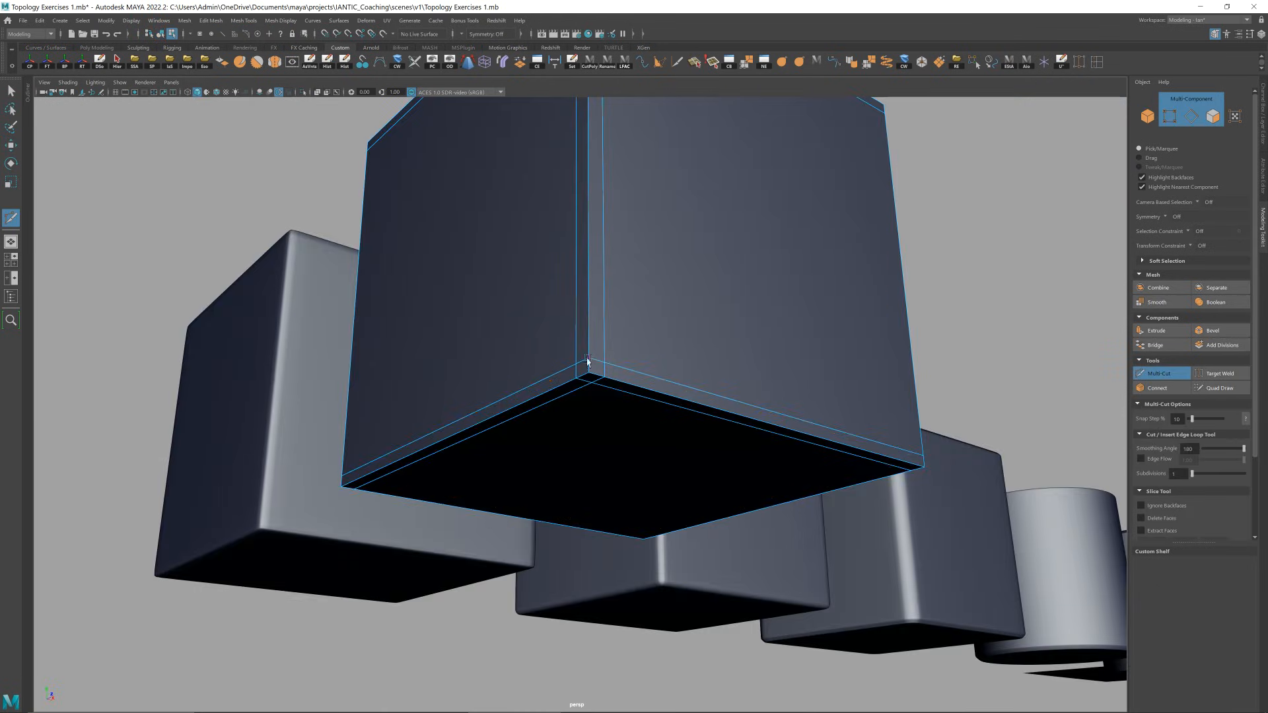
key("w")
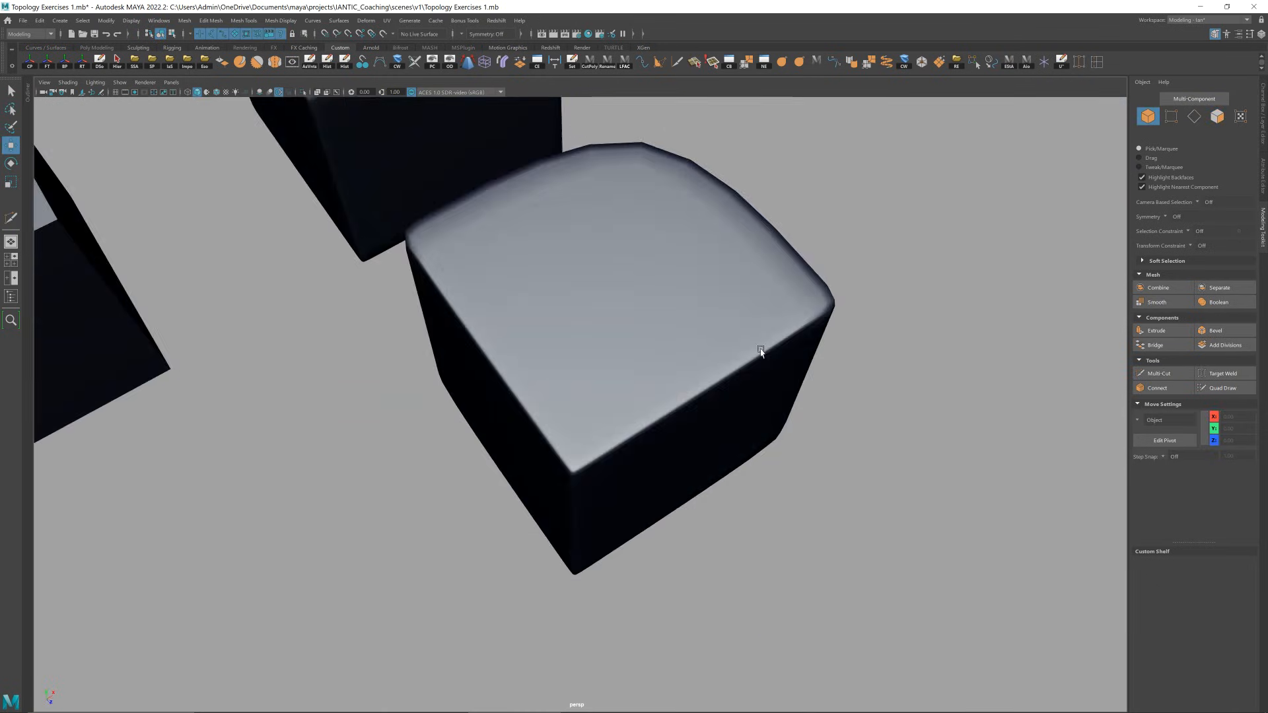
scroll(741, 346, "up", 3)
scroll(741, 347, "up", 2)
key("1")
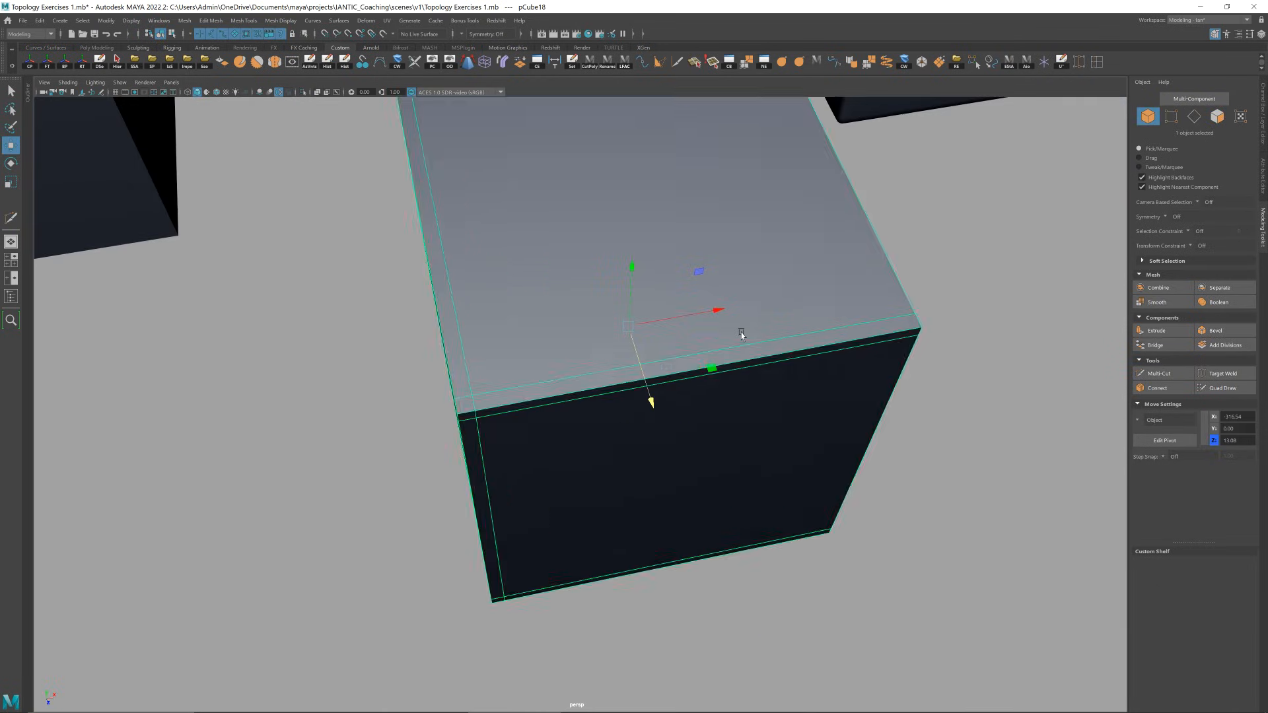
- Select all the support edge loops on the front cube and delete them with their vertices
key("F10")
double_click(468, 384)
left_click_drag(468, 384, 536, 376, "alt")
key("q")
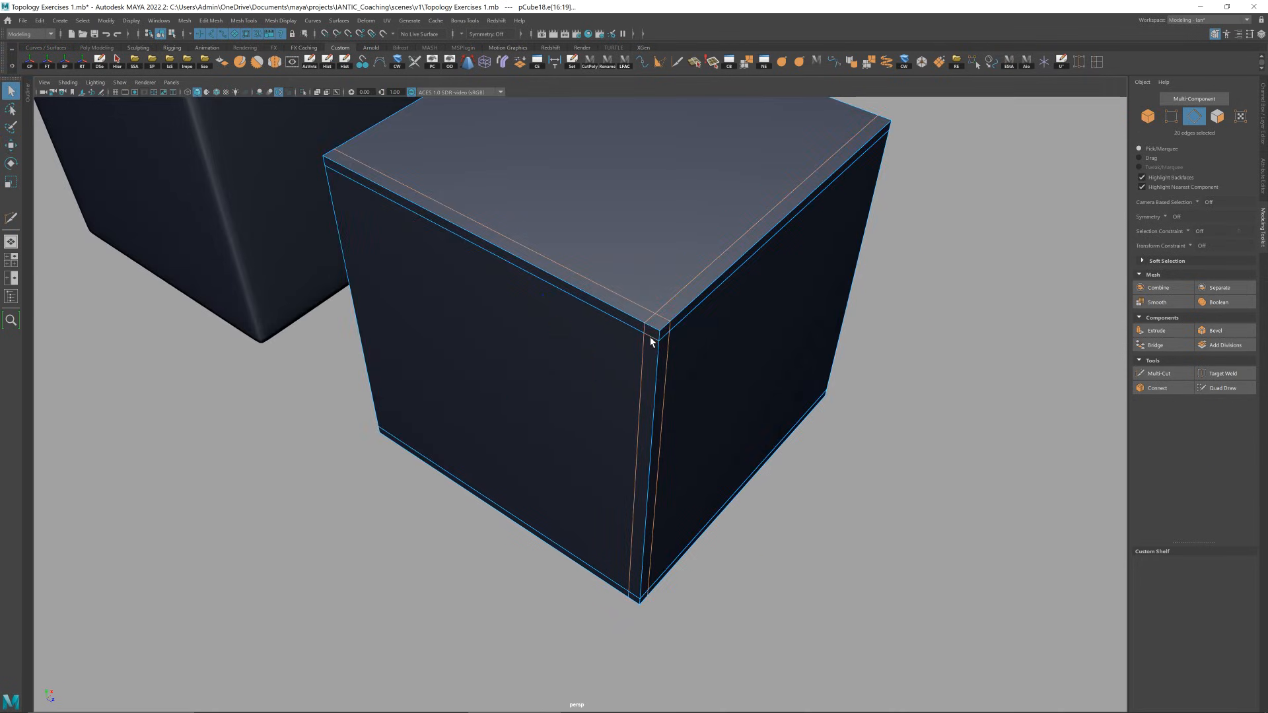
left_click_drag(683, 372, 611, 360, "alt")
key("ctrl+Delete")
- Return the front cube to object selection and toggle its smooth preview to examine its shape without support edges
key("F8")
key("3")
left_click_drag(805, 188, 691, 363, "alt")
key("1")
scroll(691, 363, "down", 3)
scroll(691, 368, "down", 1)
key("3")
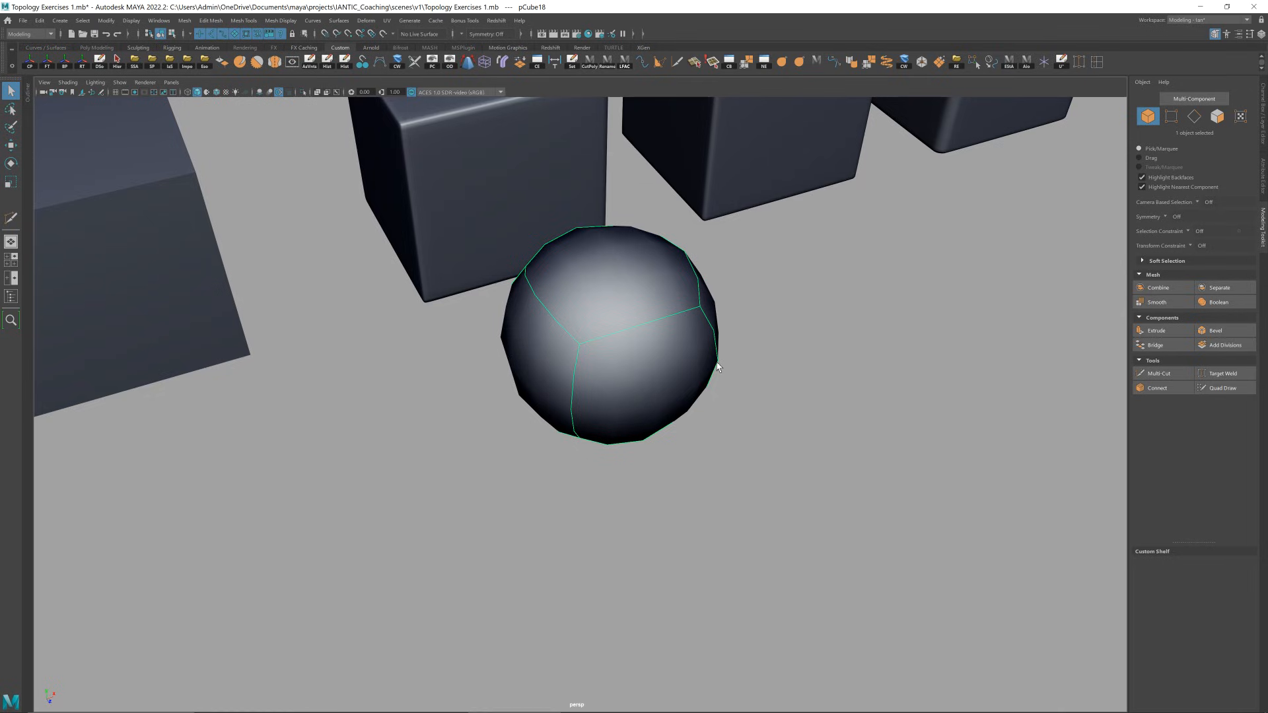
left_click_drag(714, 367, 682, 421, "alt")
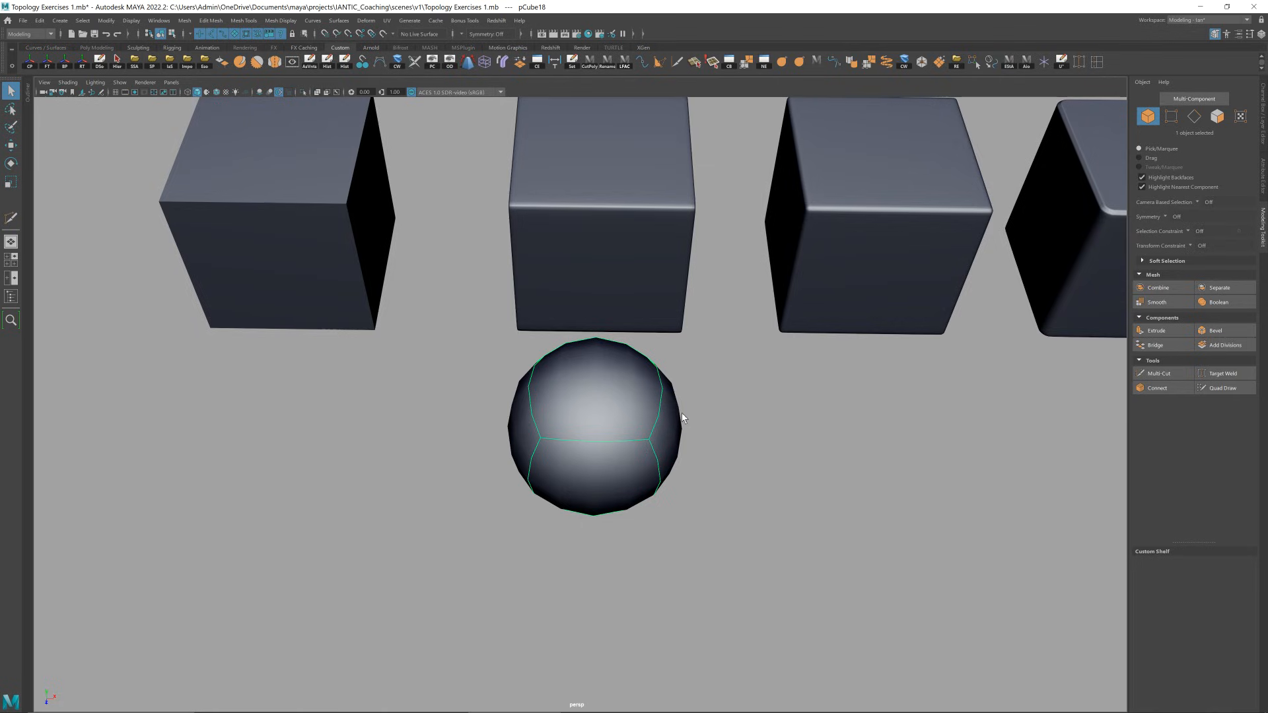
key("1")
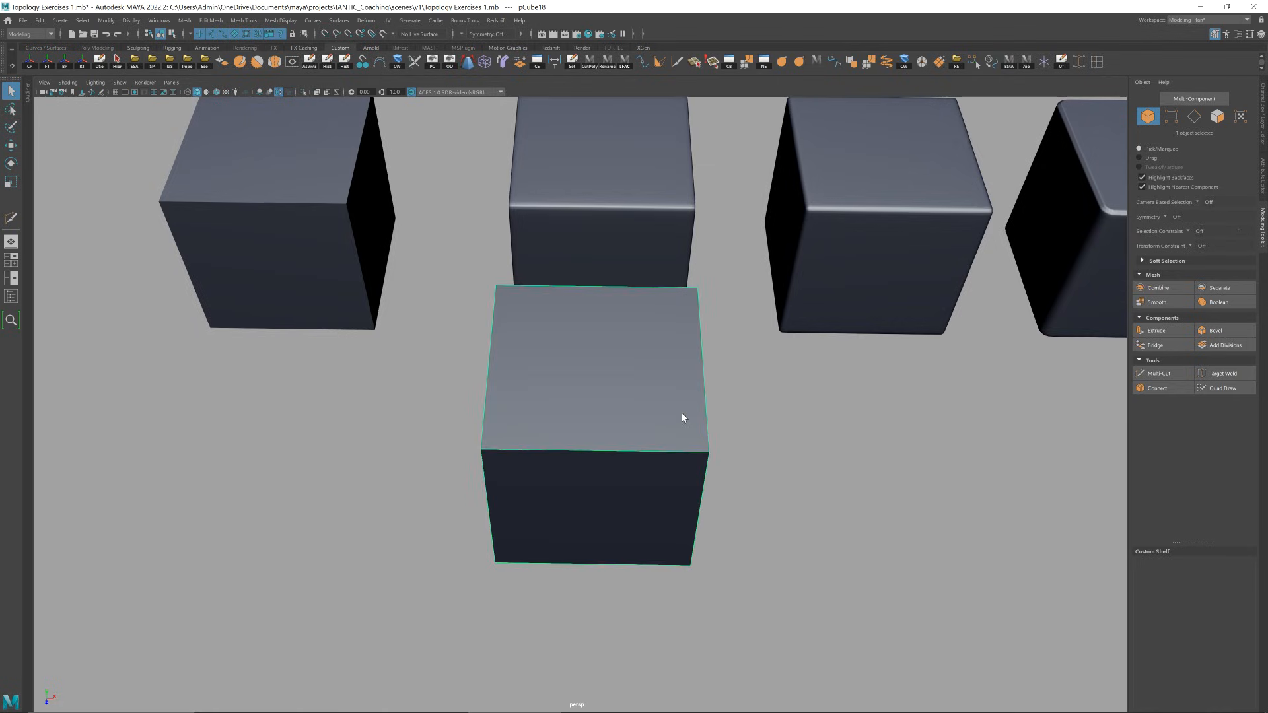
- Frame the second cube in the row, show it unsmoothed and switch it to edge selection
left_click(615, 188)
key("f")
left_click_drag(628, 187, 605, 339, "alt")
scroll(605, 338, "up", 2)
right_click_drag(605, 338, 617, 303)
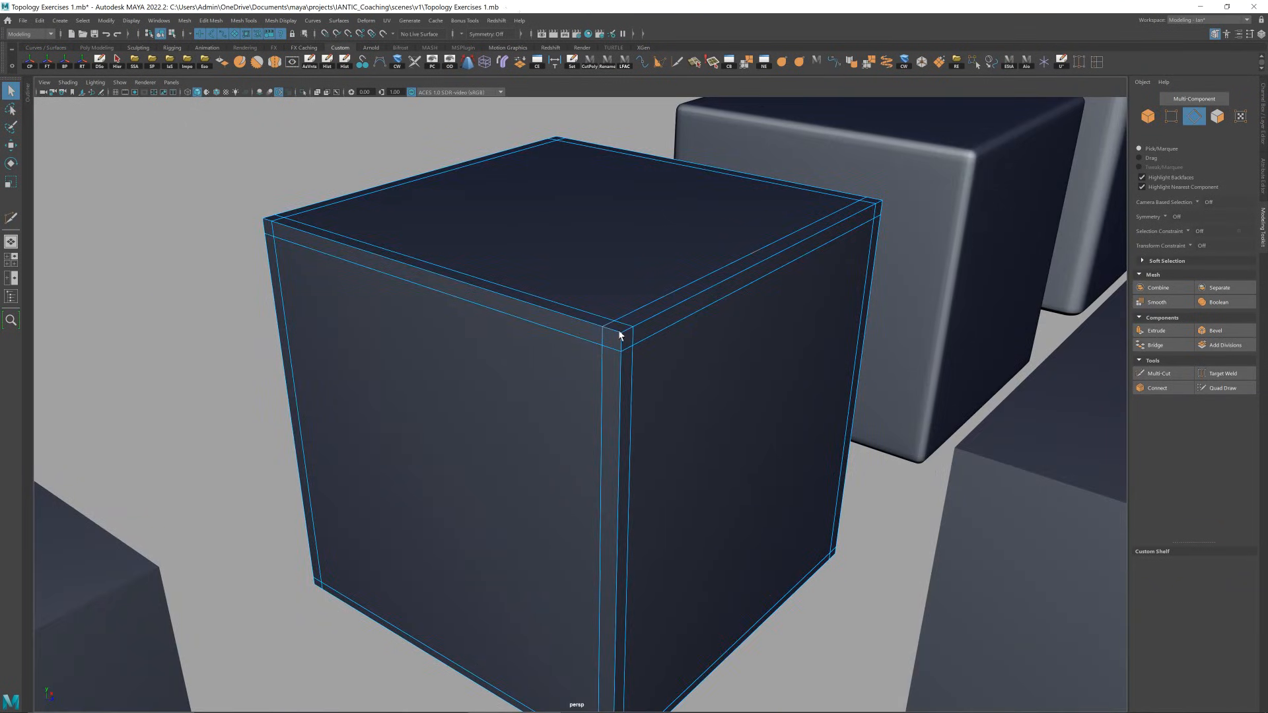
- Select the original edge loops running along the second cube's upper, vertical and lower borders
left_click_drag(621, 349, 692, 358, "alt")
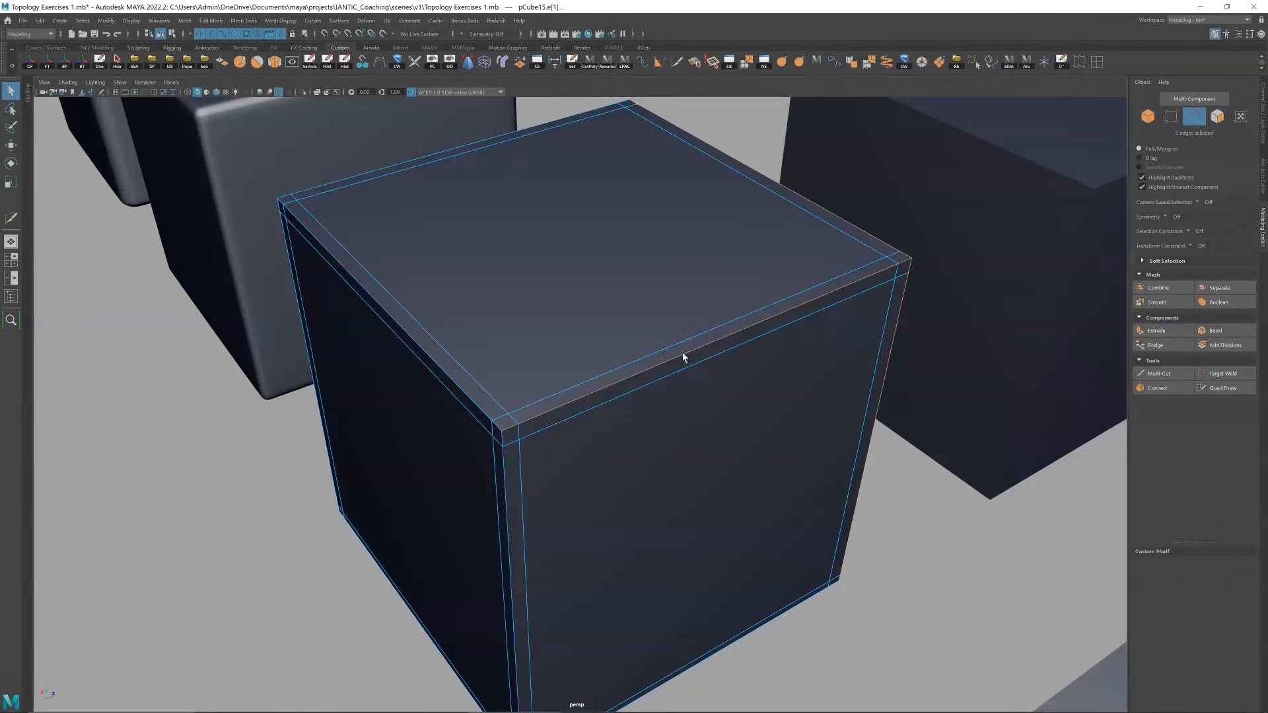
double_click(503, 440, "shift")
scroll(504, 441, "down", 3)
left_click_drag(512, 437, 717, 191, "alt")
scroll(704, 423, "up", 2)
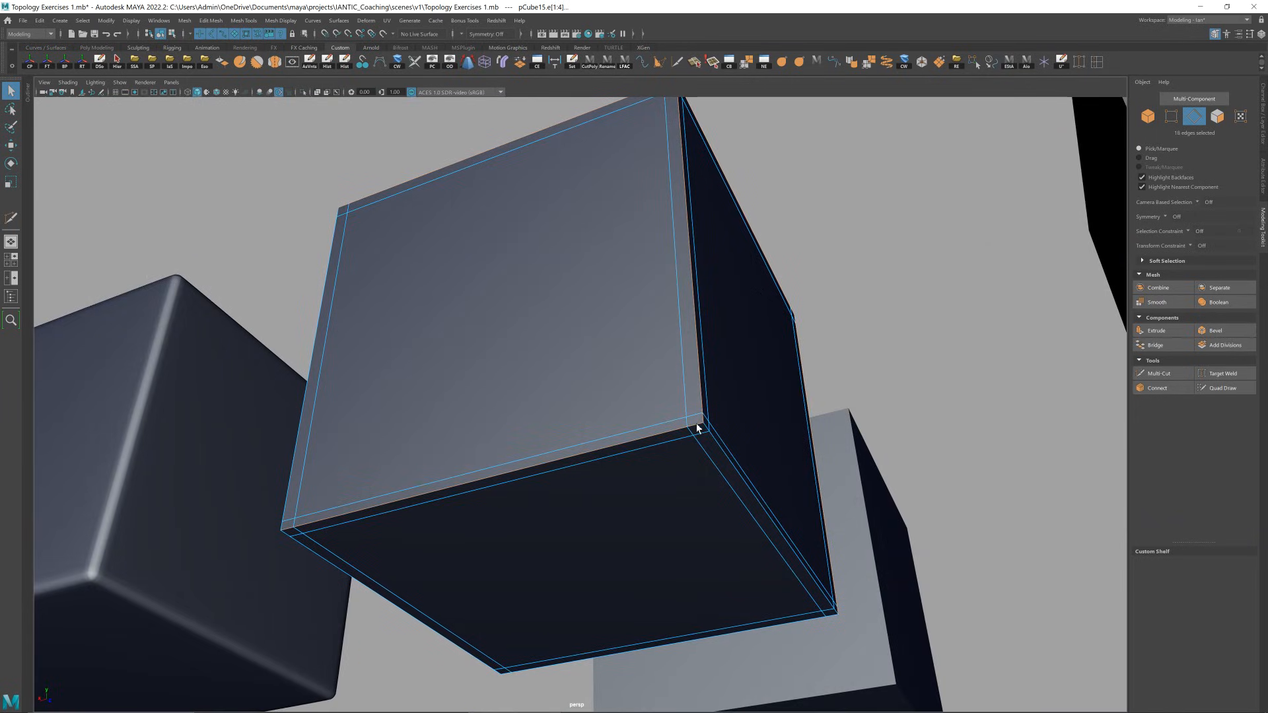
double_click(706, 427, "shift")
left_click_drag(598, 426, 793, 418, "alt")
left_click_drag(705, 433, 656, 403, "alt")
double_click(566, 410, "shift")
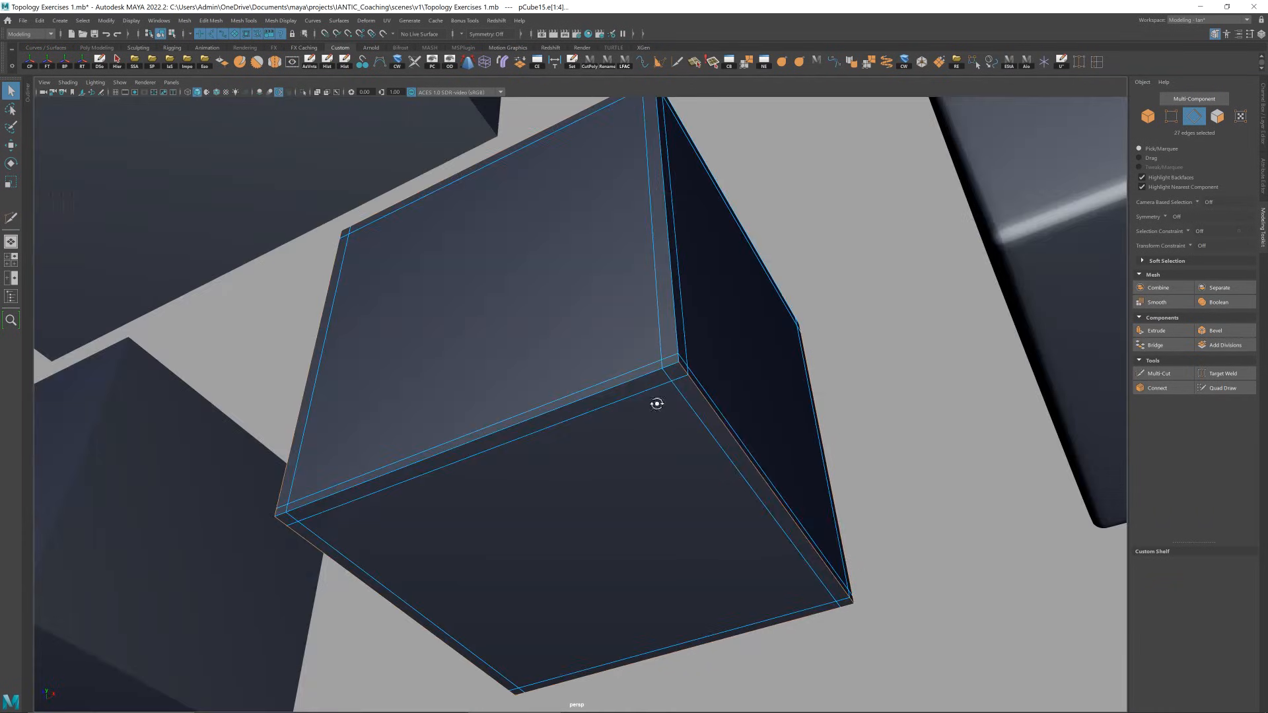
left_click_drag(679, 349, 653, 393, "alt")
scroll(648, 384, "up", 2)
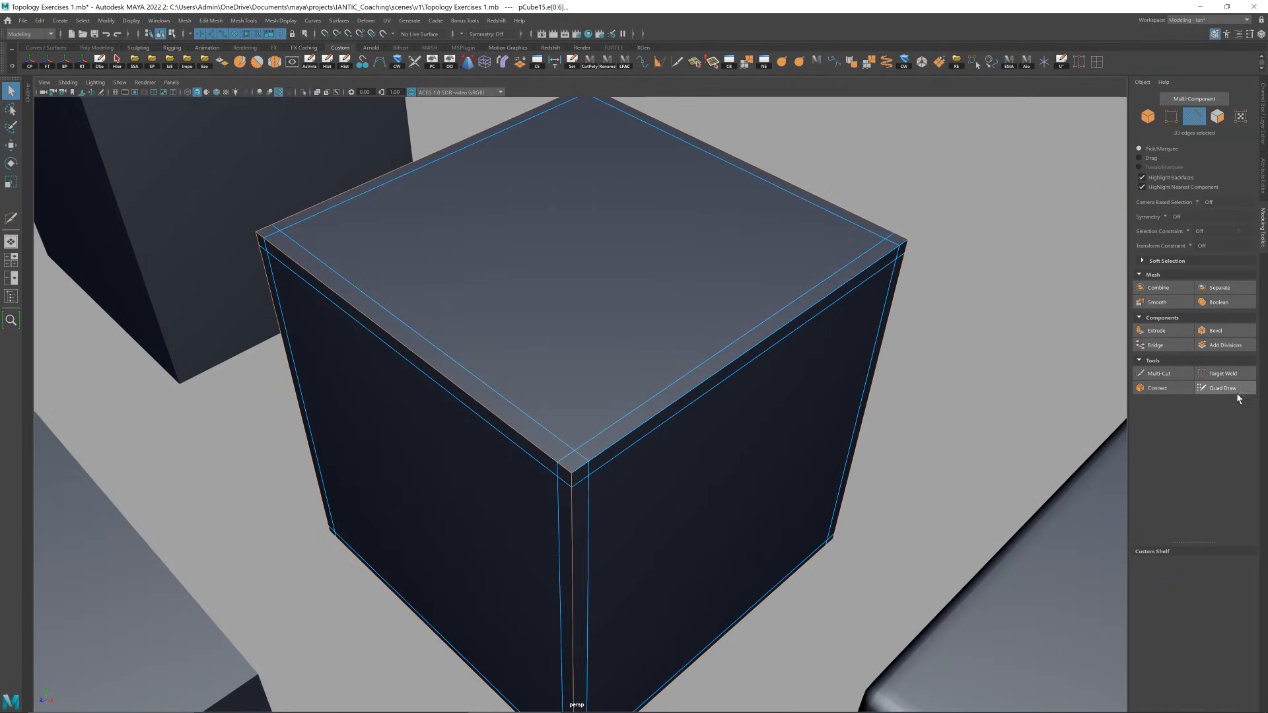
left_click(1160, 373)
scroll(646, 410, "up", 1)
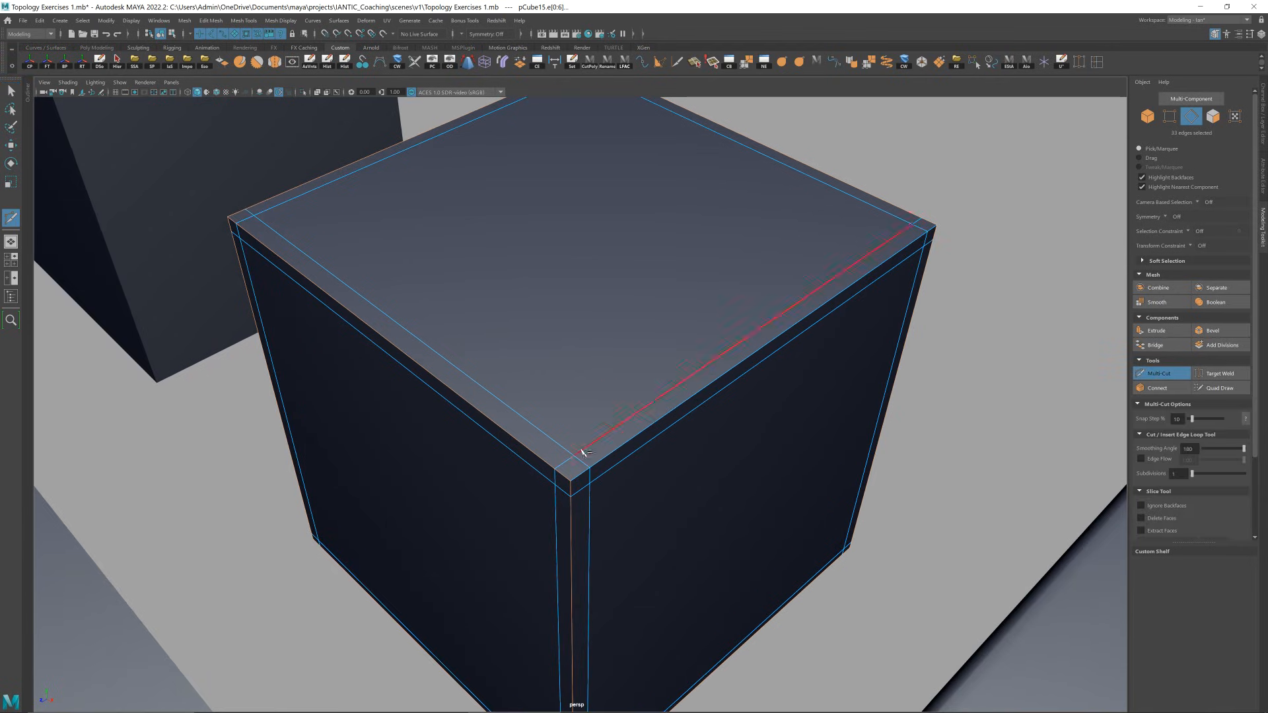
left_click_drag(538, 453, 758, 316, "alt")
left_click(801, 404)
left_click(789, 360)
right_click(790, 362)
key("ctrl+z")
key("ctrl+z")
key("ctrl+z")
key("w")
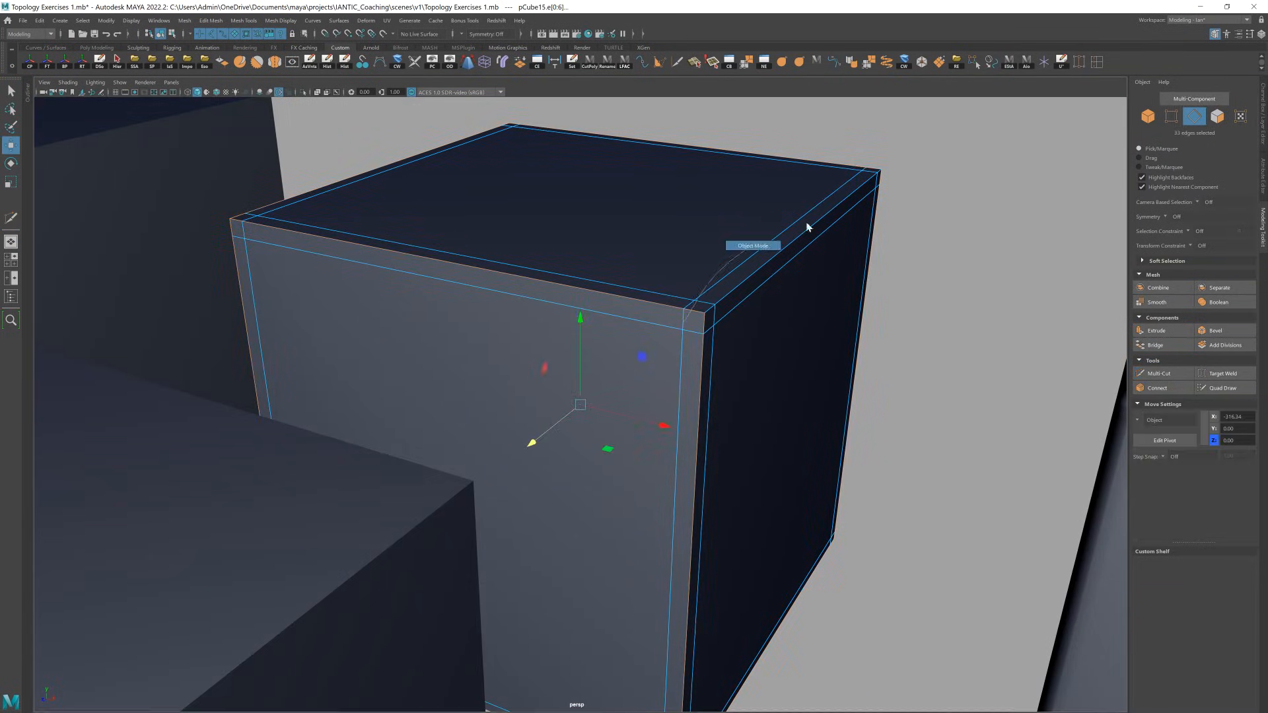
- Return the second cube to object selection, show it smoothed and deselect it
right_click_drag(747, 248, 853, 192)
key("3")
left_click(934, 155)
scroll(725, 341, "down", 3)
scroll(734, 345, "down", 2)
scroll(736, 350, "down", 5)
- Frame the smoothed second cube and examine how sharp its edges are beside its neighbours
left_click_drag(726, 363, 640, 477, "alt")
left_click(620, 476)
left_click_drag(598, 564, 601, 618)
left_click(605, 417)
key("f")
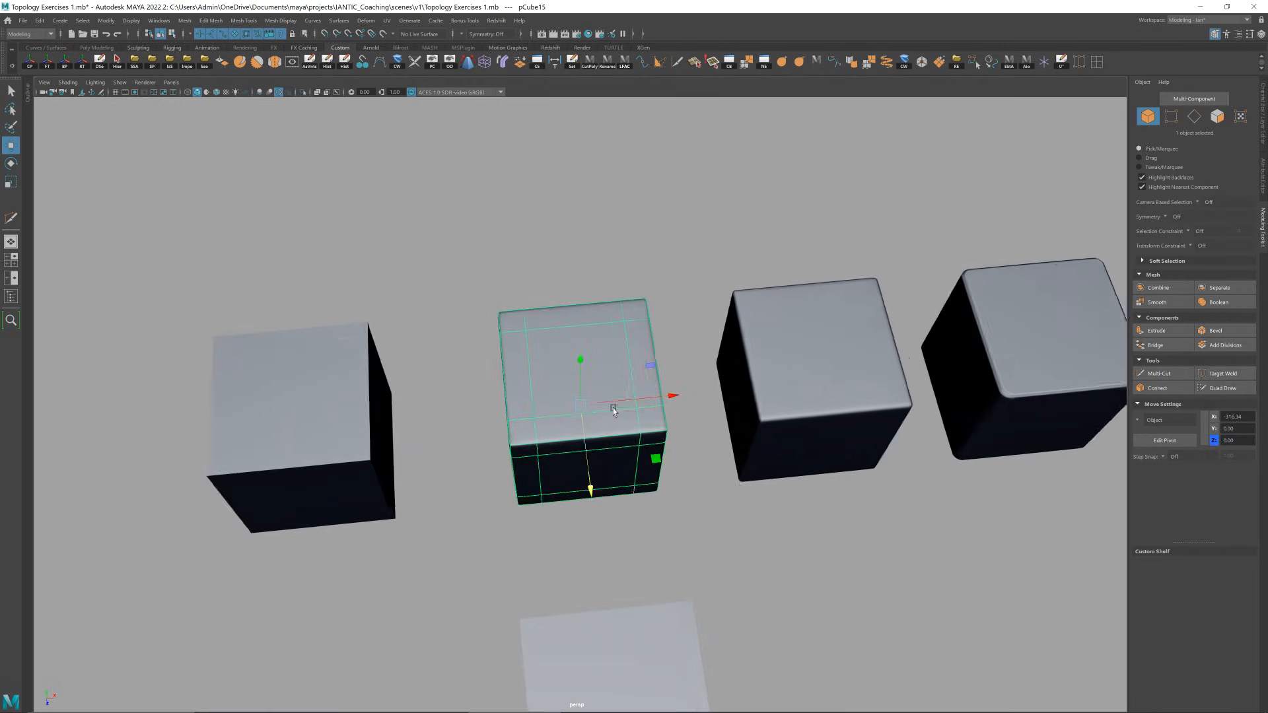
key("alt+d")
left_click_drag(583, 378, 629, 346, "alt")
scroll(631, 342, "up", 3)
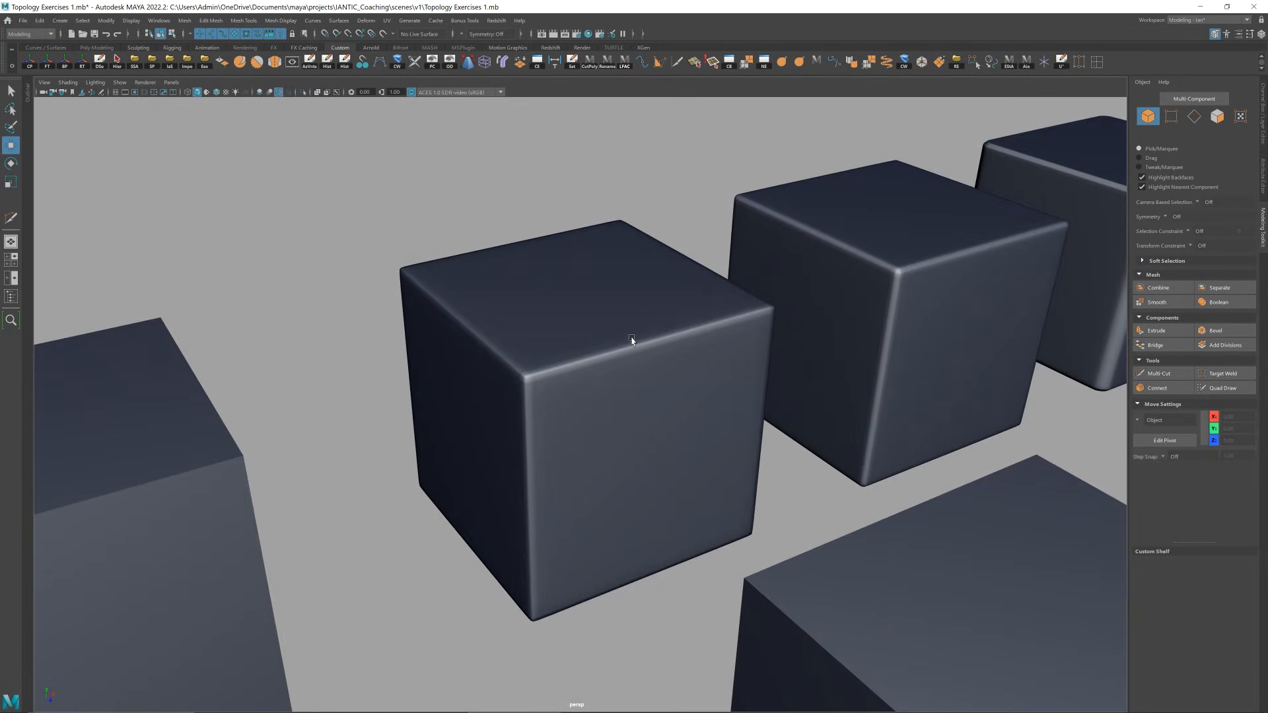
- Frame the third cube in the row and examine its smoothed corners and support loops up close
left_click_drag(632, 340, 673, 342, "alt")
left_click(640, 358)
key("f")
key("alt+d")
scroll(583, 361, "up", 2)
left_click(583, 361)
scroll(672, 343, "up", 3)
left_click_drag(594, 447, 628, 423, "alt")
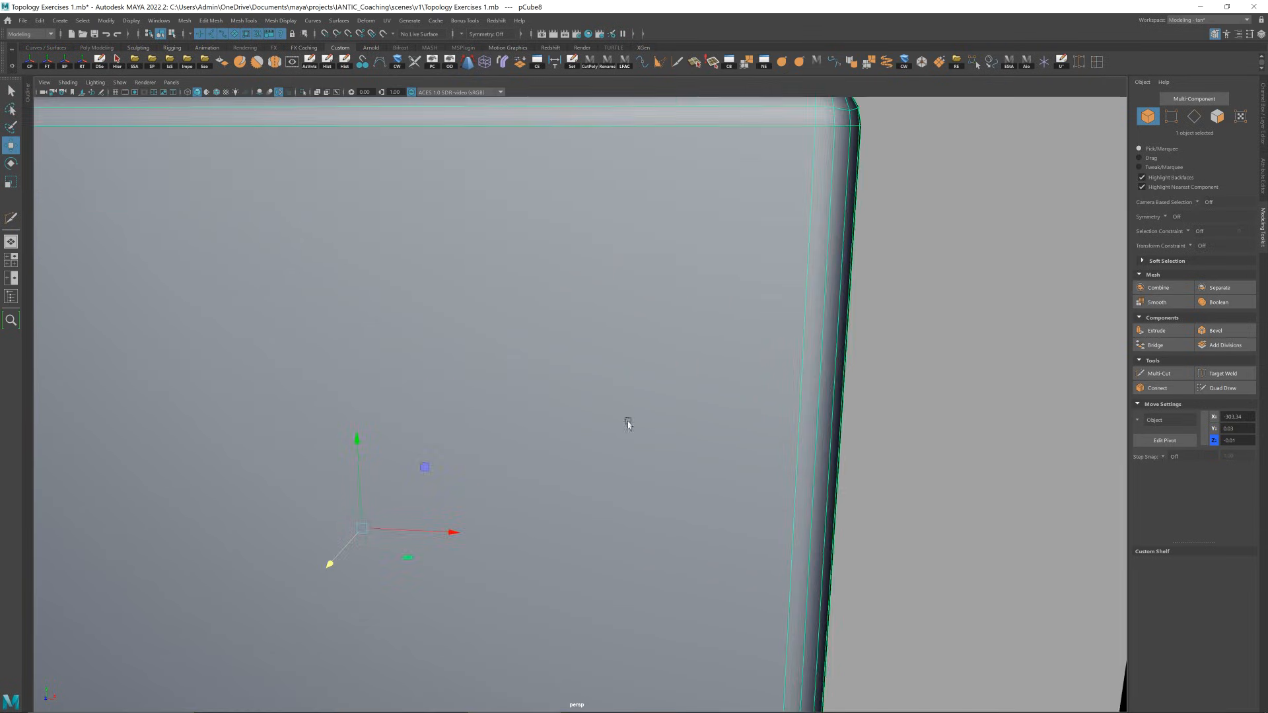
scroll(732, 327, "down", 5)
left_click(742, 306)
left_click_drag(654, 342, 724, 331, "alt")
scroll(724, 331, "down", 7)
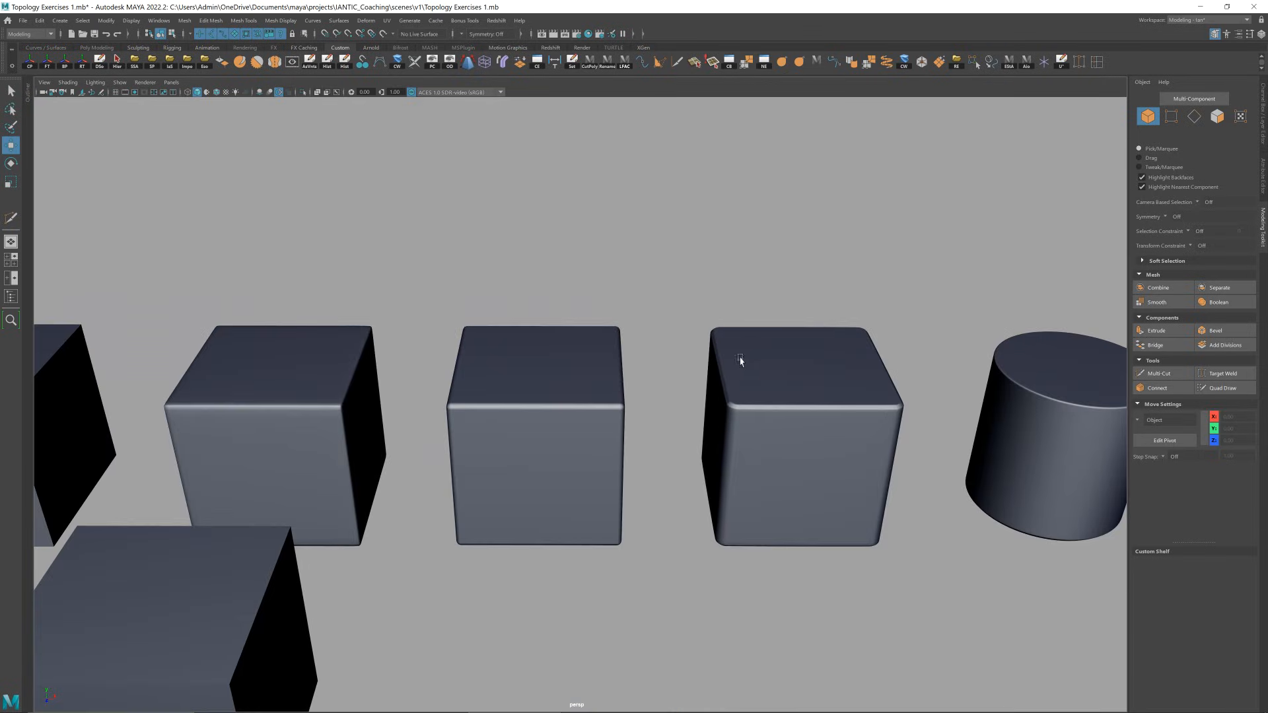
- Duplicate the front cube along X to sit in front of the third cube, and delete the original
middle_click_drag(740, 361, 762, 198, "alt")
left_click(307, 408)
left_click_drag(280, 473, 606, 477, "shift")
left_click(286, 441)
key("Delete")
- Select all twelve edges of the duplicated cube and bevel them
left_click(559, 431)
right_click_drag(606, 477, 611, 424)
left_click_drag(611, 424, 480, 470, "alt")
key("f")
mouse_move(700, 383)
left_mouse_down("alt")
mouse_move(732, 369)
mouse_move(702, 382)
left_mouse_up("alt")
scroll(727, 375, "down", 3)
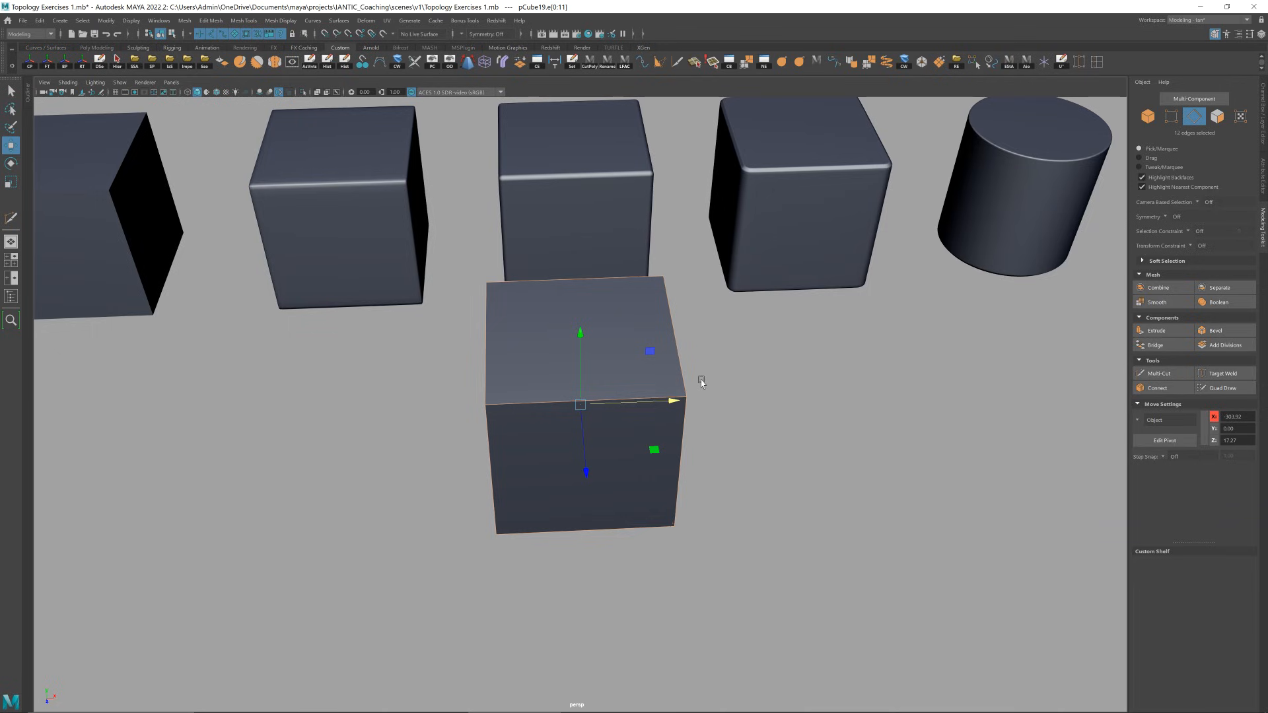
key("ctrl+b")
scroll(613, 359, "up", 3)
left_click_drag(613, 360, 634, 352, "alt")
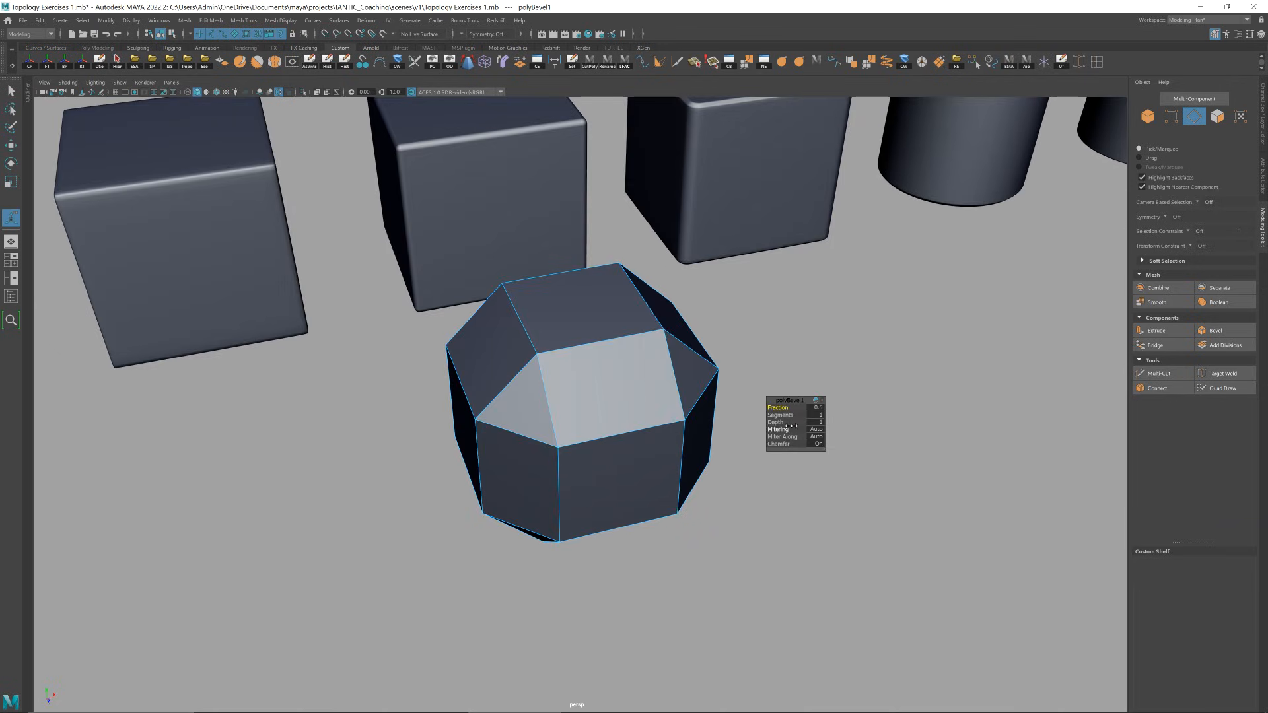
- Set the bevel to fraction 0.25 with 4 segments and inspect the rounded corner
left_click_drag(789, 416, 772, 411)
left_click_drag(588, 374, 665, 388, "alt")
scroll(665, 388, "up", 5)
left_click_drag(771, 410, 764, 411)
middle_click_drag(734, 369, 566, 459, "alt")
left_click_drag(566, 459, 907, 395, "alt")
scroll(671, 428, "up", 3)
right_click_drag(906, 395, 663, 385, "alt")
left_click_drag(663, 385, 634, 395, "alt")
left_click_drag(785, 413, 719, 399)
key("ctrl+z")
scroll(762, 422, "up", 5)
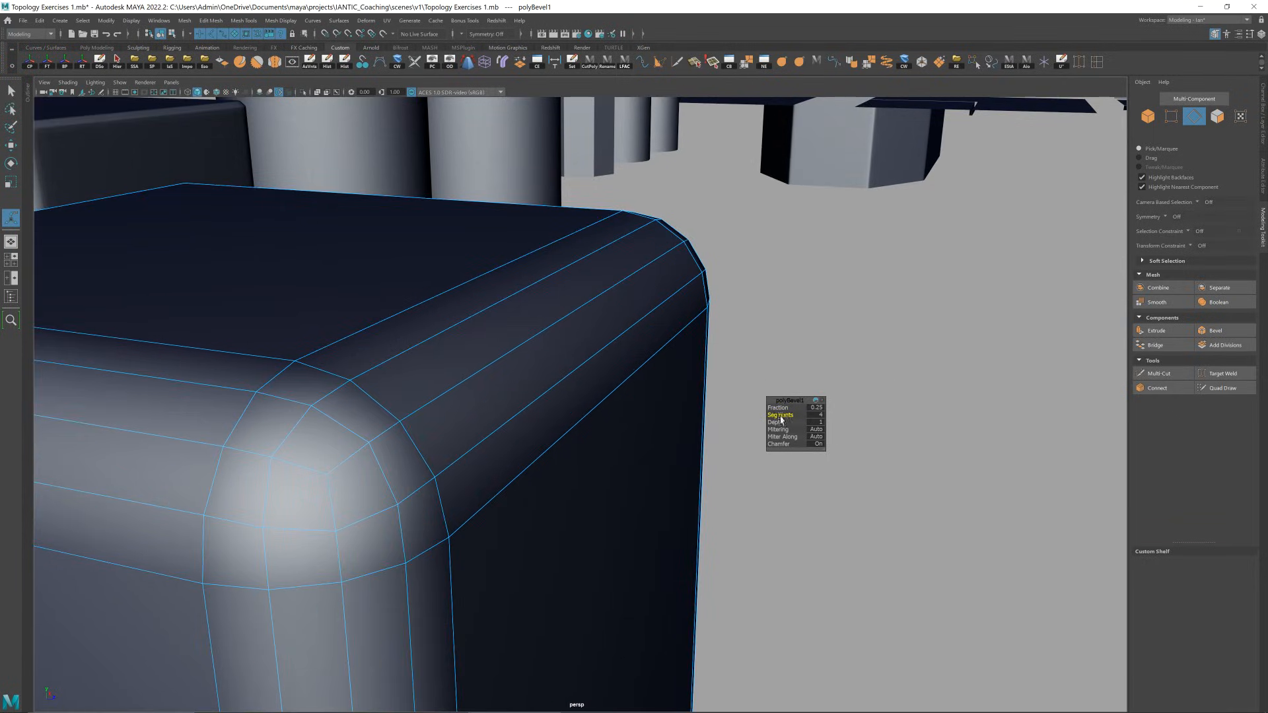
- Raise the bevel to 12 segments and fraction 0.538, and inspect the denser corner topology
left_click_drag(781, 419, 627, 371, "alt")
left_click_drag(777, 407, 811, 414)
left_click_drag(687, 336, 708, 374, "alt")
right_click_drag(708, 374, 702, 394, "alt")
left_click_drag(702, 393, 698, 379, "alt")
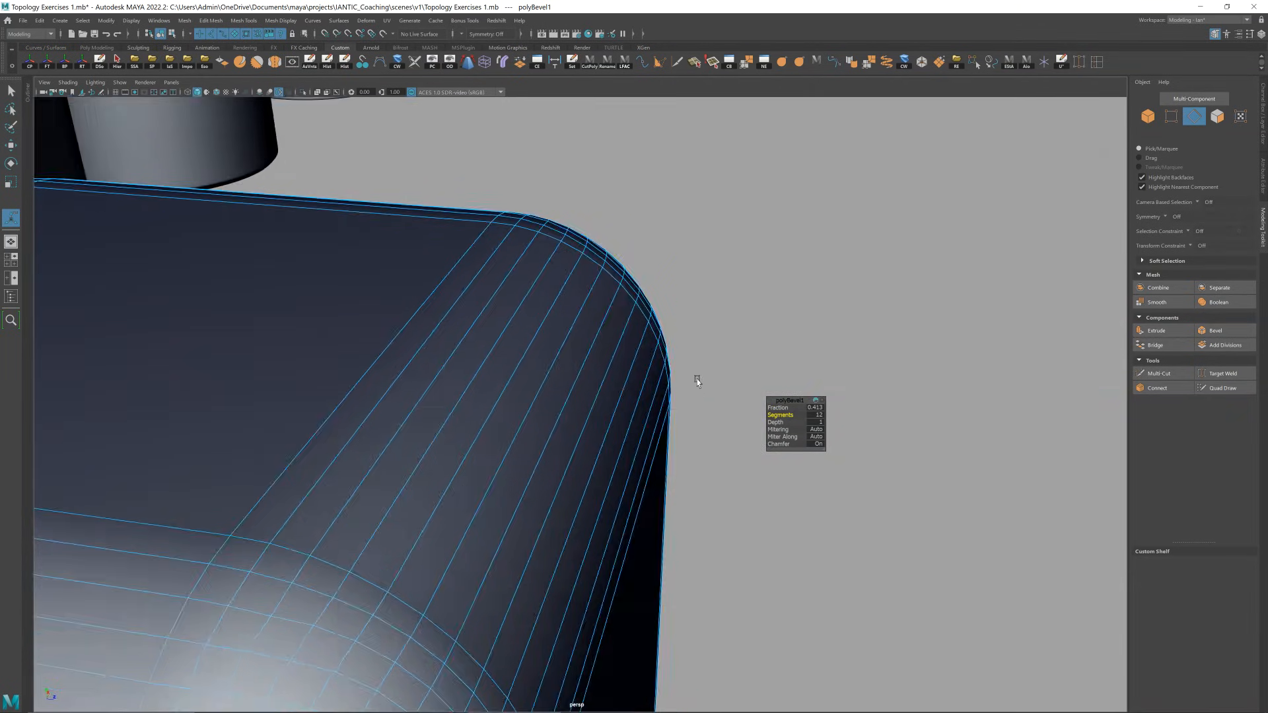
left_click_drag(784, 411, 828, 400)
left_click_drag(660, 370, 467, 286, "alt")
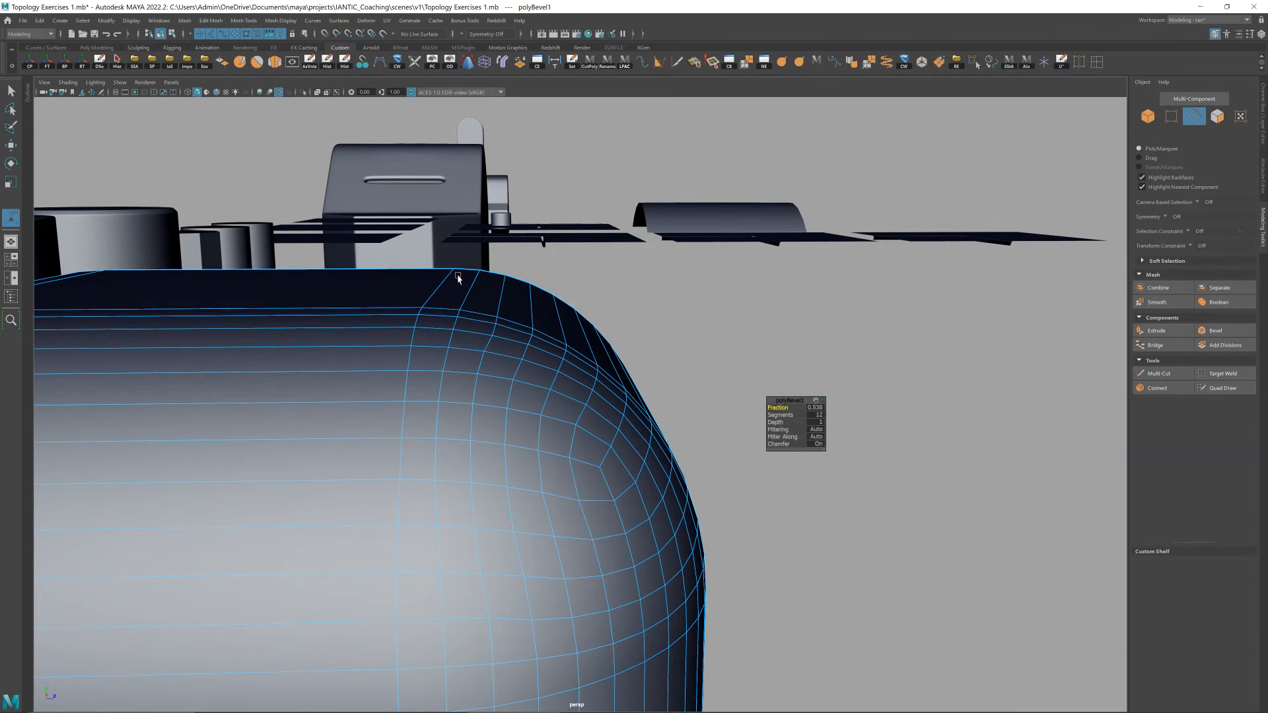
left_click_drag(627, 362, 541, 334, "alt")
left_click_drag(629, 502, 578, 494, "alt")
- Revert the bevel to 4 segments and narrow its fraction to 0.08
left_click_drag(779, 408, 732, 393)
key("ctrl+z")
key("ctrl+z")
key("ctrl+z")
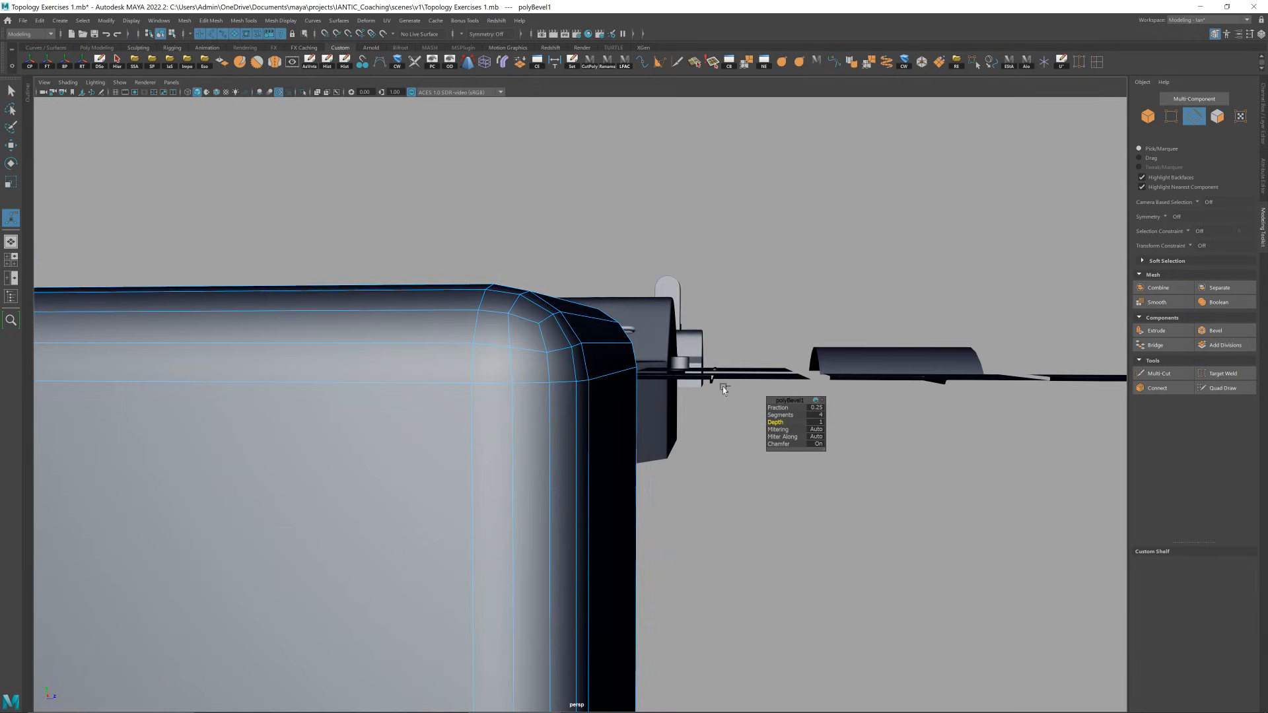
left_click_drag(723, 386, 730, 411, "alt")
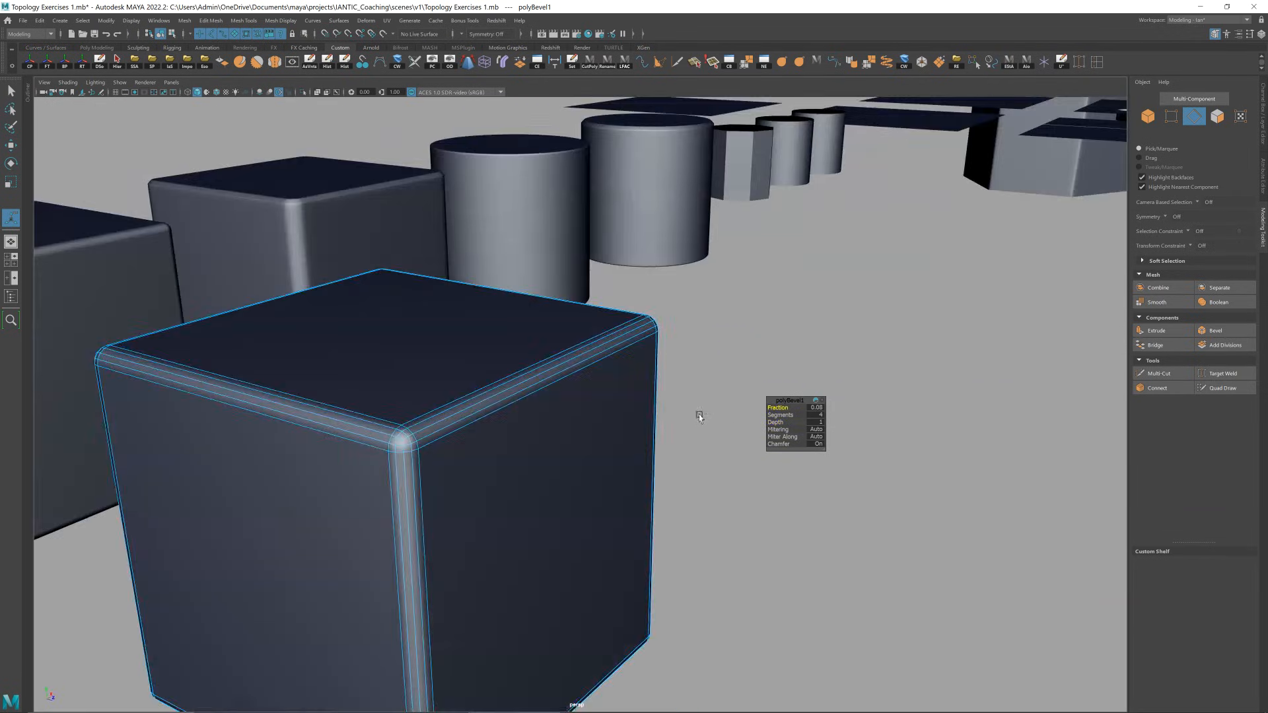
middle_click_drag(699, 419, 700, 413)
- Undo the bevel on the duplicated cube and return it to object selection
key("ctrl+z")
mouse_move(700, 411)
left_mouse_down("alt")
mouse_move(564, 386)
mouse_move(612, 390)
left_mouse_up("alt")
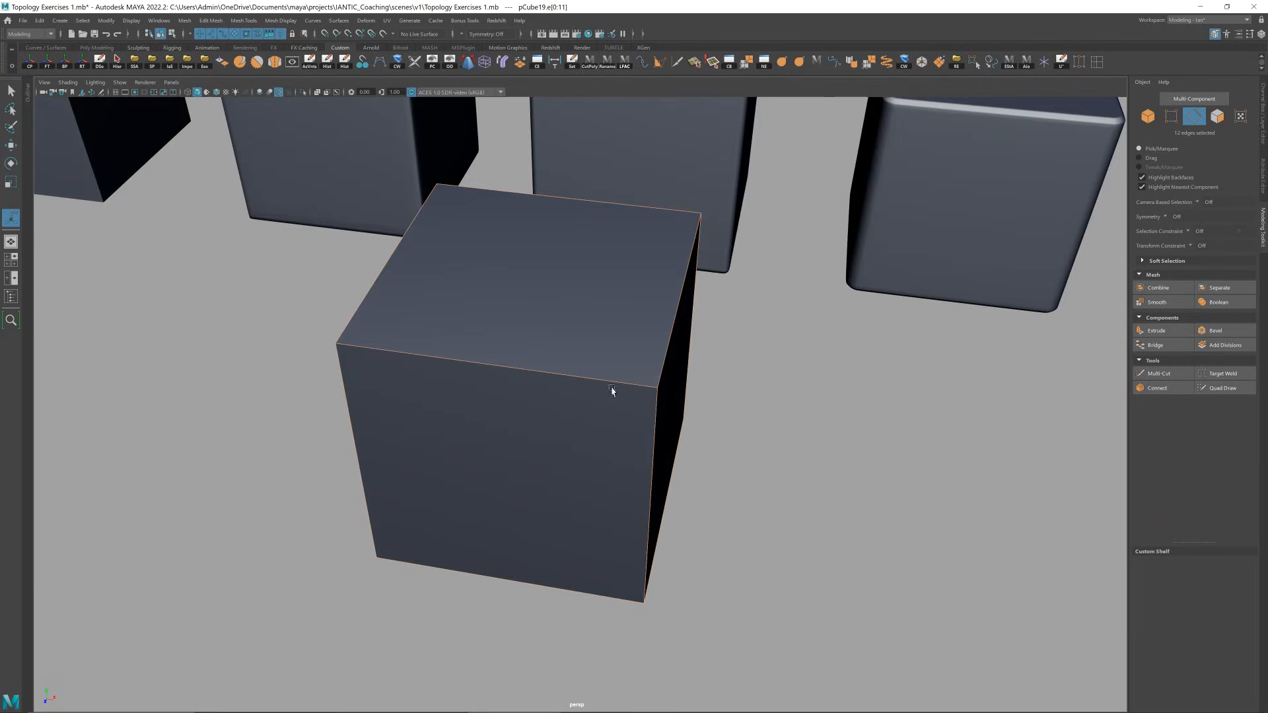
middle_click_drag(631, 361, 650, 532, "alt")
left_click_drag(647, 491, 662, 486, "alt")
right_click_drag(661, 486, 699, 421)
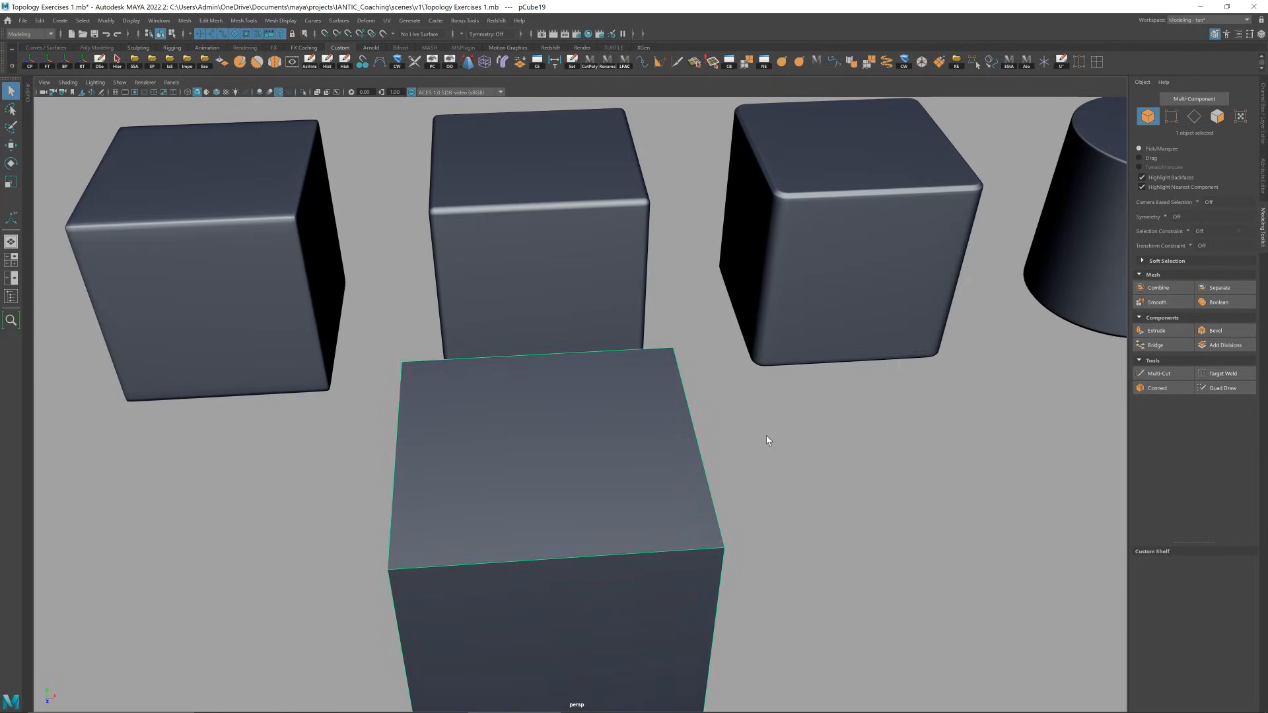
- Frame the third cube and compare its edges and support loops with those of the second cube
scroll(773, 437, "down", 3)
left_click(653, 284)
key("f")
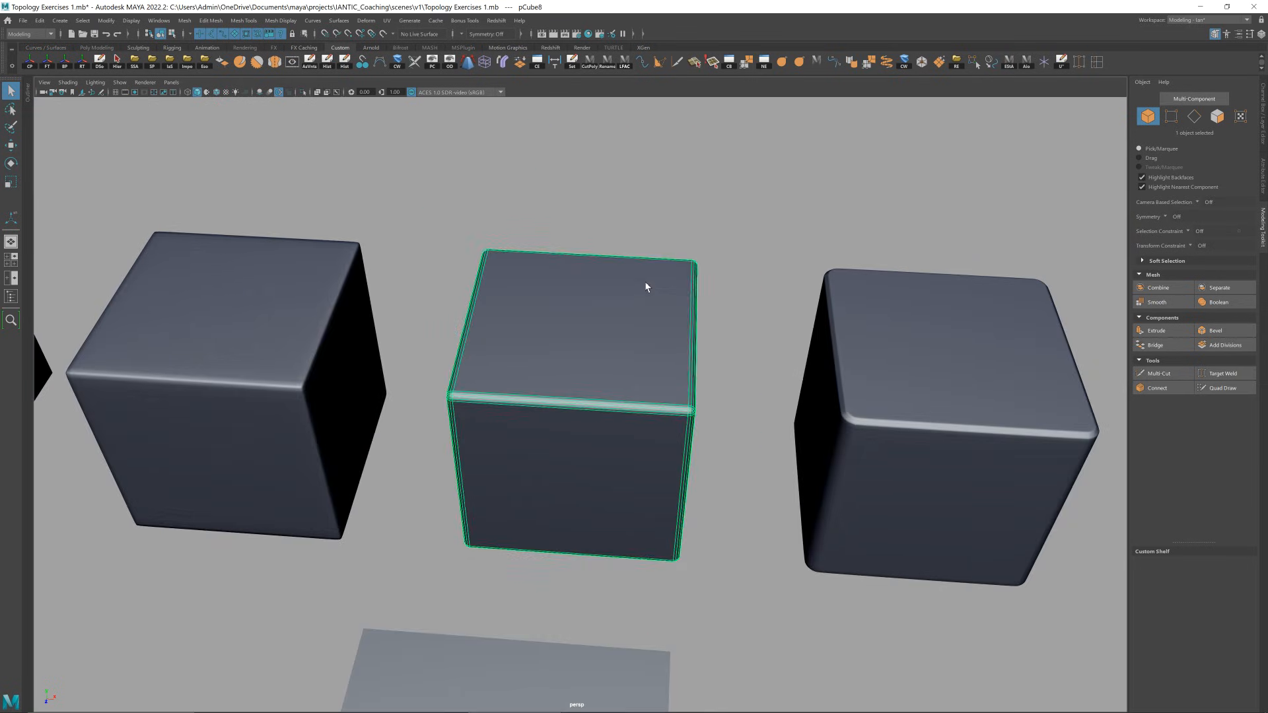
left_click(327, 328)
scroll(326, 328, "down", 5)
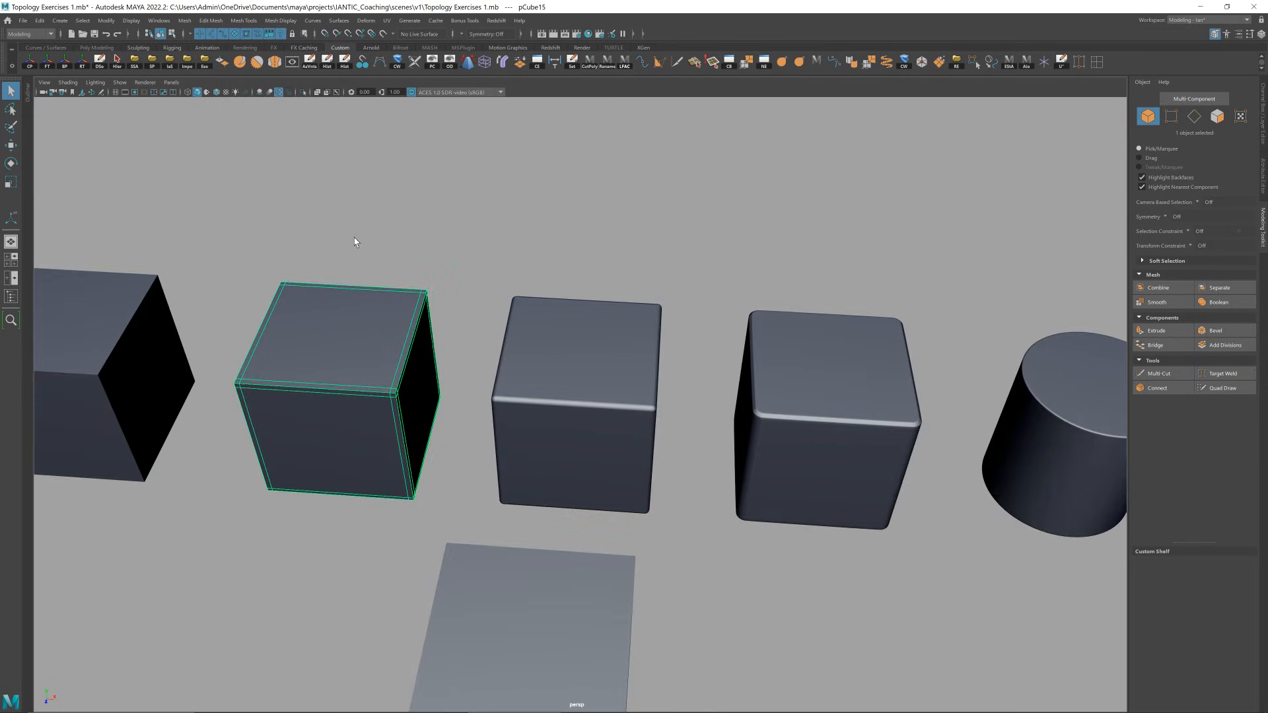
left_click(449, 403)
left_click_drag(472, 394, 522, 389, "alt")
- Show the second cube unsmoothed in edge selection and select the support edge loop along its upper border
left_click(394, 375)
key("f")
key("1")
right_click_drag(482, 330, 481, 296)
left_click_drag(415, 346, 521, 339, "alt")
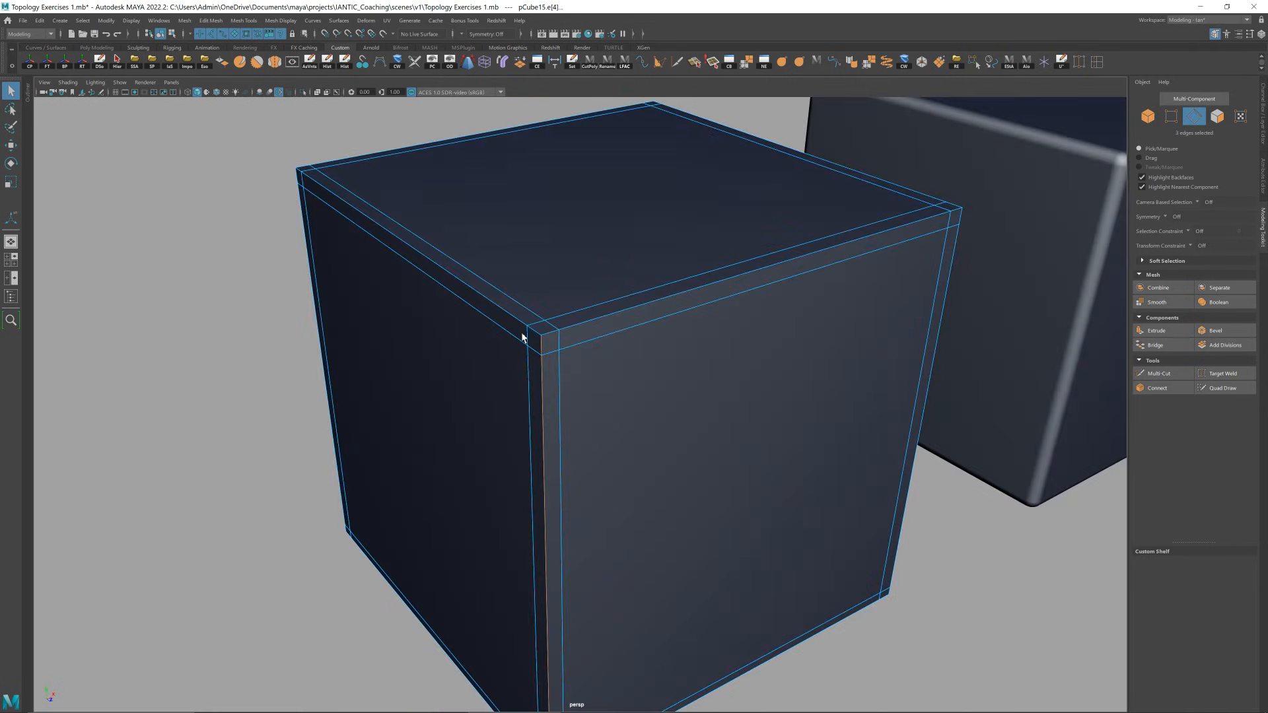
double_click(589, 326, "shift")
left_click_drag(604, 334, 564, 341, "alt")
right_click_drag(564, 341, 740, 345, "alt")
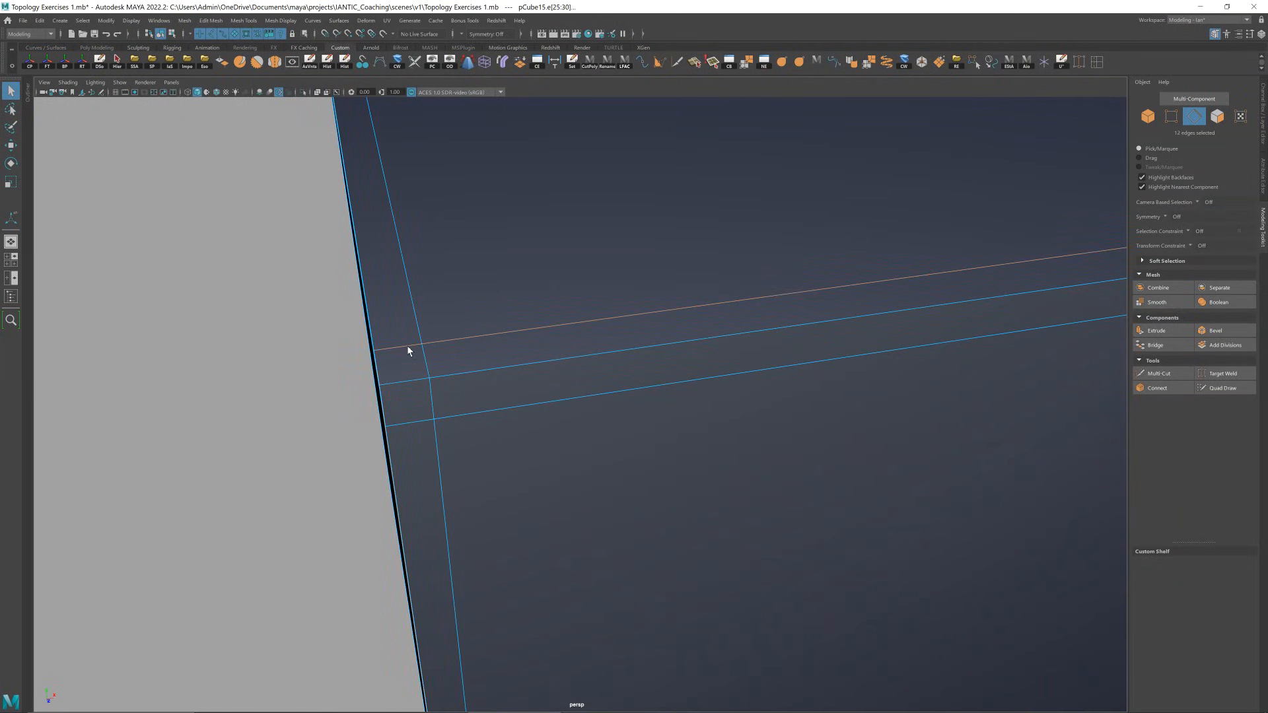
- Return the second cube to object selection and toggle its smooth preview to examine an upper corner head-on
key("f")
key("F8")
key("alt+d")
left_click_drag(657, 384, 670, 355, "alt")
middle_click_drag(670, 355, 719, 482, "alt")
left_click_drag(667, 325, 665, 291, "alt")
left_click(663, 371)
key("1")
key("3")
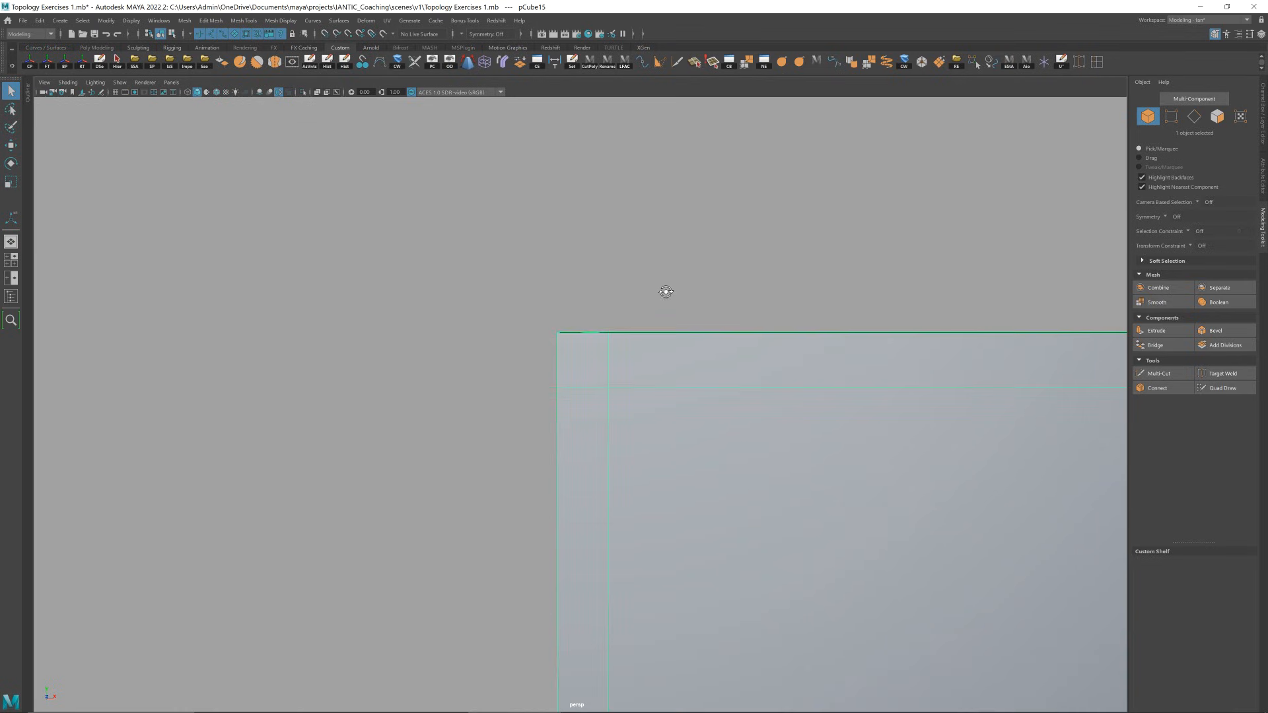
- Open the Smooth Mesh attributes of the second cube's shape node
left_click(1263, 177)
left_click(1092, 101)
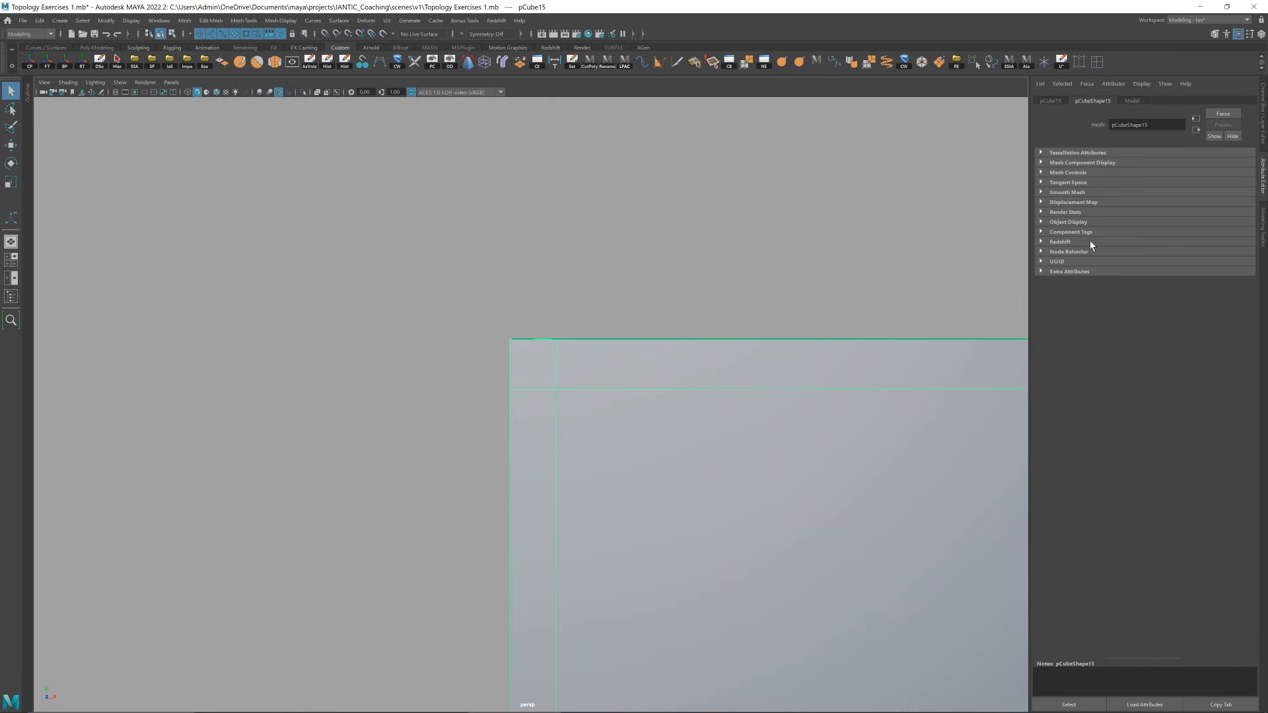
left_click(1068, 193)
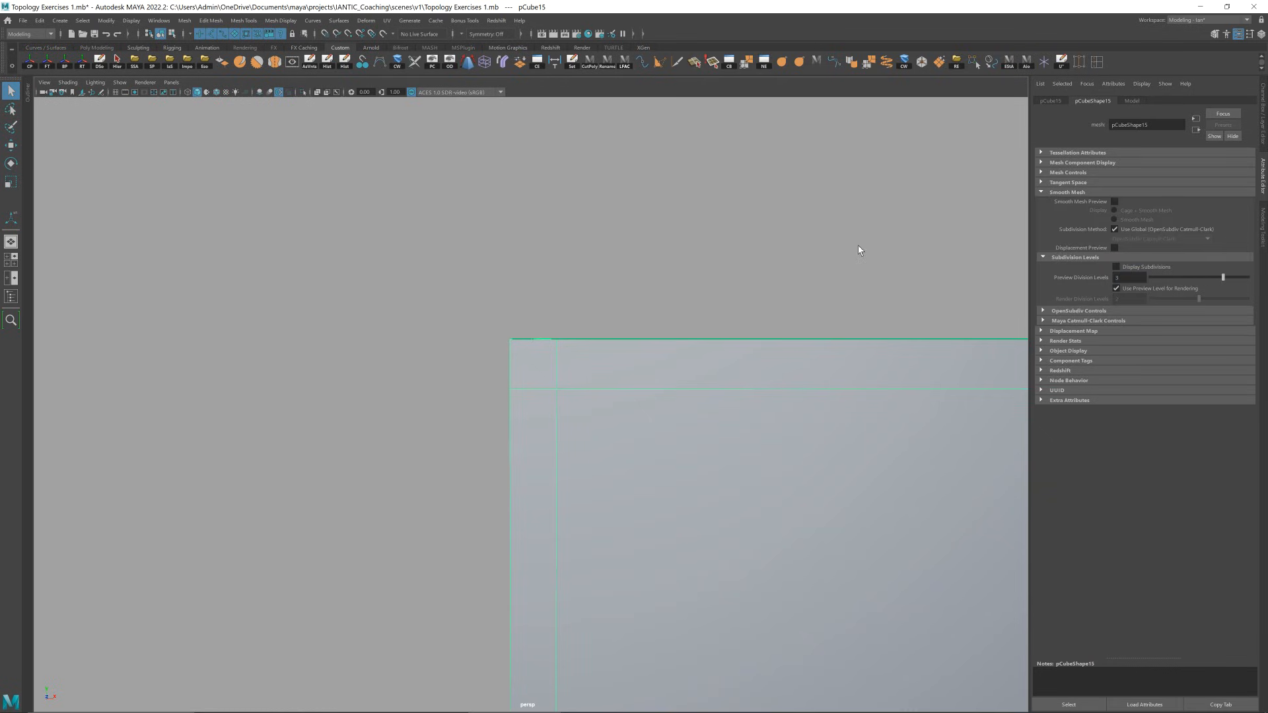
- Compare the second cube's upper corner with and without smooth preview, leaving it smoothed and deselected
key("3")
left_click(801, 282)
left_click_drag(716, 346, 701, 359, "alt")
left_click(706, 345)
key("1")
key("3")
left_click(656, 353)
left_click_drag(616, 393, 615, 394, "alt")
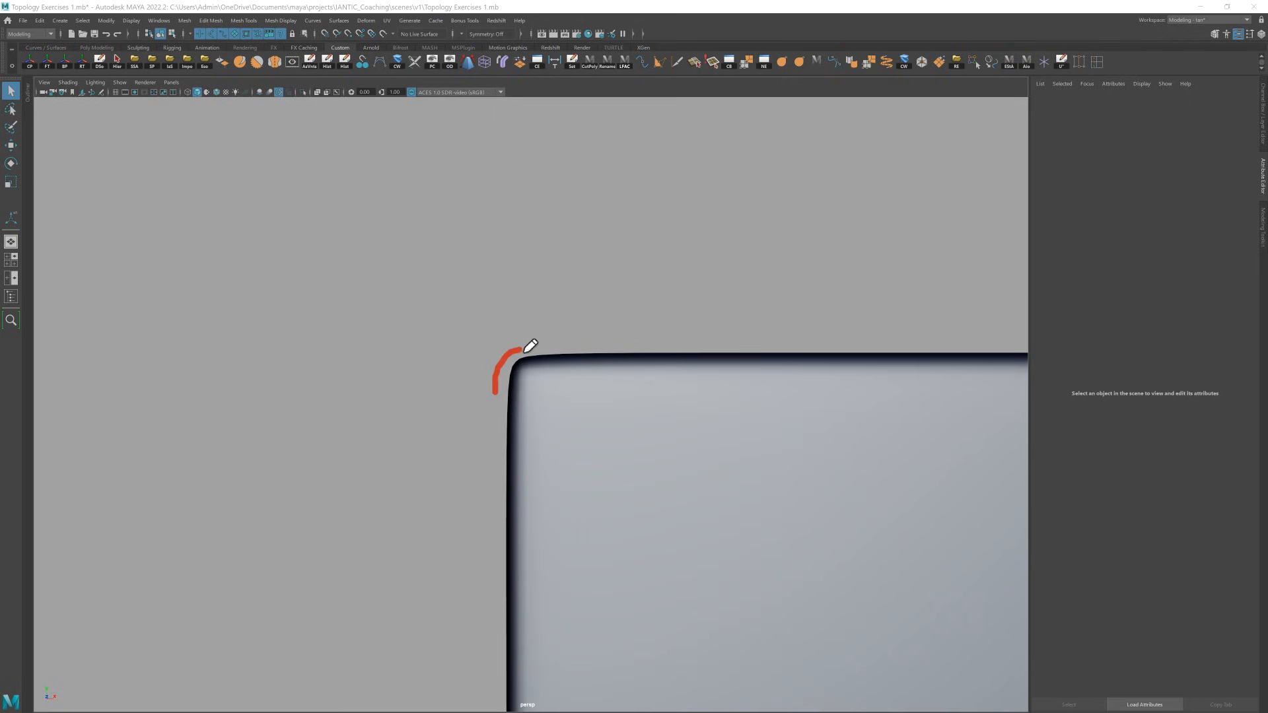
left_click_drag(579, 348, 660, 347)
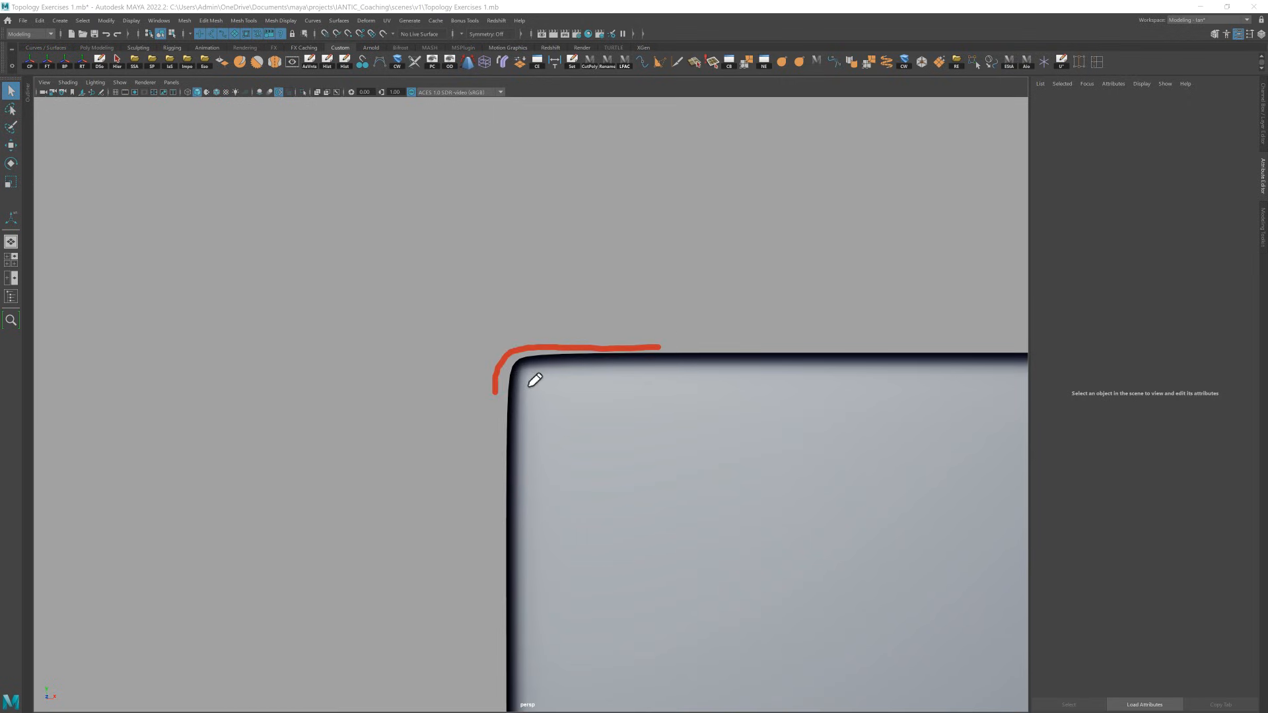
left_click(29, 320)
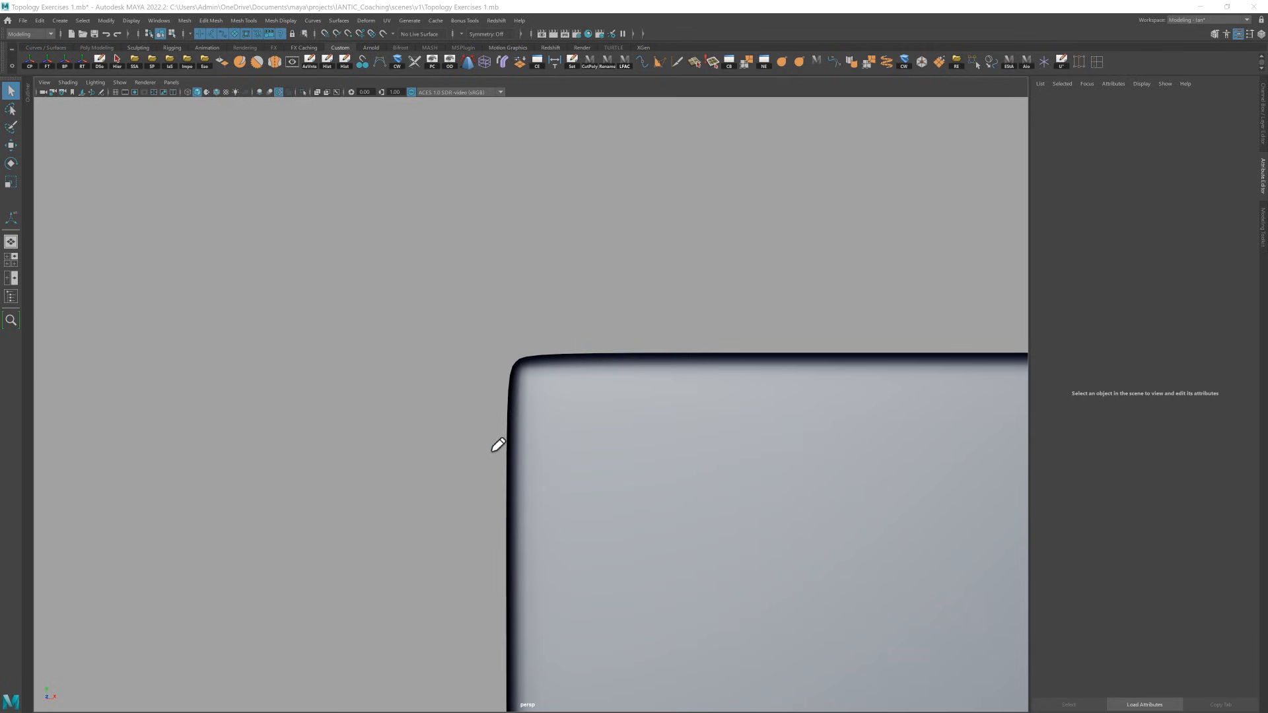
mouse_move(500, 363)
left_mouse_down()
mouse_move(525, 347)
mouse_move(644, 344)
left_mouse_up()
left_click(19, 334)
left_click_drag(757, 343, 670, 340)
mouse_move(604, 350)
left_mouse_down()
mouse_move(514, 354)
mouse_move(493, 423)
mouse_move(487, 610)
left_mouse_up()
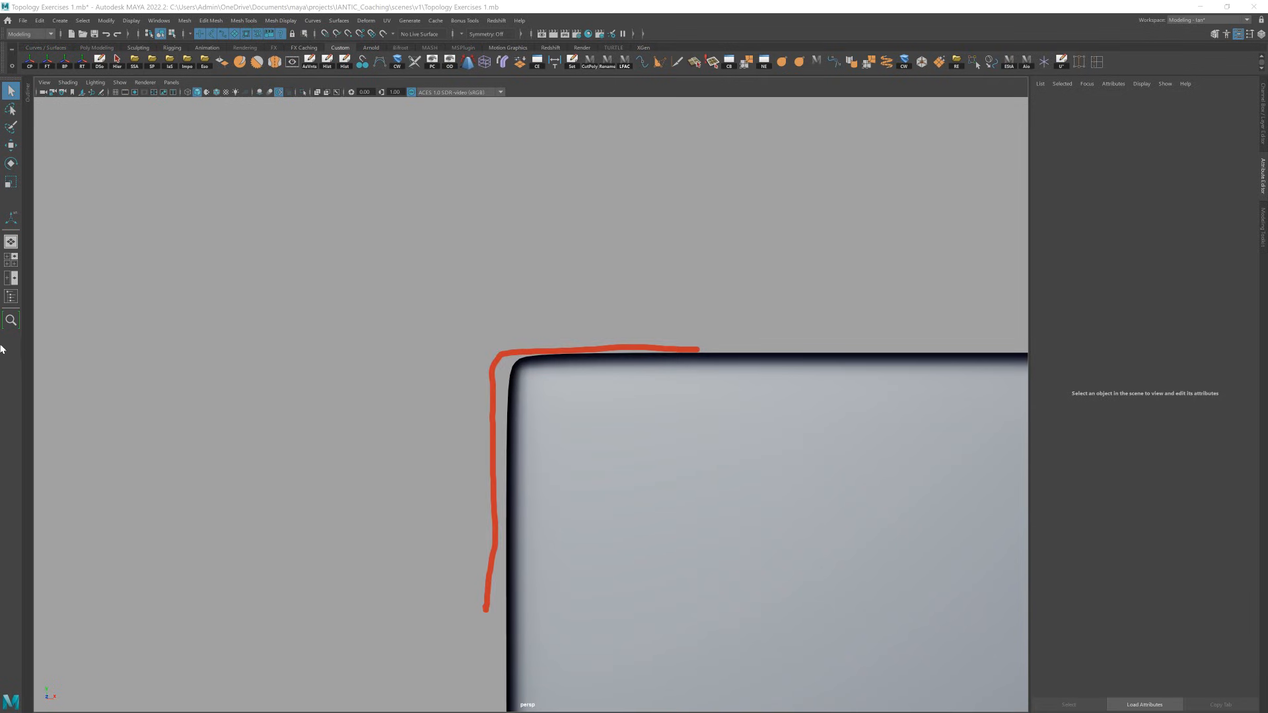
- Examine the smoothed second cube from several distances and angles
scroll(529, 255, "down", 6)
middle_click_drag(741, 381, 597, 368, "alt")
scroll(597, 368, "up", 5)
left_click(587, 362)
left_click_drag(598, 368, 554, 388, "alt")
scroll(593, 356, "up", 5)
left_click(753, 360)
- Show the second cube unsmoothed, switch to edge selection and select a support loop crossing its top and front
left_click(600, 362)
key("1")
scroll(562, 346, "down", 3)
scroll(684, 361, "up", 3)
key("F10")
double_click(476, 441)
left_click_drag(476, 441, 440, 419, "alt")
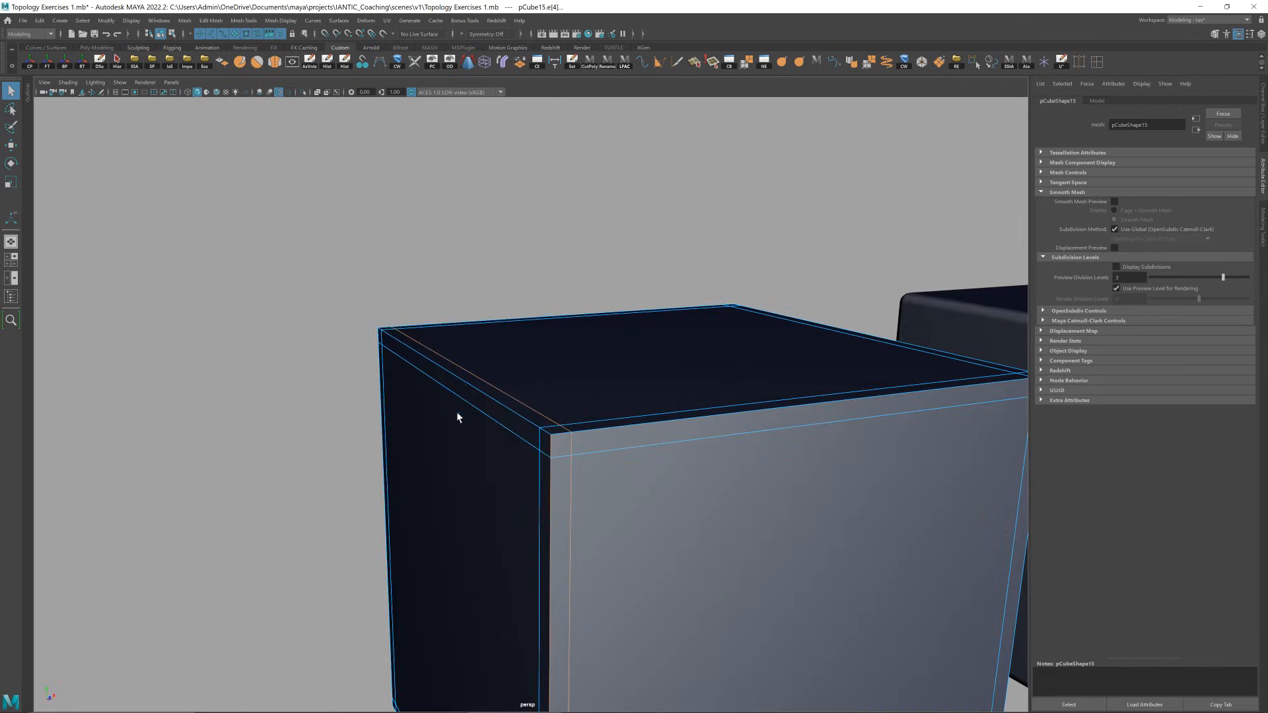
- Clear the edge selection, view the cube from another angle and select the vertical support loop near its front corner
left_click(600, 274)
left_click_drag(601, 275, 619, 299, "alt")
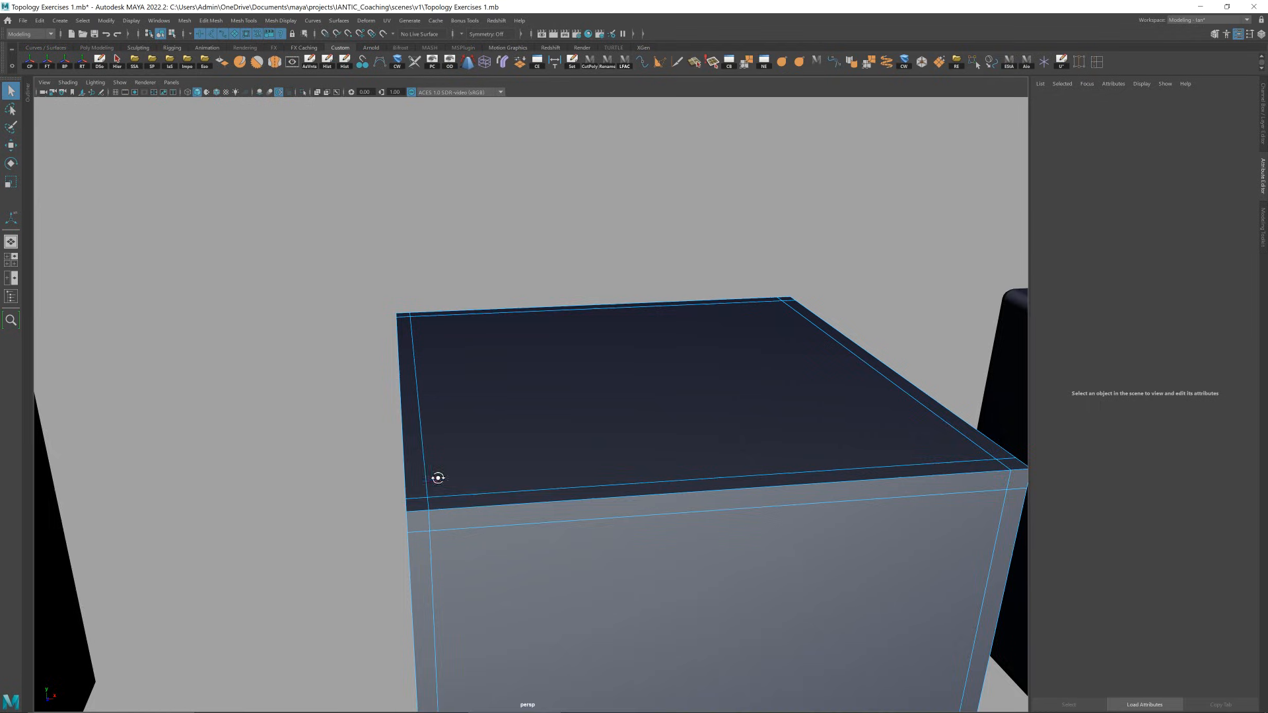
left_click_drag(437, 477, 405, 498, "alt")
right_click_drag(420, 478, 411, 459)
double_click(411, 463)
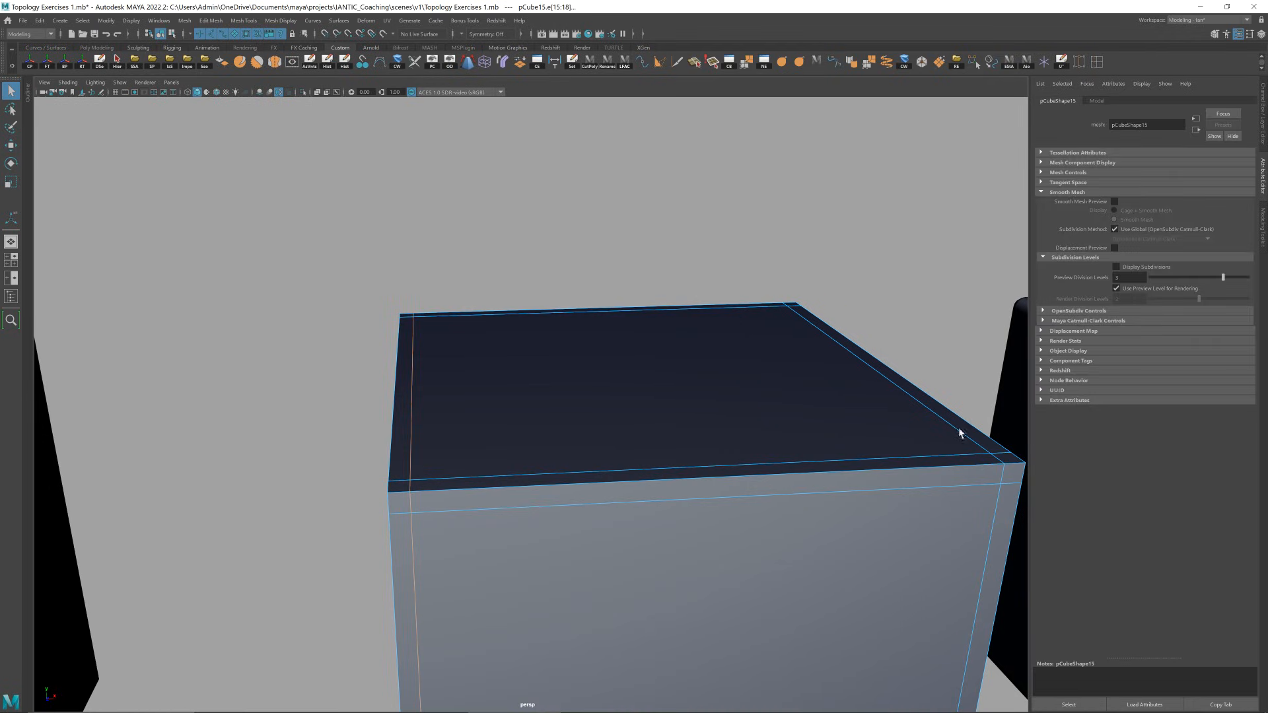
- Return the second cube to object selection with its smooth preview on
left_click(553, 443)
right_click_drag(548, 438, 664, 261)
key("3")
key("alt+d")
left_click_drag(604, 417, 618, 408, "alt")
middle_click_drag(618, 408, 672, 348, "alt")
scroll(673, 347, "up", 2)
left_click(672, 348)
scroll(668, 358, "down", 5)
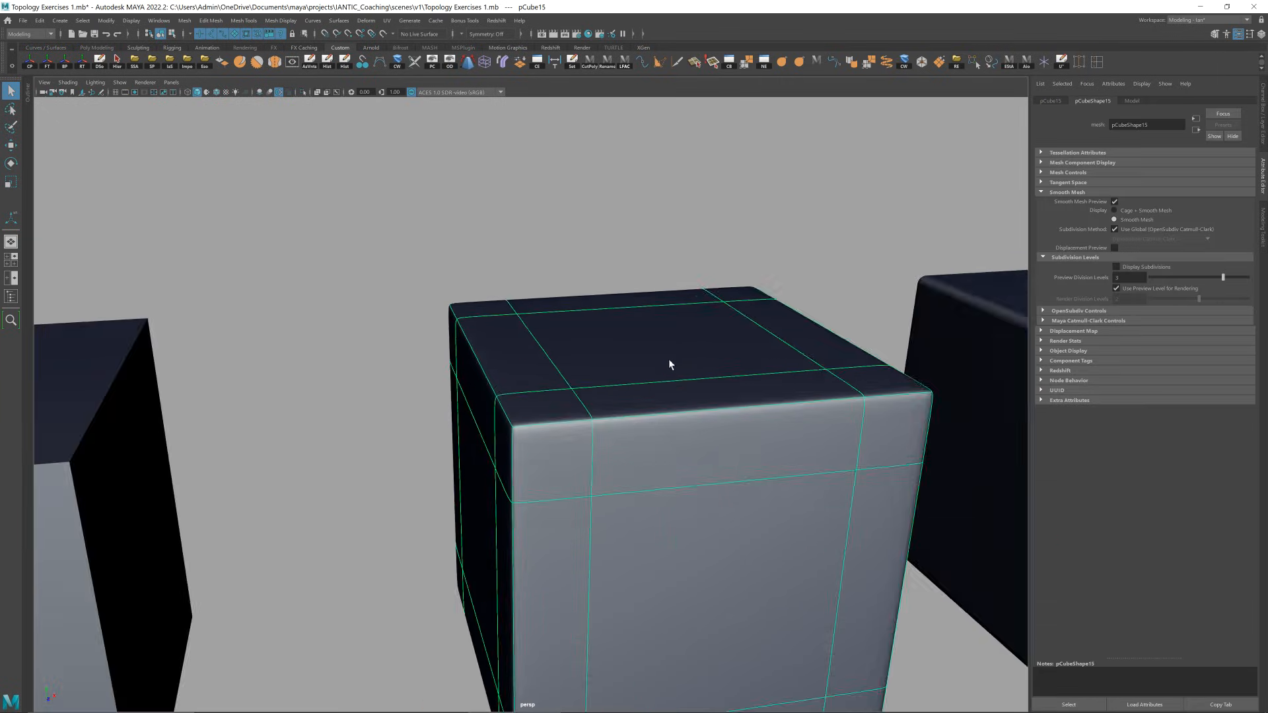
- Toggle the second cube's smooth preview off and on, deselect it and examine its front face outline
scroll(634, 358, "up", 5)
key("1")
key("3")
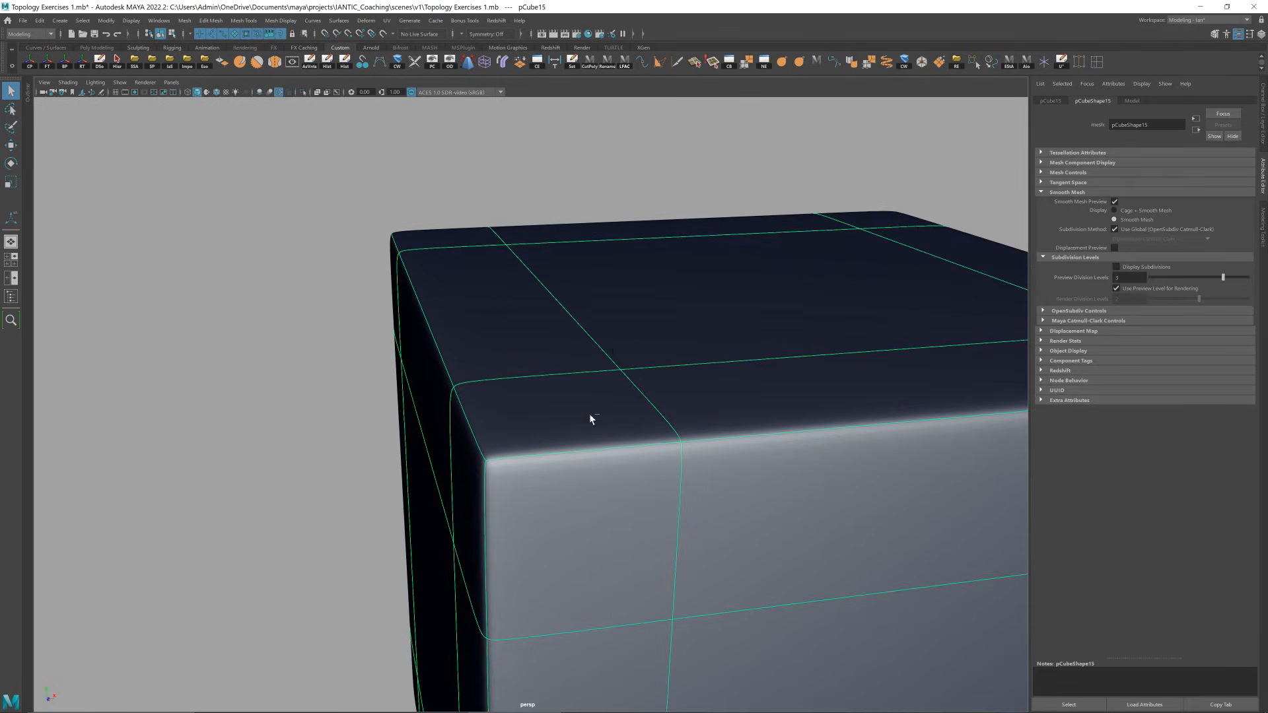
key("alt+d")
scroll(582, 414, "down", 5)
left_click_drag(577, 414, 565, 392, "alt")
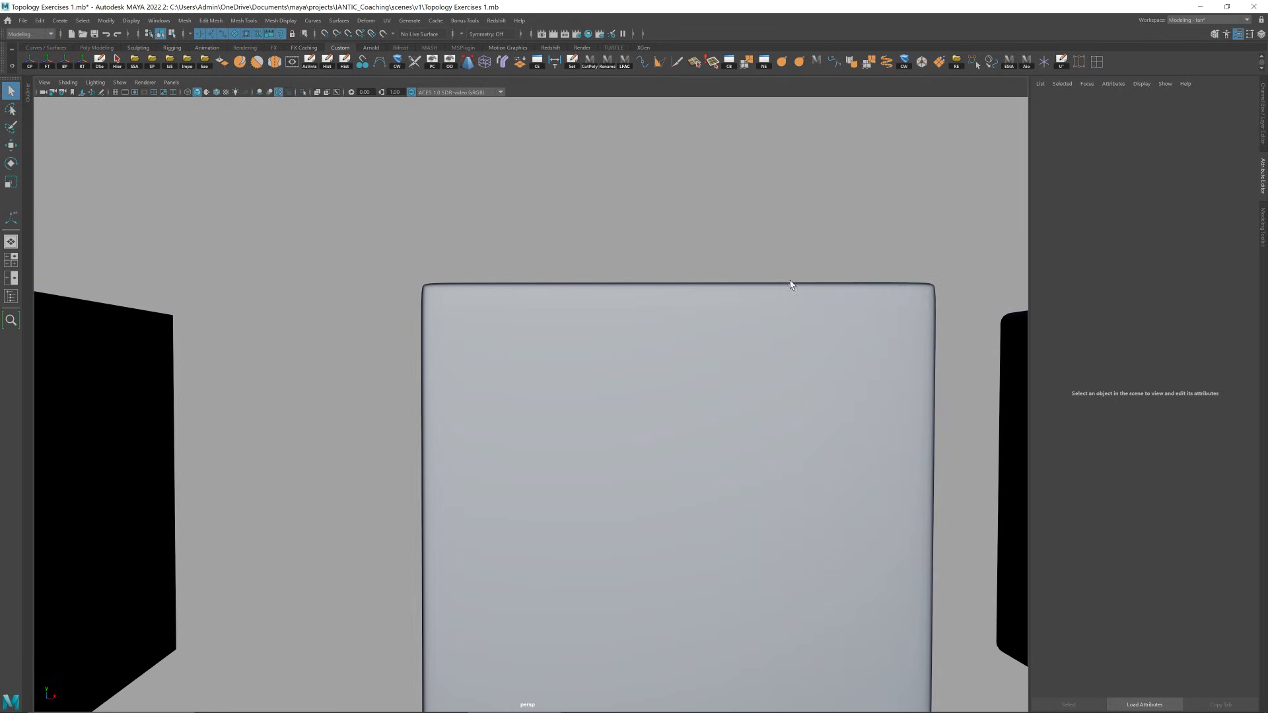
- Show the second cube with its smooth preview off and on, viewed from an angle, and deselect it
scroll(430, 289, "down", 5)
left_click_drag(512, 311, 605, 380, "alt")
left_click(576, 380)
key("1")
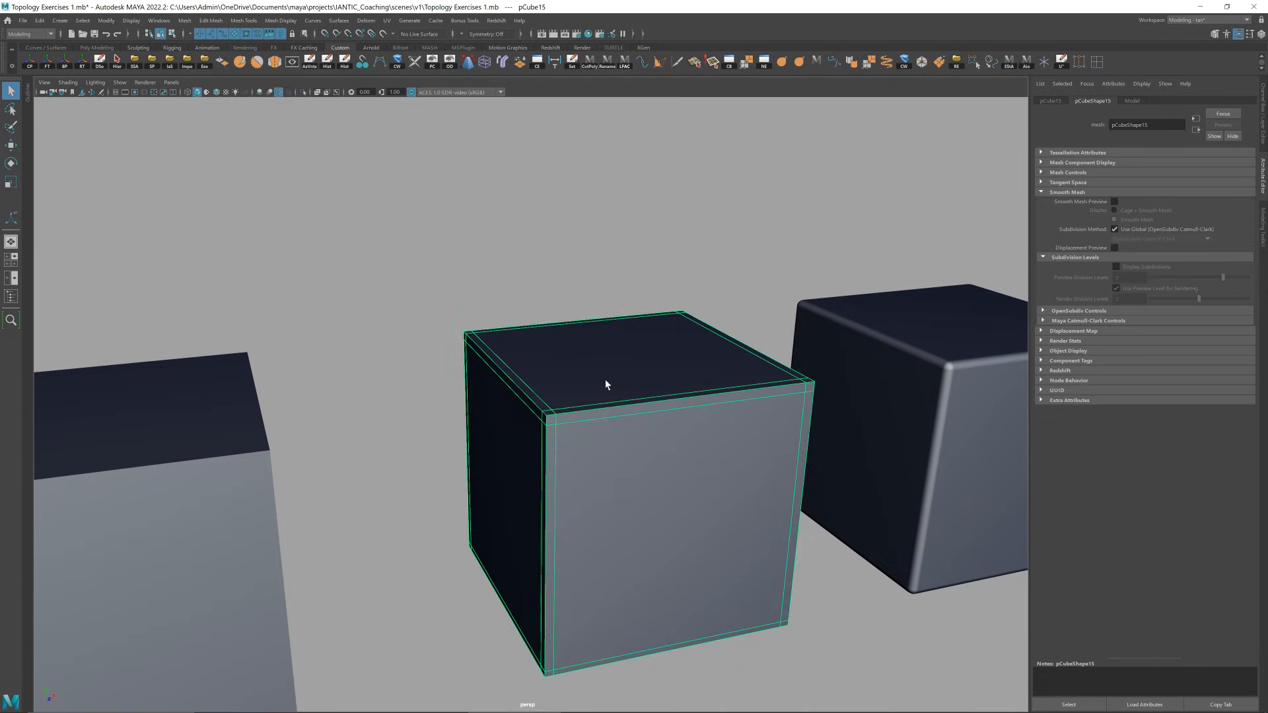
key("3")
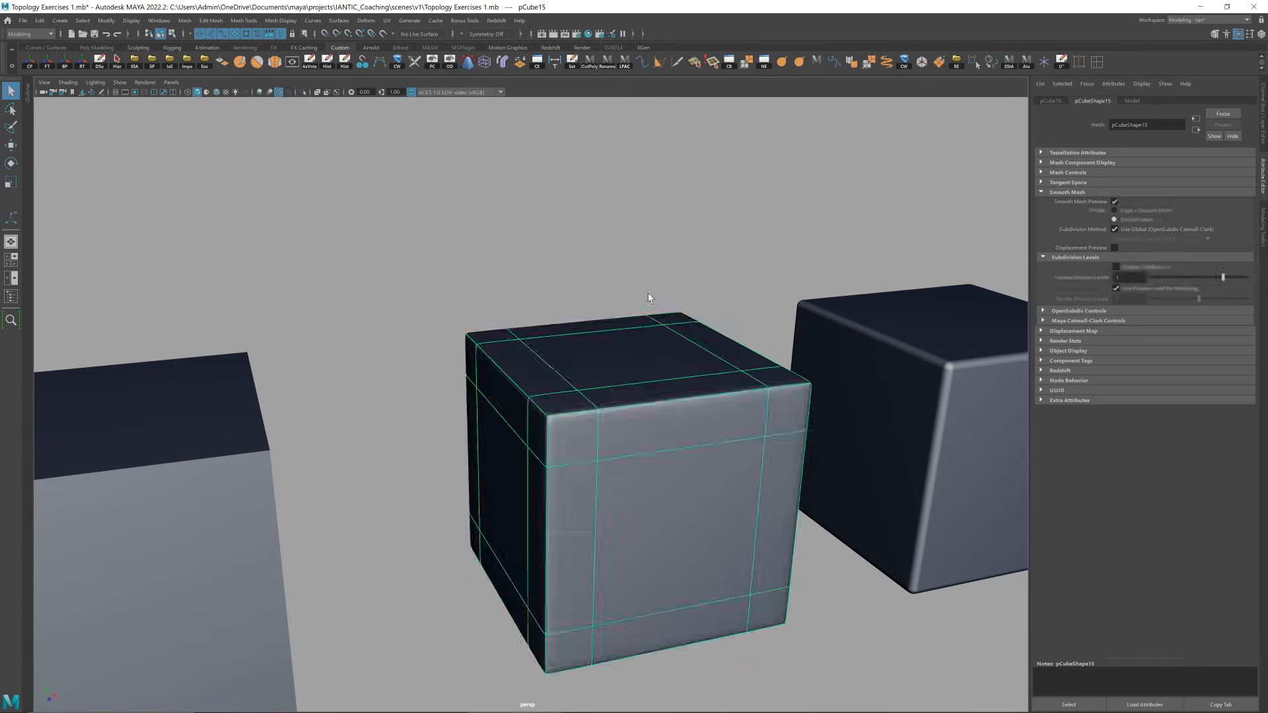
left_click(648, 297)
- Examine the whole layout of exercise models and return to the row of cubes
scroll(624, 355, "down", 6)
scroll(608, 368, "up", 5)
left_click_drag(607, 367, 625, 361, "alt")
scroll(621, 360, "down", 4)
scroll(621, 365, "down", 6)
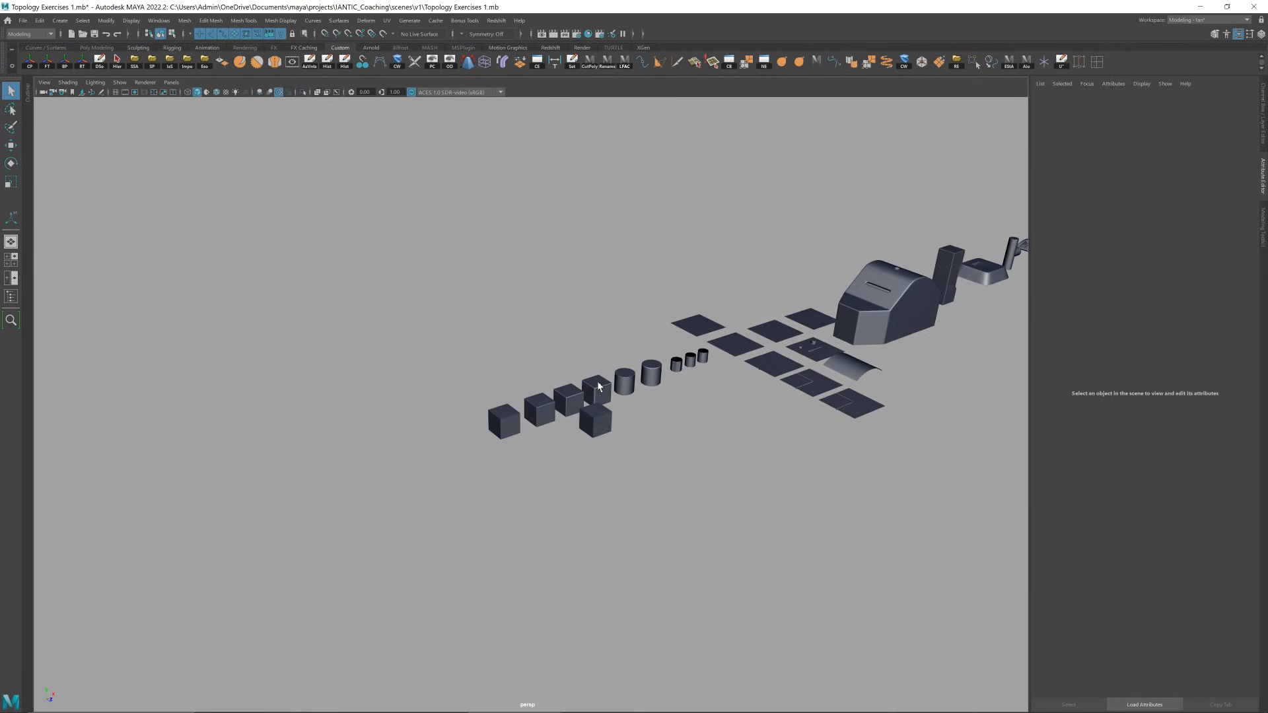
left_click_drag(579, 385, 545, 404, "alt")
scroll(552, 395, "up", 4)
scroll(562, 397, "up", 6)
scroll(566, 398, "up", 3)
left_click(583, 453)
key("w")
left_click_drag(603, 453, 599, 452)
key("ctrl+z")
key("ctrl+z")
- Frame the second cube, deselect it and examine its smoothed corner outline from the front
left_click(558, 413)
key("f")
left_click(585, 335, "ctrl")
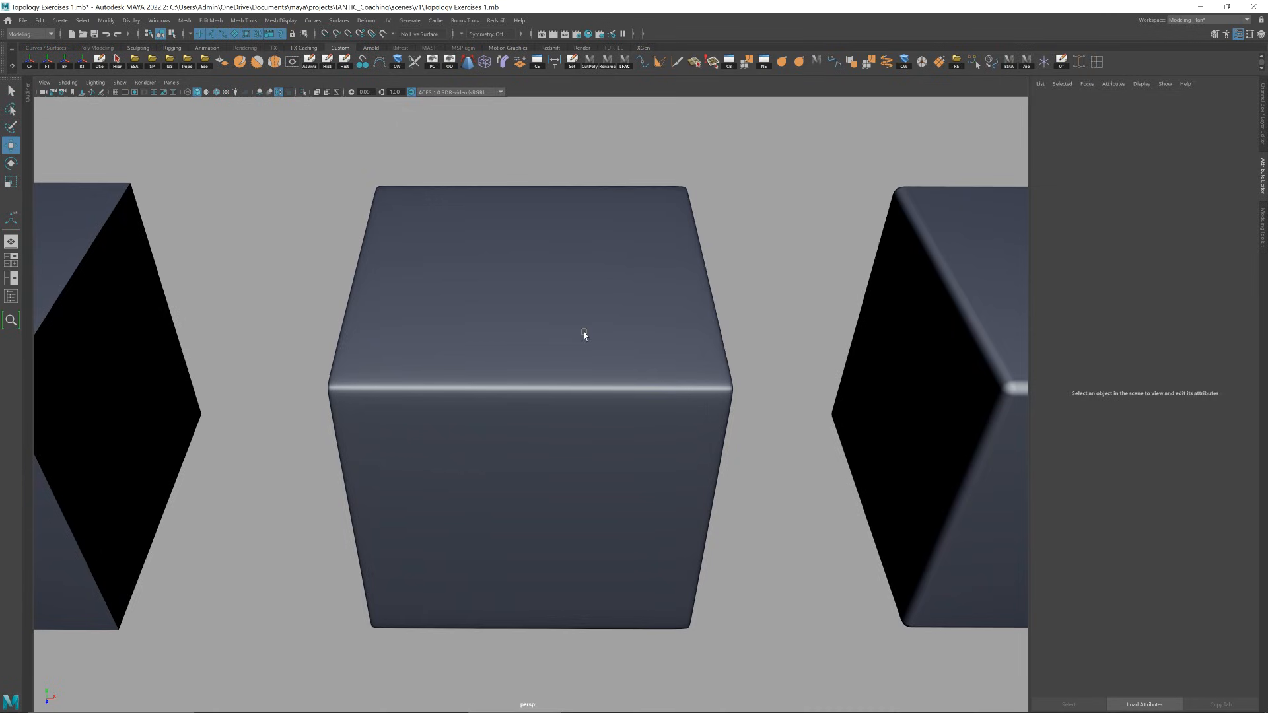
left_click_drag(586, 335, 560, 307, "alt")
middle_click_drag(560, 307, 593, 328, "alt")
left_click_drag(593, 328, 518, 319, "alt")
scroll(522, 323, "down", 5)
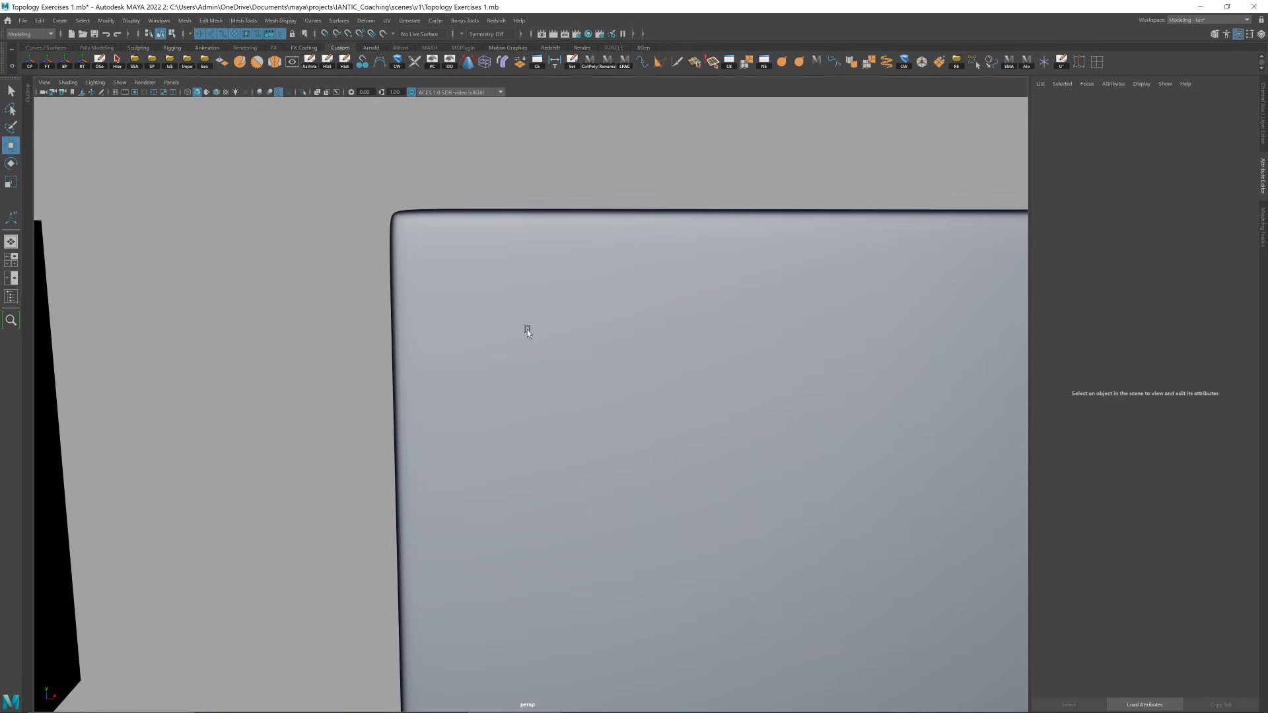
mouse_move(378, 312)
left_mouse_down()
mouse_move(376, 227)
mouse_move(433, 198)
mouse_move(519, 197)
left_mouse_up()
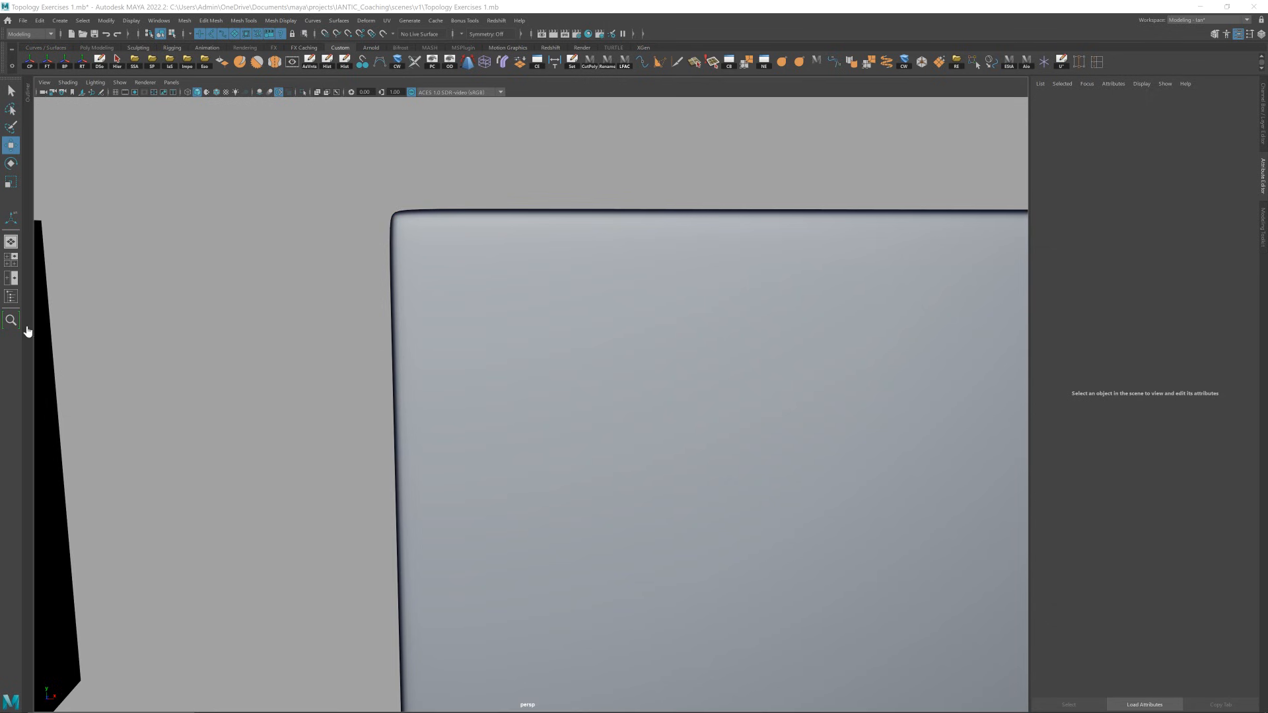
- Show the second cube unsmoothed and insert extra support edge loops beside its existing ones with Multi-Cut
left_click(574, 271)
scroll(568, 300, "down", 10)
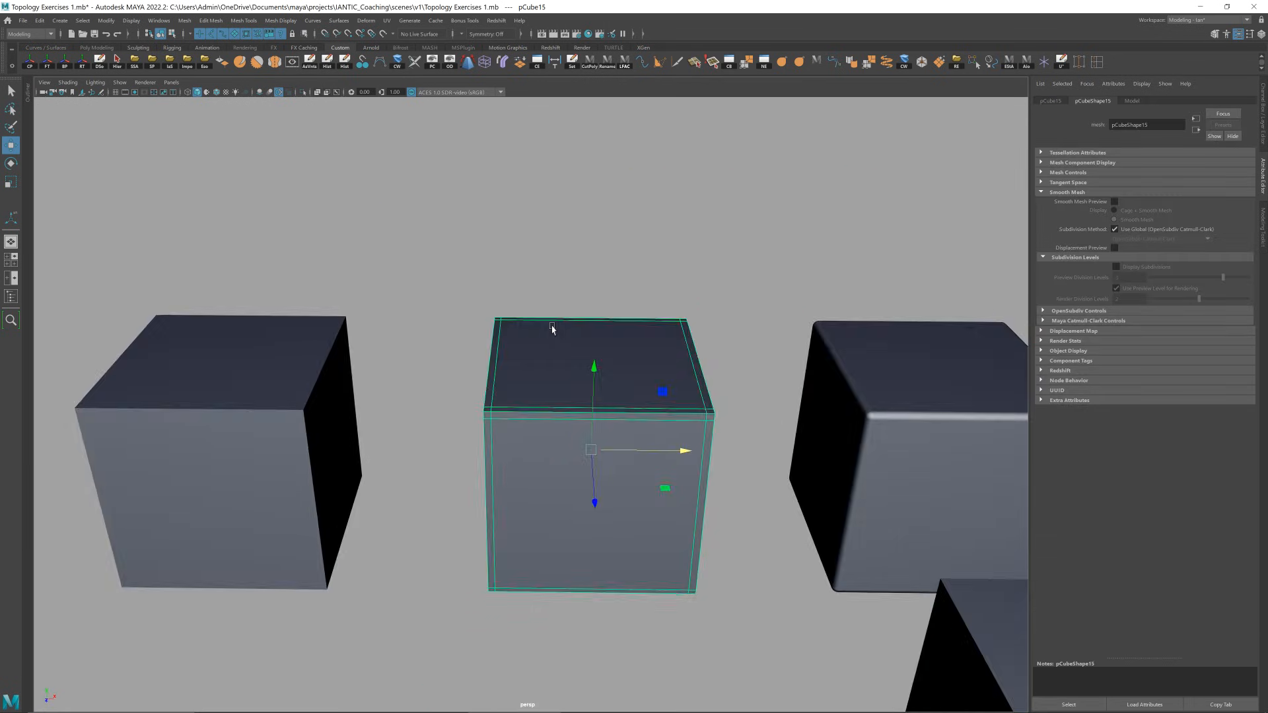
left_click_drag(552, 329, 580, 320, "alt")
scroll(580, 320, "up", 3)
key("ctrl+shift+x")
scroll(552, 388, "up", 8)
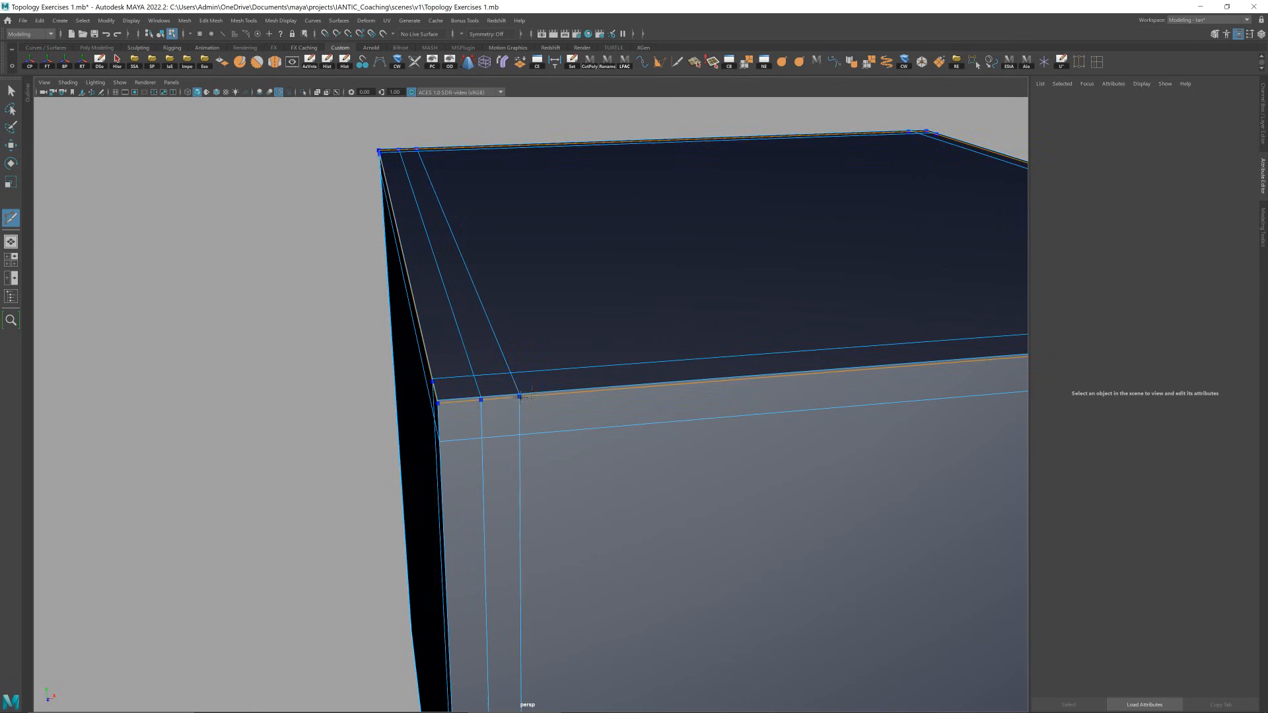
left_click_drag(546, 387, 786, 368, "alt")
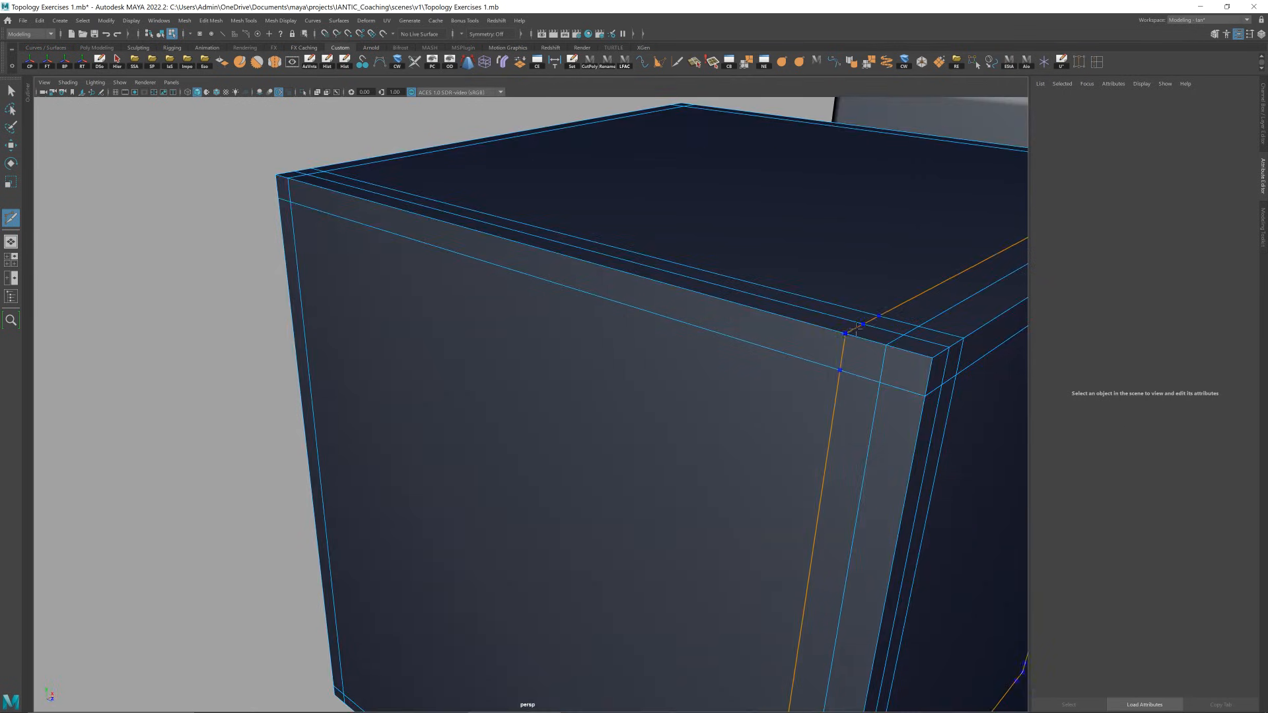
left_click_drag(852, 337, 637, 207, "alt")
left_click(640, 217, "ctrl")
- Switch back to the Move tool, turn on the second cube's smooth preview and deselect it
key("w")
key("3")
left_click(729, 132)
- Examine the second cube's rounded top corners and front face outline at close range
left_click_drag(706, 258, 688, 260, "alt")
left_click_drag(449, 246, 618, 298, "alt")
left_click(580, 264)
scroll(589, 274, "up", 3)
left_click(603, 156)
scroll(617, 288, "down", 3)
middle_click_drag(618, 298, 546, 282, "alt")
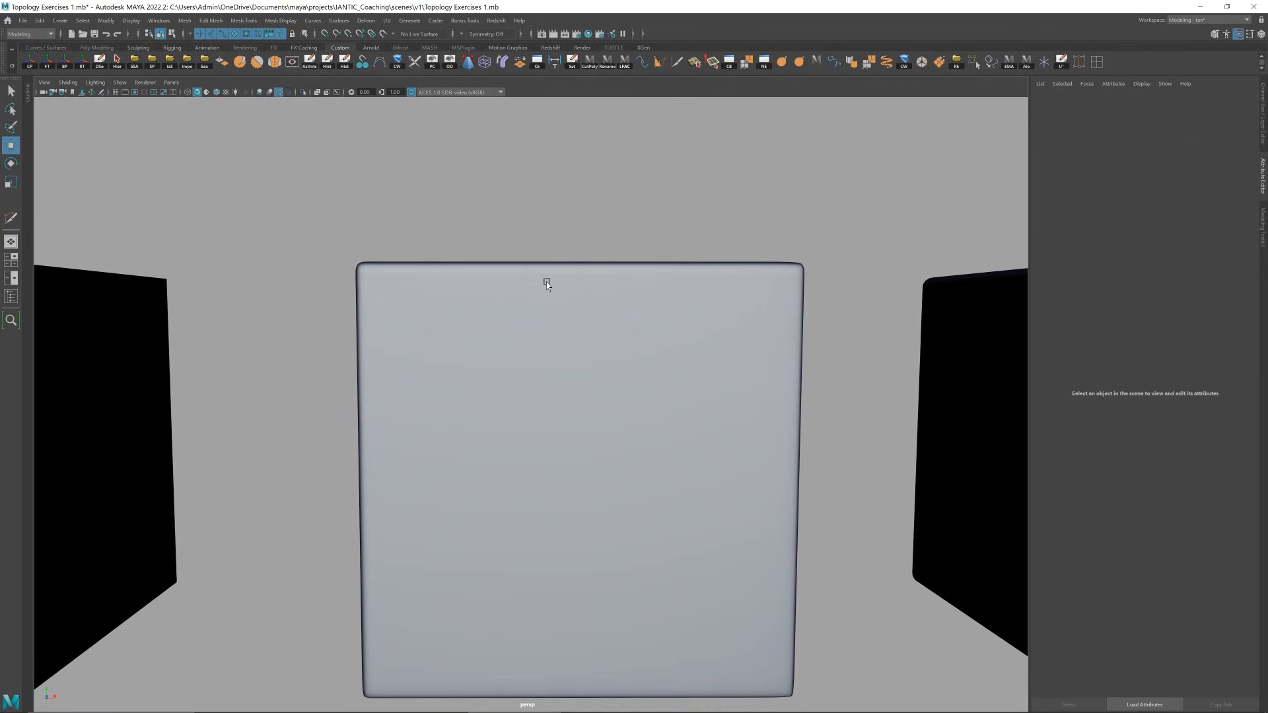
scroll(545, 283, "up", 2)
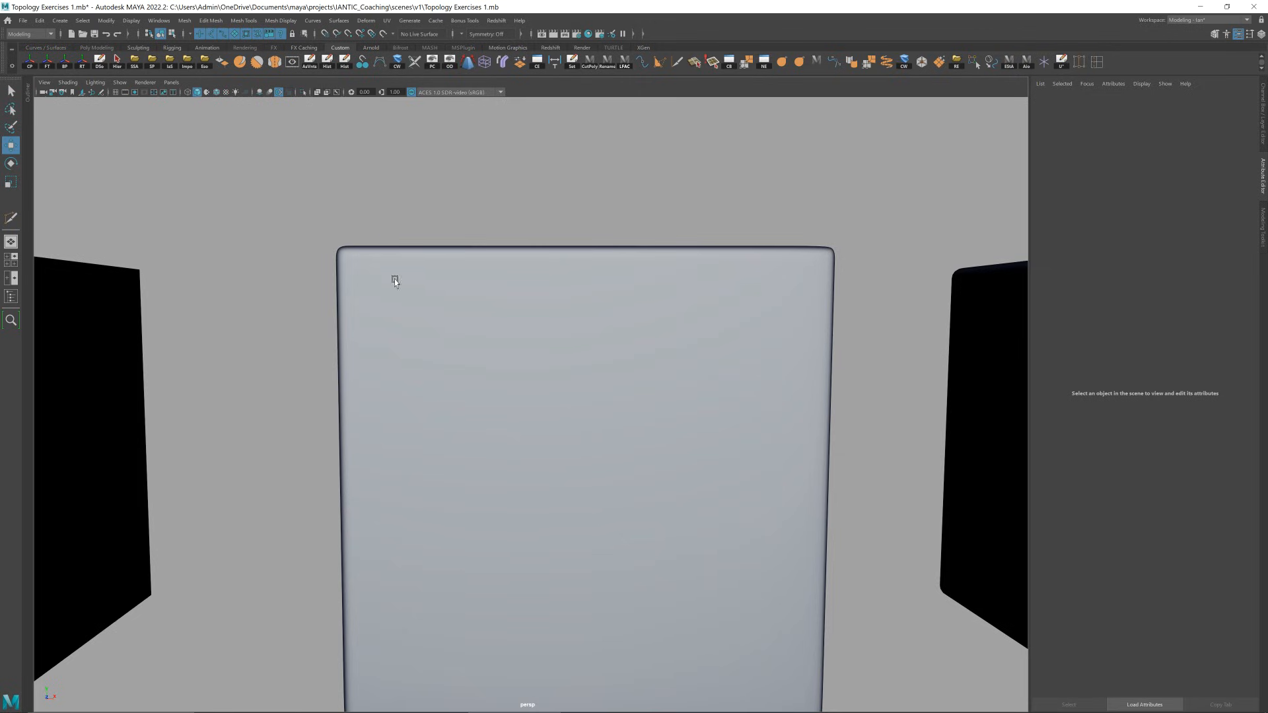
scroll(411, 300, "up", 2)
middle_click_drag(461, 301, 430, 328, "alt")
left_click(428, 317)
left_click(515, 205)
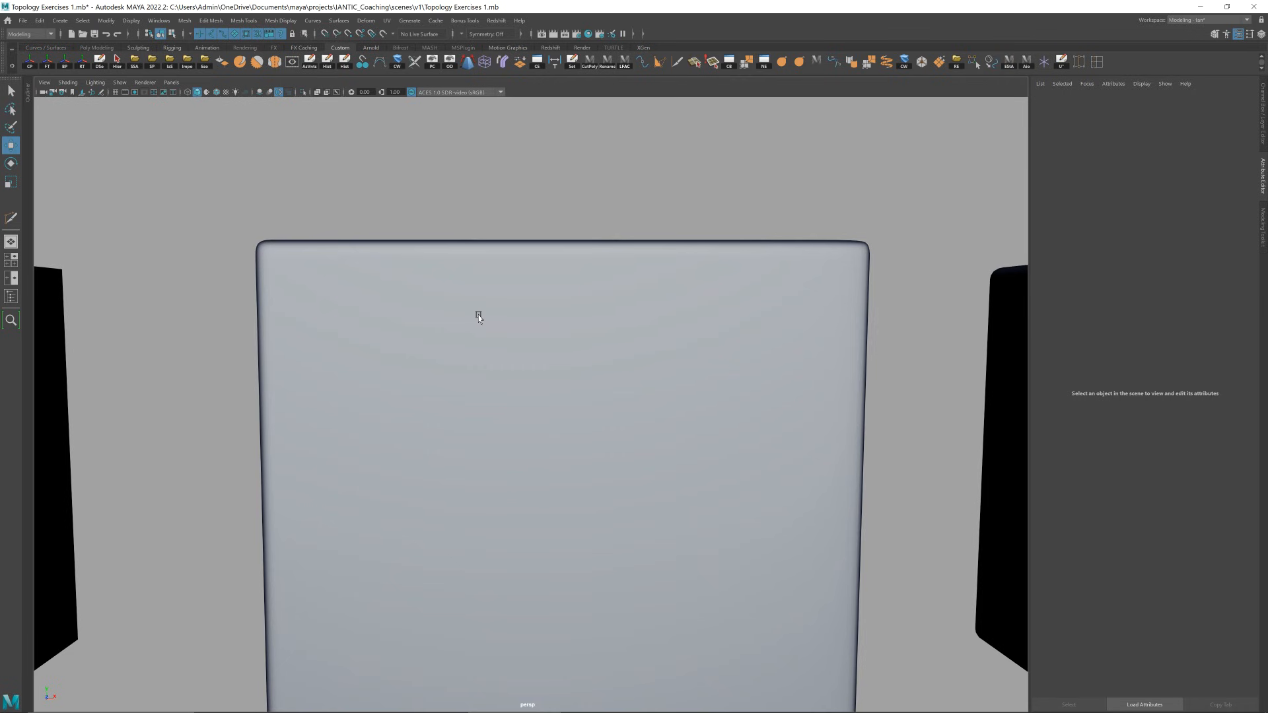
- Show the second cube unsmoothed in face selection and select the horizontal face loop along its top edge
scroll(509, 397, "down", 5)
mouse_move(526, 311)
left_mouse_down("alt")
mouse_move(518, 350)
mouse_move(533, 320)
left_mouse_up("alt")
left_click(516, 331)
key("alt+shift+d")
right_click_drag(533, 320, 586, 305, "alt")
left_click_drag(586, 305, 611, 385, "alt")
right_click_drag(611, 384, 624, 373, "alt")
left_click(601, 342)
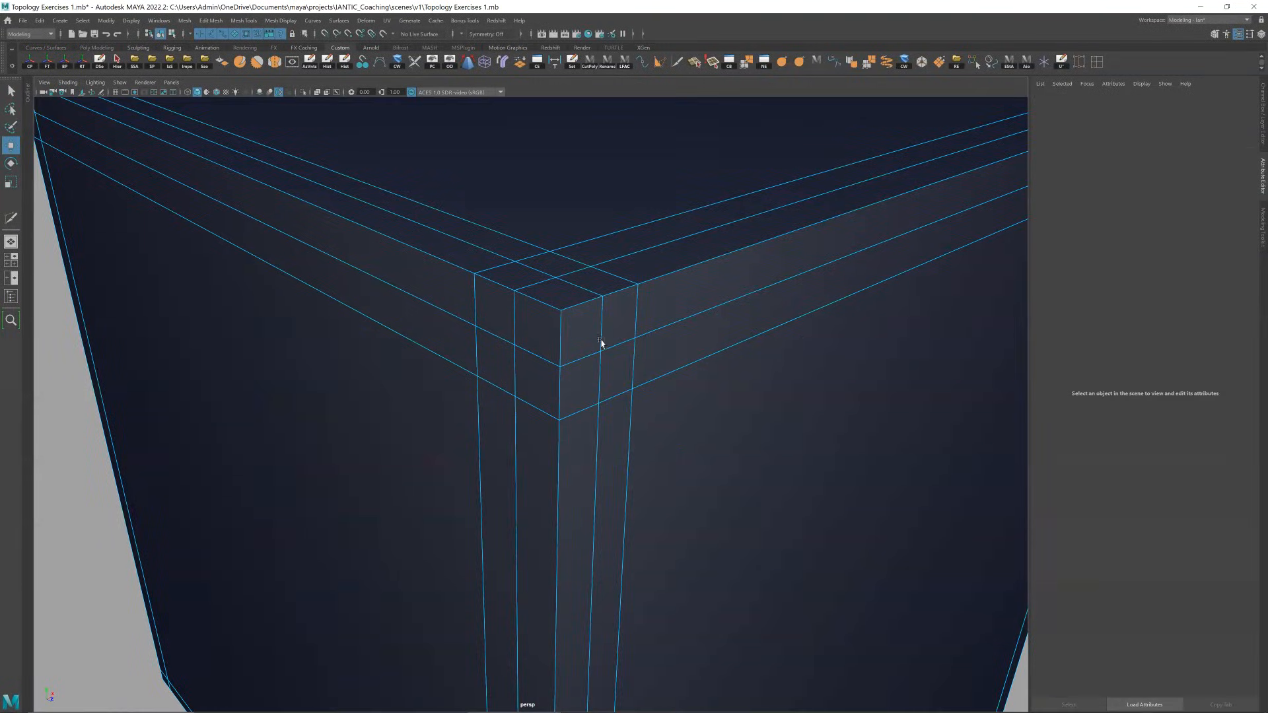
left_click(575, 334)
double_click(510, 330)
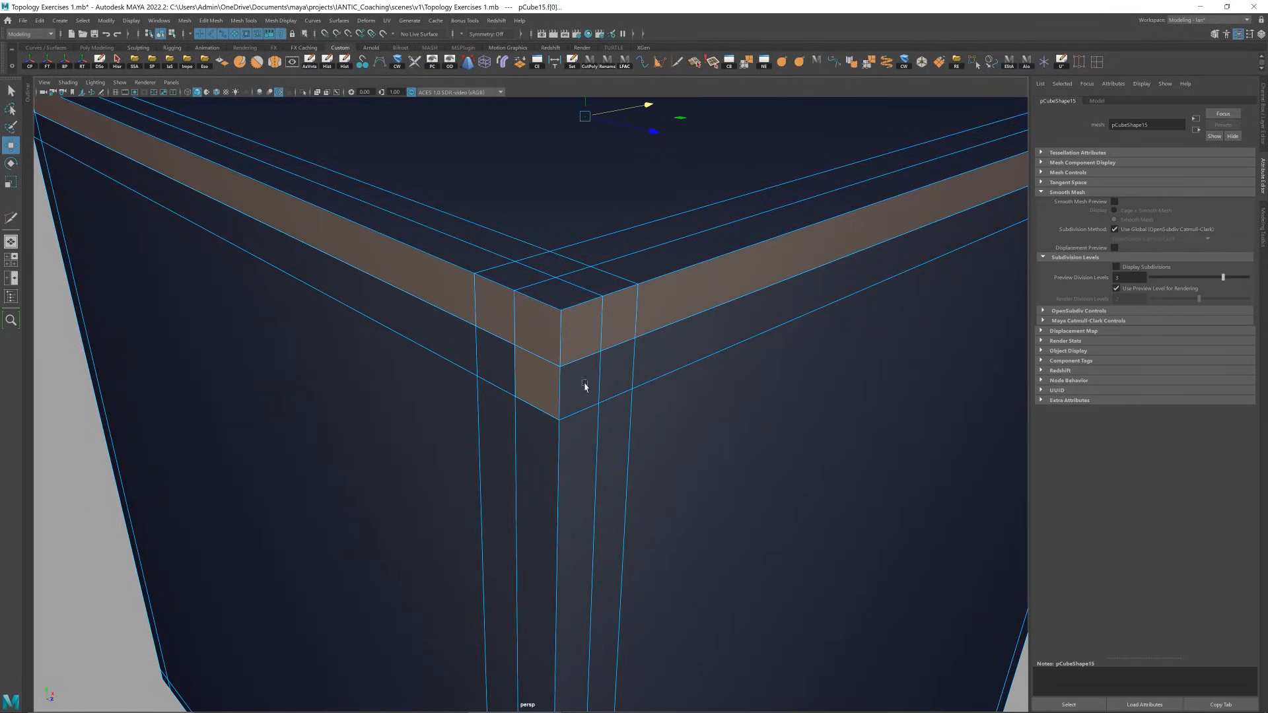
- Select the small faces around the cube's front corner with the face loops running through them, and clear the selection
left_click(561, 298)
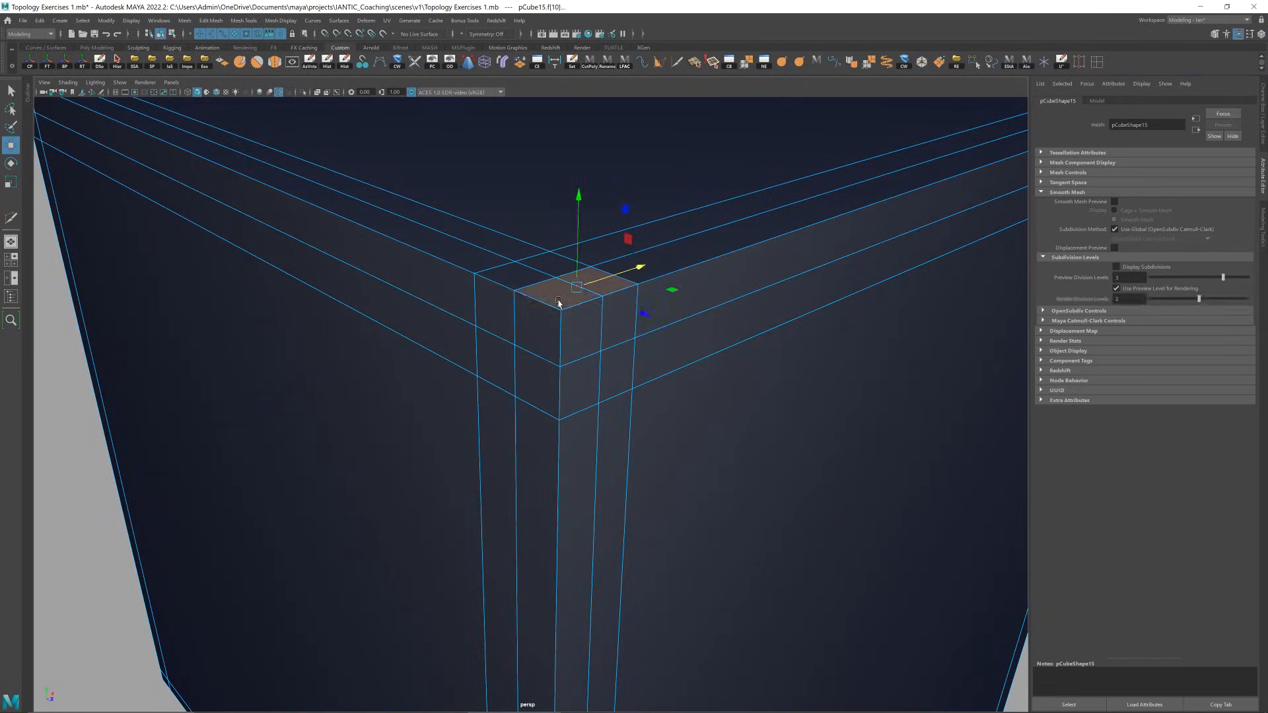
double_click(550, 351, "shift")
left_click(582, 339, "shift")
left_click(502, 321, "shift")
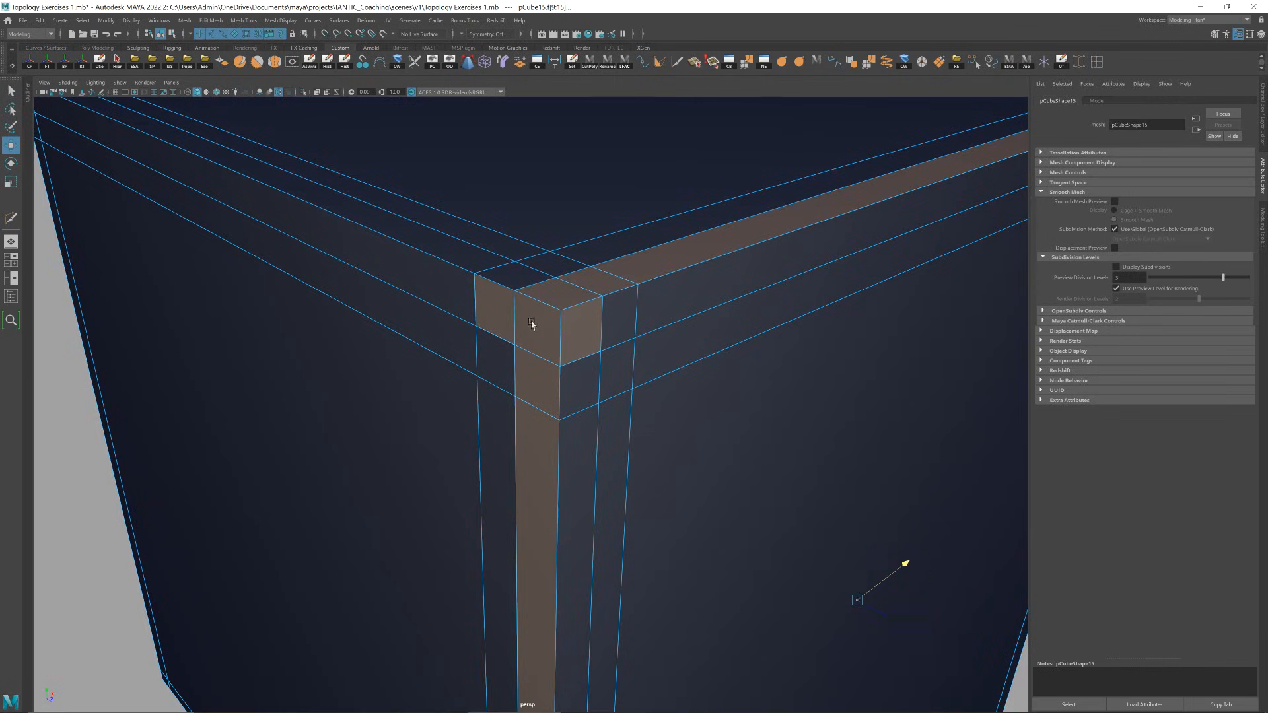
left_click(500, 359)
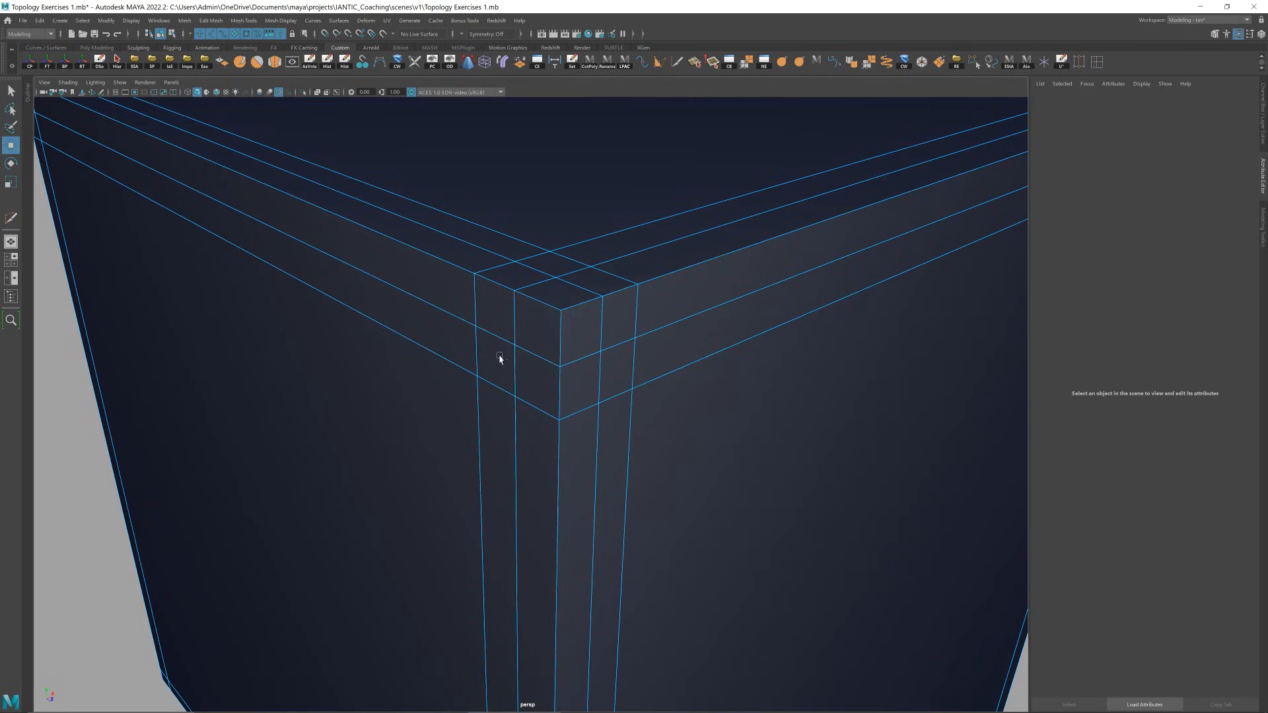
- Select the face loop along the cube's top edge, frame it and return the cube to object selection
double_click(527, 302)
key("f")
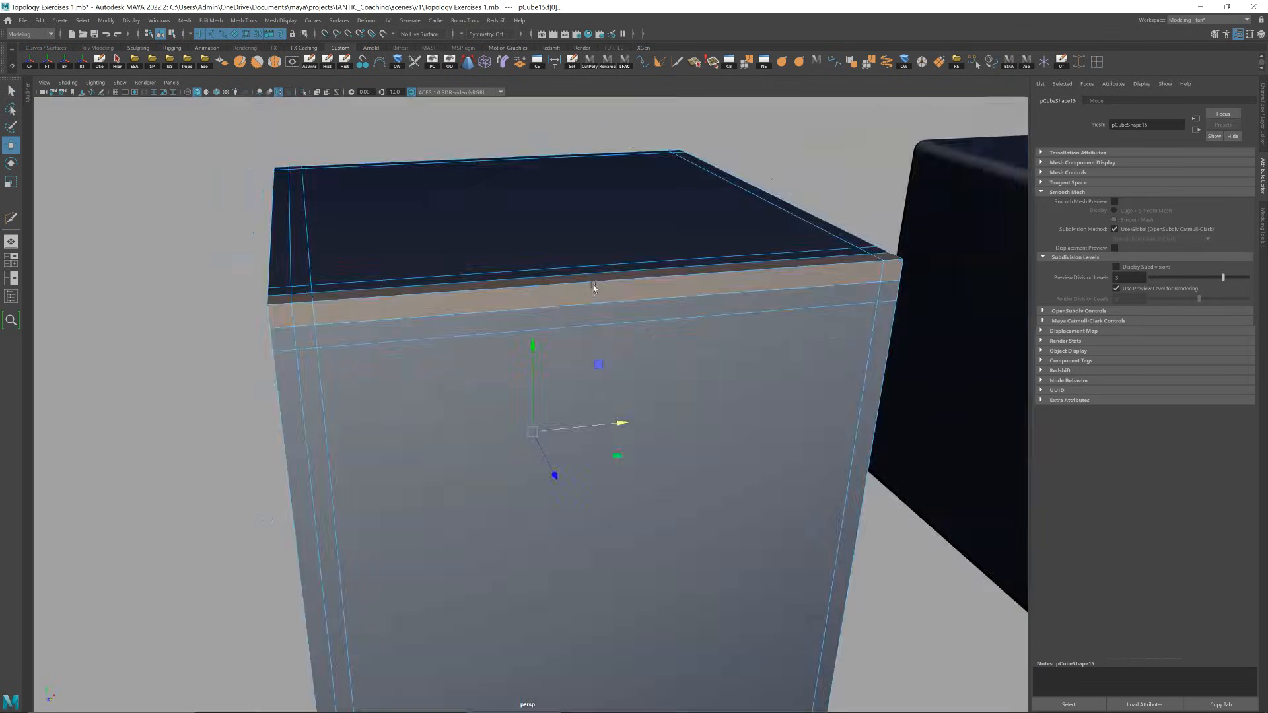
key("f")
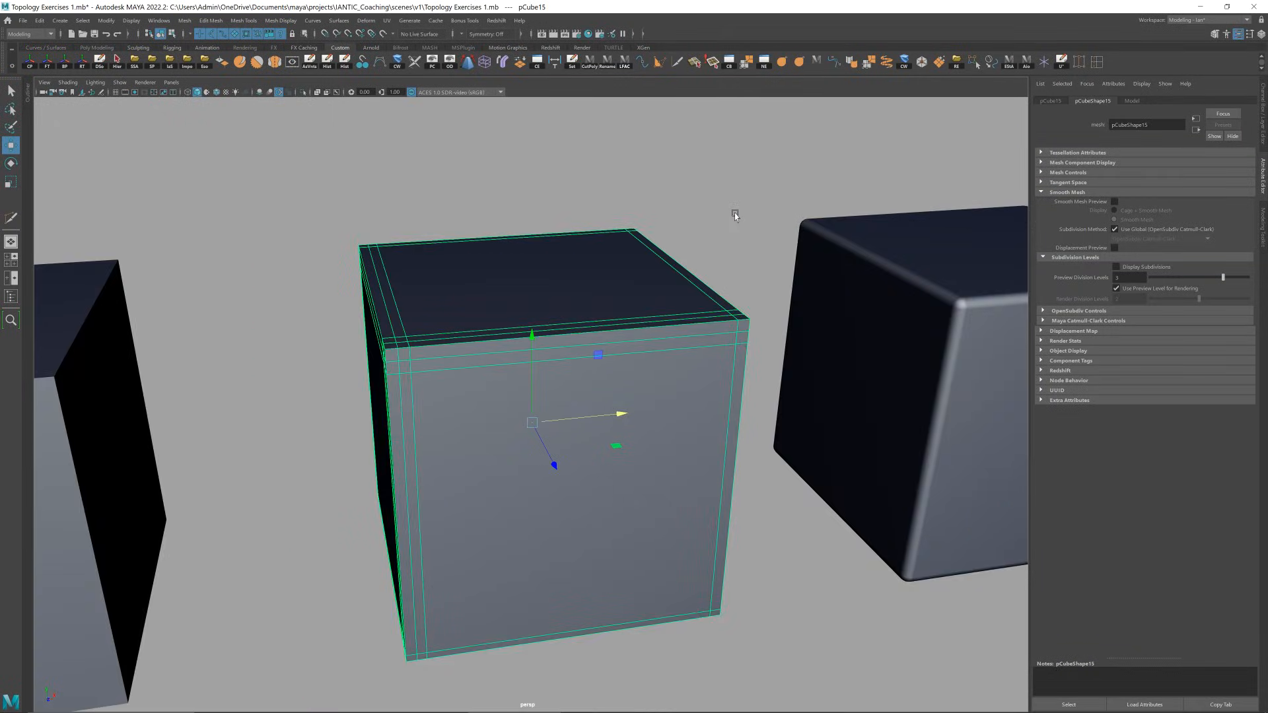
left_click_drag(735, 216, 739, 205, "alt")
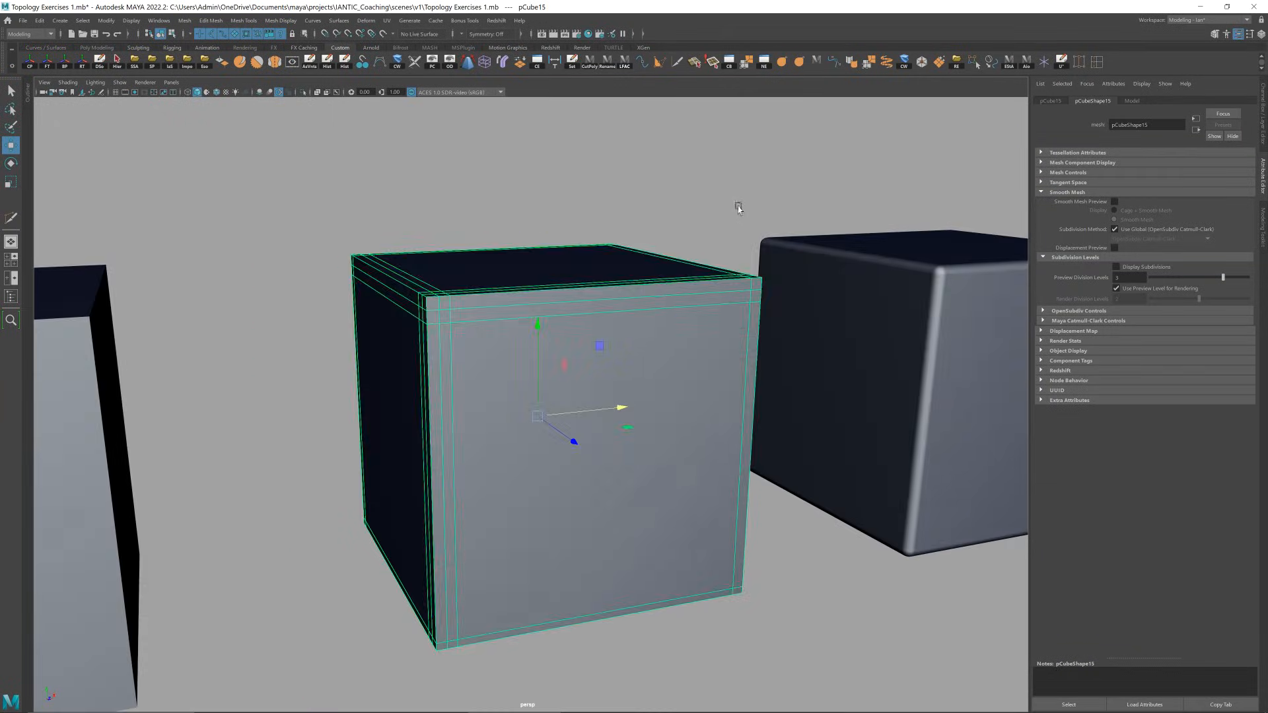
- Insert an extra horizontal edge loop just above the second cube's bottom support loop with Multi-Cut
key("ctrl+shift+x")
left_click(455, 640)
middle_click_drag(553, 498, 563, 396, "alt")
scroll(564, 397, "up", 2)
left_click_drag(564, 397, 567, 397, "alt")
left_click(566, 458, "ctrl")
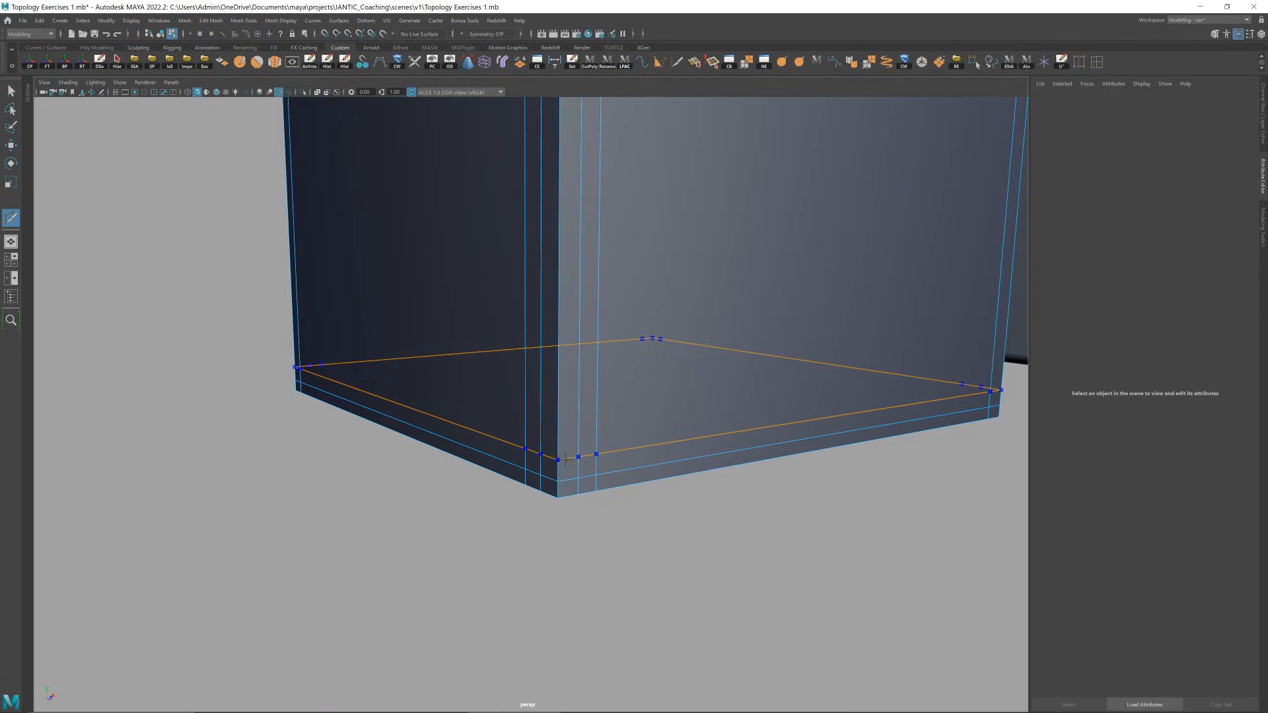
- Insert the remaining extra support loops around the second cube's other edges
left_click_drag(618, 485, 614, 413, "alt")
middle_click_drag(651, 379, 552, 382, "alt")
left_click_drag(644, 347, 559, 337, "alt")
left_click(530, 332, "ctrl")
left_click_drag(616, 433, 563, 345, "alt")
scroll(580, 376, "down", 3)
scroll(583, 374, "up", 3)
left_click(679, 441, "ctrl")
scroll(703, 413, "down", 5)
- Return the second cube to object selection with its smooth preview on, and deselect it to view the corners
key("w")
right_click_drag(566, 343, 683, 236)
key("3")
scroll(685, 320, "down", 3)
left_click(733, 331)
left_click_drag(684, 320, 551, 376, "alt")
left_click(628, 343)
left_click(611, 203)
- Toggle the second cube's smooth preview off and on at close range, and deselect it
scroll(585, 342, "down", 4)
scroll(566, 348, "up", 4)
scroll(550, 375, "up", 4)
left_click(557, 367)
key("1")
key("3")
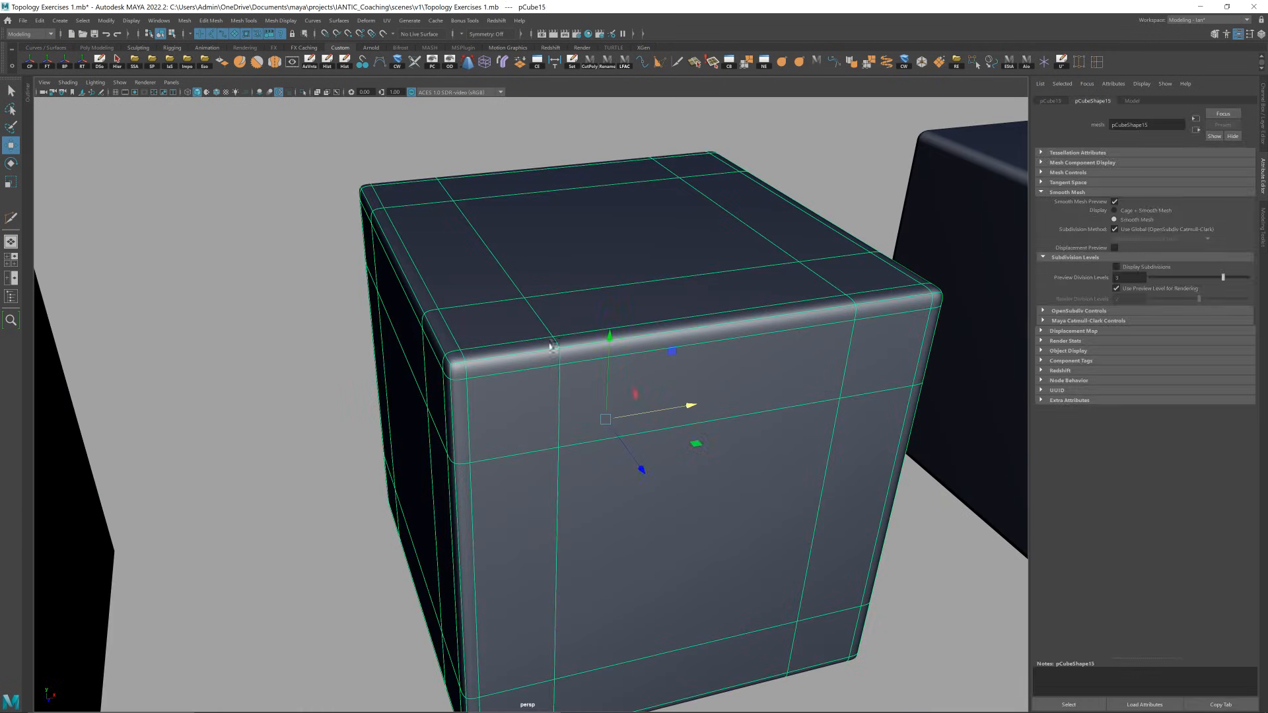
left_click(515, 151)
- Examine the smoothed second cube beside its neighbours from several angles
scroll(556, 315, "down", 4)
mouse_move(556, 315)
left_mouse_down("alt")
mouse_move(569, 315)
mouse_move(549, 311)
left_mouse_up("alt")
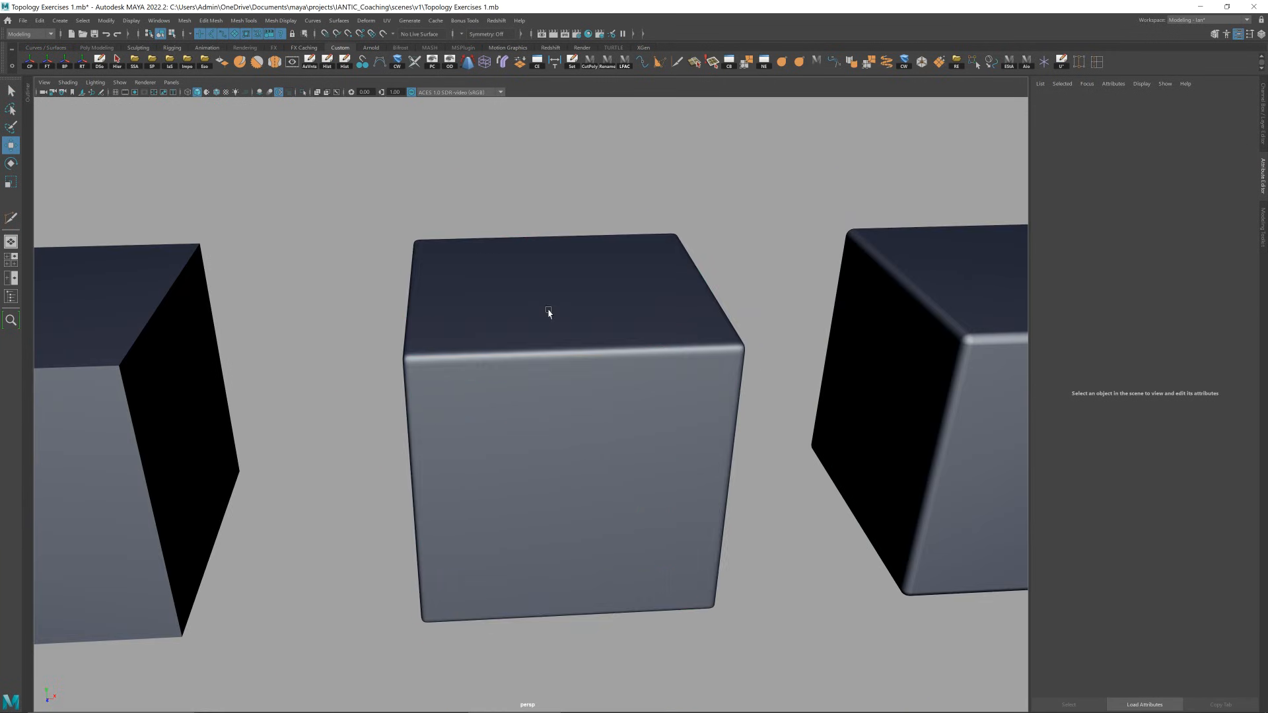
left_click(548, 332)
left_click(574, 210)
left_click_drag(572, 389, 588, 363, "alt")
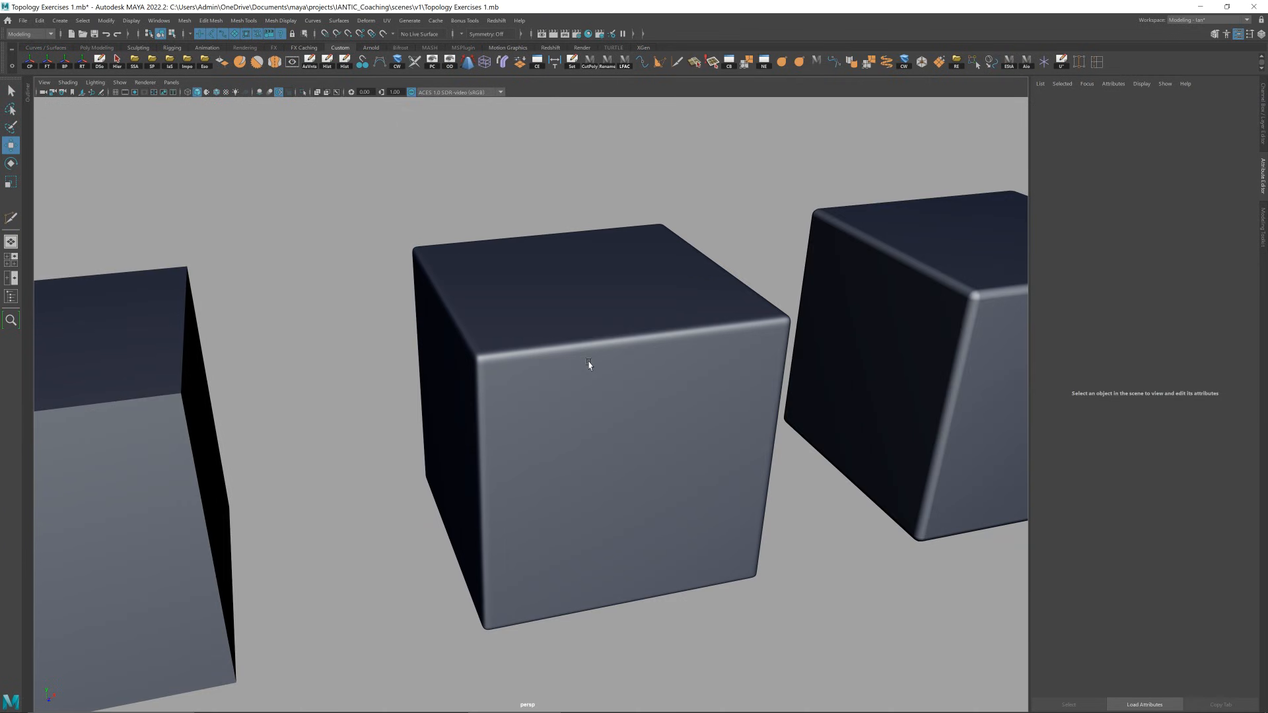
- Show the second cube unsmoothed, select an outer support loop near its front corner, and turn its smooth preview on
scroll(588, 360, "up", 4)
left_click(588, 349)
key("1")
right_click_drag(483, 346, 474, 337)
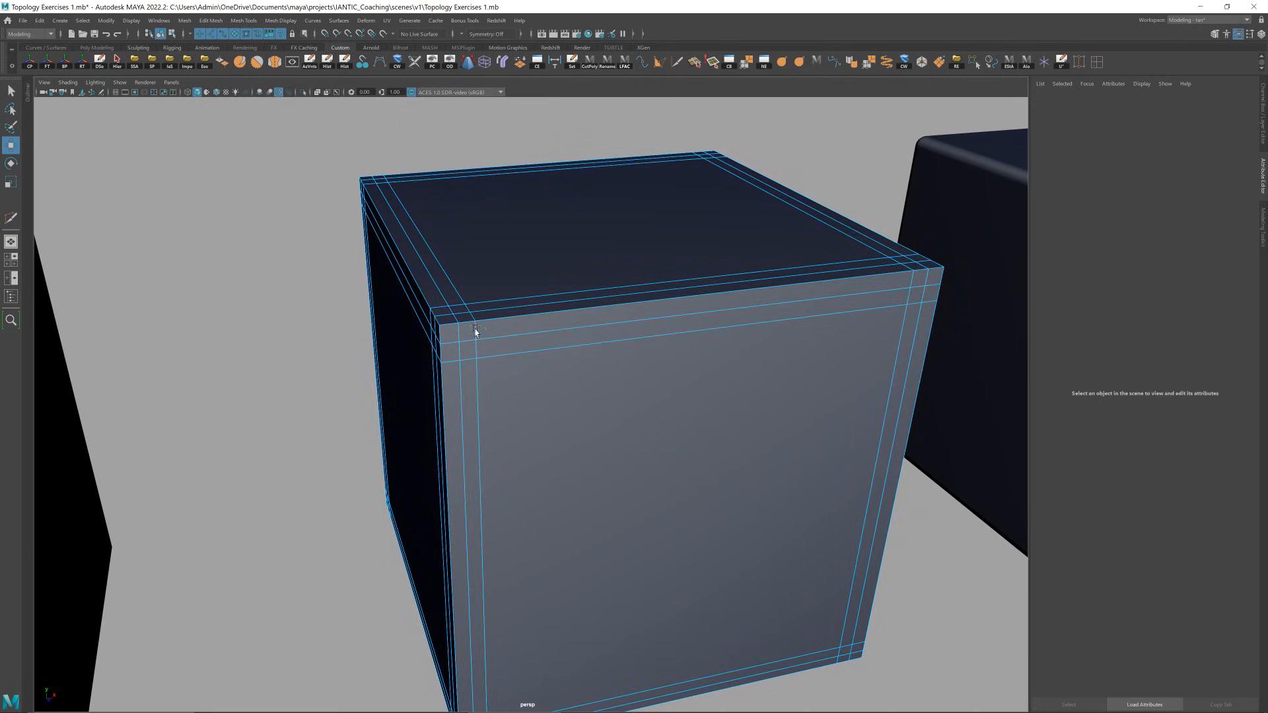
double_click(476, 332)
key("3")
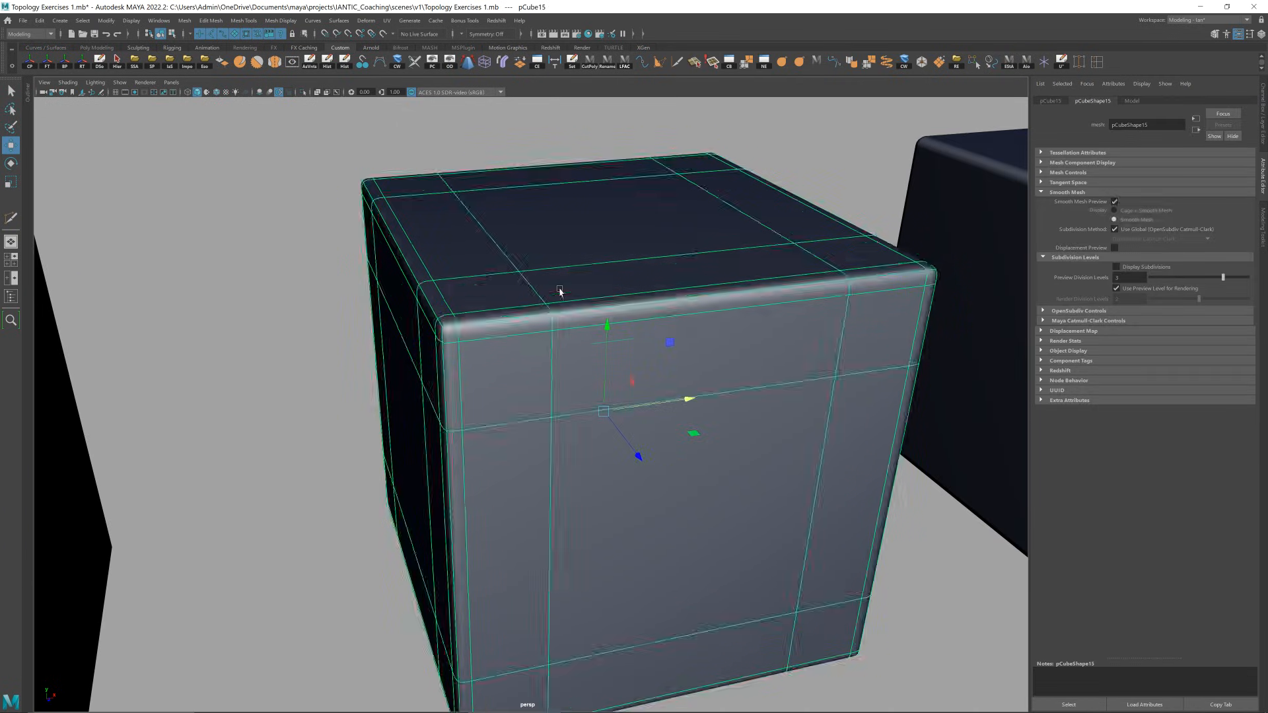
- Select a face near the smoothed cube's front corner and extend it to a face loop, then clear the selection
right_click_drag(537, 355, 532, 368)
left_click(531, 363)
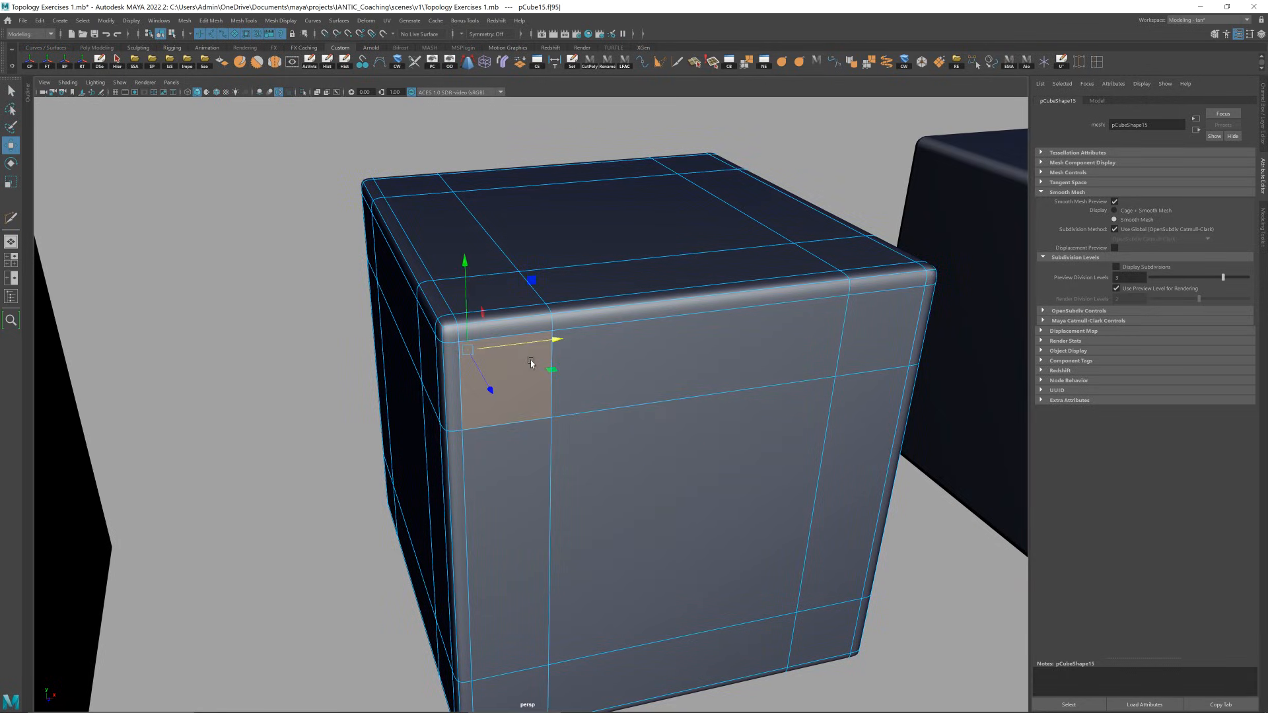
left_click(519, 325)
double_click(532, 362, "shift")
right_click_drag(533, 362, 632, 331)
key("alt+d")
left_click(632, 331)
- Inspect the second cube's unsmoothed support loops in component selection and turn its smooth preview on again
key("1")
right_click_drag(483, 350, 485, 352)
scroll(489, 371, "down", 5)
left_click_drag(489, 371, 518, 357, "alt")
scroll(524, 350, "up", 5)
right_click_drag(519, 356, 578, 302)
key("3")
- Deselect the second cube and compare its smoothed edges with the other cubes in the row
left_click_drag(672, 148, 609, 332)
scroll(637, 275, "down", 3)
left_click(638, 326)
key("f")
scroll(640, 326, "down", 3)
left_click(654, 308)
scroll(605, 337, "down", 3)
middle_click_drag(652, 336, 597, 335, "alt")
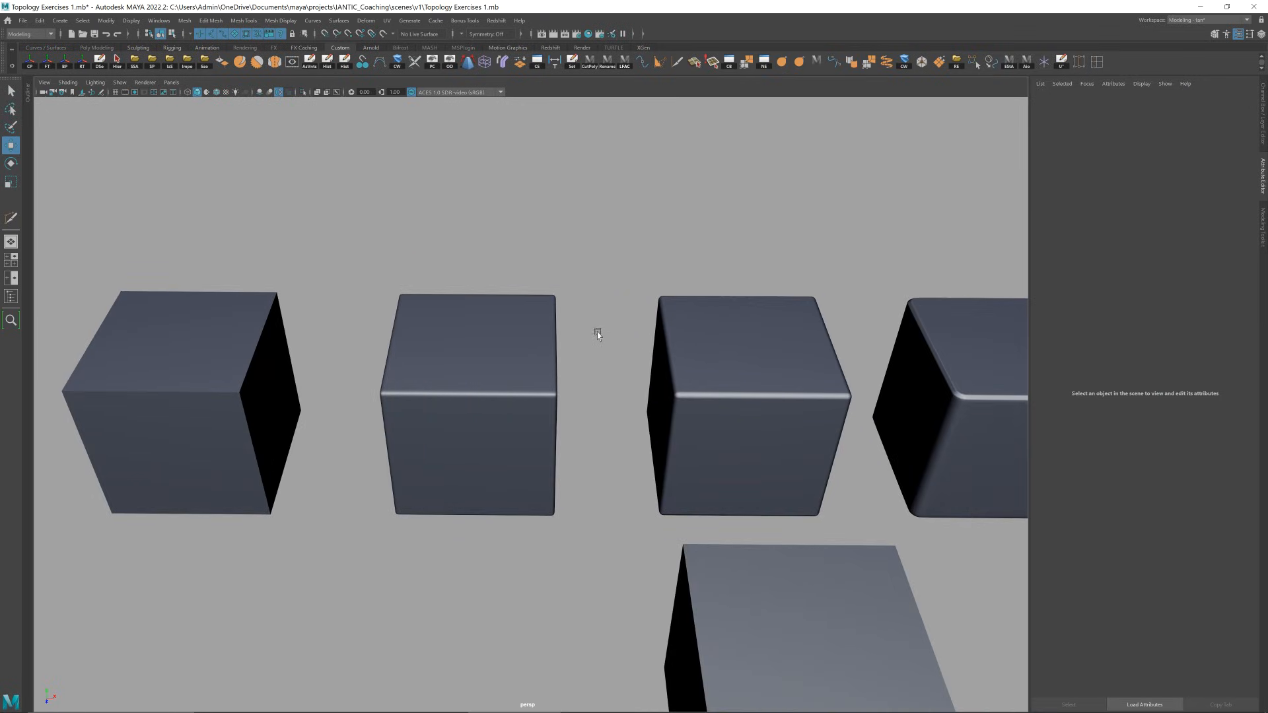
- Select the second cube, examine its front corner closely and toggle its smooth preview off and on repeatedly
left_click_drag(599, 358, 558, 372, "alt")
scroll(433, 385, "up", 6)
left_click(506, 370)
scroll(507, 371, "up", 3)
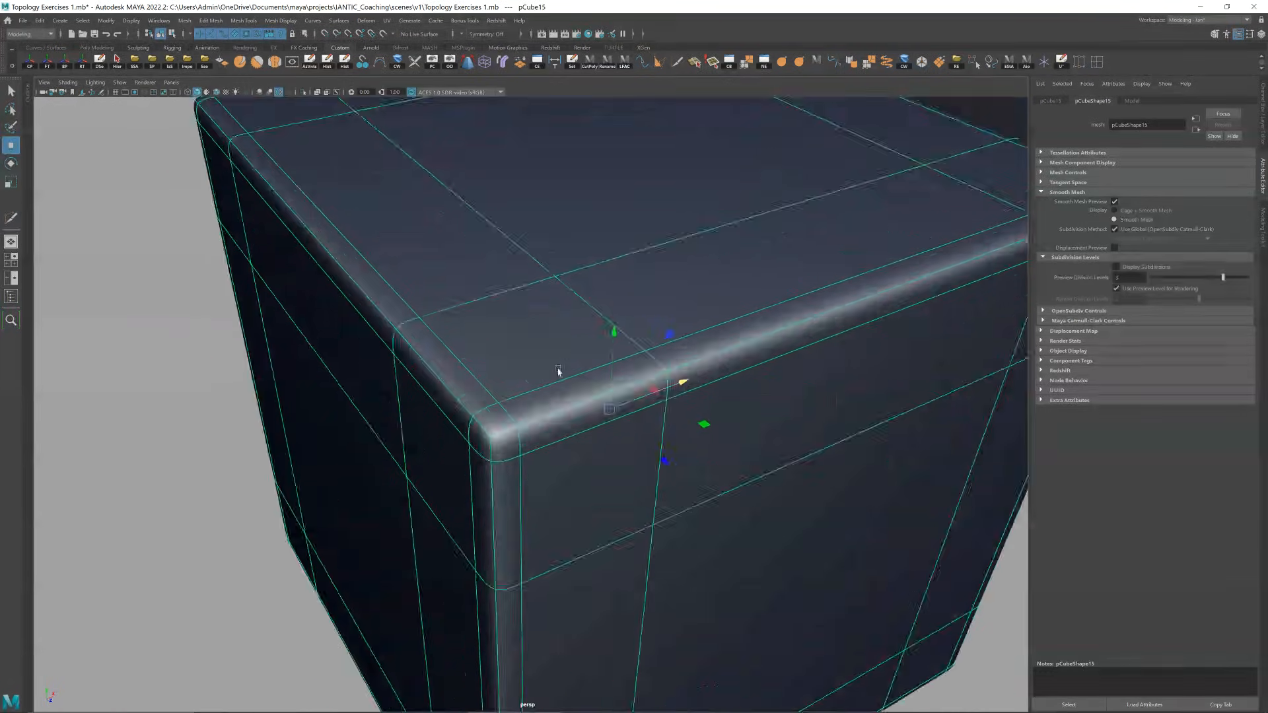
scroll(558, 372, "up", 1)
key("1")
key("3")
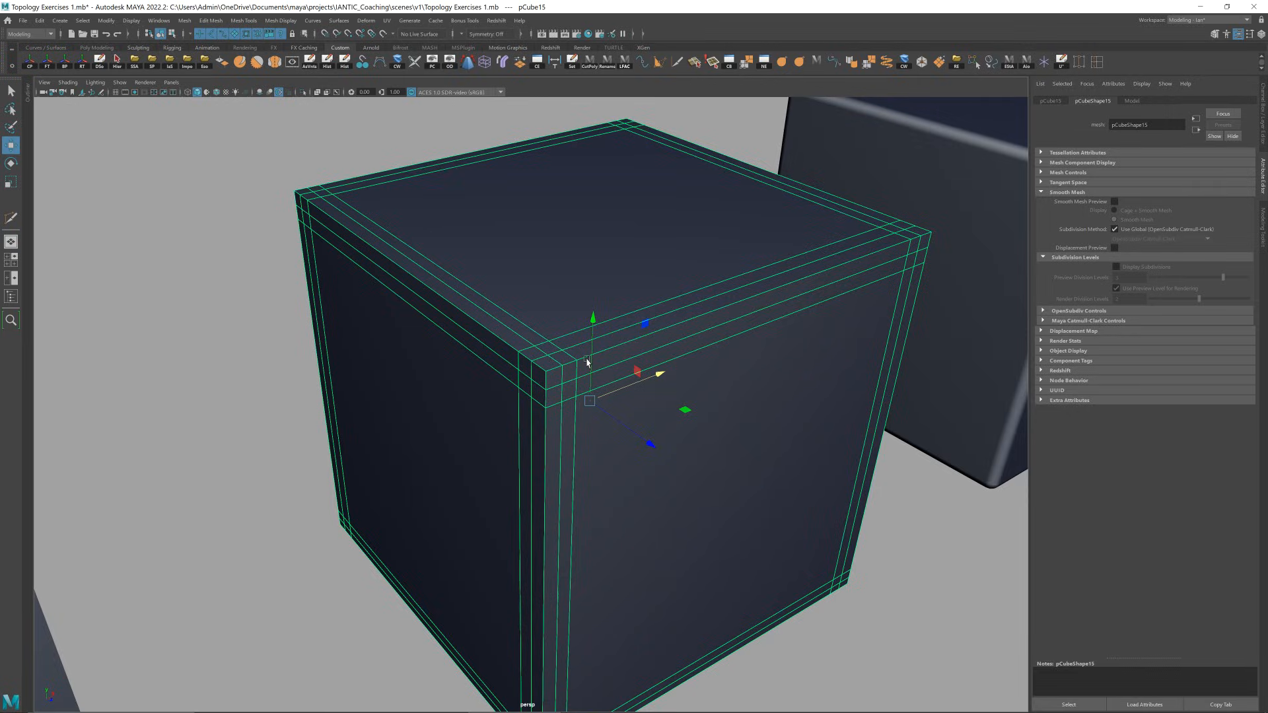
key("3")
key("1")
key("3")
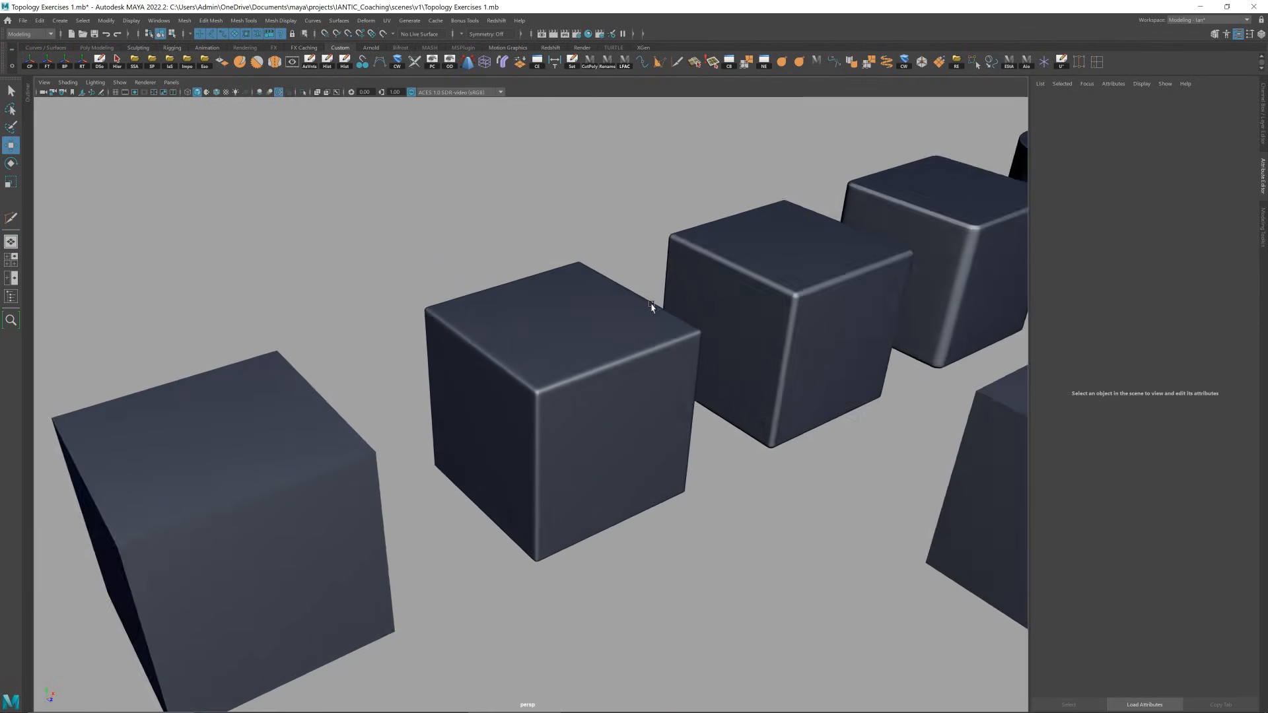
- Examine the bevelled cube's rounded corner geometry at close range, with and without its smooth preview
scroll(624, 332, "up", 2)
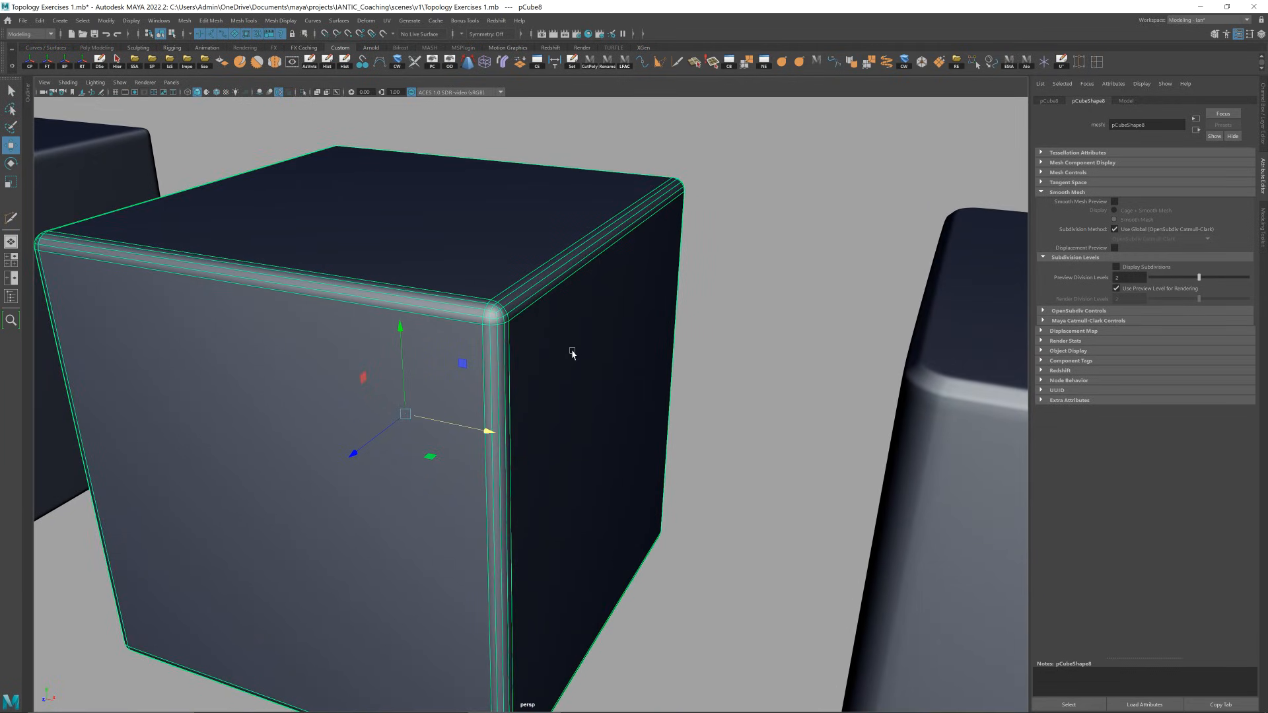
middle_click_drag(558, 350, 549, 383, "alt")
scroll(549, 383, "up", 3)
scroll(555, 360, "up", 1)
left_click_drag(476, 289, 538, 289, "alt")
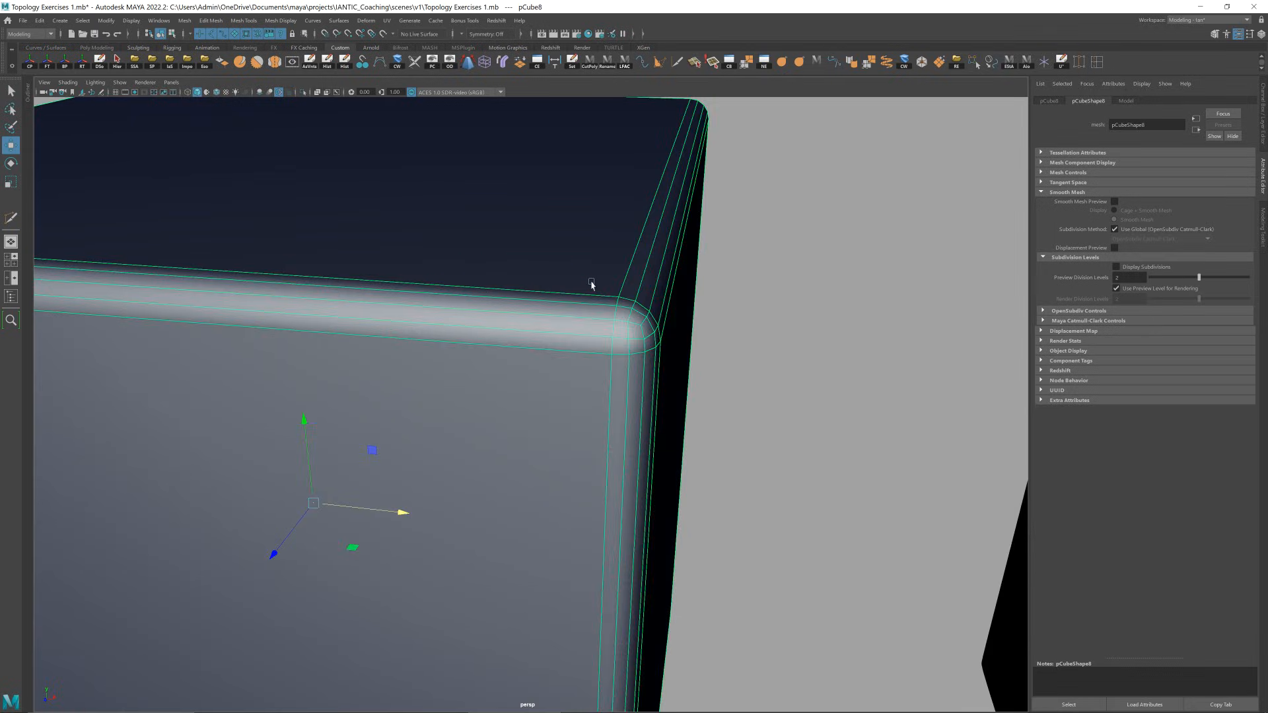
middle_click_drag(538, 288, 513, 330, "alt")
scroll(574, 343, "up", 3)
scroll(592, 320, "down", 4)
left_click_drag(569, 348, 593, 318, "alt")
key("ctrl+z")
key("ctrl+z")
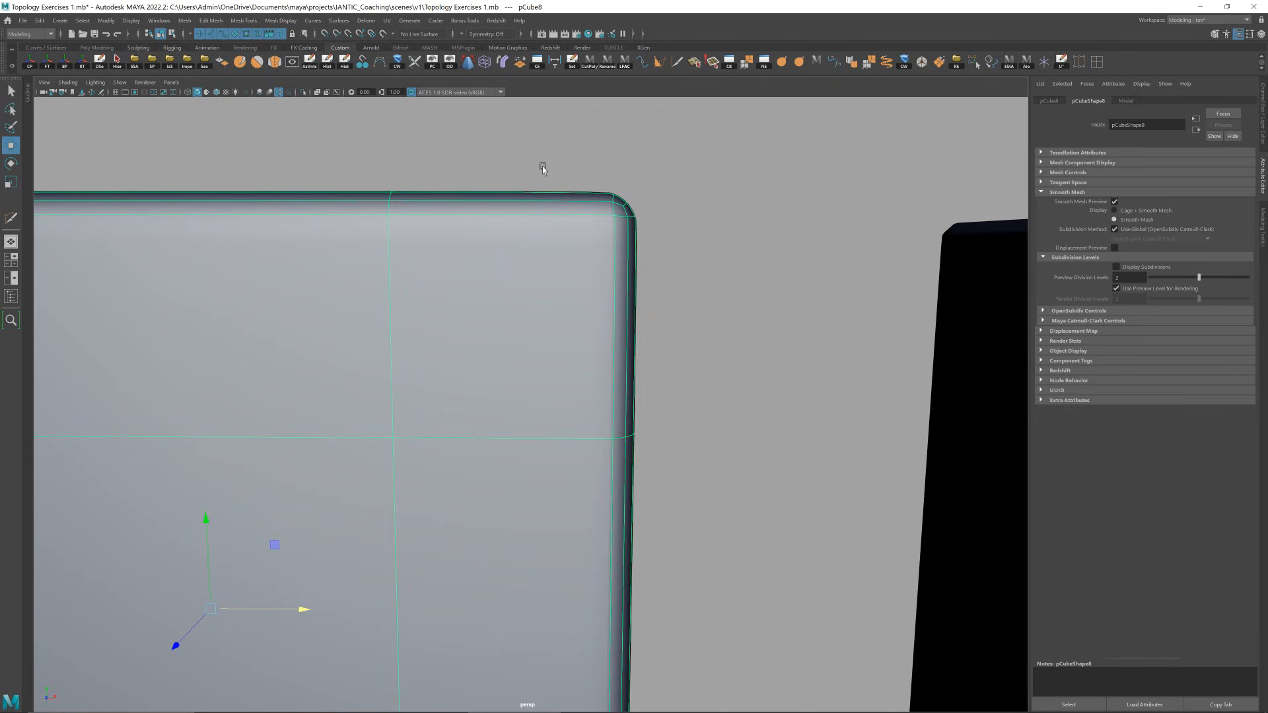
- Review the anti-aliasing options in the Viewport 2.0 renderer settings and close the settings window
left_click(150, 82)
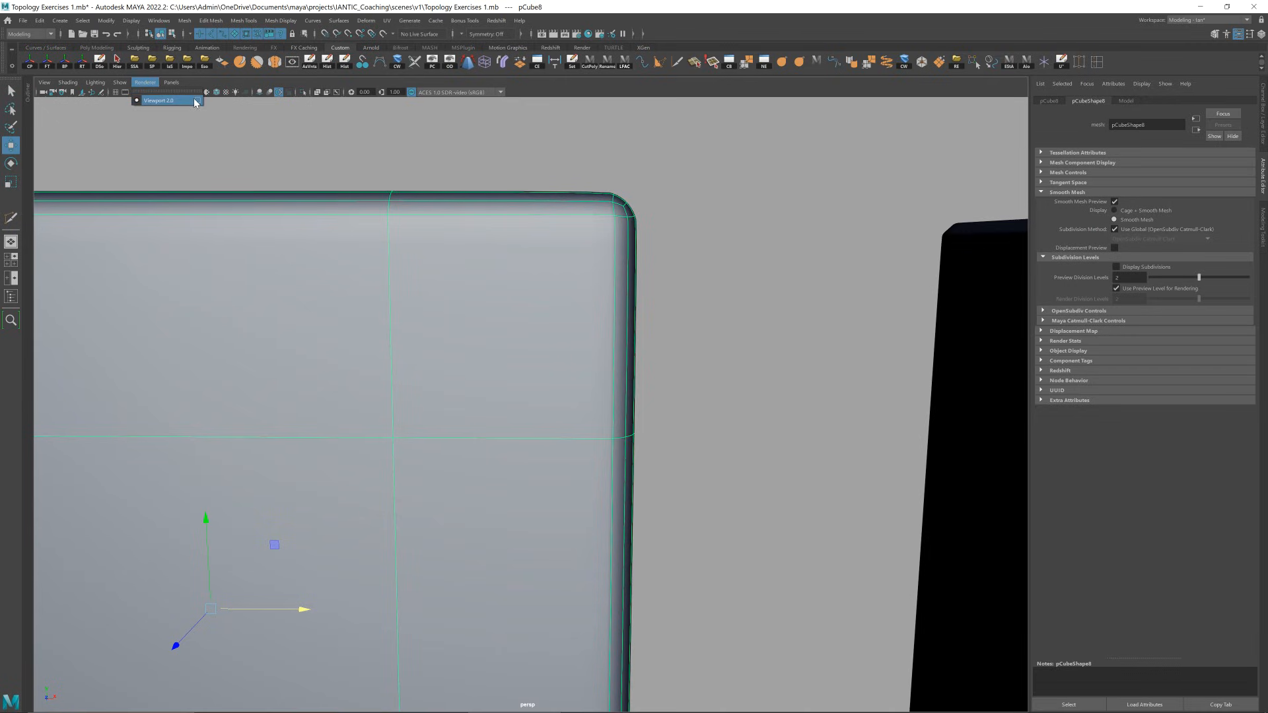
left_click(196, 102)
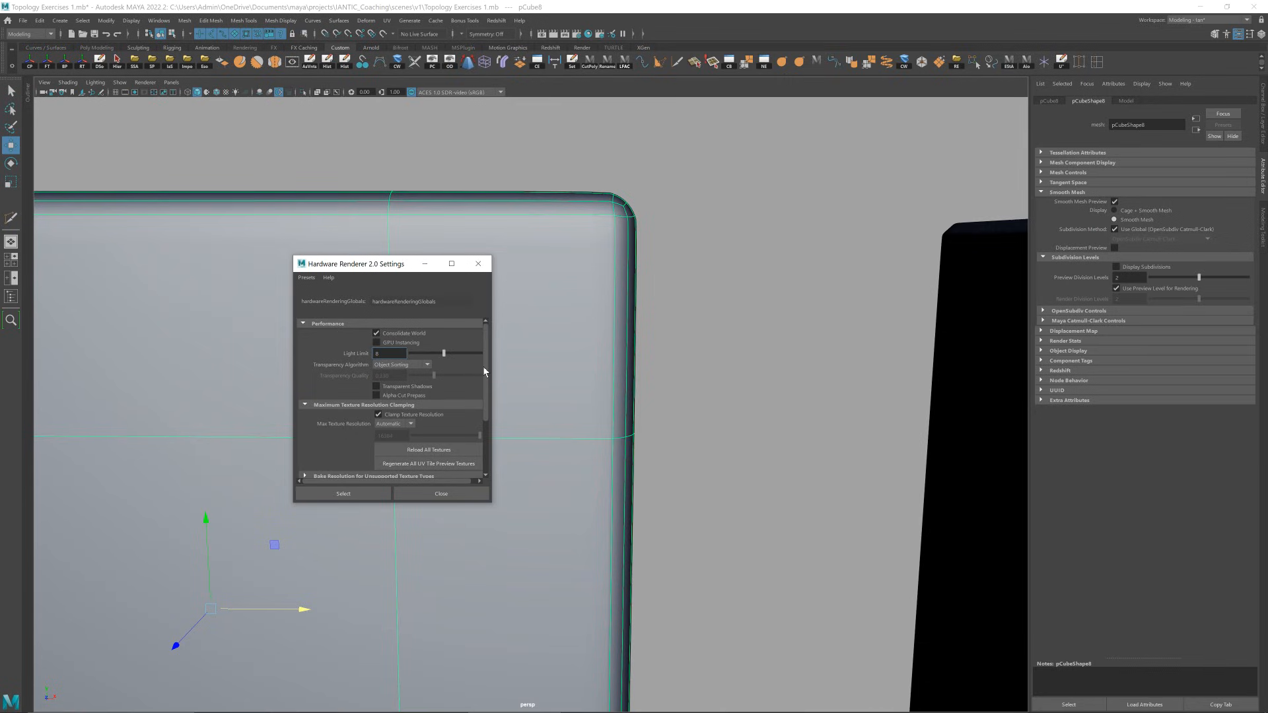
left_click_drag(485, 371, 484, 435)
left_click(351, 434)
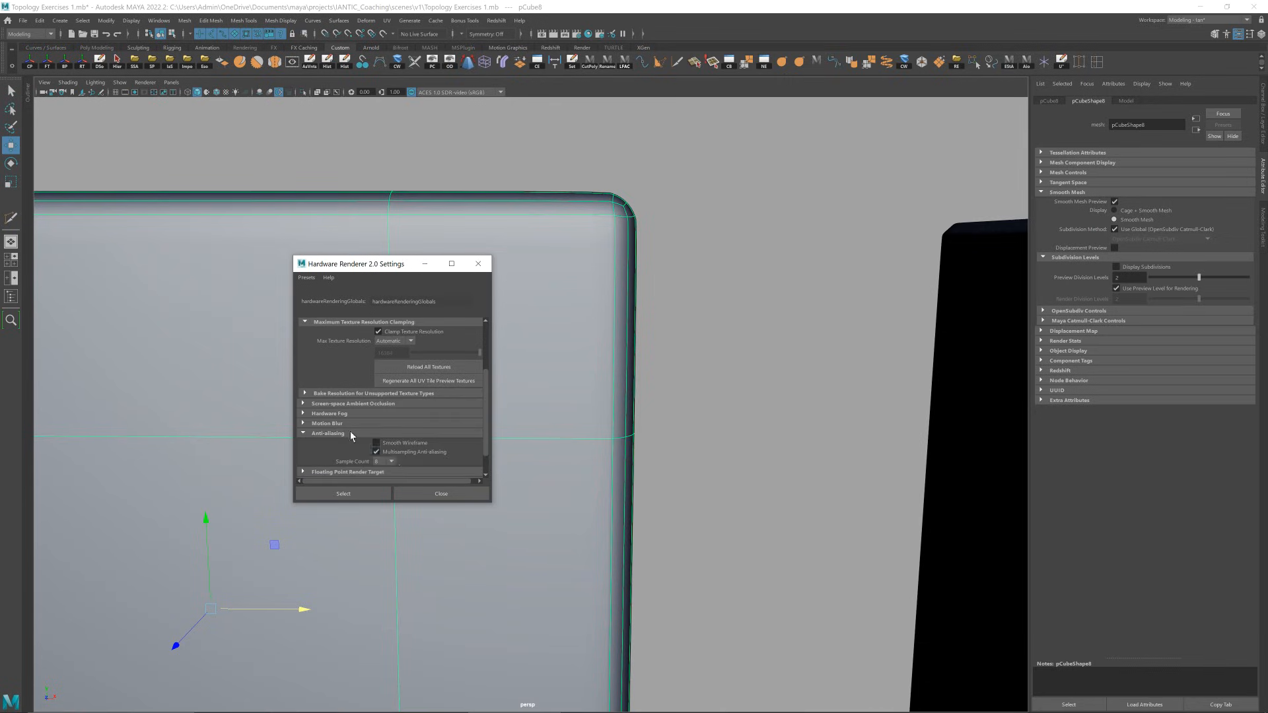
left_click(360, 492)
left_click(441, 493)
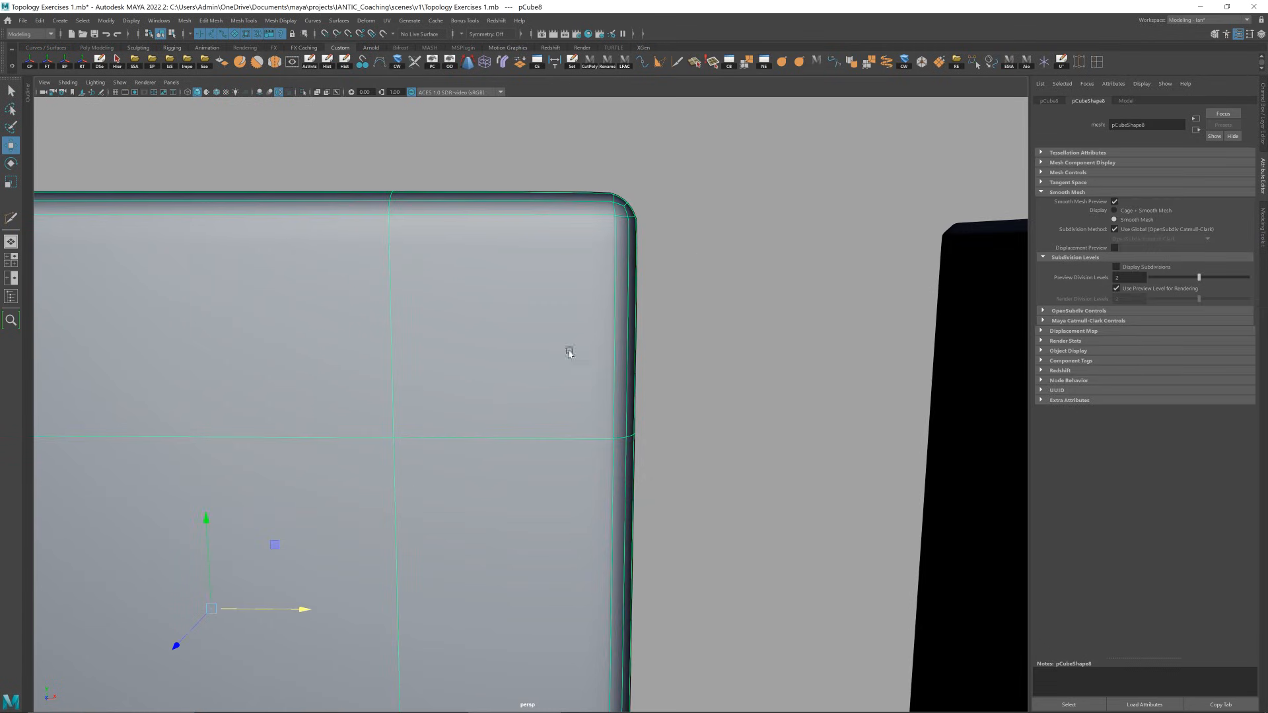
- Examine the outline of the selected cube's smoothed upper corner from the front
left_click_drag(692, 276, 696, 274, "alt")
middle_click_drag(696, 273, 710, 285, "alt")
left_click_drag(642, 240, 642, 236, "alt")
middle_click_drag(642, 237, 673, 234, "alt")
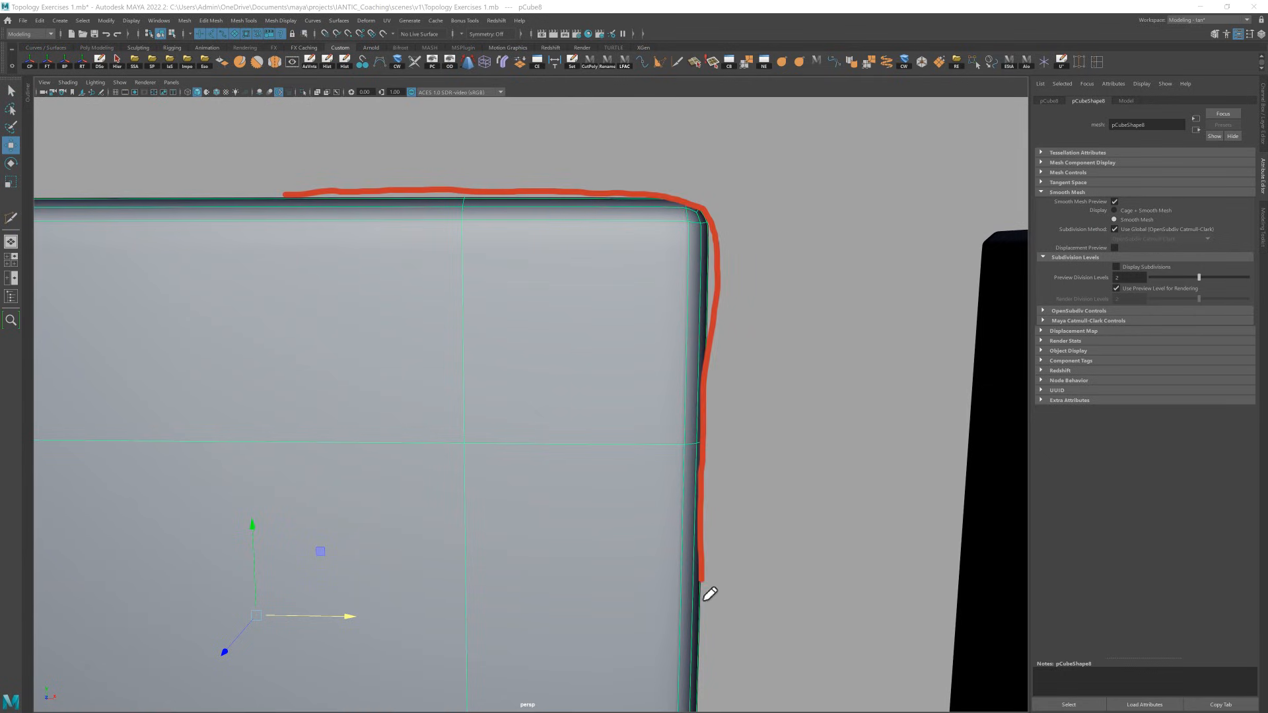
key("1")
scroll(710, 224, "down", 3)
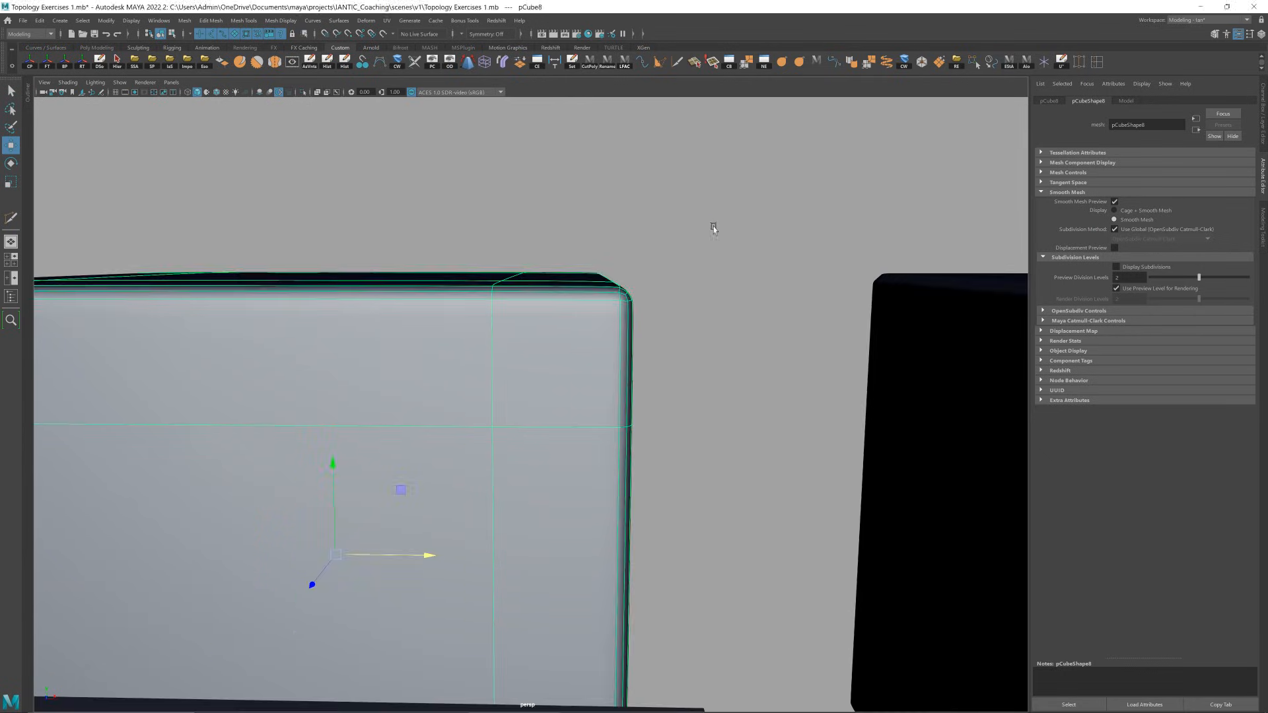
- Try inserting extra support loops with Multi-Cut beside the upper edges of the unsmoothed second cube
key("ctrl+shift+x")
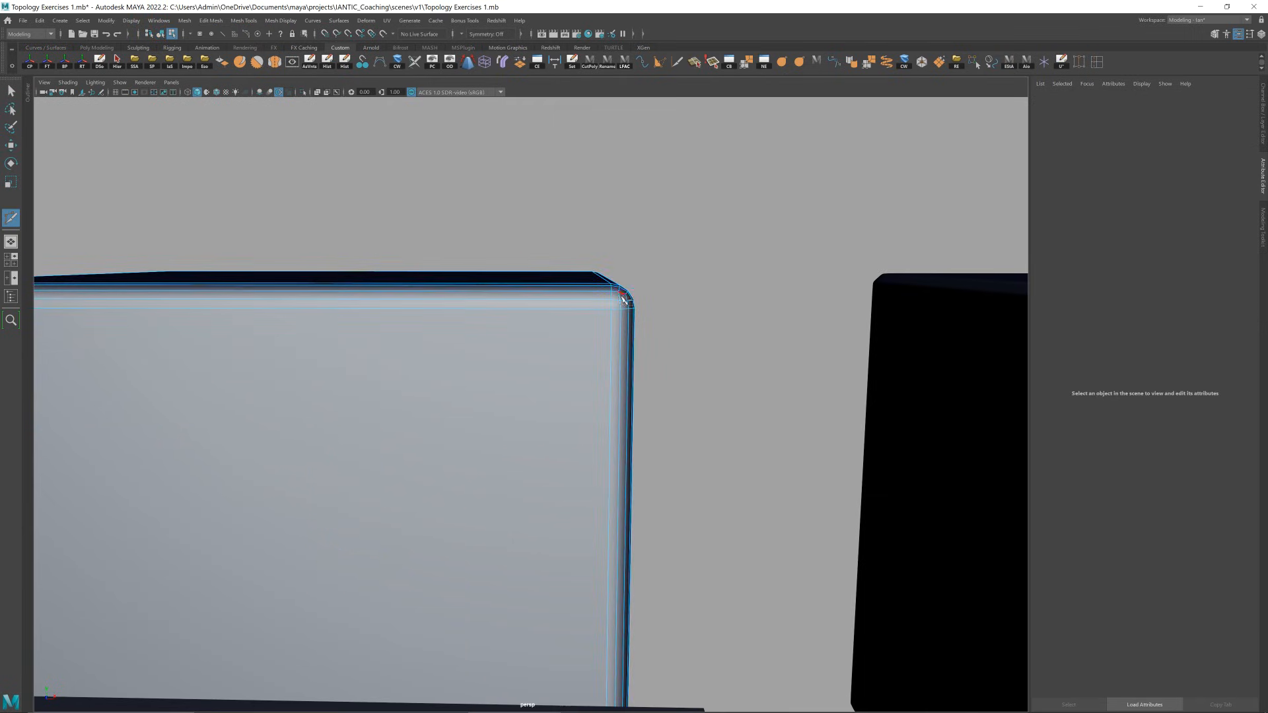
left_click_drag(625, 292, 596, 312, "alt")
scroll(581, 281, "up", 3)
left_click(508, 352, "ctrl")
scroll(506, 351, "down", 4)
left_click_drag(506, 351, 509, 314, "alt")
scroll(509, 315, "up", 3)
left_click(428, 266, "ctrl")
- Try inserting further Multi-Cut support loops beside the second cube's remaining side and lower edges
left_click_drag(717, 270, 687, 303, "alt")
left_click(768, 341, "ctrl")
left_click_drag(768, 340, 584, 218, "alt")
left_click_drag(680, 423, 976, 420, "alt")
left_click(600, 433, "ctrl")
left_click(780, 444, "ctrl")
left_click(651, 395, "ctrl")
left_click_drag(741, 376, 840, 315, "alt")
left_click_drag(796, 362, 510, 396, "alt")
- Leave Multi-Cut and undo the support loops just inserted on the second cube
key("w")
key("ctrl+z")
key("ctrl+z")
key("ctrl+z")
key("ctrl+z")
key("ctrl+z")
key("ctrl+z")
key("ctrl+z")
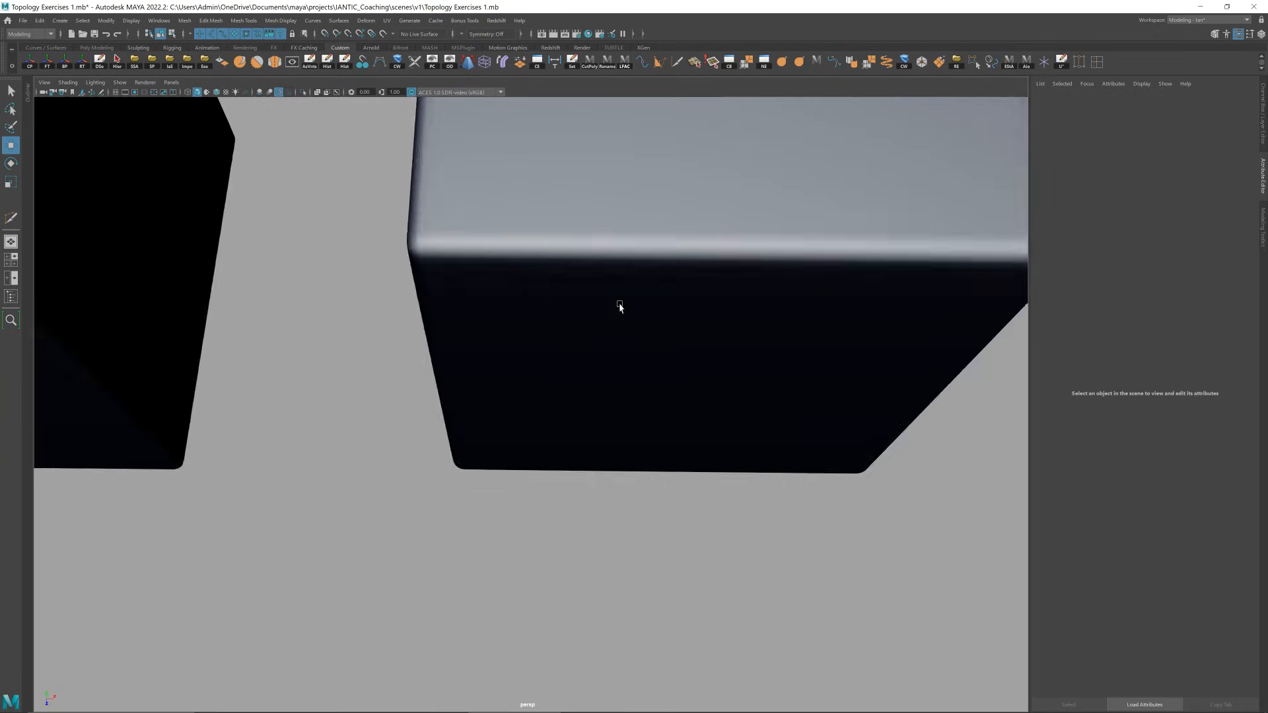
- Insert support loops beside the second cube's rounded edges with Multi-Cut, then restore its smooth preview and deselect it
left_click_drag(619, 307, 553, 387, "alt")
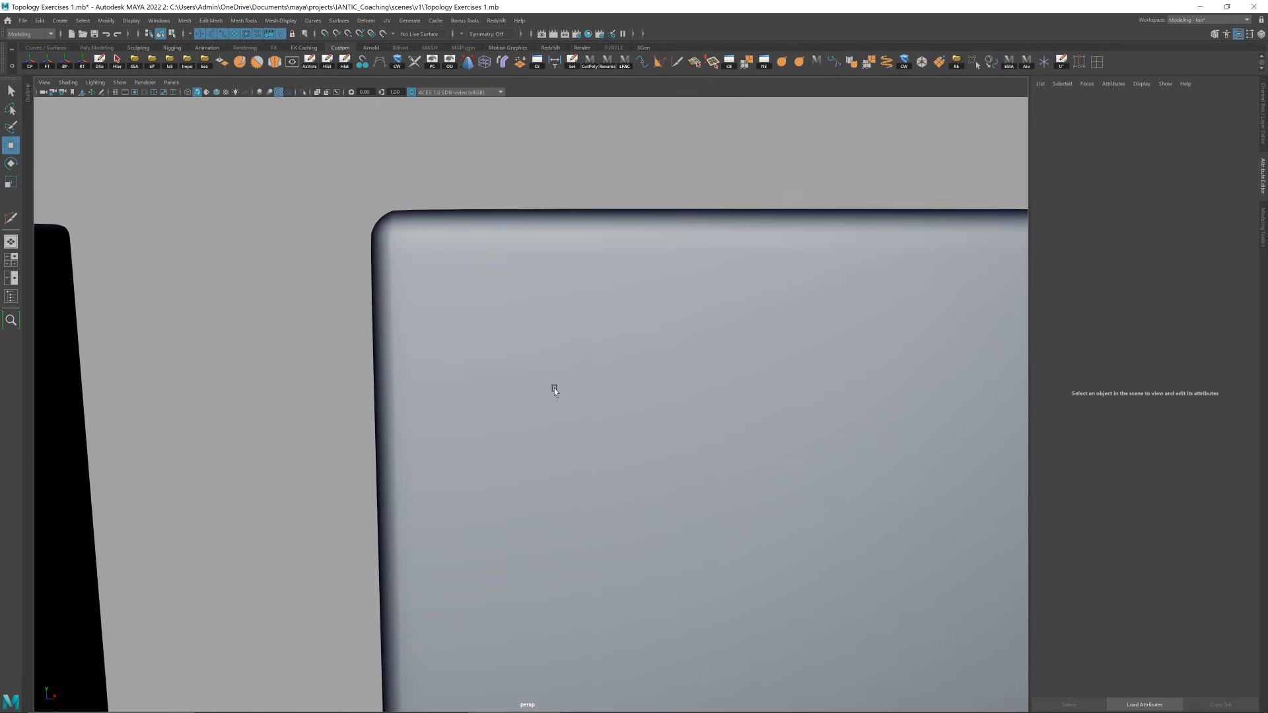
left_click(553, 386)
key("1")
key("ctrl+shift+x")
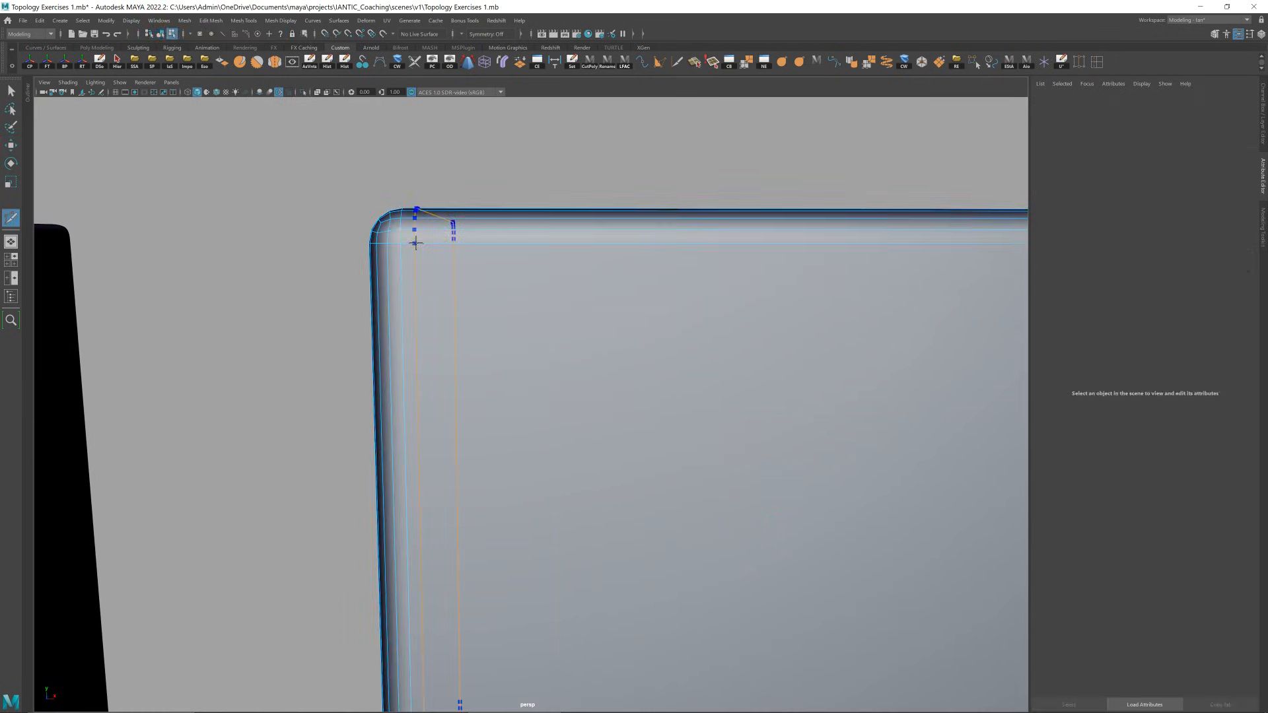
key("3")
left_click(524, 132)
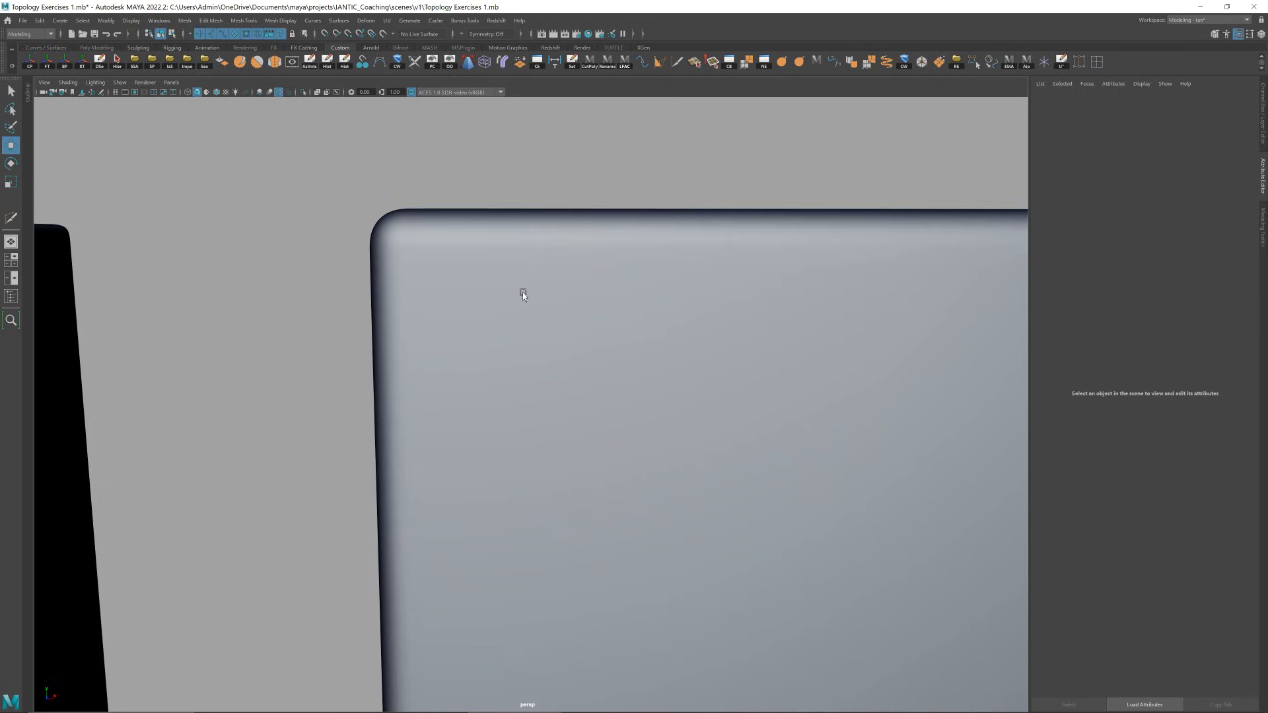
- Inspect the second cube's smoothed upper corner with and without the wireframe of its selection
left_click_drag(560, 284, 730, 320, "alt")
left_click(641, 309)
key("3")
left_click(651, 307)
left_click_drag(584, 324, 576, 321, "alt")
left_click(615, 312)
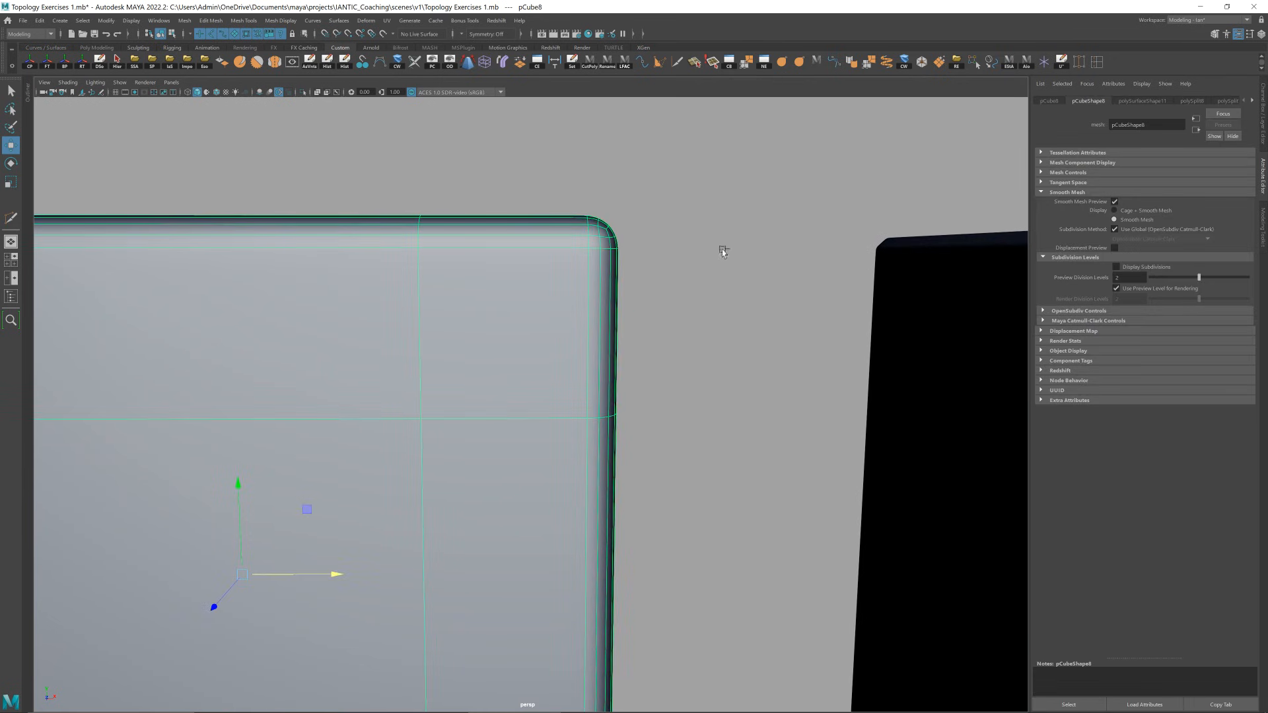
- Compare the second cube's smoothed edges with the neighbouring cubes, selecting and deselecting it
left_click(707, 265)
scroll(582, 347, "down", 5)
left_click(585, 360)
left_click_drag(585, 360, 817, 312, "alt")
key("ctrl+z")
key("ctrl+y")
left_click(819, 397)
scroll(532, 374, "down", 2)
left_click_drag(532, 374, 641, 370, "alt")
left_click(628, 368)
- Toggle the second cube's smooth preview off and on, examine its edges at close range and deselect it
left_click(438, 378)
key("1")
scroll(459, 371, "up", 3)
left_click_drag(459, 370, 430, 368, "alt")
scroll(439, 372, "down", 2)
key("3")
left_click(687, 344)
left_click_drag(688, 343, 719, 340, "alt")
middle_click_drag(748, 337, 399, 379, "alt")
left_click_drag(399, 379, 371, 375, "alt")
right_click_drag(371, 375, 410, 370, "alt")
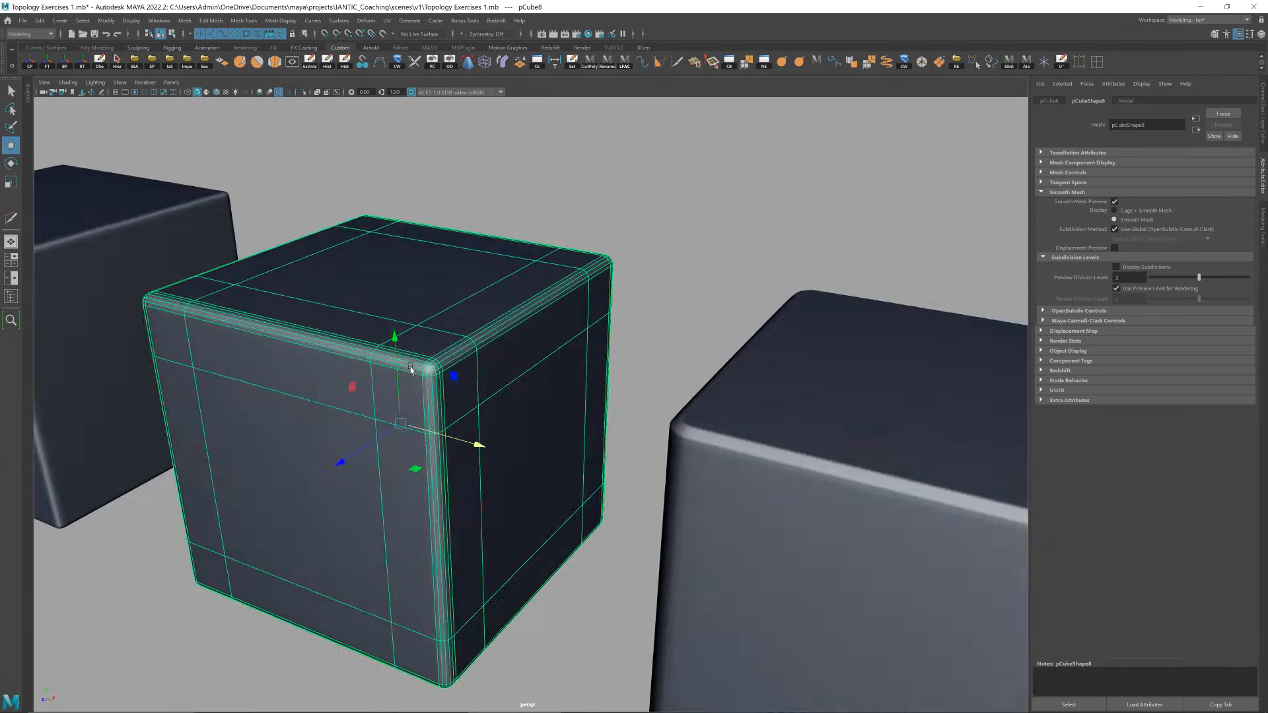
left_click_drag(410, 368, 442, 372, "alt")
left_click(629, 270)
- Select and frame the bevelled cube, turn on its smooth preview and view it deselected
right_click_drag(478, 390, 436, 389, "alt")
middle_click_drag(723, 367, 555, 343, "alt")
left_click(597, 358)
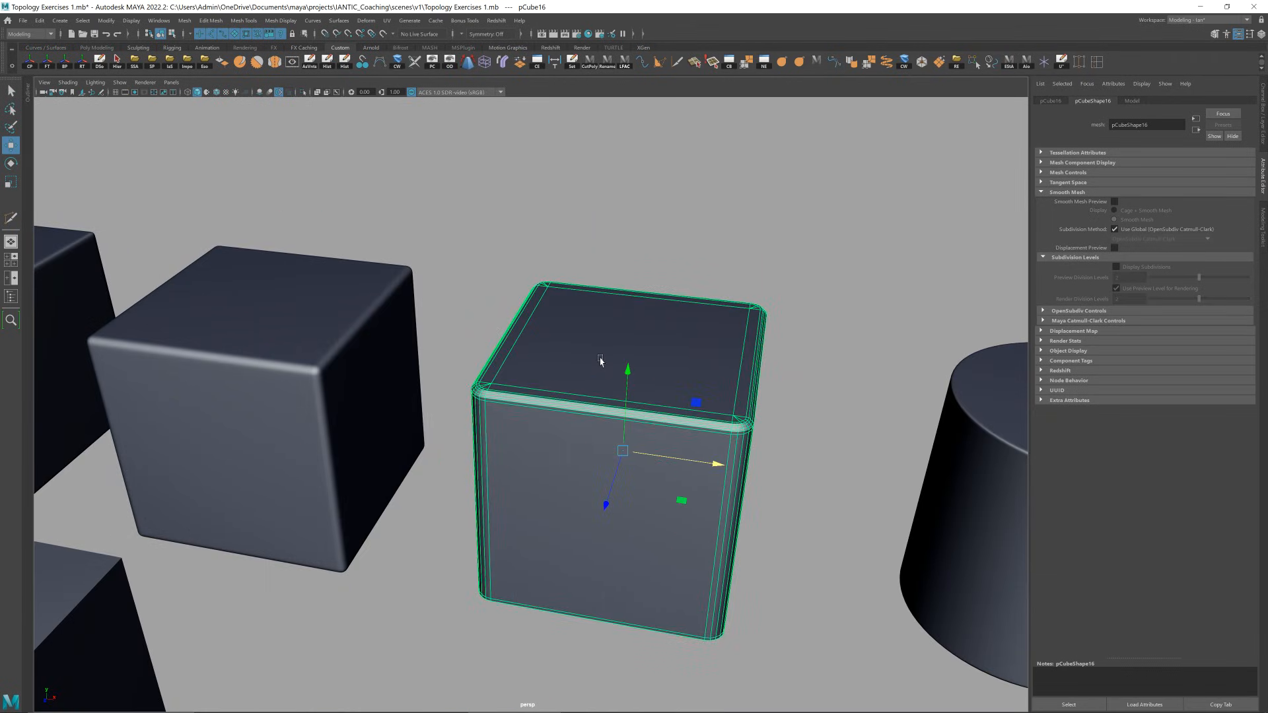
key("3")
key("f")
left_click_drag(591, 358, 622, 350, "alt")
key("3")
left_click(785, 200)
- Select the bevelled cube and examine its rounded corner up close with the smooth preview off
left_click_drag(730, 344, 631, 353, "alt")
right_click_drag(631, 353, 668, 358, "alt")
middle_click_drag(668, 358, 489, 363, "alt")
right_click_drag(489, 363, 529, 366, "alt")
left_click(521, 357)
key("1")
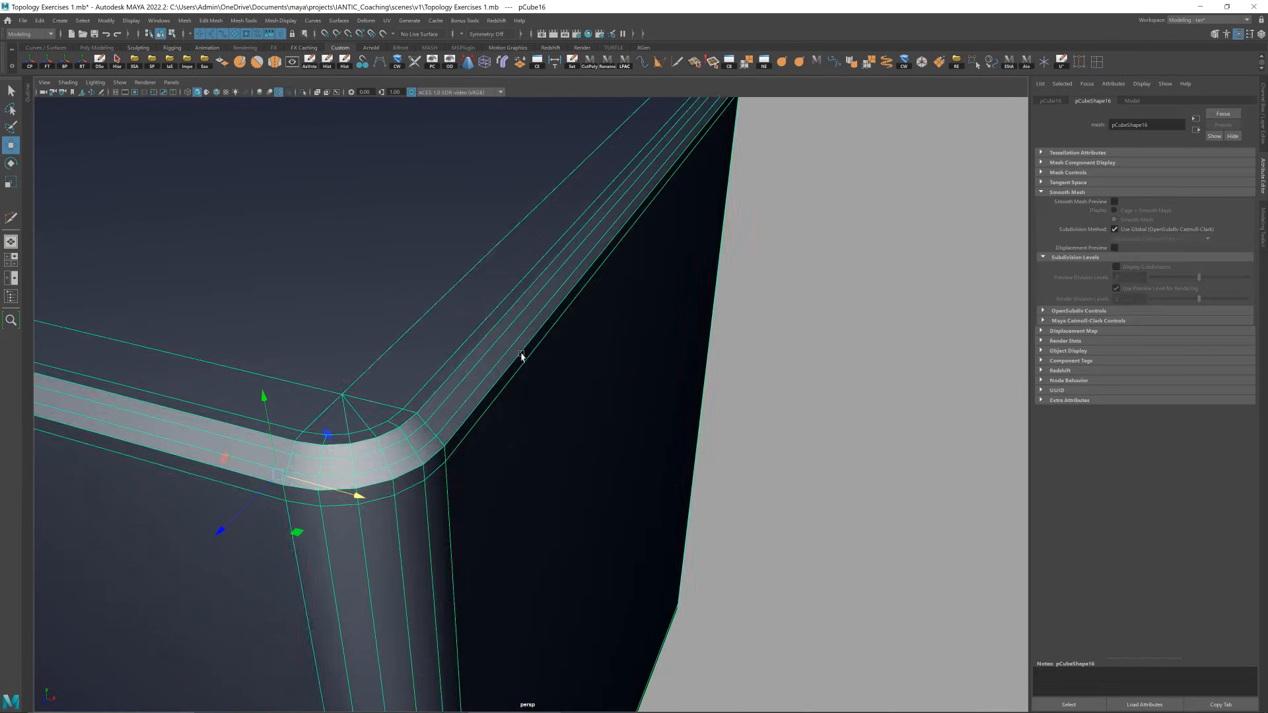
- Insert Multi-Cut support loops along the bevelled cube's edge strip, turn on its smooth preview and deselect it
left_click_drag(521, 356, 527, 356, "alt")
key("F10")
double_click(603, 390)
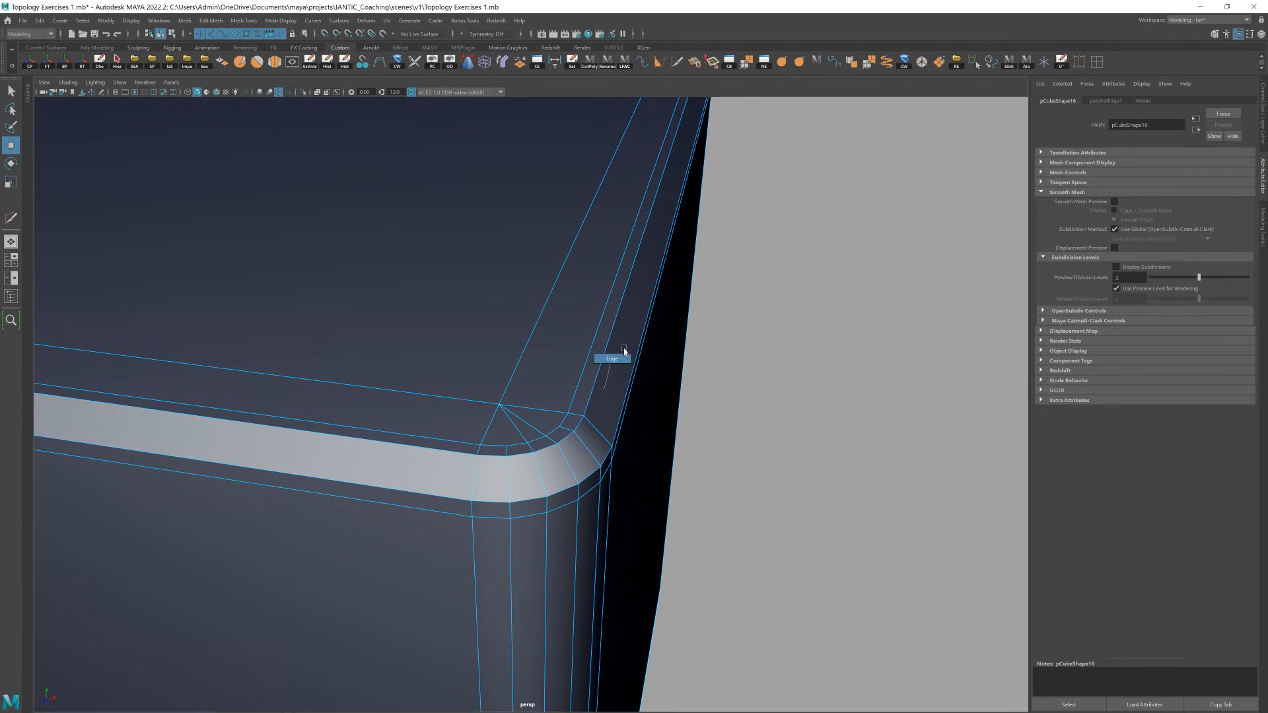
right_click_drag(624, 350, 619, 416, "alt")
left_click(684, 479, "ctrl")
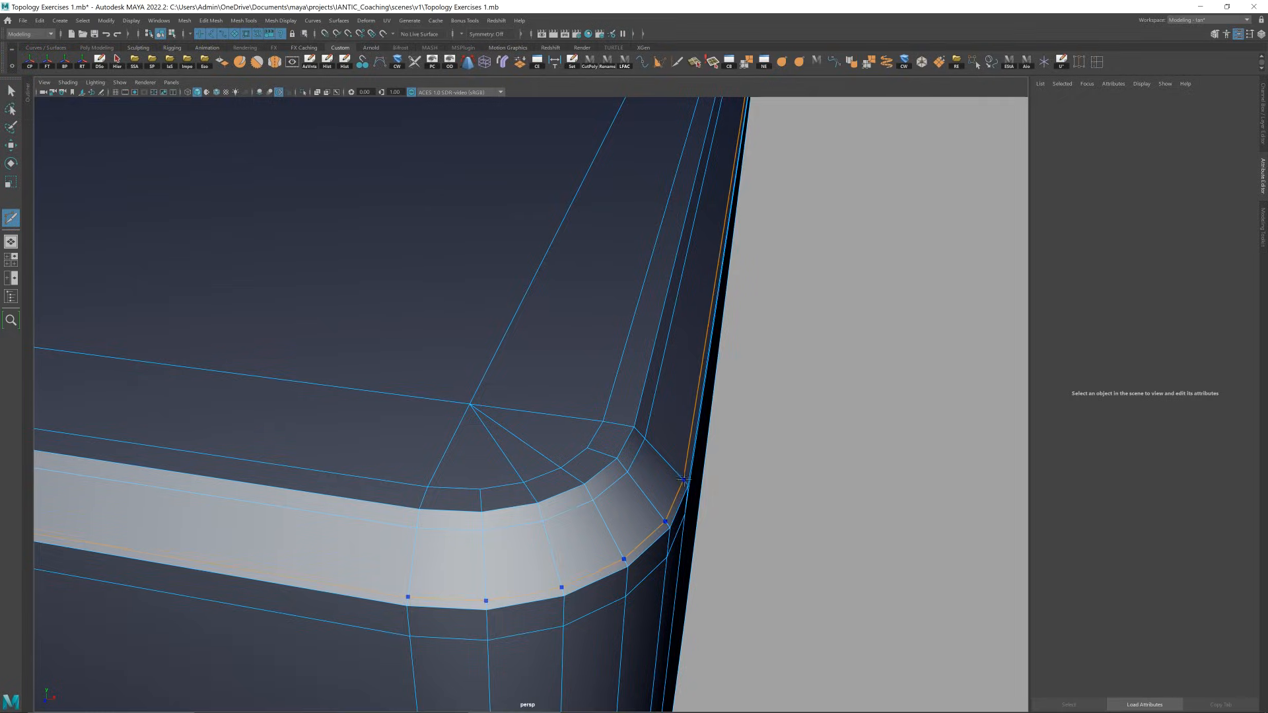
key("w")
key("F8")
key("3")
key("alt+d")
- Examine the bevelled cube's smoothed corner outline from the front, with and without its selection wireframe
left_click_drag(657, 434, 558, 441, "alt")
scroll(643, 386, "down", 5)
scroll(643, 391, "up", 5)
scroll(577, 412, "down", 4)
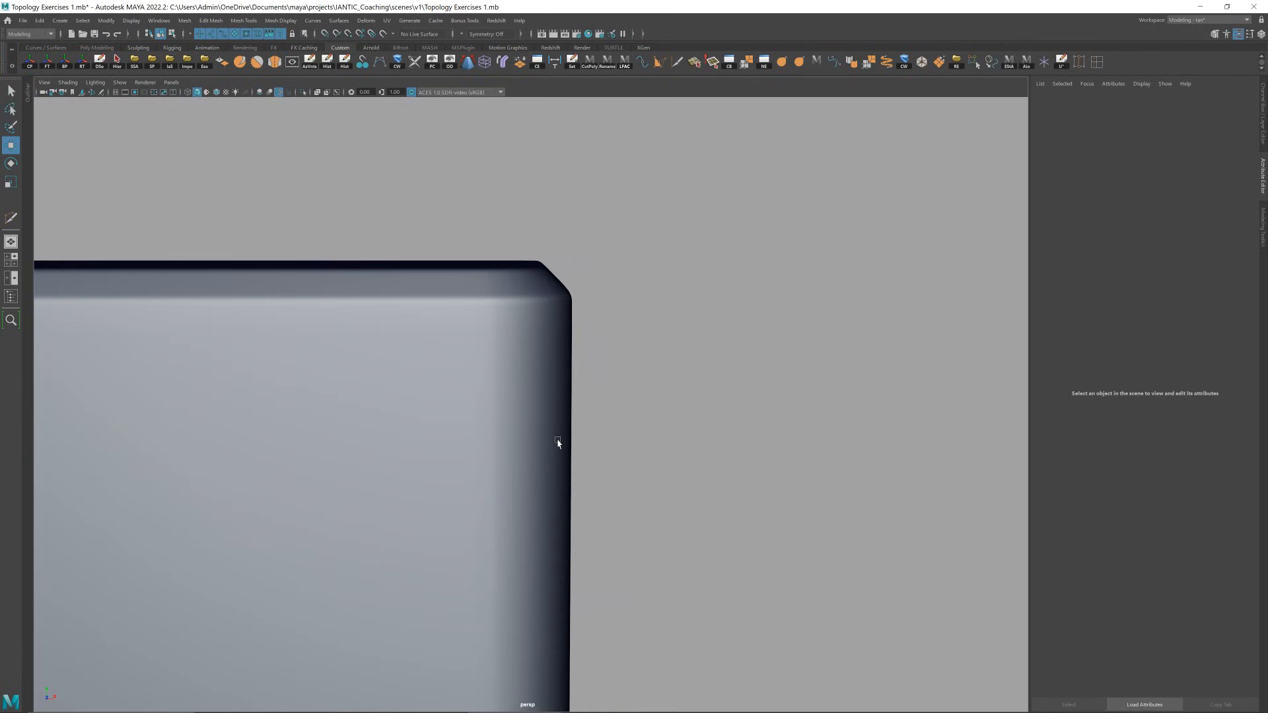
left_click(546, 274)
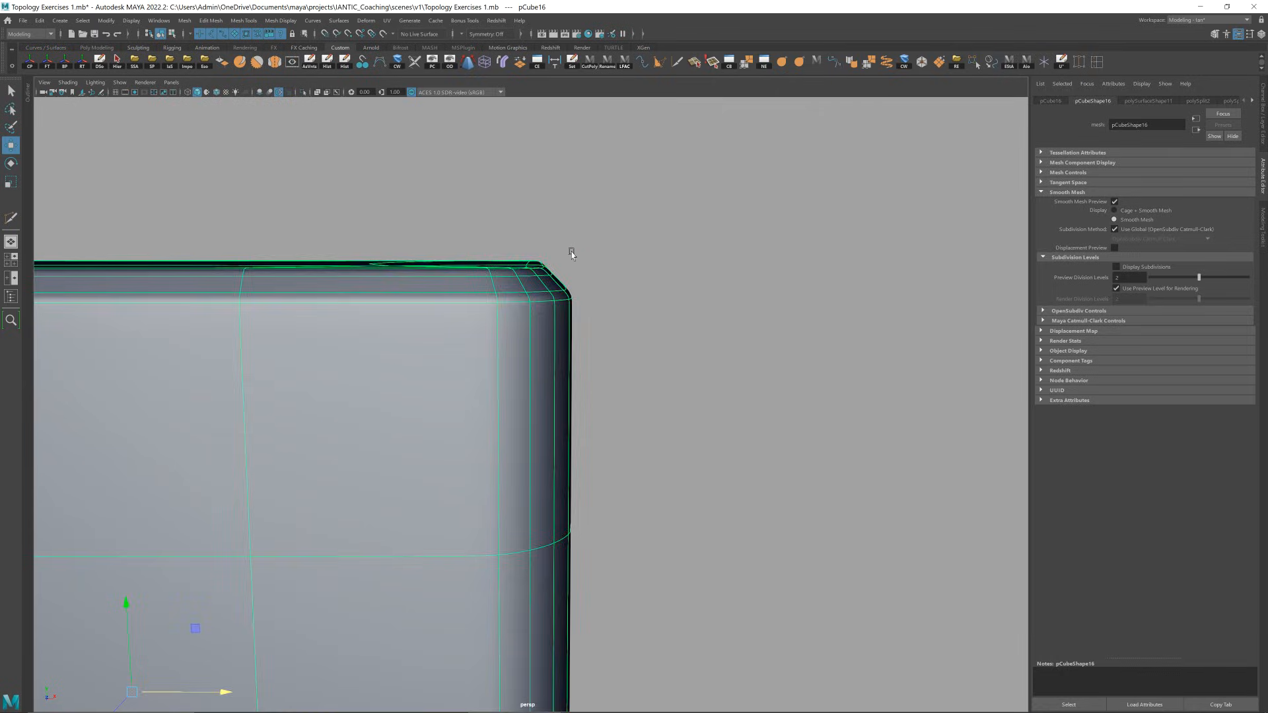
left_click(573, 258)
- Compare the smoothed corners of the second cube and the bevelled cube from several distances and angles
scroll(573, 257, "down", 4)
middle_click_drag(348, 436, 616, 395, "alt")
scroll(615, 395, "up", 4)
left_click_drag(344, 396, 476, 380, "alt")
left_click(507, 404)
scroll(477, 381, "down", 4)
scroll(490, 417, "down", 3)
left_click(573, 399)
middle_click_drag(681, 406, 546, 394, "alt")
left_click(598, 415)
key("f")
left_click_drag(603, 414, 602, 477, "alt")
scroll(607, 439, "down", 4)
- Duplicate the plain cube in front of the row and place the copy beside it
left_click(288, 628)
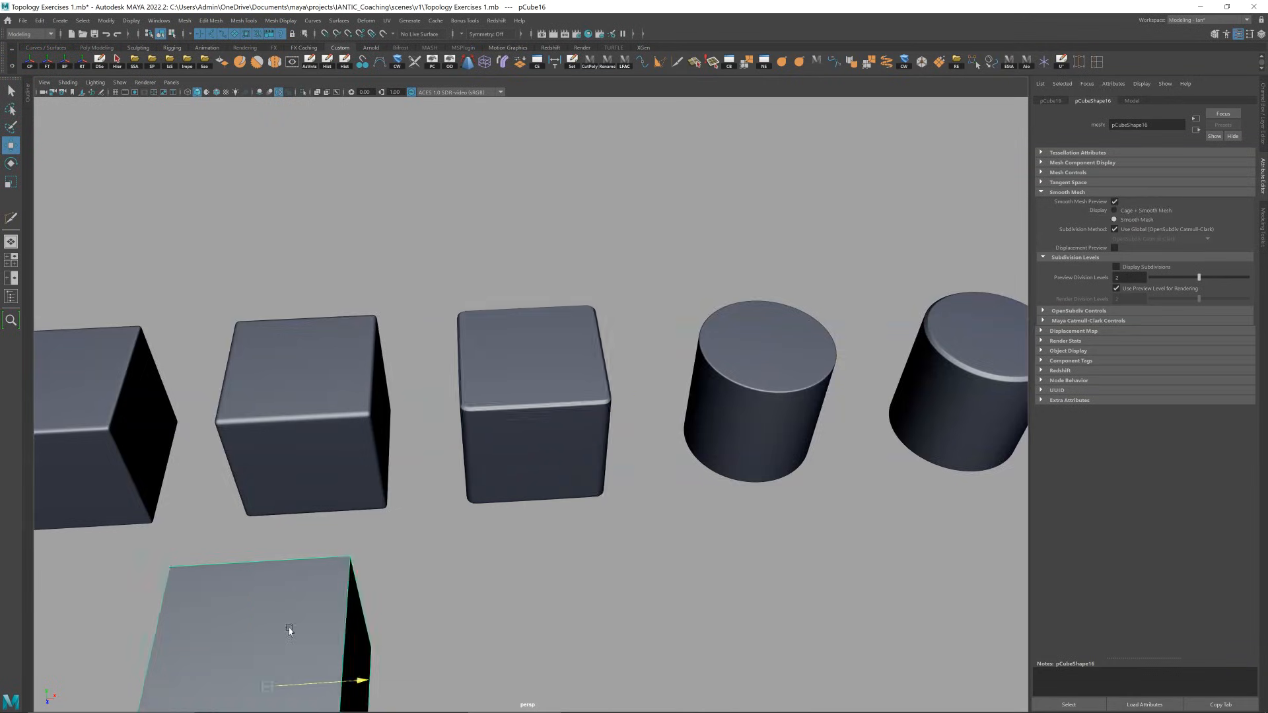
scroll(396, 608, "down", 3)
middle_click_drag(468, 582, 465, 471, "alt")
left_click_drag(425, 484, 634, 474, "shift")
key("f")
- Select edges and faces along the bevelled cube's rounded vertical corner to examine how its bevel is built
mouse_move(529, 423)
left_mouse_down("alt")
mouse_move(587, 406)
mouse_move(525, 426)
left_mouse_up("alt")
scroll(587, 406, "down", 3)
middle_click_drag(603, 337, 515, 492, "alt")
scroll(529, 396, "up", 3)
left_click(530, 345)
scroll(530, 345, "up", 3)
right_click_drag(589, 350, 592, 324)
left_click(586, 328)
key("f")
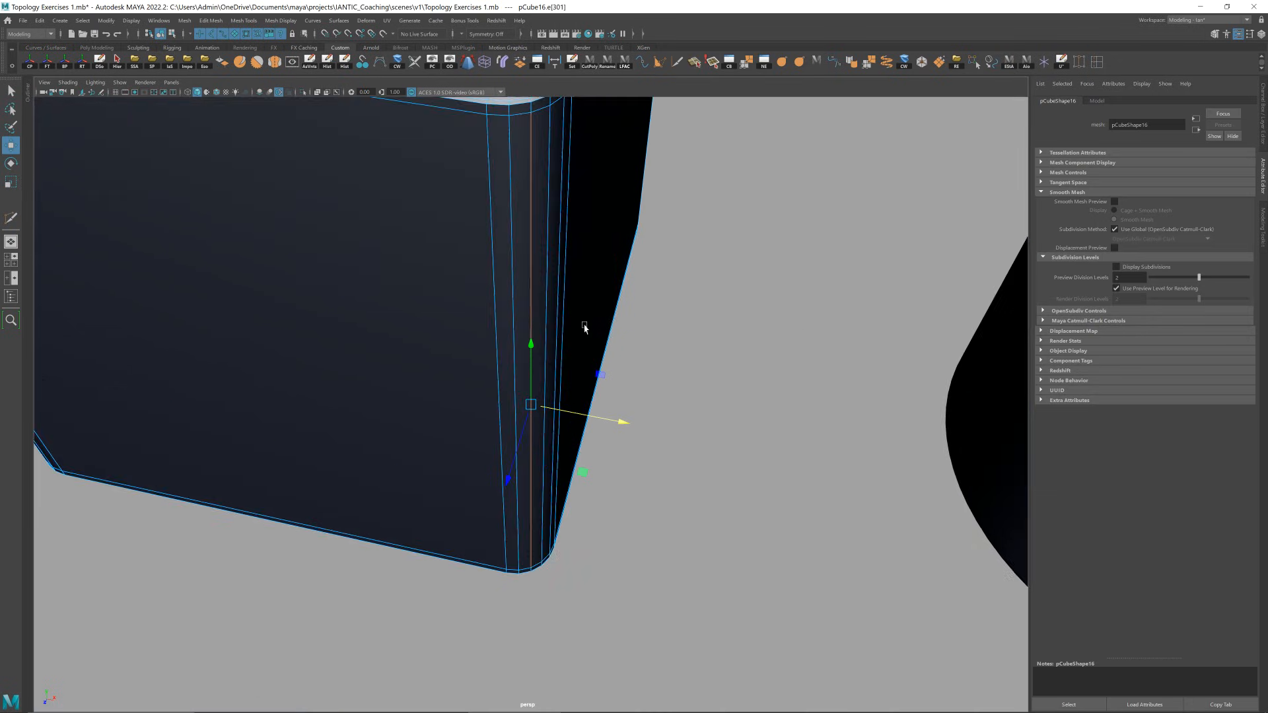
scroll(509, 319, "down", 5)
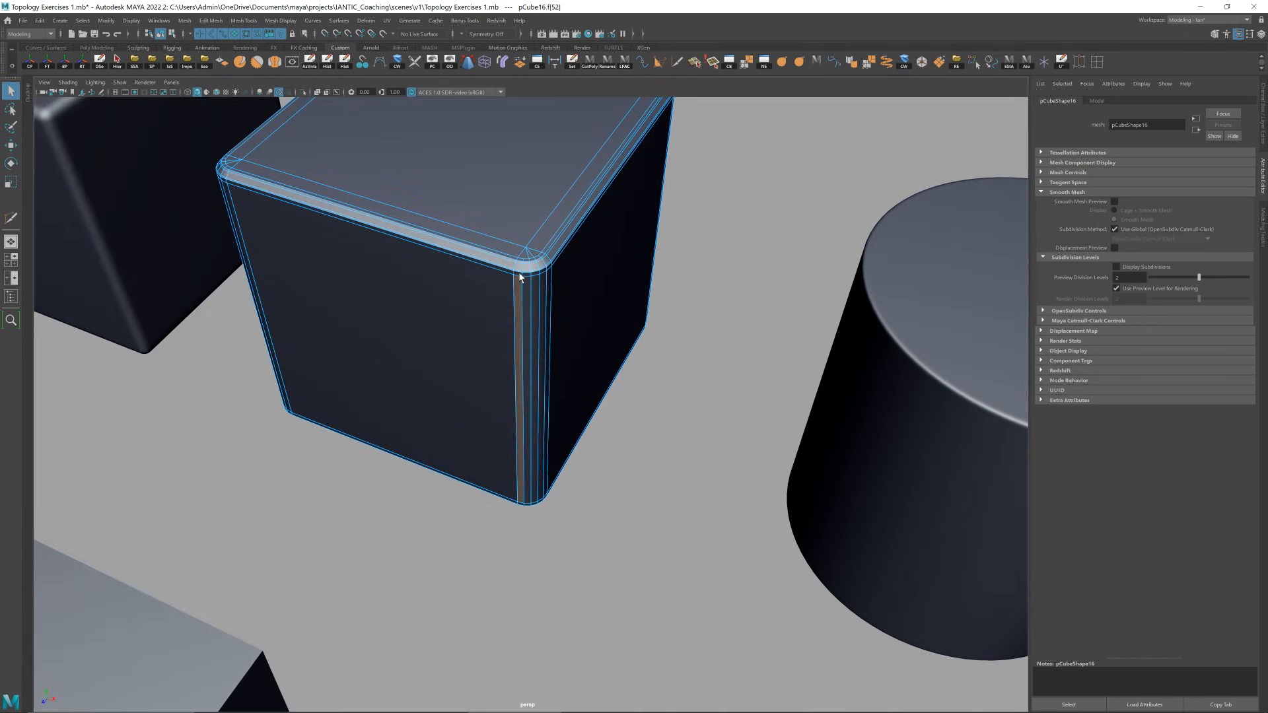
double_click(550, 281, "shift")
left_click_drag(549, 281, 612, 327, "alt")
right_click_drag(613, 326, 485, 415, "alt")
- Bevel the duplicated cube's vertical edges with a fraction of 0.18 and 4 segments
double_click(611, 418)
right_click_drag(612, 418, 558, 463, "alt")
key("ctrl+F10")
left_click(608, 514)
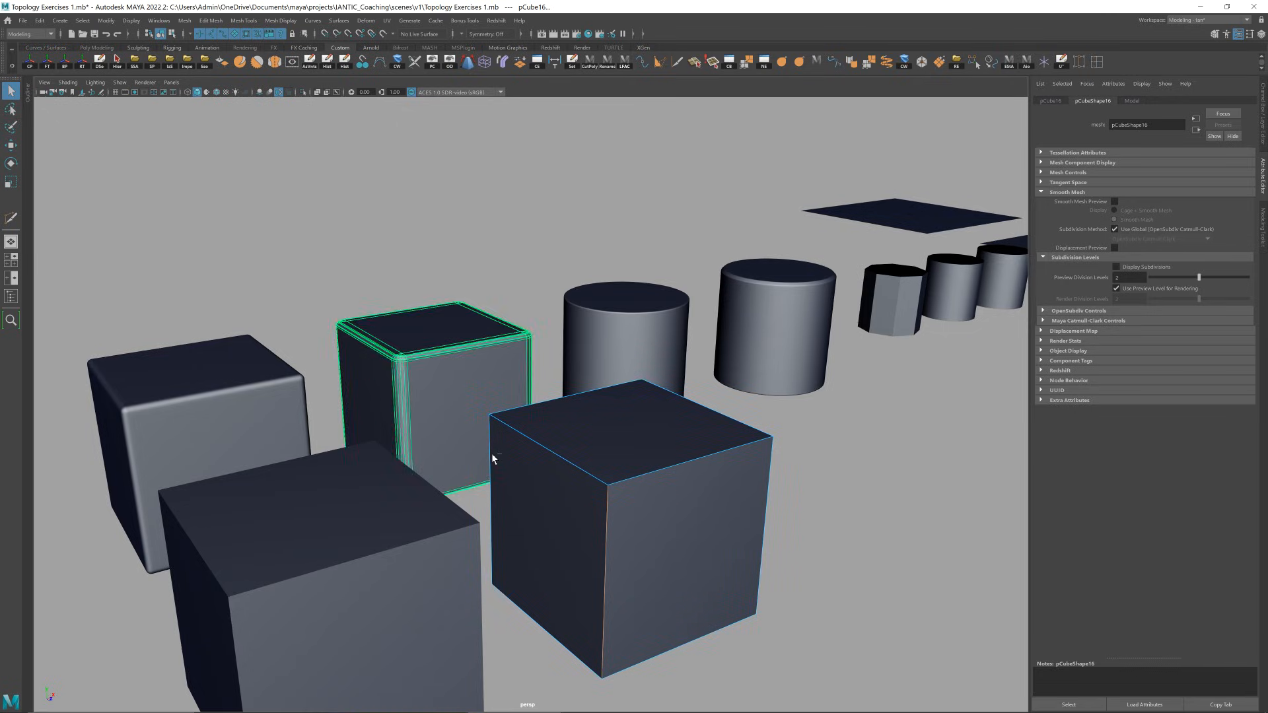
left_click_drag(490, 453, 553, 466, "alt")
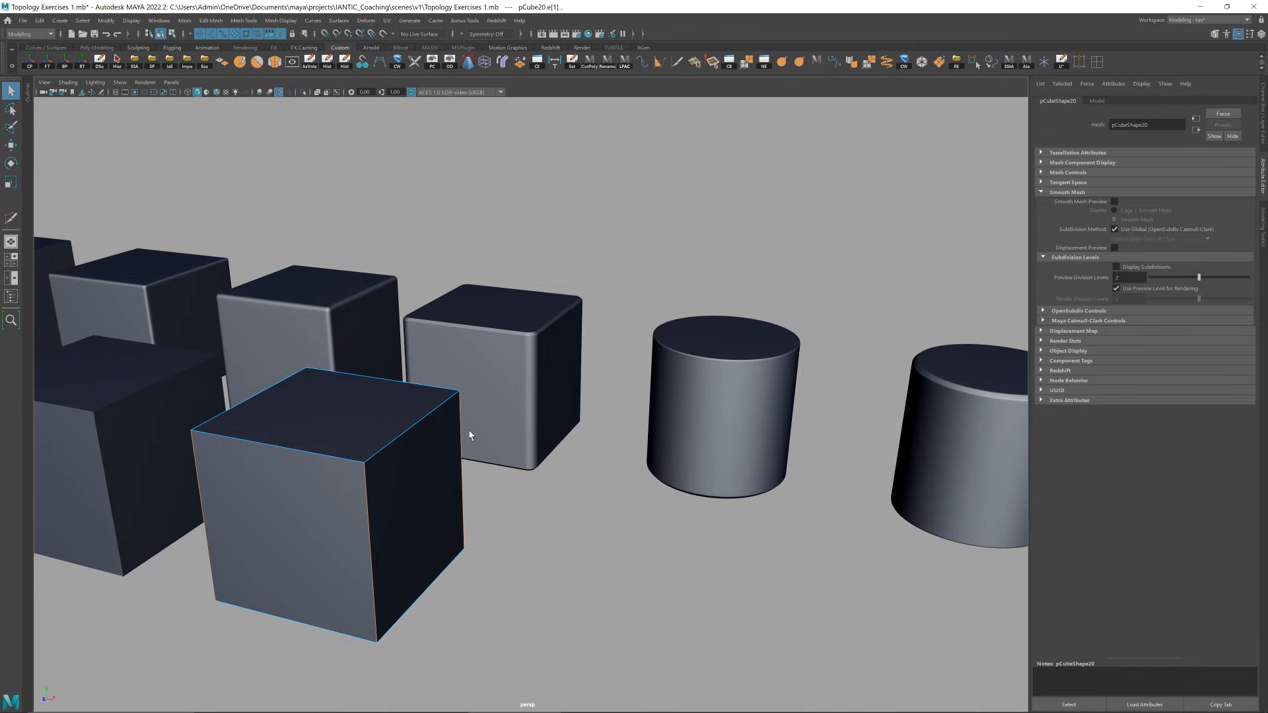
key("ctrl+b")
left_click_drag(726, 415, 708, 408)
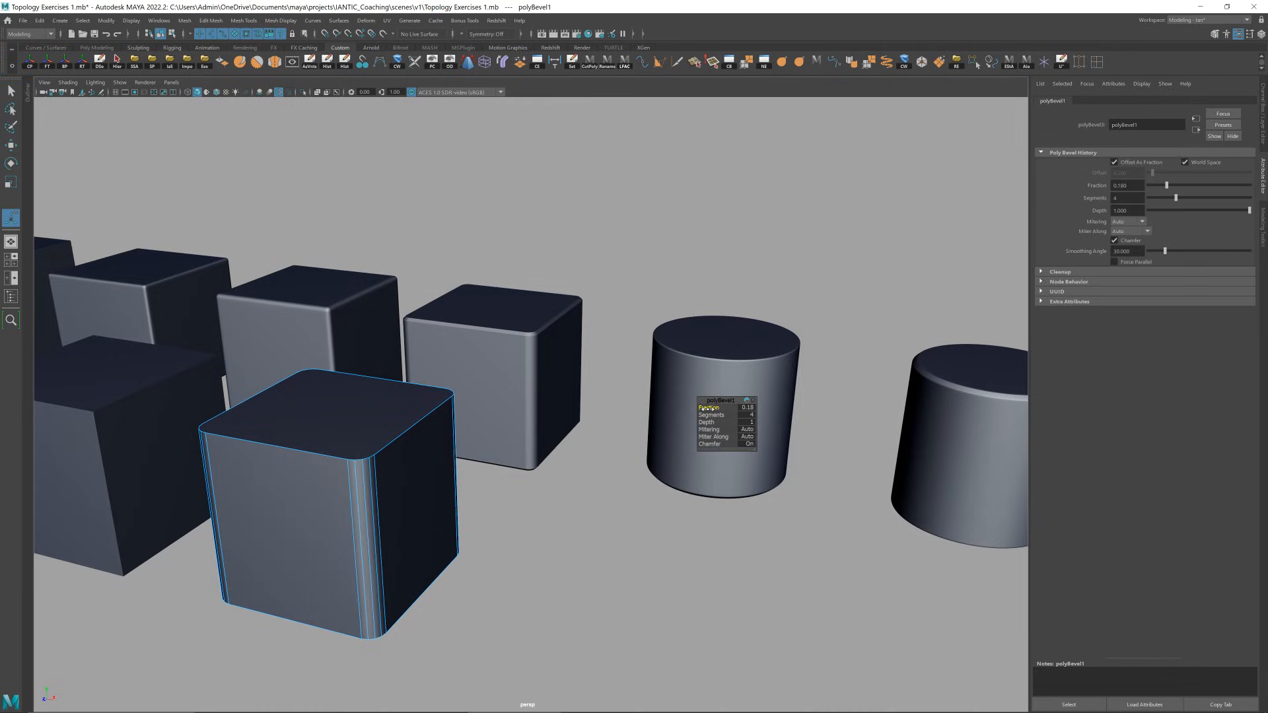
- Bevel the border edges of the duplicated cube's top and bottom faces with 1 segment and a fraction of 0.241
left_click_drag(484, 442, 540, 359, "alt")
key("q")
left_click(512, 403)
left_click(521, 293, "shift")
right_click_drag(539, 360, 573, 339, "ctrl")
left_click_drag(574, 343, 575, 424, "alt")
scroll(576, 377, "up", 5)
key("ctrl+b")
scroll(623, 395, "down", 2)
left_click_drag(714, 416, 587, 423)
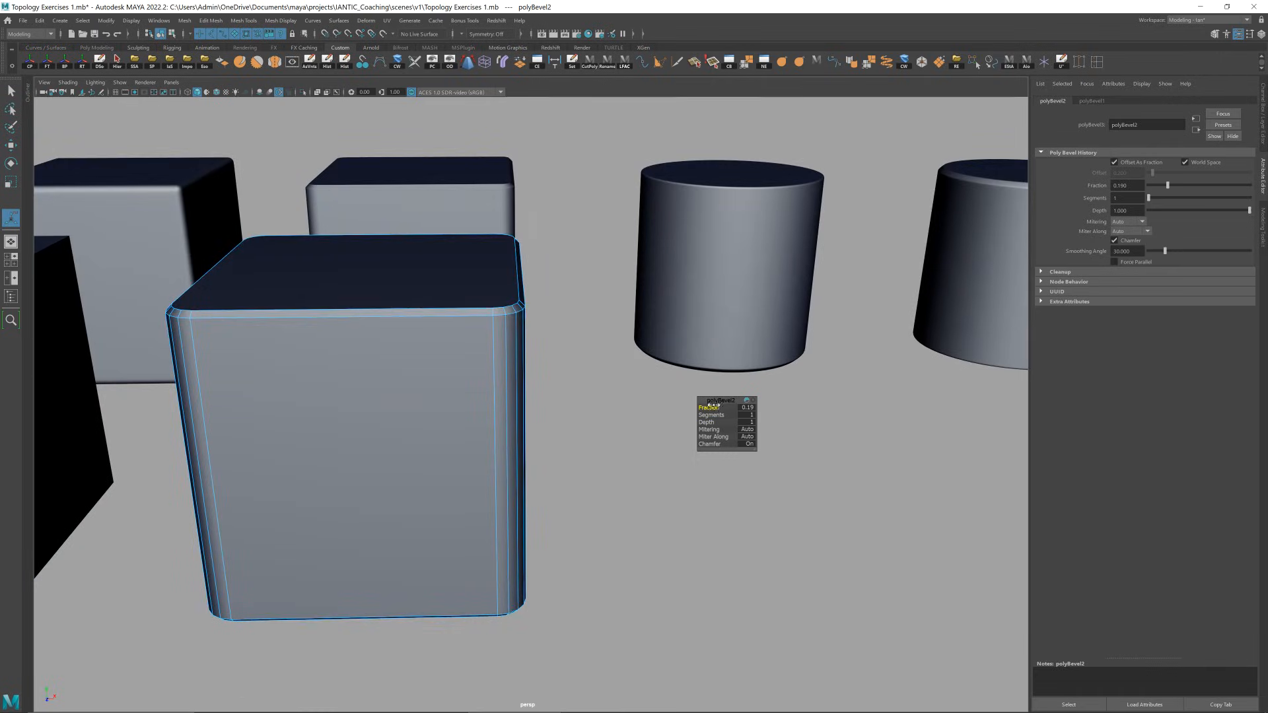
left_click_drag(713, 405, 729, 408)
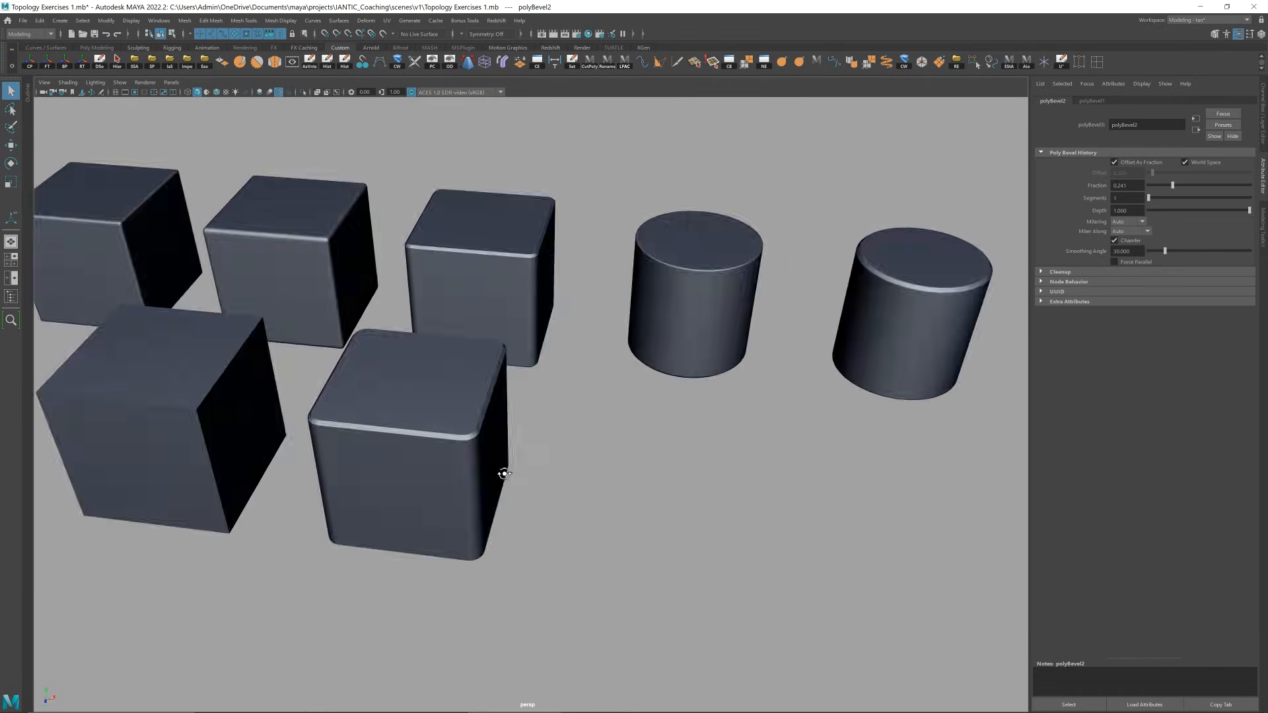
- Select bevel edges around a rounded corner of the duplicated cube to examine how the rim bevel meets the vertical bevel
left_click_drag(505, 473, 628, 467, "alt")
left_click(522, 414)
key("f")
left_click_drag(521, 414, 623, 376, "alt")
middle_click_drag(623, 377, 597, 370, "alt")
right_click_drag(597, 371, 632, 376, "alt")
left_click_drag(633, 377, 532, 395, "alt")
right_click_drag(518, 391, 486, 352)
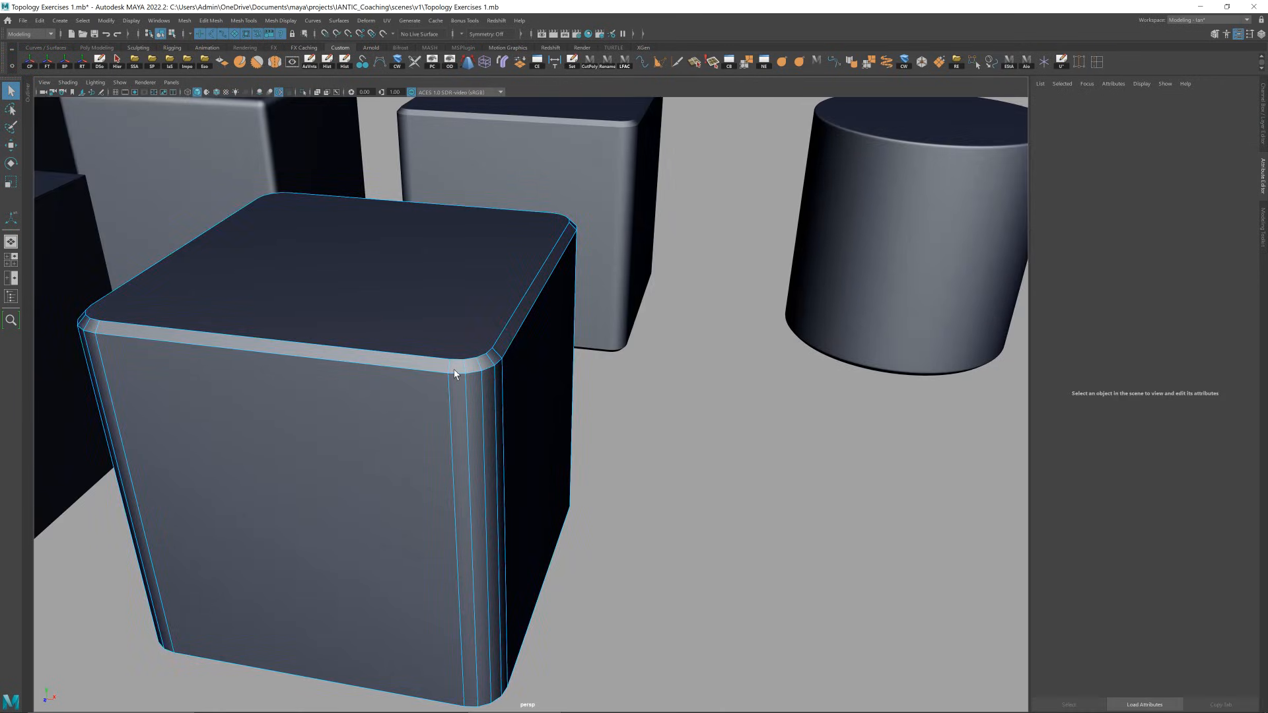
left_click(467, 370)
left_click_drag(467, 370, 504, 388, "alt")
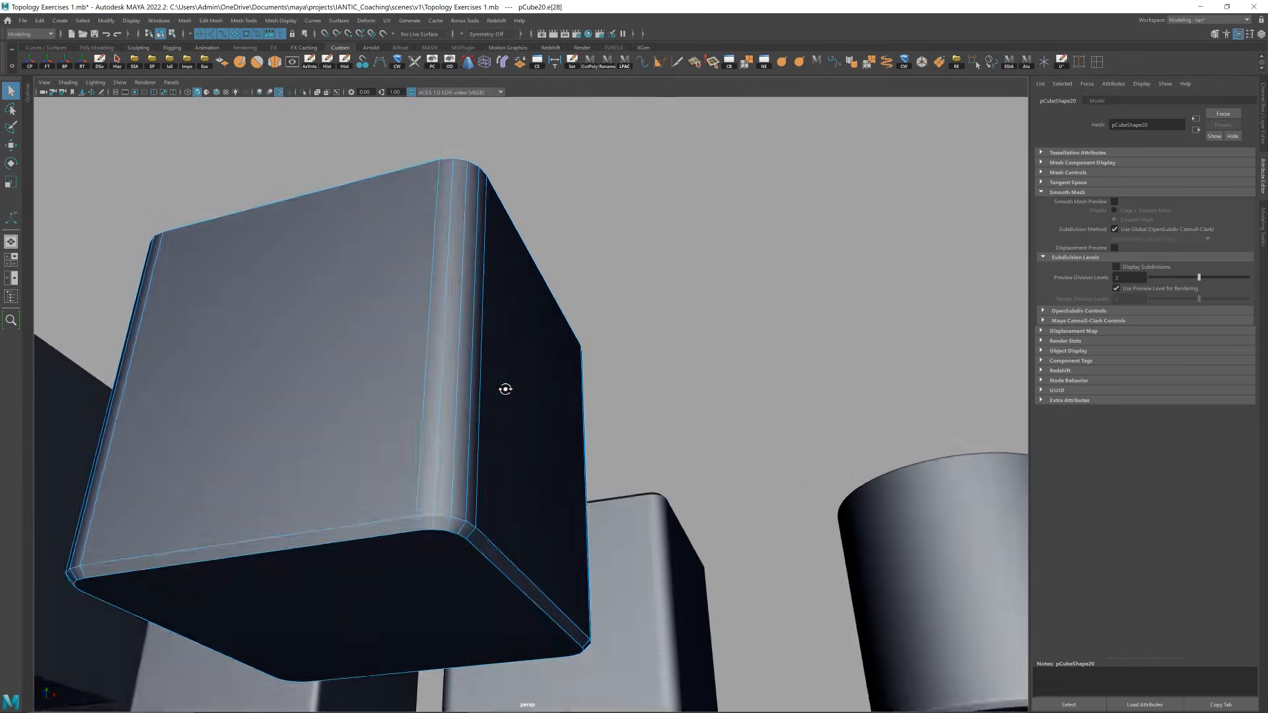
left_click_drag(443, 341, 377, 343, "alt")
left_click(376, 359, "shift")
left_click(377, 358)
- Extrude the duplicated cube's top and bottom faces with a small inward offset to create a support loop inside each rim
right_click_drag(377, 342, 507, 271)
left_click_drag(507, 272, 495, 354, "alt")
left_click(557, 364)
right_click_drag(495, 354, 612, 260)
left_click_drag(612, 261, 549, 379, "alt")
right_click_drag(497, 300, 490, 338)
left_click(490, 338)
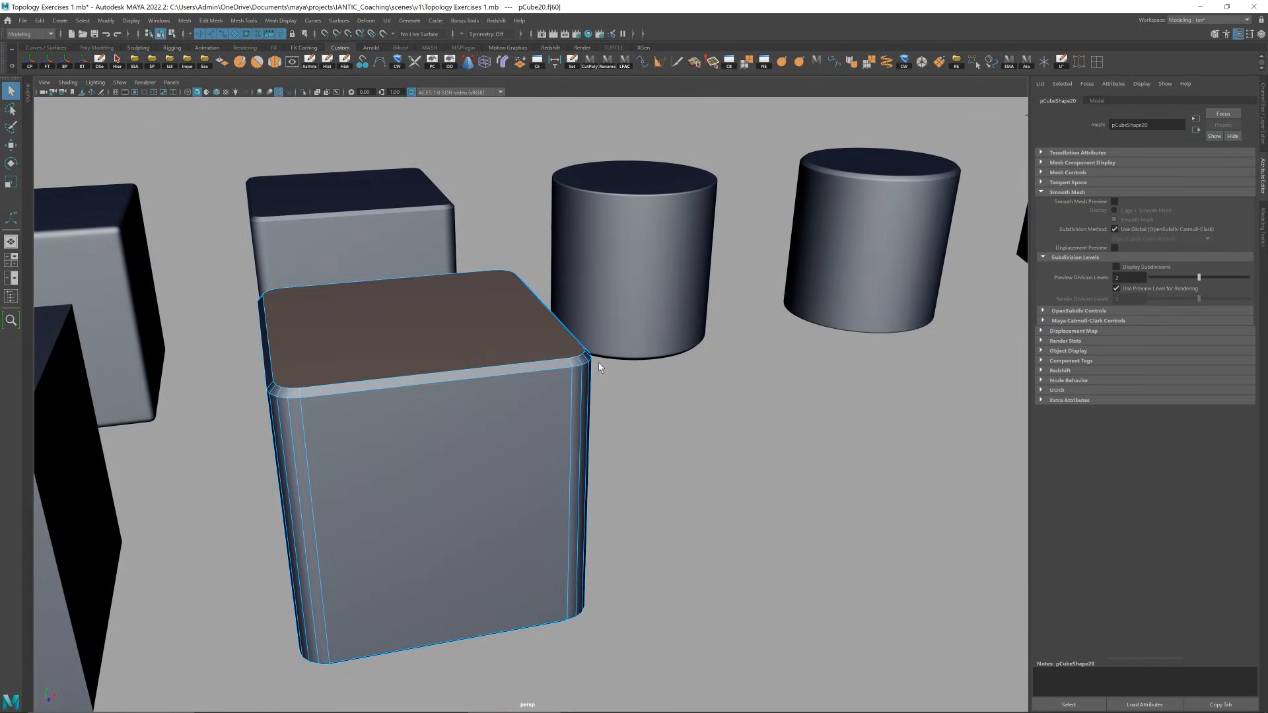
left_click_drag(600, 366, 558, 396, "alt")
left_click(507, 360, "shift")
scroll(562, 376, "up", 3)
key("ctrl+e")
left_click_drag(708, 422, 730, 423)
scroll(553, 429, "up", 3)
- Insert three support edge loops around the duplicated cube's top bevel: two inside the bevel strip and one just below it
right_click_drag(551, 432, 552, 408)
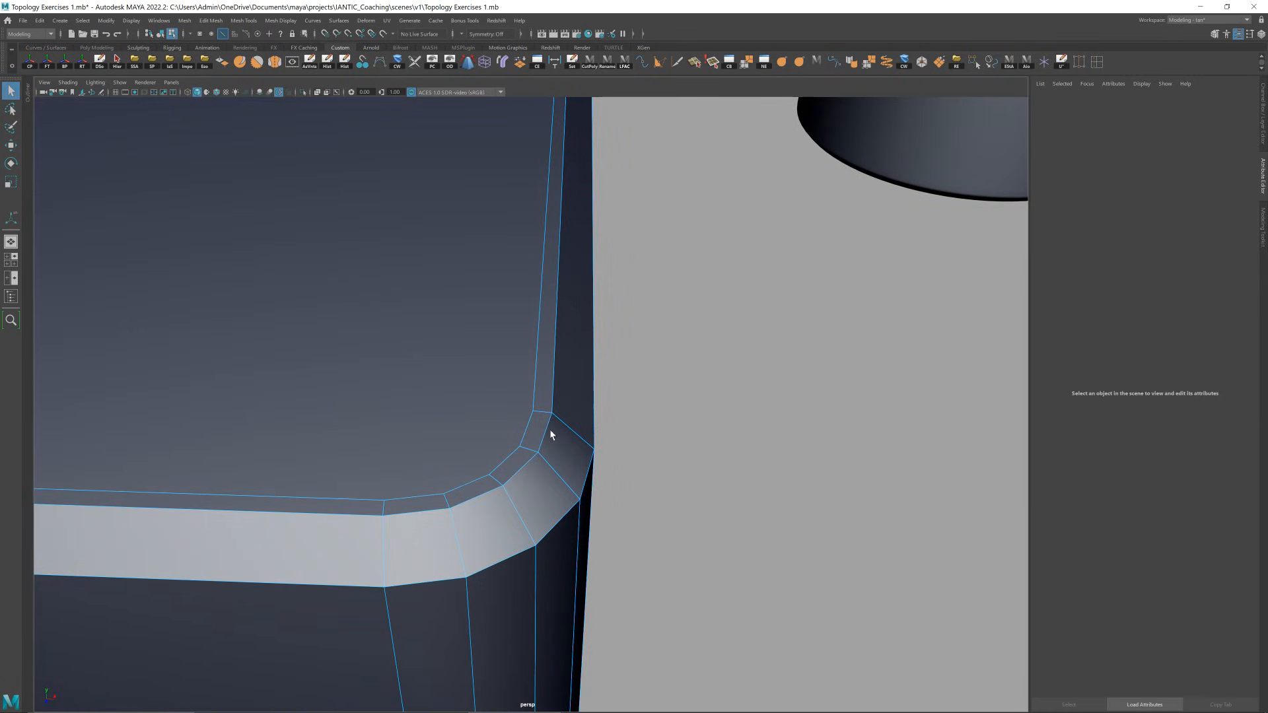
left_click(548, 427)
left_click_drag(549, 427, 474, 358, "alt")
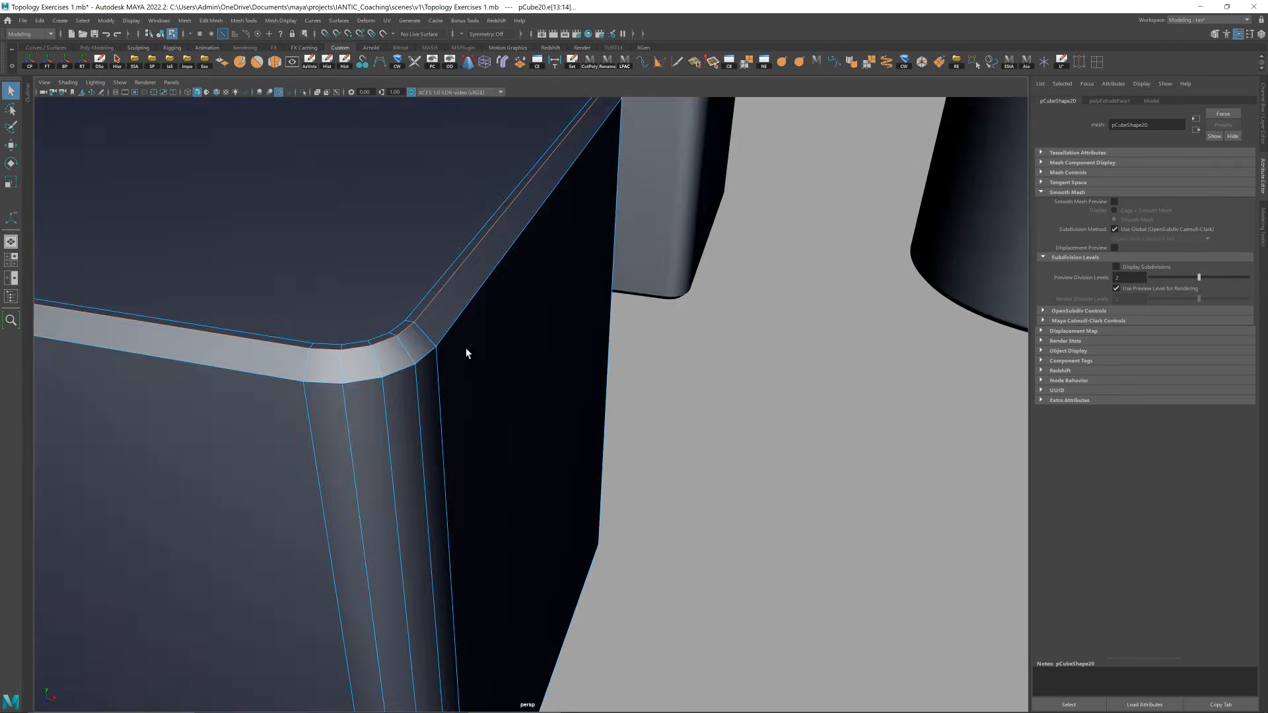
left_click(428, 356)
scroll(456, 353, "up", 2)
key("ctrl+shift+x")
left_click(372, 340, "ctrl")
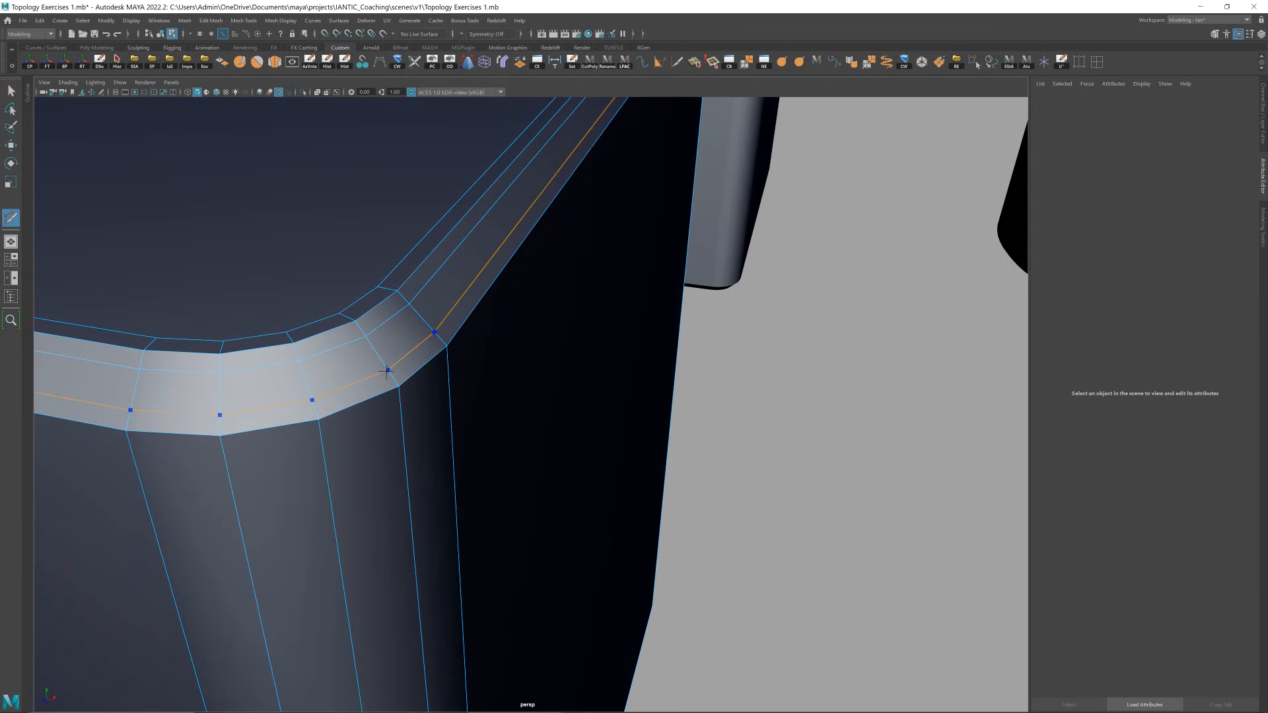
left_click(387, 371, "ctrl")
left_click(400, 404, "ctrl")
scroll(401, 404, "down", 4)
left_click_drag(401, 404, 467, 391, "alt")
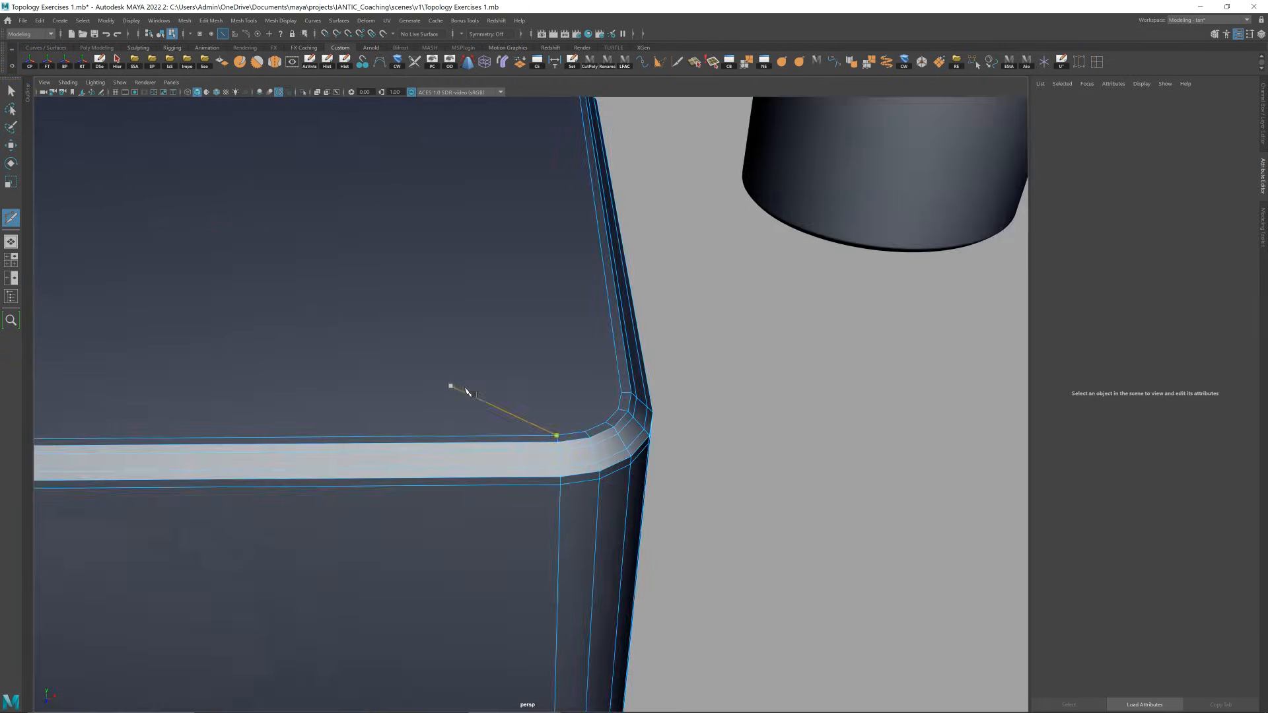
- Preview the duplicated cube smoothed, return it to unsmoothed display and select the top bevel's border loops to examine their support
key("w")
right_click_drag(467, 390, 599, 289)
key("3")
left_click(680, 370)
left_click_drag(544, 473, 558, 430, "alt")
scroll(558, 431, "up", 3)
left_click(558, 431)
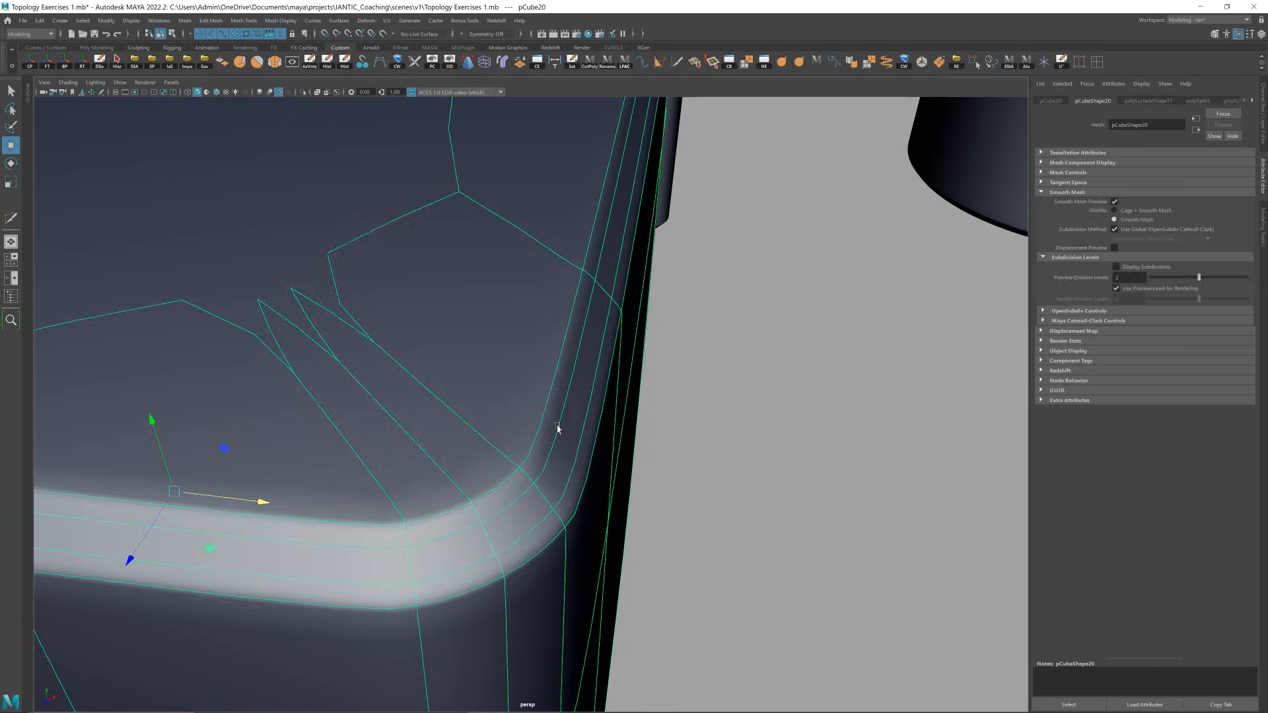
key("1")
right_click_drag(558, 431, 553, 424)
left_click(544, 440)
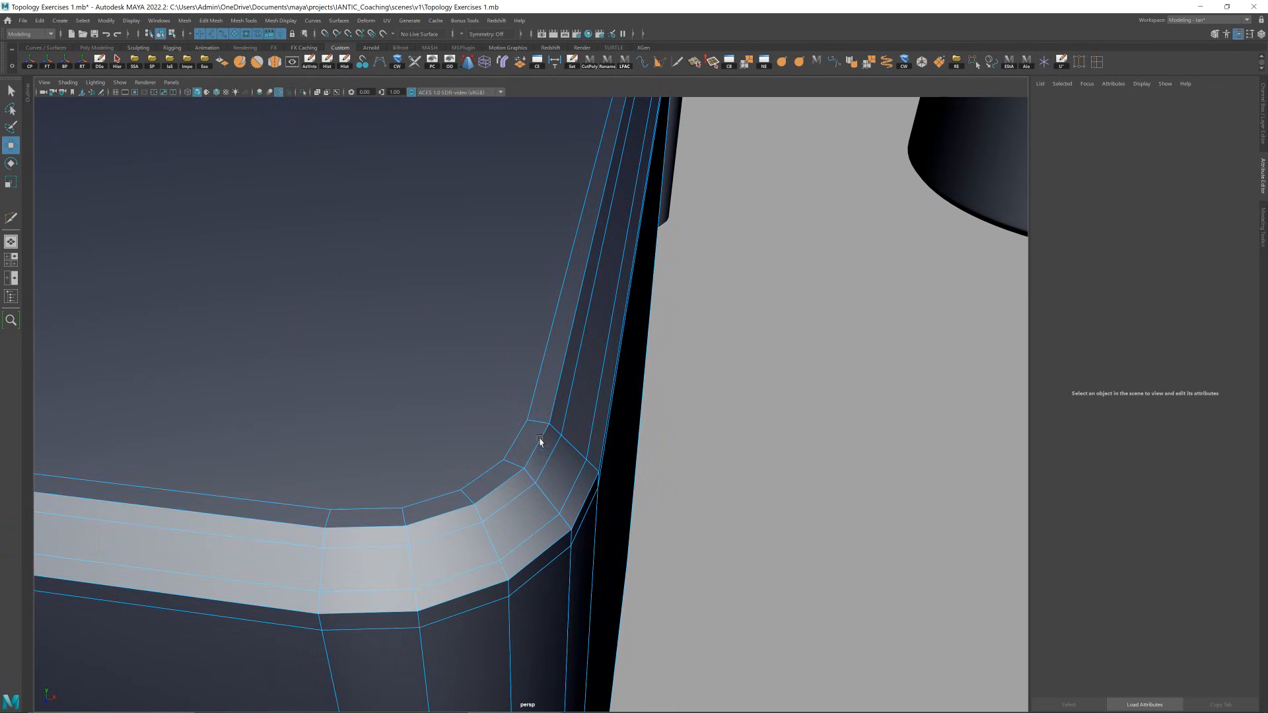
double_click(540, 442)
double_click(587, 500, "shift")
- Insert three support edge loops around the duplicated cube's bottom bevel: two inside the bevel strip and one on the sides beside it
scroll(596, 456, "down", 5)
left_click_drag(596, 456, 481, 390, "alt")
key("y")
scroll(391, 366, "up", 3)
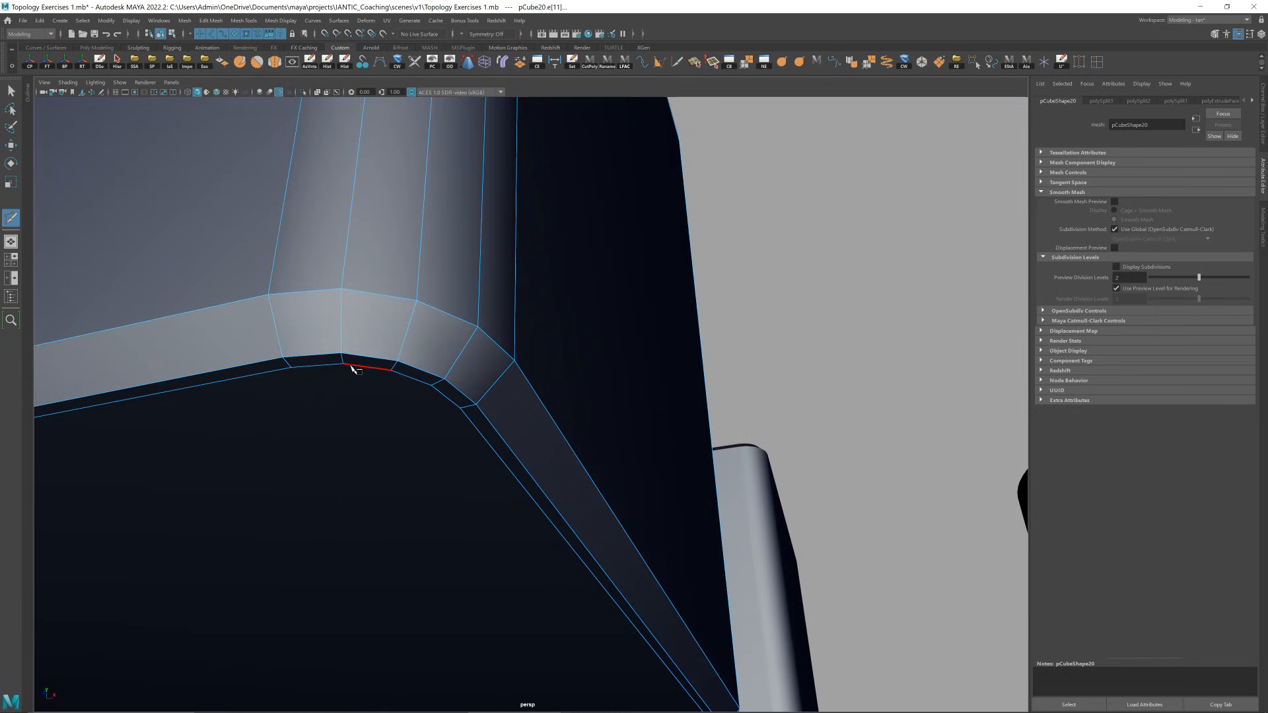
left_click(402, 350, "ctrl")
left_click(411, 316, "ctrl")
left_click(417, 285, "ctrl")
- Check the duplicated cube's bottom corners in smooth preview, then restore the unsmoothed display and inspect a rounded top corner
key("w")
right_click_drag(420, 272, 535, 185)
left_click(518, 340)
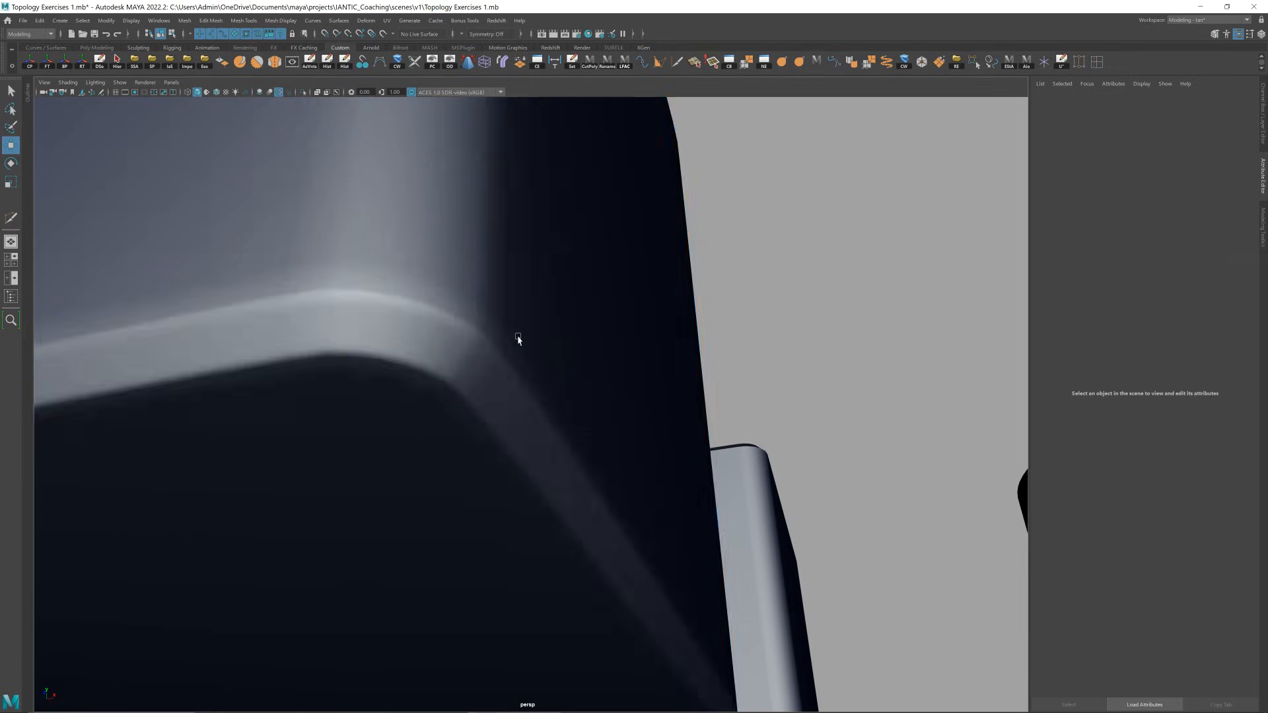
scroll(518, 339, "down", 5)
left_click_drag(518, 340, 559, 333, "alt")
left_click(554, 330)
key("1")
left_click_drag(637, 470, 621, 449, "alt")
key("ctrl+shift+x")
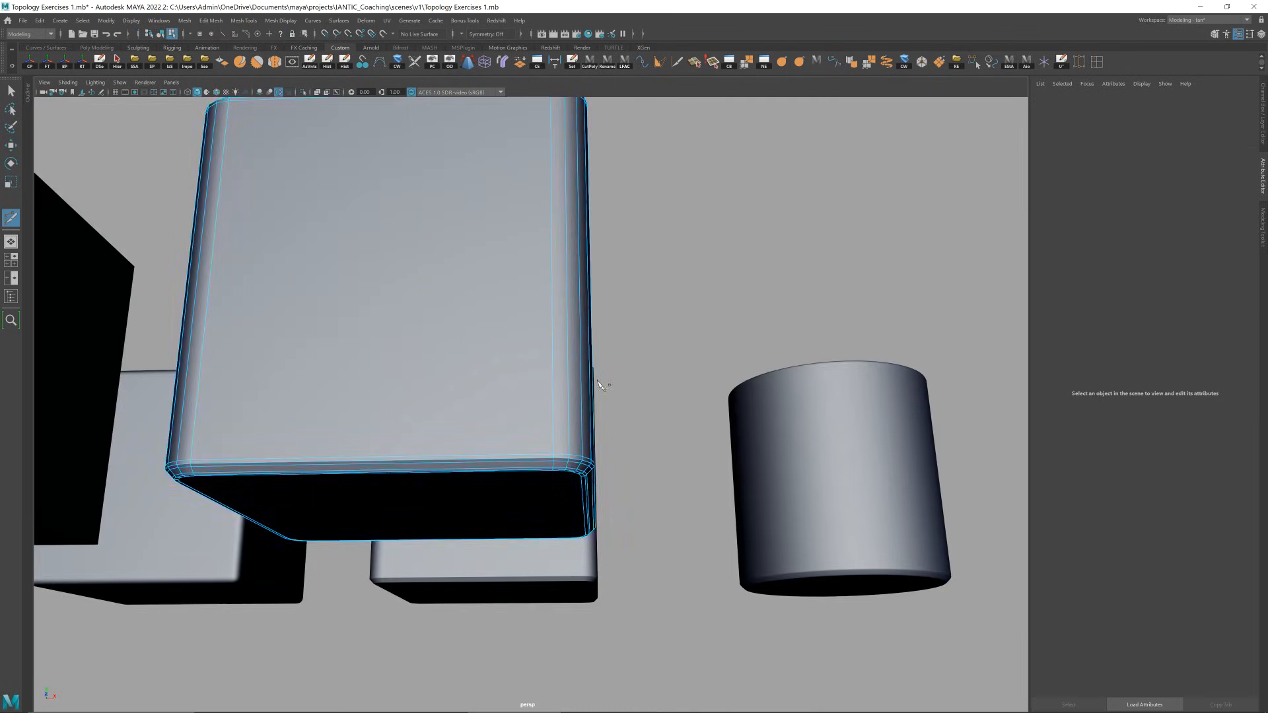
left_click_drag(602, 383, 603, 421, "alt")
middle_click_drag(604, 422, 521, 305, "alt")
scroll(529, 331, "up", 3)
scroll(551, 408, "up", 3)
key("w")
right_click_drag(543, 364, 567, 334)
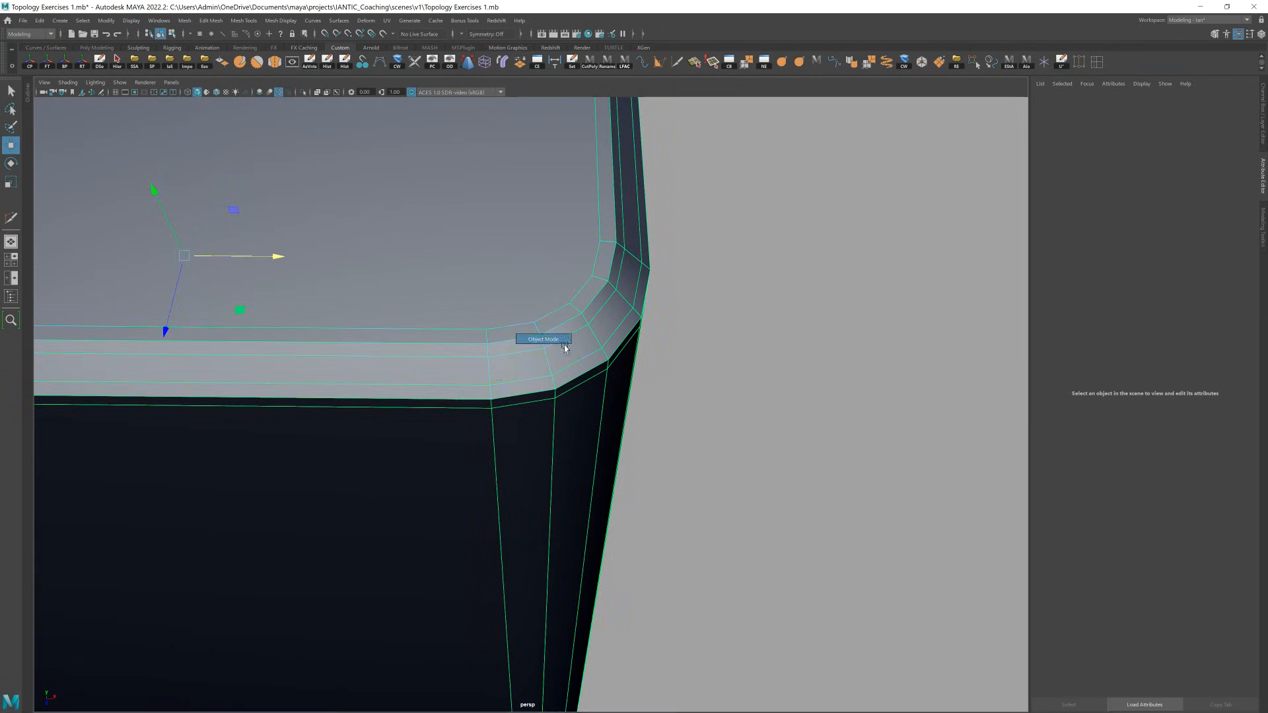
left_click(565, 336)
- Insert a support edge loop on each side of one rounded vertical corner of the duplicated cube, close to the bevel's borders
right_click_drag(496, 370, 495, 350)
double_click(489, 374)
left_click_drag(555, 303, 570, 375, "alt")
left_click_drag(583, 424, 679, 345, "alt")
middle_click_drag(679, 345, 529, 396, "alt")
scroll(531, 398, "up", 3)
key("ctrl+shift+x")
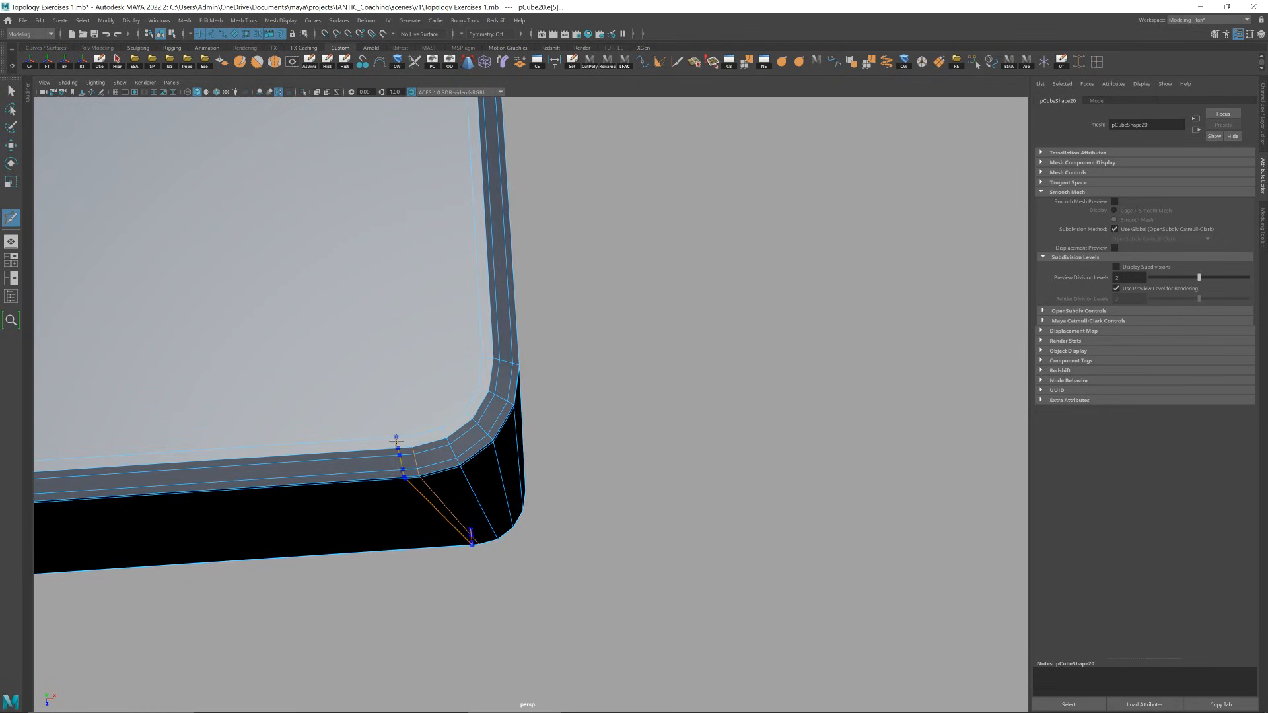
left_click(391, 444, "ctrl")
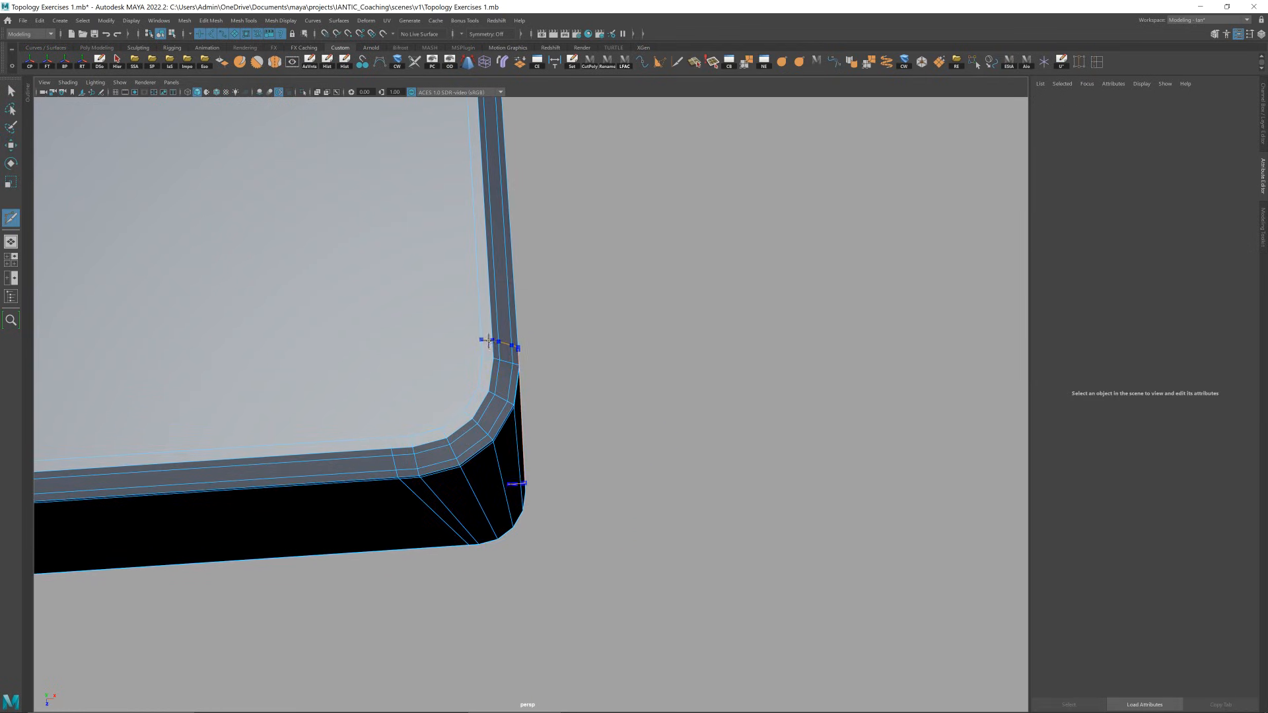
left_click(489, 341, "ctrl")
- Add matching support edge loops beside the duplicated cube's remaining rounded vertical corners
scroll(518, 339, "down", 4)
middle_click_drag(518, 340, 626, 388, "alt")
scroll(727, 354, "up", 3)
left_click(661, 384, "ctrl")
left_click(543, 290, "ctrl")
scroll(565, 292, "down", 3)
middle_click_drag(565, 293, 533, 433, "alt")
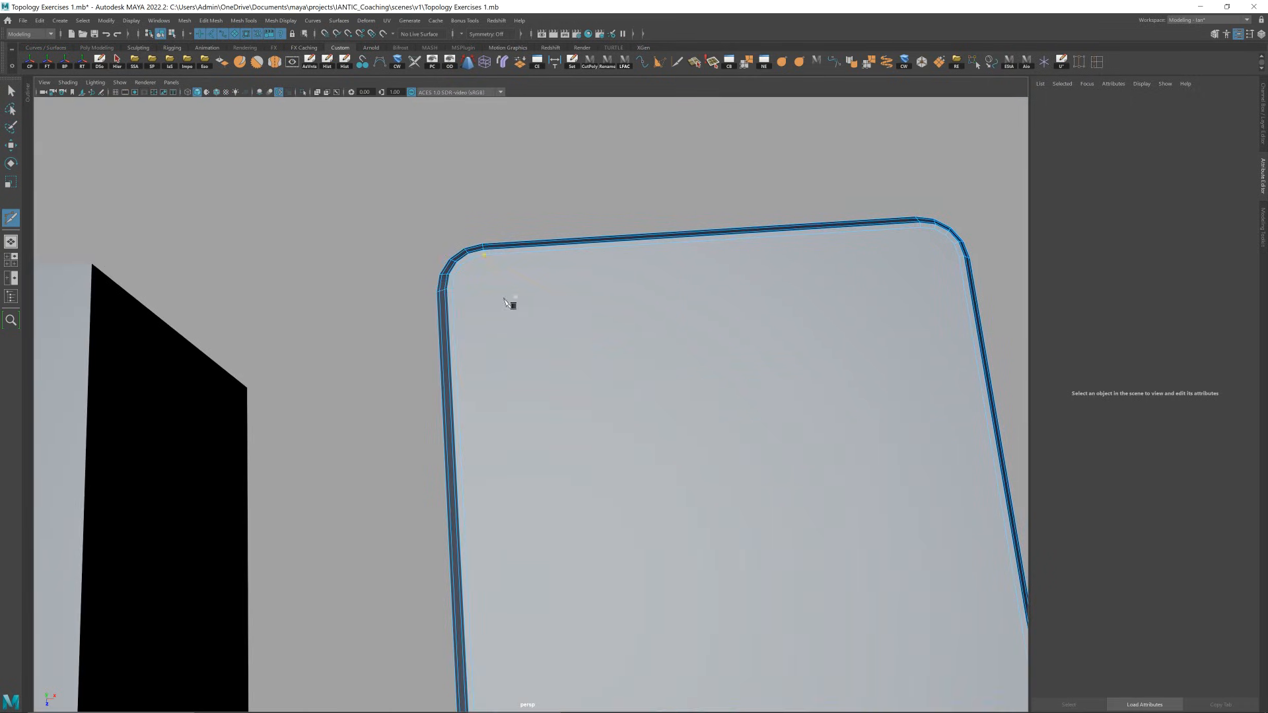
left_click(445, 302, "ctrl")
middle_click_drag(826, 245, 638, 282, "alt")
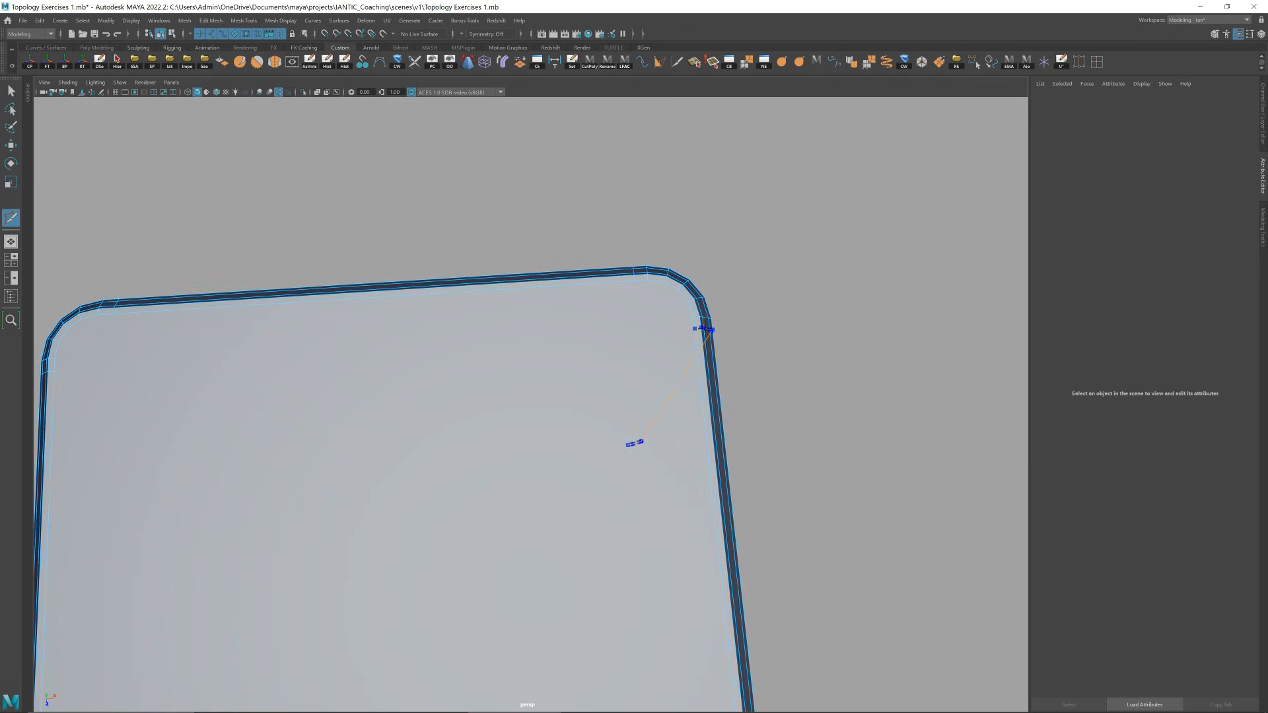
left_click(705, 328, "ctrl")
- Toggle smooth preview on the duplicated cube to check how the added support loops hold its corners
key("w")
right_click_drag(699, 343, 796, 255)
key("3")
left_click(786, 383)
scroll(645, 413, "down", 8)
left_click_drag(646, 413, 578, 347, "alt")
scroll(578, 348, "up", 3)
left_click(576, 345)
key("1")
key("3")
left_click(662, 360)
scroll(580, 439, "down", 4)
left_click_drag(580, 438, 622, 350, "alt")
- Frame the rebuilt cube and the row's bevelled cube in turn to compare their smoothed shapes
left_click(575, 321)
key("f")
left_click(701, 373)
left_click(546, 242)
key("f")
left_click_drag(597, 251, 582, 275, "alt")
key("3")
left_click_drag(795, 232, 617, 390)
scroll(632, 371, "down", 4)
scroll(617, 390, "down", 3)
middle_click_drag(617, 391, 598, 287, "alt")
- Examine the corner topology on the row's bevelled cube without smoothing, and restore its smooth preview
left_click(550, 415)
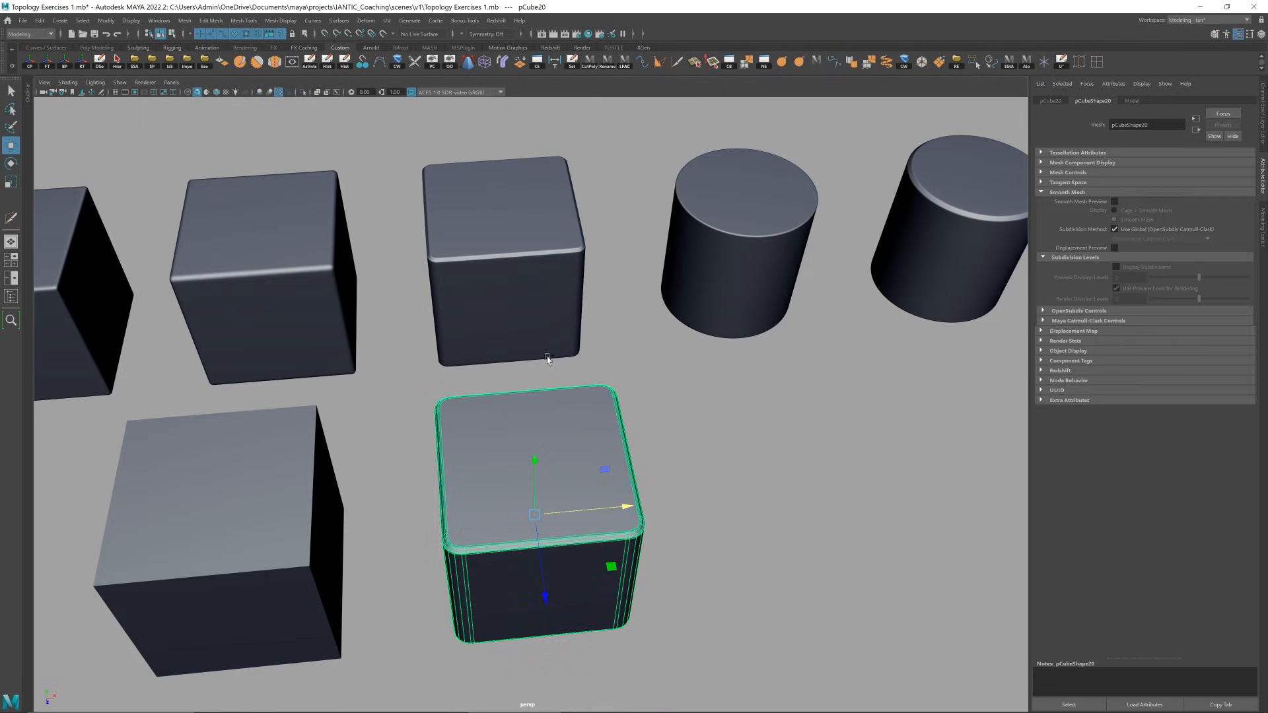
left_click(545, 261, "shift")
left_click_drag(545, 328, 543, 375, "alt")
scroll(521, 346, "up", 6)
middle_click_drag(480, 246, 541, 414, "alt")
scroll(479, 380, "up", 4)
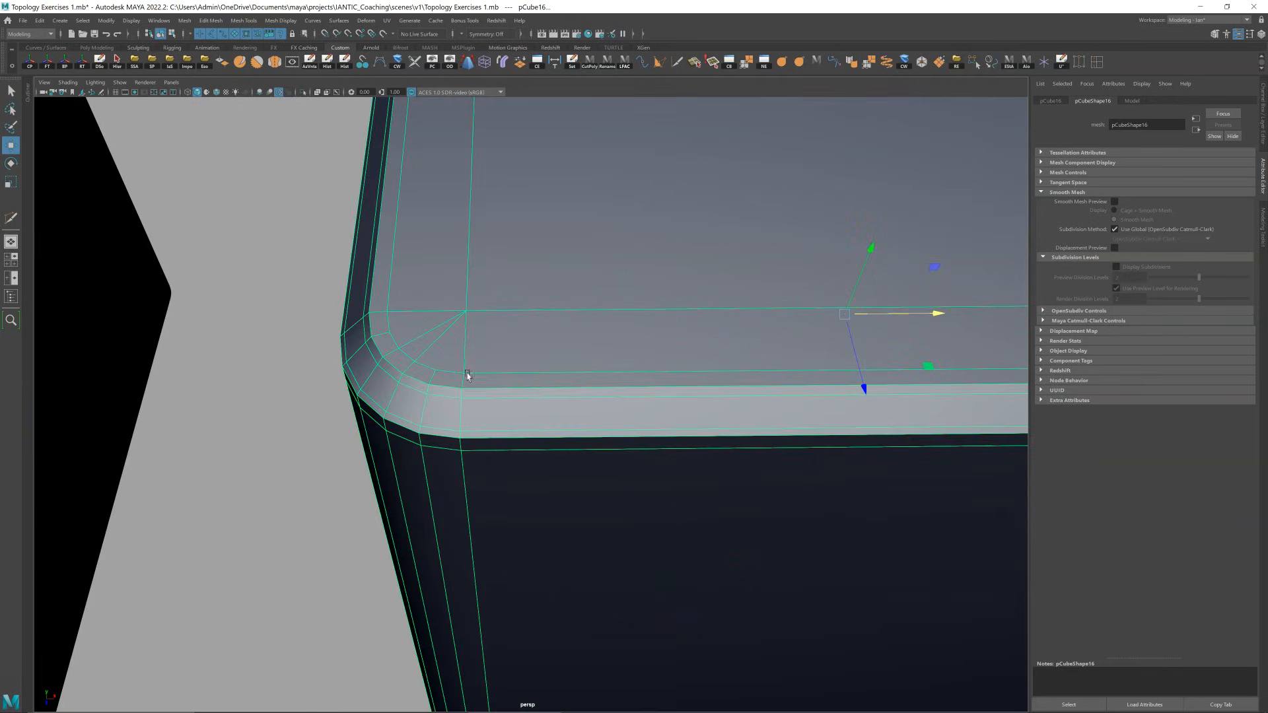
scroll(468, 376, "down", 4)
scroll(501, 387, "down", 4)
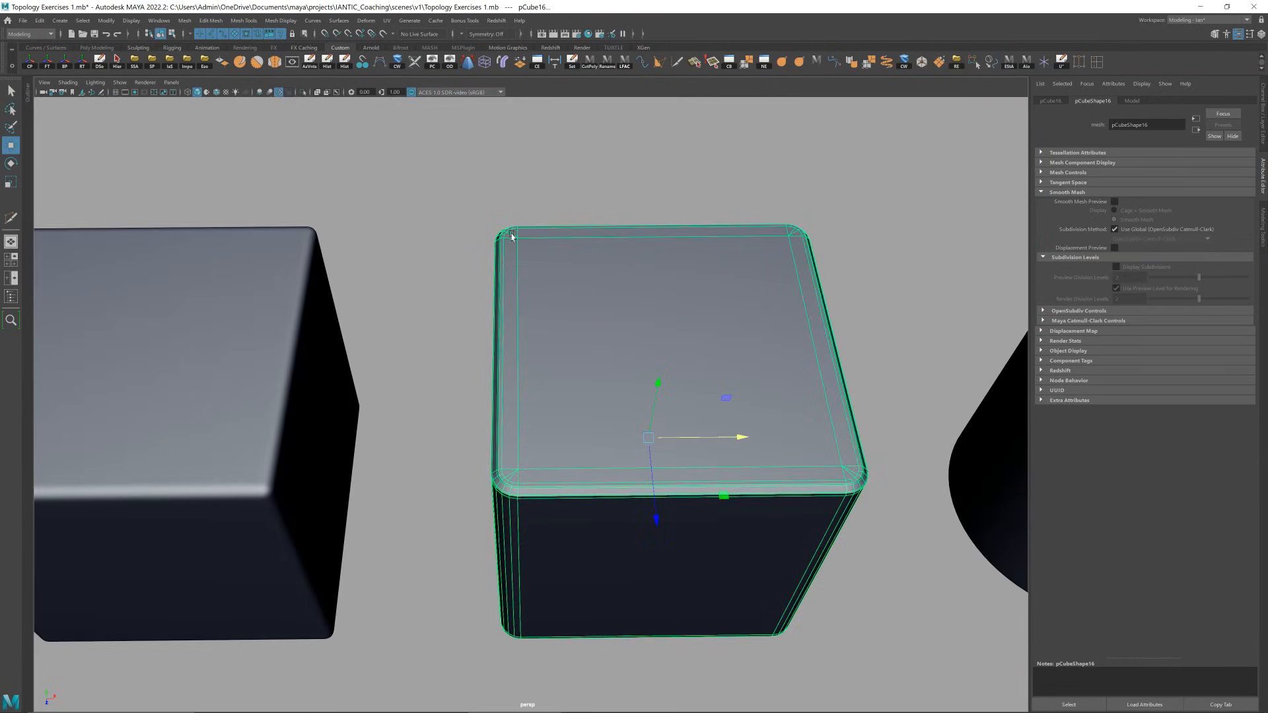
scroll(482, 516, "up", 6)
middle_click_drag(487, 615, 481, 492, "alt")
scroll(430, 487, "up", 2)
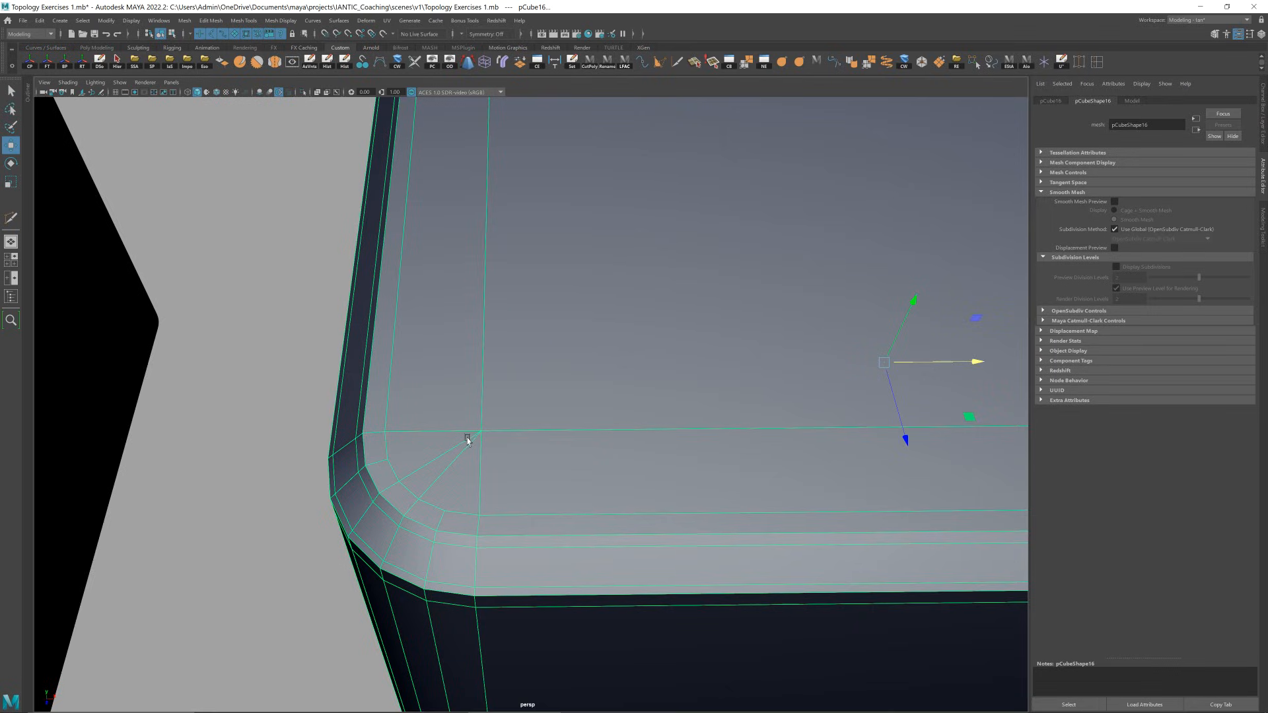
scroll(476, 432, "down", 5)
scroll(552, 444, "down", 3)
key("3")
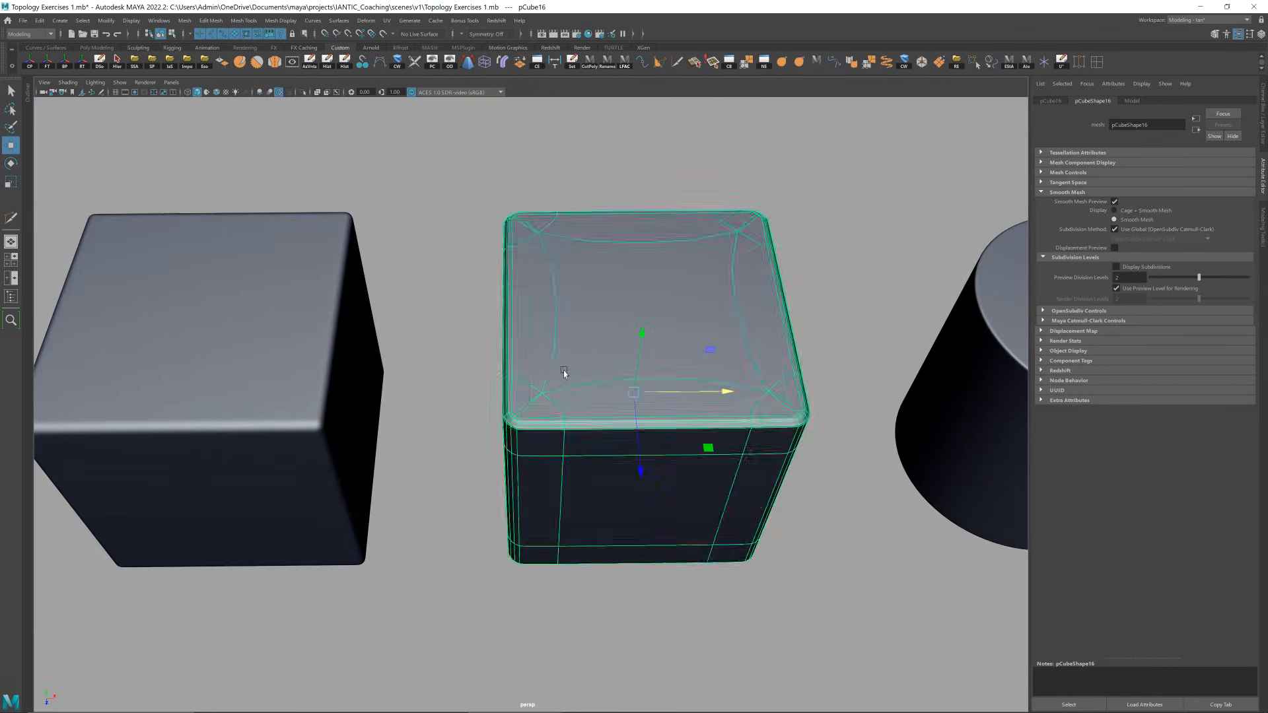
scroll(552, 444, "down", 2)
scroll(613, 224, "down", 5)
- Frame the rebuilt cube in front of the row to review its bevelled corners
left_click(594, 523)
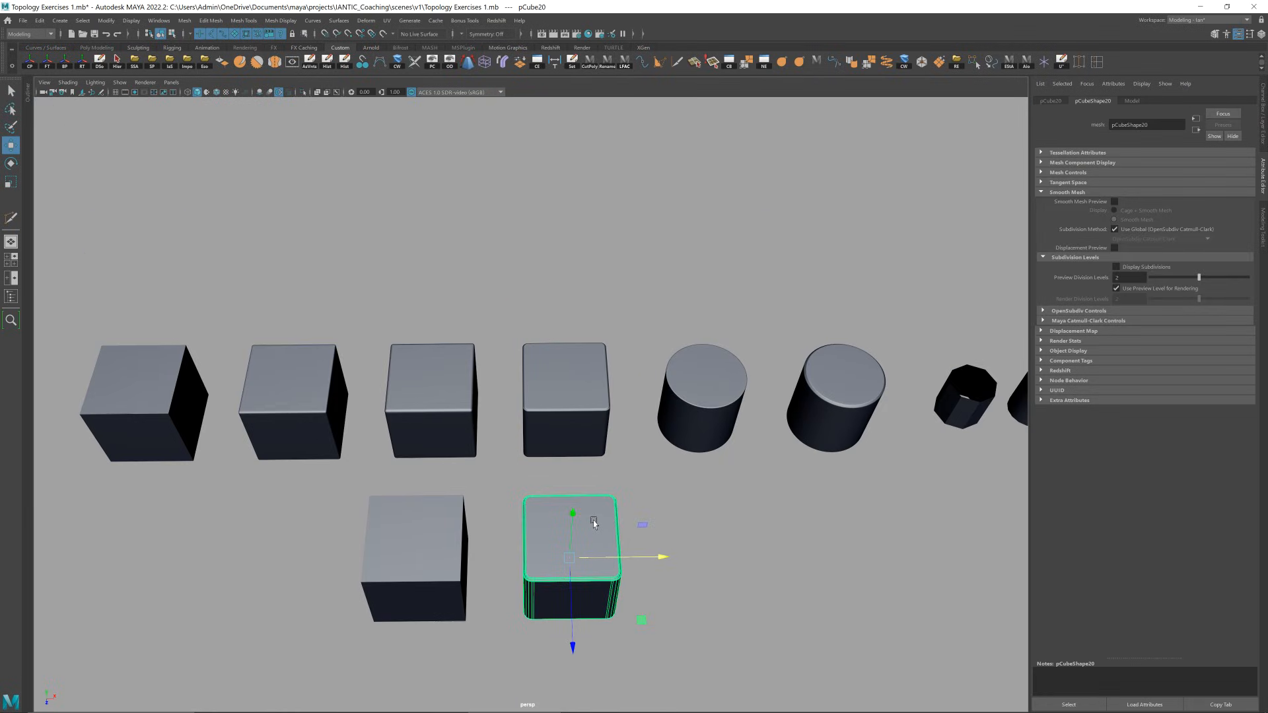
key("f")
scroll(595, 524, "down", 3)
left_click_drag(716, 394, 555, 509, "ctrl")
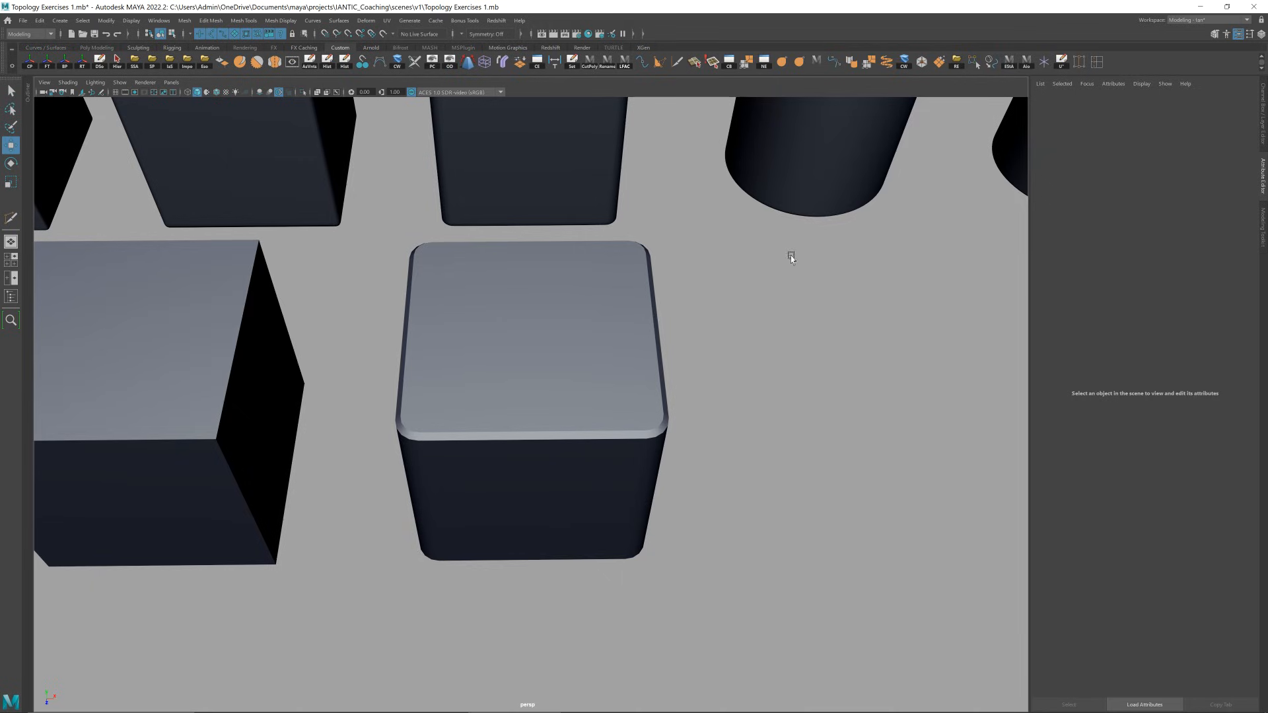
- Frame the plain upright cylinder in the row and turn off its smooth preview to show its edge layout
scroll(790, 256, "down", 4)
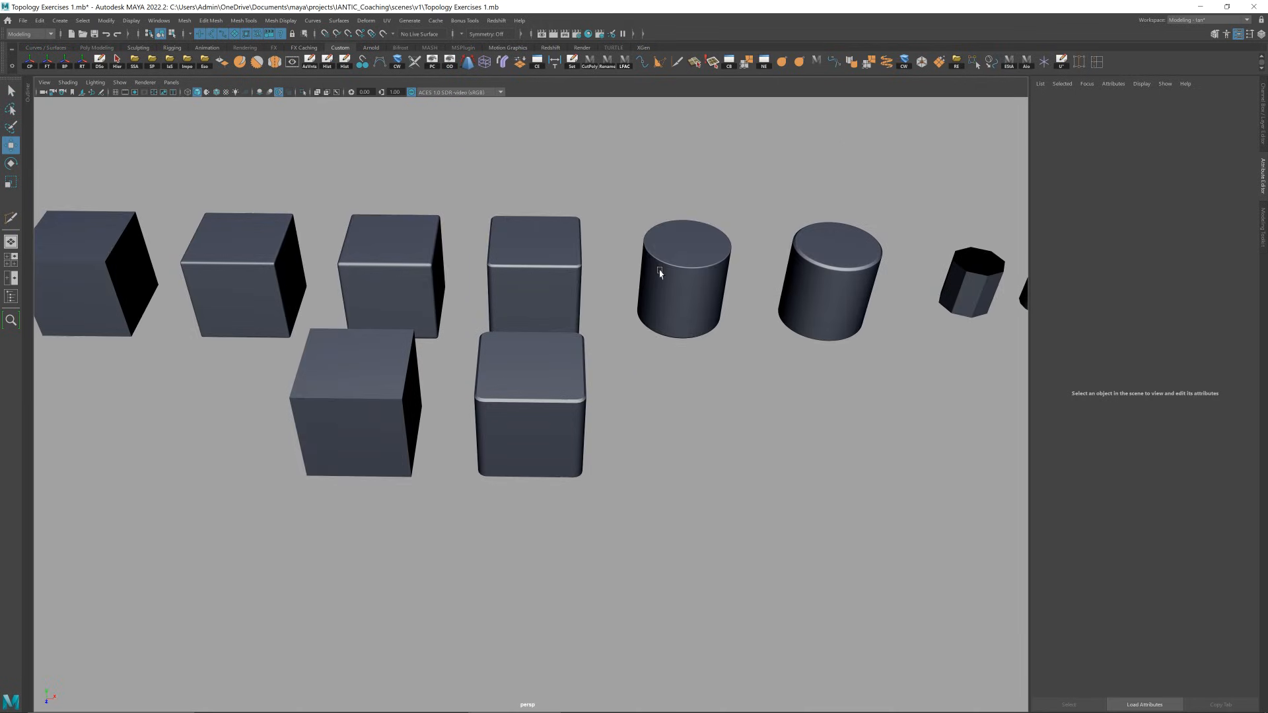
left_click(660, 273)
key("f")
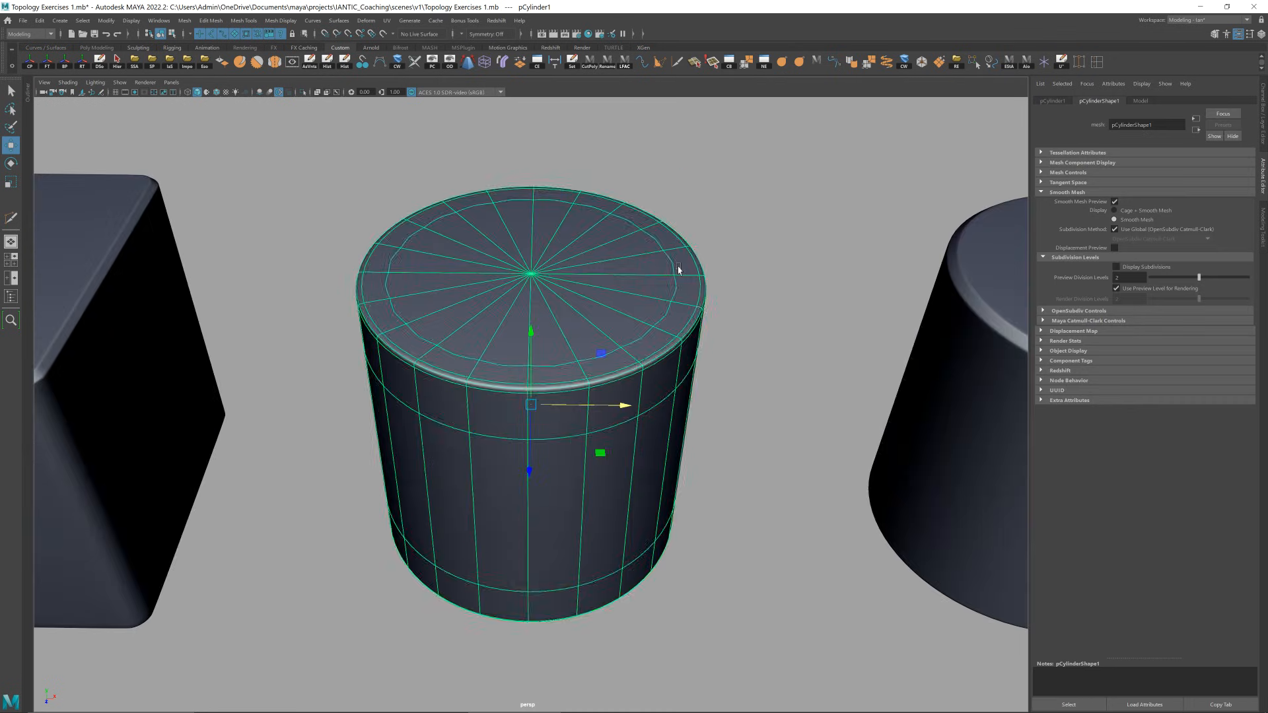
left_click_drag(655, 350, 666, 318, "shift")
left_click(666, 319)
scroll(666, 318, "down", 4)
key("1")
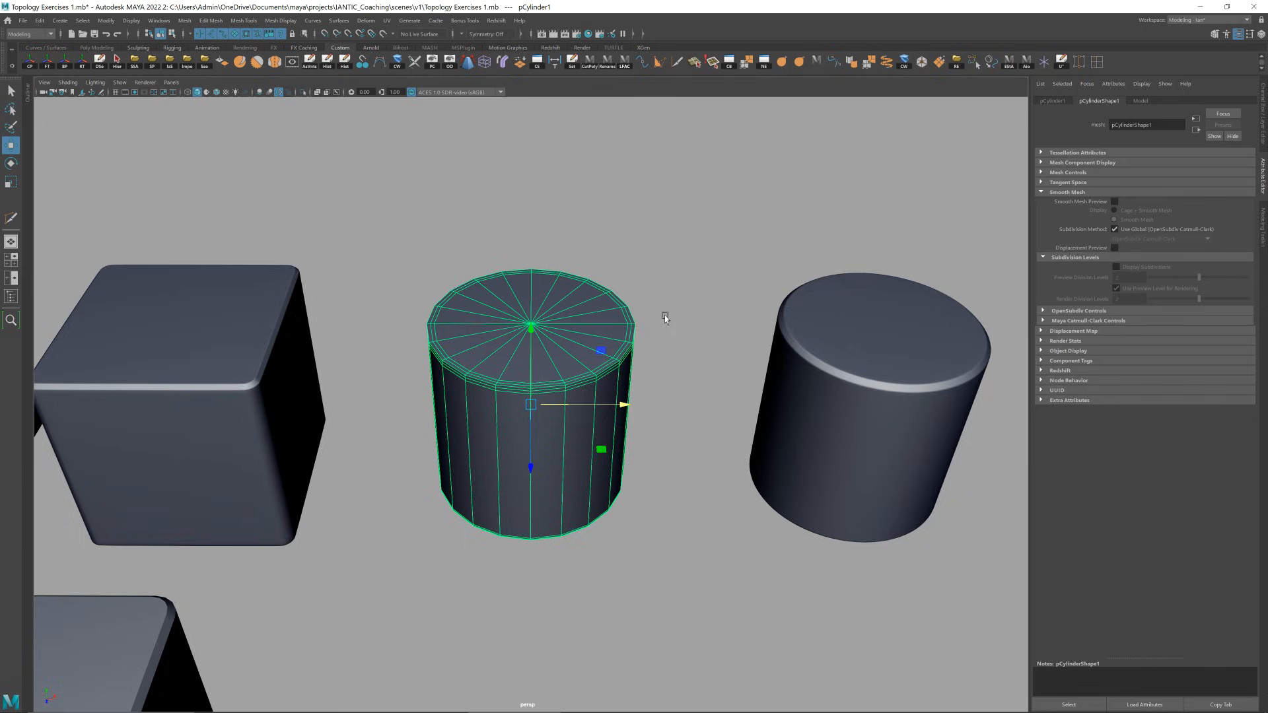
- Select edges on the cylinder's side and end caps to examine how they meet at the cap's centre
scroll(663, 320, "up", 6)
right_click_drag(554, 387, 537, 262)
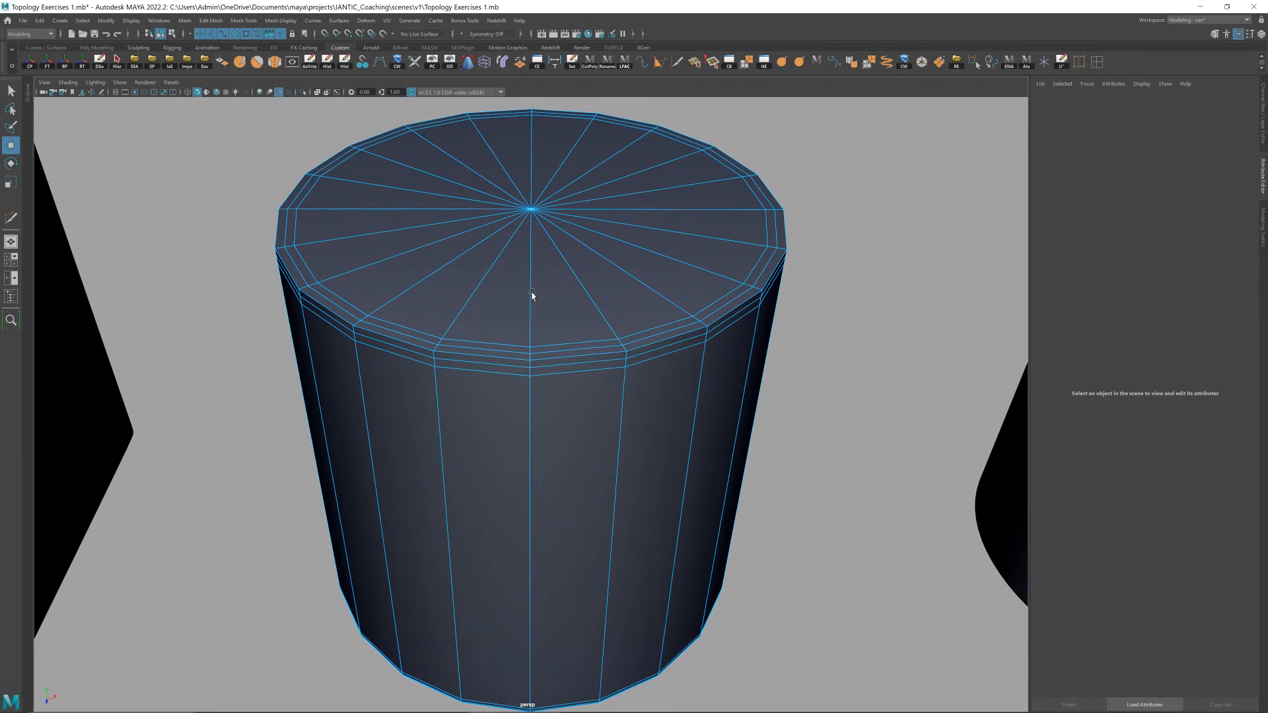
left_click(532, 295)
key("q")
double_click(530, 396)
key("ctrl+Delete")
left_click_drag(621, 368, 597, 286, "alt")
left_click(577, 269)
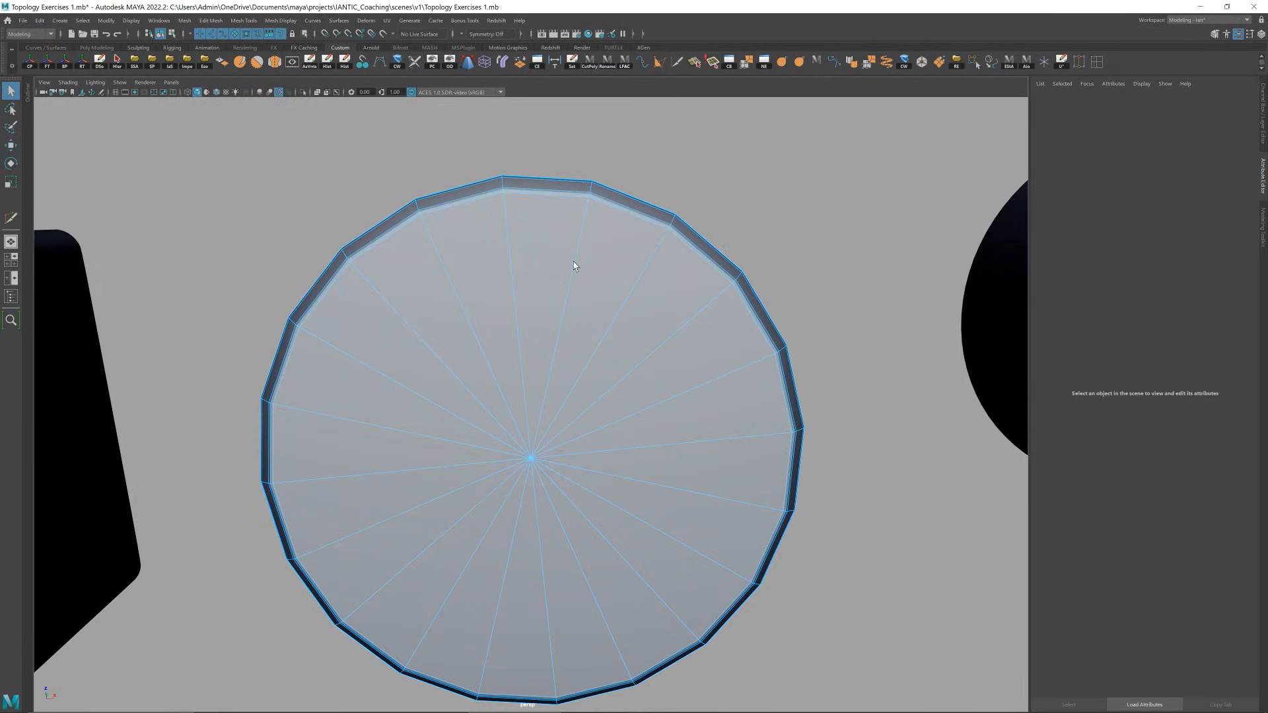
left_click(574, 266)
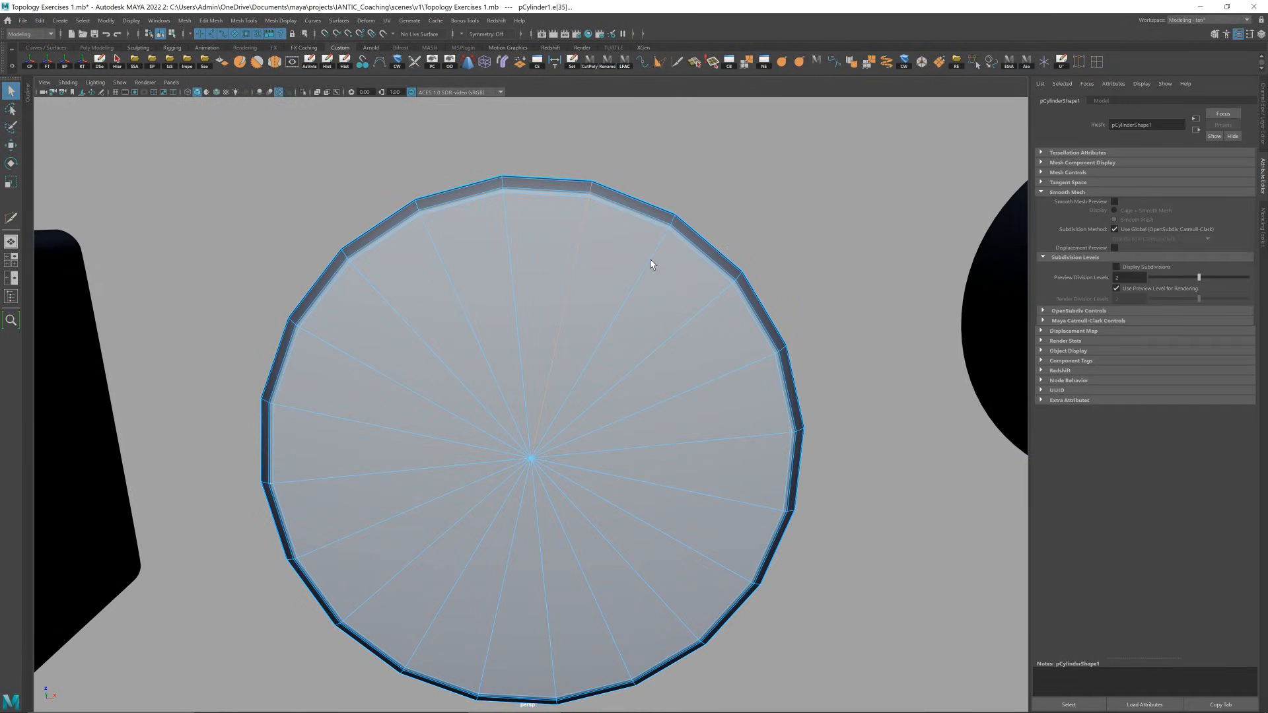
- Select edges around the cylinder's bevelled rim to examine how they continue between the cap and the side
left_click(708, 314, "ctrl")
left_click(707, 310)
left_click_drag(707, 306, 622, 339, "alt")
left_click(613, 297)
double_click(509, 272, "shift")
left_click_drag(511, 272, 590, 258, "alt")
- Insert two vertical support loops with Multi-Cut, one close to each side of a side edge
right_click_drag(589, 258, 613, 287)
key("ctrl+shift+x")
left_click(613, 301, "ctrl")
left_click(649, 307, "ctrl")
left_click_drag(649, 308, 575, 281, "alt")
key("w")
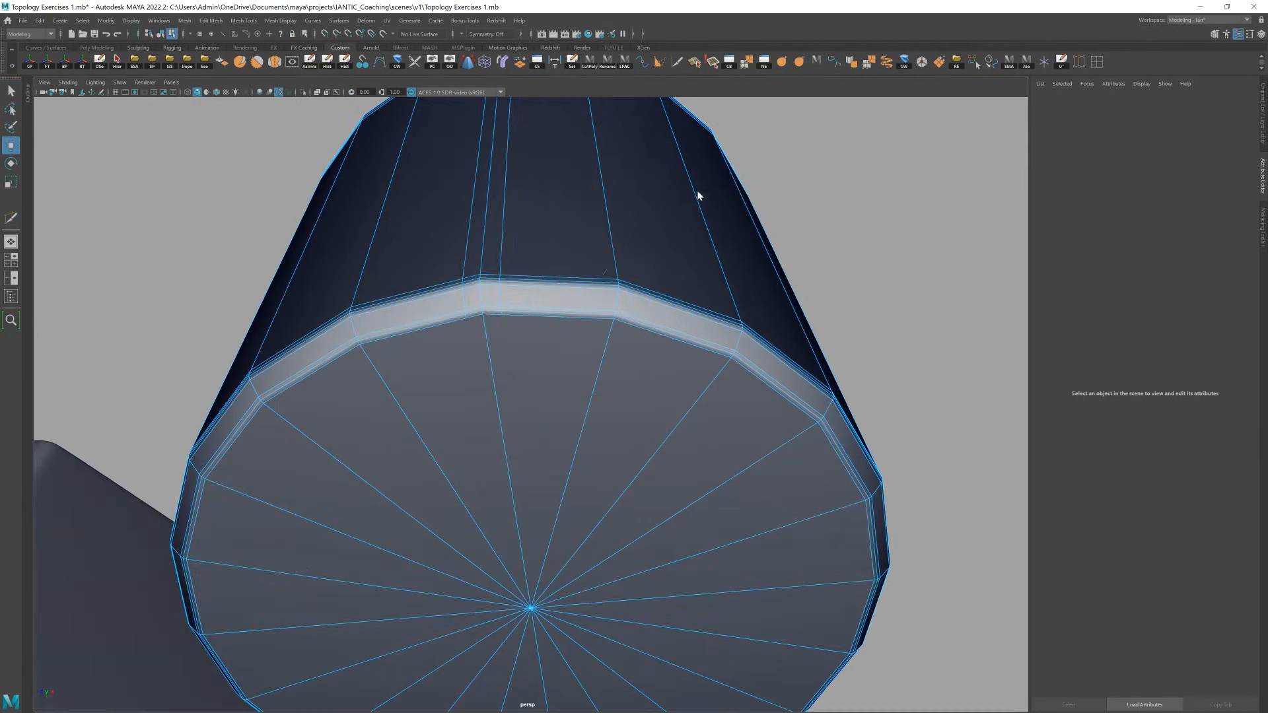
- Turn on the cylinder's smooth preview and examine how the vertical support loops affect its curved side
right_click_drag(641, 238, 657, 221)
key("3")
key("alt+d")
right_click_drag(621, 317, 605, 257, "alt")
left_click_drag(605, 258, 580, 246, "alt")
left_click(566, 307)
- Turn off the smooth preview and delete the two vertical support loops from the cylinder's side
key("1")
right_click_drag(565, 308, 564, 284)
left_click(500, 347)
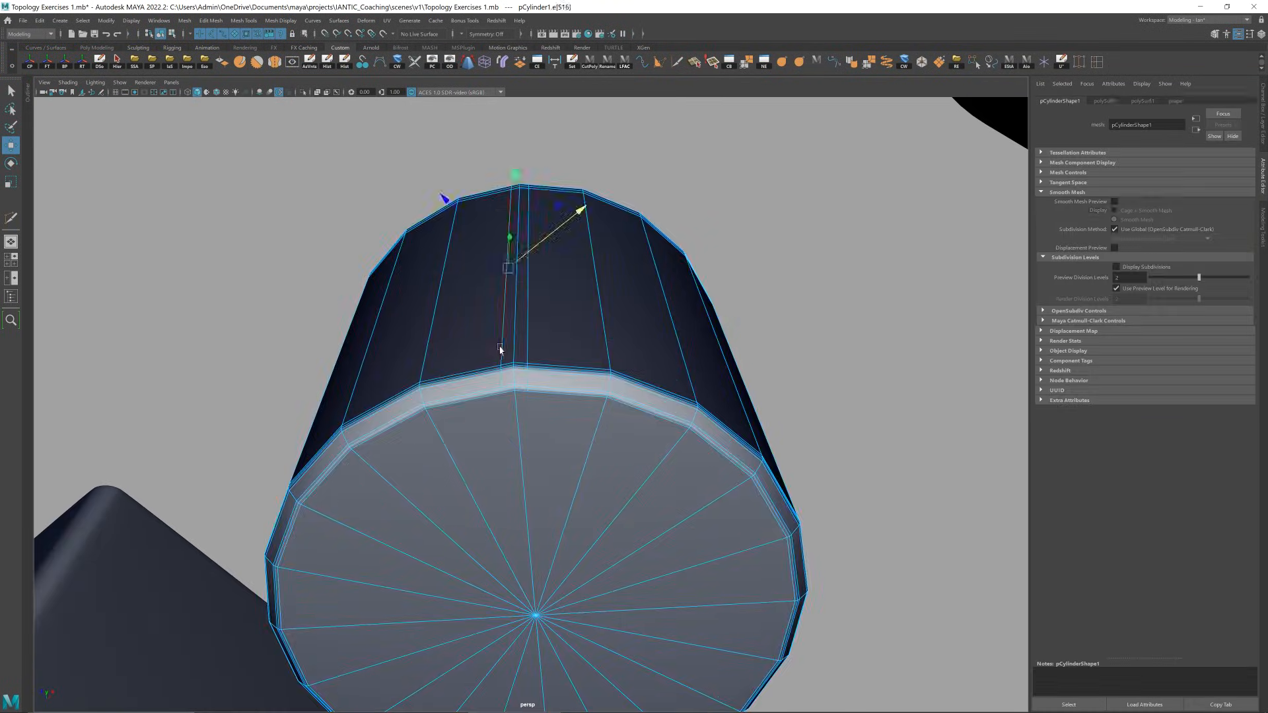
double_click(527, 341, "shift")
key("ctrl+Delete")
- Restore the cylinder's smooth preview and frame it to examine its curved side without the vertical loops
right_click_drag(685, 245, 722, 226)
key("3")
key("alt+d")
right_click_drag(575, 354, 562, 300, "alt")
left_click_drag(561, 301, 592, 339, "alt")
left_click(592, 339)
key("f")
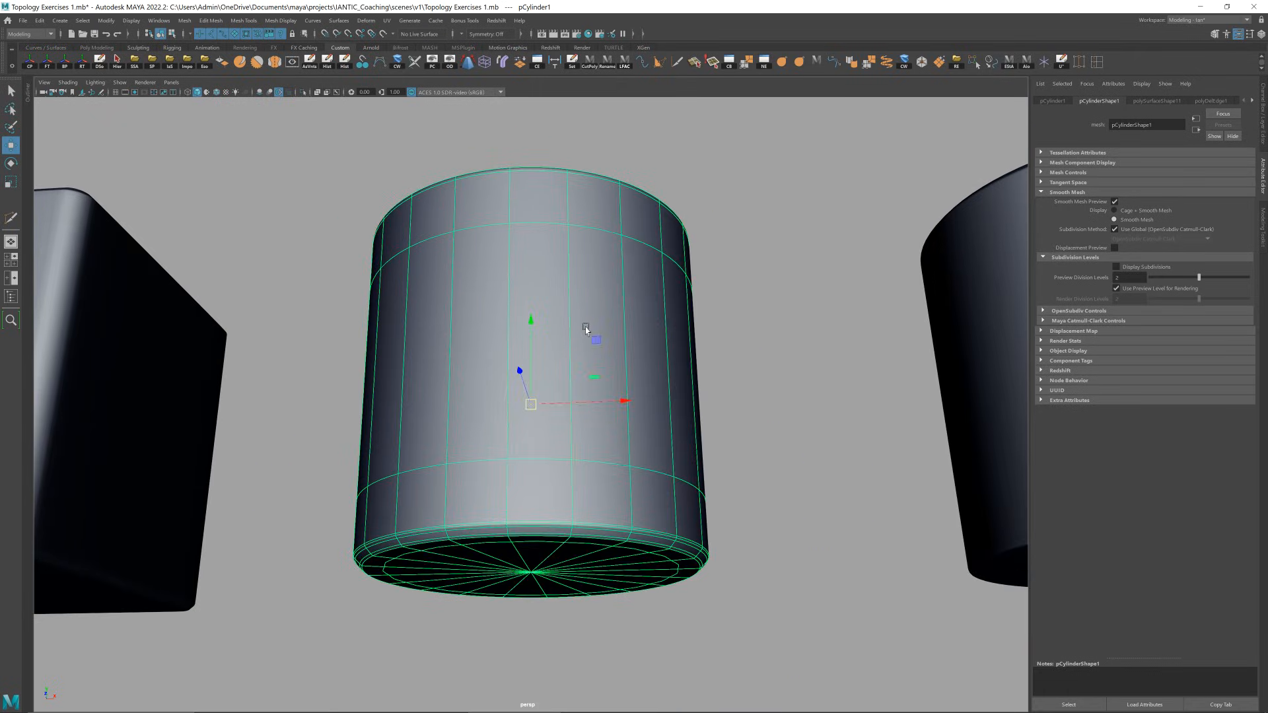
- Turn off the smooth preview and examine the cylinder's long side faces with Multi-Cut active
left_click_drag(589, 402, 592, 346, "alt")
key("1")
key("ctrl+shift+x")
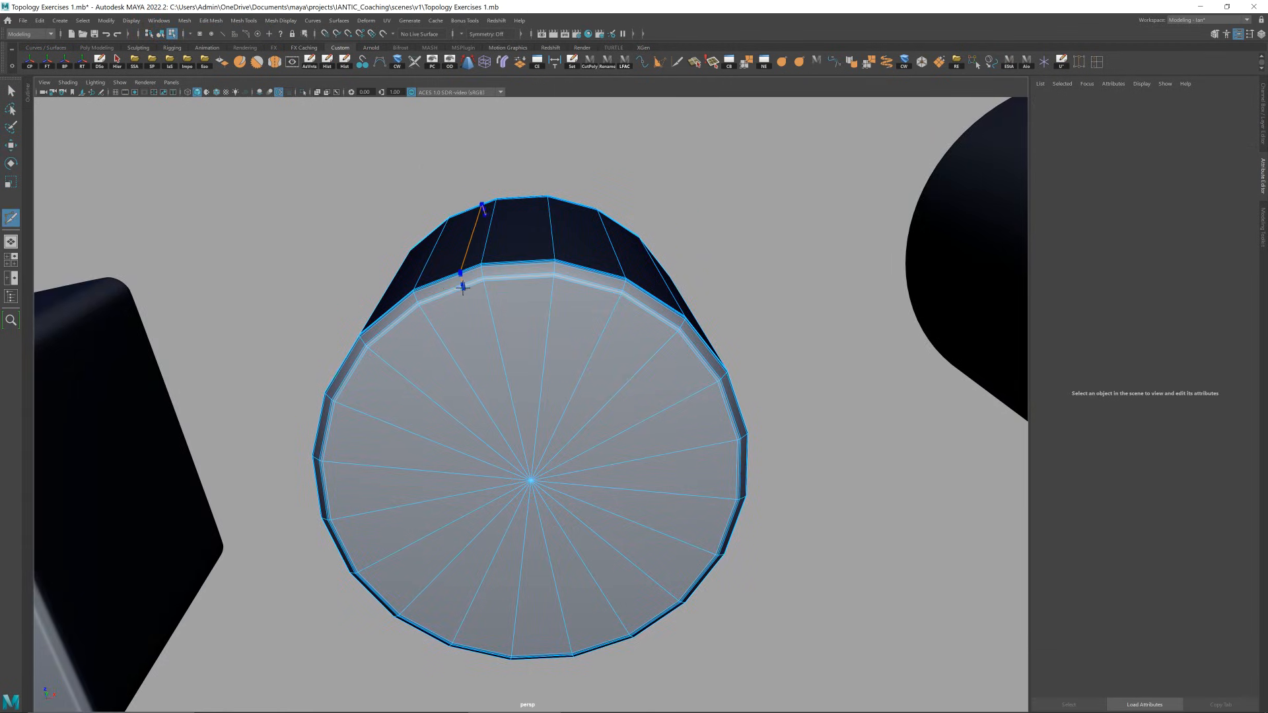
left_click_drag(450, 289, 588, 299, "alt")
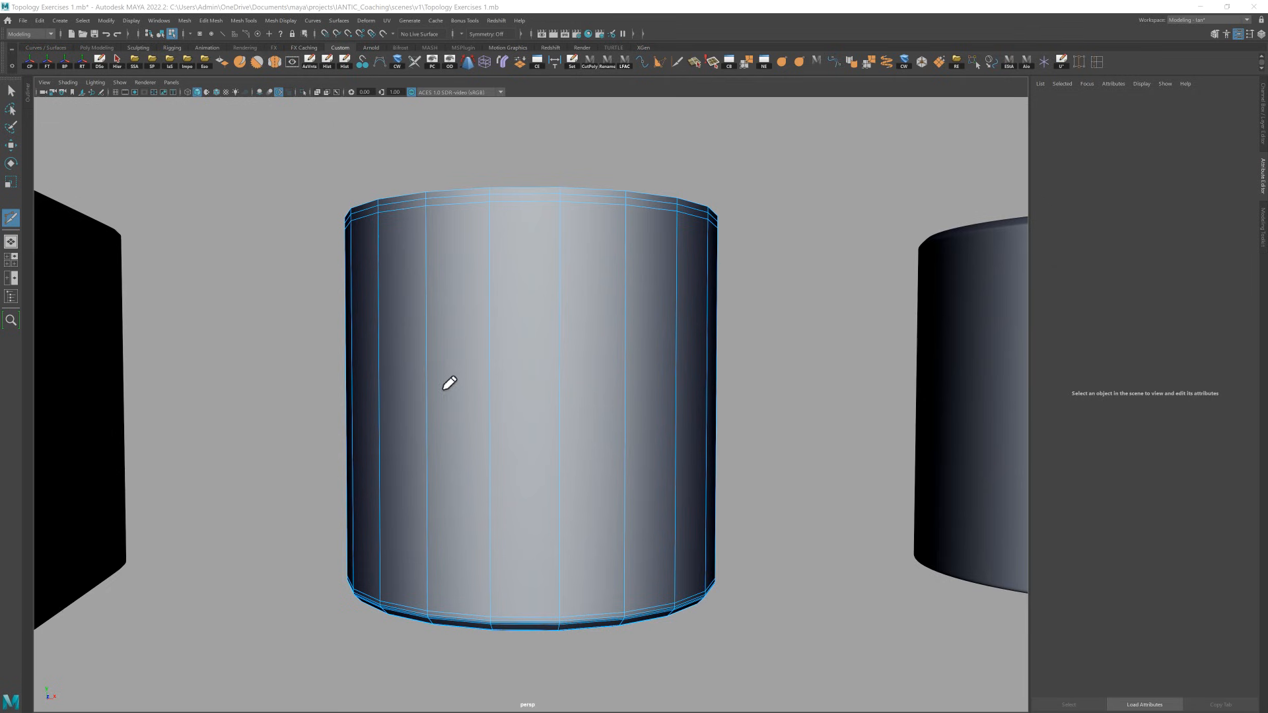
left_click_drag(581, 370, 619, 325, "alt")
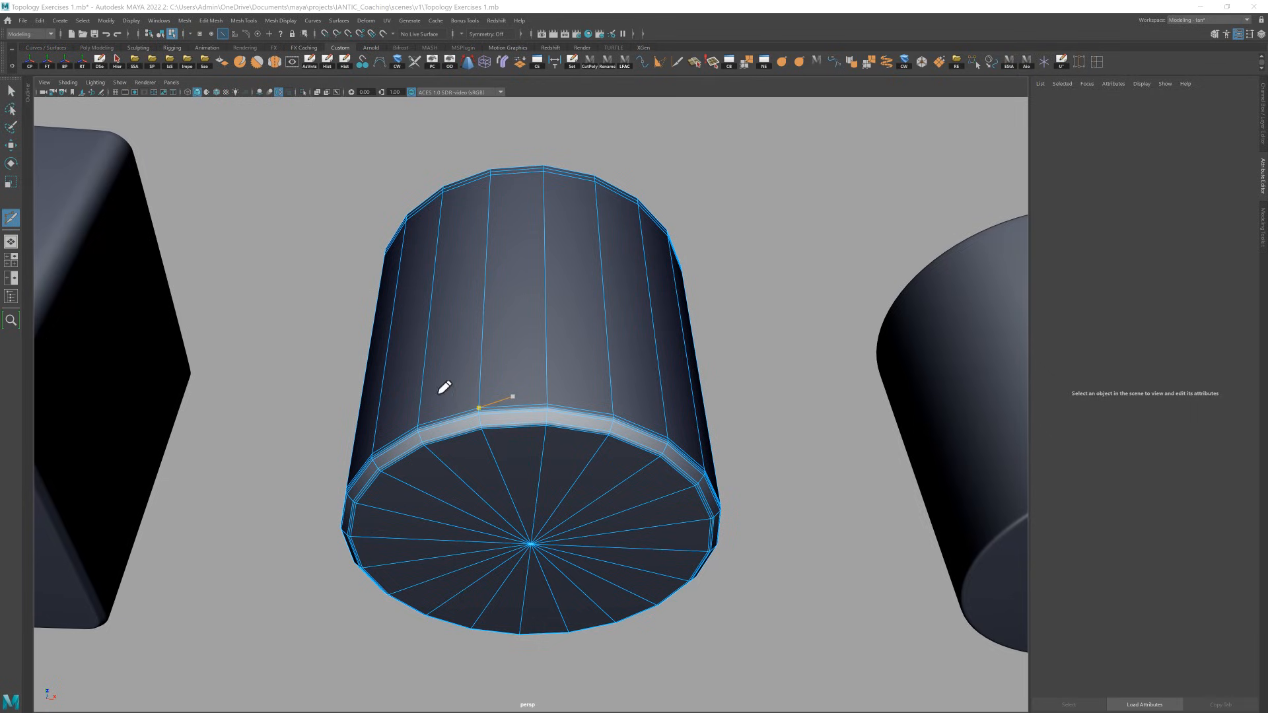
left_click_drag(545, 408, 544, 291)
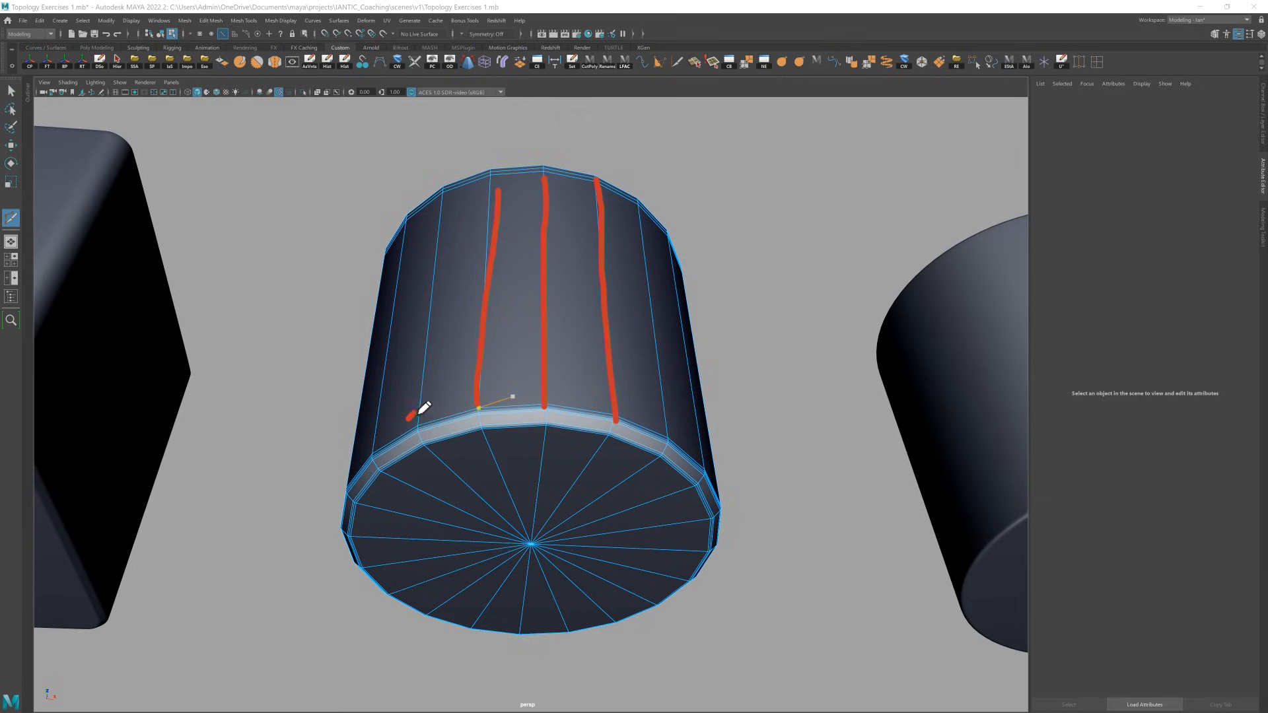
left_click_drag(424, 338, 659, 312)
left_click_drag(491, 223, 667, 233)
left_click_drag(450, 204, 640, 211)
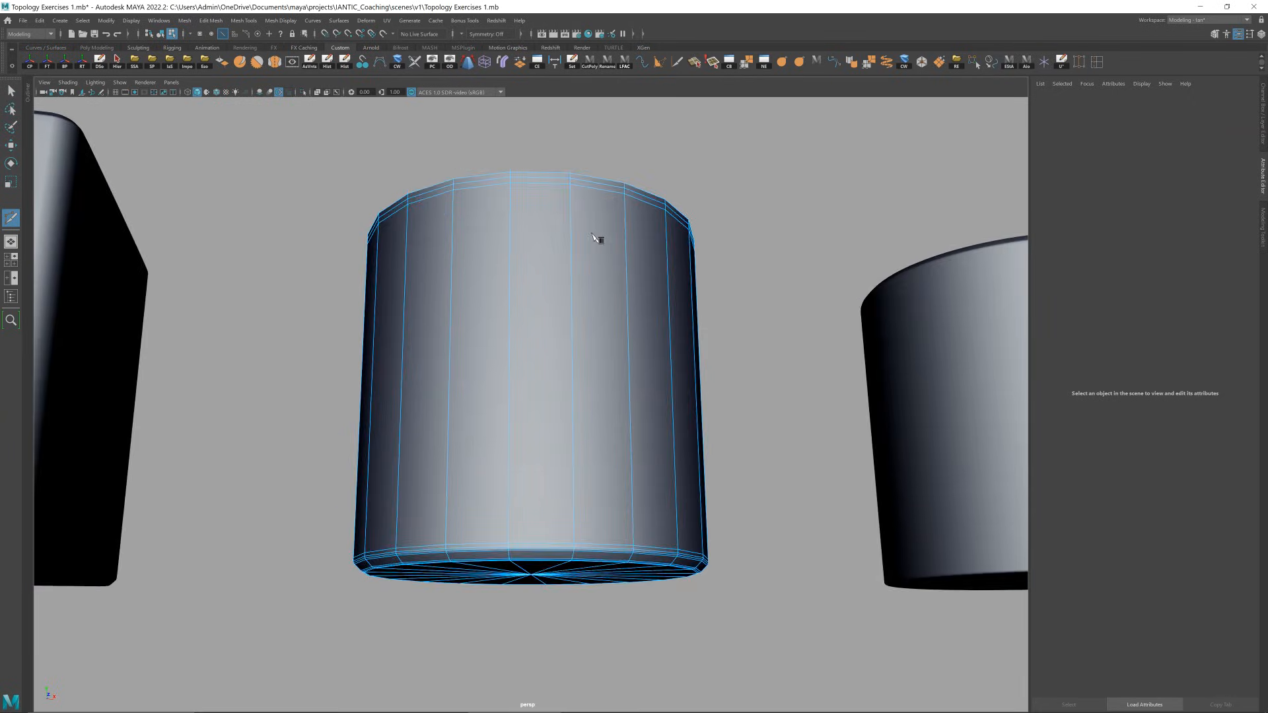
- Insert seven evenly spaced horizontal edge loops around the cylinder's side
left_click_drag(597, 237, 532, 331, "alt")
middle_click(526, 430, "ctrl")
middle_click(525, 433, "ctrl")
middle_click(534, 521, "ctrl")
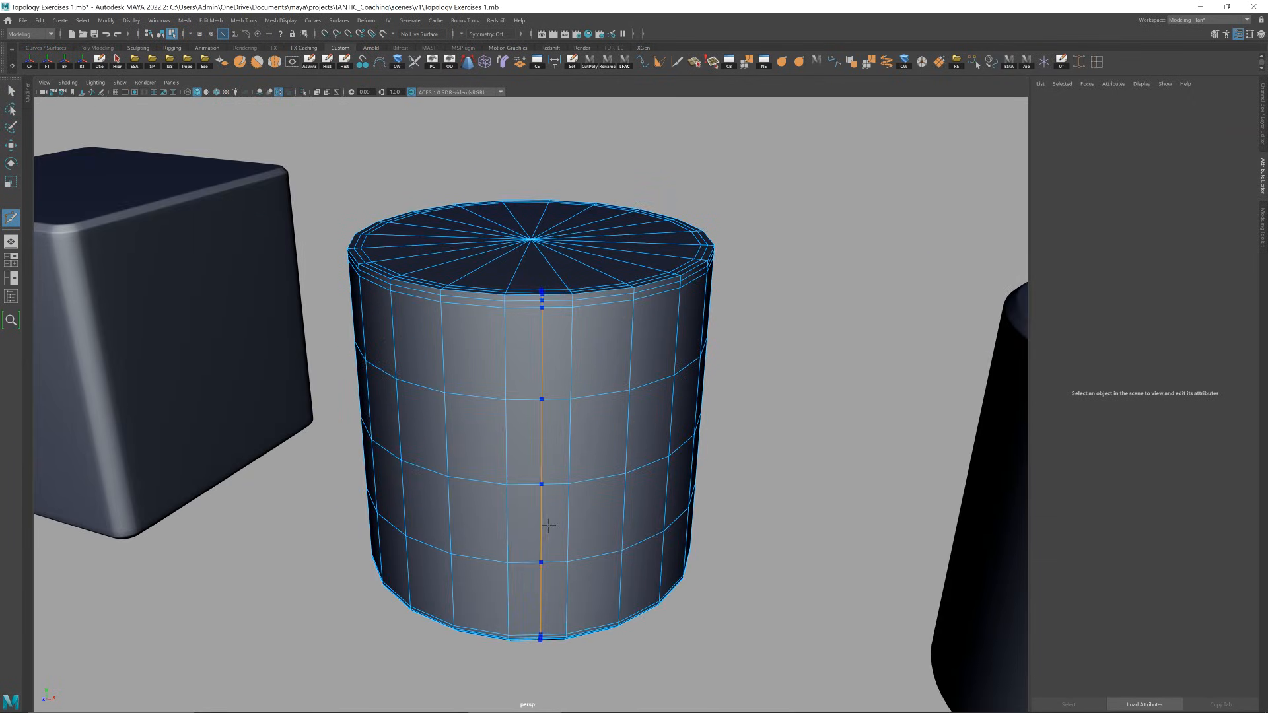
left_click_drag(507, 528, 532, 502, "alt")
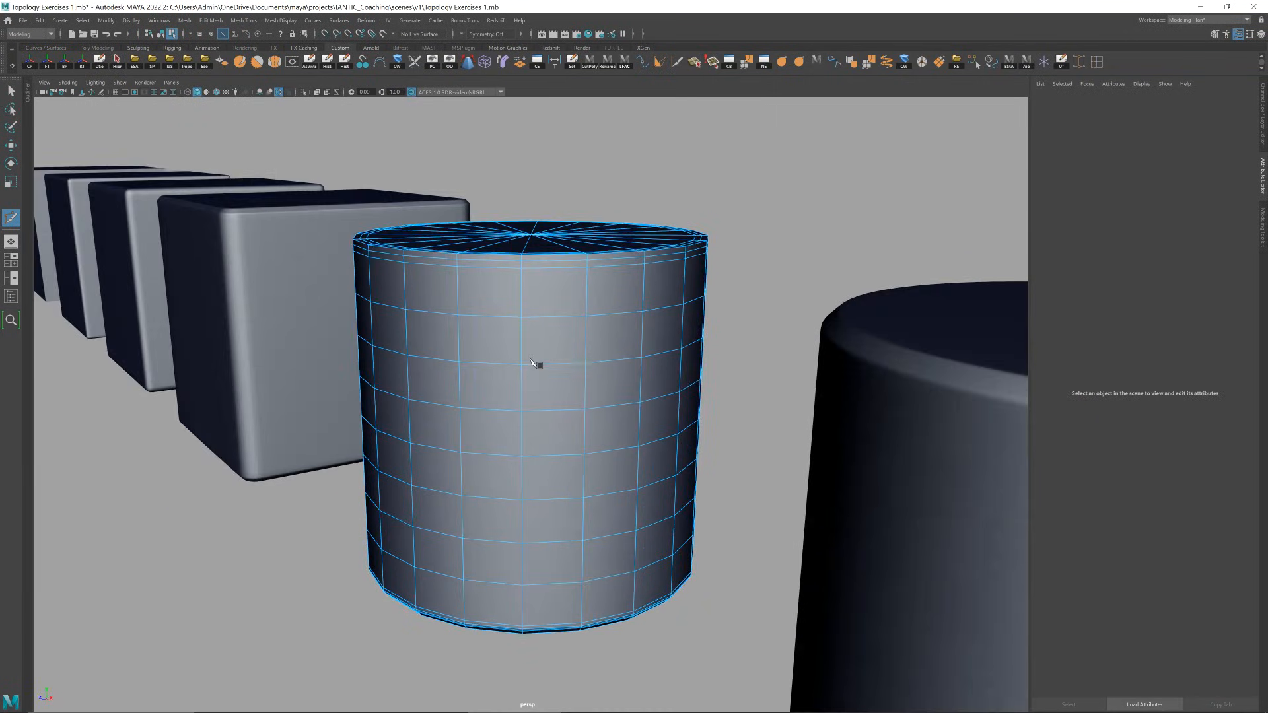
- Review the smoothed cylinder with its evenly divided side from several angles
key("w")
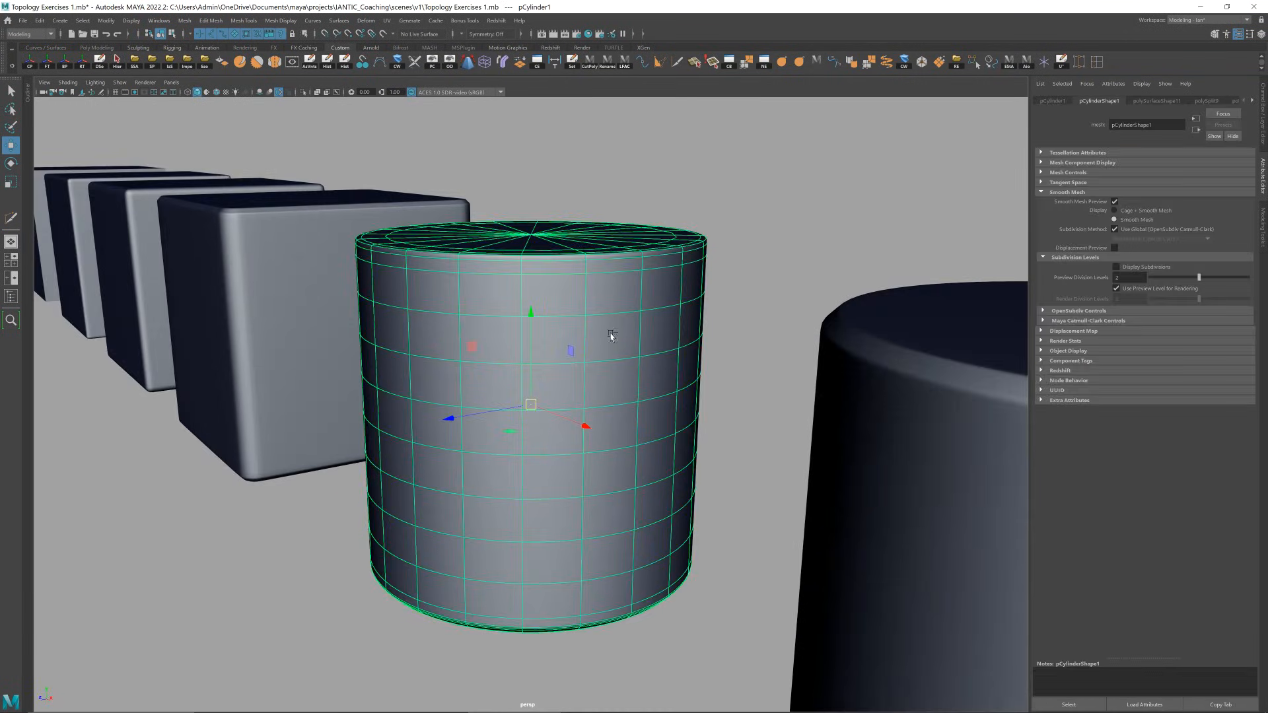
left_click_drag(611, 336, 637, 334, "alt")
left_click_drag(706, 316, 642, 343, "alt")
scroll(584, 341, "up", 3)
- Turn off the smooth preview and delete the support loop just below the cylinder's bevelled top rim
key("1")
mouse_move(587, 340)
right_mouse_down("ctrl")
mouse_move(575, 360)
mouse_move(575, 343)
right_mouse_up("ctrl")
scroll(574, 343, "down", 3)
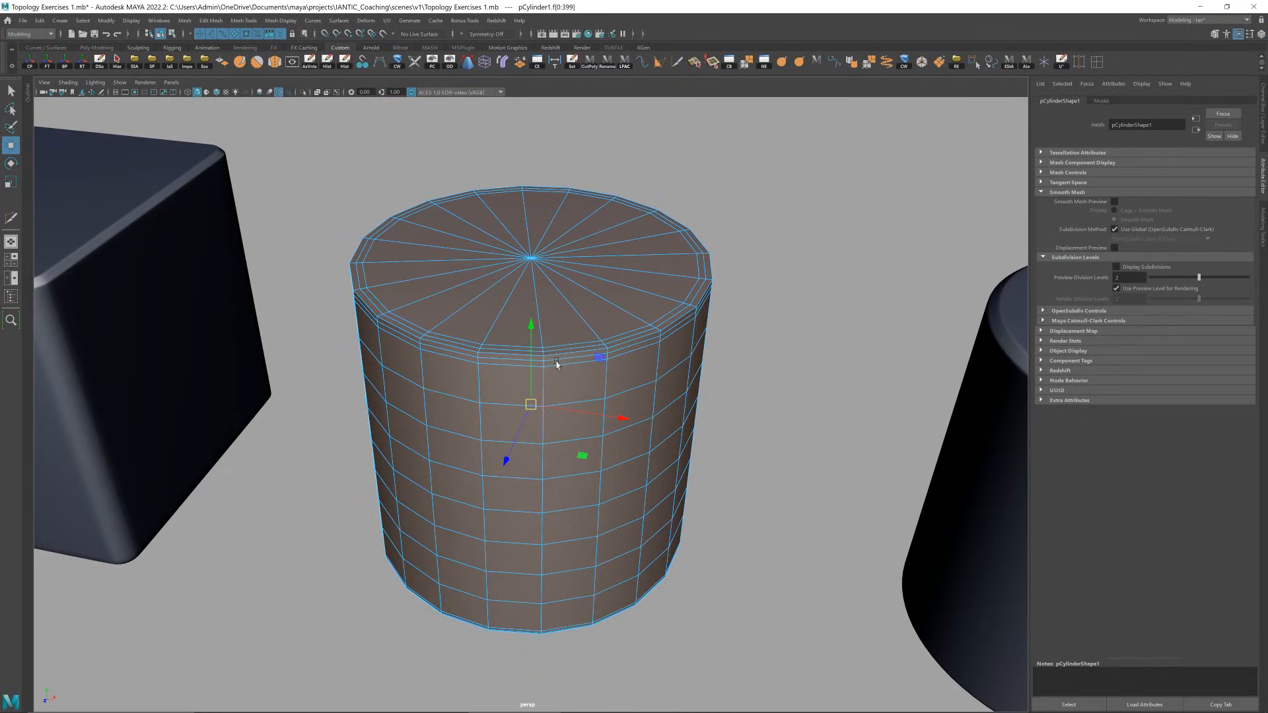
scroll(557, 364, "down", 2)
key("F8")
double_click(566, 374)
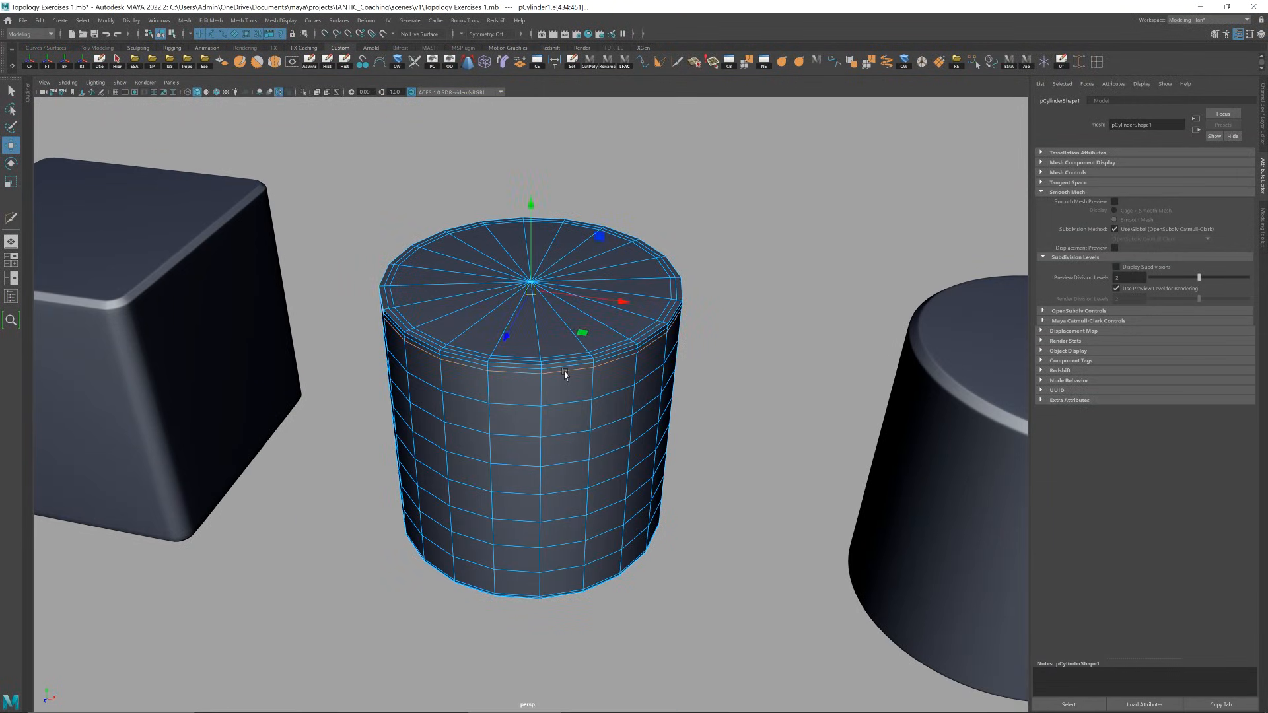
key("f")
left_click_drag(558, 374, 552, 368, "alt")
scroll(385, 397, "up", 3)
key("Delete")
- Toggle the smooth preview on and off in object mode to compare the cylinder's top rim
key("F8")
key("3")
left_click(563, 316)
key("1")
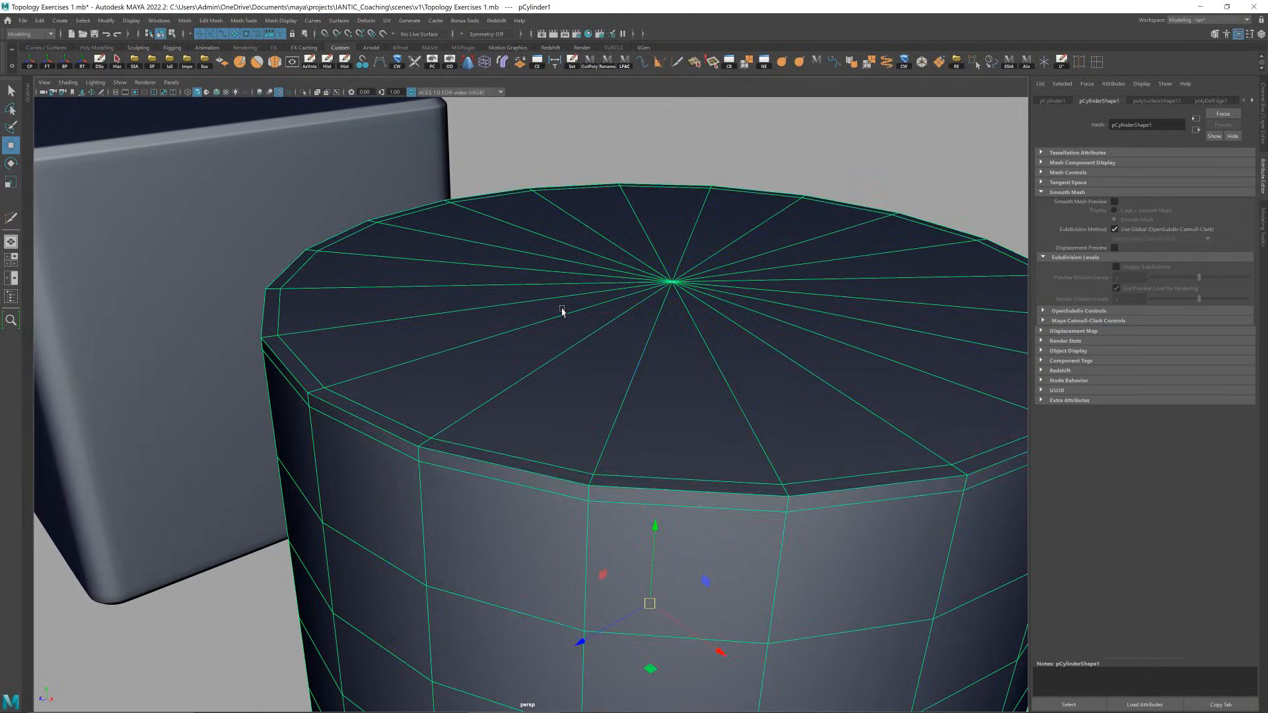
left_click_drag(561, 310, 574, 302, "alt")
key("3")
key("alt+d")
scroll(566, 355, "down", 2)
left_click_drag(566, 355, 699, 336, "alt")
- Turn off the smooth preview and delete the seven horizontal edge loops from the cylinder's side
left_click(740, 333)
key("1")
right_click_drag(706, 442, 707, 399)
scroll(600, 448, "down", 4)
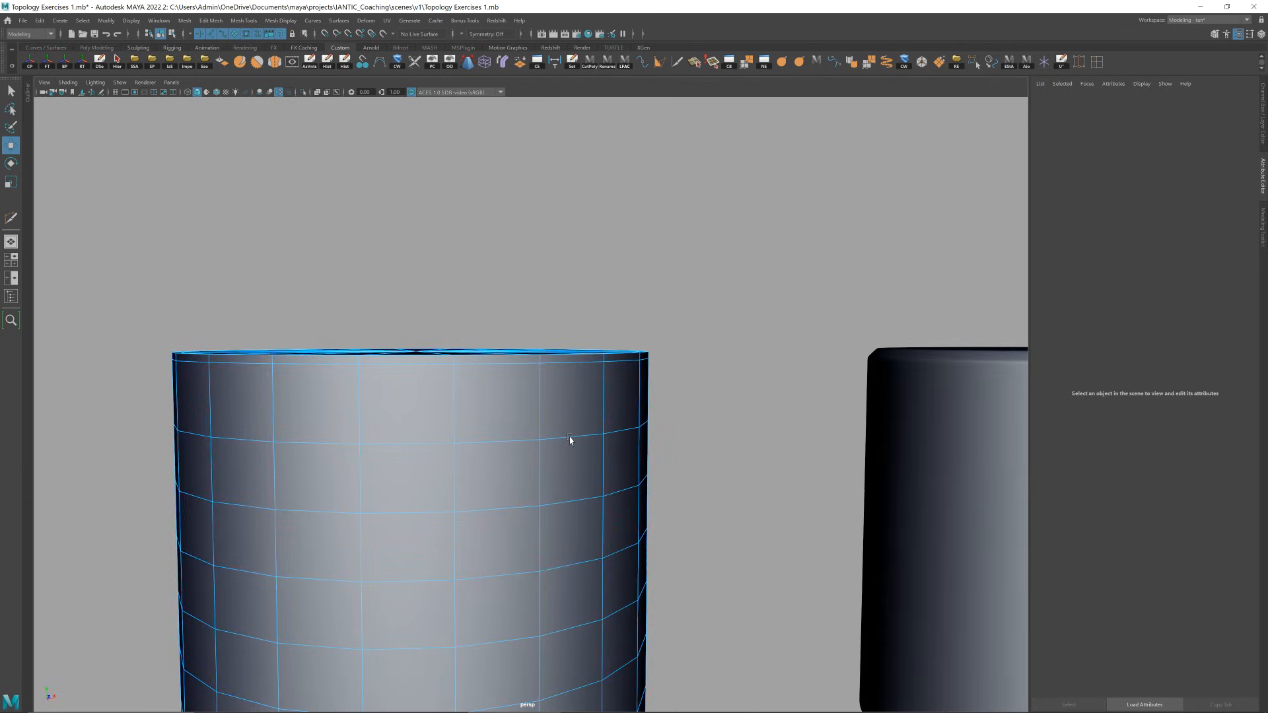
left_click(570, 438)
scroll(570, 438, "down", 3)
left_click_drag(570, 438, 561, 529, "alt")
left_click(560, 526)
double_click(557, 277, "shift")
right_click_drag(552, 211, 601, 216, "ctrl")
right_click_drag(585, 278, 562, 119, "ctrl")
right_click_drag(562, 212, 454, 144, "ctrl")
key("ctrl+Delete")
- Toggle the smooth preview and examine the top rim's silhouette on the cylinder with an undivided side
right_click_drag(589, 266, 699, 179)
key("3")
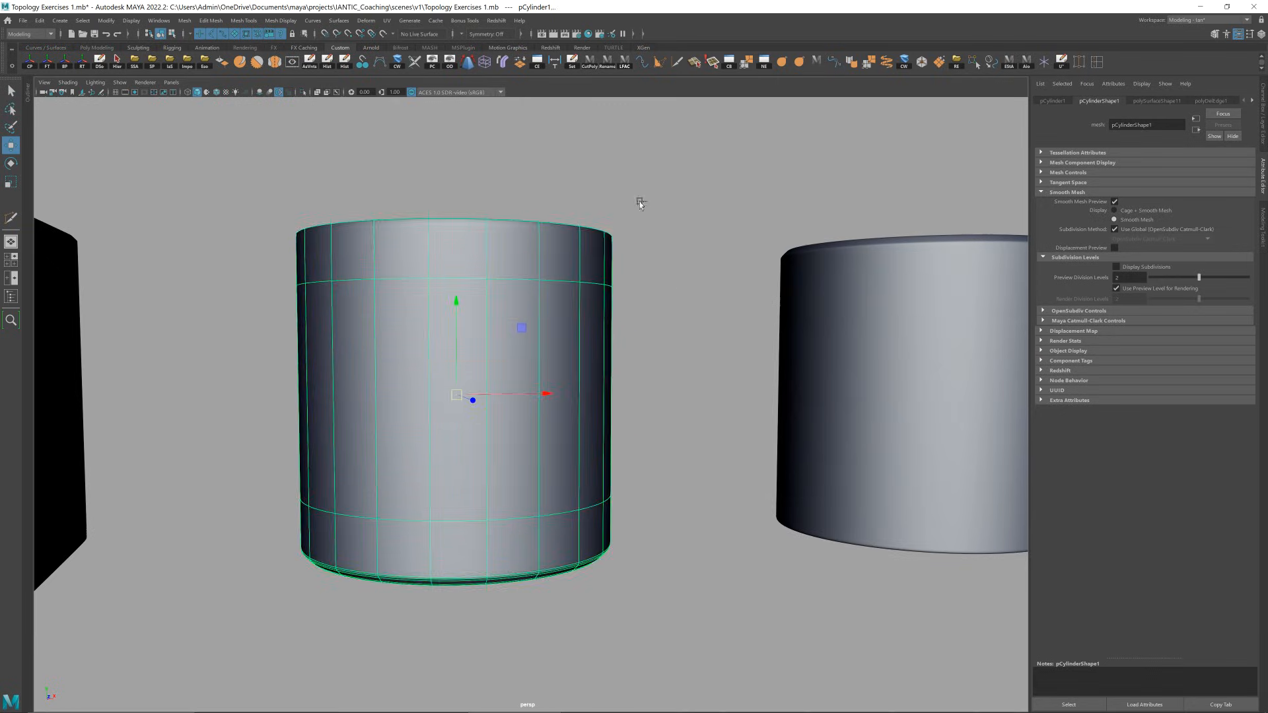
left_click(640, 202)
middle_click_drag(640, 203, 557, 404, "alt")
scroll(557, 403, "up", 4)
left_click(565, 355)
key("1")
left_click_drag(565, 355, 625, 300, "alt")
key("3")
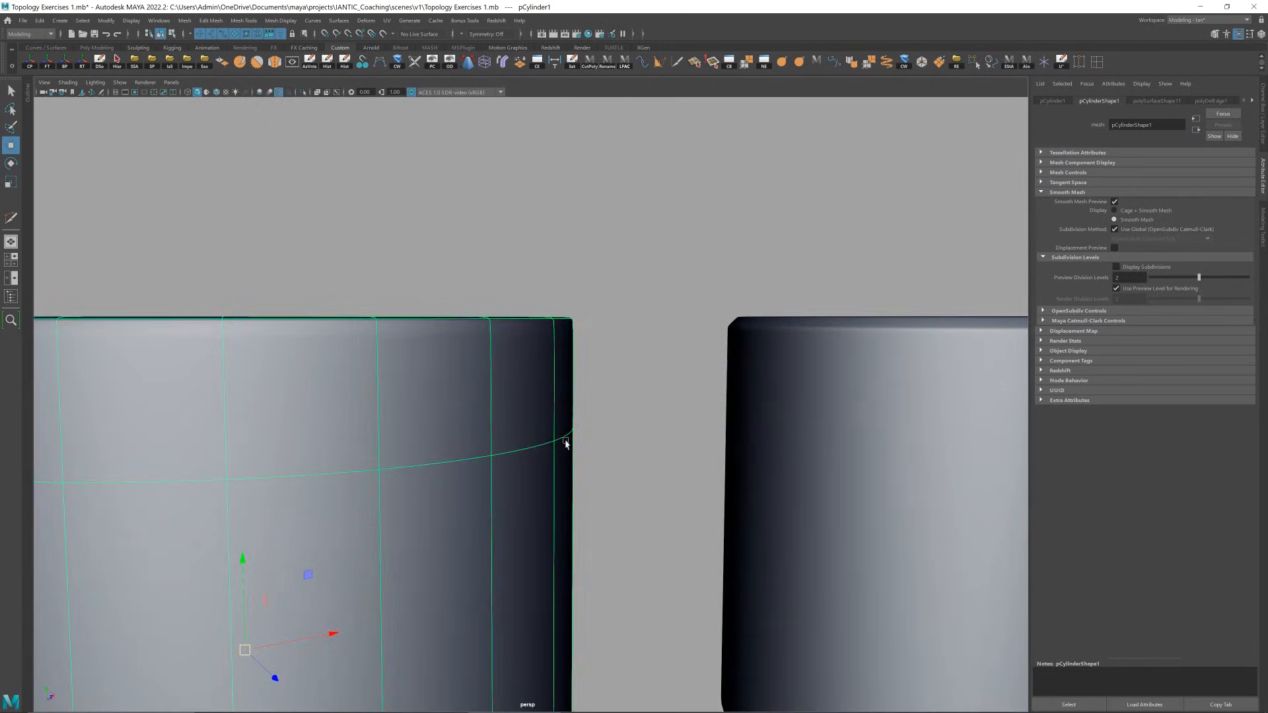
scroll(566, 442, "down", 5)
left_click(589, 356)
scroll(552, 390, "up", 3)
left_click_drag(553, 390, 520, 383, "alt")
- Turn off the smooth preview and insert a support loop just below the cylinder's bevelled top rim
left_click(520, 383)
key("1")
key("ctrl+shift+x")
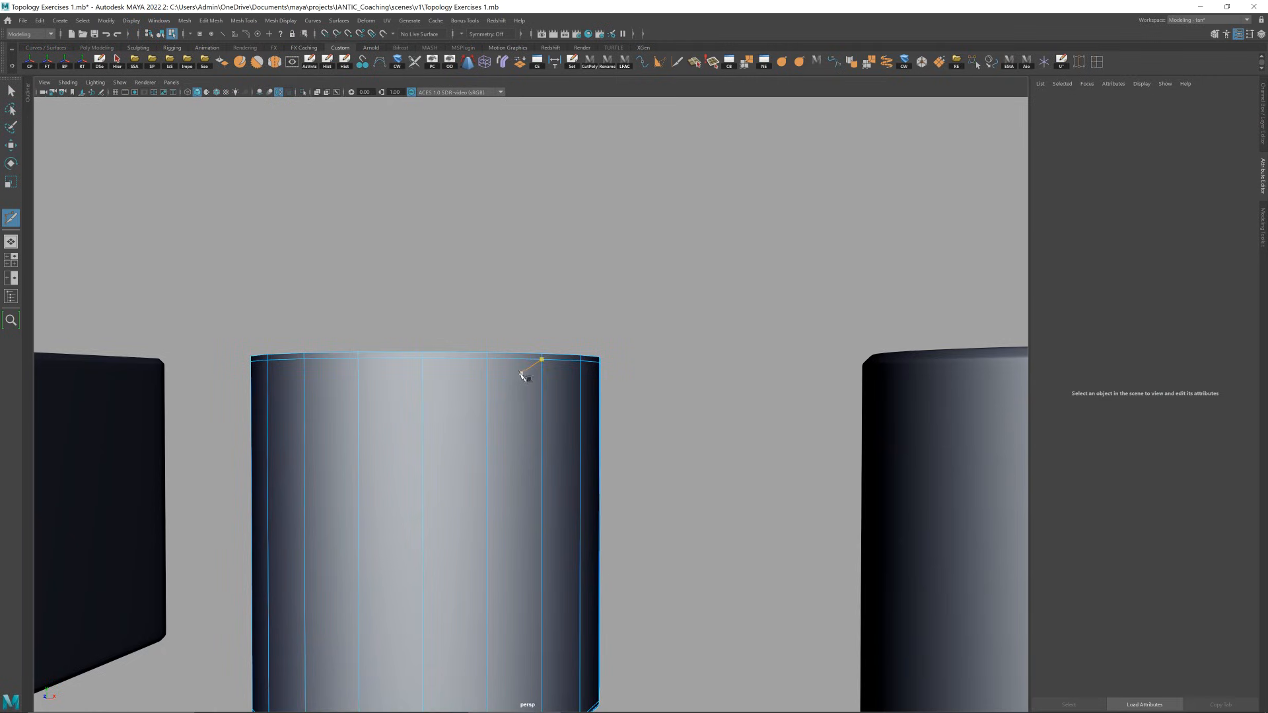
scroll(525, 377, "up", 2)
left_click(470, 353, "ctrl")
key("q")
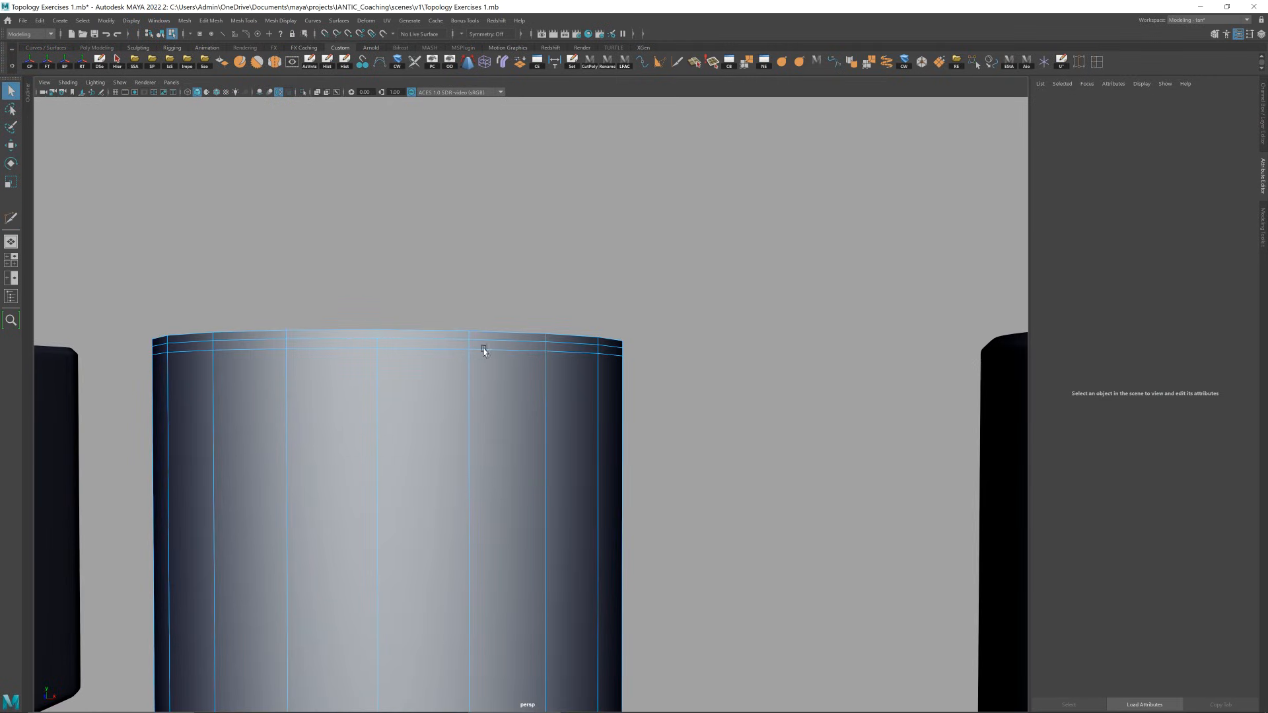
- Turn on the smooth preview and examine the top rim's silhouette with the support loop in place
key("w")
right_click_drag(487, 351, 655, 282)
key("3")
left_click(656, 282)
left_click_drag(614, 360, 581, 373, "alt")
left_click(566, 354)
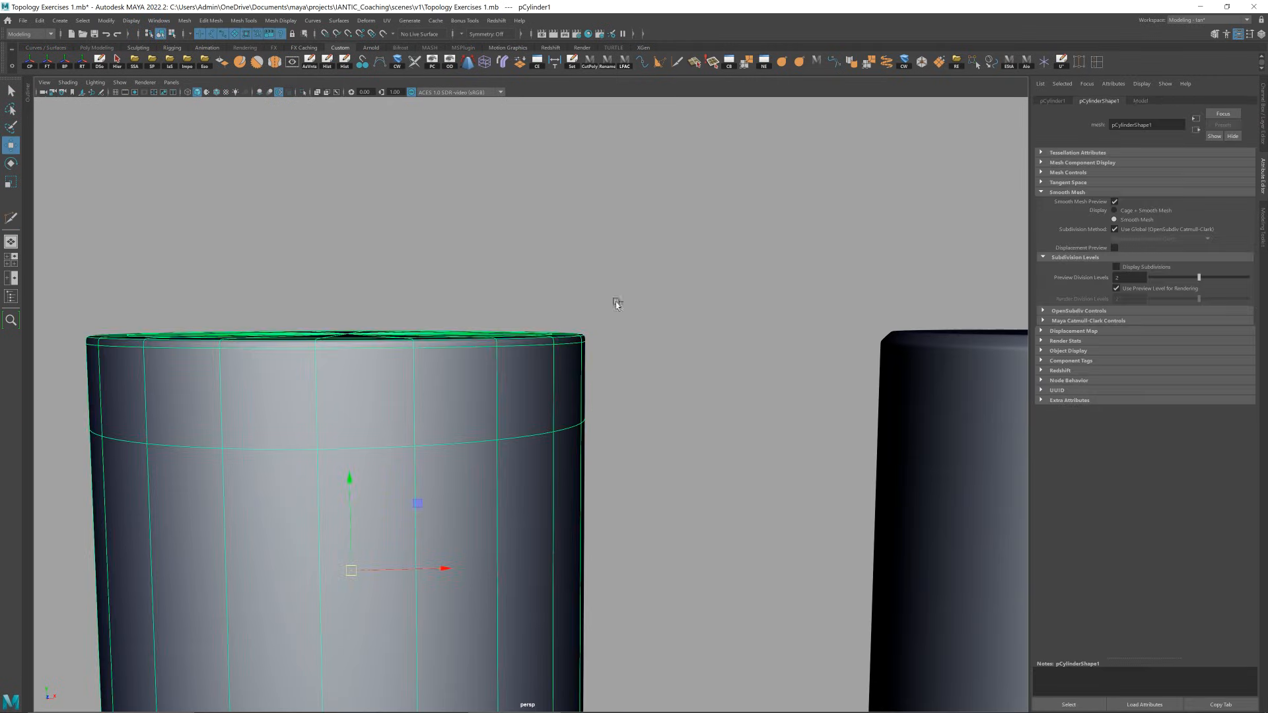
left_click(585, 342)
scroll(571, 405, "down", 3)
left_click(529, 383)
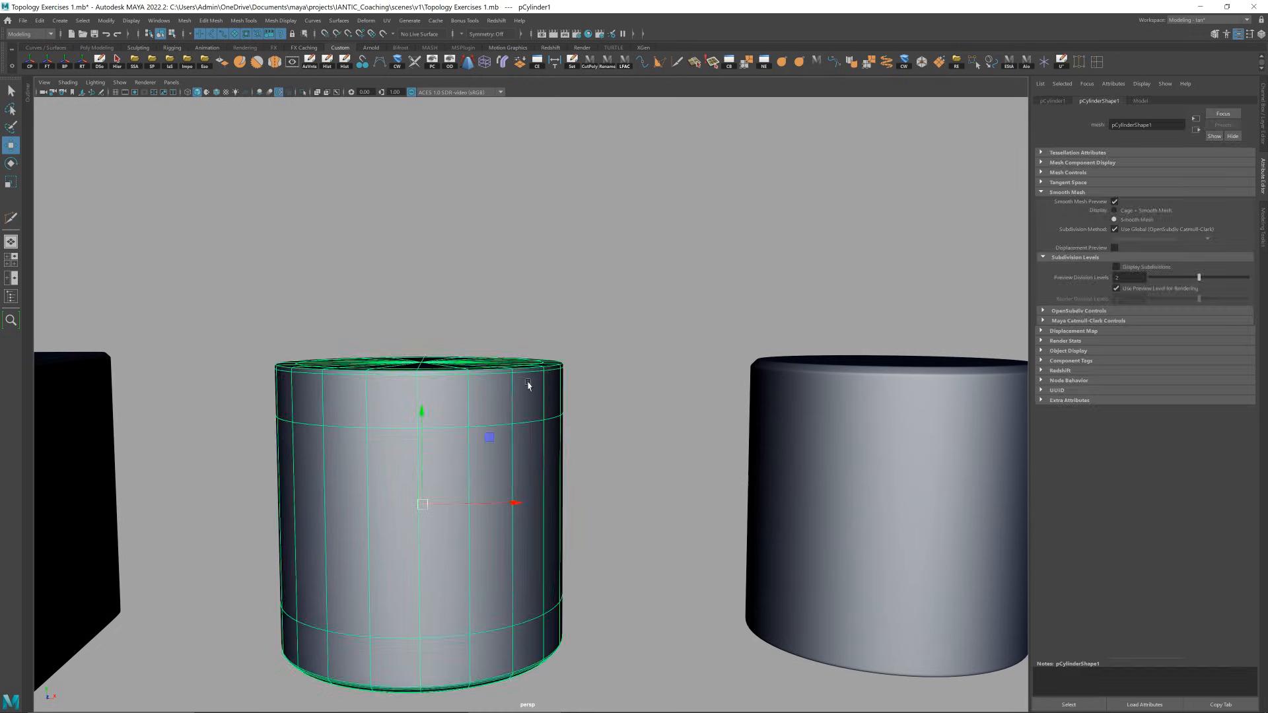
- Turn off the smooth preview and insert seven horizontal edge loops between the supported rims
key("1")
key("y")
left_click_drag(535, 411, 524, 414, "alt")
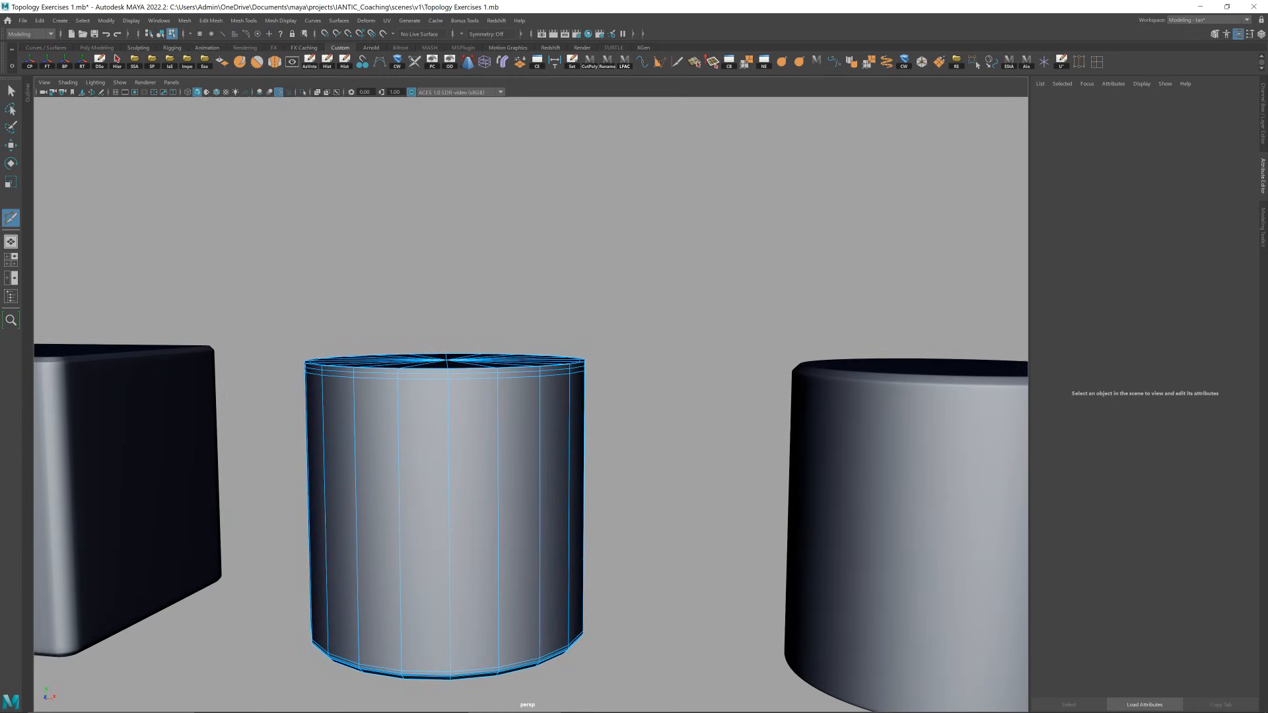
left_click_drag(565, 470, 587, 456, "alt")
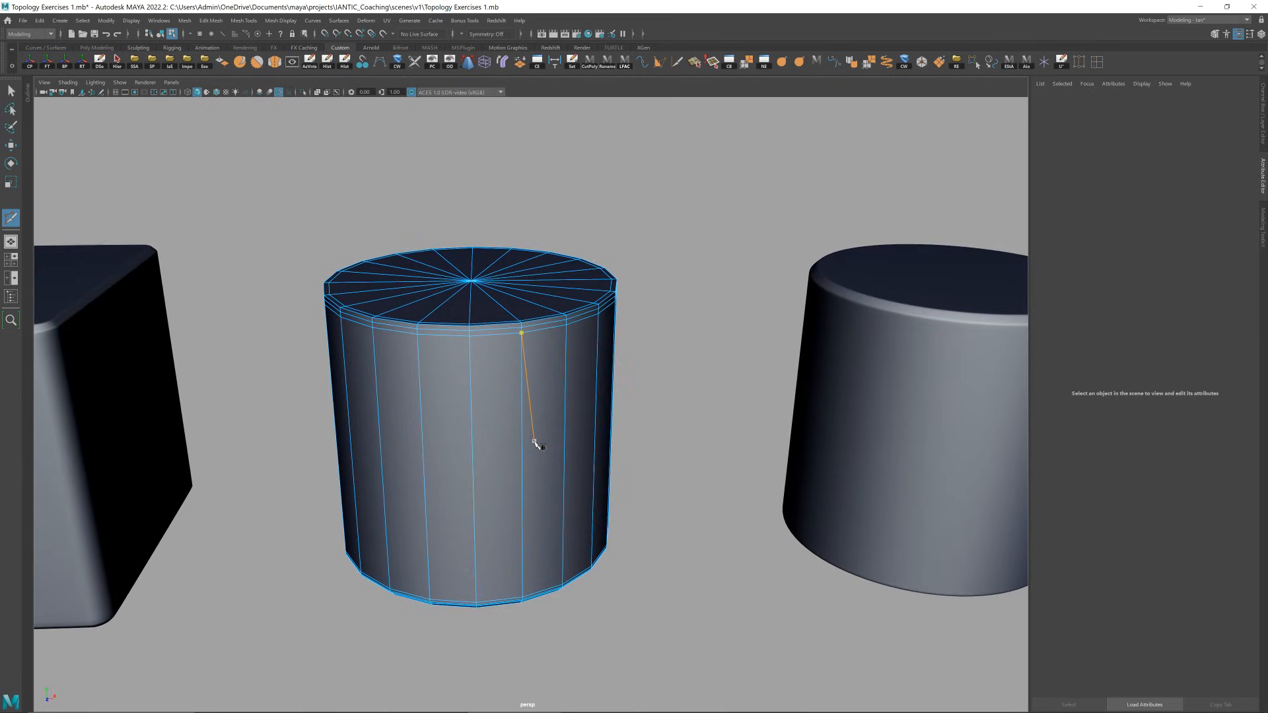
left_click_drag(527, 433, 573, 444, "alt")
middle_click(519, 380, "ctrl")
middle_click(519, 513, "ctrl")
middle_click(545, 343, "ctrl")
middle_click(520, 428, "ctrl")
middle_click(506, 500, "ctrl")
middle_click(509, 563, "ctrl")
left_click_drag(510, 562, 556, 515, "alt")
- Smooth-preview the cylinder in object mode and examine its side with both the support loop and horizontal divisions
key("w")
right_click_drag(556, 515, 701, 344)
key("3")
left_click(660, 301)
left_click_drag(660, 301, 540, 375, "alt")
- Turn off the smooth preview and remove the support loop below the top rim, keeping the side divisions
left_click(519, 421)
key("1")
scroll(540, 375, "up", 3)
right_click_drag(501, 342, 672, 194)
double_click(493, 299)
key("ctrl+Delete")
- Compare the top corner with and without smoothing, looking at the span between the rim and the first division
key("3")
left_click(667, 198)
left_click_drag(539, 320, 558, 350, "alt")
left_click(550, 345)
key("1")
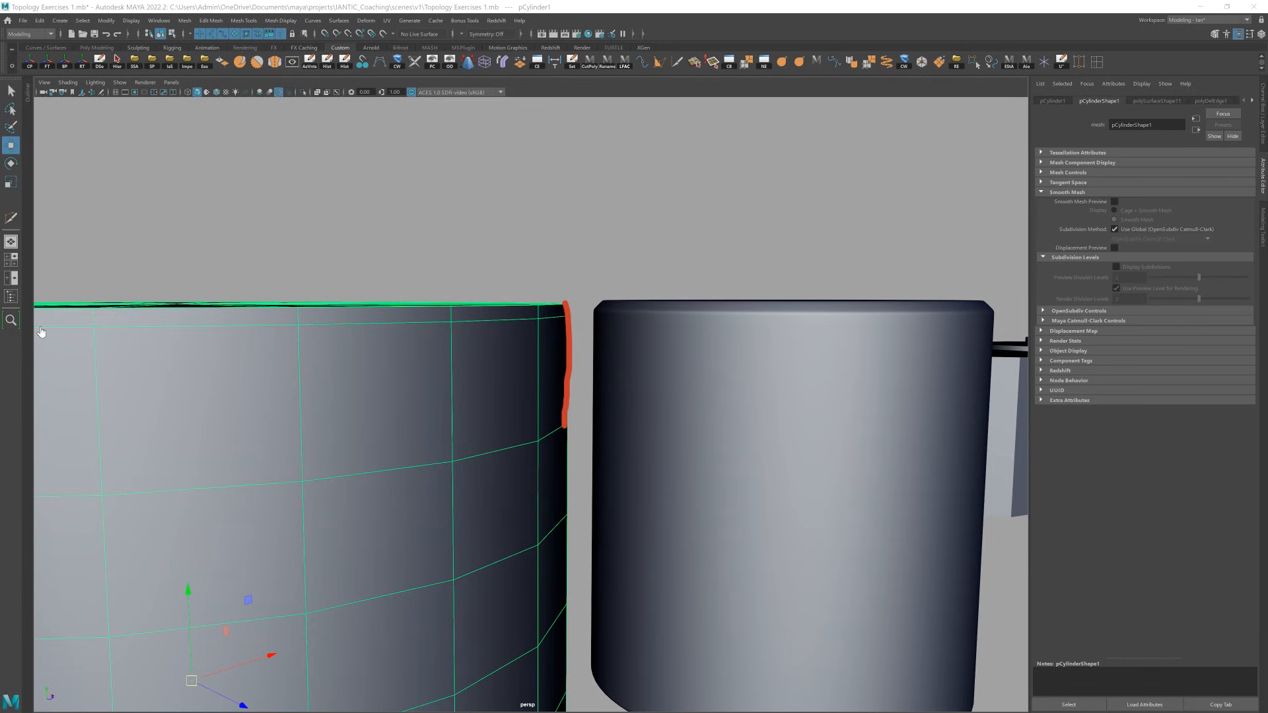
key("Escape")
scroll(544, 271, "down", 3)
left_click_drag(543, 271, 518, 284, "alt")
- Delete the seven horizontal divisions from the cylinder's side and turn on its smooth preview
right_click_drag(517, 284, 517, 270)
left_click(516, 280)
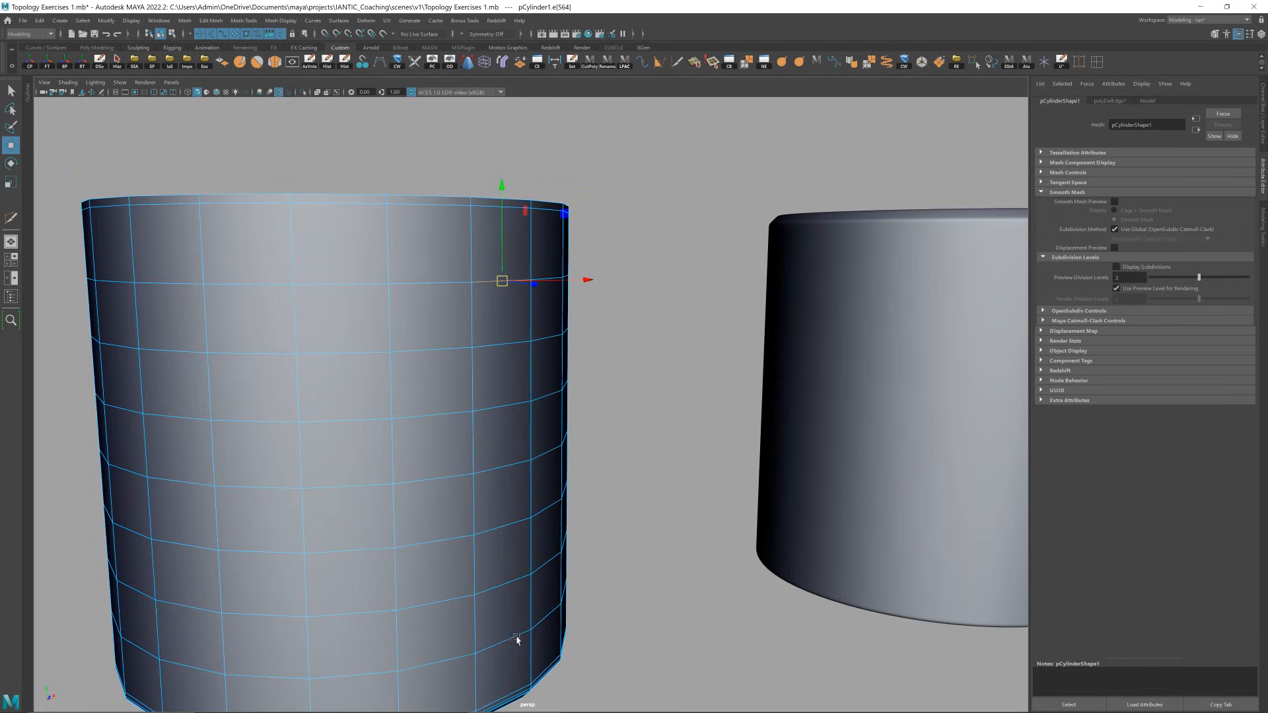
left_click(521, 633)
double_click(512, 280, "shift")
right_click_drag(512, 279, 519, 183, "ctrl")
key("ctrl+Delete")
right_click_drag(577, 284, 736, 195)
key("3")
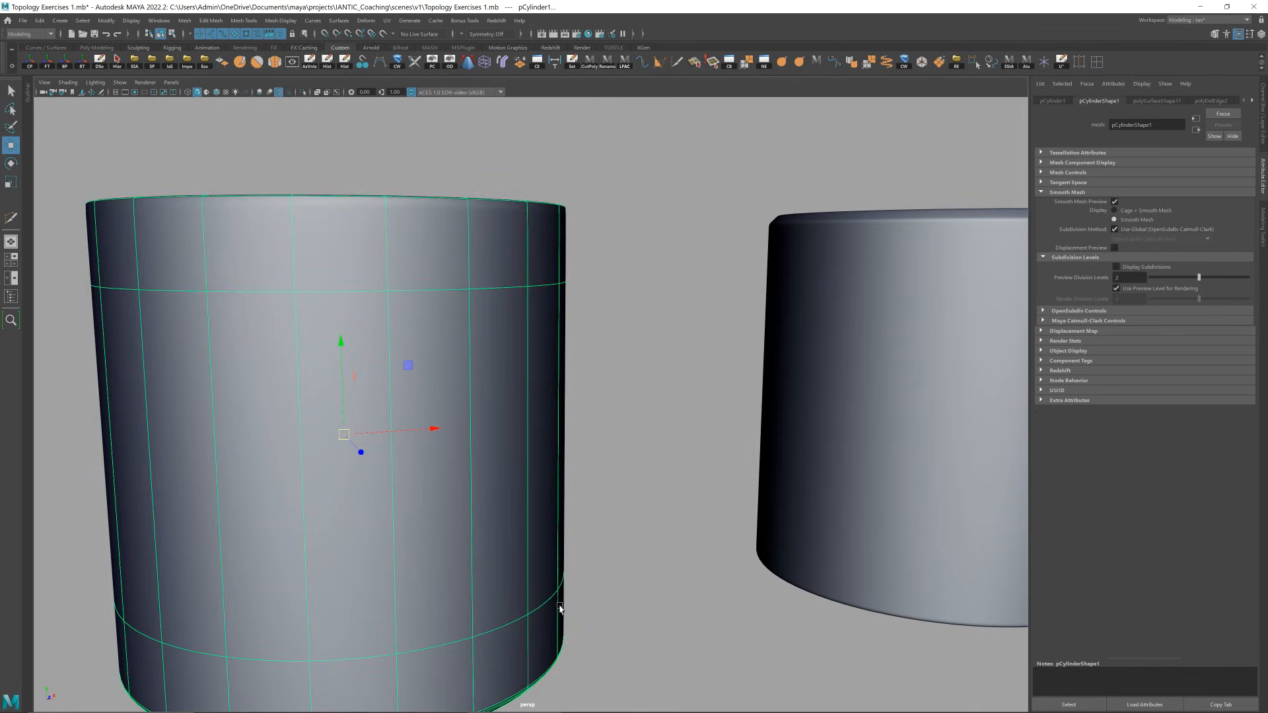
- Turn off the smooth preview and divide the cylinder's side with seven evenly spaced horizontal edge loops
key("1")
key("ctrl+shift+x")
middle_click(552, 368, "ctrl")
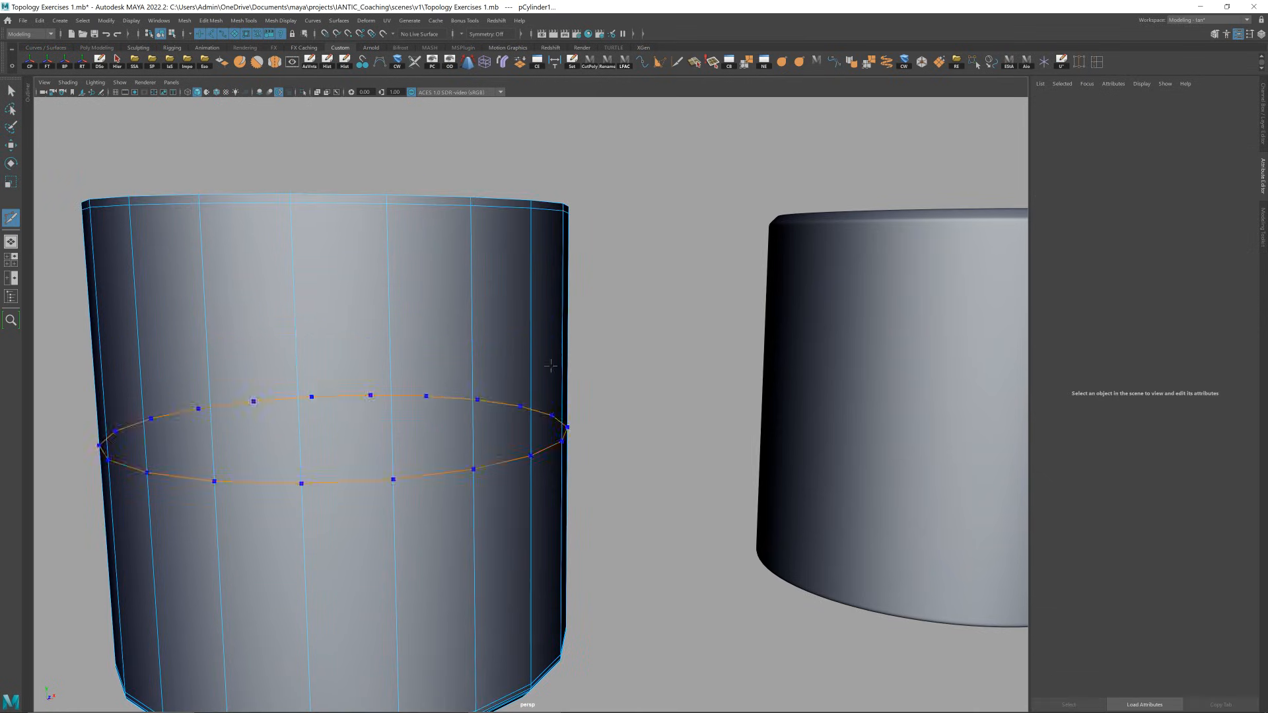
middle_click(538, 309, "ctrl")
middle_click(520, 537, "ctrl")
middle_click(520, 535, "ctrl")
middle_click(522, 620, "ctrl")
middle_click(529, 397, "ctrl")
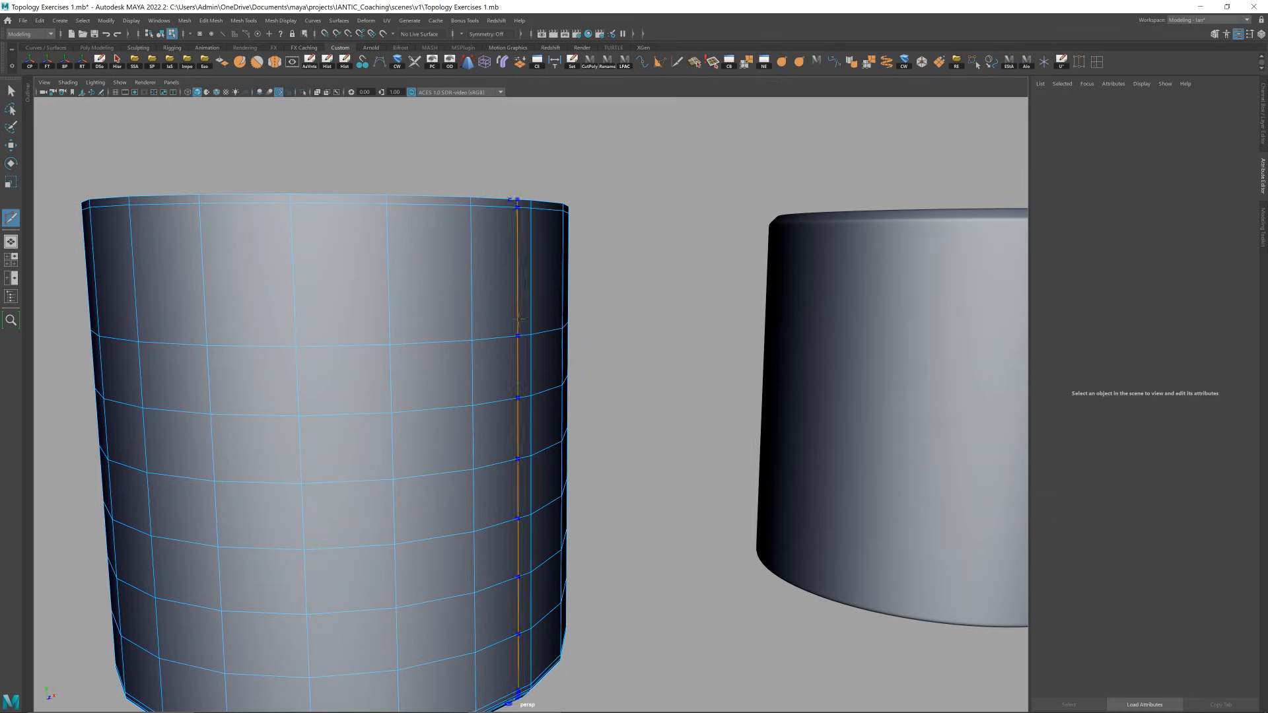
middle_click(516, 284, "ctrl")
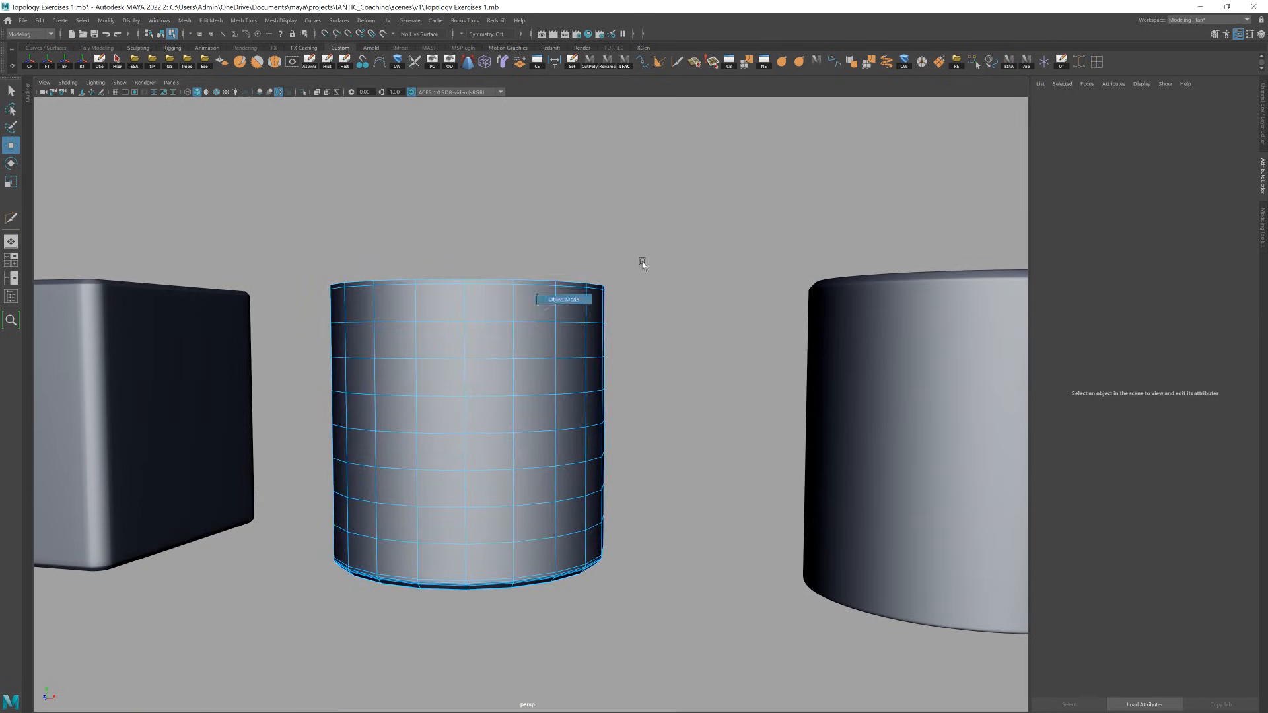
- Frame the divided cylinder in object mode and review it beside its neighbours in the row
key("F8")
key("w")
key("f")
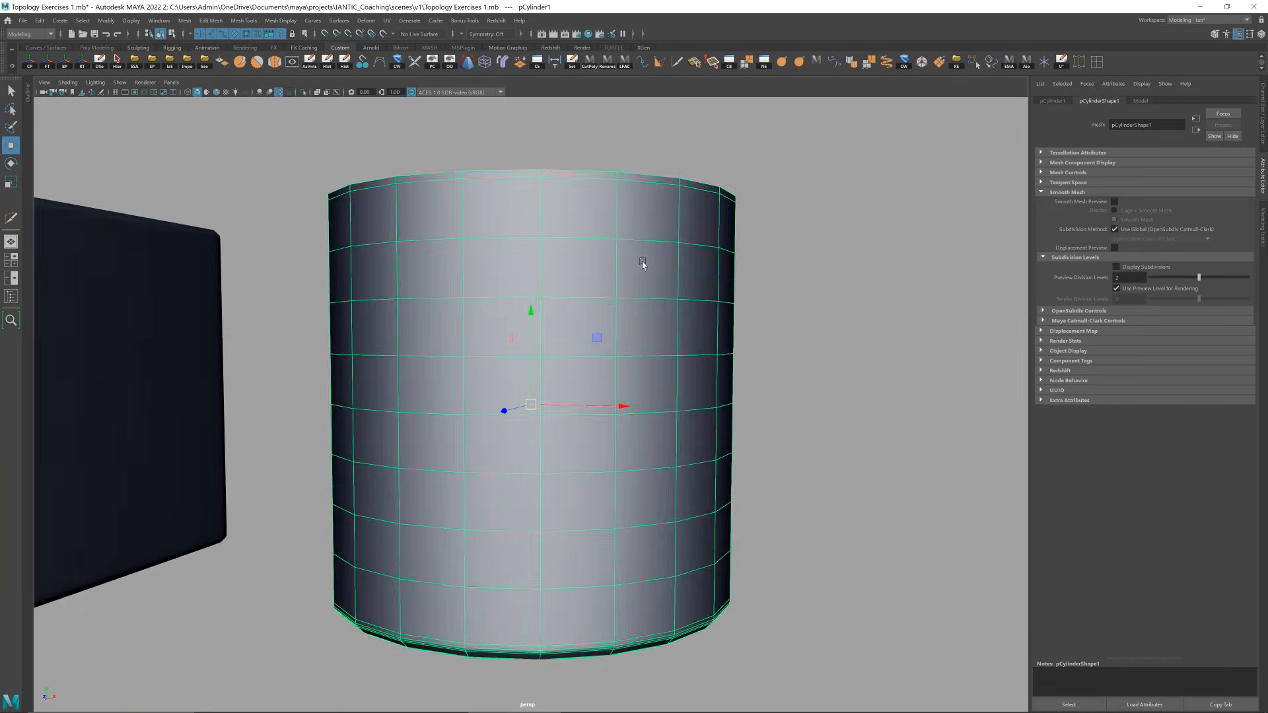
scroll(644, 262, "down", 3)
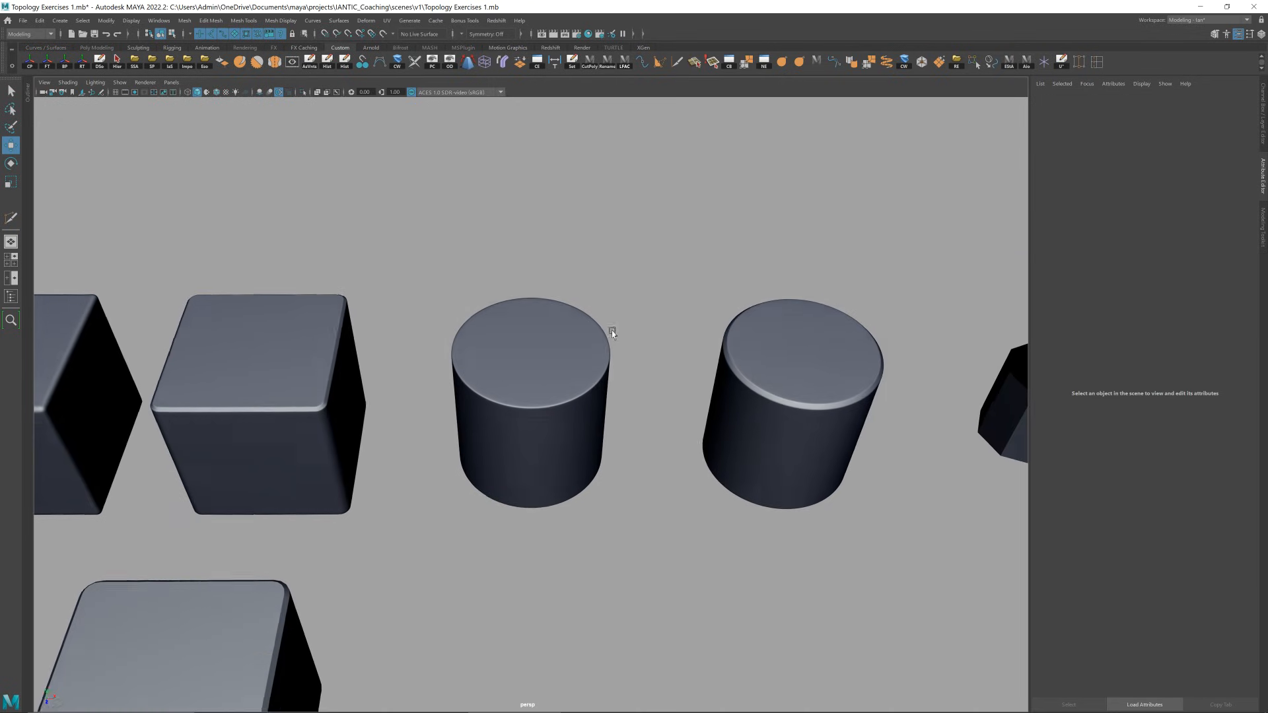
- Check the divided cylinder's wireframe in the row and save the scene
left_click(570, 367)
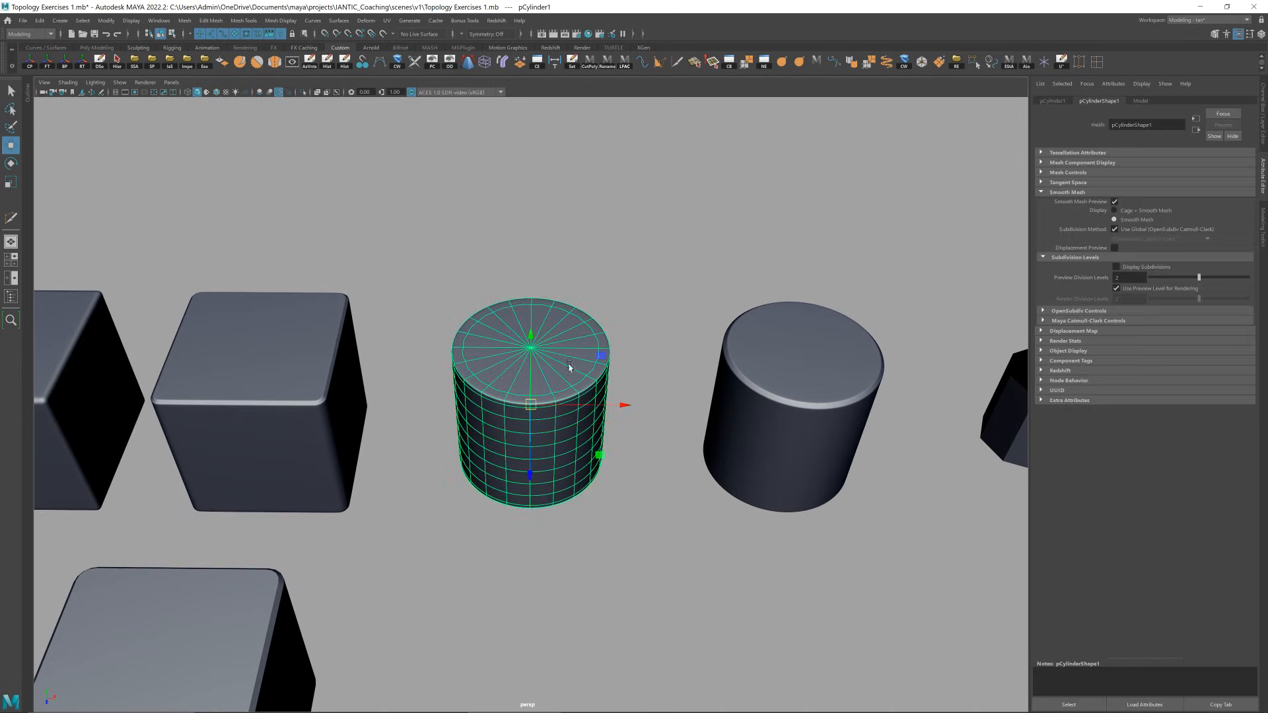
left_click(639, 357)
scroll(640, 357, "down", 3)
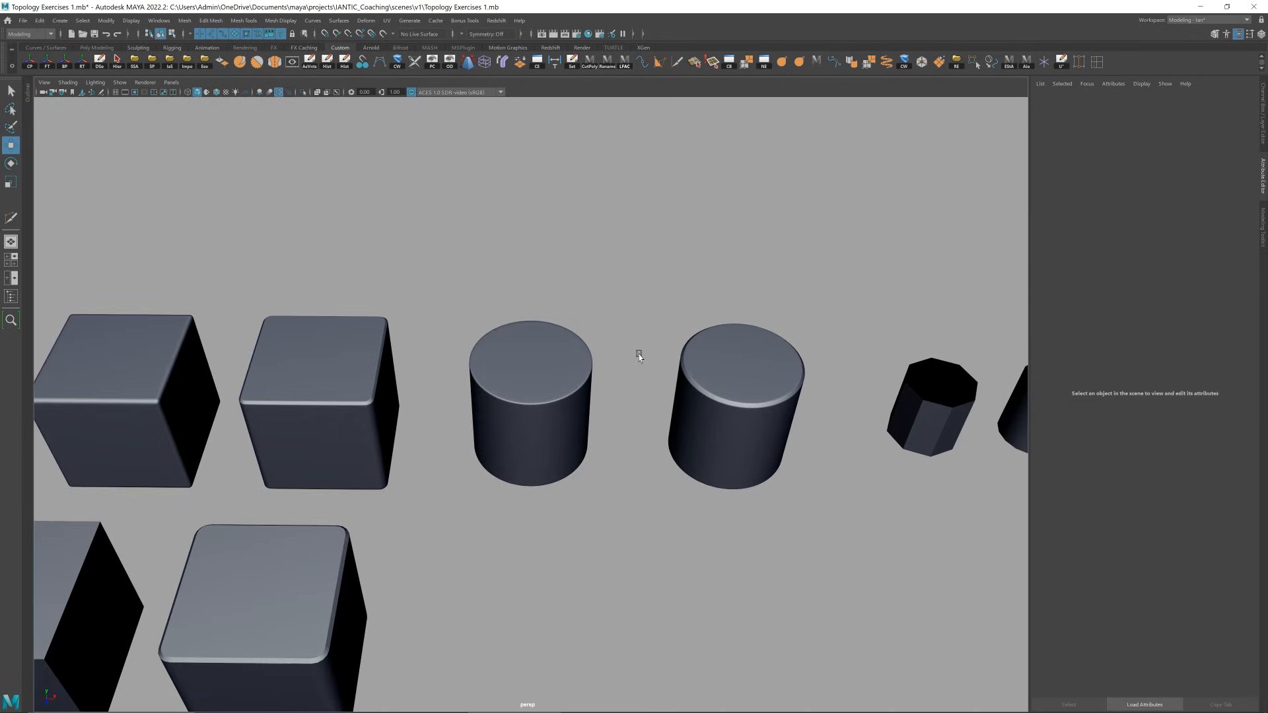
key("ctrl+s")
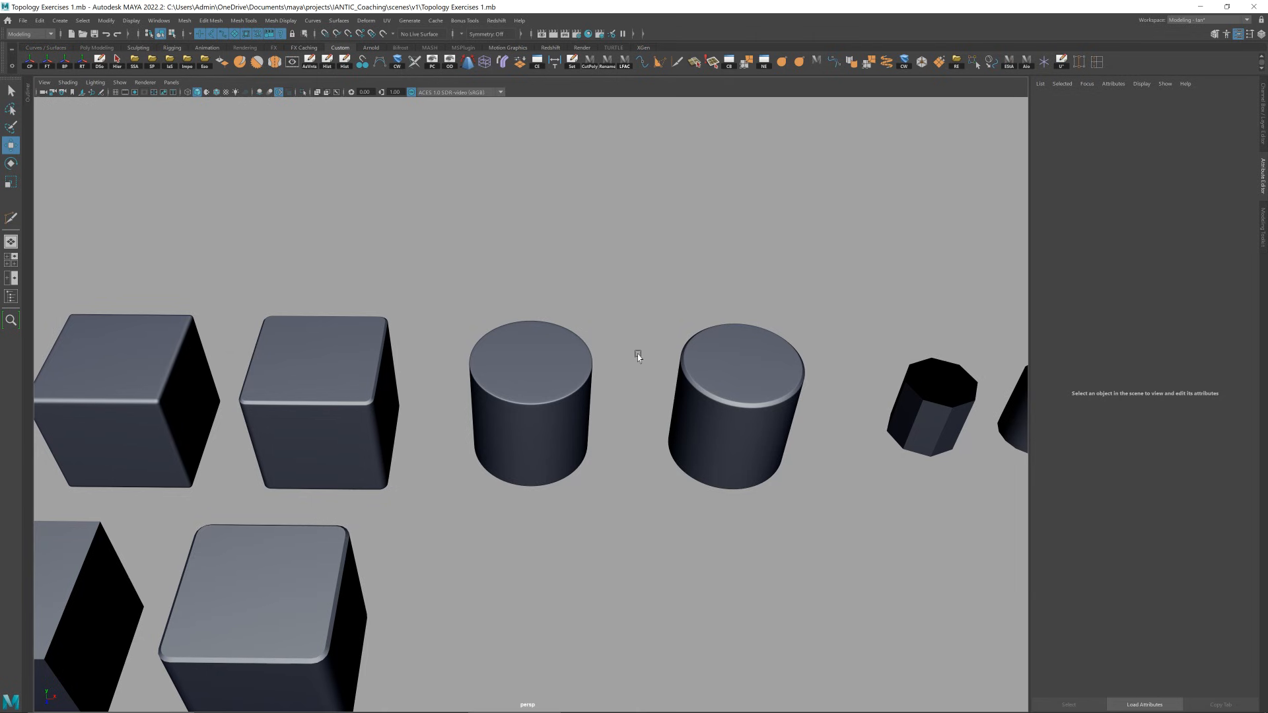
- Frame the bevelled cylinder and compare its top rim with and without smoothing
left_click(700, 364)
key("f")
left_click_drag(717, 282, 722, 281, "alt")
key("1")
key("3")
left_click(722, 280)
left_click_drag(631, 290, 648, 314, "alt")
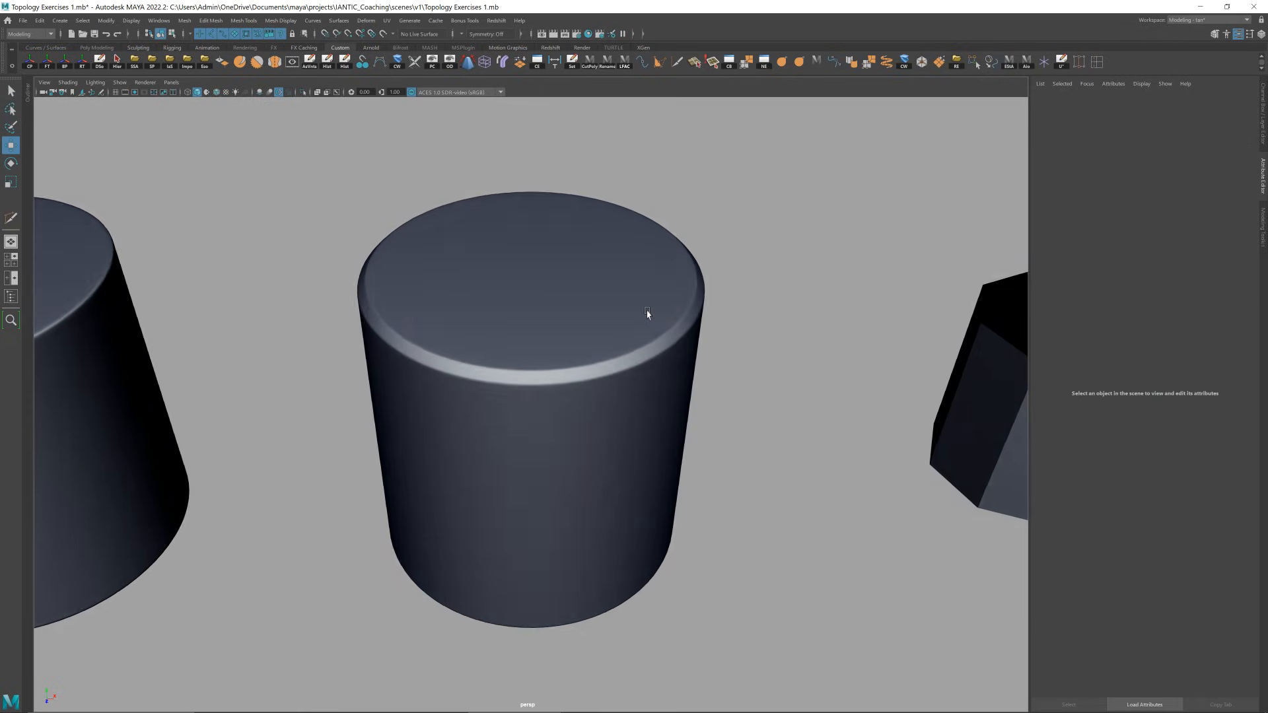
- Turn off the bevelled cylinder's smooth preview and examine the edge loops around its top rim
middle_click_drag(690, 303, 625, 334, "alt")
scroll(625, 334, "up", 5)
left_click(634, 335)
key("1")
right_click_drag(634, 334, 631, 299)
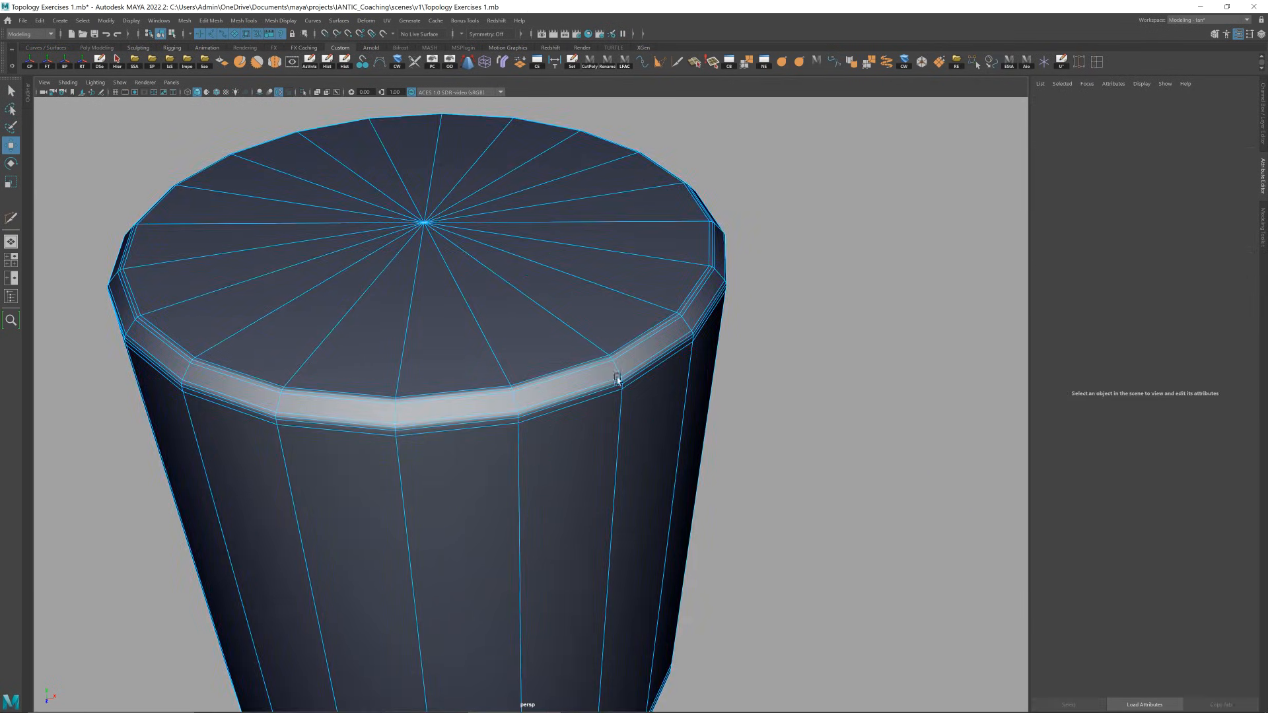
double_click(597, 368)
left_click_drag(617, 360, 702, 343, "alt")
right_click_drag(739, 329, 784, 279)
- Examine the support loops on both sides of the same cylinder's bottom rim
mouse_move(830, 244)
left_mouse_down("ctrl")
mouse_move(688, 370)
mouse_move(642, 323)
left_mouse_up("ctrl")
scroll(685, 347, "down", 5)
left_click(646, 338)
scroll(646, 341, "up", 5)
scroll(638, 353, "down", 5)
scroll(648, 321, "down", 4)
scroll(512, 425, "up", 4)
middle_click_drag(513, 424, 563, 366, "alt")
scroll(564, 365, "up", 7)
right_click_drag(563, 366, 564, 331)
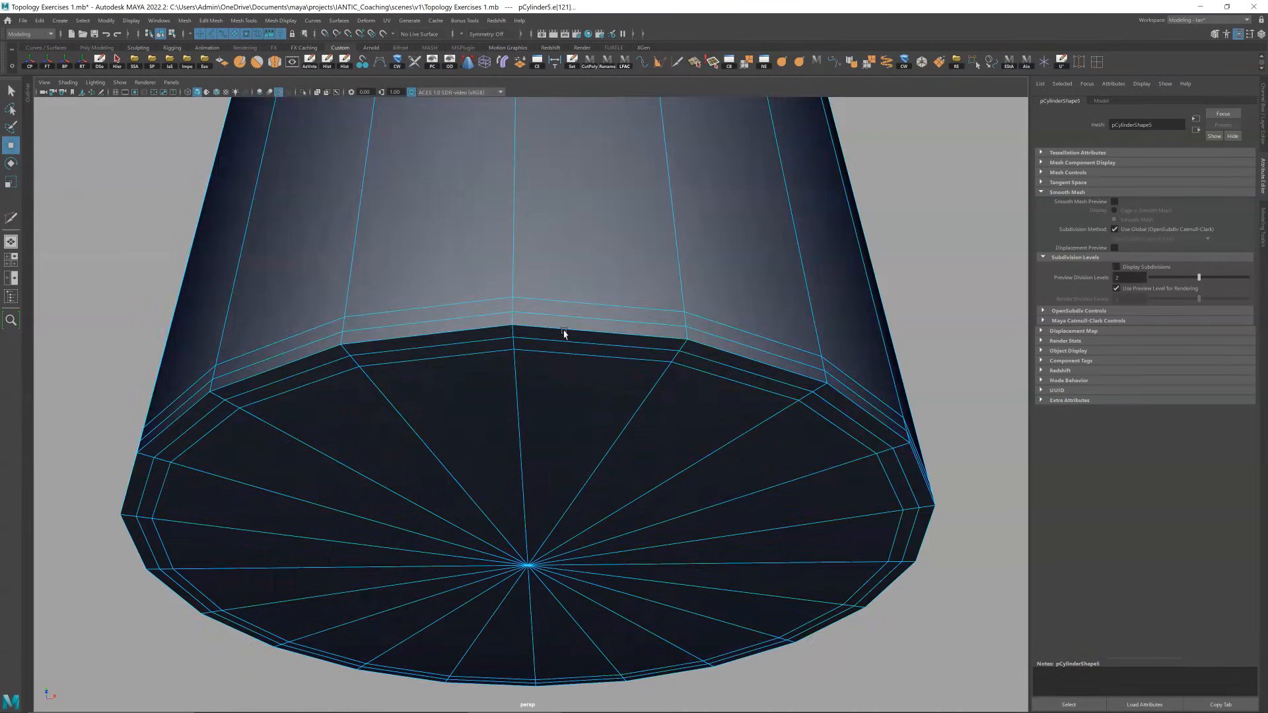
- Delete the support loops on both sides of the cylinder's bottom rim
double_click(565, 315)
double_click(582, 363, "shift")
key("ctrl+Delete")
- Try a four-segment chamfer bevel on the cylinder's bottom rim, testing fractions such as 0.062
double_click(584, 331)
key("ctrl+b")
left_click_drag(712, 407, 695, 407)
left_click_drag(616, 390, 623, 368, "alt")
left_click_drag(714, 407, 659, 348)
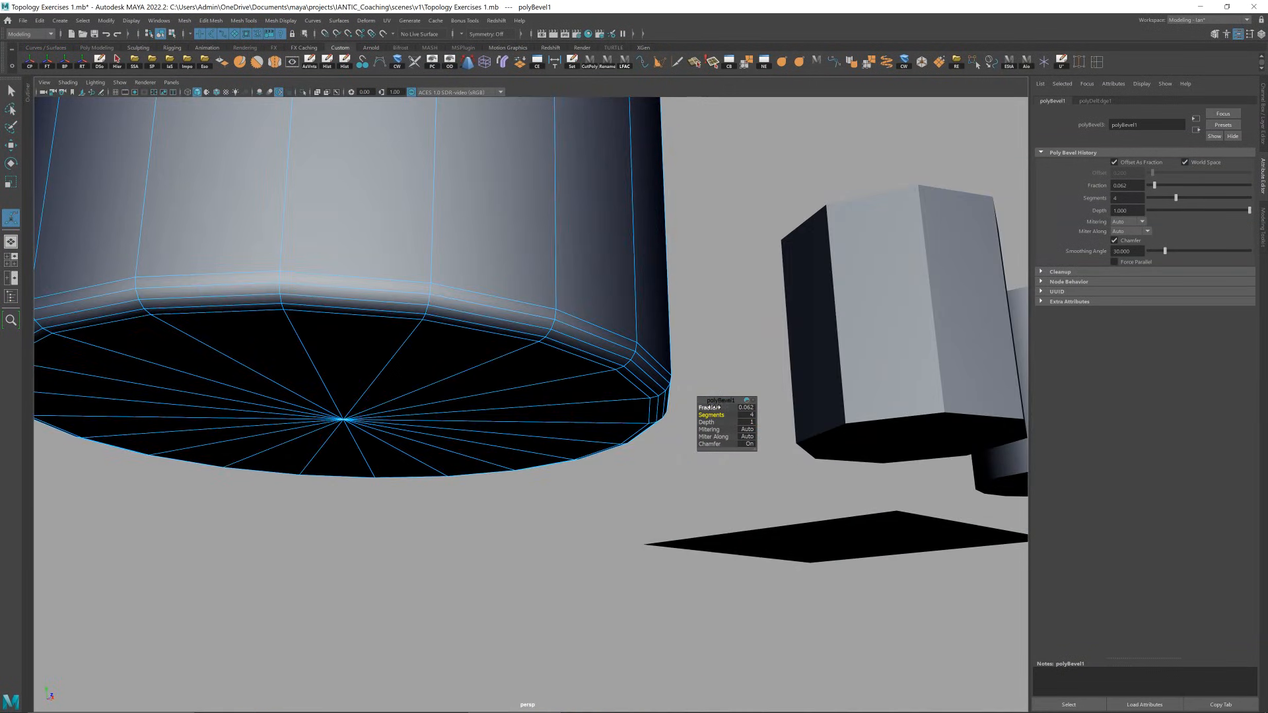
left_click_drag(713, 407, 745, 417)
- Undo the trial bevel on the bottom rim and step back through the preceding changes to the cylinder
key("ctrl+z")
key("ctrl+z")
key("ctrl+z")
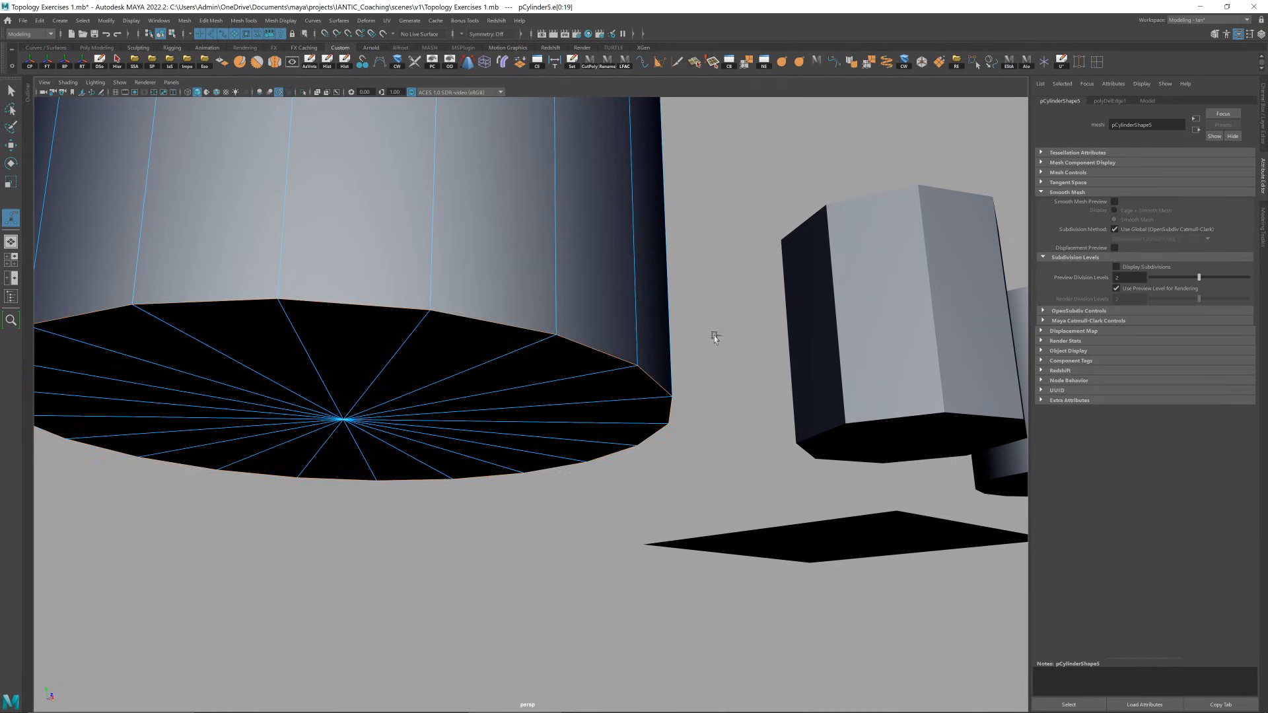
left_click_drag(716, 335, 517, 349, "alt")
scroll(537, 366, "down", 6)
left_click(527, 231)
left_click(525, 377)
scroll(511, 332, "up", 4)
key("ctrl+z")
key("ctrl+z")
key("ctrl+z")
key("ctrl+z")
key("ctrl+z")
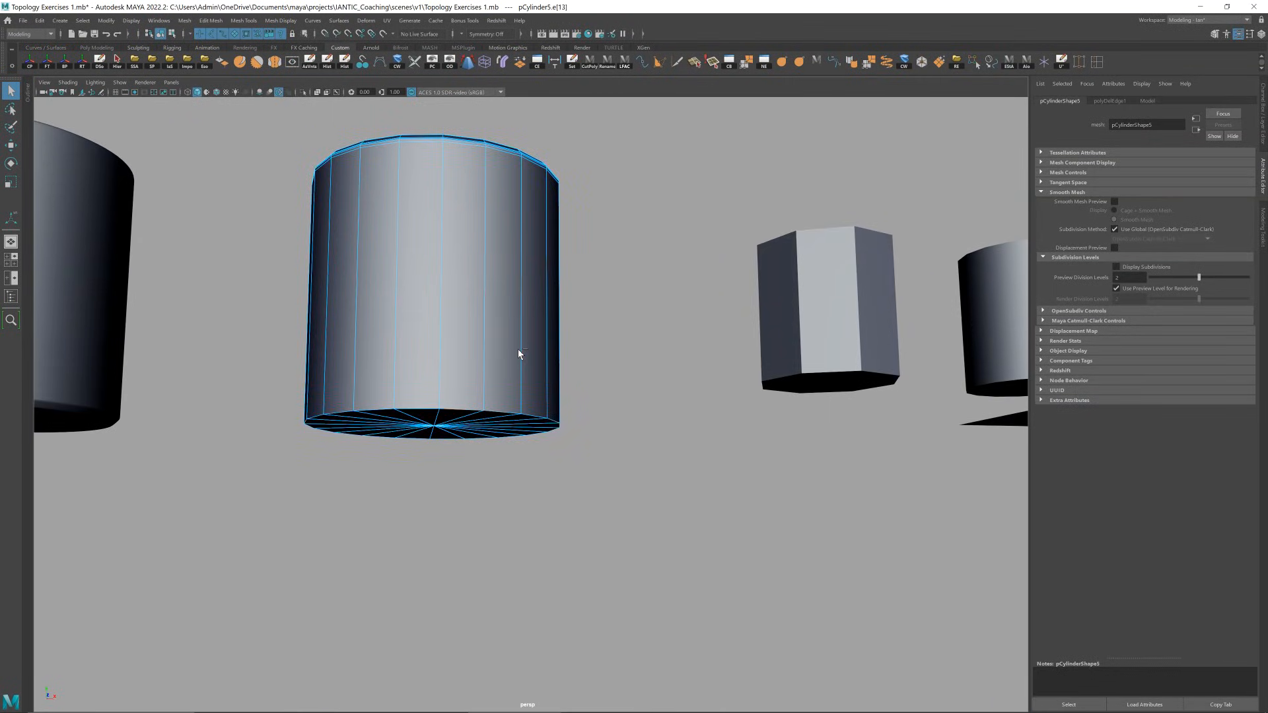
key("ctrl+z")
- Return to object mode, deselect the cylinder and save the scene
right_click_drag(517, 348, 625, 249)
left_click(625, 249)
scroll(547, 343, "down", 6)
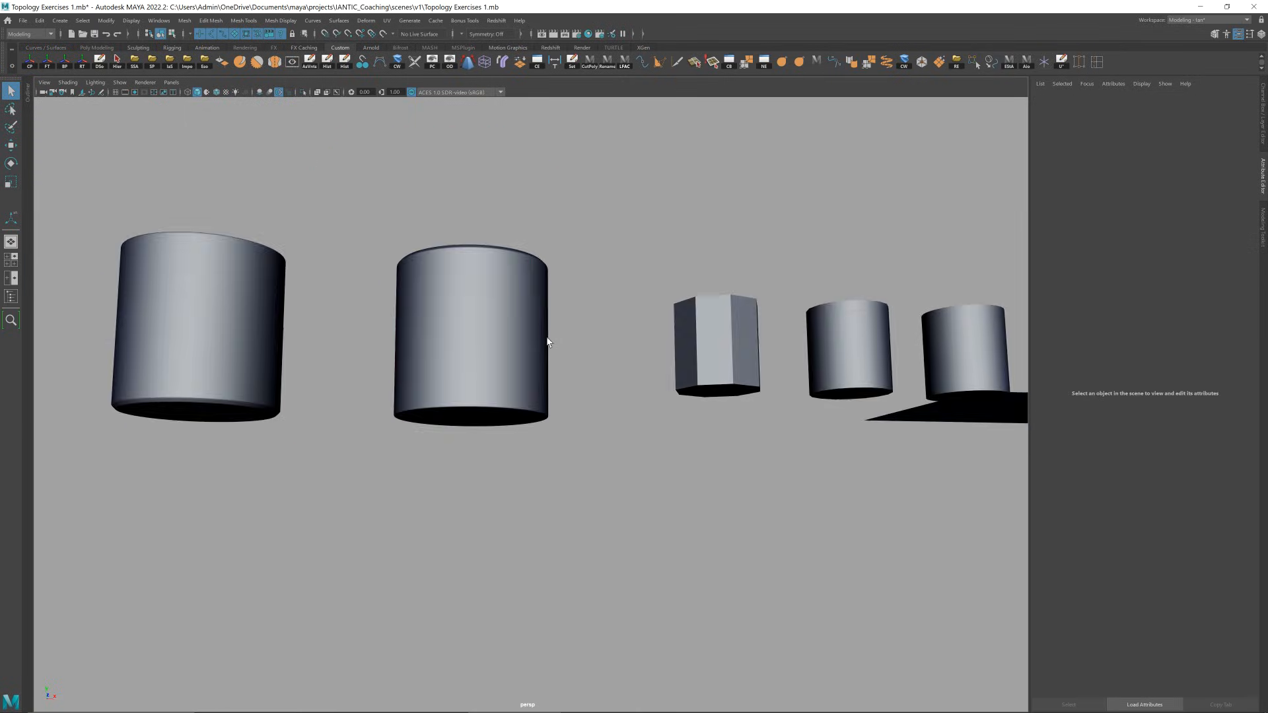
left_click_drag(547, 343, 560, 348, "alt")
scroll(559, 348, "down", 8)
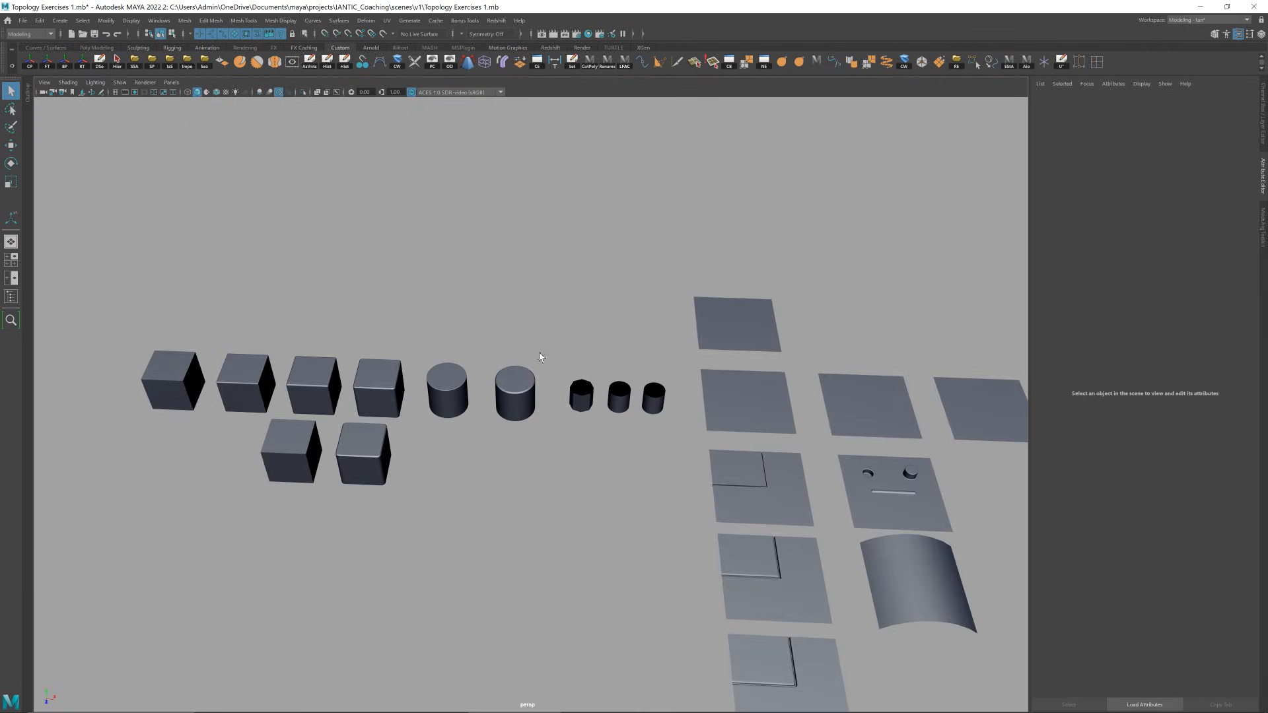
key("ctrl+s")
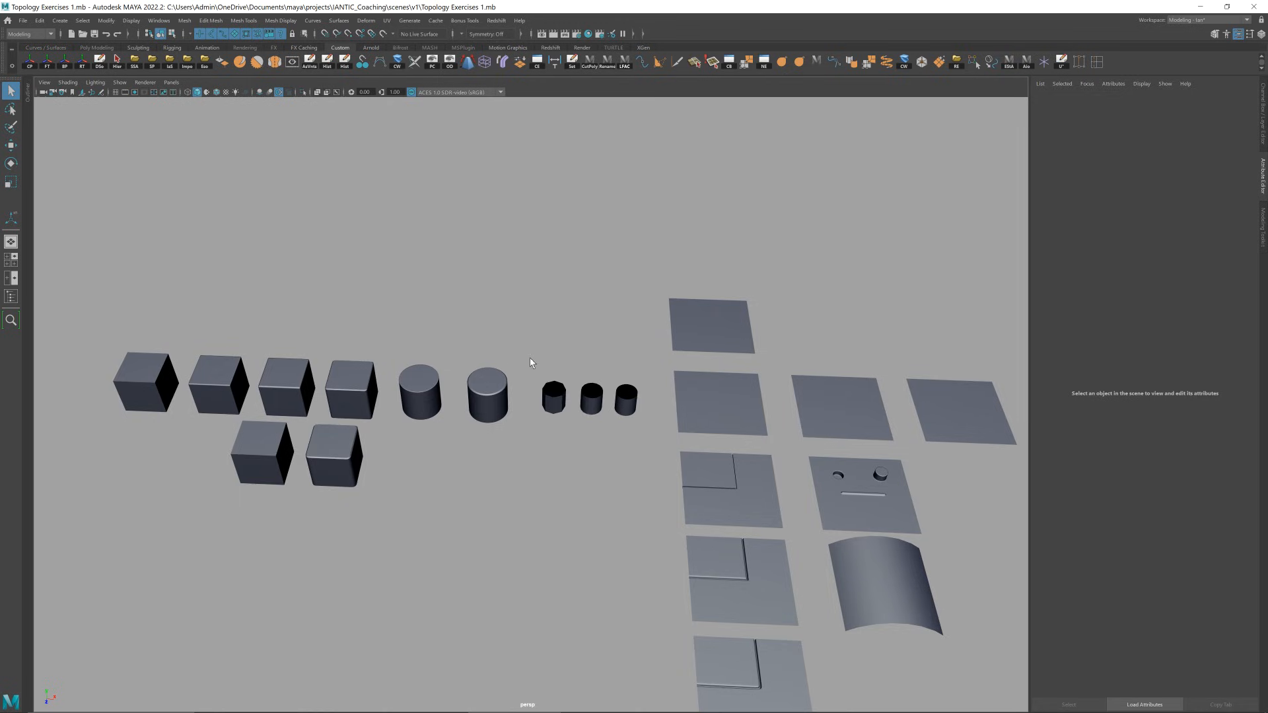
- Cap the top of the open eight-sided cylinder by extruding its rim inward and merging the inner edges to the centre
left_click(555, 398)
key("f")
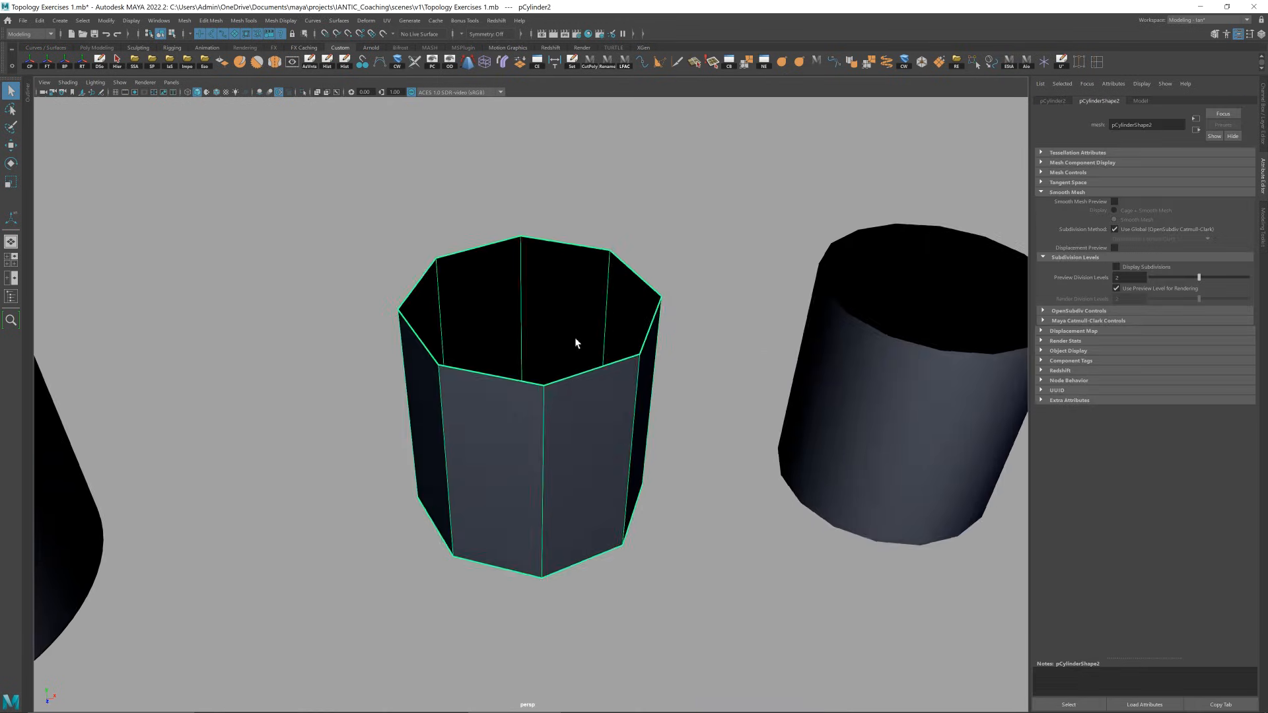
right_click_drag(603, 320, 629, 236)
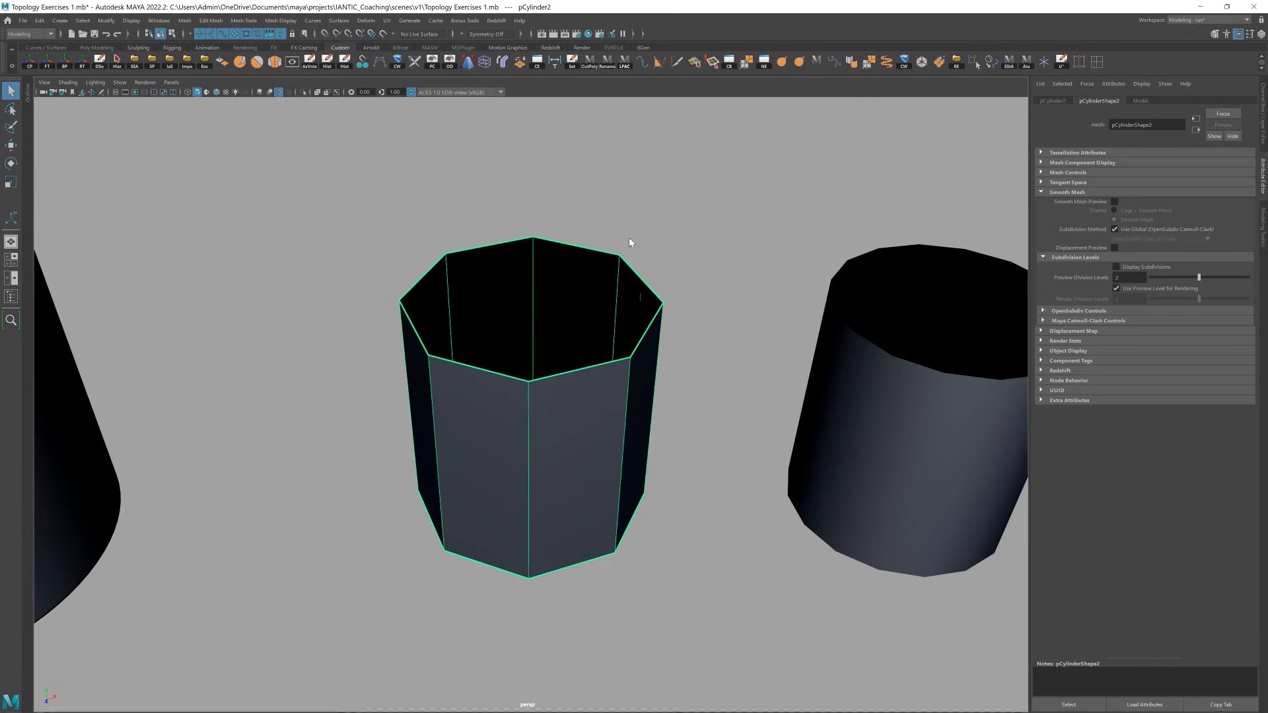
double_click(608, 368)
key("r")
left_click_drag(530, 302, 504, 305, "shift")
right_click_drag(504, 304, 521, 150, "shift")
- Cap the eight-sided cylinder's open bottom with an inset ring and edges merged to the centre
left_click_drag(558, 383, 582, 251, "alt")
double_click(588, 261)
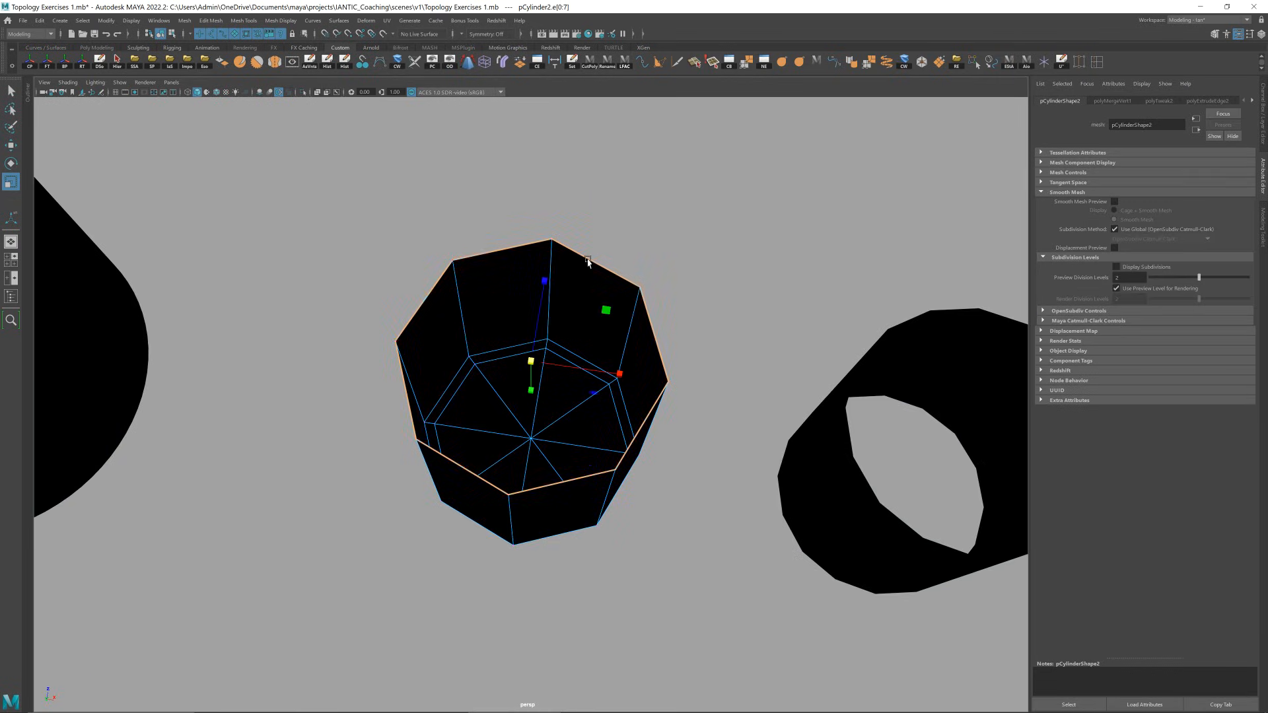
left_click_drag(531, 362, 500, 362, "shift")
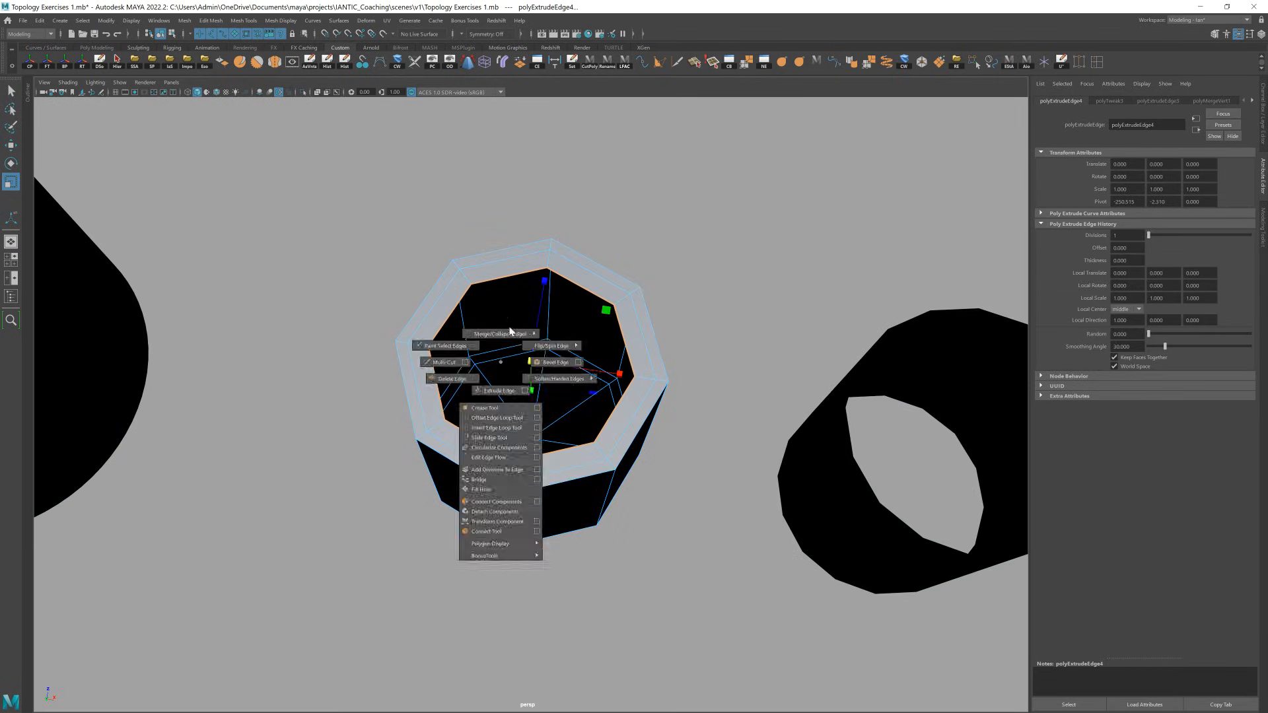
right_click_drag(500, 362, 542, 255, "shift")
left_click_drag(542, 256, 549, 334, "alt")
- Insert horizontal support loops just below the top rim and just above the bottom rim with Multi-Cut
right_click_drag(550, 334, 626, 181)
left_click_drag(612, 231, 623, 267, "alt")
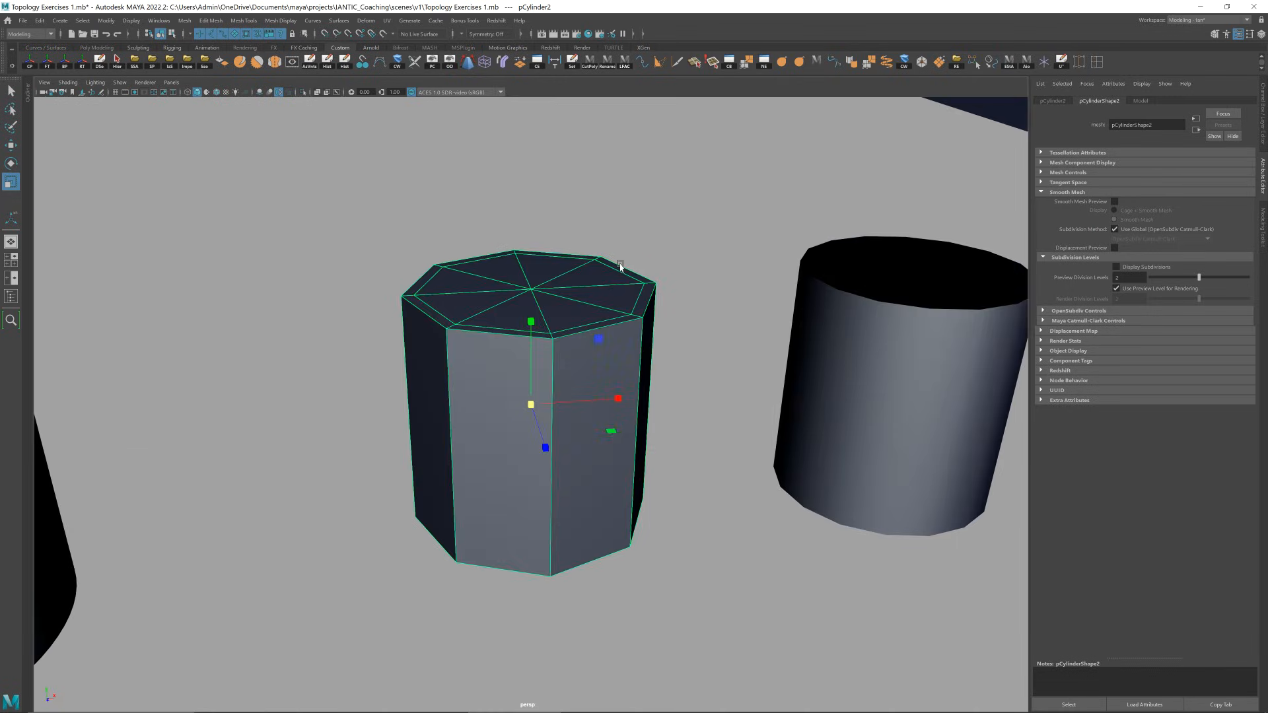
right_click_drag(623, 266, 531, 325, "shift")
left_click(644, 283)
left_click(555, 350, "ctrl")
left_click_drag(584, 362, 579, 293, "alt")
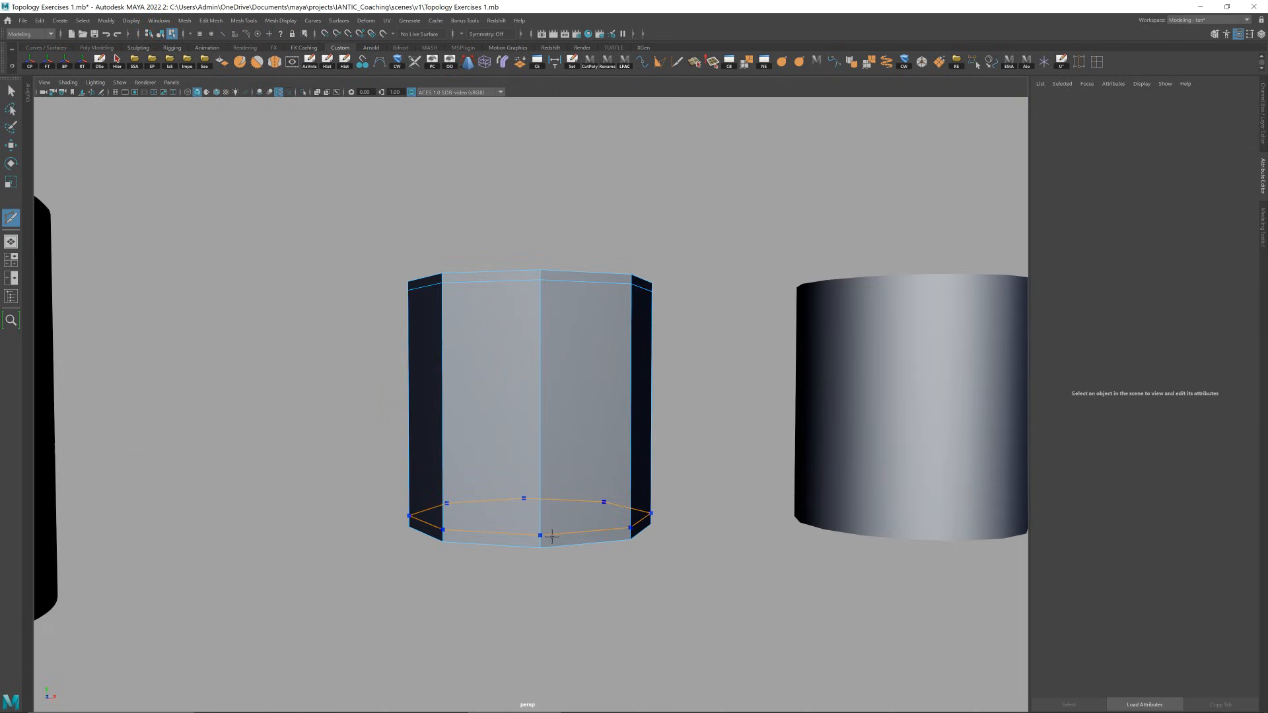
left_click(548, 536, "ctrl")
left_click_drag(553, 532, 559, 469, "alt")
key("w")
right_click_drag(559, 467, 652, 275)
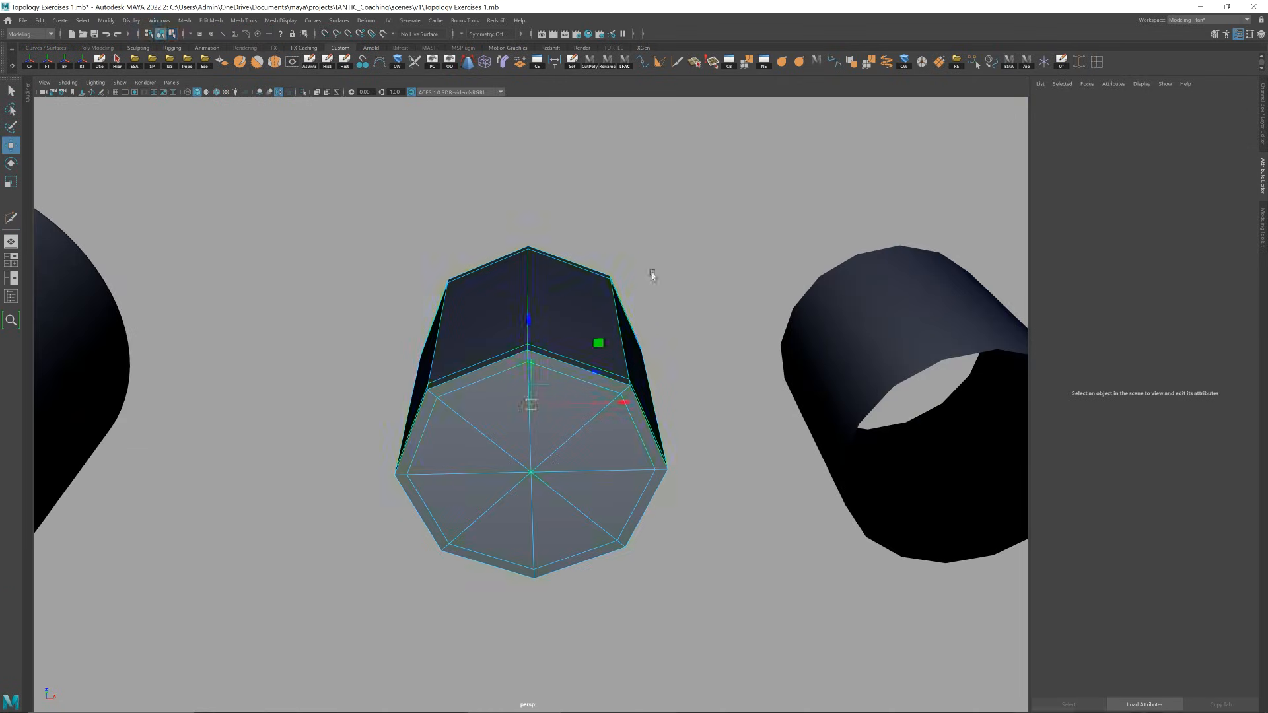
- Turn on smooth preview for the capped eight-sided cylinder and deselect it
key("3")
left_click(656, 272)
scroll(588, 317, "down", 3)
left_click_drag(584, 330, 589, 388, "alt")
scroll(581, 392, "down", 12)
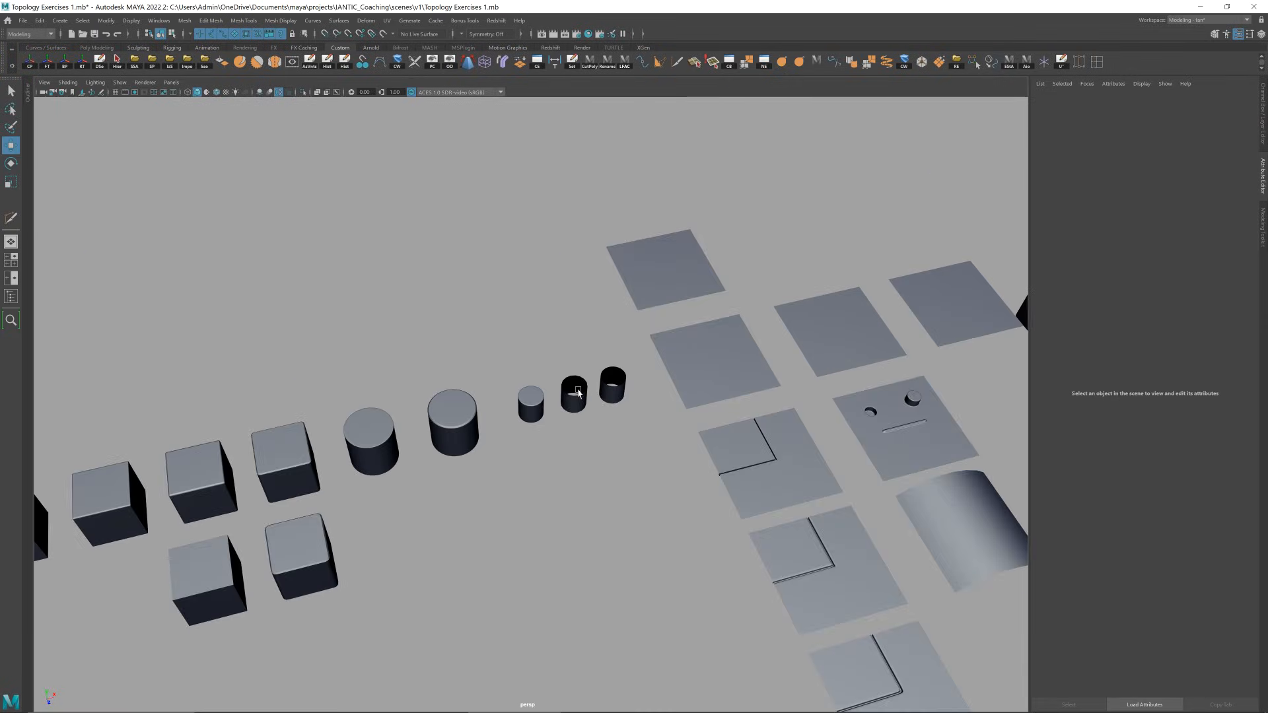
- Review the smoothed small cylinder up close and among the other models in the scene
scroll(569, 384, "down", 3)
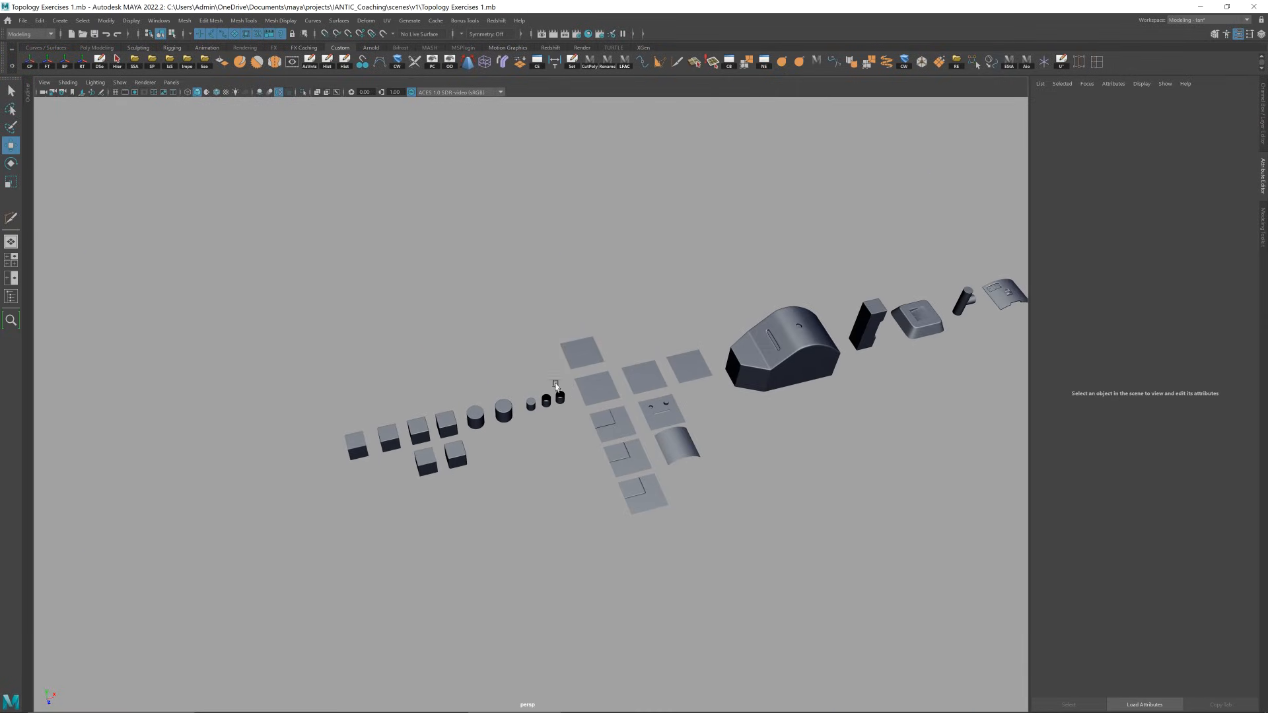
scroll(549, 366, "up", 5)
scroll(531, 380, "up", 3)
left_click_drag(517, 375, 552, 416)
key("f")
left_click_drag(735, 228, 644, 354, "alt")
left_click(687, 228)
scroll(684, 235, "down", 4)
scroll(624, 373, "down", 5)
scroll(595, 370, "up", 5)
- Compare the capped eight-sided cylinder with and without smoothing, looking at its roundness and rim
left_click(546, 386)
key("f")
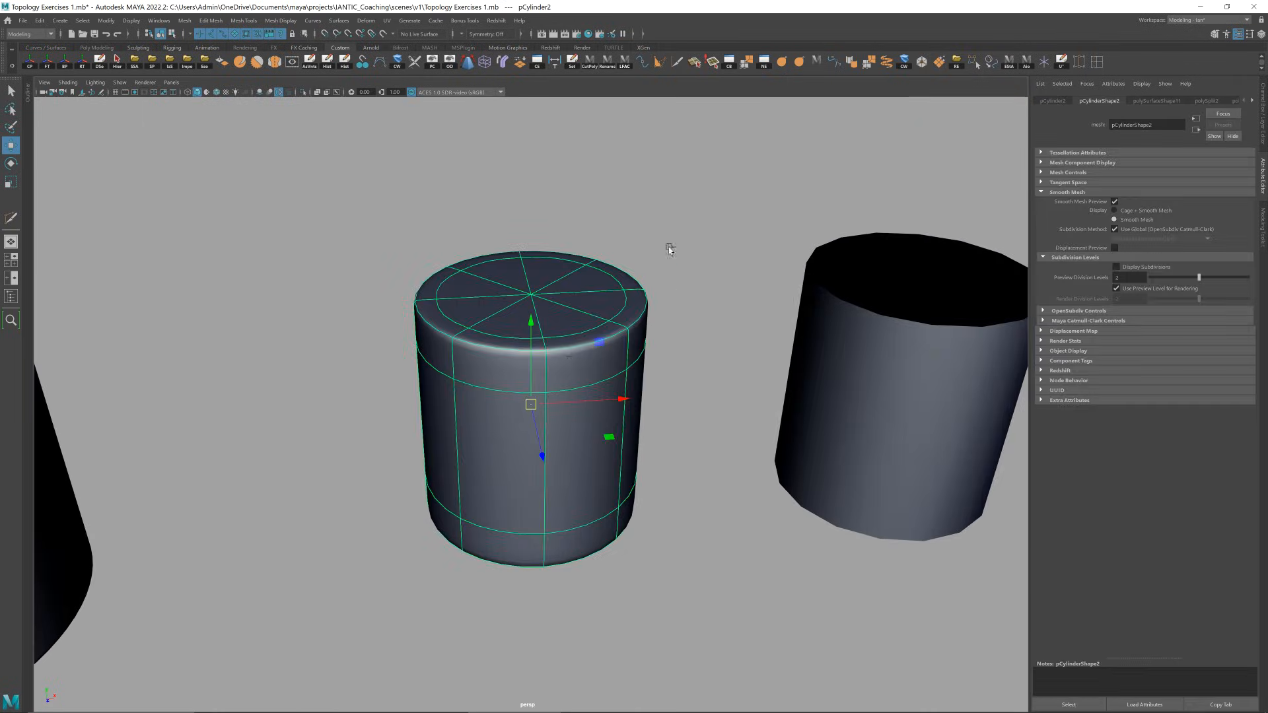
left_click(647, 276)
left_click_drag(647, 276, 600, 362, "alt")
left_click(609, 357)
key("1")
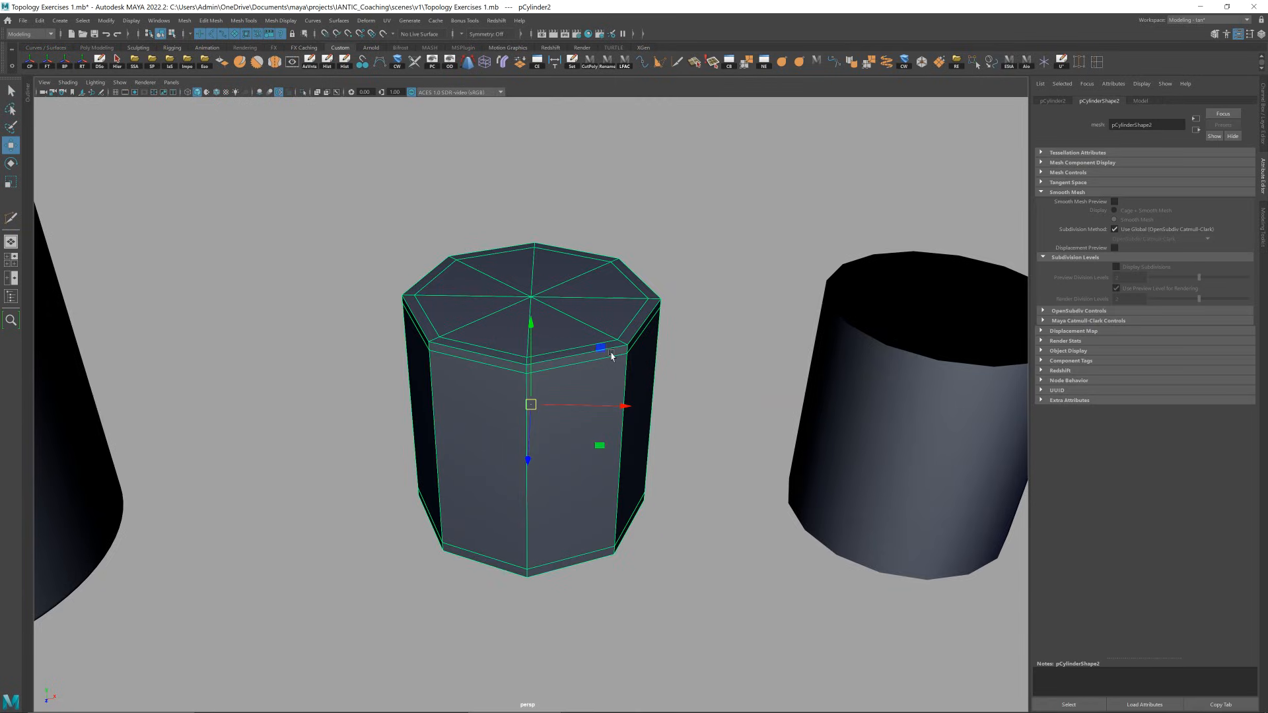
key("3")
left_click(710, 334)
scroll(561, 377, "down", 3)
- Turn off the eight-sided cylinder's smooth preview for comparison with the two open cylinders beside it
left_click(585, 409)
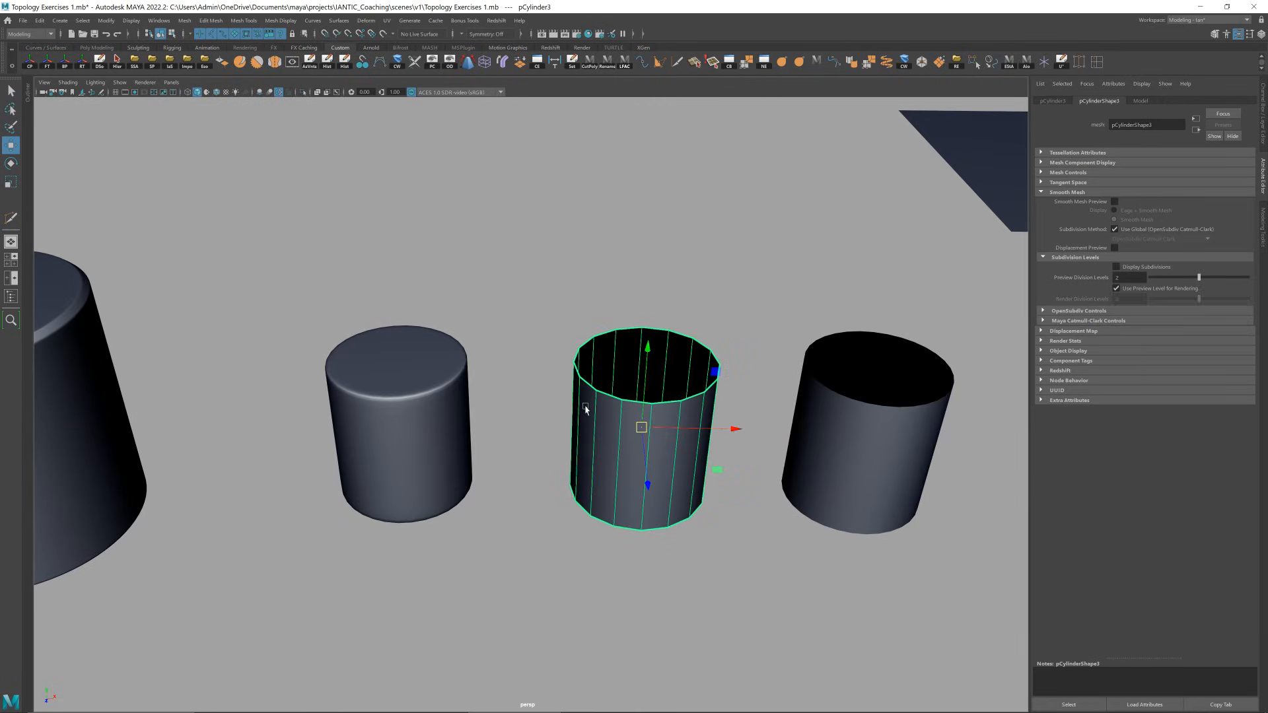
left_click(449, 357)
key("1")
left_click_drag(508, 359, 504, 364, "alt")
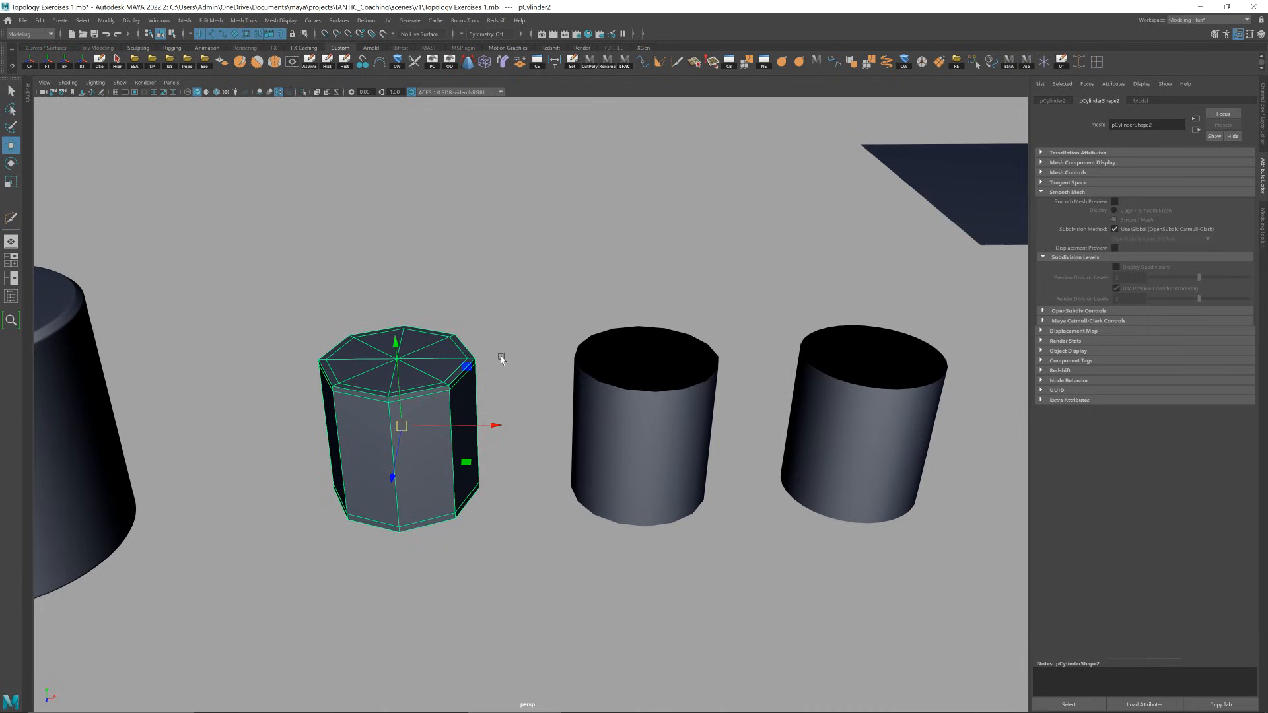
- Select the full ring of side faces on the octagonal cylinder
left_click_drag(502, 357, 494, 357, "alt")
right_click_drag(494, 367, 488, 403)
left_click(451, 401)
double_click(406, 409, "shift")
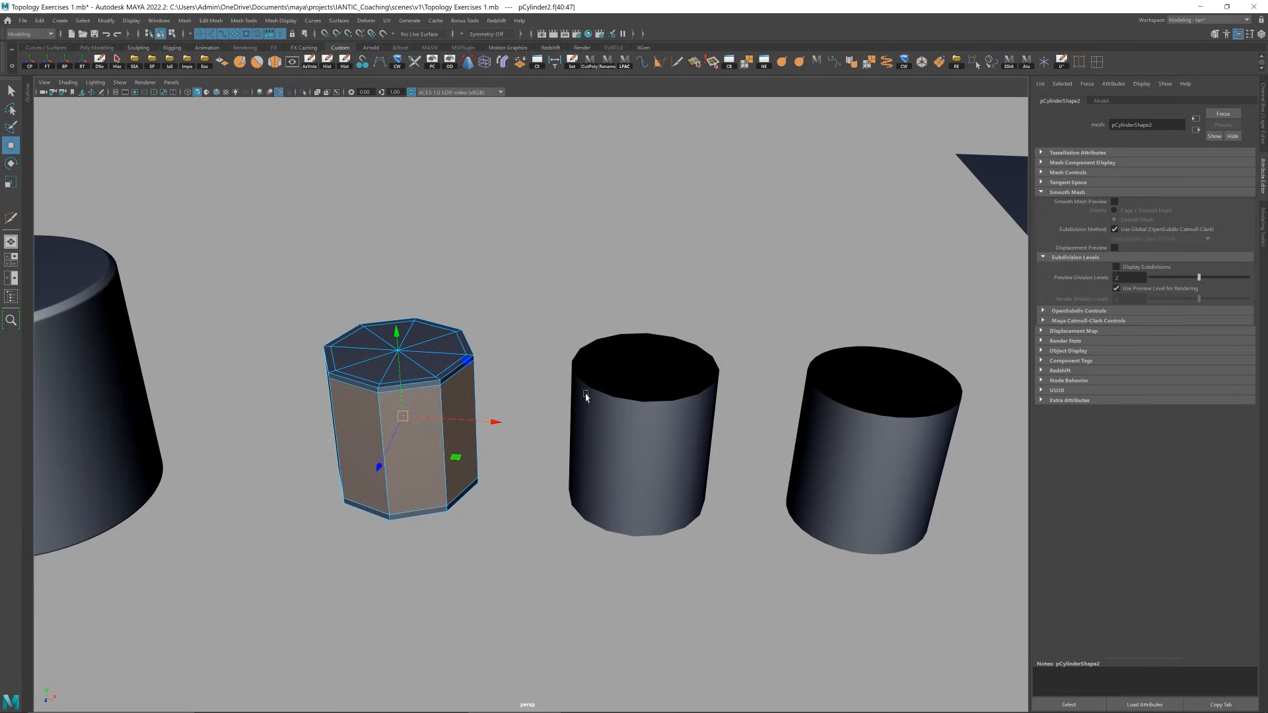
- Select the ring of side faces on the middle open cylinder and turn on the poly count display
left_click(628, 402)
right_click_drag(628, 405, 618, 439, "ctrl")
left_click(715, 294)
left_click(632, 430)
double_click(606, 414, "shift")
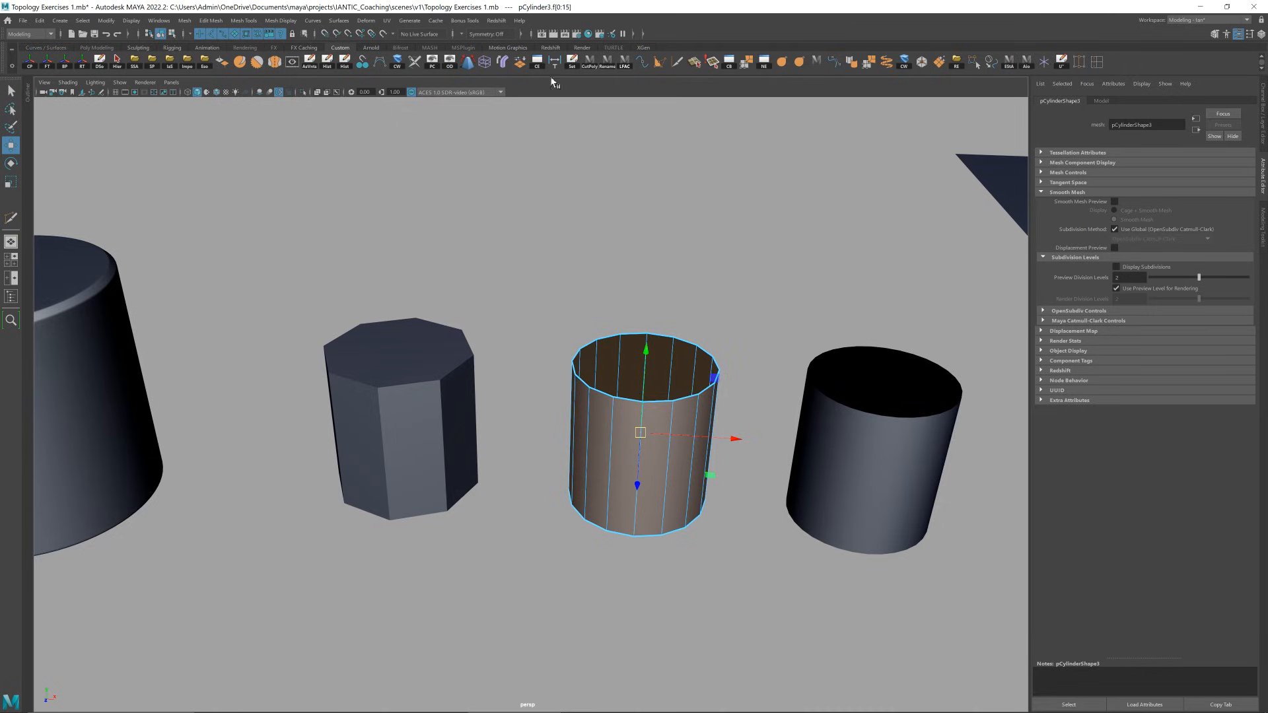
left_click(428, 66)
right_click_drag(689, 383, 786, 343)
- Select the full ring of side faces on the third, densest cylinder and return to object selection
middle_click_drag(864, 312, 555, 278, "alt")
left_click(557, 279)
left_click(611, 387)
right_click_drag(611, 388, 607, 442)
key("q")
left_click(581, 395)
double_click(561, 401, "shift")
right_click_drag(562, 400, 645, 306)
- Compare the side segments of the three small cylinders by selecting the individual objects, and clear the selection
left_click_drag(648, 284, 657, 309, "alt")
right_click_drag(657, 309, 485, 383, "alt")
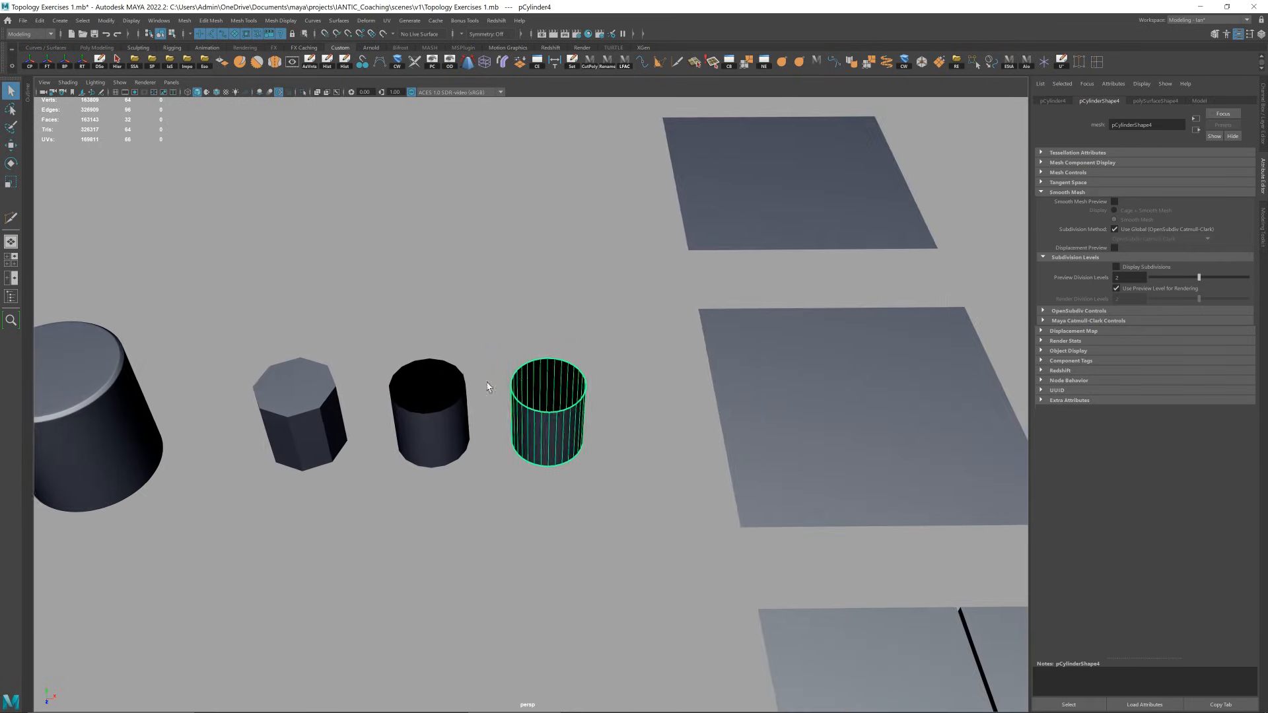
middle_click_drag(485, 383, 564, 372, "alt")
left_click(390, 394)
right_click_drag(390, 395, 416, 384, "alt")
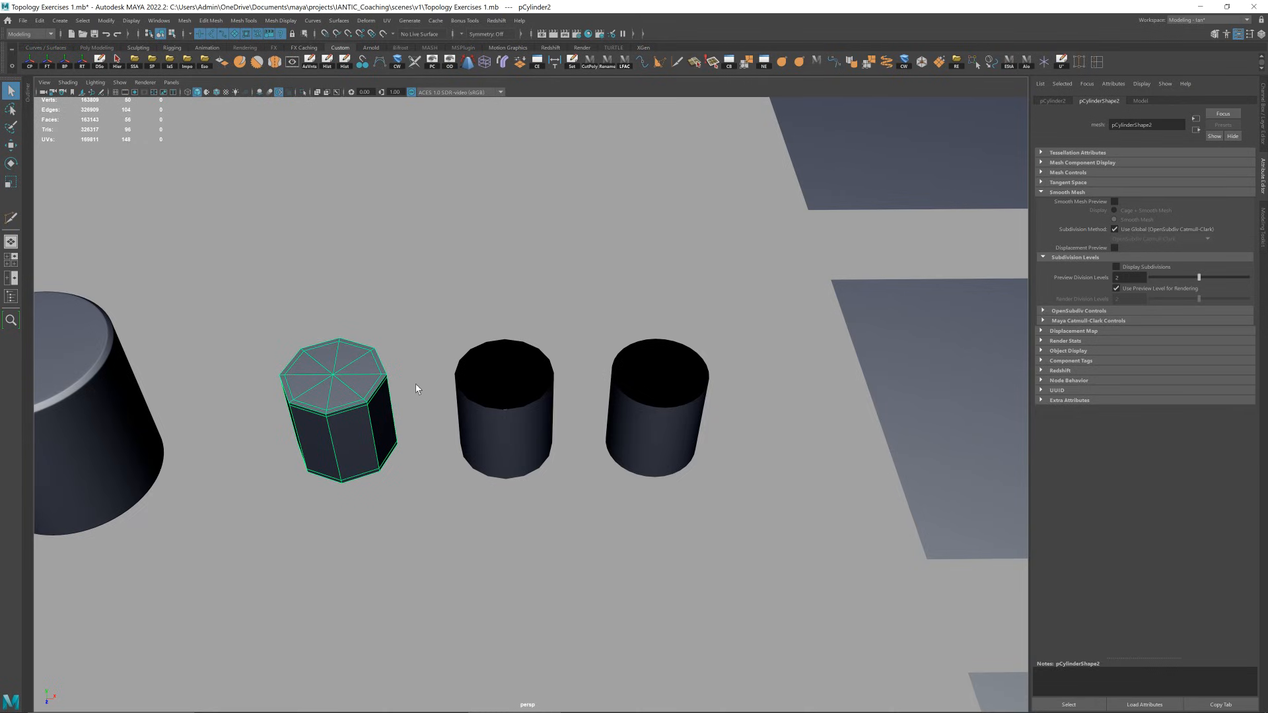
left_click_drag(416, 388, 411, 387, "alt")
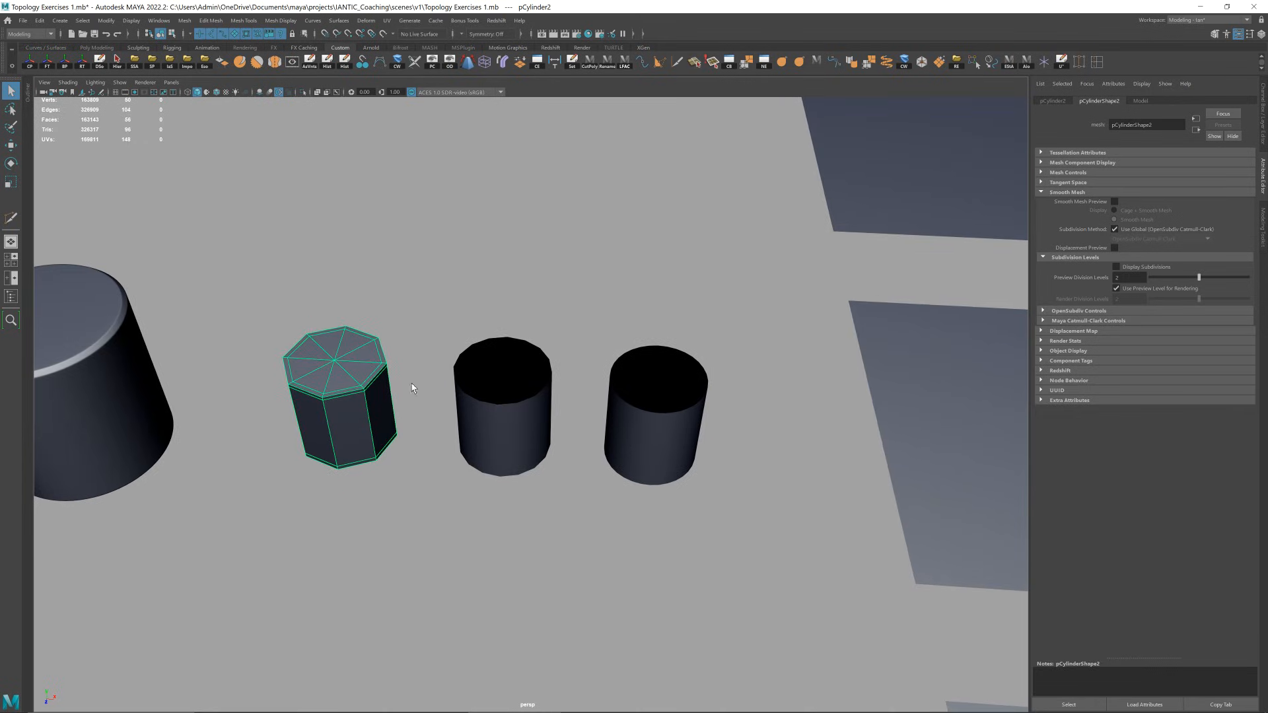
left_click(632, 426)
key("w")
key("f")
left_click(738, 263)
right_click_drag(568, 450, 559, 423, "alt")
left_click_drag(558, 423, 582, 416, "alt")
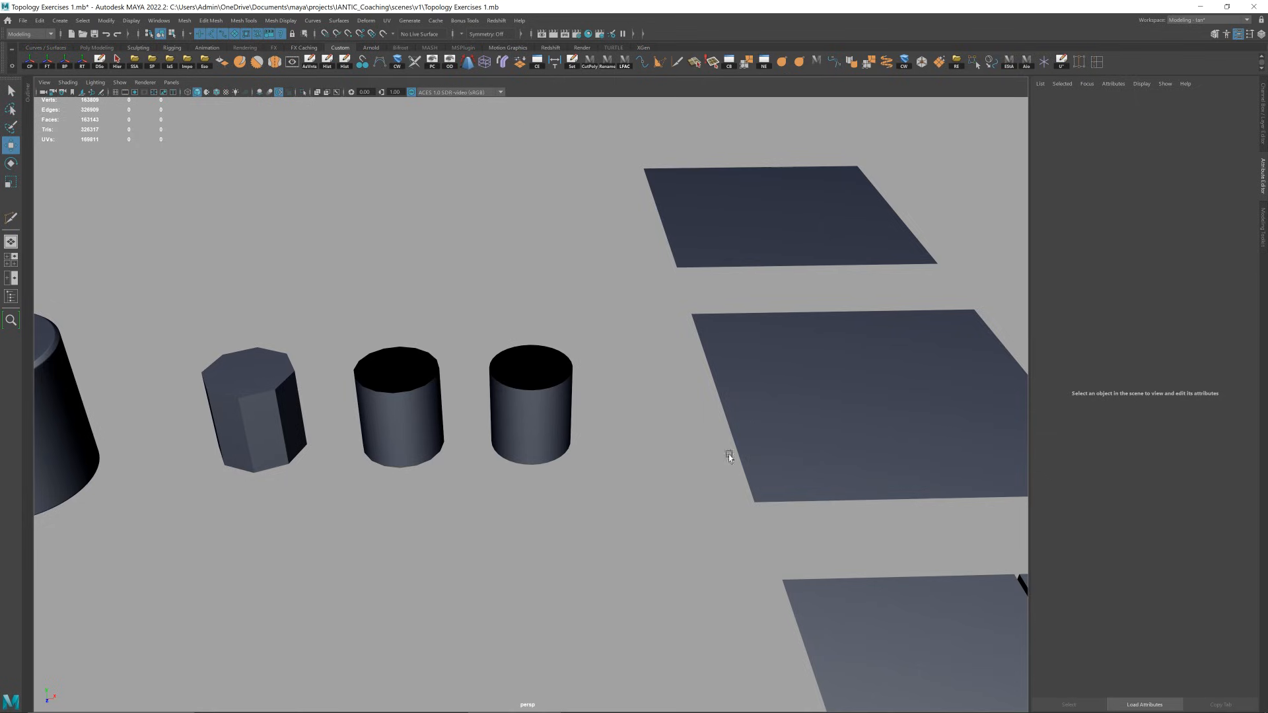
- Turn on the wireframe-on-shaded display for the topology practice planes and leave nothing selected
right_click_drag(747, 458, 702, 347, "alt")
left_click_drag(701, 347, 696, 362, "alt")
middle_click_drag(696, 362, 613, 332, "alt")
left_click_drag(612, 331, 612, 320, "alt")
middle_click_drag(612, 320, 595, 261, "alt")
left_click(217, 93)
middle_click_drag(713, 276, 702, 255, "alt")
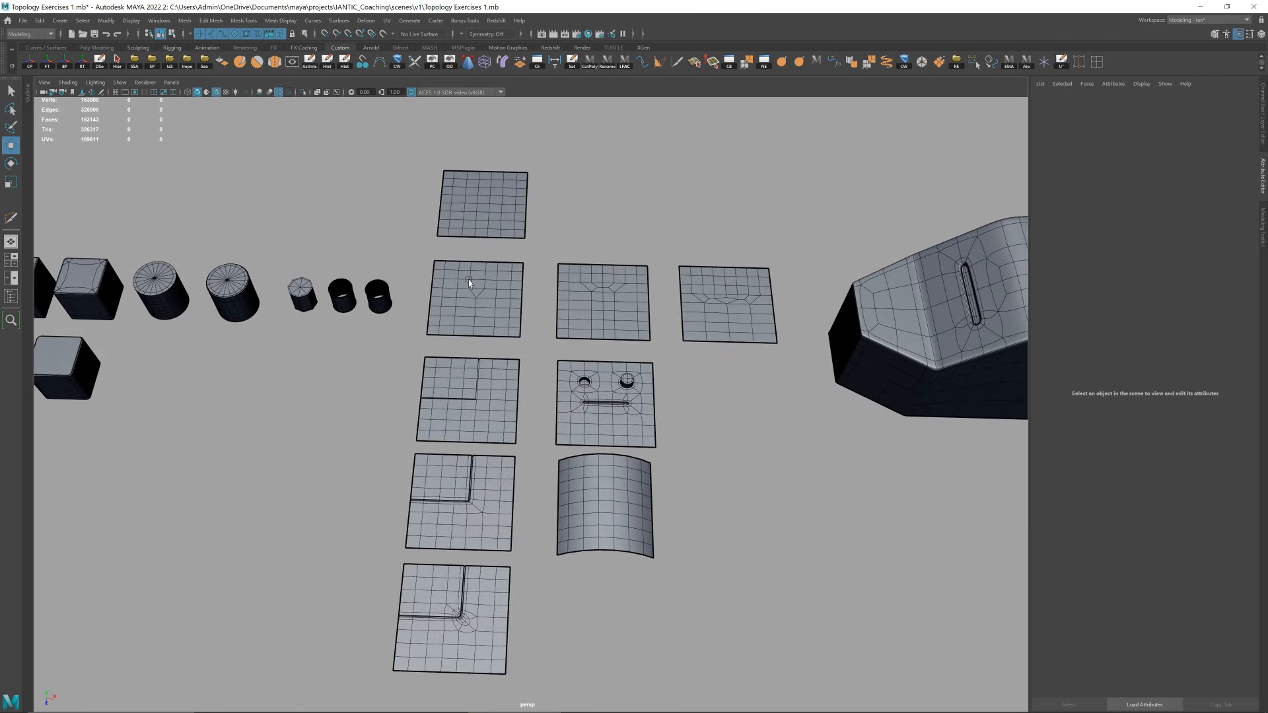
left_click_drag(423, 284, 758, 292)
left_click(631, 225)
- Select the row of three faces directly above the V-shaped edge reduction on the first plane
scroll(618, 348, "up", 6)
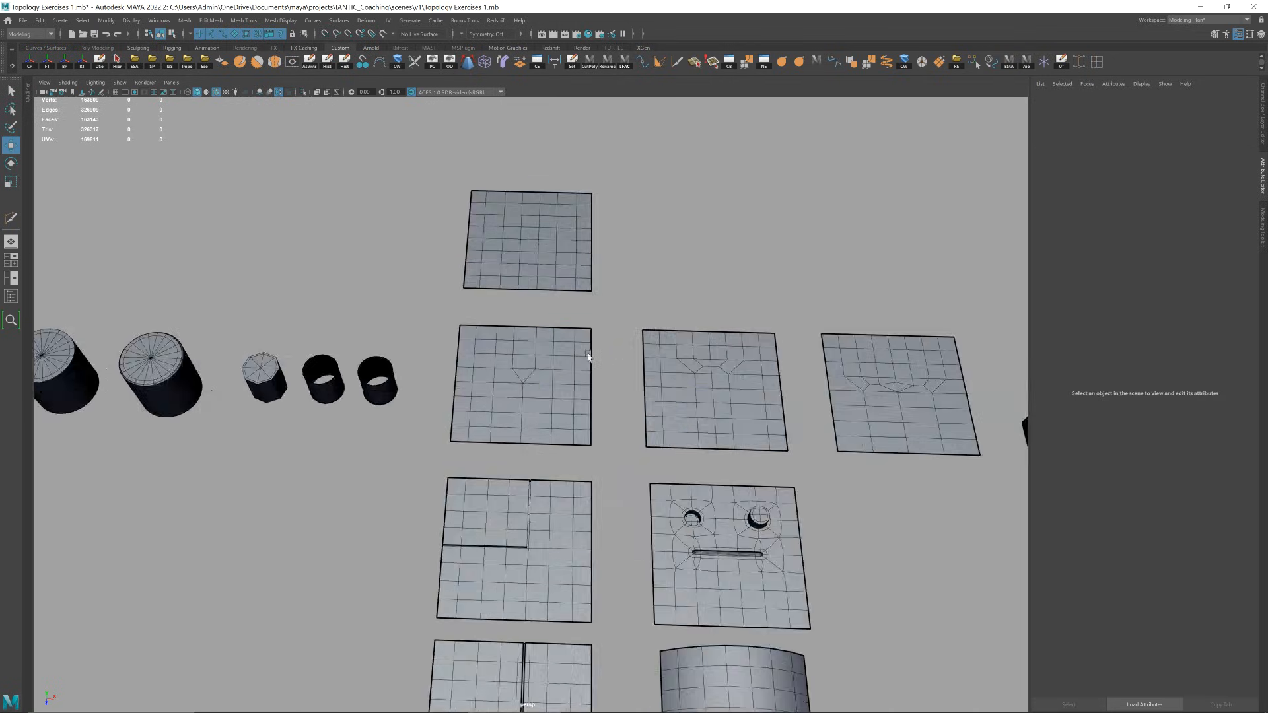
scroll(544, 353, "up", 5)
left_click(541, 377)
key("F11")
left_click(526, 265)
left_click(466, 300)
left_click(462, 372)
left_click(536, 360, "shift")
left_click(584, 364, "shift")
left_click_drag(657, 411, 643, 419, "alt")
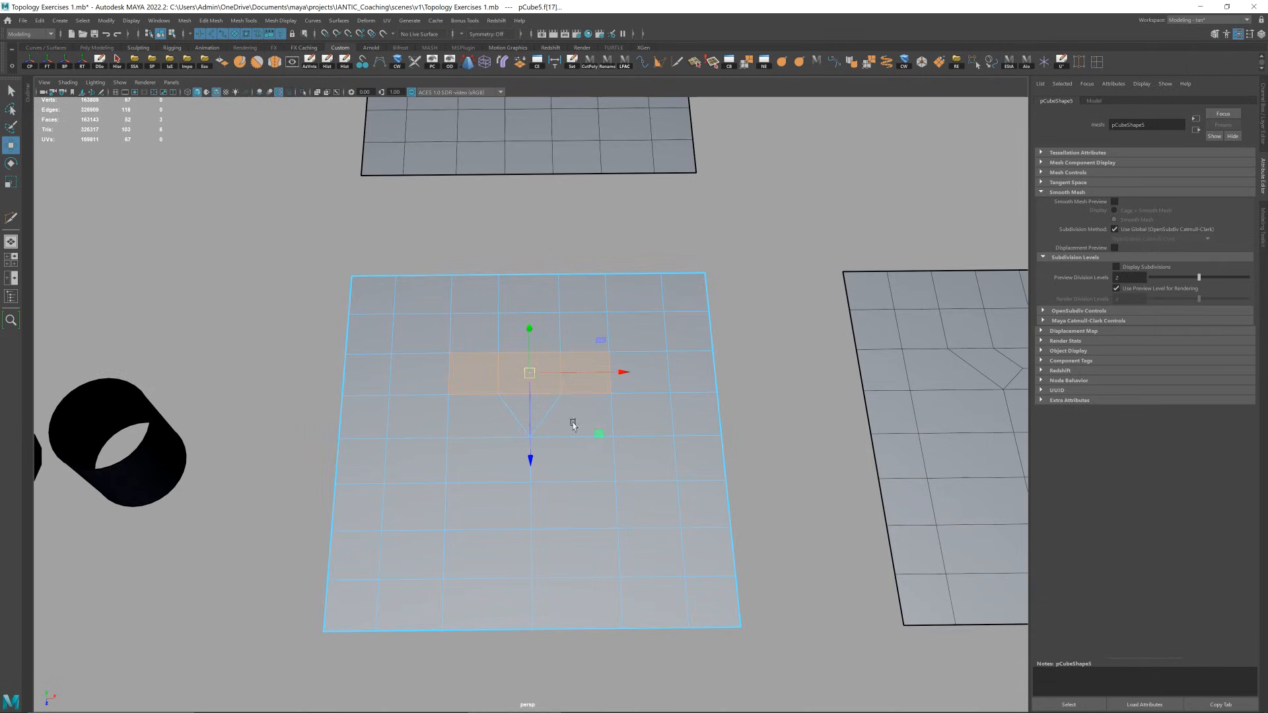
- Select the faces around the V-shaped reduction and the two faces directly below it, and return to object selection
left_click(483, 473)
left_click(519, 404)
left_click(505, 418, "shift")
left_click(566, 417, "shift")
left_click(490, 460)
left_click(579, 462, "shift")
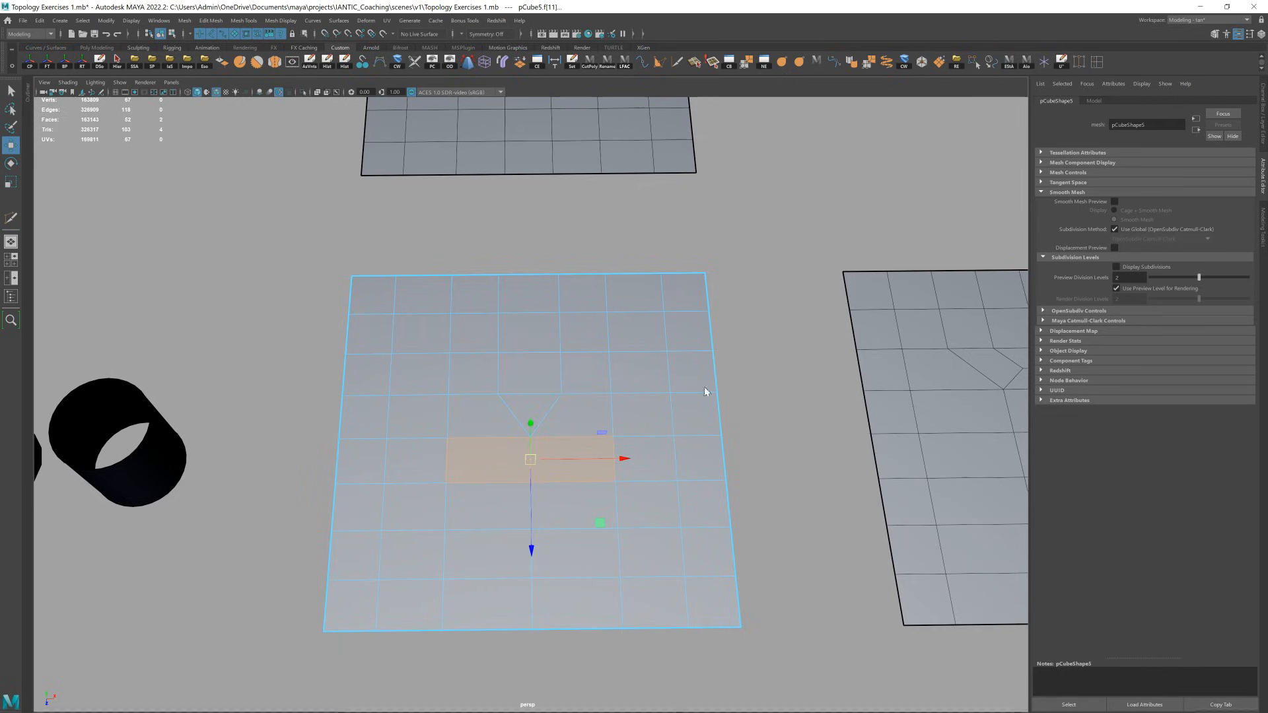
key("F8")
scroll(719, 343, "down", 4)
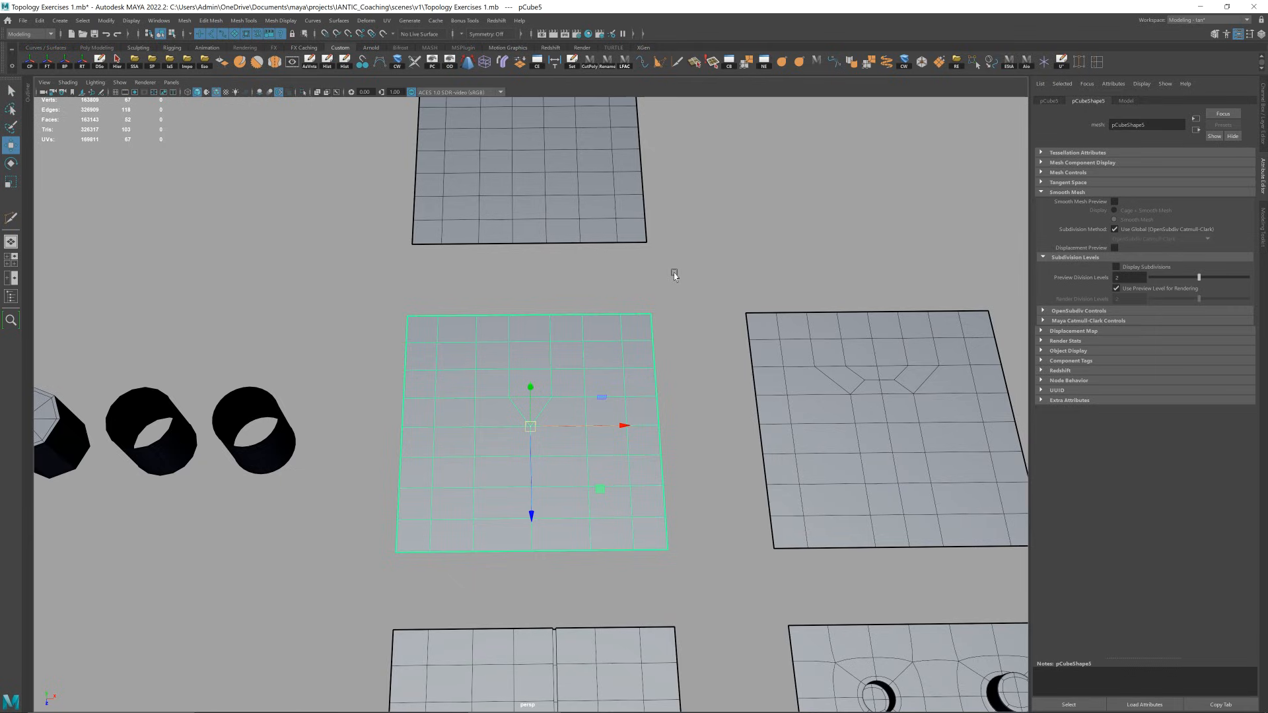
left_click(673, 274)
- Insert a centred edge loop with Multi-Cut through the middle of the first plane's V-shaped reduction
scroll(575, 469, "down", 10)
middle_click_drag(659, 430, 677, 481, "alt")
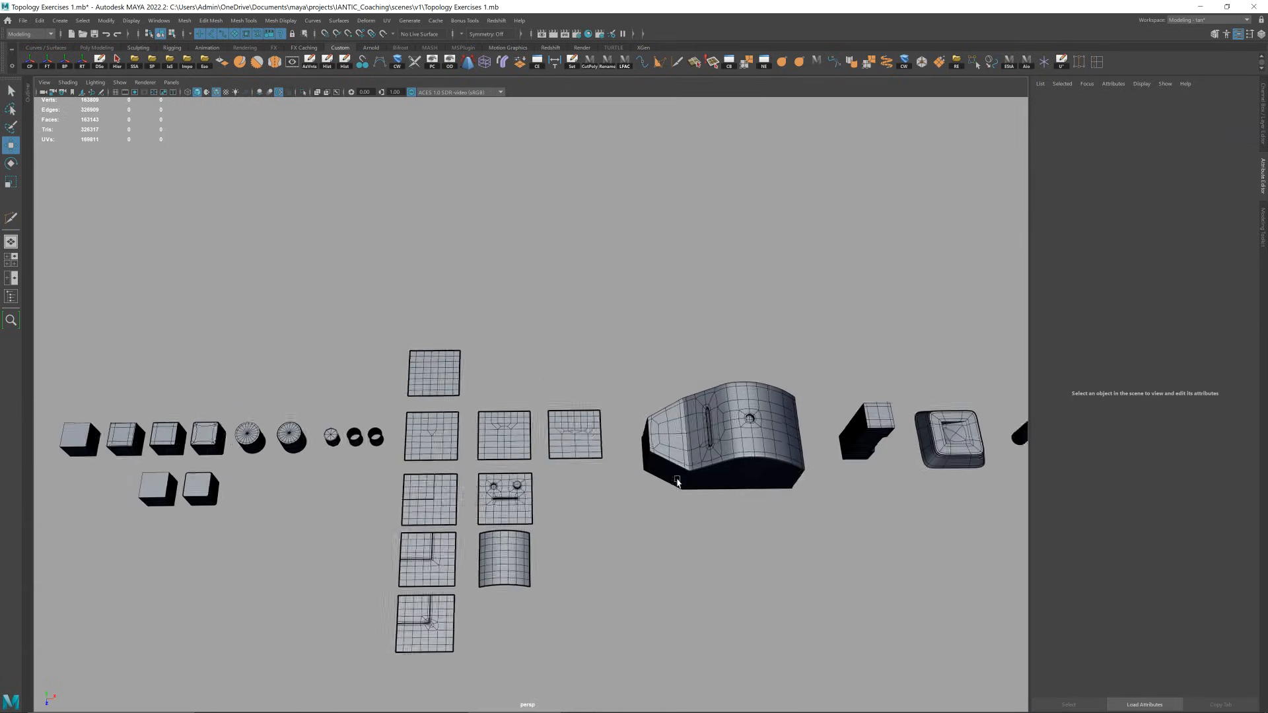
scroll(396, 449, "up", 8)
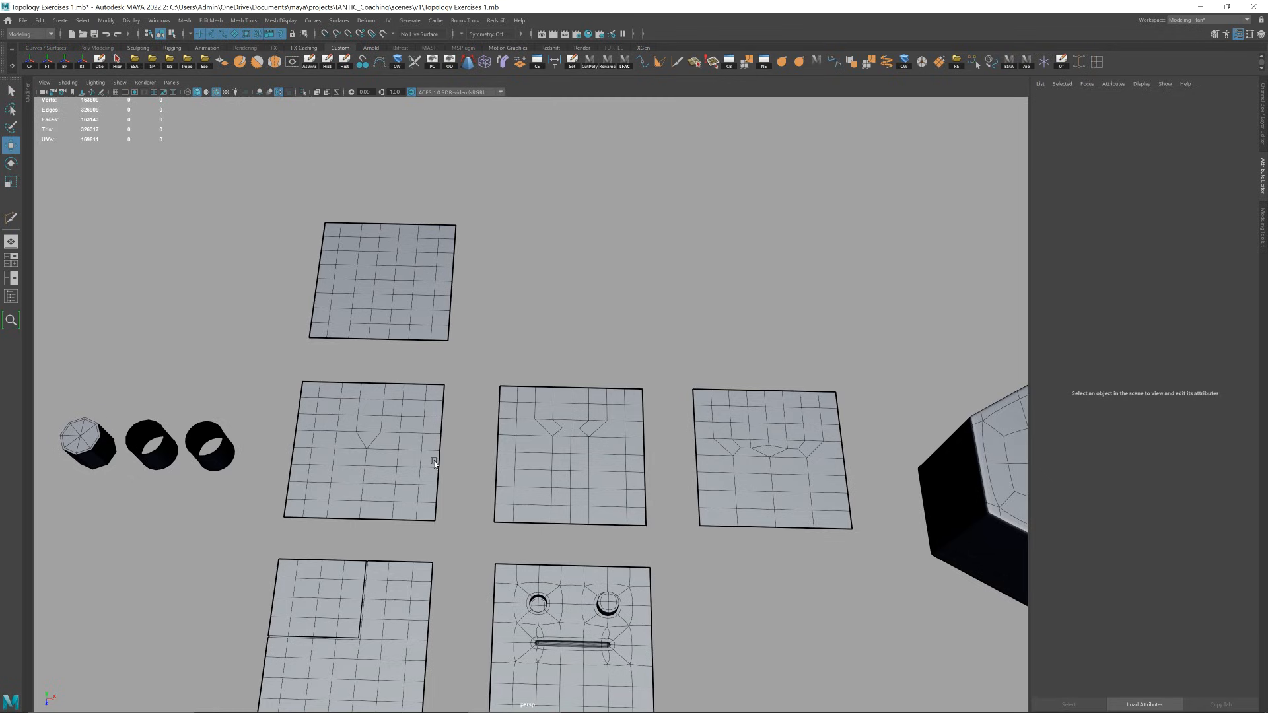
middle_click_drag(399, 462, 481, 457, "alt")
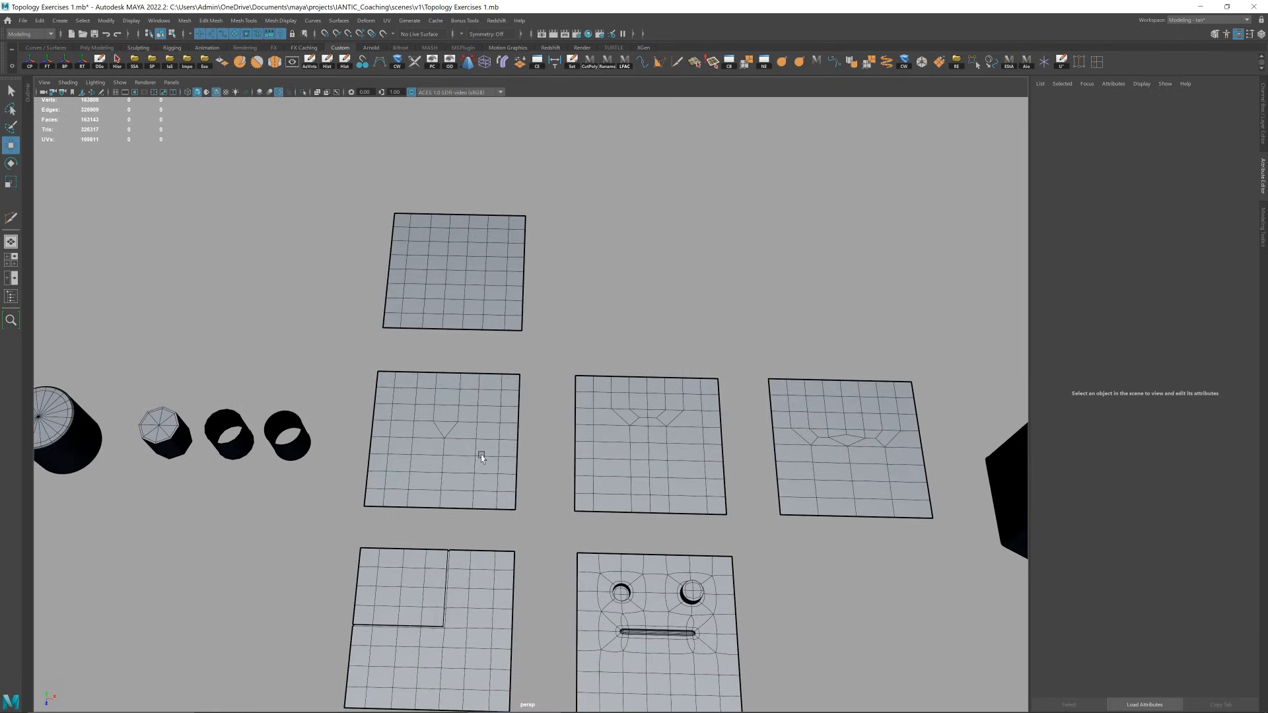
scroll(482, 457, "up", 8)
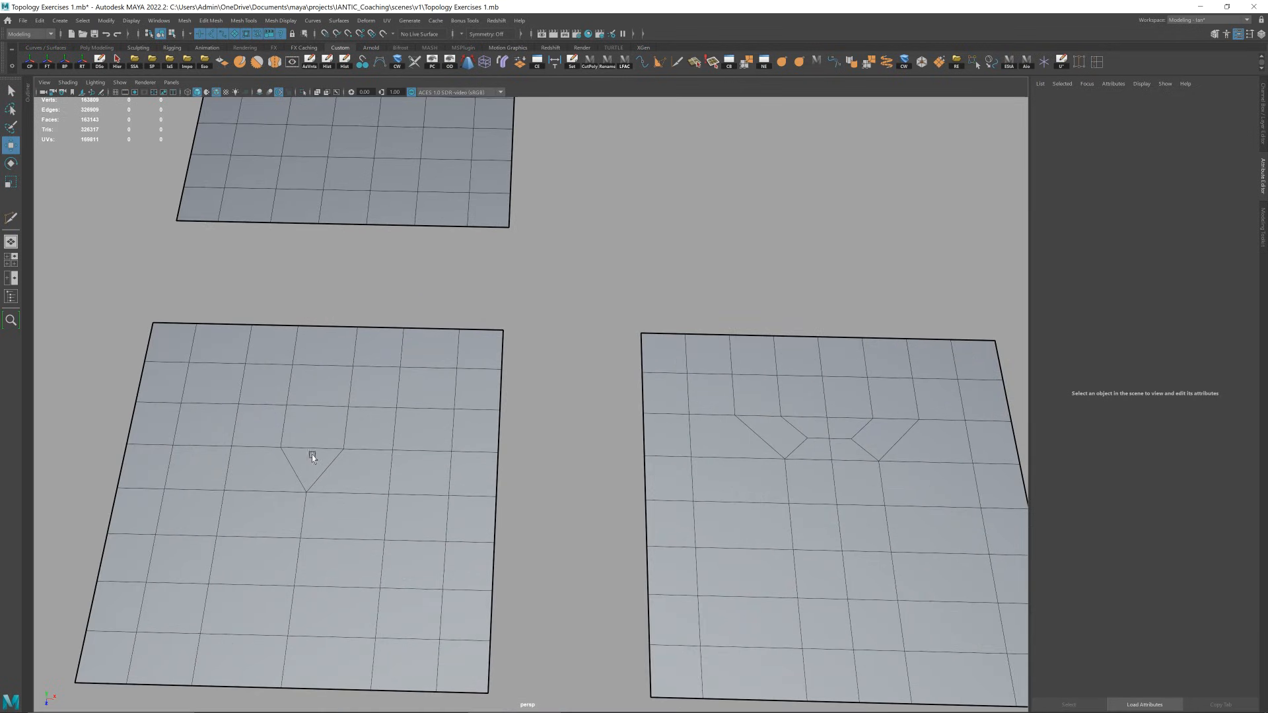
key("ctrl+shift+x")
left_click(317, 453)
middle_click(314, 450, "ctrl")
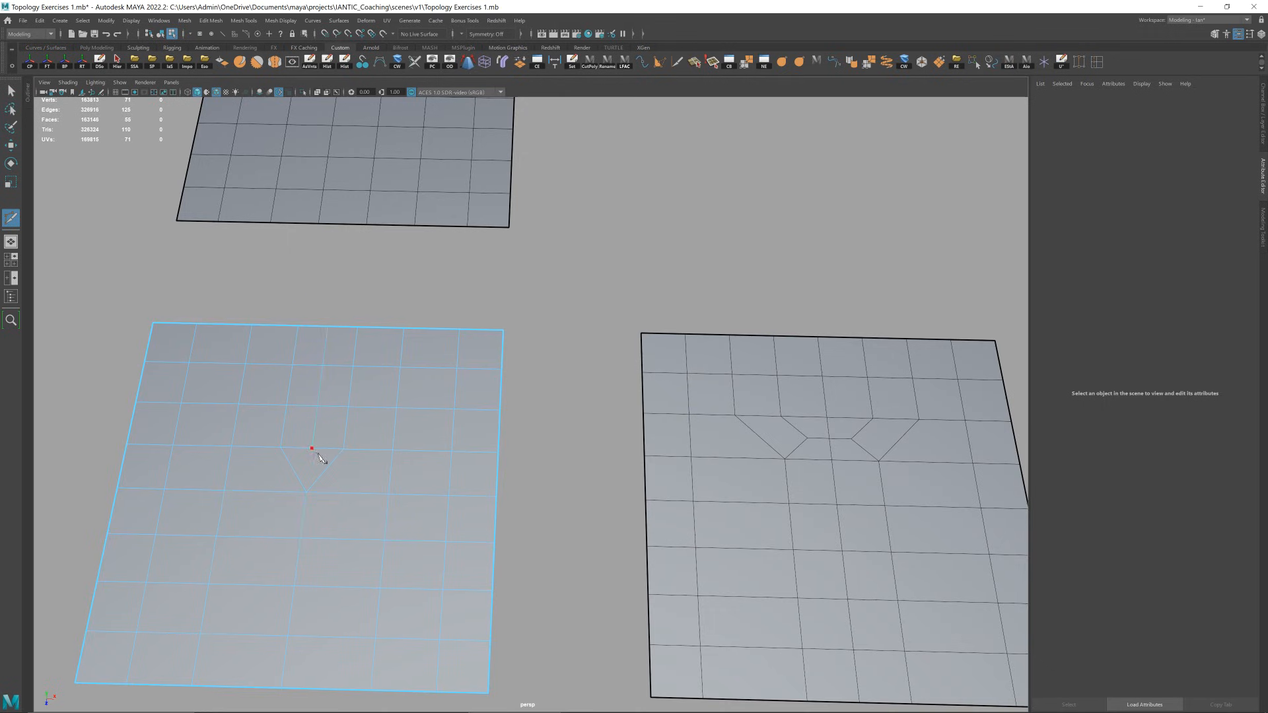
- Select the row of four faces above the V-shaped reduction on the first plane
key("w")
middle_click_drag(420, 400, 550, 384, "alt")
right_click_drag(511, 404, 387, 406)
left_click(387, 405)
double_click(514, 398, "shift")
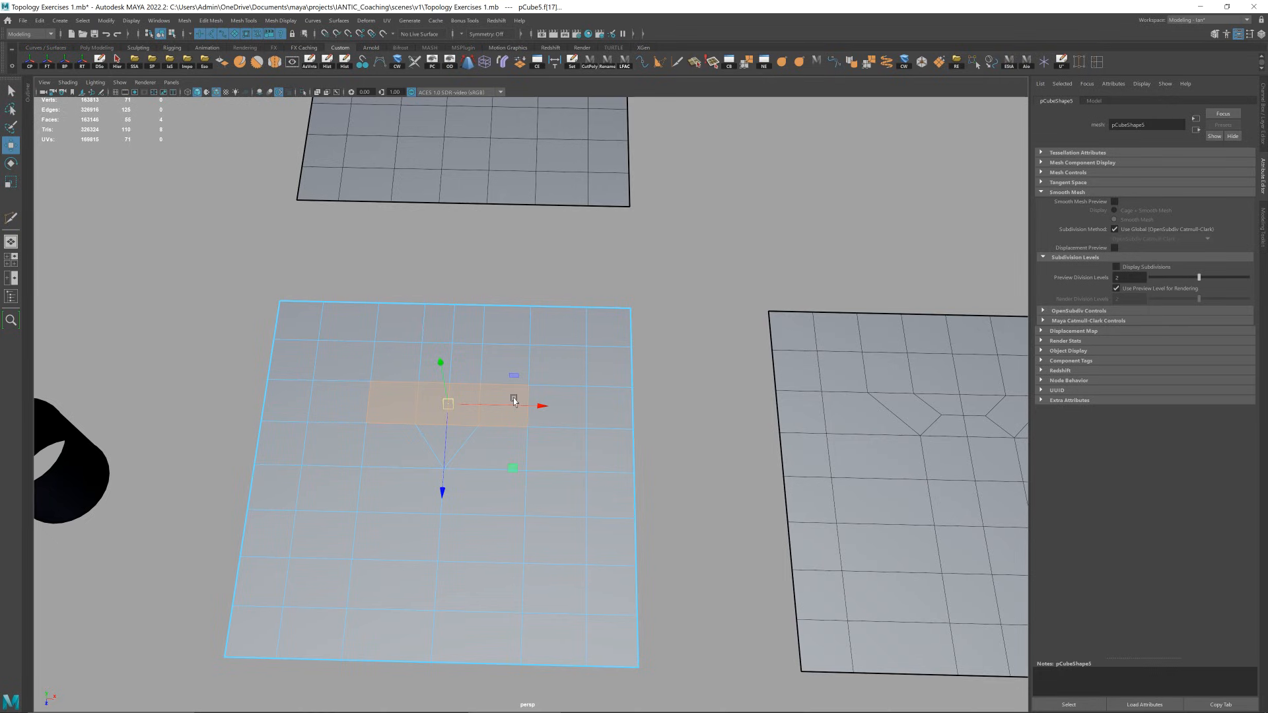
- Try moving the middle vertex on the upper edge of the V-shaped reduction, and undo the change
right_click_drag(514, 400, 414, 417)
left_click(446, 425)
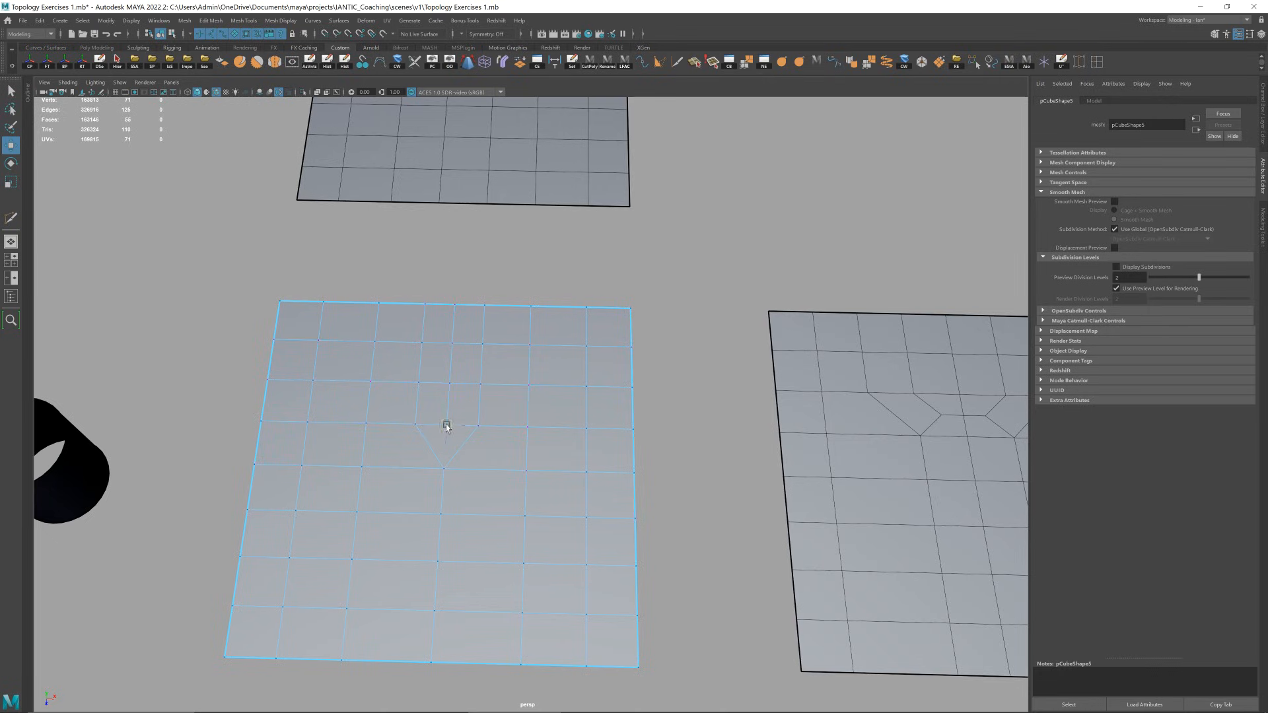
left_click_drag(448, 444, 448, 416)
scroll(455, 434, "down", 3)
key("ctrl+z")
key("ctrl+z")
key("ctrl+z")
key("ctrl+z")
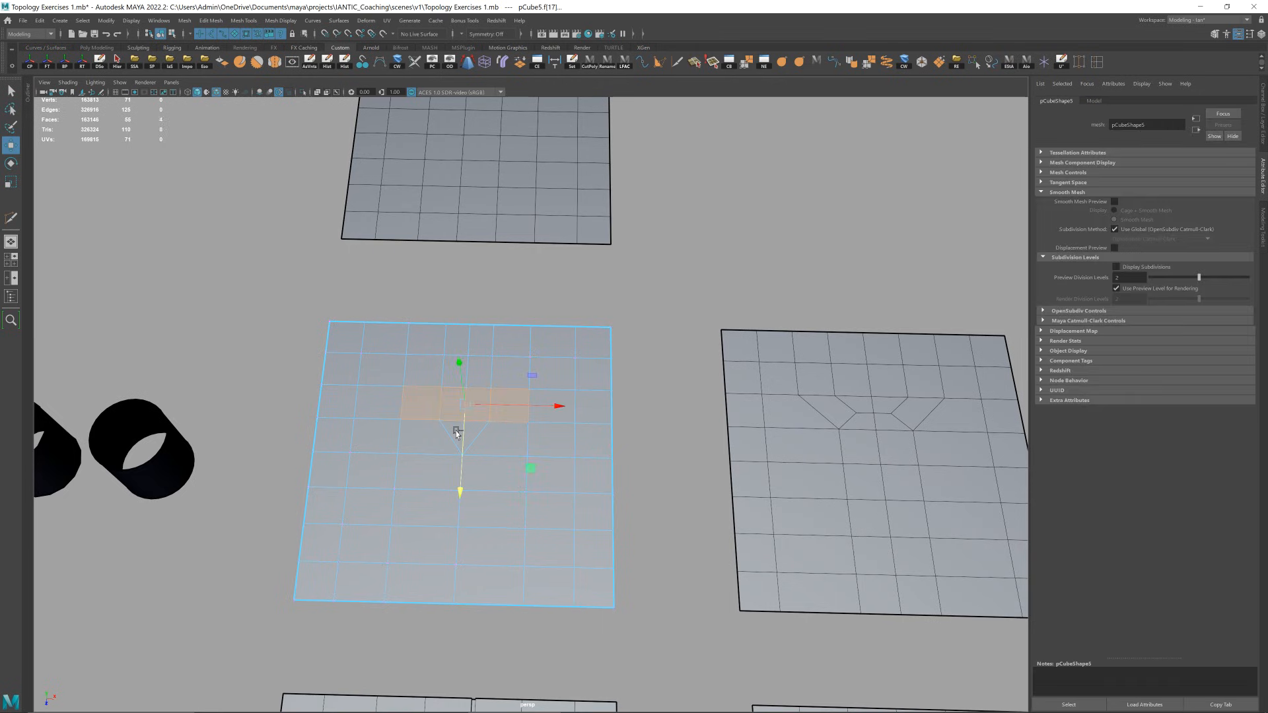
- Delete the centred edge loop from the V-shaped reduction, along with its vertices, and clear the plane's construction history
right_click_drag(455, 433, 466, 412)
double_click(464, 400)
key("ctrl+Delete")
right_click_drag(532, 337, 638, 293)
key("alt+shift+d")
left_click_drag(638, 290, 641, 292, "alt")
- Extrude the first plane's left border edges outward as an extra column of faces, and shift the former border loop toward it
left_click(572, 431)
left_click_drag(572, 431, 567, 426, "alt")
left_click(528, 433)
middle_click_drag(511, 463, 583, 451, "alt")
right_click_drag(505, 433, 481, 376)
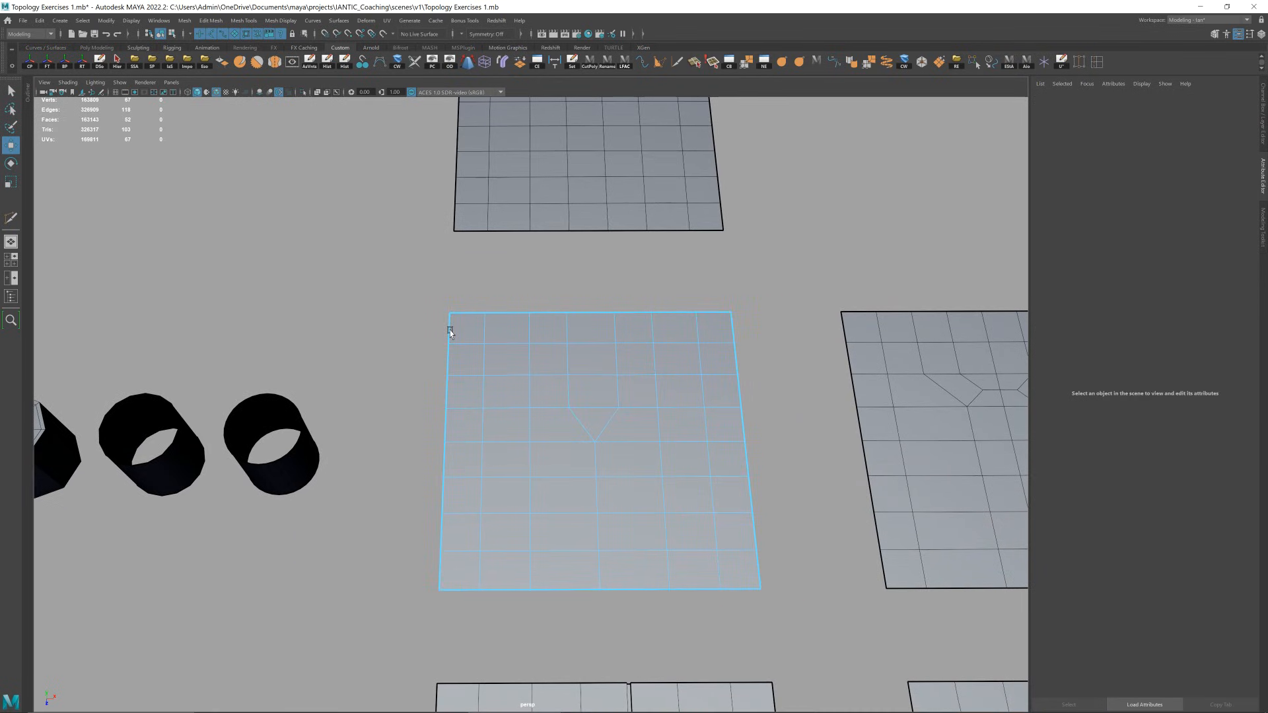
left_click(450, 332)
left_click(439, 573, "shift")
left_click_drag(488, 436, 458, 431, "shift")
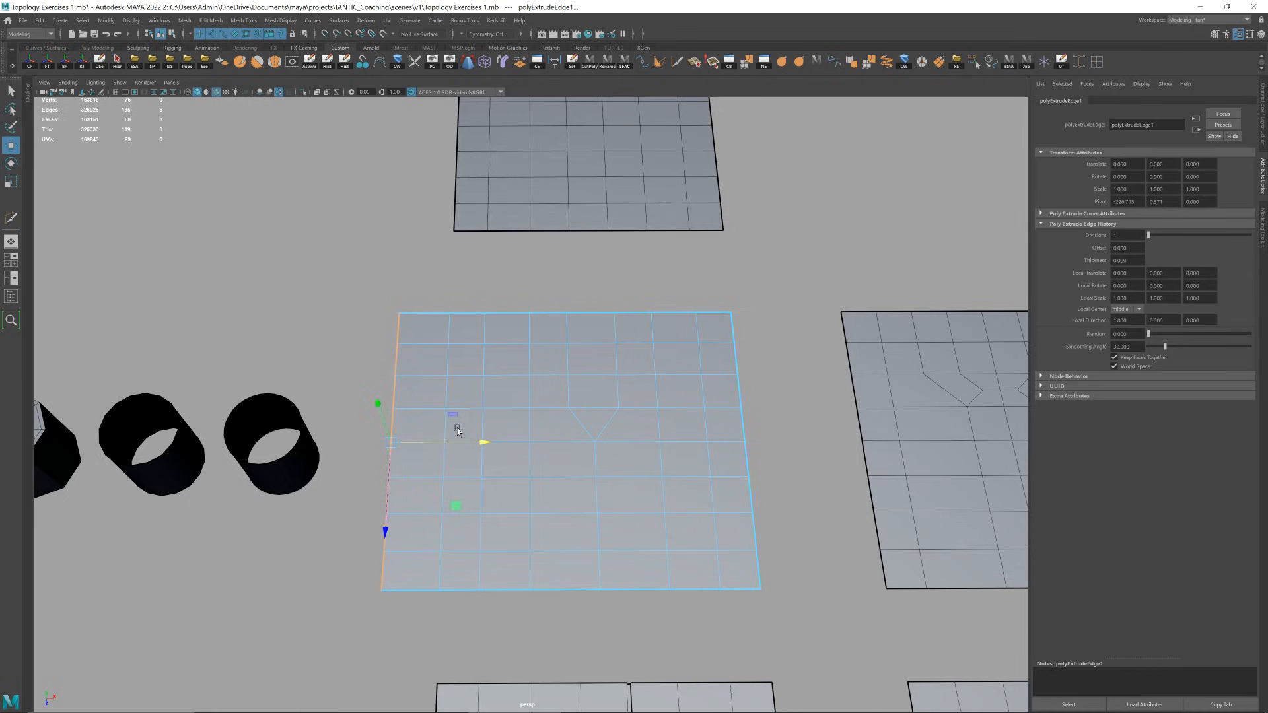
left_click(444, 429)
double_click(443, 427)
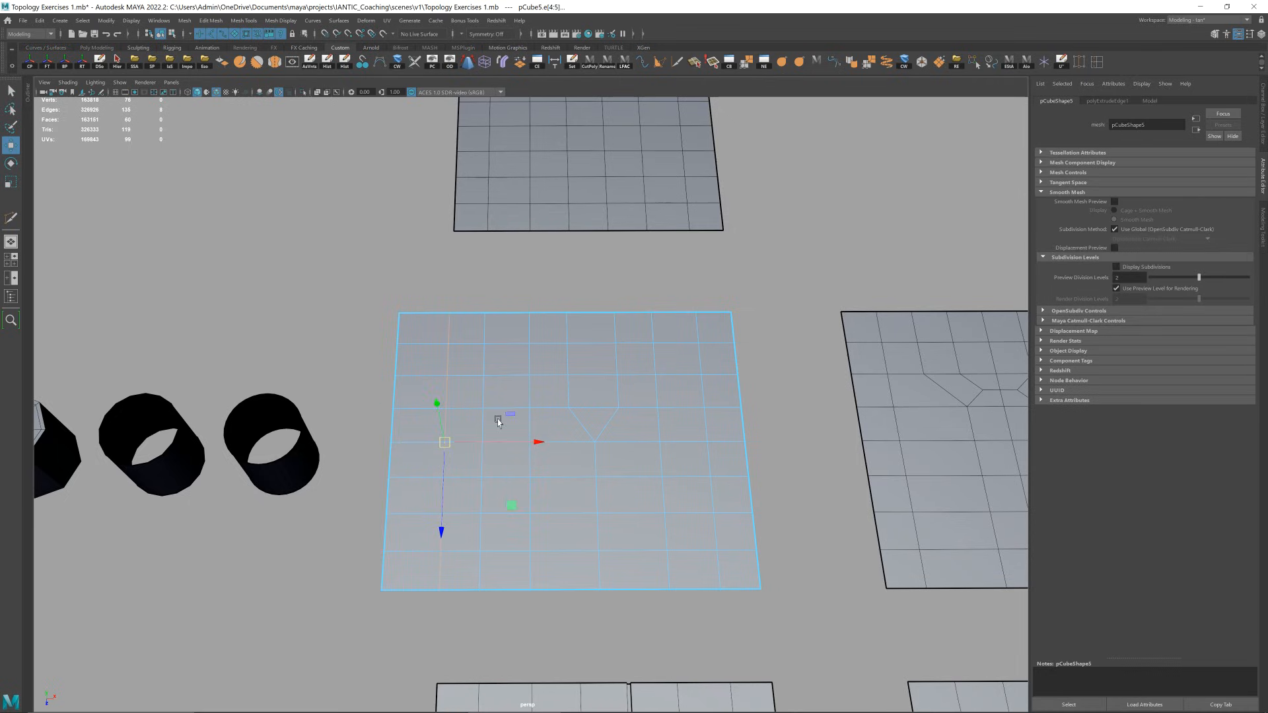
- Cut a second V-shaped junction with Multi-Cut across the two faces left of the existing V on the first plane
key("ctrl+shift+x")
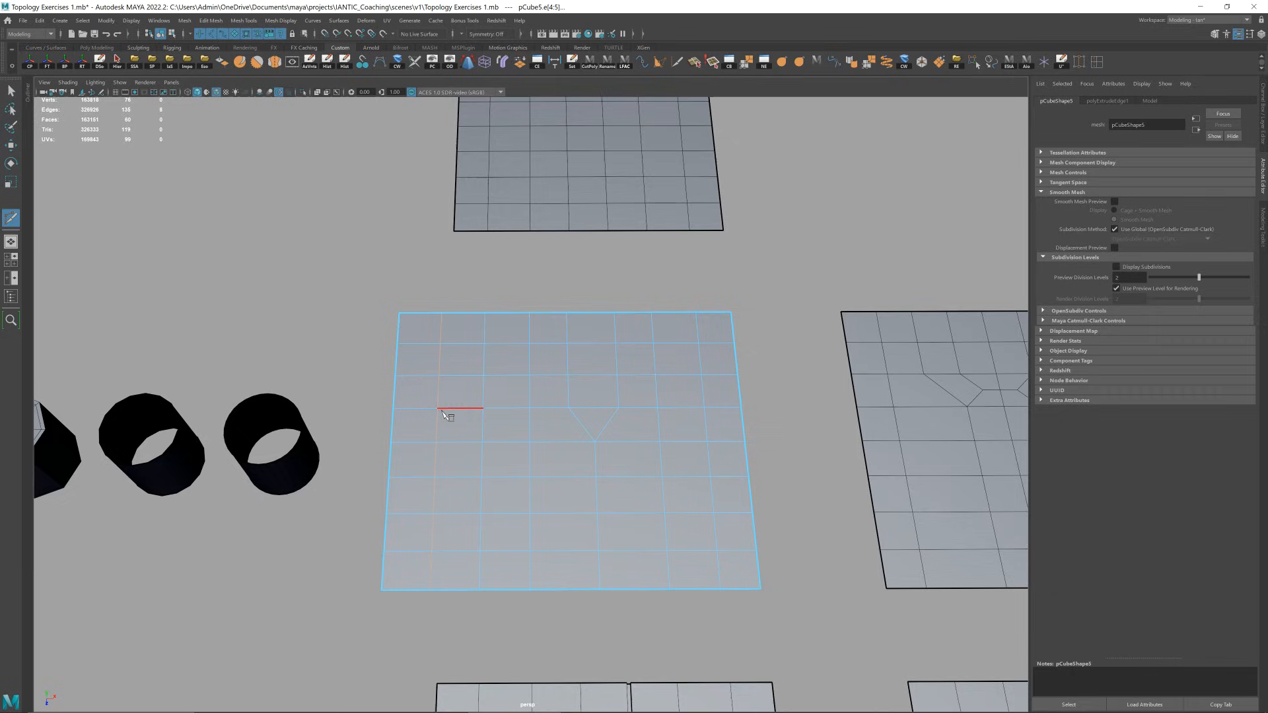
left_click(437, 409)
left_click(482, 442)
left_click(530, 410)
key("Return")
key("q")
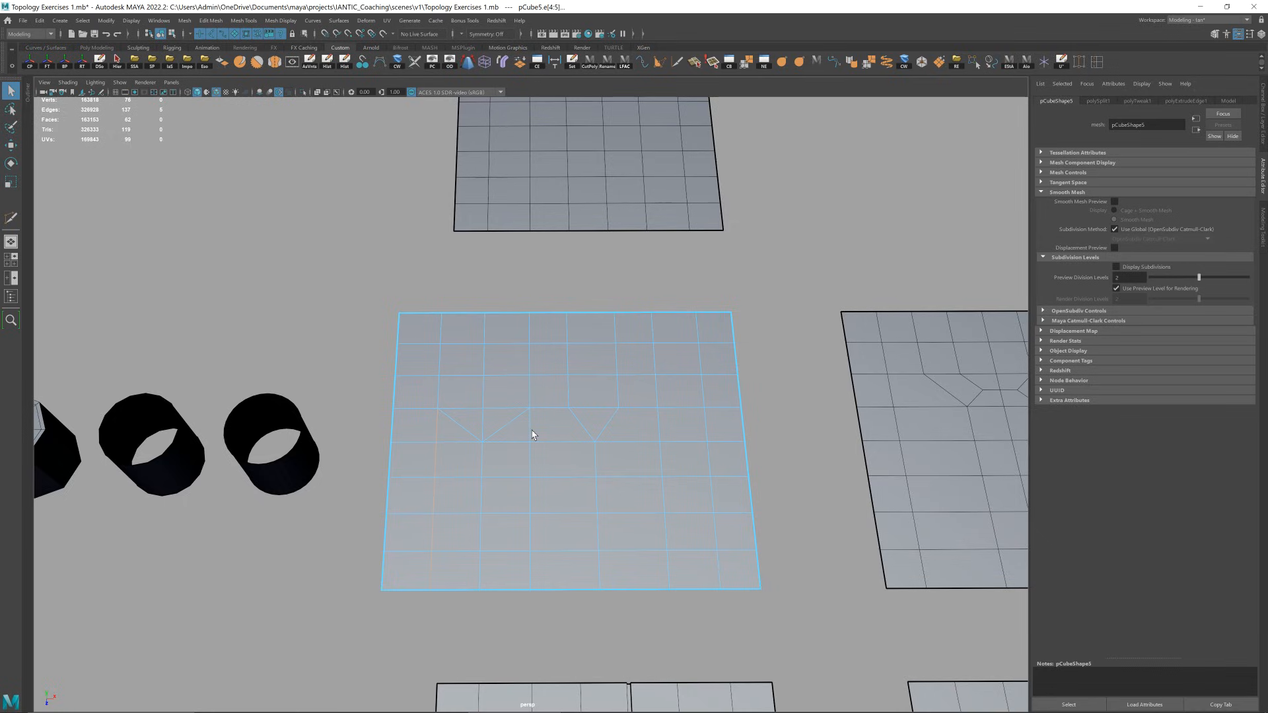
- Delete the surplus vertical edges below the new V-shaped cut and raise its upper middle vertex into a diamond shape
key("Delete")
key("F9")
left_click(483, 415)
key("w")
left_click(483, 410)
left_click_drag(482, 431, 481, 417)
- Examine the face rows above and below the new diamond junction by selecting their faces, and clear the selection
right_click_drag(481, 418, 536, 396)
left_click(563, 391)
double_click(432, 391, "shift")
left_click(439, 420)
left_click(539, 446)
left_click(554, 393)
double_click(636, 390)
right_click_drag(723, 357, 777, 270)
left_click(689, 285)
- Examine the second plane's four-to-two reduction by selecting the four top faces and the two faces below the junction
middle_click_drag(634, 427, 372, 444, "alt")
middle_click_drag(577, 427, 524, 433, "alt")
right_click_drag(524, 433, 537, 428, "alt")
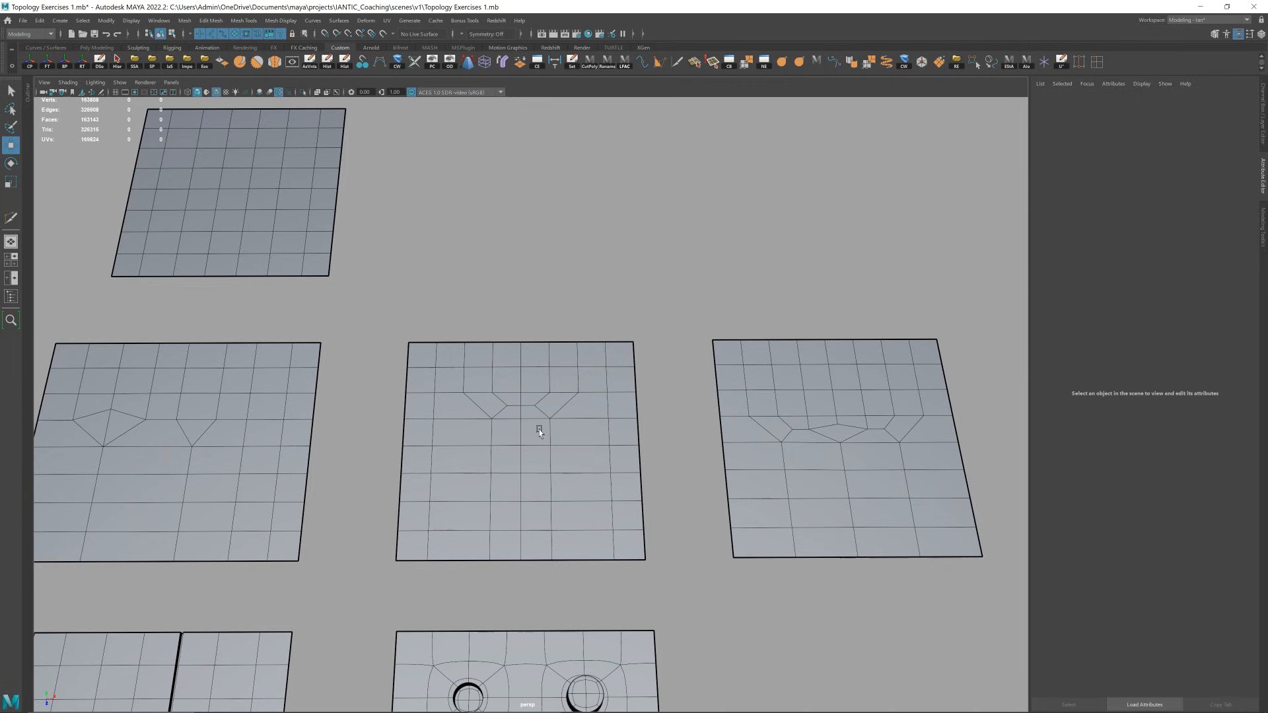
left_click(469, 364)
scroll(469, 364, "up", 2)
right_click_drag(469, 364, 464, 371)
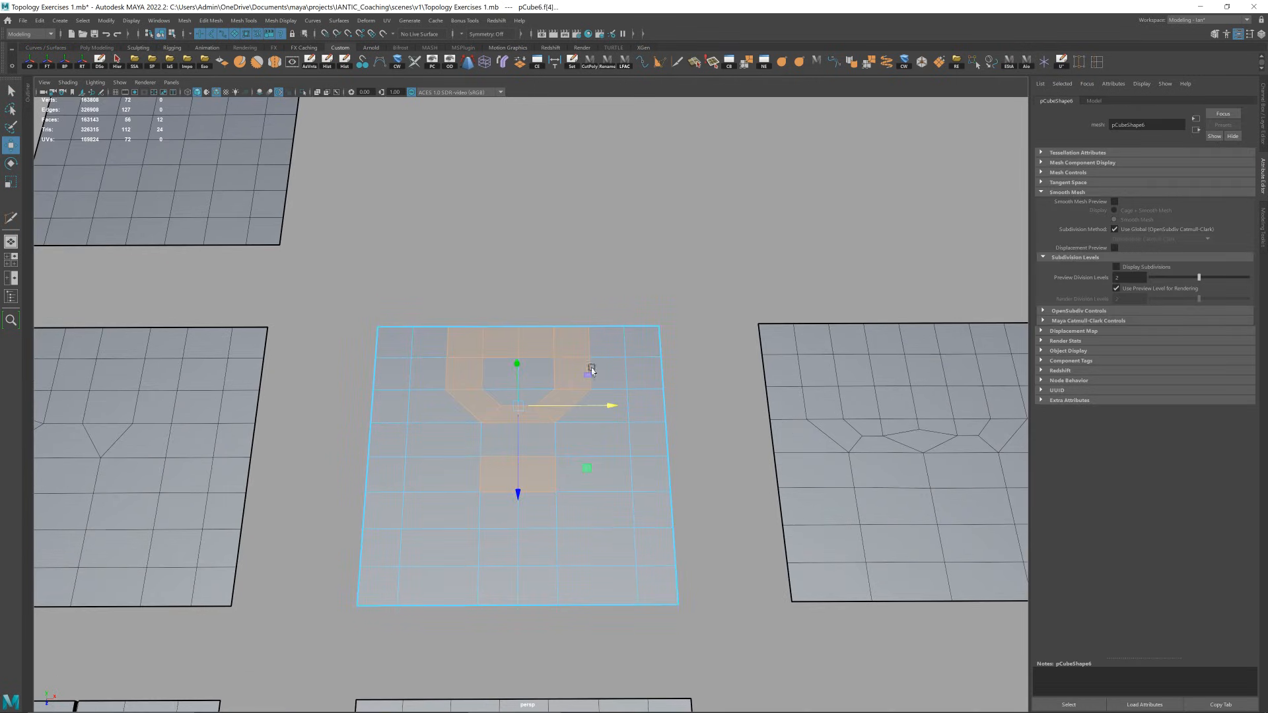
key("q")
left_click(597, 313)
left_click(572, 349)
left_click(533, 349, "shift")
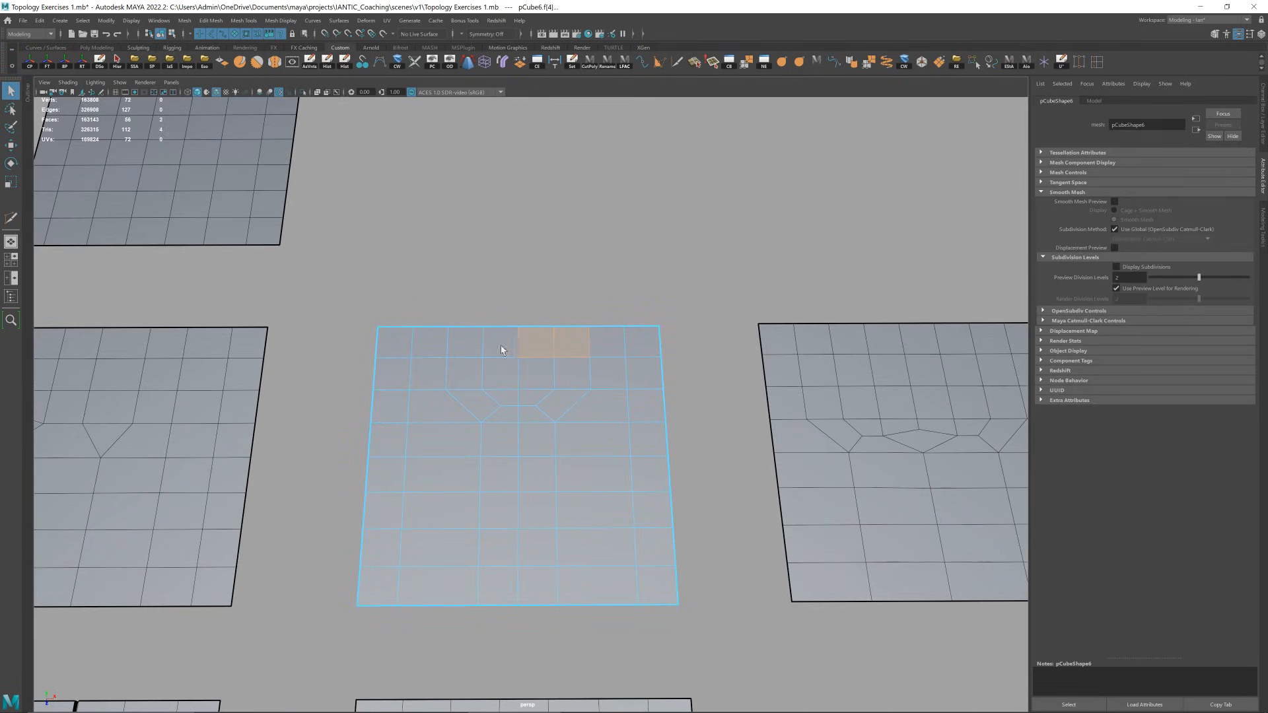
left_click(497, 446, "shift")
left_click(543, 441, "shift")
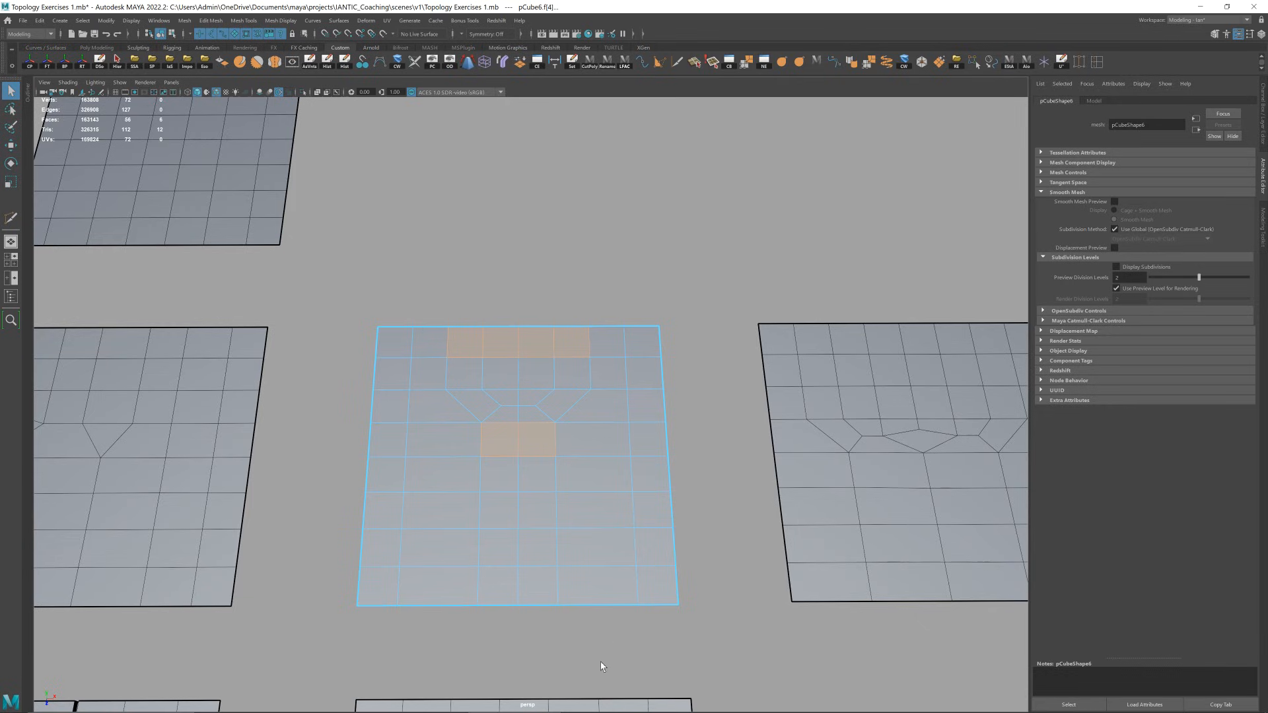
right_click_drag(547, 575, 664, 433)
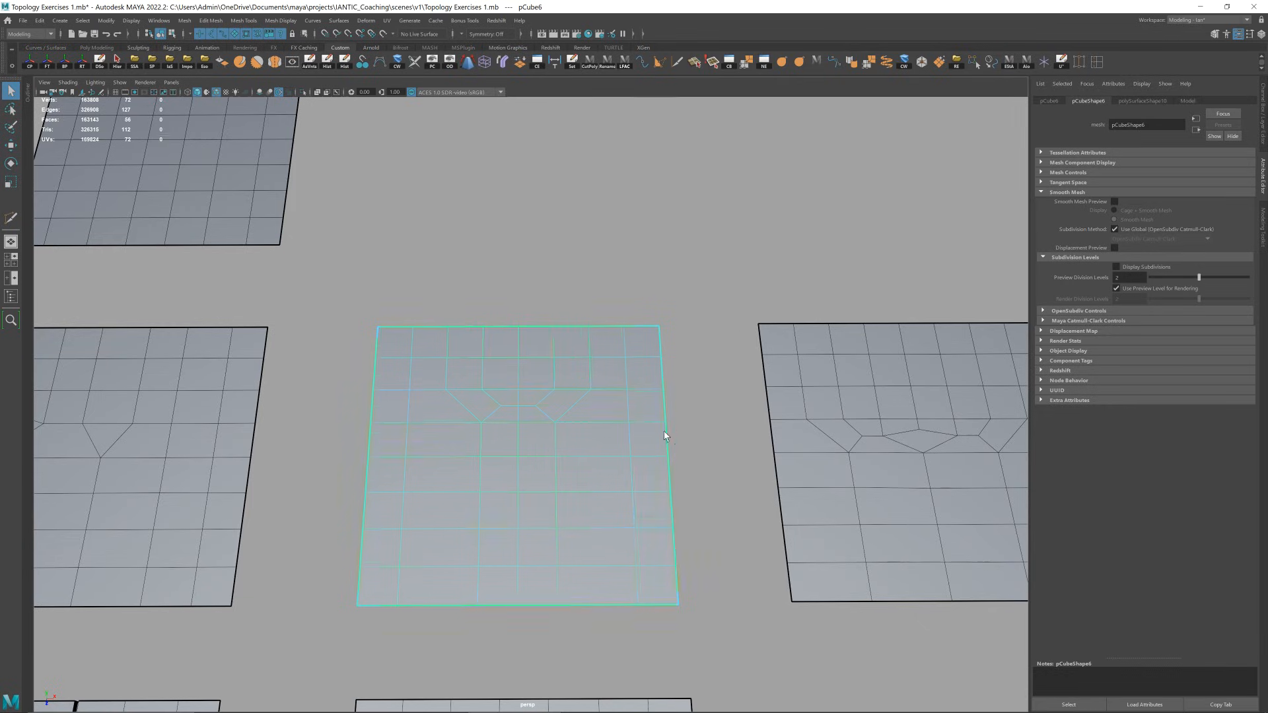
scroll(664, 433, "up", 2)
key("F11")
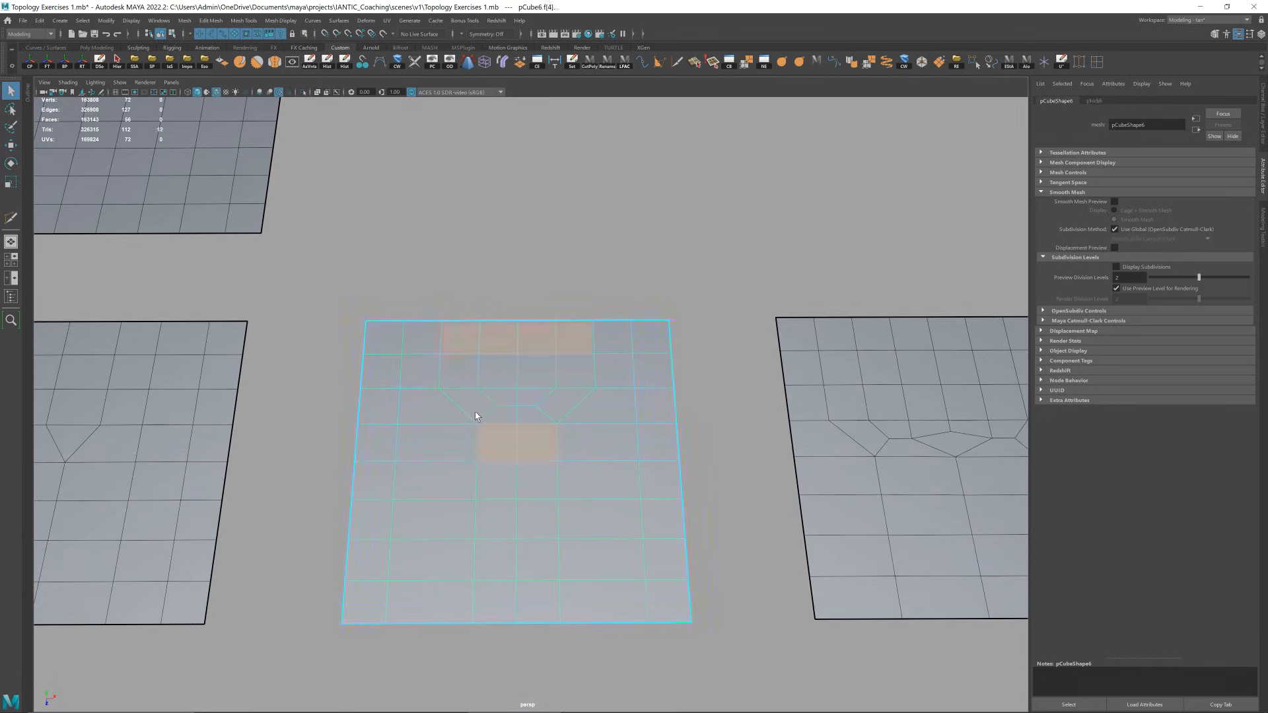
right_click_drag(513, 424, 631, 323)
scroll(653, 347, "down", 5)
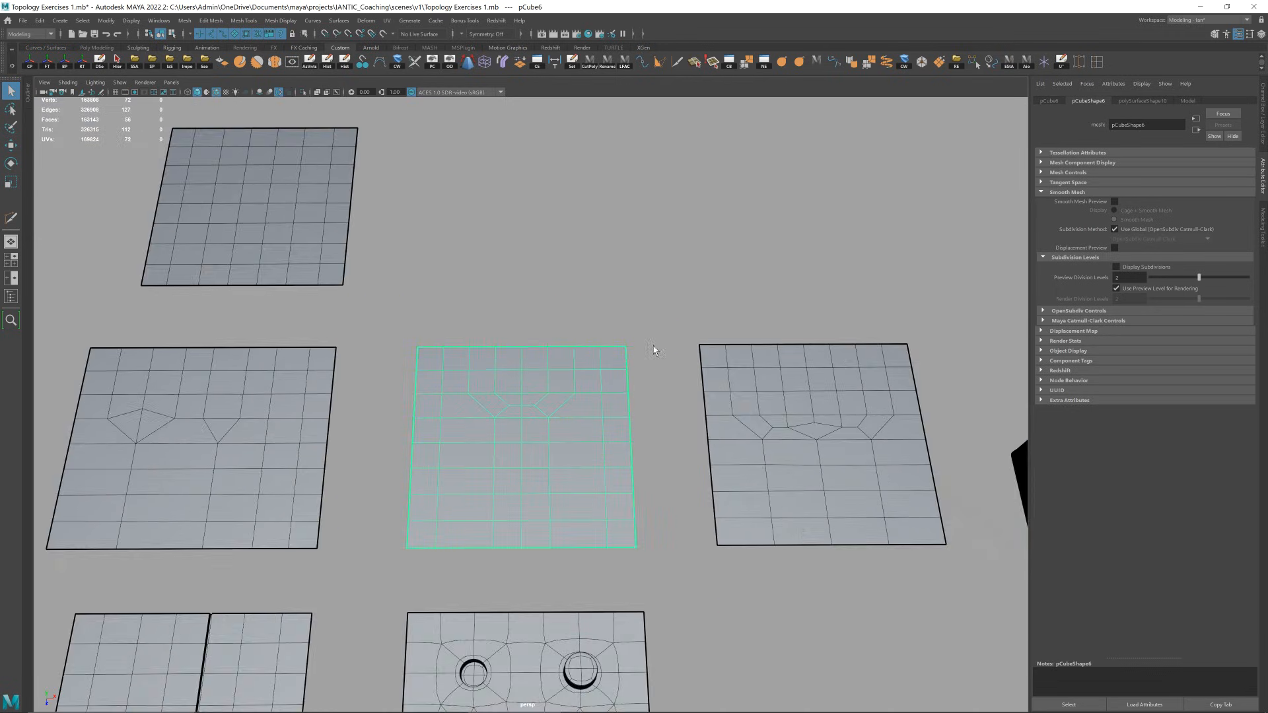
- Inspect the plain grid plane above the row of reduction examples
middle_click_drag(464, 366, 565, 378, "alt")
middle_click_drag(640, 385, 536, 398, "alt")
left_click_drag(589, 396, 546, 411, "alt")
left_click(309, 300)
left_click_drag(350, 286, 380, 263, "alt")
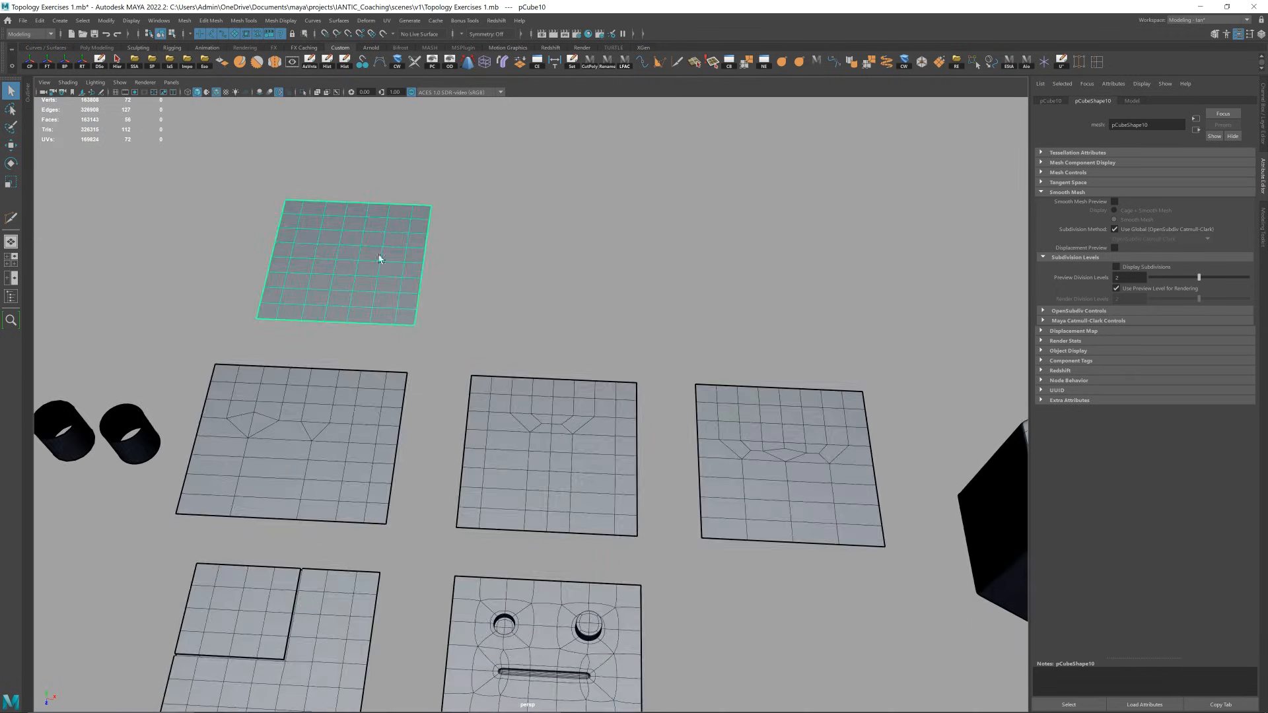
key("F11")
key("F8")
- Delete an edge from the first plane's reduction topology and clear that plane's construction history
left_click(535, 388)
left_click_drag(585, 409, 539, 424, "alt")
middle_click_drag(203, 410, 587, 406, "alt")
scroll(556, 416, "up", 3)
left_click(423, 430)
right_click_drag(414, 456, 617, 300)
left_click(412, 428)
key("ctrl+Delete")
scroll(607, 314, "down", 3)
key("alt+shift+d")
middle_click_drag(524, 418, 425, 407, "alt")
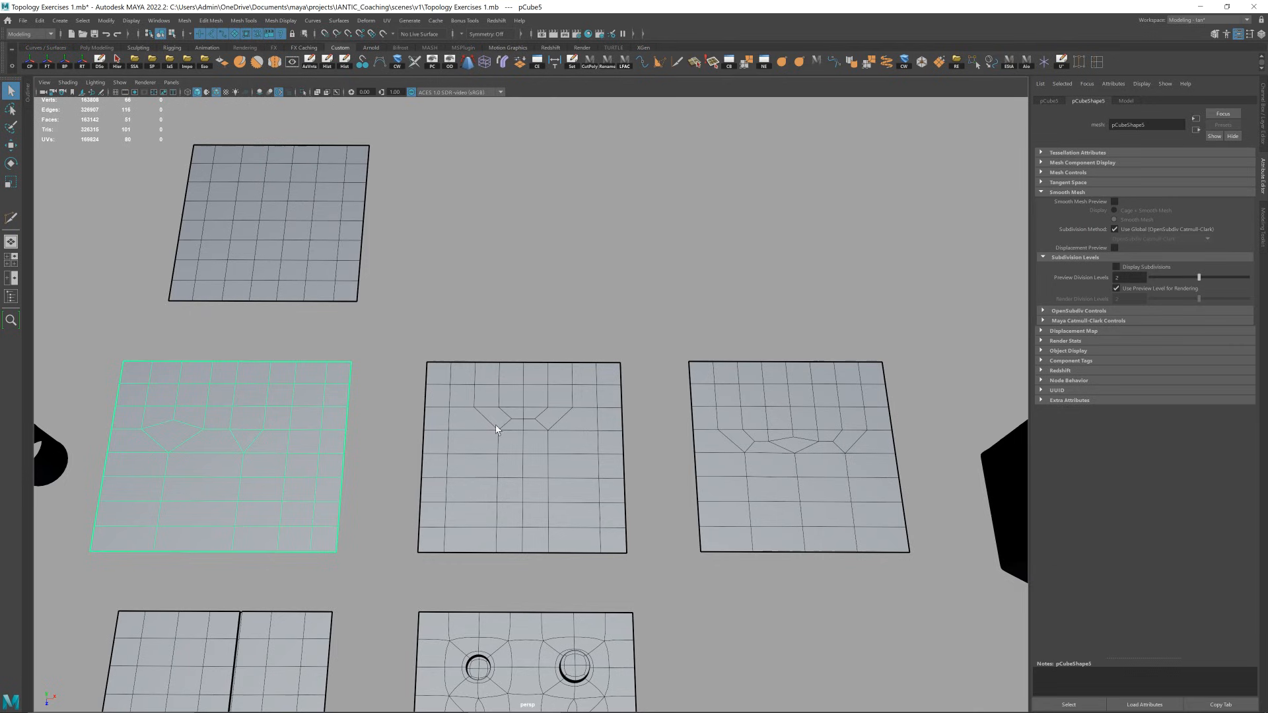
- Examine the third plane's reduction pattern by selecting the row of faces along its junction
middle_click_drag(298, 424, 213, 410, "alt")
scroll(528, 411, "up", 2)
left_click(877, 371)
middle_click_drag(878, 371, 603, 377, "alt")
scroll(603, 377, "down", 4)
middle_click_drag(529, 408, 663, 401, "alt")
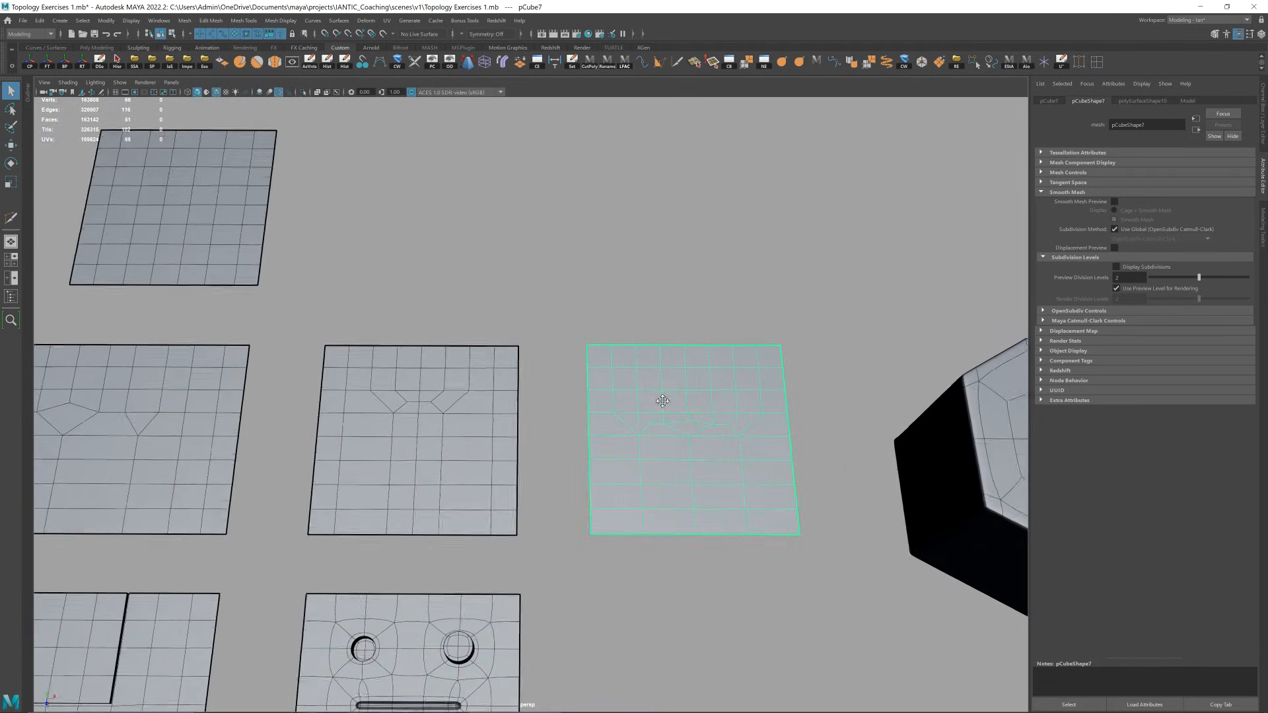
scroll(662, 401, "down", 2)
scroll(636, 407, "up", 2)
right_click_drag(649, 408, 654, 434)
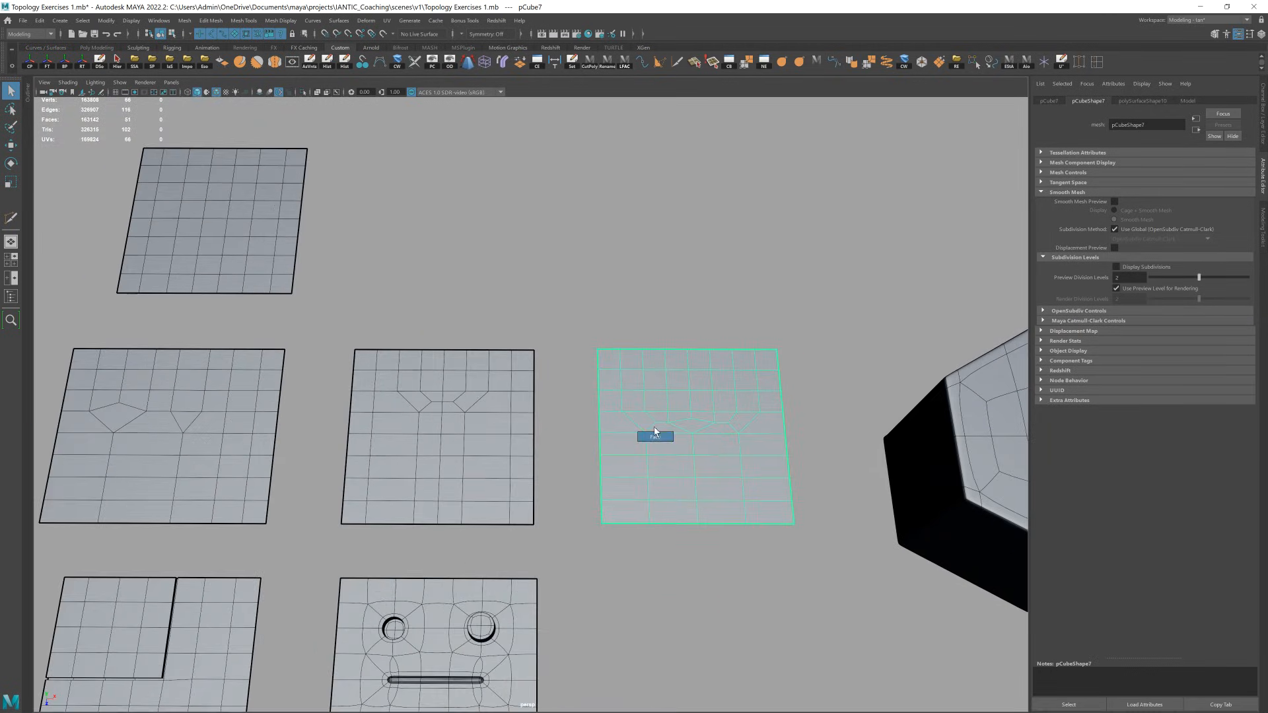
left_click(650, 420)
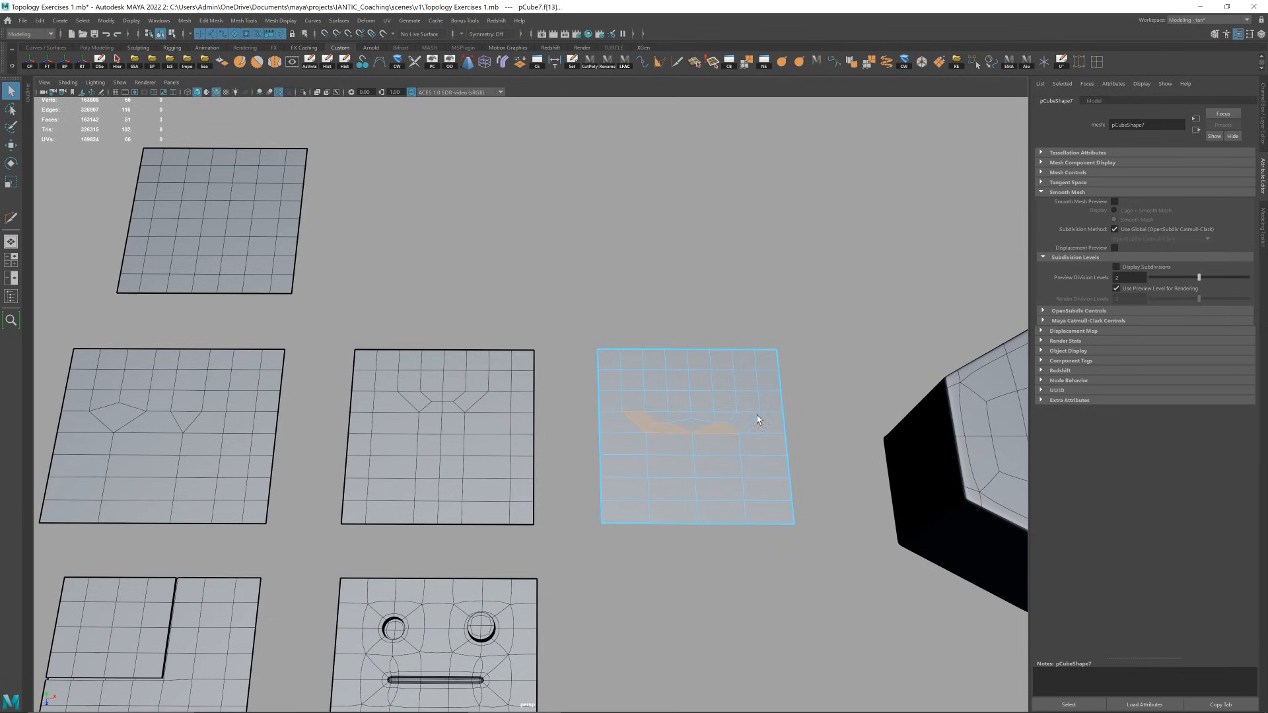
- Compare the third plane's face columns above and below the junction by selecting faces on each side
key("ctrl+z")
left_click(629, 404, "shift")
left_click(628, 382, "shift")
left_click(626, 362, "shift")
left_click(751, 359, "shift")
middle_click_drag(724, 407, 608, 403, "alt")
scroll(619, 449, "up", 3)
left_click(586, 457)
left_click(526, 393)
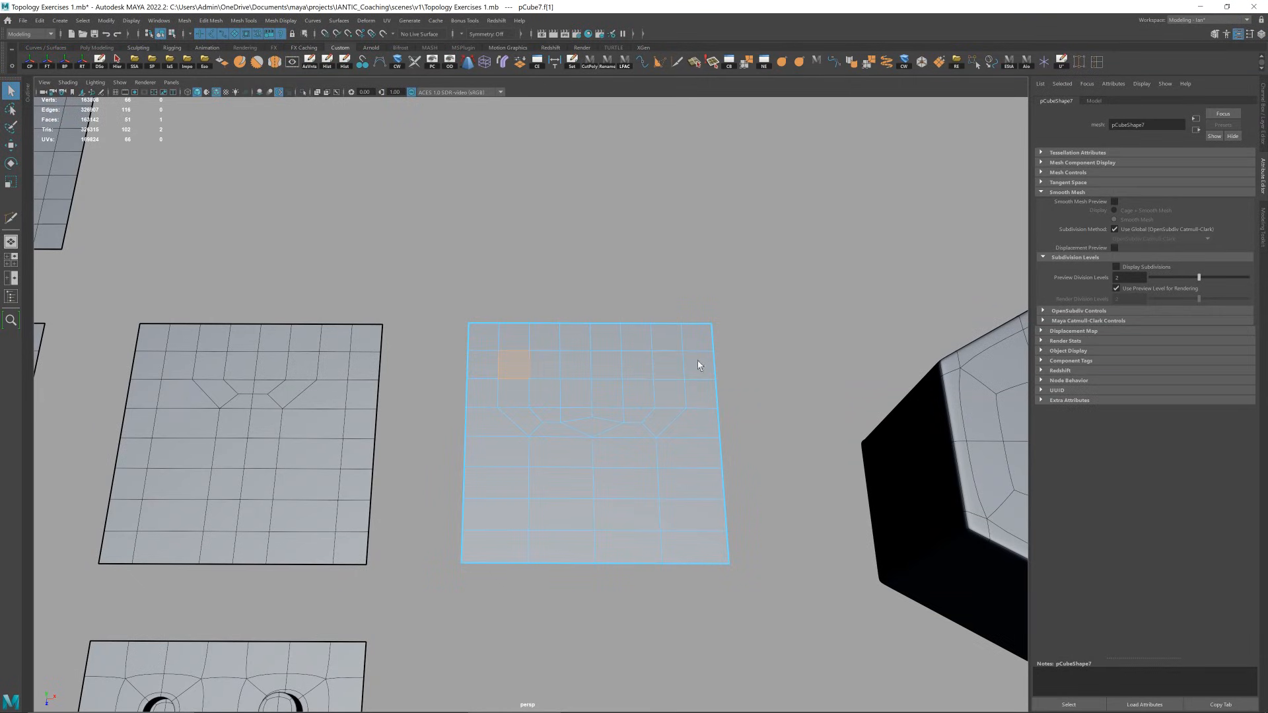
left_click(552, 466)
left_click(647, 457, "shift")
- Return to object selection, compare the second plane with the third, and clear the selection
right_click_drag(598, 551, 750, 381)
scroll(750, 381, "down", 3)
middle_click_drag(524, 438, 672, 435, "alt")
scroll(626, 416, "up", 3)
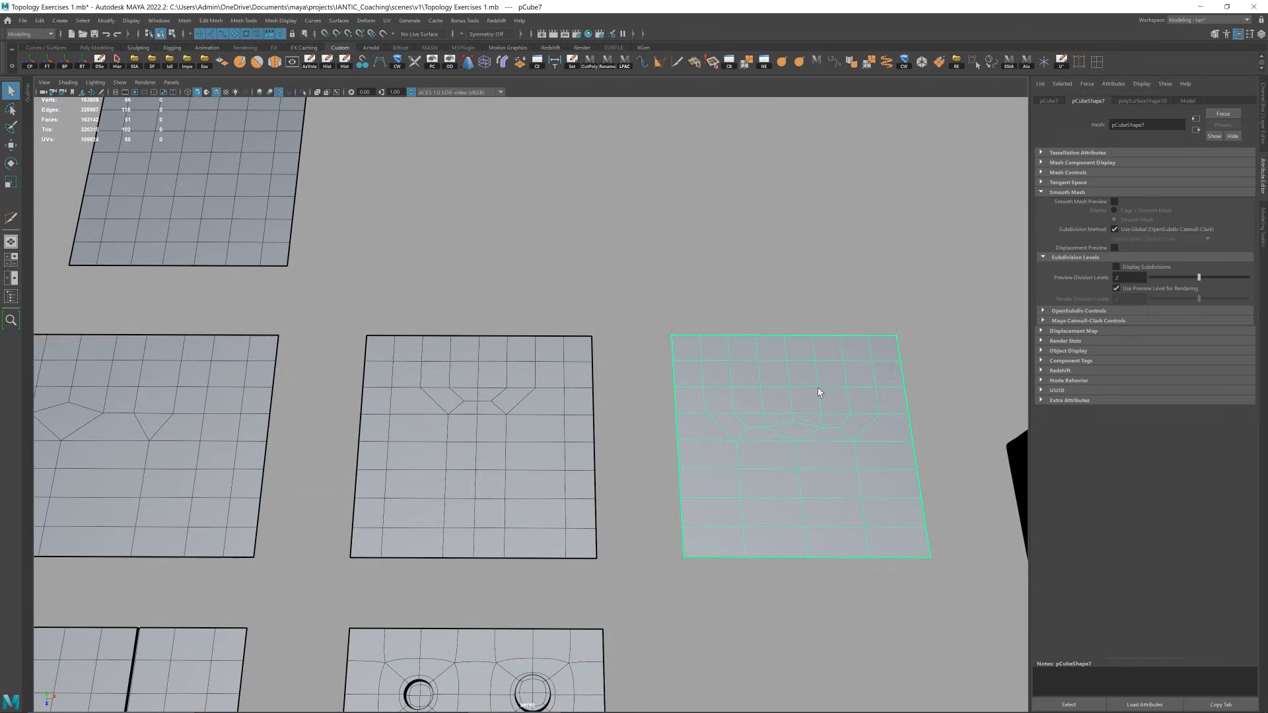
left_click(522, 371)
scroll(521, 383, "up", 2)
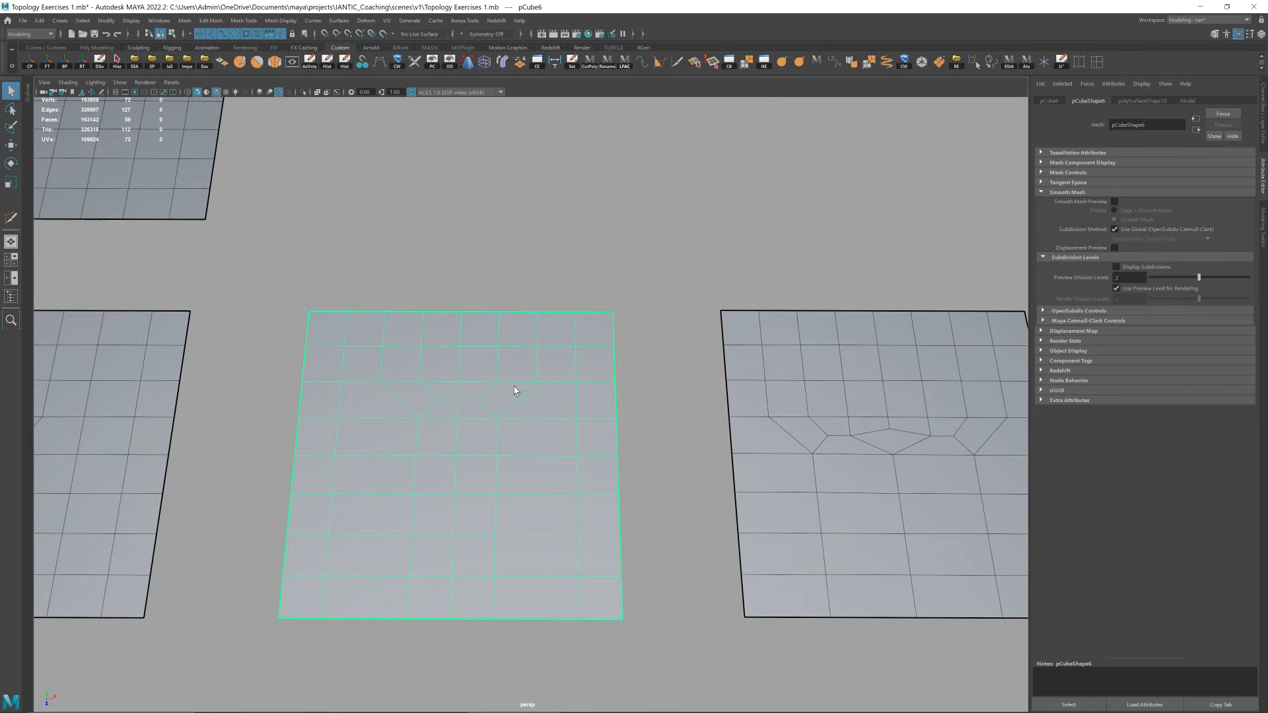
scroll(519, 388, "down", 6)
left_click(587, 341)
scroll(410, 444, "down", 2)
scroll(266, 416, "up", 2)
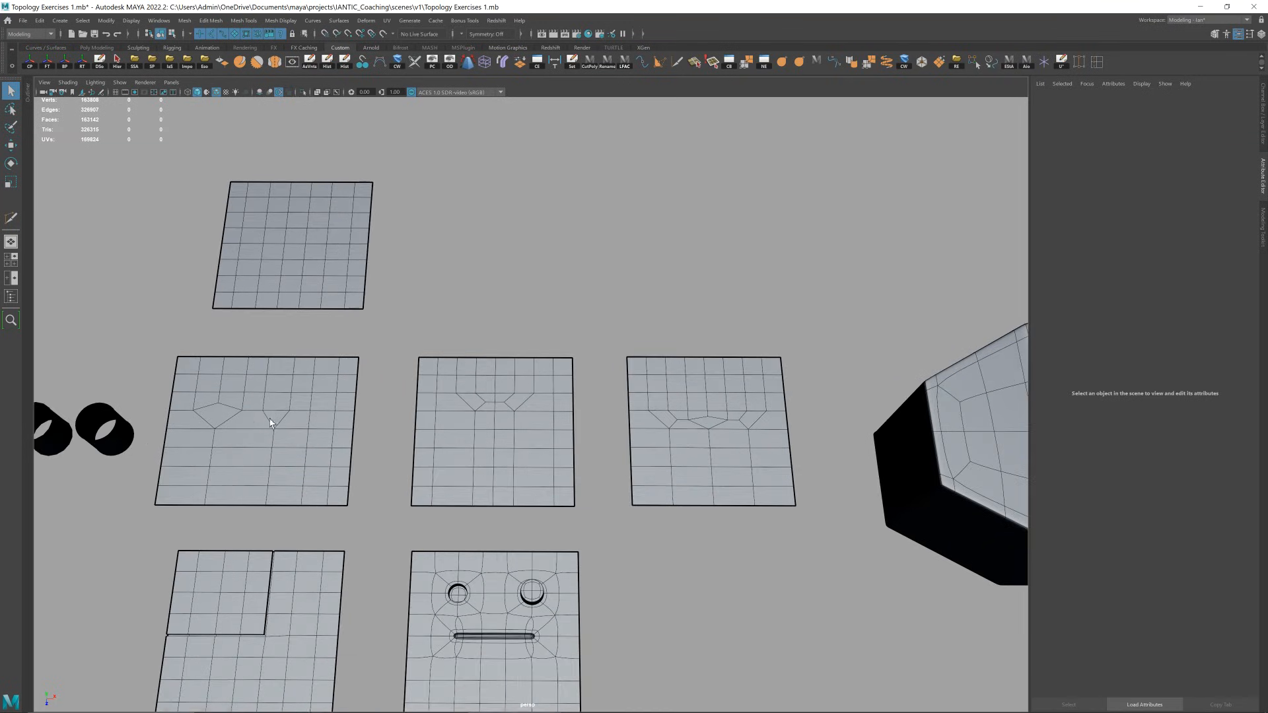
- Look over the three reduction planes together with the surrounding exercise objects
left_click_drag(409, 428, 723, 438)
left_click(701, 295)
right_click_drag(657, 436, 630, 394, "alt")
middle_click_drag(630, 395, 664, 306, "alt")
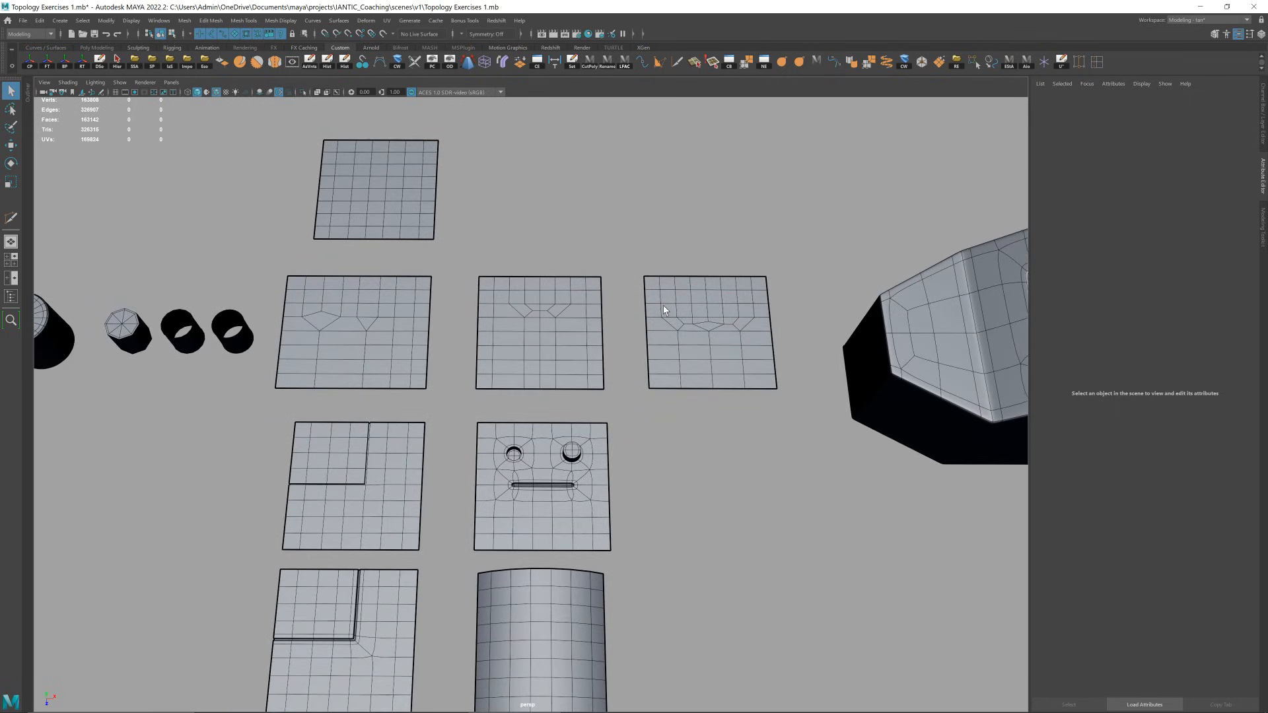
right_click_drag(680, 338, 665, 326, "alt")
middle_click_drag(665, 325, 815, 292, "alt")
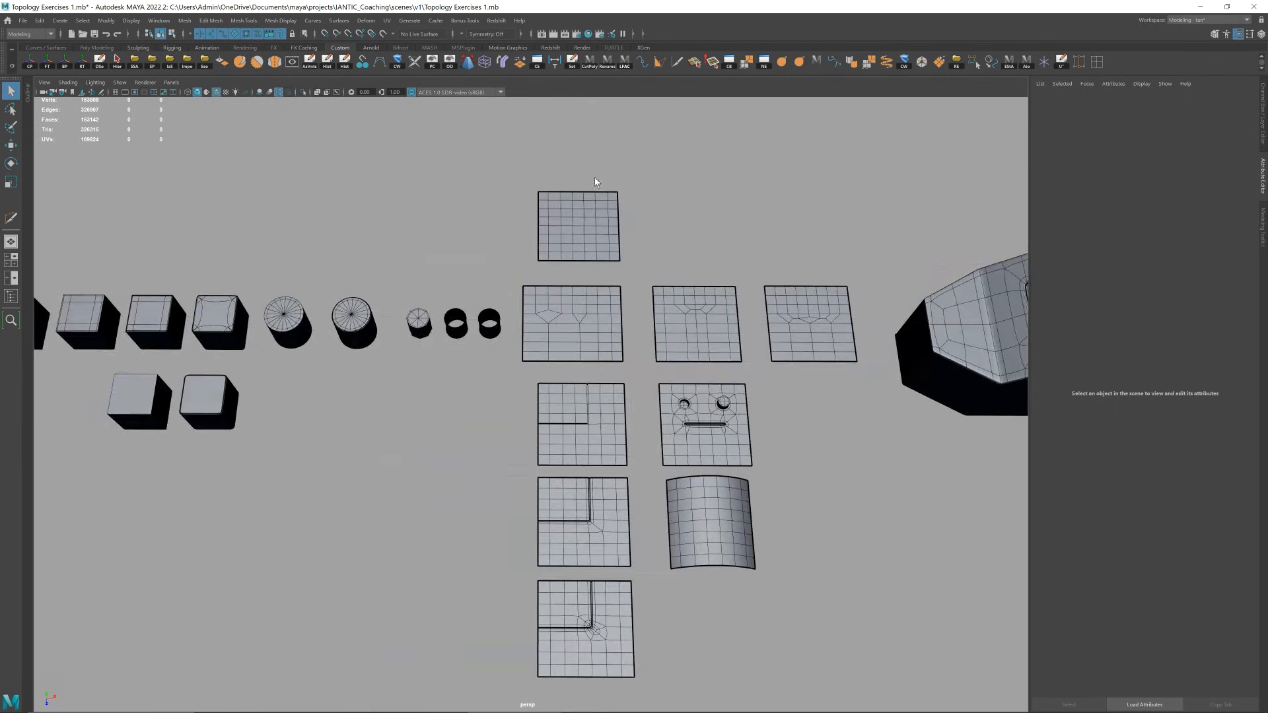
- Duplicate the plain grid plane and place the copy beside the plane with the square-cornered groove
left_click(617, 217)
key("w")
right_click_drag(642, 260, 635, 255, "alt")
mouse_move(646, 305)
left_mouse_down("shift")
mouse_move(554, 520)
mouse_move(551, 489)
left_mouse_up("shift")
left_click_drag(570, 422, 573, 422)
left_click_drag(478, 448, 521, 422)
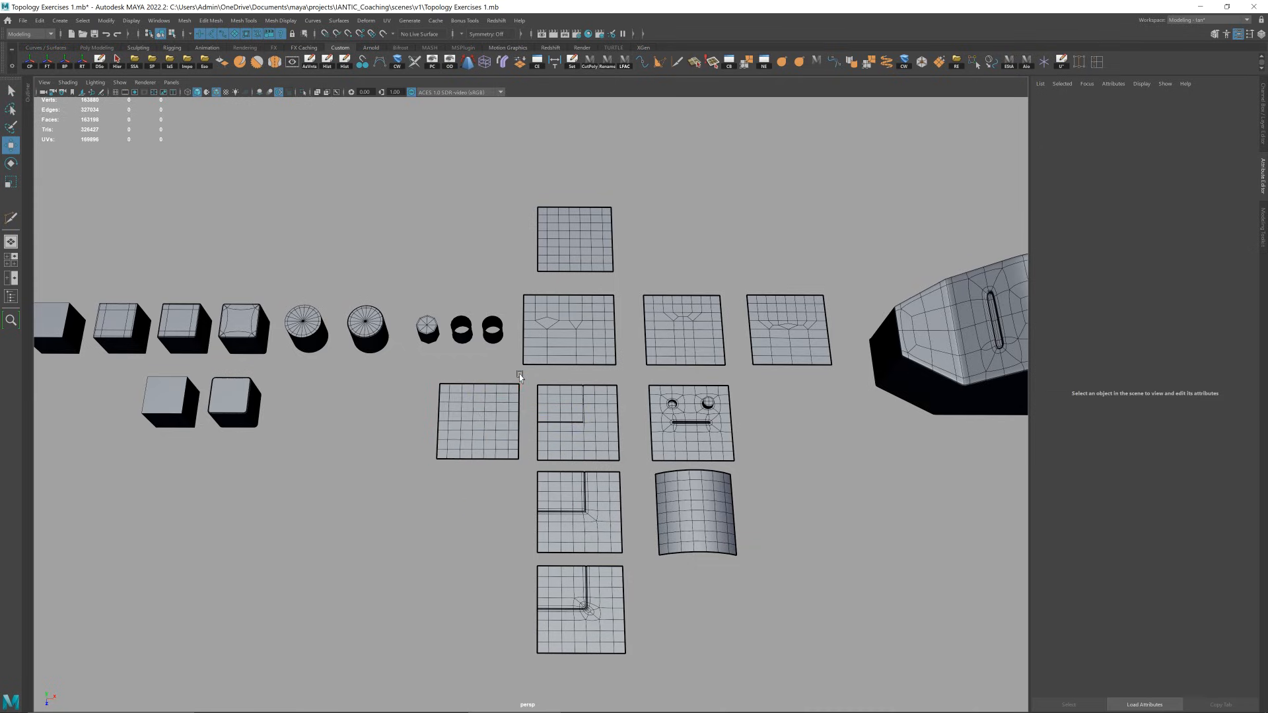
key("f")
scroll(526, 385, "down", 6)
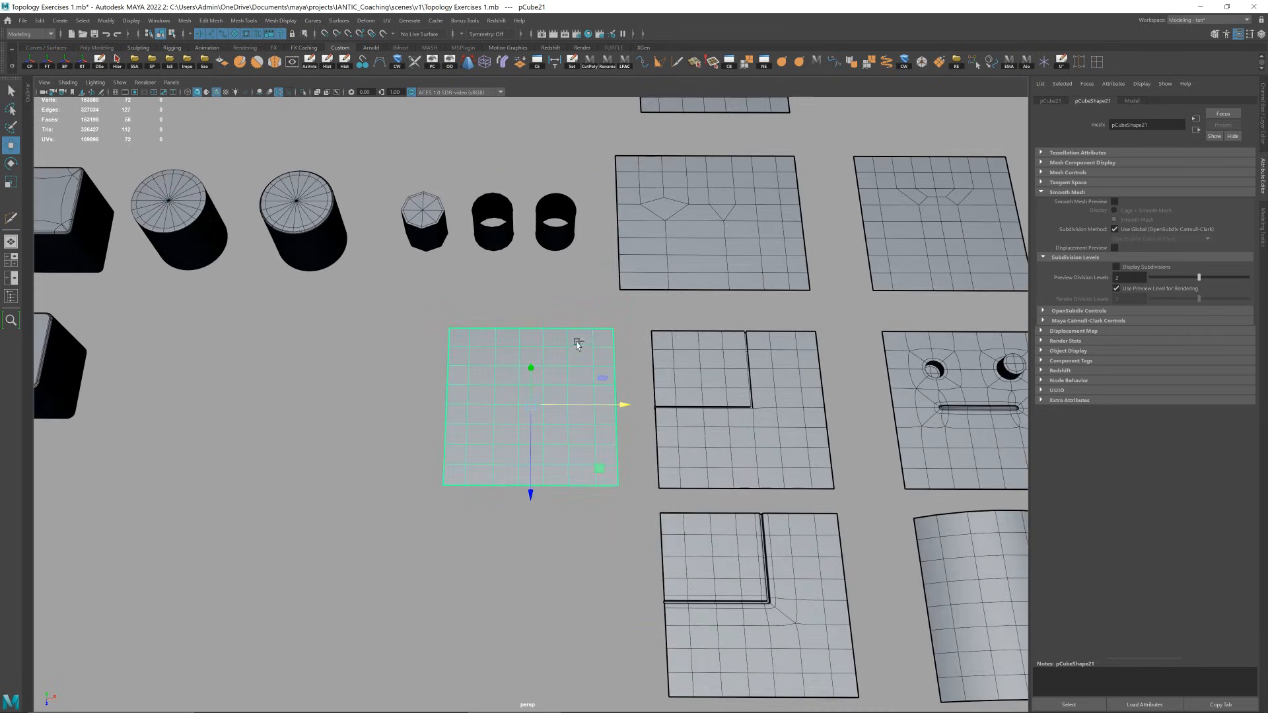
- Examine the square-cornered groove plane and the curved grid surface by selecting each one
left_click(577, 310)
right_click_drag(585, 377, 565, 358, "alt")
middle_click_drag(564, 358, 384, 340, "alt")
right_click_drag(383, 341, 600, 377, "alt")
left_click_drag(600, 378, 600, 380, "alt")
left_click(487, 384)
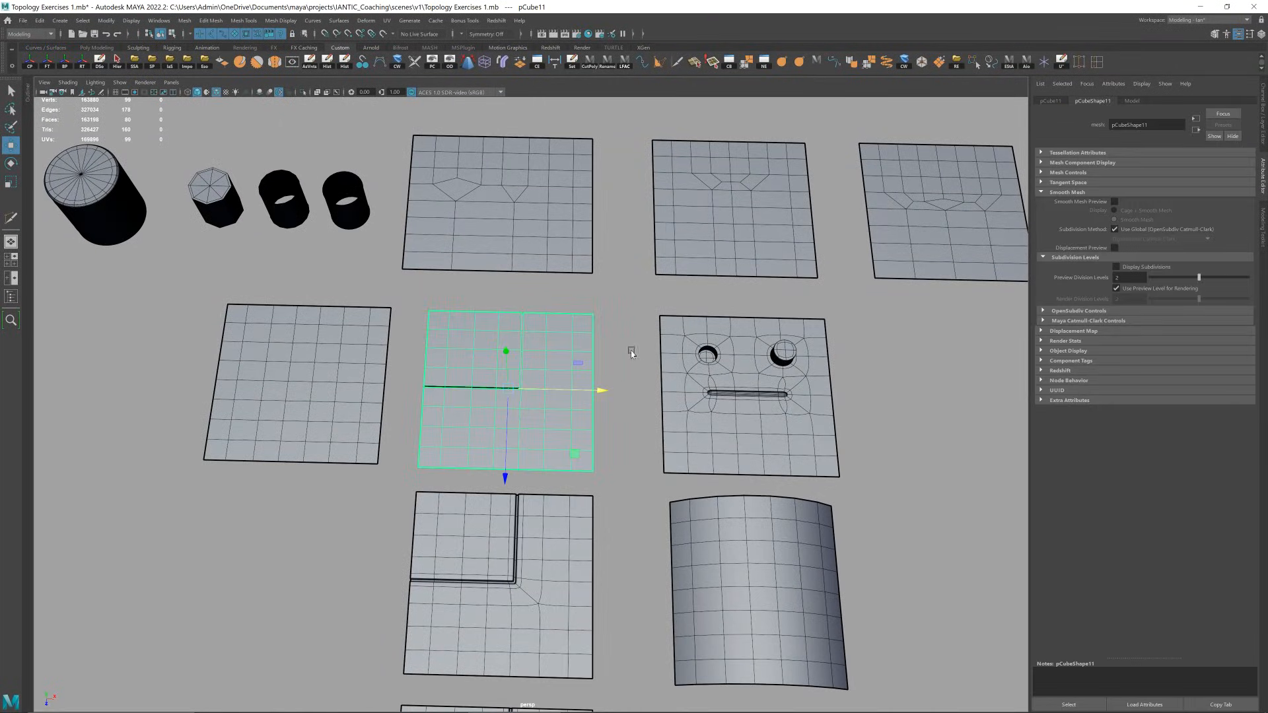
right_click_drag(631, 353, 575, 334, "alt")
left_click(727, 492)
middle_click_drag(727, 488, 473, 462, "alt")
left_click(595, 471)
- Look over the row of more complex exercise models beyond the practice planes
scroll(598, 468, "down", 2)
scroll(614, 443, "down", 6)
middle_click_drag(653, 453, 512, 455, "alt")
left_click_drag(566, 485, 554, 426, "alt")
scroll(553, 429, "up", 10)
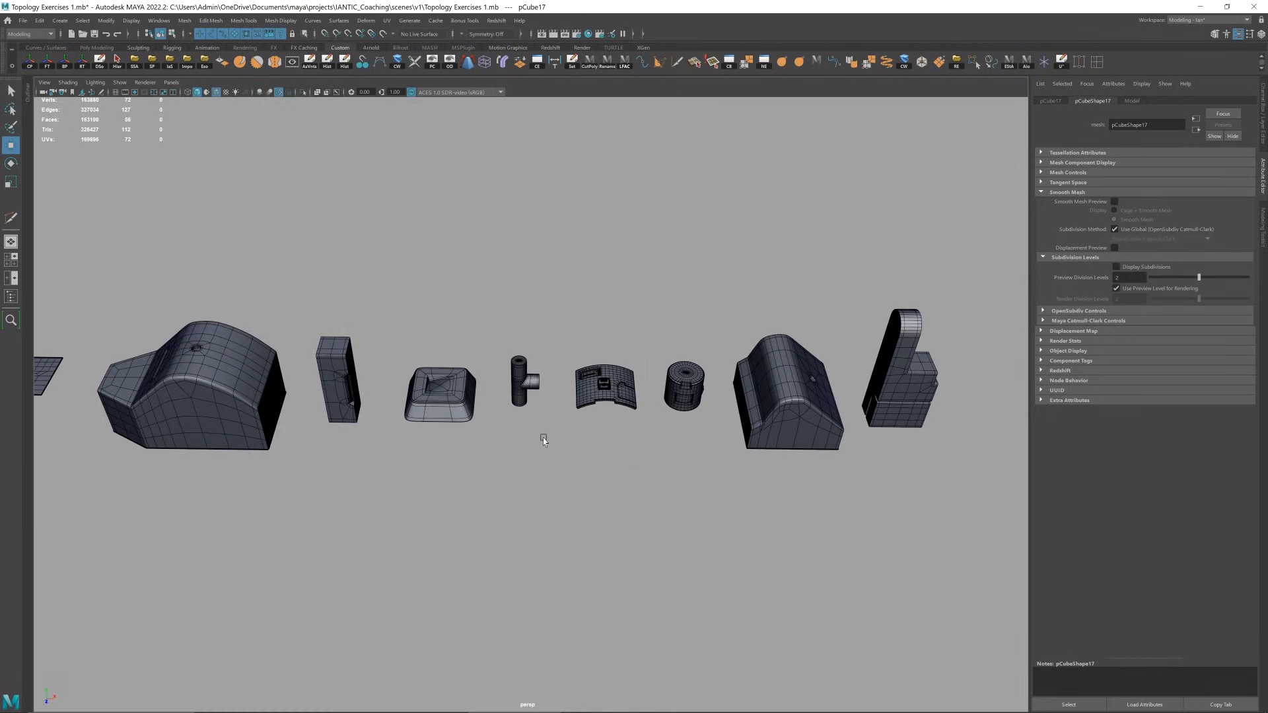
middle_click_drag(551, 439, 573, 434, "alt")
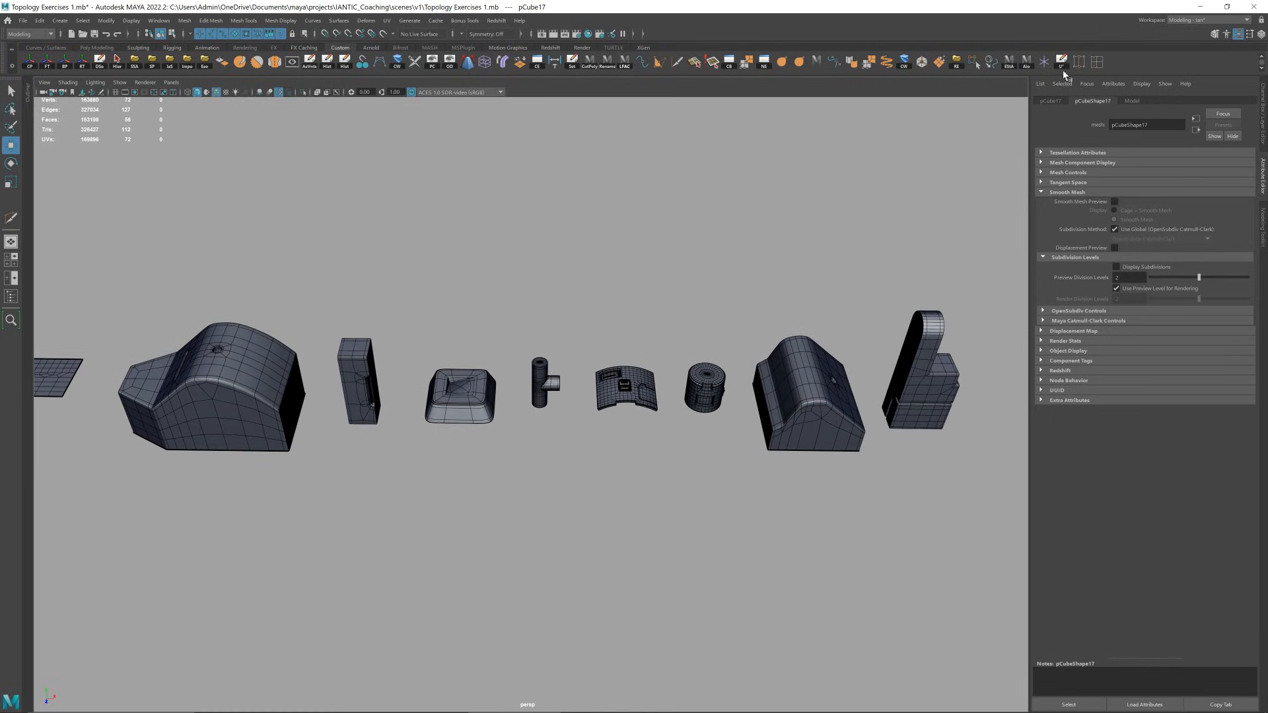
- Hide the Attribute Editor to widen the viewport and clear the object selection
left_click(1264, 177)
scroll(422, 454, "down", 4)
middle_click_drag(423, 454, 827, 413, "alt")
left_click(726, 423)
middle_click_drag(608, 394, 656, 408, "alt")
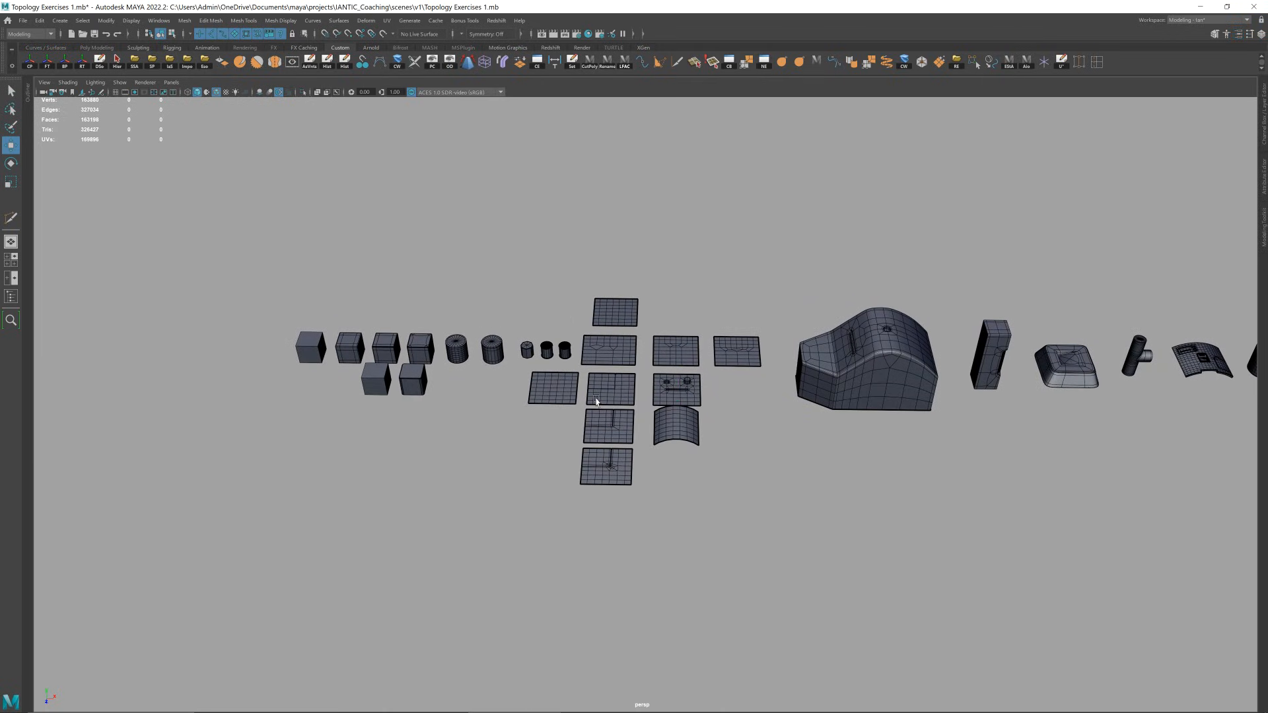
- Inspect the duplicated grid plane up close beside the groove example
left_click(560, 387)
key("f")
scroll(544, 381, "down", 4)
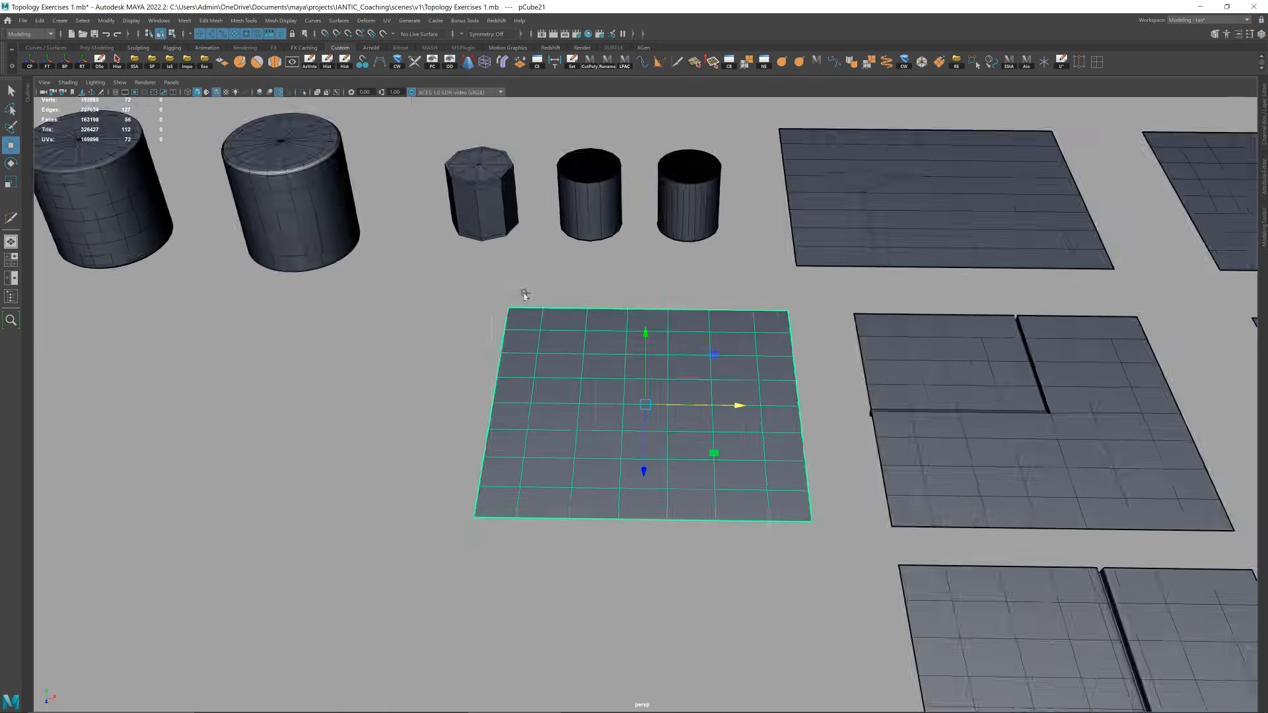
left_click(540, 296)
scroll(617, 429, "down", 2)
left_click_drag(617, 429, 640, 433, "alt")
middle_click_drag(719, 409, 682, 421, "alt")
scroll(683, 420, "up", 3)
left_click(682, 417)
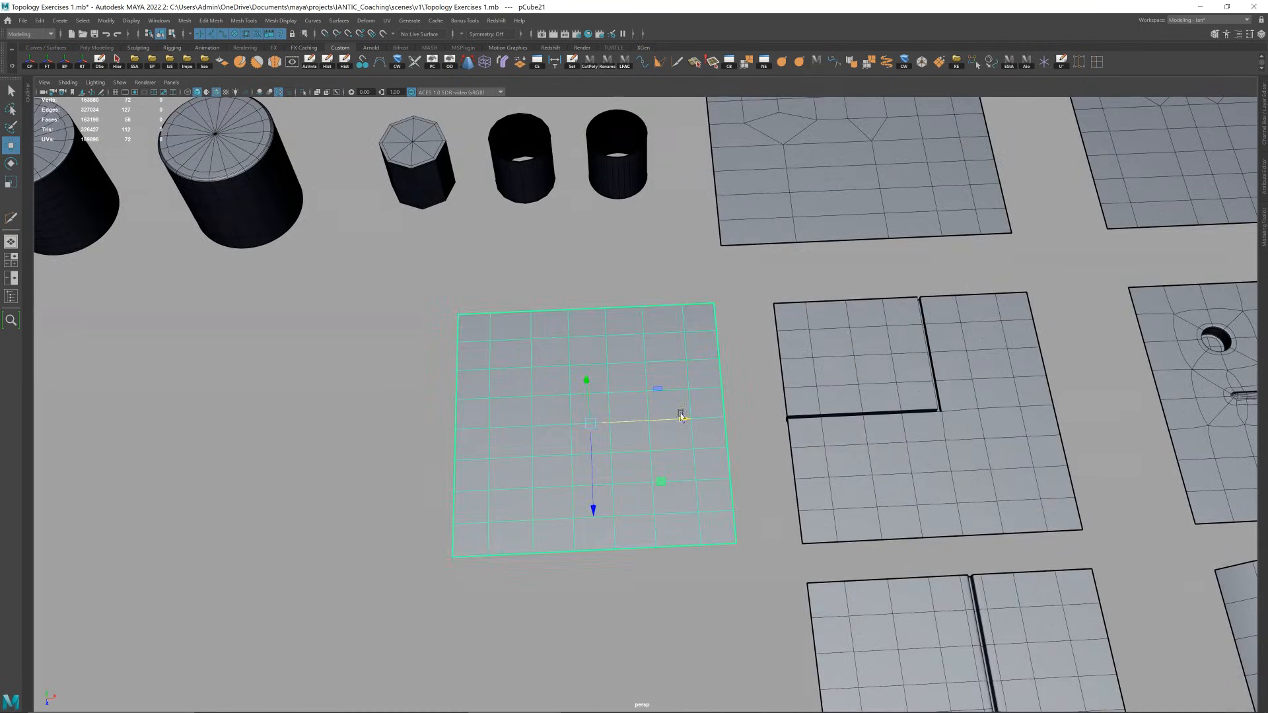
left_click_drag(560, 380, 598, 388, "alt")
key("ctrl+z")
scroll(615, 413, "down", 2)
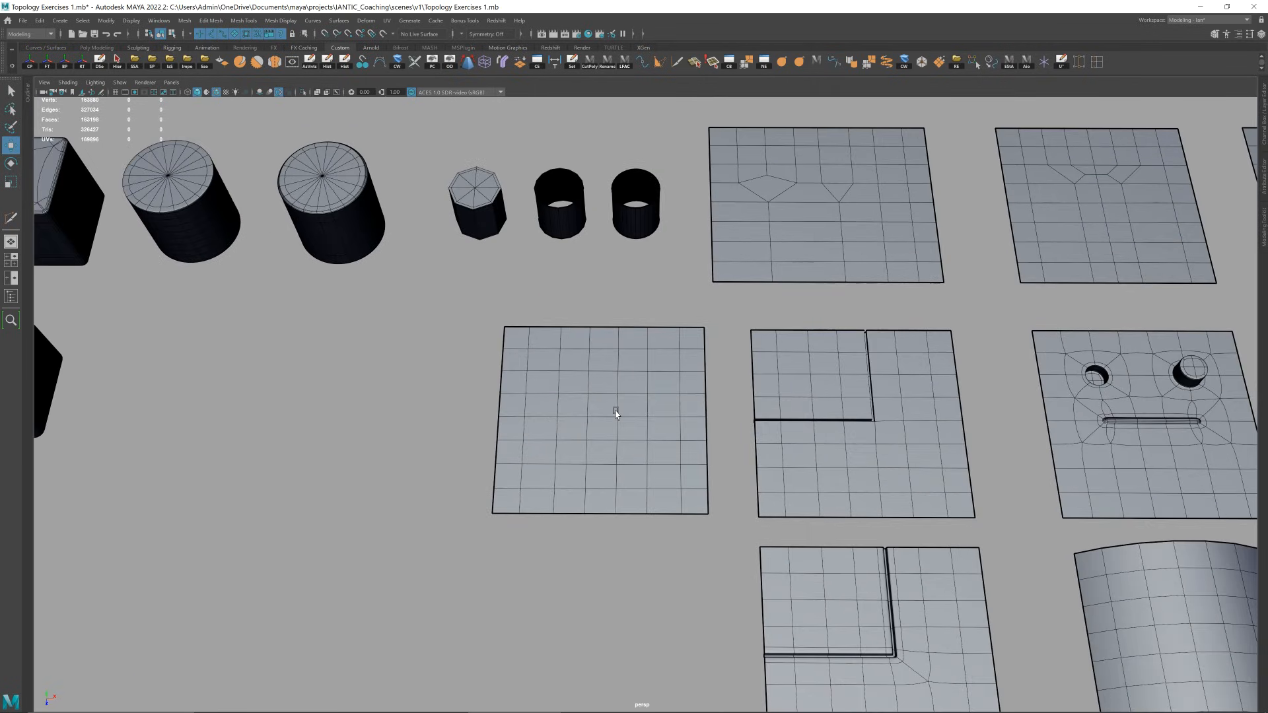
- Trace a possible groove path on the duplicated plane by selecting edges from its upper edge to its left edge
middle_click_drag(916, 377, 759, 415, "alt")
scroll(701, 405, "up", 6)
left_click(755, 416)
scroll(594, 420, "down", 3)
right_click_drag(534, 420, 581, 280)
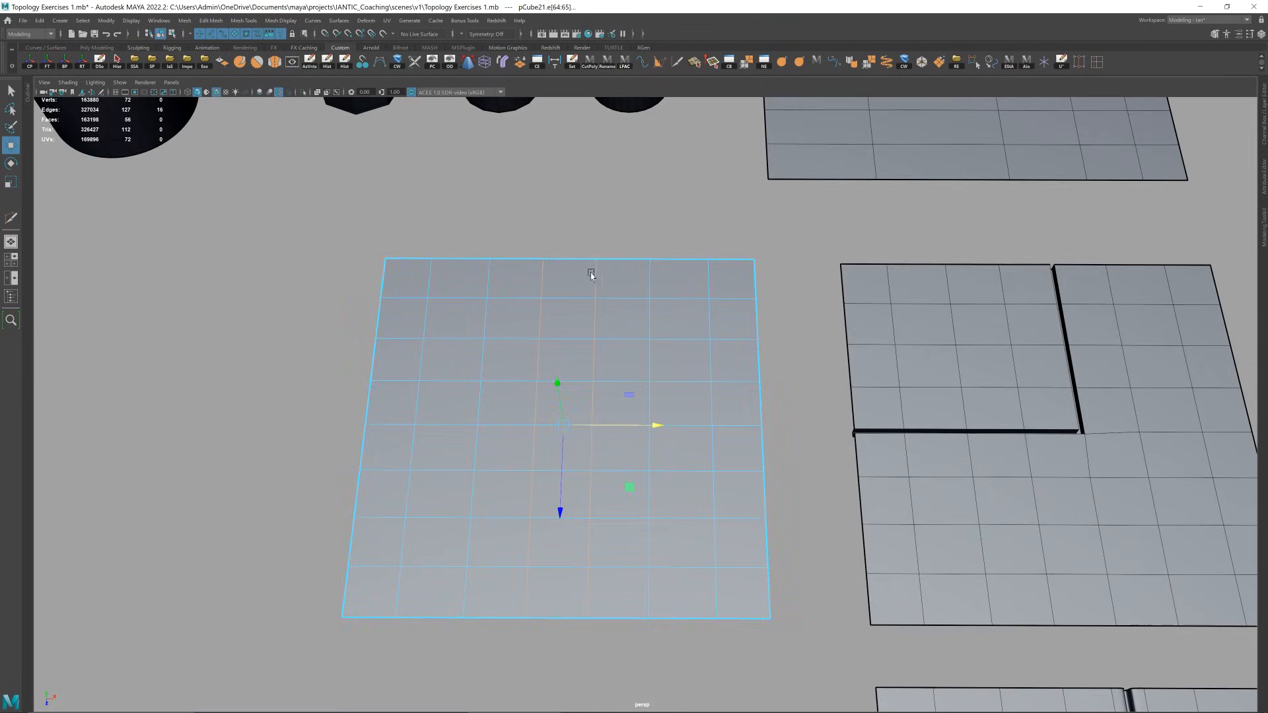
key("q")
left_click(595, 291)
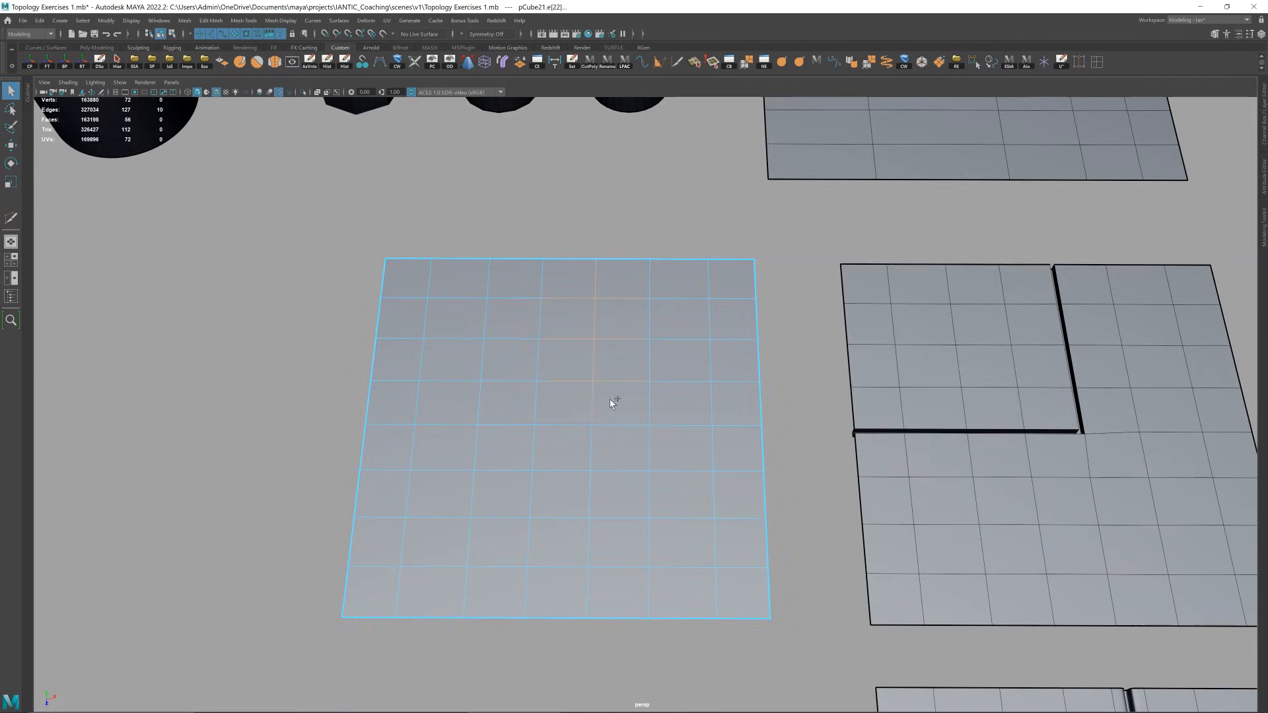
key("ctrl+z")
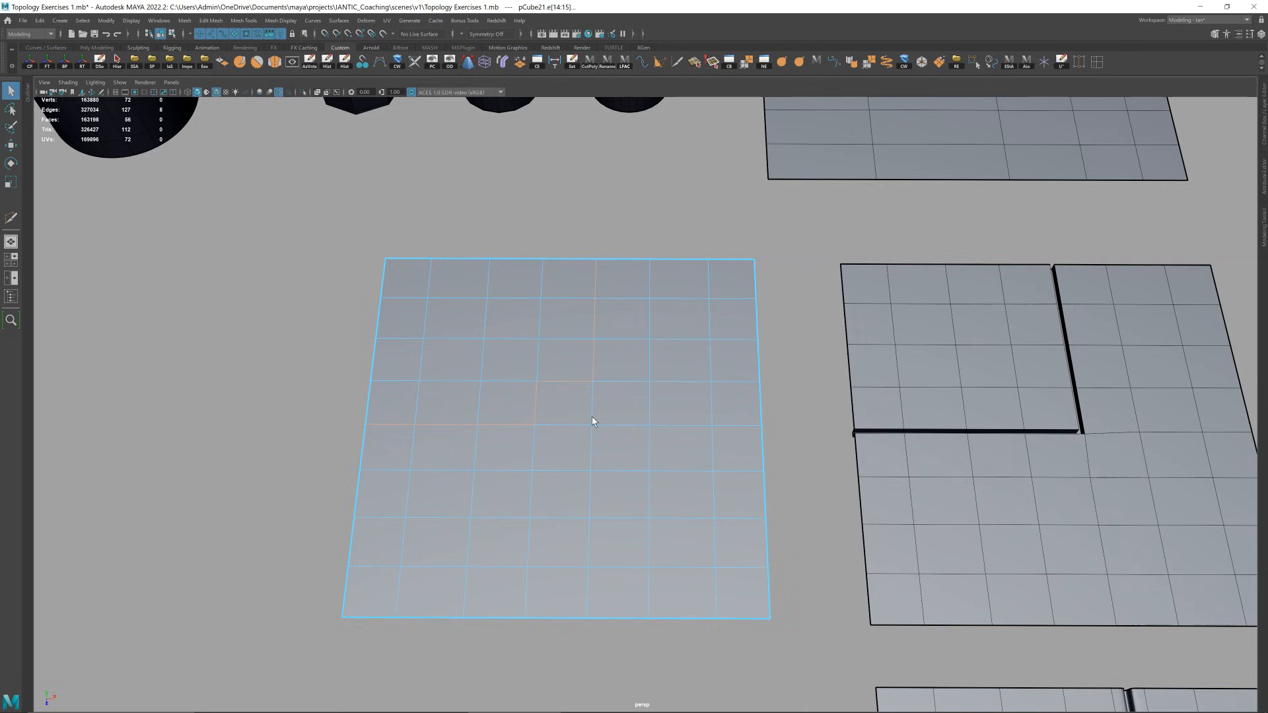
- Cut the path's corner face with Multi-Cut, connecting a new interior vertex to the face's corners
left_click(543, 417, "ctrl")
scroll(544, 418, "up", 4)
key("ctrl+shift+x")
left_click(502, 432)
left_click(549, 417)
left_click(576, 432)
key("Return")
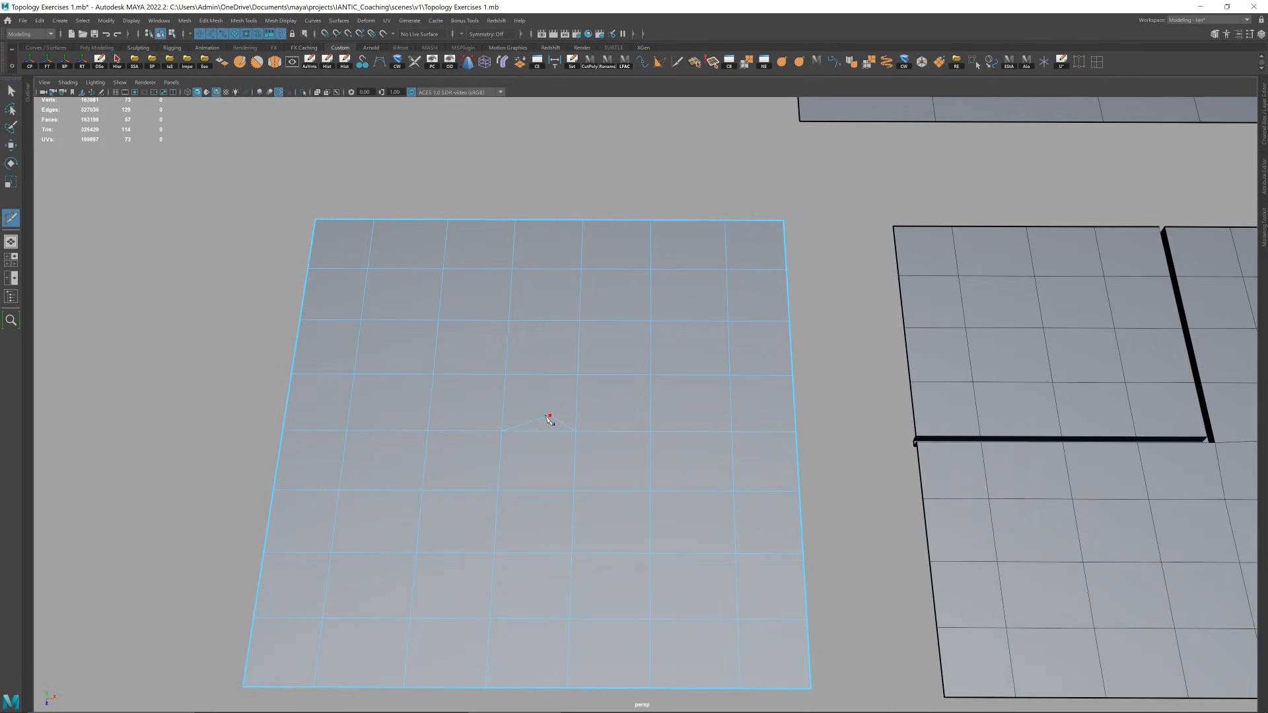
- Move the new interior vertex diagonally toward the upper-right corner of its face
key("F9")
key("w")
left_click(550, 416)
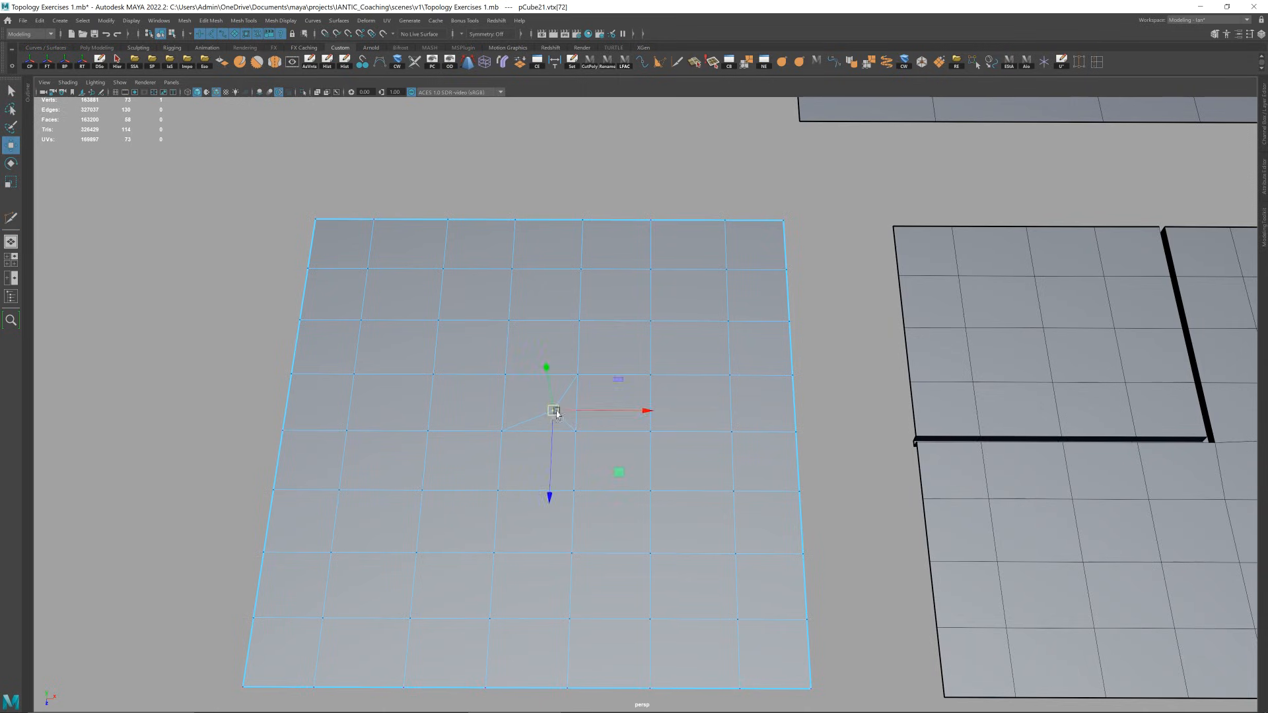
left_click_drag(556, 411, 567, 395)
- Bevel the continuous edge path that turns through the new corner vertex
key("q")
left_click(576, 373)
double_click(580, 365)
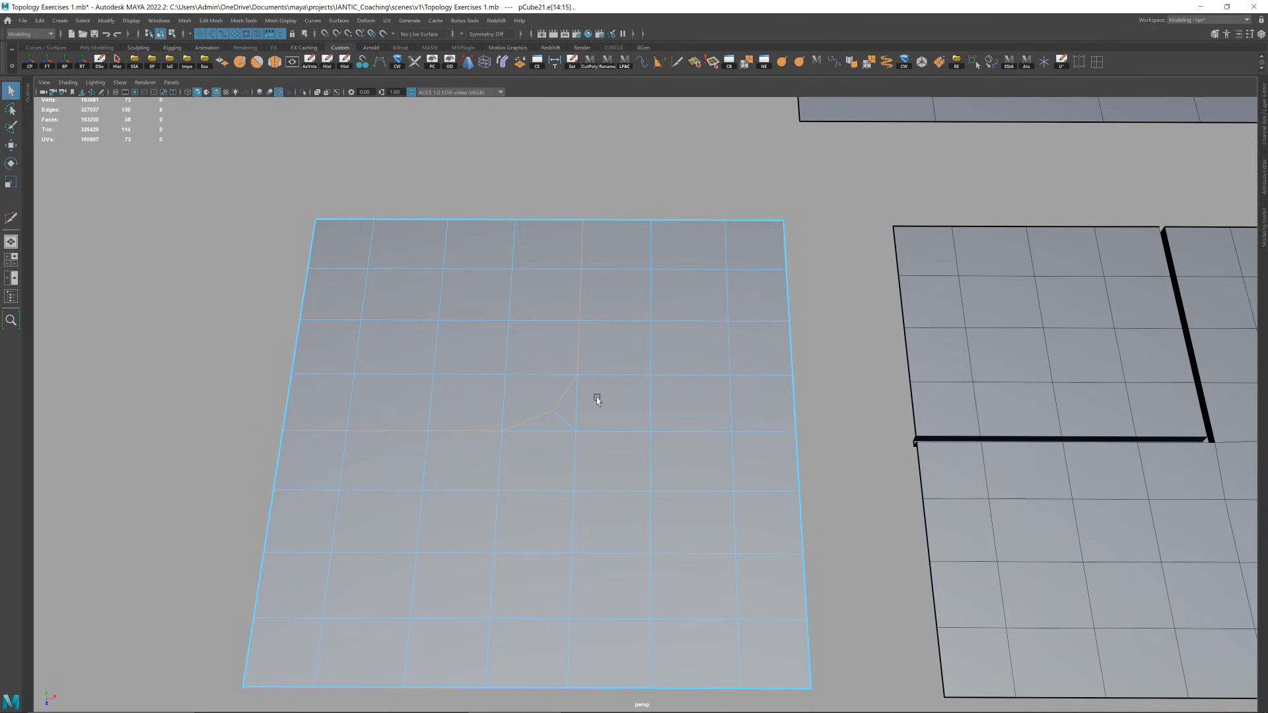
key("ctrl+b")
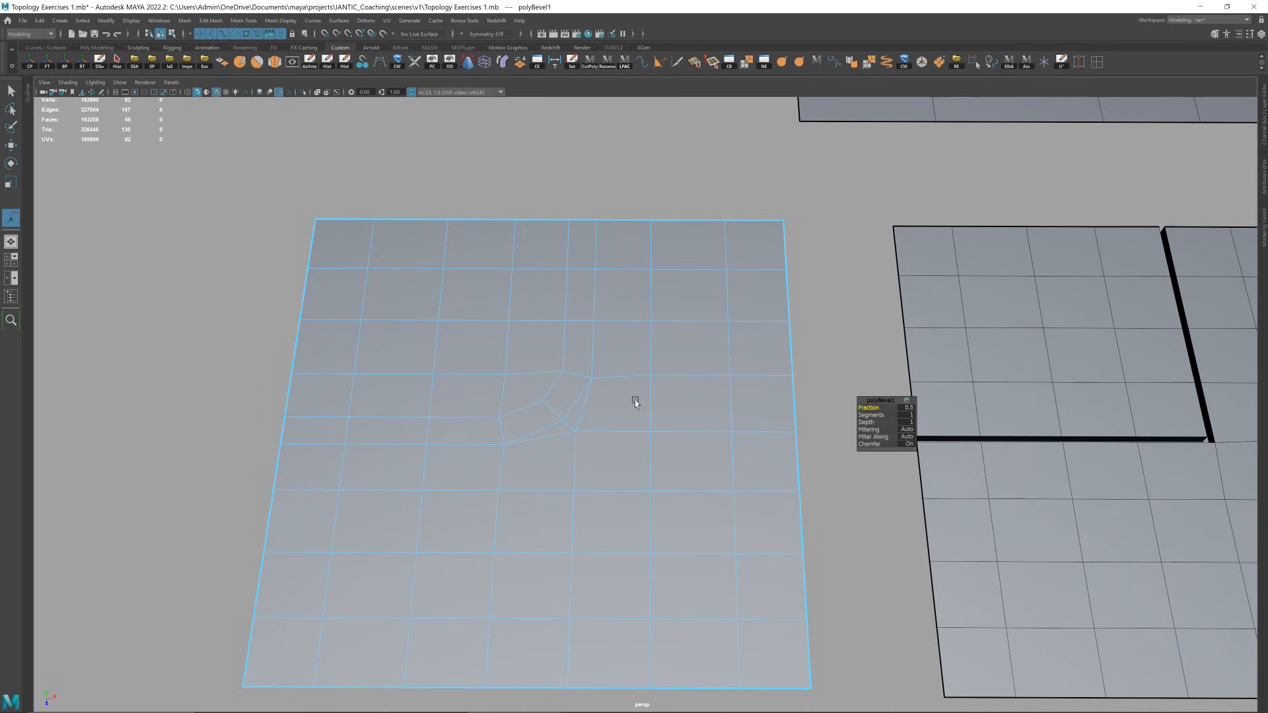
middle_click_drag(635, 403, 799, 413, "alt")
scroll(798, 414, "up", 3)
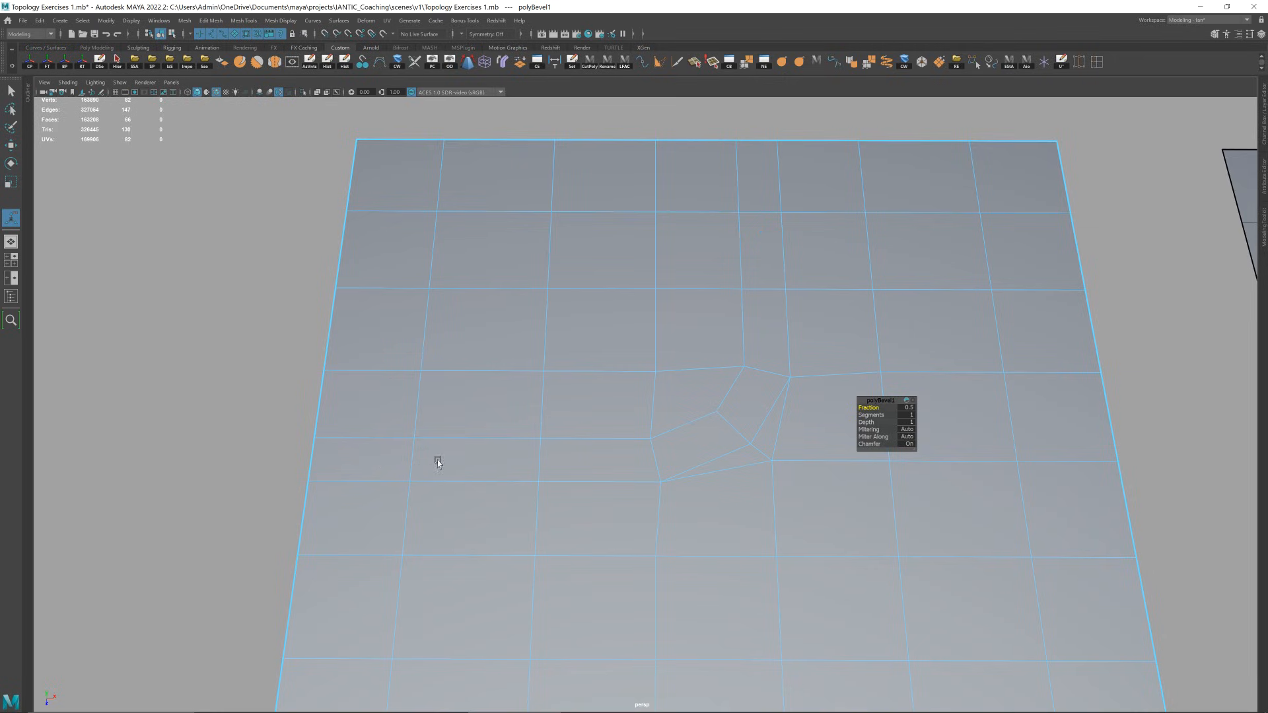
- Set the bevel fraction to about 0.286 to narrow the strip around the corner
left_click_drag(869, 408, 943, 418)
scroll(789, 360, "down", 2)
scroll(685, 376, "up", 5)
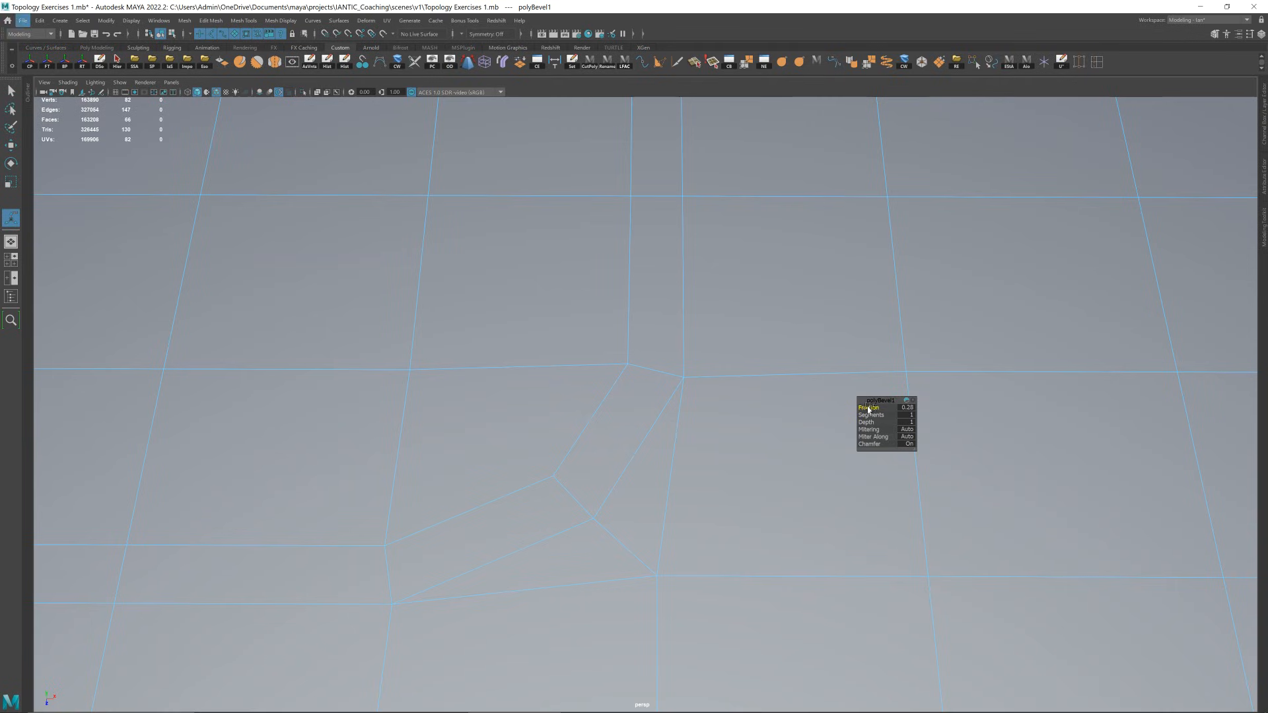
mouse_move(869, 408)
left_mouse_down()
mouse_move(821, 396)
mouse_move(886, 397)
mouse_move(844, 388)
mouse_move(870, 391)
left_mouse_up()
right_click_drag(870, 391, 581, 433, "alt")
middle_click_drag(582, 432, 830, 381, "alt")
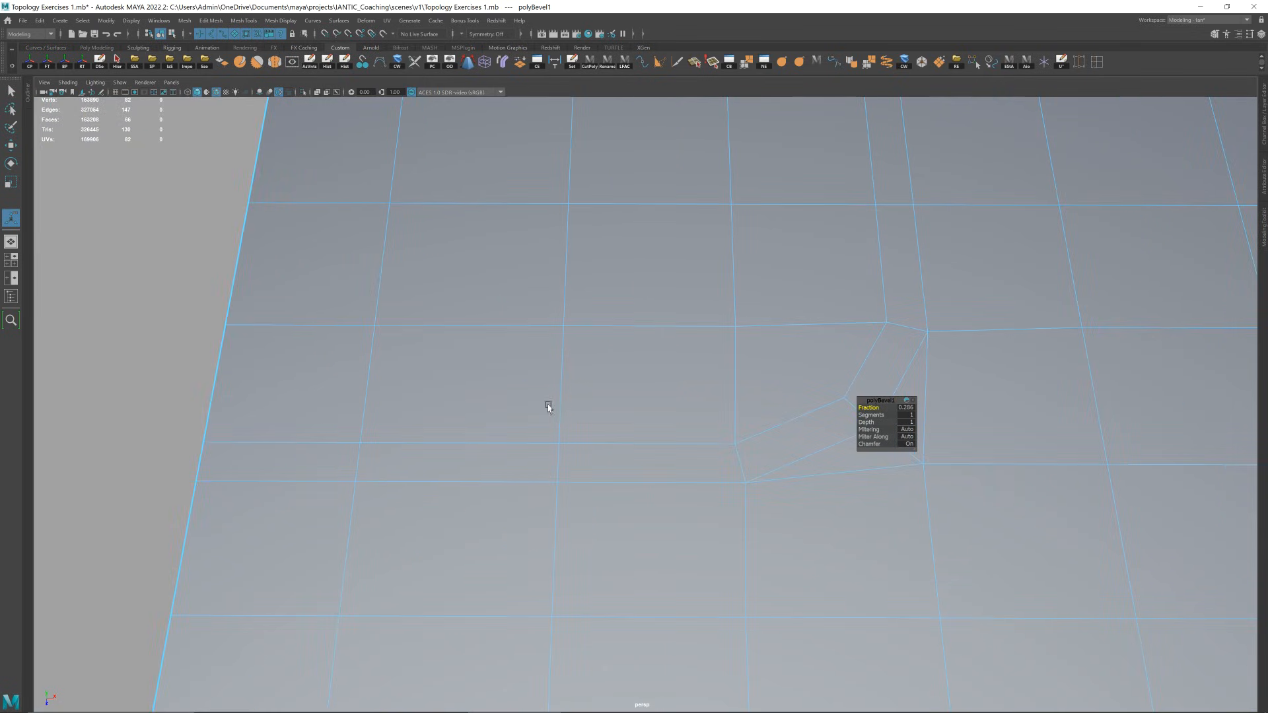
- Examine the flow of the bevelled strip by selecting its full run of faces around the corner
key("q")
key("F11")
left_click(278, 461)
double_click(450, 463, "shift")
right_click_drag(825, 362, 961, 338, "alt")
middle_click_drag(961, 339, 802, 372, "alt")
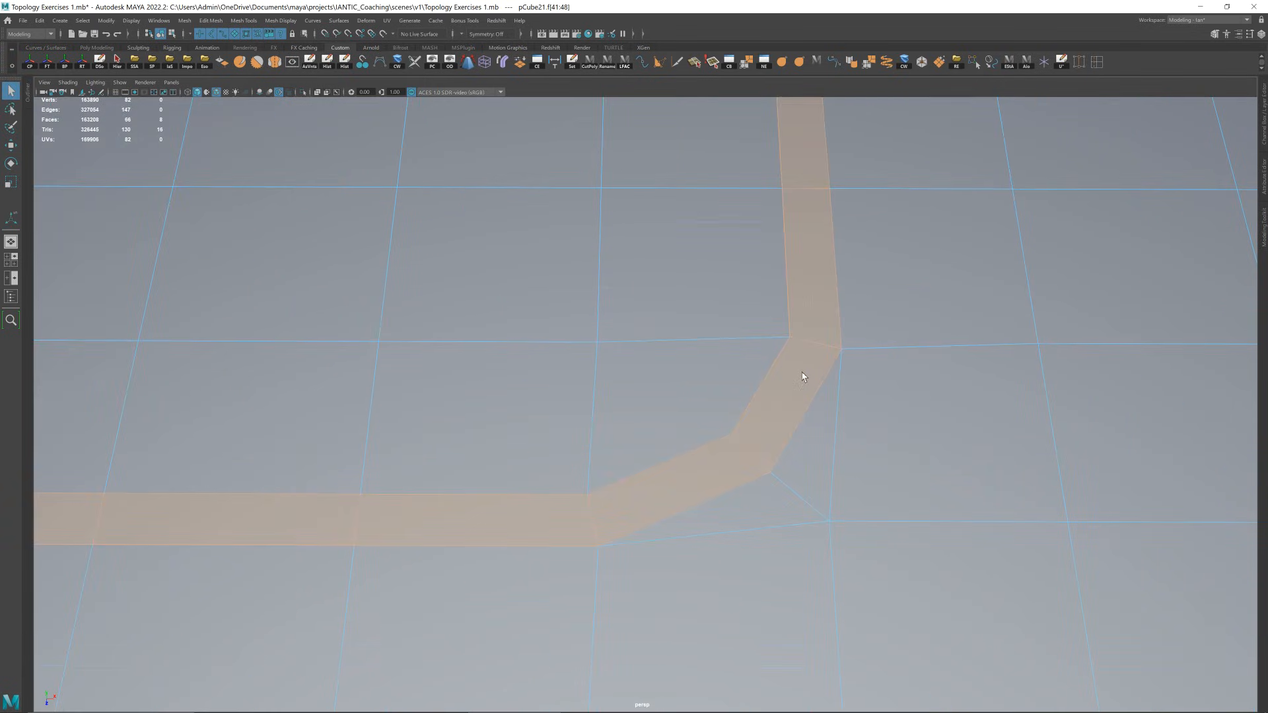
- Insert supporting edge loops just inside both borders of the bevelled strip
key("y")
key("w")
right_click_drag(747, 435, 861, 348)
key("y")
double_click(1097, 62)
left_click(343, 90)
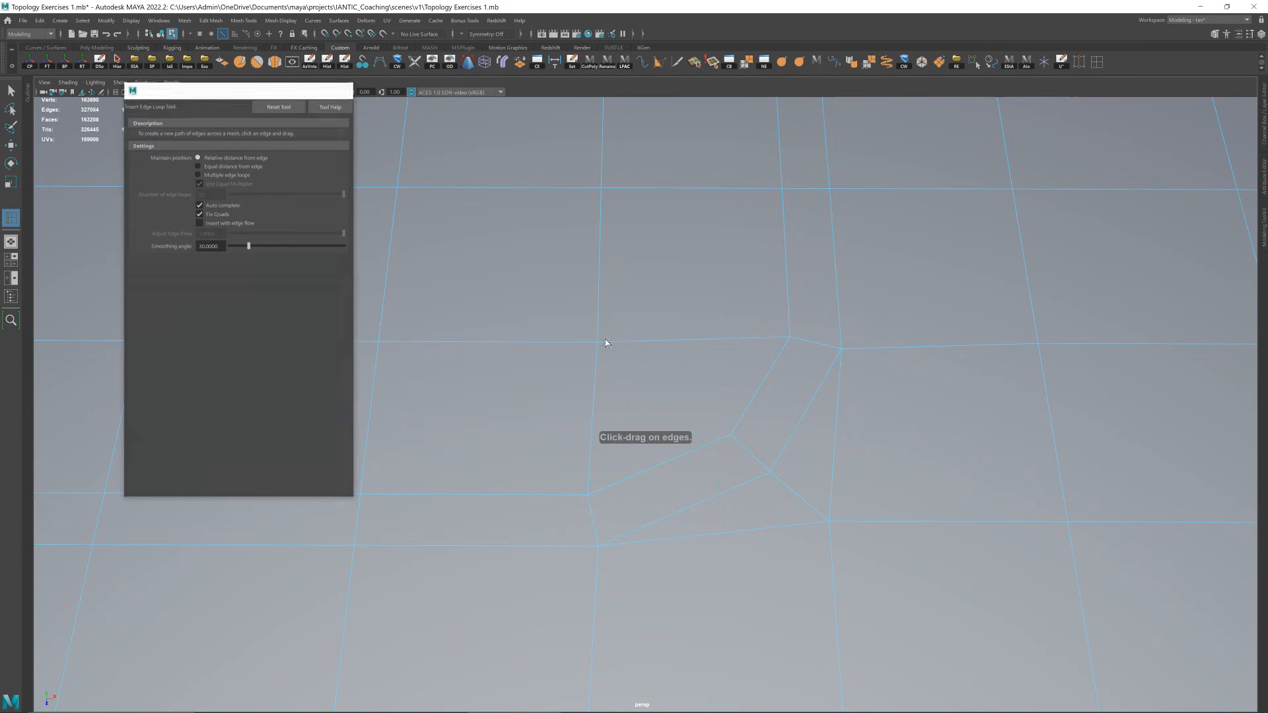
left_click(739, 447)
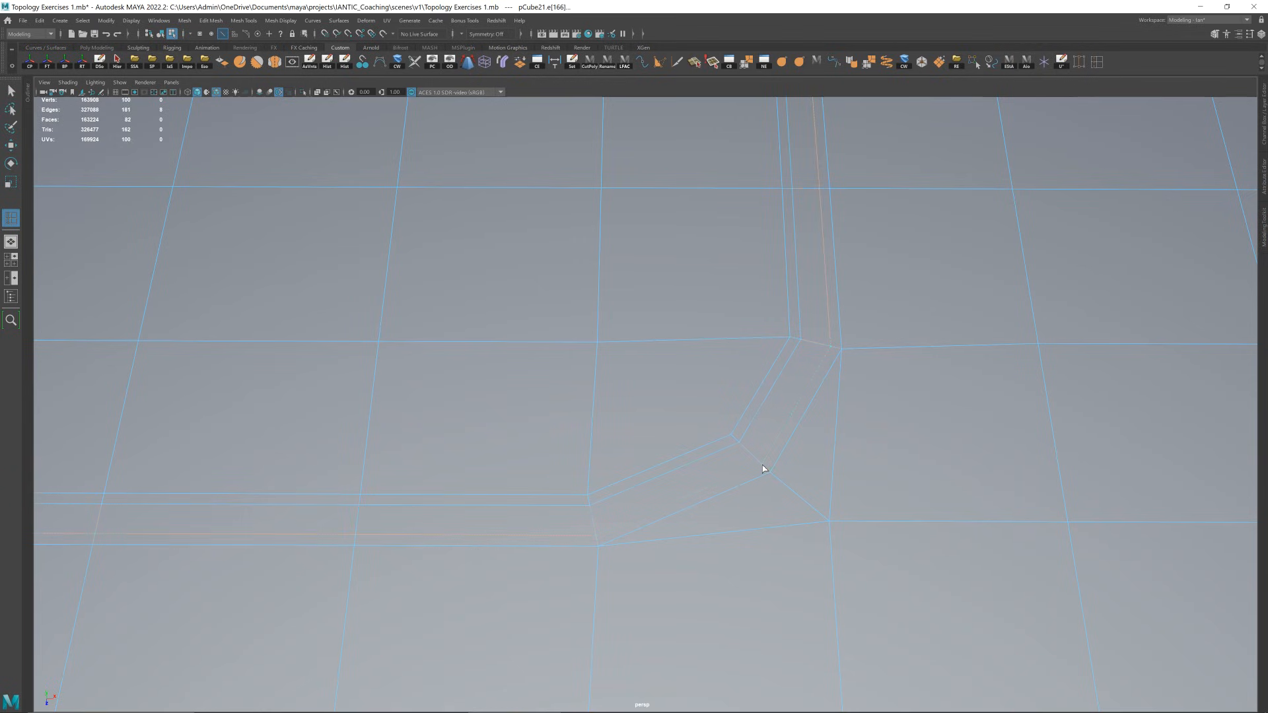
- Preview the plane smoothed to check the corner flow, and return to the unsmoothed display
key("w")
right_click_drag(765, 470, 879, 344)
right_click_drag(914, 289, 853, 301, "alt")
key("3")
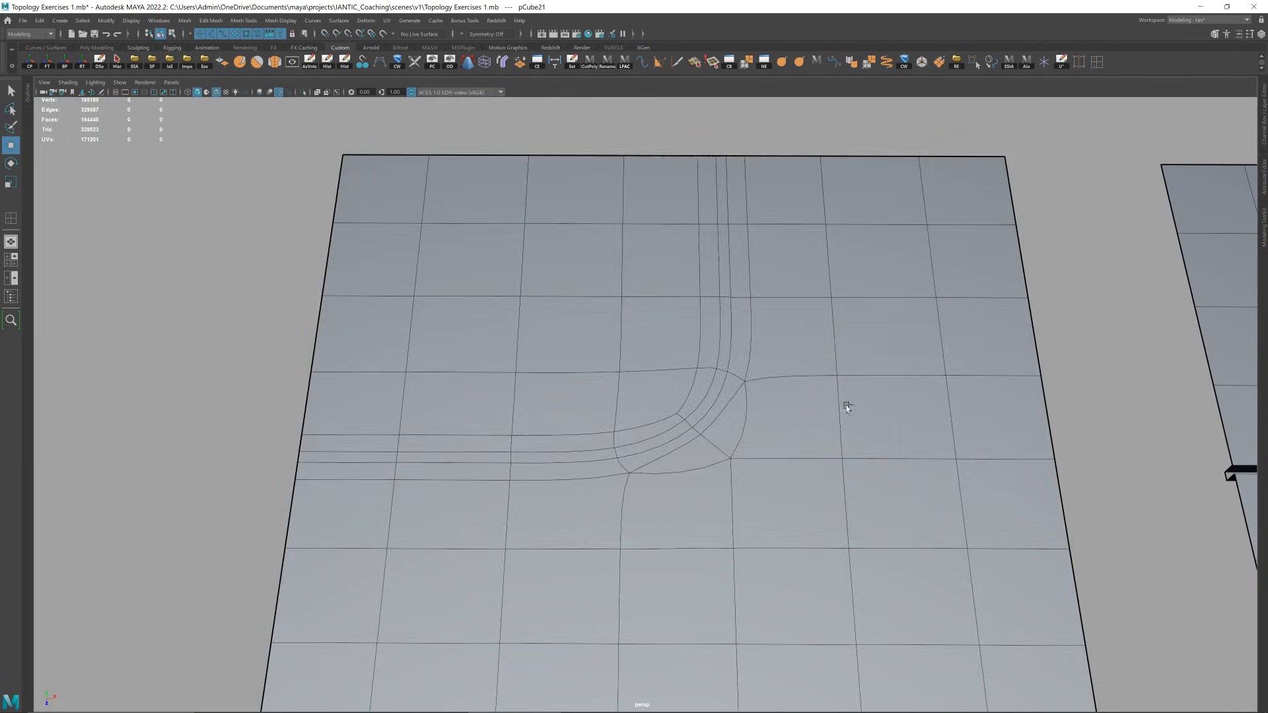
scroll(811, 355, "up", 3)
key("1")
- Examine the central face strip between the support loops by selecting it around the corner
key("F11")
left_click(739, 416)
double_click(669, 462, "shift")
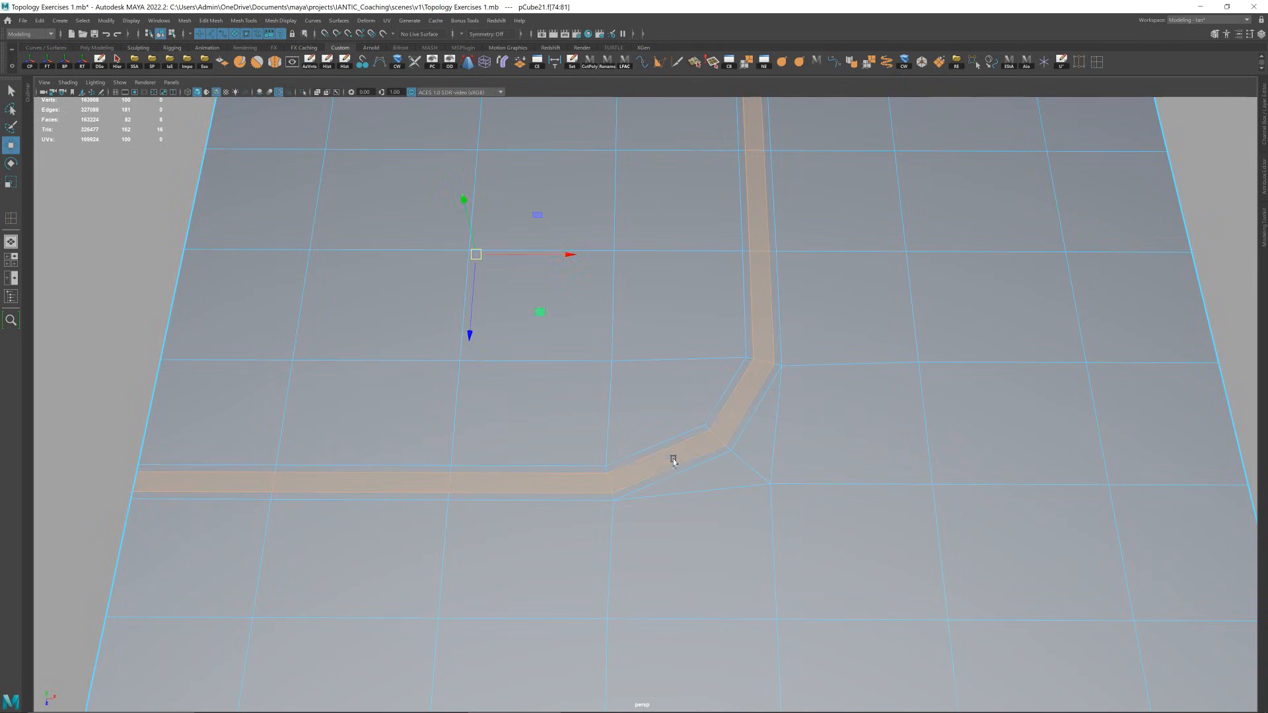
scroll(669, 465, "up", 4)
right_click_drag(675, 467, 727, 458)
left_click(679, 481)
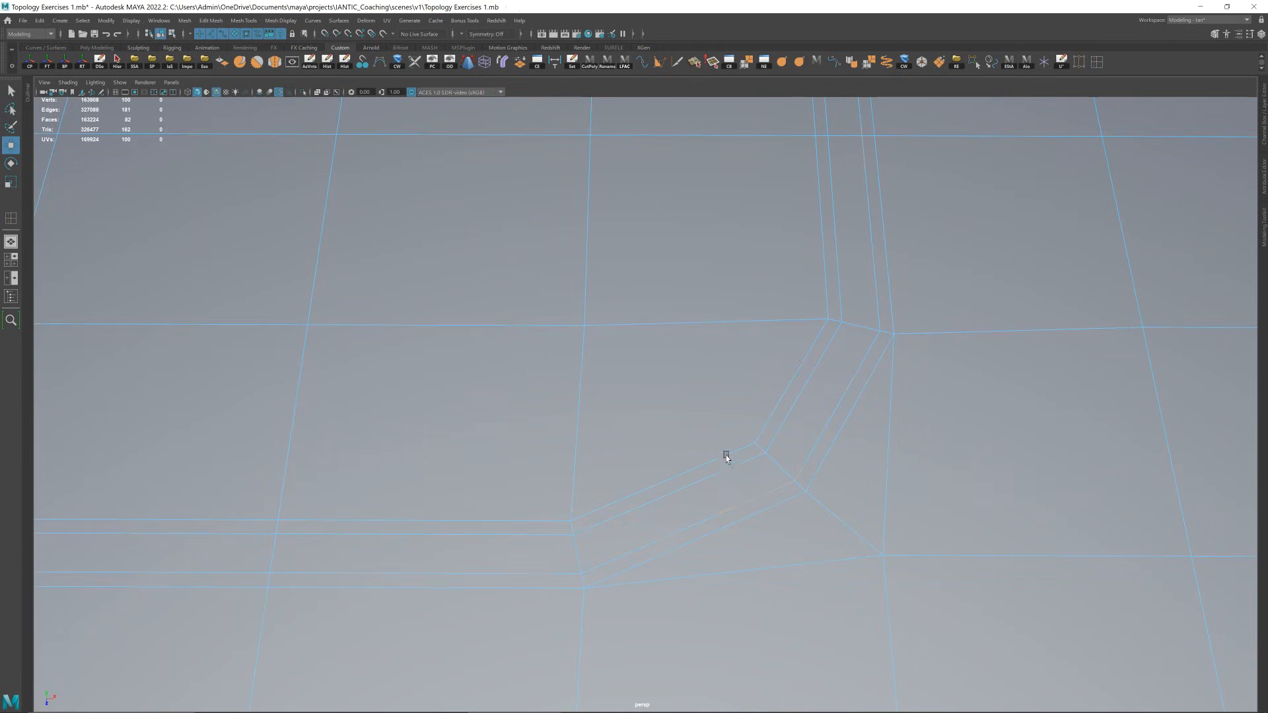
- Examine the support loops along the bevelled strip by selecting them around the corner
double_click(730, 455)
double_click(817, 338, "shift")
scroll(841, 329, "down", 2)
double_click(829, 320, "shift")
scroll(832, 321, "down", 2)
scroll(829, 317, "down", 3)
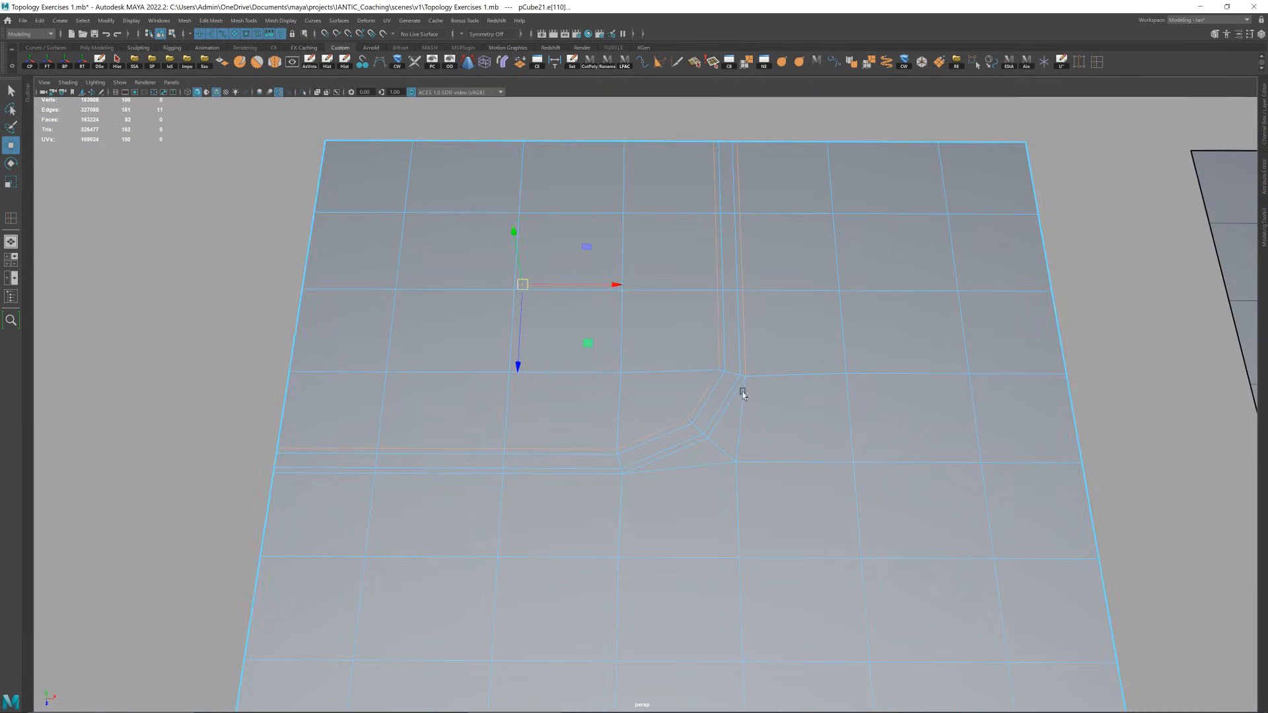
- Select the central face strip around the corner and extrude it below the plane in two passes to sink a groove
key("F8")
scroll(767, 398, "up", 3)
right_click_drag(766, 399, 760, 423)
left_click(749, 411)
double_click(688, 464, "shift")
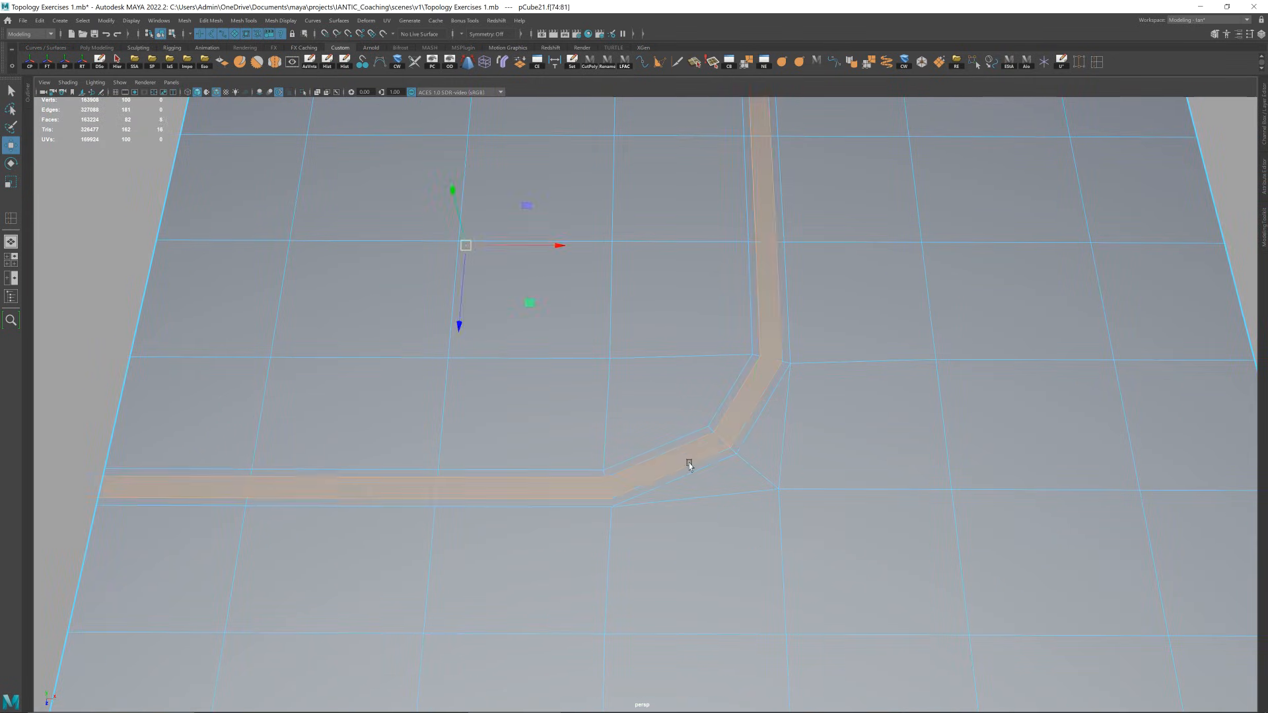
left_click_drag(702, 434, 747, 402, "alt")
key("ctrl+e")
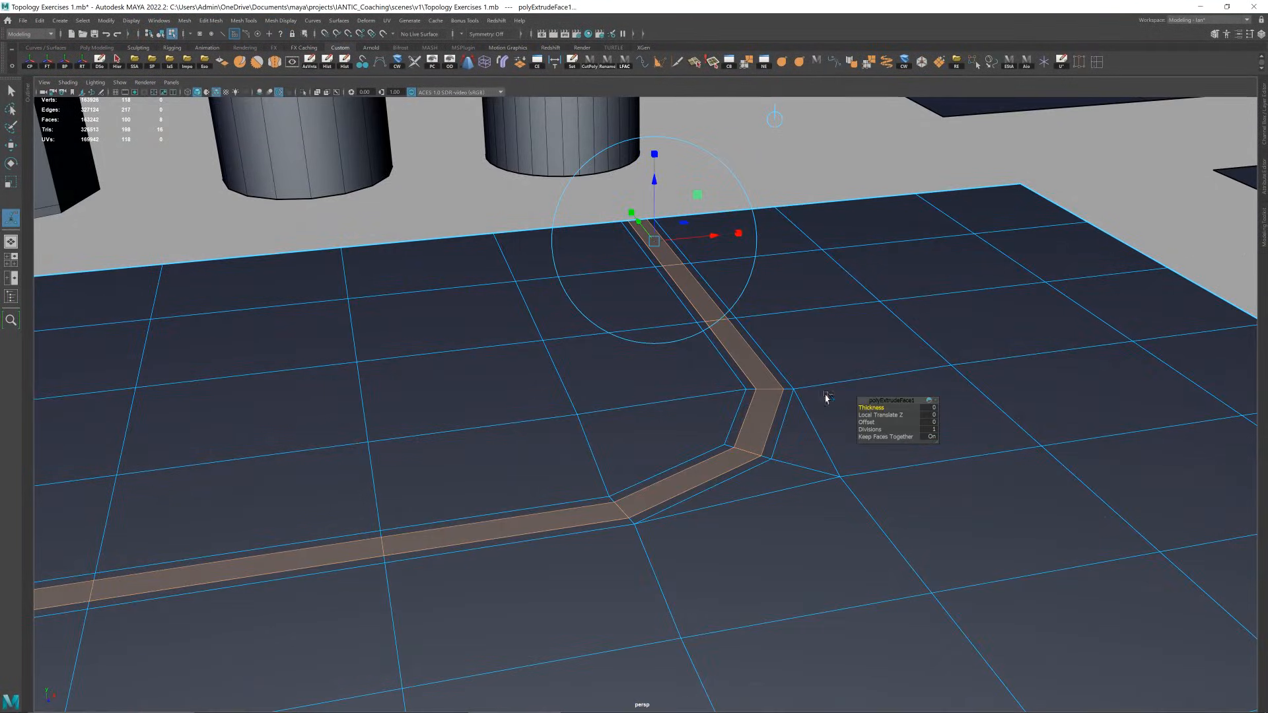
left_click_drag(867, 422, 568, 419)
scroll(826, 402, "up", 3)
key("ctrl+e")
middle_click_drag(462, 350, 813, 373, "alt")
- Delete the extruded end-cap faces at both open ends of the groove
key("q")
key("shift+period")
key("shift+period")
left_click_drag(720, 360, 528, 360, "alt")
left_click(789, 386)
left_click(786, 397)
left_click(783, 404, "shift")
key("Delete")
left_click_drag(804, 383, 834, 397, "alt")
middle_click_drag(834, 397, 472, 119, "alt")
right_click_drag(472, 118, 704, 312, "alt")
left_click_drag(704, 311, 641, 281, "alt")
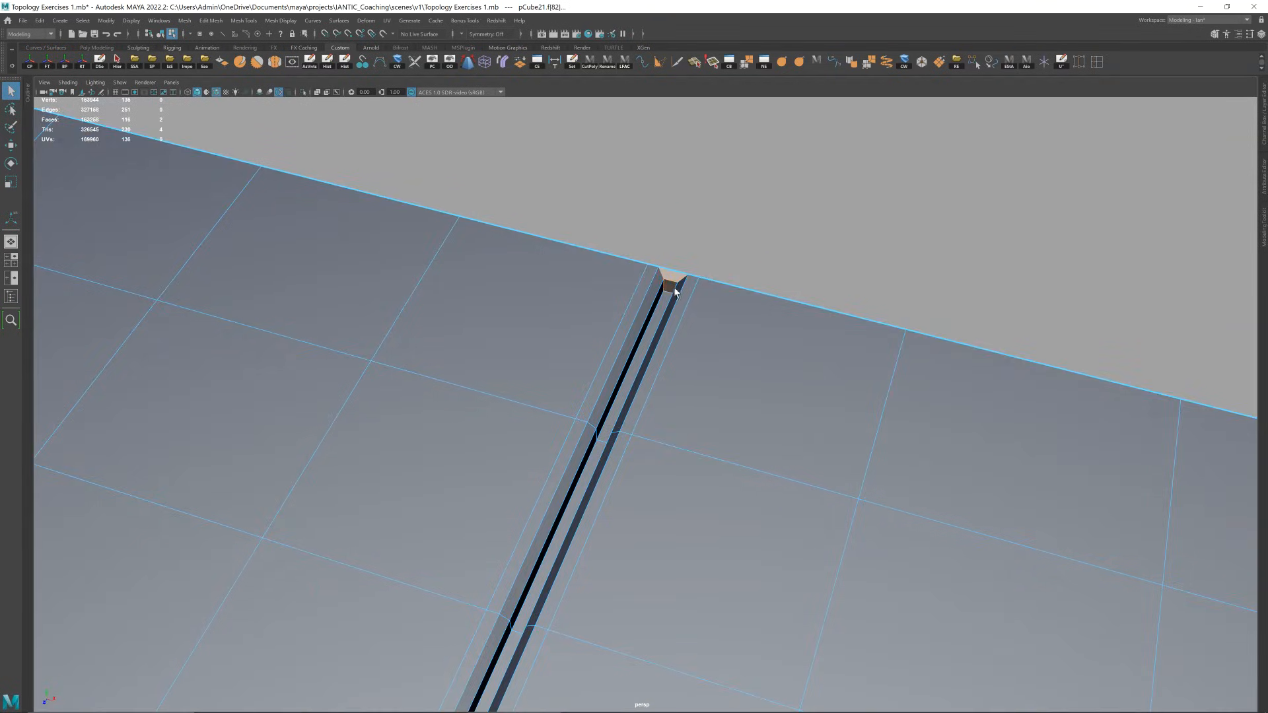
key("Delete")
- Flatten the first groove end's vertices onto the plane's border, scaling them from a pivot snapped to a border vertex
left_click_drag(830, 181, 835, 370, "alt")
middle_click_drag(835, 371, 684, 386, "alt")
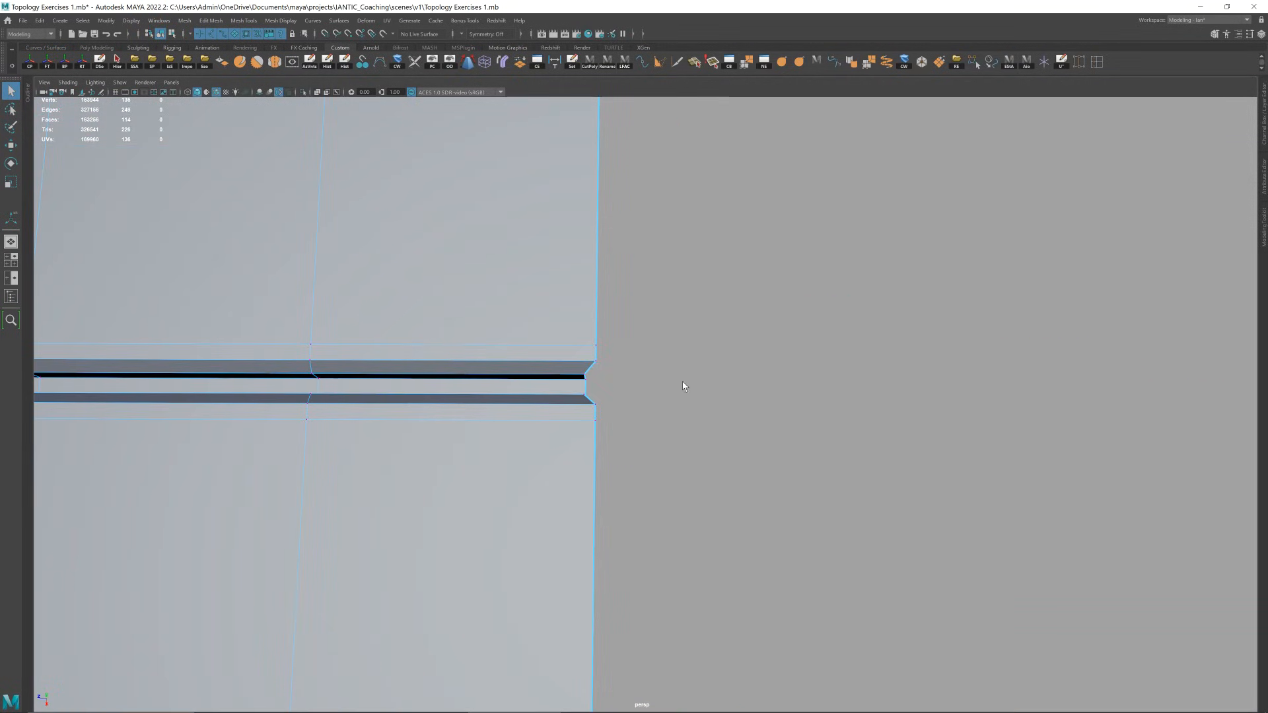
left_click_drag(622, 414, 629, 431)
key("w")
key("d")
left_click(595, 333)
key("r")
left_click_drag(509, 206, 866, 222)
right_click_drag(821, 203, 549, 291, "alt")
middle_click_drag(651, 281, 962, 502, "alt")
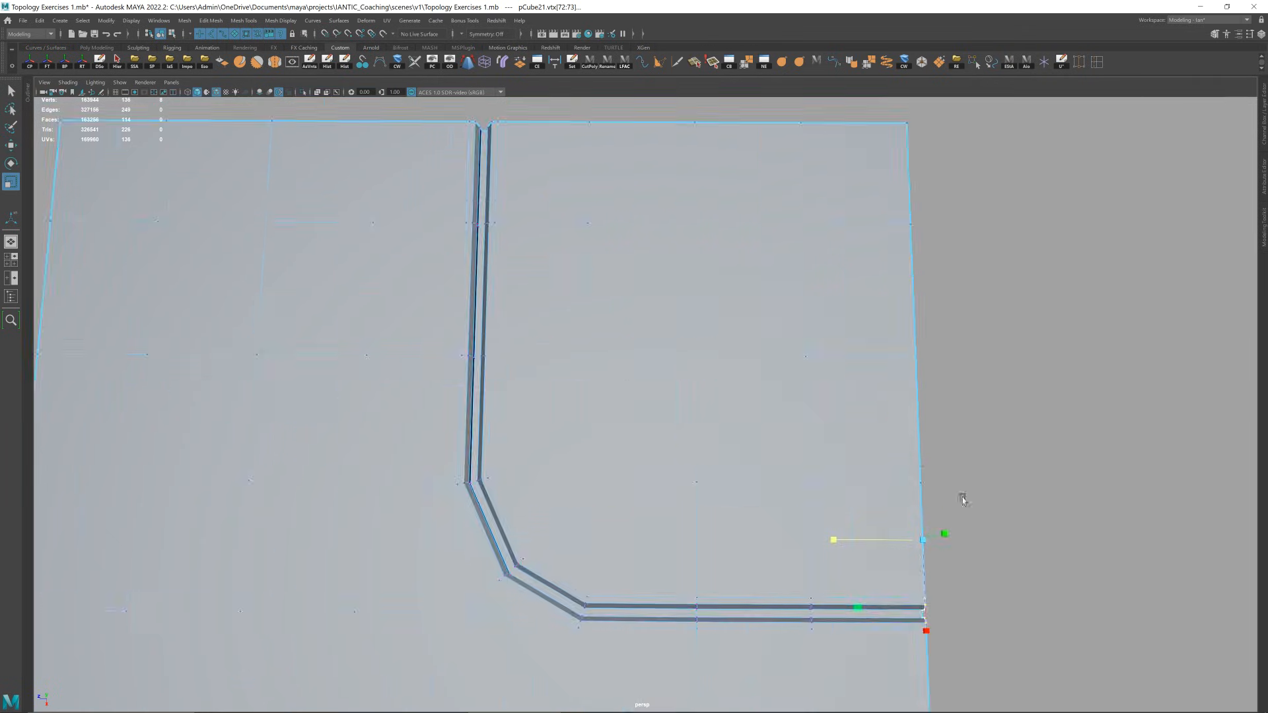
- Align the vertices at the groove's other open end with the adjoining plane border by scaling them flat
right_click_drag(962, 502, 747, 310, "alt")
left_click_drag(532, 210, 585, 245)
key("f")
left_click_drag(628, 317, 750, 378, "alt")
right_click_drag(750, 378, 667, 323, "alt")
key("d")
left_click(622, 262)
left_click_drag(688, 263, 601, 277)
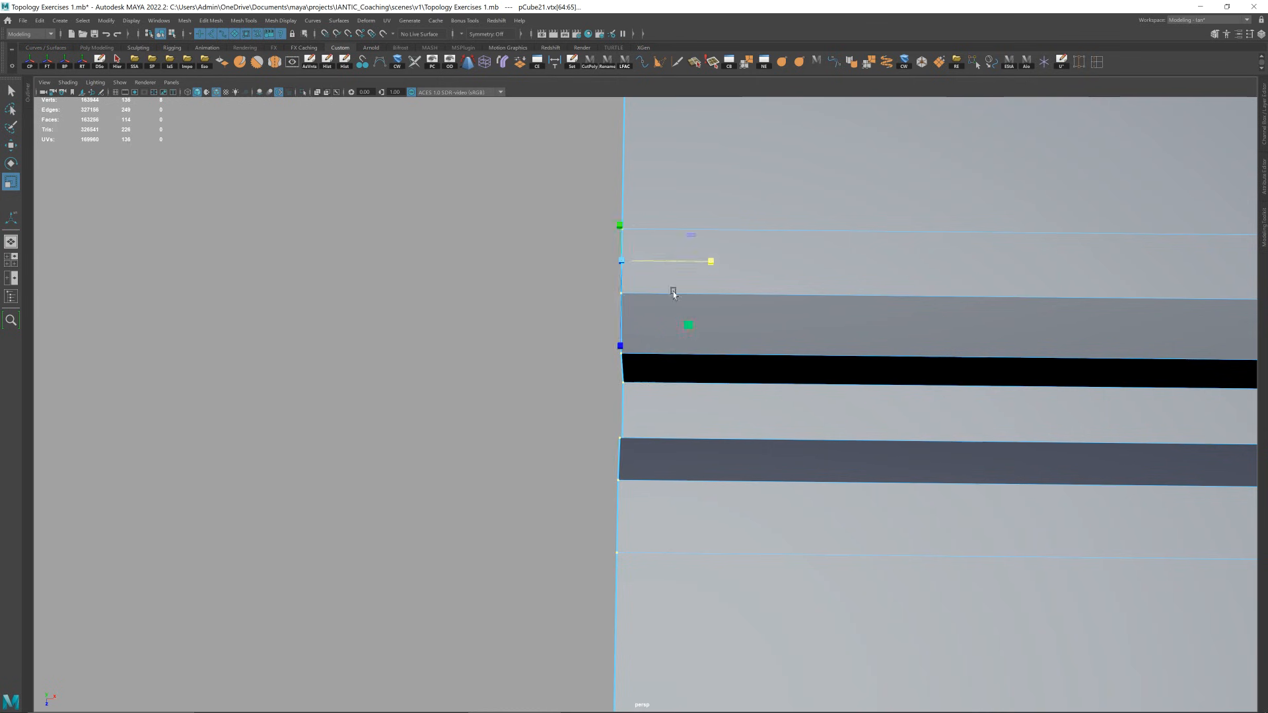
right_click_drag(673, 291, 588, 304, "alt")
- Preview the sunken groove smoothed in object mode, and return to the unsmoothed display
right_click_drag(699, 317, 733, 283)
key("3")
right_click_drag(802, 390, 574, 317, "alt")
middle_click_drag(952, 314, 581, 384, "alt")
right_click_drag(581, 384, 745, 378, "alt")
key("1")
- Examine the groove's unsupported rim edges by selecting their loops around the corner
middle_click_drag(994, 378, 674, 439, "alt")
left_click_drag(674, 440, 720, 388, "alt")
right_click_drag(654, 396, 714, 360, "alt")
key("q")
left_click(704, 381)
double_click(698, 378)
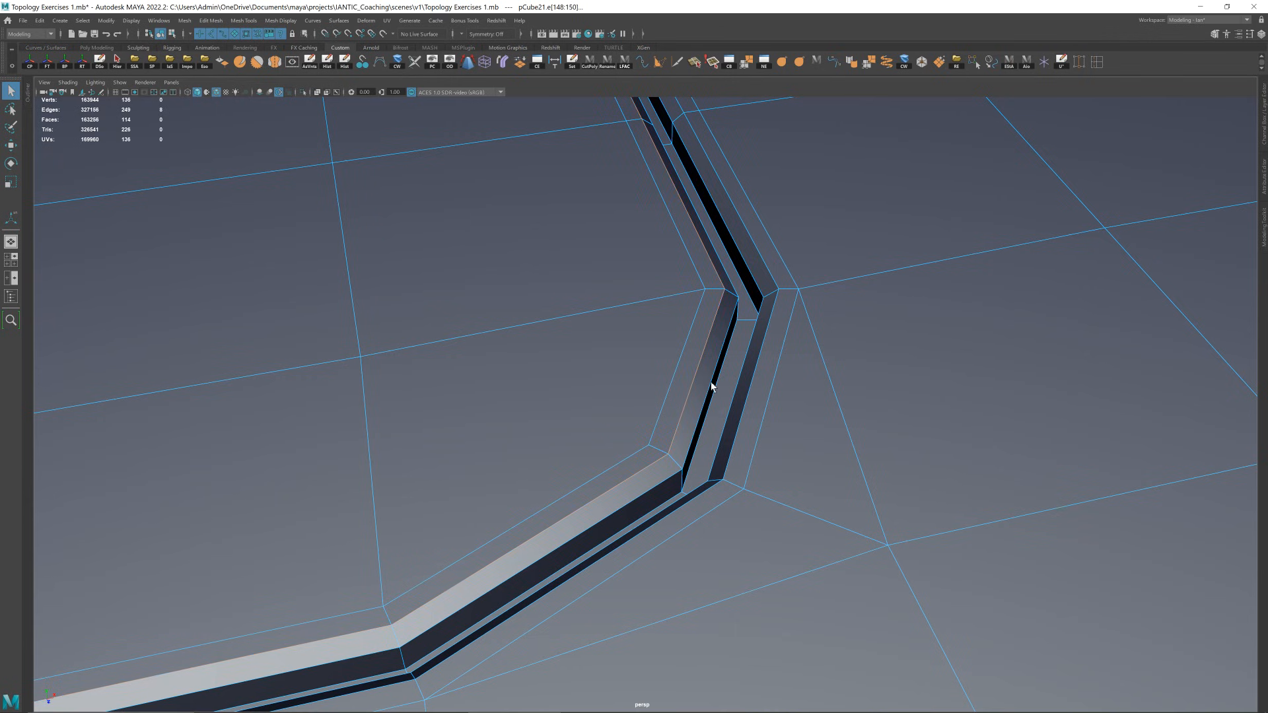
left_click_drag(708, 388, 731, 401, "alt")
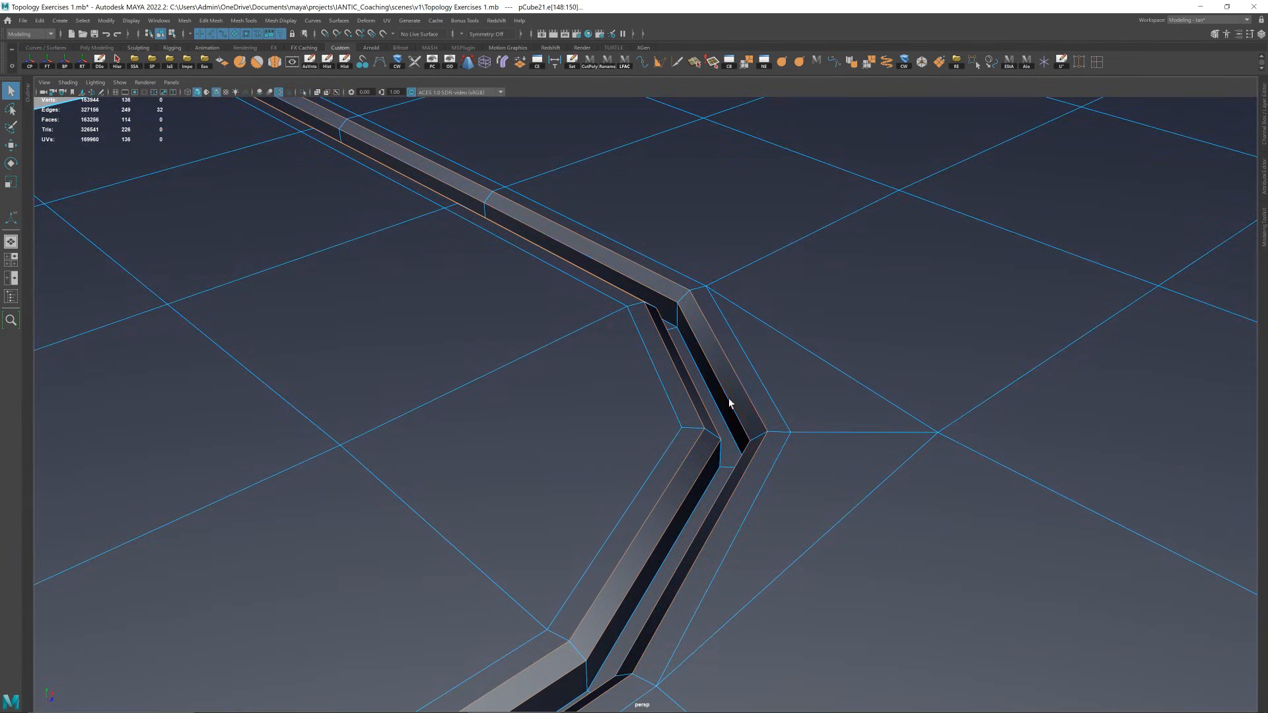
mouse_move(734, 406)
left_mouse_down("alt")
mouse_move(725, 415)
mouse_move(742, 425)
left_mouse_up("alt")
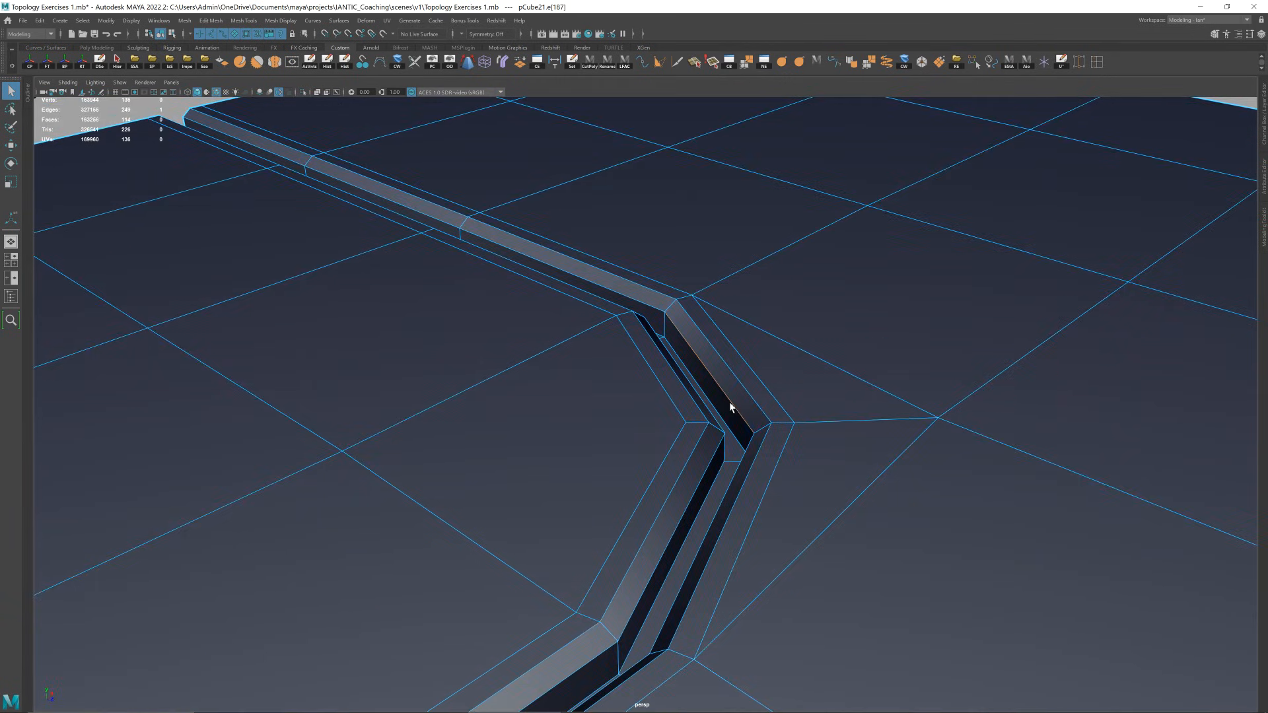
key("y")
left_click(731, 398)
key("q")
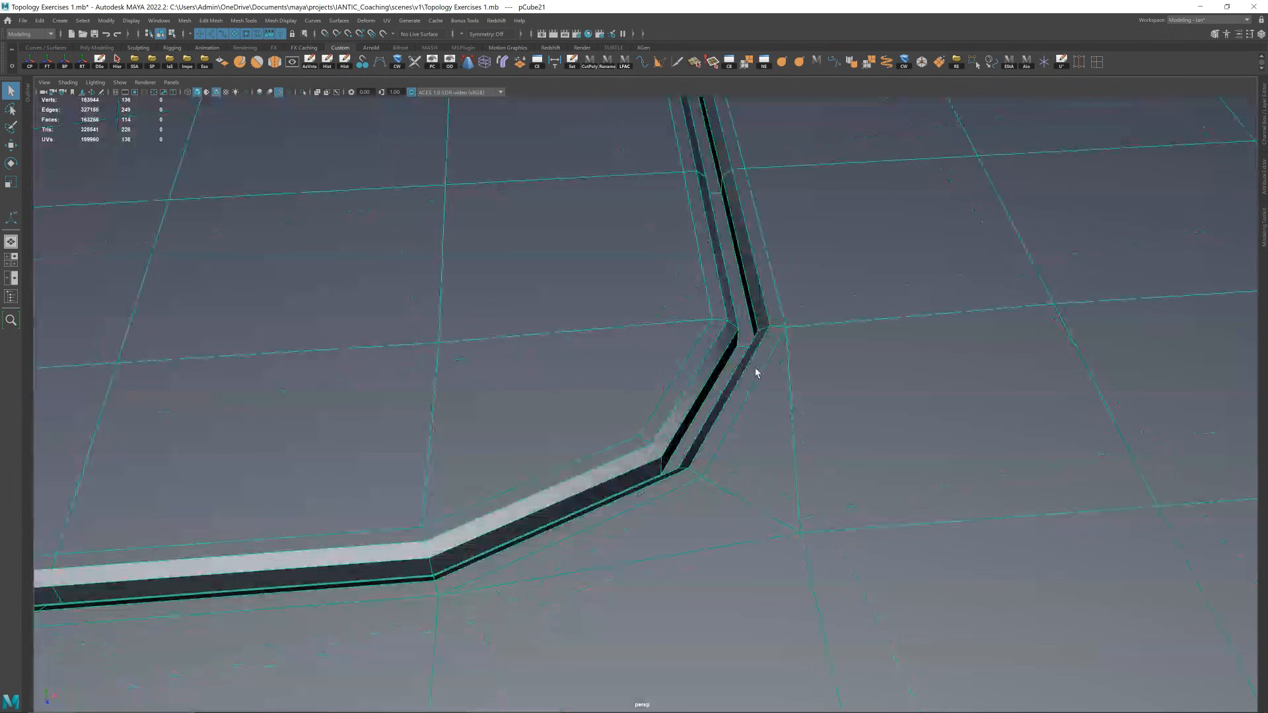
- Inspect the groove's soft edges in the smoothed preview with the wireframe overlay turned off
key("3")
right_click_drag(797, 412, 785, 396, "alt")
left_click(769, 353)
key("1")
left_click(380, 163)
right_click_drag(687, 317, 634, 278, "alt")
mouse_move(680, 264)
left_mouse_down("alt")
mouse_move(666, 330)
mouse_move(693, 337)
left_mouse_up("alt")
key("alt+5")
left_click(666, 324)
key("3")
left_click(764, 144)
right_click_drag(694, 337, 708, 391, "alt")
mouse_move(709, 395)
left_mouse_down("alt")
mouse_move(762, 337)
mouse_move(744, 331)
mouse_move(699, 402)
left_mouse_up("alt")
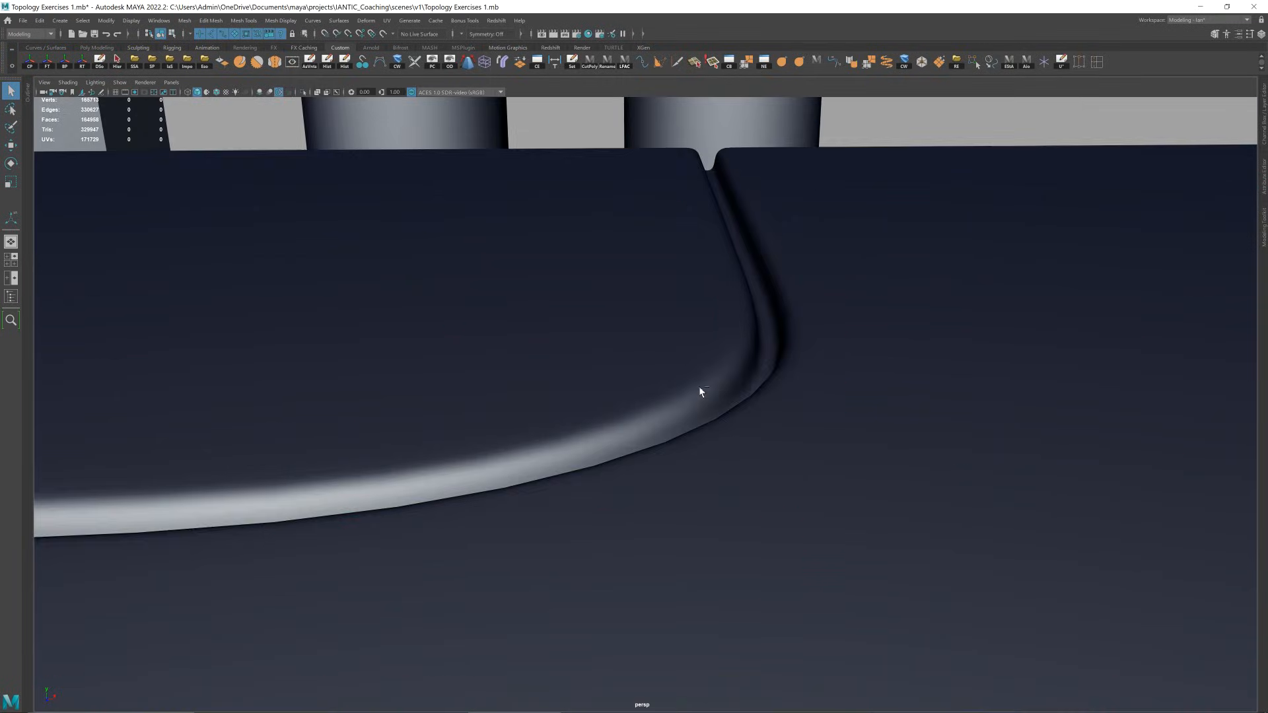
scroll(699, 403, "down", 6)
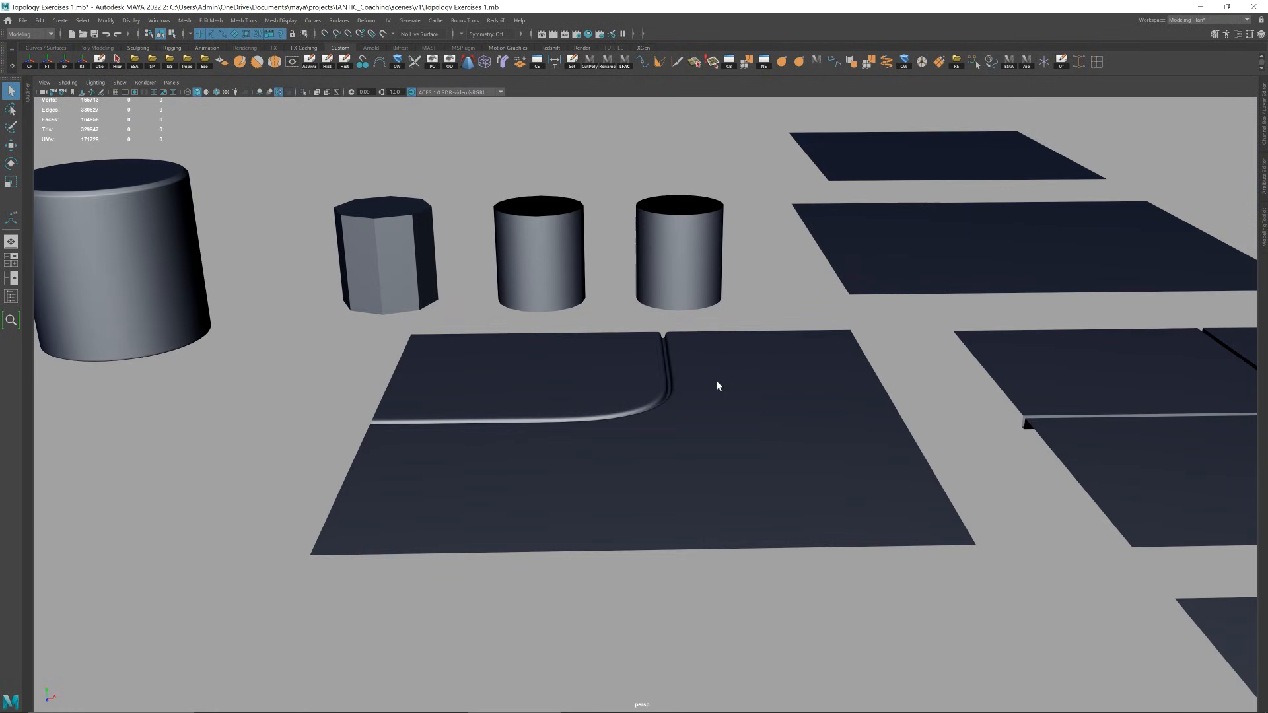
- Insert supporting edge loops along the groove's rim, wall and floor edges on the unsmoothed plane
scroll(718, 387, "up", 5)
left_click(719, 378)
scroll(719, 377, "up", 3)
scroll(679, 422, "up", 5)
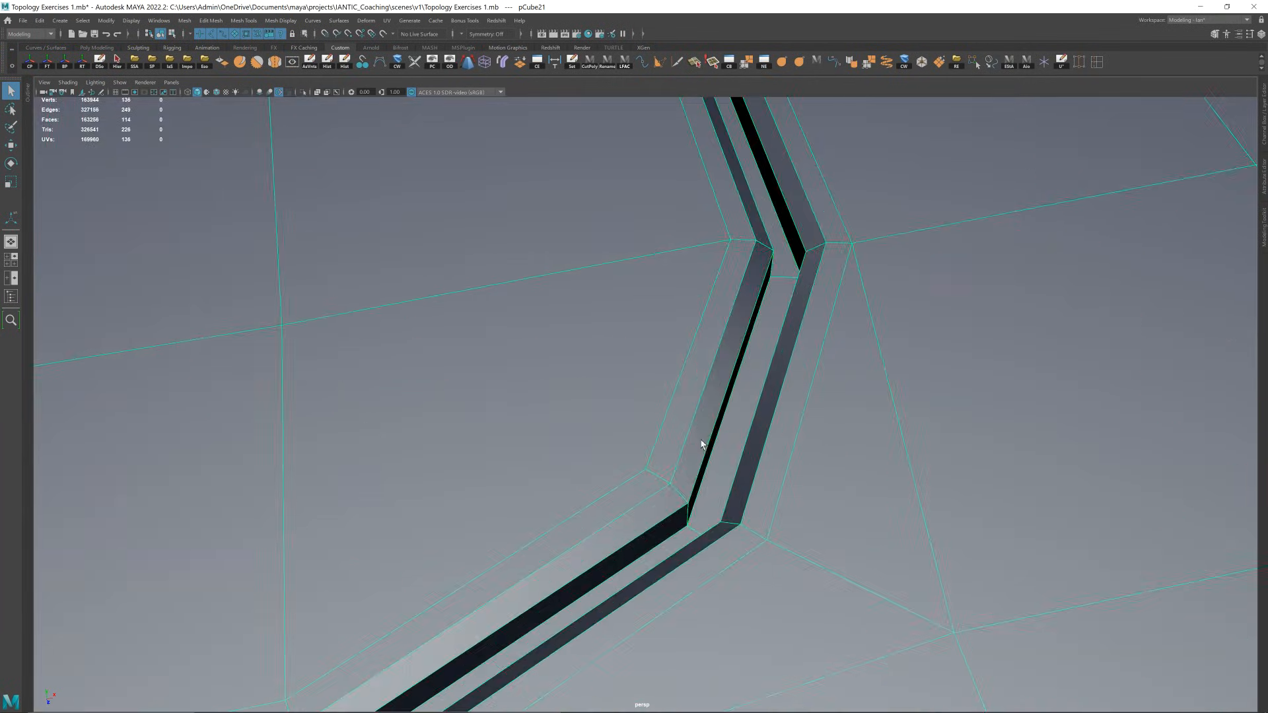
middle_click_drag(703, 442, 671, 416, "alt")
key("ctrl+shift+x")
mouse_move(671, 419)
left_mouse_down("alt")
mouse_move(725, 392)
mouse_move(679, 429)
left_mouse_up("alt")
left_click(632, 346, "ctrl")
left_click_drag(632, 346, 730, 396, "alt")
left_click(772, 341, "ctrl")
scroll(760, 366, "up", 1)
left_click(770, 348, "ctrl")
left_click(634, 380, "ctrl")
left_click(651, 418, "ctrl")
left_click(742, 403, "ctrl")
left_click(733, 435, "ctrl")
key("w")
- Preview the supported groove smoothed and inspect the curve of its corner from several angles
key("3")
right_click_drag(736, 433, 815, 351)
left_click(906, 250, "ctrl")
scroll(815, 350, "down", 8)
left_click_drag(762, 394, 707, 420, "alt")
left_click(704, 411)
scroll(699, 395, "up", 3)
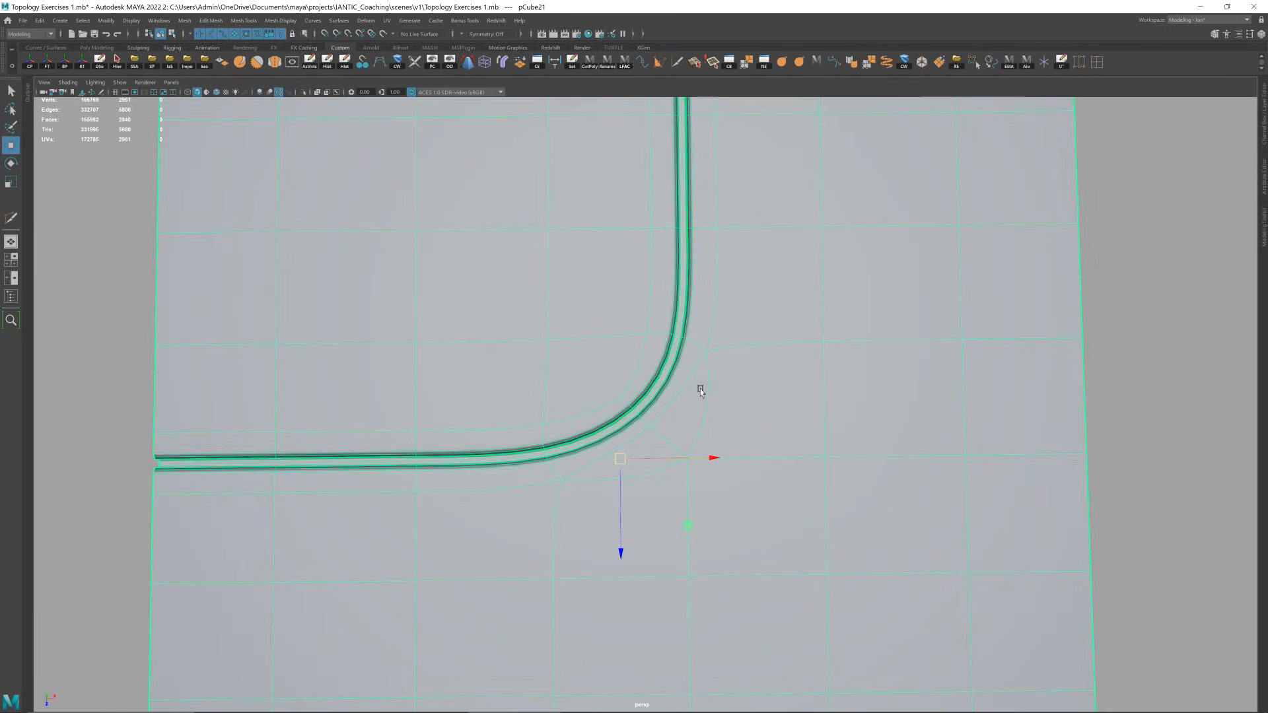
left_click(770, 354, "ctrl")
right_click_drag(766, 356, 723, 390, "alt")
mouse_move(722, 391)
left_mouse_down("alt")
mouse_move(715, 374)
mouse_move(685, 369)
mouse_move(614, 379)
mouse_move(659, 408)
left_mouse_up("alt")
scroll(684, 370, "up", 3)
scroll(687, 369, "up", 4)
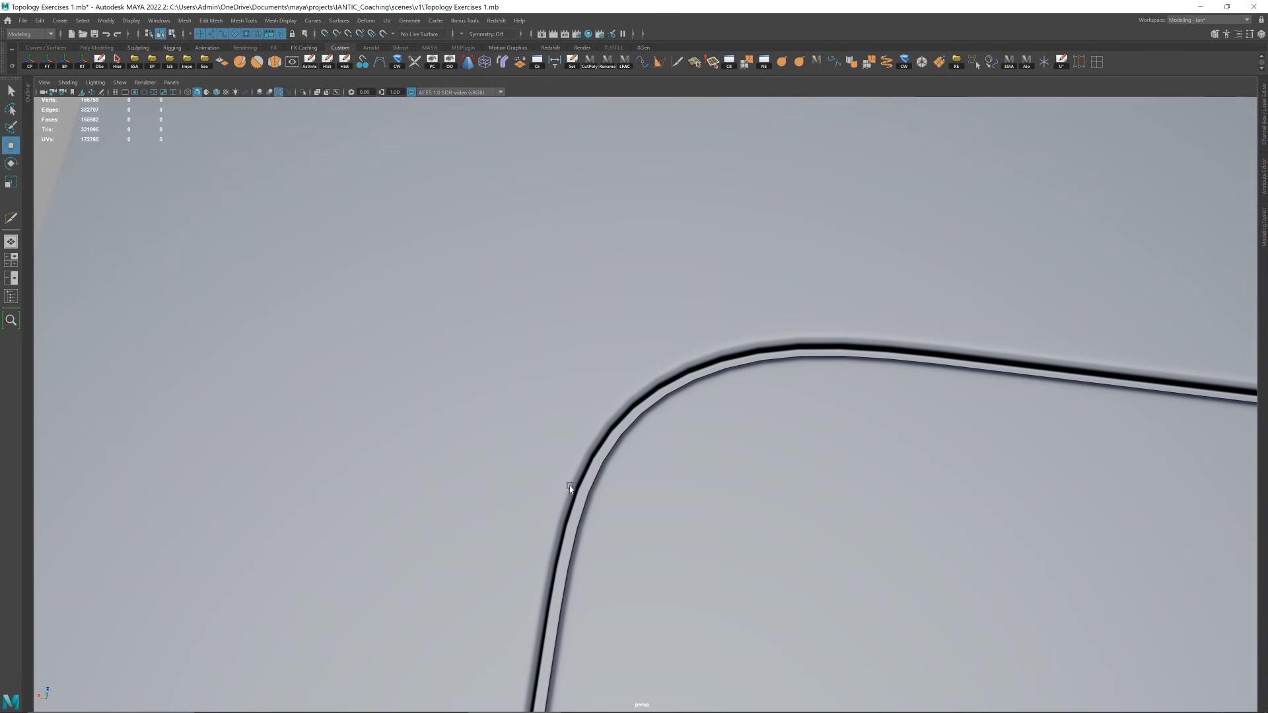
- Return to the unsmoothed plane and insert an edge loop across each of the groove's two angled corner segments
left_click(787, 343)
key("1")
scroll(787, 343, "down", 5)
left_click_drag(787, 343, 892, 338, "alt")
scroll(742, 378, "up", 5)
mouse_move(687, 376)
left_mouse_down("alt")
mouse_move(716, 374)
mouse_move(702, 388)
mouse_move(681, 371)
left_mouse_up("alt")
scroll(679, 370, "down", 2)
key("y")
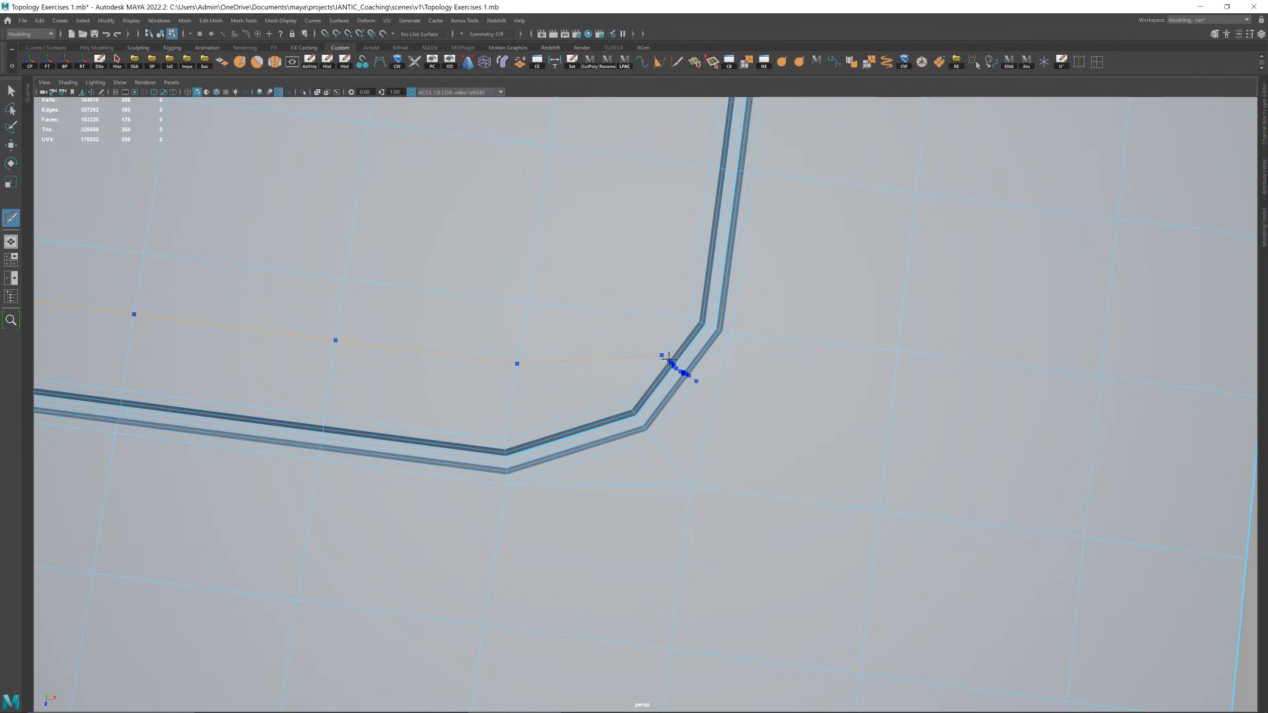
left_click(668, 365, "ctrl")
left_click(578, 429, "ctrl")
scroll(624, 390, "down", 3)
left_click_drag(637, 376, 642, 353, "alt")
- Check the groove's corner in the smoothed preview with the added cross loops
key("w")
key("F8")
key("3")
scroll(698, 377, "down", 3)
left_click_drag(650, 453, 675, 402, "alt")
scroll(693, 378, "up", 5)
- Round the unsmoothed corner by moving the new groove cross-section edges diagonally outward along a realigned pivot
left_click(692, 378)
key("1")
key("F10")
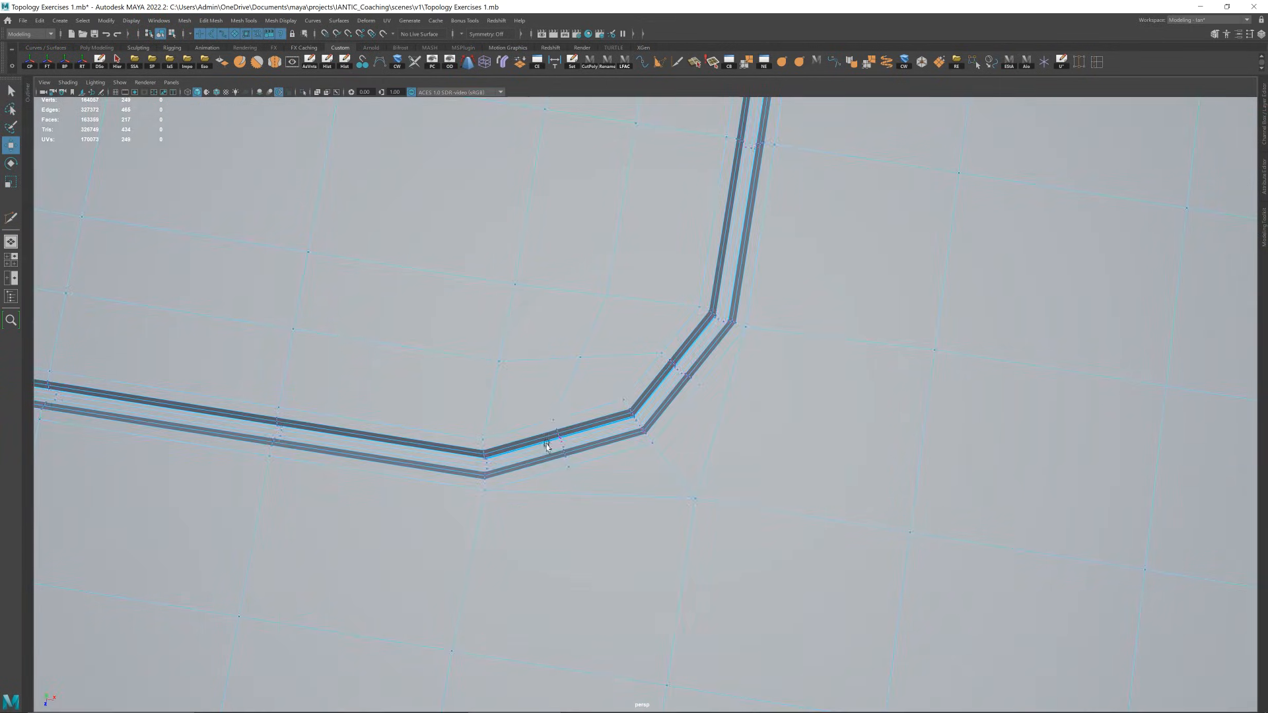
left_click(556, 429)
key("q")
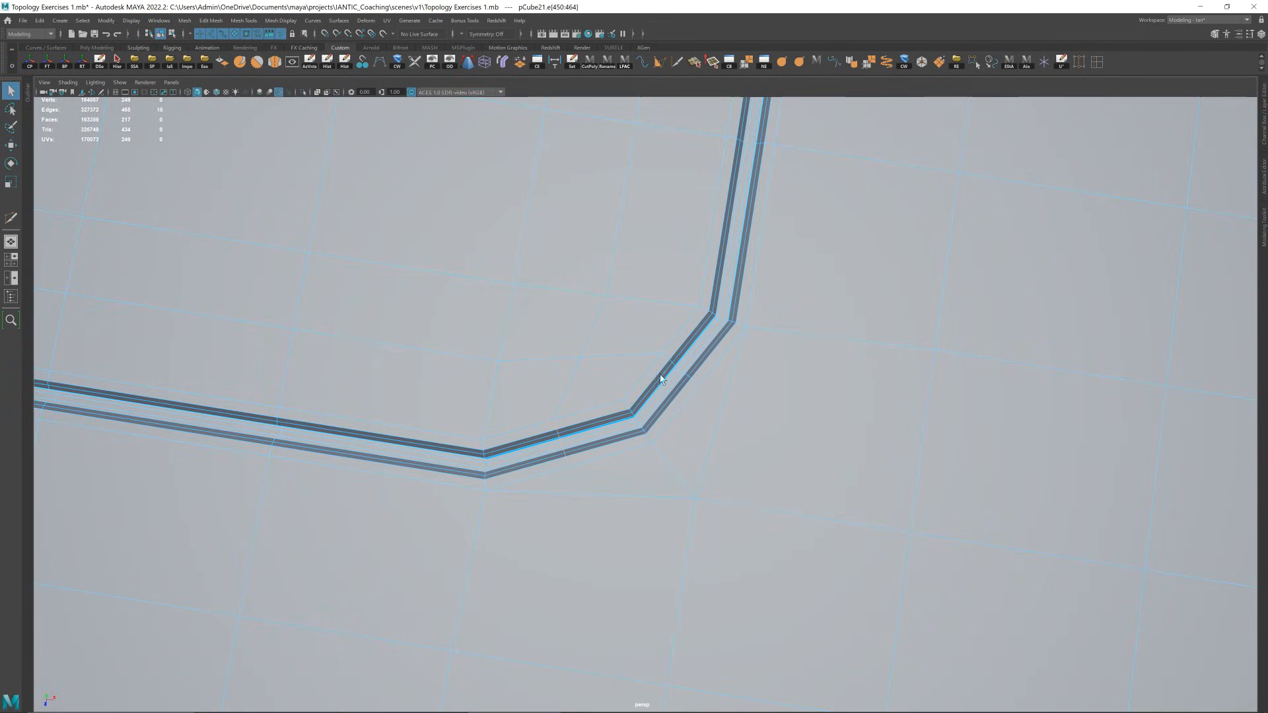
key("w")
scroll(696, 383, "down", 2)
left_click_drag(696, 383, 705, 396, "alt")
scroll(705, 447, "down", 3)
left_click_drag(704, 446, 685, 464, "alt")
key("d")
left_click(660, 451, "ctrl")
left_click_drag(602, 369, 606, 377)
- Preview the rounded corner smoothed in object mode, and return to the unsmoothed display
right_click_drag(607, 377, 781, 256)
key("3")
left_click(781, 256, "ctrl")
scroll(753, 298, "down", 4)
left_click_drag(753, 304, 713, 351, "alt")
left_click(713, 353)
key("1")
scroll(614, 362, "up", 3)
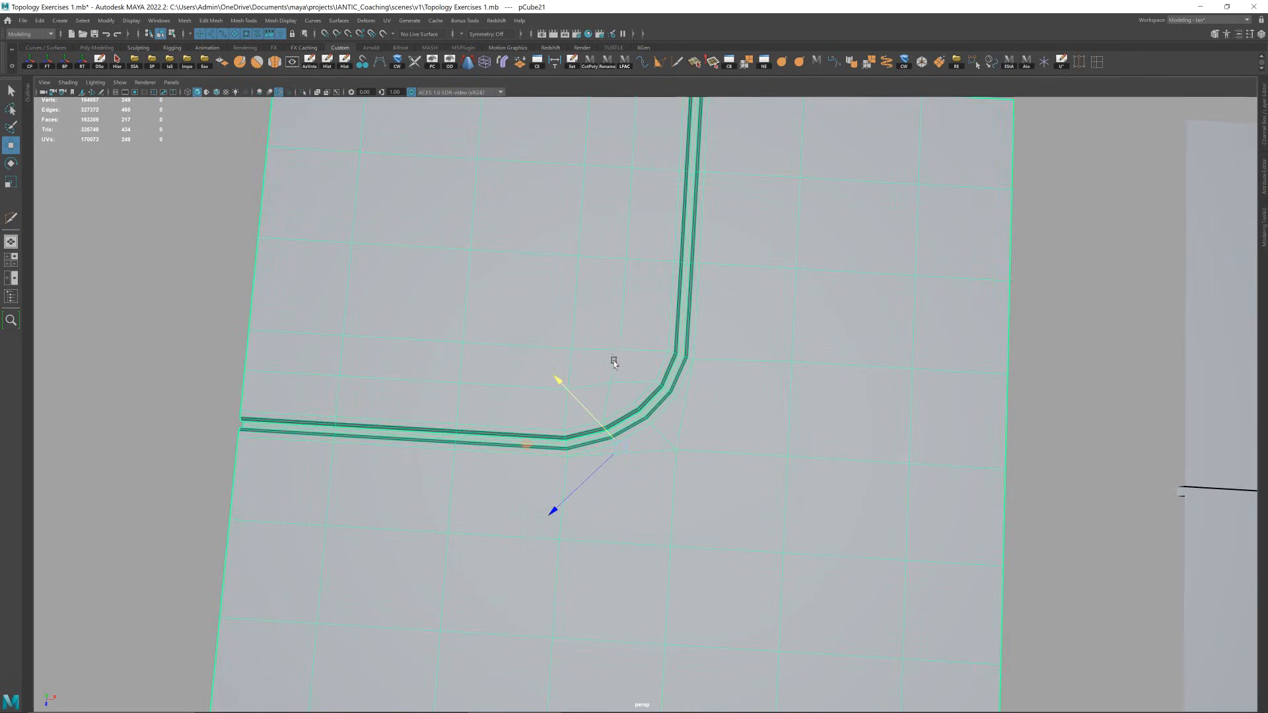
- Cut a diagonal edge across the grid face inside the groove's corner
right_click_drag(603, 373, 609, 384)
key("y")
left_click(606, 381)
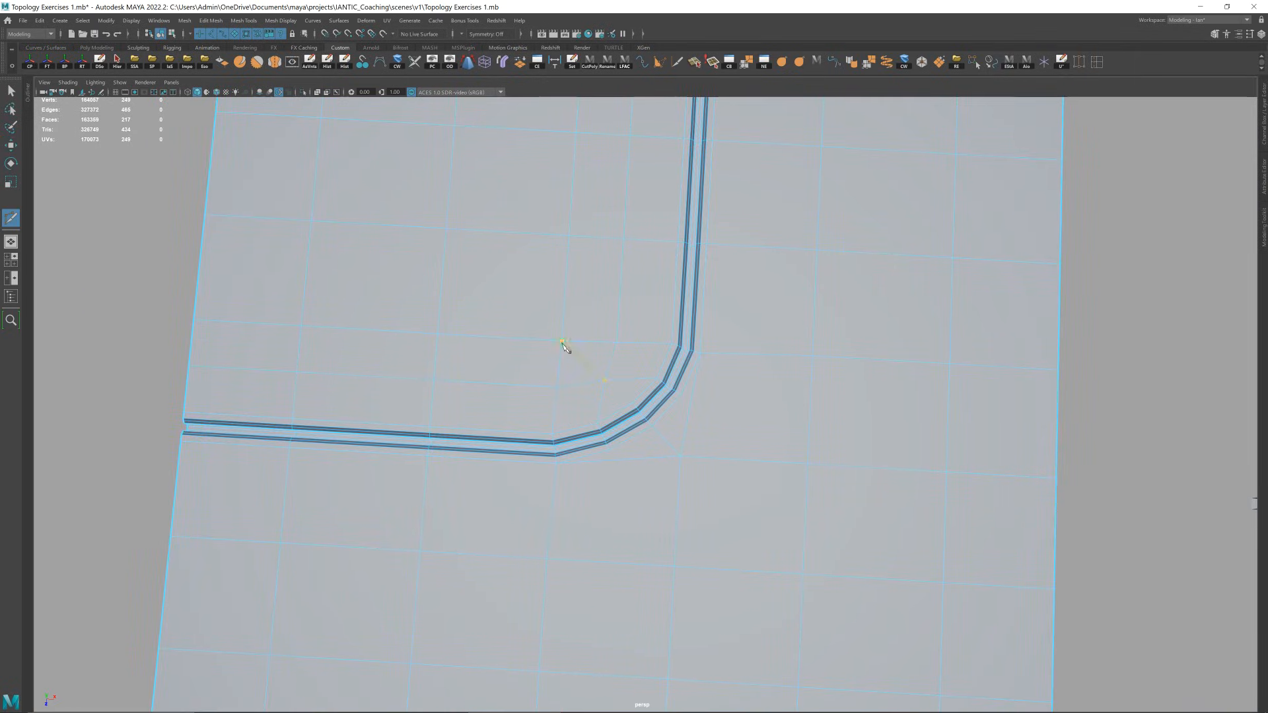
key("w")
- Bring all the practice meshes into view in object mode and turn the wireframe overlay back on
scroll(638, 398, "up", 2)
scroll(614, 406, "down", 12)
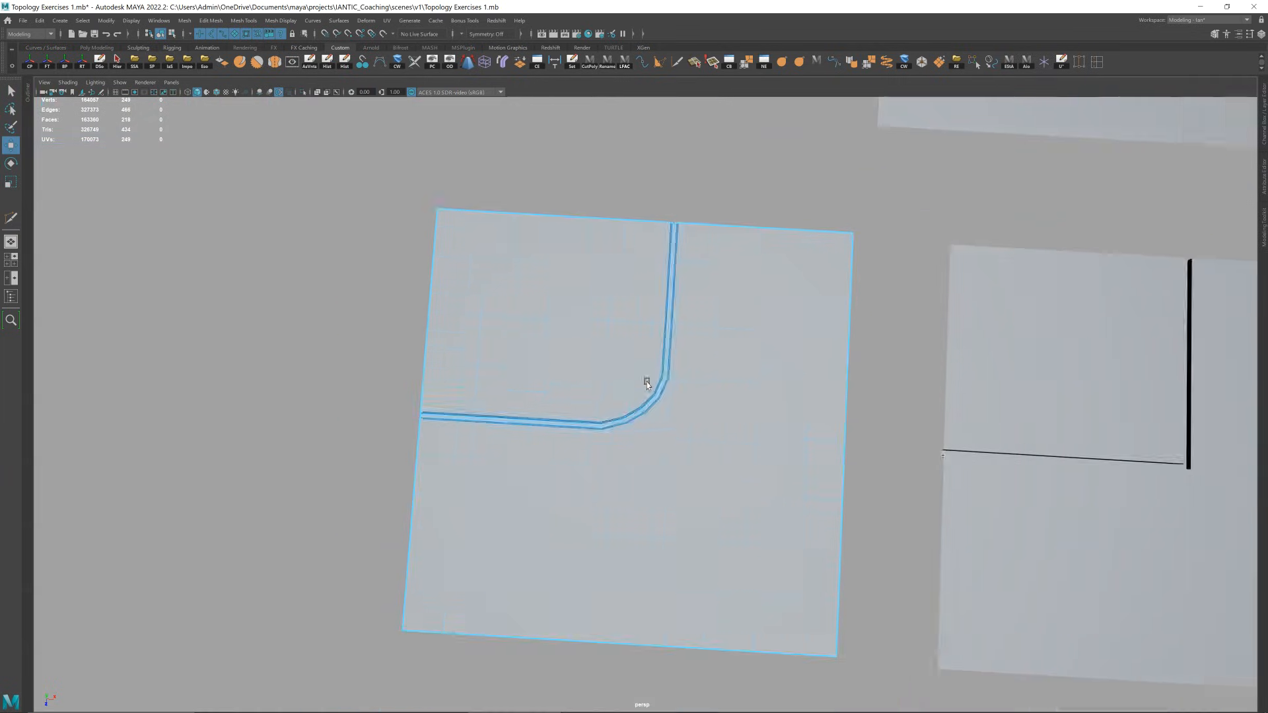
middle_click_drag(744, 265, 593, 348, "alt")
right_click_drag(589, 348, 675, 285)
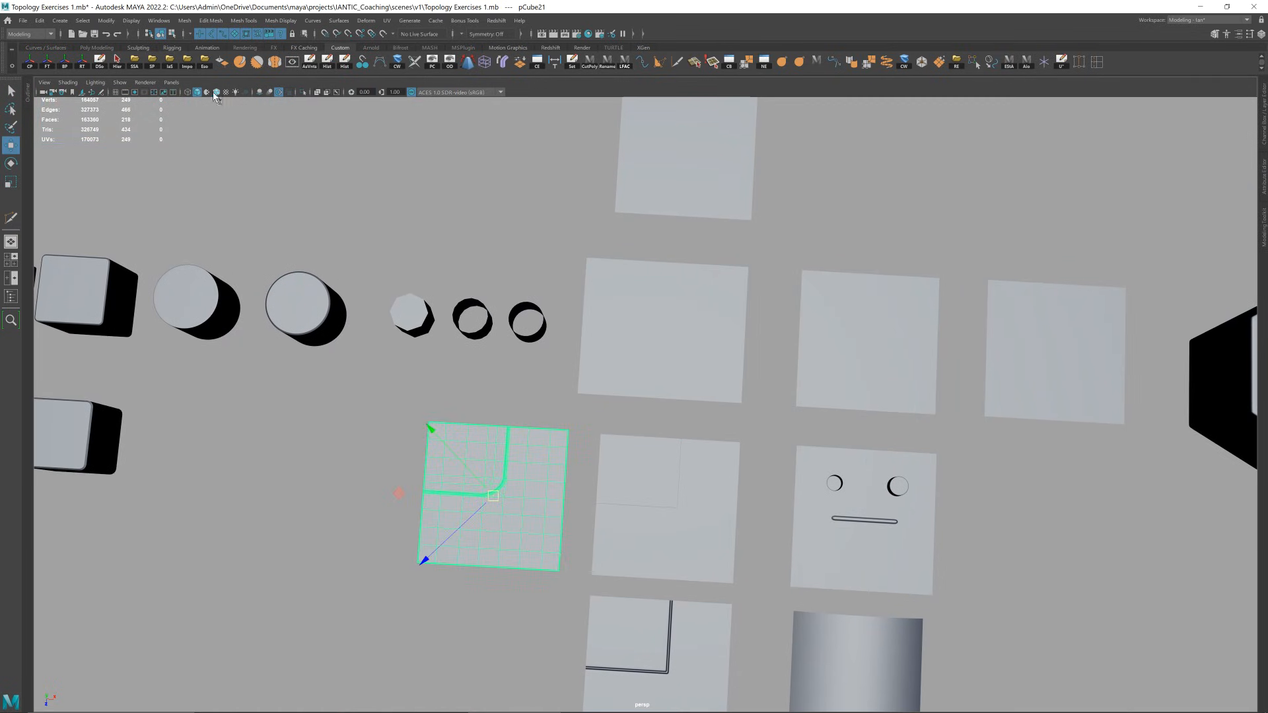
left_click(216, 93)
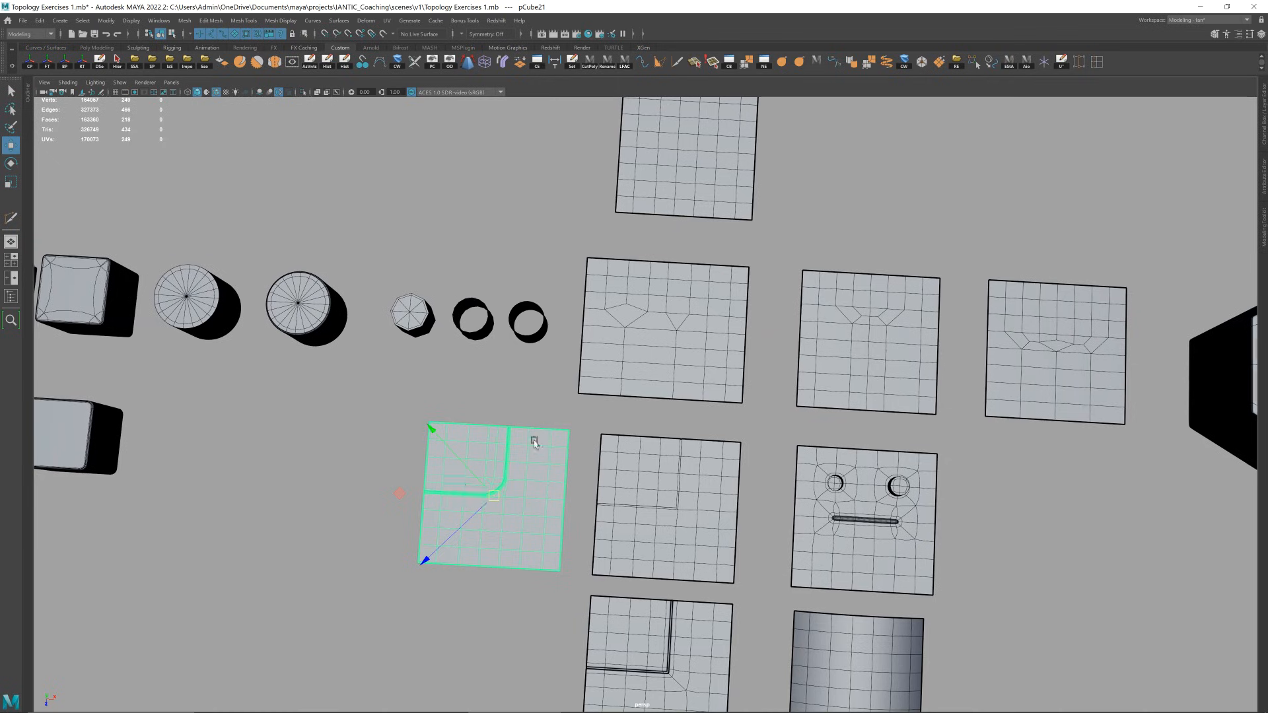
- Delete the extra L-shaped edge loop inside the rounded groove corner and preview the plane smoothed with nothing selected
key("f")
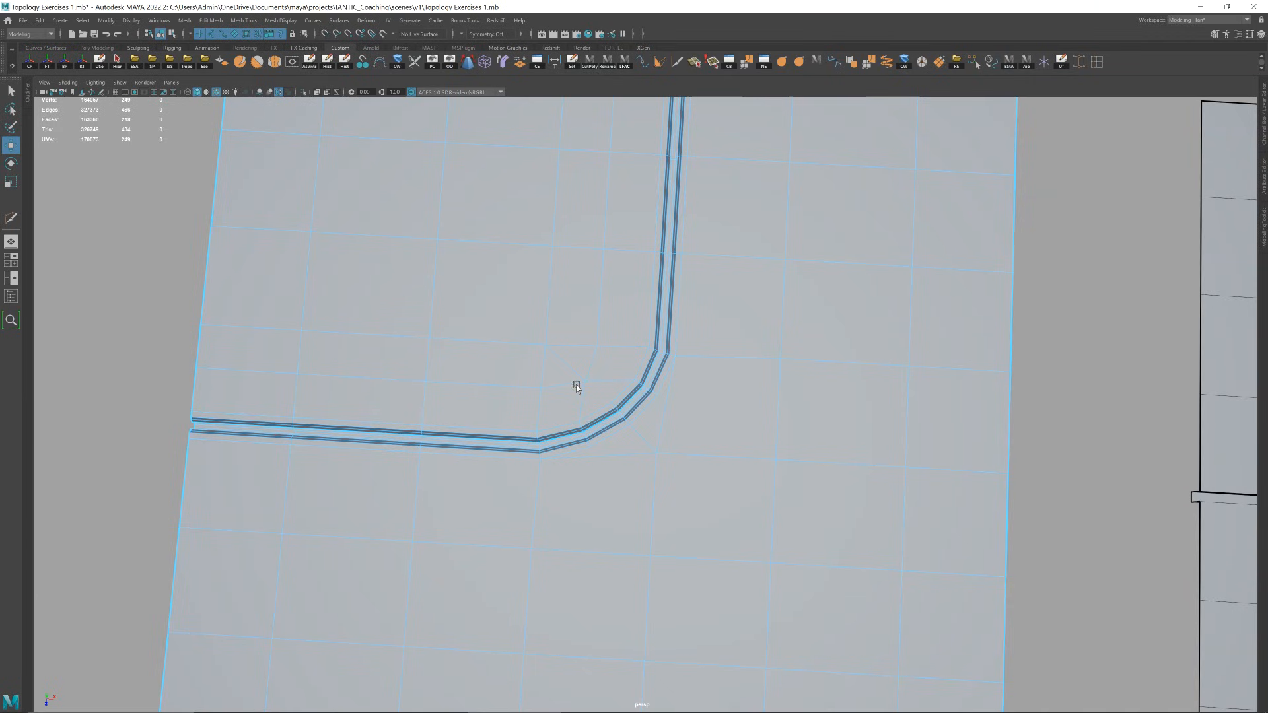
double_click(576, 381)
key("q")
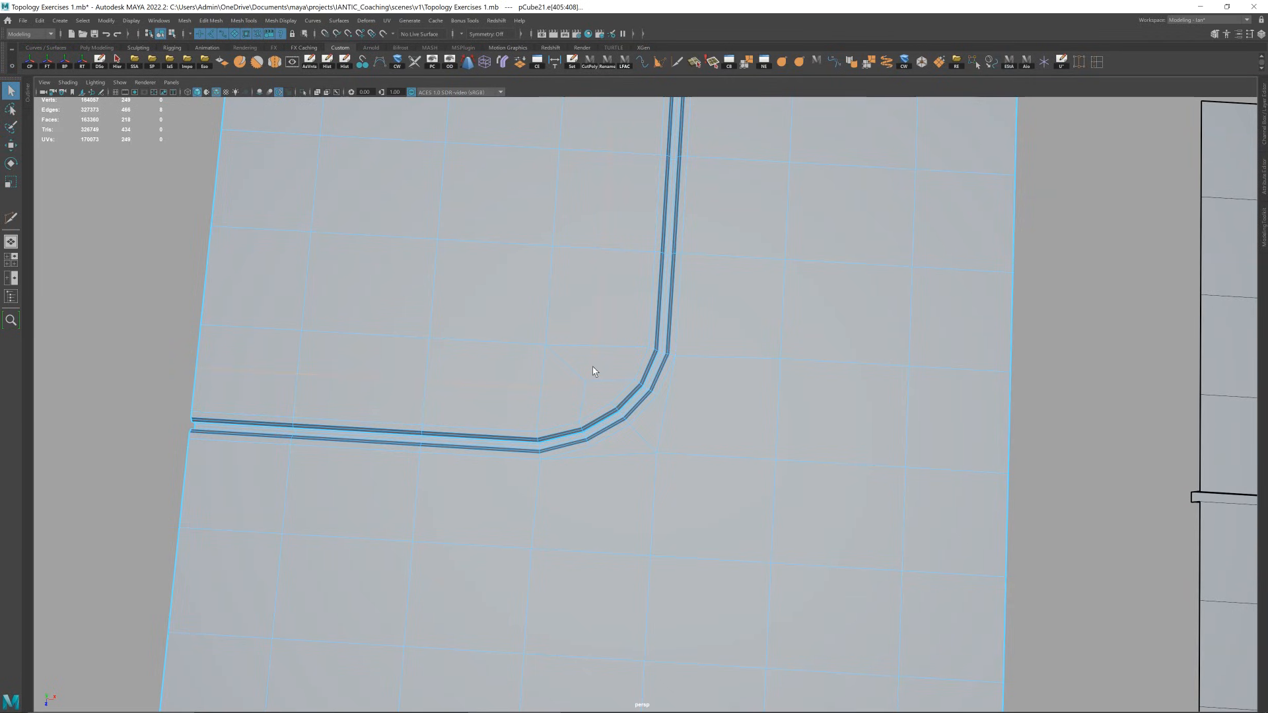
key("3")
key("alt+d")
- Examine the cleaned-up corner unsmoothed, and view the smoothed plane in object mode among the neighbouring practice meshes
left_click(652, 360)
key("1")
key("F10")
key("F11")
left_click(599, 421)
right_click_drag(610, 365, 742, 247)
key("3")
key("alt+d")
scroll(719, 373, "down", 4)
mouse_move(719, 373)
left_mouse_down("alt")
mouse_move(729, 362)
mouse_move(715, 369)
left_mouse_up("alt")
scroll(728, 362, "down", 5)
middle_click_drag(715, 369, 683, 375, "alt")
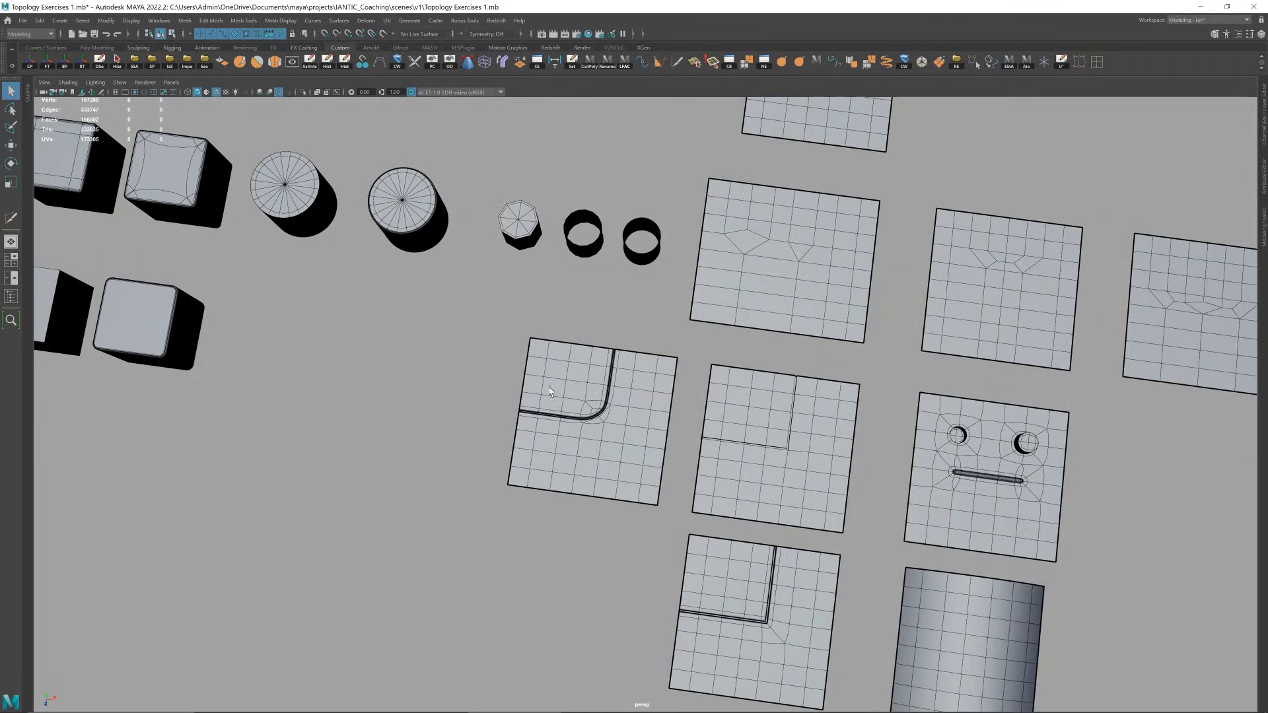
scroll(550, 391, "up", 5)
middle_click_drag(558, 373, 681, 362, "alt")
scroll(681, 362, "down", 3)
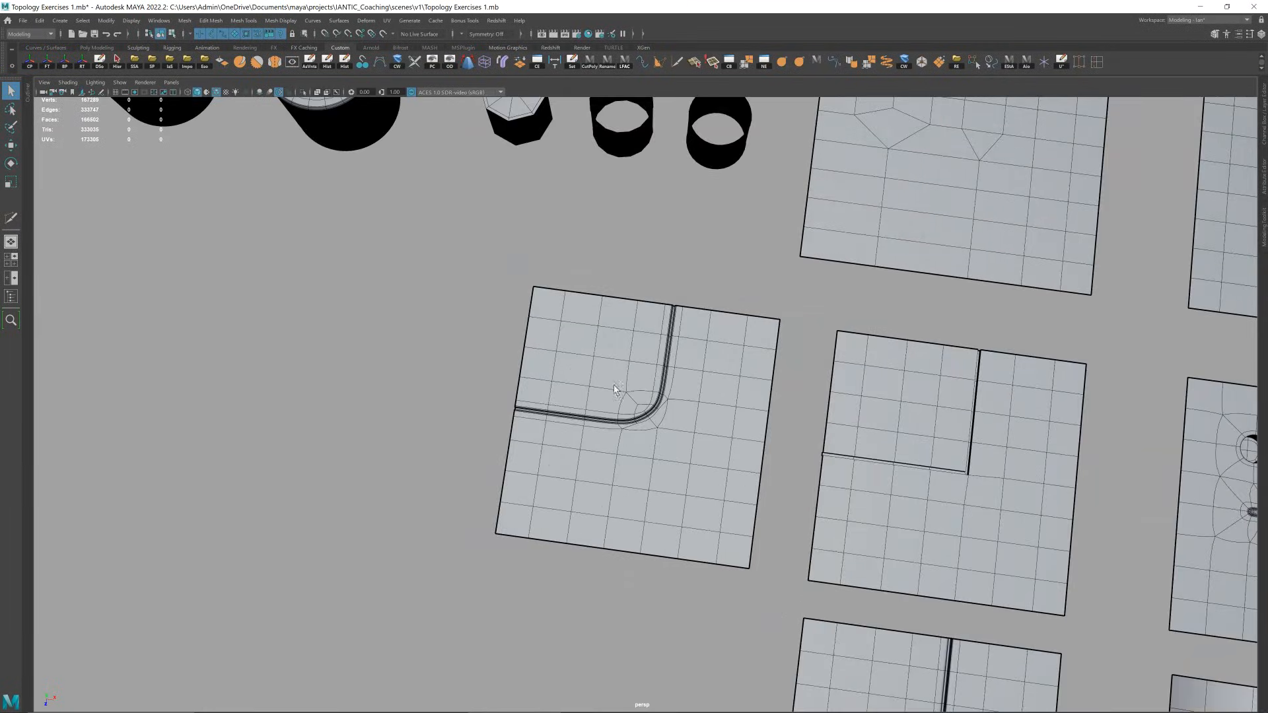
scroll(614, 390, "up", 3)
- Examine the two faces on the outer side of the rounded corner by selecting them at close range
left_click(639, 385)
scroll(640, 385, "up", 3)
left_click_drag(671, 473, 656, 483, "alt")
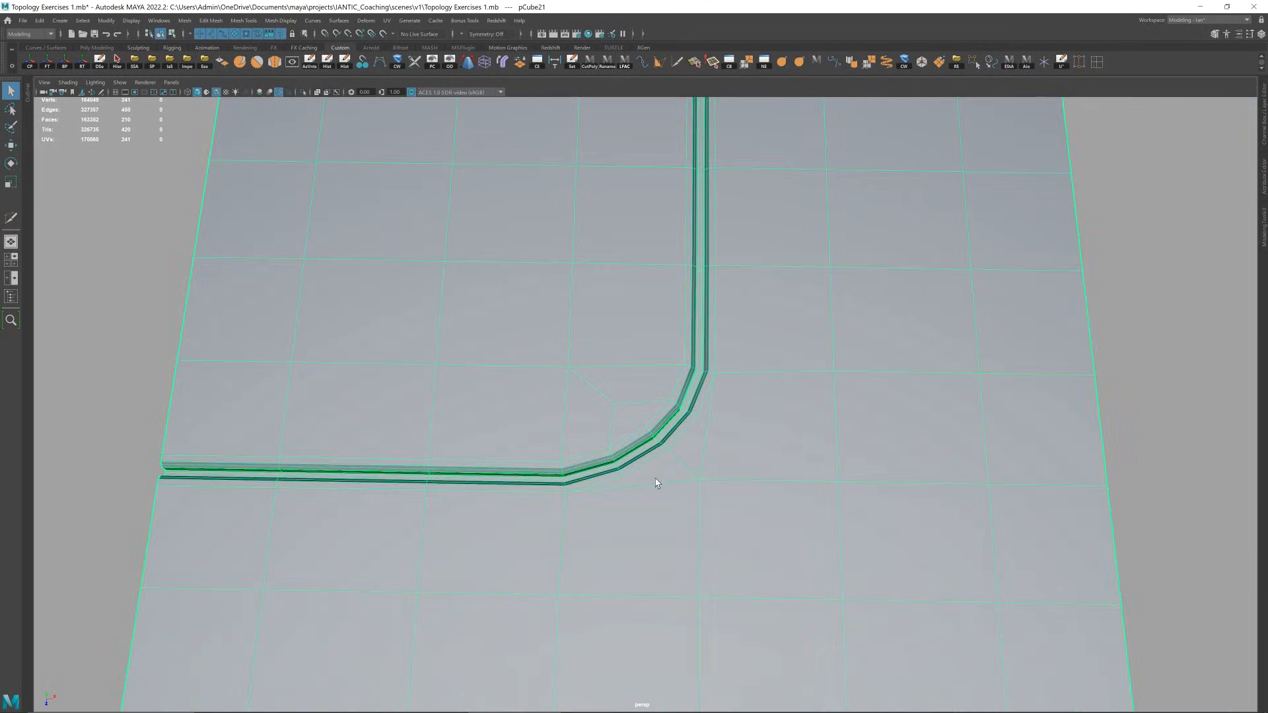
key("y")
key("w")
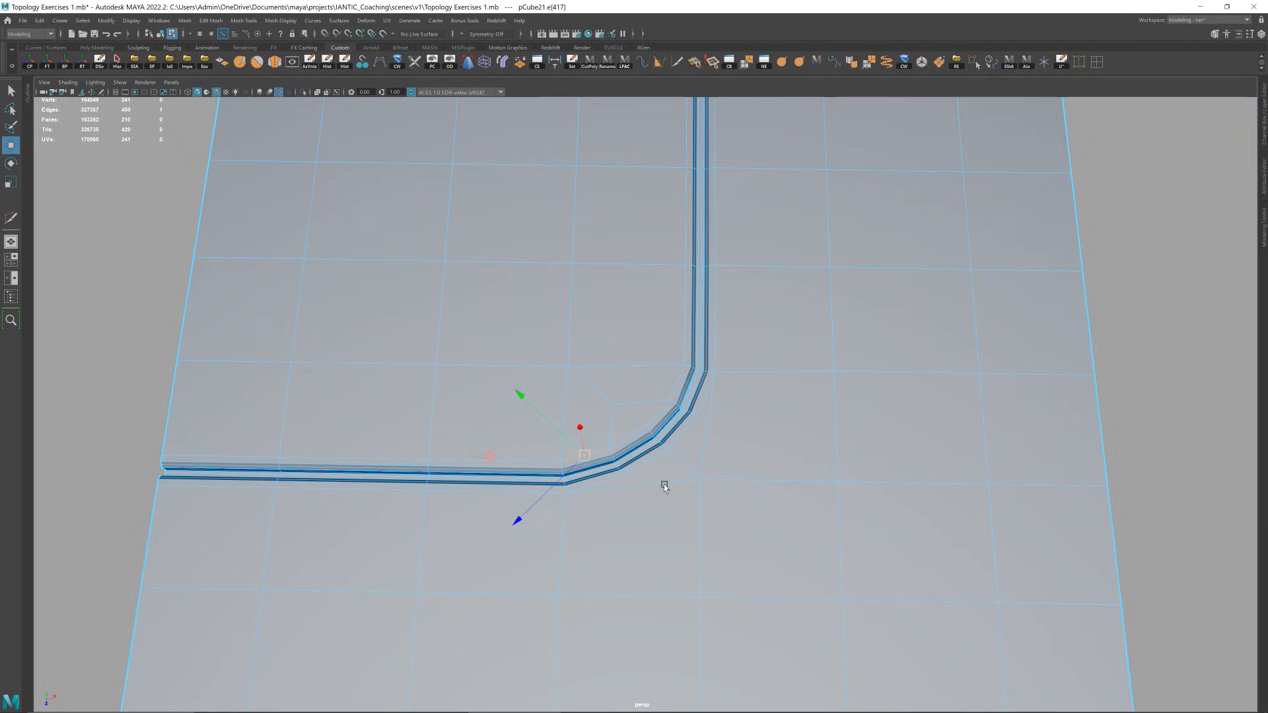
right_click_drag(663, 481, 667, 501)
left_click(661, 492)
left_click(658, 461)
scroll(690, 439, "up", 4)
left_click_drag(695, 388, 630, 362, "alt")
scroll(705, 340, "down", 5)
scroll(712, 354, "up", 5)
right_click_drag(631, 362, 694, 308)
right_click_drag(641, 390, 626, 384)
scroll(631, 370, "up", 3)
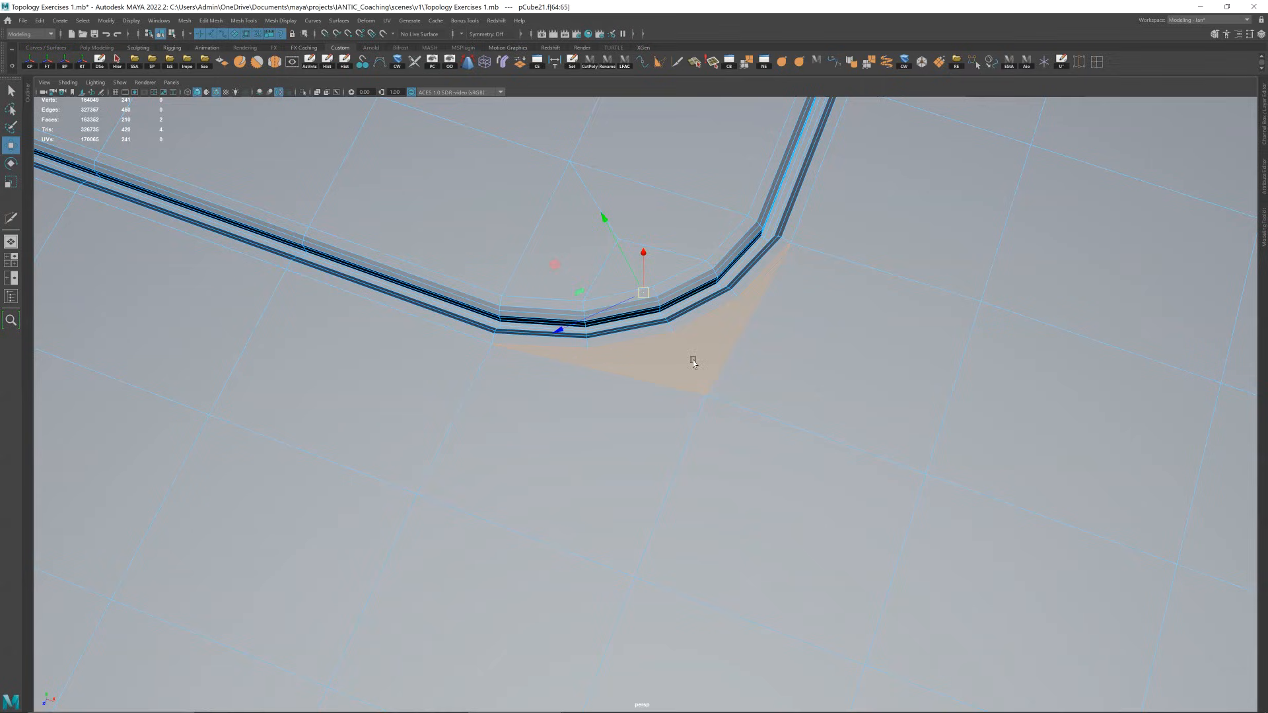
left_click(714, 339)
- Sketch a triangle and a bent four-sided shape over the viewport to illustrate the face shapes, and clear the sketches
mouse_move(288, 381)
left_mouse_down()
mouse_move(324, 315)
mouse_move(359, 358)
mouse_move(289, 375)
left_mouse_up()
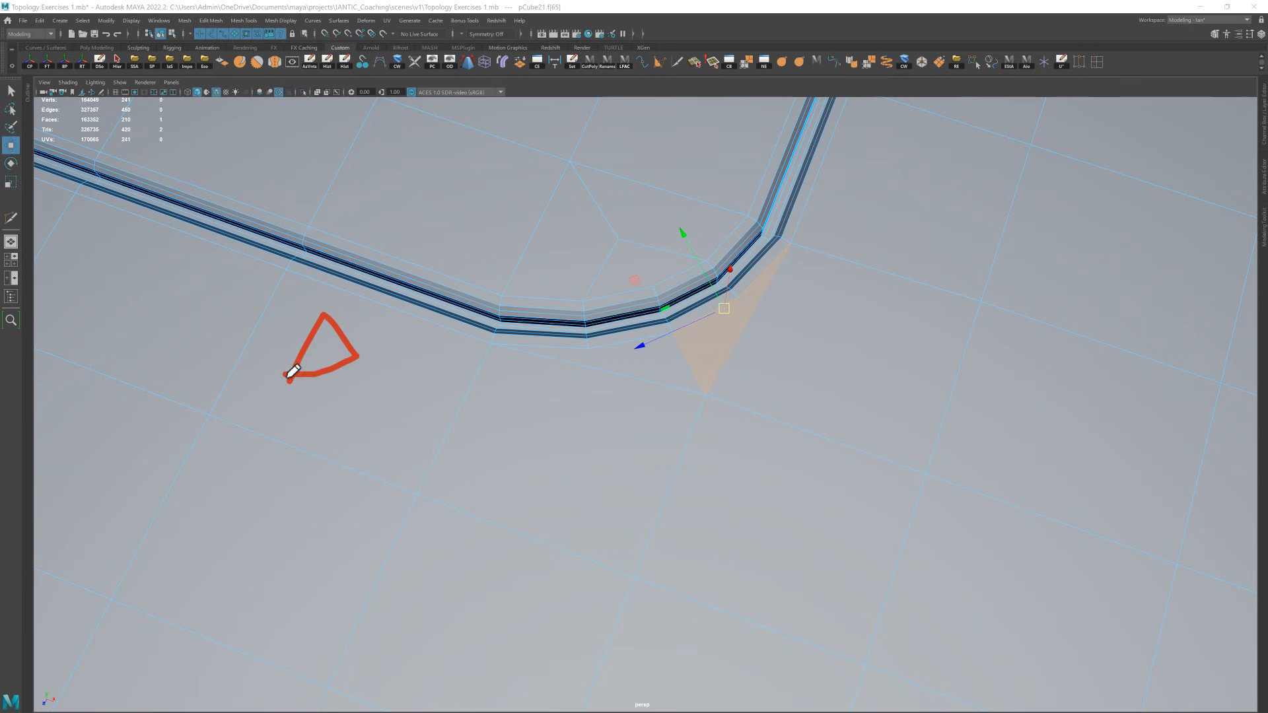
left_click(24, 327)
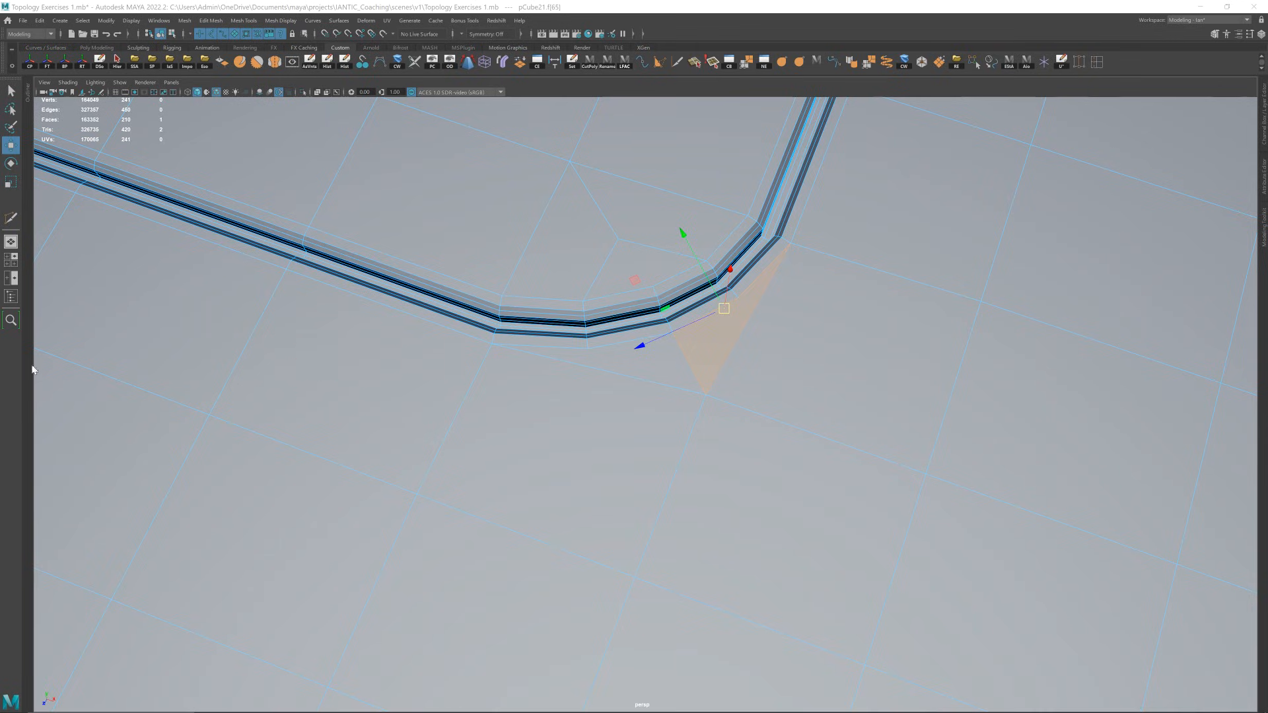
mouse_move(359, 367)
left_mouse_down()
mouse_move(377, 467)
mouse_move(591, 475)
mouse_move(421, 442)
mouse_move(345, 346)
left_mouse_up()
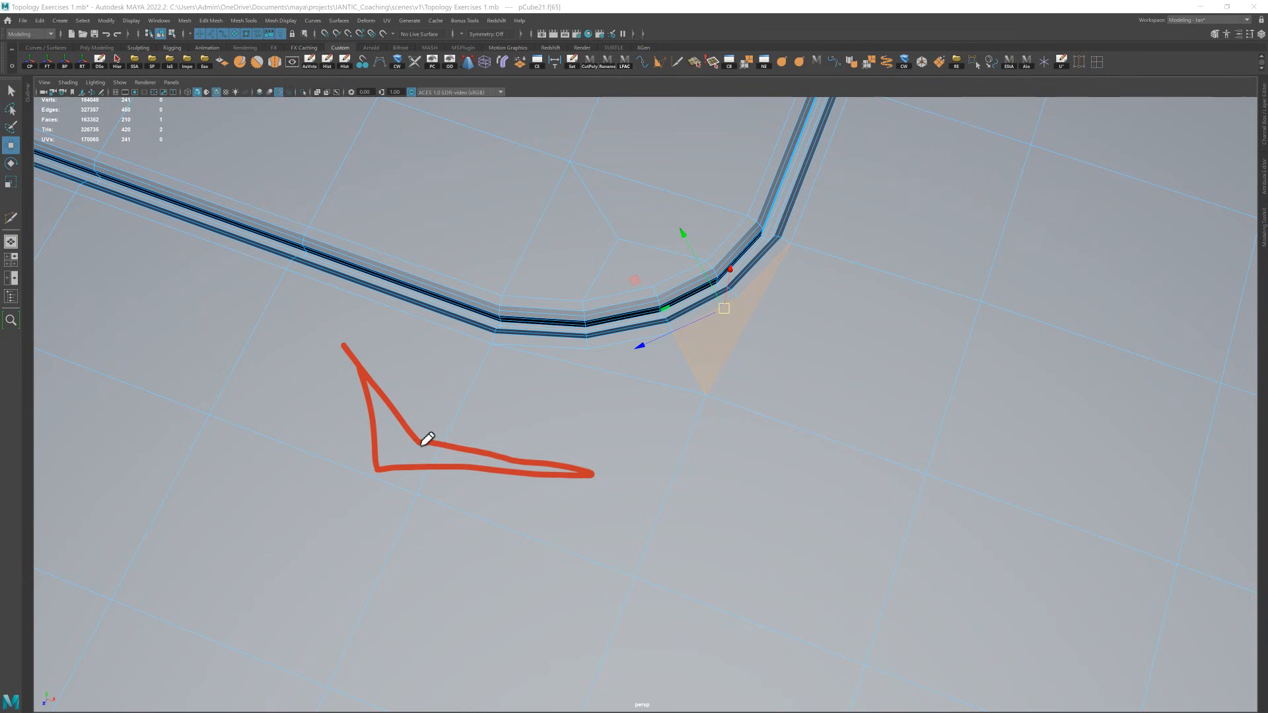
key("ctrl+z")
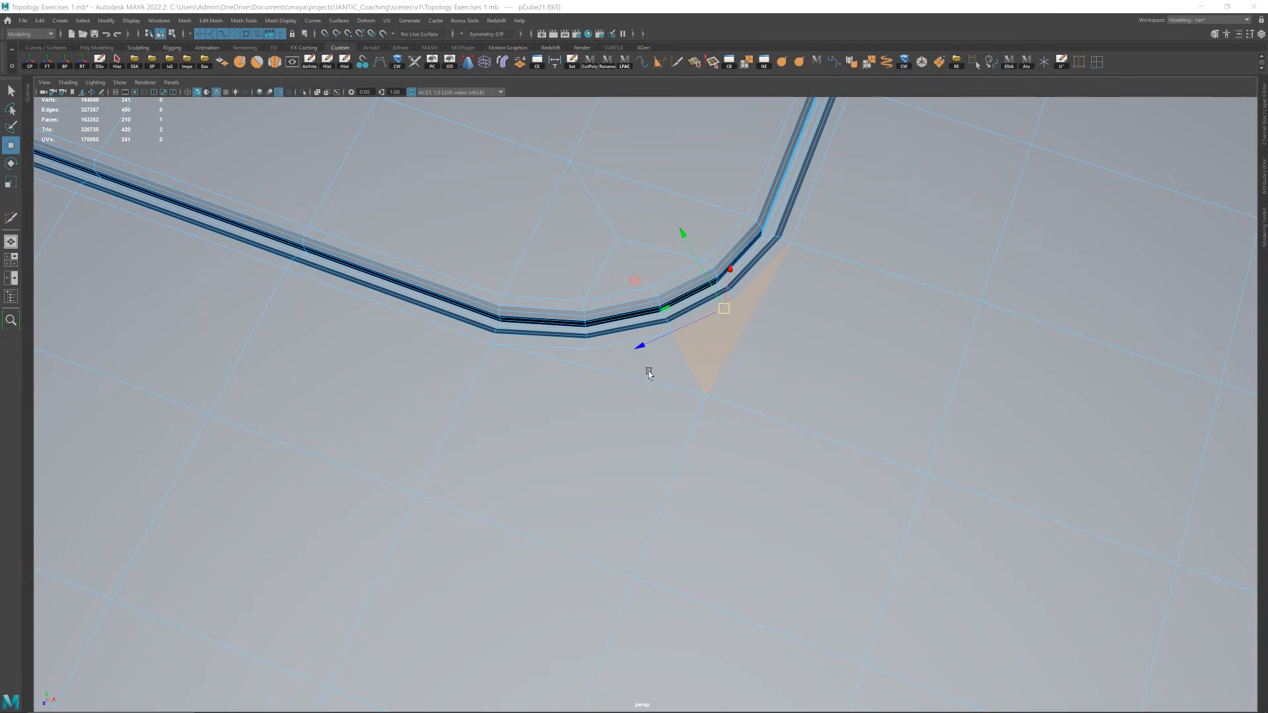
- Cut new edges with Multi-Cut from the groove's outer rim through the two faces outside the rounded corner
left_click_drag(647, 377, 623, 377, "alt")
key("ctrl+shift+x")
left_click(598, 339)
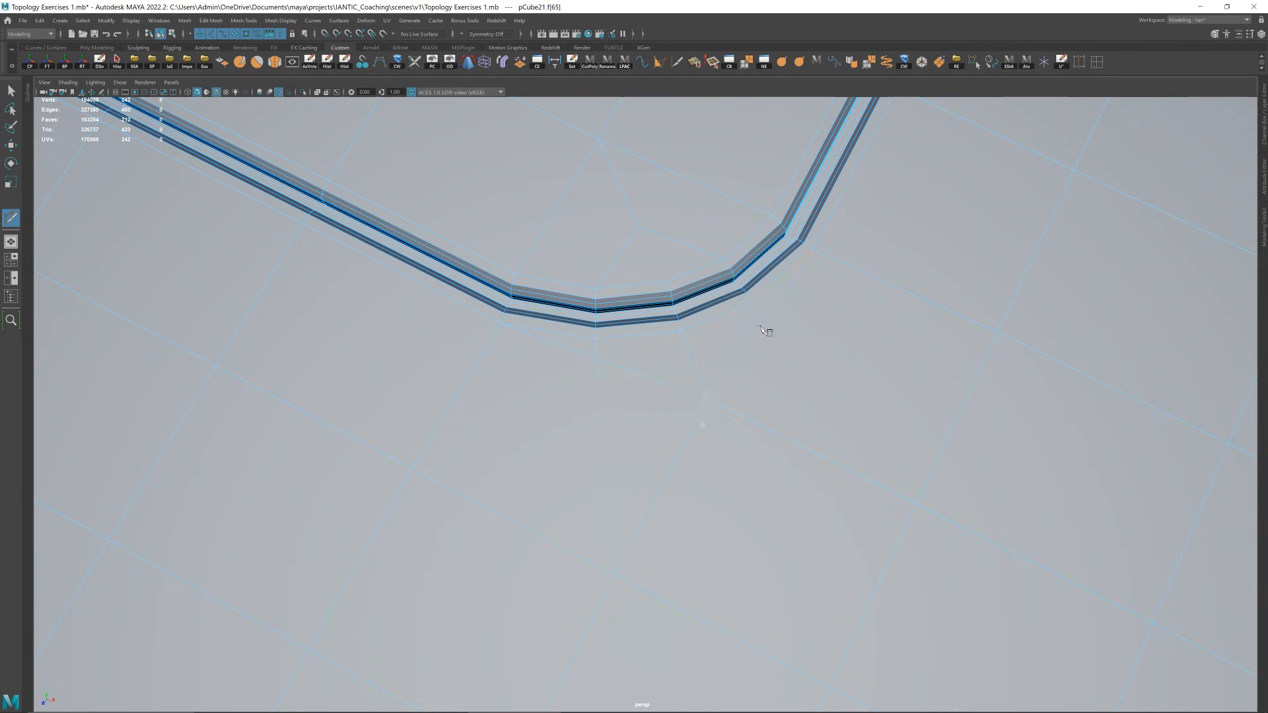
key("w")
left_click(738, 357)
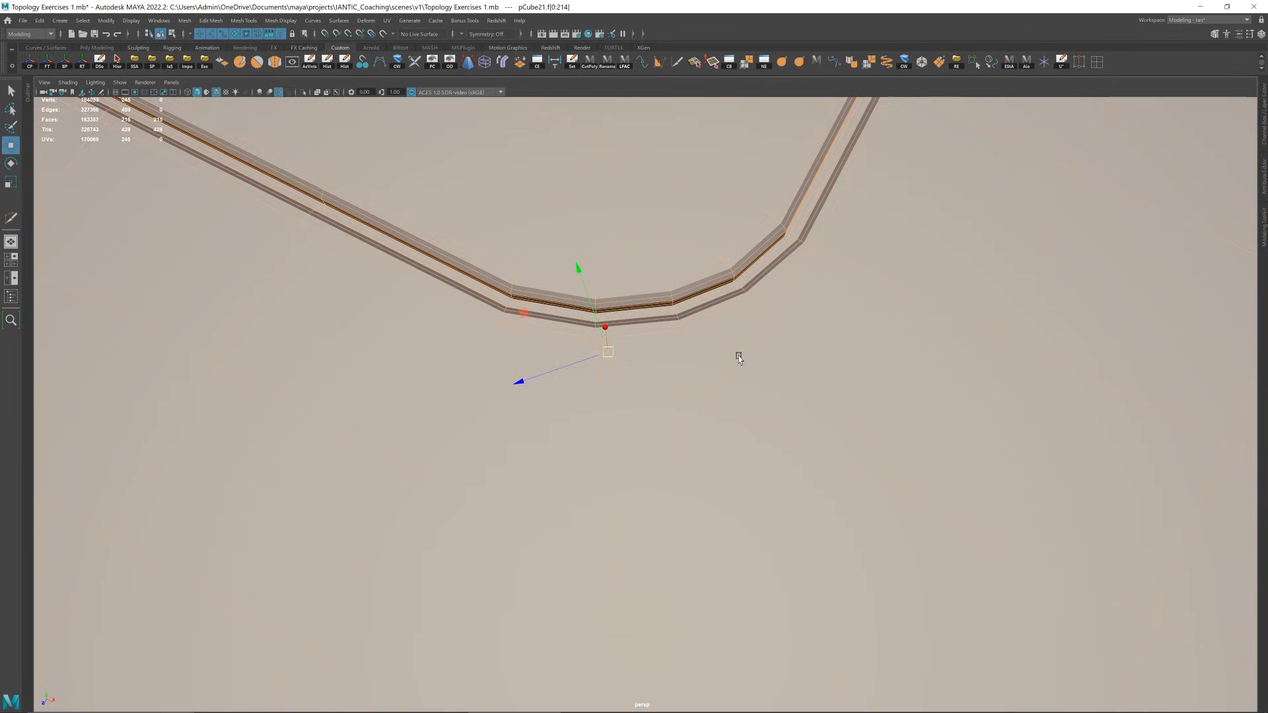
- Preview the newly cut corner smoothed in object mode and inspect its surface
left_click(681, 389)
right_click_drag(679, 388, 804, 312)
scroll(805, 317, "down", 4)
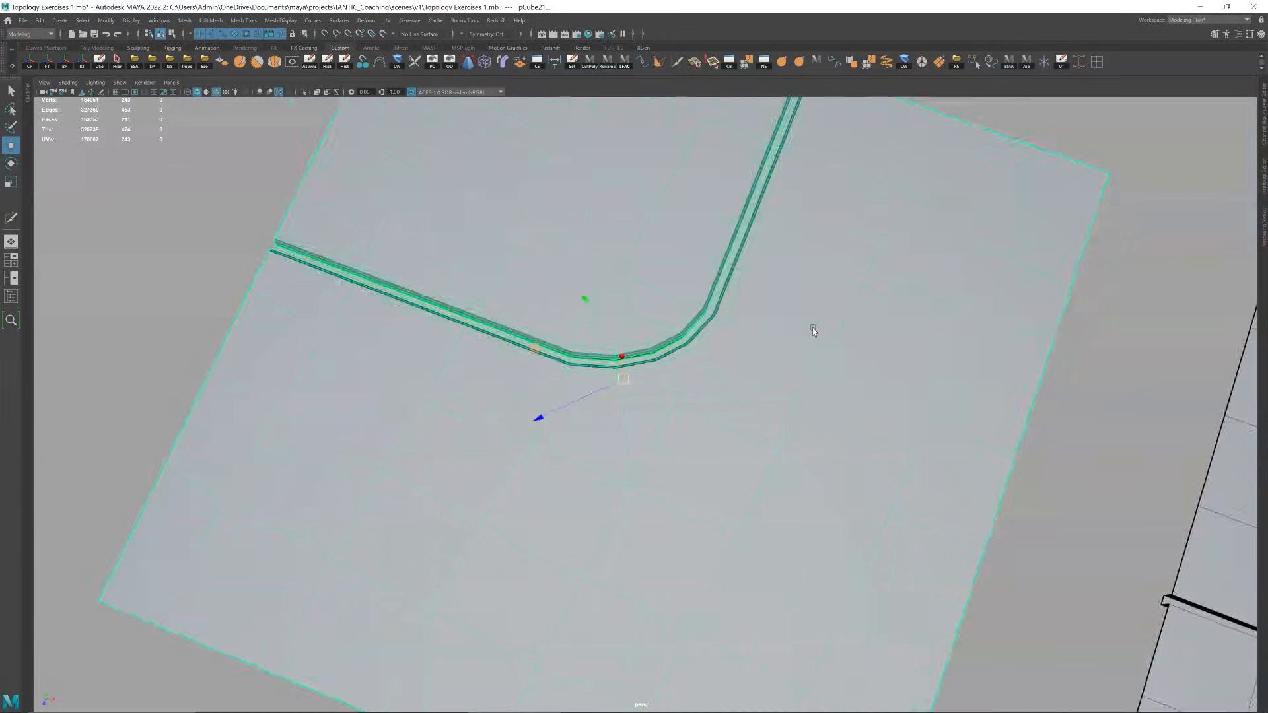
left_click_drag(804, 329, 796, 341, "alt")
key("3")
left_click(750, 383, "shift")
left_click_drag(750, 384, 739, 372, "alt")
scroll(739, 371, "down", 3)
left_click(739, 371)
scroll(738, 370, "up", 4)
- Merge the stray duplicate vertex outside the rounded corner into its neighbour on the unsmoothed mesh
right_click_drag(737, 369, 674, 340)
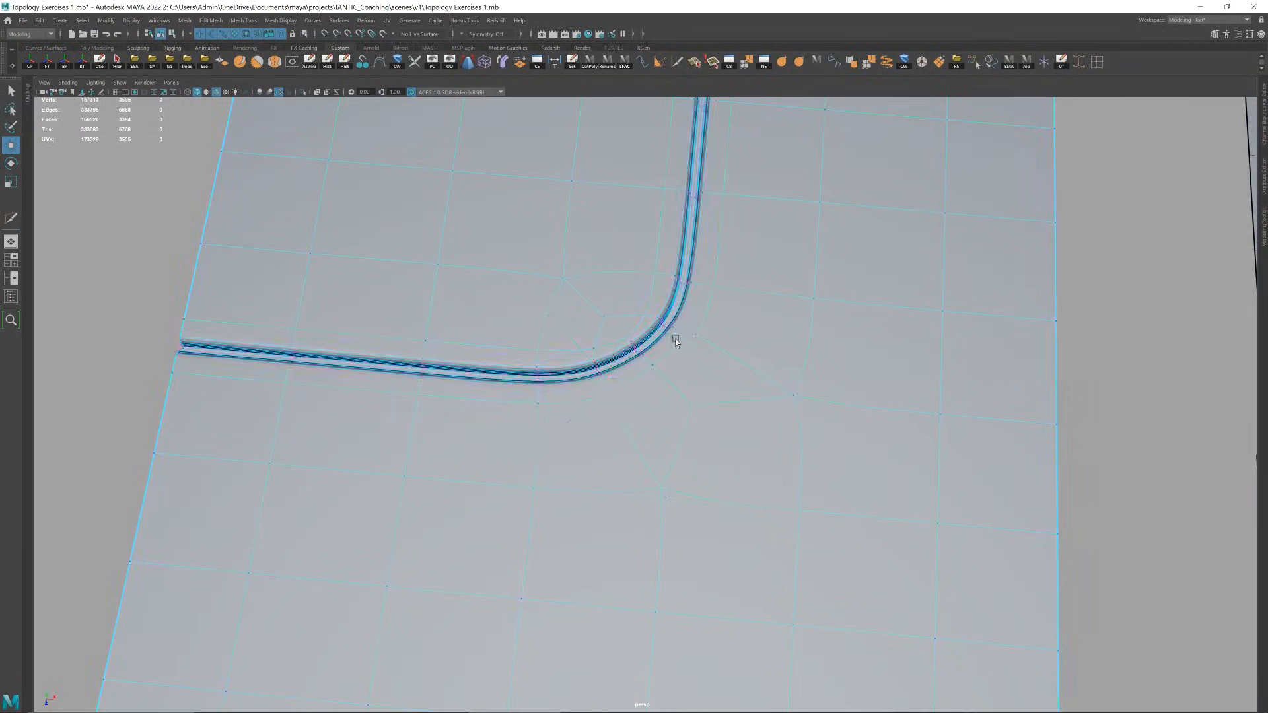
key("1")
scroll(699, 338, "up", 1)
left_click(680, 319)
key("f")
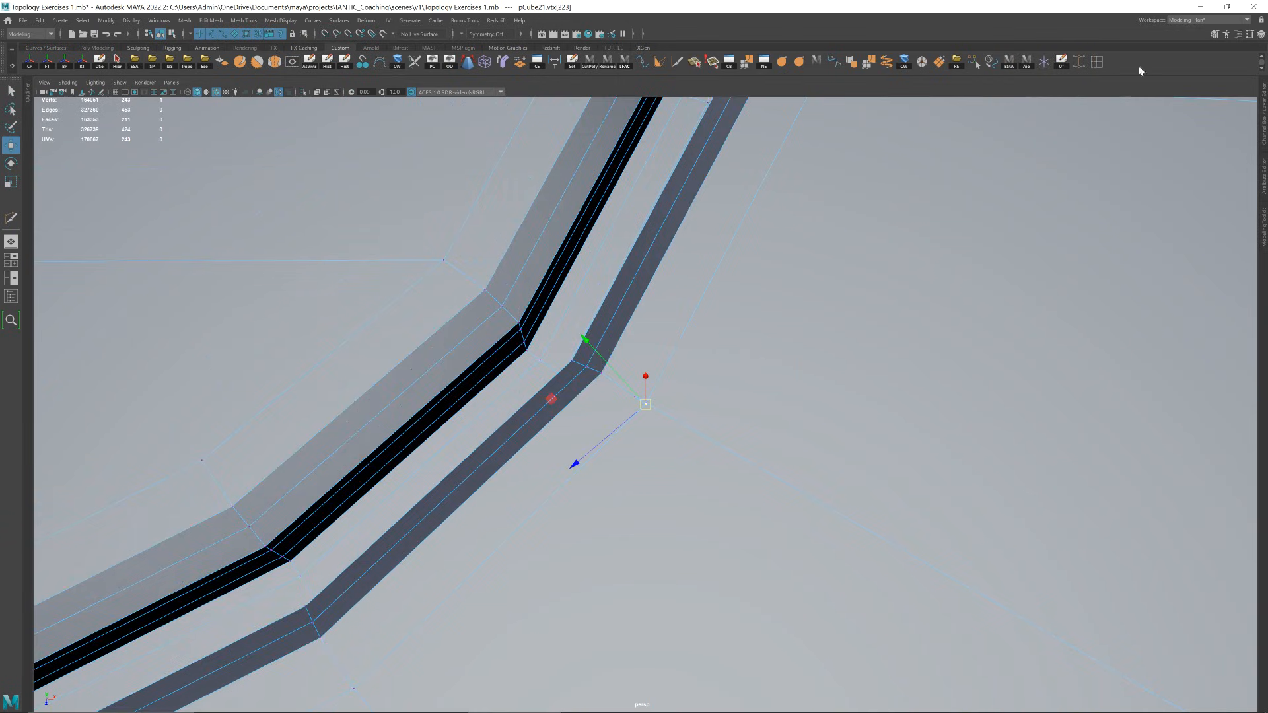
left_click(1084, 66)
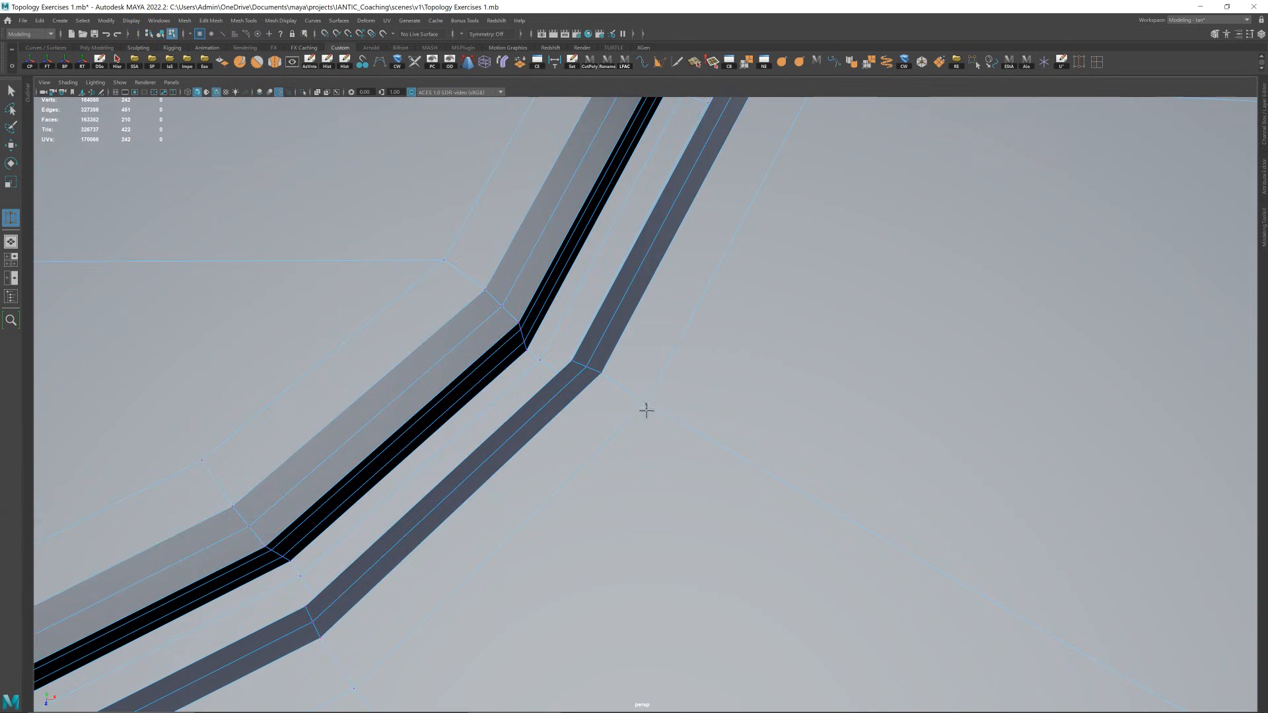
key("w")
- Display the finished rounded corner smoothed in object mode and hide the wireframe overlay on the shaded meshes
right_click_drag(658, 393, 830, 280)
scroll(812, 330, "down", 5)
key("3")
left_click(760, 432, "shift")
scroll(757, 426, "down", 2)
left_click(754, 406)
scroll(754, 406, "down", 4)
scroll(726, 417, "up", 1)
key("1")
scroll(683, 443, "down", 2)
left_click_drag(684, 442, 784, 391, "alt")
right_click_drag(784, 390, 869, 303)
key("3")
left_click(869, 304)
left_click_drag(792, 374, 763, 449, "alt")
scroll(771, 438, "down", 2)
key("alt+5")
scroll(750, 391, "down", 2)
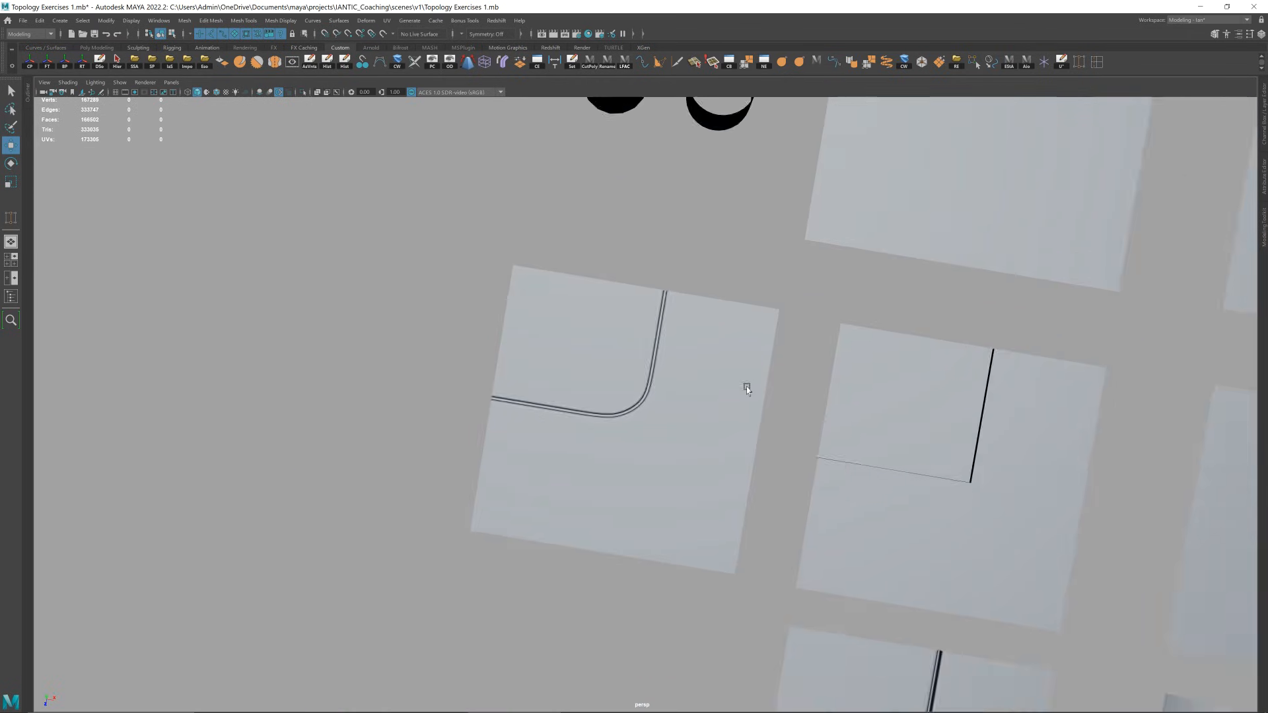
- Compare the rounded groove plane with the sharp-cornered planes without wireframe, and turn the wireframe overlay back on
left_click_drag(747, 387, 704, 389, "alt")
left_click(704, 390)
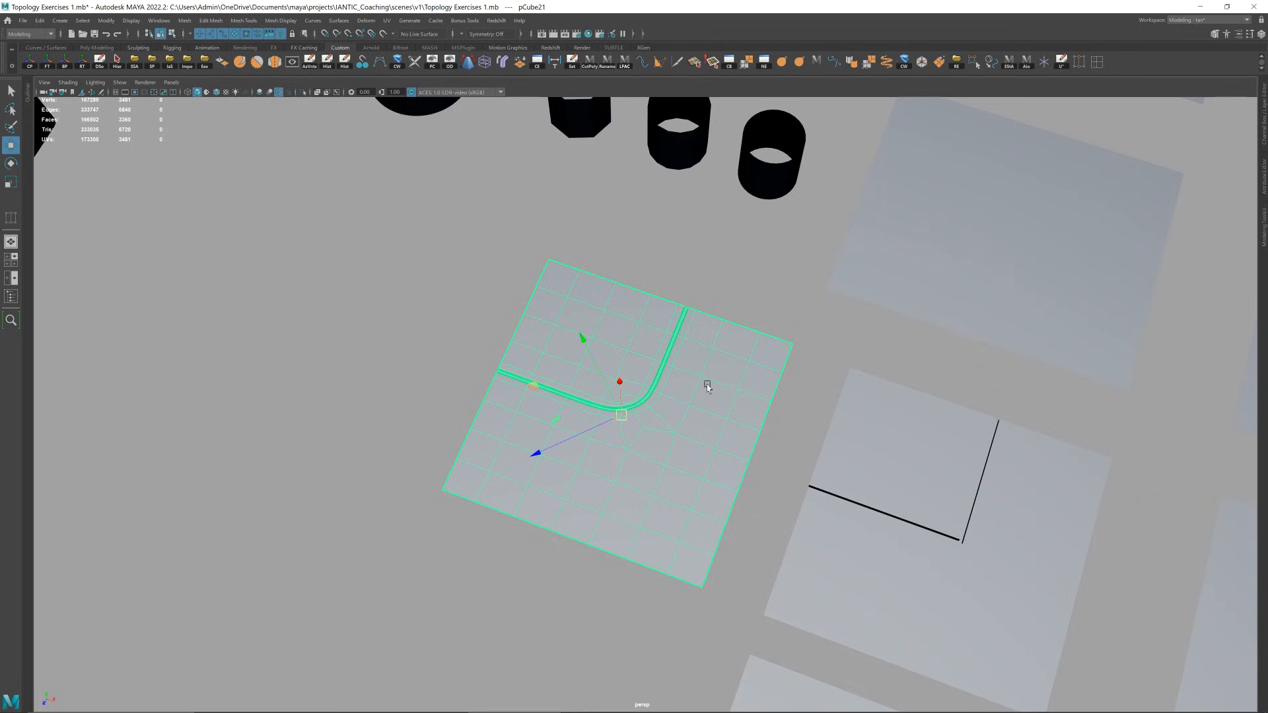
left_click_drag(730, 402, 711, 280, "alt")
left_click(843, 370)
middle_click_drag(843, 370, 739, 320, "alt")
left_click_drag(588, 420, 601, 414, "alt")
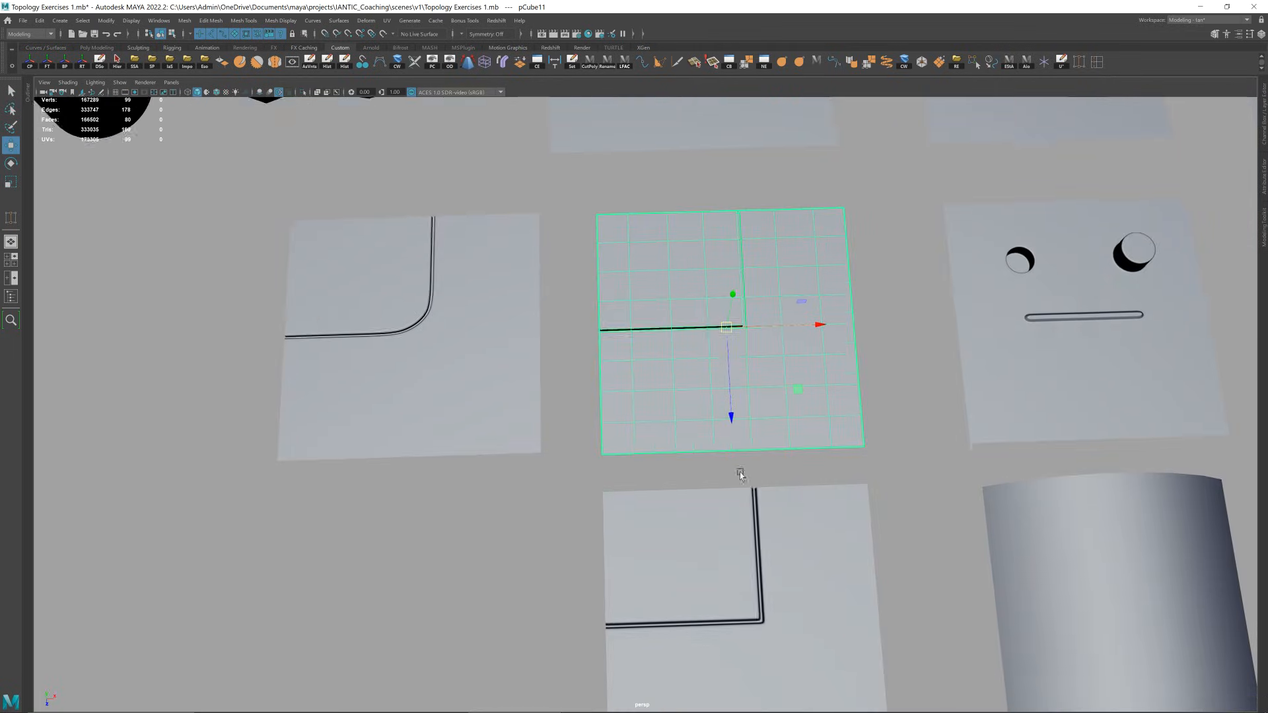
middle_click_drag(740, 473, 711, 377, "alt")
left_click(215, 95)
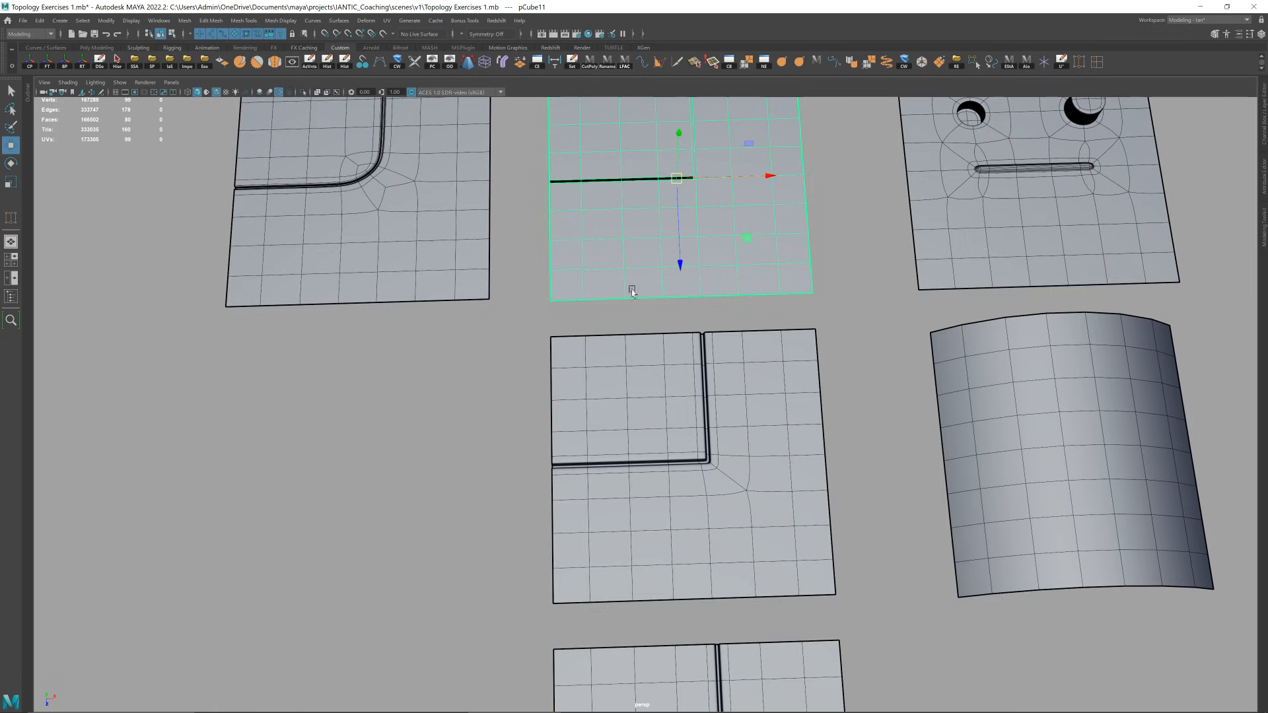
- Switch the sharp-cornered groove plane below to unsmoothed display and view its corner up close
middle_click_drag(843, 416, 734, 388, "alt")
scroll(734, 387, "up", 4)
left_click(702, 388)
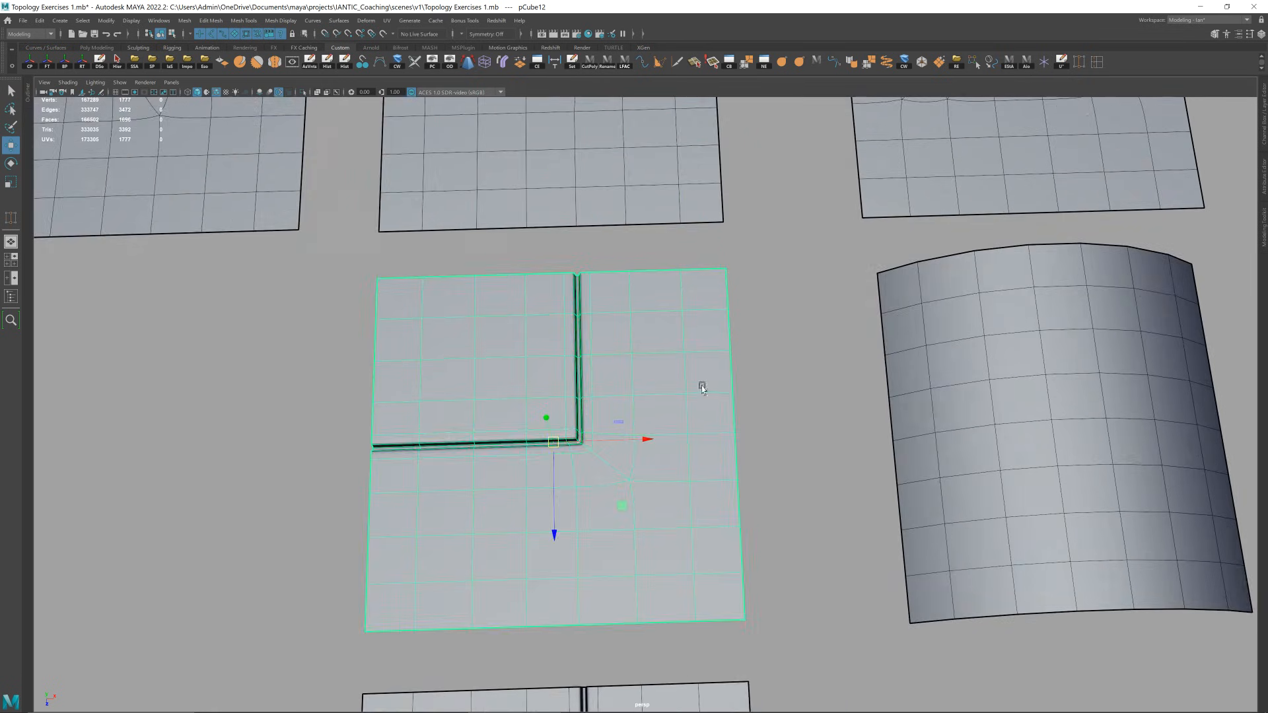
left_click_drag(703, 388, 756, 389, "alt")
scroll(621, 390, "up", 5)
left_click_drag(618, 389, 588, 391, "alt")
key("1")
middle_click_drag(589, 391, 717, 377, "alt")
scroll(689, 371, "up", 6)
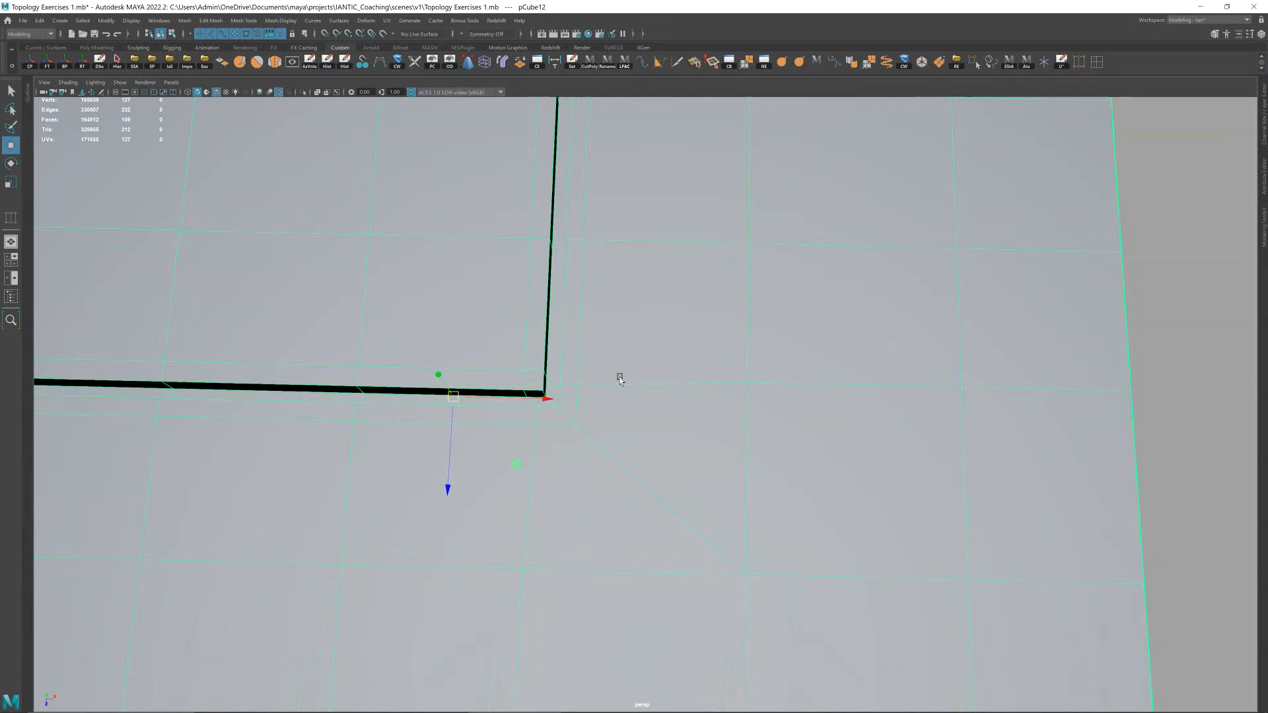
middle_click_drag(619, 377, 716, 388, "alt")
scroll(715, 388, "up", 3)
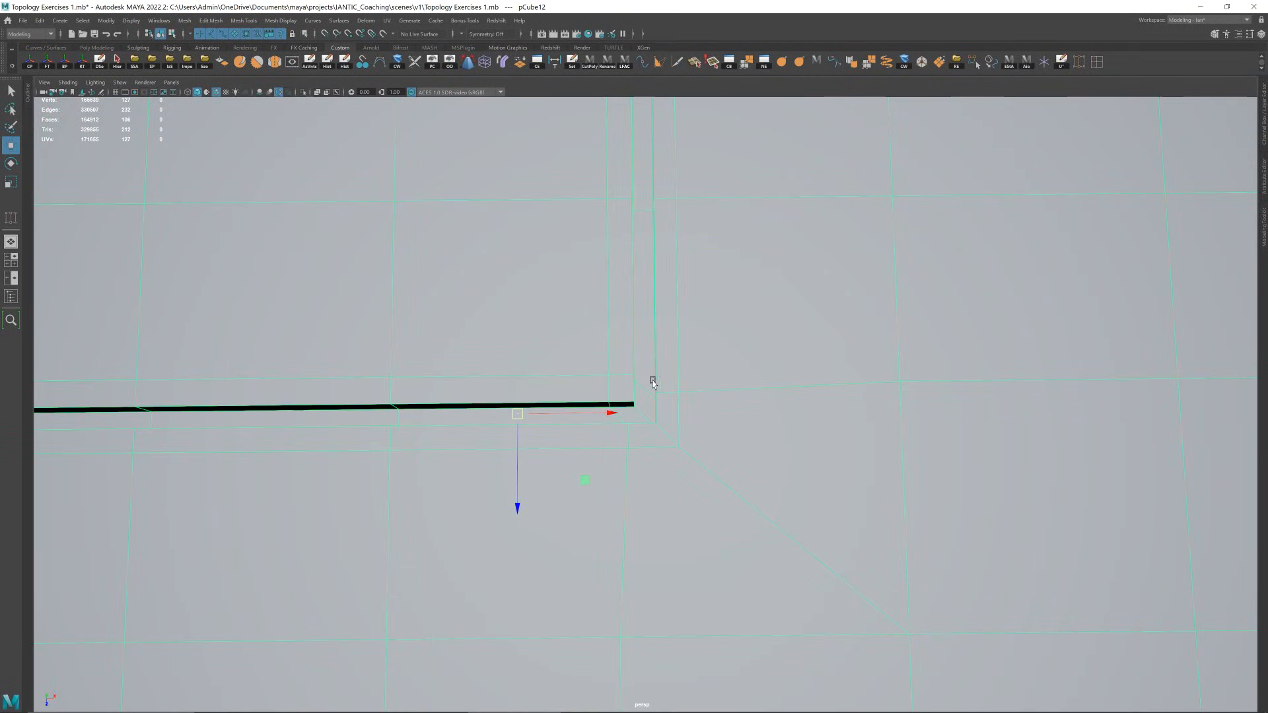
left_click_drag(652, 383, 610, 371, "alt")
scroll(631, 362, "up", 4)
- Select the edge loops crossing the sharp groove corner and compare the corner smoothed and unsmoothed
right_click_drag(617, 373, 611, 328)
left_click(615, 374)
key("q")
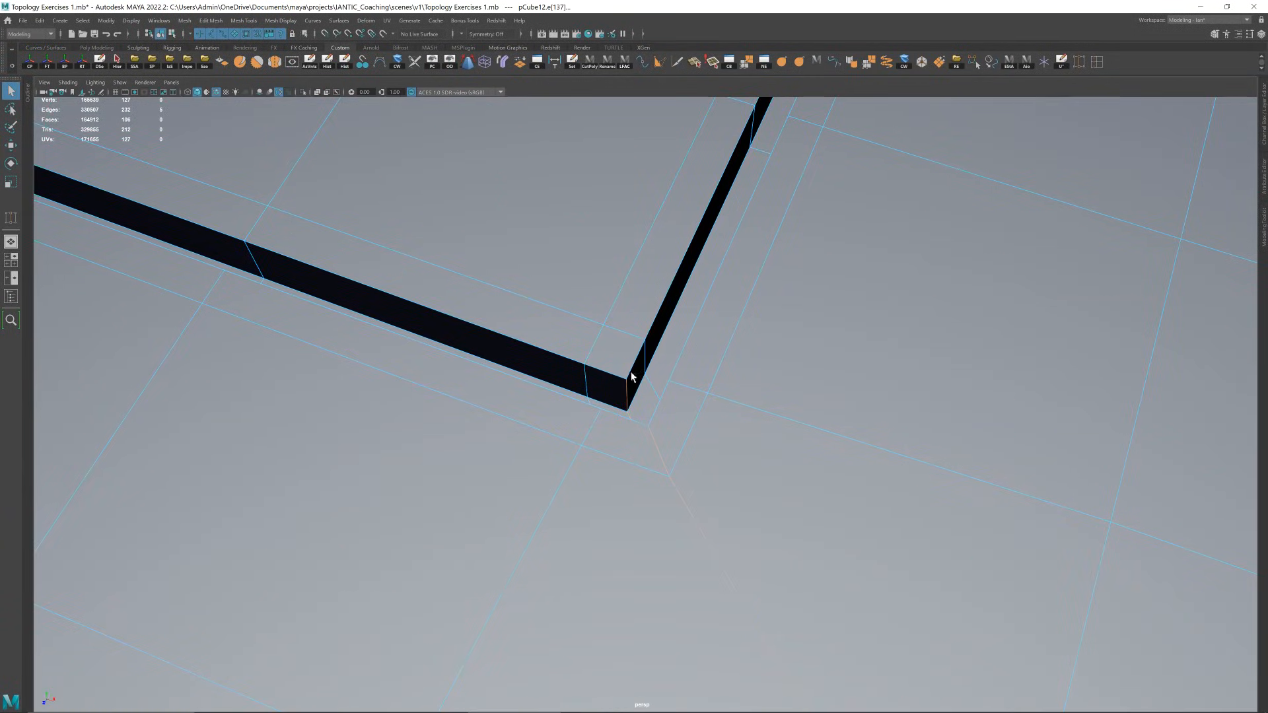
left_click_drag(603, 372, 618, 368, "alt")
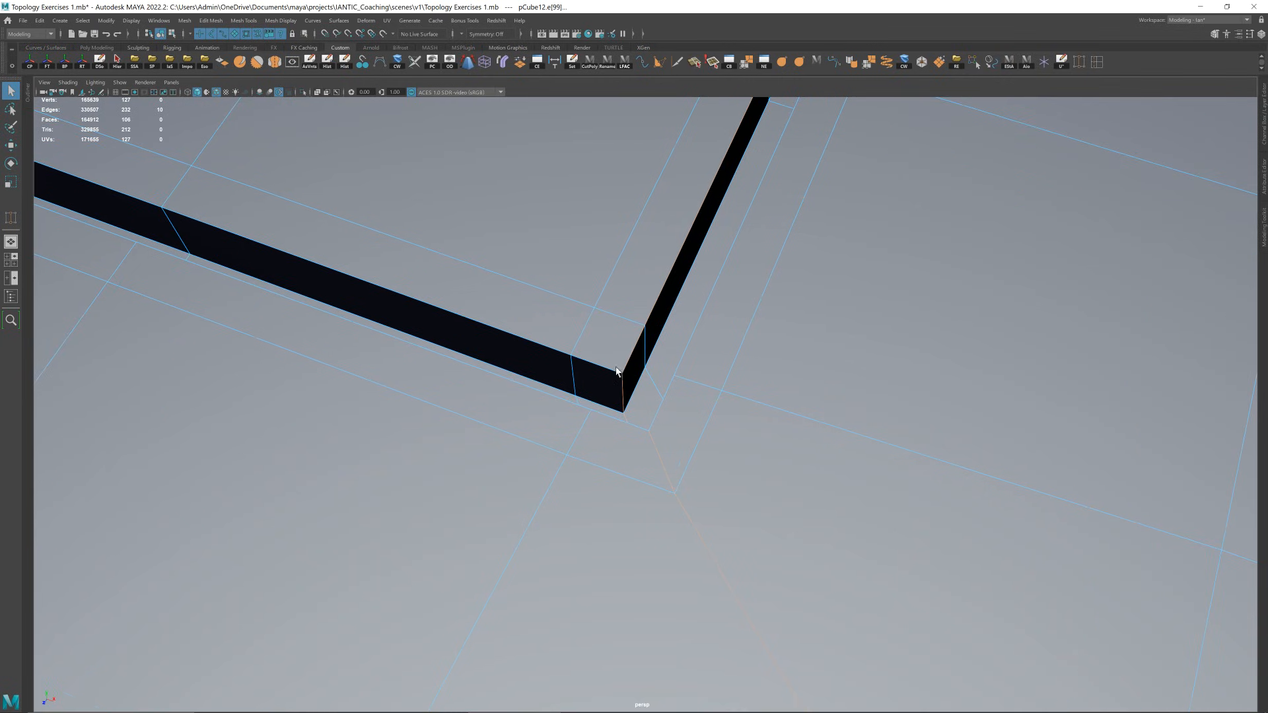
double_click(611, 371, "shift")
key("3")
left_click_drag(640, 368, 638, 332, "alt")
key("1")
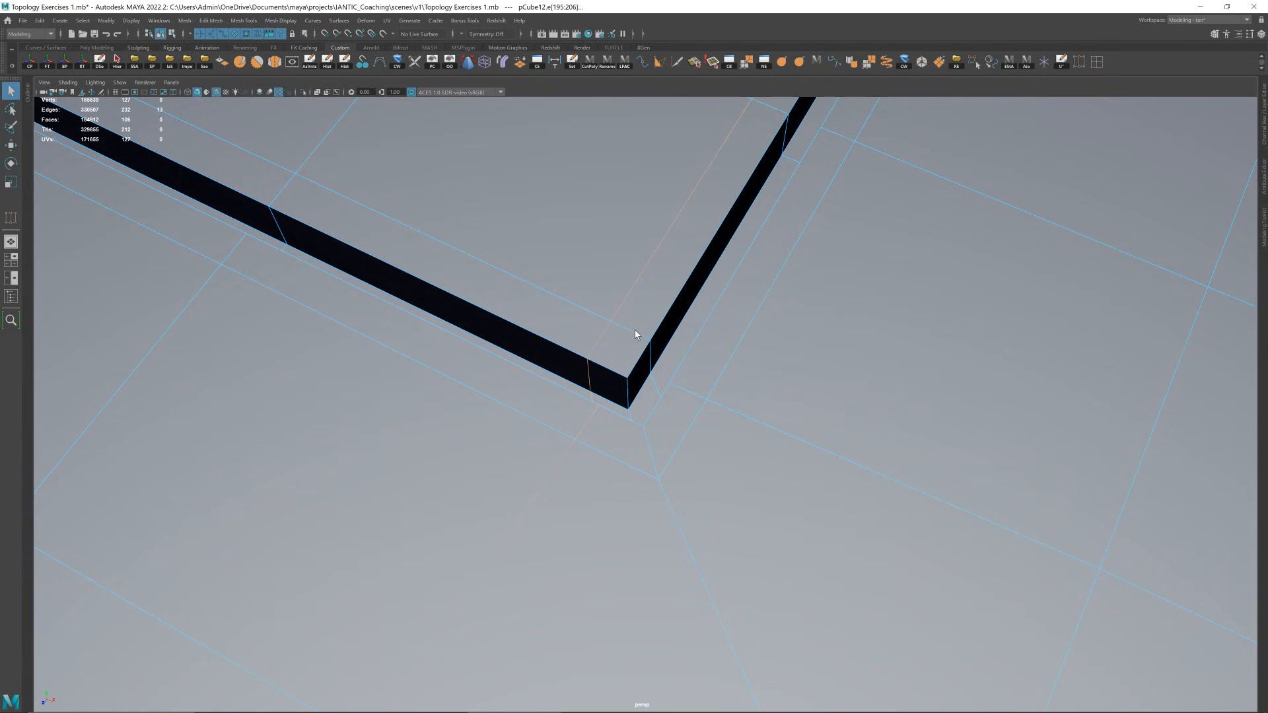
- Select the bent face outside the sharp corner and the L-shaped face strip beside the groove to examine the flow
scroll(651, 341, "down", 3)
mouse_move(651, 341)
left_mouse_down("alt")
mouse_move(688, 330)
mouse_move(665, 325)
left_mouse_up("alt")
right_click_drag(665, 325, 747, 242)
left_click_drag(747, 242, 738, 298, "alt")
left_click_drag(681, 410, 683, 410, "alt")
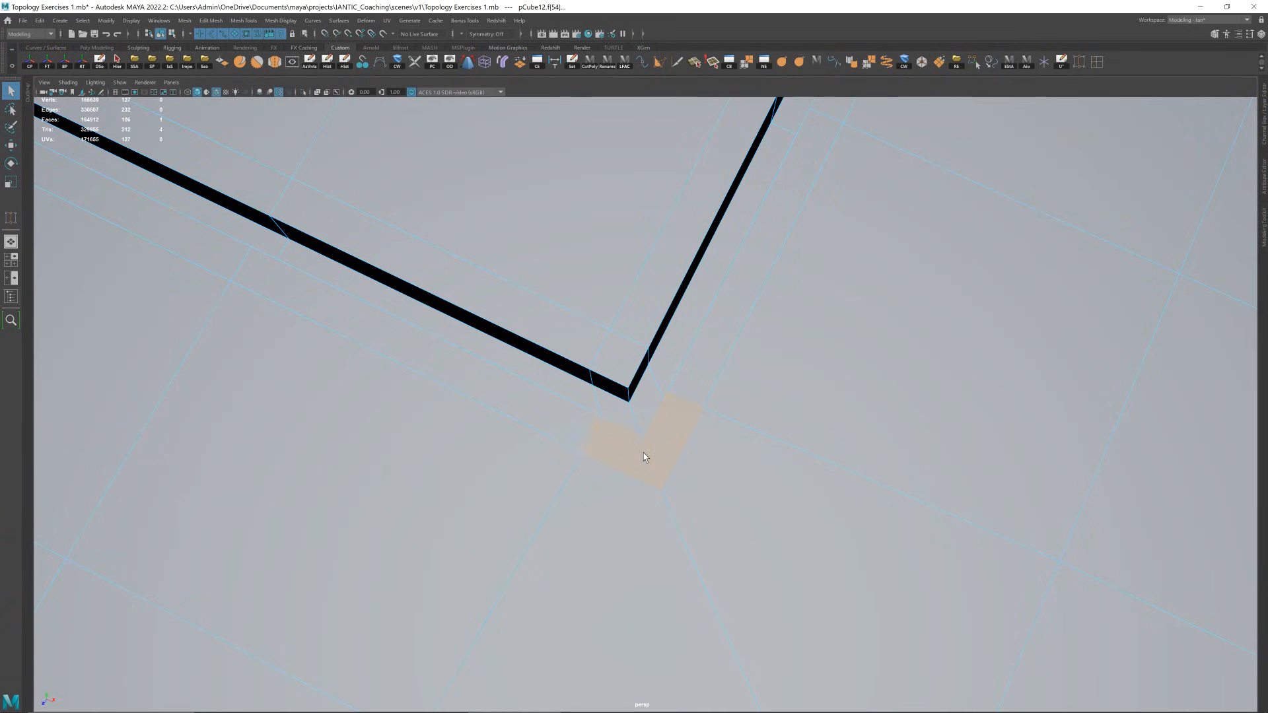
scroll(666, 420, "down", 5)
left_click_drag(667, 420, 698, 411, "alt")
scroll(697, 410, "down", 12)
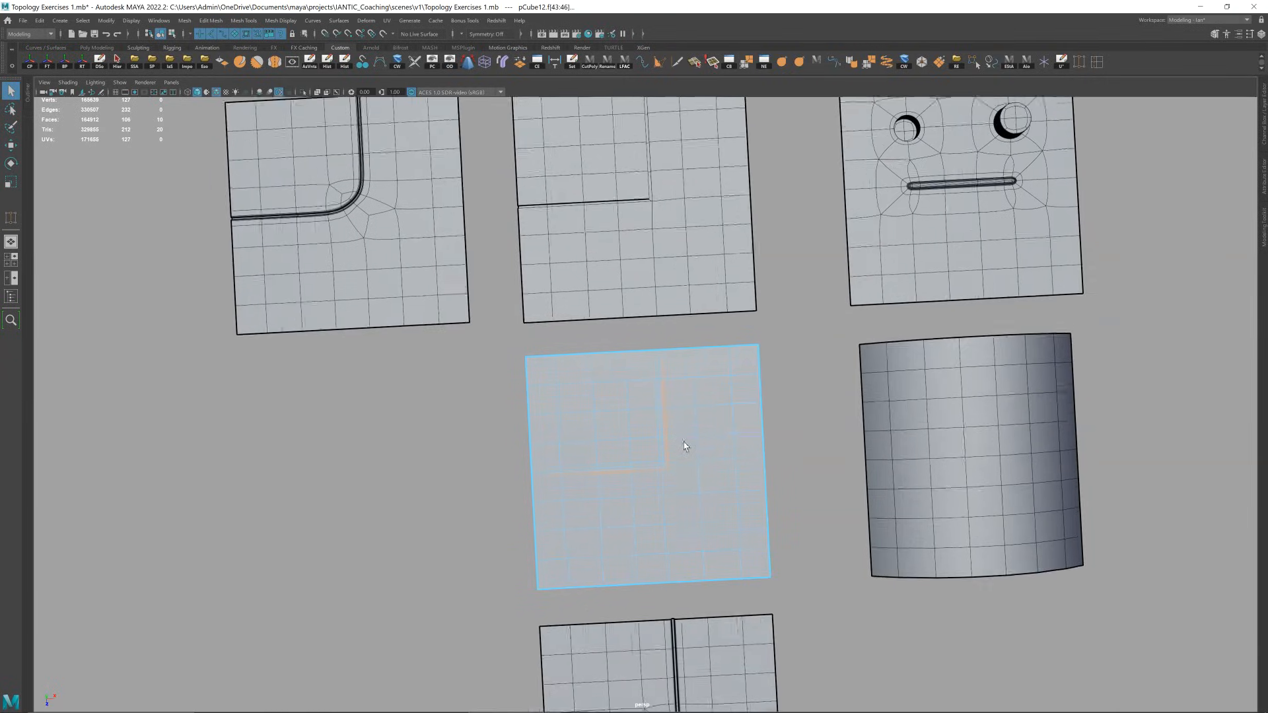
left_click_drag(695, 444, 660, 444, "alt")
scroll(660, 444, "up", 10)
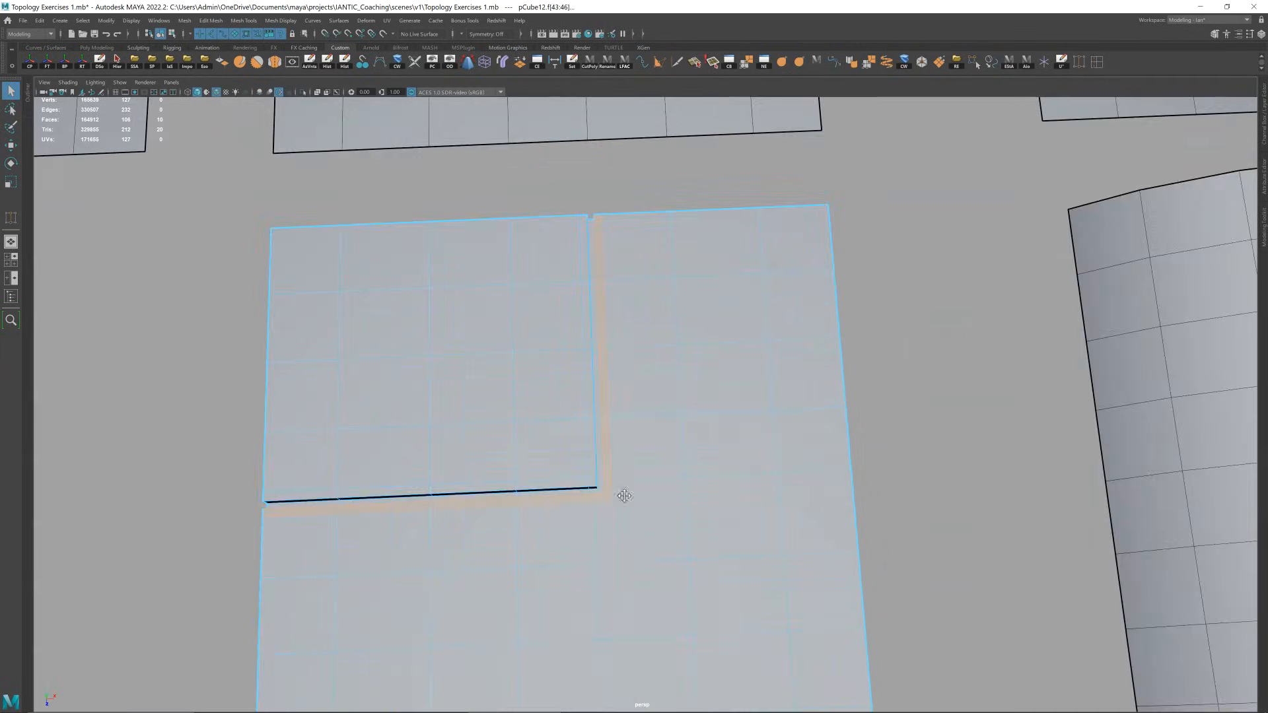
- Examine the diagonal edge outside the sharp corner, preview the plane smoothed in object mode, and return to unsmoothed display
right_click_drag(597, 418, 608, 383)
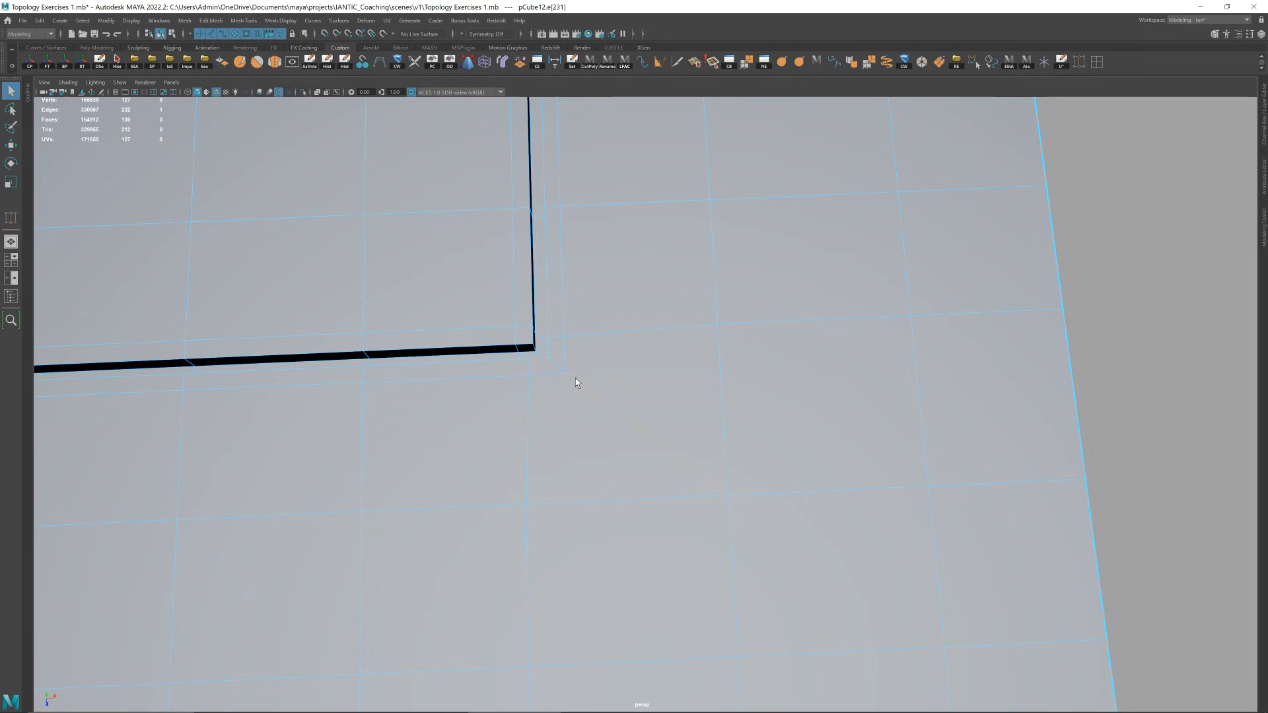
key("ctrl+shift+x")
key("w")
key("3")
left_click(605, 351, "shift")
middle_click_drag(604, 352, 647, 377, "alt")
left_click(618, 372)
key("1")
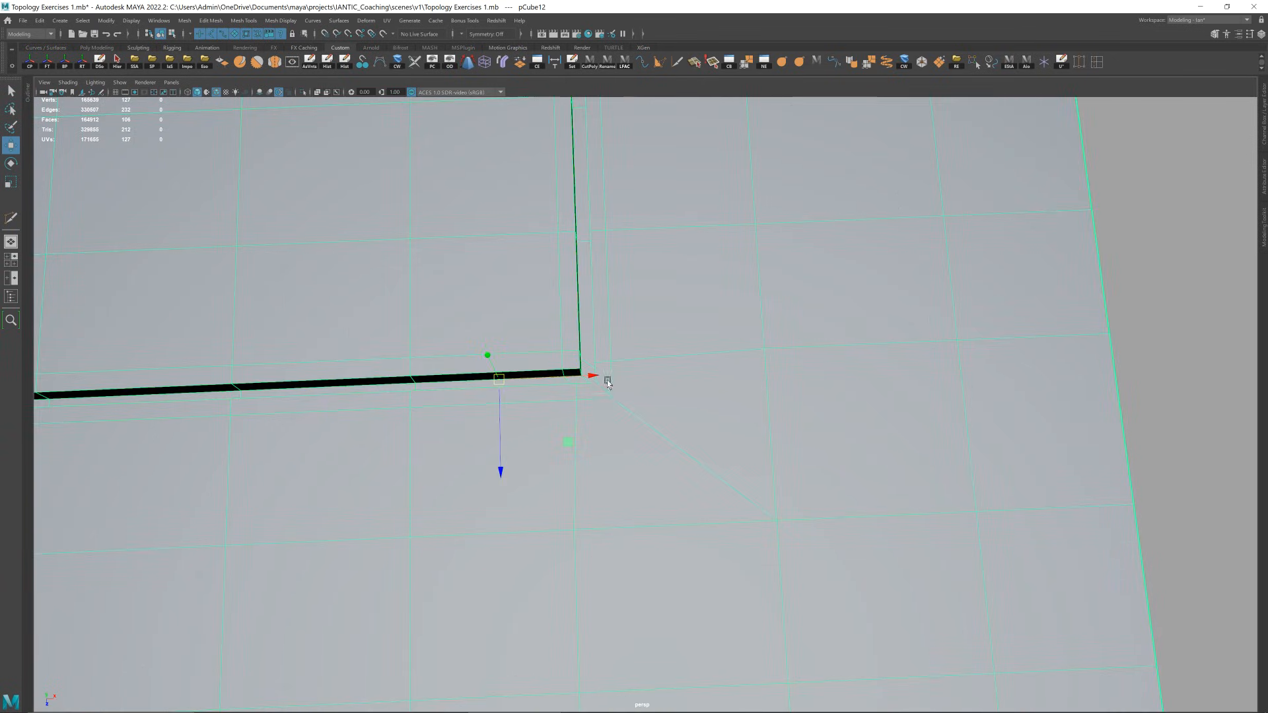
- Select the edge loop running along the outer side of the sharp groove to examine how it turns the corner
key("ctrl+shift+x")
key("w")
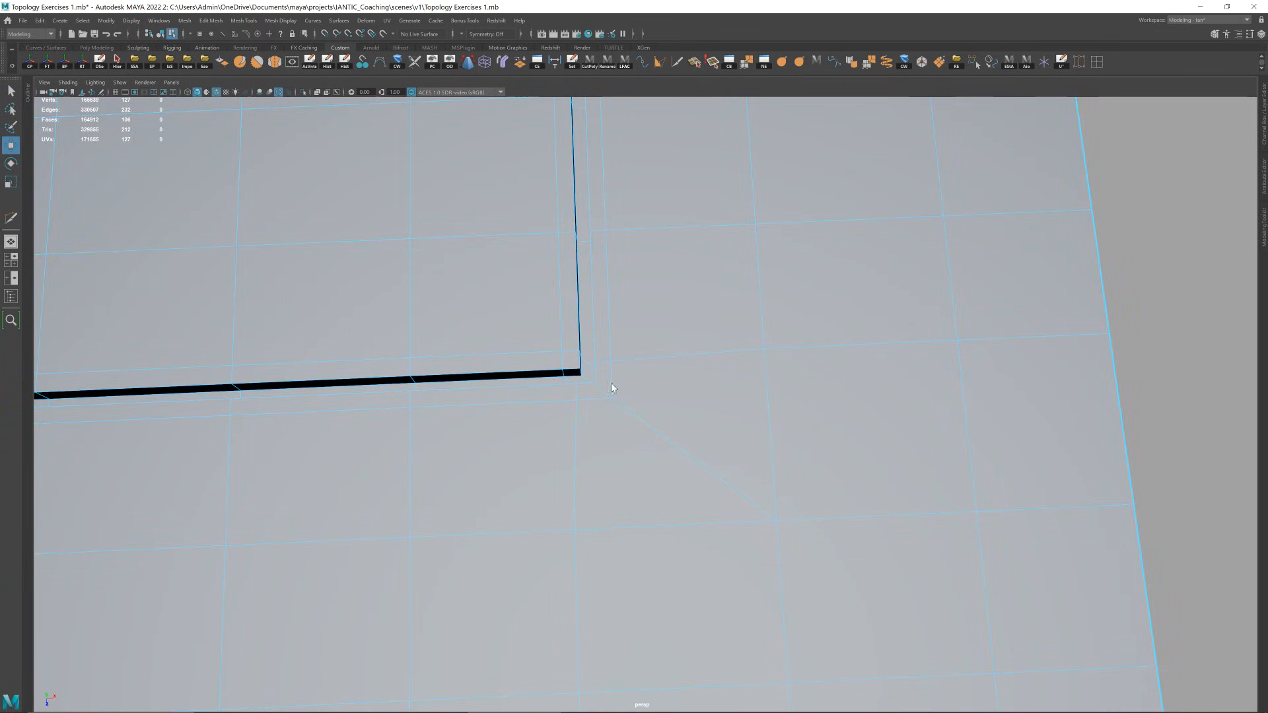
key("F8")
key("F10")
left_click(597, 364)
double_click(598, 364)
double_click(593, 357)
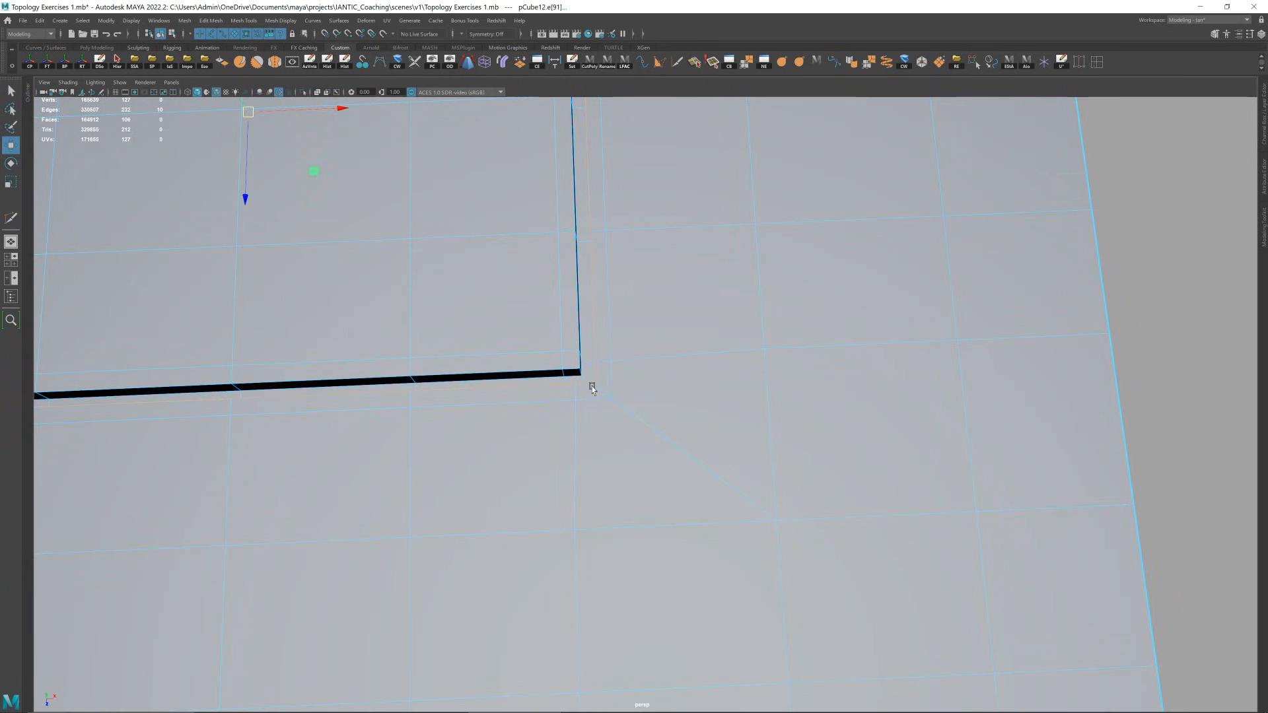
mouse_move(621, 392)
left_mouse_down("alt")
mouse_move(637, 368)
mouse_move(583, 358)
mouse_move(596, 382)
mouse_move(579, 392)
mouse_move(630, 369)
left_mouse_up("alt")
- Inspect the faces along the sharp groove by selecting them, and return to object mode with the plane framed
key("F11")
left_click(592, 359)
key("q")
double_click(582, 378, "shift")
left_click(579, 392)
key("F8")
key("f")
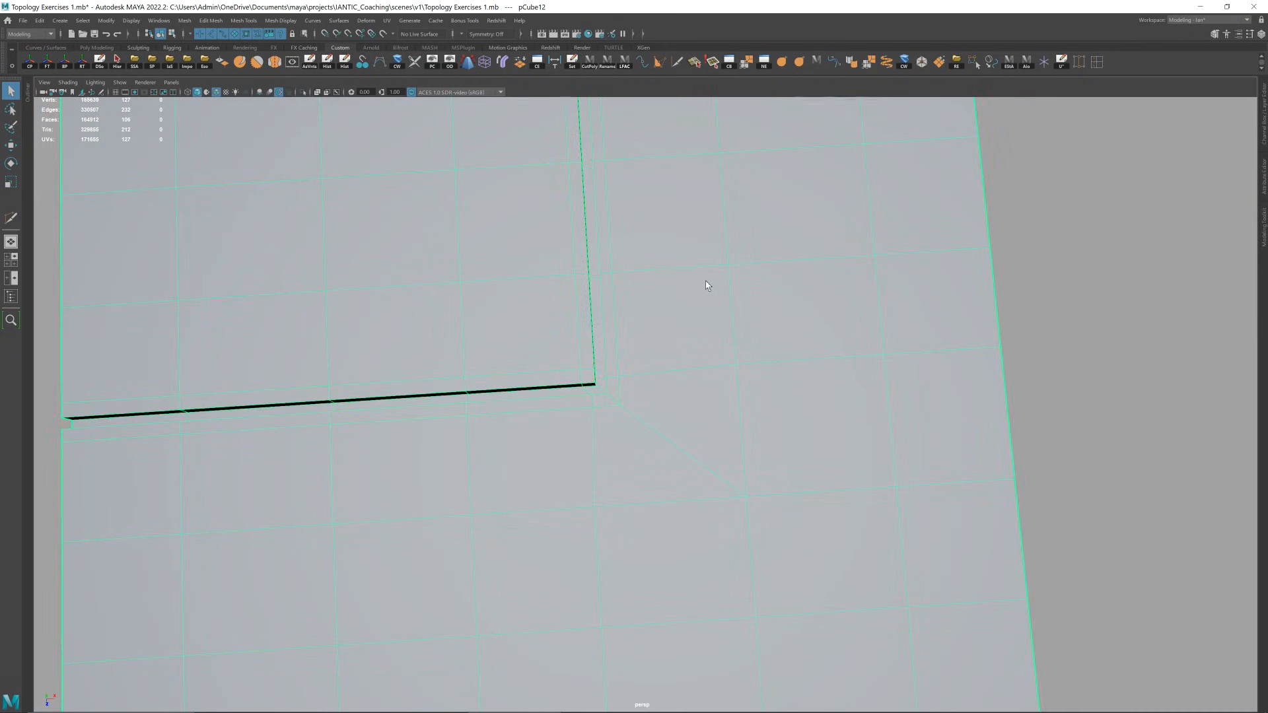
- Deselect the sharp-cornered plane, review both cornered groove planes together with their wireframes, and save the scene
left_click(835, 354)
right_click_drag(834, 354, 797, 339, "alt")
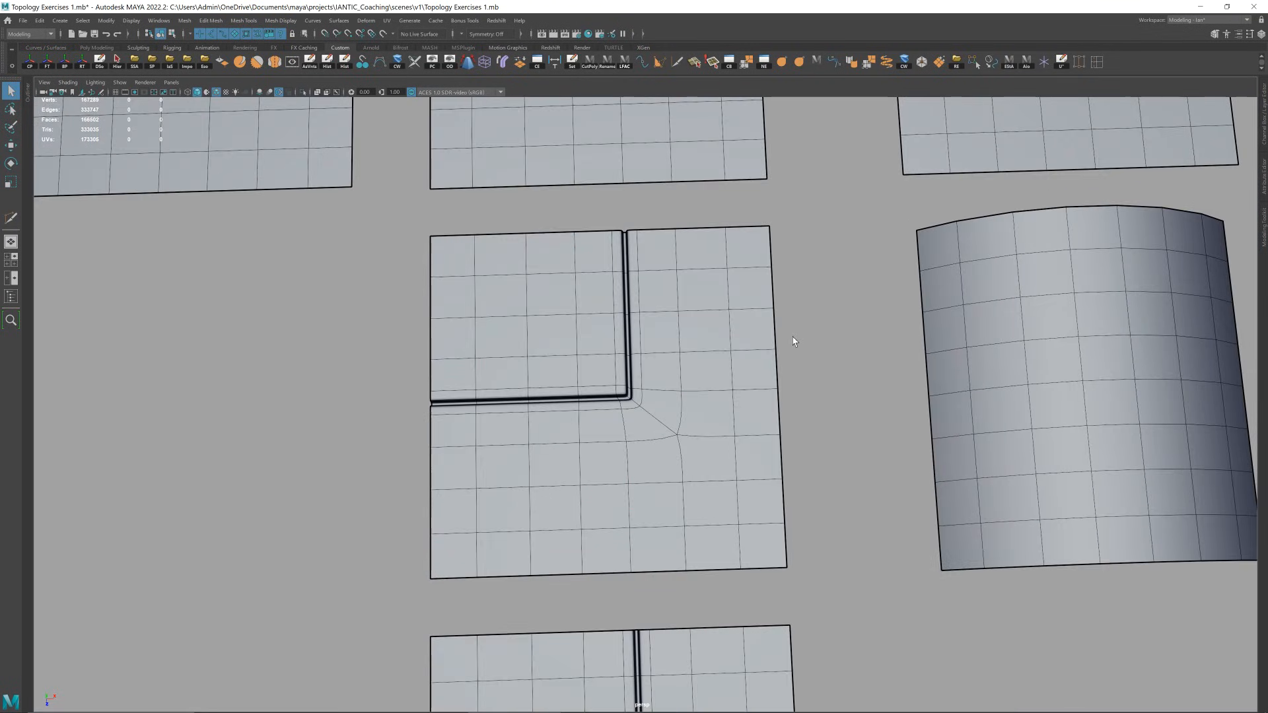
right_click_drag(816, 387, 792, 380, "alt")
left_click_drag(794, 385, 799, 391, "alt")
middle_click_drag(800, 392, 804, 246, "alt")
key("ctrl+s")
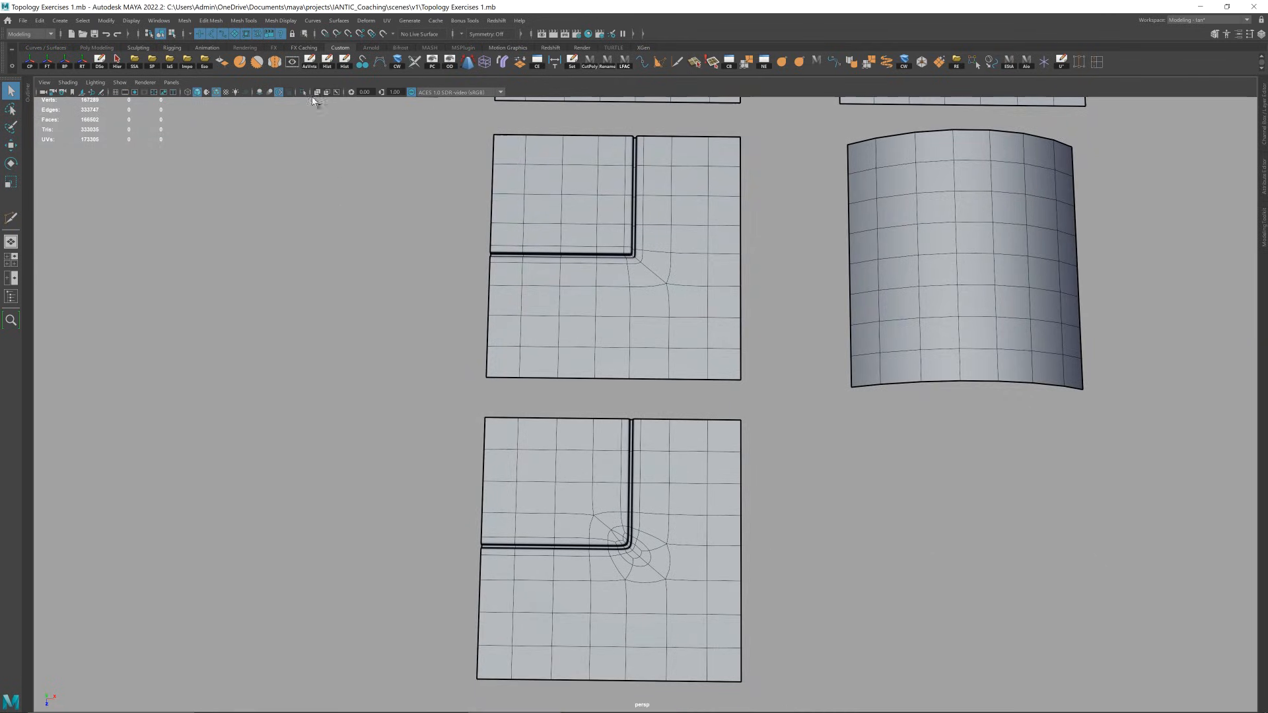
- Hide the wireframe overlay and compare the tight-cornered groove plane with the wide-radius groove plane, toggling its smooth preview
left_click(220, 93)
left_click(626, 543)
key("f")
scroll(674, 467, "up", 3)
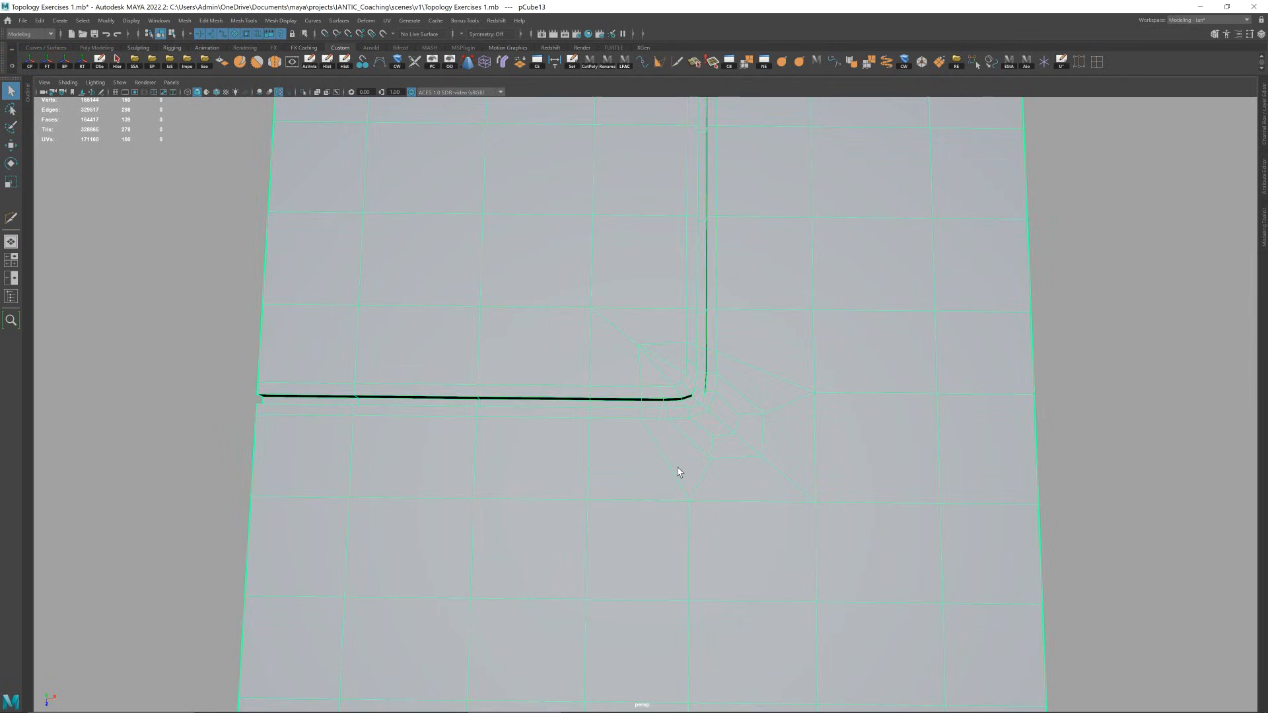
scroll(678, 470, "down", 8)
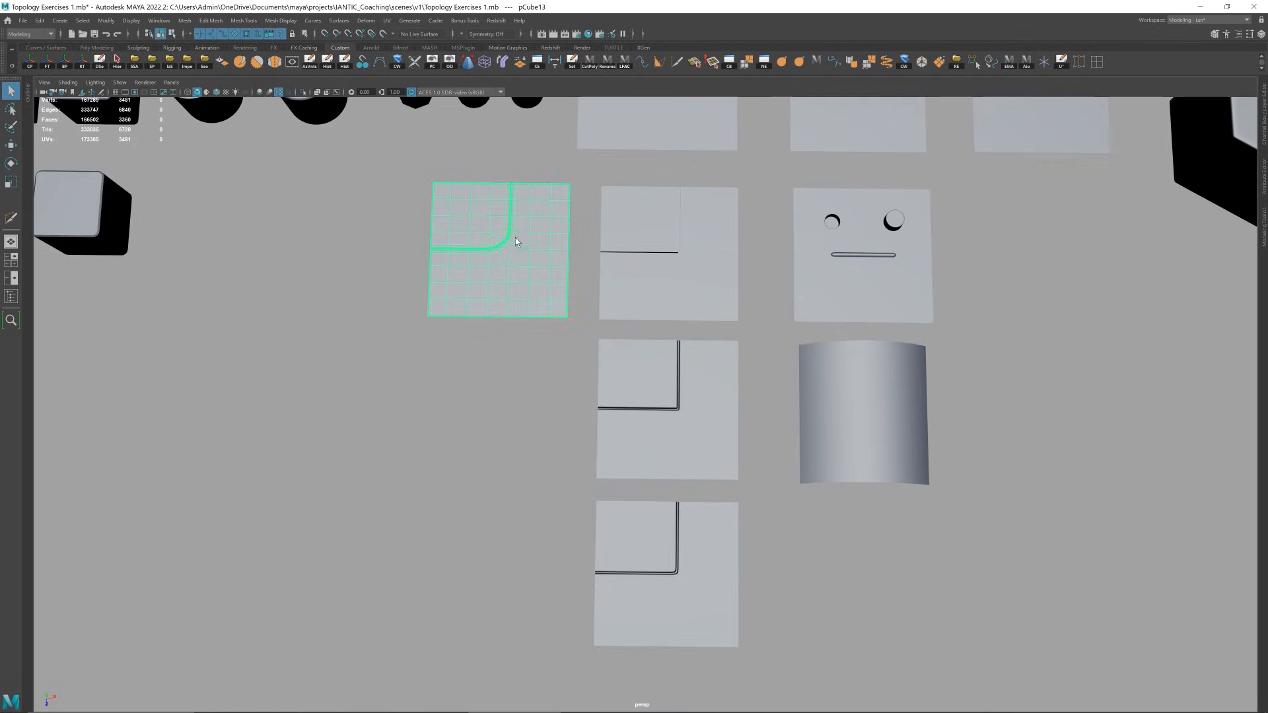
scroll(521, 239, "up", 2)
key("f")
key("1")
key("3")
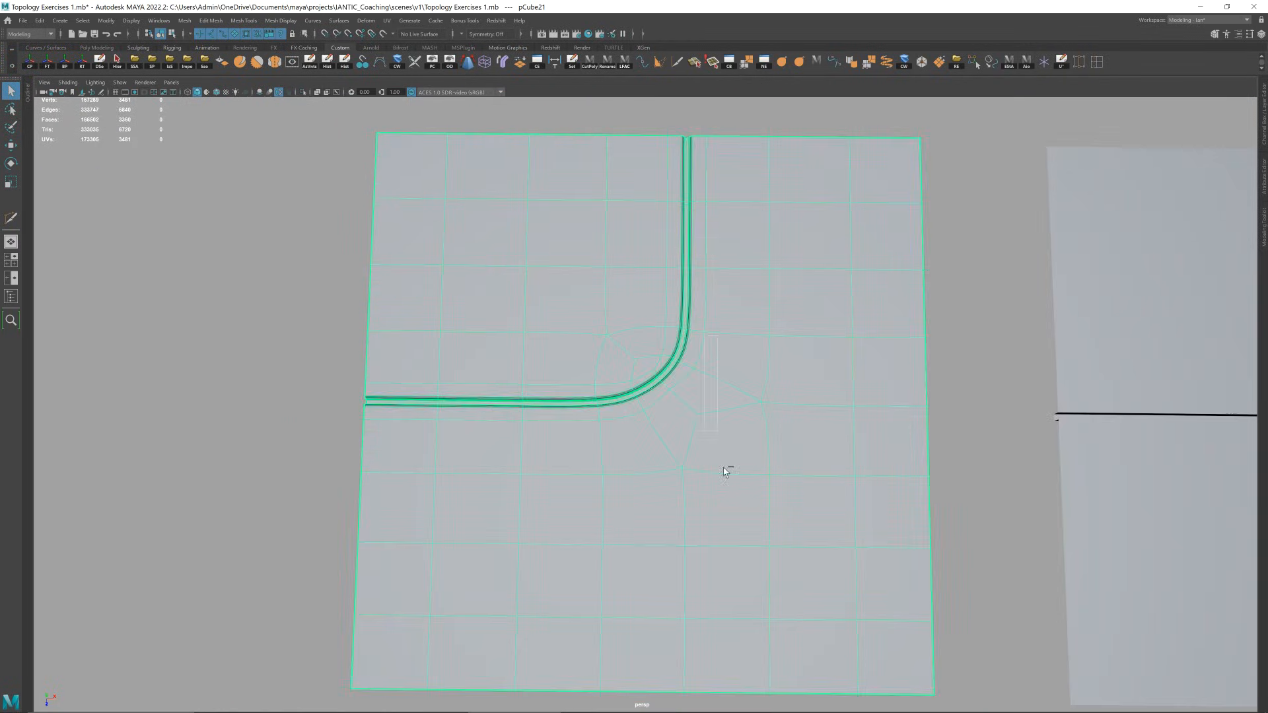
- Select the plane with the tight rounded groove corner and return it to unsmoothed display
scroll(725, 471, "down", 5)
left_click(723, 581)
scroll(712, 411, "down", 3)
left_click(778, 654)
key("f")
scroll(665, 372, "up", 5)
key("1")
- Select the strip of faces along the inner side of the rounded corner to examine its edge spacing
key("F11")
left_click(667, 384)
key("f")
scroll(672, 396, "down", 4)
scroll(676, 402, "down", 5)
left_click_drag(676, 401, 703, 401, "alt")
middle_click_drag(702, 401, 639, 408, "alt")
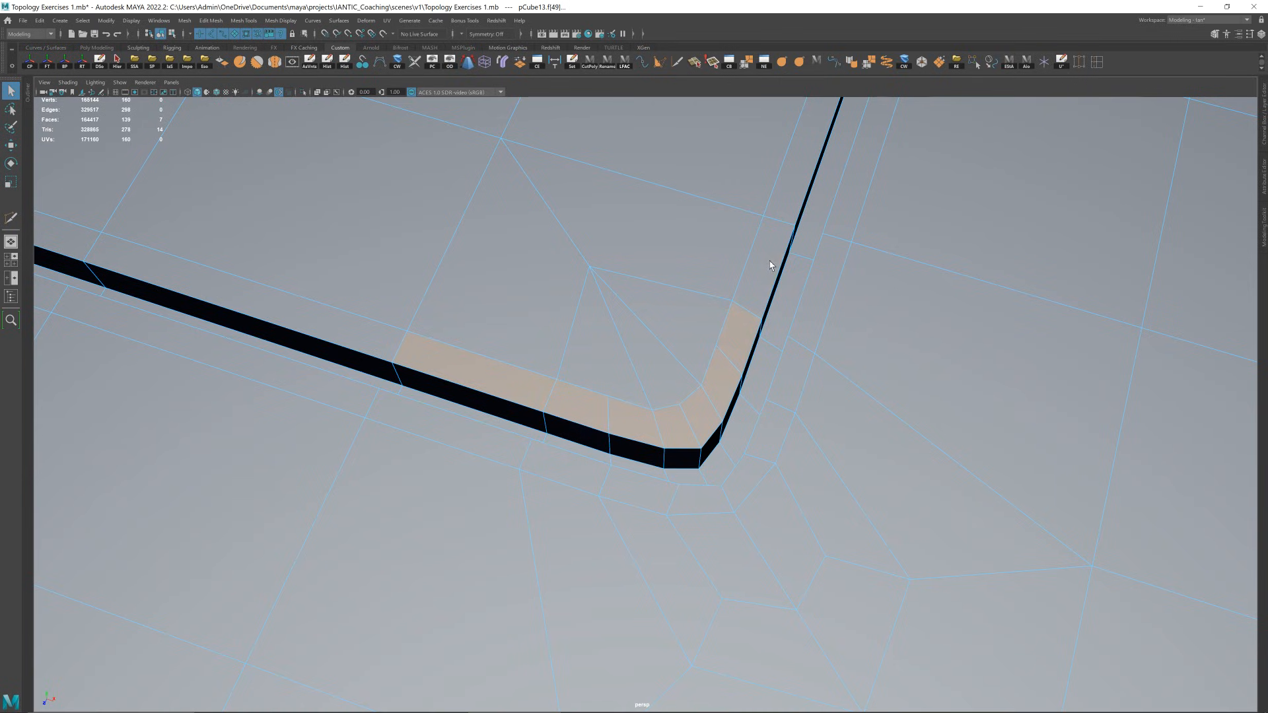
scroll(707, 388, "down", 1)
left_click_drag(707, 388, 584, 404, "alt")
scroll(677, 430, "up", 2)
- Try to sharpen the rounded groove corner by adjusting its middle edges and merging the corner vertices
key("F9")
left_click(1081, 62)
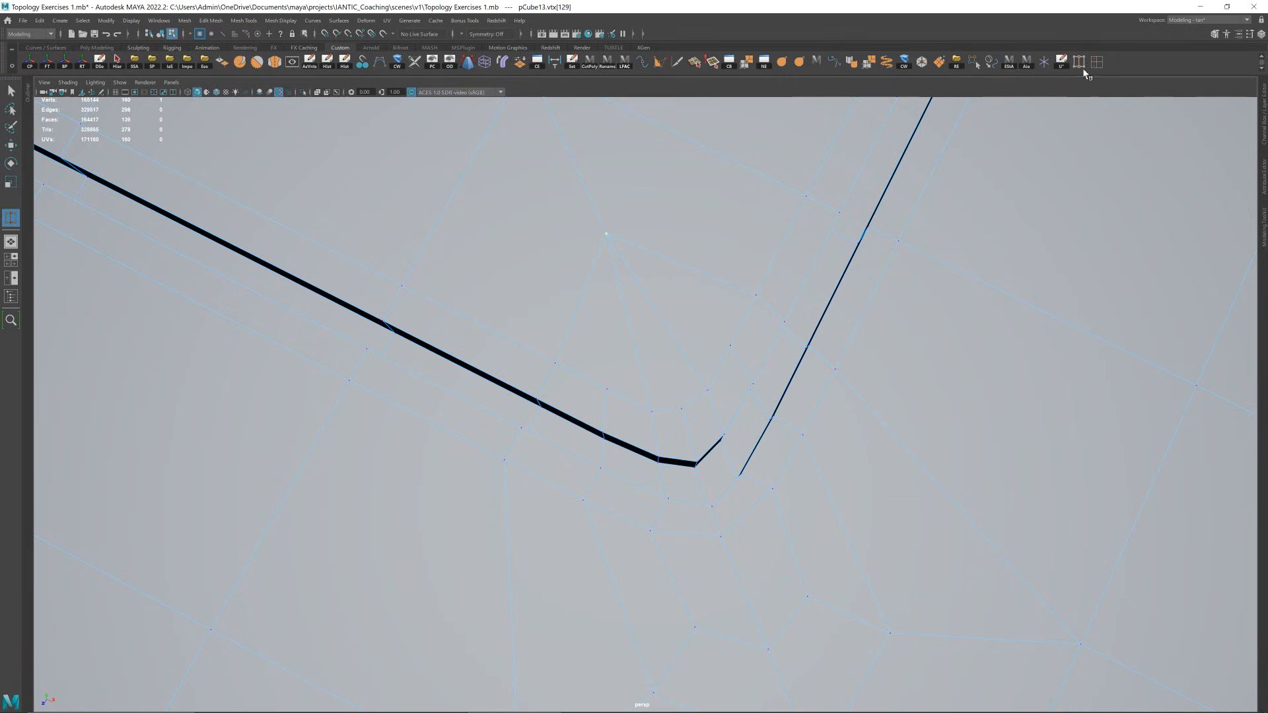
key("w")
key("F10")
left_click(697, 462)
left_click(697, 468, "shift")
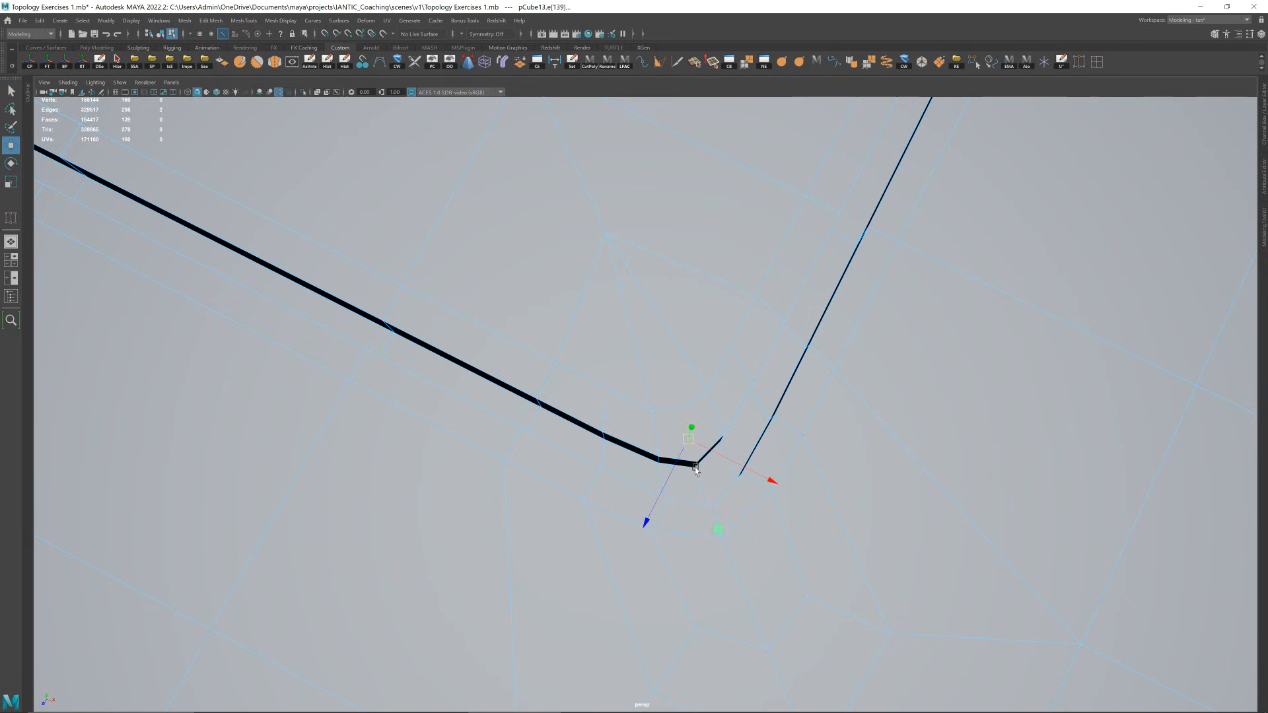
key("d")
left_click(704, 489, "ctrl")
left_click_drag(673, 405, 688, 420)
left_click(1079, 64)
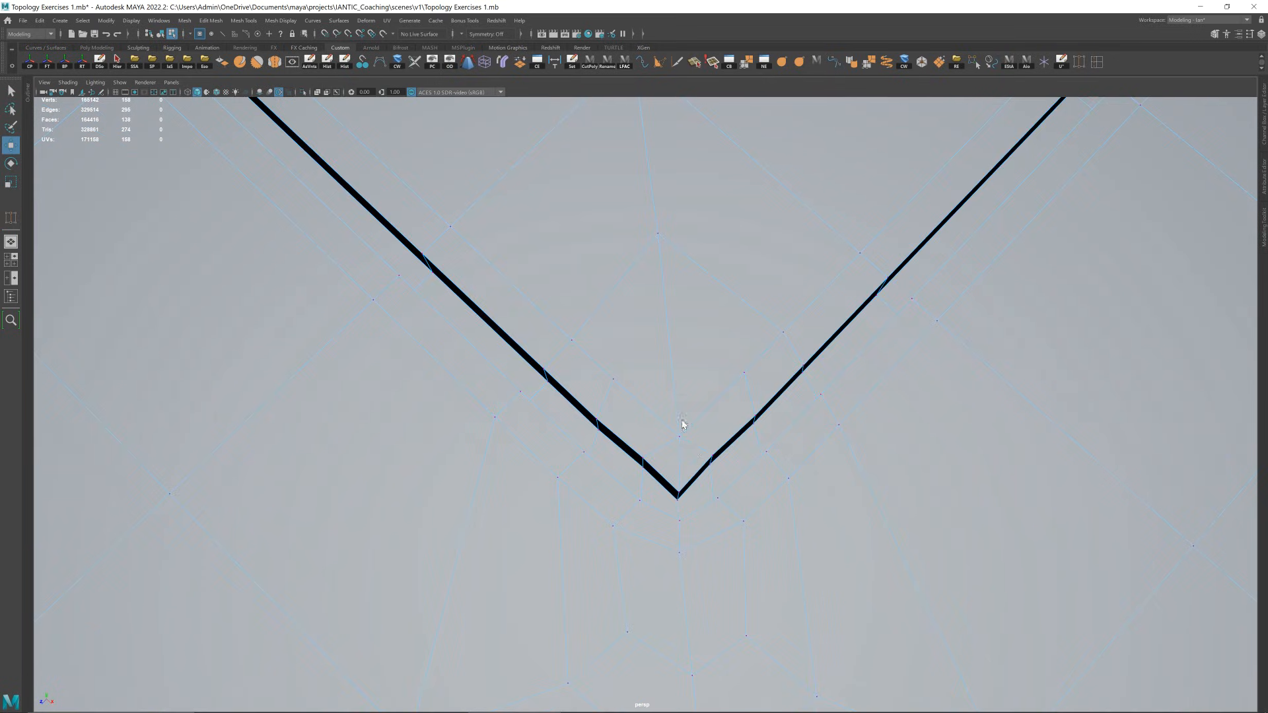
- Preview the sharpened groove corner smoothed in object mode, and undo the vertex merges
right_click_drag(684, 424, 684, 370)
left_click(679, 456)
right_click_drag(687, 449, 823, 293)
key("3")
left_click(722, 431)
left_click_drag(722, 432, 745, 435, "alt")
key("ctrl+z")
key("ctrl+z")
key("ctrl+z")
key("ctrl+z")
key("ctrl+z")
key("ctrl+z")
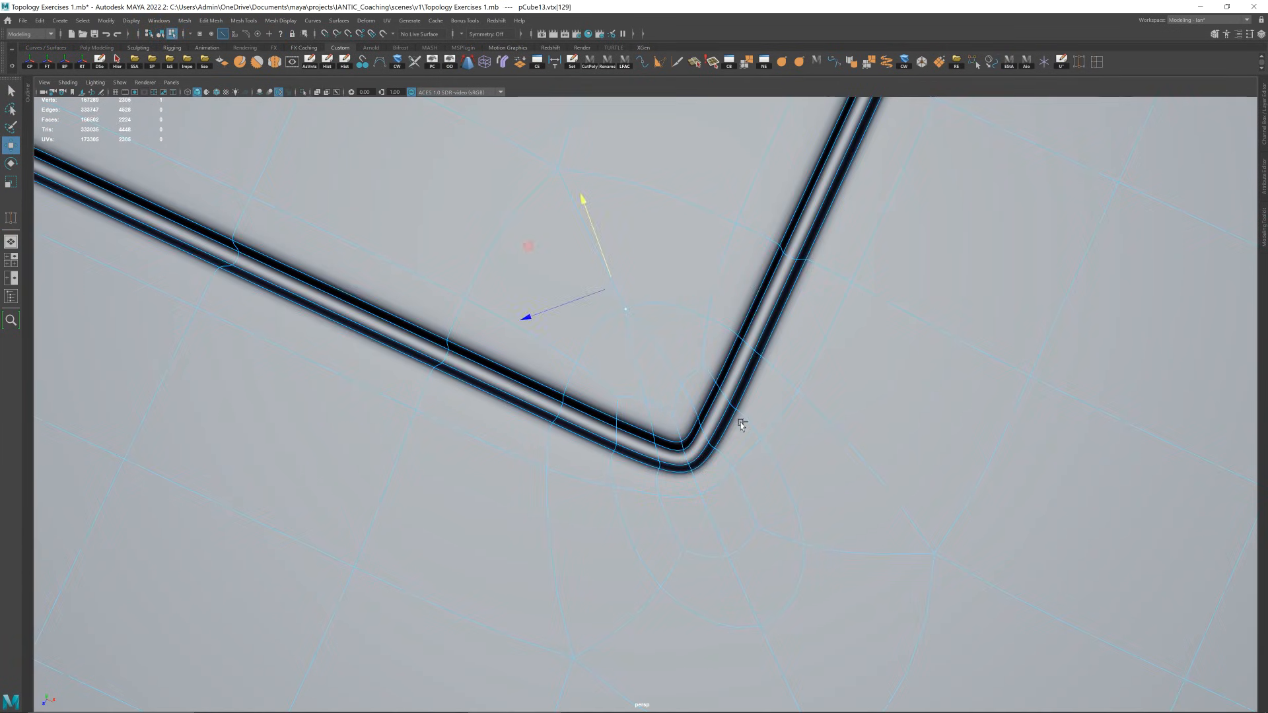
- Examine the rounded groove corner smoothed, undo the remaining corner changes, and return to object mode
right_click_drag(742, 425, 874, 285)
left_click(770, 441)
left_click_drag(769, 441, 801, 408, "alt")
right_click_drag(801, 409, 736, 395, "alt")
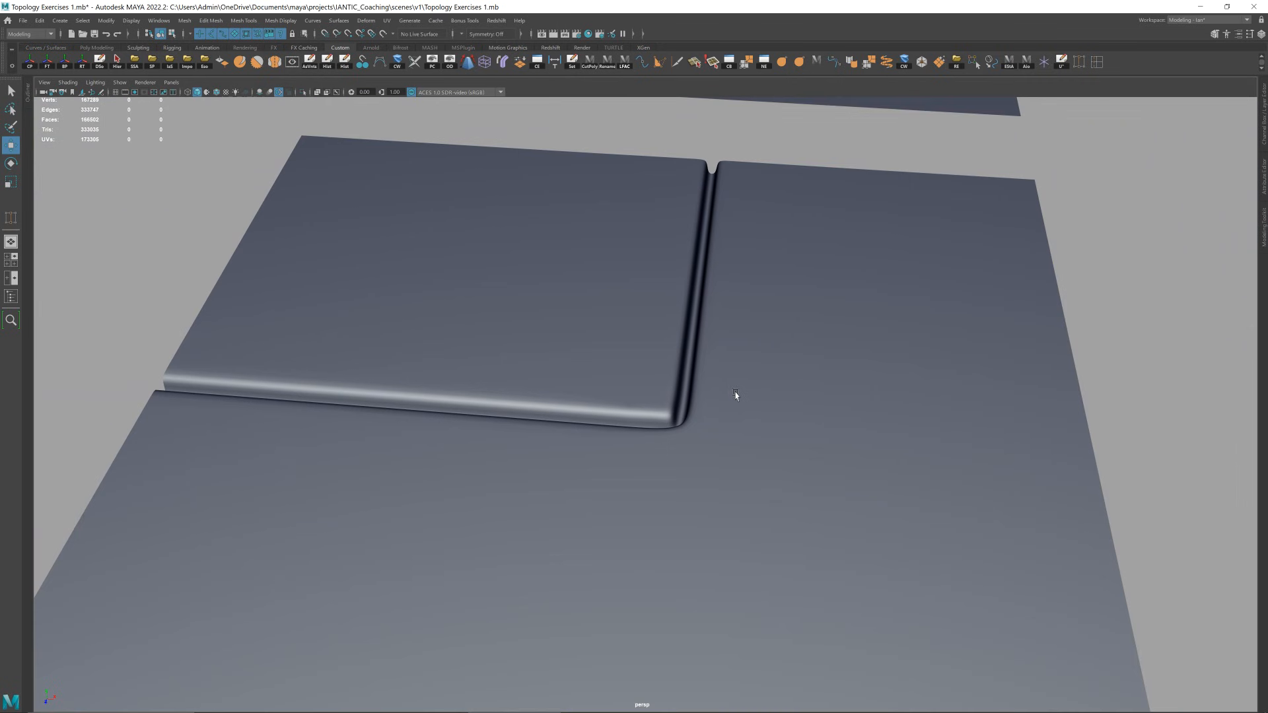
key("ctrl+z")
key("ctrl+z")
key("ctrl+z")
key("ctrl+z")
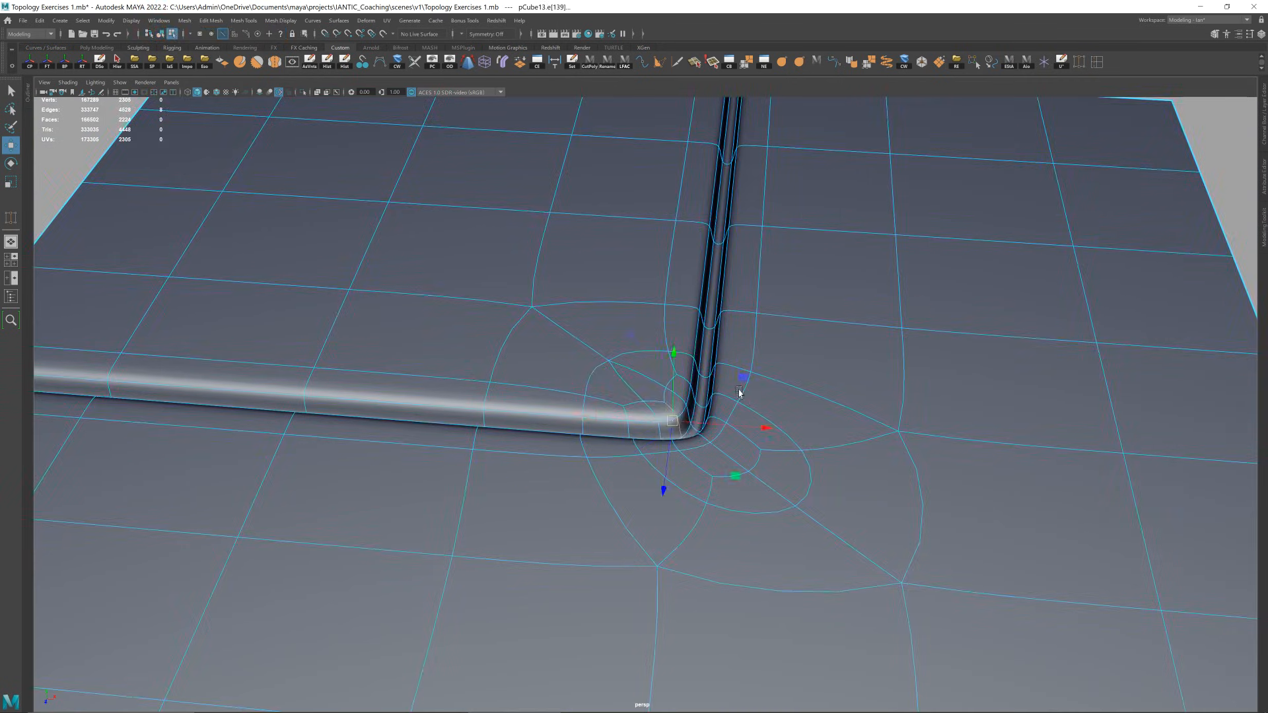
key("F8")
scroll(747, 453, "down", 8)
left_click_drag(747, 438, 750, 444, "alt")
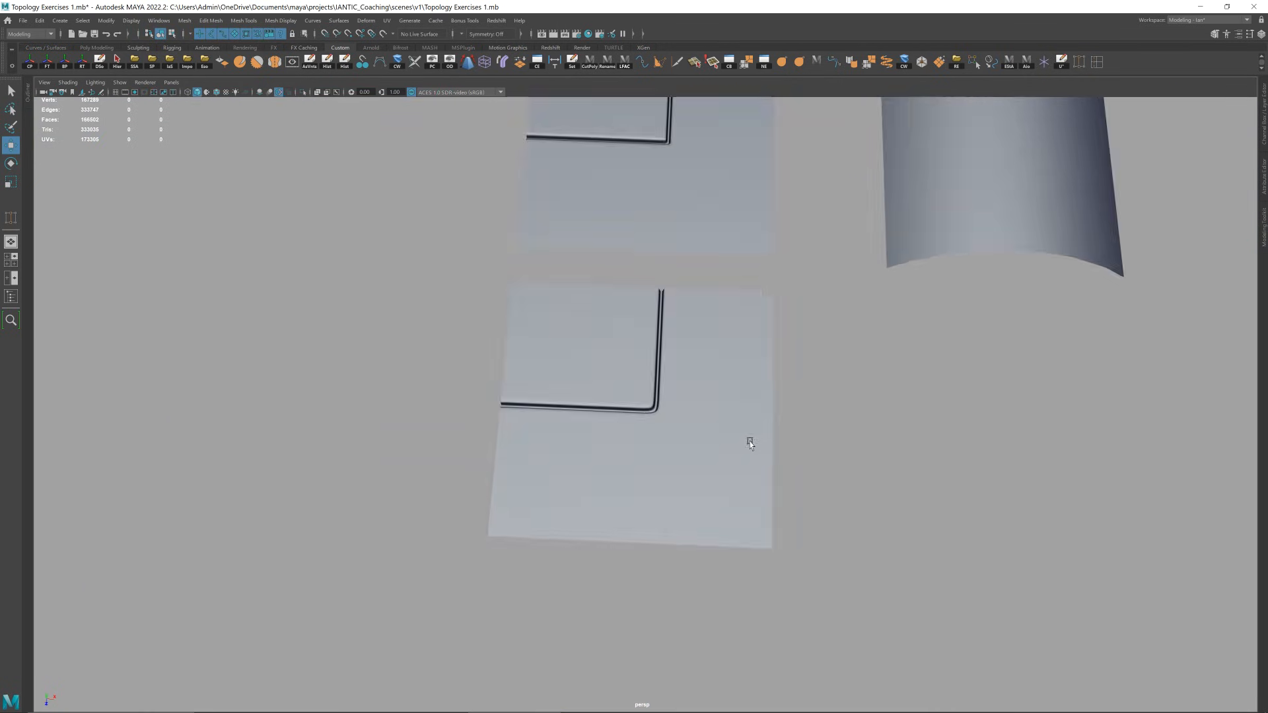
- Insert supporting edge loops along the groove's inner rim, one on the top strip and one on the wall
scroll(745, 440, "down", 5)
left_click(668, 389)
scroll(670, 391, "up", 15)
key("1")
left_click_drag(681, 399, 628, 444, "alt")
key("ctrl+shift+x")
left_click(616, 417, "ctrl")
key("w")
- Preview the plane smoothed to check the tightened inner rim, and return to unsmoothed display
right_click_drag(628, 440, 730, 332)
key("3")
left_click(601, 390)
left_click_drag(601, 390, 685, 388, "alt")
left_click(687, 389)
key("1")
- Insert supporting edge loops on both sides of the groove's outer rim, and preview the plane smoothed
right_click_drag(704, 392, 738, 385, "alt")
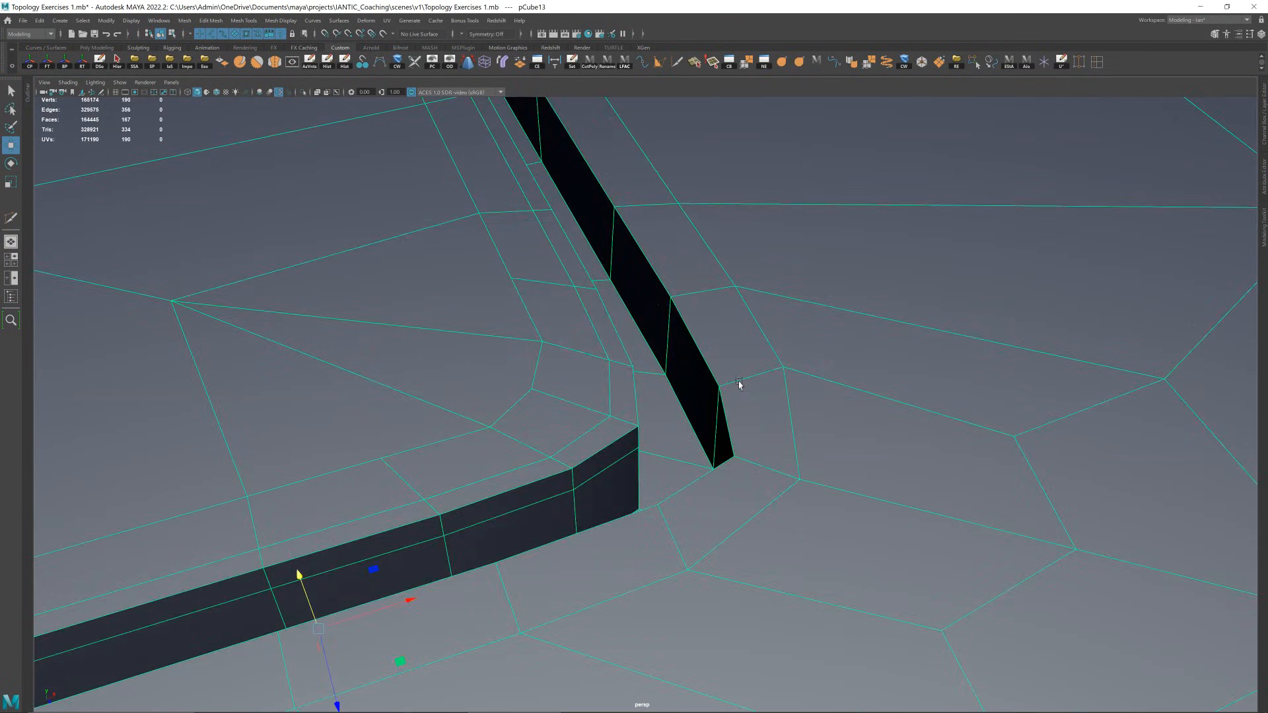
key("ctrl+shift+x")
left_click(741, 383, "ctrl")
left_click_drag(740, 383, 911, 396, "alt")
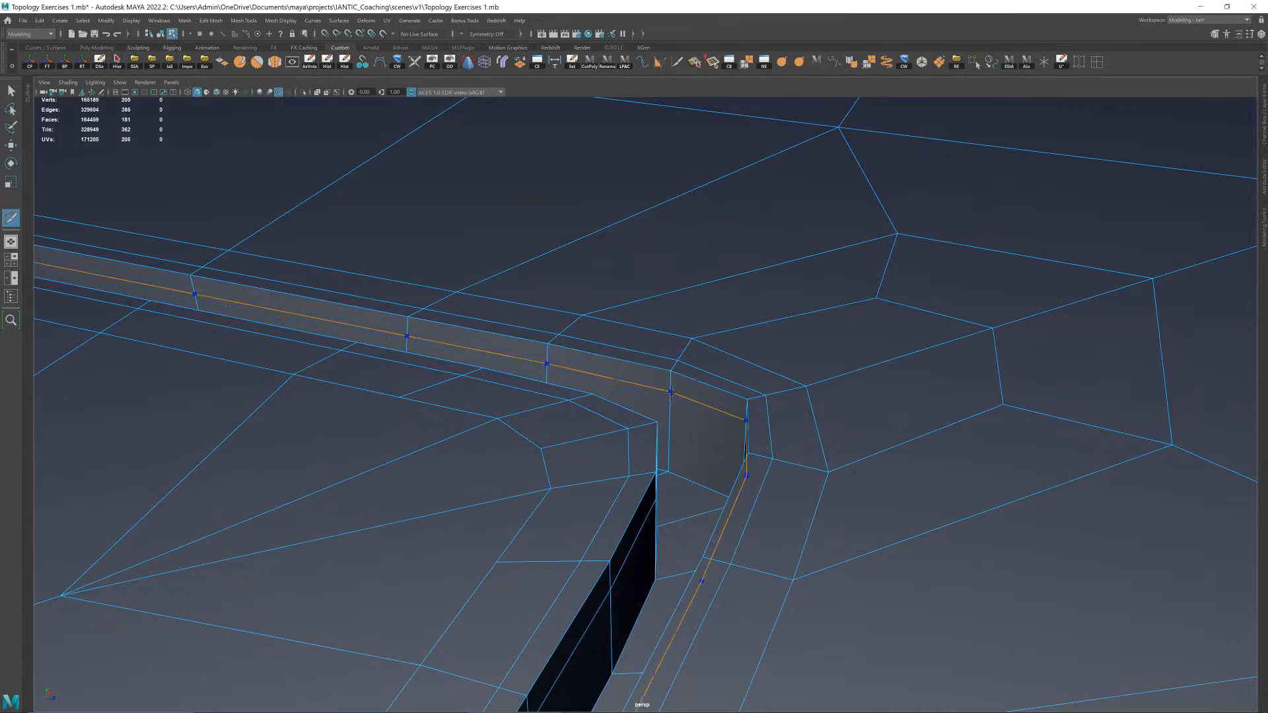
left_click(670, 396, "ctrl")
key("w")
right_click_drag(673, 413, 775, 312)
key("3")
left_click(708, 461)
- Insert supporting edge loops along the base of the groove, near where the walls meet the floor
right_click_drag(810, 408, 764, 408, "alt")
left_click_drag(765, 408, 716, 434, "alt")
right_click_drag(582, 423, 638, 420, "alt")
left_click_drag(638, 420, 652, 464, "alt")
left_click(708, 421)
key("1")
key("ctrl+shift+x")
left_click(707, 434, "ctrl")
left_click(634, 467, "ctrl")
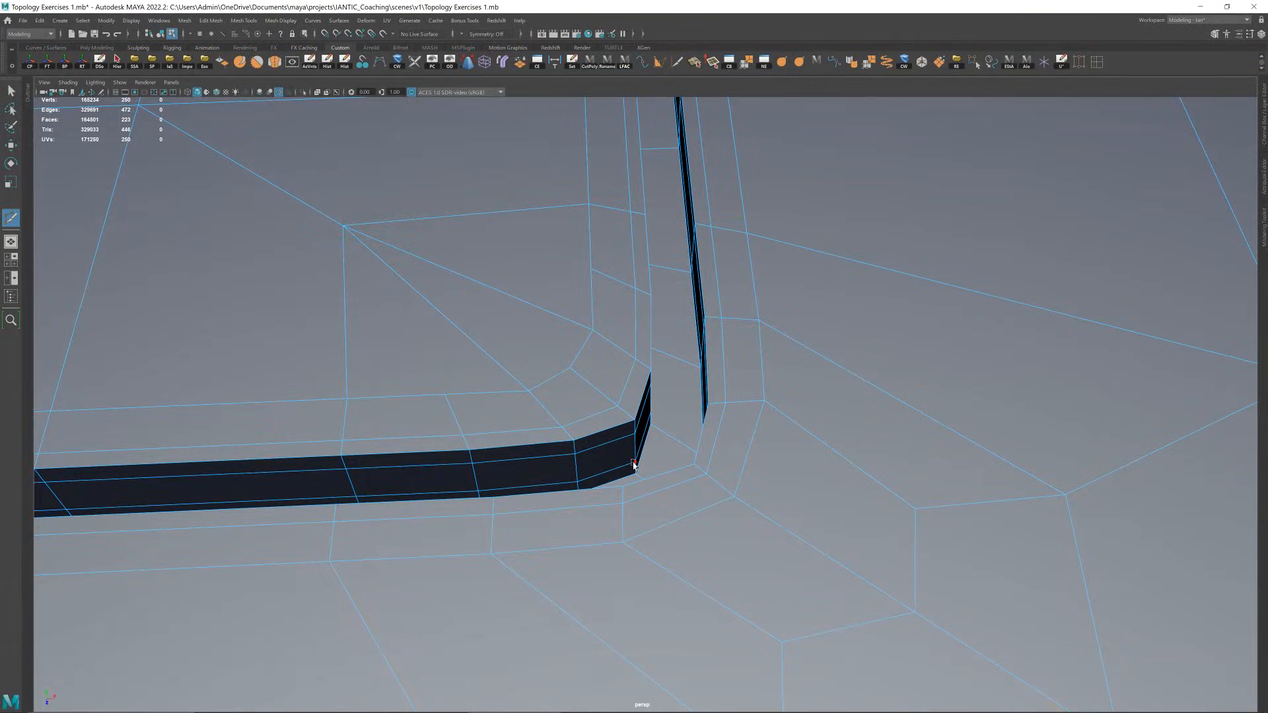
key("w")
- Preview the tightened groove smoothed in object mode and compare it with the other practice planes
key("3")
left_click(759, 438)
left_click_drag(759, 438, 713, 453, "alt")
scroll(713, 454, "down", 5)
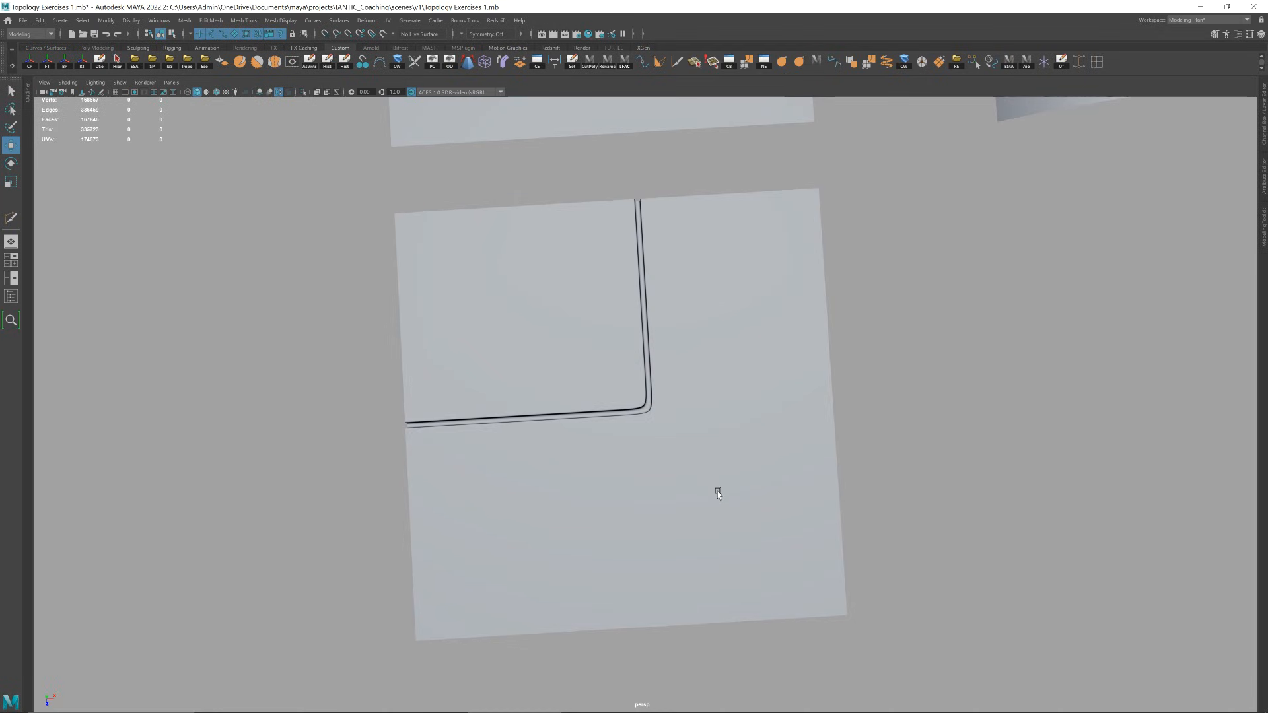
left_click_drag(713, 484, 711, 447, "alt")
scroll(712, 447, "down", 5)
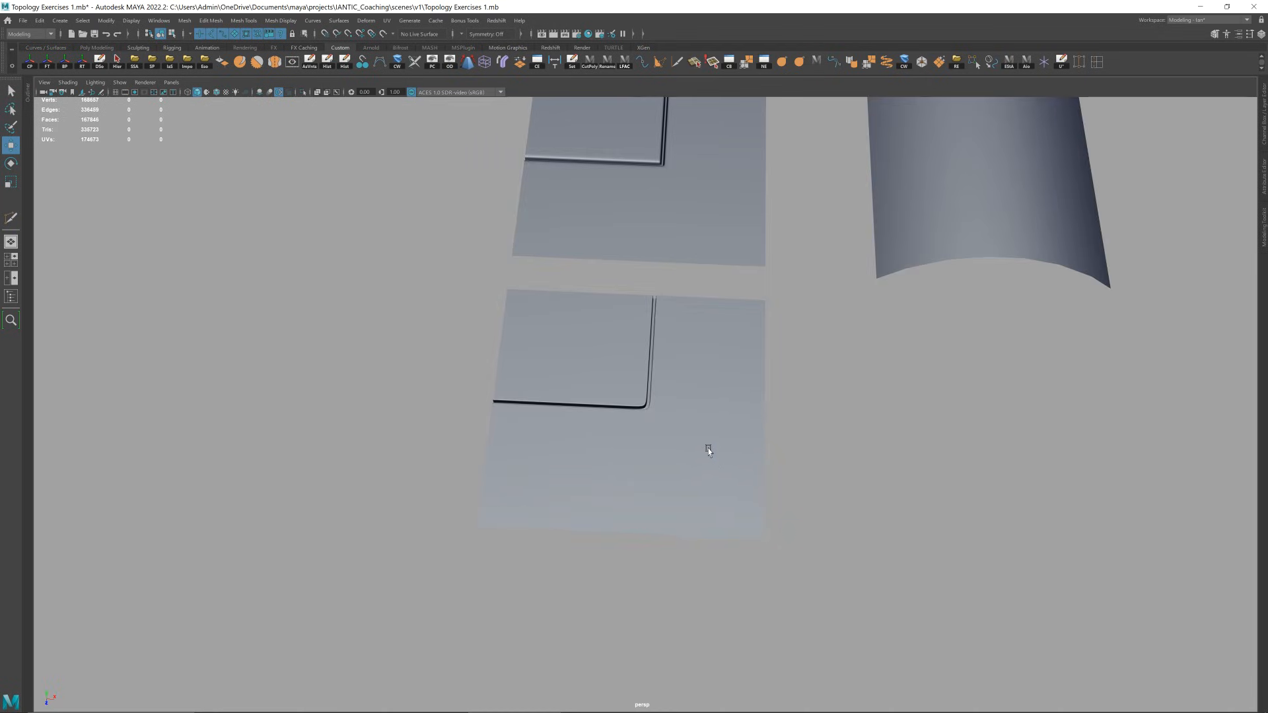
scroll(714, 445, "down", 2)
middle_click_drag(720, 443, 697, 566, "alt")
left_click_drag(821, 460, 810, 461, "alt")
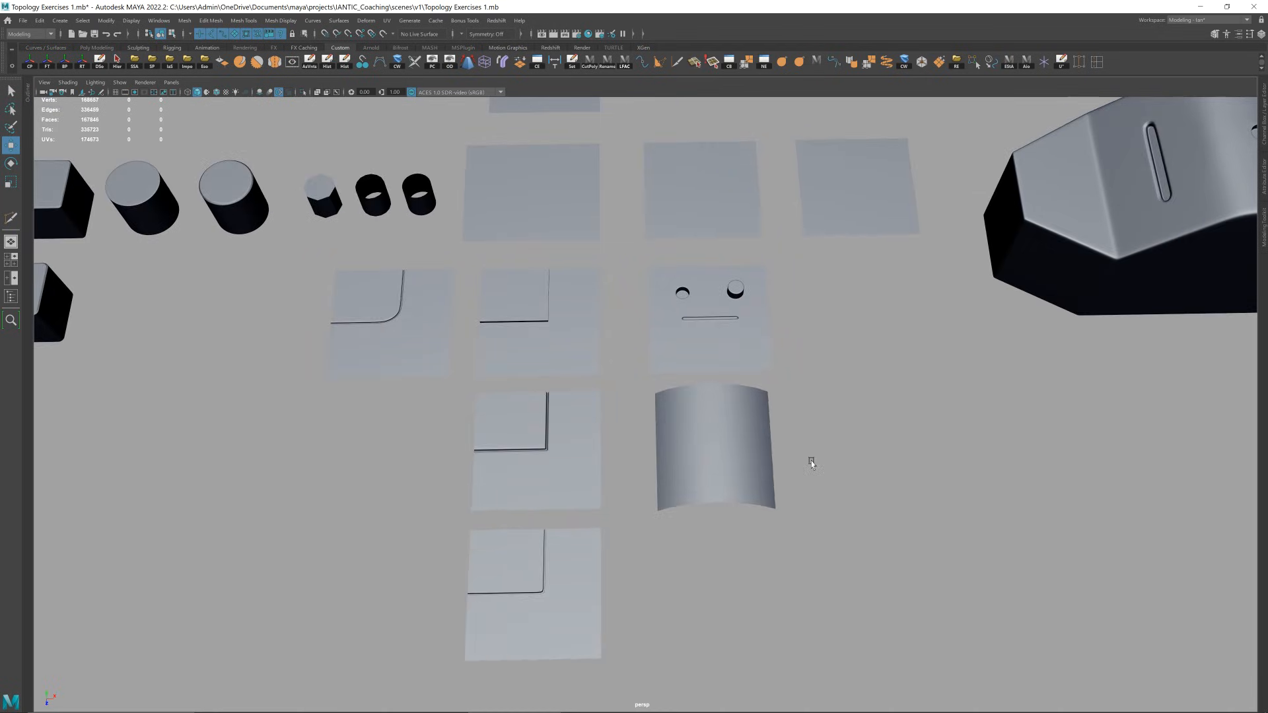
scroll(774, 449, "down", 3)
middle_click_drag(772, 445, 730, 441, "alt")
- Show the wireframe overlay again and examine the plane with the hole, raised cylinder and slot
left_click(216, 92)
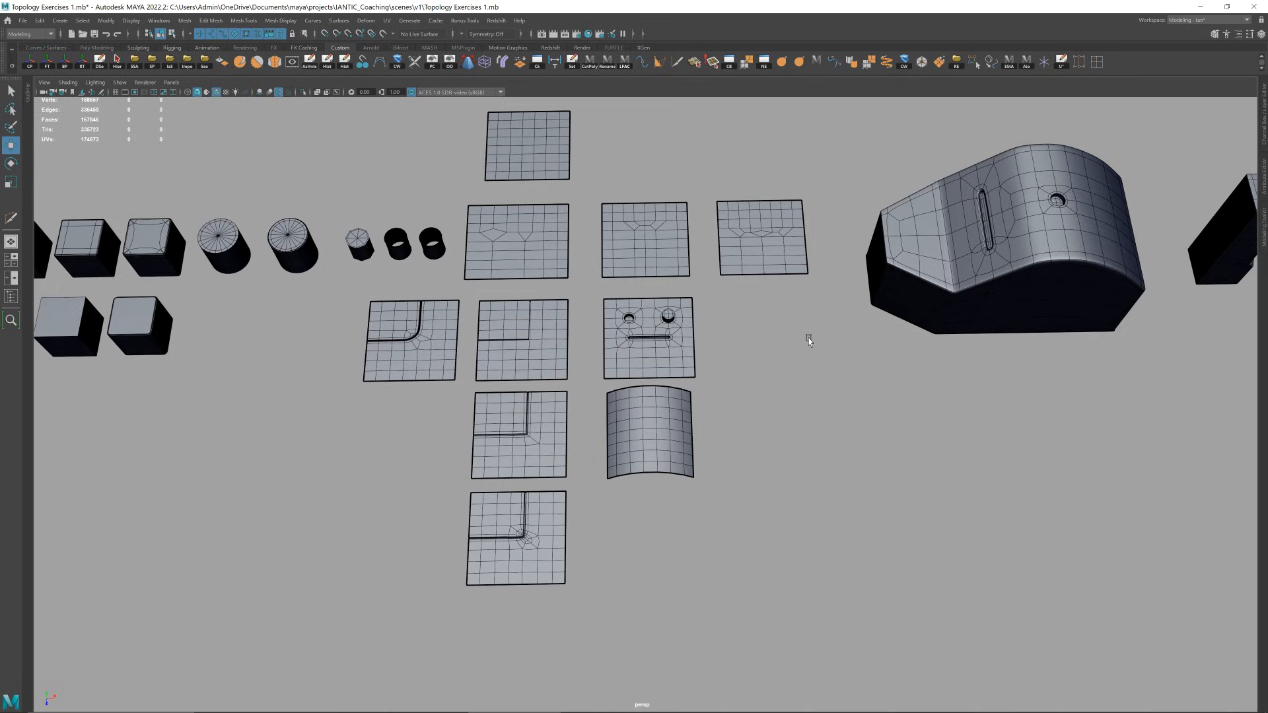
left_click(680, 318)
key("f")
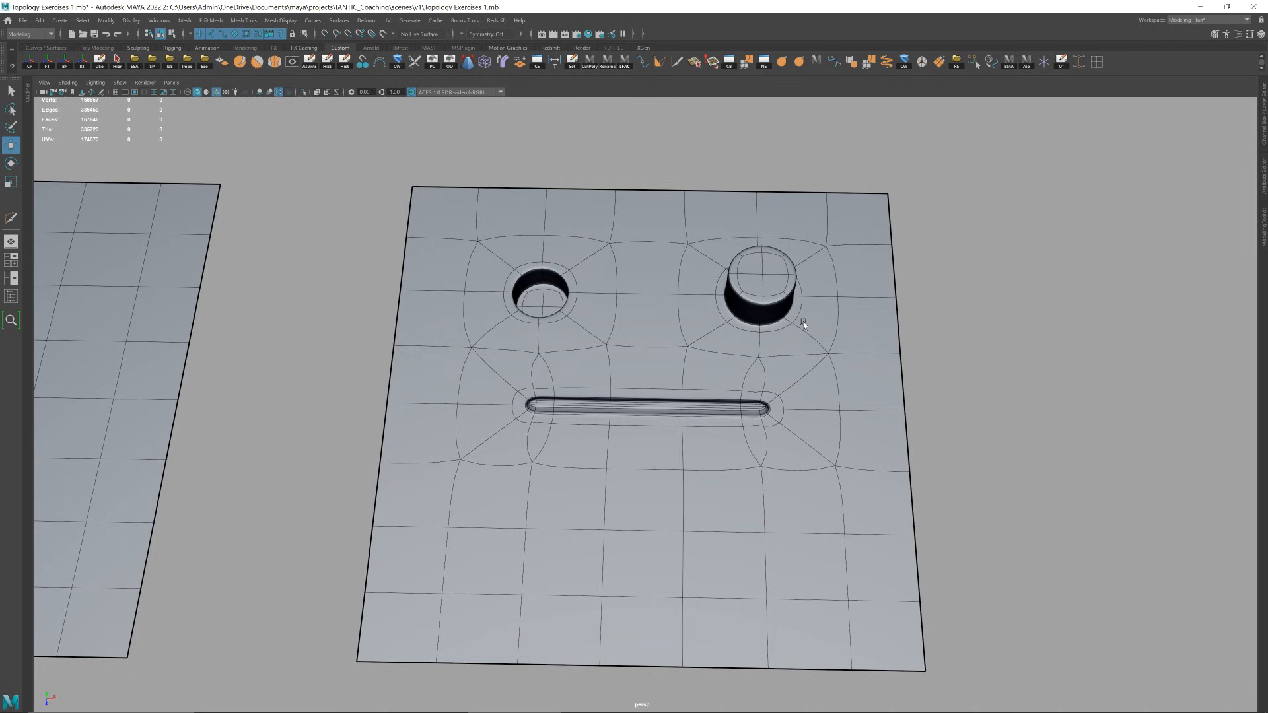
scroll(804, 325, "down", 6)
left_click(739, 378)
key("f")
scroll(440, 248, "down", 2)
- Duplicate the plain gridded plane and move the copy beside the plane with the hole, cylinder and slot
left_click(530, 184)
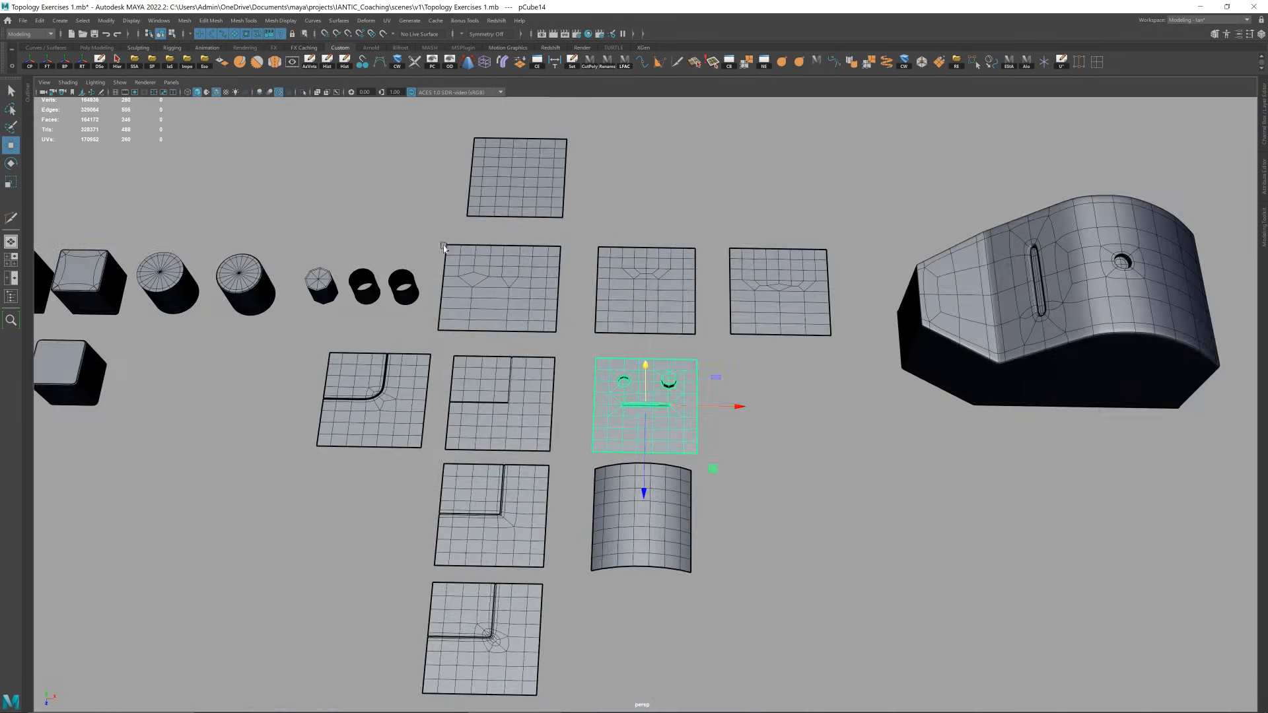
key("ctrl+d")
left_click_drag(580, 238, 849, 471)
key("f")
scroll(686, 363, "down", 3)
left_click_drag(709, 471, 710, 465)
left_click(746, 452)
scroll(681, 407, "down", 4)
middle_click_drag(694, 398, 745, 408, "alt")
scroll(720, 397, "up", 2)
left_click(687, 375)
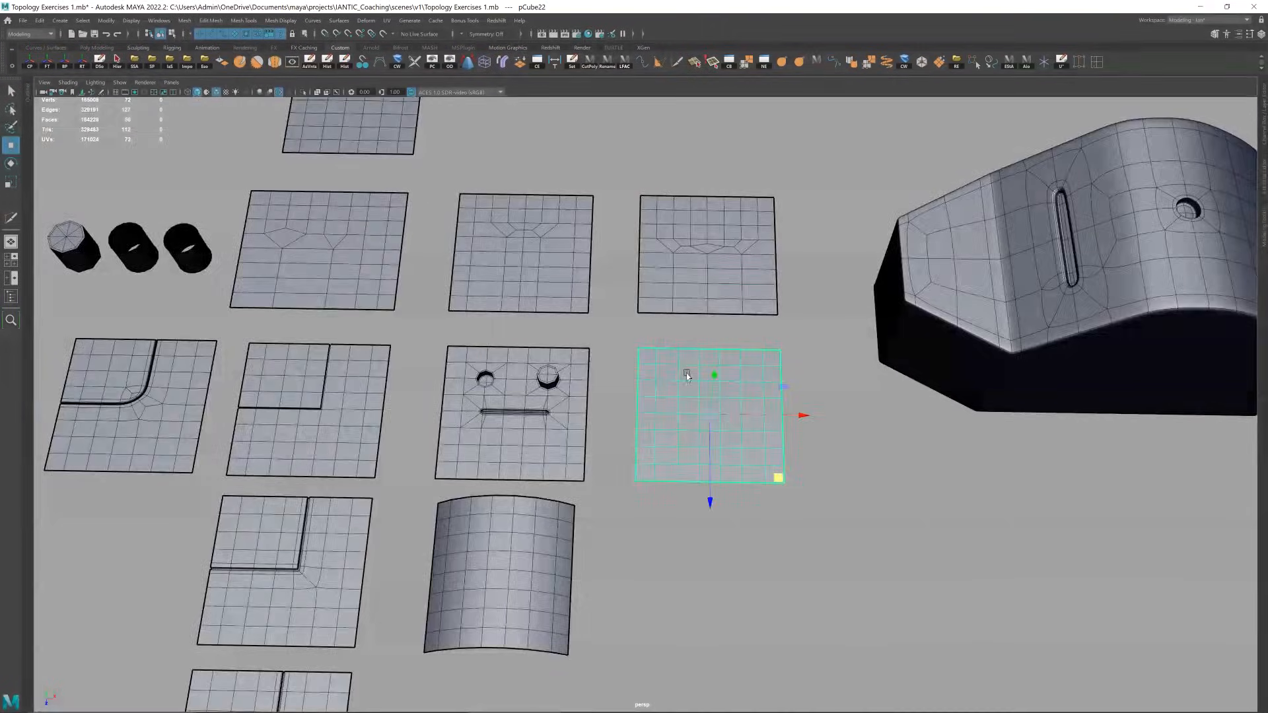
key("f")
scroll(647, 367, "down", 3)
middle_click_drag(645, 365, 677, 407, "alt")
right_click_drag(664, 394, 713, 343)
scroll(634, 380, "down", 5)
left_click(713, 343)
- Preview the small eight-sided cylinder smoothed and compare it with the neighbouring open cylinders
scroll(661, 423, "down", 4)
middle_click_drag(618, 466, 633, 471, "alt")
left_click_drag(397, 367, 650, 414, "alt")
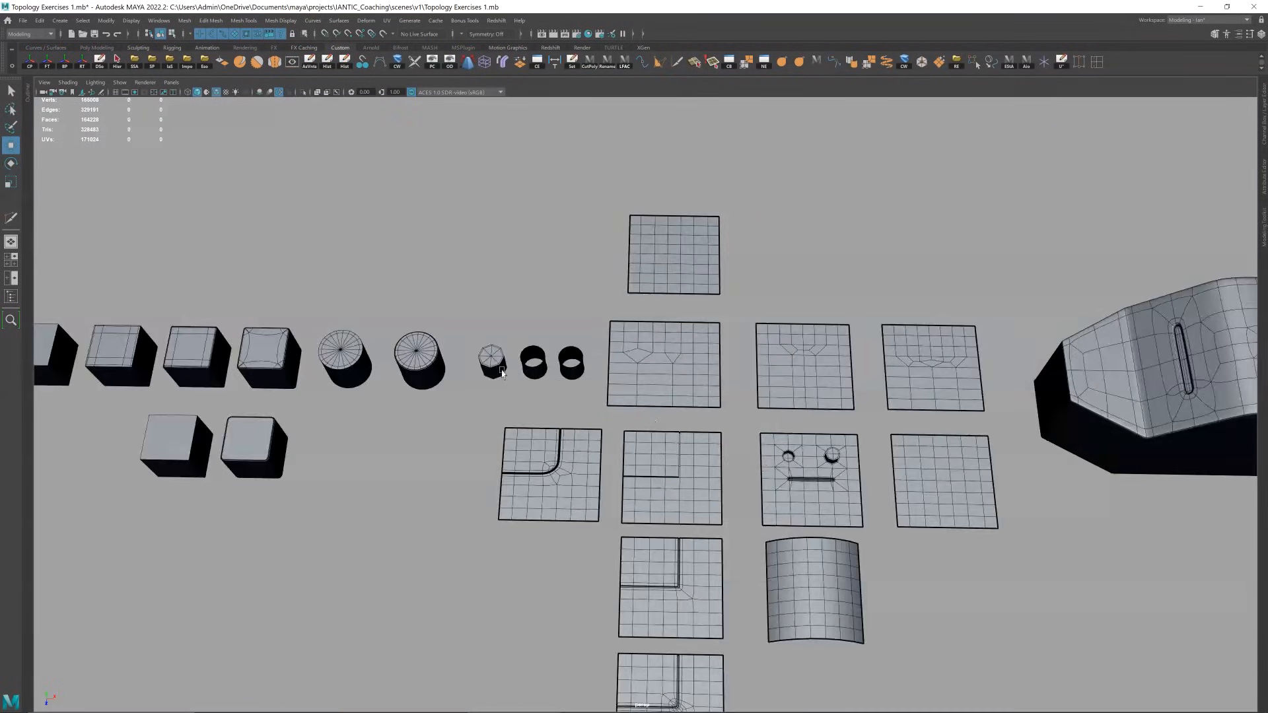
left_click(500, 369)
key("f")
left_click_drag(568, 404, 574, 390, "alt")
key("3")
left_click(759, 368)
scroll(760, 370, "down", 10)
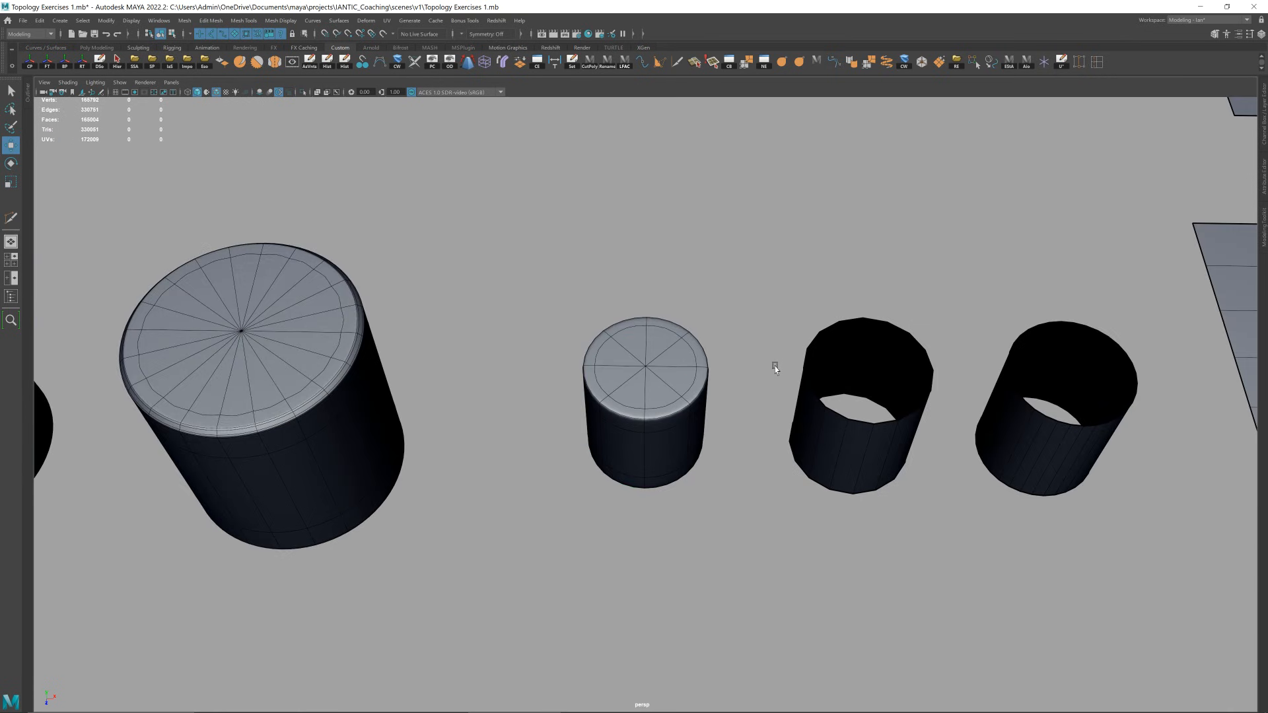
- Adjust the spacing of the lengthwise edge loops on the duplicated plane
middle_click_drag(979, 363, 713, 350, "alt")
scroll(712, 363, "up", 2)
left_click(711, 378)
scroll(710, 378, "up", 4)
right_click_drag(679, 384, 672, 396)
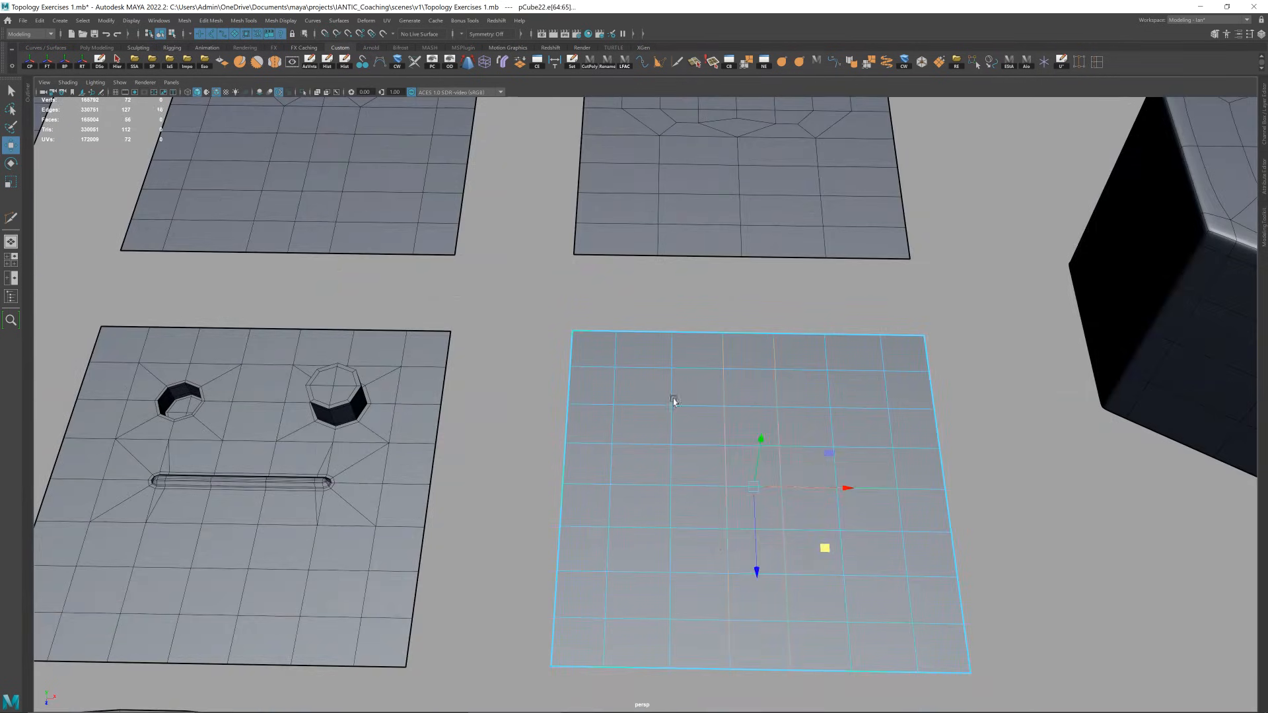
double_click(669, 384)
left_click_drag(716, 486, 708, 487)
- Chamfer one interior vertex near the duplicated plane's corner into an enlarged diamond face, and select that face
key("F9")
left_click(667, 406)
key("ctrl+b")
scroll(776, 400, "up", 3)
left_click_drag(886, 406, 838, 405)
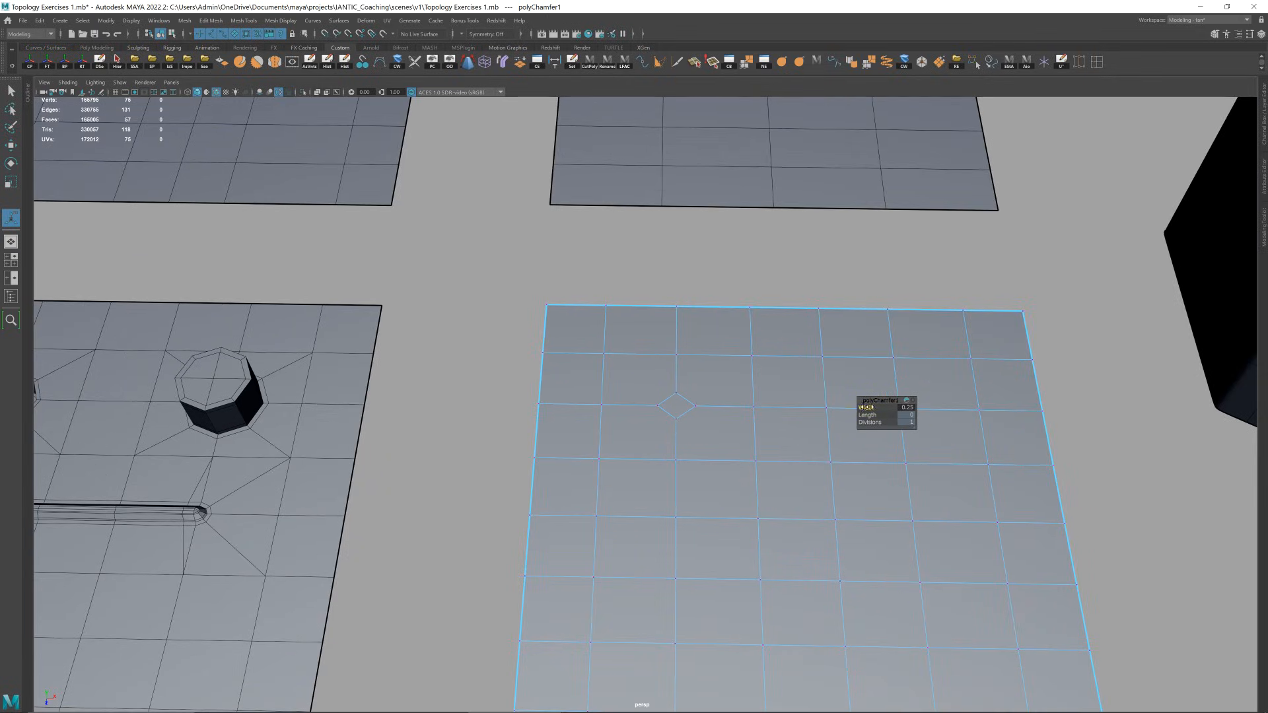
left_click_drag(729, 390, 714, 424, "alt")
key("q")
left_click(689, 464)
key("f")
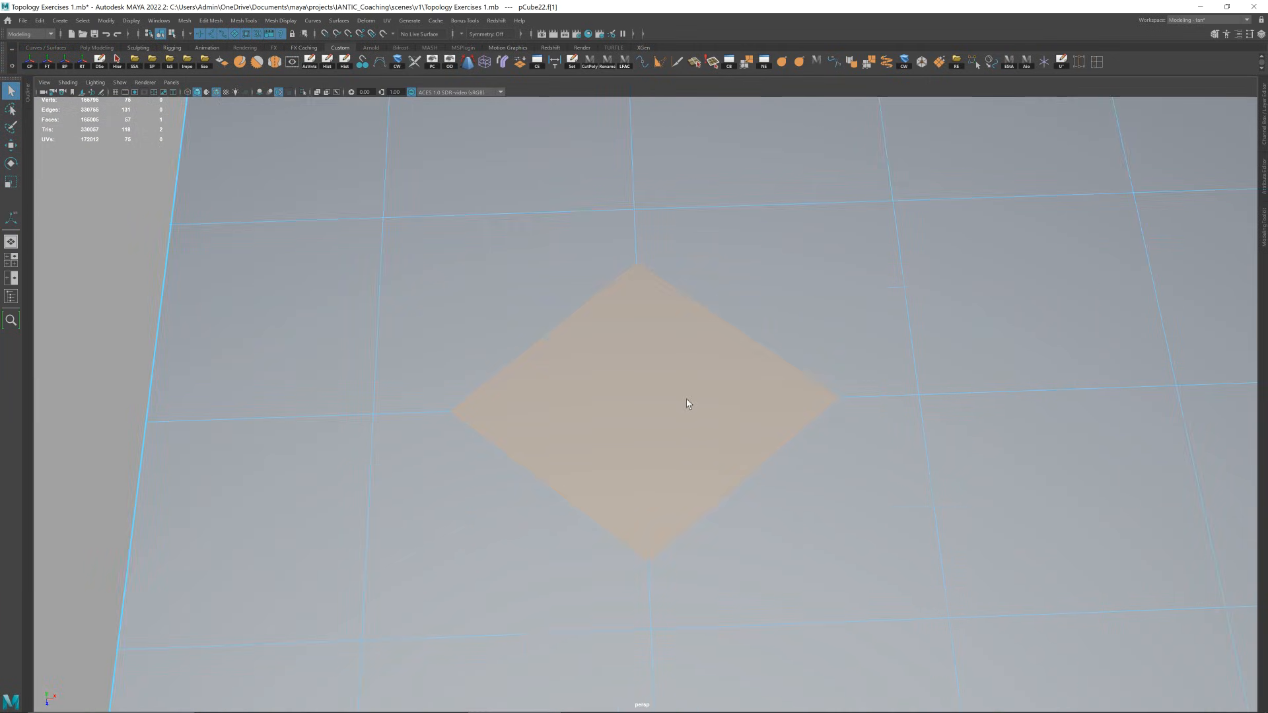
scroll(691, 415, "down", 5)
mouse_move(686, 395)
left_mouse_down("alt")
mouse_move(681, 406)
mouse_move(706, 406)
left_mouse_up("alt")
key("w")
key("F9")
left_click(701, 397)
left_click(591, 414, "shift")
key("r")
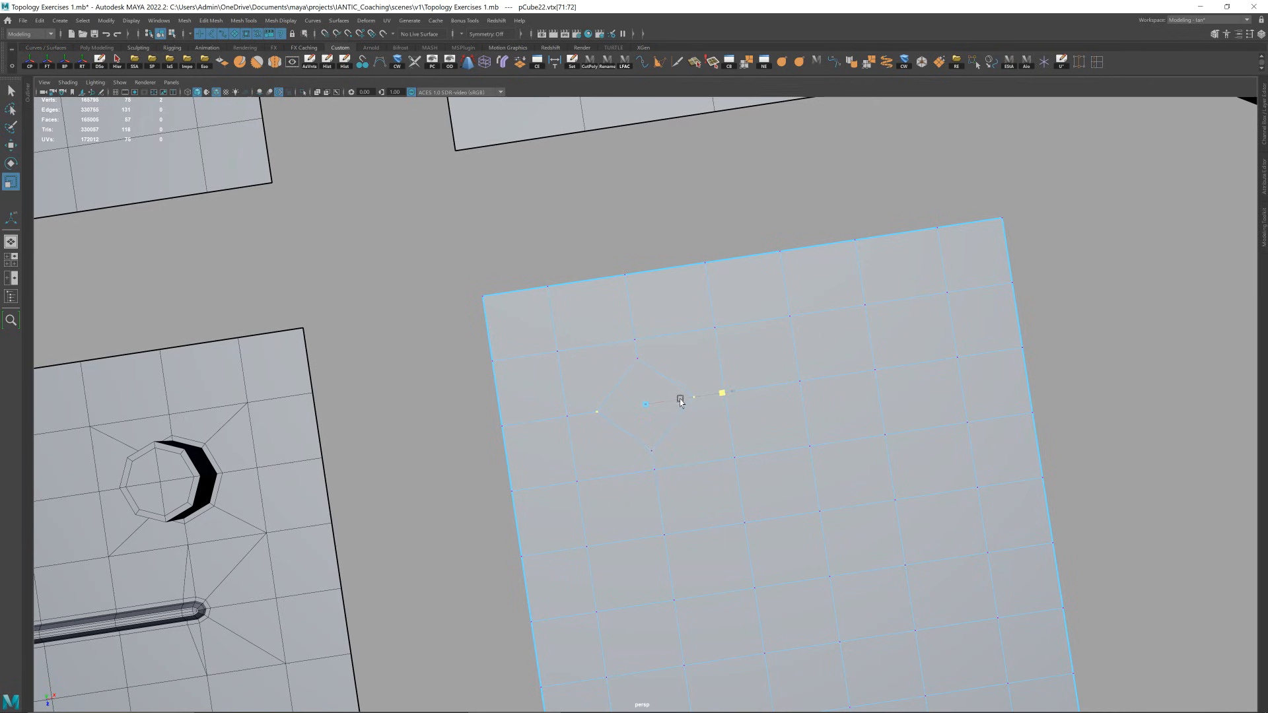
left_click_drag(680, 404, 664, 404, "alt")
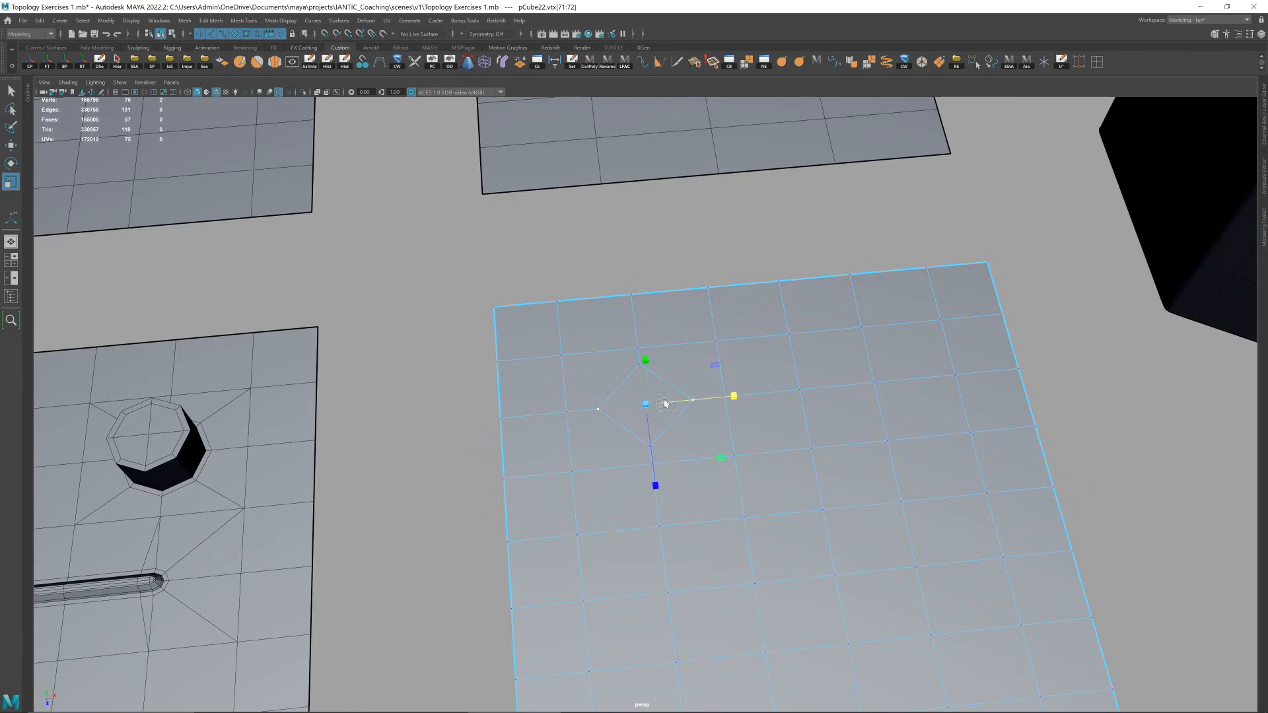
key("F8")
scroll(698, 368, "down", 8)
scroll(660, 396, "up", 8)
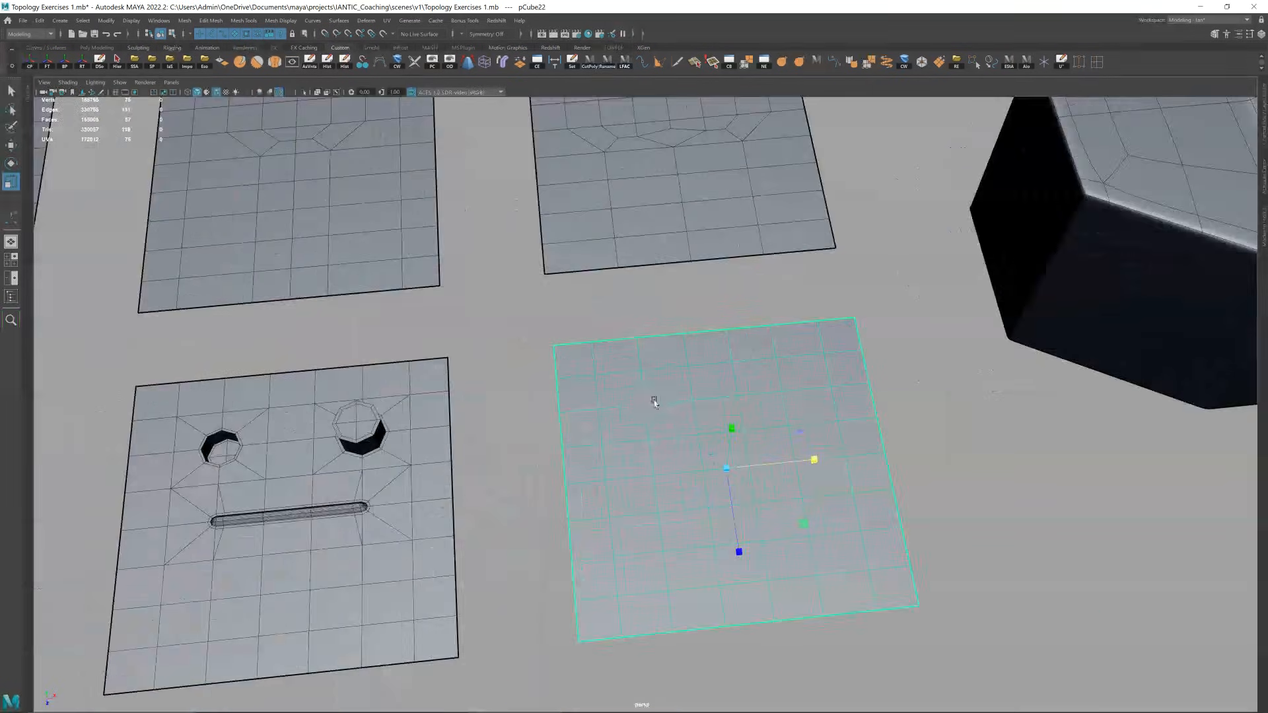
scroll(654, 402, "up", 3)
scroll(644, 397, "down", 6)
scroll(660, 397, "up", 6)
- Scale the diamond's two opposite side vertices slightly closer together
right_click_drag(664, 395, 650, 395)
scroll(634, 406, "up", 3)
left_click(581, 410)
left_click(709, 397, "shift")
left_click_drag(734, 396, 715, 398)
- Cut edges from the four surrounding grid corners to the midpoints of the diamond's sides
key("ctrl+shift+x")
left_click(550, 348)
left_click(620, 379)
key("Return")
left_click(669, 383, "shift")
right_click(668, 384)
left_click(747, 462)
left_click(679, 430, "shift")
right_click(681, 433)
left_click(562, 481)
left_click(621, 432, "shift")
- Select edges around the diamond face in the gridded plane
key("w")
right_click_drag(643, 397, 638, 408)
left_click(637, 408)
left_click_drag(637, 408, 611, 369, "alt")
right_click_drag(611, 383, 612, 361)
left_click(608, 389)
key("q")
left_click(605, 417, "shift")
left_click(640, 451, "shift")
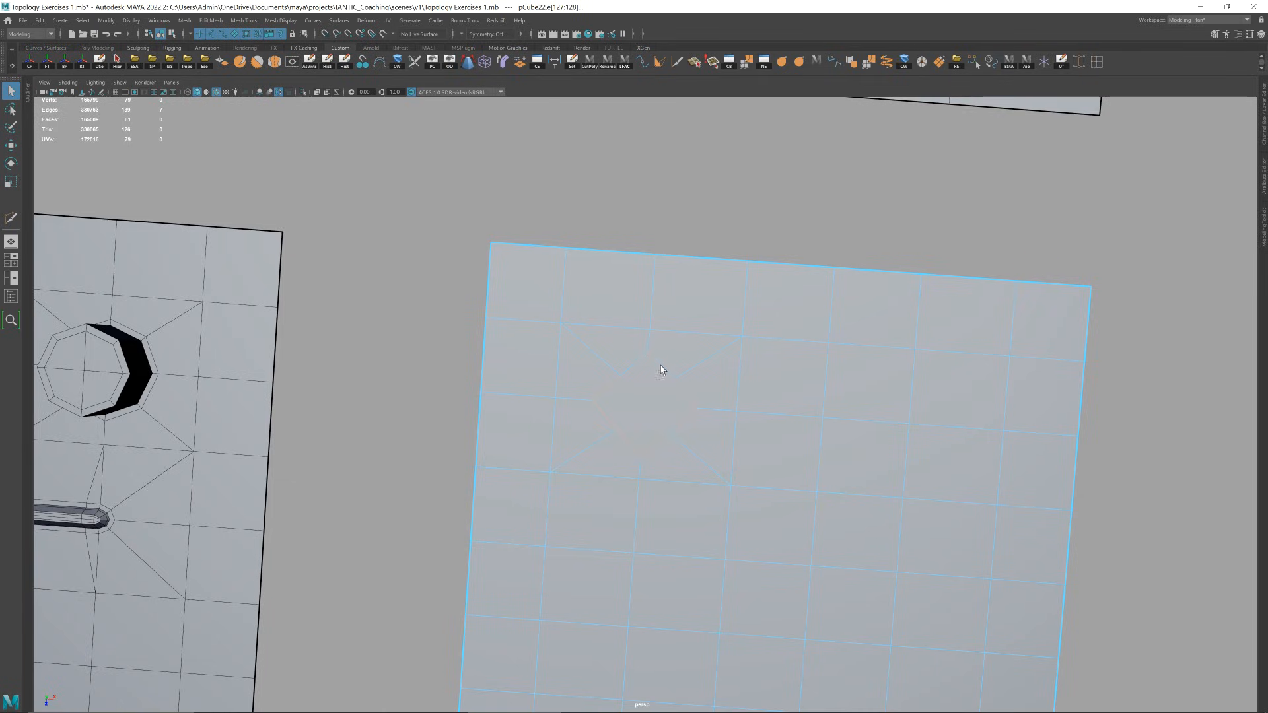
- Circularize the diamond face into a regular eight-sided face
key("F11")
left_click_drag(648, 390, 673, 370, "alt")
right_click_drag(677, 378, 676, 454, "shift")
left_click_drag(702, 396, 716, 415, "alt")
scroll(716, 414, "down", 5)
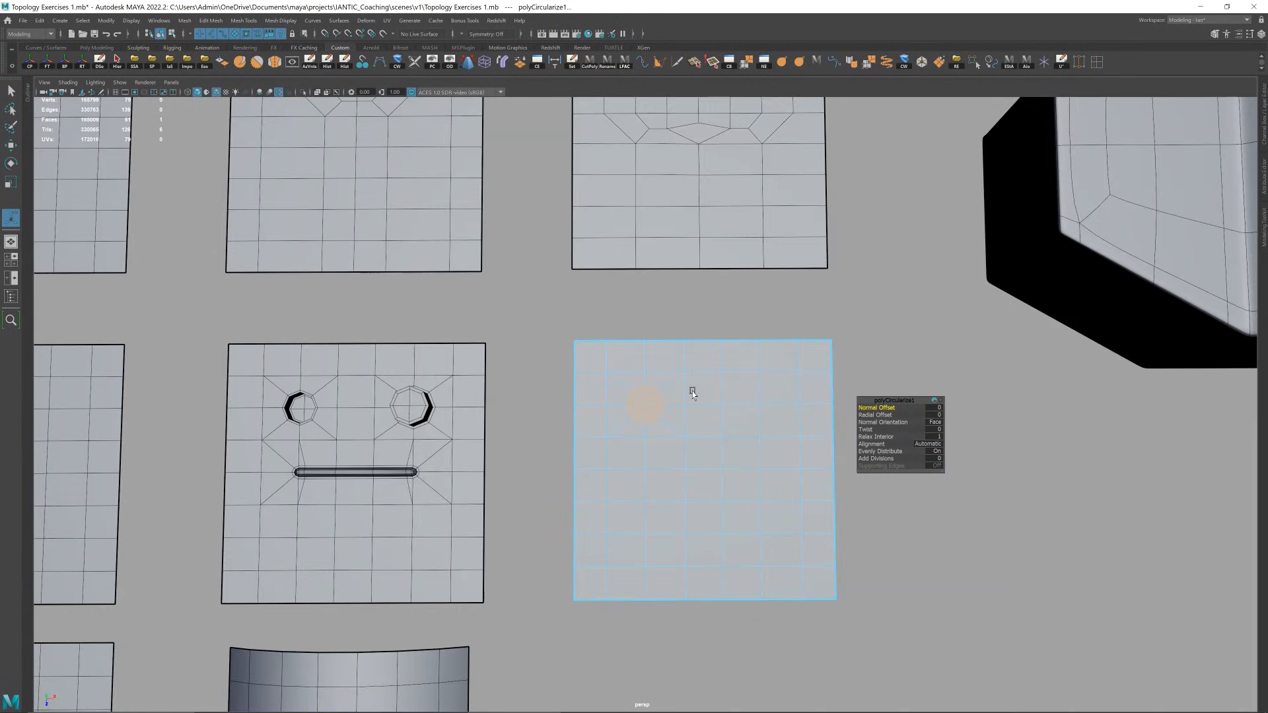
scroll(691, 394, "up", 3)
left_click_drag(683, 388, 685, 384, "alt")
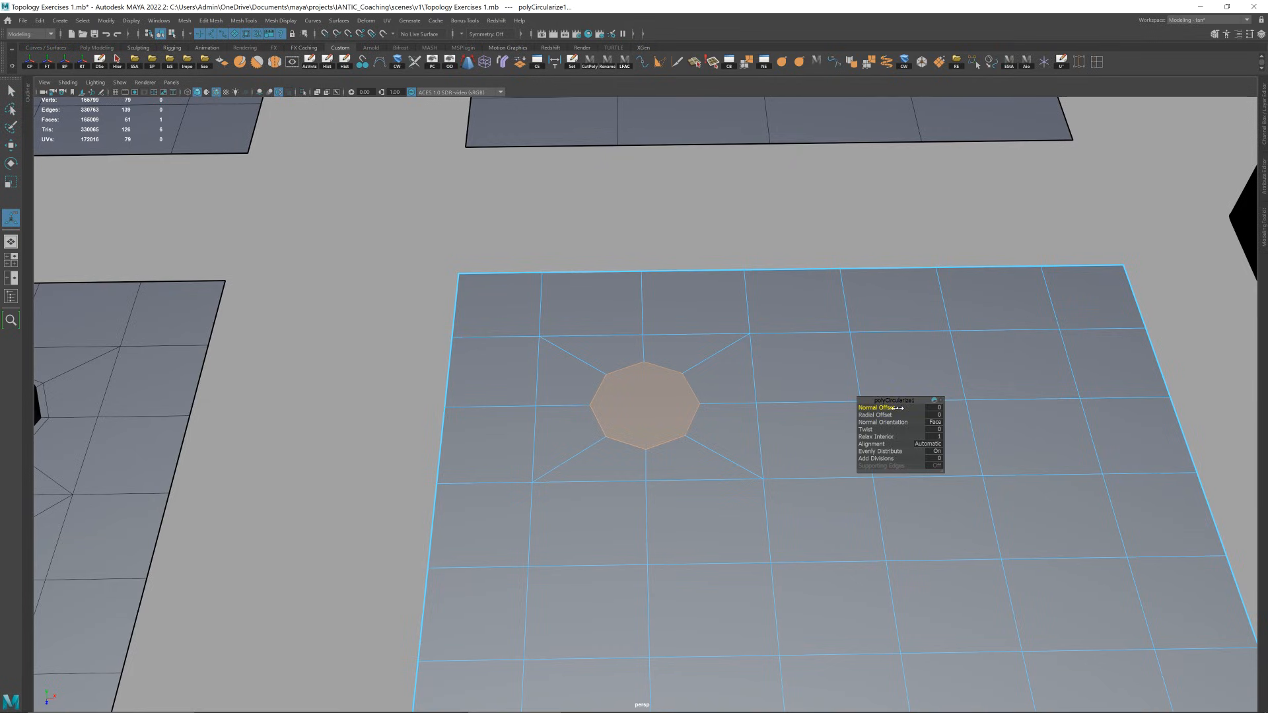
- Try raising the circularized face with a Normal Offset of about 1.13, and undo it
left_click_drag(896, 409, 964, 406)
key("ctrl+z")
key("ctrl+z")
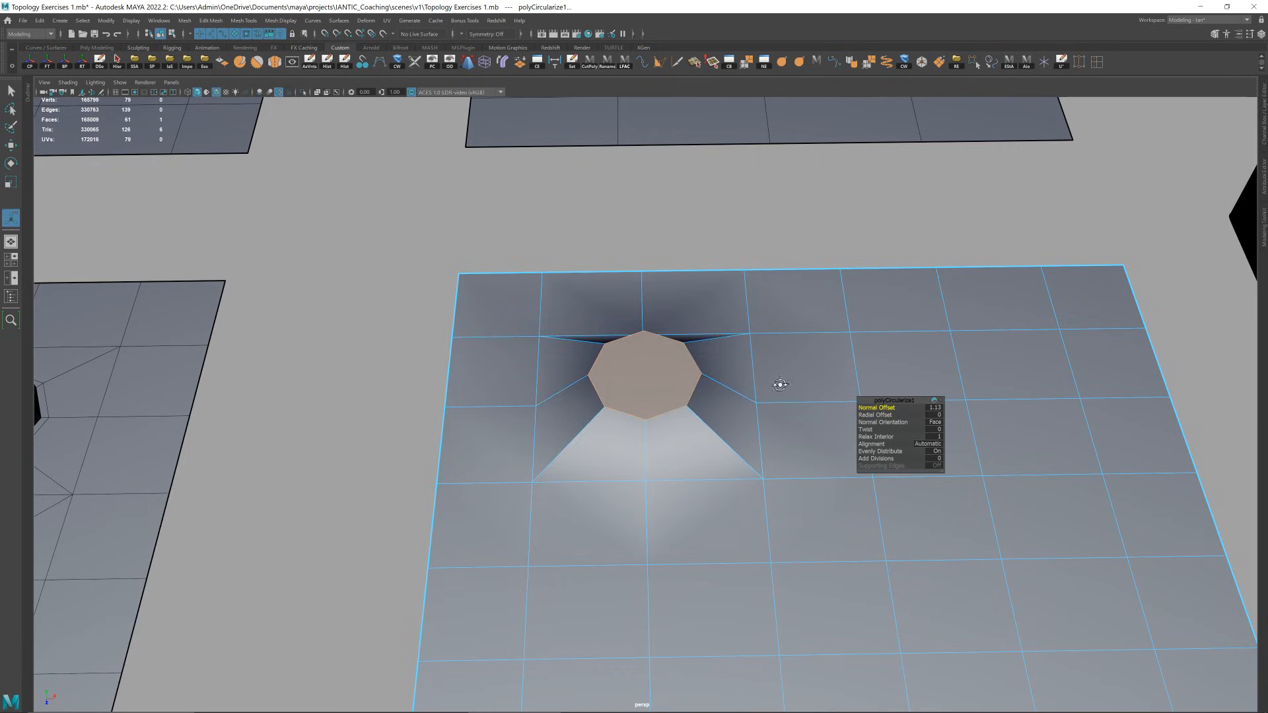
left_click_drag(796, 389, 756, 257, "alt")
key("ctrl+z")
- Enlarge the circularized face with a Radial Offset of 0.332, keeping its Normal Offset at 0
mouse_move(893, 406)
left_mouse_down()
mouse_move(945, 407)
mouse_move(888, 415)
left_mouse_up()
key("ctrl+z")
left_click_drag(823, 277, 828, 399, "alt")
scroll(876, 360, "up", 1)
left_click_drag(845, 341, 804, 341, "alt")
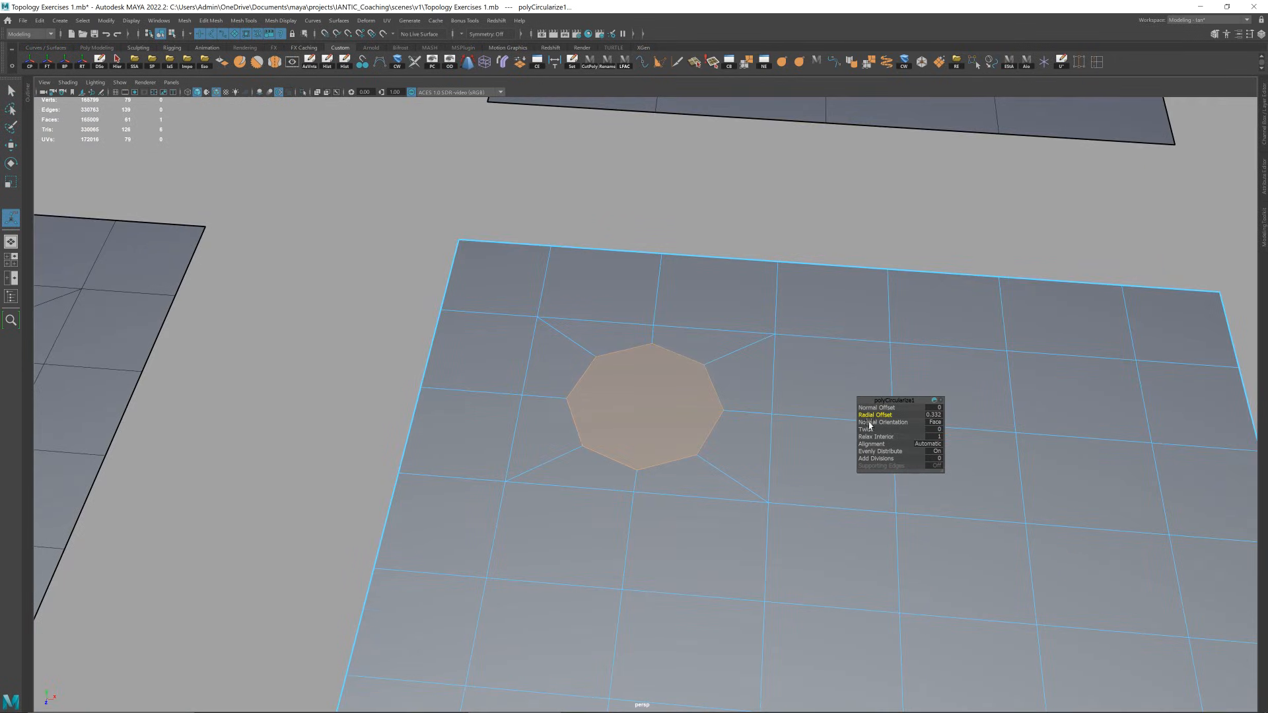
- Extrude the eight-sided face inward with an Offset of 0.102 to form a supporting ring
key("ctrl+e")
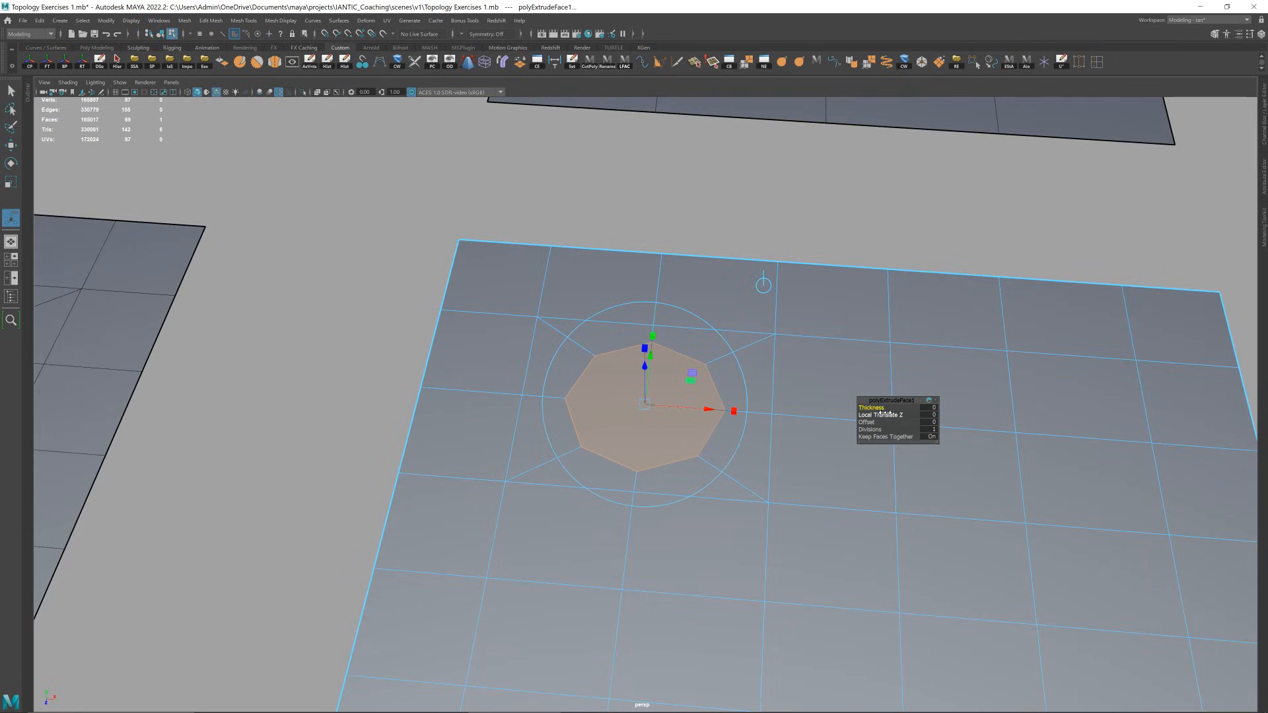
left_click_drag(888, 423, 933, 415)
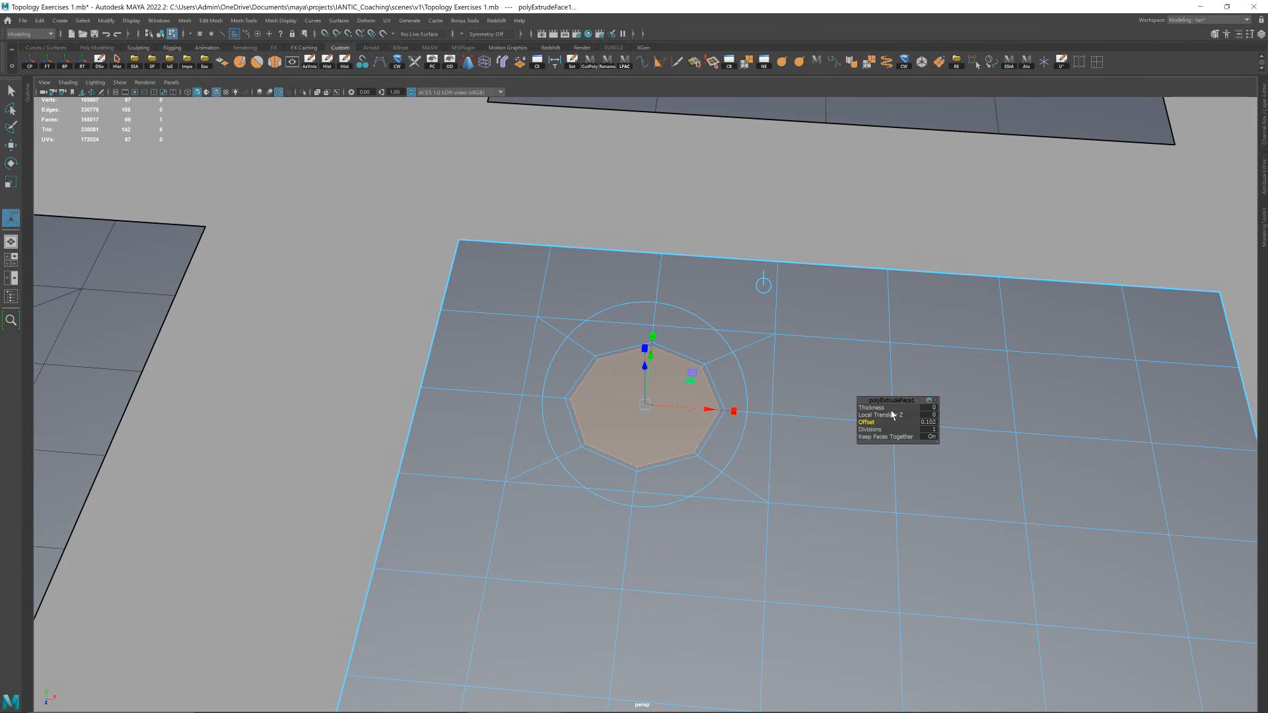
- Raise the inner face into a tapered boss and inset its top face with an Offset of 0.113
mouse_move(776, 423)
left_mouse_down("alt")
mouse_move(912, 406)
mouse_move(866, 422)
left_mouse_up("alt")
scroll(731, 439, "up", 1)
left_click_drag(731, 438, 794, 436, "alt")
key("ctrl+e")
left_click_drag(872, 422, 908, 423)
scroll(586, 406, "up", 3)
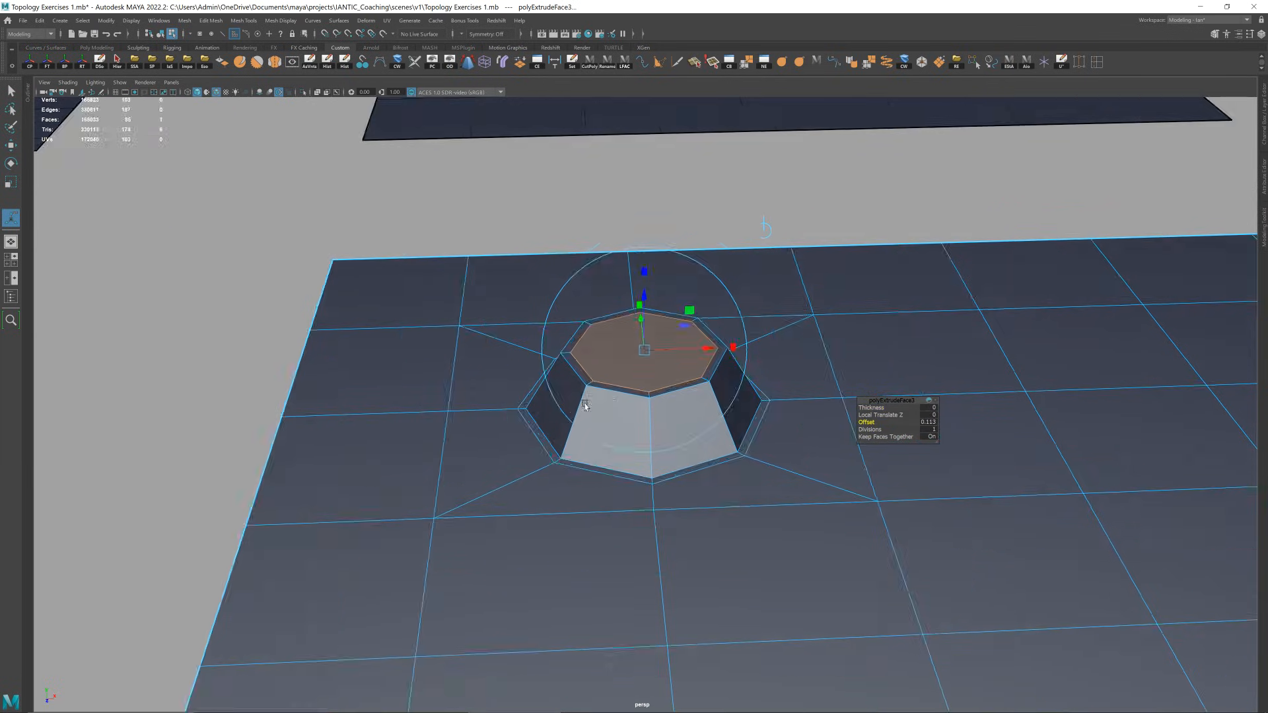
- Insert supporting edge loops near the base and top of the boss's sloped wall
left_click(649, 413, "ctrl")
key("w")
right_click_drag(652, 471, 821, 334)
- Preview the tapered boss smoothed, and return it to the unsmoothed display
key("3")
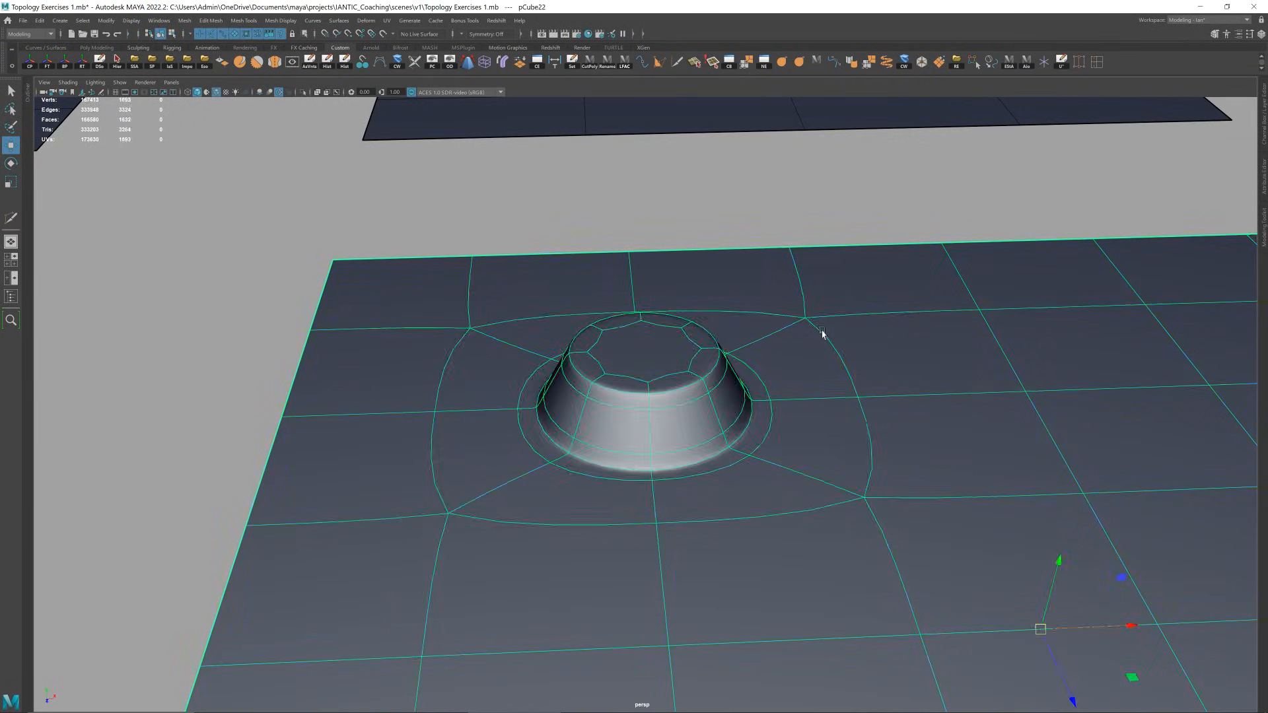
left_click(833, 218)
scroll(751, 436, "down", 6)
left_click_drag(750, 435, 679, 389, "alt")
scroll(680, 389, "up", 5)
left_click(679, 388)
key("1")
- Extrude the boss's top face inward with a bevelled rim and sink it into a recess with an inset floor
scroll(669, 379, "up", 2)
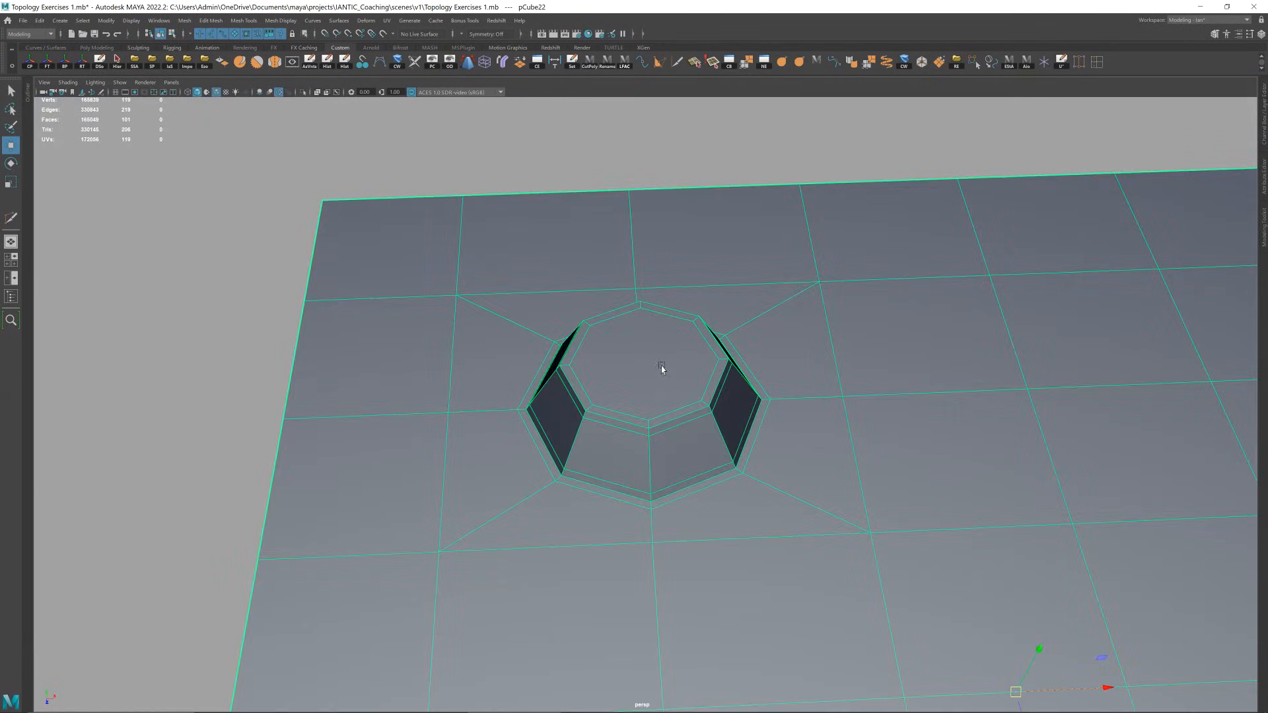
right_click_drag(668, 379, 664, 423)
left_click(647, 362)
scroll(666, 370, "up", 2)
key("r")
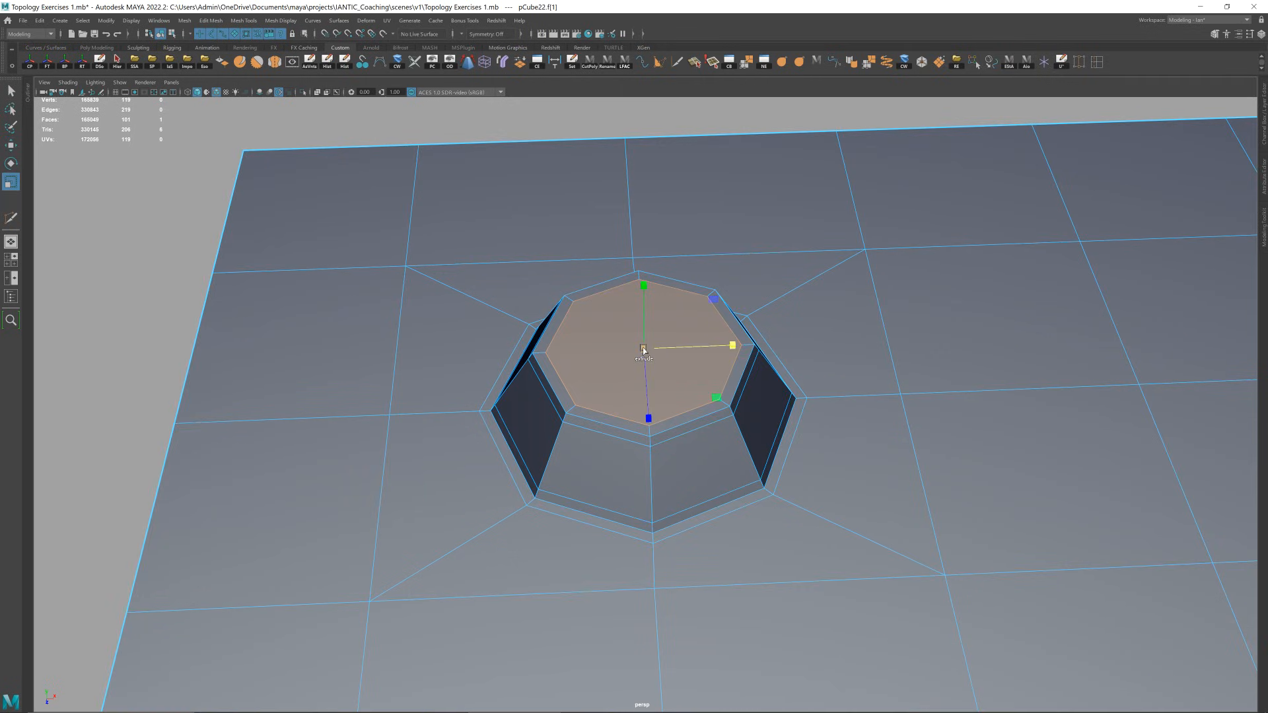
left_click_drag(644, 350, 601, 346, "shift")
key("w")
left_click_drag(642, 288, 646, 336)
scroll(664, 308, "up", 2)
left_click_drag(645, 329, 640, 389, "alt")
key("r")
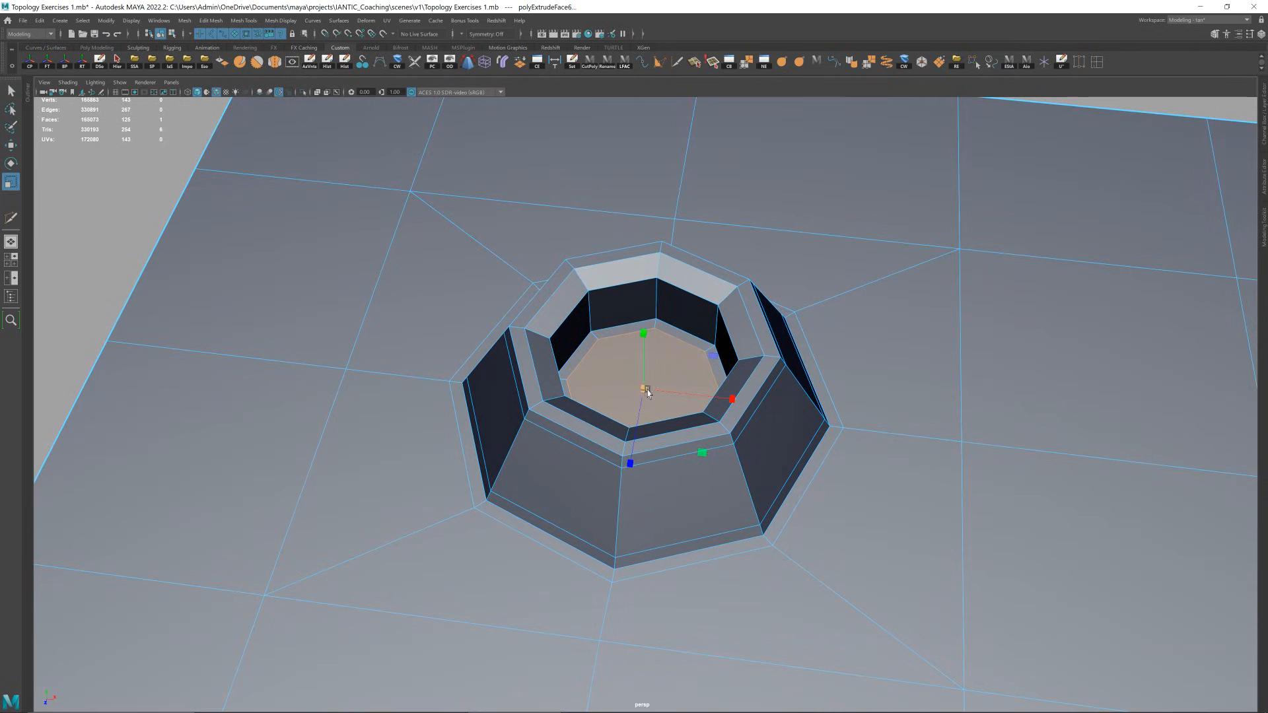
- Cut two crossing edges through the recess floor to divide it into four quads
left_click_drag(647, 379, 654, 384, "alt")
key("ctrl+shift+x")
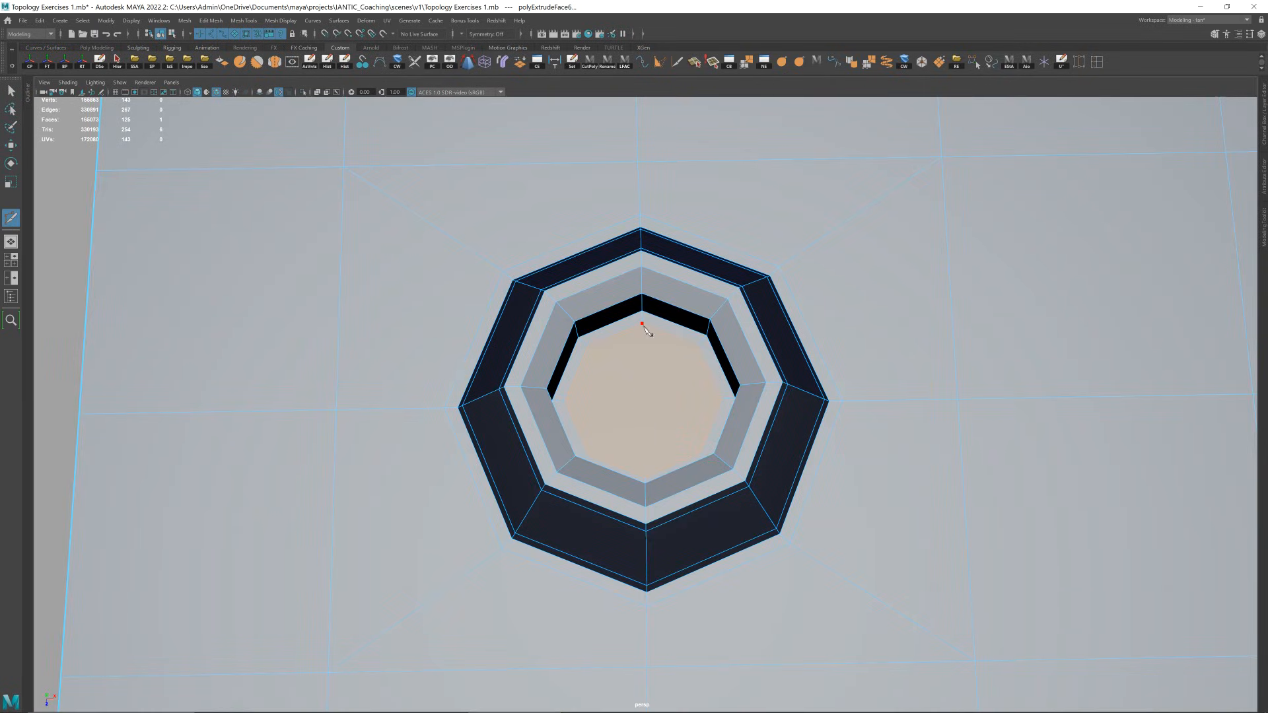
left_click_drag(668, 468, 666, 482, "alt")
left_click(649, 478)
right_click(716, 405)
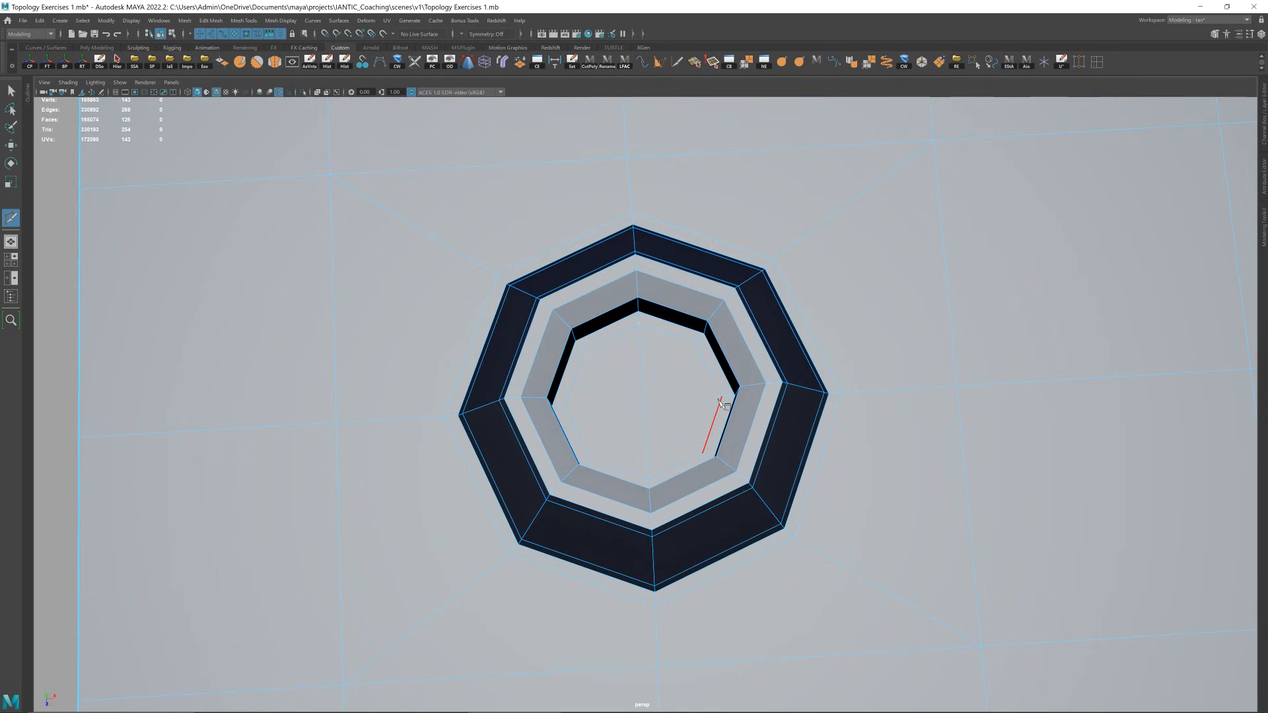
left_click(565, 405)
right_click(678, 407)
left_click_drag(677, 407, 678, 384, "alt")
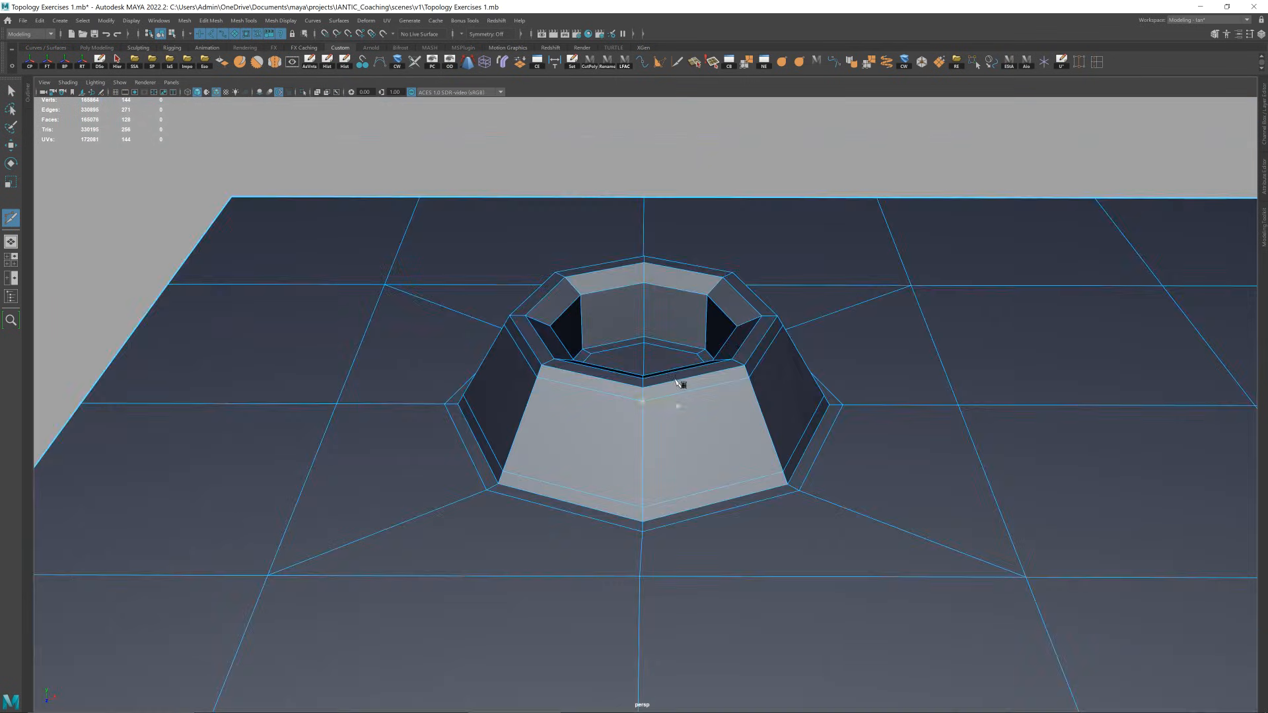
- Check a recess floor quad and preview the recessed boss smoothed, returning to the unsmoothed display
key("w")
right_click_drag(678, 385, 720, 336)
left_click_drag(720, 338, 623, 354, "alt")
left_click(623, 354)
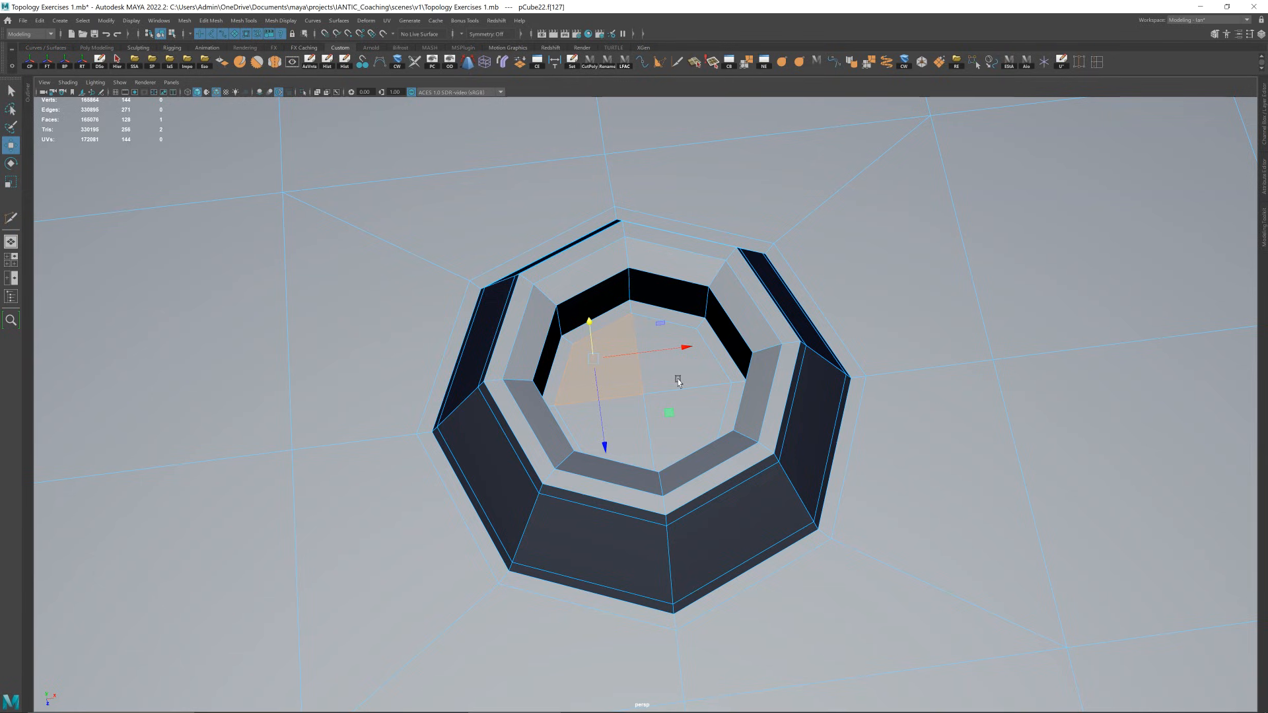
left_click_drag(679, 381, 663, 318, "alt")
right_click_drag(663, 318, 708, 271)
key("3")
left_click_drag(663, 389, 702, 381, "alt")
left_click(702, 381)
key("1")
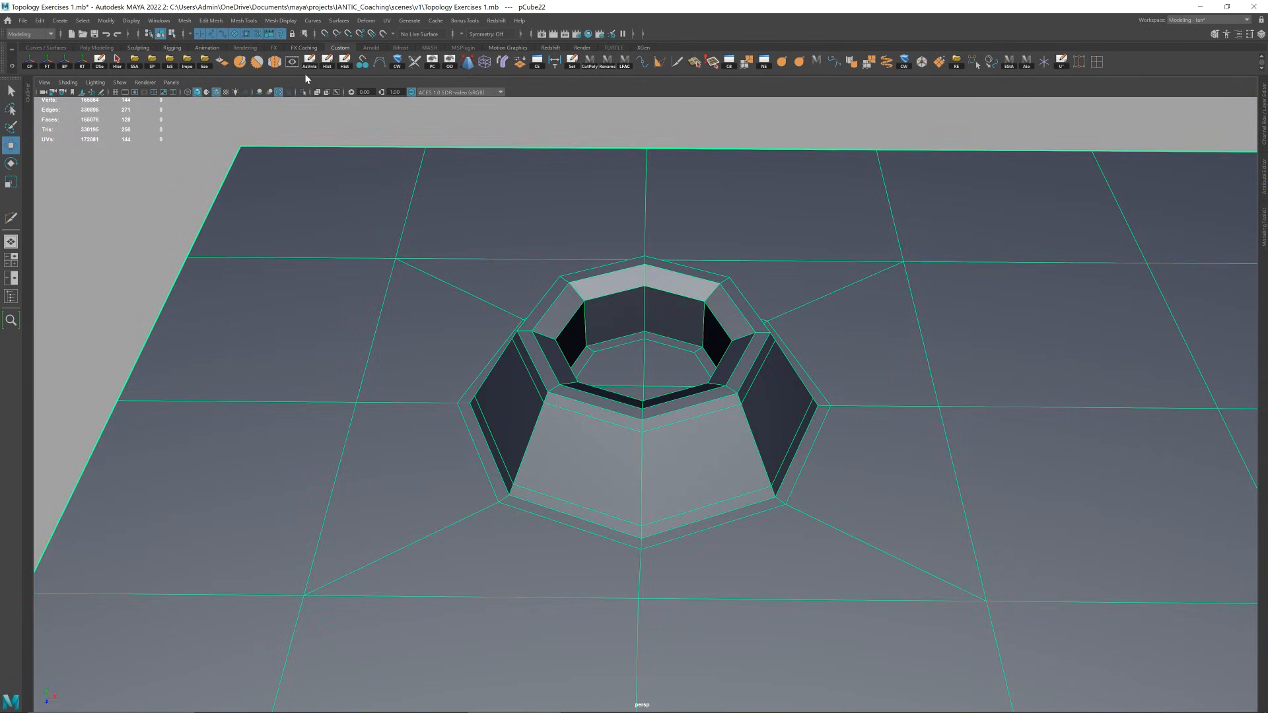
- Turn off the wireframe overlay and insert two supporting edge loops around the boss's bevelled rim
left_click(722, 262, "ctrl")
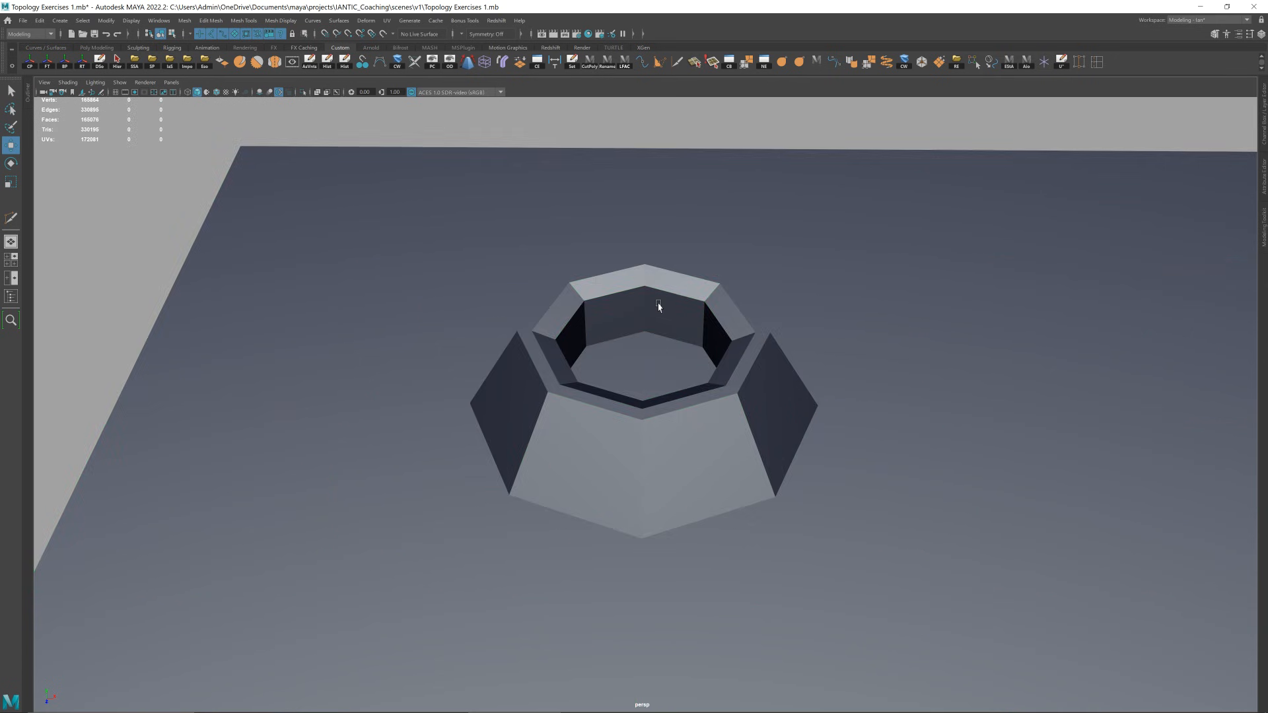
left_click(660, 306)
key("ctrl+shift+x")
scroll(636, 289, "up", 3)
left_click_drag(635, 289, 616, 367, "alt")
scroll(592, 340, "down", 4)
scroll(626, 370, "up", 5)
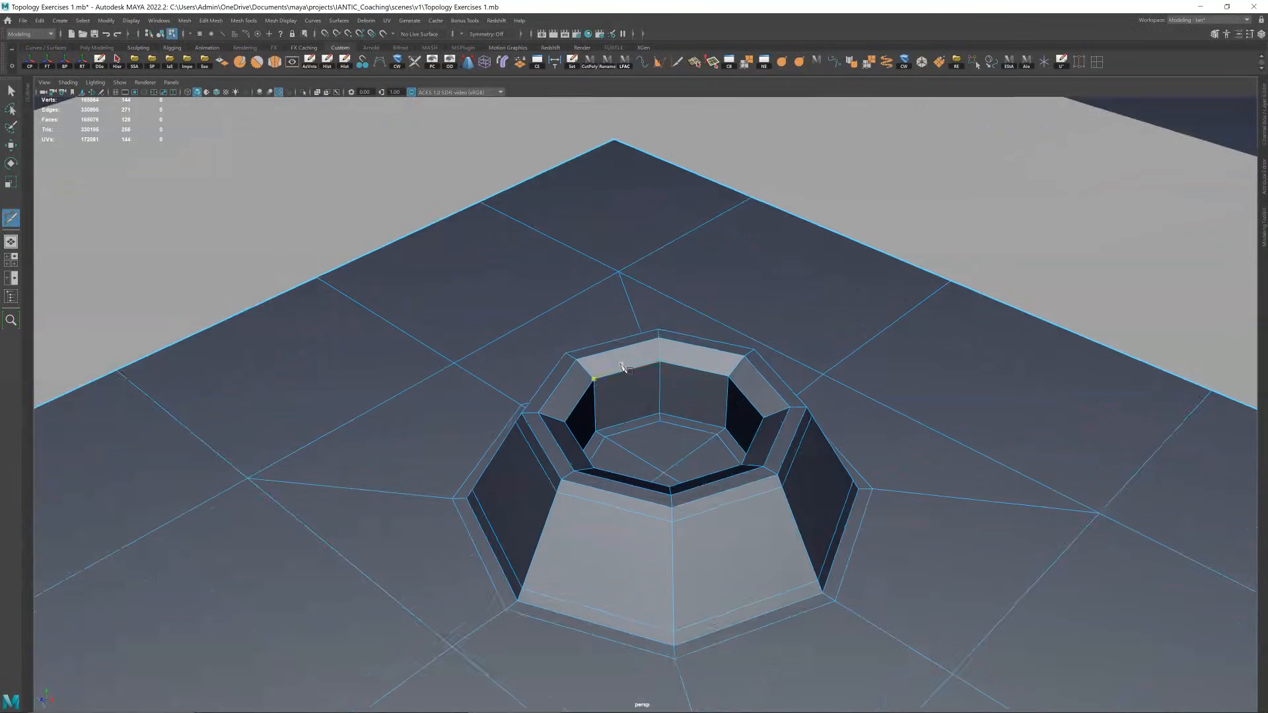
left_click(566, 355, "ctrl")
left_click(574, 365, "ctrl")
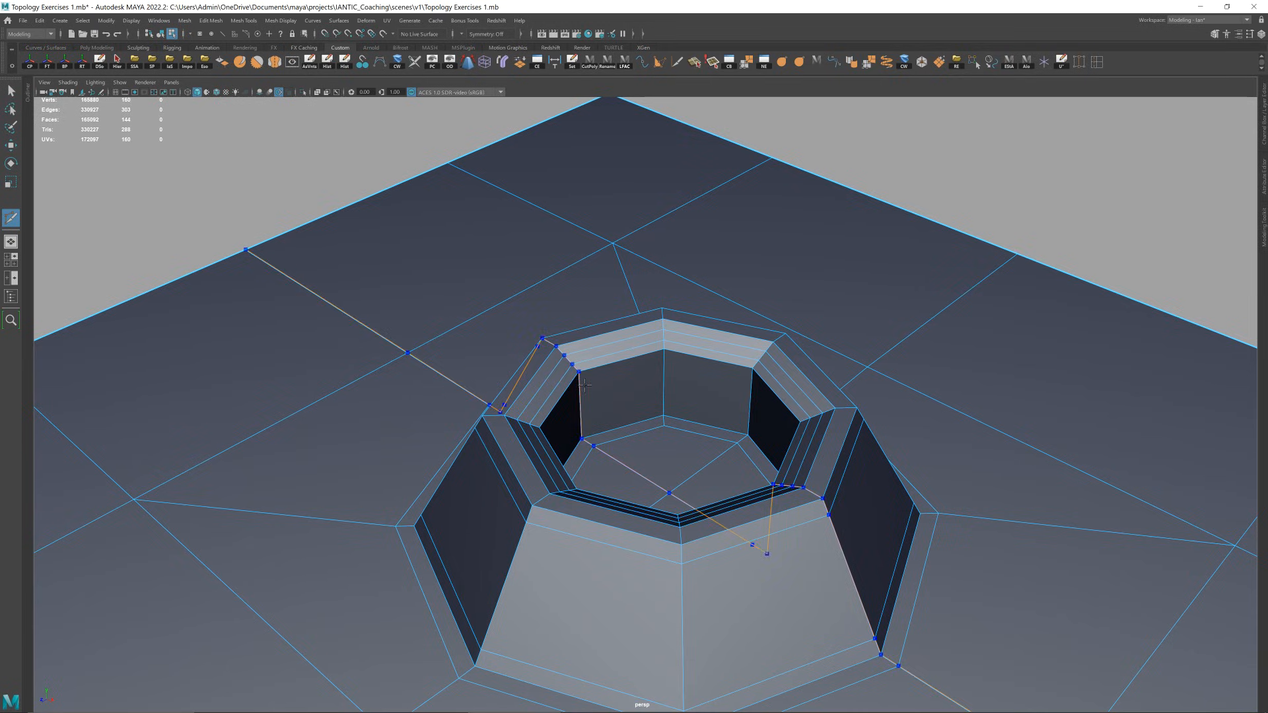
- Insert supporting edge loops on the recess's inner wall and one more around the boss's outer rim
left_click(663, 361, "ctrl")
left_click(664, 404, "ctrl")
key("w")
key("ctrl+shift+x")
left_click(492, 415, "ctrl")
key("w")
- Preview the boss with its tightened rim smoothed and inspect it from near and far
key("3")
left_click(866, 173)
scroll(641, 417, "down", 5)
left_click_drag(640, 417, 685, 408, "alt")
scroll(682, 425, "down", 3)
left_click(682, 404)
scroll(681, 403, "up", 6)
left_click(690, 267)
scroll(691, 378, "down", 6)
scroll(685, 406, "up", 8)
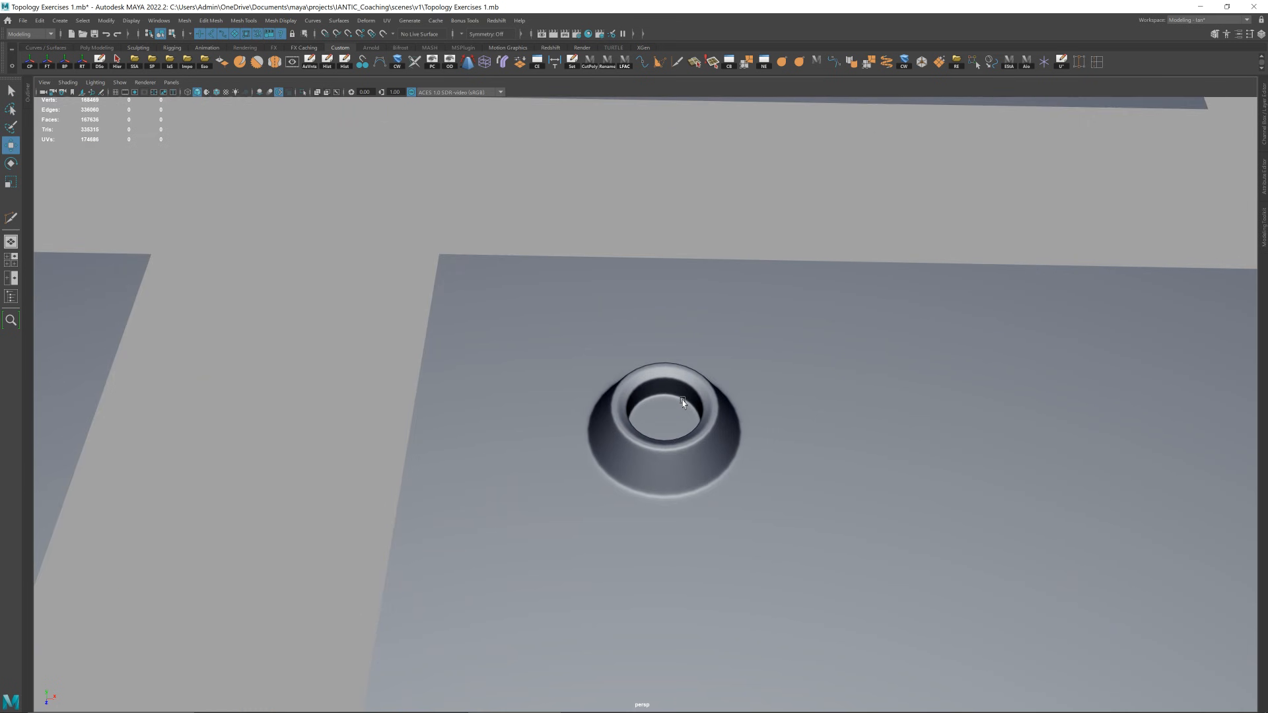
- Inset the four recess floor faces and extrude them upward into a smaller central post
left_click(687, 399)
scroll(691, 399, "up", 2)
middle_click_drag(695, 398, 654, 396, "alt")
scroll(654, 397, "up", 3)
right_click_drag(654, 397, 658, 434)
left_click(644, 456)
left_click(639, 507, "shift")
left_click(726, 523, "shift")
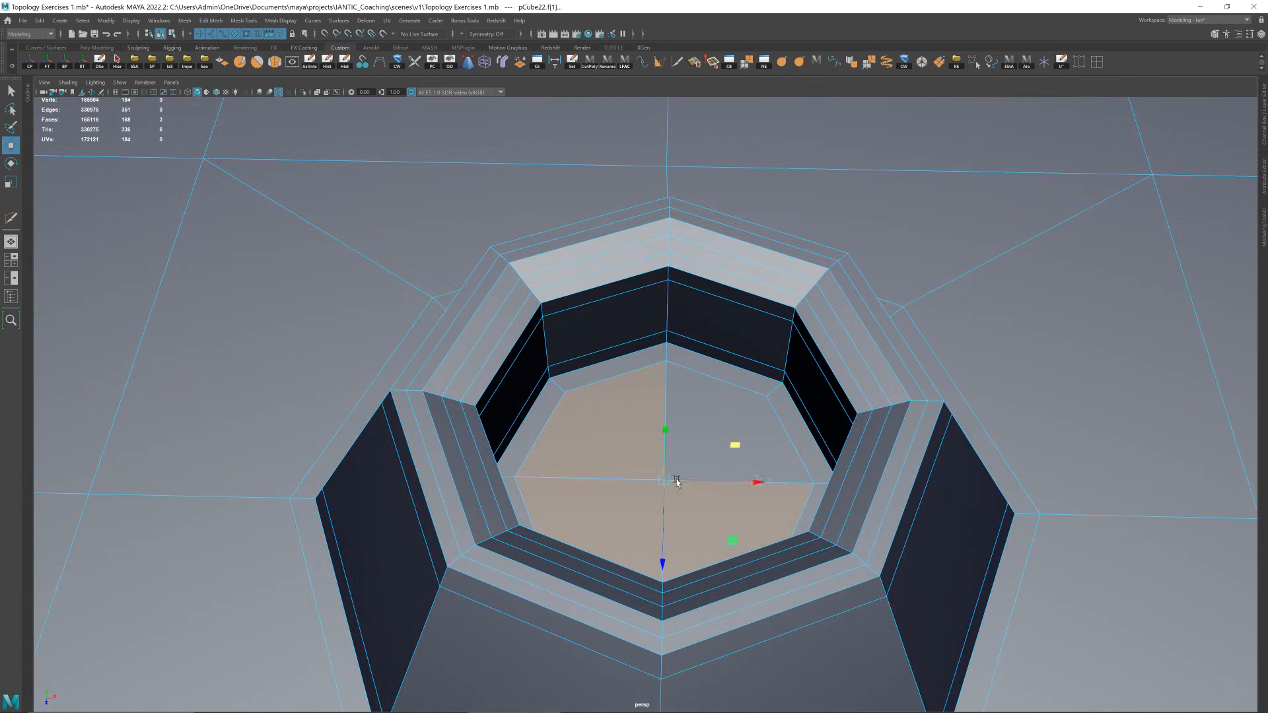
left_click(695, 428, "shift")
key("r")
left_click_drag(664, 480, 670, 443, "shift")
key("w")
key("r")
key("ctrl+e")
key("ctrl+e")
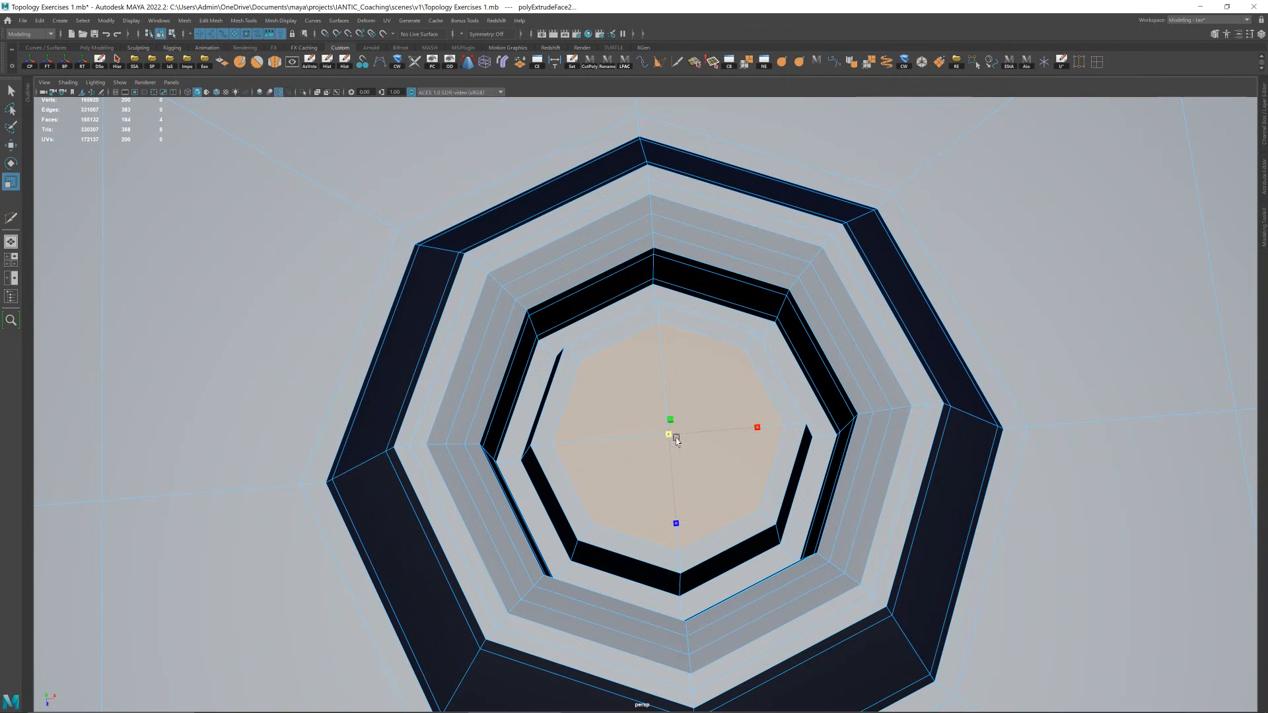
- Insert supporting edge loops around the central post's wall
key("ctrl+shift+x")
left_click_drag(588, 506, 582, 485, "alt")
left_click(569, 536, "ctrl")
left_click_drag(569, 536, 499, 461, "alt")
left_click(531, 498, "ctrl")
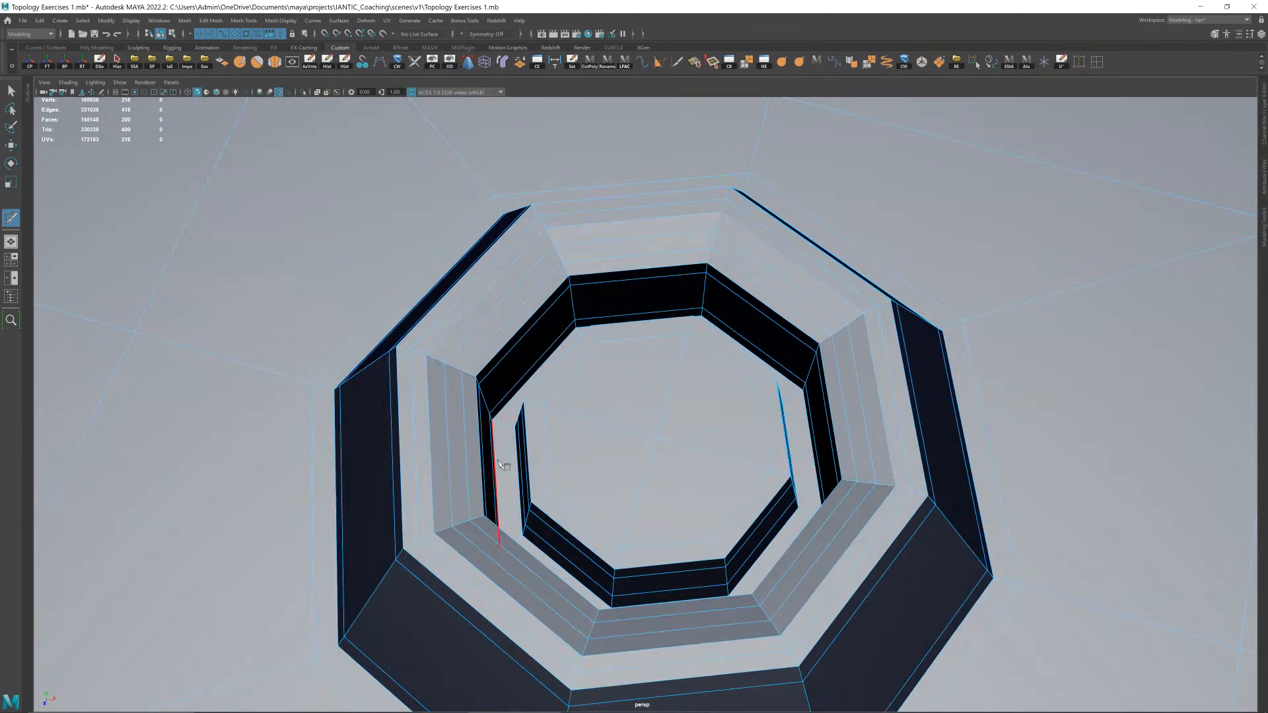
- Display the finished boss and plane smoothed, and deselect them to review the result
key("w")
key("3")
left_click(750, 232)
scroll(750, 274, "down", 8)
mouse_move(761, 306)
left_mouse_down("alt")
mouse_move(782, 307)
mouse_move(770, 303)
left_mouse_up("alt")
scroll(786, 304, "down", 8)
- Save the scene and turn the wireframe overlay back on for all planes
key("ctrl+s")
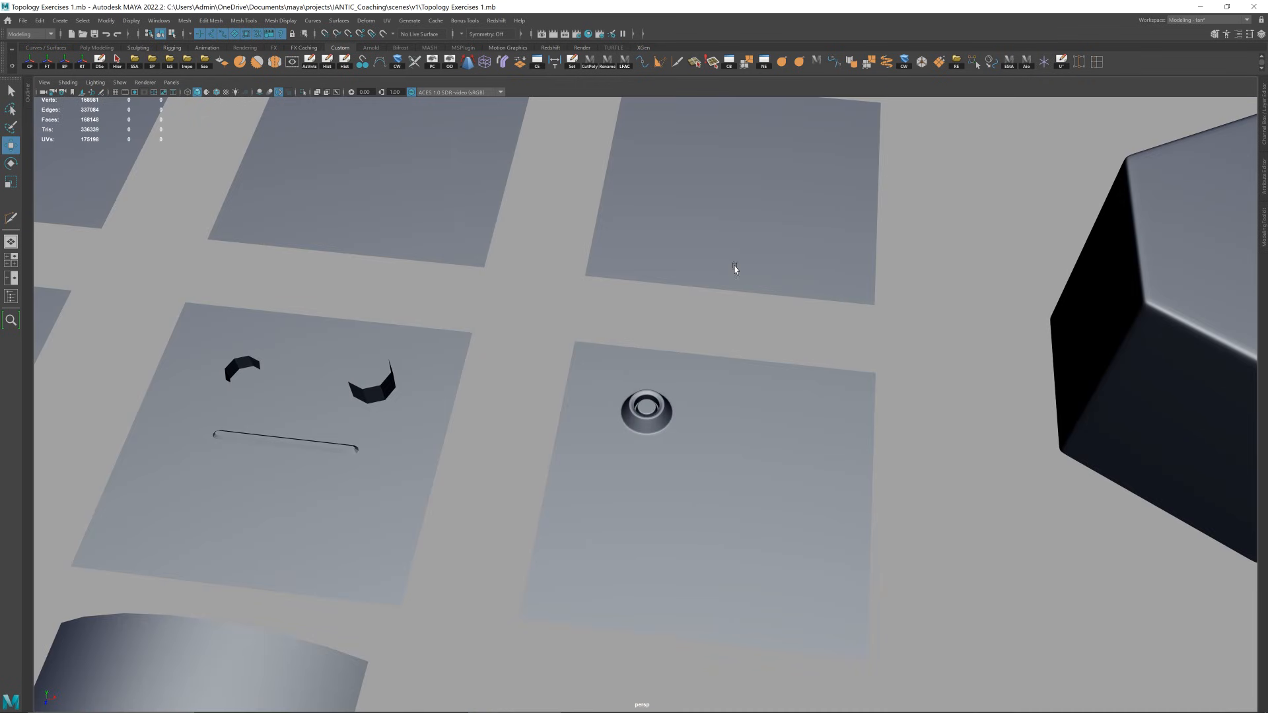
left_click(216, 93)
left_click_drag(786, 374, 793, 368, "alt")
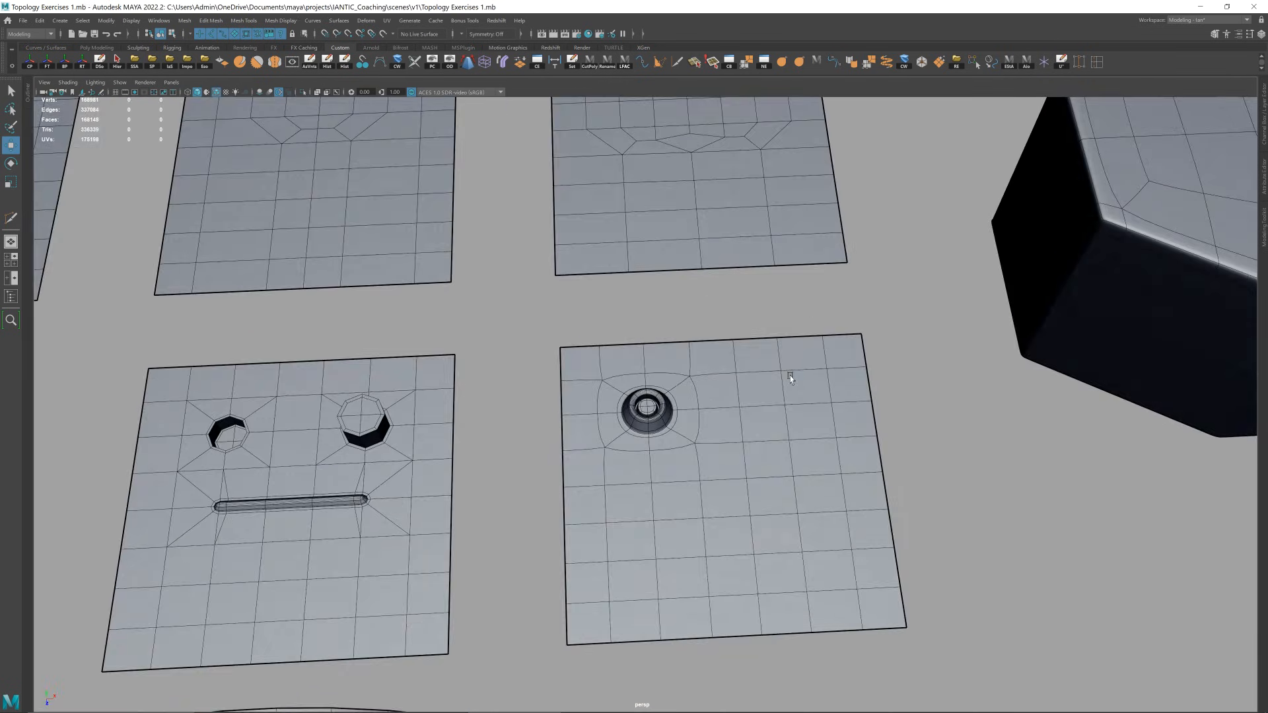
- Turn off the wireframe overlay for all planes and frame the plane with the boss
left_click(216, 93)
scroll(801, 342, "down", 7)
left_click(691, 272)
left_click_drag(761, 346, 743, 353, "alt")
left_click(743, 359)
key("a")
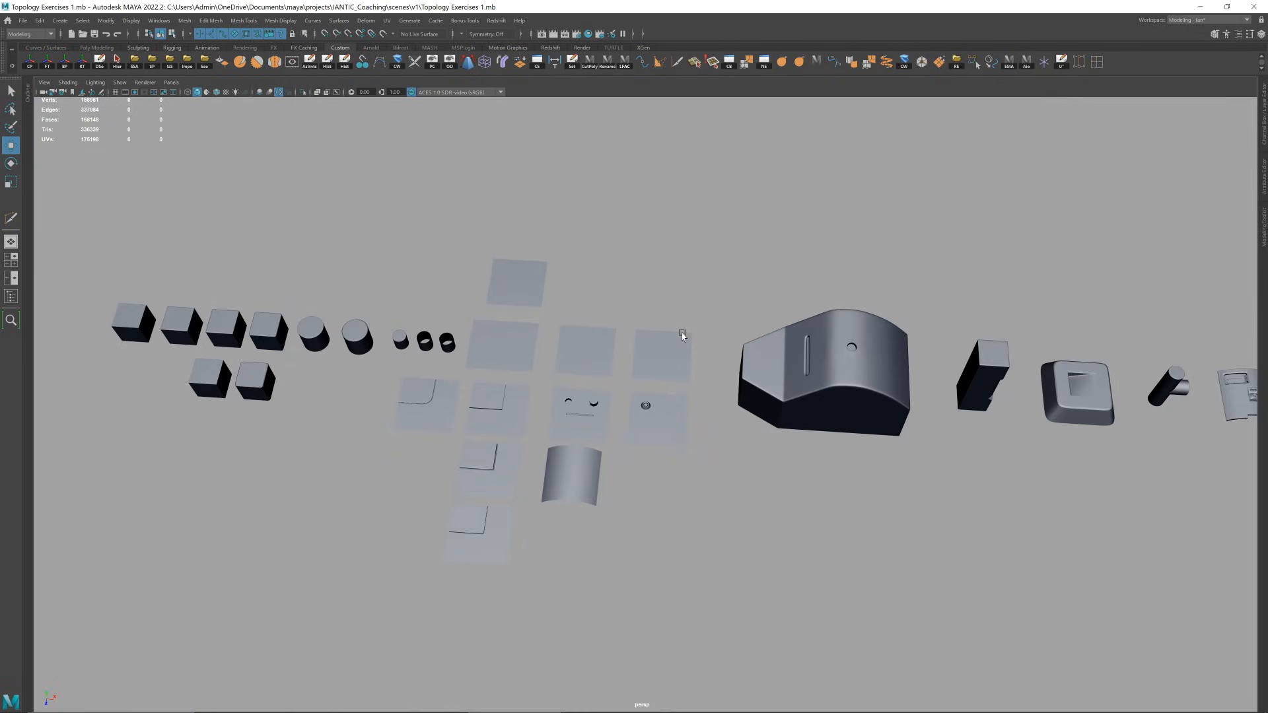
left_click(667, 425)
key("f")
scroll(701, 384, "down", 4)
left_click(568, 412)
middle_click_drag(608, 388, 628, 422, "alt")
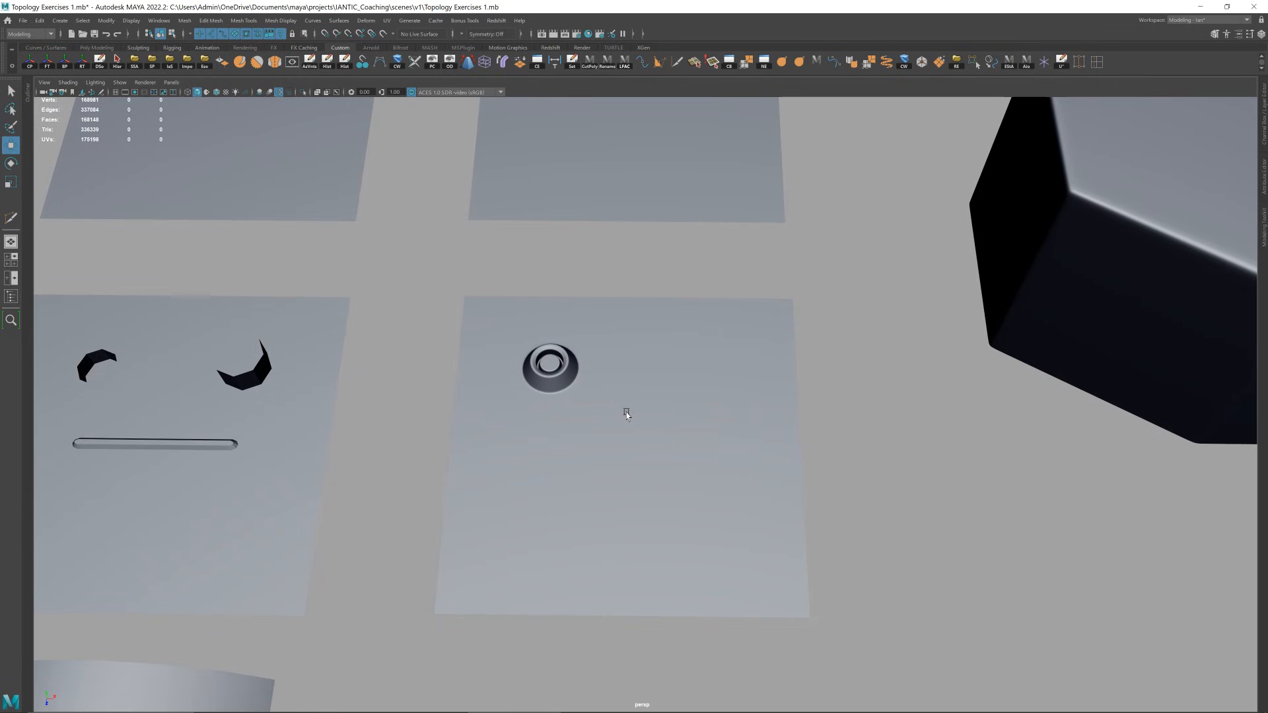
- Display the neighbouring plane with the two round holes and the slot smoothed
left_click(625, 417)
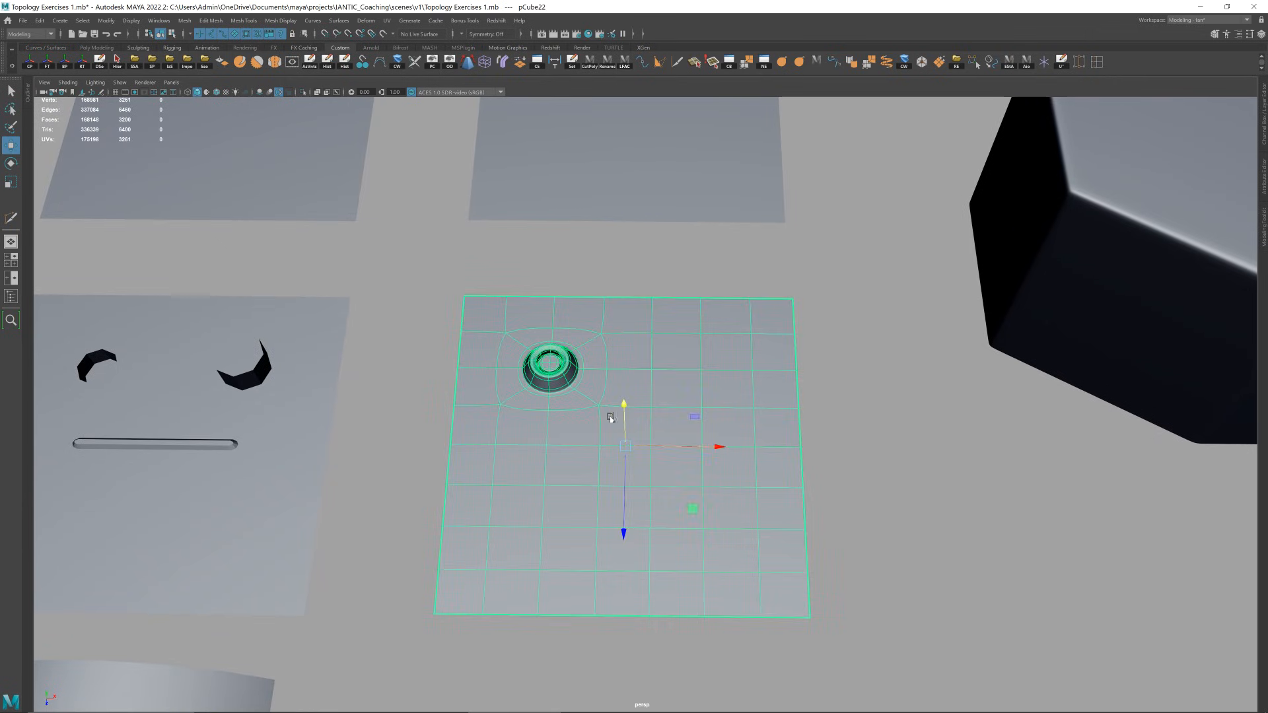
left_click_drag(434, 450, 379, 396)
middle_click_drag(234, 440, 640, 422, "alt")
left_click(556, 439)
scroll(555, 439, "up", 5)
key("3")
scroll(656, 462, "down", 5)
- Select the boss plane and return it to its unsmoothed display
left_click(753, 452)
middle_click_drag(931, 380, 645, 395, "alt")
left_click(645, 395)
scroll(648, 404, "up", 2)
key("1")
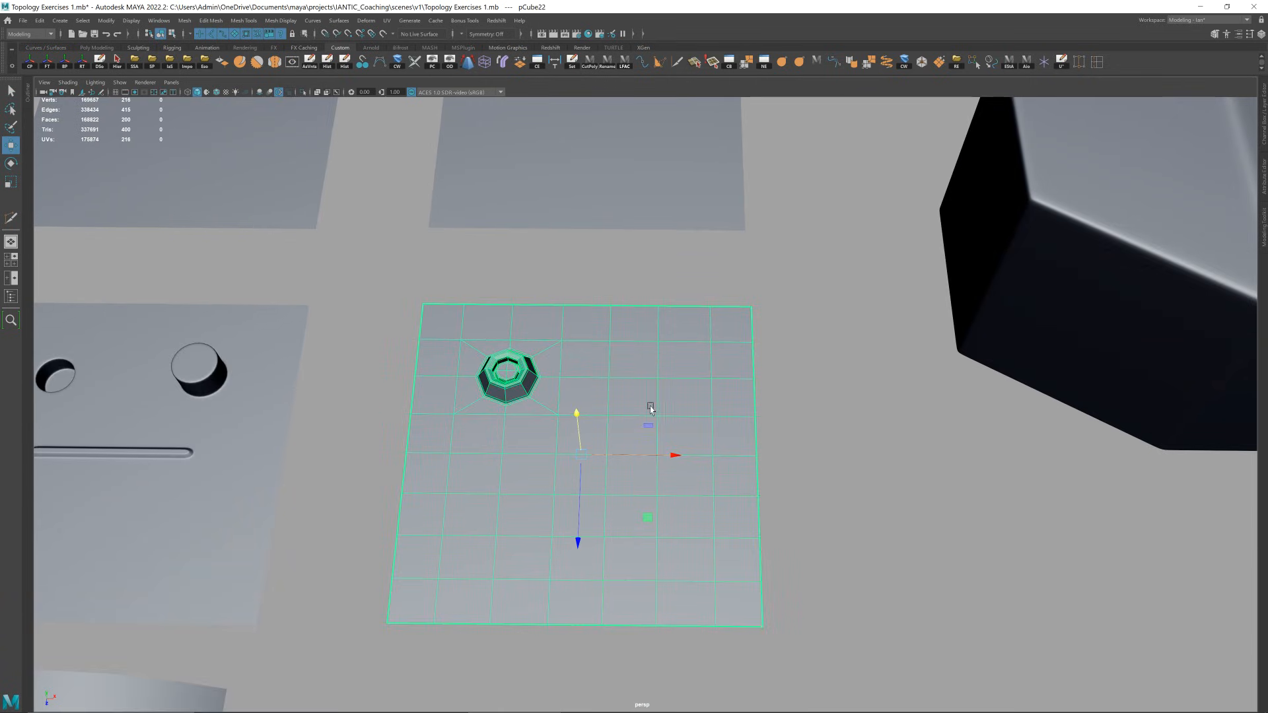
- Bevel three connected grid edges below the boss with a fraction of 0.22 and 2 segments to form a slot outline
right_click_drag(541, 457, 487, 446)
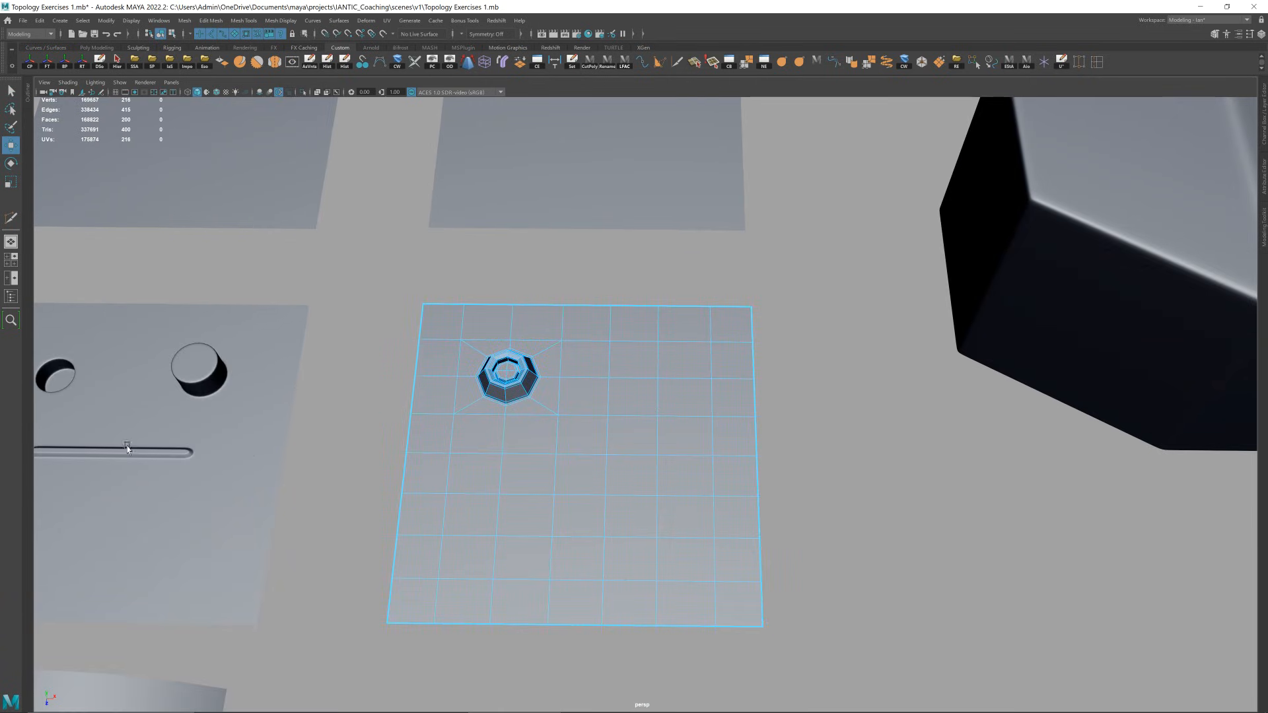
scroll(132, 450, "down", 2)
scroll(555, 452, "up", 4)
middle_click_drag(630, 422, 757, 390, "alt")
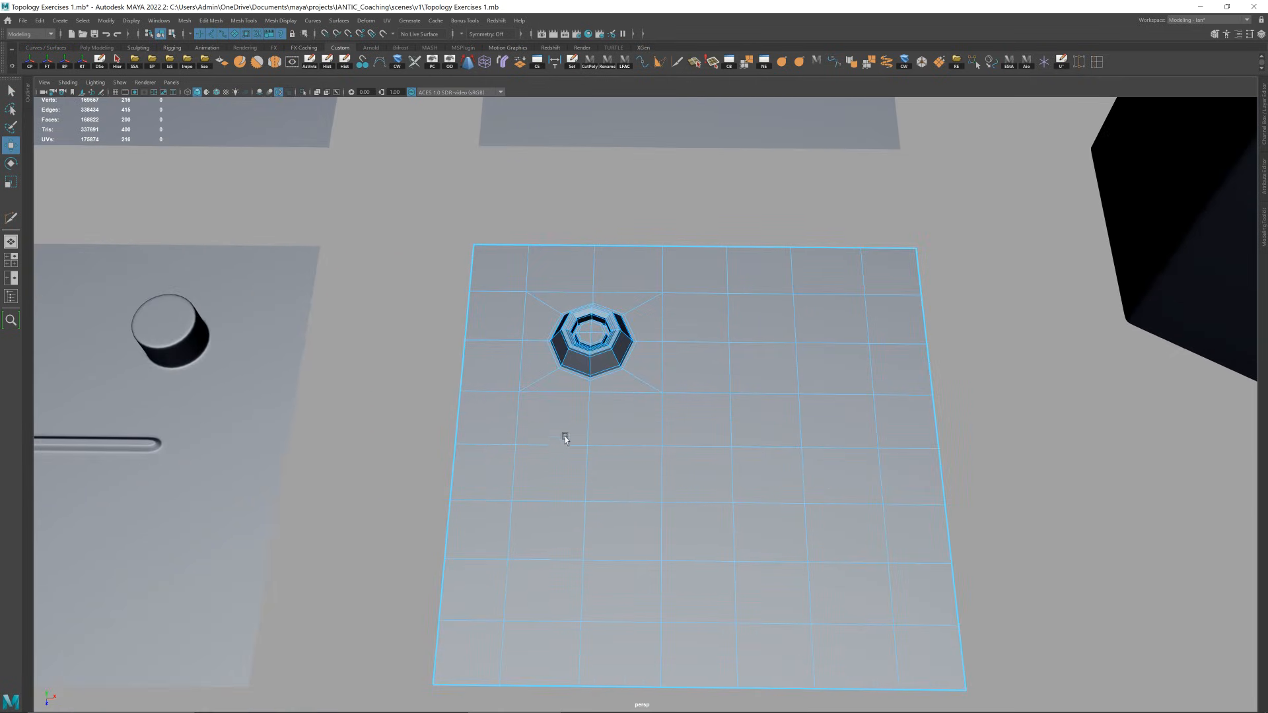
left_click(565, 447)
key("q")
key("ctrl+b")
left_click_drag(740, 423, 730, 434, "alt")
middle_click_drag(730, 435, 614, 416, "alt")
right_click_drag(614, 416, 835, 433, "alt")
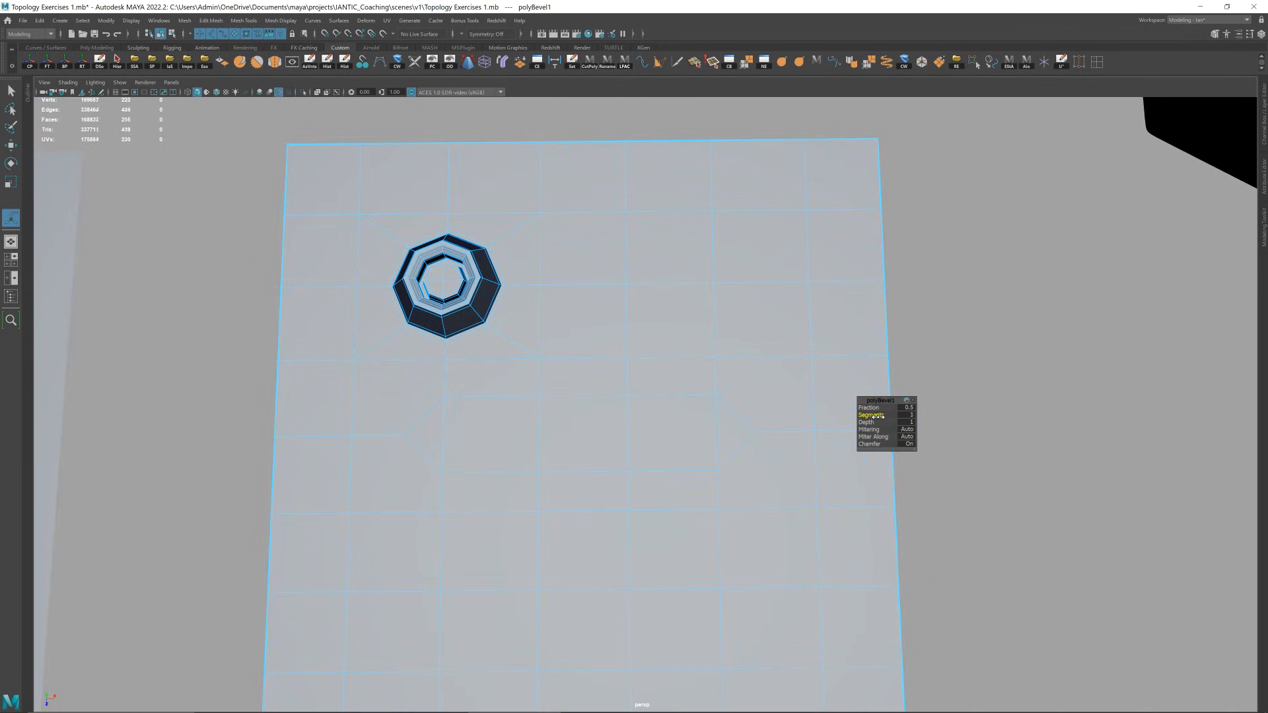
left_click_drag(690, 459, 691, 445, "alt")
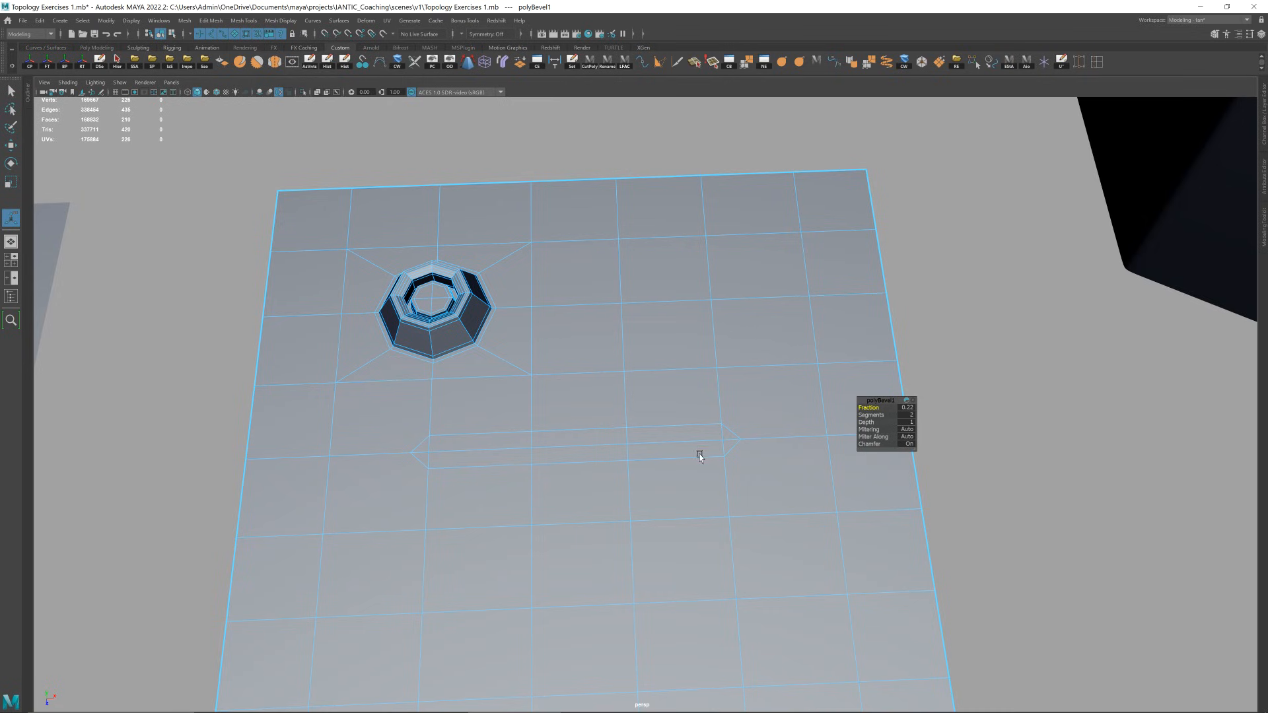
- Cut diagonal edges from both ends of the slot outline to the four surrounding grid vertices
scroll(686, 472, "up", 3)
key("ctrl+shift+x")
scroll(680, 481, "up", 1)
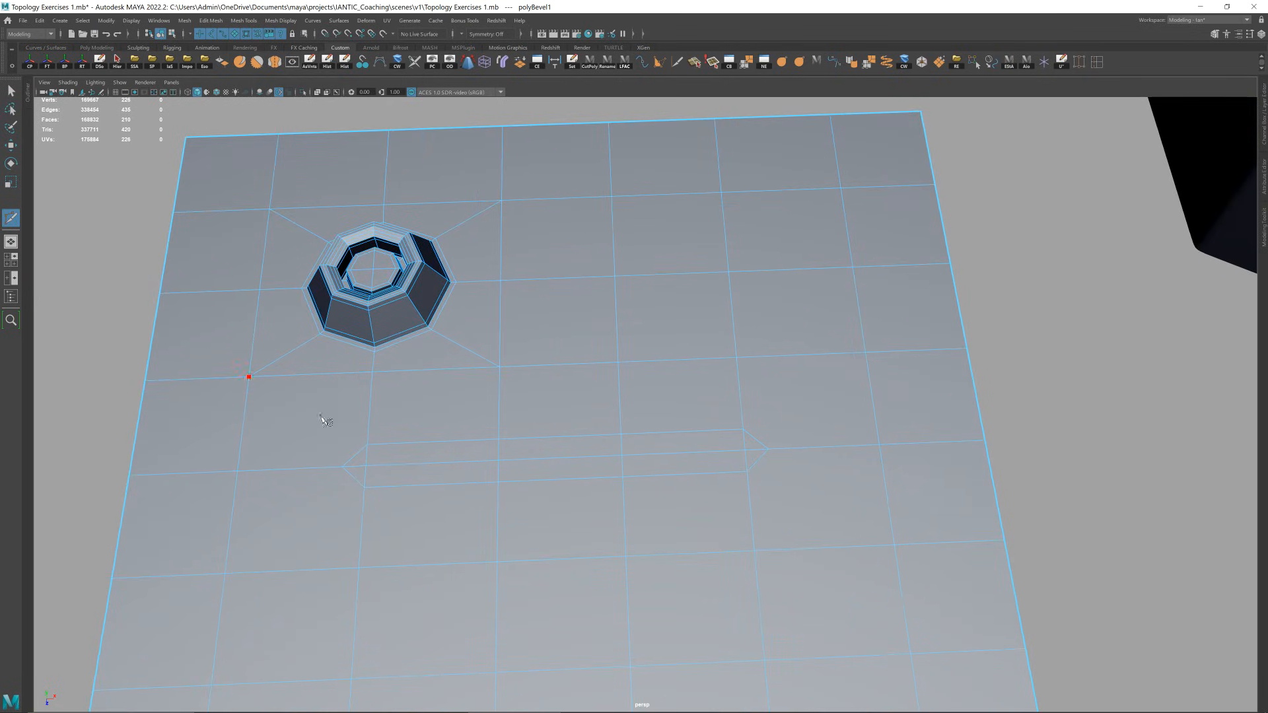
left_click(227, 574)
left_click(353, 479, "shift")
right_click(354, 482)
left_click(756, 438)
left_click(865, 352)
right_click(866, 354)
left_click(757, 465, "shift")
- Scale the four new end vertices of the slot outline outward to round its ends, and dismiss the desktop notification
key("w")
right_click_drag(765, 461, 747, 443)
left_click(757, 440)
key("q")
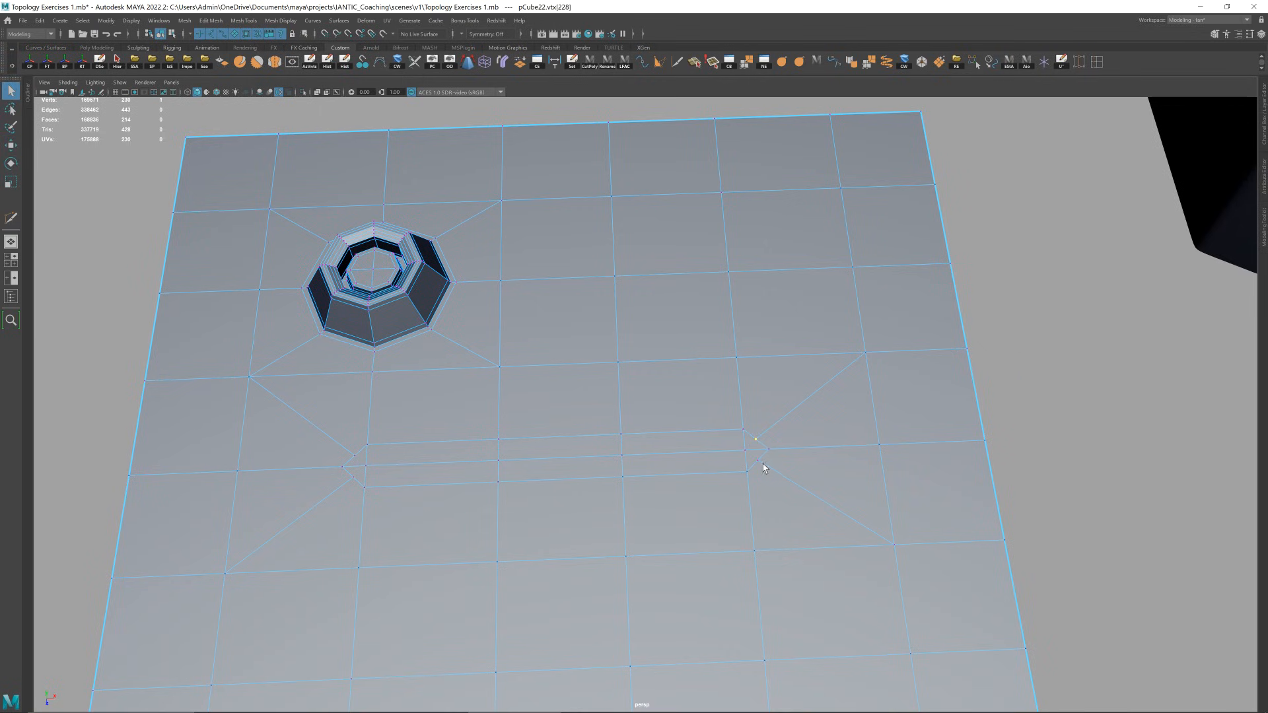
left_click(358, 479, "shift")
key("w")
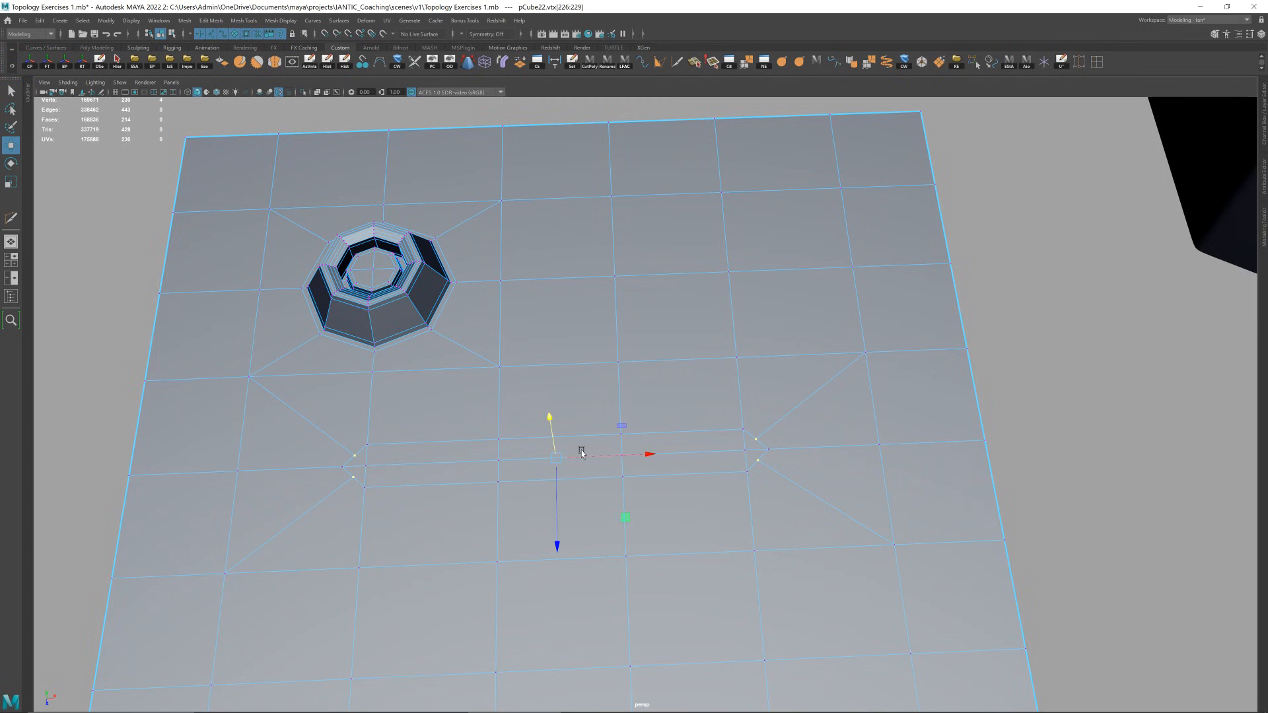
key("r")
left_click_drag(597, 459, 559, 479)
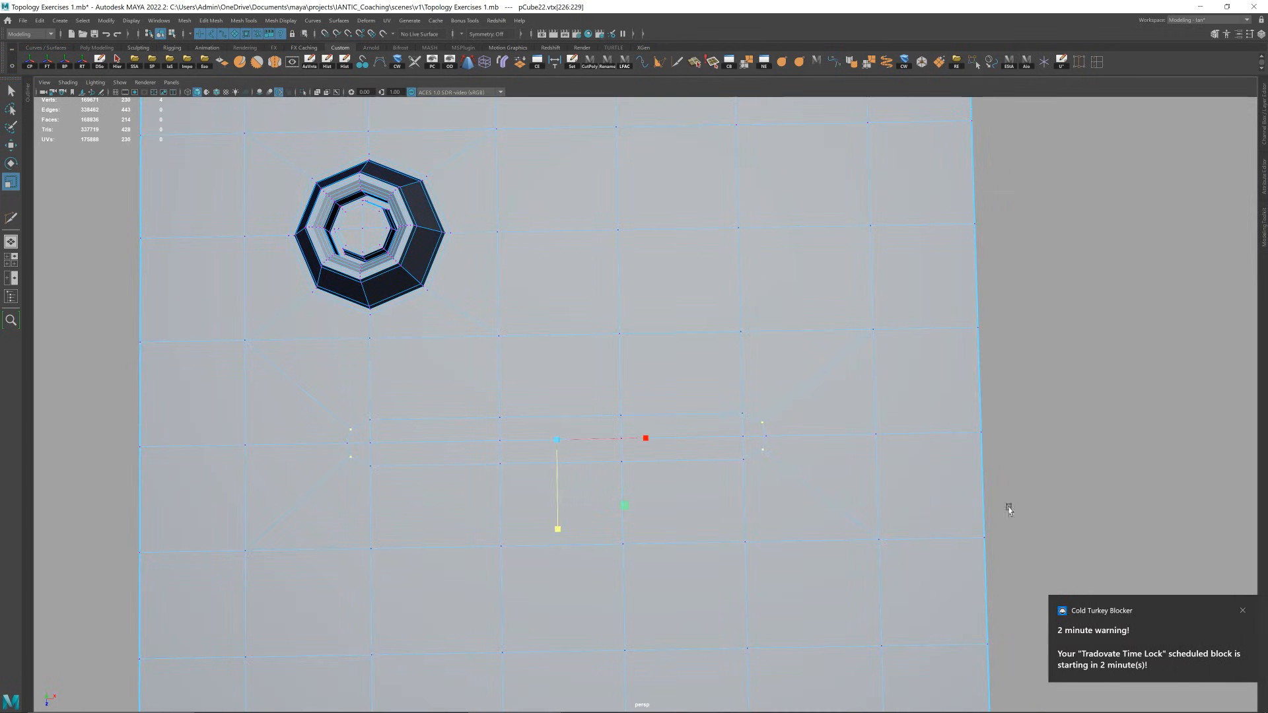
left_click(1242, 612)
left_click_drag(683, 436, 674, 419, "alt")
- Select all faces inside the slot outline and insert a supporting edge loop around it
key("w")
right_click_drag(669, 420, 654, 449)
left_click_drag(498, 452, 487, 429, "alt")
key("q")
left_click(353, 460)
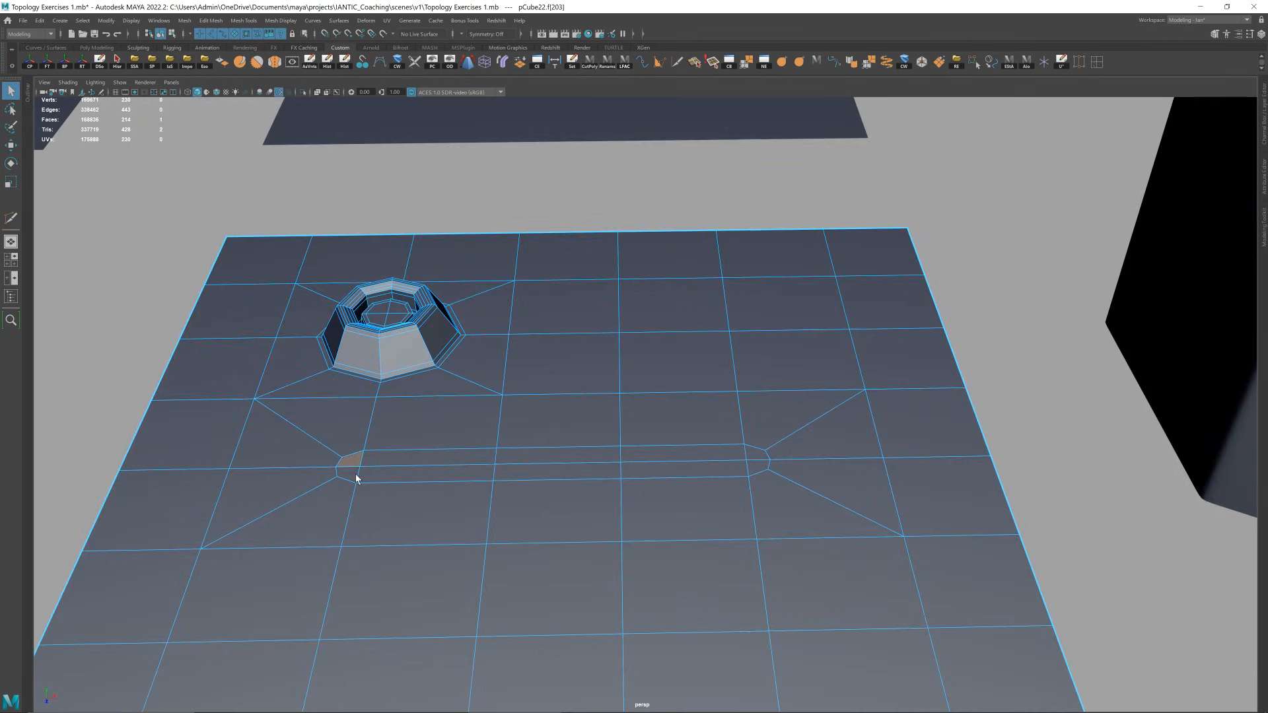
left_click(374, 475, "shift")
double_click(760, 472, "shift")
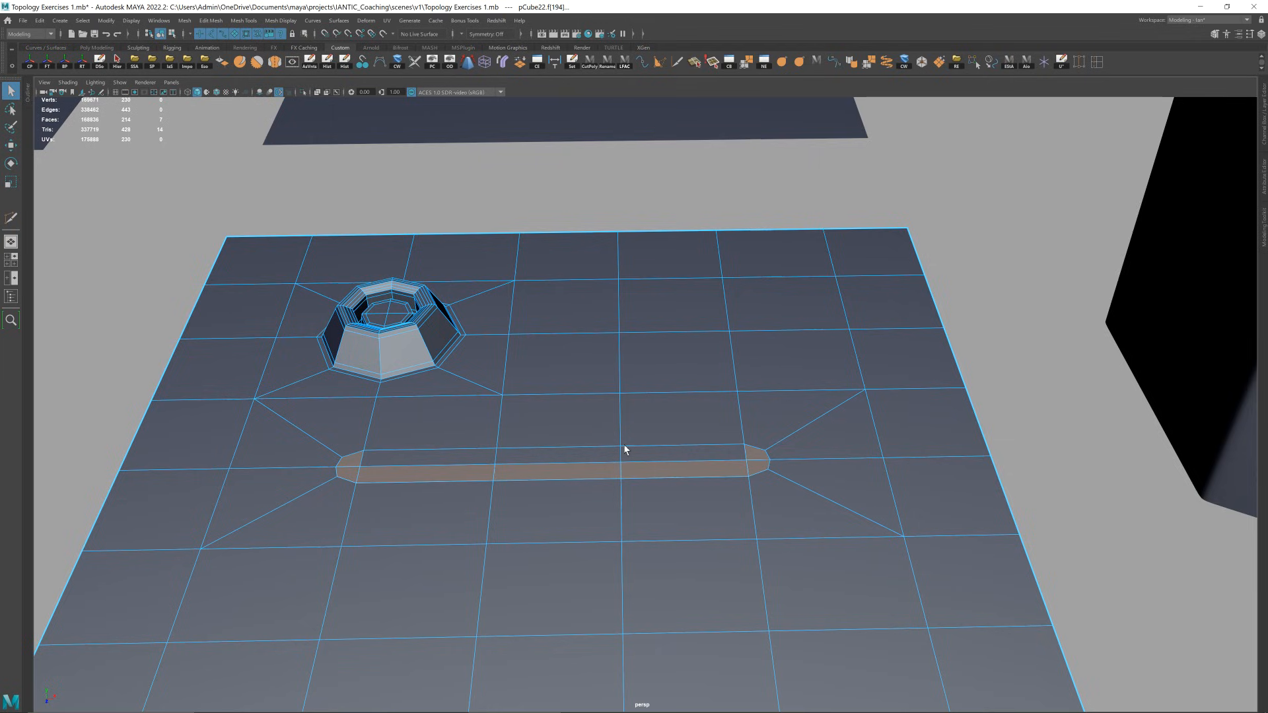
double_click(397, 466, "shift")
key("r")
left_click_drag(558, 463, 560, 468)
left_click_drag(561, 468, 533, 473, "alt")
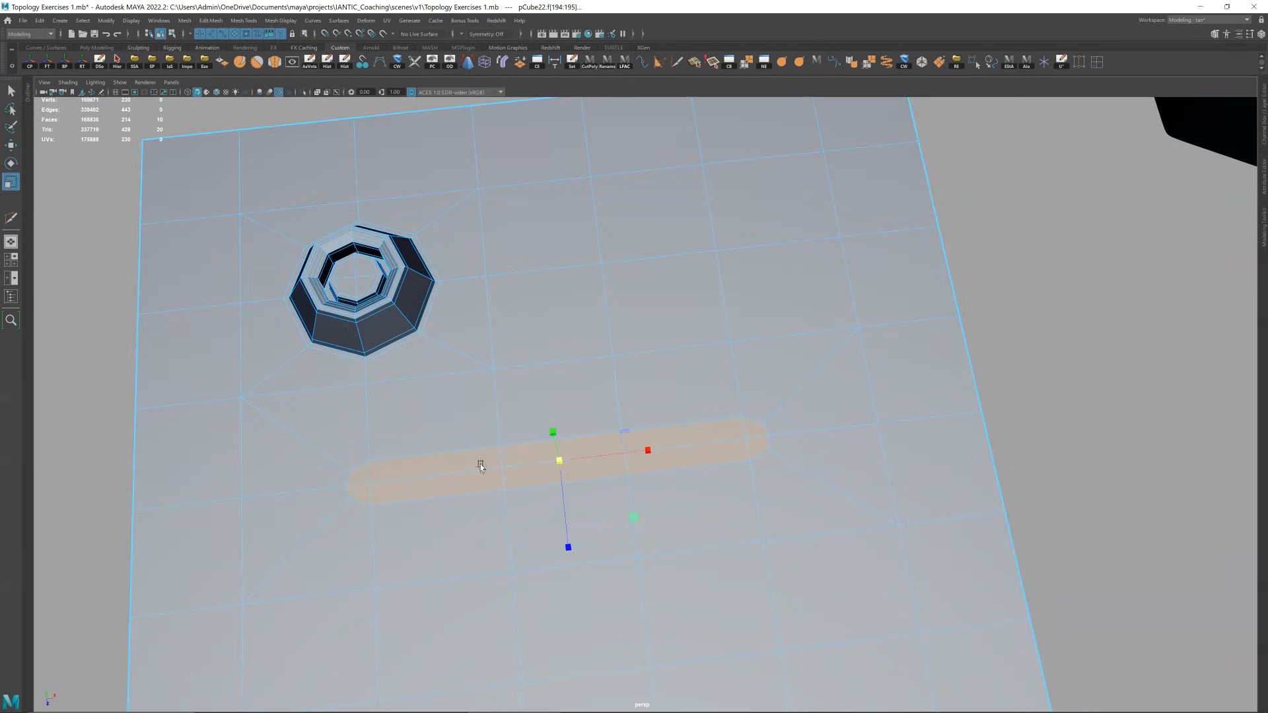
key("ctrl+shift+x")
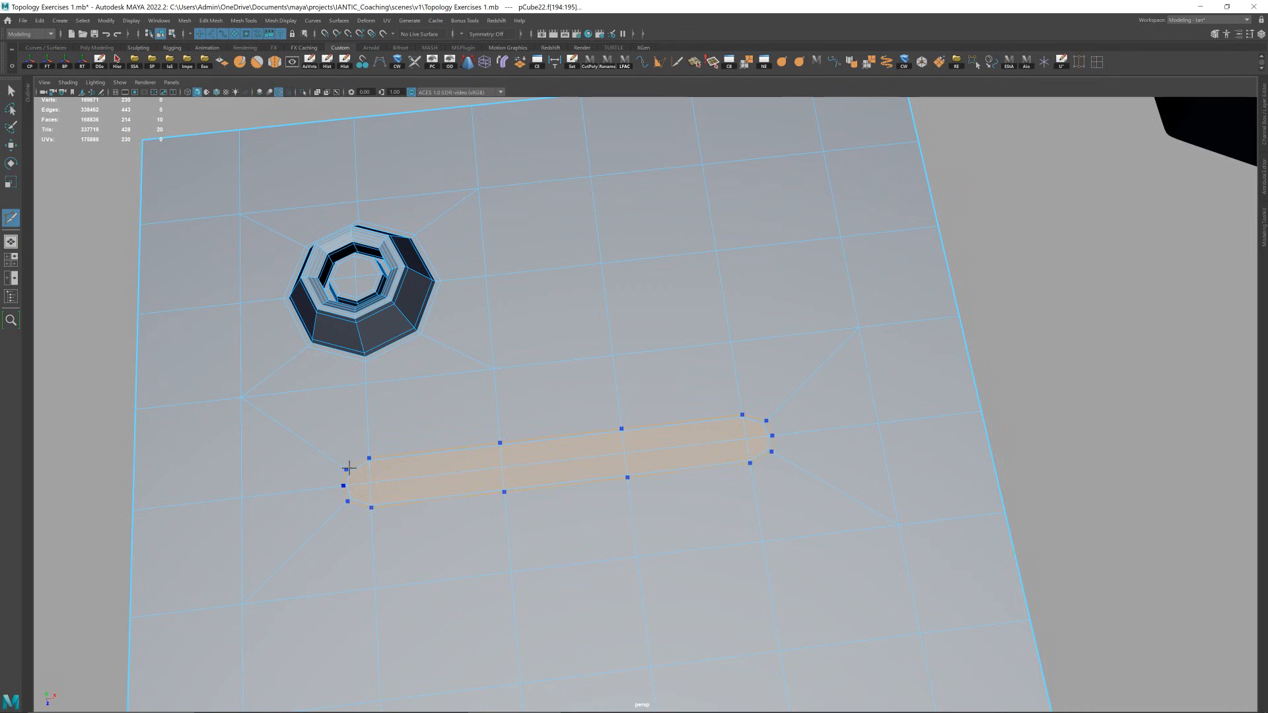
left_click(346, 467, "ctrl")
- Slide the short end edges at both ends of the slot outline to refine the spacing of its border loops
scroll(795, 421, "up", 2)
left_click_drag(795, 421, 842, 442, "alt")
scroll(820, 422, "up", 1)
key("r")
left_click(808, 471)
key("q")
key("w")
left_click_drag(823, 471, 817, 470, "ctrl+shift")
key("ctrl+z")
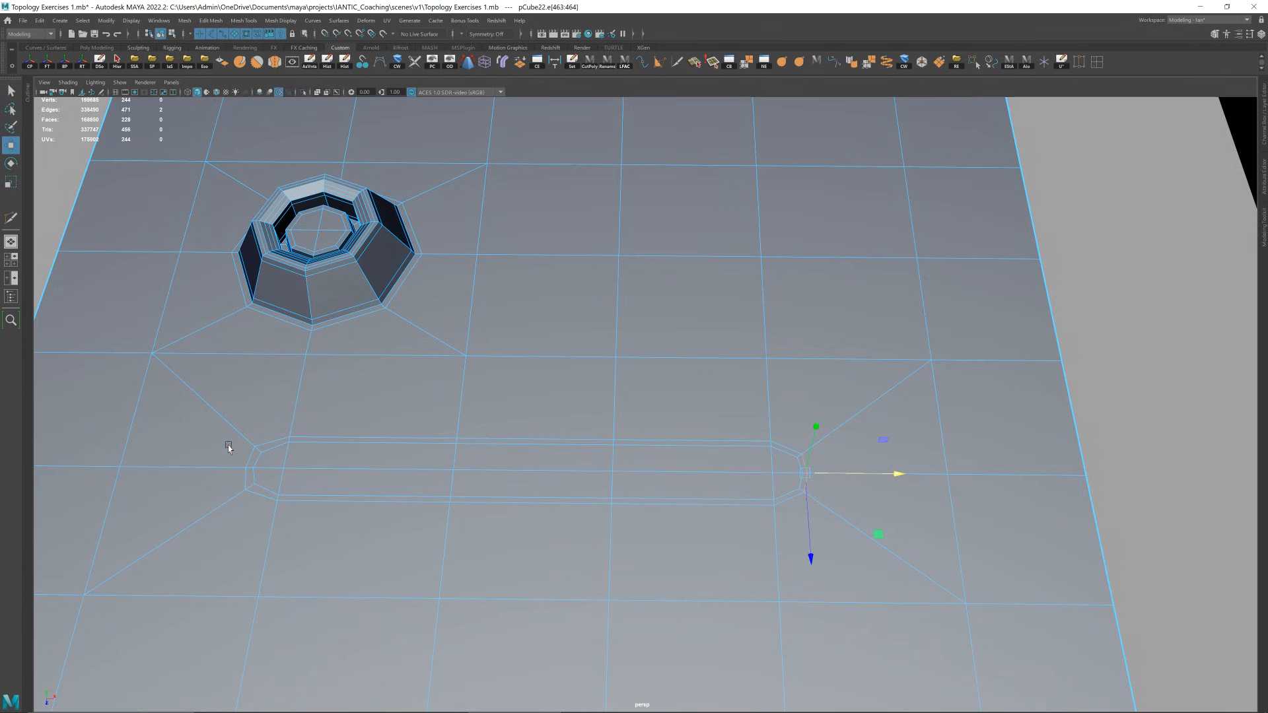
left_click(253, 460)
key("q")
key("w")
left_click_drag(273, 470, 276, 471, "ctrl+shift")
- Select the slot's inner faces and extrude them down into a recess with sloped walls and a second inner level
key("q")
key("F11")
left_click(273, 462)
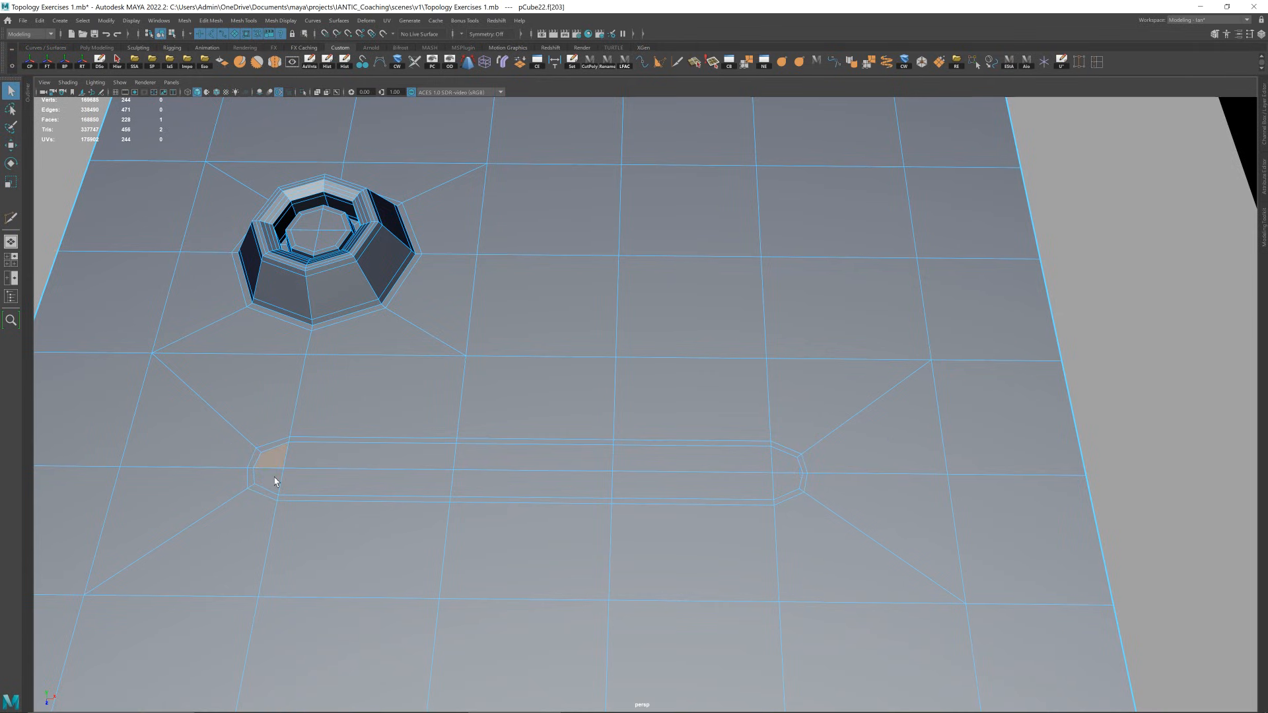
left_click(332, 463, "shift")
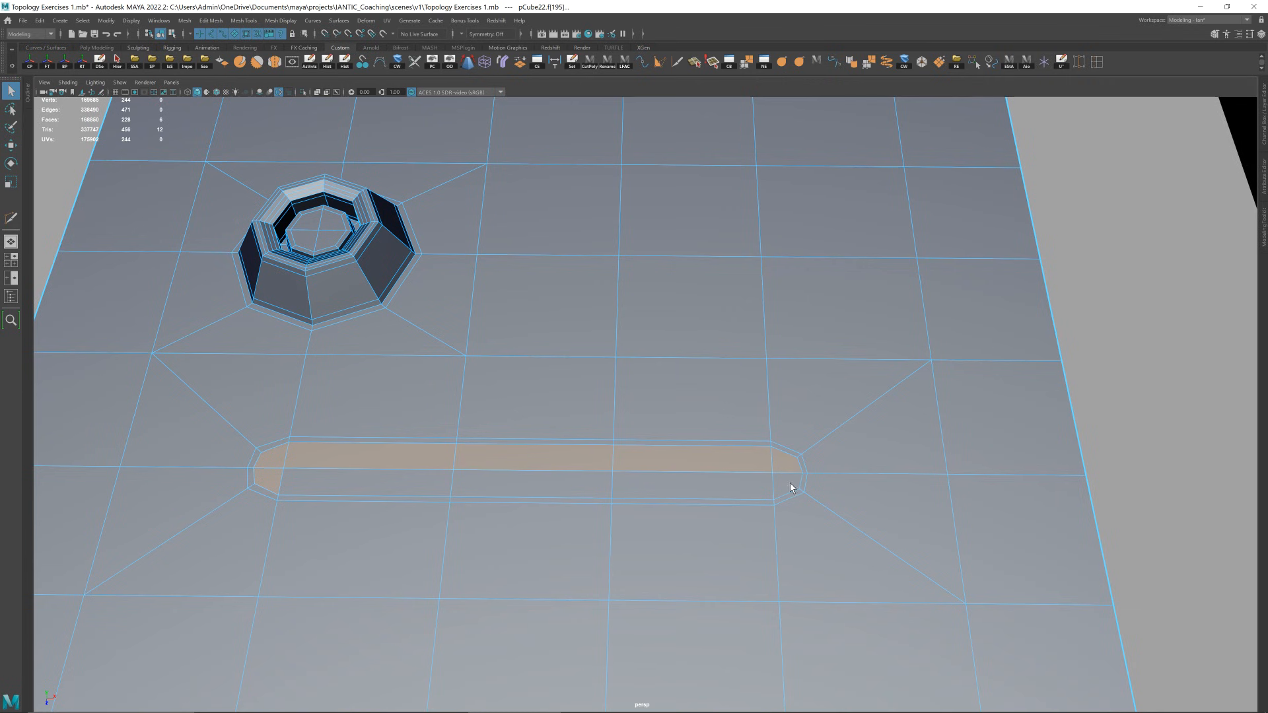
double_click(335, 486, "shift")
left_click_drag(663, 449, 605, 489, "alt")
key("w")
key("r")
key("w")
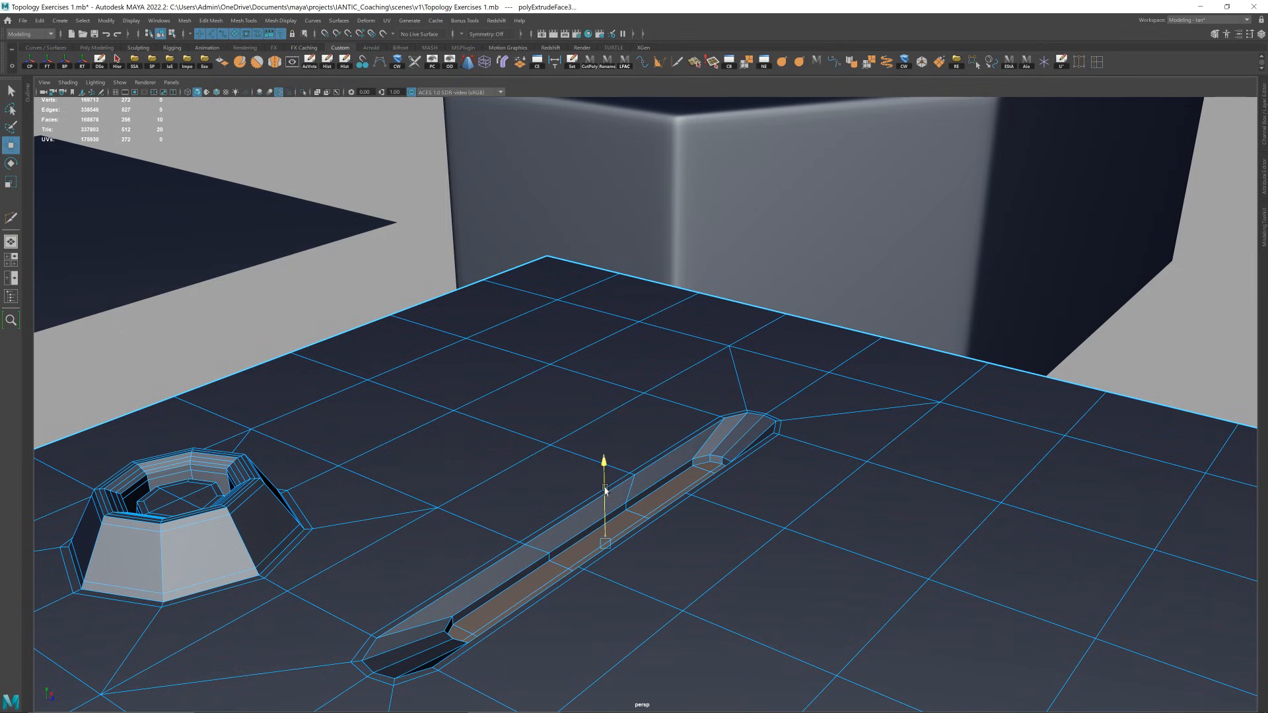
- Lower the extruded slot floor to deepen its vertical inner walls
middle_click_drag(635, 433, 640, 354, "alt")
right_click_drag(641, 353, 616, 459, "alt")
key("ctrl+z")
key("ctrl+z")
key("ctrl+z")
key("ctrl+y")
key("ctrl+y")
key("ctrl+y")
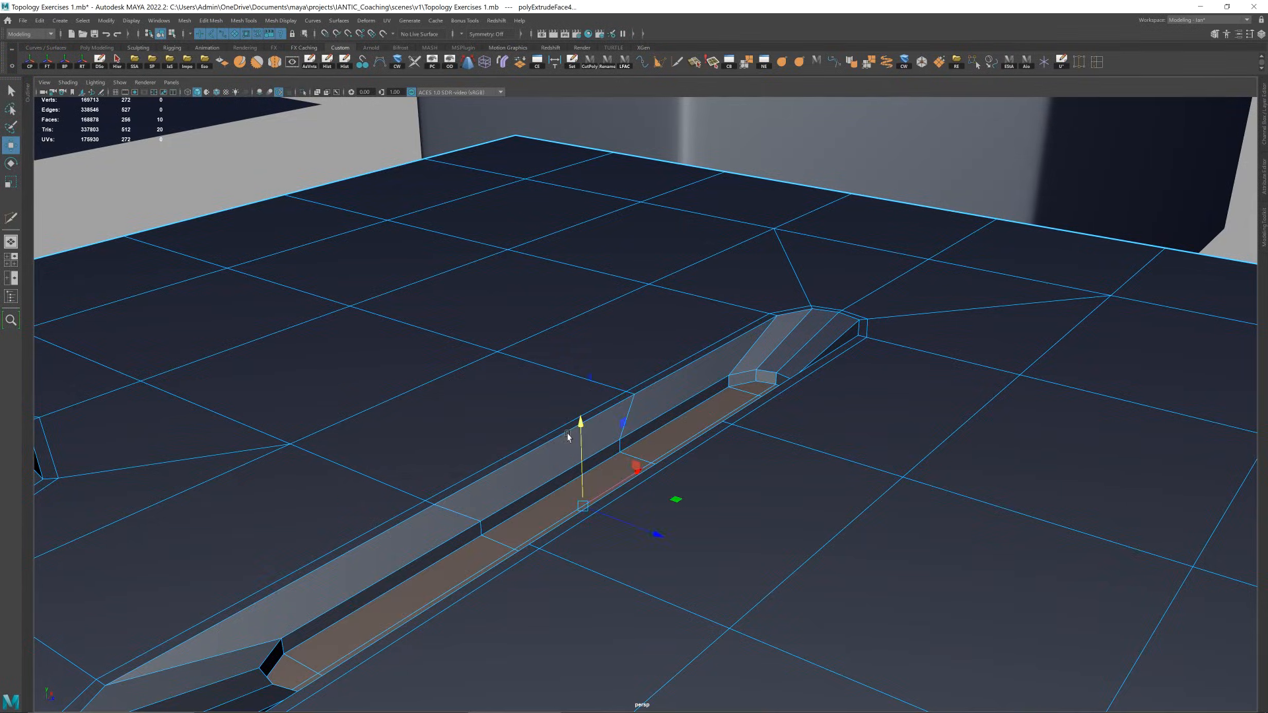
left_click_drag(579, 442, 587, 488)
- Insert supporting edge loops around the slot's sloped and vertical walls
scroll(743, 398, "up", 3)
key("ctrl+shift+x")
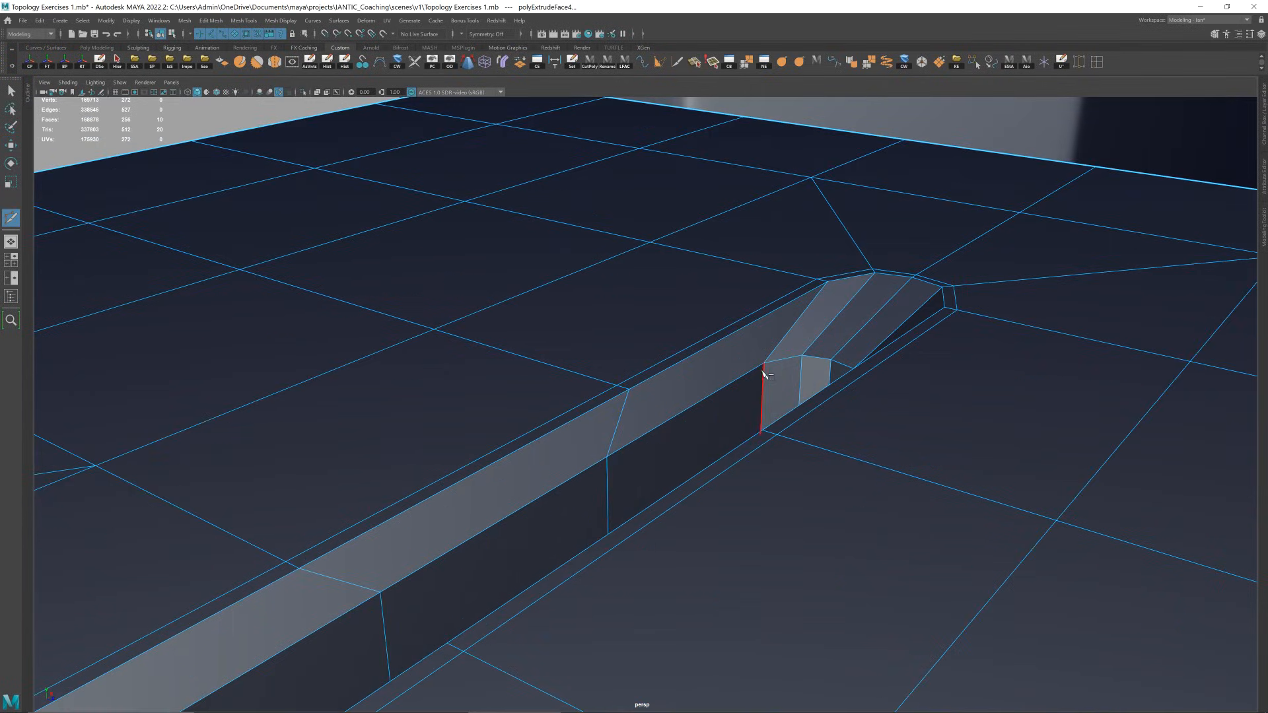
left_click(765, 374, "ctrl")
mouse_move(765, 375)
left_mouse_down("alt")
mouse_move(779, 391)
mouse_move(767, 390)
left_mouse_up("alt")
middle_click_drag(766, 390, 725, 367, "alt")
left_click(712, 369, "ctrl")
- Preview the plane smoothed, inspect both ends of the slot, and return to the unsmoothed display
key("w")
key("3")
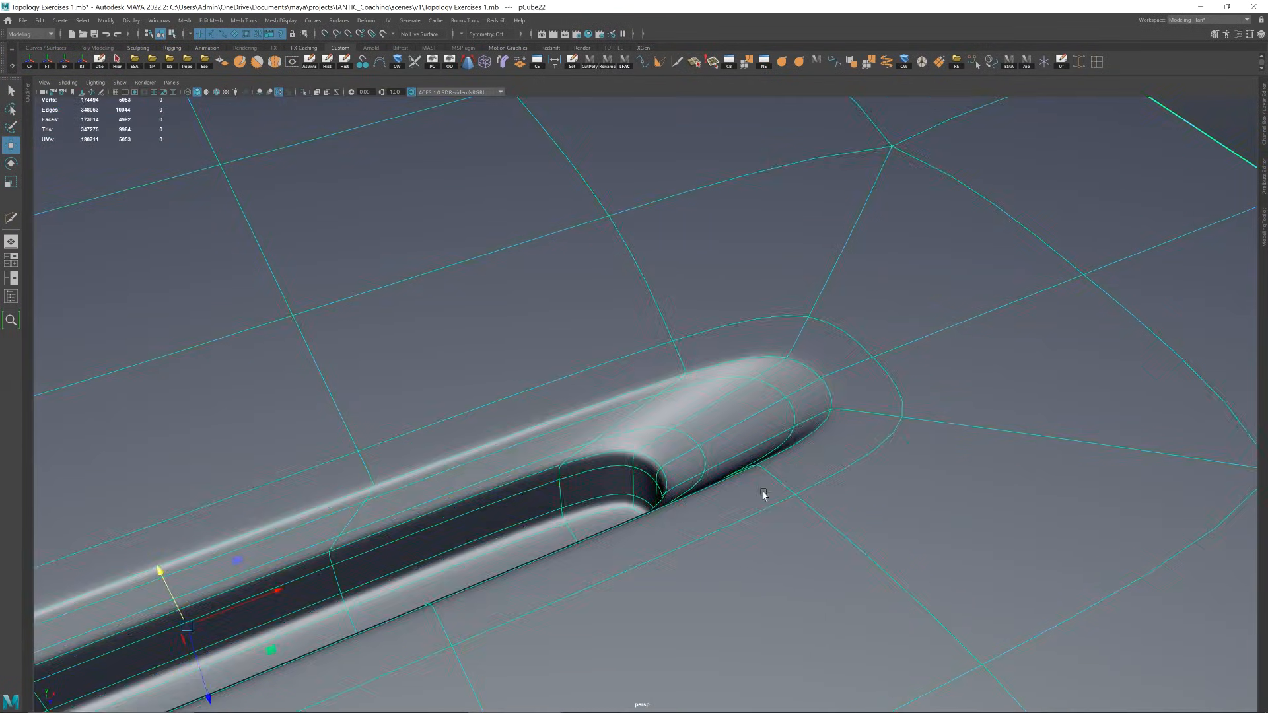
left_click(790, 470, "shift")
right_click_drag(790, 470, 731, 414, "alt")
left_click_drag(731, 414, 648, 376, "alt")
left_click(711, 428)
key("1")
key("3")
left_click(715, 379, "shift")
left_click_drag(715, 378, 747, 402, "alt")
right_click_drag(747, 402, 655, 399, "alt")
left_click(654, 398)
key("1")
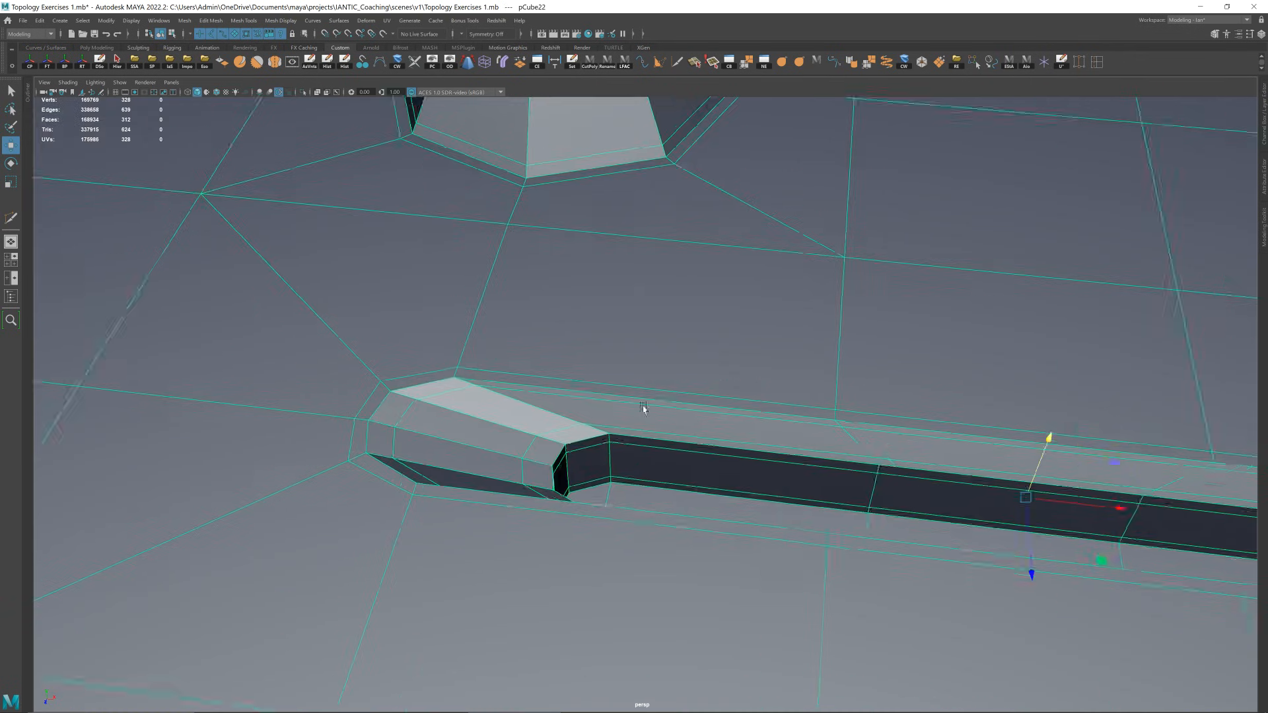
- Try to delete an edge loop near the slot's left end
left_click_drag(626, 378, 646, 378, "alt")
key("ctrl+shift+x")
scroll(626, 341, "down", 3)
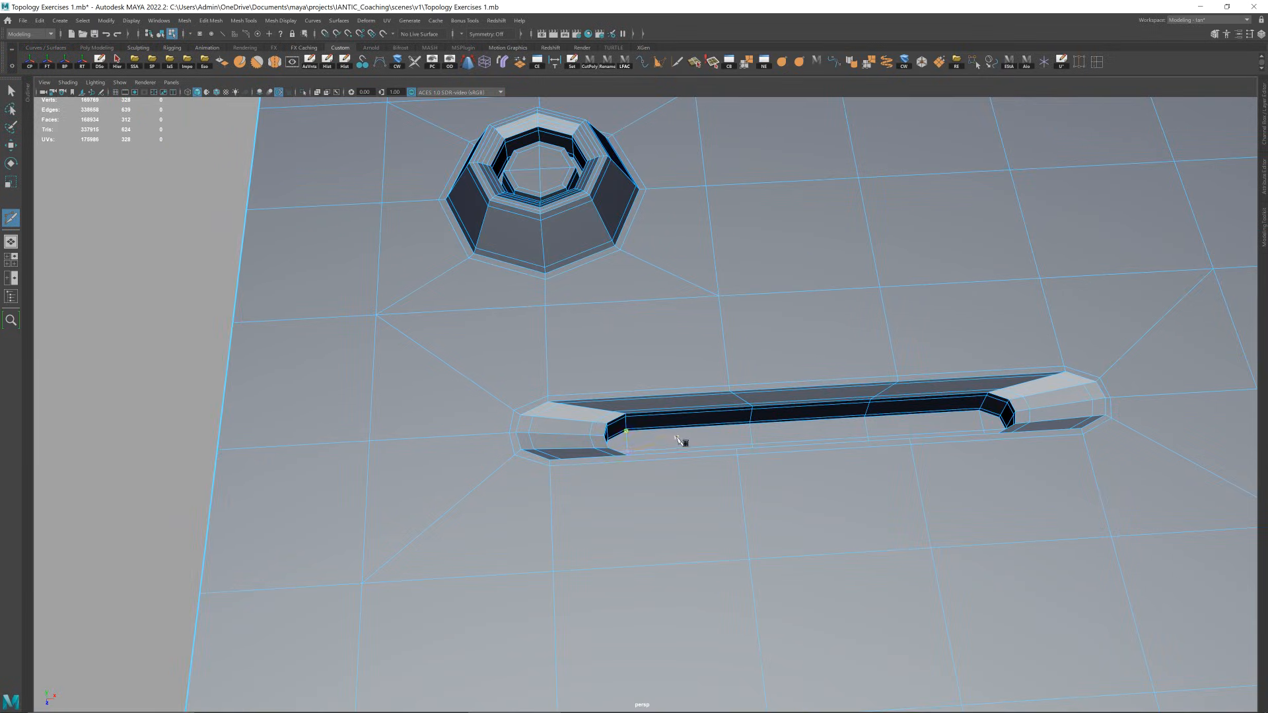
left_click_drag(680, 441, 583, 291, "alt")
scroll(680, 395, "up", 5)
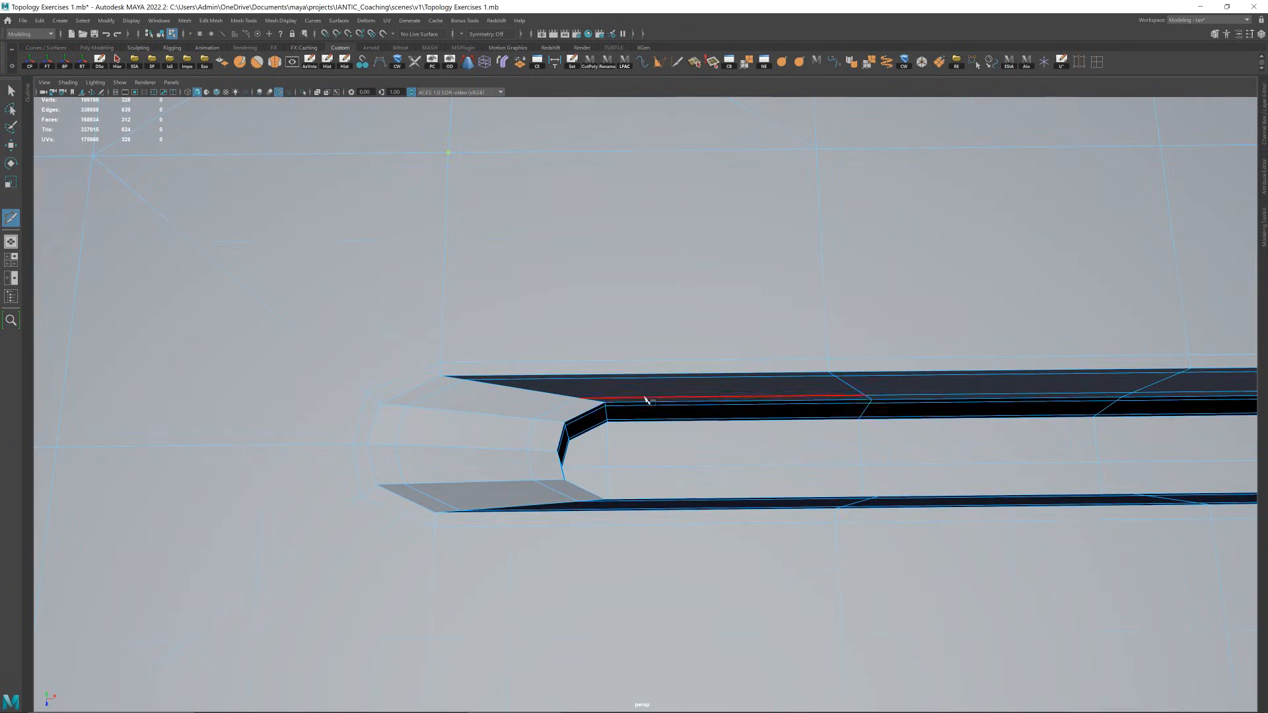
key("w")
key("F10")
double_click(543, 393)
key("ctrl+Delete")
scroll(586, 386, "down", 3)
key("ctrl+z")
middle_click_drag(904, 355, 562, 356, "alt")
left_click_drag(894, 377, 773, 371, "alt")
key("F8")
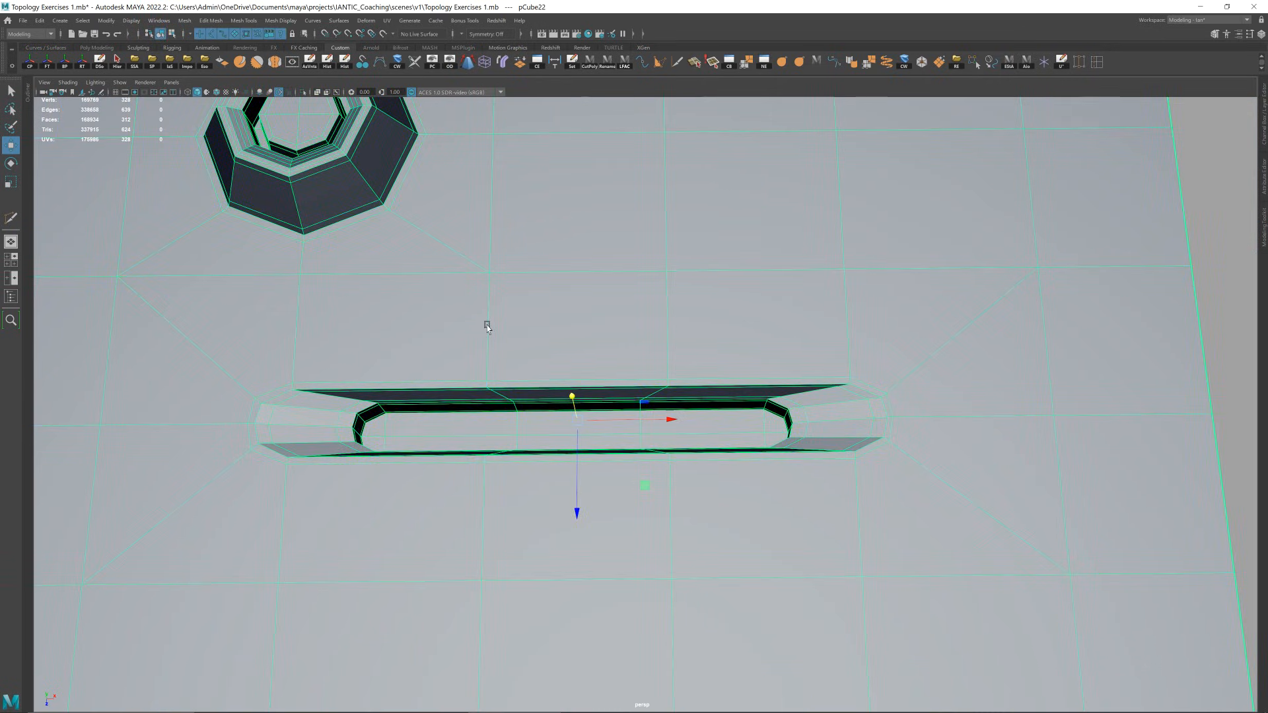
key("F8")
double_click(486, 379)
left_click(487, 375)
key("q")
- Cut a new edge line across the slot near its left end, joining the grid vertices above and below it
right_click_drag(493, 393, 484, 343)
middle_click_drag(486, 378, 594, 369, "alt")
scroll(594, 370, "up", 5)
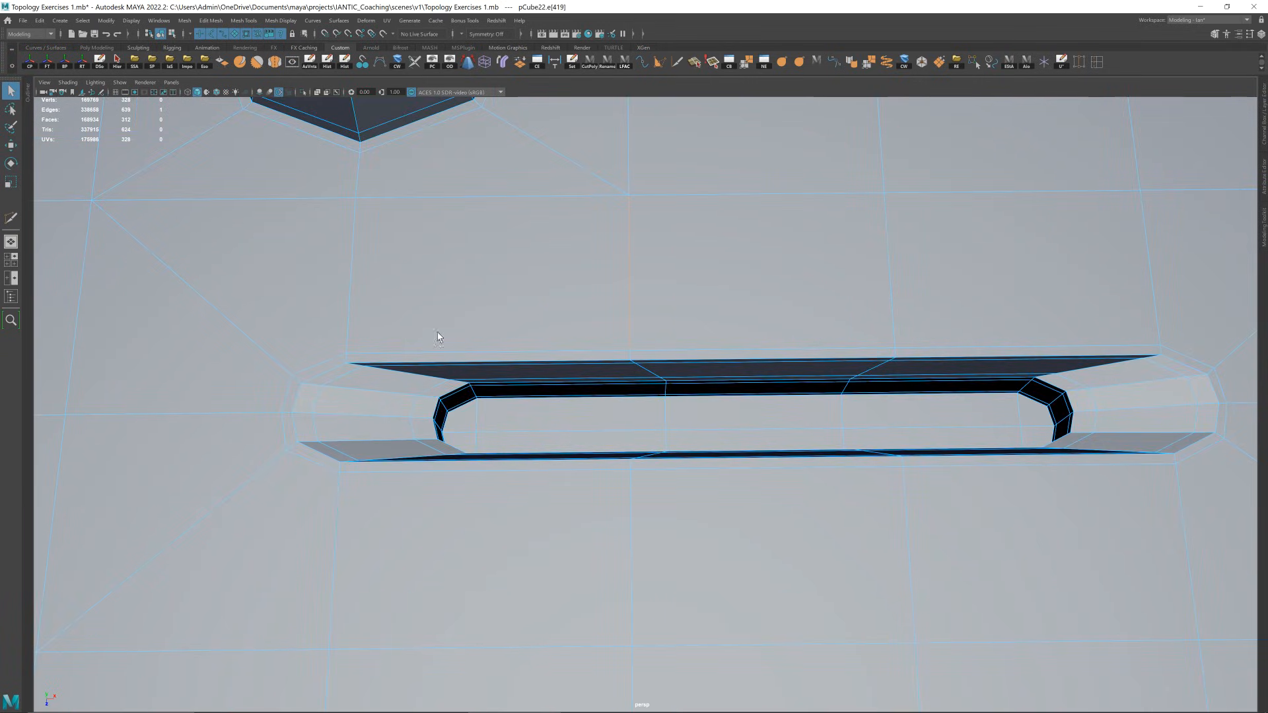
left_click(361, 198)
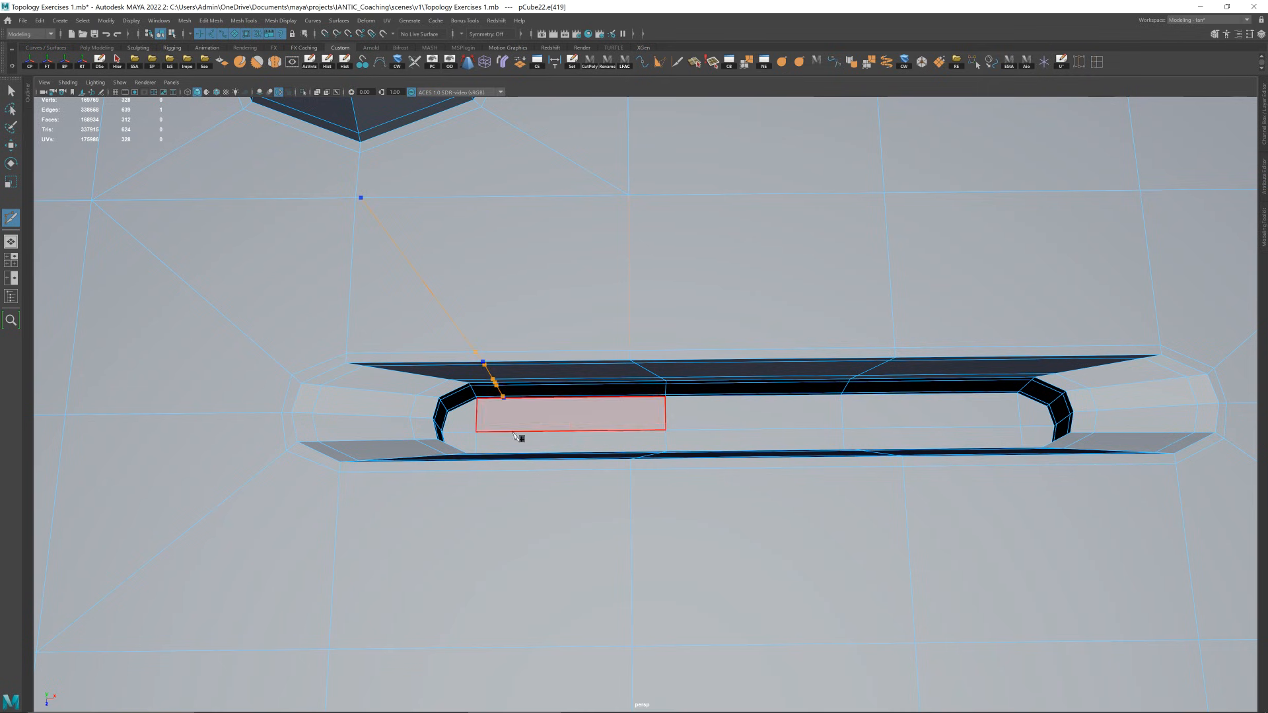
left_click_drag(505, 472, 515, 472, "alt")
left_click(515, 473)
left_click(399, 645)
key("Return")
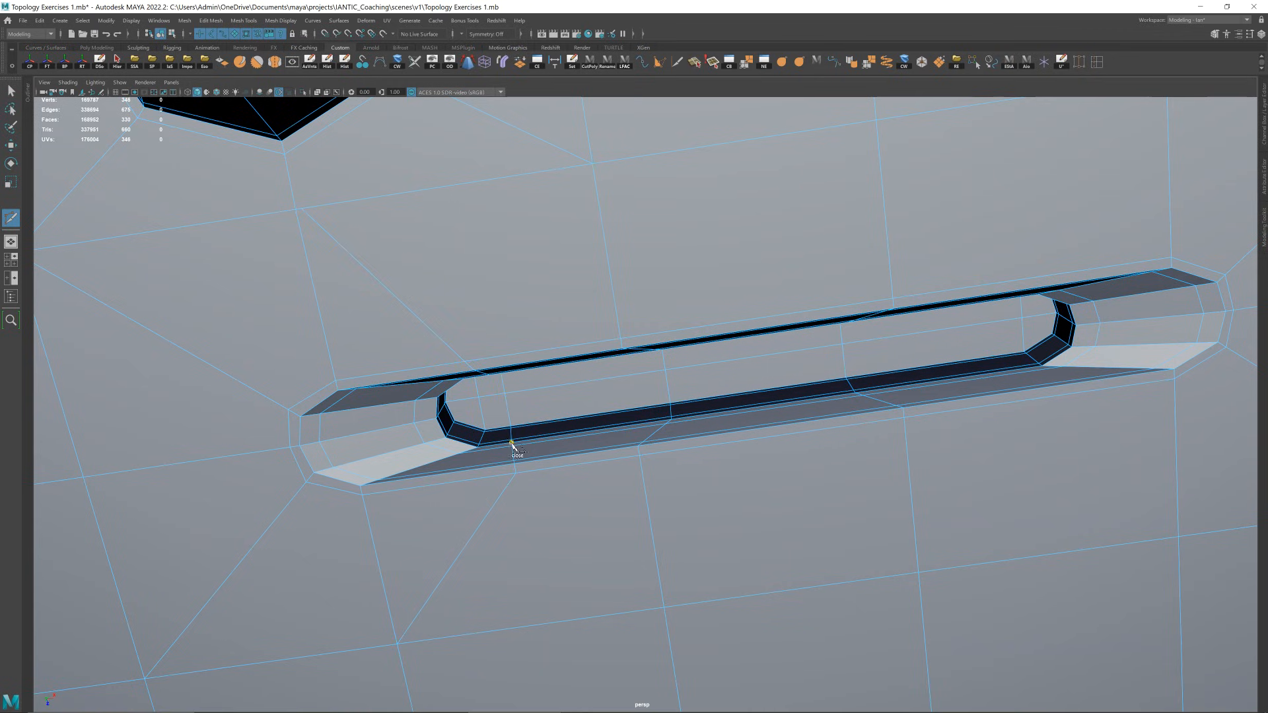
- Reroute the new cut on the slot's lower side diagonally across the sloped wall to the grid vertex, and delete the former diagonal edge
middle_click_drag(512, 444, 731, 391, "alt")
scroll(694, 419, "up", 4)
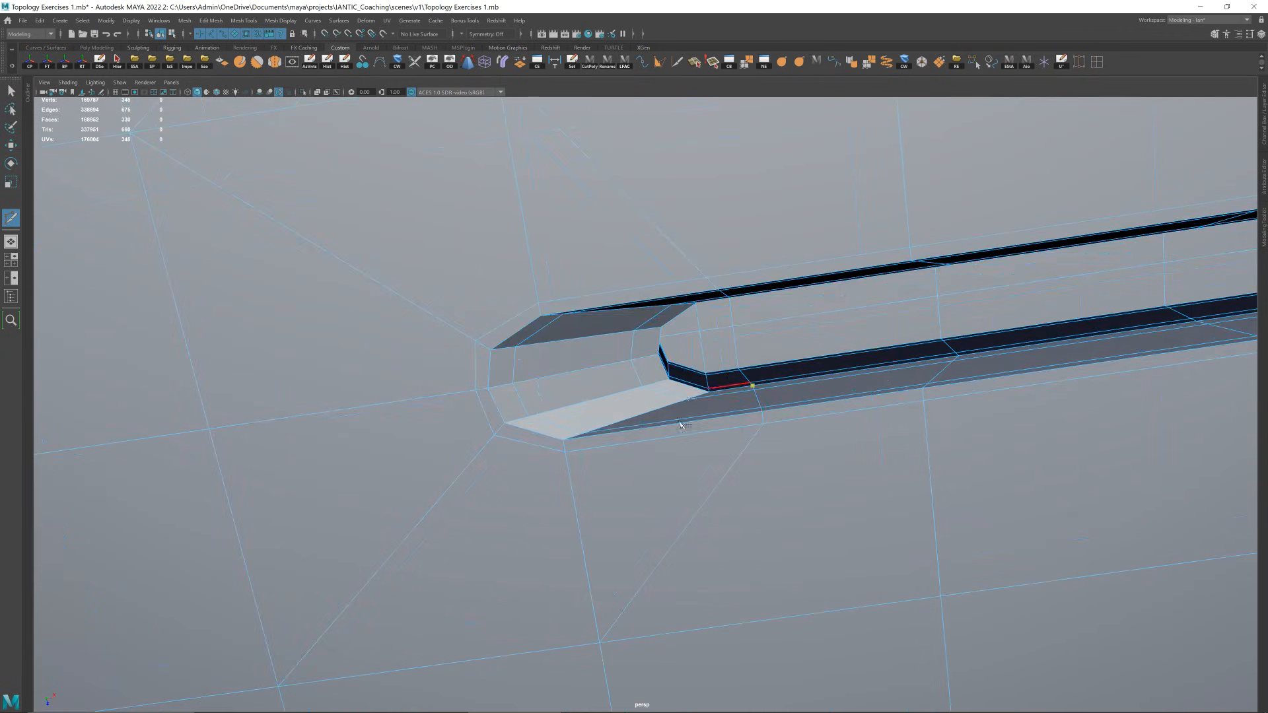
left_click(586, 464)
scroll(597, 652, "down", 3)
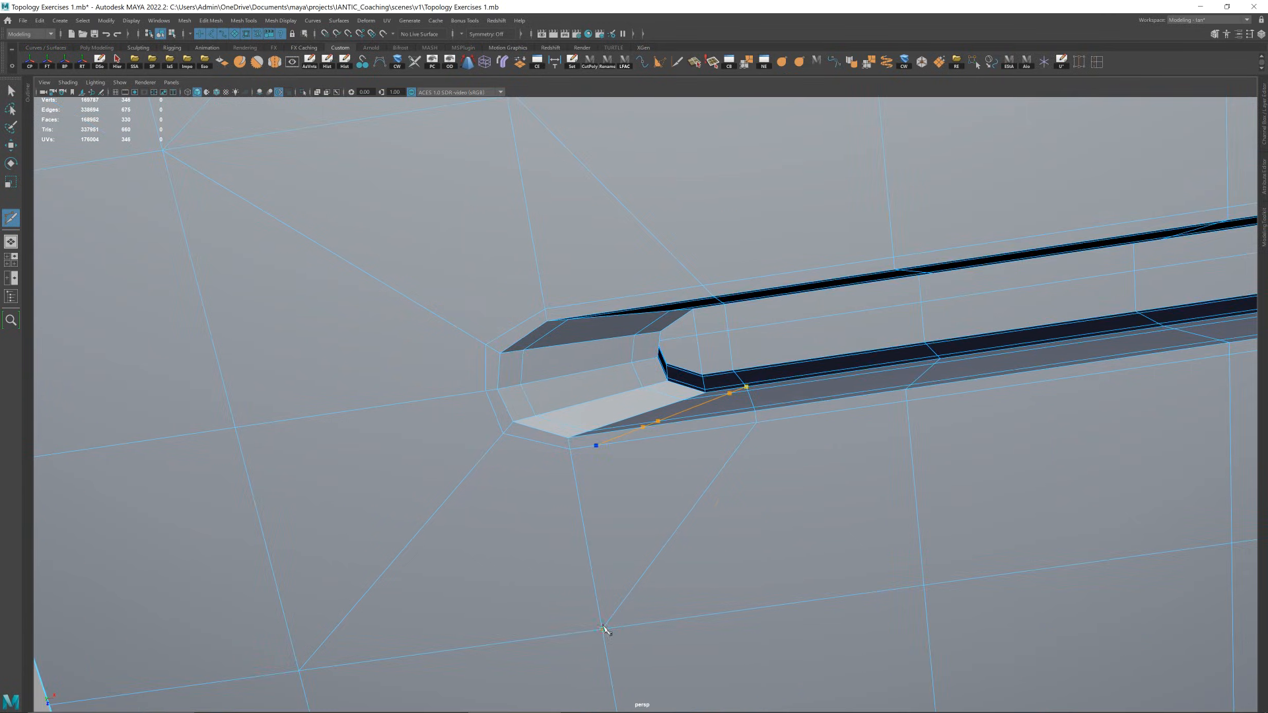
left_click(710, 491)
key("Delete")
right_click_drag(708, 489, 764, 414)
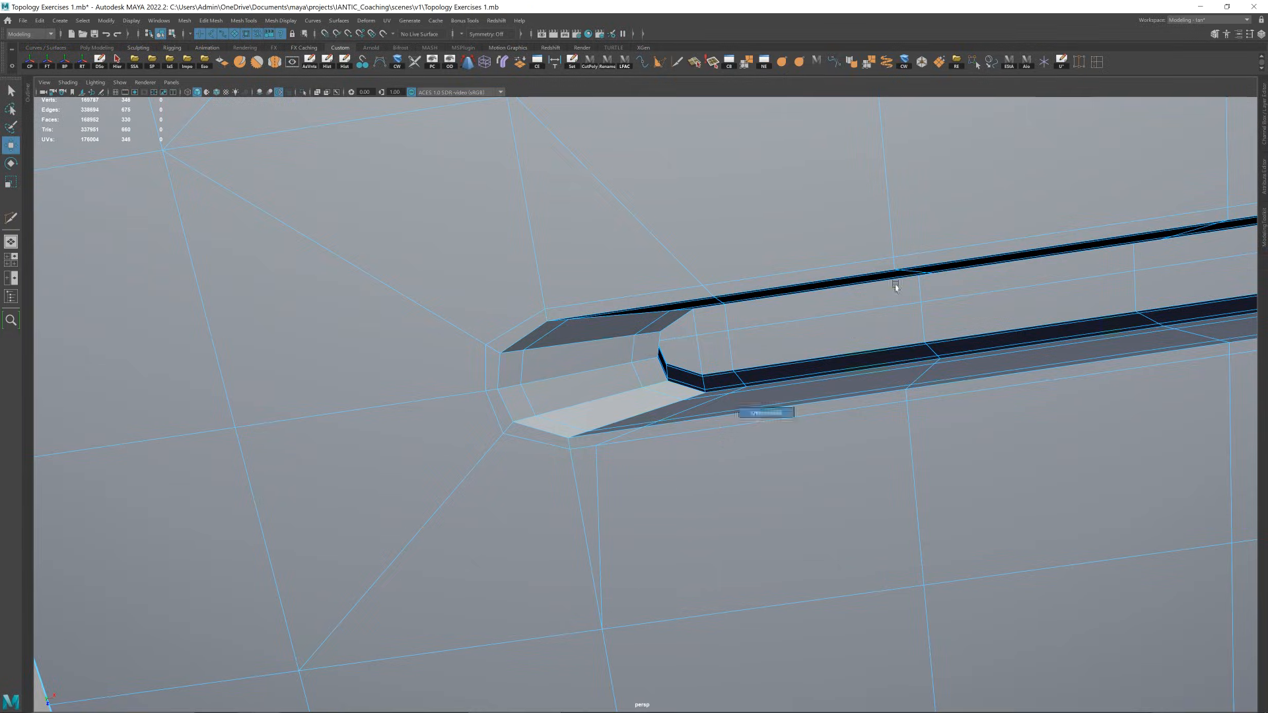
- Preview the rerouted edges smoothed from above and return to the unsmoothed display
key("3")
scroll(764, 414, "down", 3)
left_click_drag(765, 415, 741, 450, "alt")
middle_click_drag(742, 450, 680, 496, "alt")
scroll(679, 462, "up", 2)
left_click(680, 422)
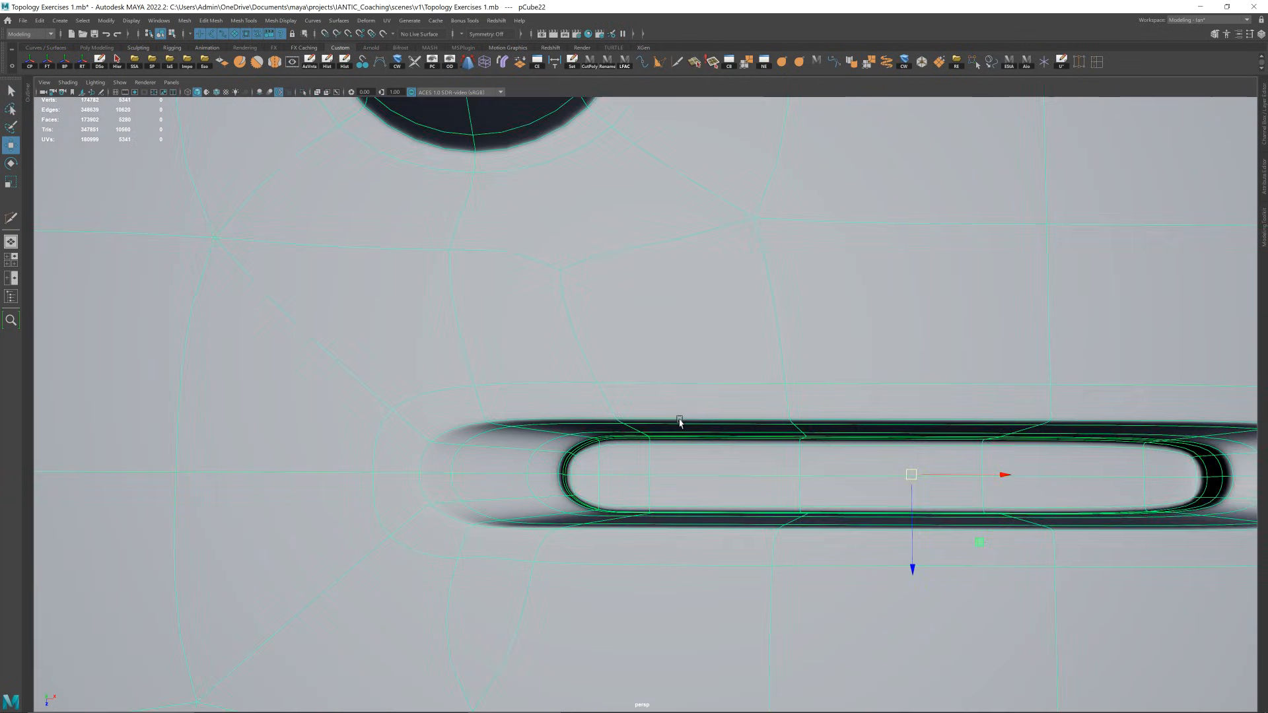
key("1")
- Reroute the cut on the slot's upper side diagonally across the sloped wall near its left end, and delete the redundant edge
scroll(664, 432, "up", 3)
left_click_drag(659, 434, 571, 419, "alt")
right_click_drag(571, 419, 614, 489)
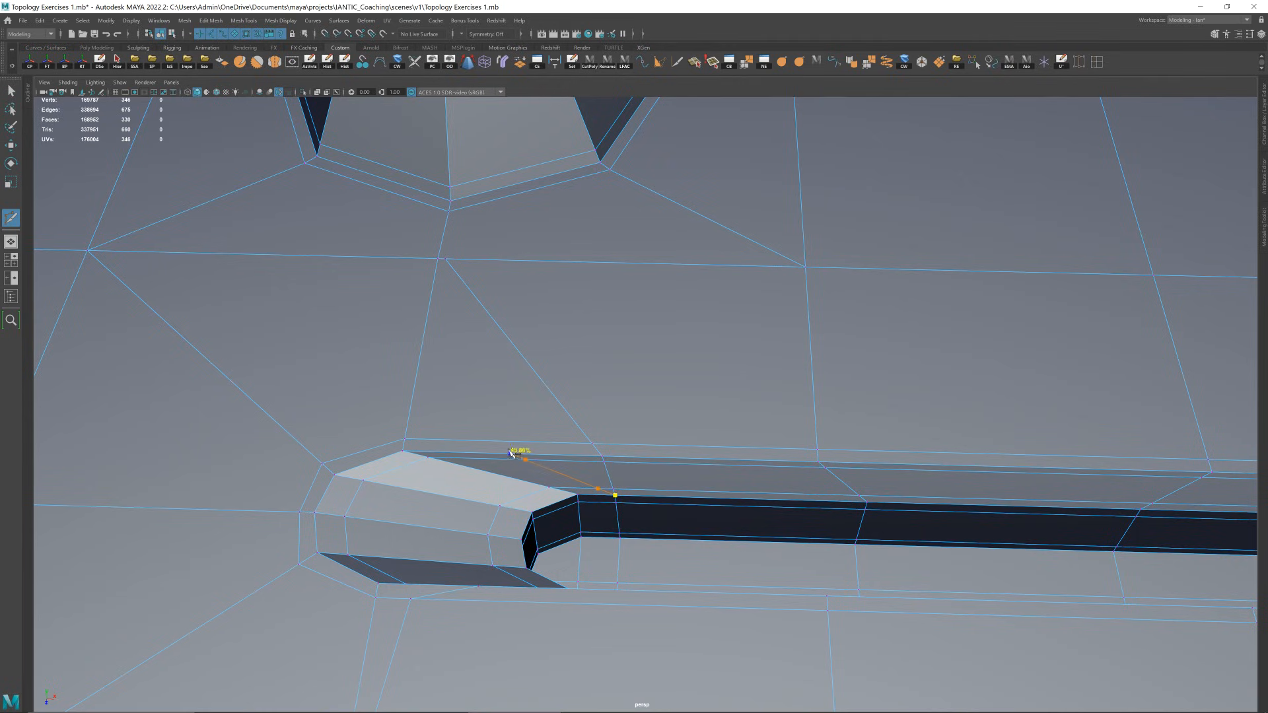
left_click(439, 259)
key("w")
double_click(488, 311)
key("ctrl+Delete")
key("F8")
- Inspect the rerouted slot in smoothed display, deselected and seen from above
key("3")
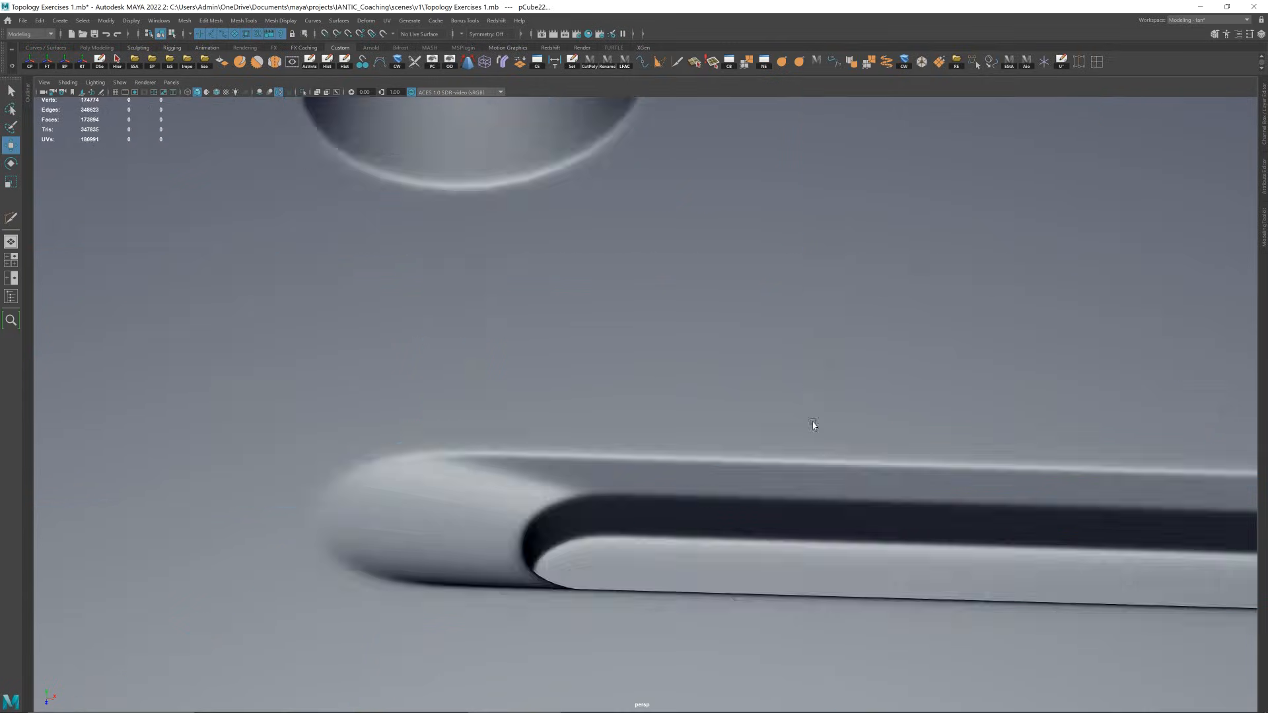
key("alt+d")
scroll(824, 440, "down", 5)
left_click_drag(810, 416, 695, 421, "alt")
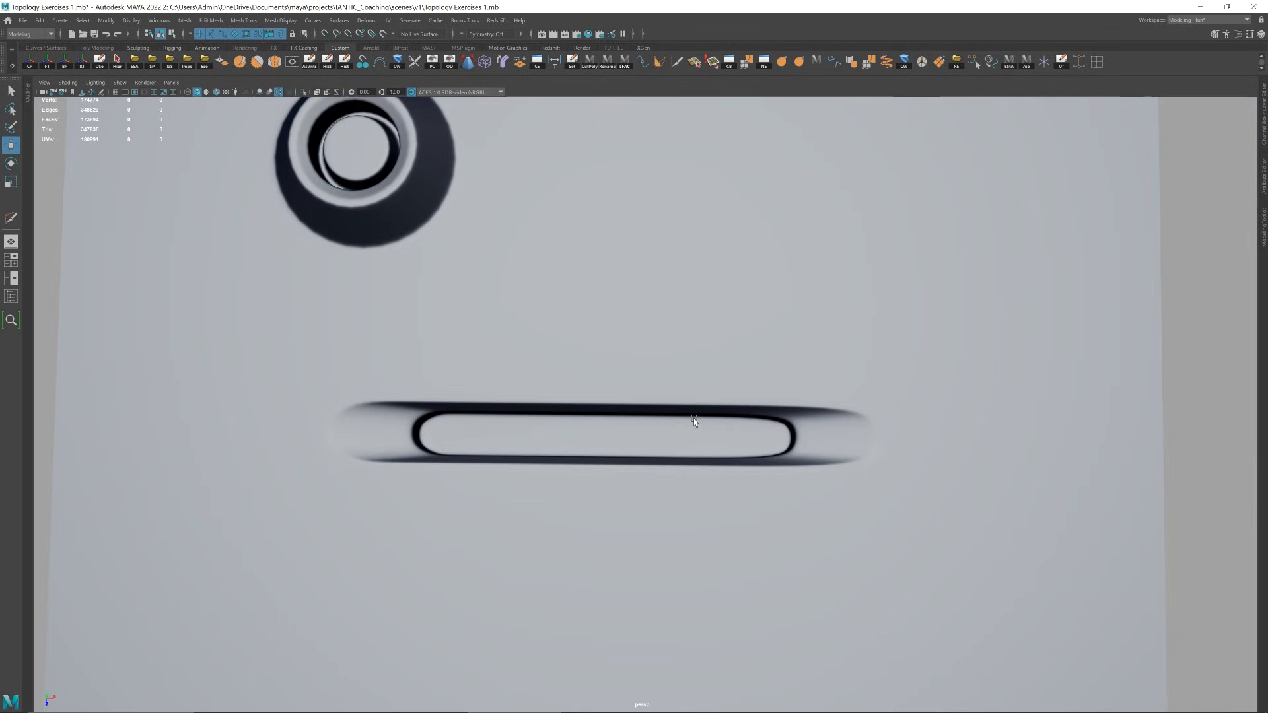
left_click_drag(902, 405, 905, 405, "alt")
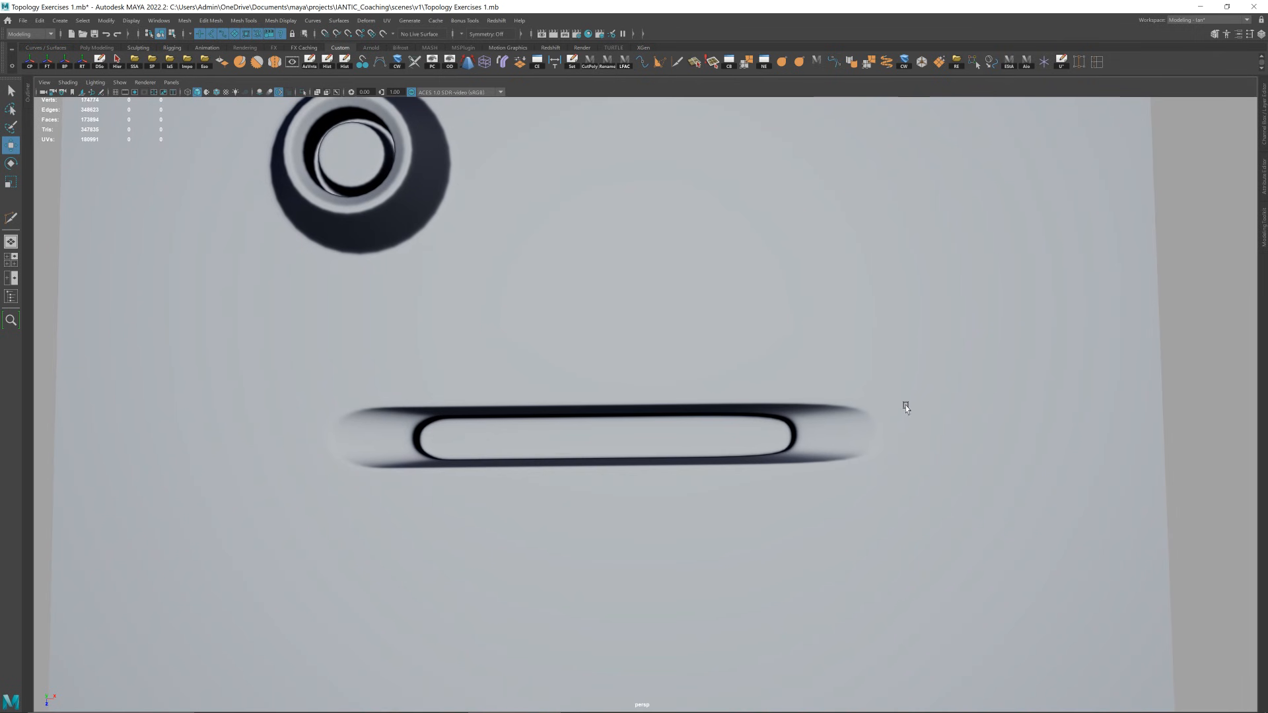
- Nudge the rim vertex below the slot's left end along X in the unsmoothed mesh
left_click(827, 404)
key("1")
right_click_drag(356, 514, 352, 483, "alt")
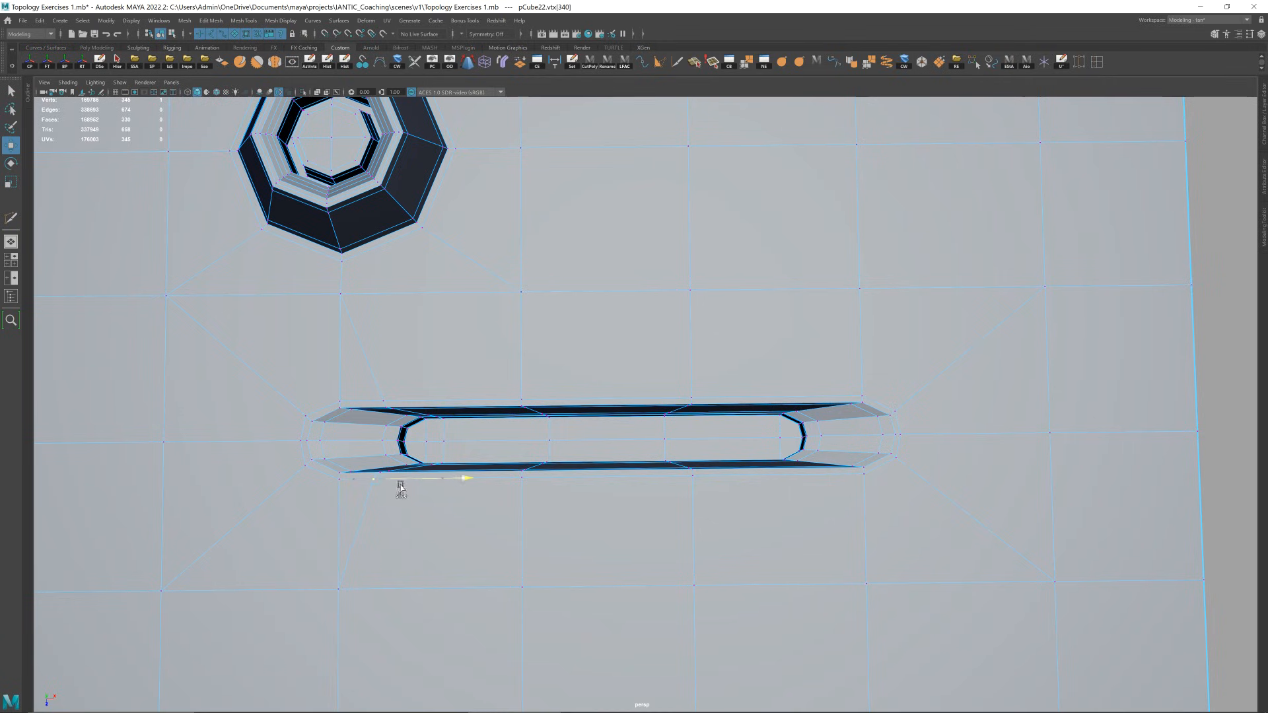
right_click_drag(407, 489, 510, 306)
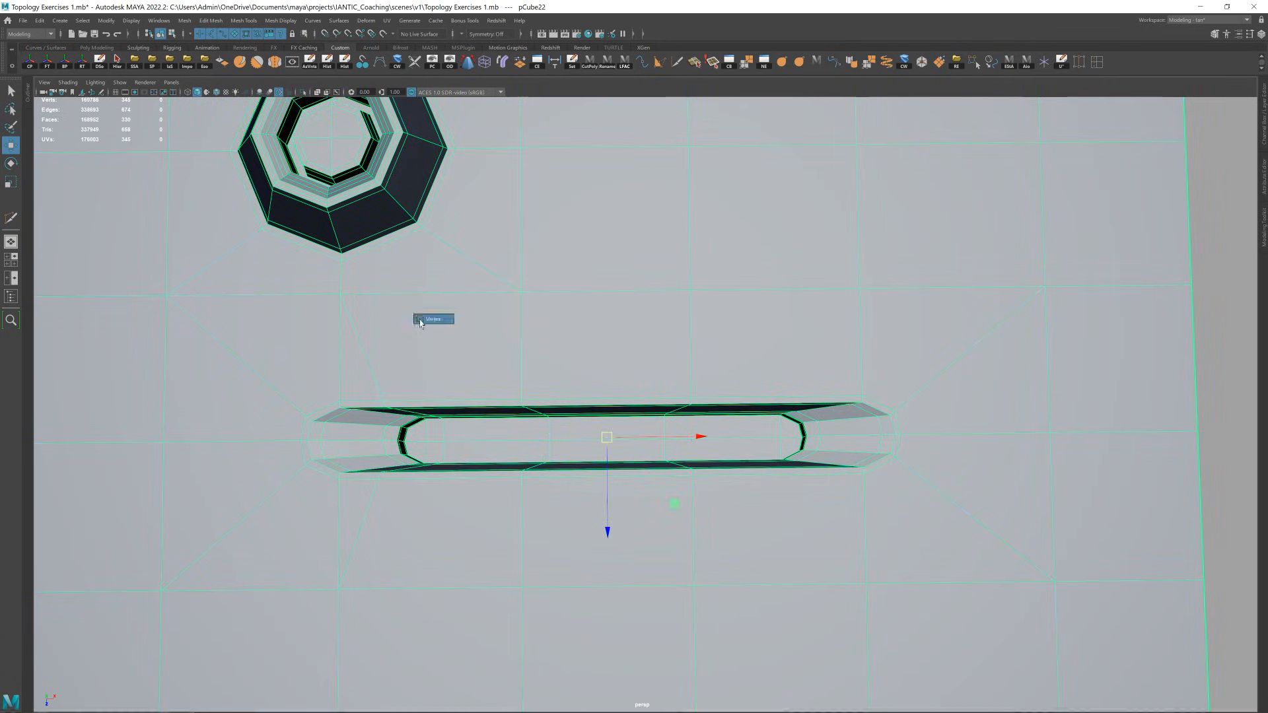
- Compare the slot plane in smoothed and unsmoothed display, checking the shading around both ends of the slot
key("3")
left_click_drag(782, 287, 801, 396)
right_click_drag(801, 396, 793, 359, "alt")
mouse_move(793, 359)
left_mouse_down("alt")
mouse_move(796, 335)
mouse_move(707, 328)
mouse_move(751, 332)
mouse_move(790, 356)
left_mouse_up("alt")
left_click(641, 354)
key("1")
key("3")
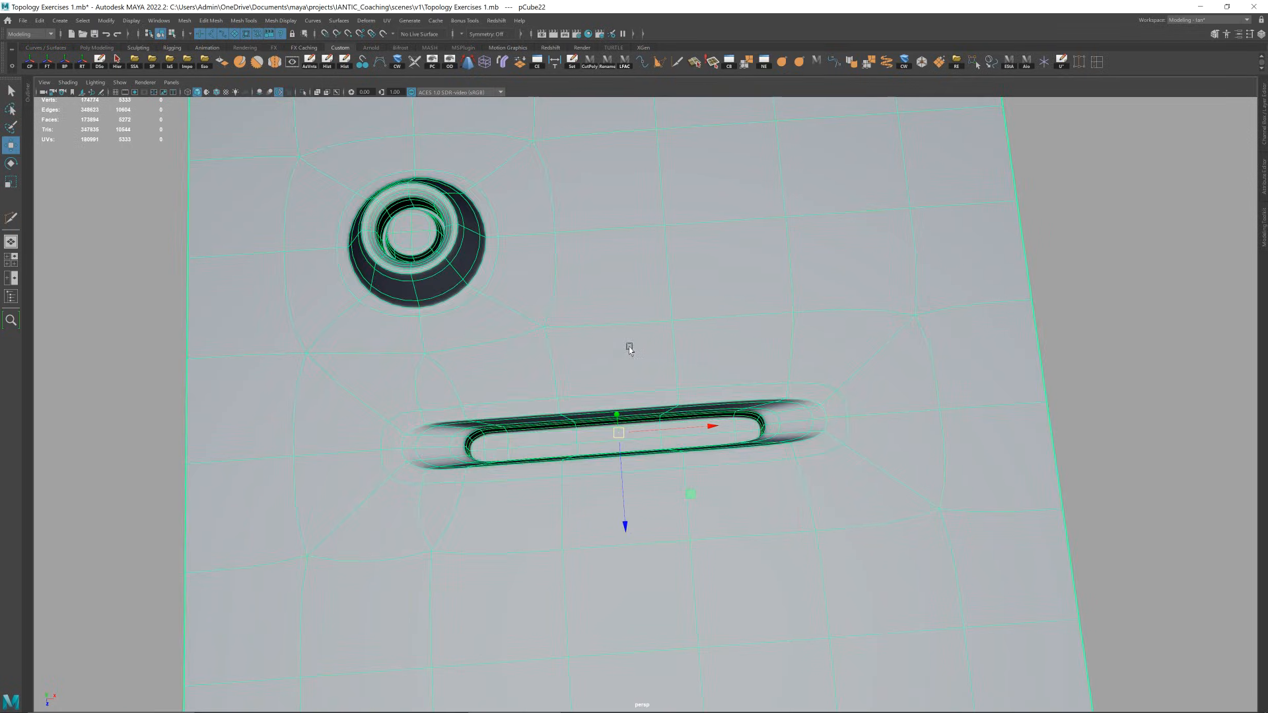
key("1")
left_click_drag(630, 340, 614, 378, "alt")
key("3")
key("alt+d")
scroll(626, 365, "down", 5)
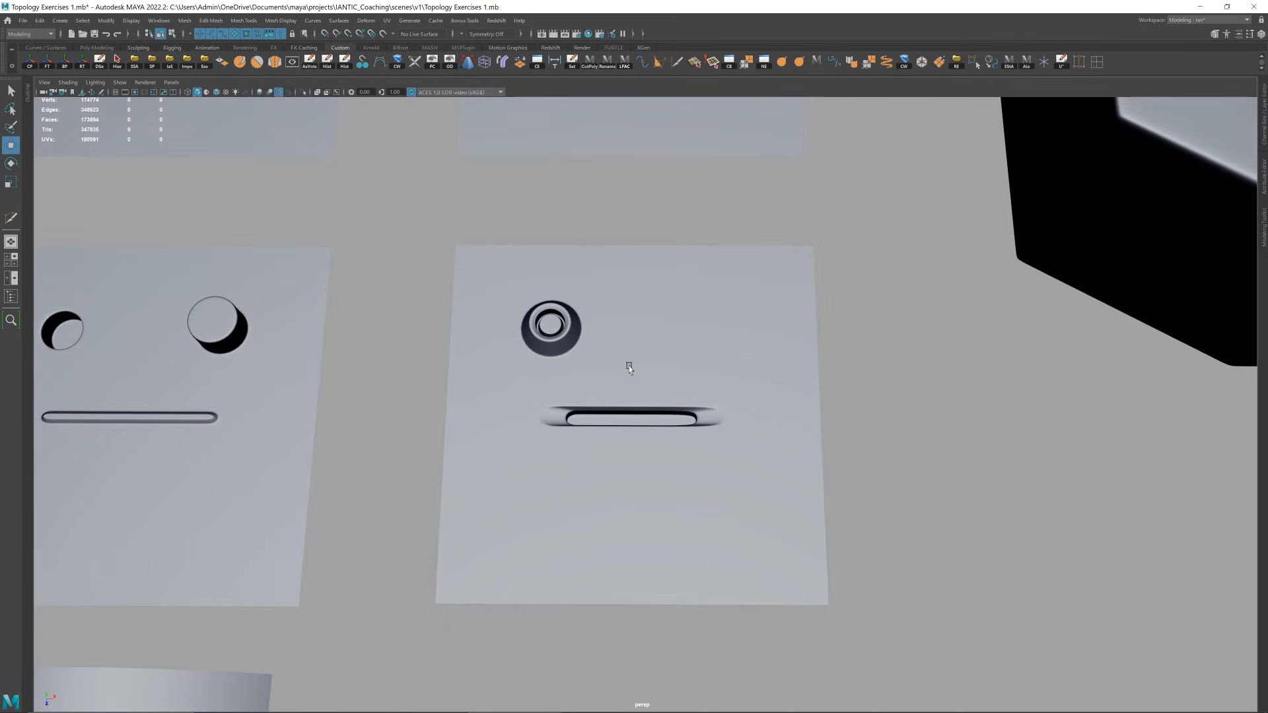
- Check the smoothed slot plane from several angles beside the neighbouring practice planes
middle_click_drag(720, 368, 677, 398, "alt")
scroll(696, 345, "up", 2)
left_click(698, 344)
key("1")
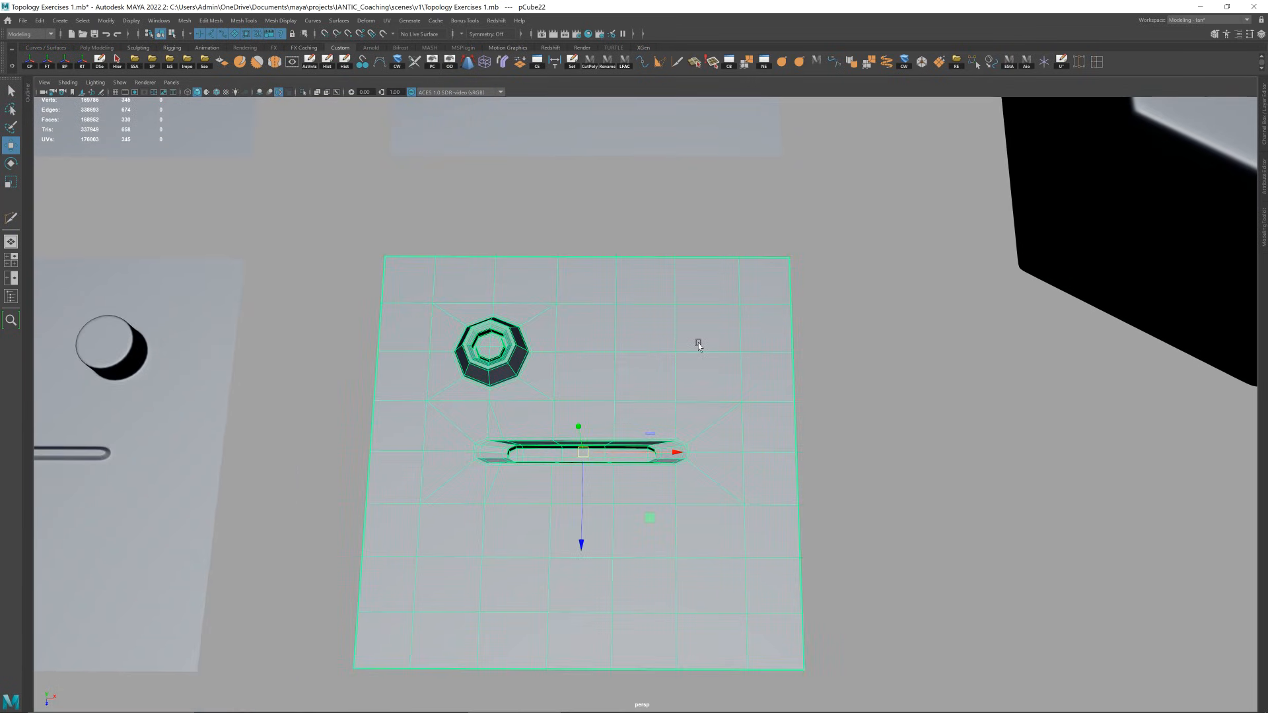
key("3")
key("alt+d")
left_click_drag(676, 413, 678, 409, "alt")
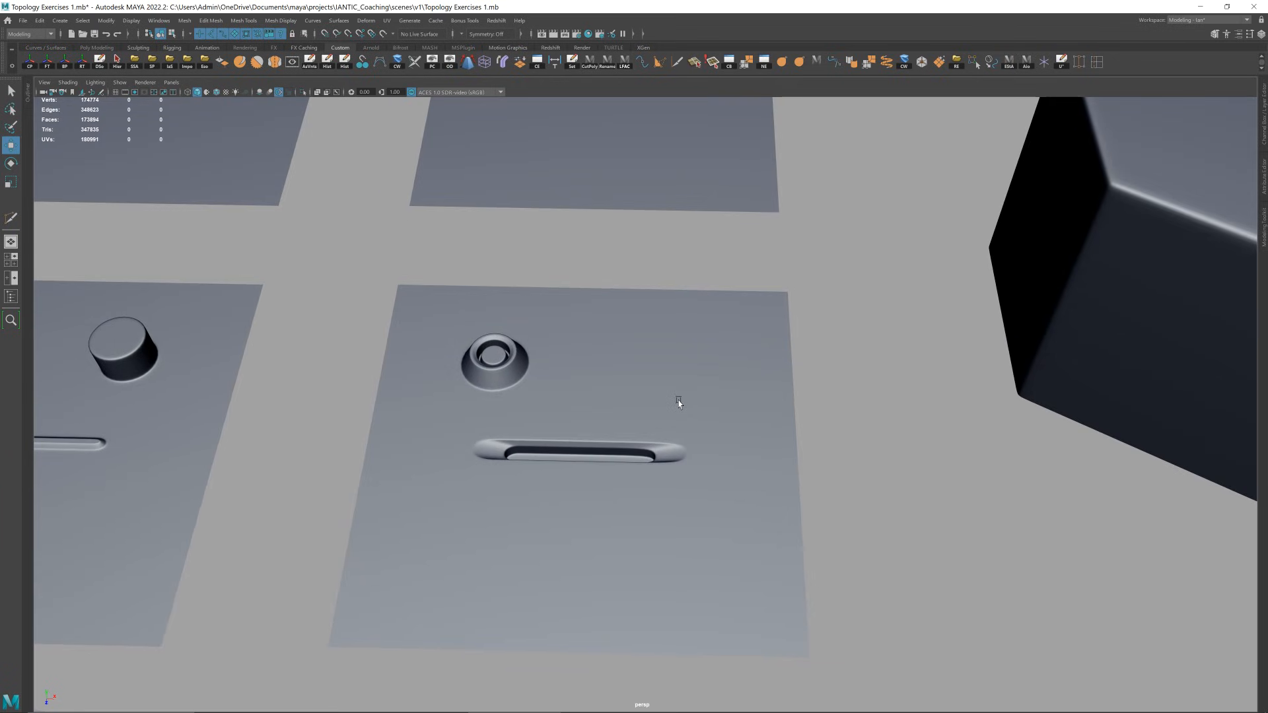
scroll(678, 400, "down", 2)
left_click(679, 400)
left_click_drag(683, 391, 682, 420, "alt")
left_click(786, 365)
middle_click_drag(815, 417, 956, 399, "alt")
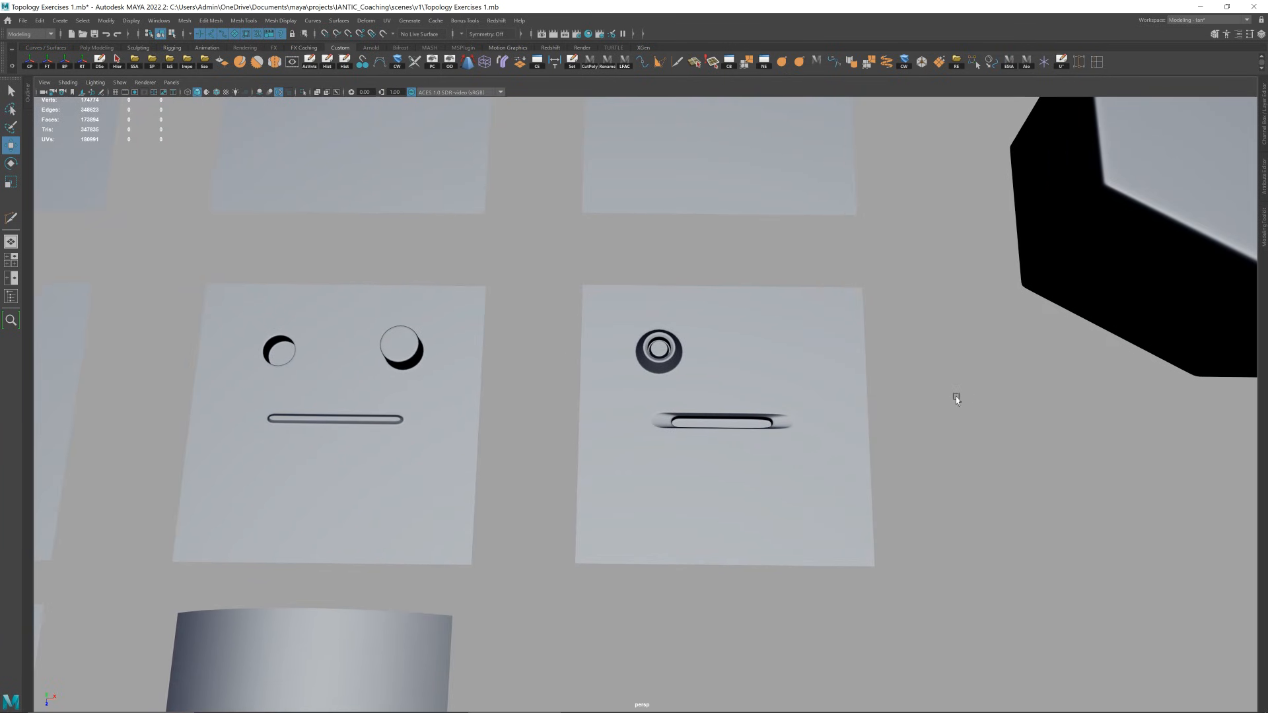
- Select the edge loop crossing the slot's left end in the unsmoothed mesh and examine its flow through the sloped walls
left_click(867, 382)
scroll(819, 362, "up", 4)
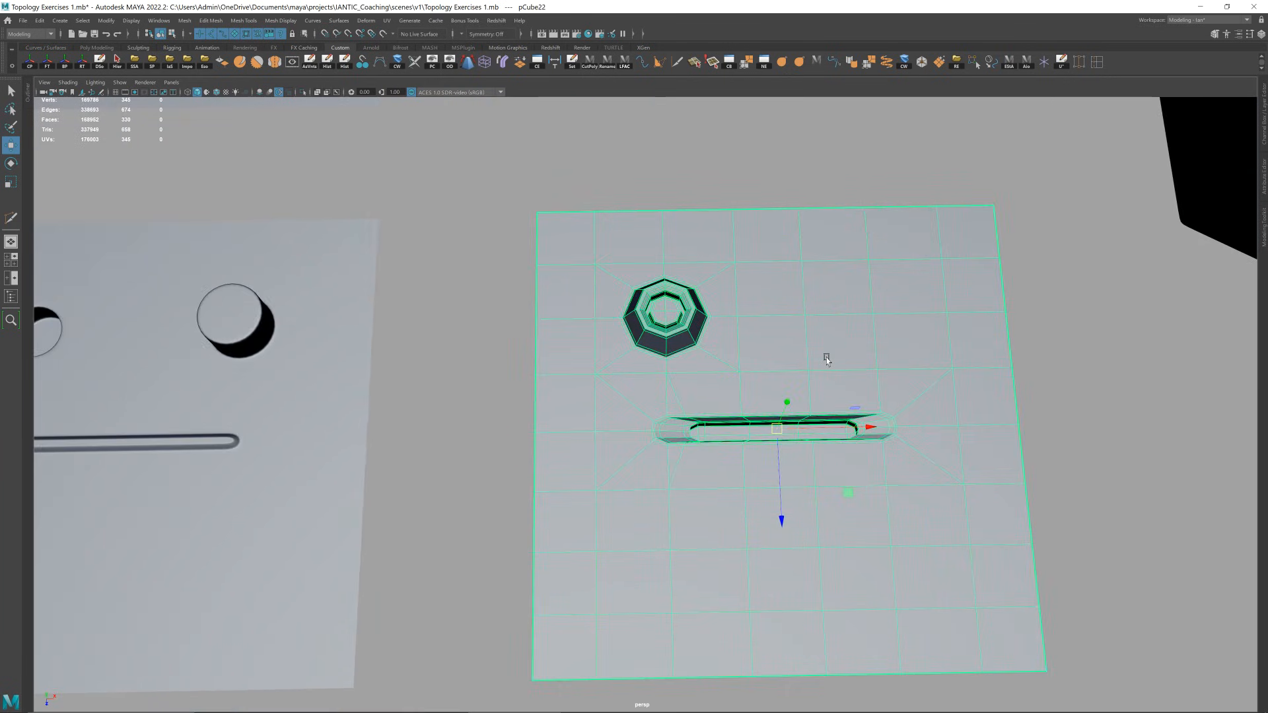
scroll(830, 360, "down", 1)
scroll(837, 365, "up", 3)
middle_click_drag(722, 401, 645, 405, "alt")
scroll(645, 405, "up", 3)
right_click_drag(636, 408, 628, 378)
double_click(588, 396)
key("f")
left_click_drag(601, 403, 603, 386, "alt")
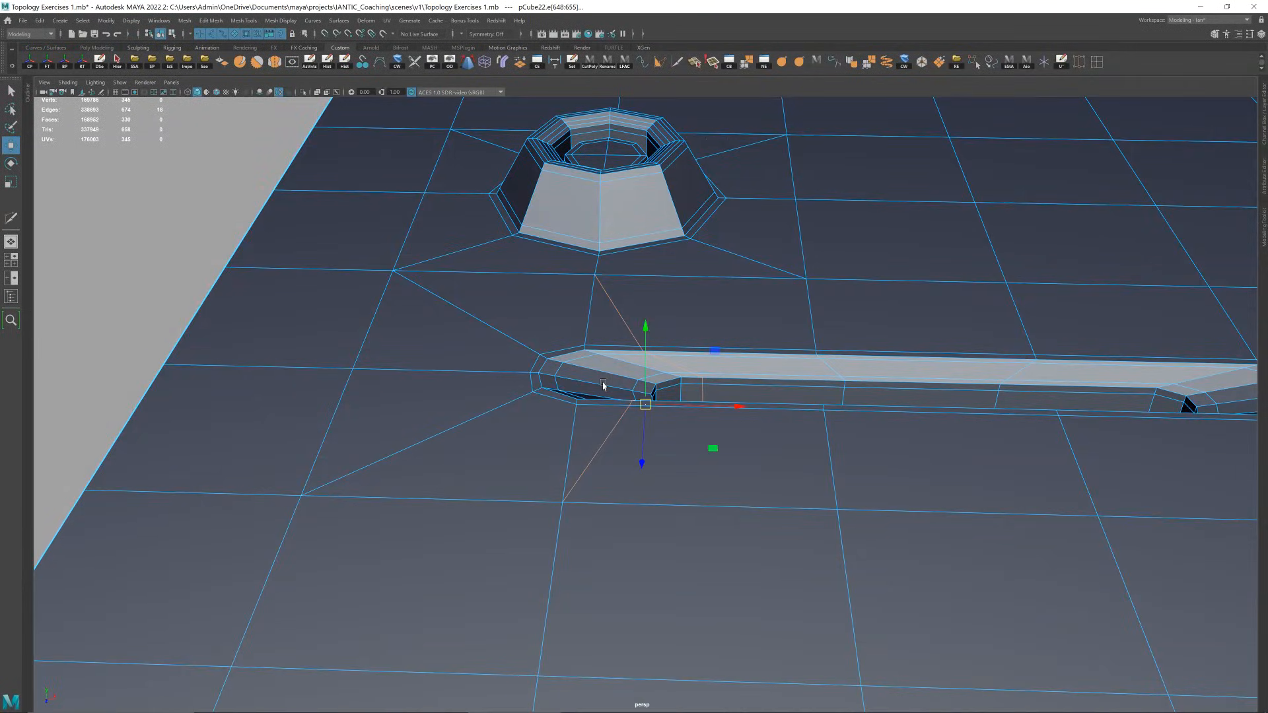
- Return the slot plane to smoothed display and examine it deselected from a distance
right_click_drag(603, 385, 677, 330)
key("3")
left_click(680, 406, "ctrl")
left_click_drag(680, 405, 688, 395, "alt")
scroll(693, 390, "down", 5)
scroll(700, 385, "down", 6)
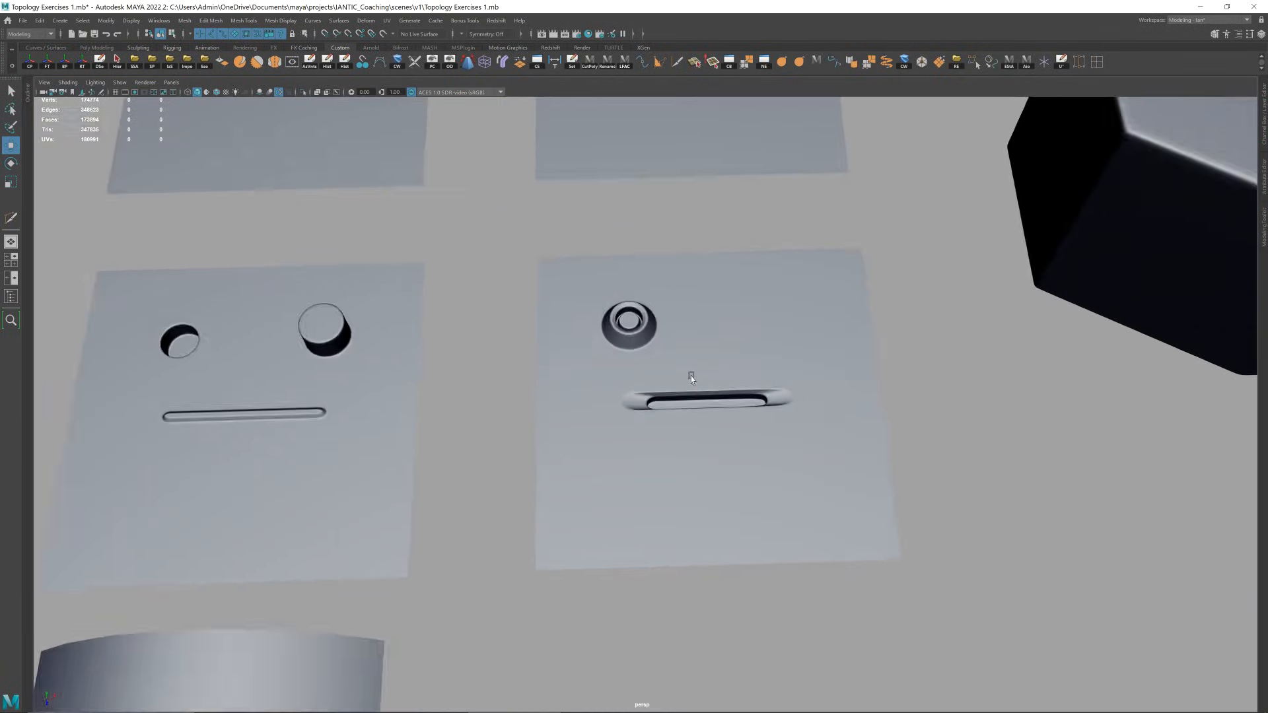
scroll(686, 395, "up", 2)
- Pick a face near the slot's left end in the unsmoothed mesh, then restore the smoothed object display
left_click(686, 395)
key("f")
scroll(628, 389, "up", 3)
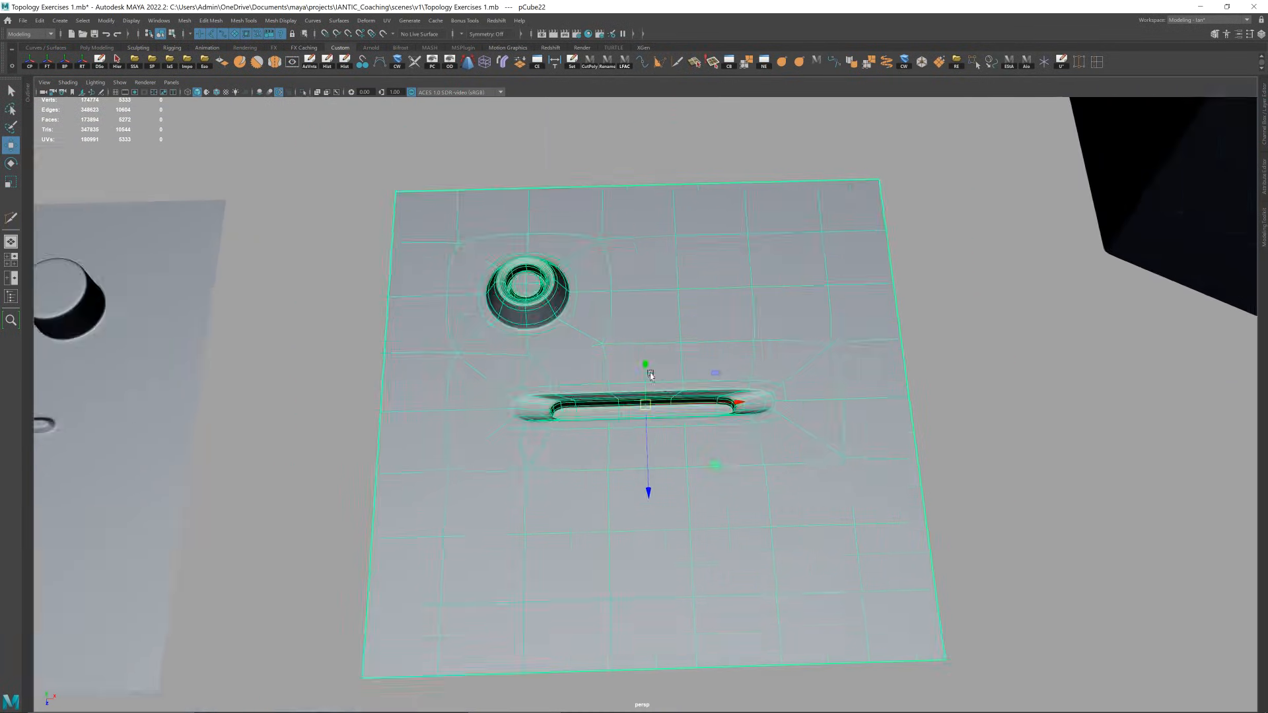
key("1")
right_click_drag(493, 377, 496, 426)
left_click(499, 378)
key("q")
mouse_move(554, 438)
left_mouse_down("alt")
mouse_move(555, 413)
mouse_move(555, 439)
left_mouse_up("alt")
right_click_drag(590, 397, 634, 356)
key("3")
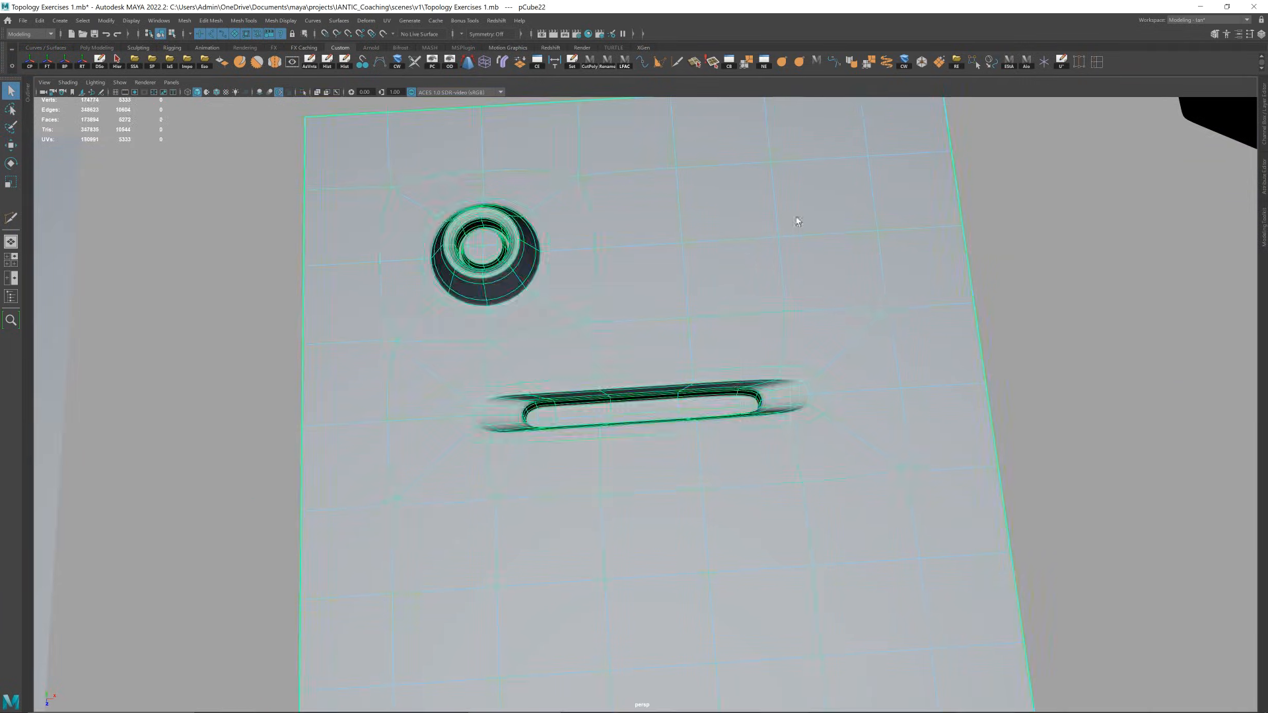
- Leave the slot plane and frame the curved practice plane for closer inspection
left_click(1018, 192)
scroll(729, 413, "down", 3)
mouse_move(729, 412)
left_mouse_down("alt")
mouse_move(735, 384)
mouse_move(518, 425)
mouse_move(832, 374)
mouse_move(722, 363)
mouse_move(679, 407)
mouse_move(751, 396)
mouse_move(750, 414)
left_mouse_up("alt")
scroll(735, 413, "down", 8)
scroll(753, 411, "down", 3)
middle_click_drag(779, 367, 1037, 195, "alt")
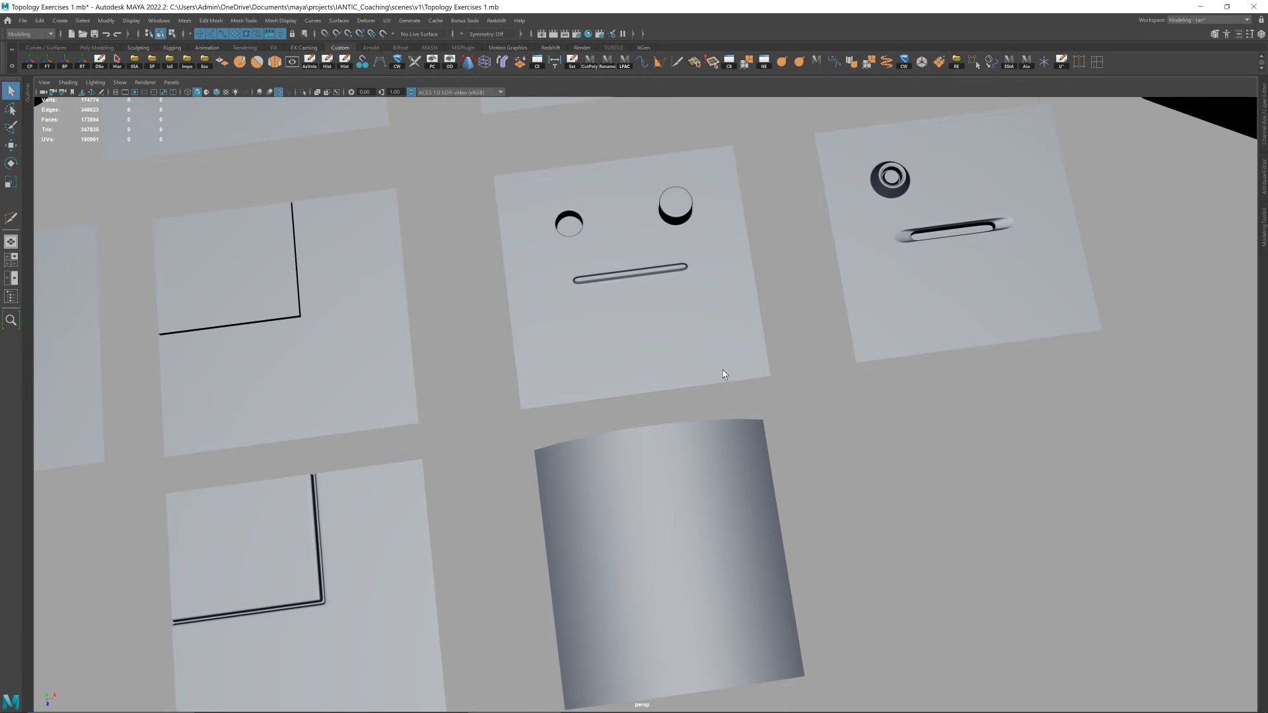
left_click_drag(728, 376, 708, 405, "alt")
middle_click_drag(708, 405, 698, 314, "alt")
scroll(654, 422, "up", 3)
left_click(654, 419)
key("f")
left_click_drag(687, 407, 628, 377, "alt")
- Cut a diagonal edge across one face of the curved plane and preview its effect in smoothed display
key("ctrl+shift+x")
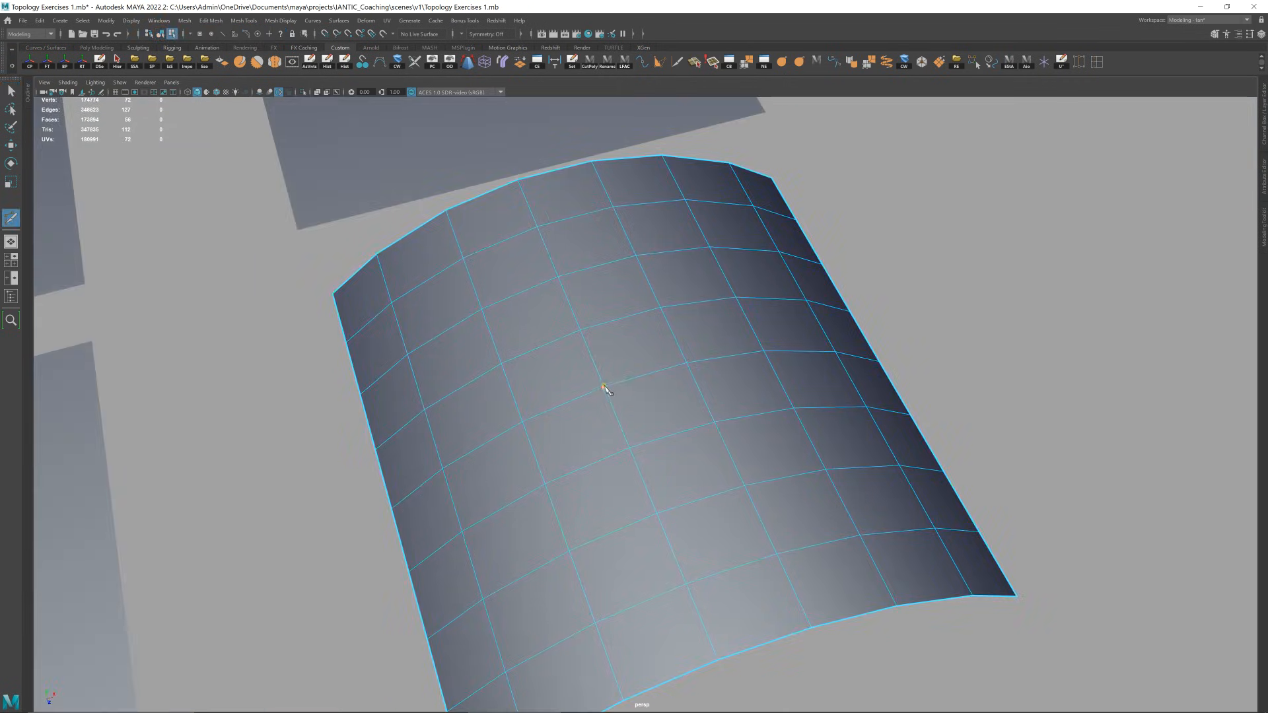
key("w")
right_click_drag(640, 409, 808, 267)
key("3")
left_click(872, 277)
left_click_drag(666, 399, 698, 392, "alt")
left_click(699, 393)
key("1")
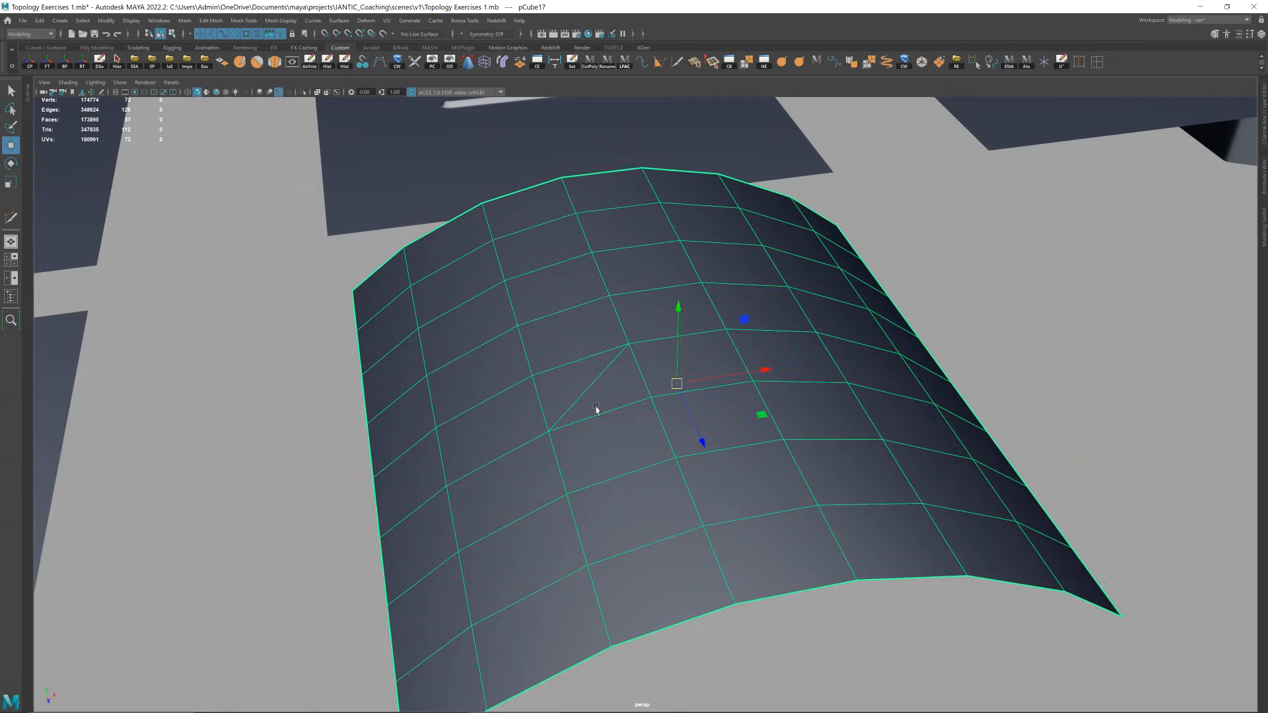
- Delete the diagonal edge from the curved plane
left_click(596, 379)
key("Delete")
left_click_drag(601, 379, 628, 396, "alt")
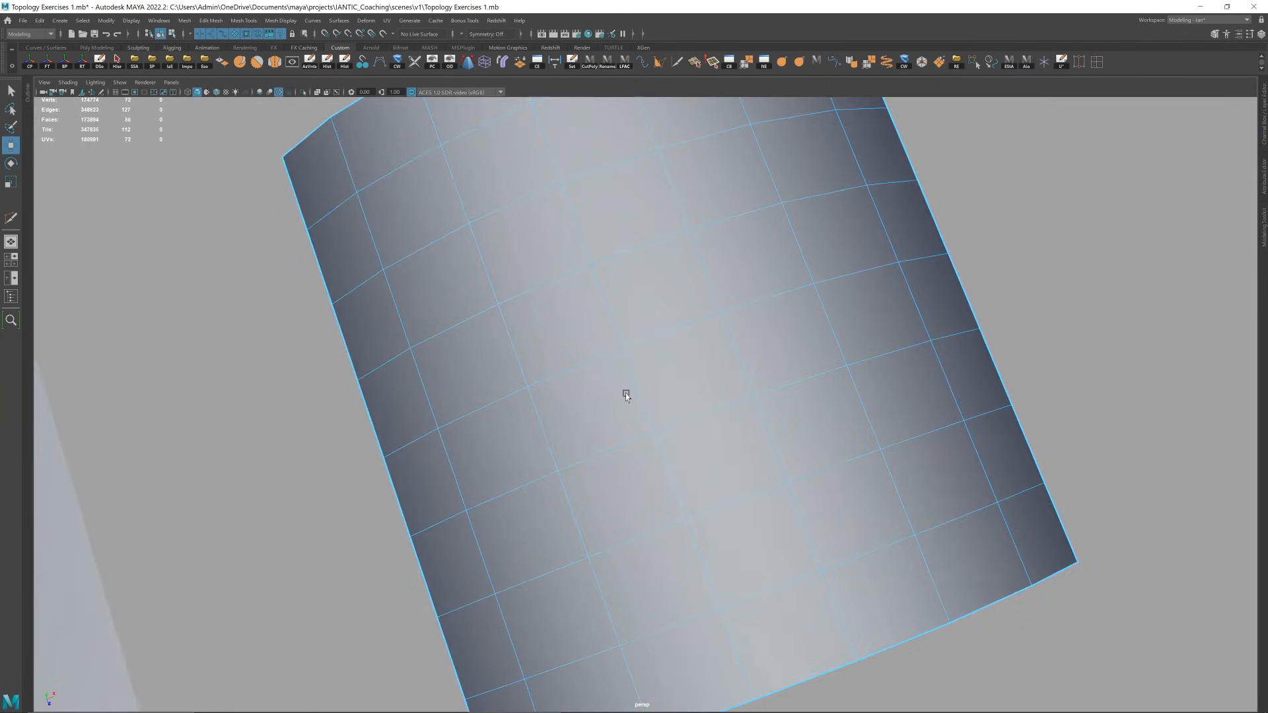
- Cut edges from a new interior point to two grid vertices on the curved plane and preview the smoothed shading
key("y")
key("w")
key("3")
left_click(971, 202)
mouse_move(635, 392)
left_mouse_down("alt")
mouse_move(645, 405)
mouse_move(649, 378)
mouse_move(674, 386)
mouse_move(677, 410)
mouse_move(667, 386)
mouse_move(613, 404)
mouse_move(620, 423)
mouse_move(619, 398)
left_mouse_up("alt")
left_click(620, 398)
key("1")
- Remove the extra edges from the curved plane and restore its smoothed display
right_click_drag(608, 396, 602, 362)
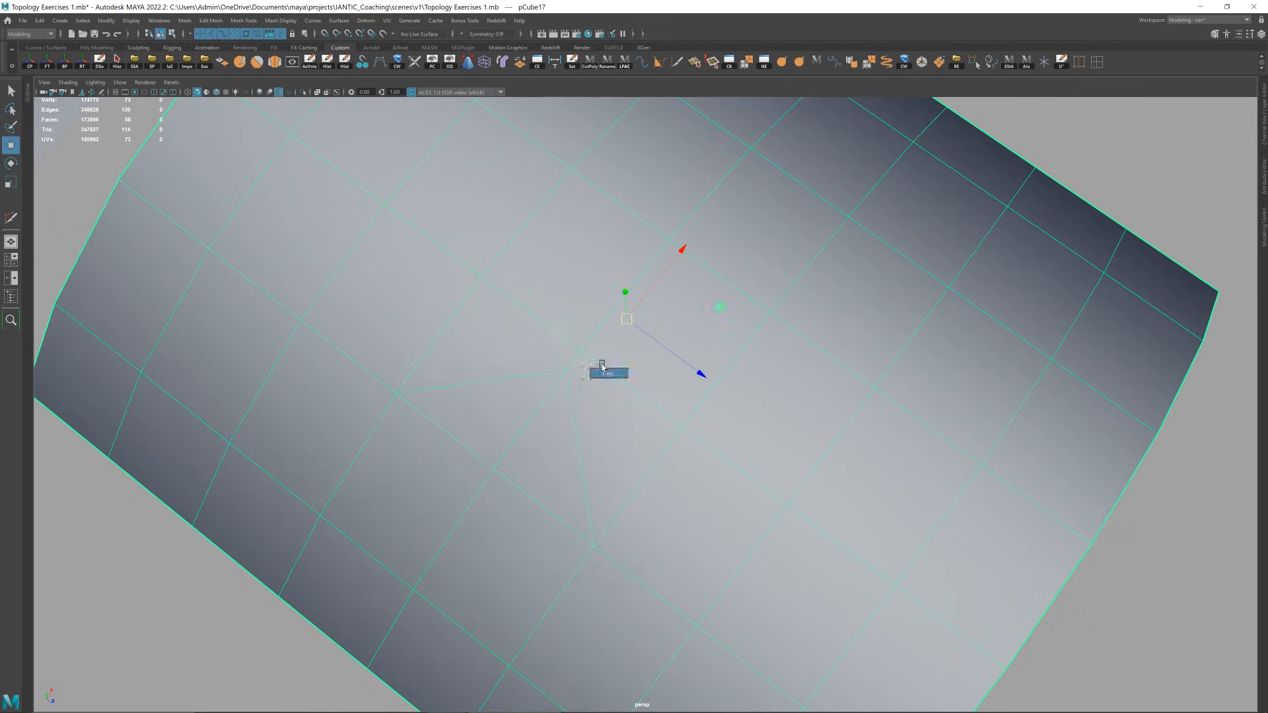
right_click_drag(987, 179, 938, 177)
key("3")
left_click_drag(1050, 194, 991, 318)
left_click(1123, 198)
- Frame the tall box with the recessed corner among the example models
right_click_drag(1116, 218, 880, 377, "alt")
left_click_drag(880, 377, 575, 326, "alt")
middle_click_drag(1083, 400, 505, 355, "alt")
left_click(671, 357)
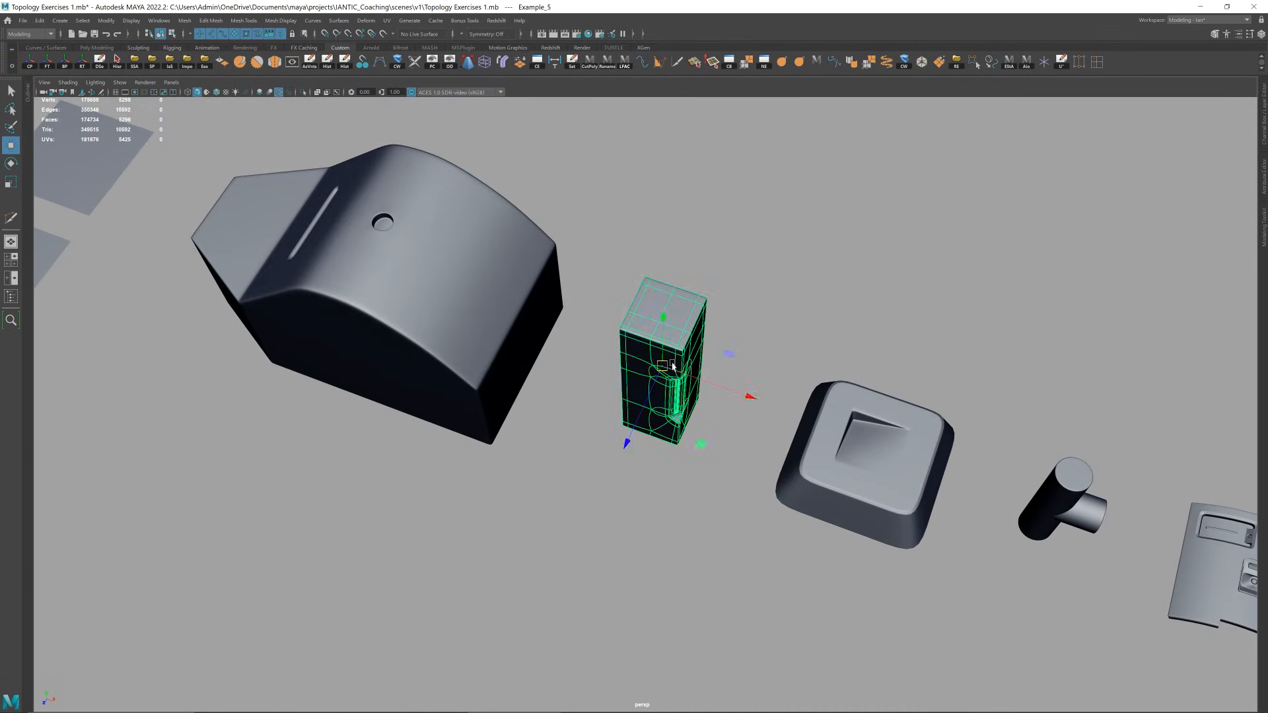
key("f")
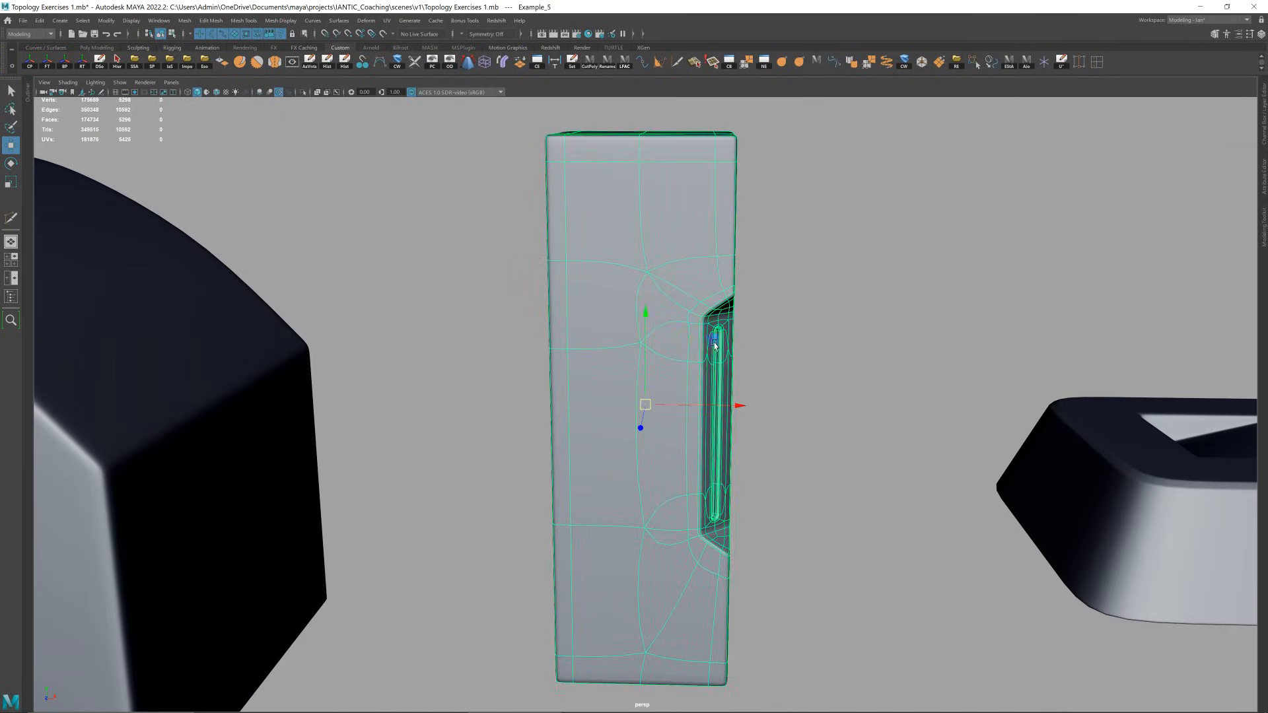
middle_click_drag(714, 346, 650, 451, "alt")
scroll(647, 442, "up", 5)
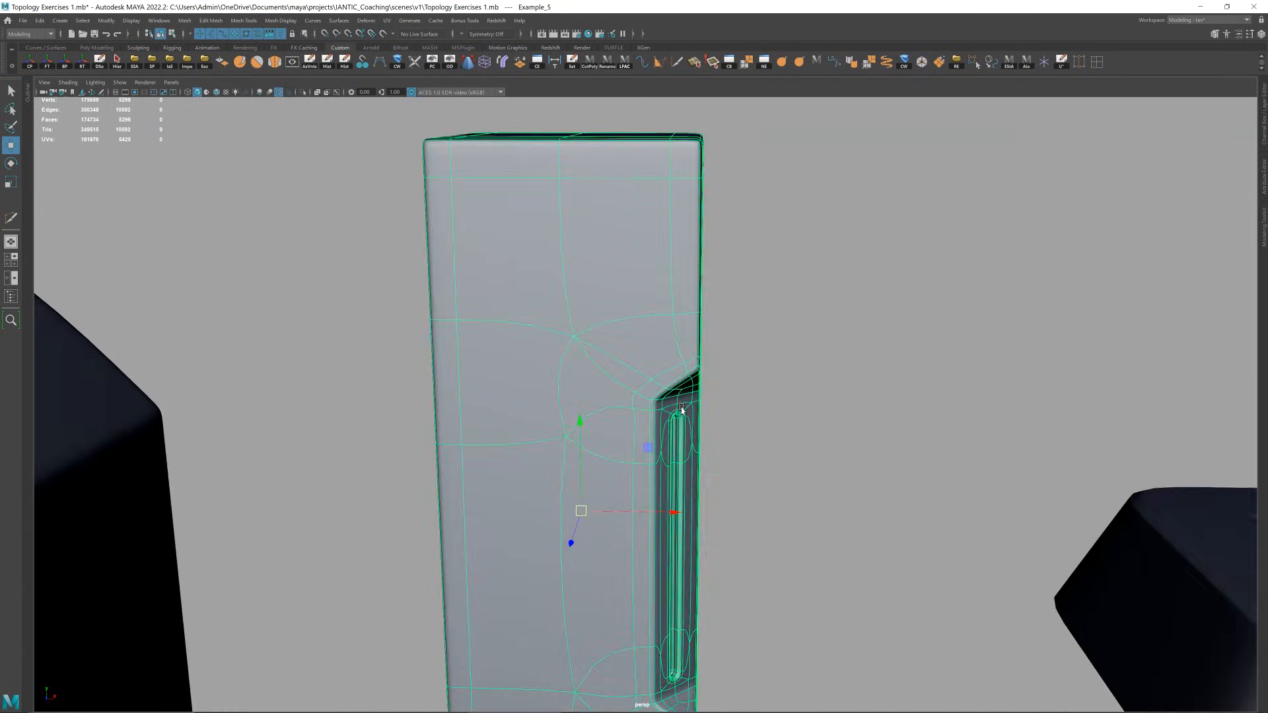
- Select the triangular faces beside the recess's upper end on the unsmoothed box and examine the surrounding topology
key("1")
right_click_drag(645, 425, 646, 465)
key("q")
left_click(627, 421)
left_click(627, 375, "shift")
scroll(750, 376, "down", 3)
left_click_drag(750, 376, 583, 501, "alt")
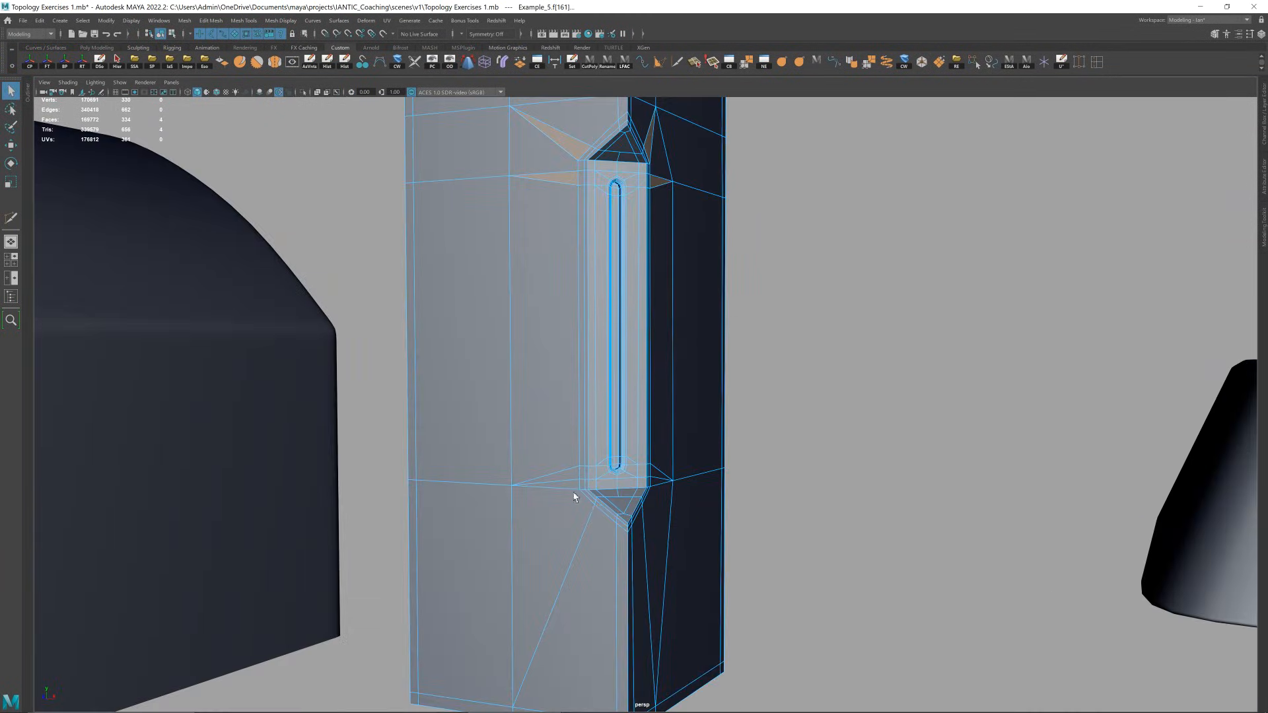
- Examine the tall box's flat faces around the recess in smoothed display
left_click_drag(682, 487, 626, 473, "alt")
right_click_drag(627, 480, 724, 383)
key("3")
left_click(760, 333)
left_click_drag(599, 383, 657, 388, "alt")
- Insert a vertical edge loop through the flat face beside the box's recess and preview the smoothed result
left_click(581, 261)
key("1")
key("y")
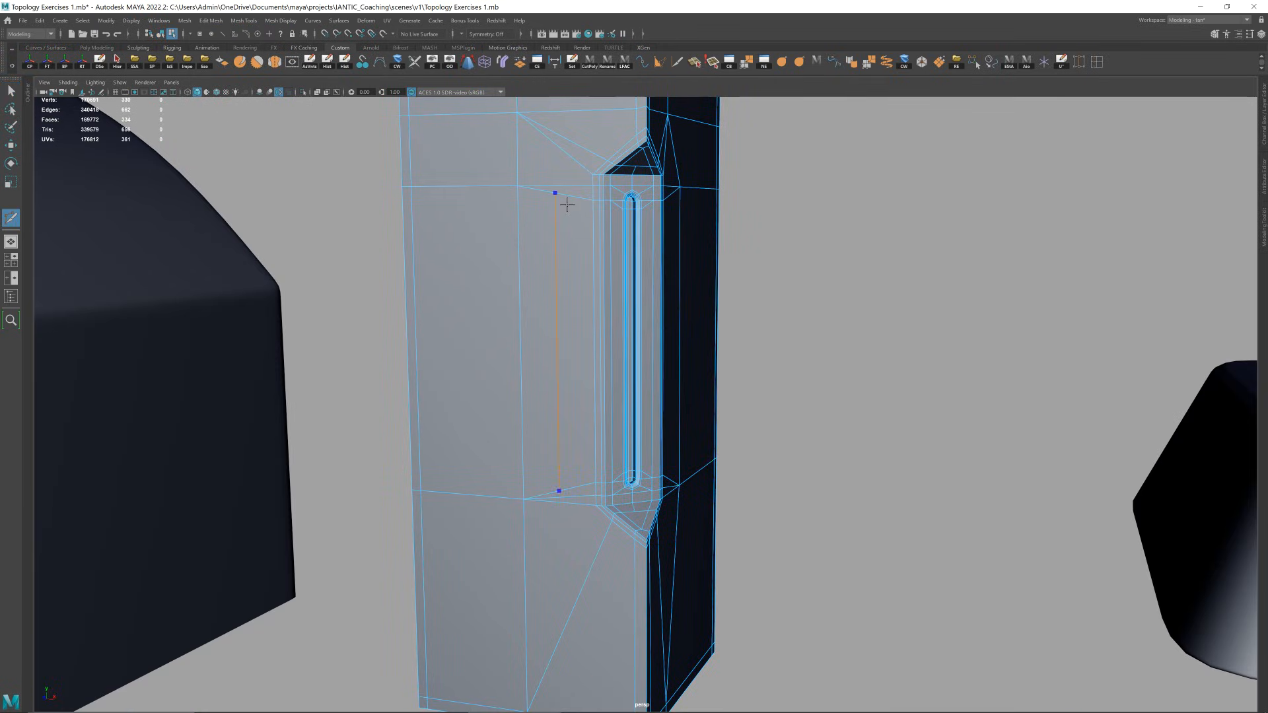
left_click_drag(726, 255, 710, 299, "alt")
left_click(610, 229, "ctrl")
key("w")
right_click_drag(710, 281, 764, 215)
key("3")
- Inspect the smoothed tall box from several angles alongside the neighbouring example models
left_click(743, 347)
left_click_drag(694, 344, 699, 315, "alt")
left_click(665, 330)
left_click(771, 315)
scroll(644, 400, "down", 7)
left_click_drag(671, 378, 643, 371, "alt")
left_click(642, 418)
scroll(660, 424, "up", 3)
left_click(745, 413)
right_click_drag(621, 471, 574, 486, "alt")
left_click_drag(573, 486, 639, 468, "alt")
left_click(642, 467)
left_click(718, 441)
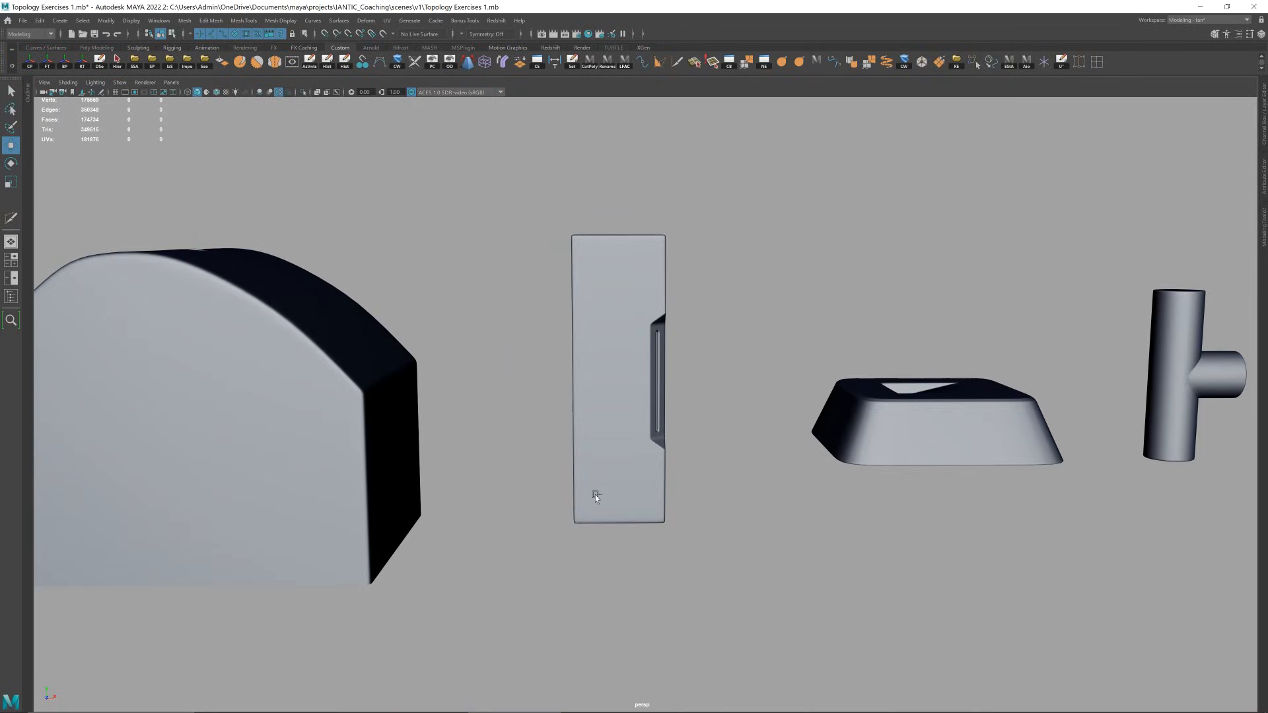
- Return to the curved practice plane and examine its restored even grid in smoothed display
right_click_drag(595, 495, 478, 516, "alt")
middle_click_drag(478, 516, 1031, 482, "alt")
left_click_drag(558, 434, 557, 473, "alt")
middle_click_drag(557, 473, 740, 348, "alt")
left_click(710, 462)
key("f")
left_click_drag(725, 445, 717, 456, "alt")
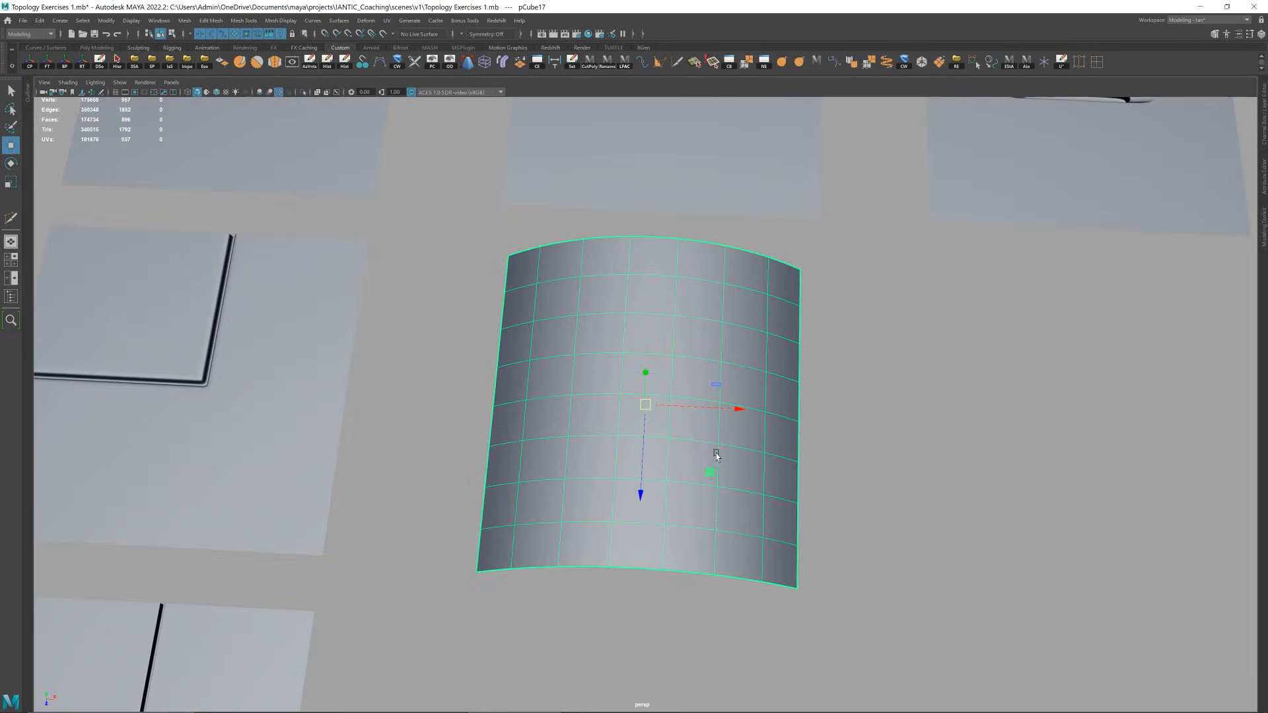
- Frame the plane with the boss and slot again and review its smoothed topology
scroll(718, 452, "down", 8)
left_click(834, 279)
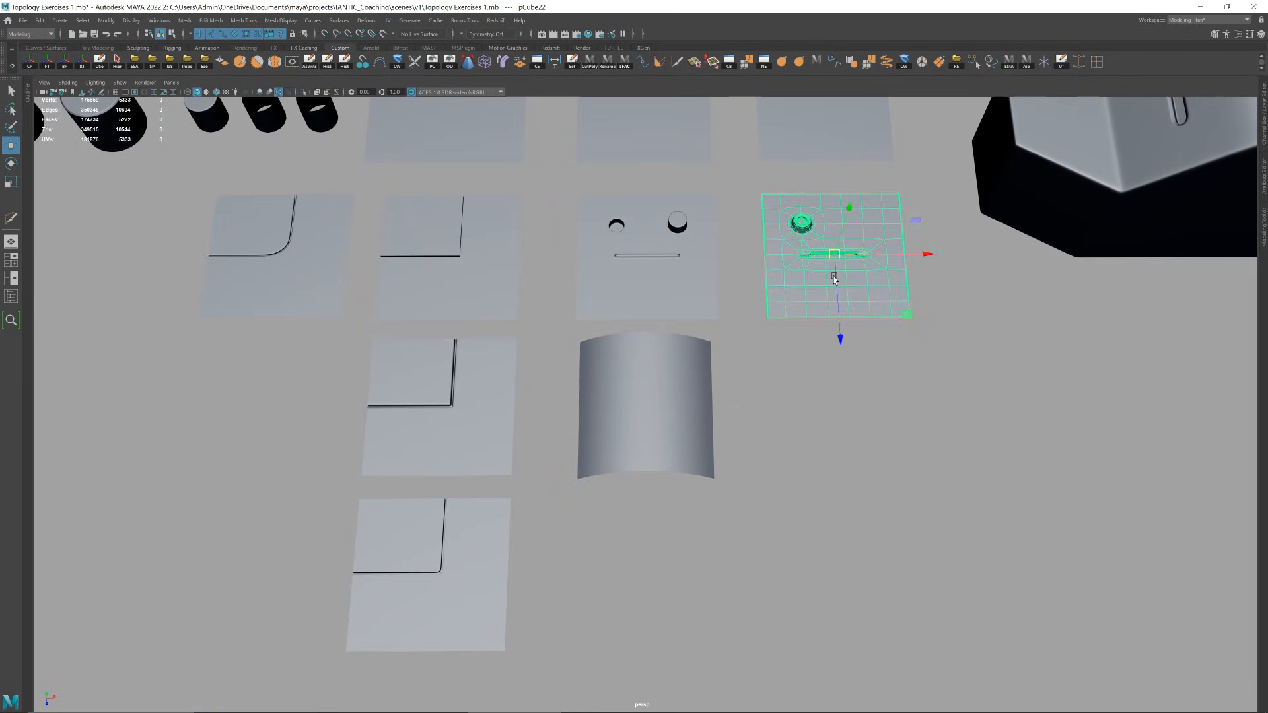
key("f")
left_click(939, 214)
scroll(708, 318, "down", 5)
left_click_drag(707, 318, 590, 317, "alt")
left_click(654, 320)
key("f")
scroll(654, 321, "down", 5)
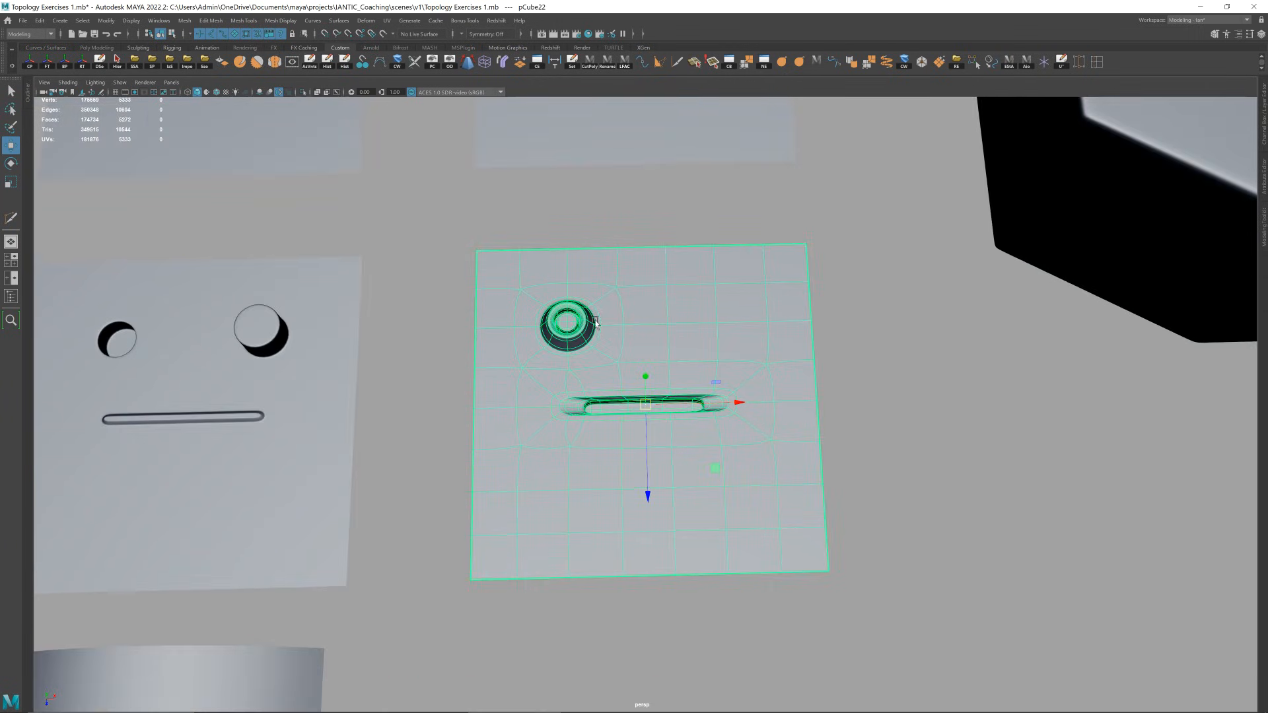
- Review the practice plane with the boss and slot, the plane with the holes, and the curved plane in turn
key("f")
scroll(634, 322, "down", 5)
left_click(802, 317)
scroll(635, 375, "down", 3)
left_click_drag(636, 375, 639, 378, "alt")
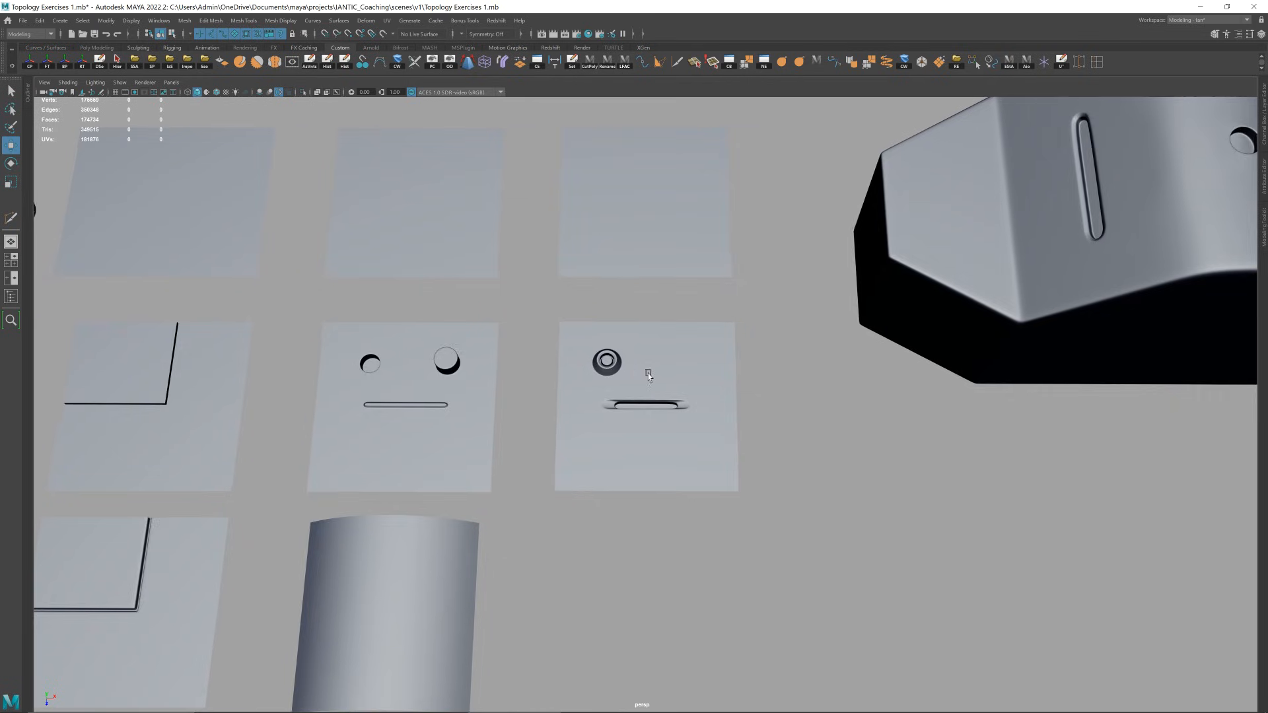
scroll(747, 342, "down", 5)
left_click(593, 339)
key("f")
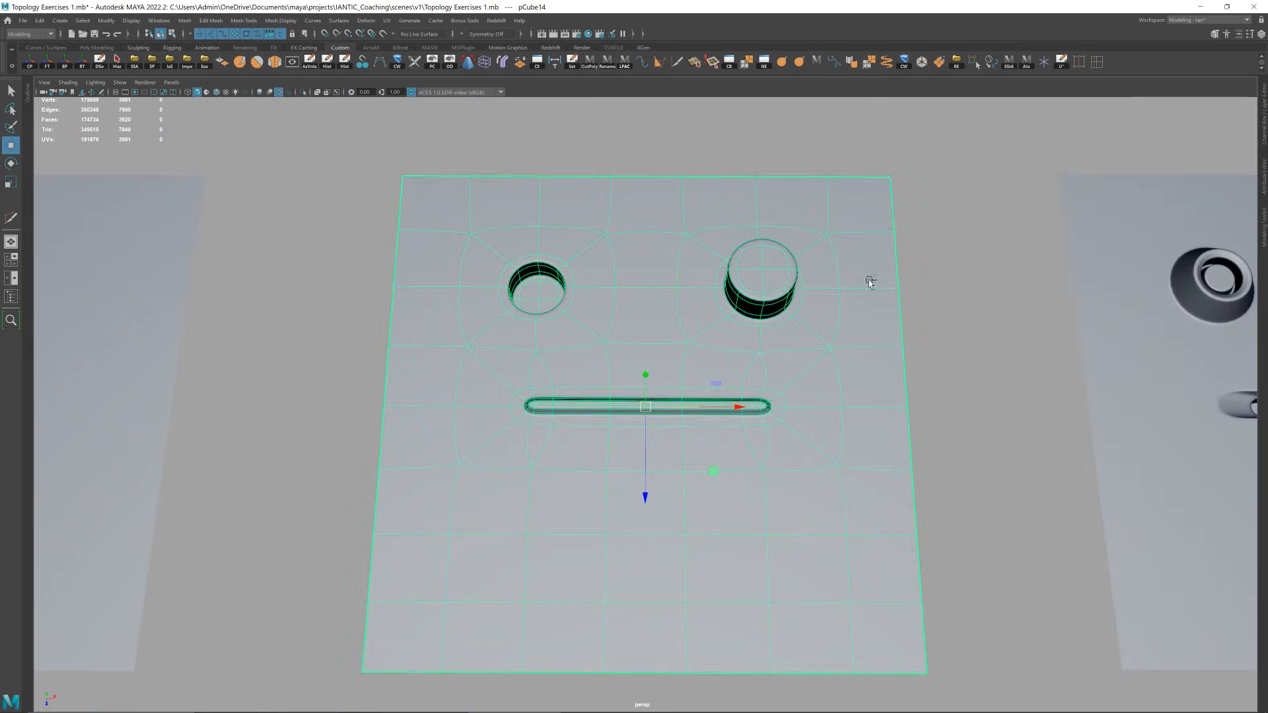
scroll(682, 357, "down", 5)
left_click(668, 469)
key("f")
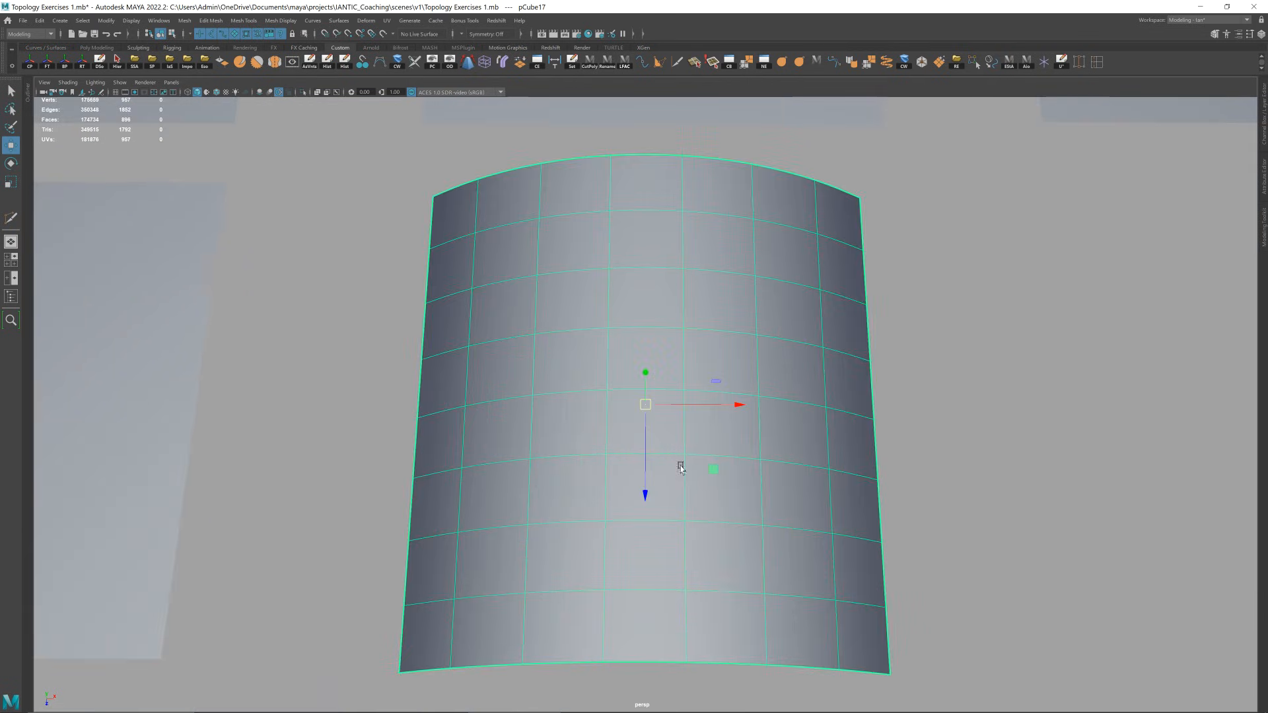
scroll(683, 450, "down", 2)
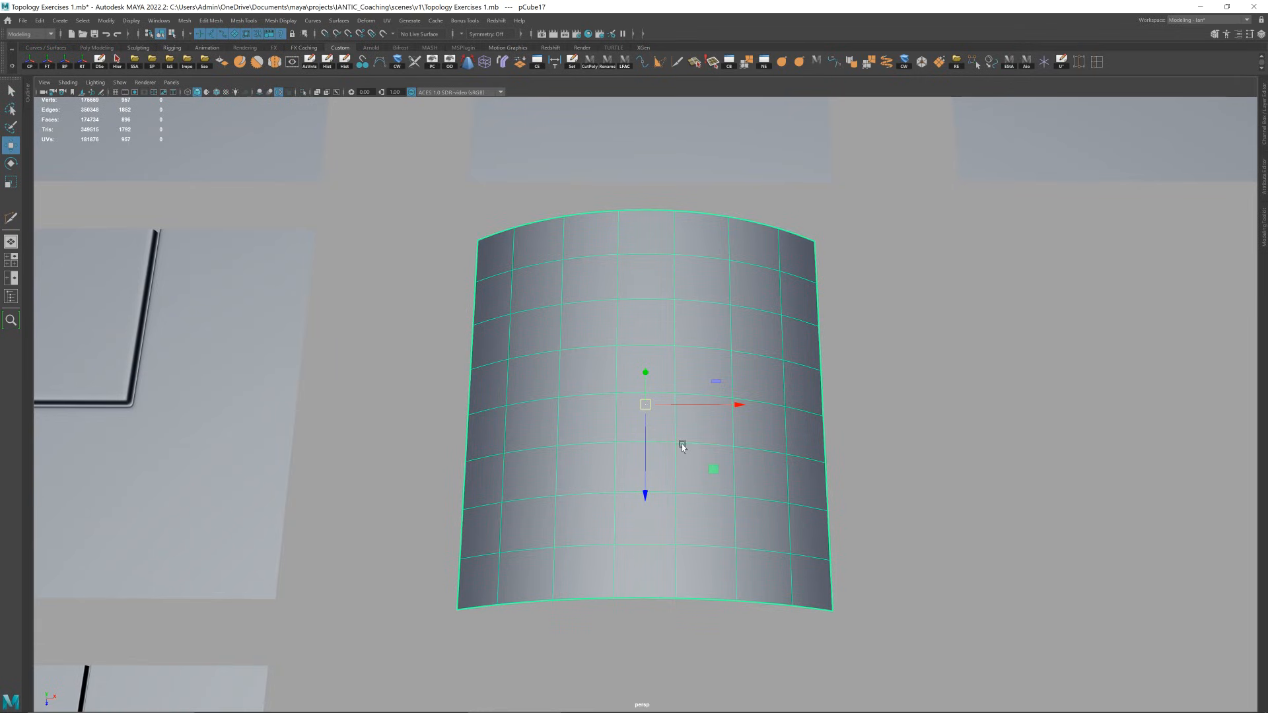
scroll(683, 447, "down", 5)
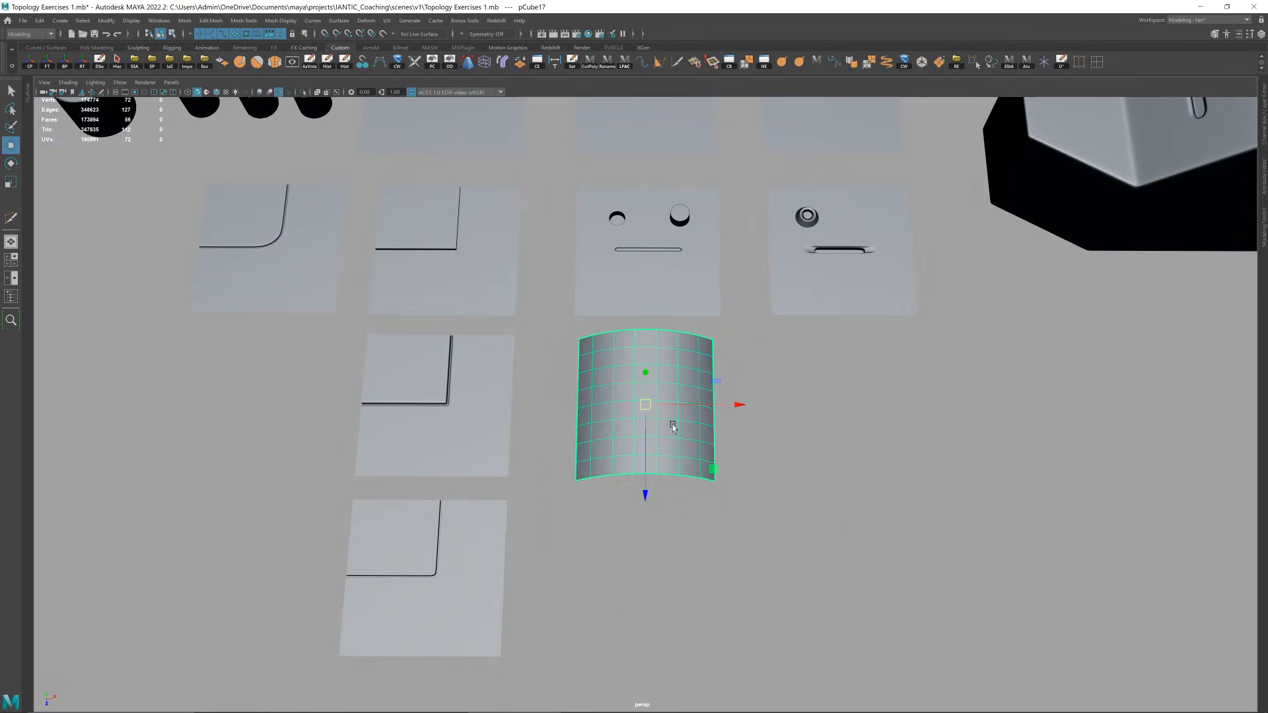
scroll(673, 428, "up", 5)
key("ctrl+shift+x")
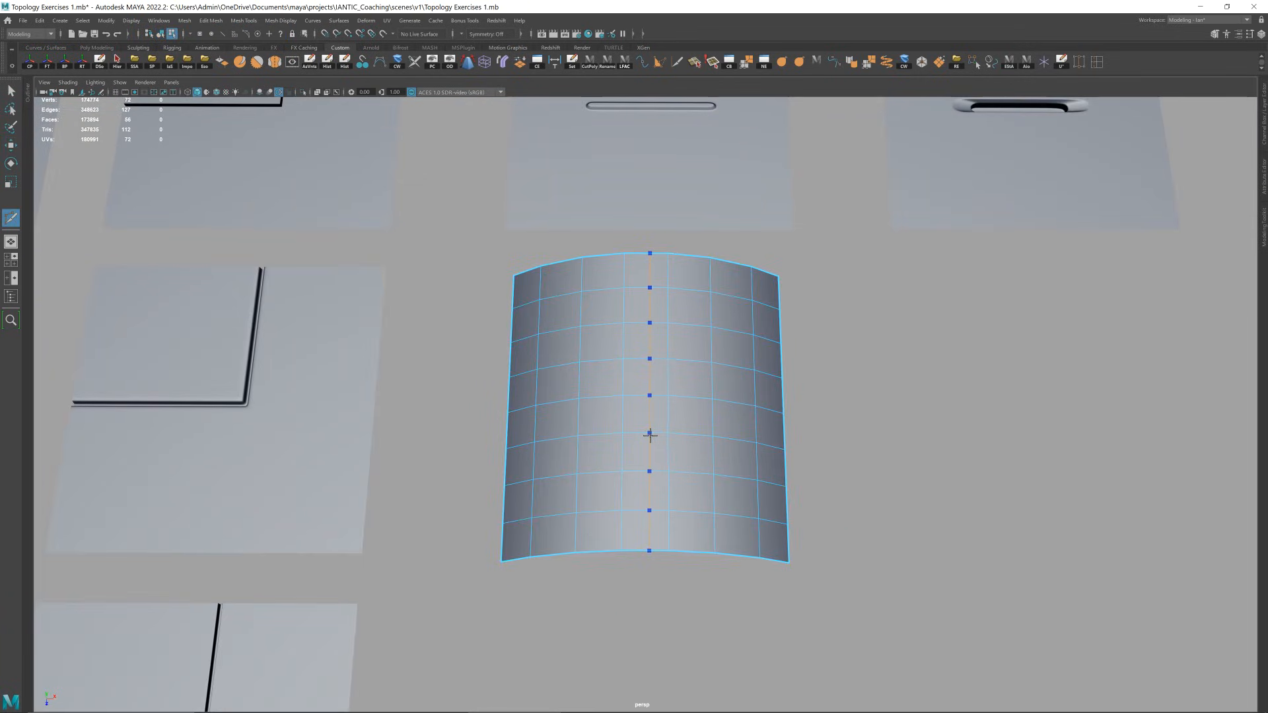
scroll(649, 432, "up", 2)
right_click(647, 431, "ctrl+shift")
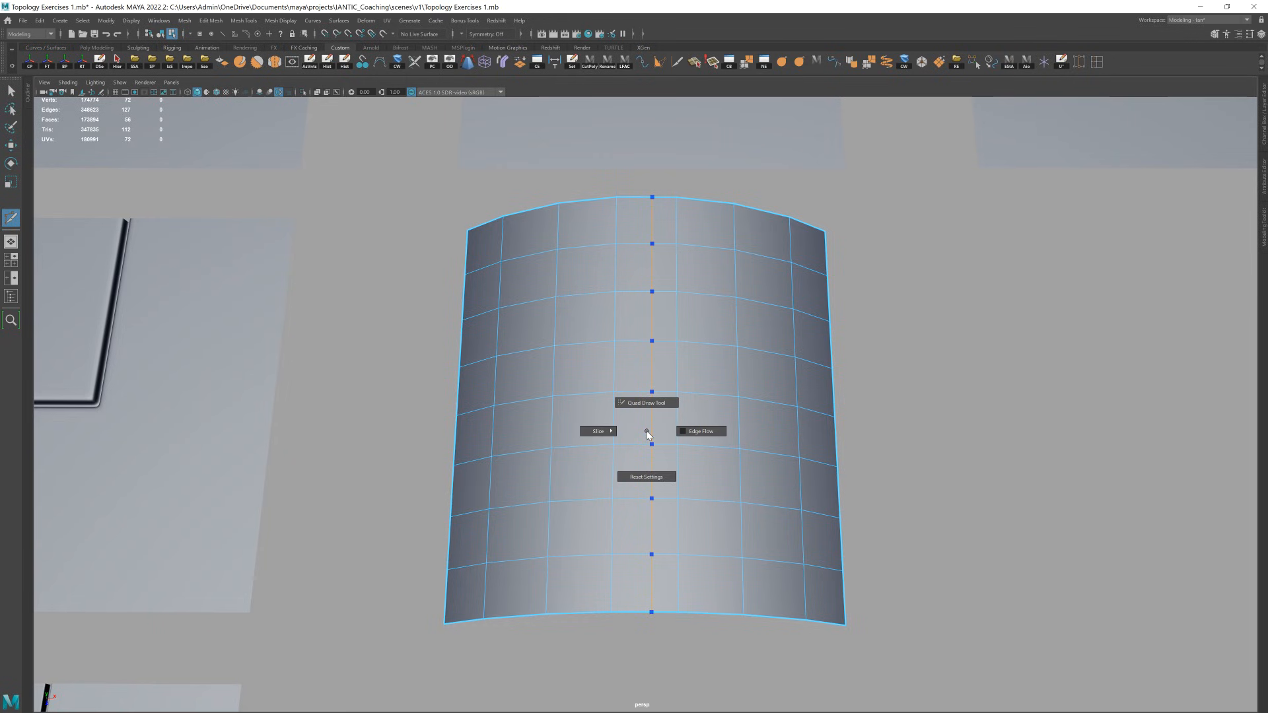
middle_click_drag(713, 382, 618, 573, "alt")
key("w")
- Show the unsmoothed cage of the plane with the holes and cut an extra edge into its grid below the slot
left_click(686, 301)
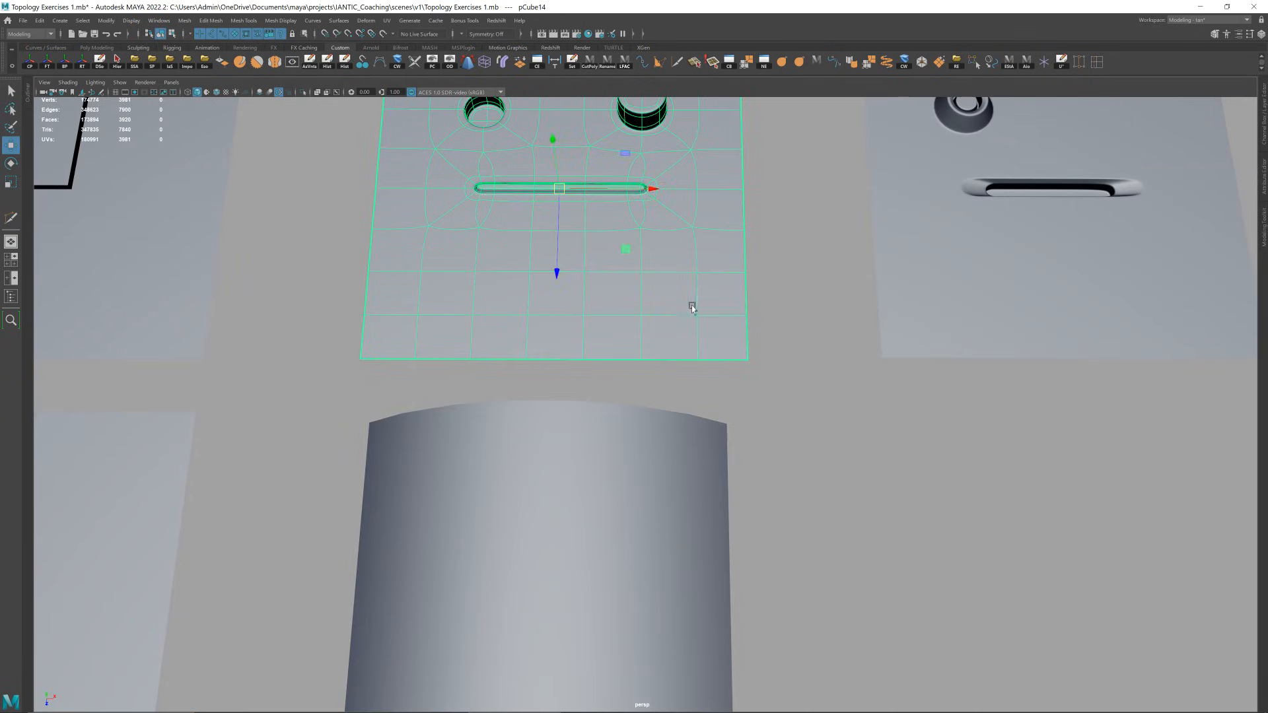
key("f")
middle_click_drag(730, 413, 637, 320, "alt")
scroll(636, 320, "up", 2)
key("1")
key("3")
key("F9")
key("1")
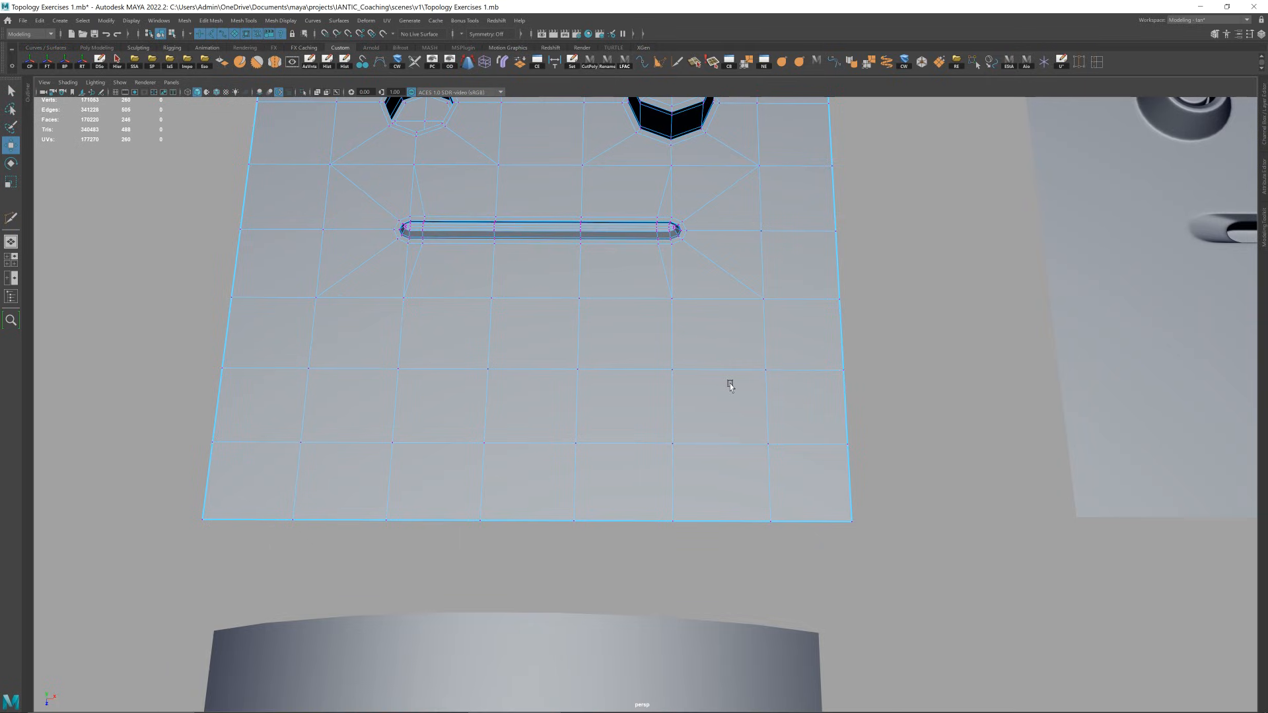
key("y")
left_click(617, 445, "shift")
- Select the face above the cut, pull the added midpoint vertex down out of line, and select the face's corner vertices
key("w")
left_click(626, 402)
scroll(627, 402, "up", 3)
right_click_drag(632, 400, 572, 401)
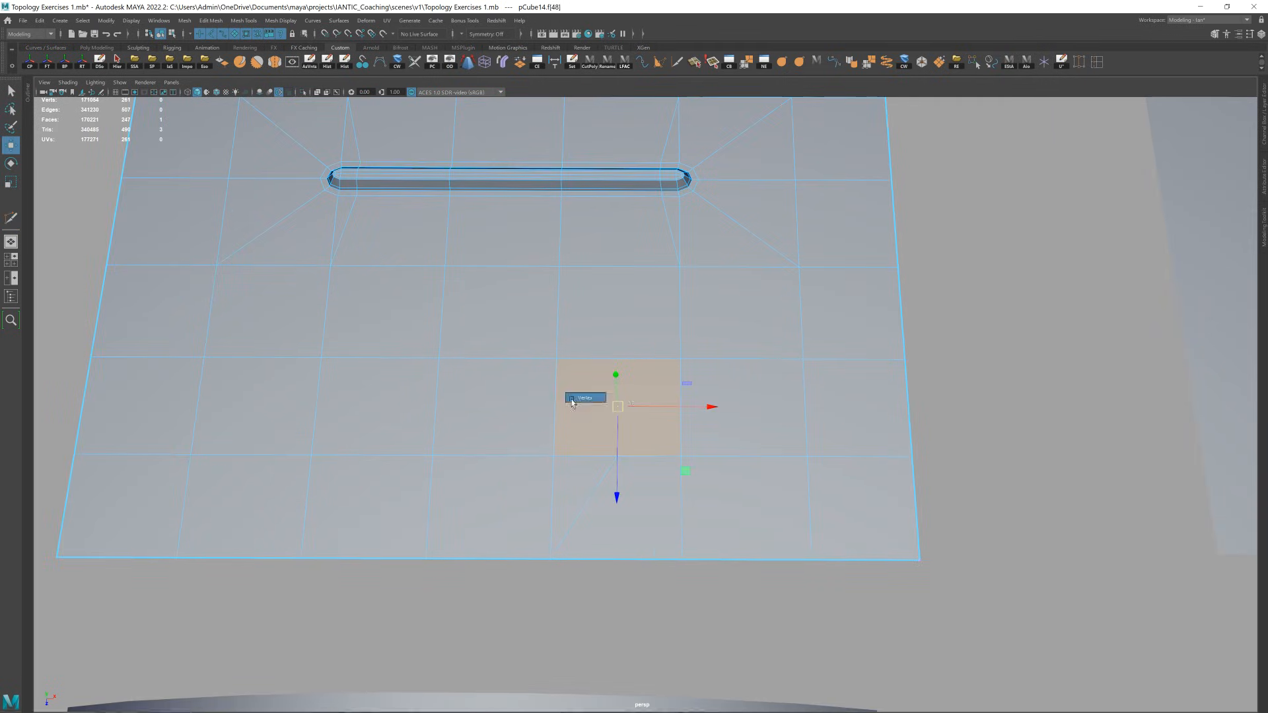
left_click(618, 456)
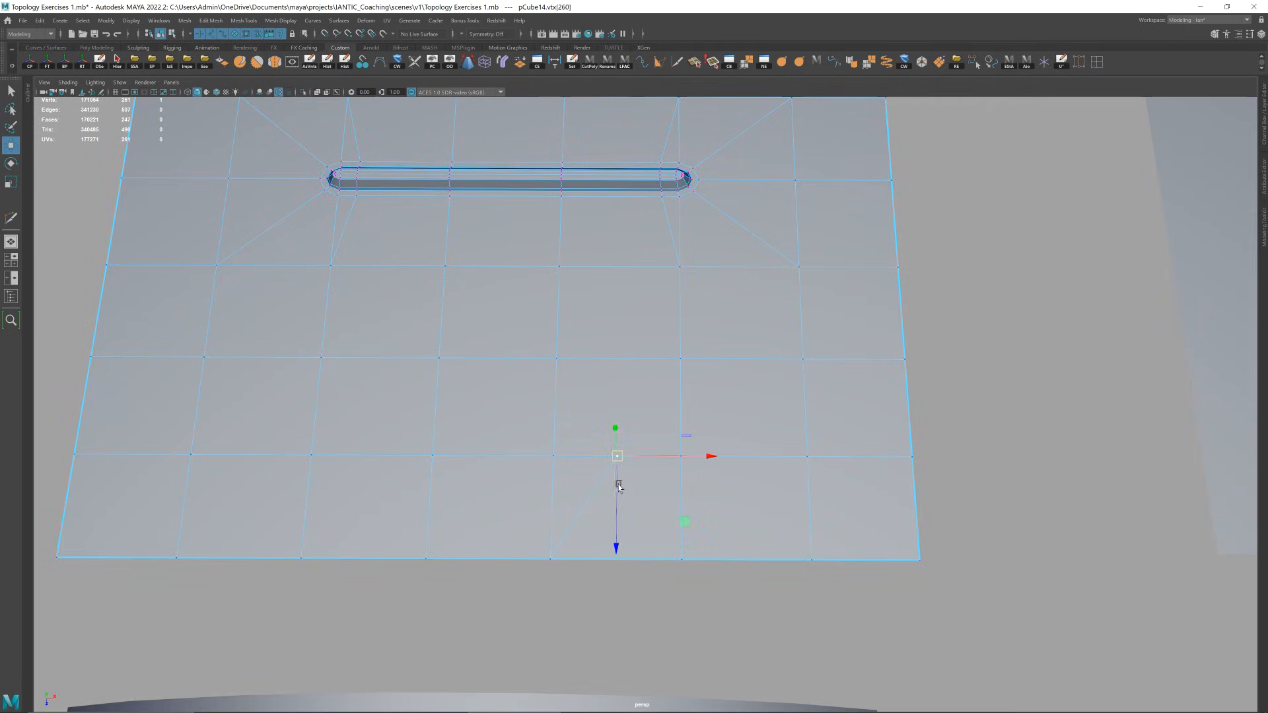
left_click(554, 455, "shift")
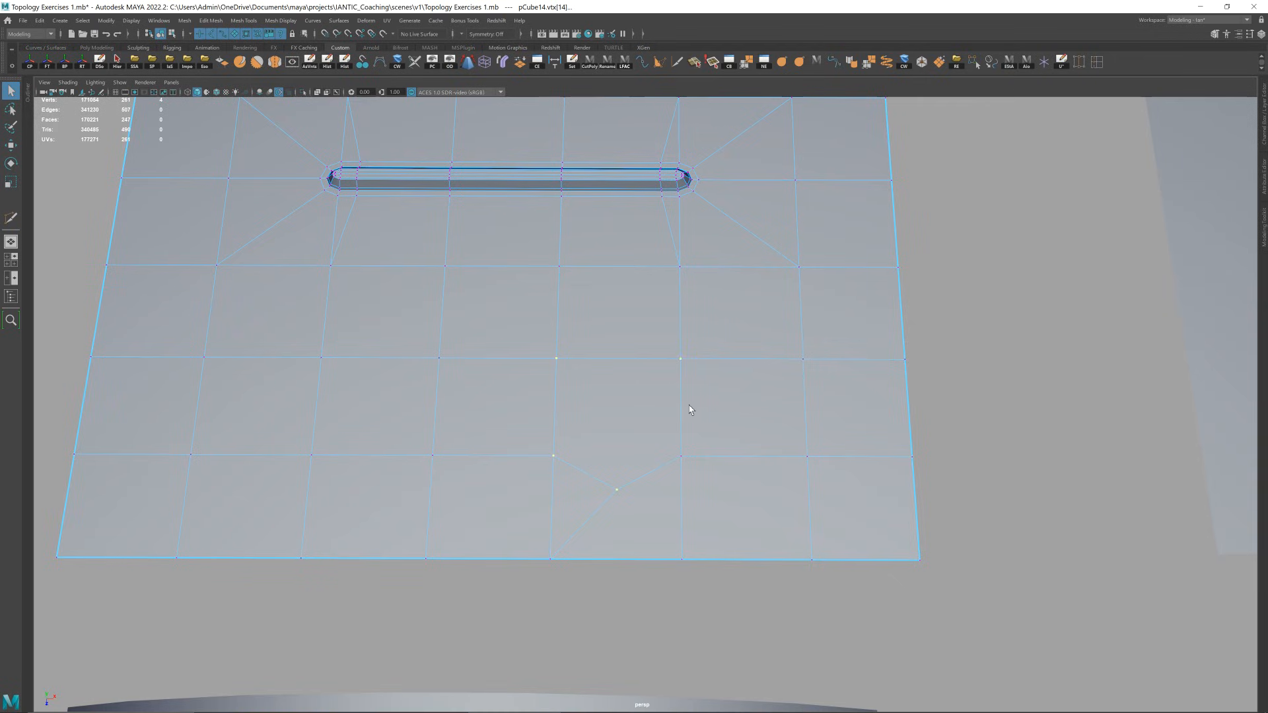
- Remove the extra edges from the flat plane and return it to the smoothed preview
key("w")
key("F10")
mouse_move(610, 503)
right_mouse_down()
mouse_move(600, 539)
mouse_move(600, 483)
right_mouse_up()
left_click(603, 471)
left_click(601, 515)
left_click(603, 506)
key("Delete")
key("F8")
scroll(696, 335, "down", 5)
key("3")
key("f")
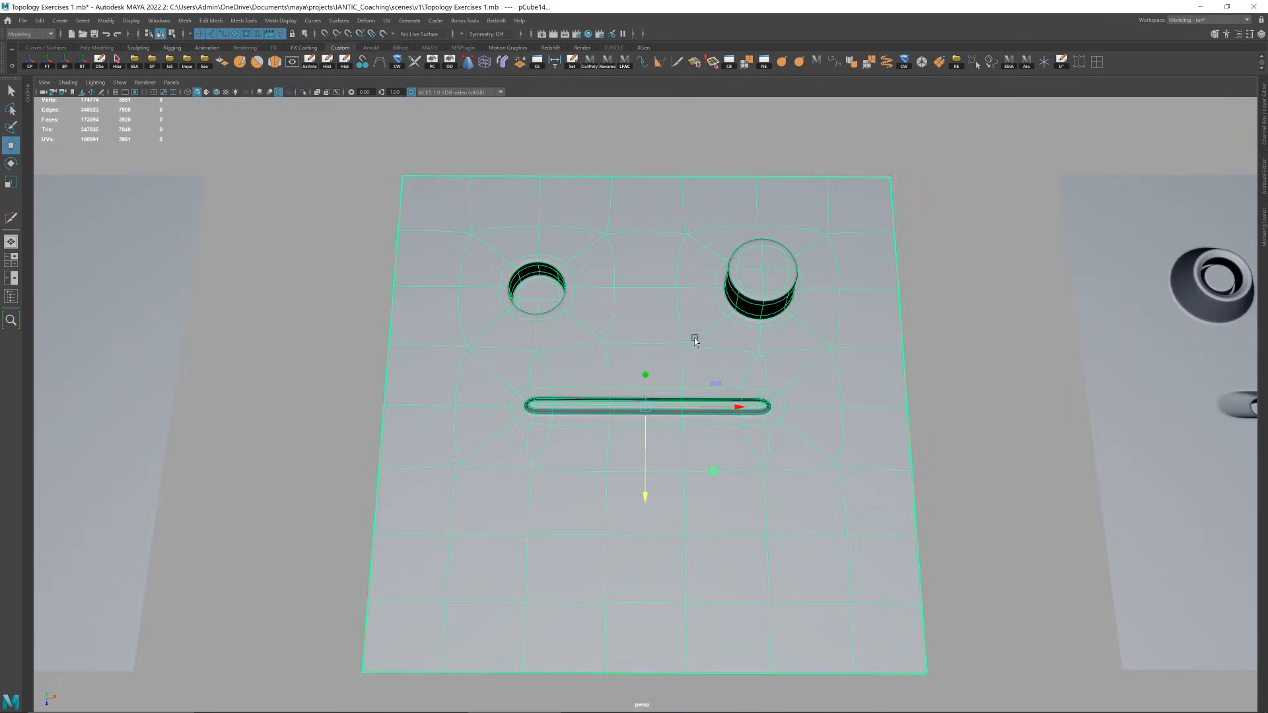
- Compare the smoothed flat plane with the holes against the grid and shading of the curved plane
key("1")
key("3")
left_click_drag(746, 316, 722, 394, "alt")
left_click(764, 278)
scroll(703, 375, "down", 5)
scroll(671, 300, "down", 5)
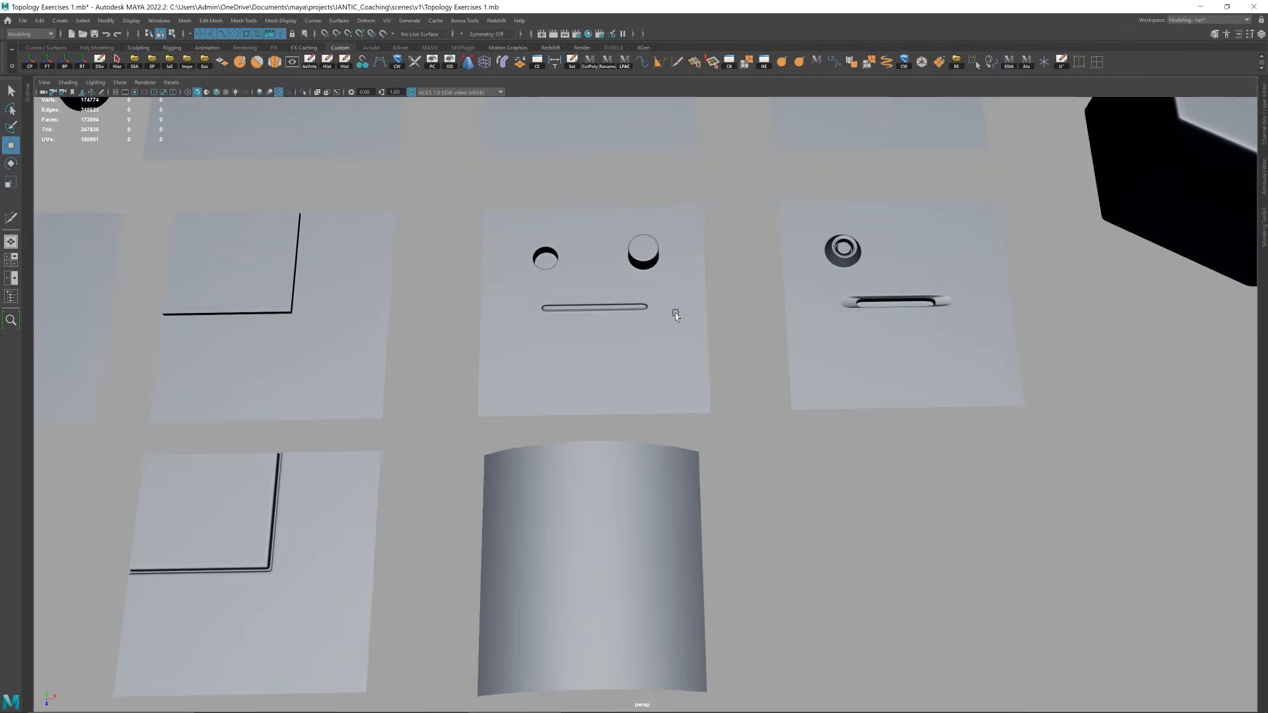
left_click(646, 455)
key("f")
left_click(885, 377)
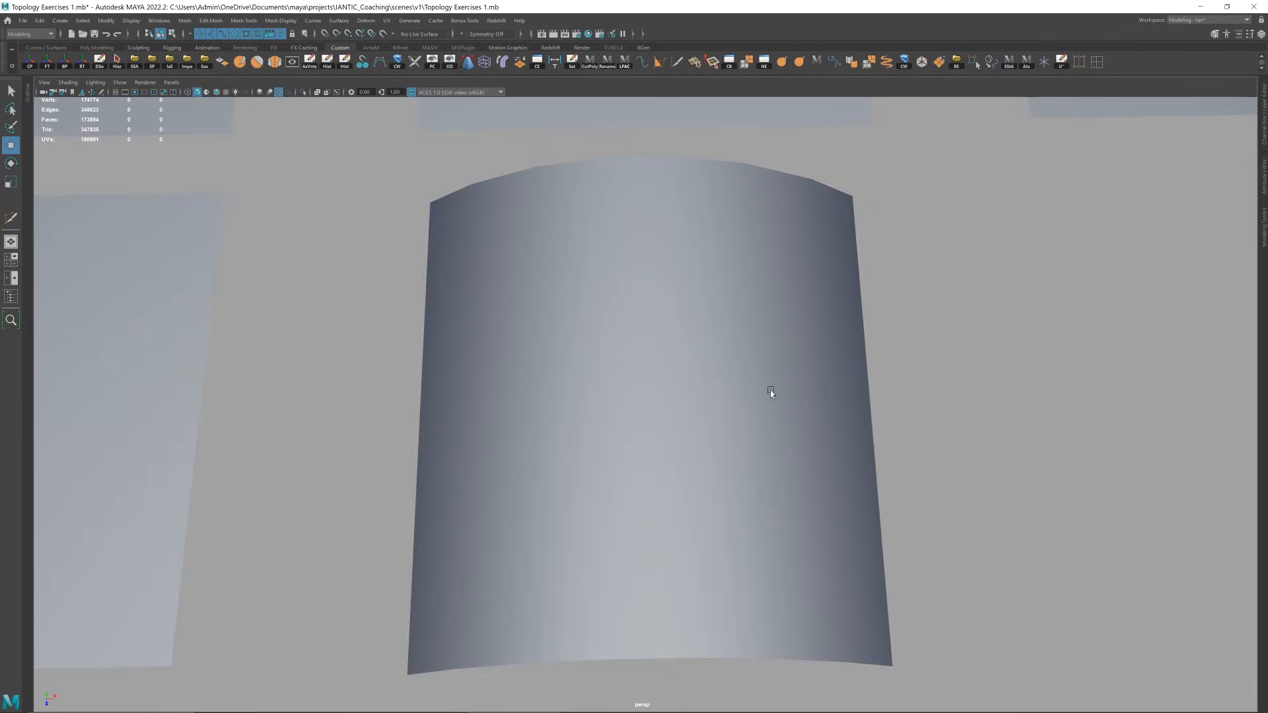
scroll(770, 391, "down", 3)
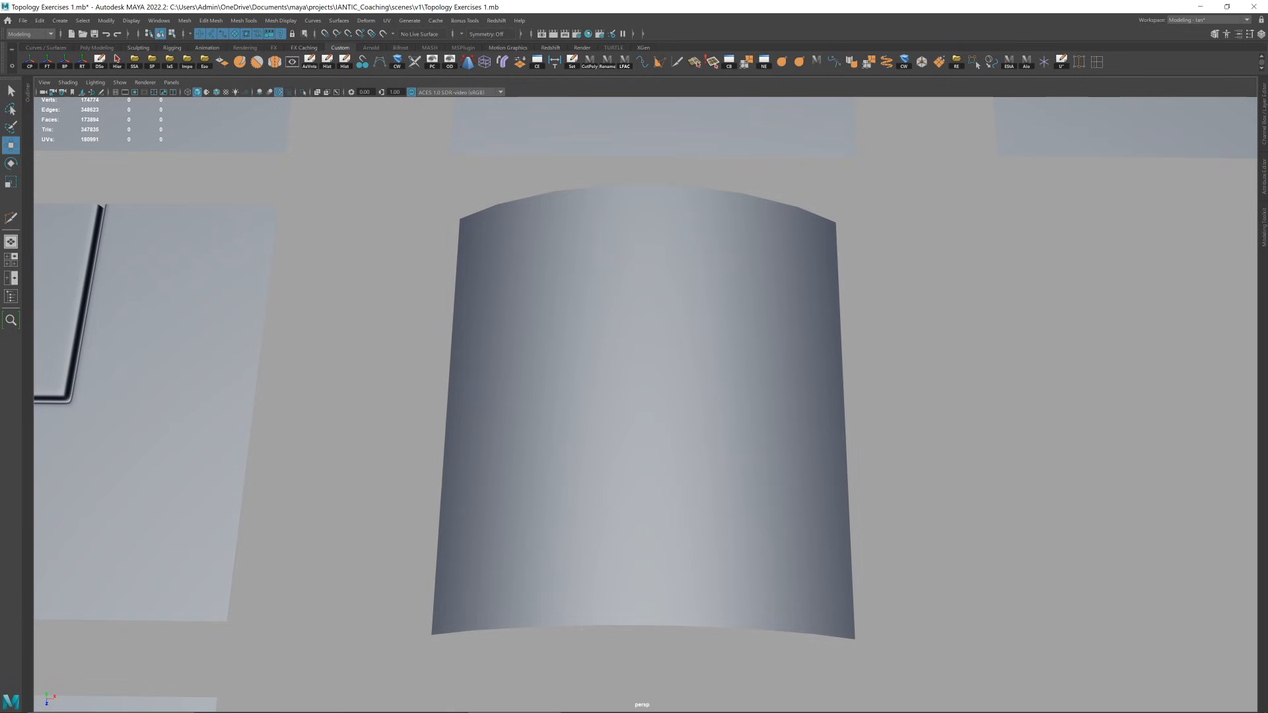
left_click(697, 409)
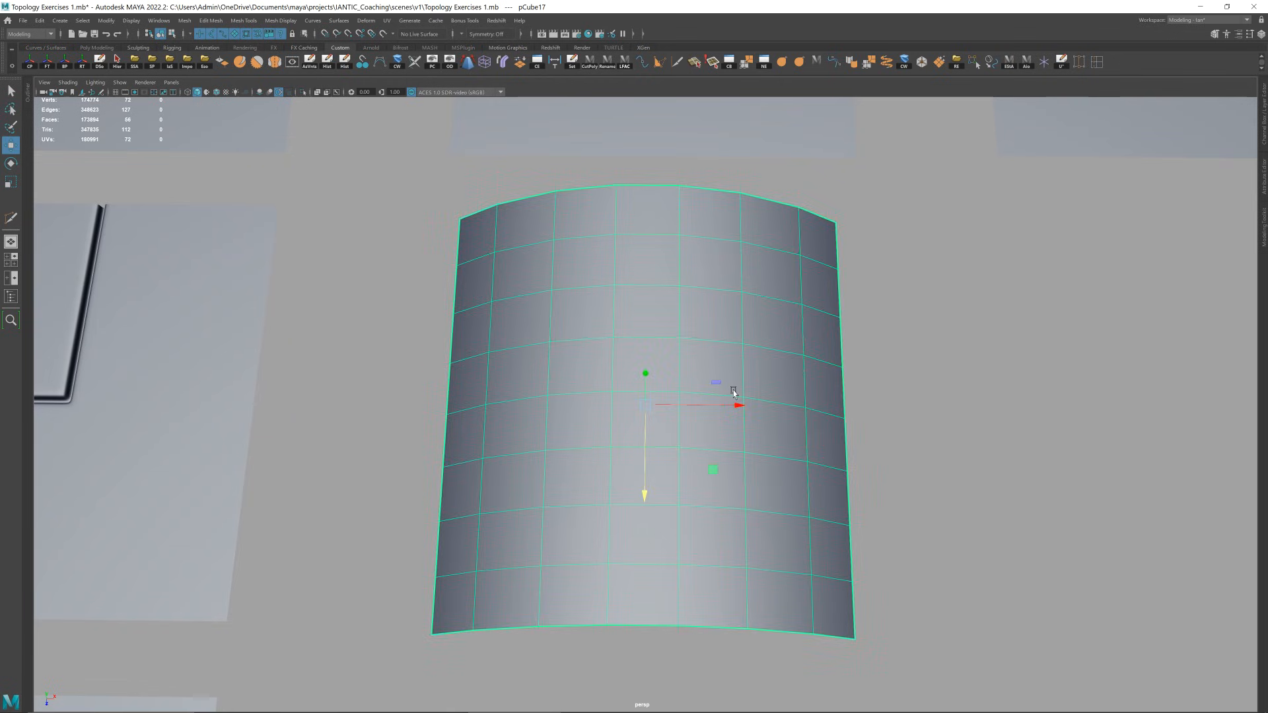
left_click_drag(732, 390, 730, 356, "alt")
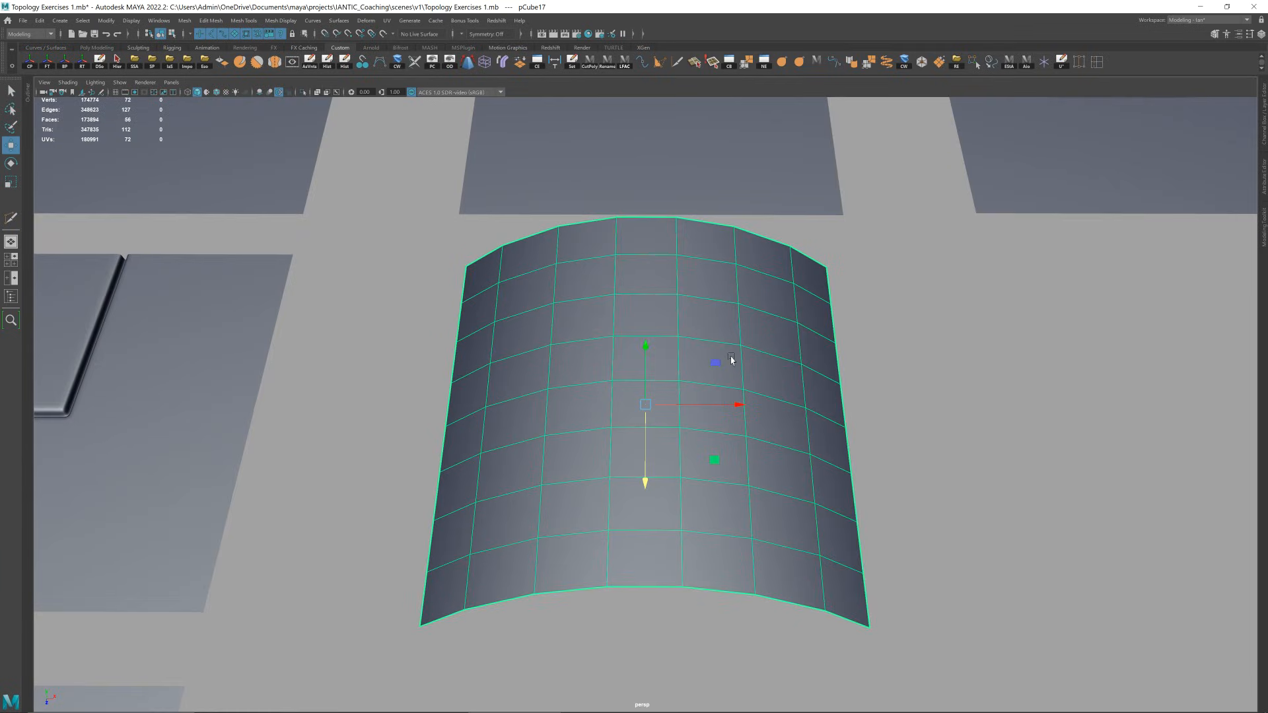
scroll(555, 382, "up", 3)
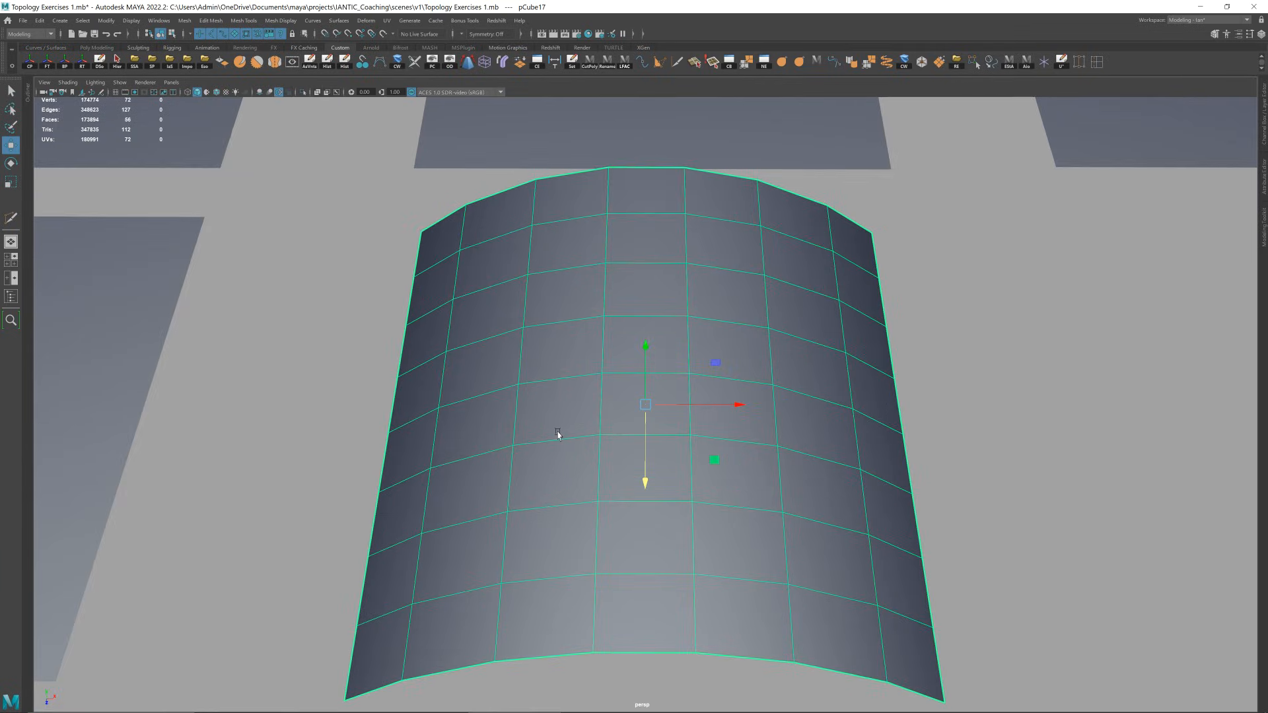
- Examine the curved plane's shading alongside the neighbouring flat practice planes from several distances
left_click(1008, 266)
scroll(756, 362, "down", 2)
scroll(753, 362, "down", 2)
scroll(751, 358, "down", 2)
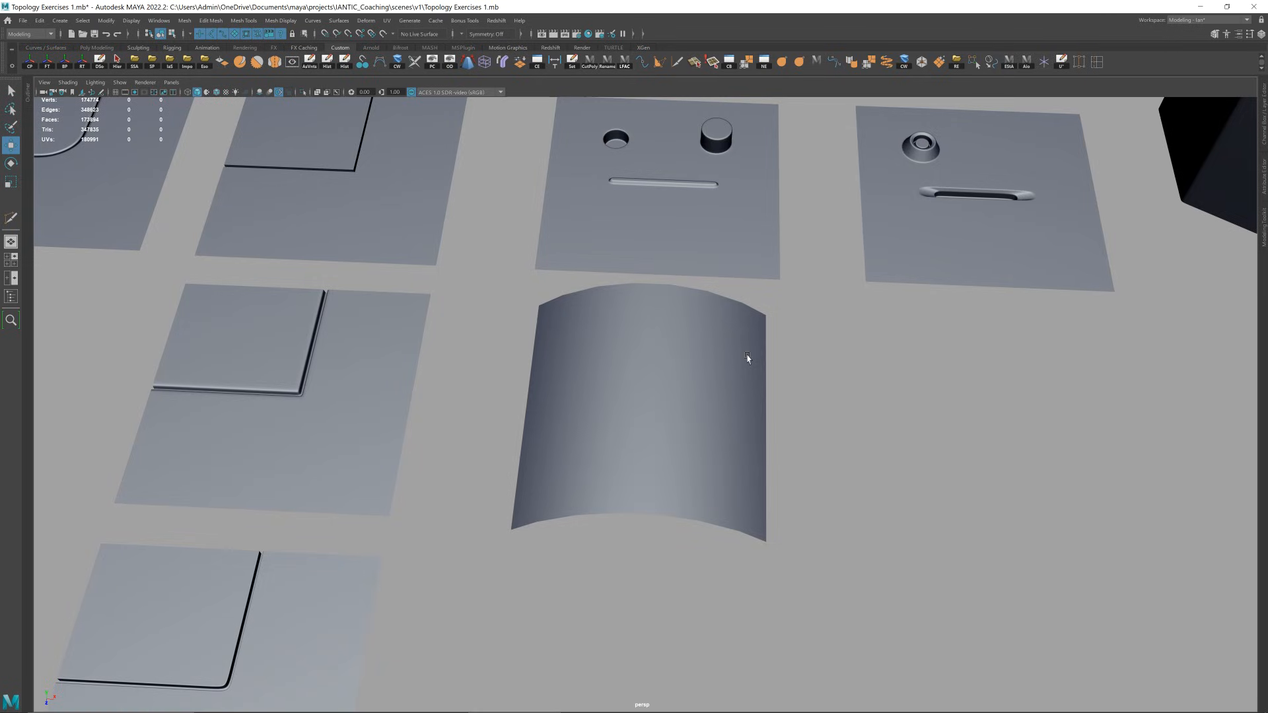
scroll(704, 336, "down", 1)
left_click(706, 335)
scroll(764, 317, "down", 2)
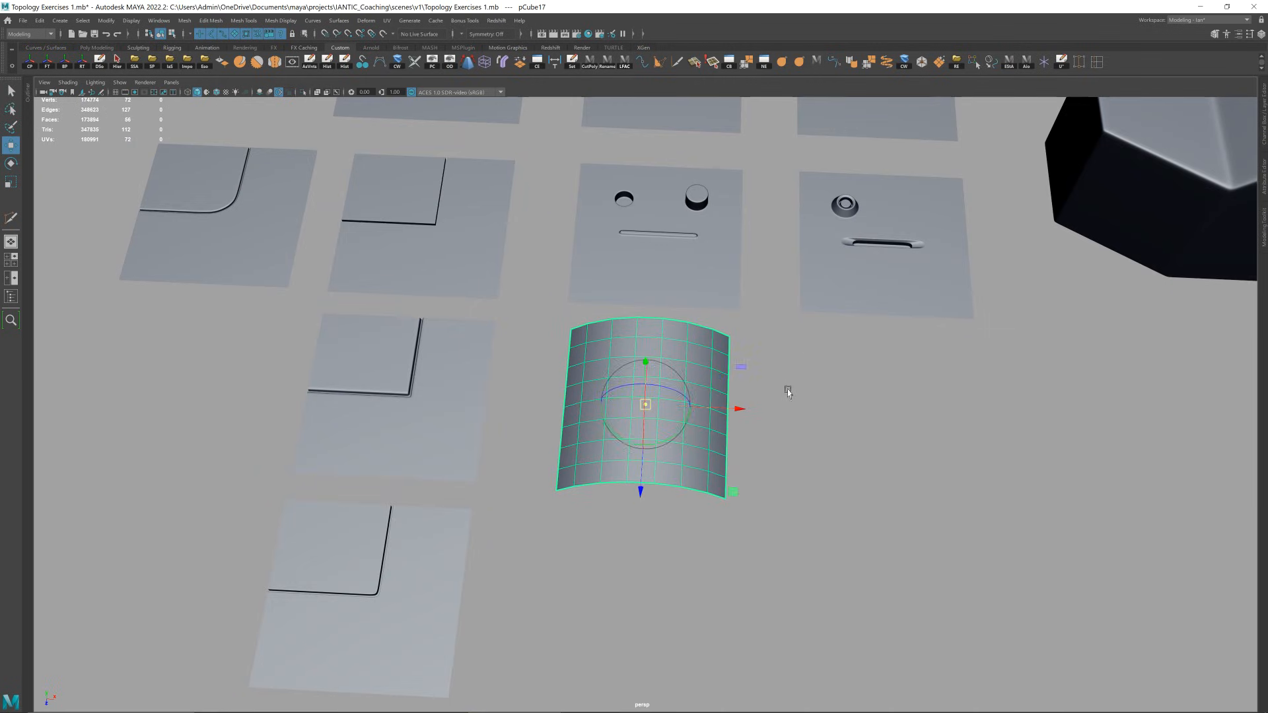
key("f")
left_click(888, 356)
scroll(687, 389, "down", 5)
left_click_drag(694, 398, 708, 390, "alt")
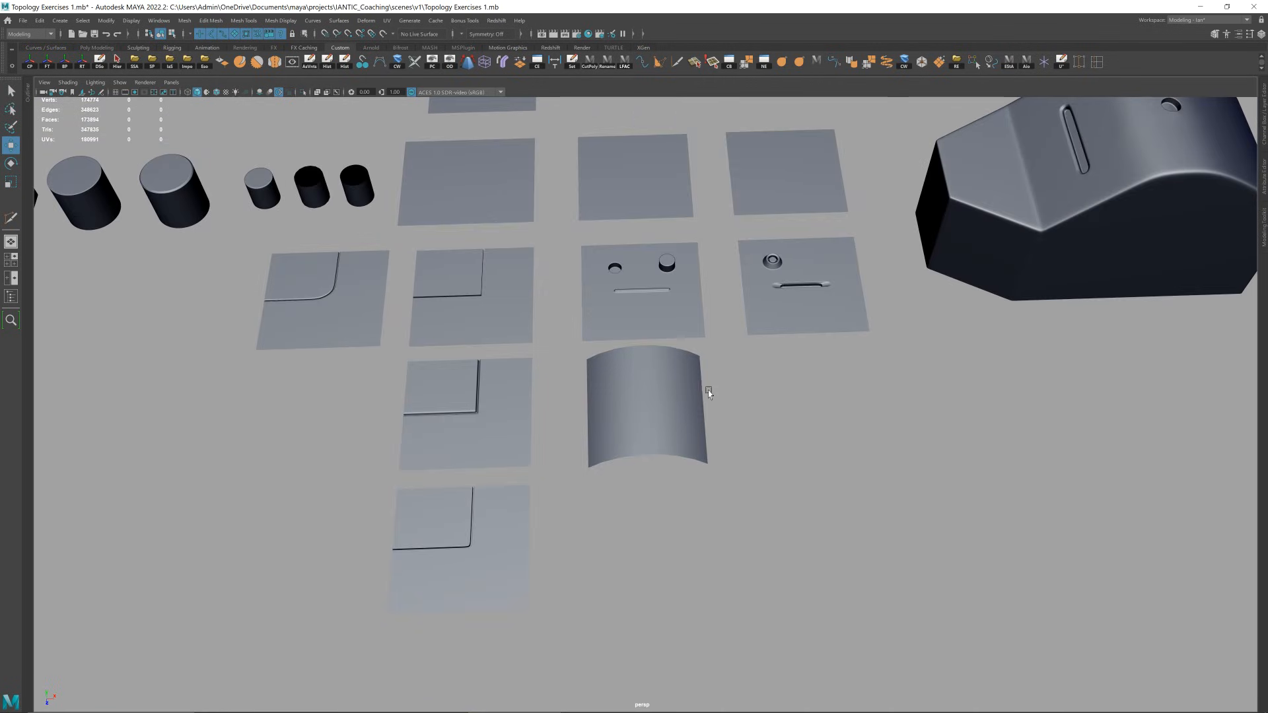
- Frame the large curved block and turn on wireframe on shaded for all models
scroll(708, 391, "down", 3)
left_click(958, 253)
key("f")
left_click_drag(938, 343, 896, 312, "alt")
scroll(914, 301, "down", 4)
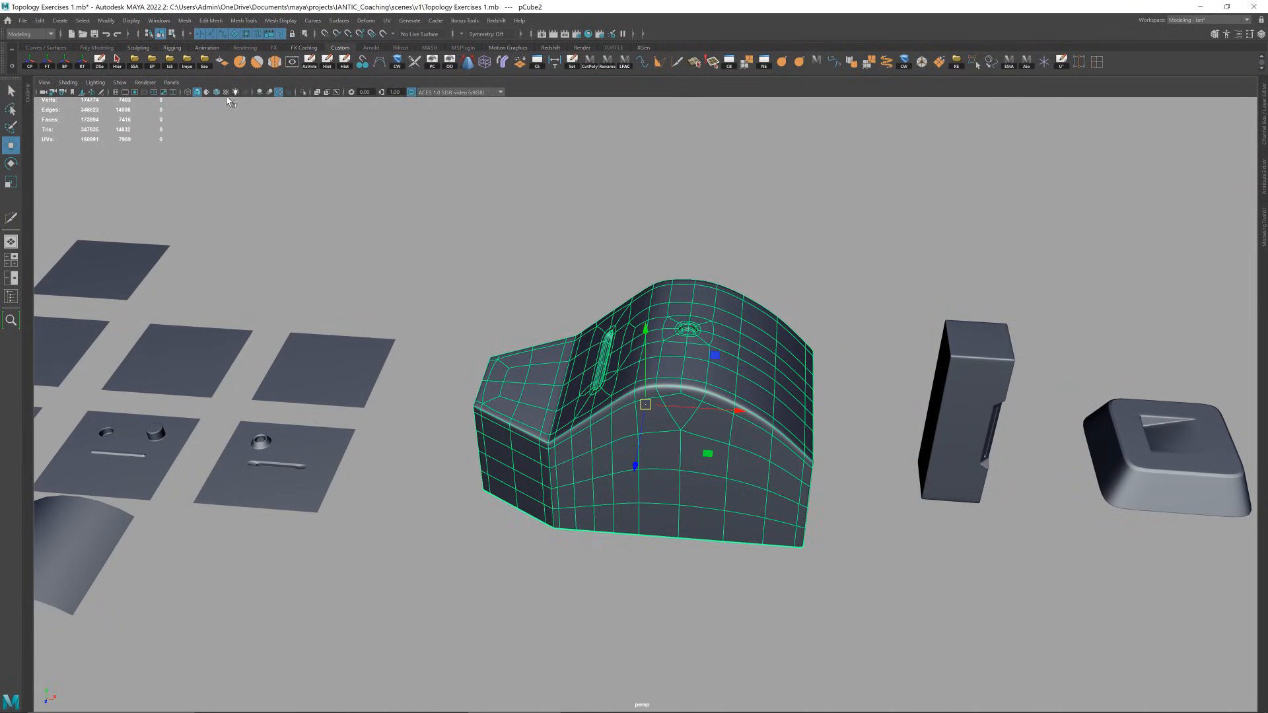
left_click(217, 93)
- Examine the wireframe flow across the example models and along the flat side of the curved block
left_click(810, 274)
scroll(810, 275, "down", 4)
mouse_move(809, 274)
middle_mouse_down("alt")
mouse_move(686, 249)
mouse_move(552, 286)
mouse_move(1079, 333)
middle_mouse_up("alt")
middle_click_drag(571, 313, 824, 315, "alt")
scroll(824, 315, "up", 2)
left_click(573, 349)
key("f")
left_click_drag(779, 410, 771, 348, "alt")
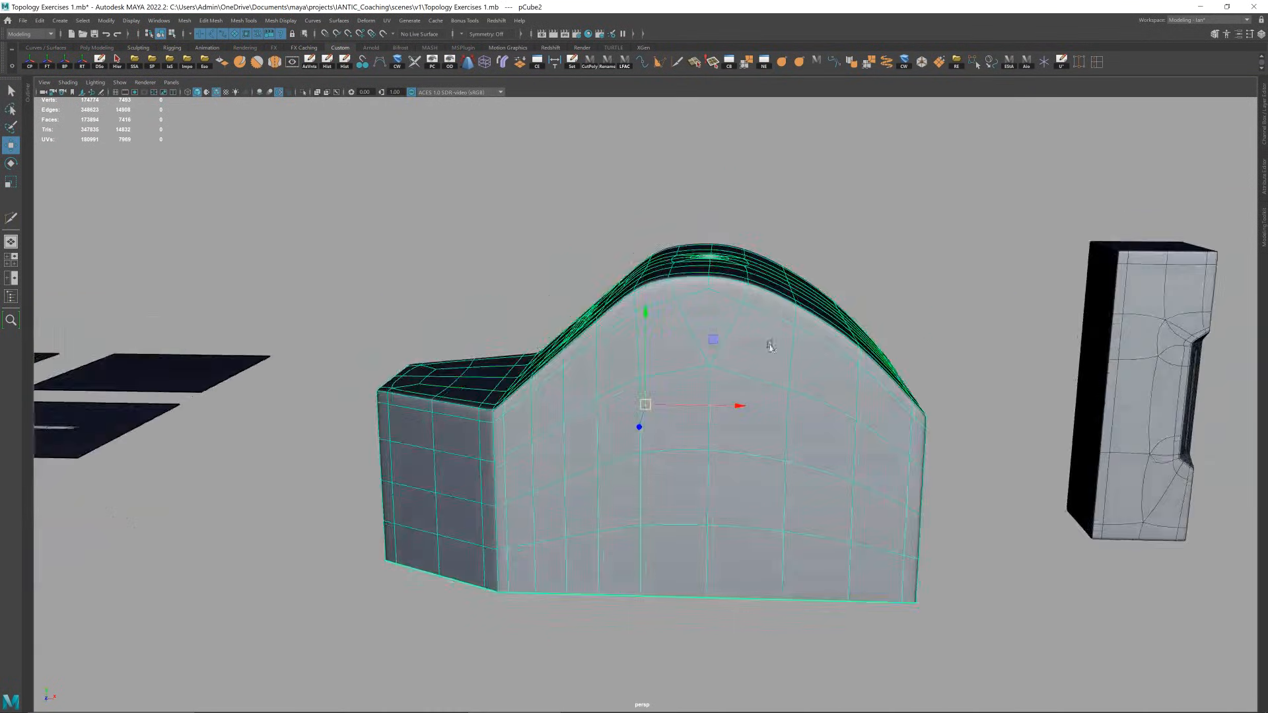
- Show the tall box unsmoothed and insert a centred horizontal edge loop through its recess at mid-height
middle_click_drag(1235, 346, 764, 317, "alt")
scroll(764, 317, "up", 2)
left_click(690, 321)
key("1")
scroll(690, 325, "up", 3)
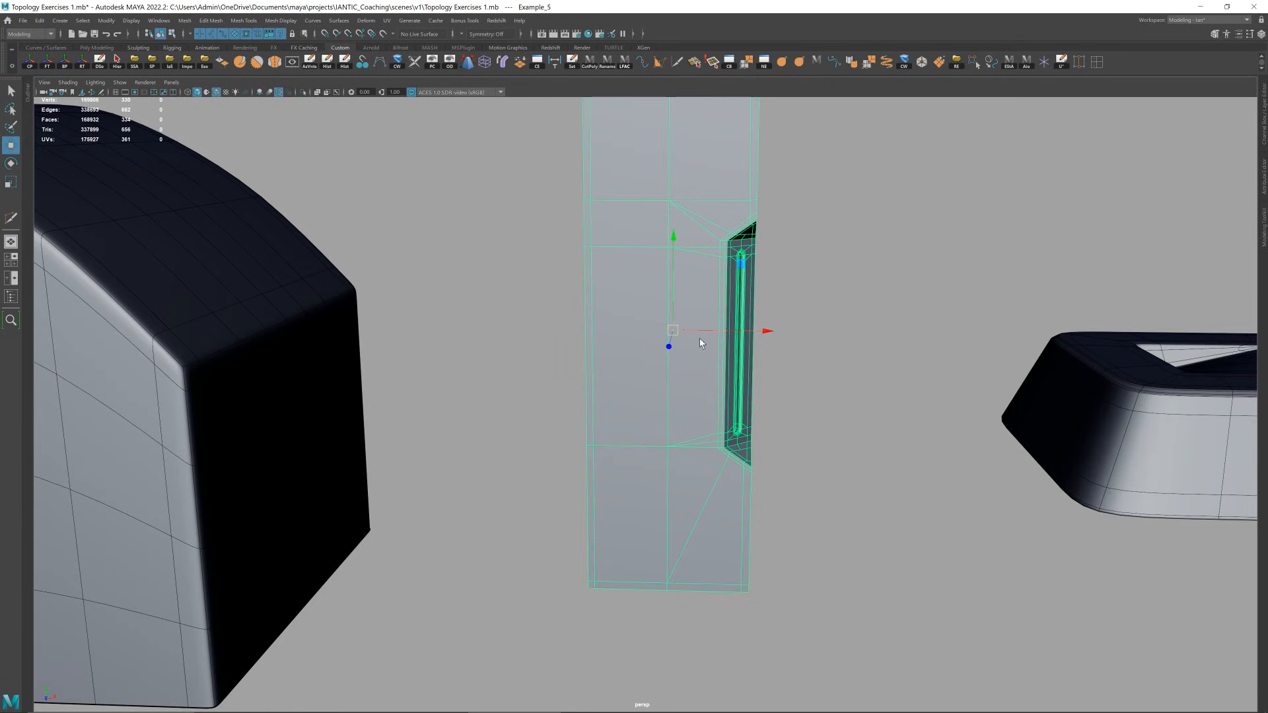
key("ctrl+shift+x")
middle_click(686, 338, "ctrl")
- Insert another centred horizontal edge loop above the tall box's recess and return the box to the smoothed preview
left_click_drag(736, 344, 693, 356, "alt")
middle_click_drag(694, 357, 651, 479, "alt")
middle_click(654, 245, "ctrl")
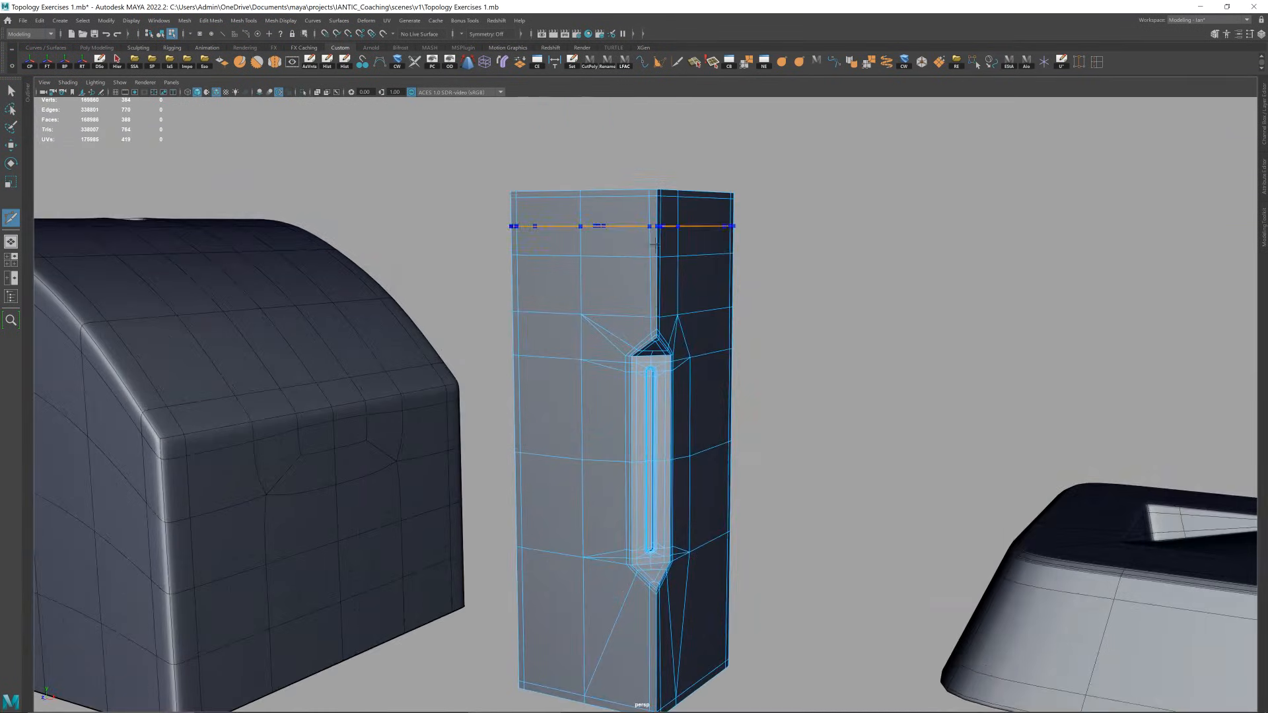
middle_click_drag(631, 636, 634, 467, "alt")
left_click_drag(741, 455, 705, 432, "alt")
key("w")
key("3")
left_click_drag(769, 211, 760, 229, "alt")
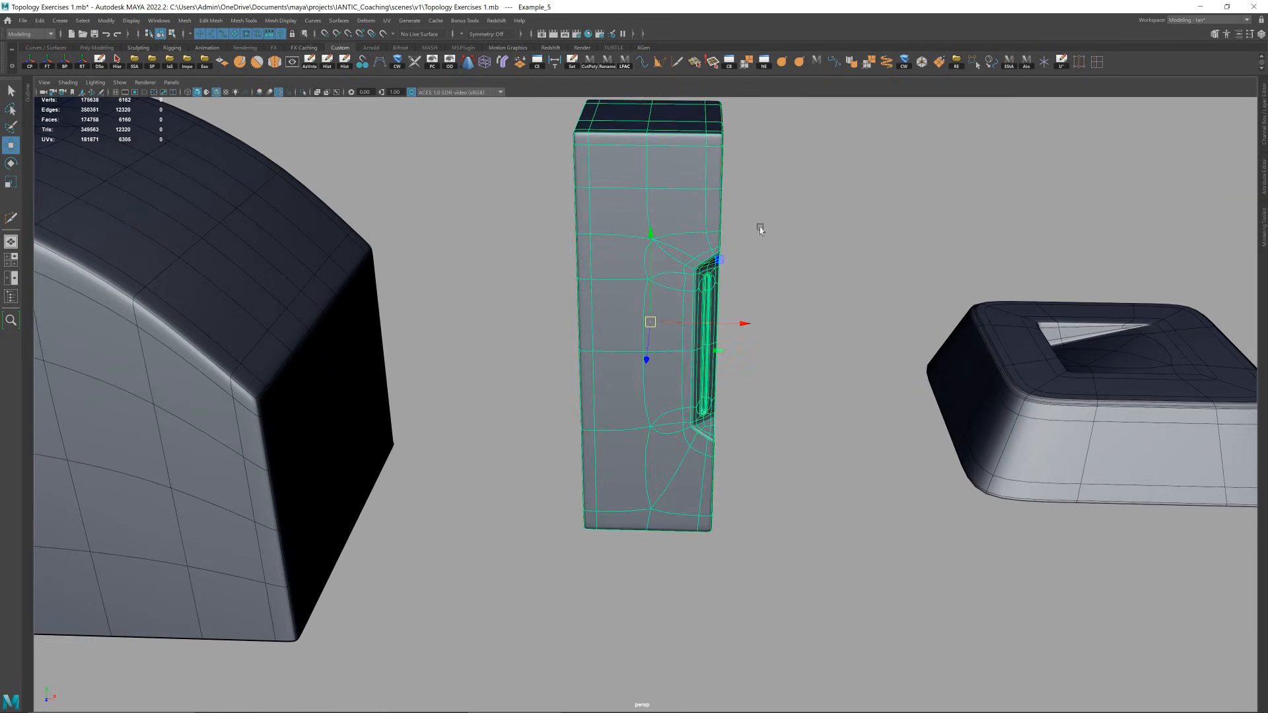
- Deselect the tall box and survey the wireframes of the practice planes, cubes and cylinders together
left_click(760, 229)
right_click_drag(761, 229, 580, 343, "alt")
middle_click_drag(580, 343, 911, 369, "alt")
right_click_drag(912, 370, 504, 348, "alt")
middle_click_drag(504, 348, 759, 271, "alt")
left_click_drag(760, 271, 785, 347, "alt")
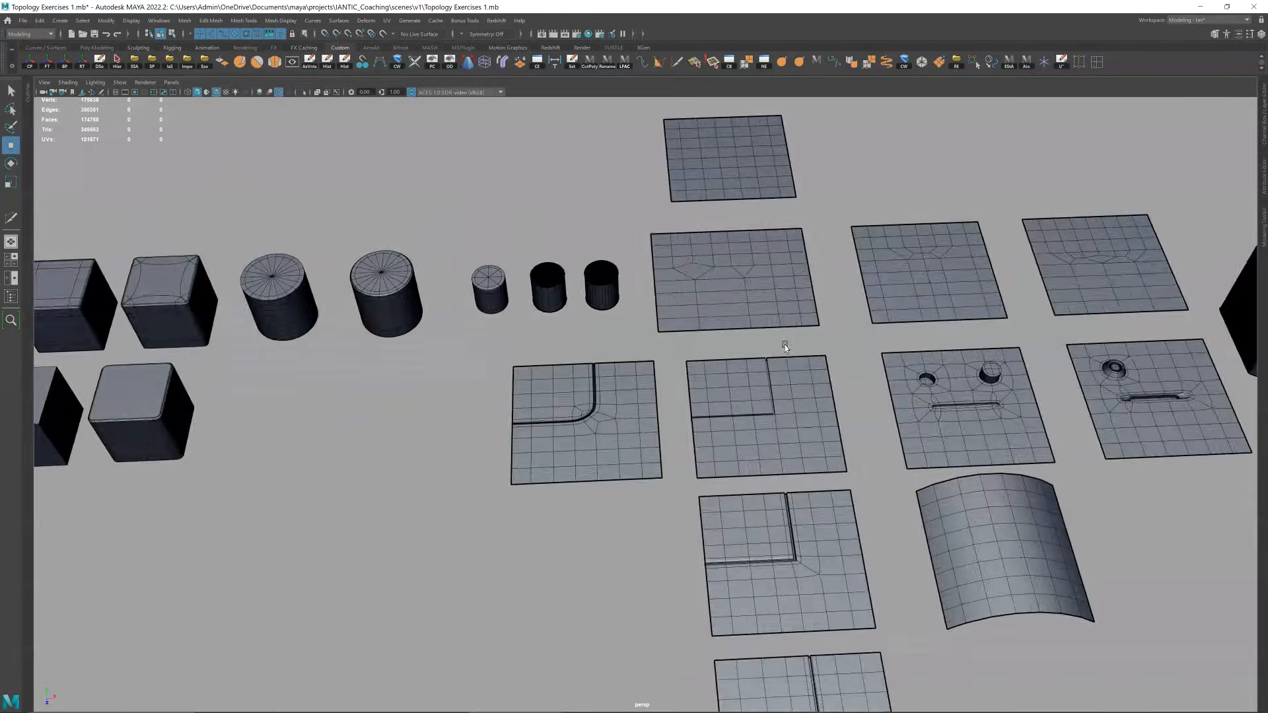
- Frame the second cube in the top row of cubes, turn off its smooth preview and pick one of its edge loops
middle_click_drag(786, 346, 646, 283, "alt")
left_click(632, 291)
key("f")
left_click(880, 230)
left_click_drag(618, 368, 615, 368, "alt")
middle_click_drag(615, 368, 1011, 372, "alt")
right_click_drag(868, 358, 500, 388, "alt")
middle_click_drag(500, 387, 1175, 430, "alt")
left_click(670, 287)
key("f")
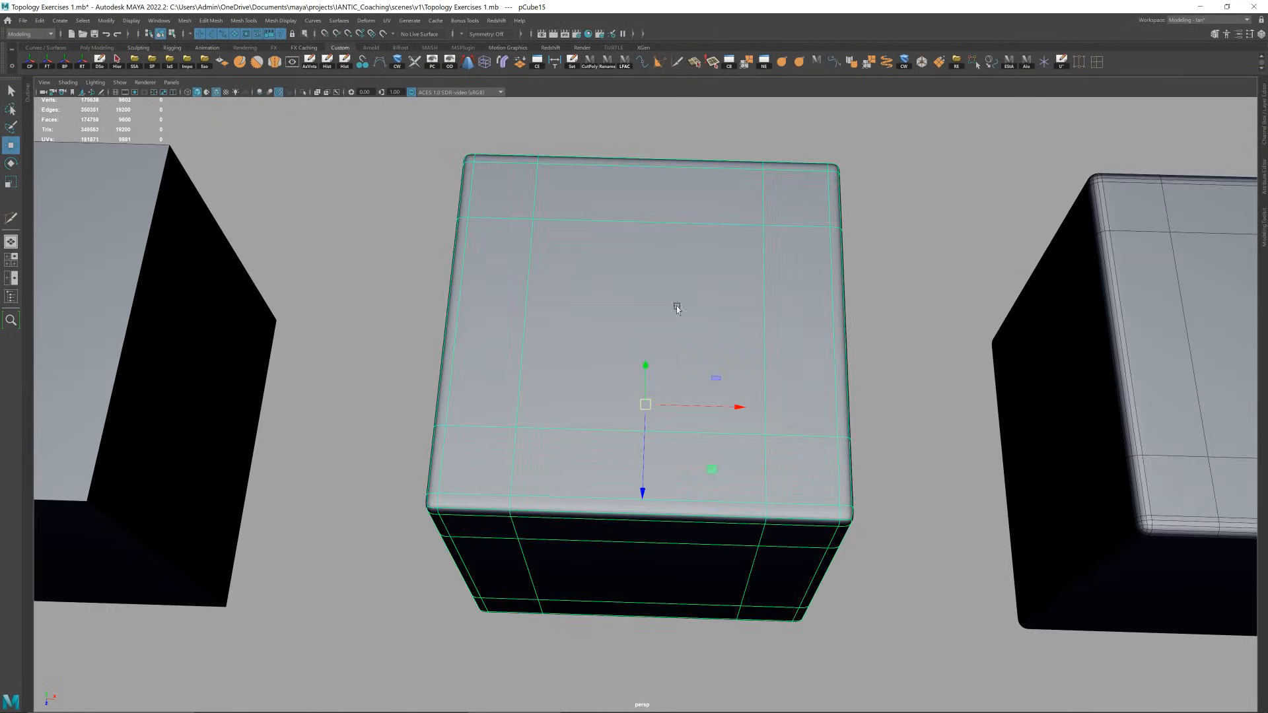
key("1")
left_click_drag(688, 311, 698, 346, "alt")
middle_click_drag(698, 347, 658, 322, "alt")
scroll(658, 323, "up", 2)
scroll(626, 353, "up", 2)
right_click_drag(616, 328, 615, 302)
double_click(625, 349)
scroll(674, 351, "down", 5)
left_click_drag(675, 352, 725, 372, "alt")
- Insert further edge loops around the cube with Multi-Cut, then return to object mode with smooth preview on
key("ctrl+shift+x")
left_click(758, 355, "ctrl+shift")
left_click(691, 356, "ctrl+shift")
left_click(839, 357, "ctrl+shift")
middle_click(764, 415, "ctrl")
middle_click(763, 403, "ctrl")
middle_click(759, 545, "ctrl")
left_click_drag(762, 498, 806, 453, "alt")
key("w")
right_click_drag(807, 453, 829, 428)
key("3")
left_click(727, 233)
- Turn off the cube's smooth preview and insert evenly spaced edge loops in the remaining direction with Multi-Cut
scroll(742, 331, "down", 3)
left_click_drag(761, 370, 713, 371, "alt")
scroll(758, 401, "up", 5)
left_click(707, 364)
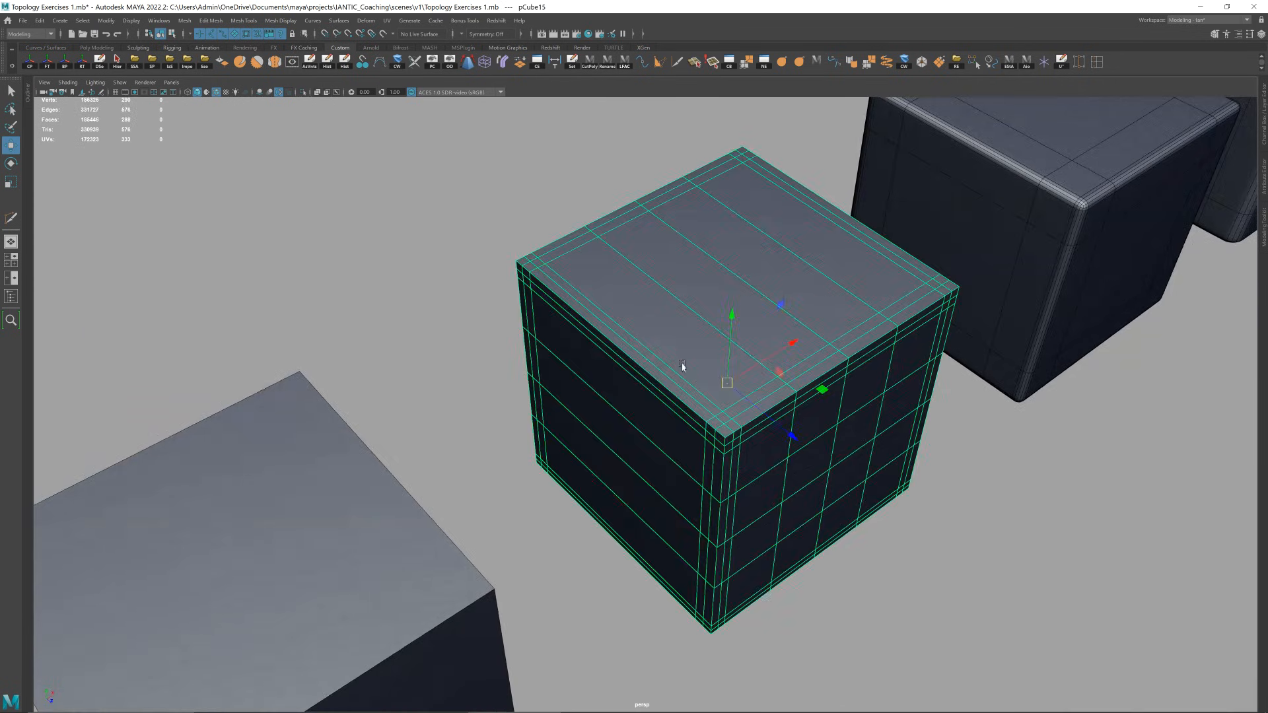
key("1")
key("ctrl+shift+x")
middle_click(641, 342, "ctrl")
middle_click(588, 301, "ctrl")
middle_click(680, 374, "ctrl")
- Leave Multi-Cut, return to object mode, turn the cube's smooth preview on and deselect it
key("w")
right_click_drag(687, 373, 819, 323)
scroll(836, 319, "down", 3)
mouse_move(837, 319)
left_mouse_down("alt")
mouse_move(792, 321)
mouse_move(833, 323)
left_mouse_up("alt")
key("3")
left_click(833, 264)
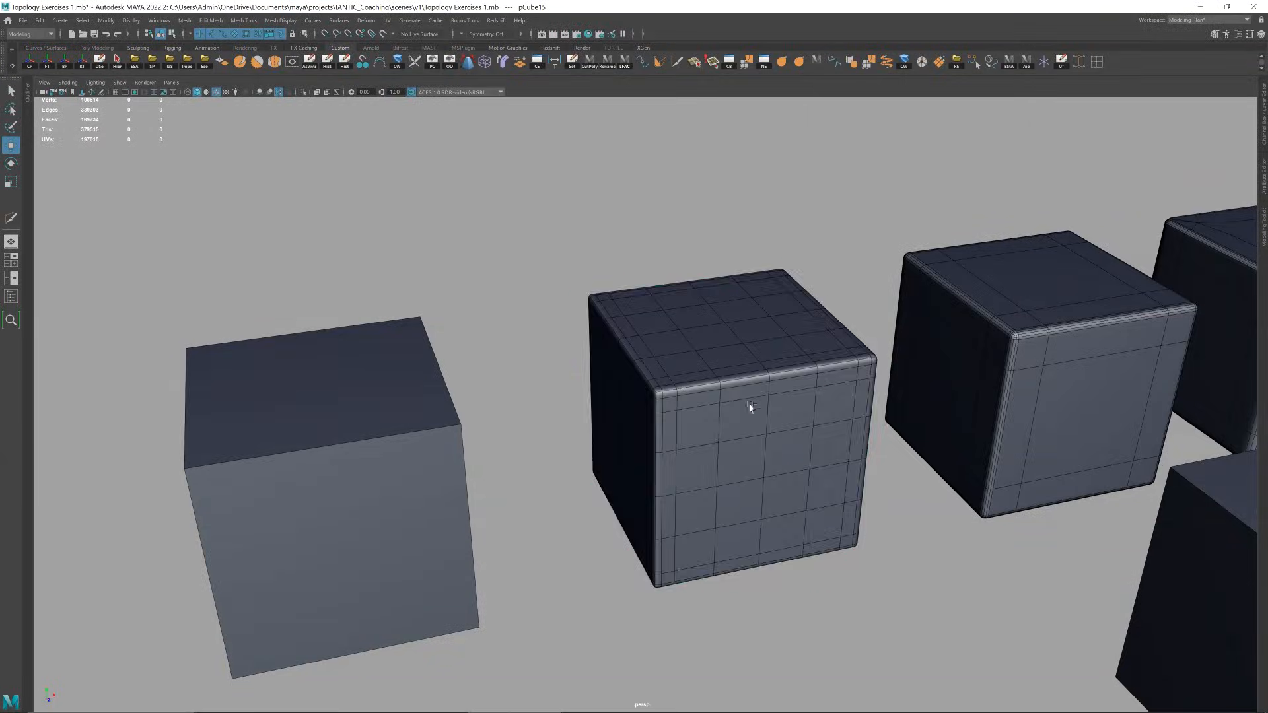
left_click_drag(750, 407, 755, 396, "alt")
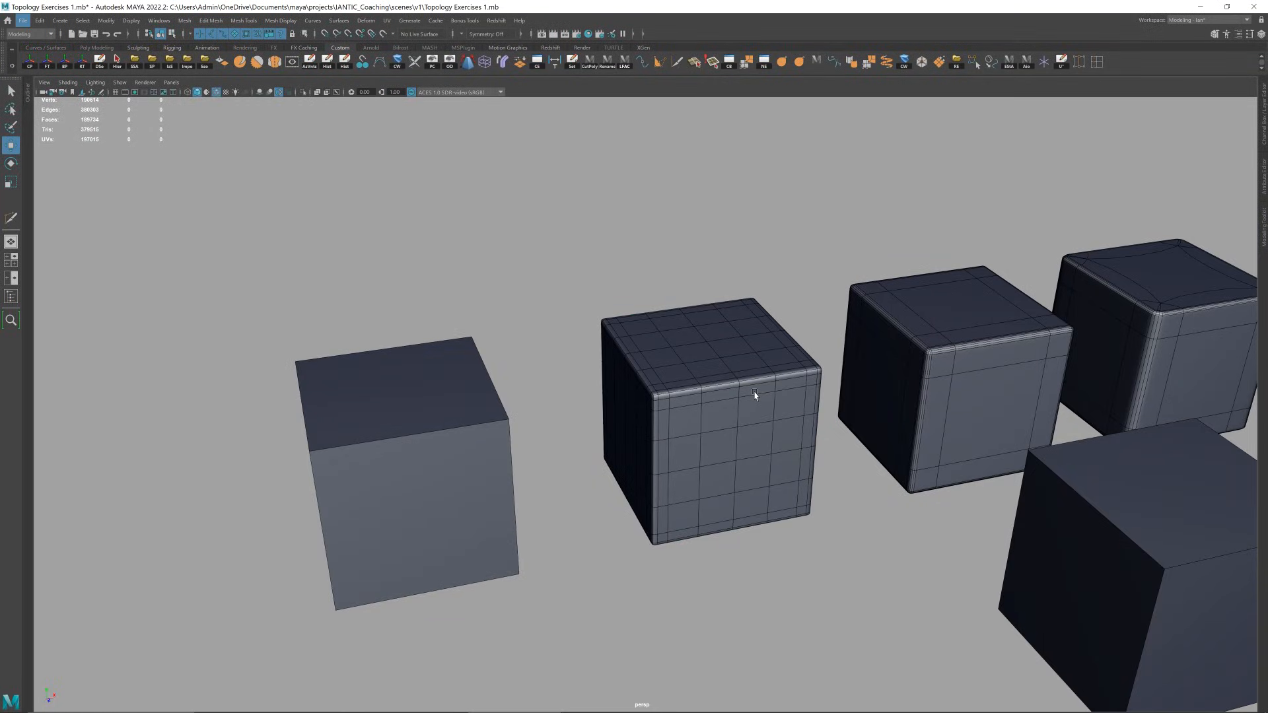
key("alt+x")
left_click_drag(797, 212, 781, 218, "alt")
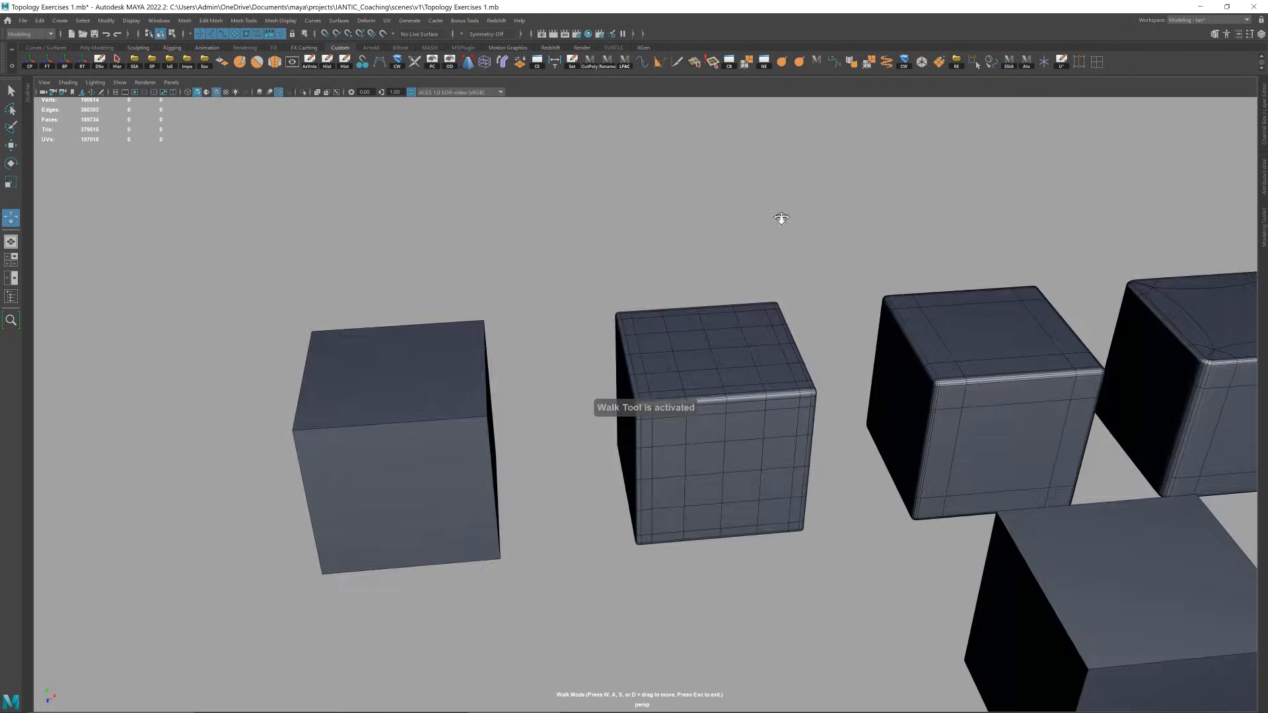
left_click(741, 332)
key("Escape")
scroll(807, 309, "down", 4)
left_click_drag(807, 309, 795, 306, "alt")
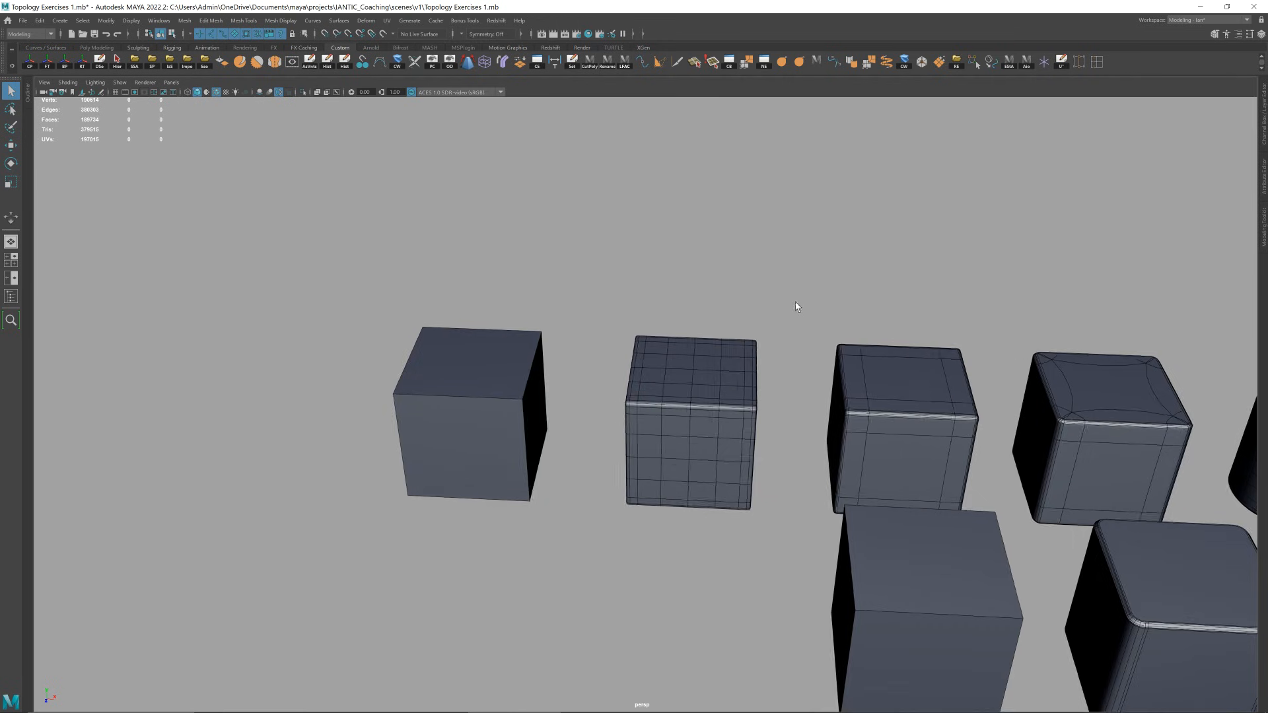
- Look over the row of exercise meshes and frame the curved panel below the plane with the hole, cylinder and slot
scroll(807, 307, "down", 3)
middle_click_drag(851, 315, 561, 303, "alt")
left_click_drag(561, 302, 538, 319, "alt")
scroll(680, 368, "down", 2)
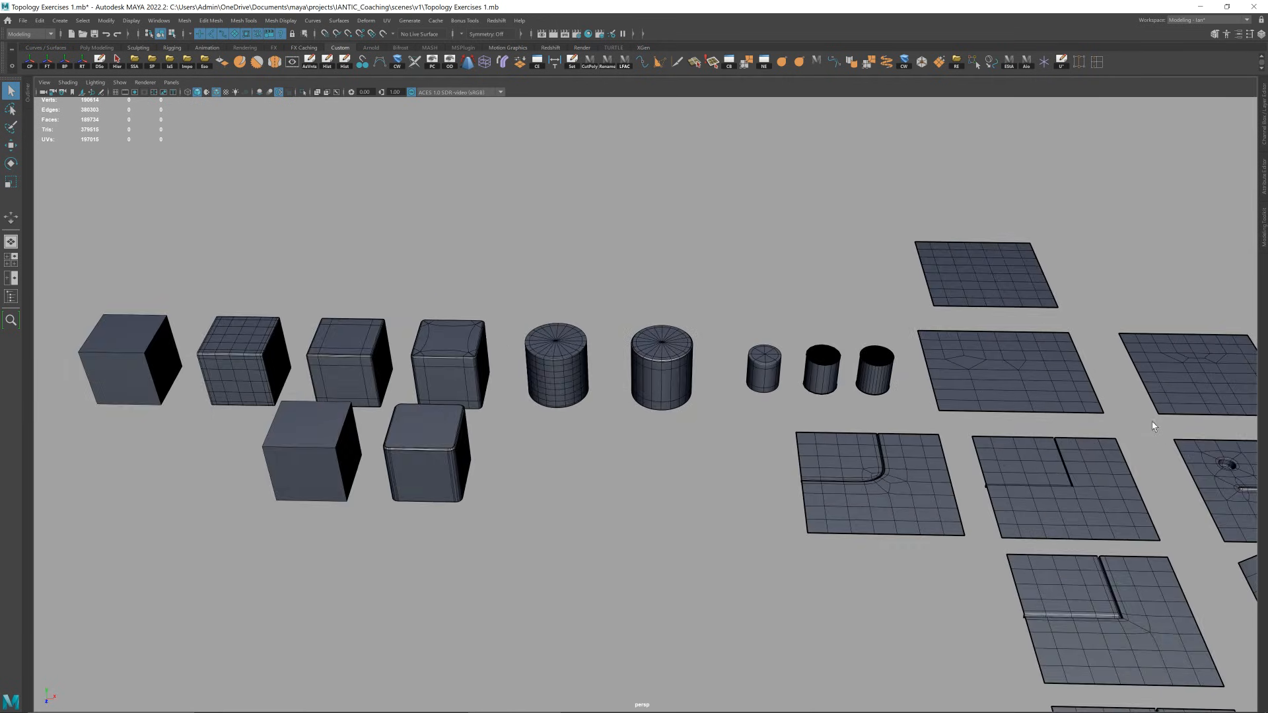
scroll(1155, 423, "down", 5)
left_click(1153, 417)
key("f")
left_click_drag(889, 472, 870, 425, "alt")
scroll(793, 429, "down", 3)
middle_click_drag(443, 462, 933, 416, "alt")
left_click(681, 443)
key("f")
left_click_drag(680, 442, 725, 448, "alt")
- Select a block of four adjacent faces near the middle of the curved panel, then return to object mode
key("F11")
left_click(567, 380)
left_click(584, 414, "shift")
left_click(648, 392, "shift")
left_click(642, 361, "shift")
right_click_drag(698, 385, 901, 283)
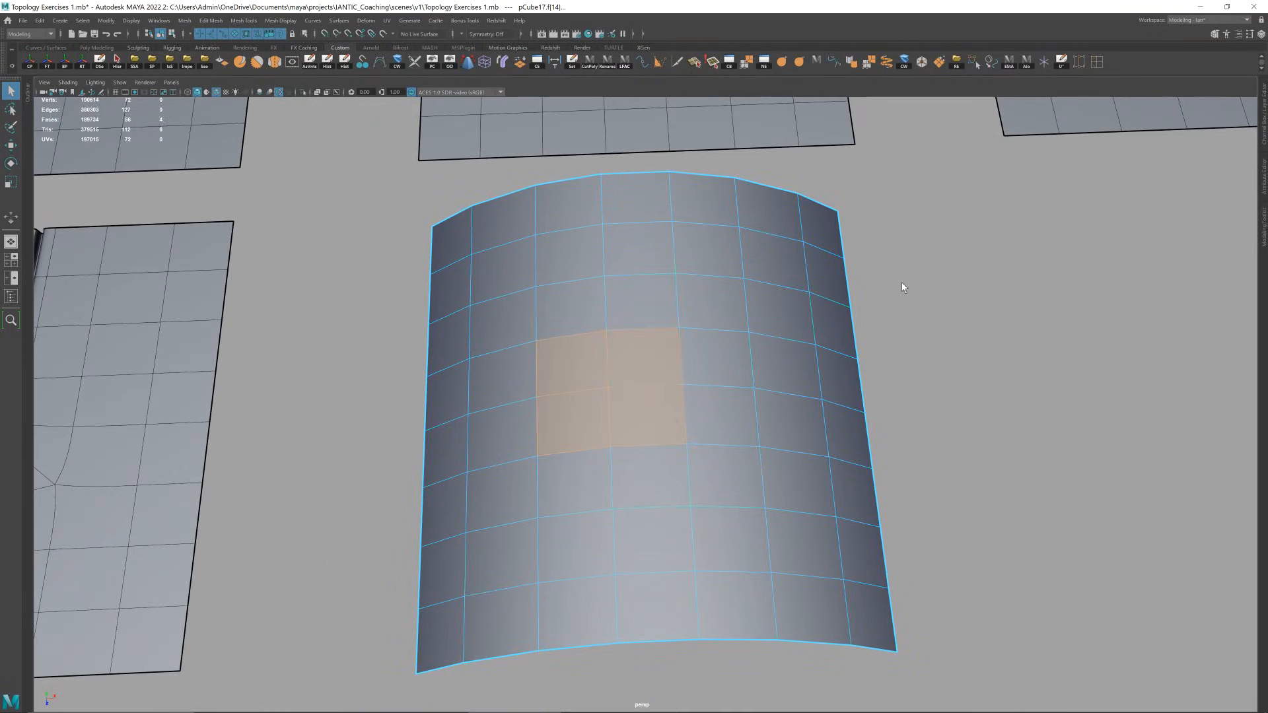
- Smooth the curved panel's mesh and view the denser surface from several angles
scroll(779, 334, "down", 3)
right_click(771, 336, "shift")
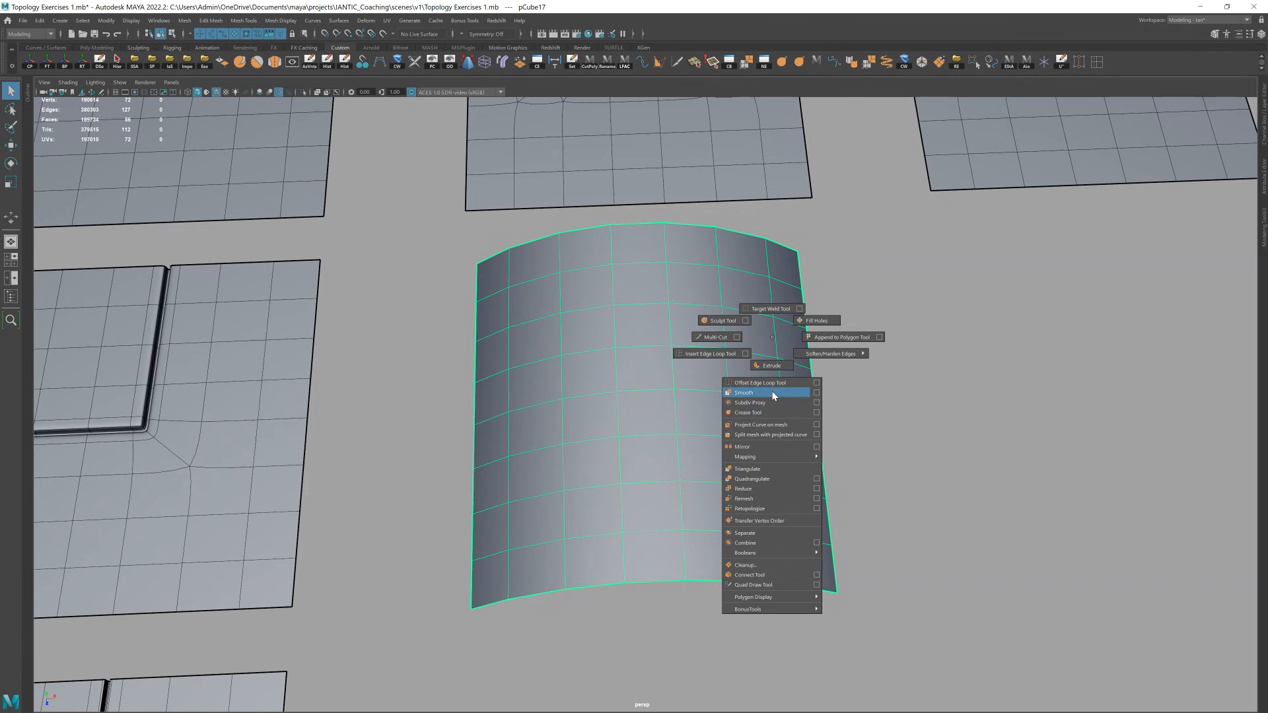
left_click(778, 392)
scroll(618, 365, "up", 2)
left_click_drag(613, 360, 569, 372, "alt")
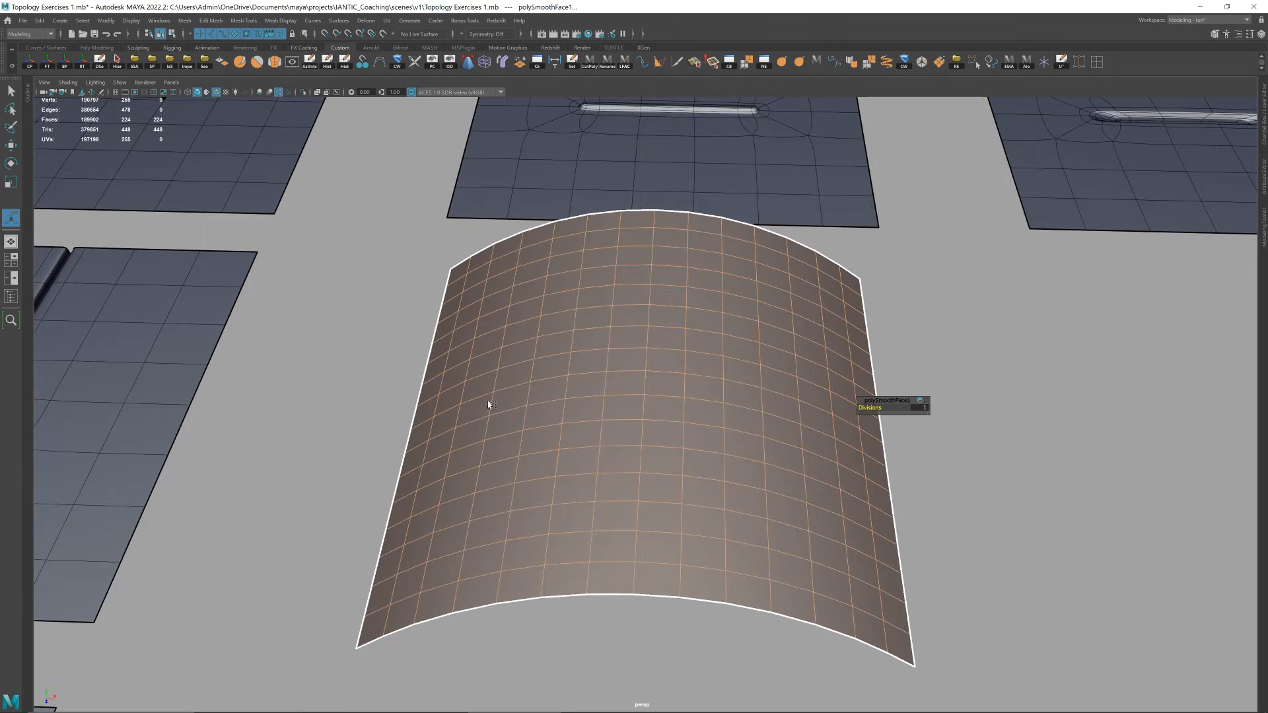
left_click_drag(515, 467, 519, 498, "alt")
left_click_drag(490, 366, 496, 338, "alt")
key("F8")
- Select a cluster of adjacent small faces on the smoothed curved panel near its upper side
key("F11")
key("q")
left_click(486, 330)
left_click(519, 327, "shift")
left_click(520, 328, "shift")
left_click(529, 336, "shift")
left_click(550, 347, "shift")
left_click(550, 330, "shift")
left_click(528, 320, "shift")
left_click(553, 312, "shift")
scroll(723, 405, "down", 1)
scroll(723, 404, "down", 3)
left_click_drag(723, 405, 706, 409, "alt")
- Undo the face selections and the smoothing of the curved panel
key("ctrl+z")
key("ctrl+z")
key("ctrl+z")
key("ctrl+z")
key("ctrl+z")
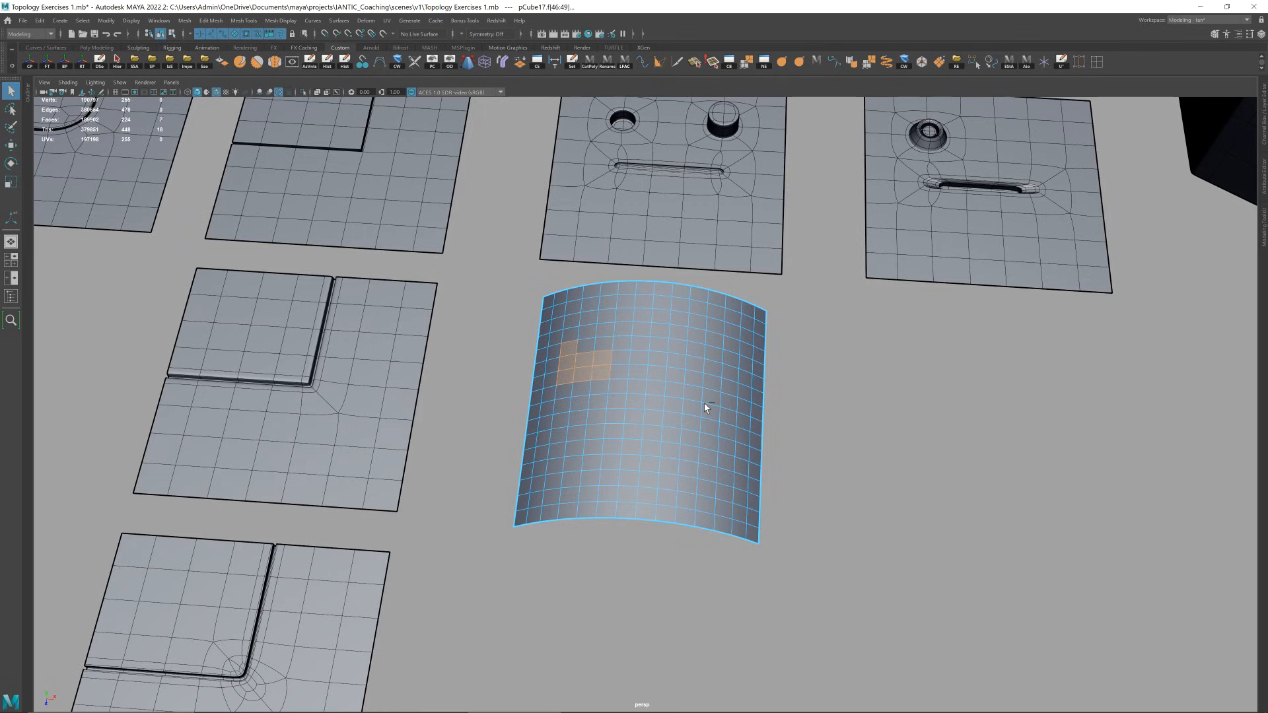
key("ctrl+z")
key("ctrl+z")
key("ctrl+z")
key("ctrl+z")
key("ctrl+z")
key("ctrl+z")
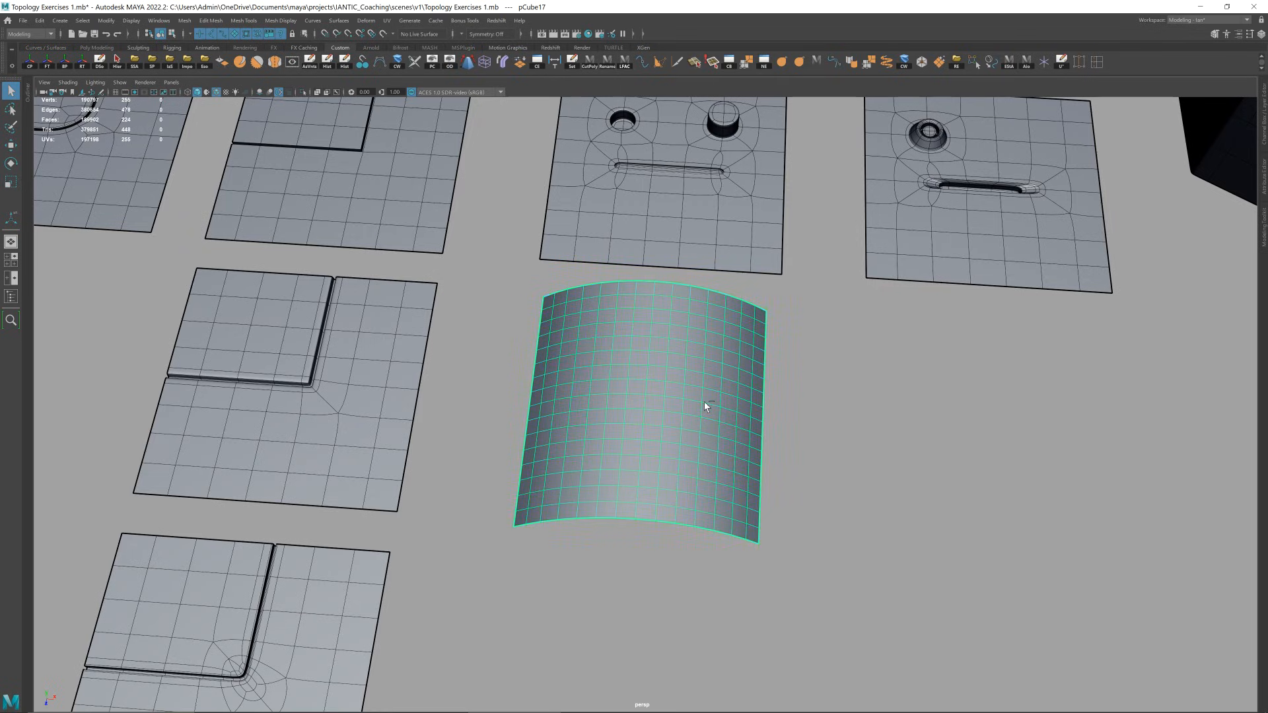
key("ctrl+z")
- Frame the plane with the flanged ring and recessed slot, and turn off the wireframe overlay on shaded meshes
left_click_drag(704, 405, 838, 318, "alt")
scroll(837, 318, "down", 8)
left_click_drag(795, 361, 767, 393, "alt")
scroll(767, 394, "up", 2)
left_click(766, 395)
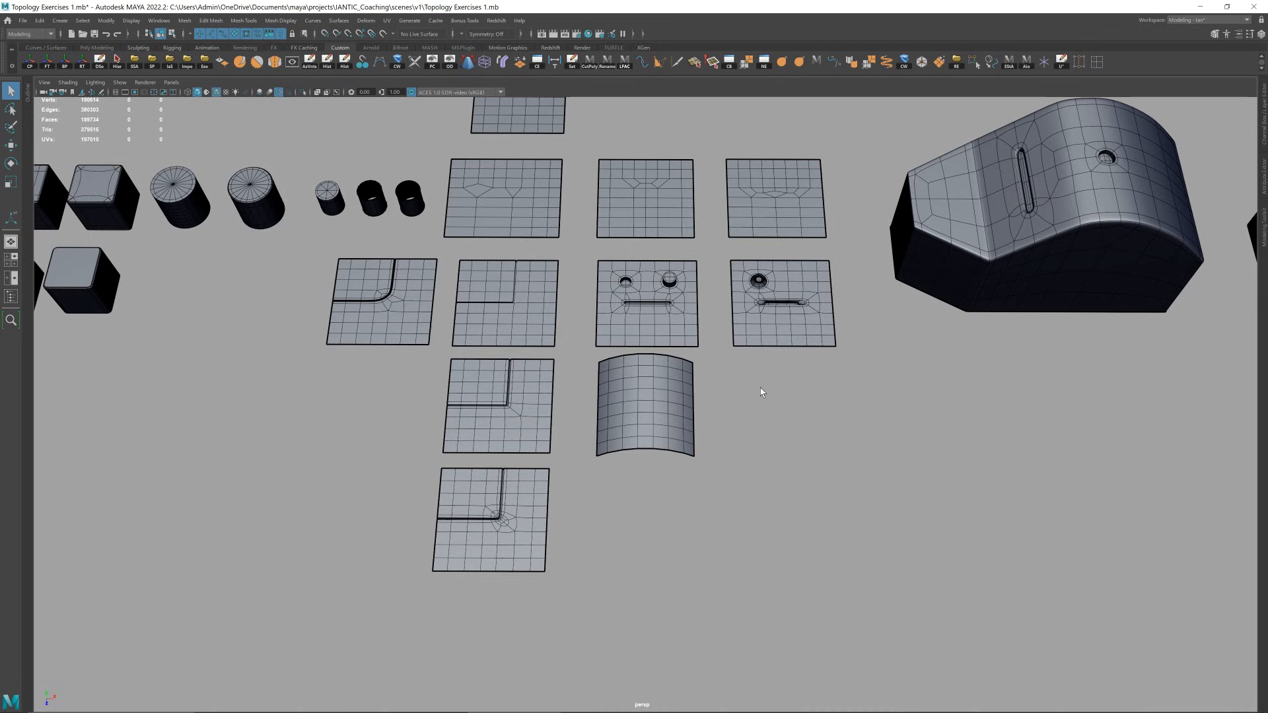
scroll(756, 387, "up", 3)
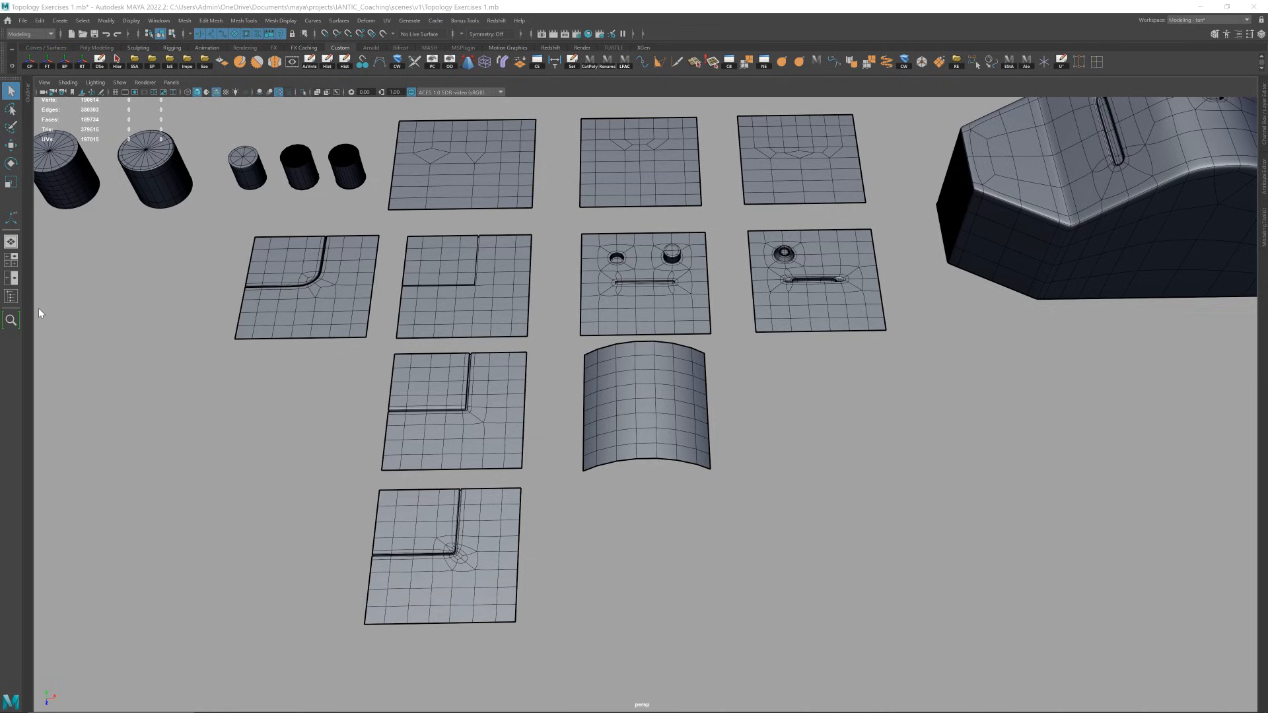
left_click(811, 310)
key("f")
left_click(274, 224)
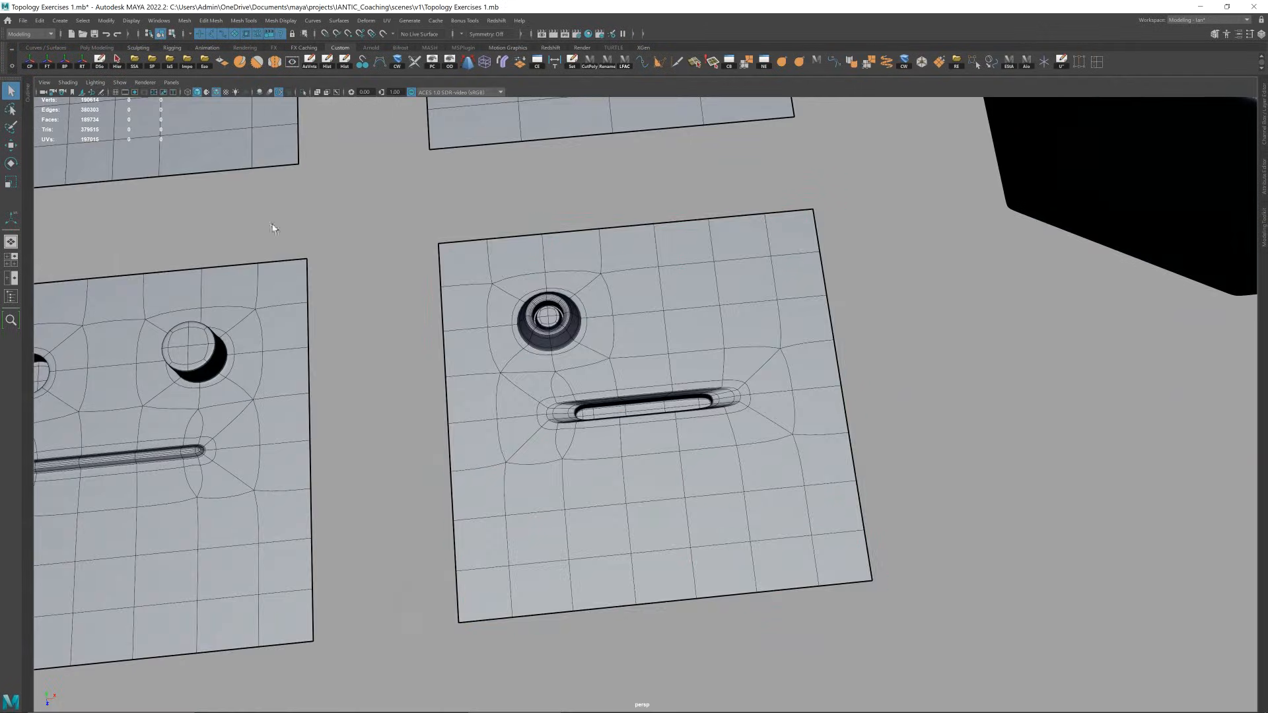
left_click(215, 93)
- Examine the shading of the plane with the hole, cylinder and slot, and of the curved panel below it
mouse_move(727, 331)
left_mouse_down("alt")
mouse_move(711, 306)
mouse_move(603, 295)
mouse_move(742, 363)
mouse_move(755, 399)
mouse_move(874, 390)
mouse_move(755, 369)
left_mouse_up("alt")
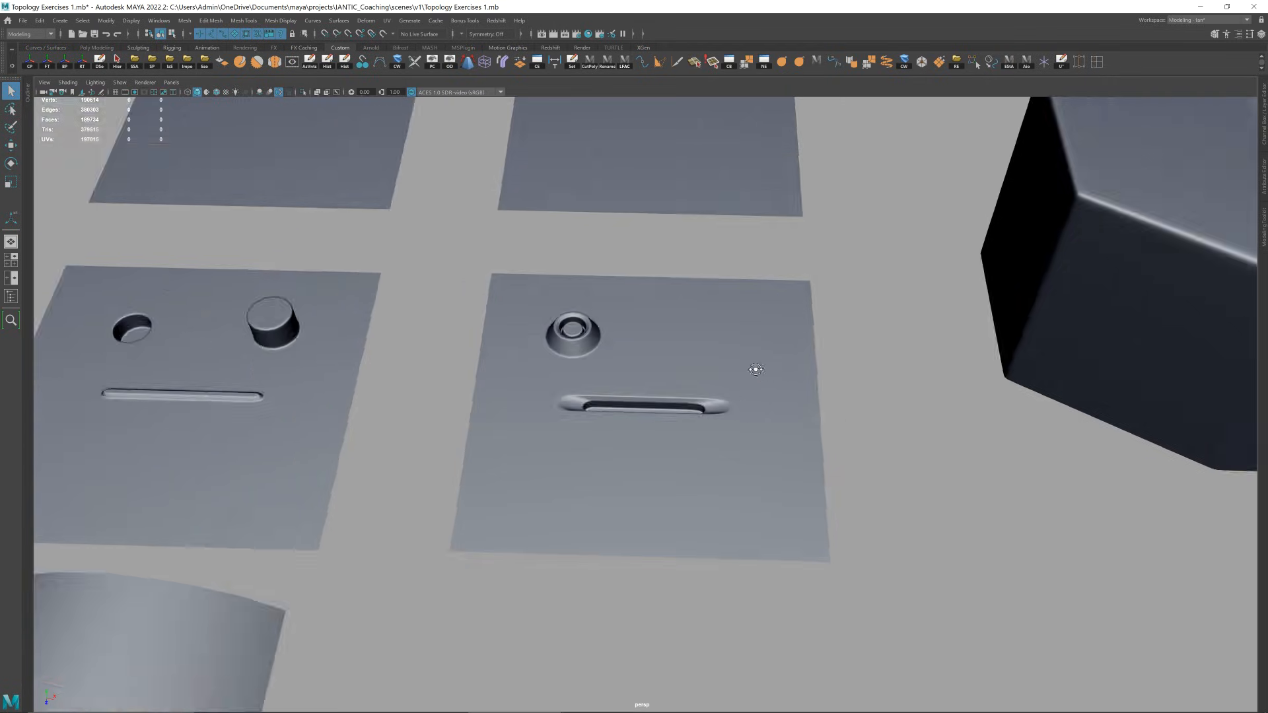
middle_click_drag(756, 369, 1191, 370, "alt")
left_click(721, 348)
scroll(721, 348, "up", 2)
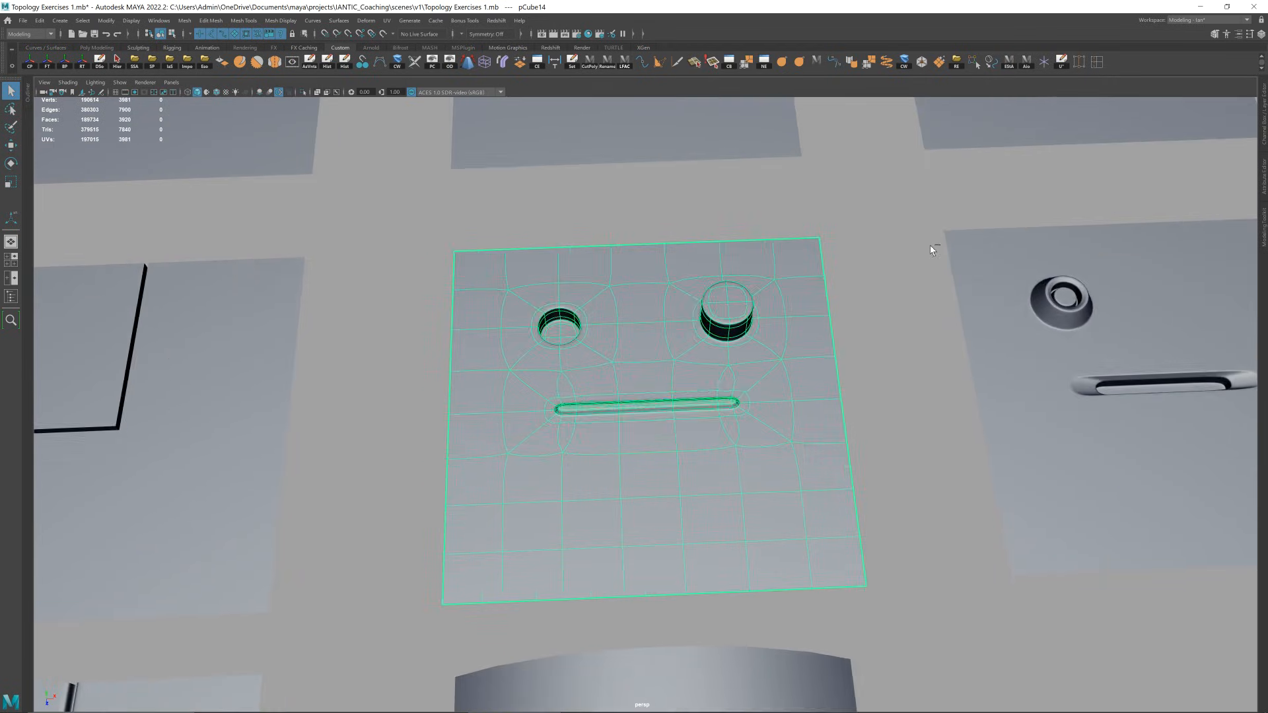
left_click(933, 247)
scroll(731, 367, "down", 6)
left_click_drag(731, 368, 723, 364, "alt")
scroll(731, 374, "down", 3)
middle_click_drag(731, 373, 1034, 387, "alt")
left_click_drag(1035, 387, 1049, 388, "alt")
left_click(946, 498)
key("f")
left_click_drag(875, 463, 850, 456, "alt")
left_click(868, 434)
scroll(612, 465, "down", 9)
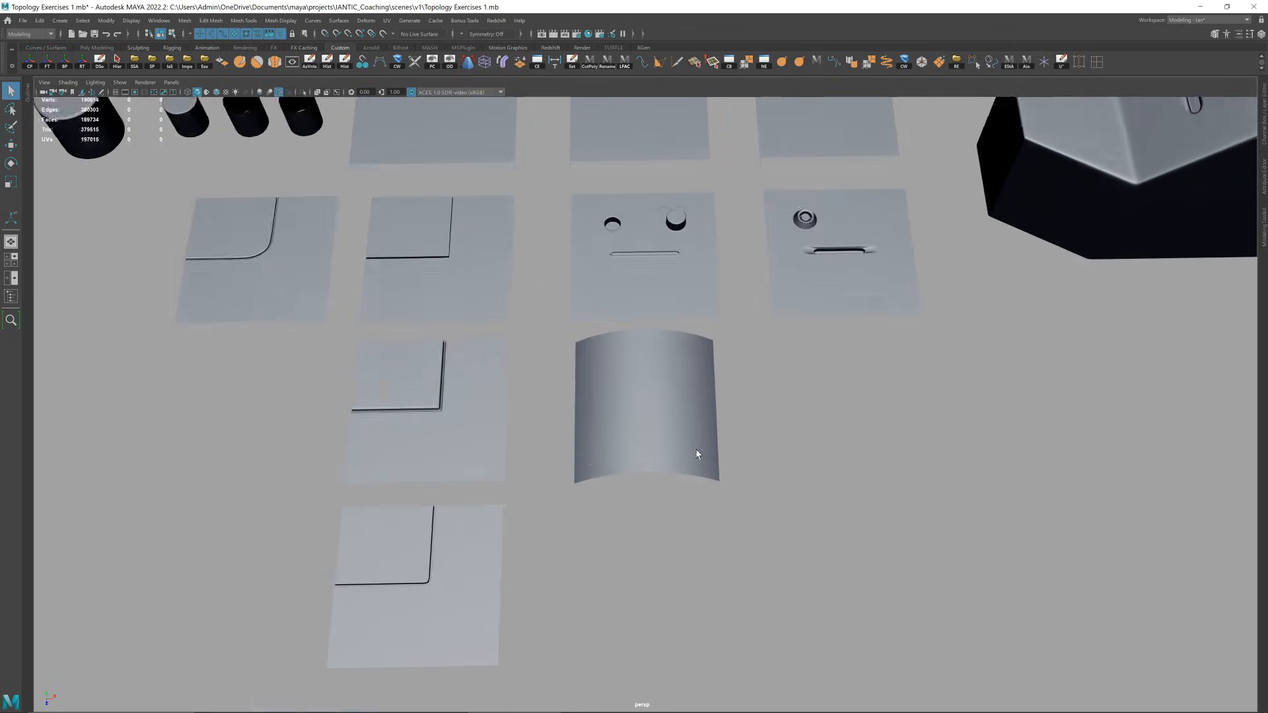
- Examine the shading of the flat plane directly above the one with the flanged ring, then of neighbouring meshes
left_click_drag(696, 448, 701, 447, "alt")
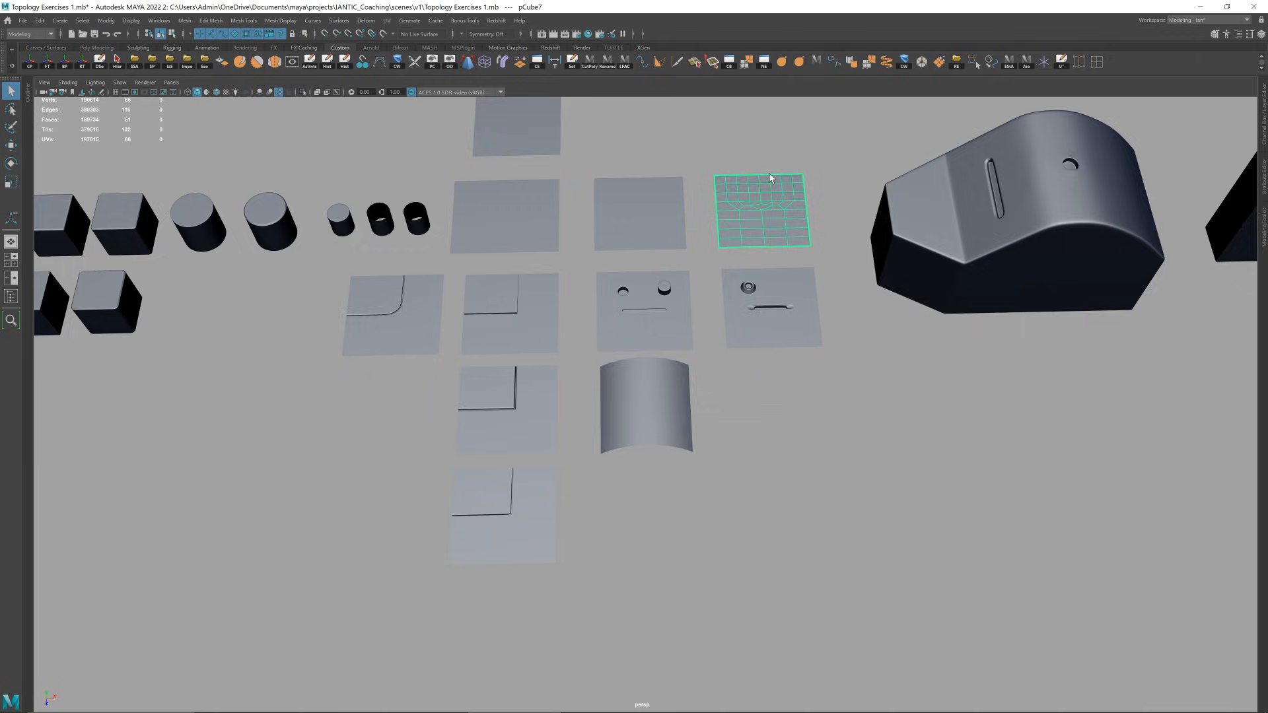
left_click(773, 190)
key("f")
left_click(716, 366)
scroll(720, 371, "down", 8)
left_click_drag(721, 372, 750, 416, "alt")
scroll(731, 381, "down", 5)
left_click(823, 350)
key("f")
left_click(920, 295)
scroll(738, 413, "down", 4)
scroll(751, 416, "down", 2)
- Inspect the shaded curved panel up close and compare it with the full layout of exercise meshes
middle_click_drag(750, 416, 882, 396, "alt")
left_click_drag(881, 396, 876, 422, "alt")
middle_click_drag(585, 462, 793, 436, "alt")
left_click_drag(793, 436, 773, 442, "alt")
middle_click_drag(773, 441, 733, 439, "alt")
left_click(751, 442)
key("f")
scroll(756, 441, "down", 2)
left_click_drag(755, 441, 687, 441, "alt")
scroll(758, 444, "down", 5)
left_click(686, 440)
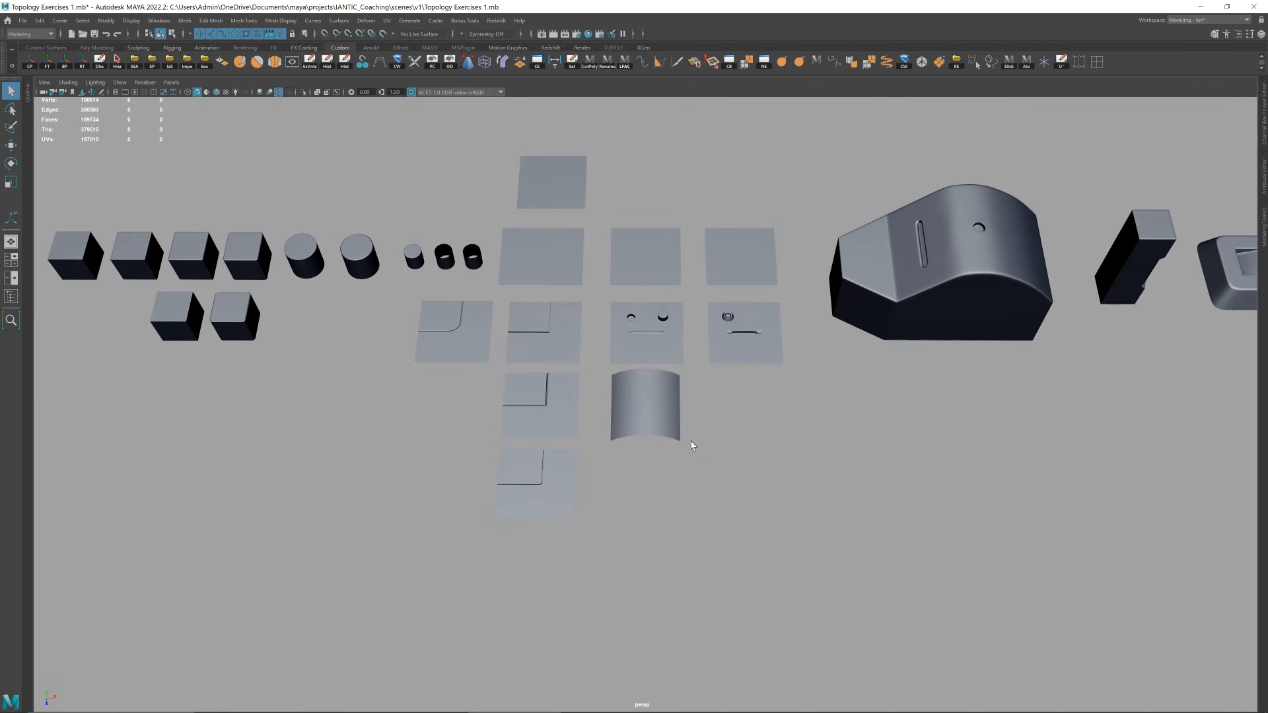
- Frame the curved panel again with its neighbouring planes in view and leave it deselected
middle_click_drag(669, 426, 559, 453, "alt")
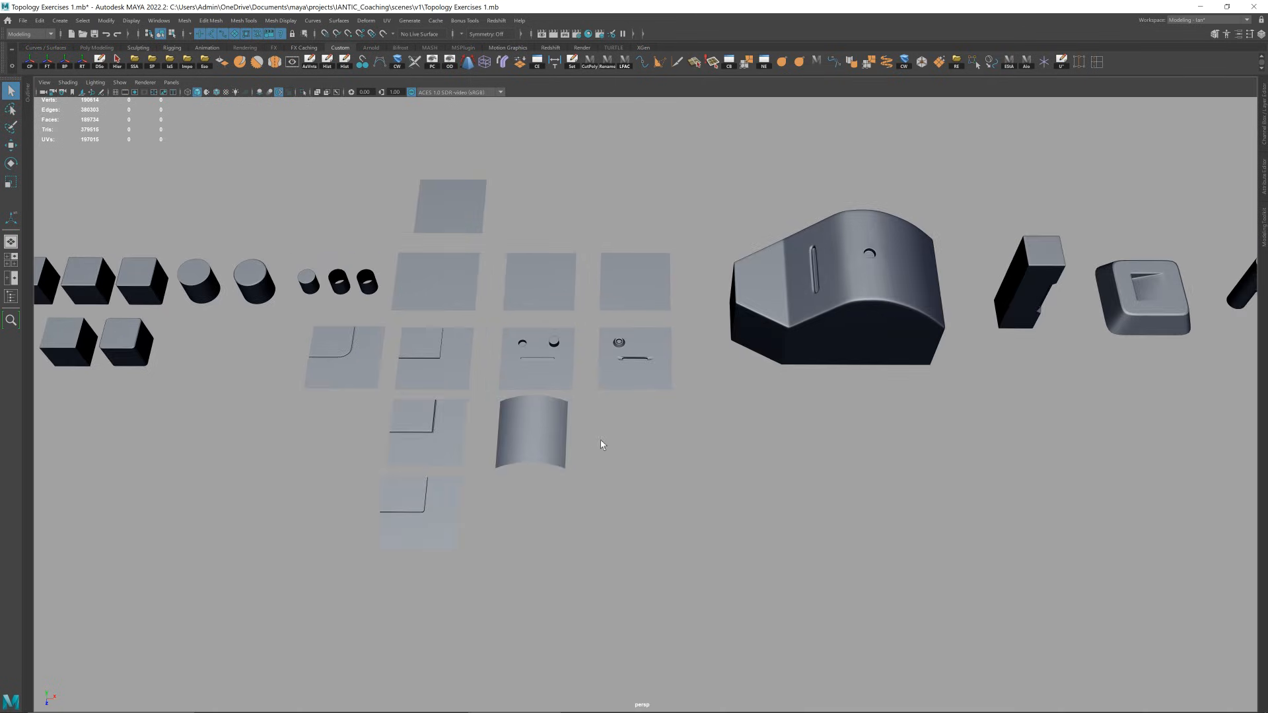
left_click(528, 421)
key("f")
left_click(878, 358)
scroll(640, 432, "down", 3)
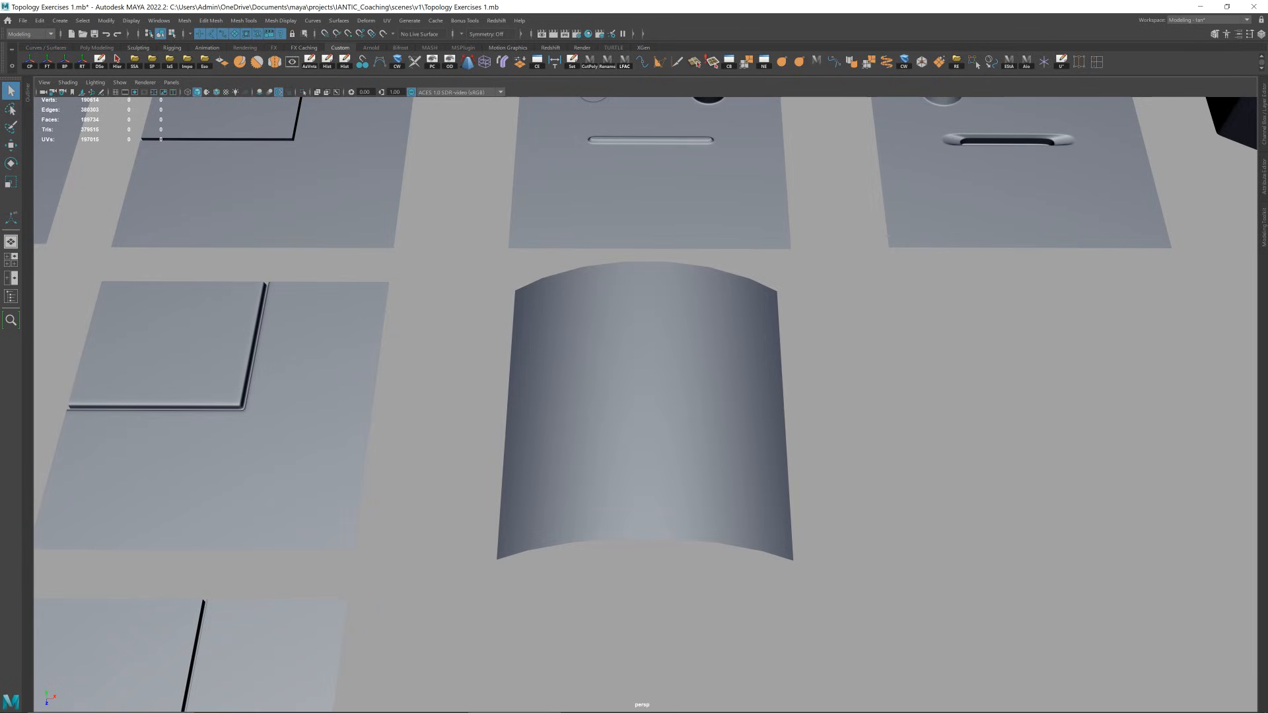
- Clear the curved panel's selection, bring the full layout of exercise meshes into view and display wireframe on the shaded meshes
left_click_drag(841, 317, 835, 323, "alt")
left_click(760, 327)
key("w")
right_click_drag(810, 322, 711, 365, "alt")
left_click(823, 320)
scroll(713, 364, "down", 8)
left_click_drag(716, 362, 696, 365, "alt")
left_click(216, 92)
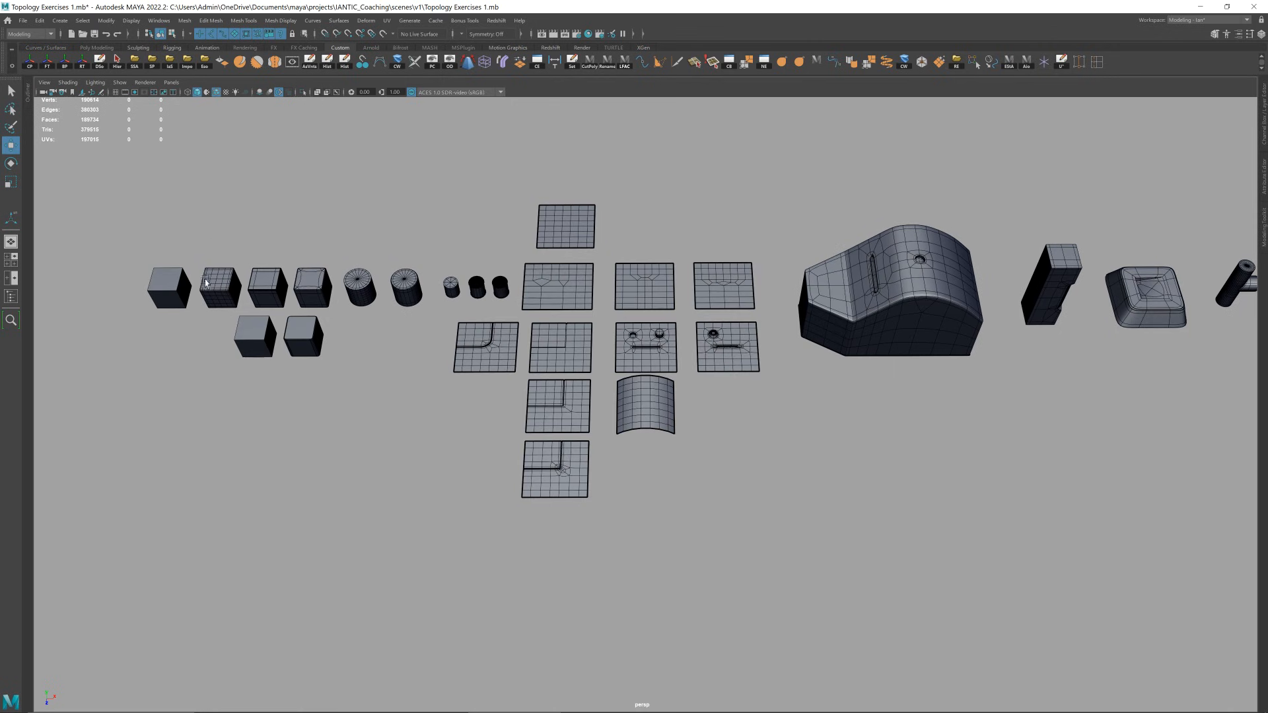
- Frame the cube with the even edge loops and examine its top face grid against the neighbouring cubes
left_click_drag(225, 242, 217, 276, "alt")
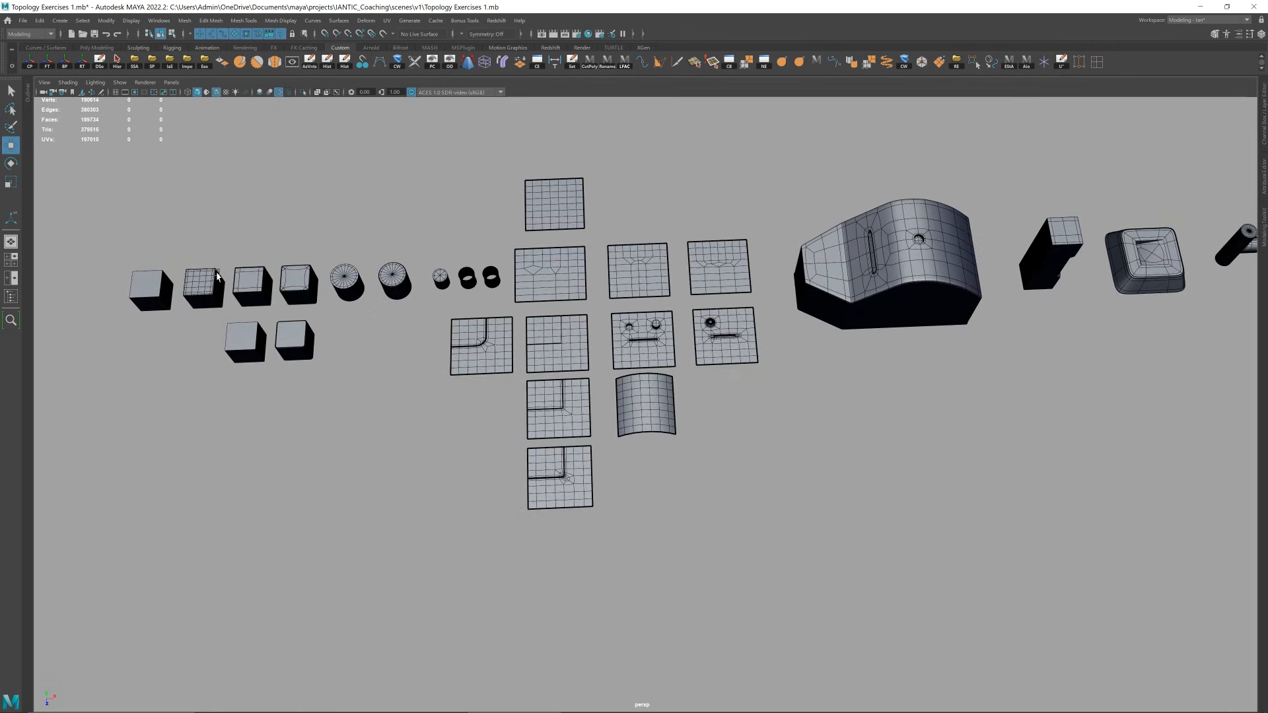
left_click(211, 276)
key("f")
scroll(424, 283, "down", 6)
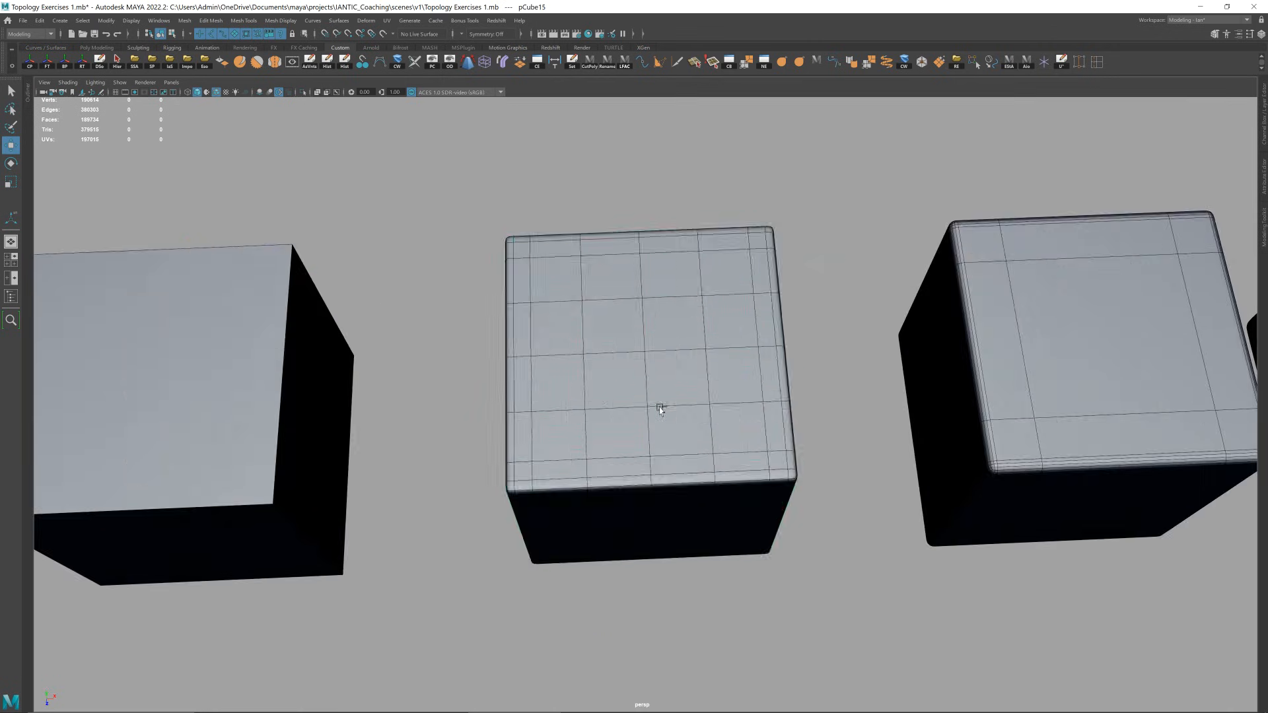
scroll(446, 346, "down", 3)
middle_click_drag(1040, 372, 731, 305, "alt")
scroll(730, 305, "down", 1)
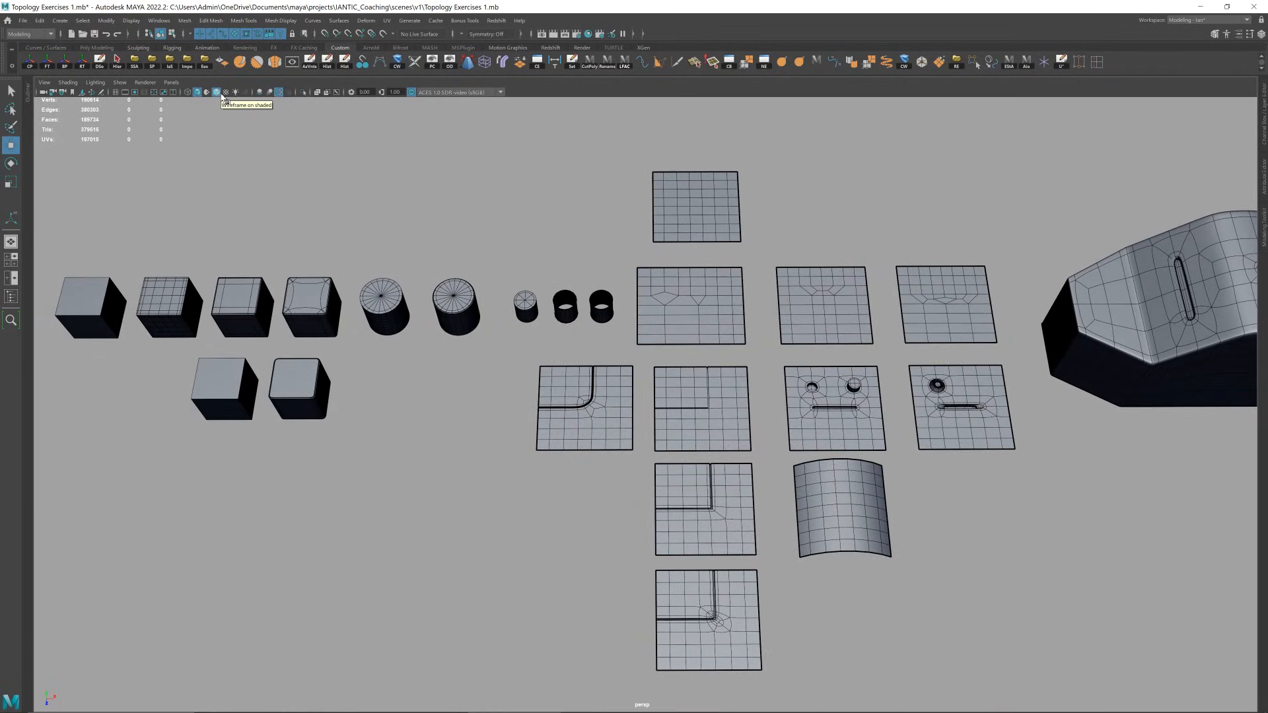
- Examine the wireframe density of the cubes, cylinders and planes across the exercise layout
left_click_drag(423, 330, 488, 308, "alt")
right_click_drag(488, 308, 674, 278, "alt")
middle_click_drag(674, 278, 529, 301, "alt")
left_click_drag(529, 301, 559, 320, "alt")
left_click(435, 367)
left_click(777, 390)
left_click(449, 386)
right_click_drag(576, 285, 476, 240, "alt")
left_click(477, 242)
left_click_drag(617, 417, 688, 396, "alt")
middle_click_drag(689, 396, 672, 398, "alt")
left_click_drag(536, 328, 530, 334, "alt")
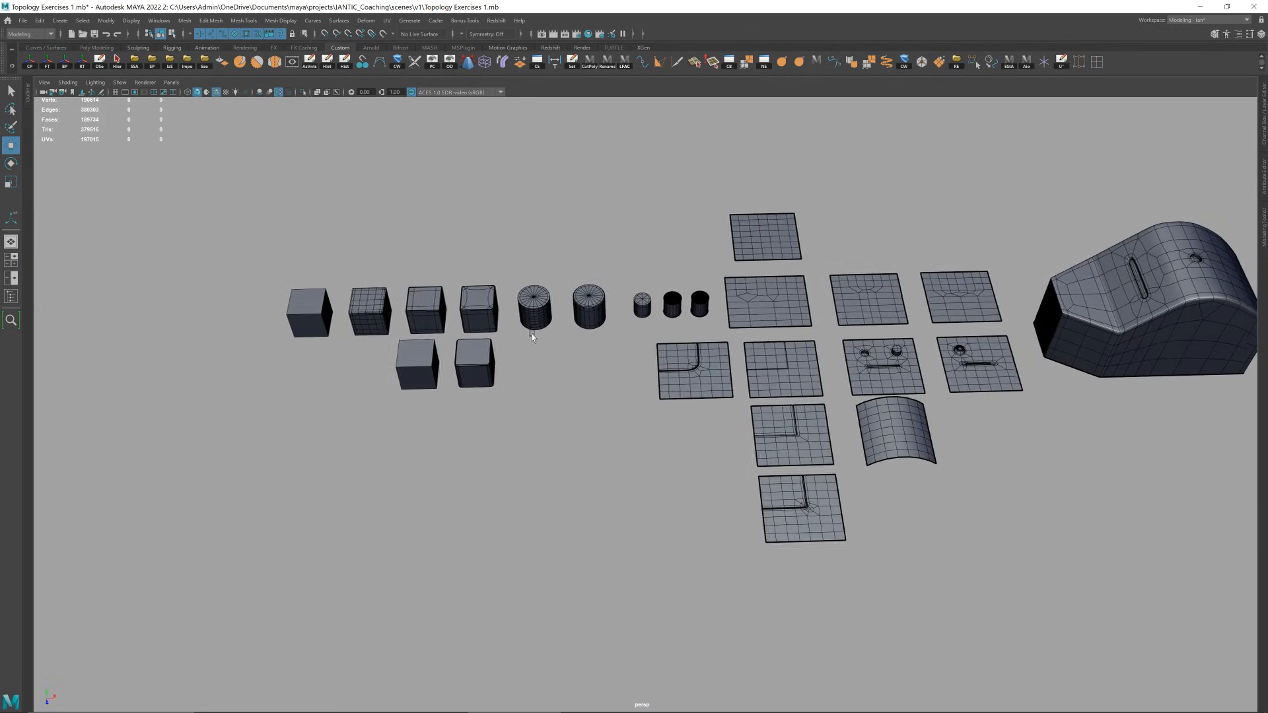
middle_click_drag(529, 335, 435, 359, "alt")
middle_click_drag(612, 354, 543, 348, "alt")
right_click_drag(543, 348, 566, 296, "alt")
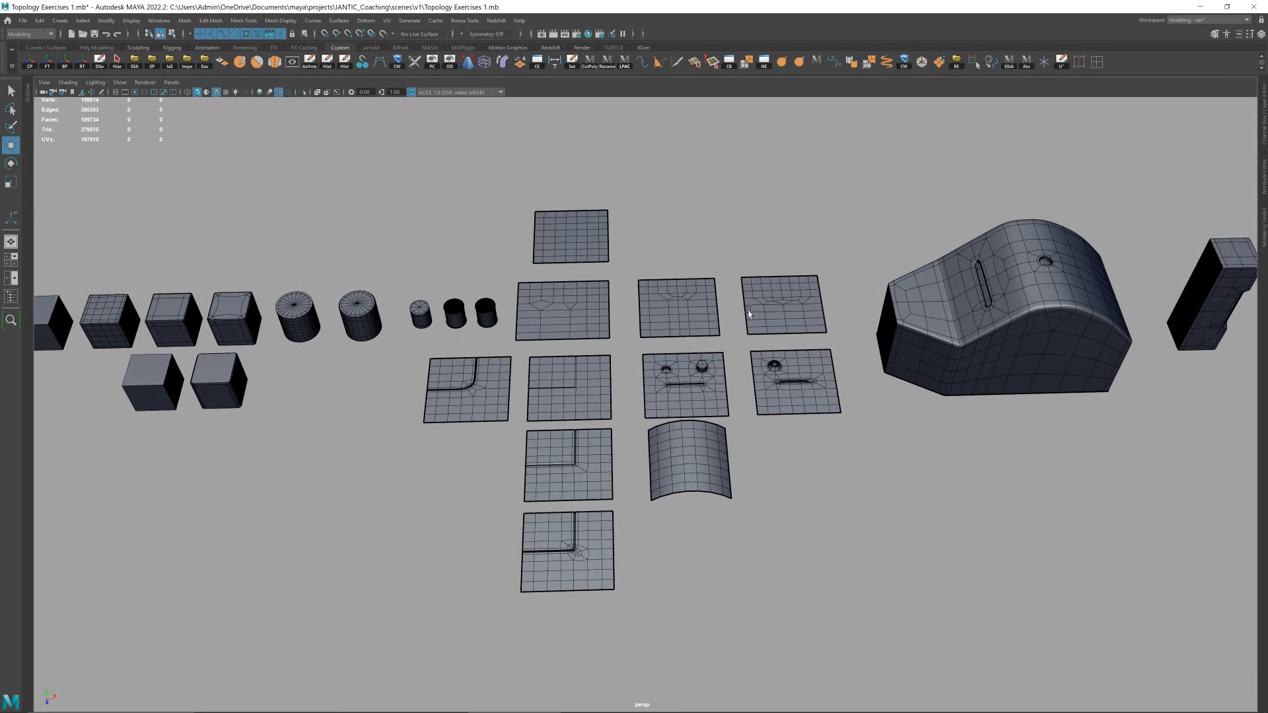
- Mark out the groups of exercise planes with selection boxes, leave everything deselected and save the scene
left_click_drag(504, 299, 830, 295)
left_click_drag(396, 383, 584, 570)
left_click_drag(747, 459, 785, 471, "alt")
left_click_drag(668, 396, 819, 390)
left_click_drag(836, 409, 821, 411, "alt")
left_click(893, 446)
key("ctrl+s")
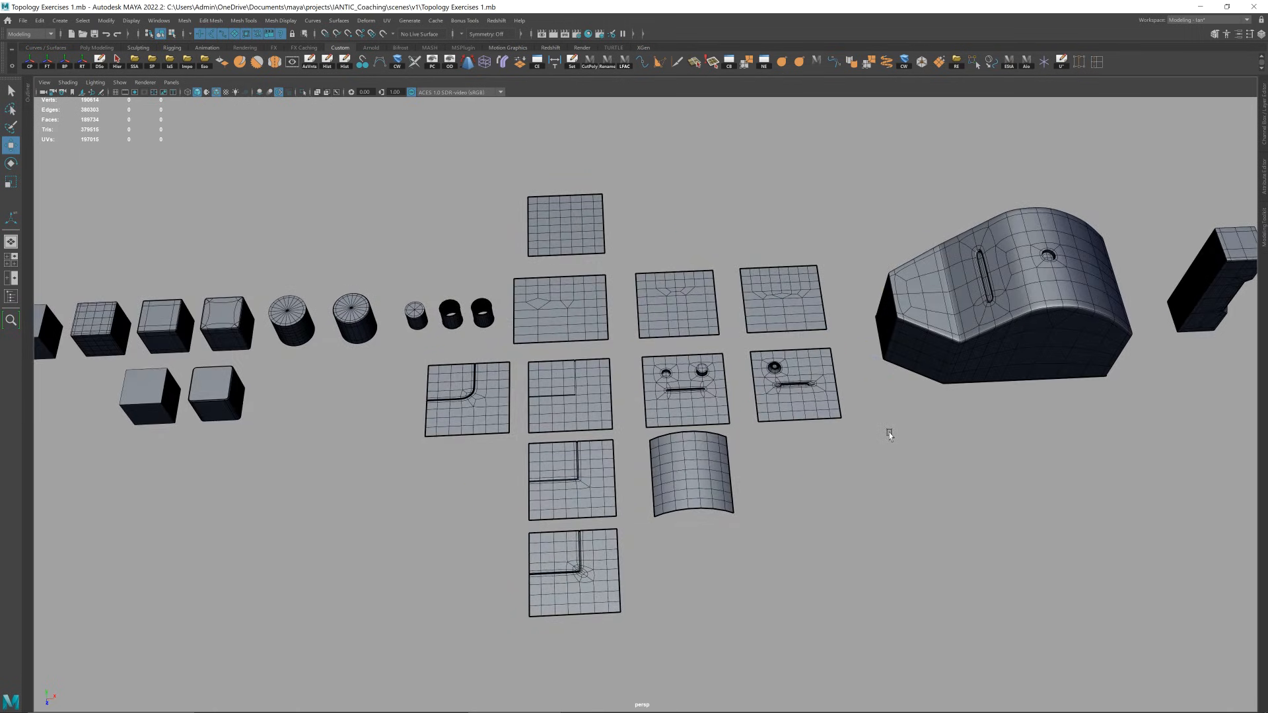
- Hide the wireframe overlay and bring the row of complex example meshes into view
middle_click_drag(900, 406, 620, 438, "alt")
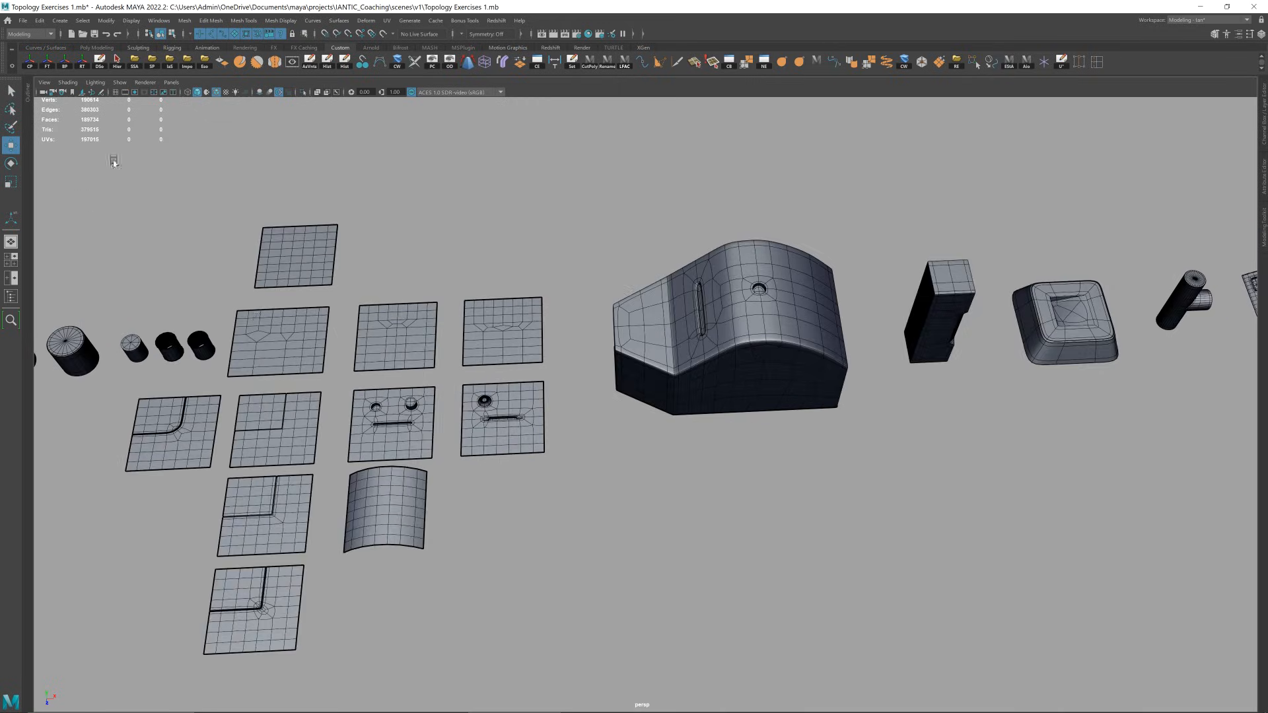
left_click(217, 92)
middle_click_drag(902, 261, 526, 280, "alt")
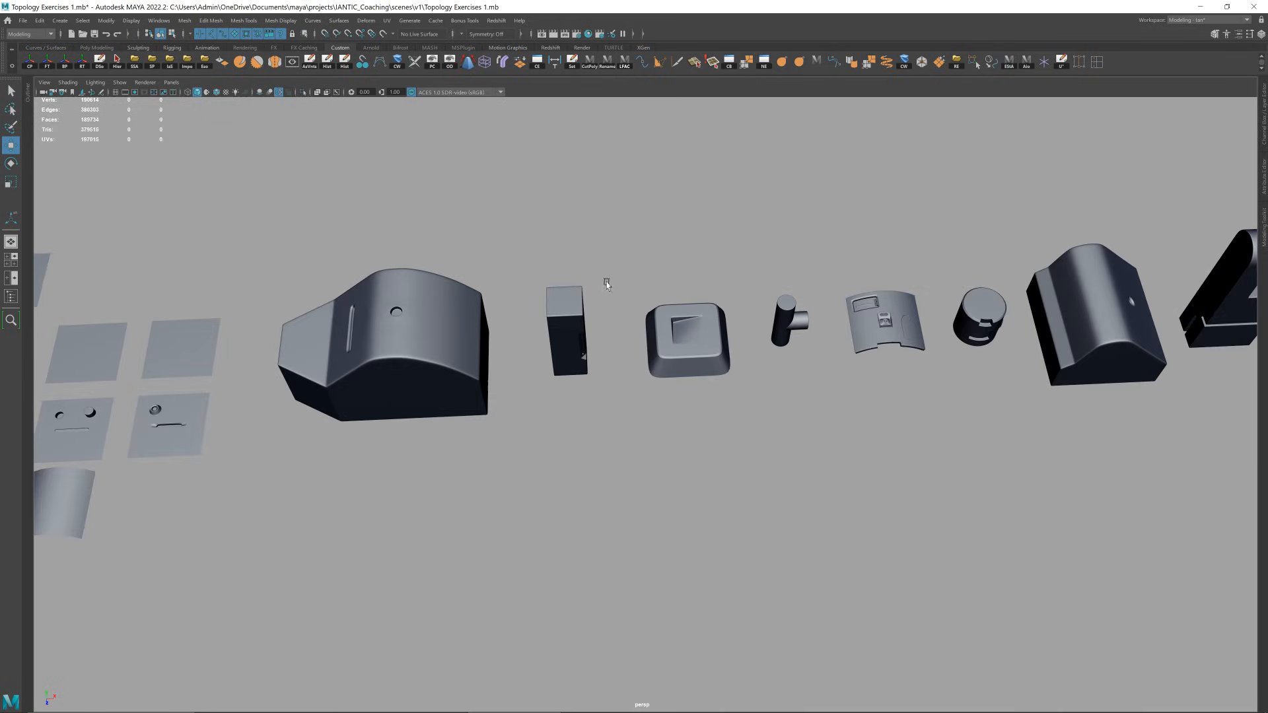
middle_click_drag(792, 276, 503, 313, "alt")
mouse_move(710, 316)
left_mouse_down("alt")
mouse_move(675, 314)
mouse_move(784, 286)
left_mouse_up("alt")
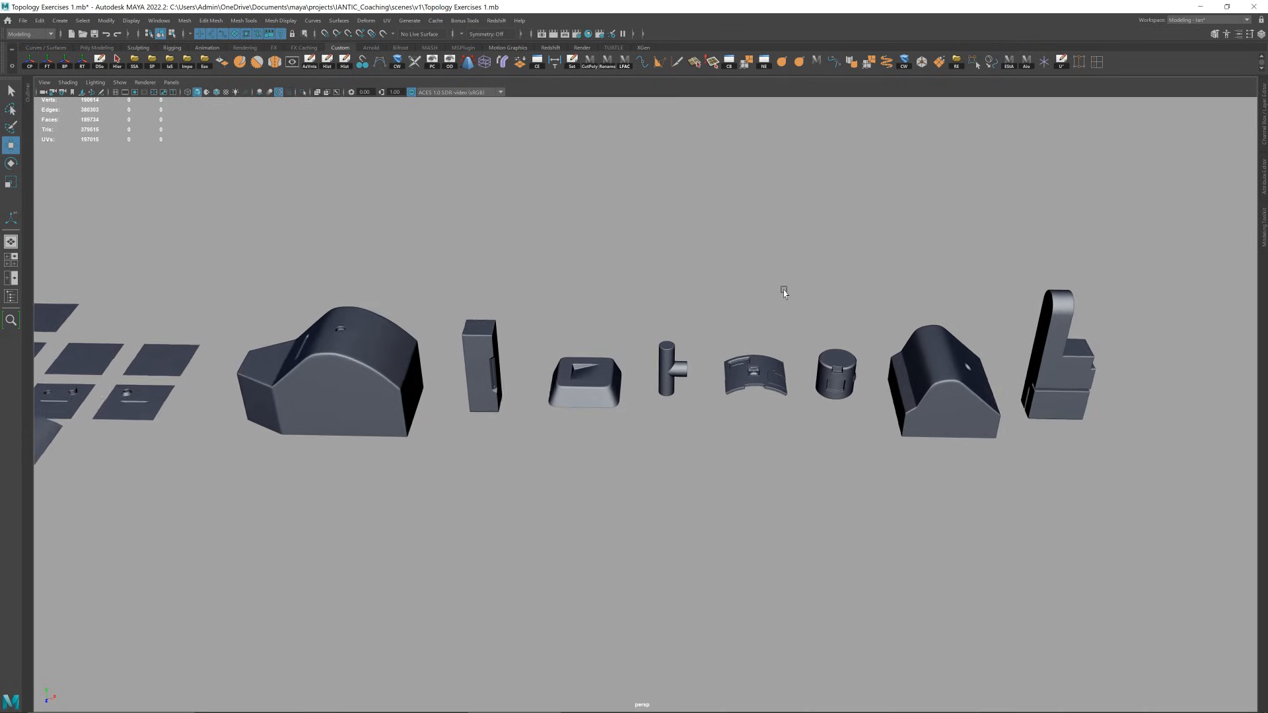
scroll(780, 291, "up", 1)
- Select the complex example meshes one after another to review the row, then clear the selection
left_click(305, 377)
left_click(477, 340)
left_click(594, 383)
left_click(687, 368)
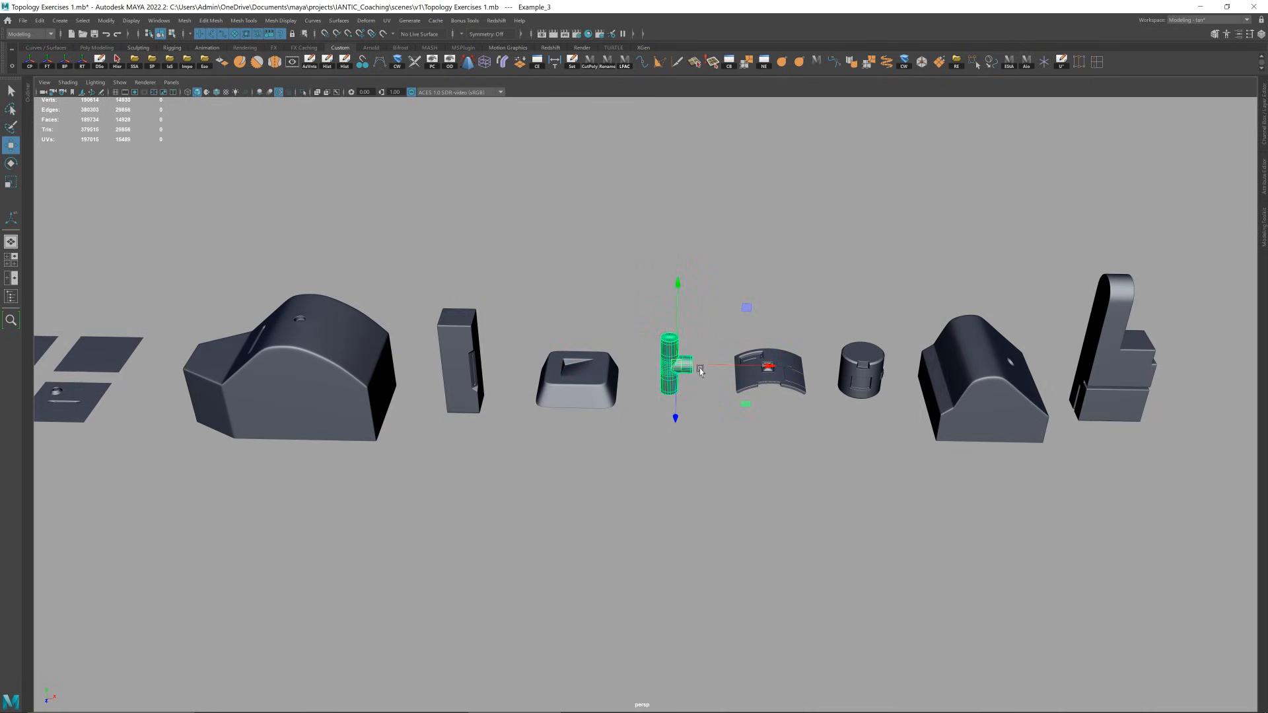
left_click(739, 284)
left_click(769, 370)
left_click(861, 374)
left_click(984, 390)
left_click(1116, 347)
left_click(865, 395)
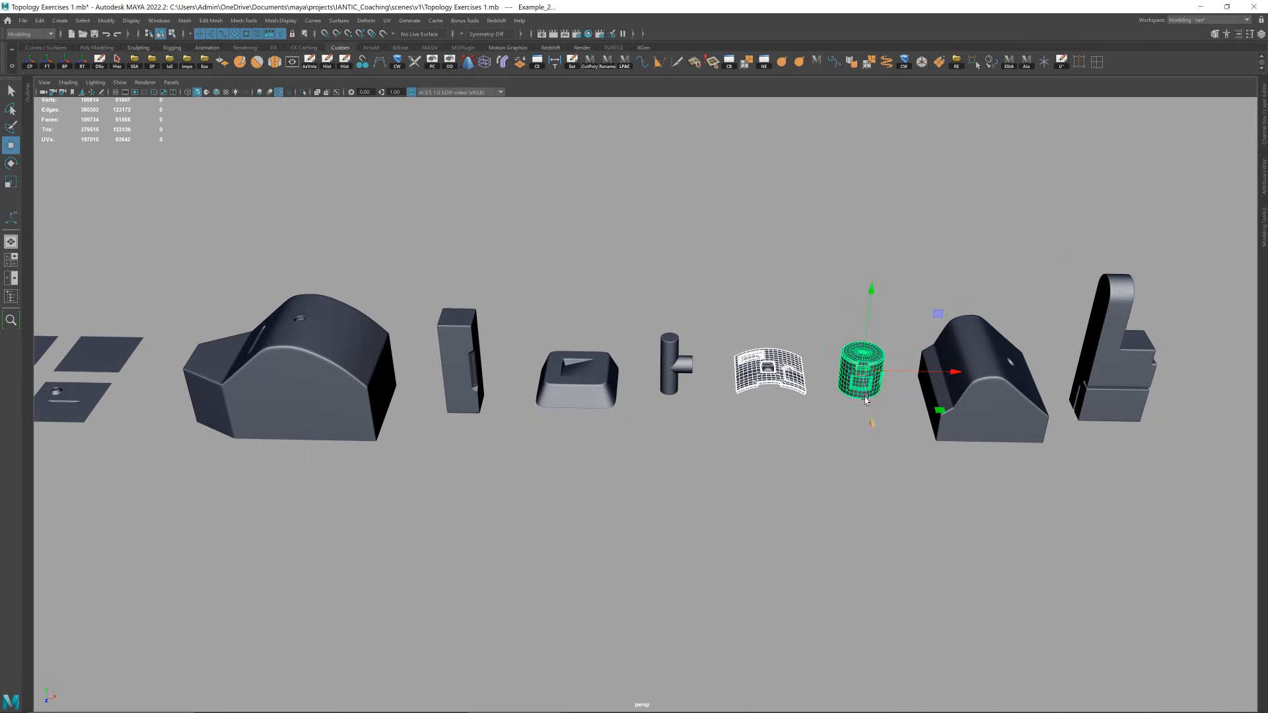
left_click(902, 226)
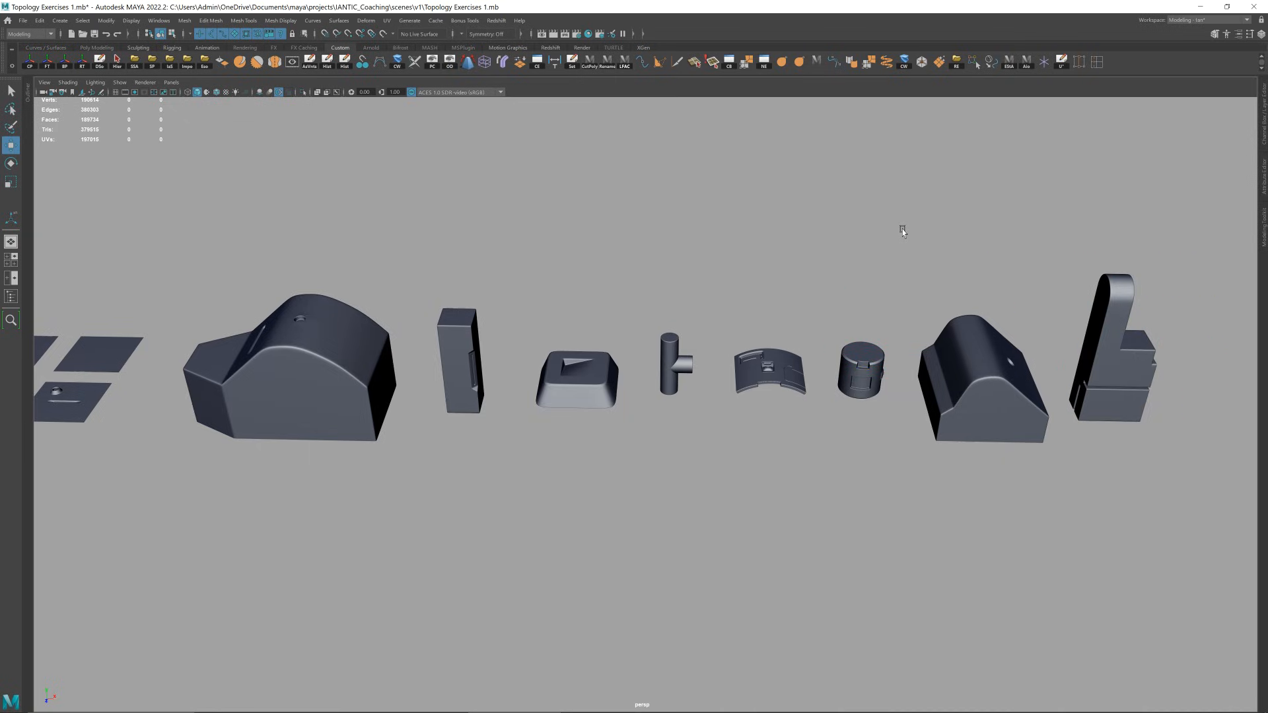
- Pick out the curved panel and the ridged block in the example row, leaving nothing selected
left_click(773, 387)
left_click(850, 259)
left_click_drag(751, 256, 743, 286, "alt")
left_click_drag(658, 465, 657, 465, "alt")
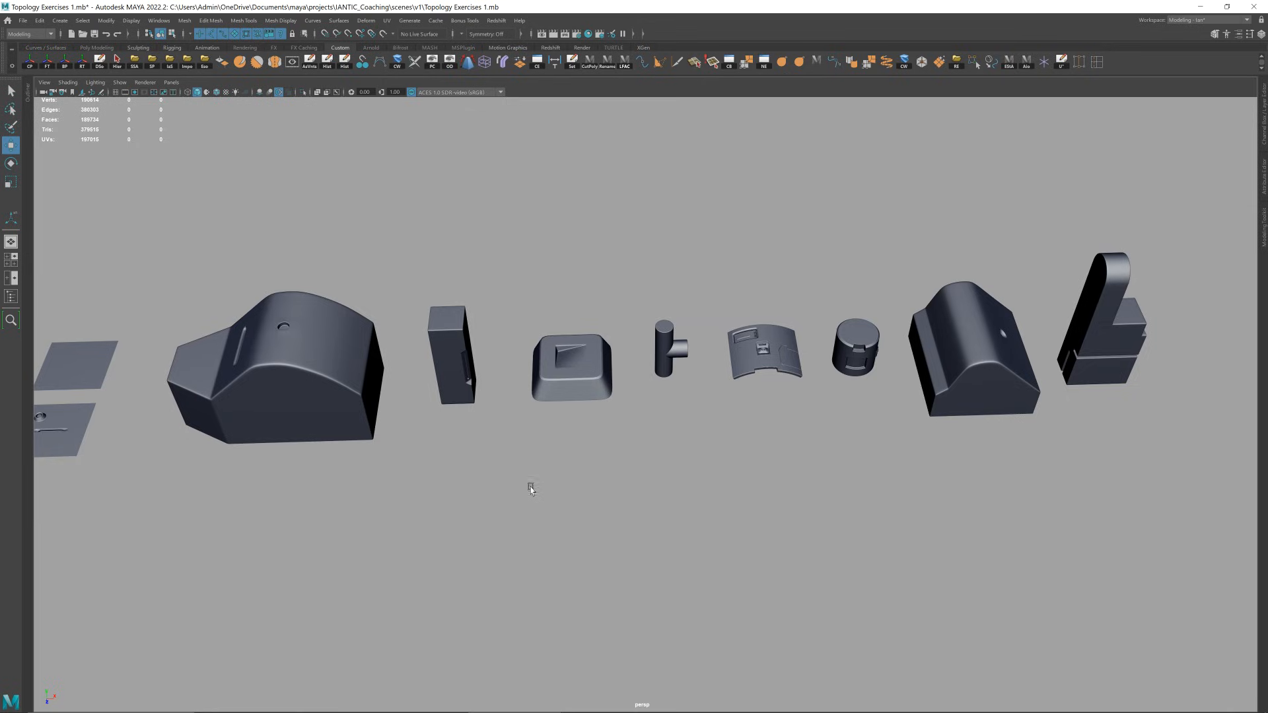
left_click(979, 400)
left_click_drag(886, 437, 892, 434)
left_click(757, 358)
key("alt+d")
- Frame the detailed curved panel and inspect its shading and edge flow around the recesses, then deselect it
left_click(779, 335)
key("f")
left_click_drag(786, 303, 760, 310, "alt")
key("alt+d")
left_click_drag(713, 398, 722, 374, "alt")
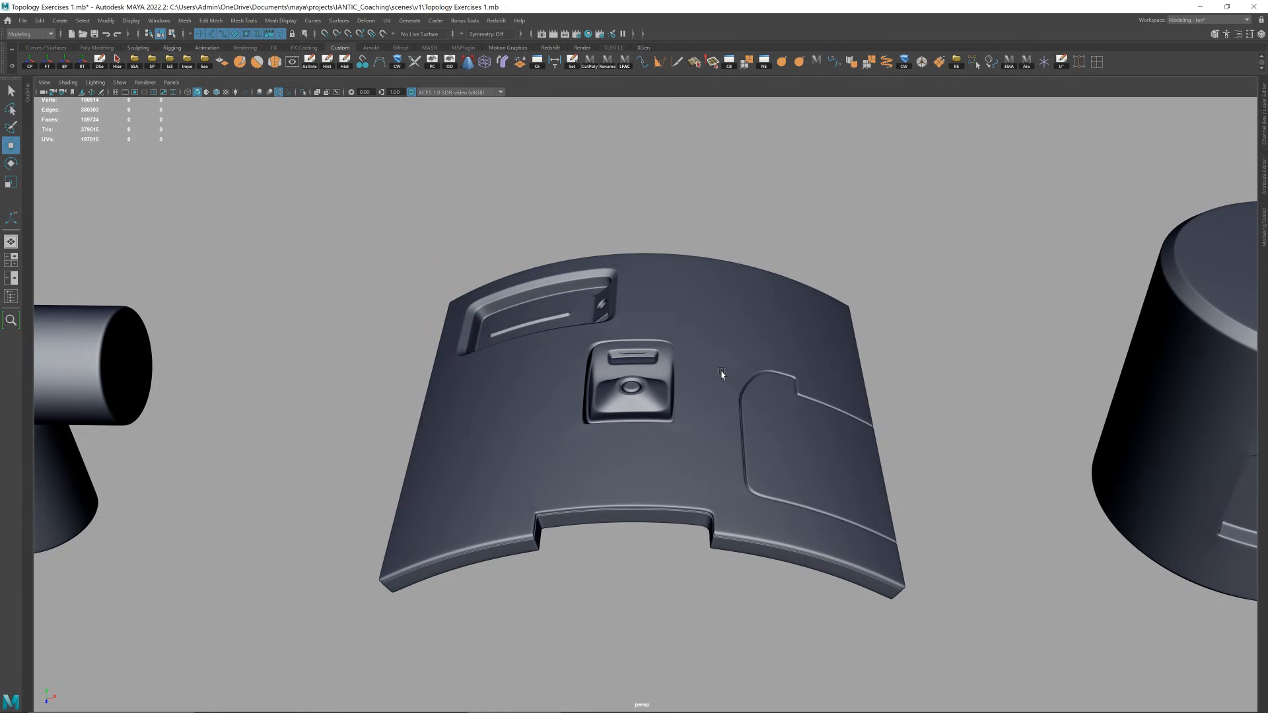
left_click(722, 375)
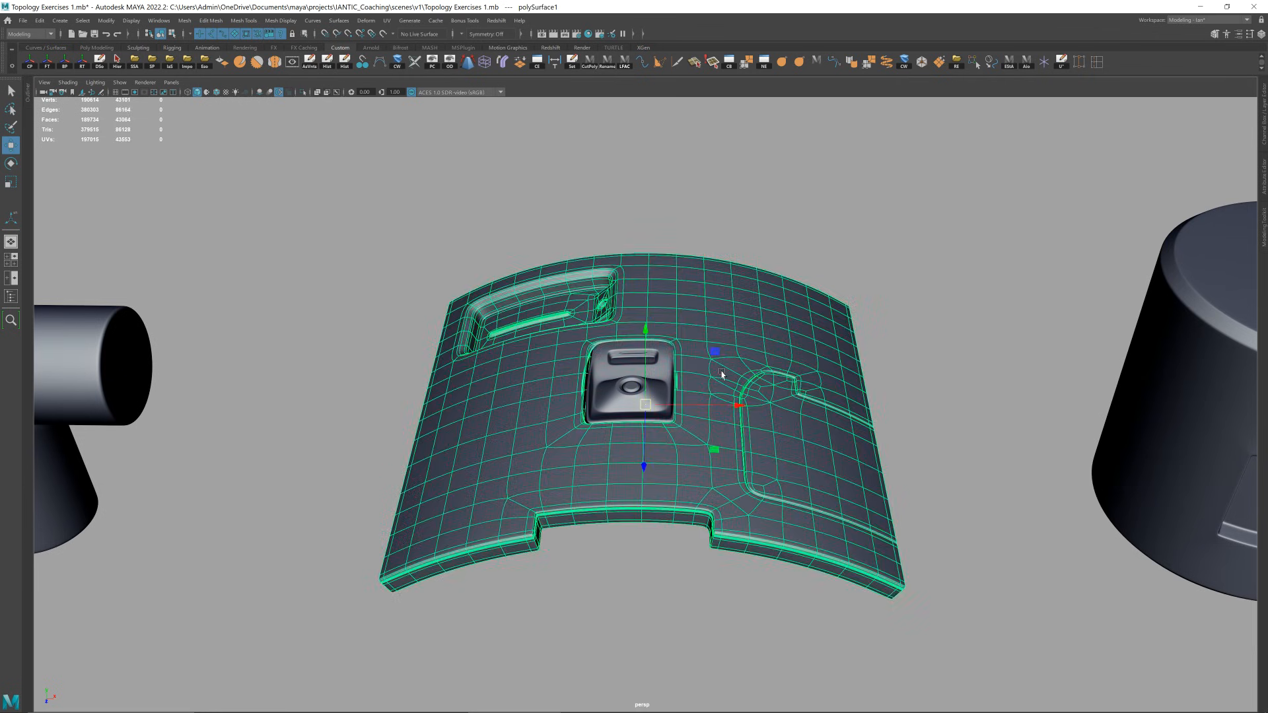
key("alt+d")
left_click_drag(852, 328, 779, 381, "alt")
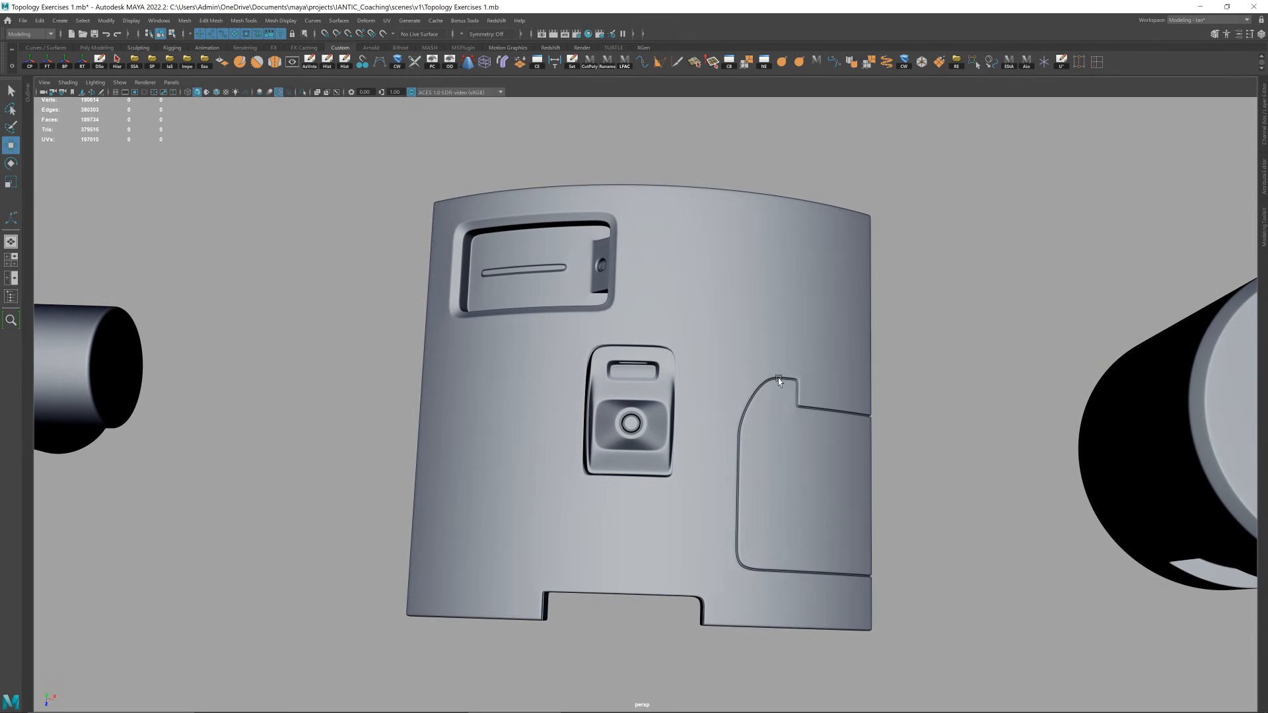
- Display wireframe on shaded and turn on smooth mesh preview for all the complex example meshes
left_click(216, 91)
scroll(825, 251, "down", 5)
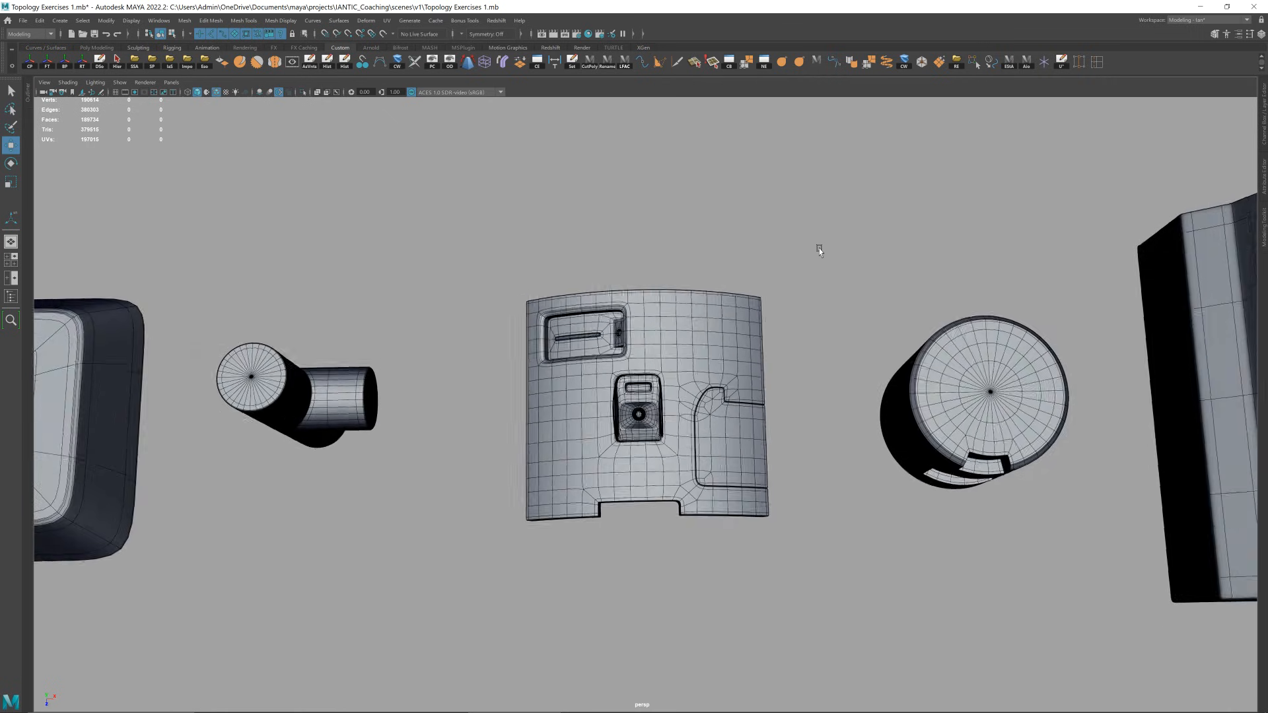
scroll(805, 254, "down", 10)
left_click_drag(795, 260, 798, 230, "alt")
left_click_drag(1025, 249, 325, 460)
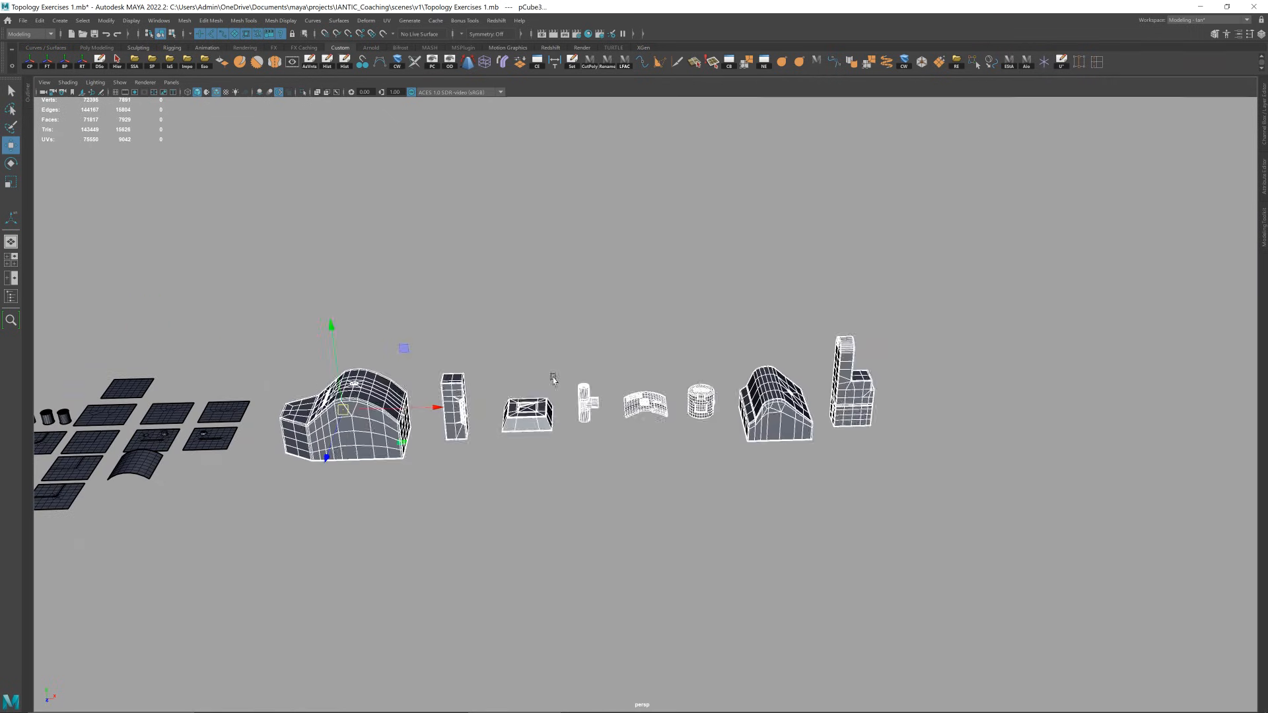
scroll(768, 314, "up", 5)
key("3")
scroll(768, 312, "up", 10)
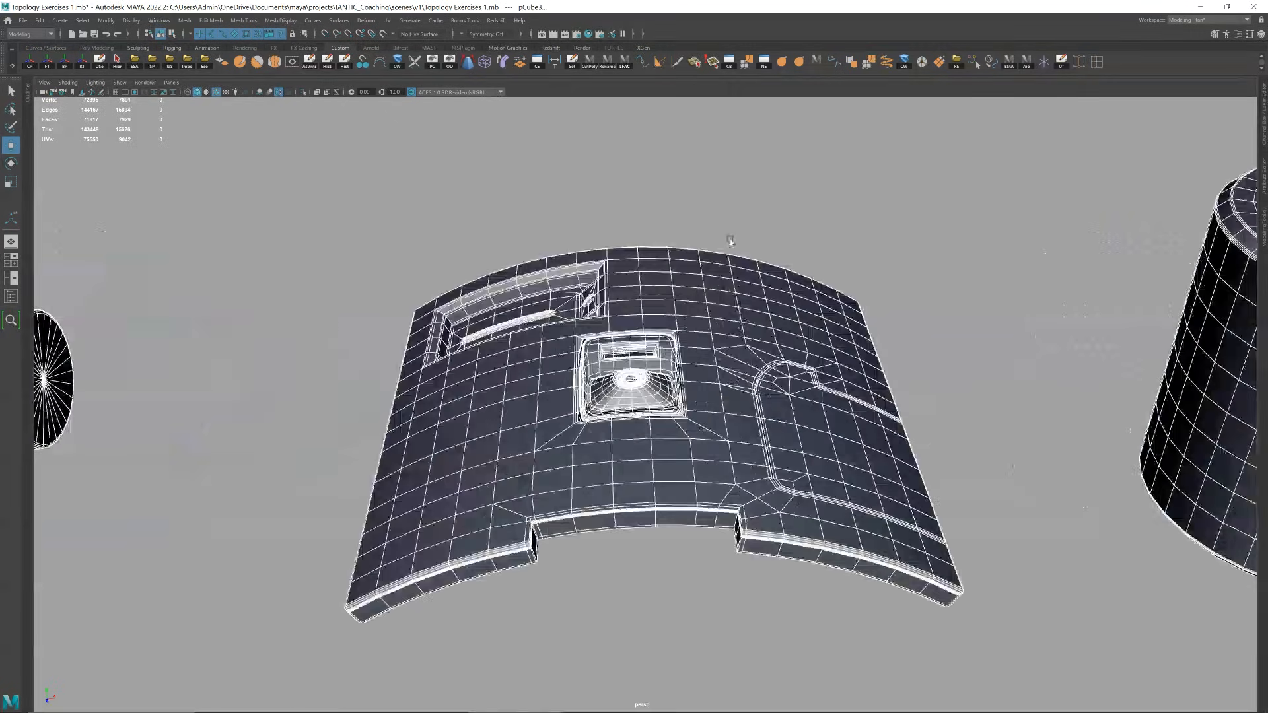
left_click(744, 215)
- Examine the smoothed edge flow around the curved panel's recesses, including the slotted pocket with the holed tab
scroll(767, 322, "up", 10)
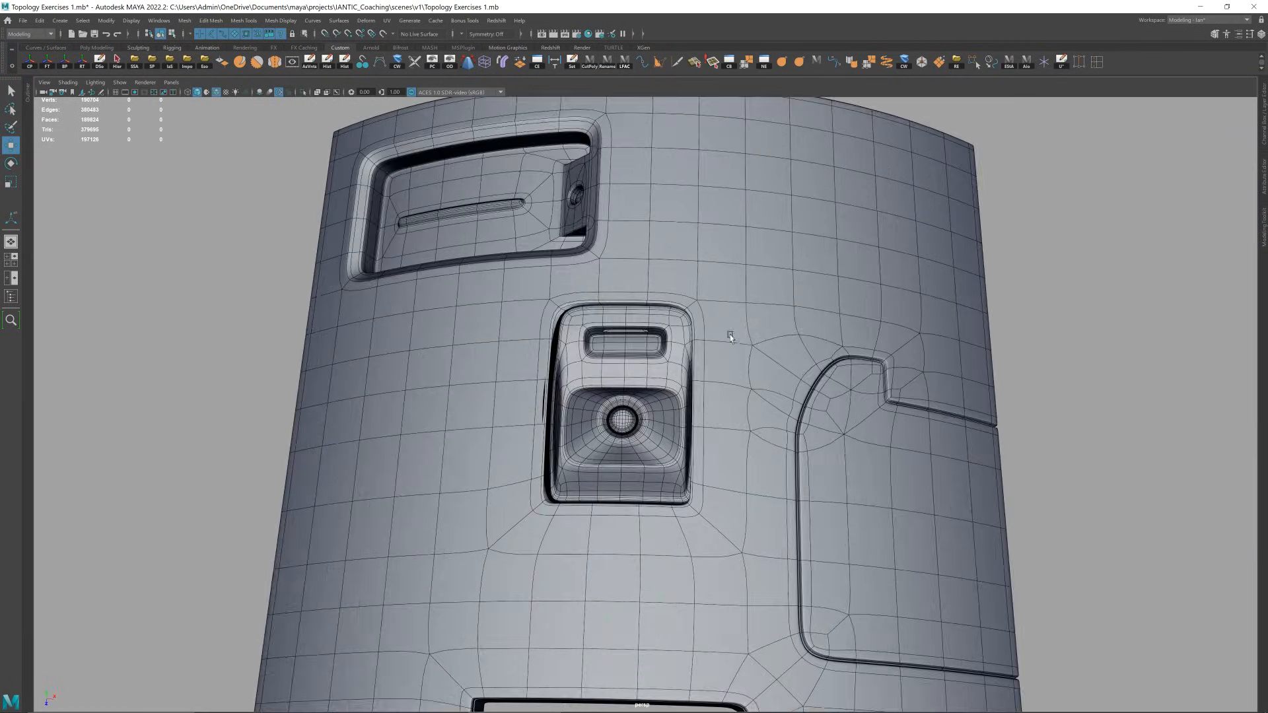
left_click_drag(714, 324, 634, 318, "alt")
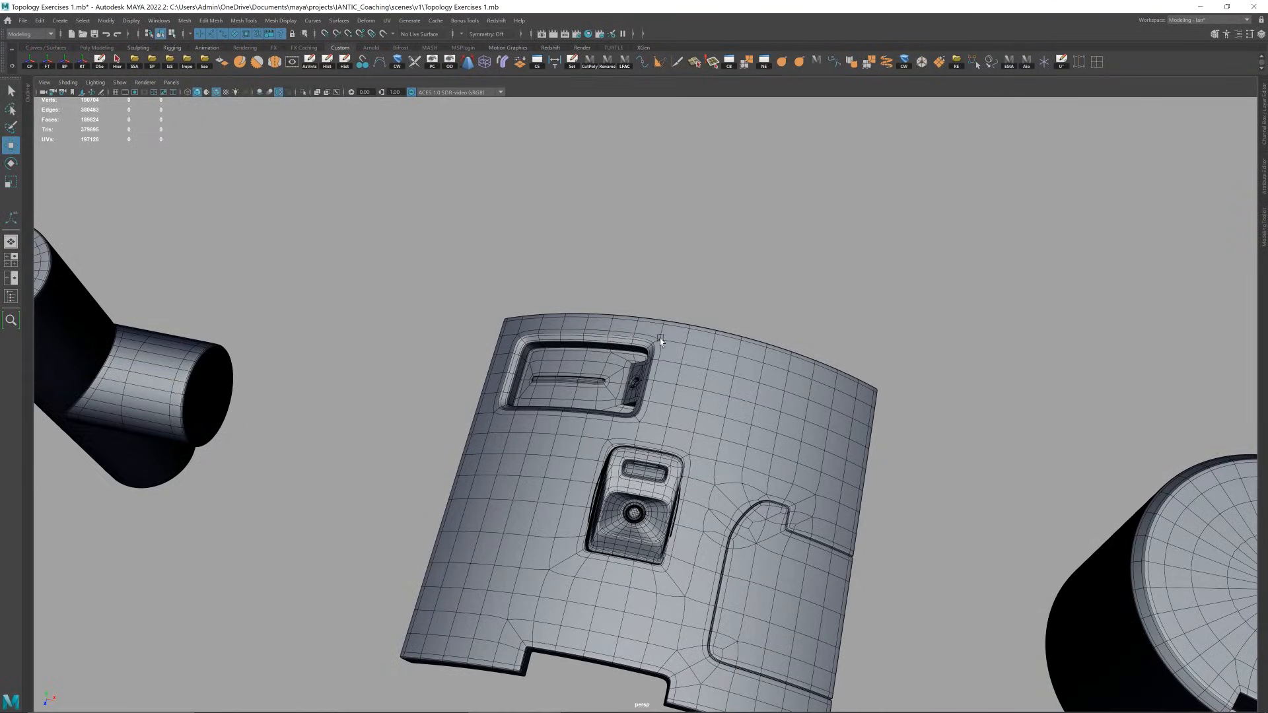
left_click_drag(658, 341, 759, 334, "alt")
middle_click_drag(539, 403, 588, 320, "alt")
right_click_drag(589, 320, 604, 316, "alt")
left_click_drag(588, 320, 616, 304, "alt")
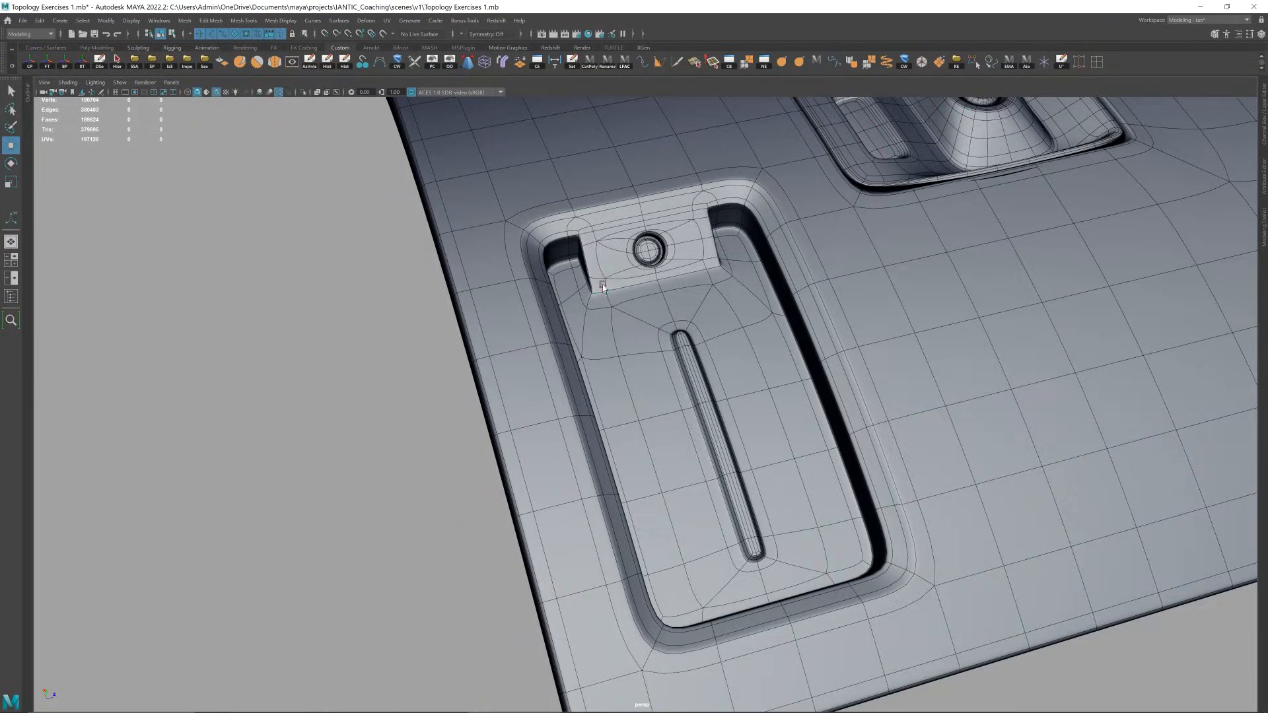
- Show the curved panel's unsmoothed cage and select the faces at the corner where the holed tab meets the pocket wall
left_click(602, 288)
key("1")
middle_click_drag(737, 221, 796, 374, "alt")
left_click_drag(795, 373, 720, 344, "alt")
right_click_drag(574, 301, 621, 329, "alt")
right_click_drag(621, 329, 623, 339)
left_click(596, 321)
key("q")
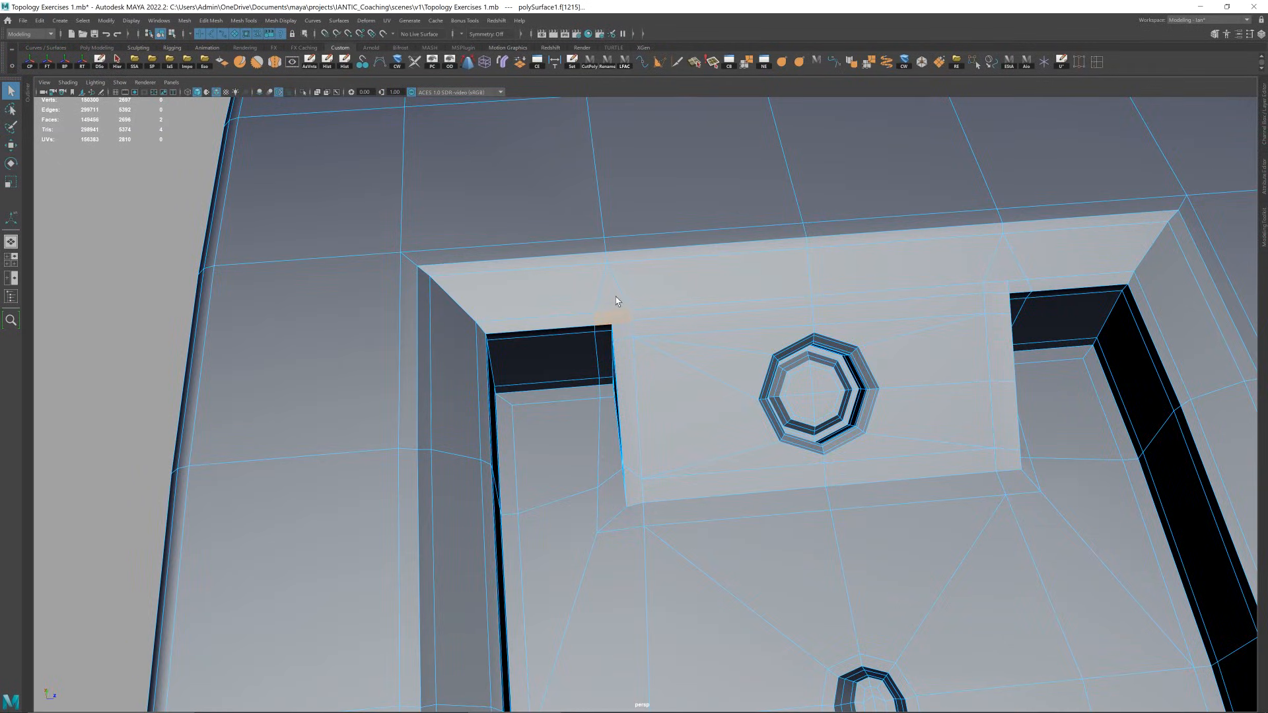
left_click_drag(623, 317, 627, 329, "alt")
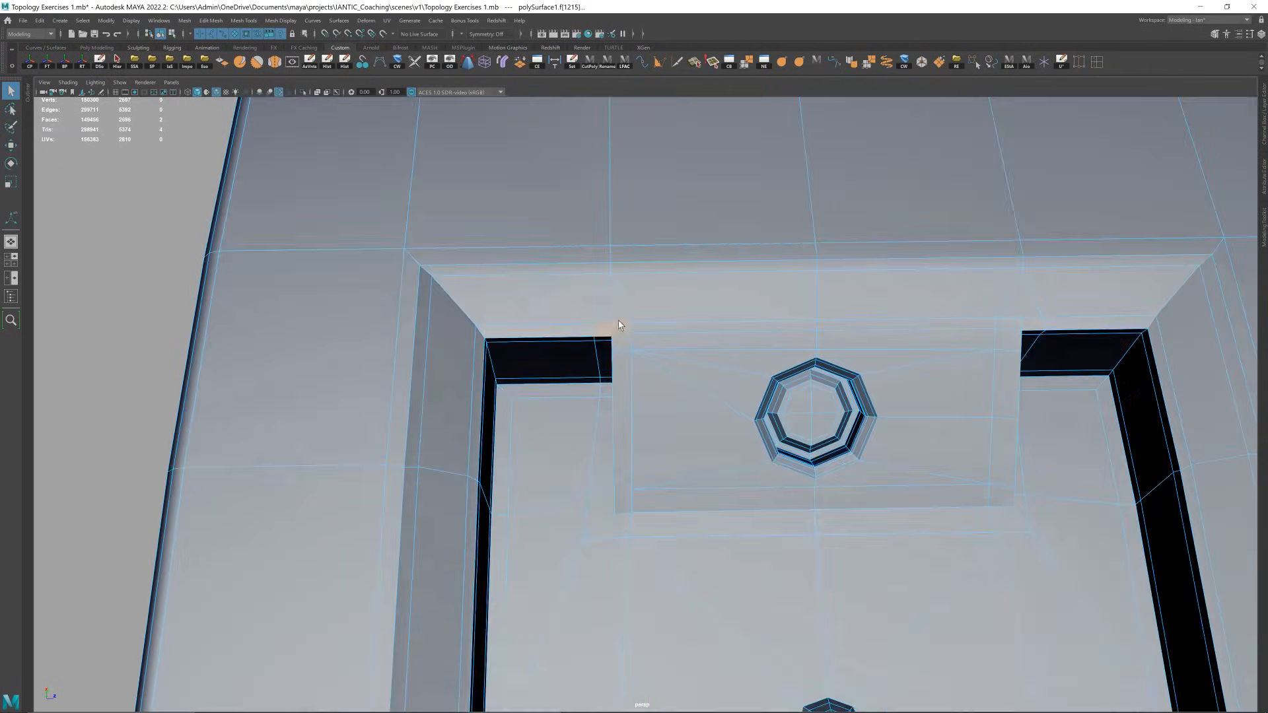
- Check the edge at the tab's corner, return to object mode and restore the panel's smooth preview with nothing selected
key("F10")
left_click(612, 329)
scroll(702, 317, "down", 5)
key("F8")
left_click_drag(903, 209, 889, 235, "alt")
key("3")
key("alt+d")
- Inspect the small face at the tab's outer corner on the unsmoothed cage, then return the panel to smooth preview
left_click_drag(764, 300, 746, 331, "alt")
left_click(745, 331)
key("1")
scroll(707, 353, "up", 2)
left_click_drag(647, 371, 728, 387, "alt")
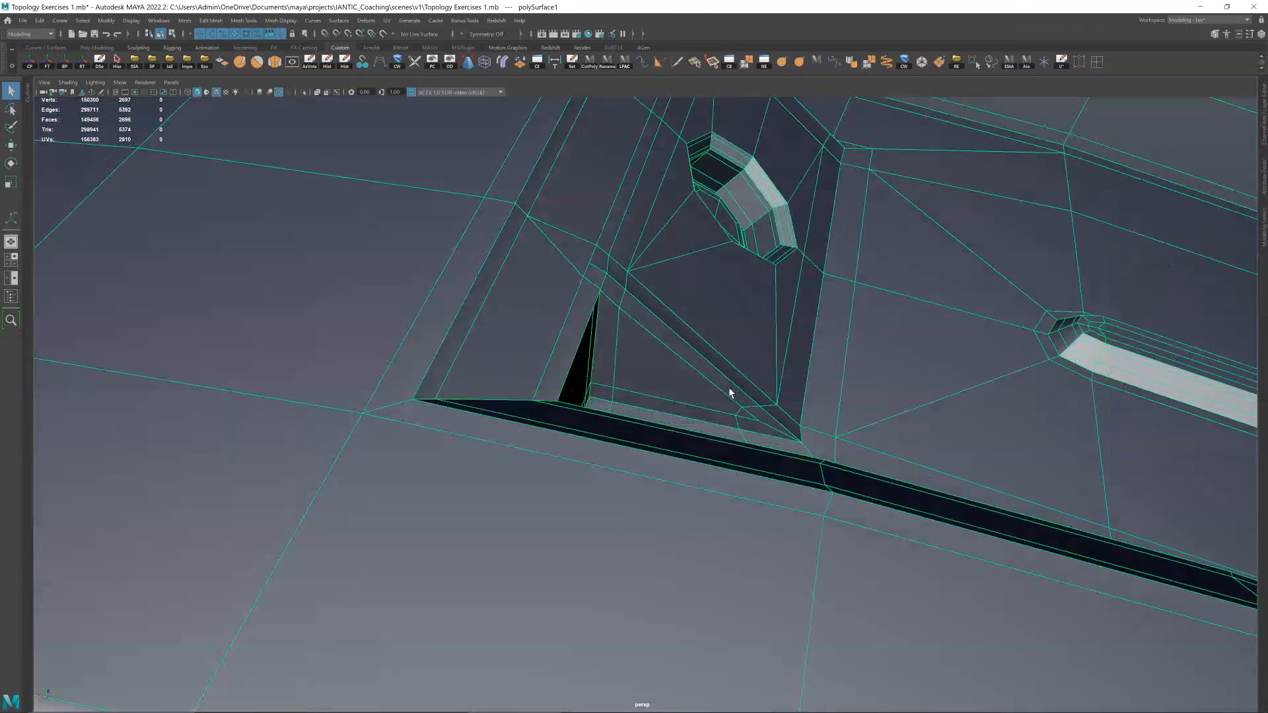
scroll(728, 387, "up", 2)
key("F11")
left_click(759, 420)
scroll(759, 419, "up", 2)
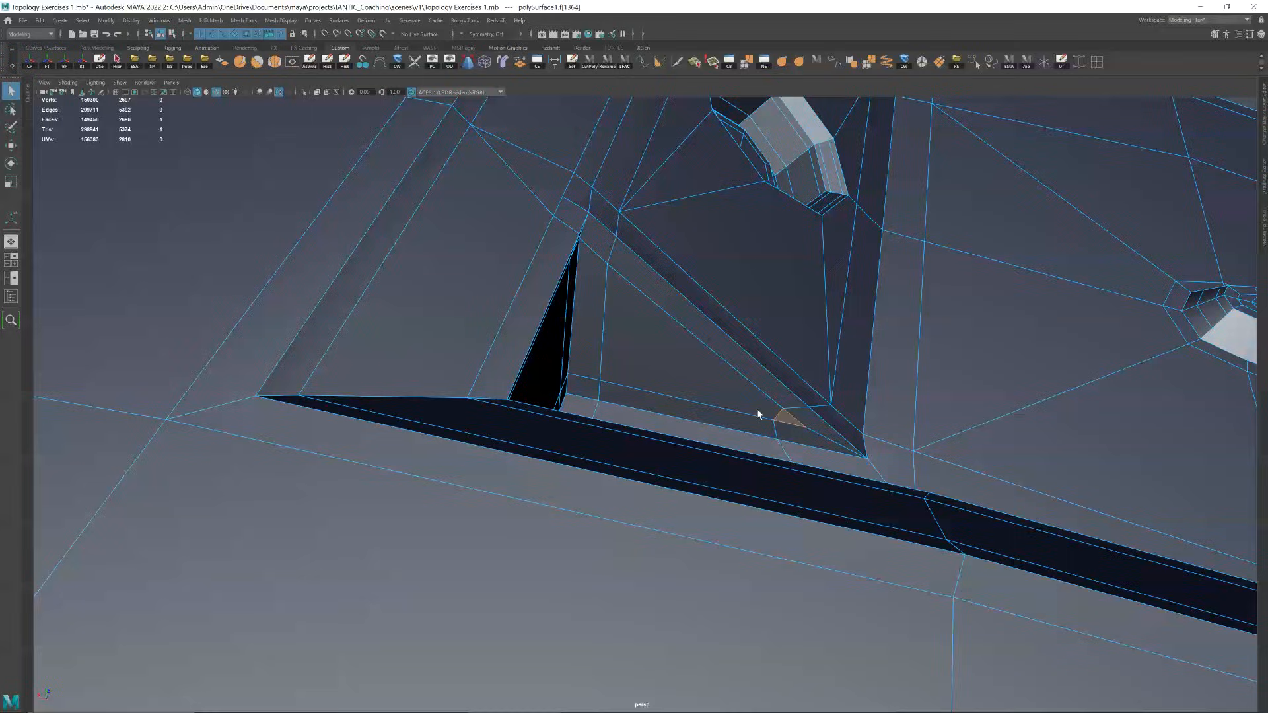
key("w")
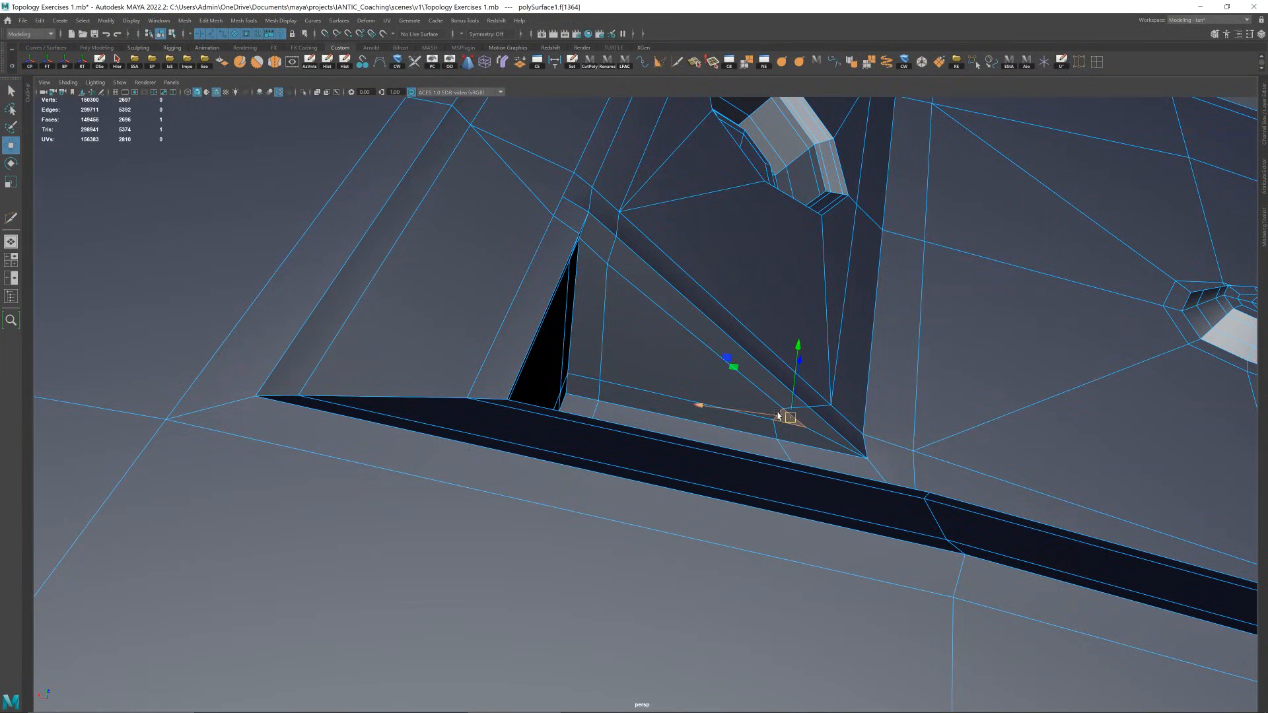
left_click(778, 412)
key("3")
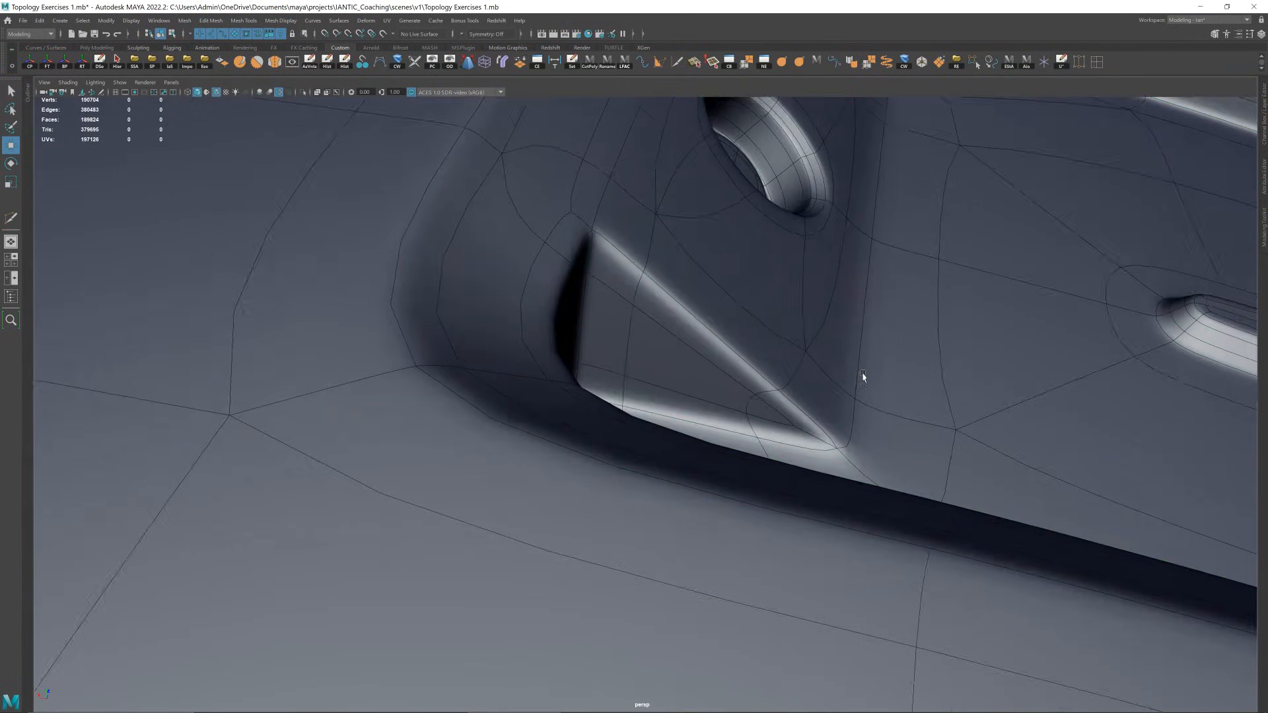
- Compare the tab corner with smooth preview off and on, and examine the surrounding pocket
left_click_drag(862, 376, 849, 379, "alt")
left_click(849, 379)
key("1")
key("3")
left_click(822, 421, "ctrl")
scroll(822, 420, "down", 3)
left_click_drag(822, 420, 863, 397, "alt")
scroll(850, 388, "down", 3)
scroll(715, 319, "up", 3)
left_click_drag(716, 319, 742, 345, "alt")
scroll(742, 345, "down", 3)
- Review the curved panel's wireframe as a whole and compare it with the full row of example meshes
middle_click_drag(742, 345, 712, 151, "alt")
left_click_drag(722, 350, 721, 337, "alt")
scroll(721, 336, "down", 2)
middle_click_drag(738, 346, 712, 366, "alt")
left_click_drag(712, 365, 717, 341, "alt")
middle_click_drag(991, 353, 614, 374, "alt")
right_click_drag(615, 374, 726, 363, "alt")
left_click_drag(726, 363, 731, 332, "alt")
scroll(732, 366, "down", 8)
middle_click_drag(730, 332, 544, 340, "alt")
right_click_drag(543, 339, 781, 359, "alt")
left_click_drag(782, 359, 745, 362, "alt")
right_click_drag(745, 362, 473, 391, "alt")
middle_click_drag(473, 390, 778, 356, "alt")
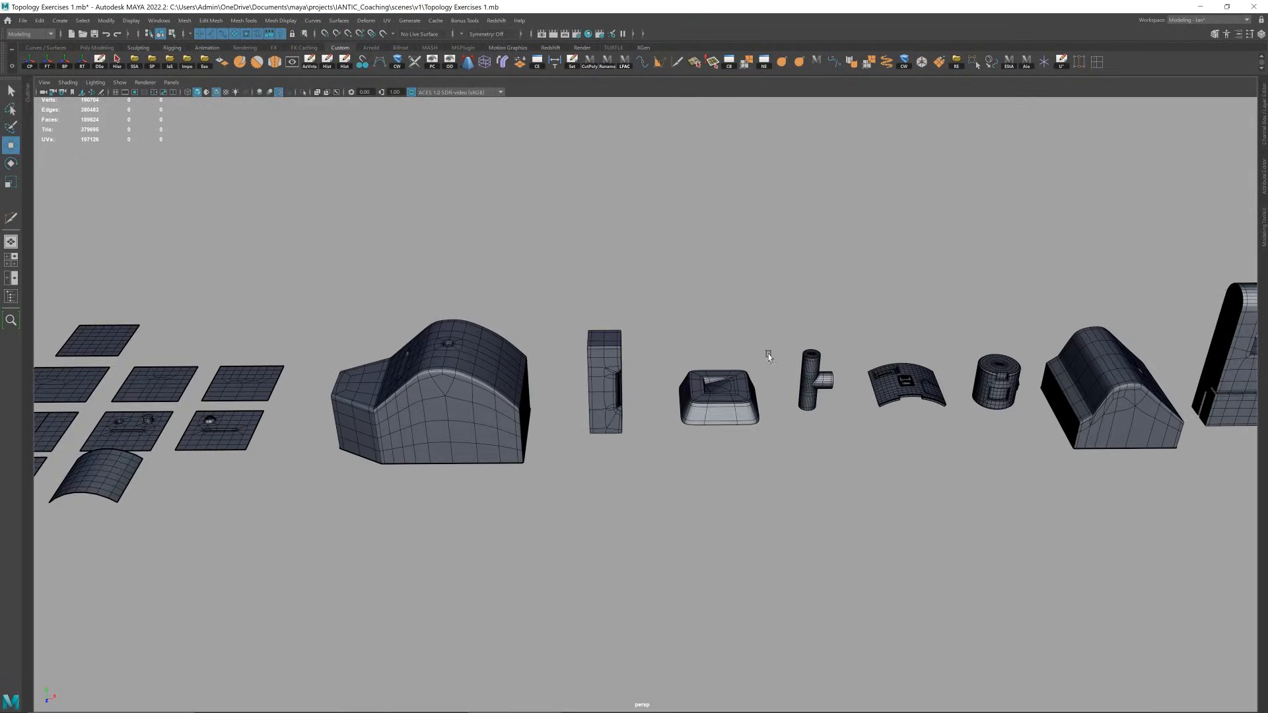
right_click_drag(779, 357, 767, 362, "alt")
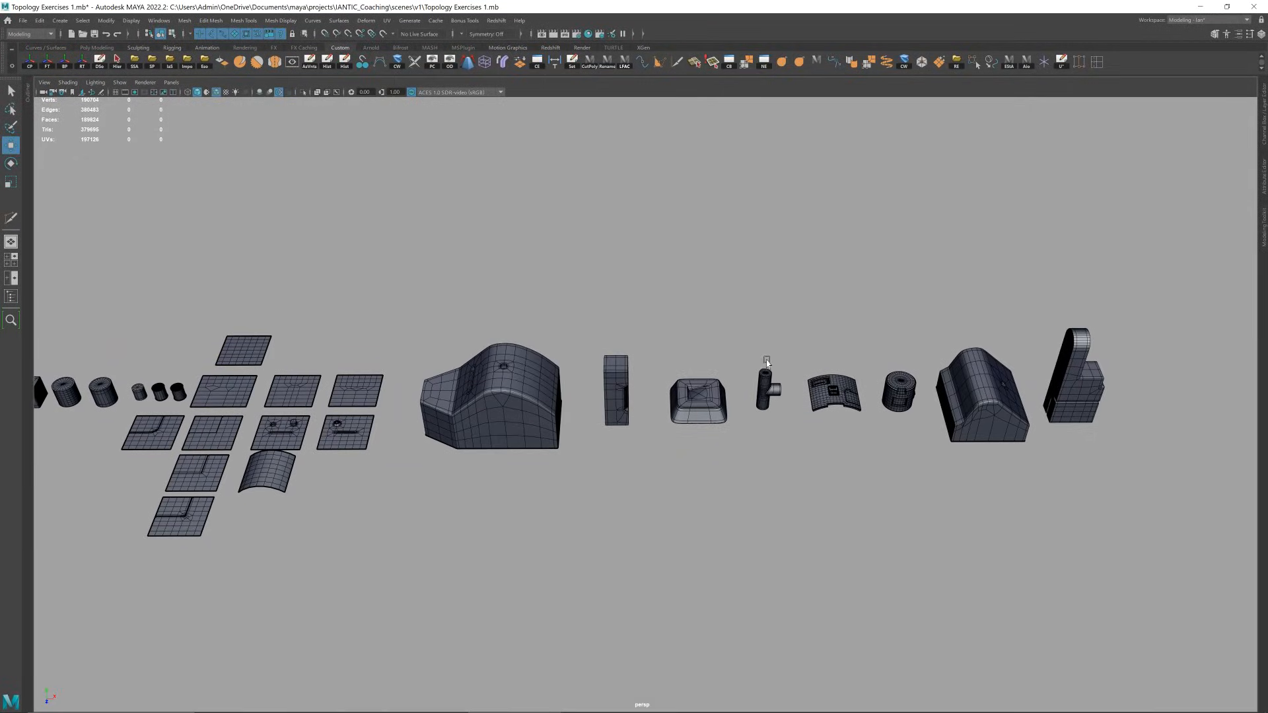
- Hide the wireframe overlay, create a polygon cube and frame it at the detailed curved panel
left_click(219, 93)
left_click_drag(745, 321, 864, 334, "alt")
right_click(751, 287, "shift")
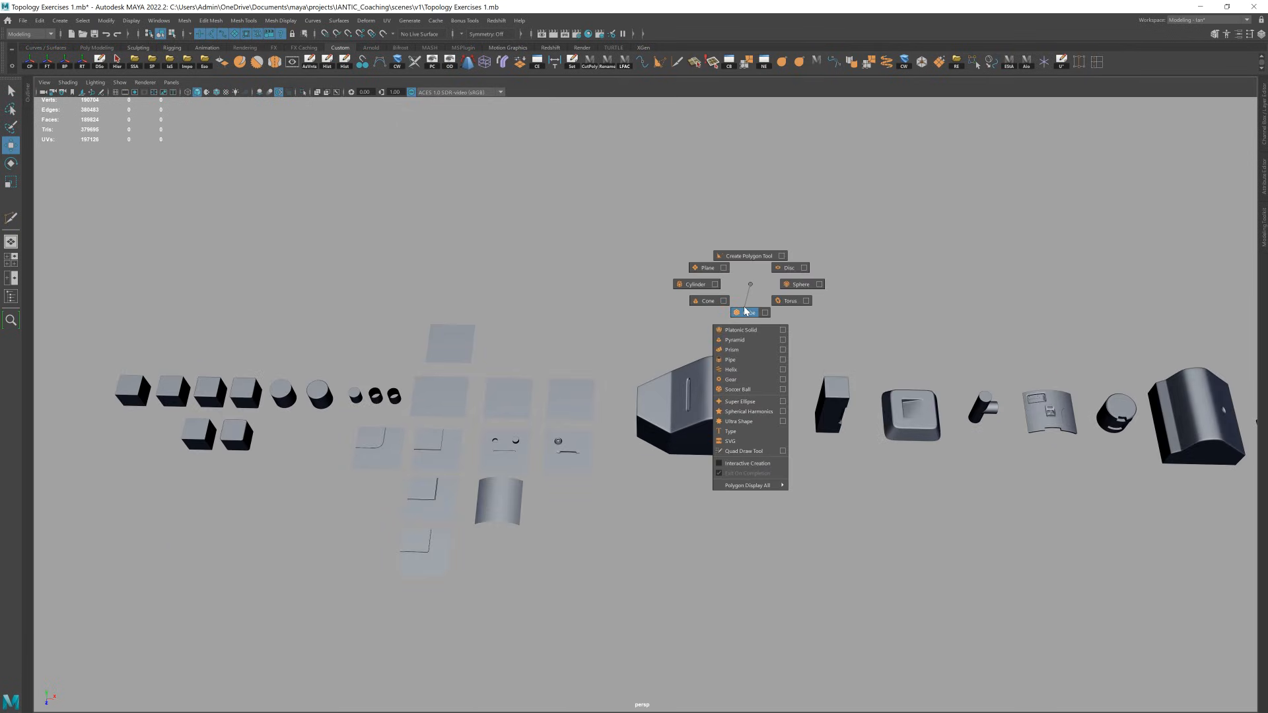
right_click_drag(744, 311, 741, 309, "shift")
key("f")
right_click_drag(906, 351, 687, 387, "alt")
left_click_drag(687, 386, 716, 334, "alt")
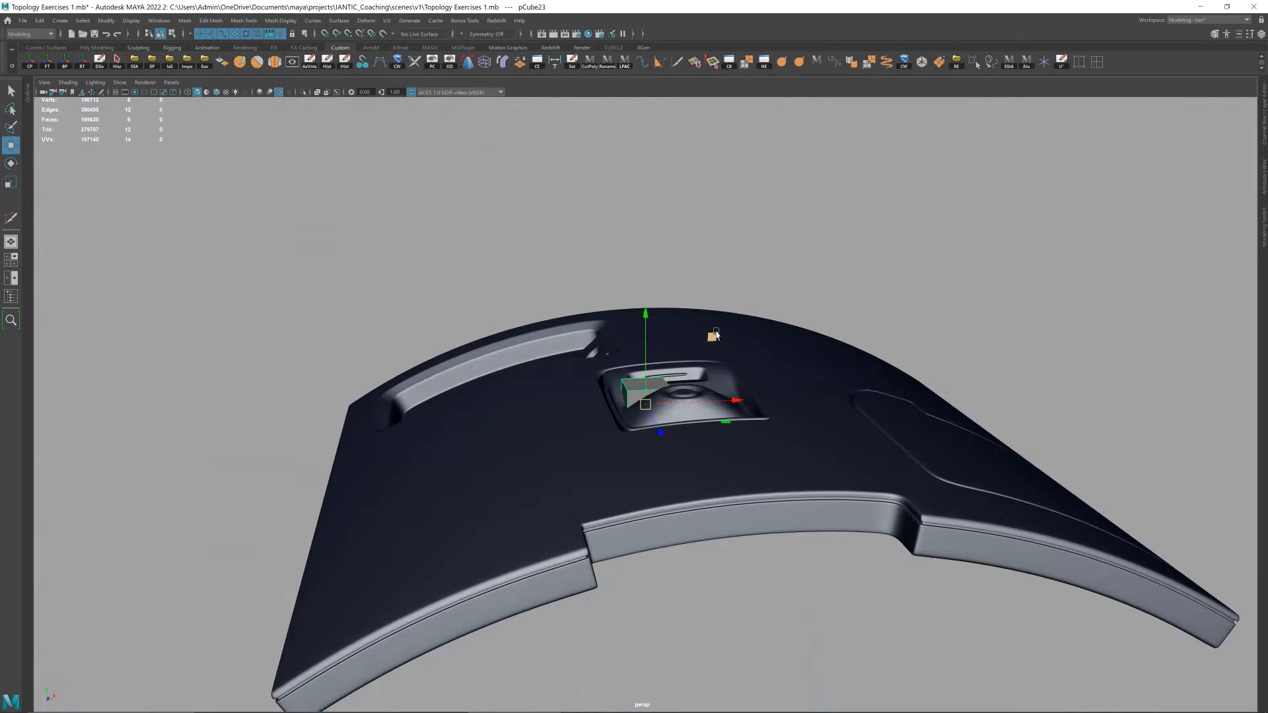
- Isolate the new cube, frame it and scale it into a long, wide box
right_click_drag(716, 335, 711, 347, "alt")
key("ctrl+1")
left_click_drag(709, 346, 707, 367, "alt")
key("f")
right_click_drag(707, 368, 685, 385, "alt")
left_click_drag(685, 383, 673, 390, "alt")
right_click_drag(674, 390, 660, 397, "alt")
key("r")
left_click_drag(732, 396, 1122, 363)
right_click_drag(900, 371, 760, 406, "alt")
left_click_drag(663, 450, 747, 690)
- Delete the box's other faces so that only one flat rectangular face is left
right_click_drag(773, 429, 715, 430, "alt")
left_click_drag(715, 429, 799, 397, "alt")
key("w")
right_click_drag(803, 394, 807, 462)
left_click(777, 457)
double_click(922, 450, "shift")
key("Delete")
left_click(889, 456)
key("Delete")
- Insert three crosswise edge loops that divide the flat panel into four segments along its length
left_click_drag(878, 383, 799, 434, "alt")
right_click_drag(799, 433, 908, 333)
left_click_drag(909, 333, 819, 377, "alt")
right_click_drag(819, 376, 738, 414, "alt")
left_click_drag(684, 419, 714, 377, "alt")
key("r")
key("ctrl+shift+x")
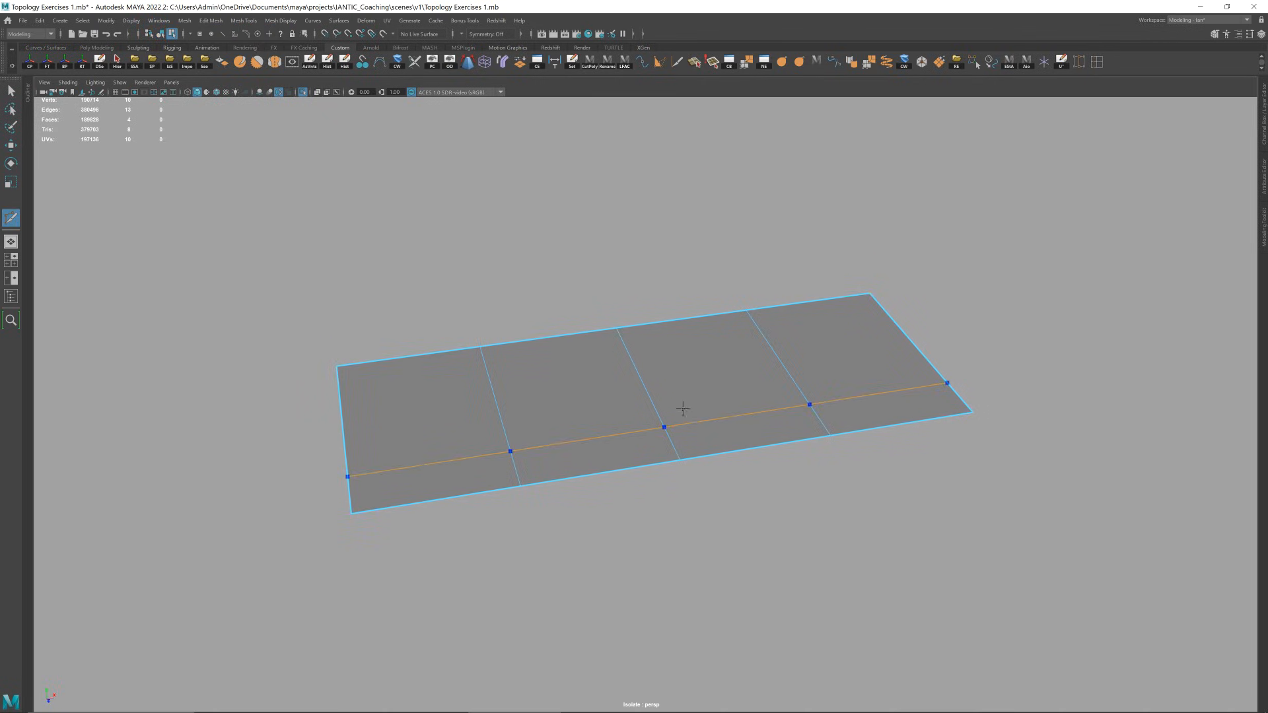
- Return the panel to object mode and assign the existing material Model to it
key("w")
key("F8")
right_click(649, 416)
mouse_move(652, 686)
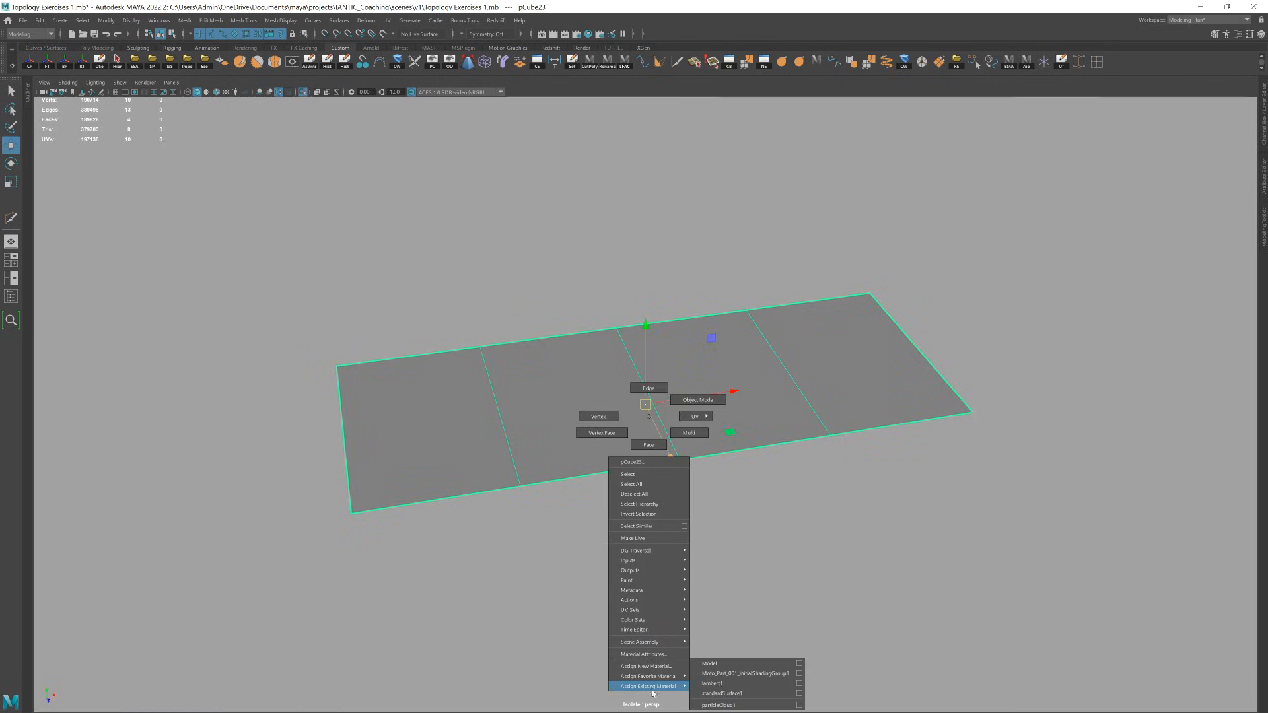
left_click(755, 666)
- Insert a crosswise edge loop through the middle of each of the two segments at one end of the panel
scroll(769, 430, "down", 3)
left_click_drag(770, 430, 759, 411, "alt")
right_click_drag(758, 410, 758, 388)
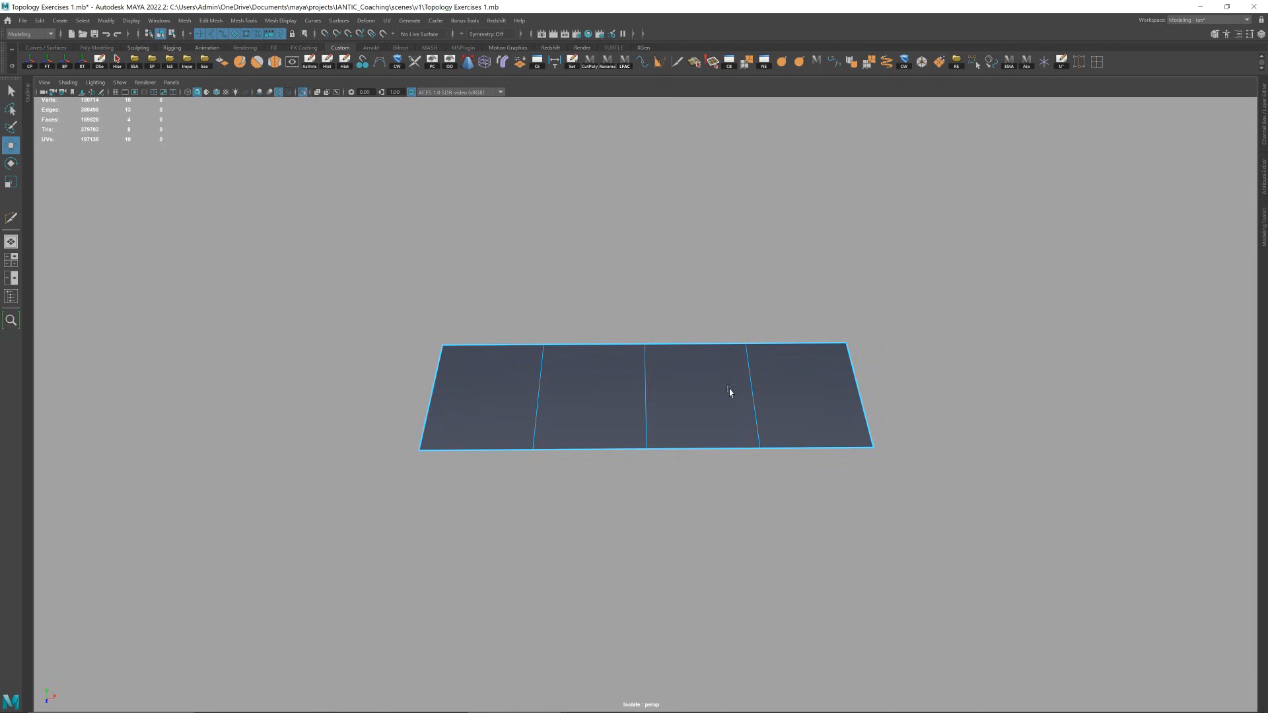
key("ctrl+shift+x")
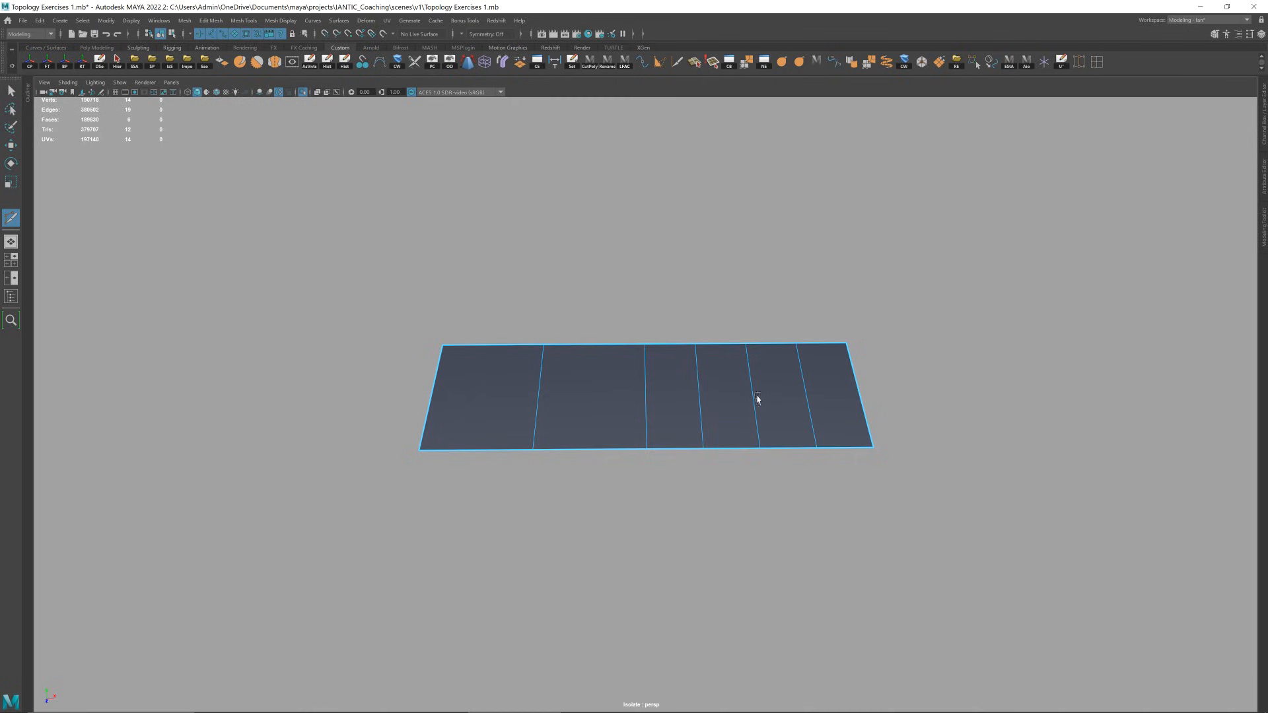
key("w")
- Raise the middle edge of the subdivided end and its two neighbouring edges to form an arched hump
left_click(756, 407)
right_click_drag(754, 406, 751, 371)
left_click(751, 371)
left_click_drag(755, 353, 758, 308)
left_click(699, 387)
left_click(800, 363, "shift")
left_click_drag(778, 378, 812, 361, "alt")
left_click_drag(748, 335, 747, 296)
left_click_drag(786, 323, 754, 330, "alt")
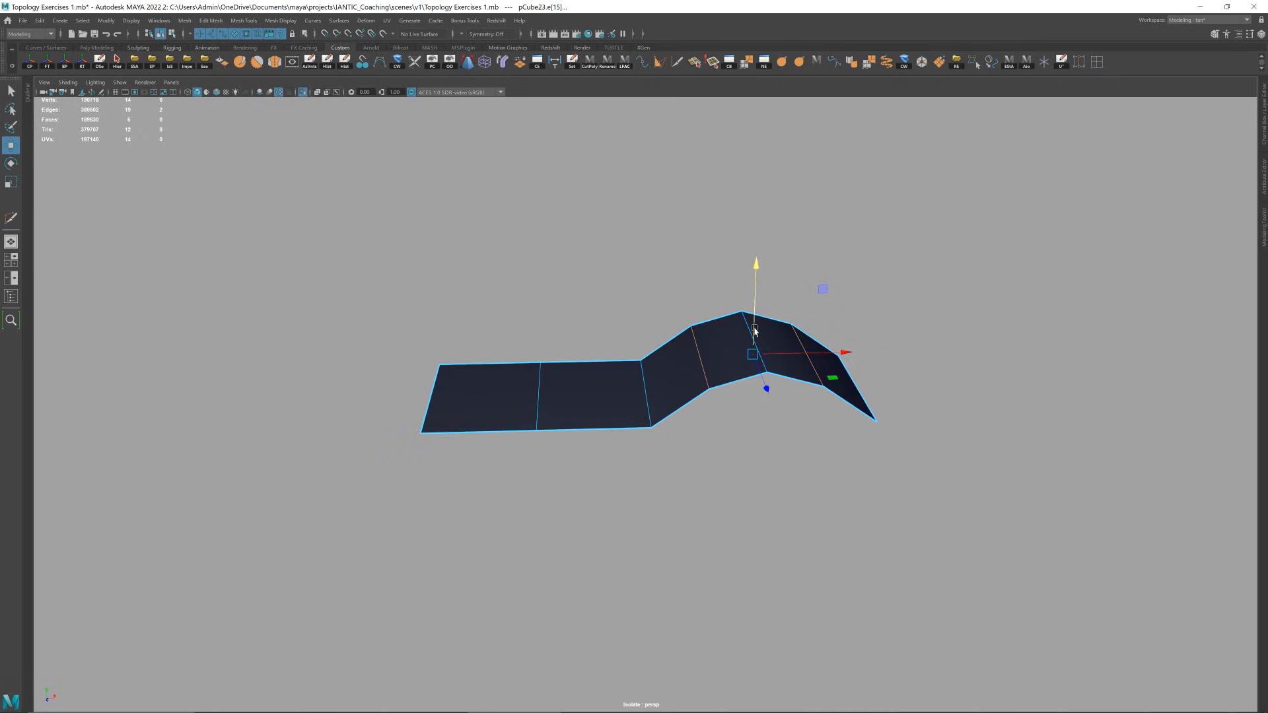
- Insert three additional crosswise edge loops over the hump to round its curvature
key("y")
right_click_drag(735, 352, 780, 345, "ctrl+shift")
left_click(735, 380, "ctrl")
left_click(688, 404, "ctrl")
key("ctrl+z")
left_click(688, 405, "ctrl")
key("ctrl+z")
left_click(802, 377, "ctrl")
left_click(851, 402, "ctrl")
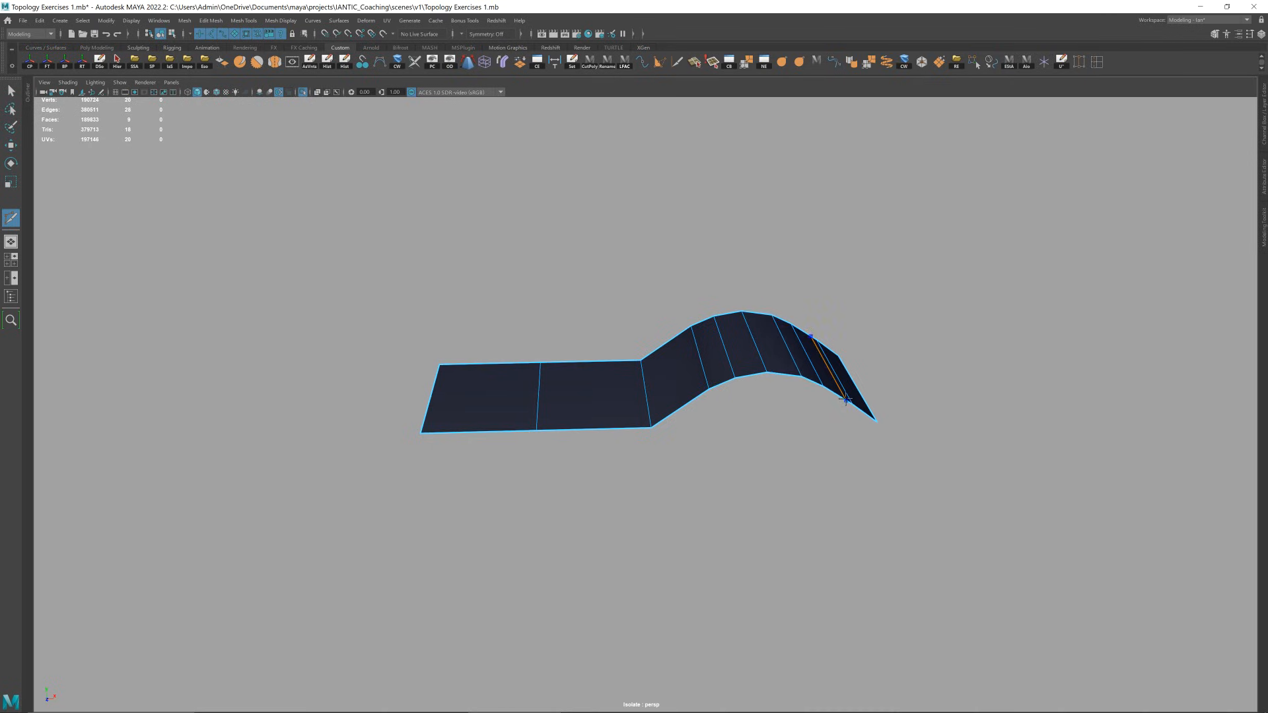
left_click(846, 399, "ctrl")
key("w")
- Bevel the crease edge where the flat section meets the hump, using two segments
scroll(666, 405, "up", 3)
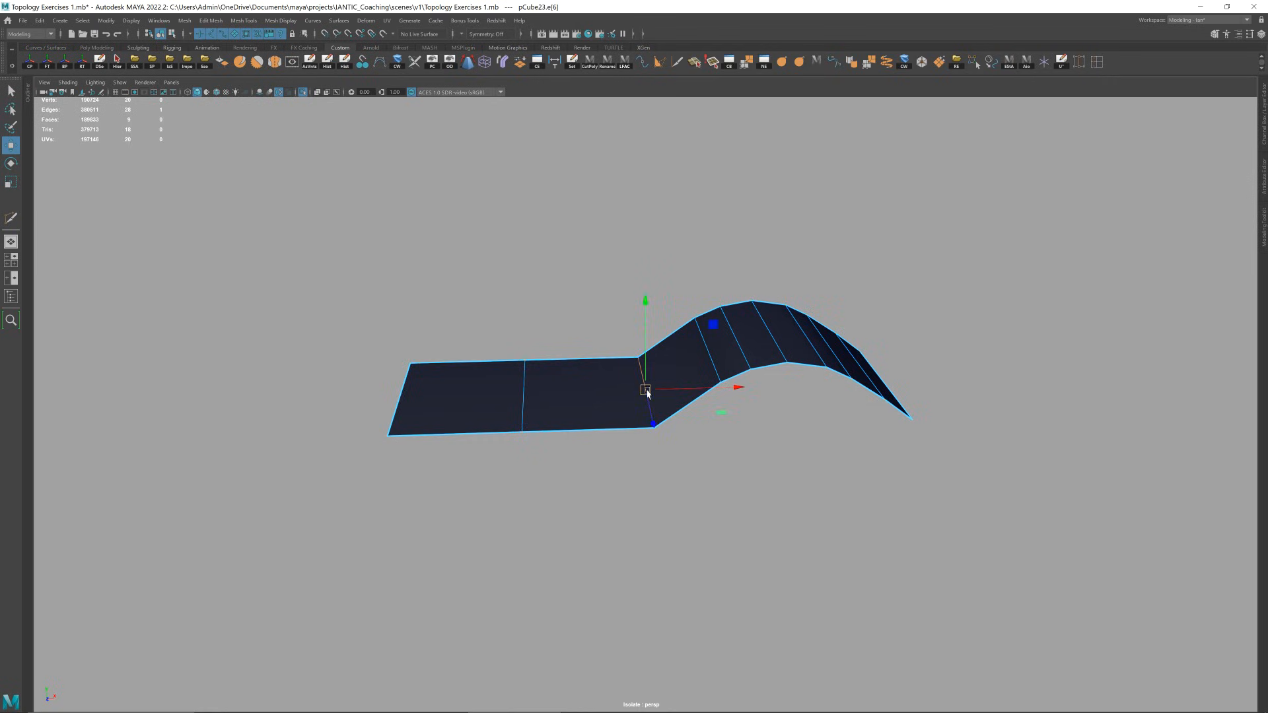
key("ctrl+b")
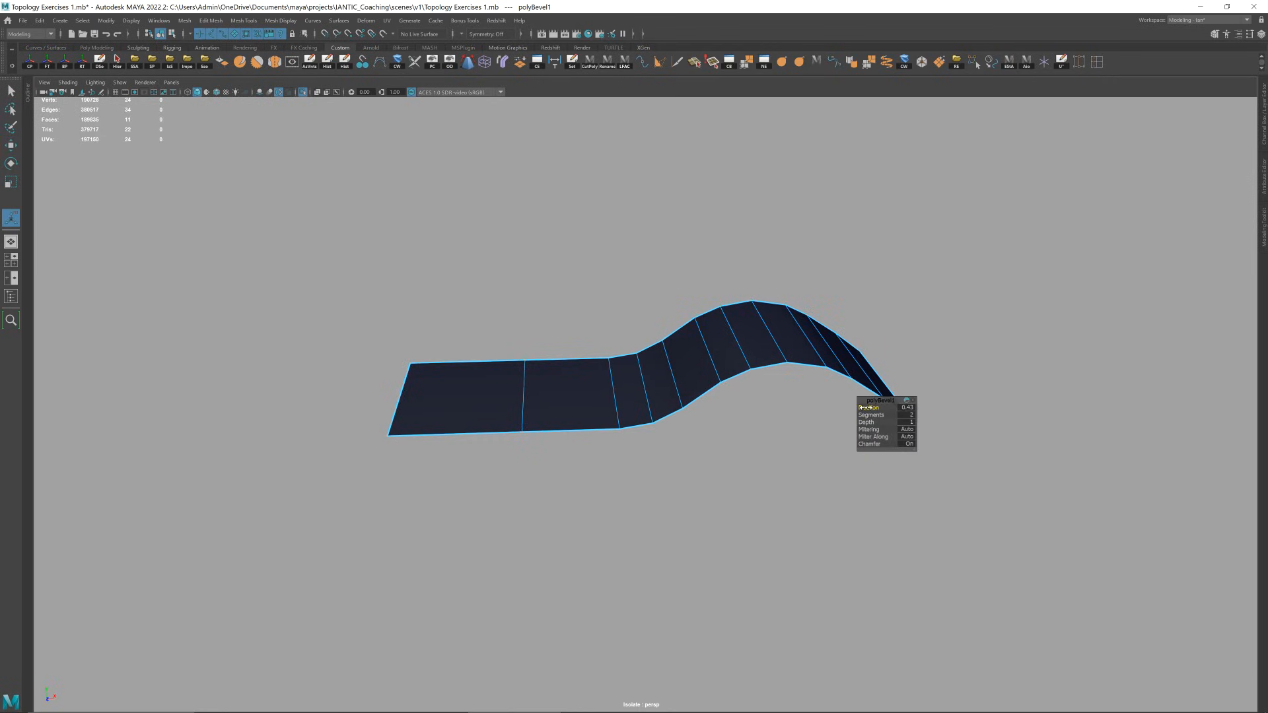
key("q")
right_click_drag(755, 379, 780, 344)
- Move the crosswise edge in the flat section closer to the hump
mouse_move(770, 336)
left_mouse_down("alt")
mouse_move(813, 362)
mouse_move(791, 346)
left_mouse_up("alt")
left_click(877, 317)
scroll(700, 390, "down", 3)
left_click_drag(695, 385, 670, 456, "alt")
left_click(672, 399)
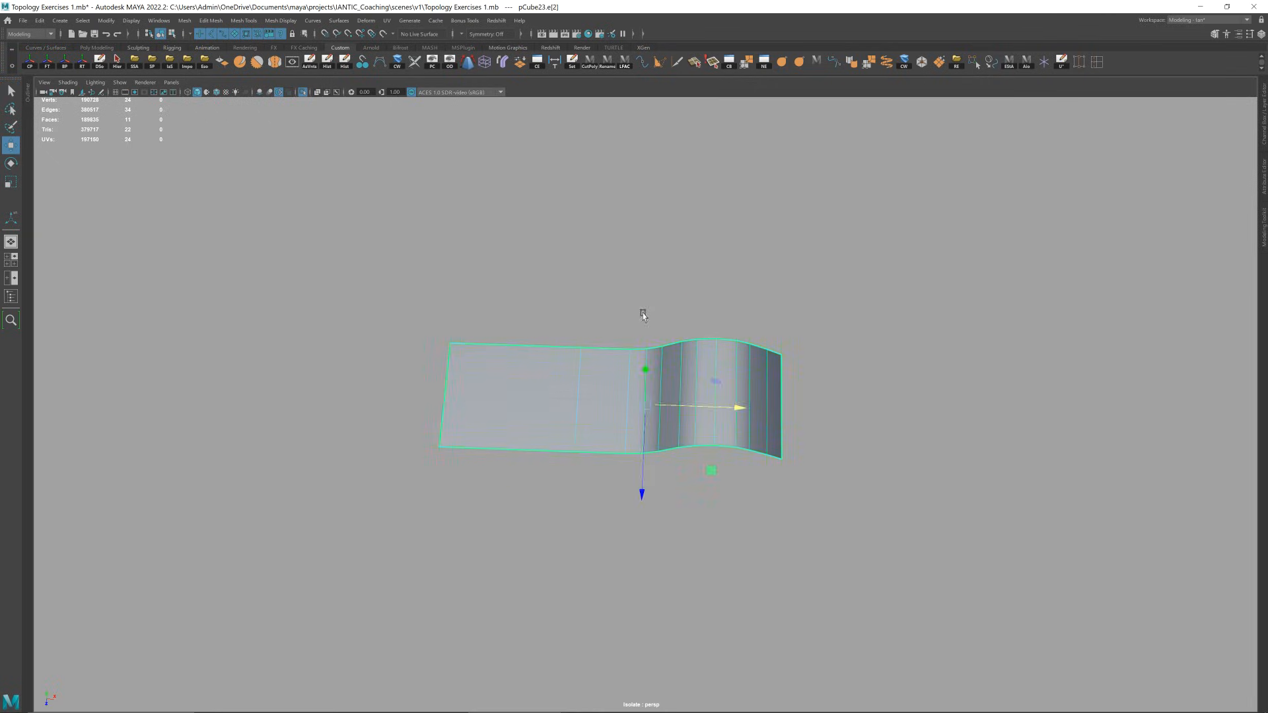
left_click_drag(644, 316, 696, 316, "alt")
- Insert three evenly spaced lengthwise edge loops along the whole panel
left_click_drag(681, 413, 671, 359, "alt")
right_click_drag(671, 359, 669, 327)
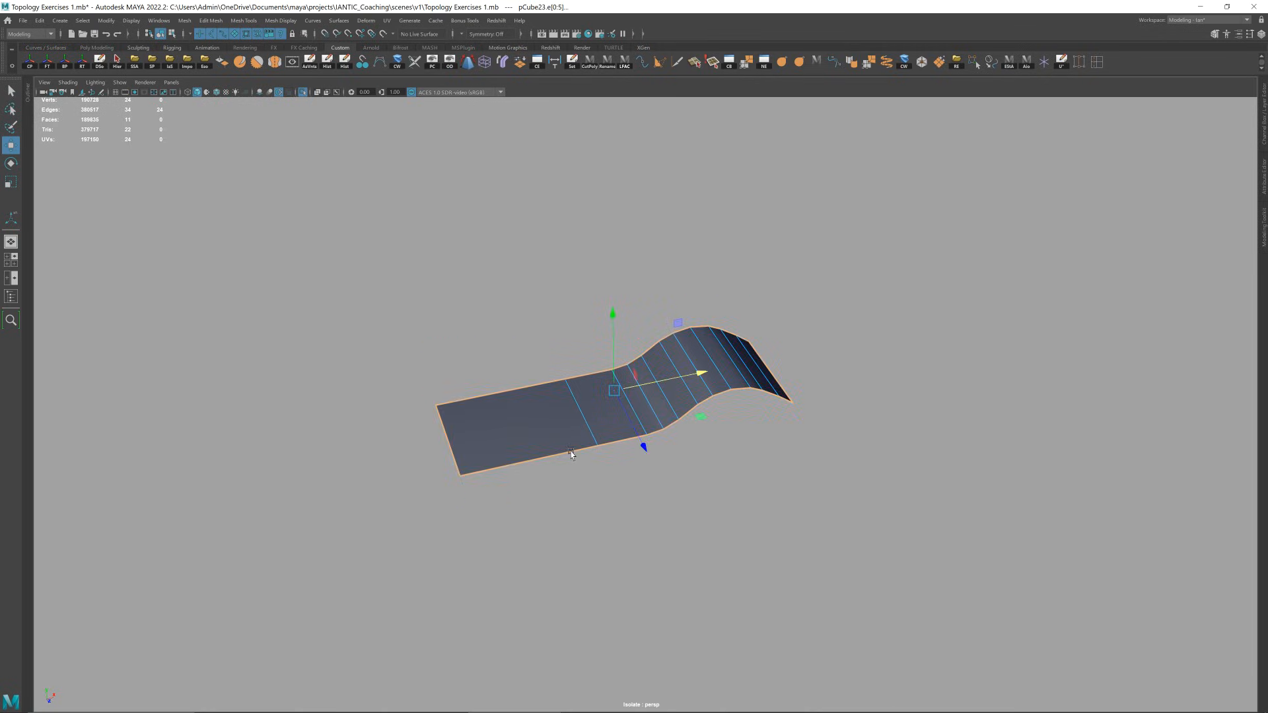
left_click_drag(571, 452, 611, 437, "alt")
right_click_drag(611, 437, 824, 289)
left_click_drag(823, 289, 734, 374, "alt")
middle_click_drag(815, 379, 720, 389, "alt")
left_click_drag(720, 390, 756, 414, "alt")
key("ctrl+shift+x")
middle_click(694, 351, "ctrl")
middle_click(657, 340, "ctrl")
middle_click(725, 353, "ctrl")
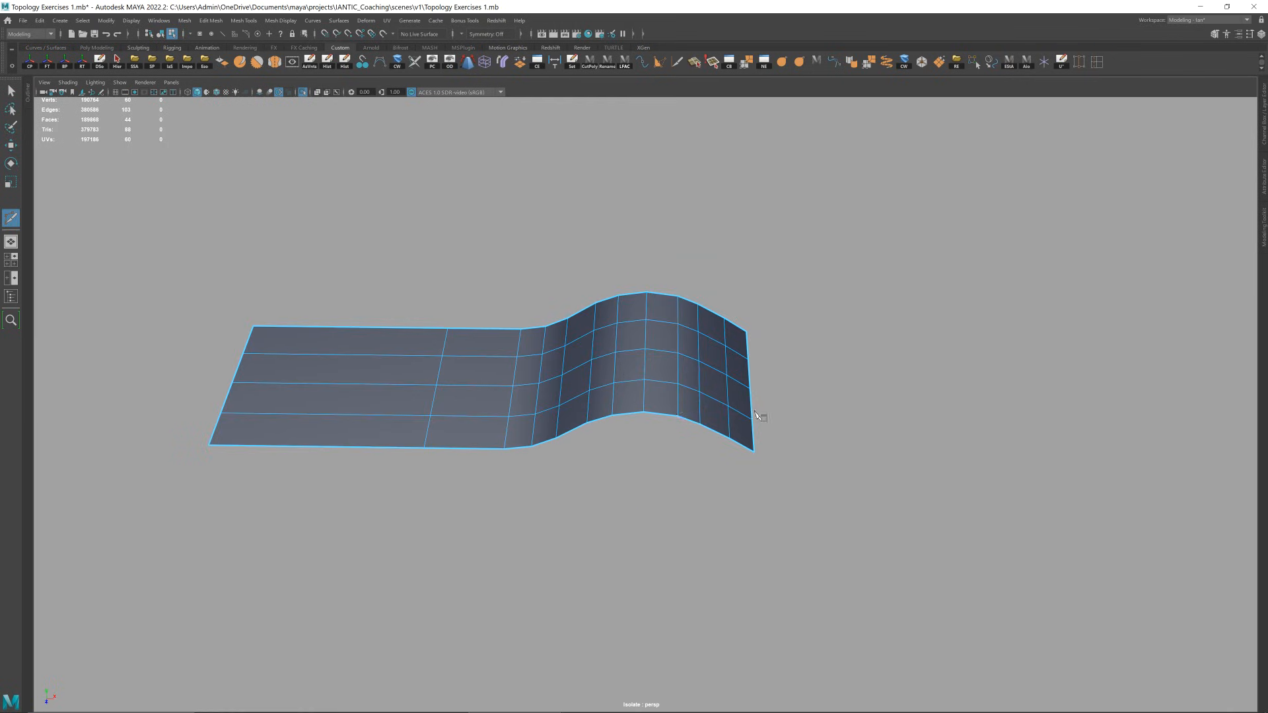
key("w")
- Extrude the two middle rows of faces between the flat section and the hump upward, and flatten their top
left_click_drag(867, 318, 630, 368, "alt")
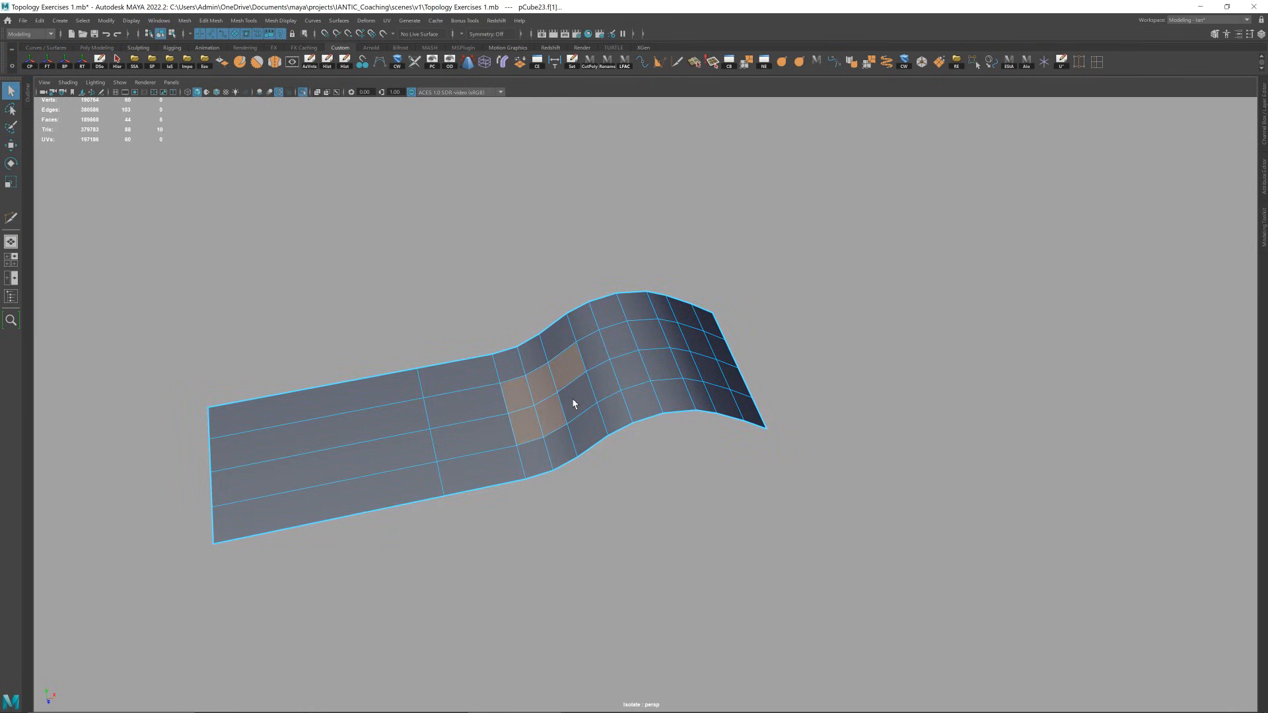
scroll(663, 360, "down", 2)
mouse_move(688, 385)
left_mouse_down("alt")
mouse_move(664, 363)
mouse_move(687, 385)
left_mouse_up("alt")
key("w")
key("f")
scroll(689, 391, "down", 2)
scroll(687, 385, "down", 2)
scroll(775, 365, "down", 2)
left_click(529, 446, "shift")
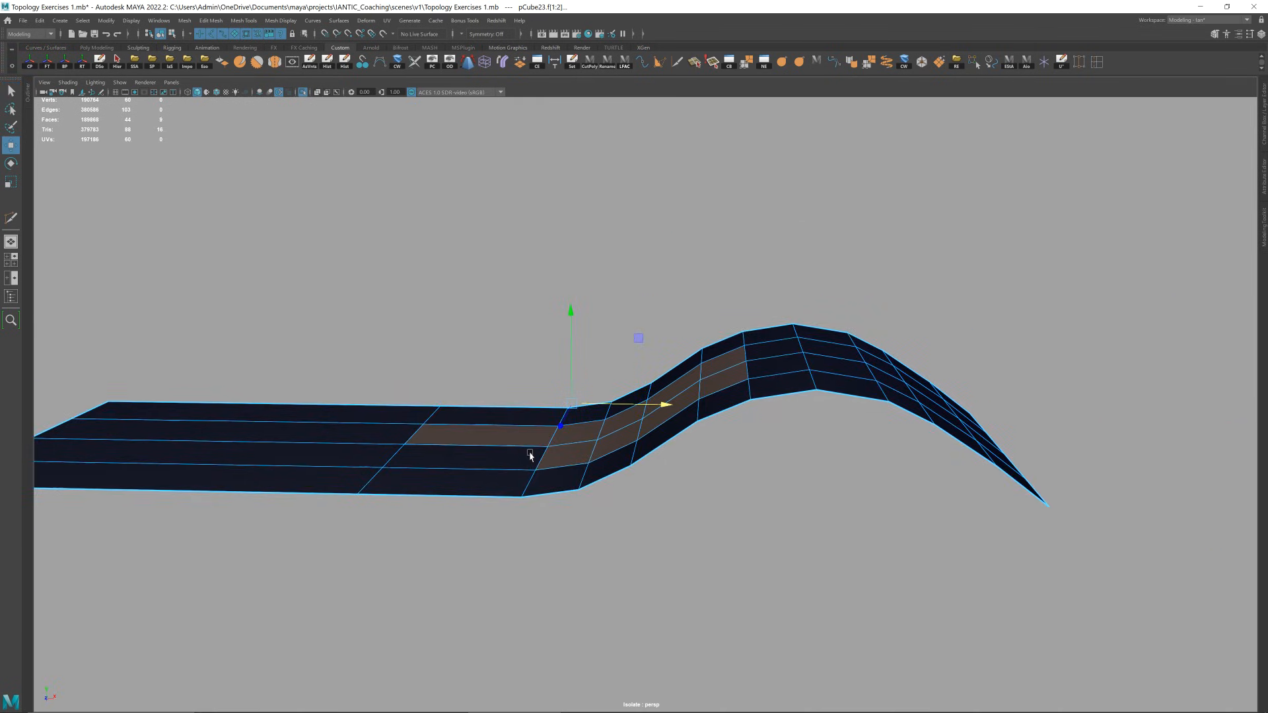
left_click(529, 453, "shift")
left_click_drag(572, 333, 579, 563, "shift")
key("r")
left_click_drag(611, 391, 668, 281, "alt")
- Tilt the extruded top about its front edge and lower it so the block becomes a ramp starting at the panel surface
key("e")
left_click_drag(566, 342, 440, 489, "alt")
key("d")
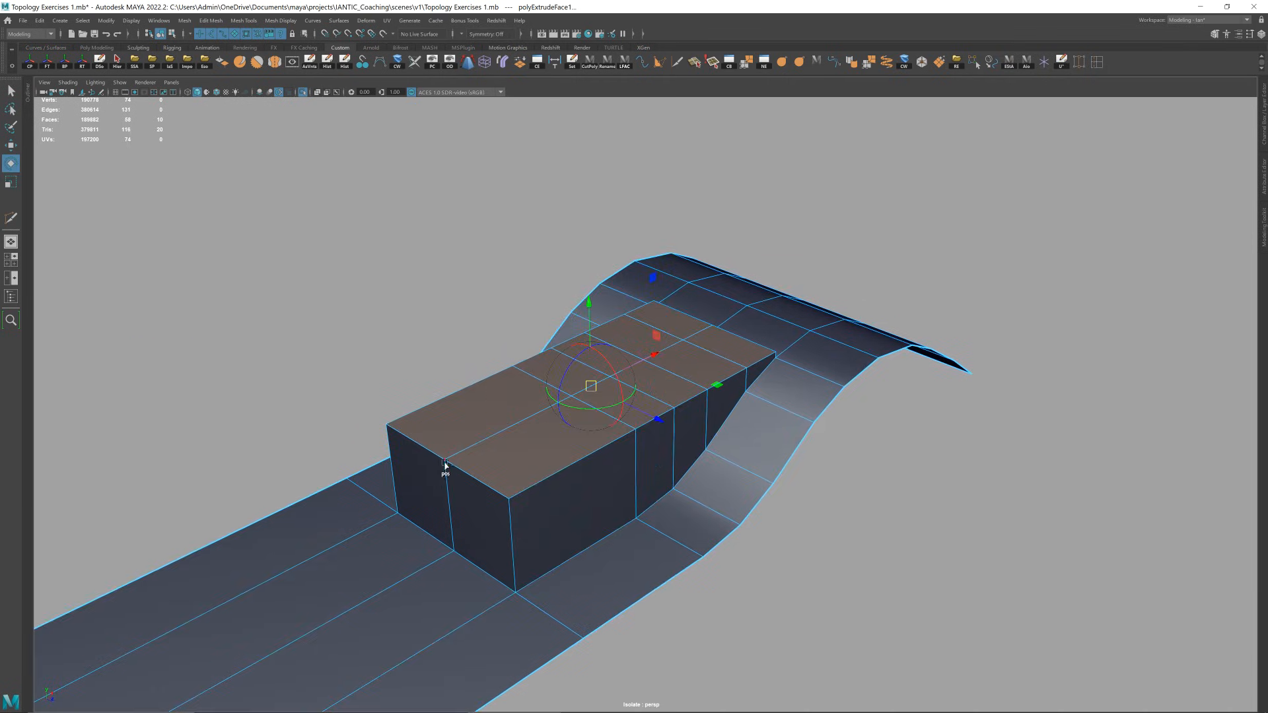
key("r")
left_click_drag(458, 391, 483, 375, "alt")
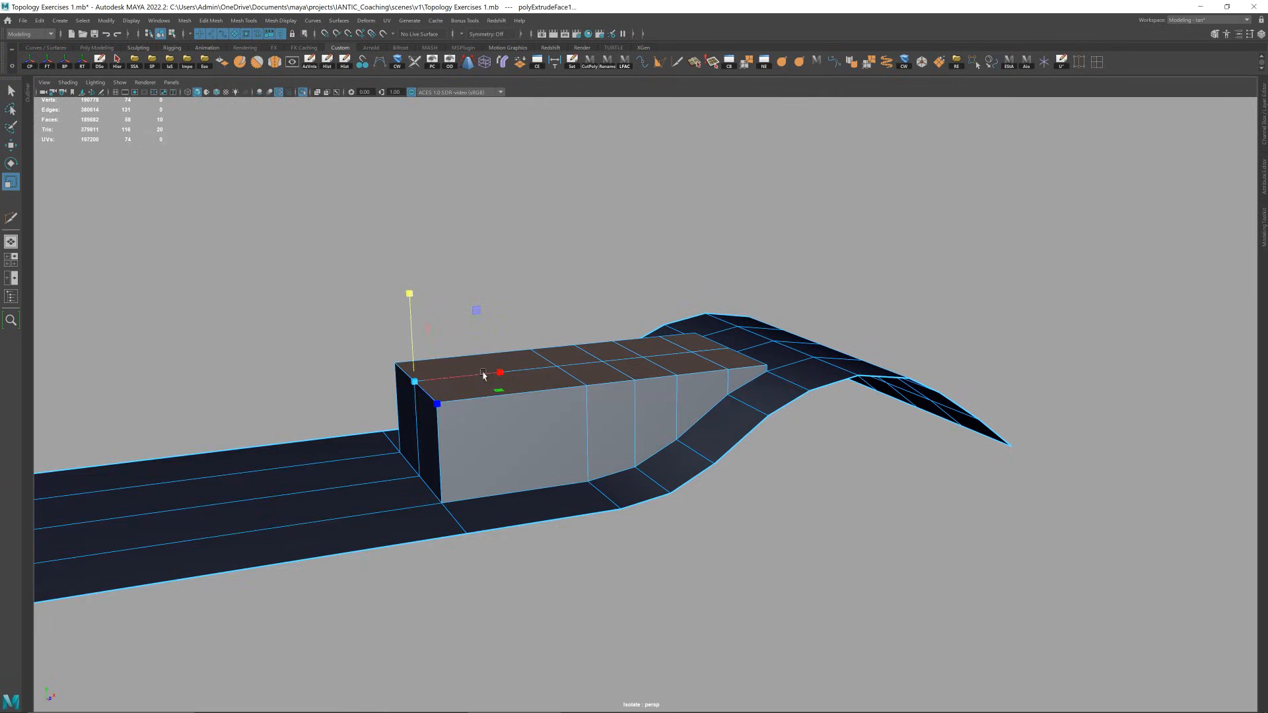
key("e")
left_click_drag(463, 309, 420, 288)
mouse_move(542, 383)
left_mouse_down("alt")
mouse_move(507, 365)
mouse_move(529, 376)
left_mouse_up("alt")
key("w")
left_click_drag(448, 348, 489, 457)
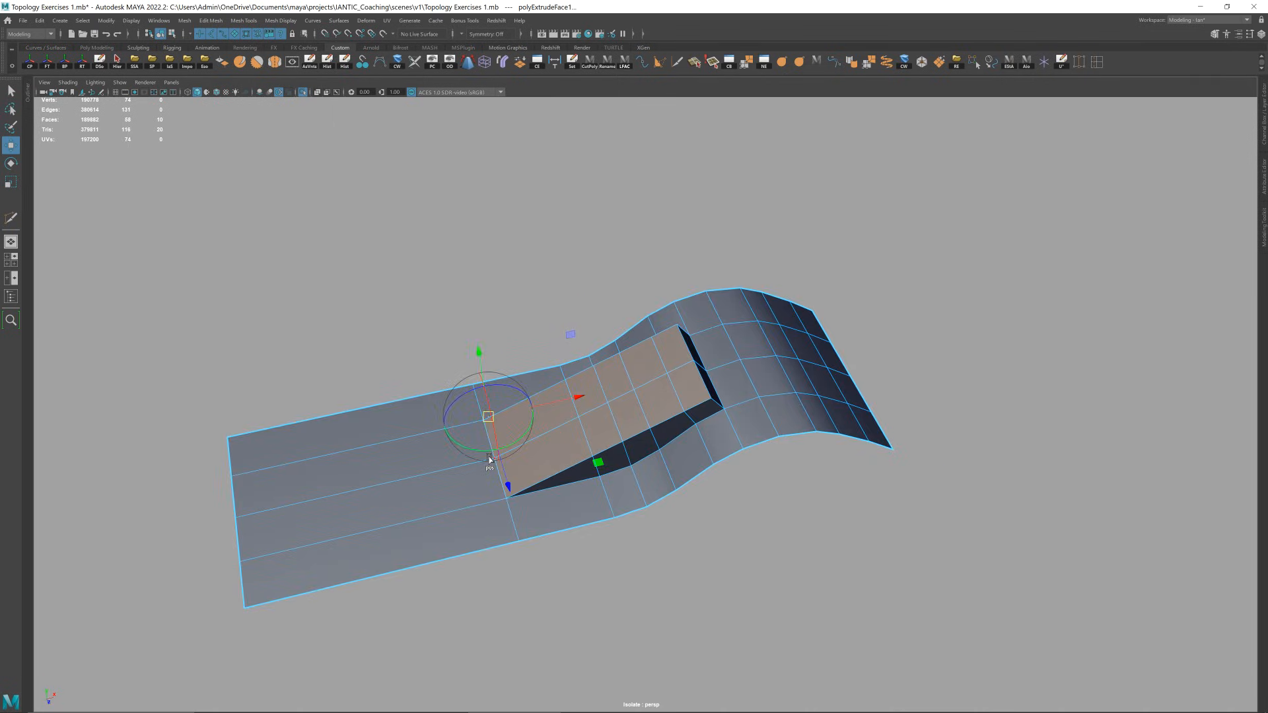
- Scale the ramp's sloped top vertically from its low front edge to make the ramp steeper
left_click(543, 435, "ctrl")
key("r")
key("d")
mouse_move(557, 432)
left_mouse_down("alt")
mouse_move(434, 447)
mouse_move(481, 428)
left_mouse_up("alt")
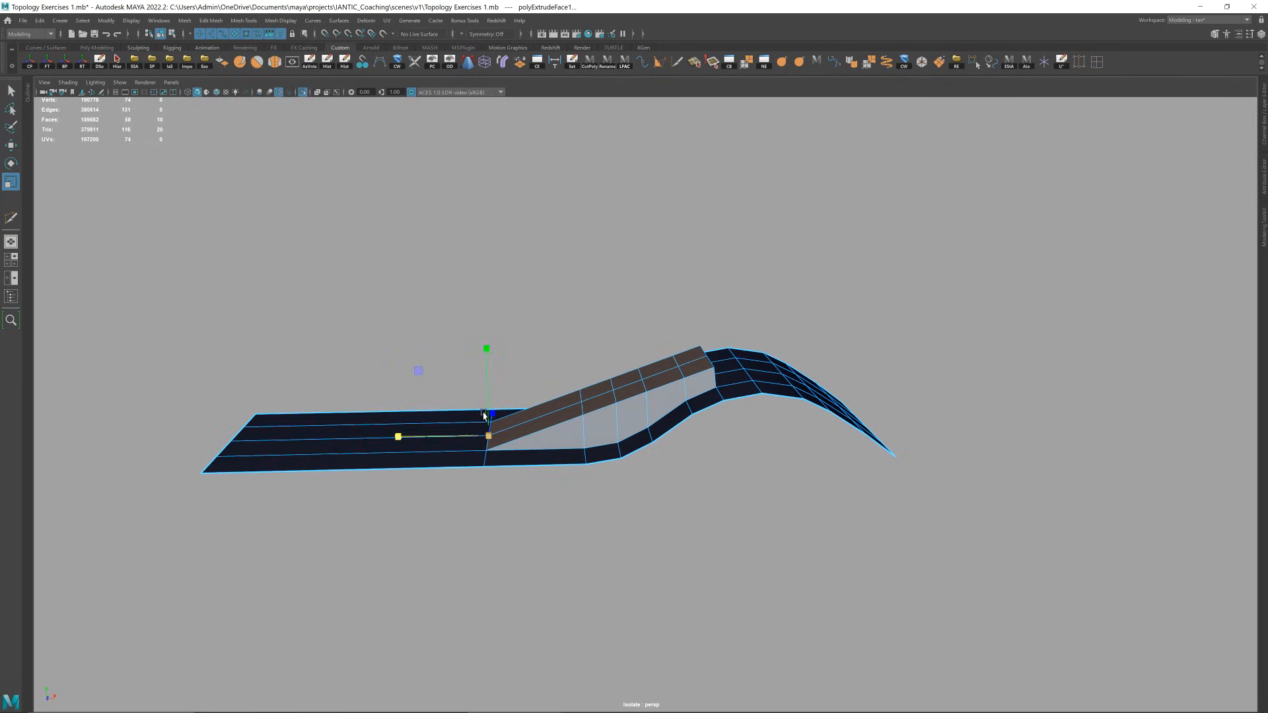
left_click_drag(488, 381, 487, 345)
- Merge the mesh's vertices with a 0.001 distance threshold and compare the ramp with smooth preview off and on
key("3")
right_click_drag(708, 283, 302, 319, "alt")
right_click_drag(788, 395, 837, 246, "shift")
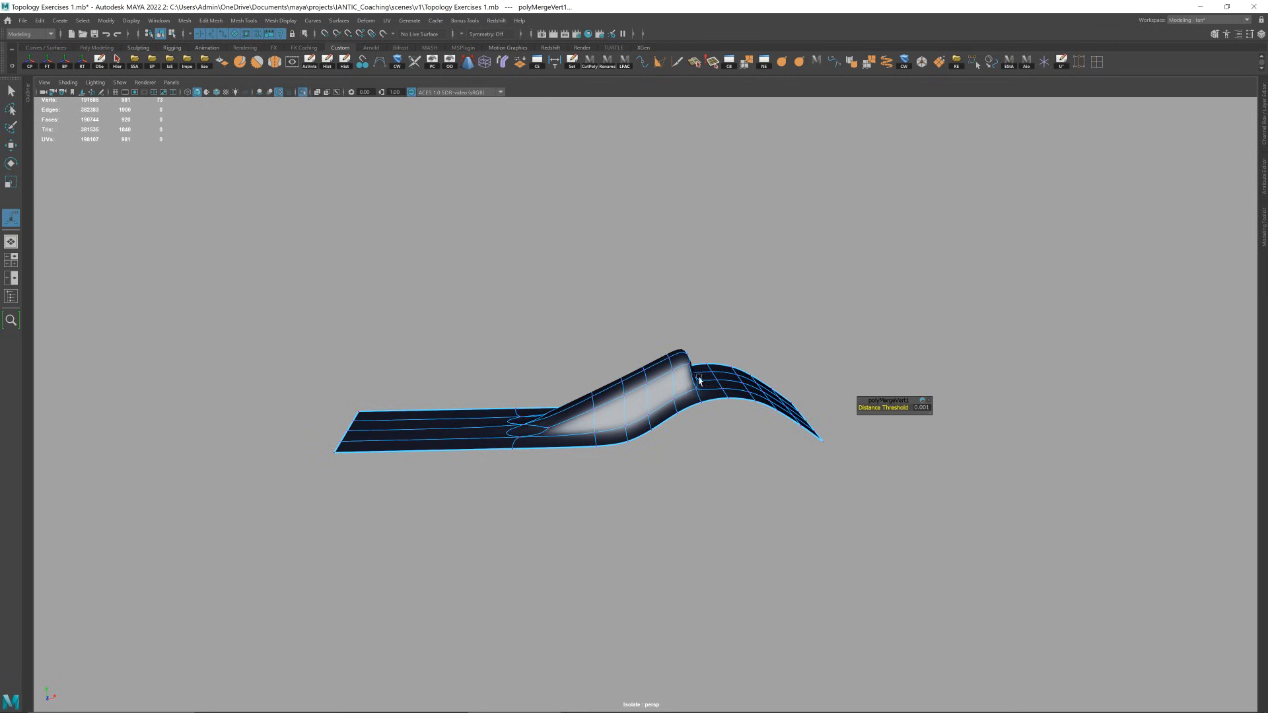
left_click_drag(699, 380, 670, 428, "alt")
key("1")
key("3")
- Try deleting two faces of the smoothed ramp mesh and undo the deletion
left_click_drag(505, 450, 659, 491, "alt")
right_click_drag(659, 491, 679, 552)
left_click(679, 552)
left_click(717, 526, "shift")
key("Delete")
left_click_drag(721, 526, 633, 466, "alt")
key("ctrl+z")
- Delete the collapsed faces at the ramp's low front edge and merge the vertices there with a threshold of about 0.027
key("1")
key("3")
right_click_drag(619, 461, 516, 448)
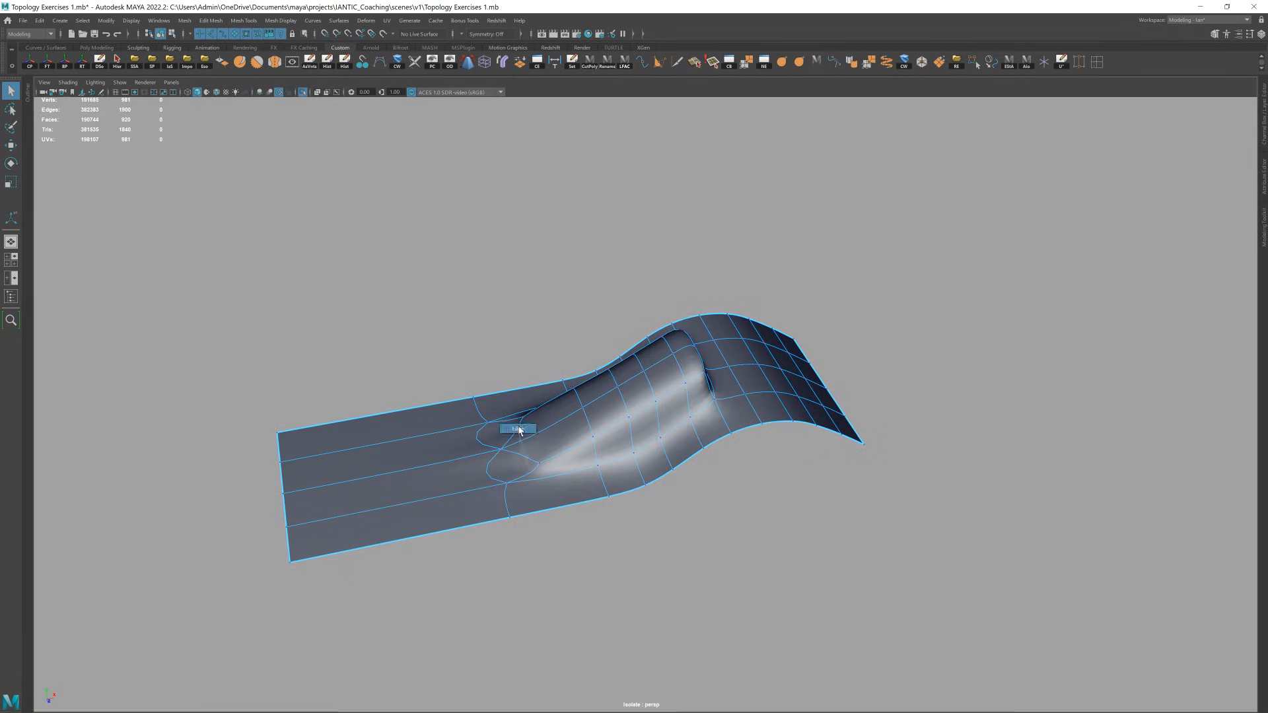
left_click(512, 465)
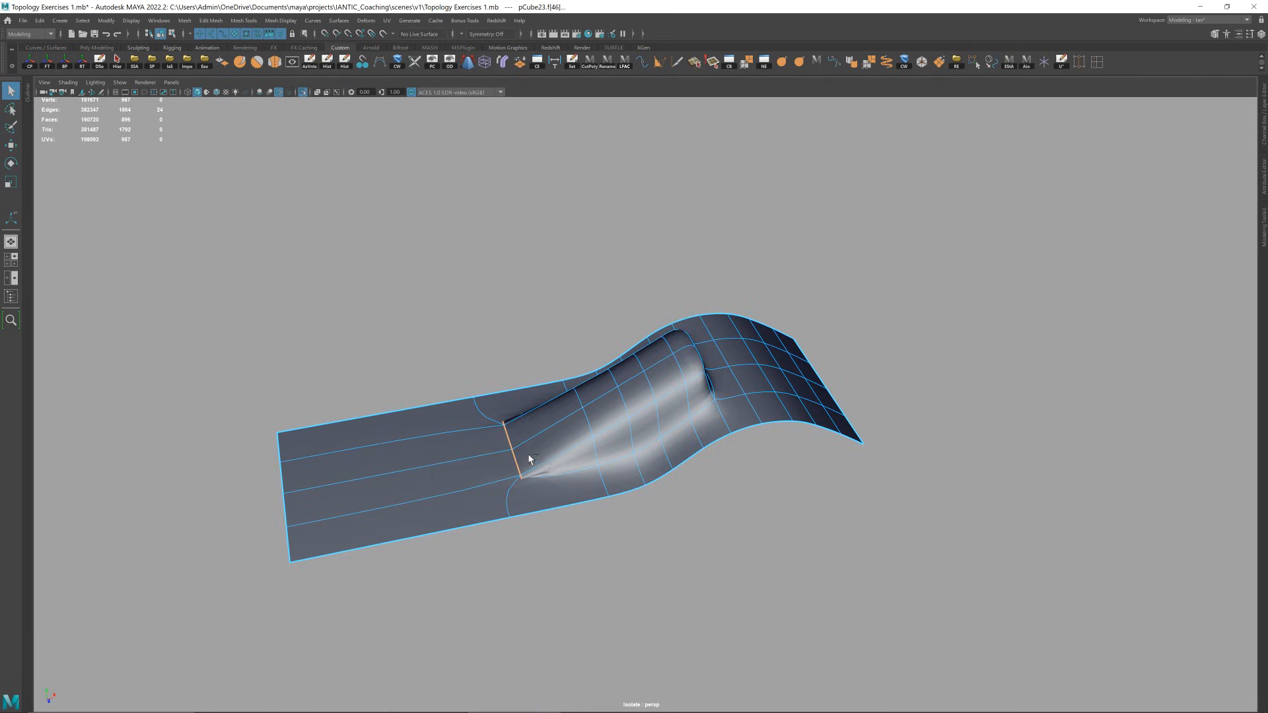
key("1")
right_click_drag(629, 345, 611, 237, "shift")
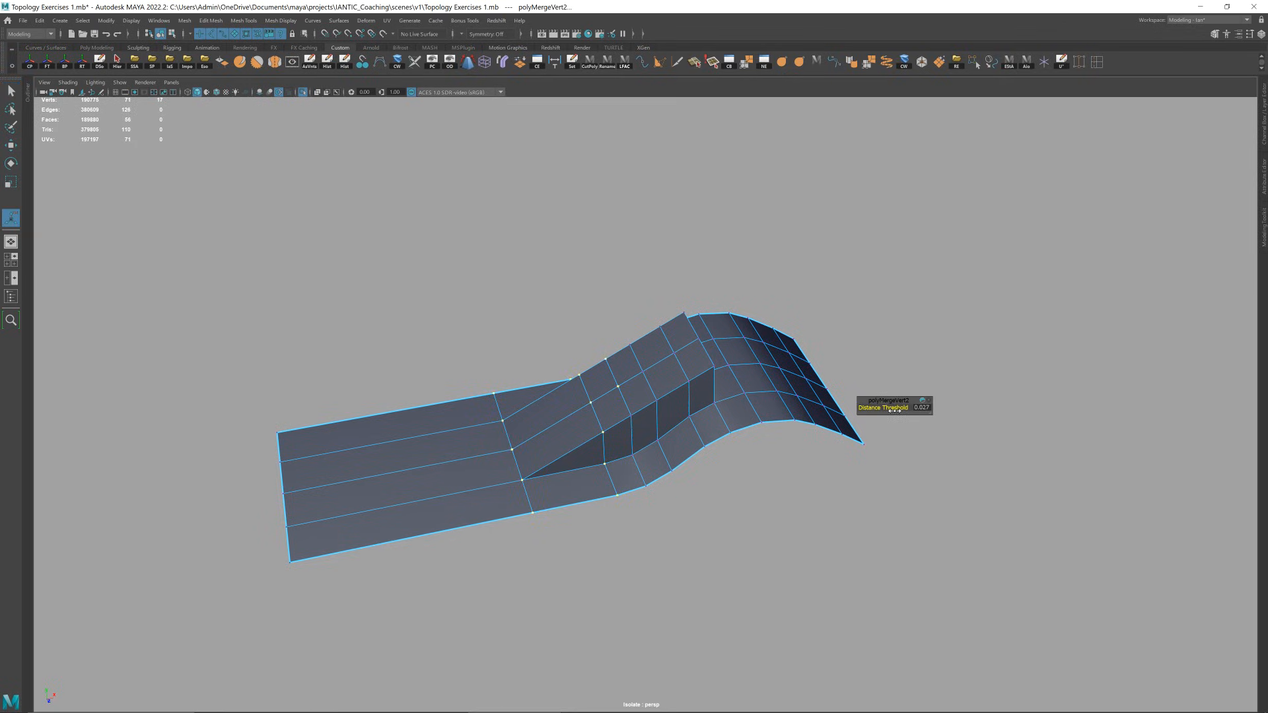
key("q")
- Check the merged ramp in smooth preview and return to the unsmoothed cage
right_click_drag(774, 413, 912, 300)
key("3")
left_click(731, 437)
left_click(750, 389)
key("1")
- Try adding and adjusting an edge loop through the ramp's tall back end, and undo the changes
left_click_drag(753, 383, 657, 350, "alt")
middle_click(667, 343, "ctrl")
key("w")
right_click_drag(656, 350, 687, 376)
left_click_drag(687, 377, 712, 416, "alt")
double_click(655, 360)
right_click_drag(712, 416, 644, 418)
left_click_drag(704, 425, 679, 410, "alt")
key("ctrl+z")
key("ctrl+z")
key("ctrl+z")
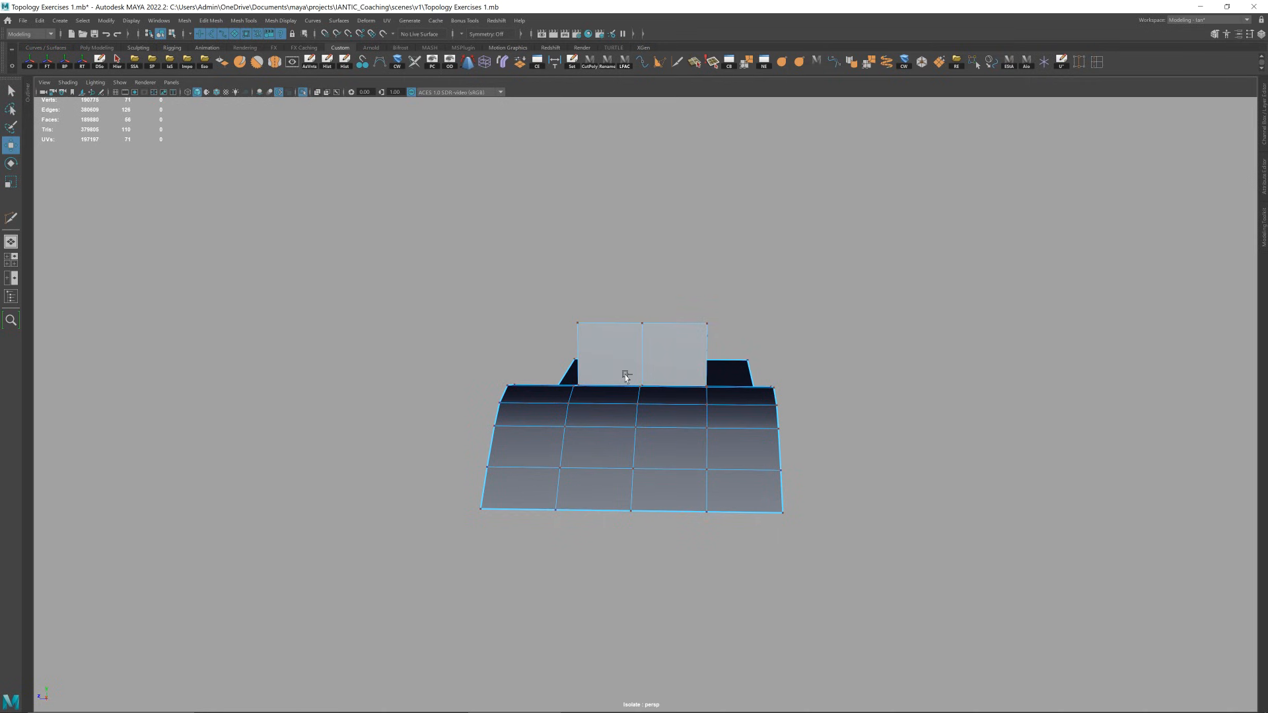
- Insert two lengthwise edge loops through the ramp, one along each of its two columns of faces
right_click_drag(627, 376, 611, 347, "shift")
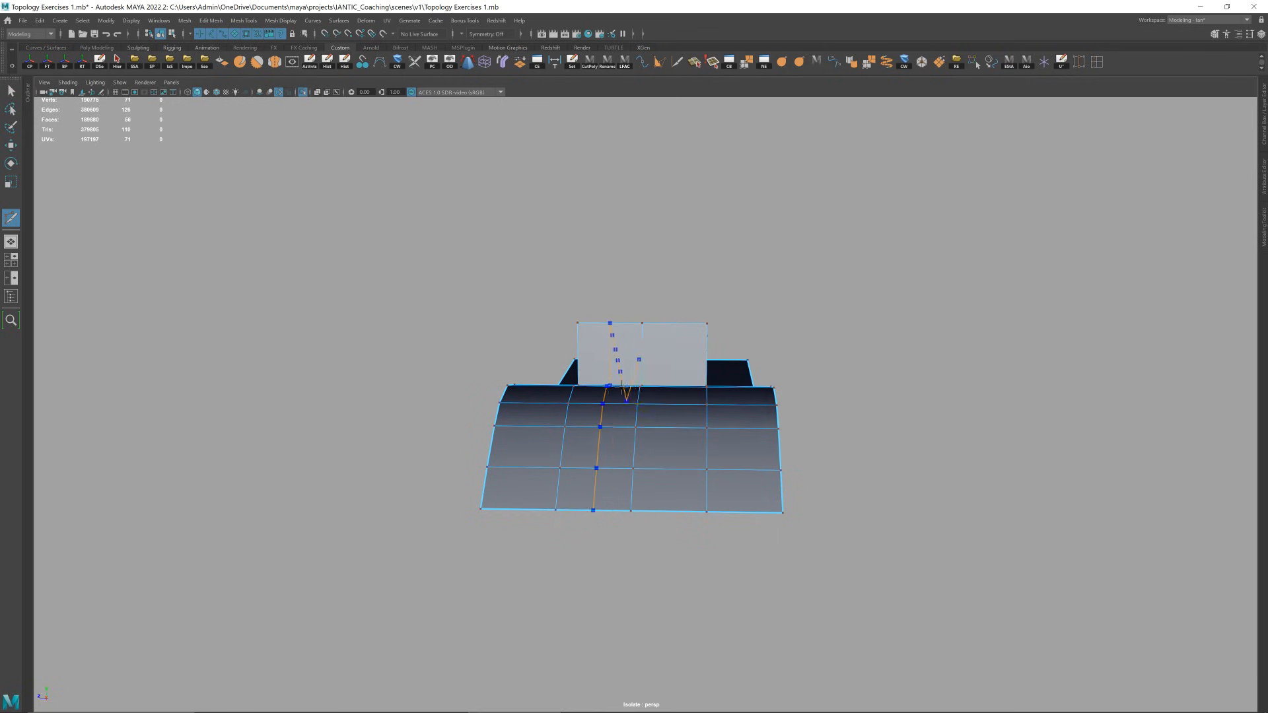
left_click_drag(666, 380, 726, 423, "alt")
key("w")
right_click_drag(844, 317, 866, 296)
left_click_drag(767, 376, 830, 334, "alt")
left_click_drag(578, 397, 631, 403, "alt")
key("ctrl+z")
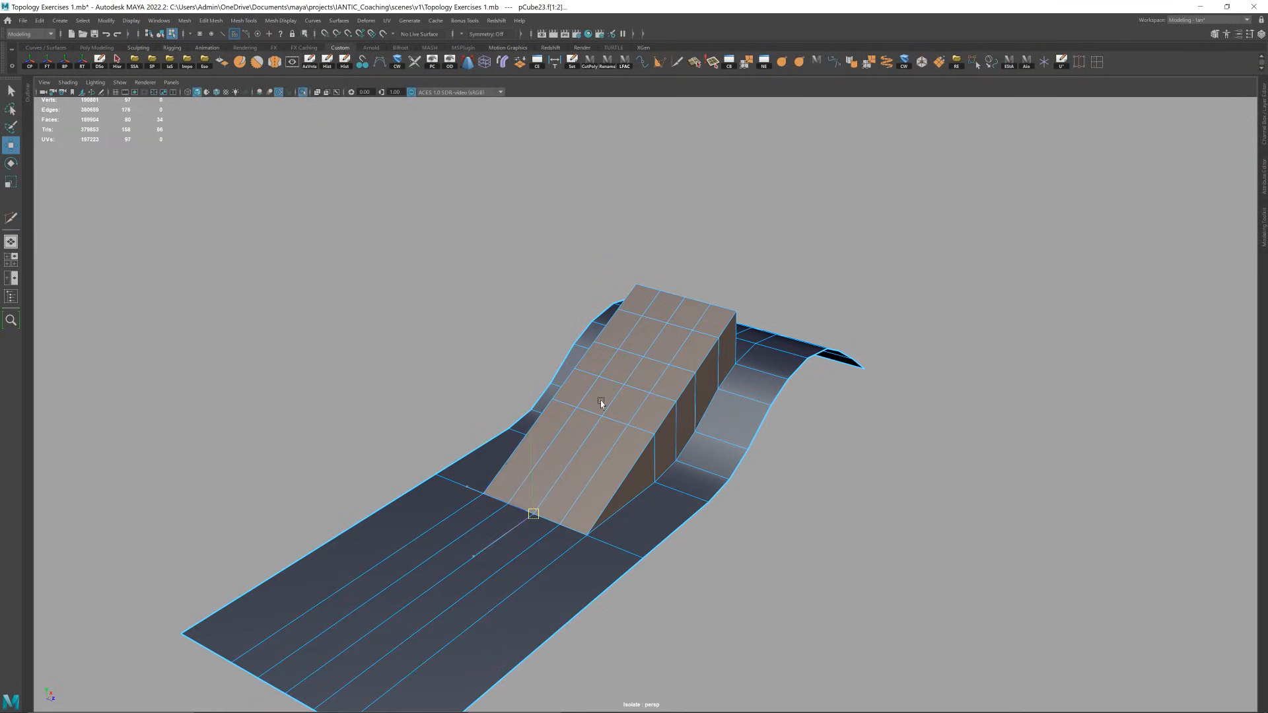
- Raise the two middle columns of faces on the ramp's sloped top and switch to vertex editing
key("q")
left_click(617, 409)
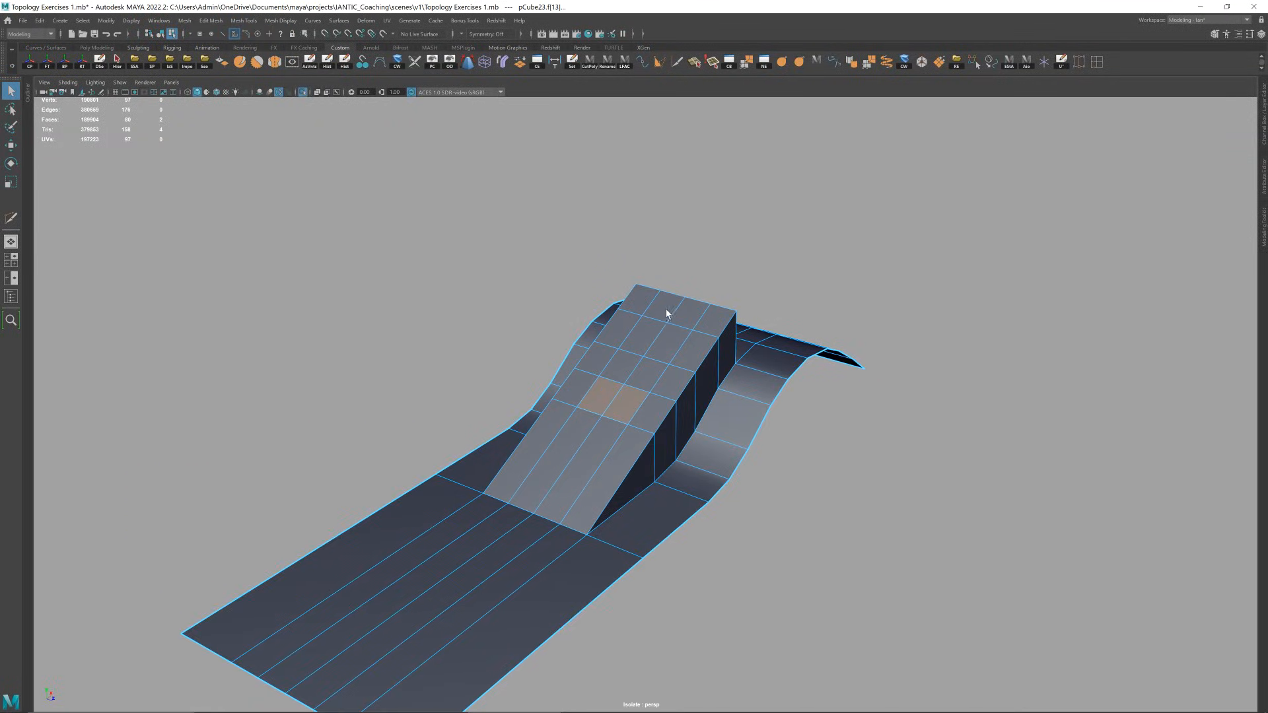
left_click(569, 487, "shift")
left_click(541, 507, "shift")
left_click_drag(675, 406, 632, 409, "alt")
key("w")
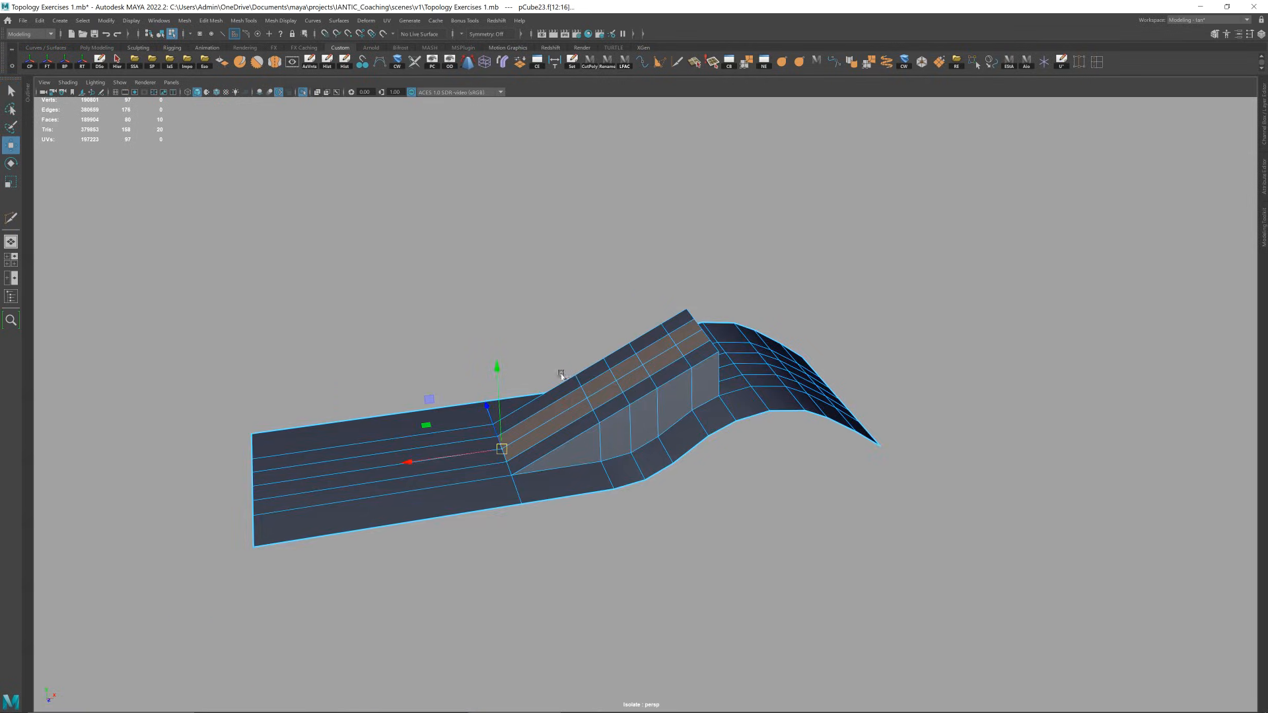
left_click_drag(496, 401, 559, 336)
left_click_drag(564, 338, 661, 343, "alt")
key("w")
key("F9")
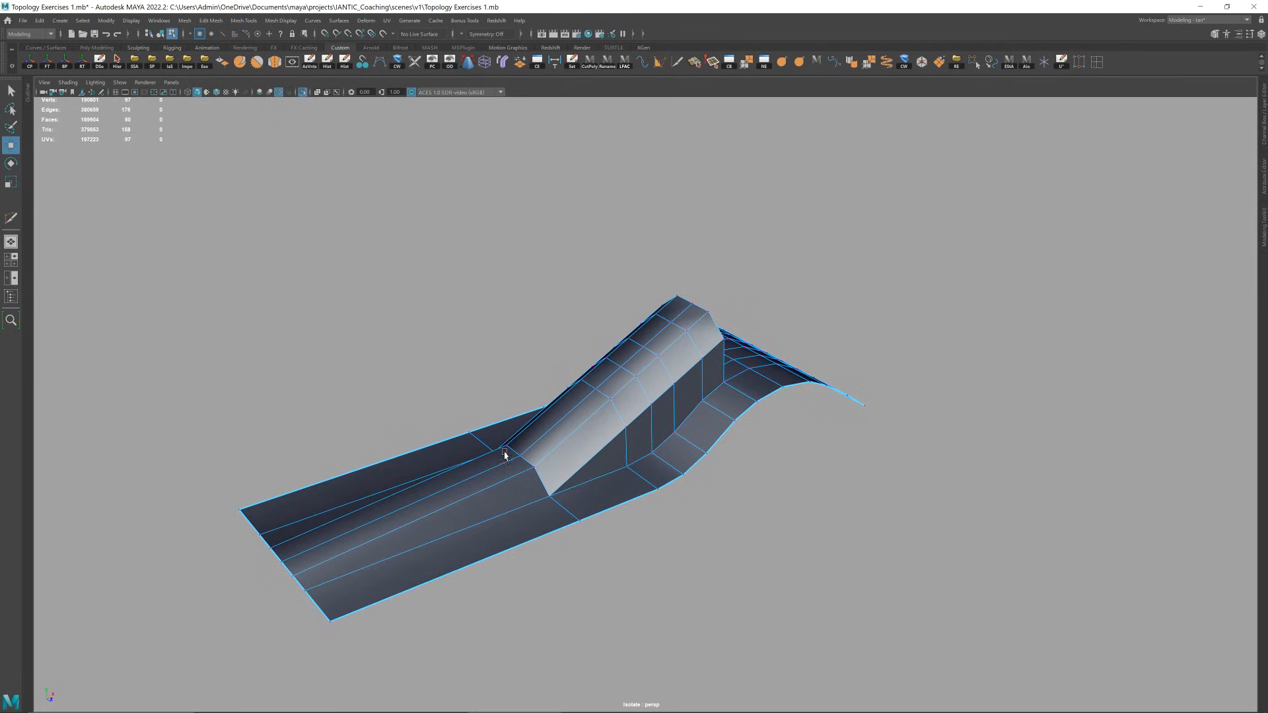
- Check the raised ramp in smooth preview and return to the unsmoothed cage
left_click_drag(566, 439, 548, 414, "alt")
right_click_drag(549, 414, 621, 370)
key("3")
left_click_drag(790, 288, 602, 438)
left_click(699, 387)
key("1")
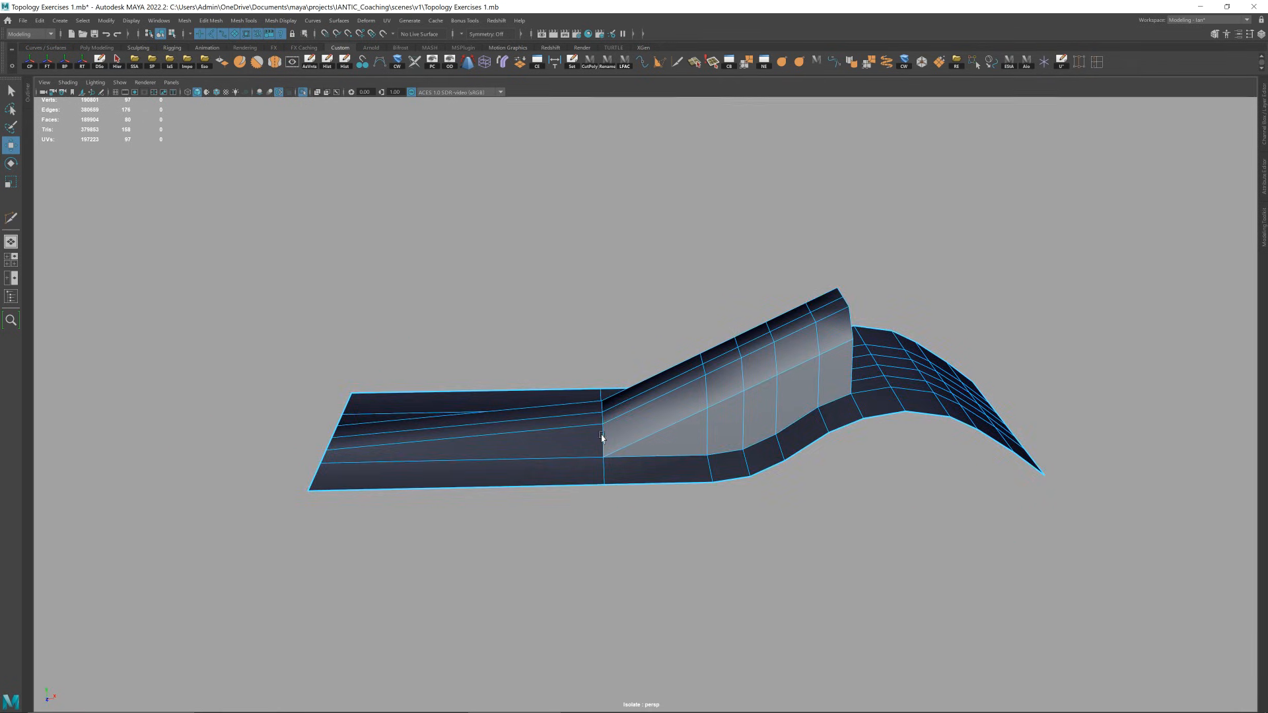
- Delete the cross edges at the ramp's foot and cut a new edge row from its side corner across the crest
key("ctrl+Delete")
left_click_drag(606, 434, 597, 428, "alt")
right_click_drag(598, 427, 751, 356)
mouse_move(751, 357)
left_mouse_down("alt")
mouse_move(767, 363)
mouse_move(734, 342)
left_mouse_up("alt")
key("y")
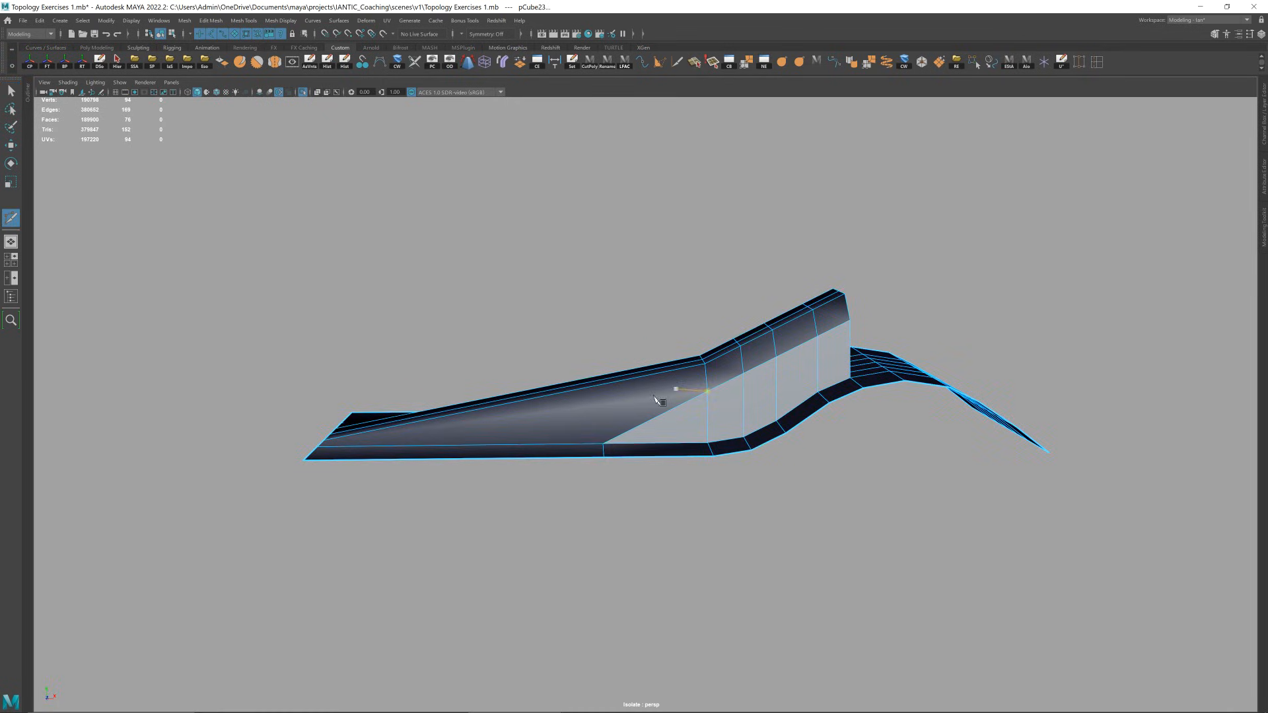
left_click_drag(581, 419, 679, 482, "alt")
key("Return")
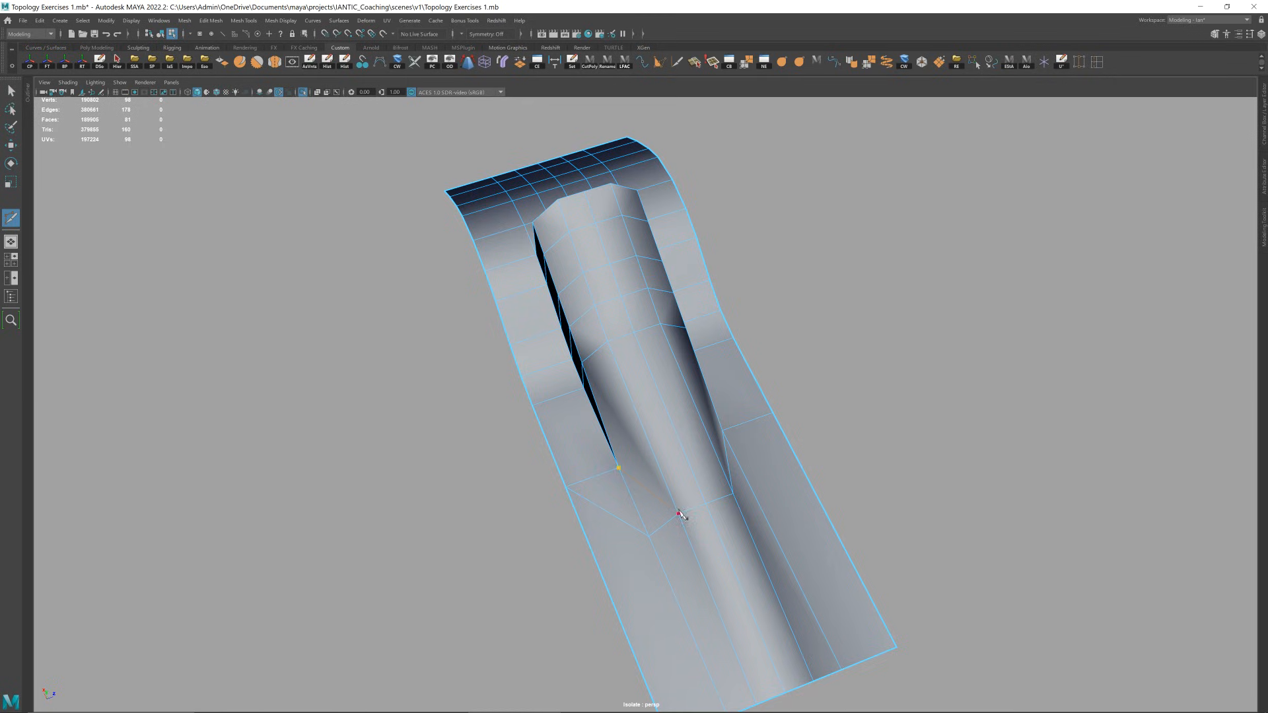
- Check the recut ramp foot in smooth preview and return to the cage with the Multi-Cut tool active
key("F8")
key("3")
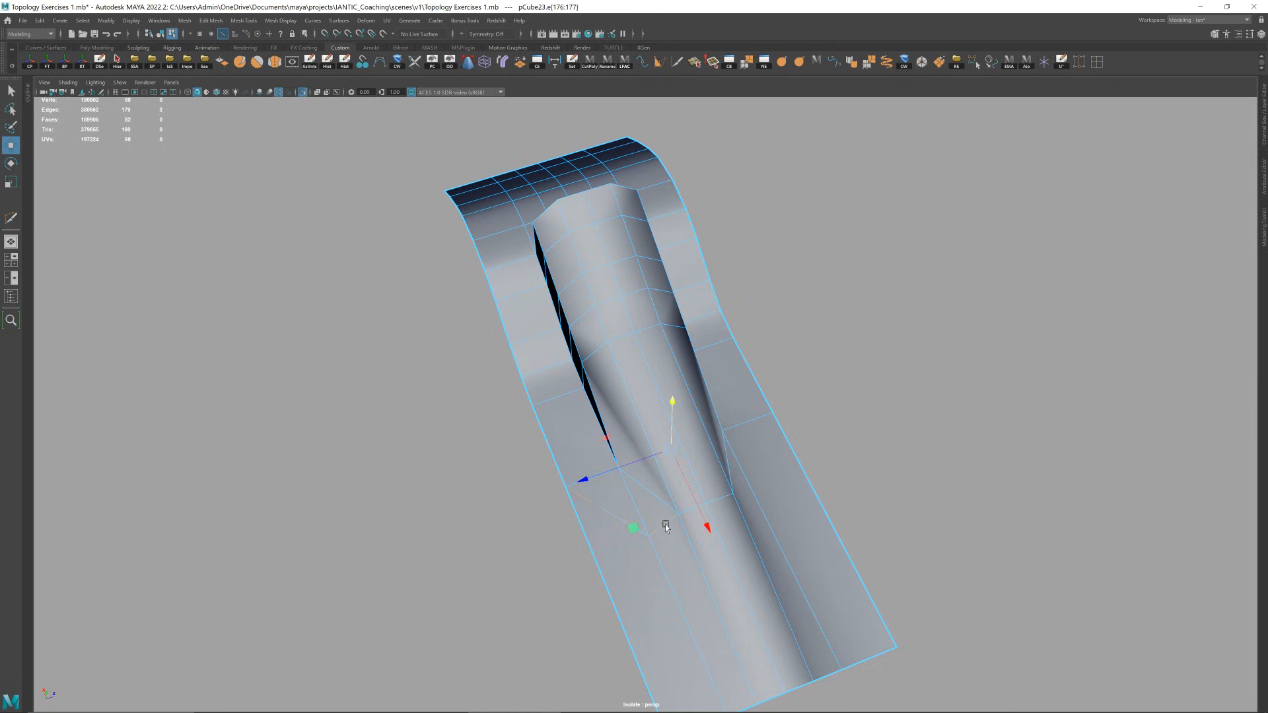
left_click_drag(714, 480, 714, 406, "alt")
key("1")
key("ctrl+shift+x")
left_click_drag(790, 374, 692, 358, "alt")
- In the front view, move the two lower rows of crest vertices on the ramp toward its low end and upward
key("w")
key("space")
key("f")
key("space")
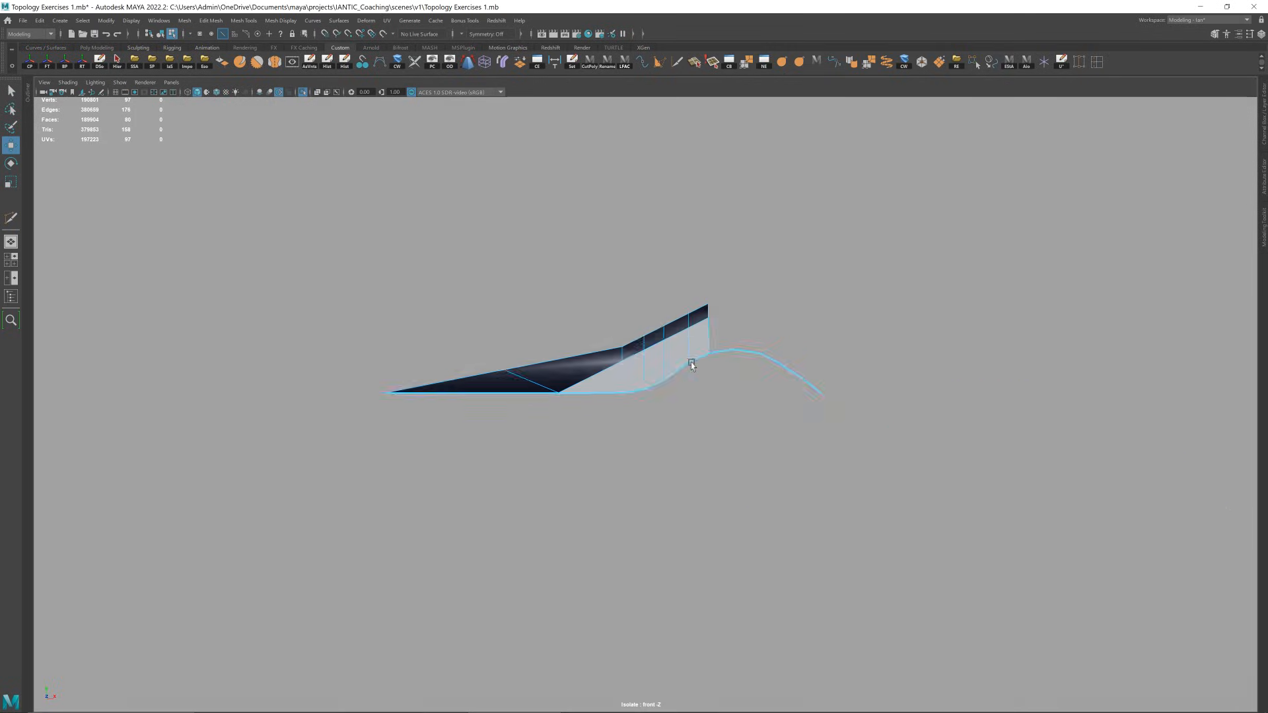
key("f")
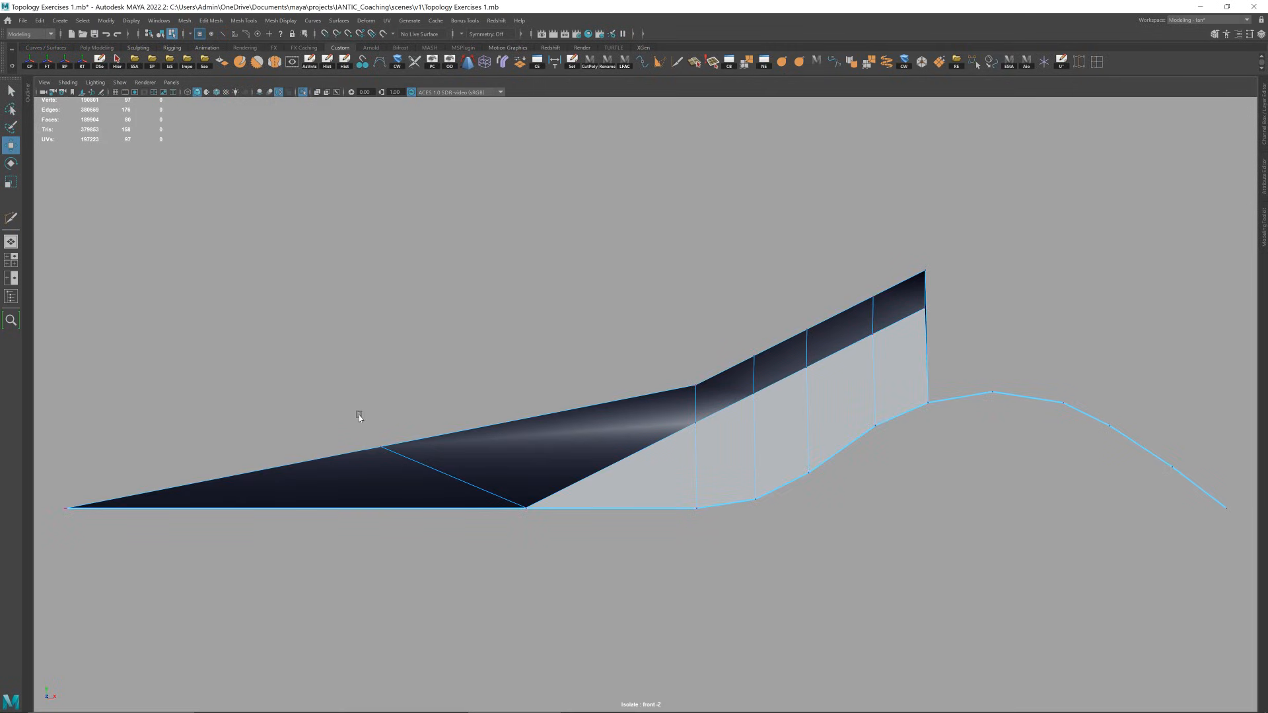
left_click_drag(656, 393, 578, 388)
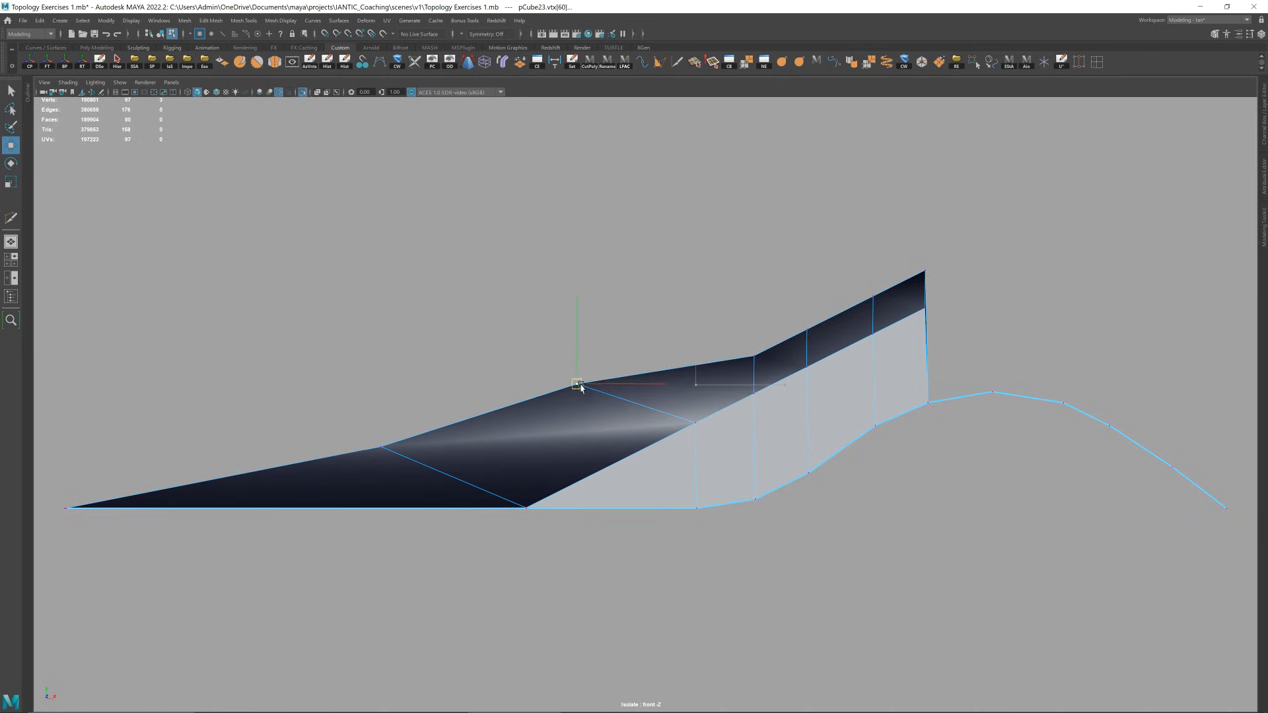
left_click_drag(776, 359, 778, 363)
left_click_drag(754, 356, 726, 331)
- Raise the two upper rows of crest vertices and refine the lower rows so the ramp's profile forms a soft arc
left_click_drag(751, 283, 818, 350)
left_click_drag(806, 328, 801, 303)
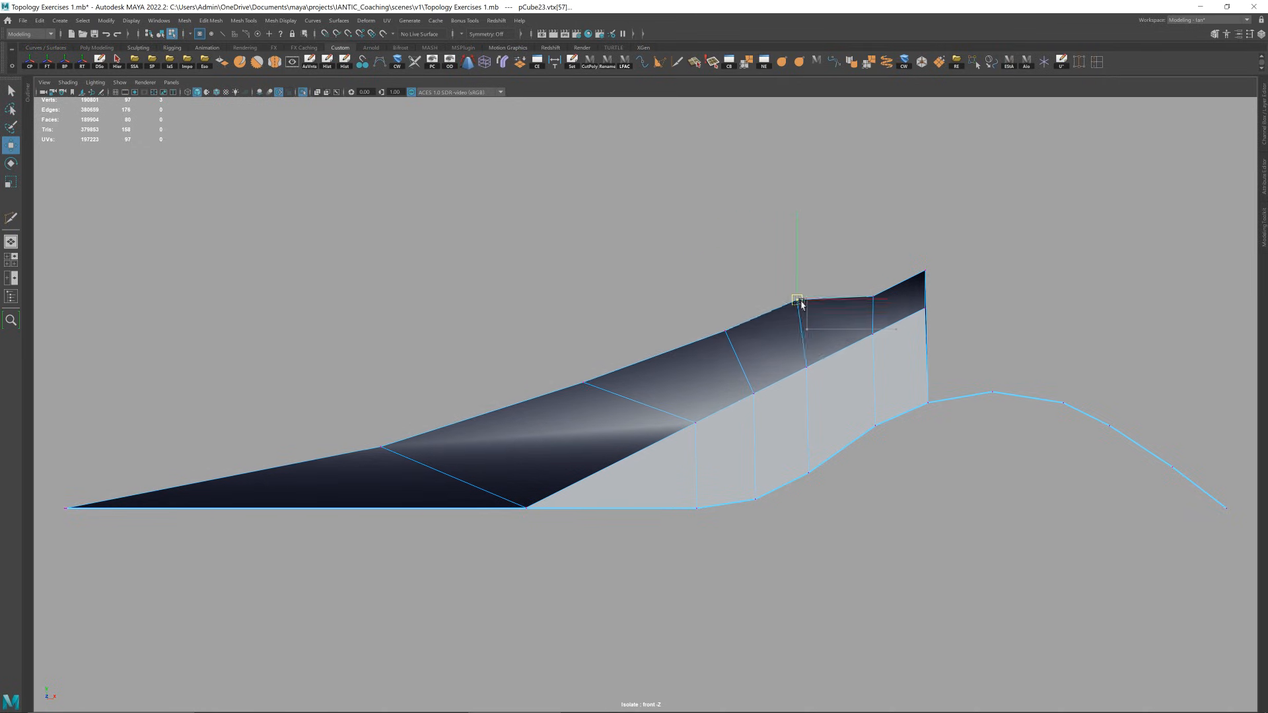
left_click_drag(882, 310, 864, 290)
left_click_drag(877, 304, 882, 282)
left_click_drag(830, 285, 712, 326)
left_click_drag(567, 421, 566, 374)
- Check the reshaped ramp profile in smooth preview from the perspective view and return to the cage
right_click_drag(567, 374, 887, 233)
key("space")
left_click_drag(864, 255, 863, 187)
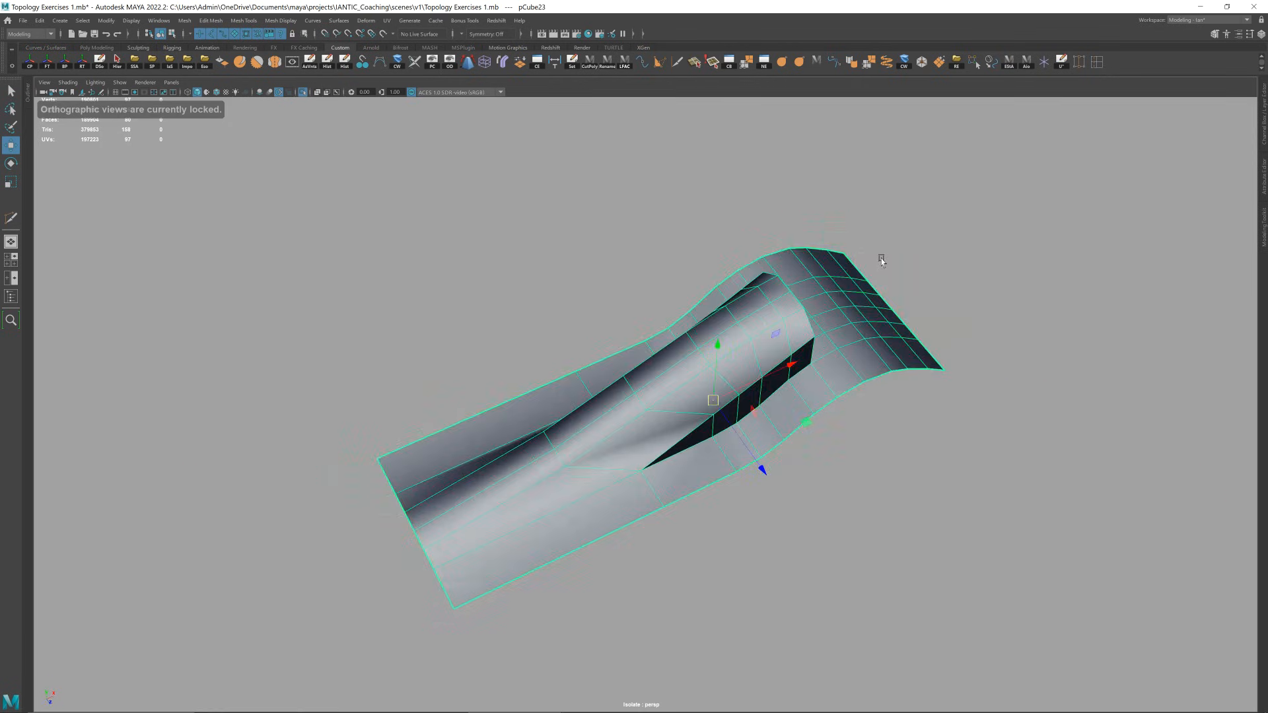
key("3")
left_click(890, 252)
left_click_drag(772, 413, 566, 430, "alt")
left_click(771, 371)
key("1")
- Insert one edge loop around the ramp's vertical walls and another across the panel in front of the ramp
key("ctrl+shift+x")
middle_click(680, 399, "ctrl")
left_click_drag(711, 443, 704, 443, "alt")
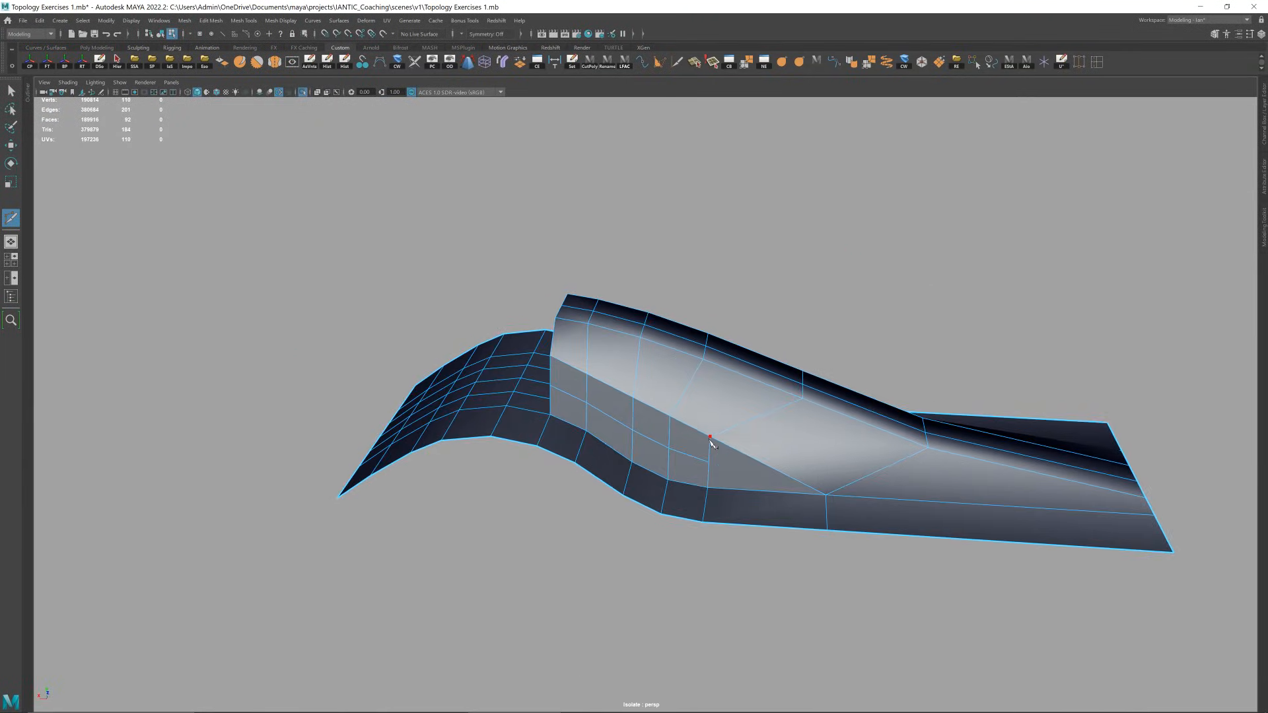
middle_click_drag(704, 443, 542, 413, "alt")
left_click_drag(542, 413, 553, 423, "alt")
left_click(890, 445)
left_click_drag(891, 445, 753, 460, "alt")
- In the front view, raise the two front rows of crest vertices into line with the slope and adjust the rows behind them
key("space")
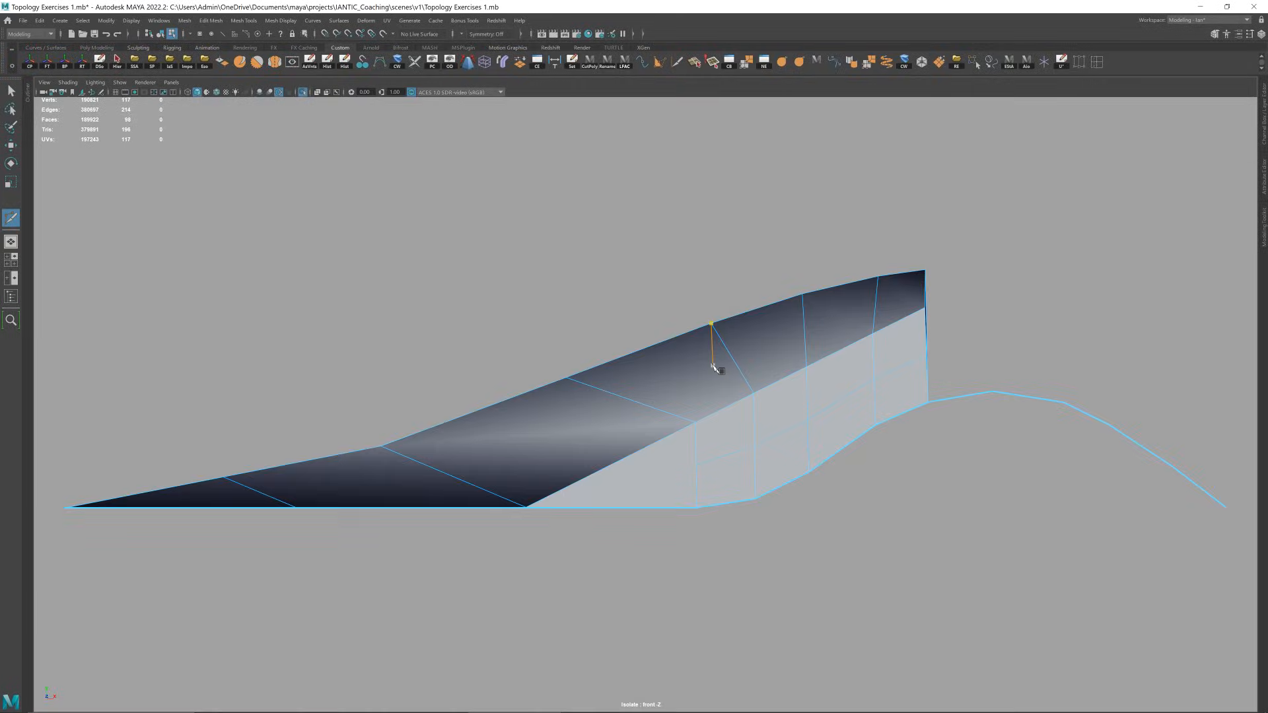
key("w")
right_click_drag(609, 338, 463, 364)
left_click_drag(363, 426, 388, 457)
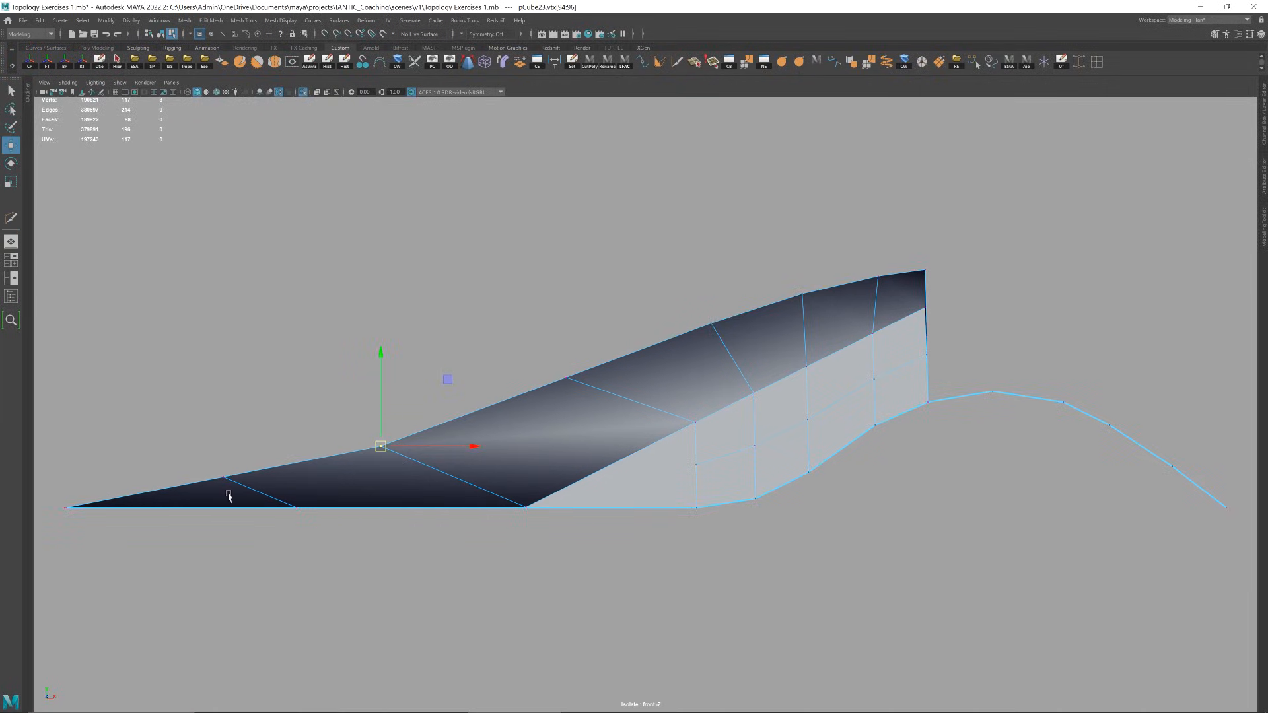
left_click_drag(235, 485, 218, 469)
left_click_drag(396, 456, 398, 457)
left_click_drag(383, 449, 366, 421)
left_click_drag(526, 319, 556, 370)
left_click_drag(736, 339, 705, 327)
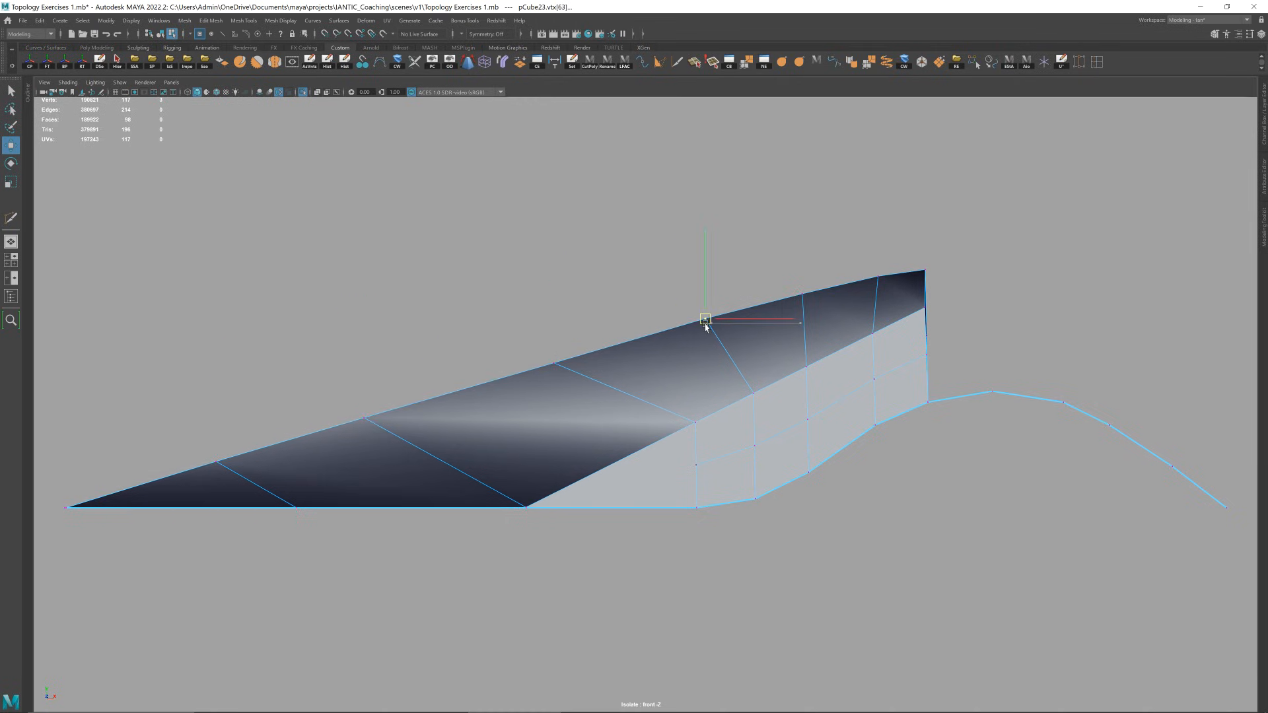
- Fine-tune the middle, upper and front rows of crest vertices to smooth the ramp's side profile
left_click_drag(859, 241, 883, 282)
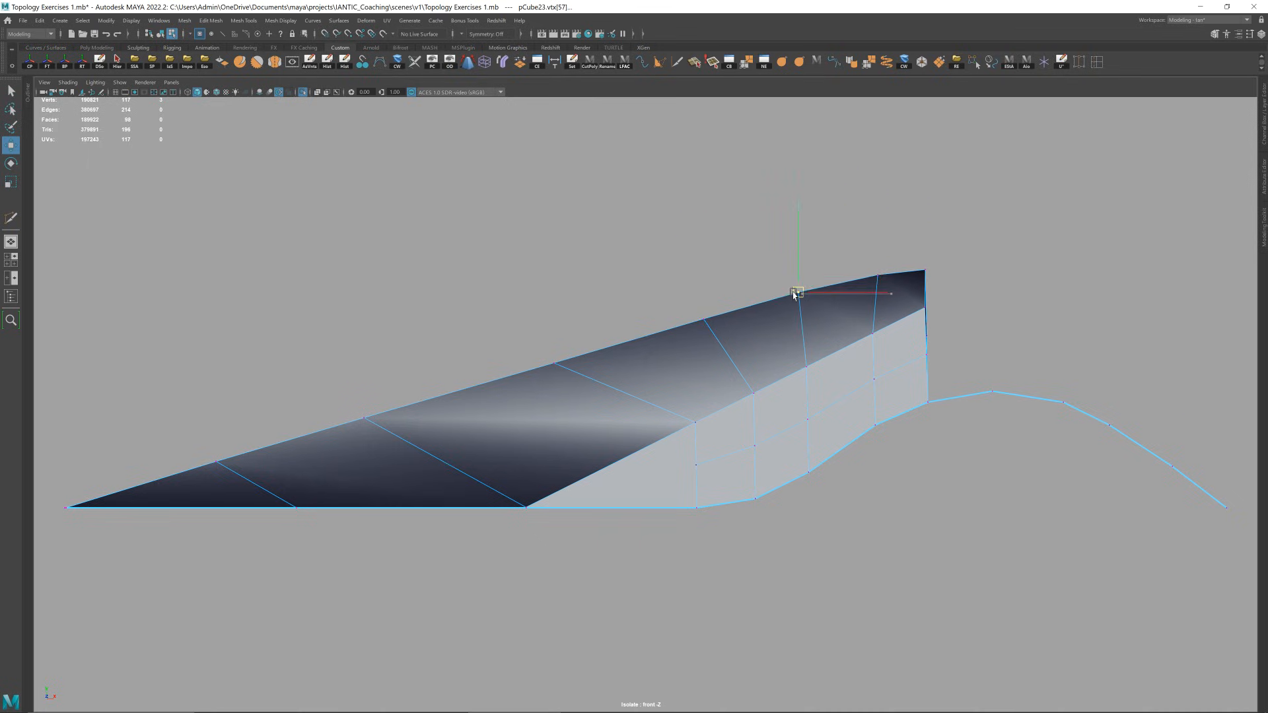
left_click_drag(594, 332, 523, 392)
left_click_drag(549, 368, 534, 365)
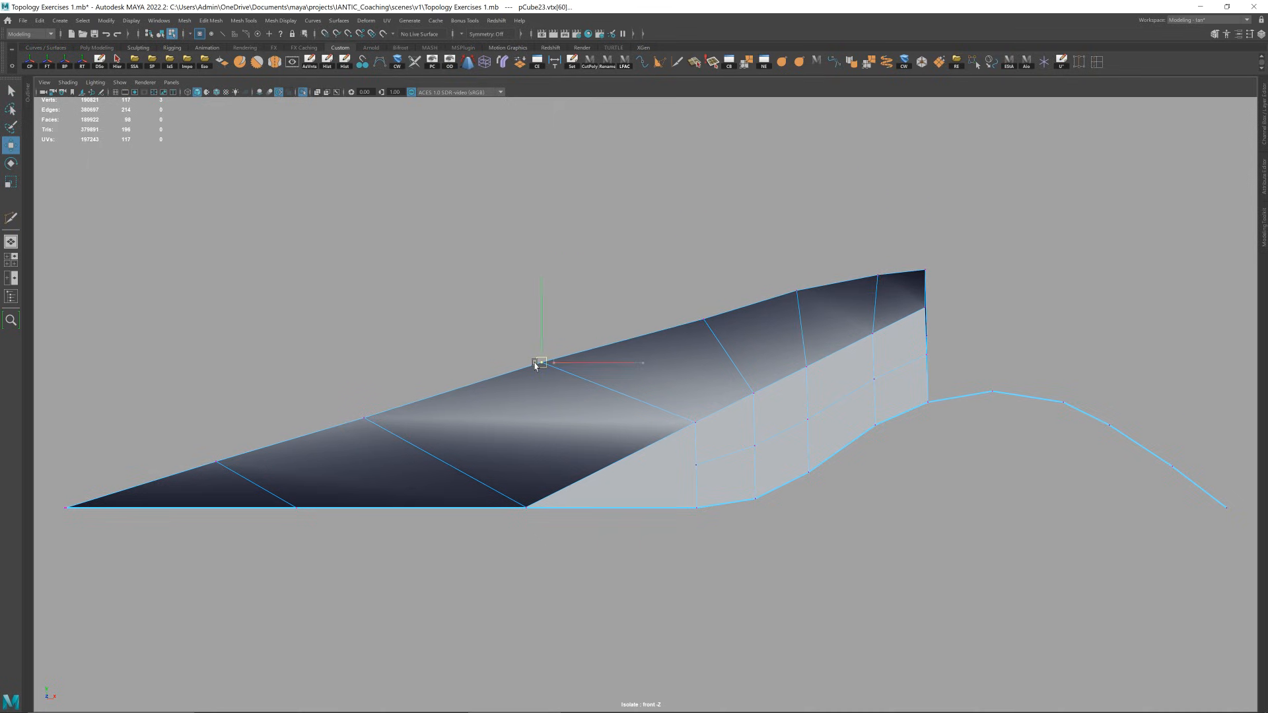
left_click_drag(726, 340, 727, 339)
left_click_drag(706, 326, 696, 321)
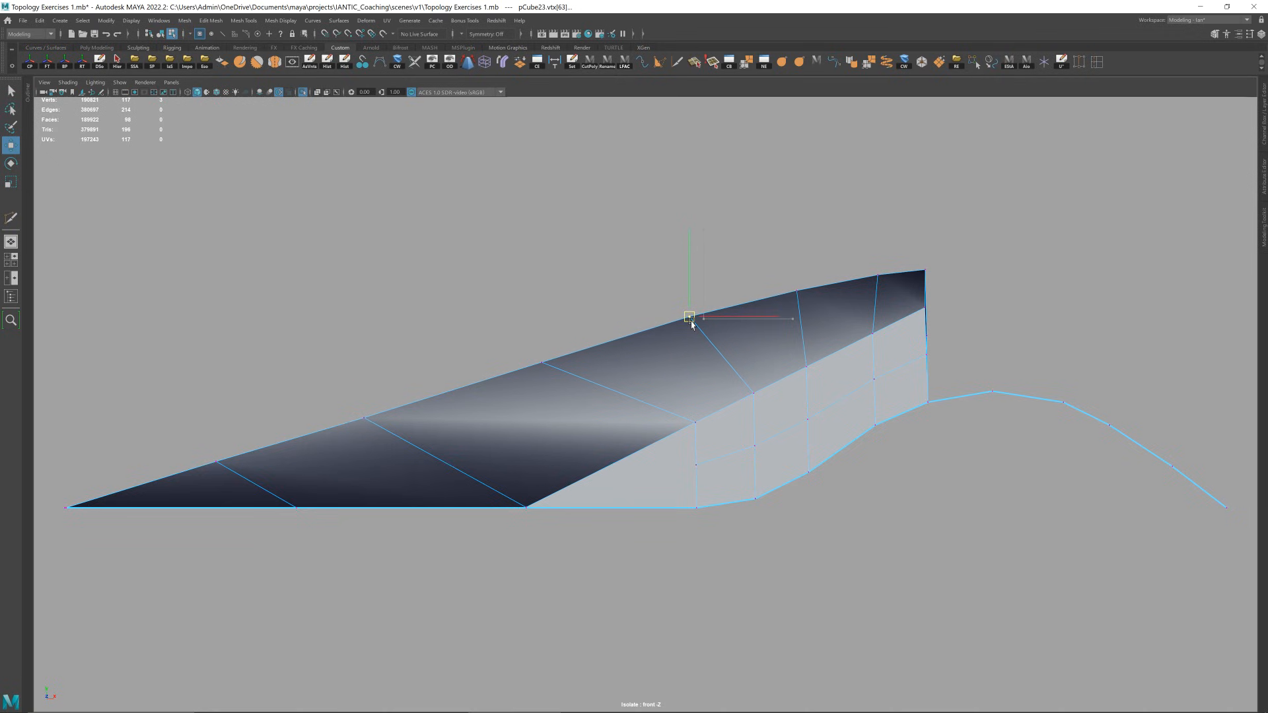
left_click(786, 242)
left_click_drag(329, 442, 329, 443)
left_click_drag(364, 420, 364, 413)
- Close the floating help line and examine the ramp in smooth preview from the perspective view
mouse_move(465, 369)
left_mouse_down("alt")
mouse_move(493, 345)
mouse_move(494, 307)
mouse_move(416, 139)
left_mouse_up("alt")
key("space")
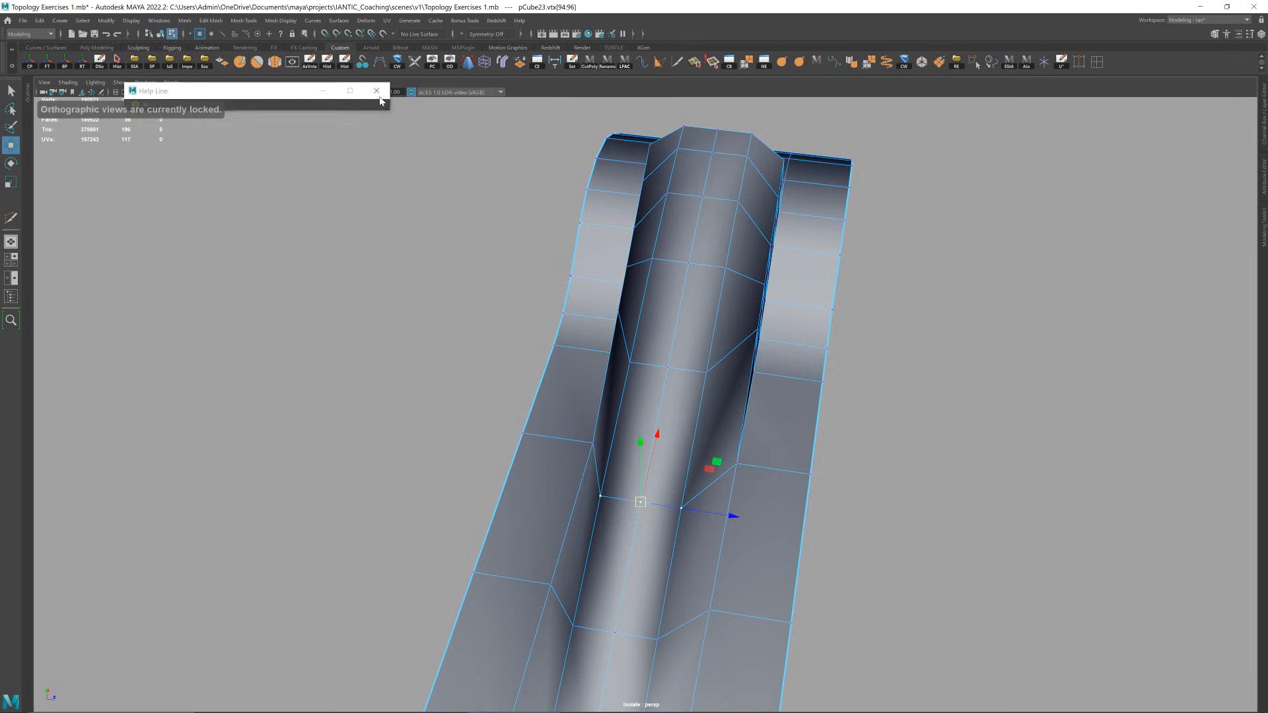
left_click(377, 91)
right_click_drag(628, 365, 799, 215)
key("f")
key("3")
left_click(834, 256)
left_click_drag(842, 344, 716, 393, "alt")
left_click(716, 392)
key("1")
- Return to vertex editing in the front view and nudge the middle row of crest vertices slightly upward
right_click_drag(716, 393, 597, 352)
scroll(597, 352, "up", 3)
left_click_drag(602, 354, 609, 396, "alt")
key("space")
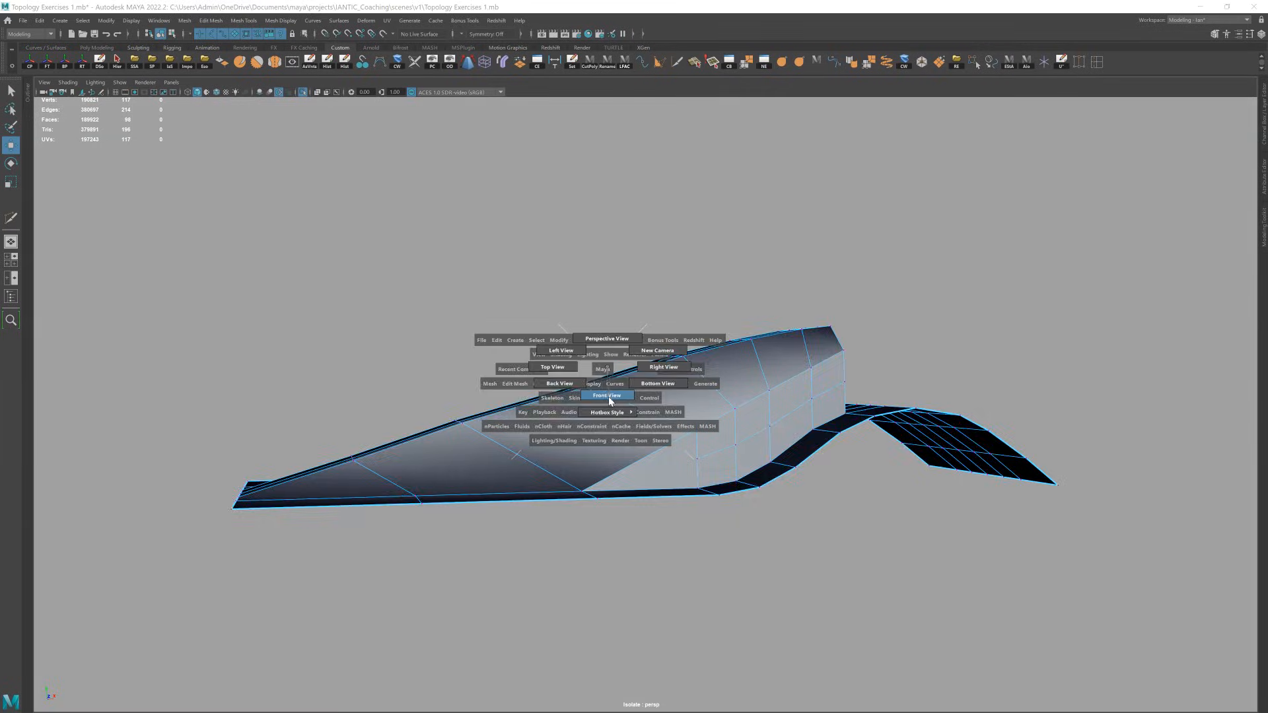
left_click(607, 396)
left_click(540, 361)
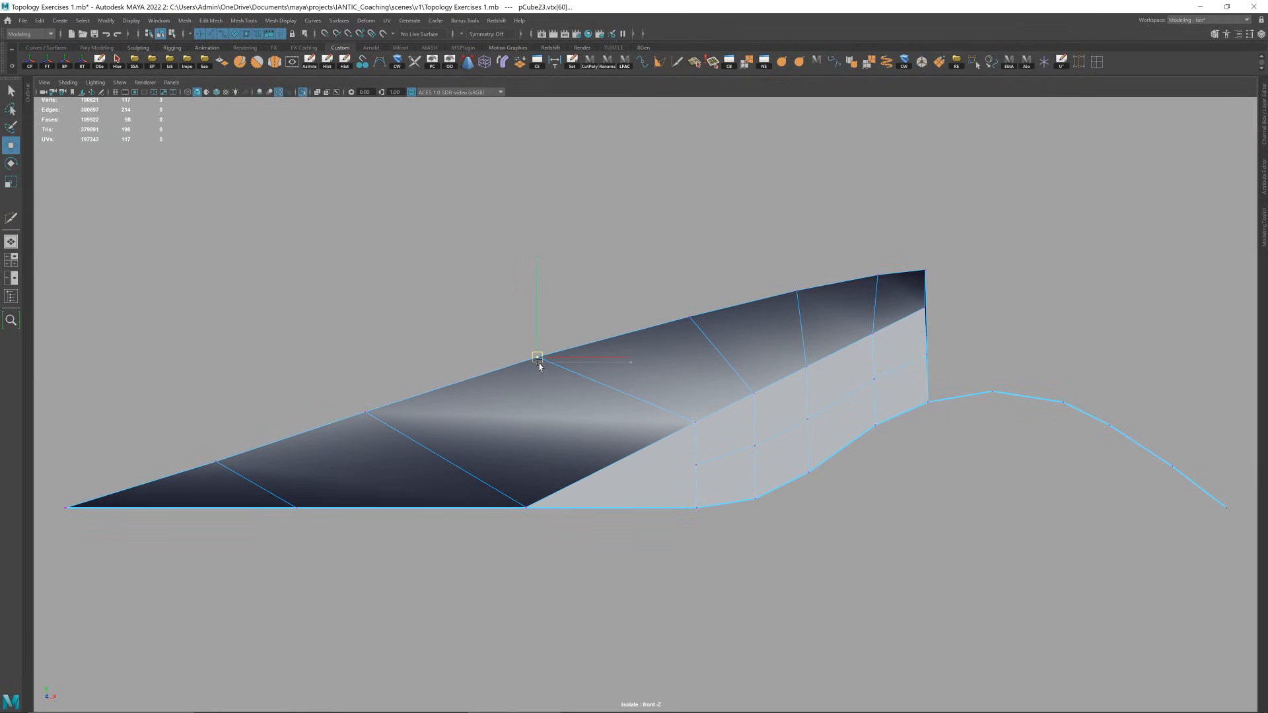
- Check the adjusted crest in smooth preview from the perspective view and return to the cage
right_click_drag(604, 289, 818, 168)
key("3")
left_click(818, 167)
key("space")
left_click_drag(795, 233, 741, 404)
left_click(786, 292)
key("1")
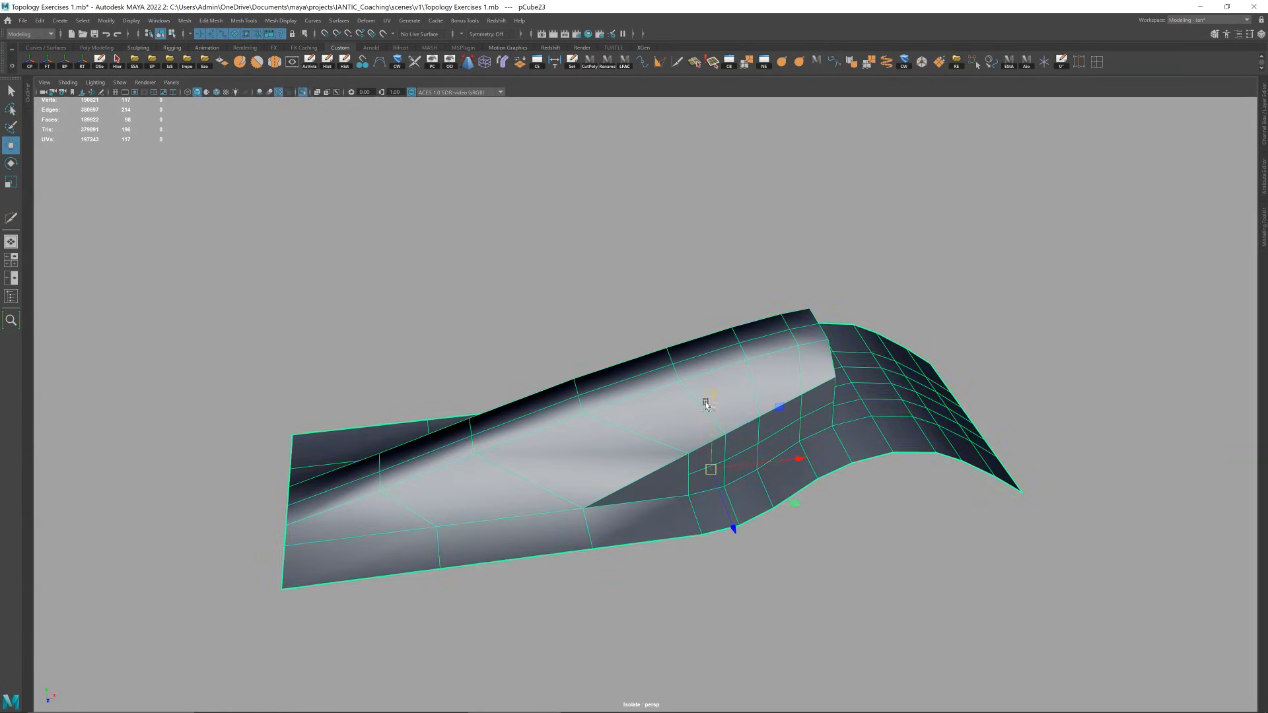
- Insert two more edge loops across the panel's front section, ahead of the ramp's side walls
key("ctrl+shift+x")
middle_click(502, 520, "ctrl")
middle_click(394, 531, "ctrl")
left_click_drag(657, 461, 686, 441, "alt")
left_click_drag(671, 462, 615, 448, "alt")
- Check the mesh with the added front loops in smooth preview and return to the cage
key("w")
left_click(621, 431)
right_click_drag(614, 447, 703, 415)
key("3")
left_click(807, 360)
mouse_move(750, 387)
left_mouse_down("alt")
mouse_move(806, 399)
mouse_move(829, 388)
mouse_move(766, 385)
left_mouse_up("alt")
left_click(792, 395)
key("1")
- Try inserting a lengthwise edge loop along one side of the ramp, and undo it
key("ctrl+shift+x")
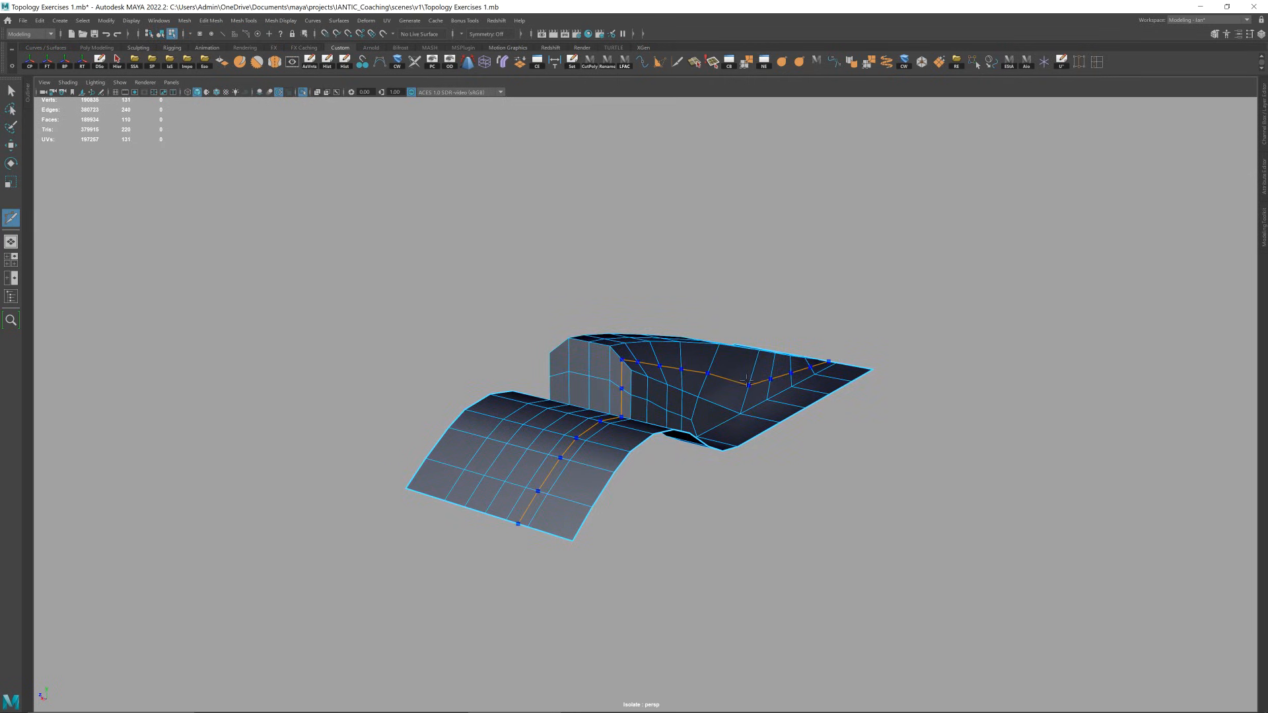
middle_click(749, 381, "ctrl")
left_click_drag(749, 381, 813, 377, "alt")
key("ctrl+z")
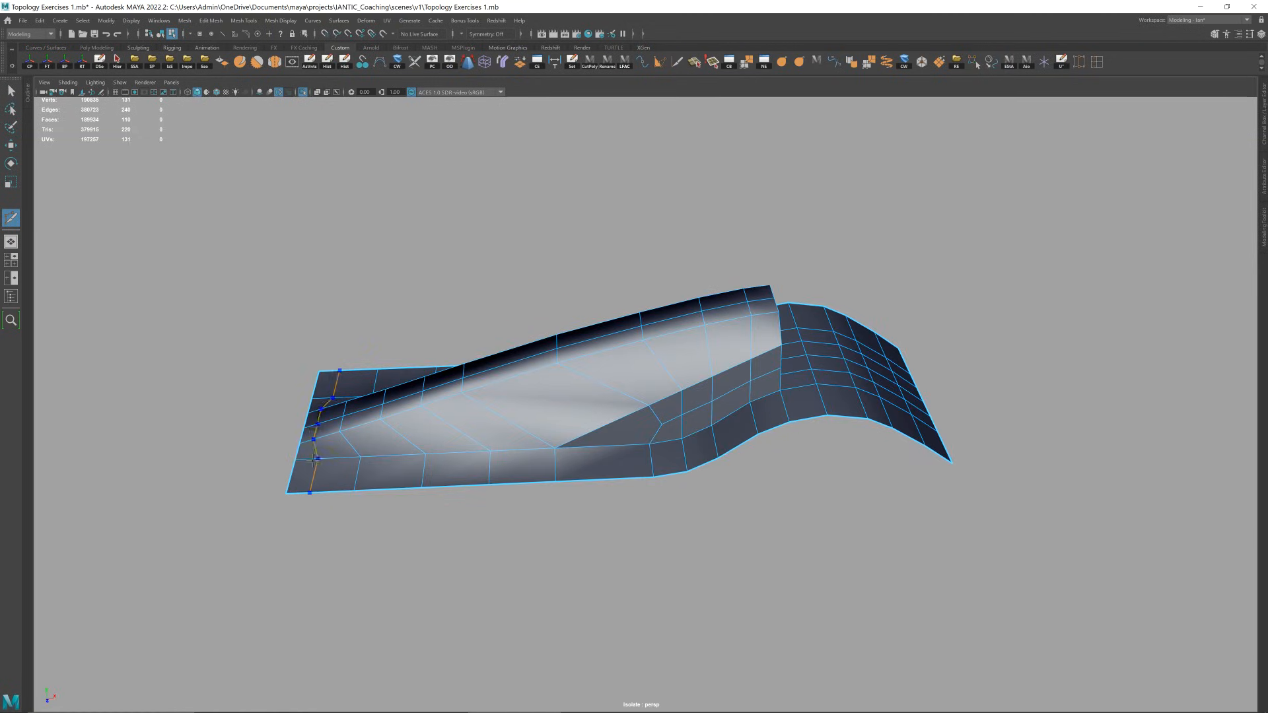
- Try lengthwise edge loops along both sides of the ramp, and delete the two loops
middle_click(351, 450, "ctrl")
mouse_move(634, 389)
left_mouse_down("alt")
mouse_move(535, 383)
mouse_move(634, 382)
mouse_move(653, 401)
left_mouse_up("alt")
middle_click(642, 385, "ctrl")
scroll(651, 399, "up", 1)
key("w")
right_click_drag(631, 395, 630, 358)
left_click_drag(634, 360, 805, 363, "alt")
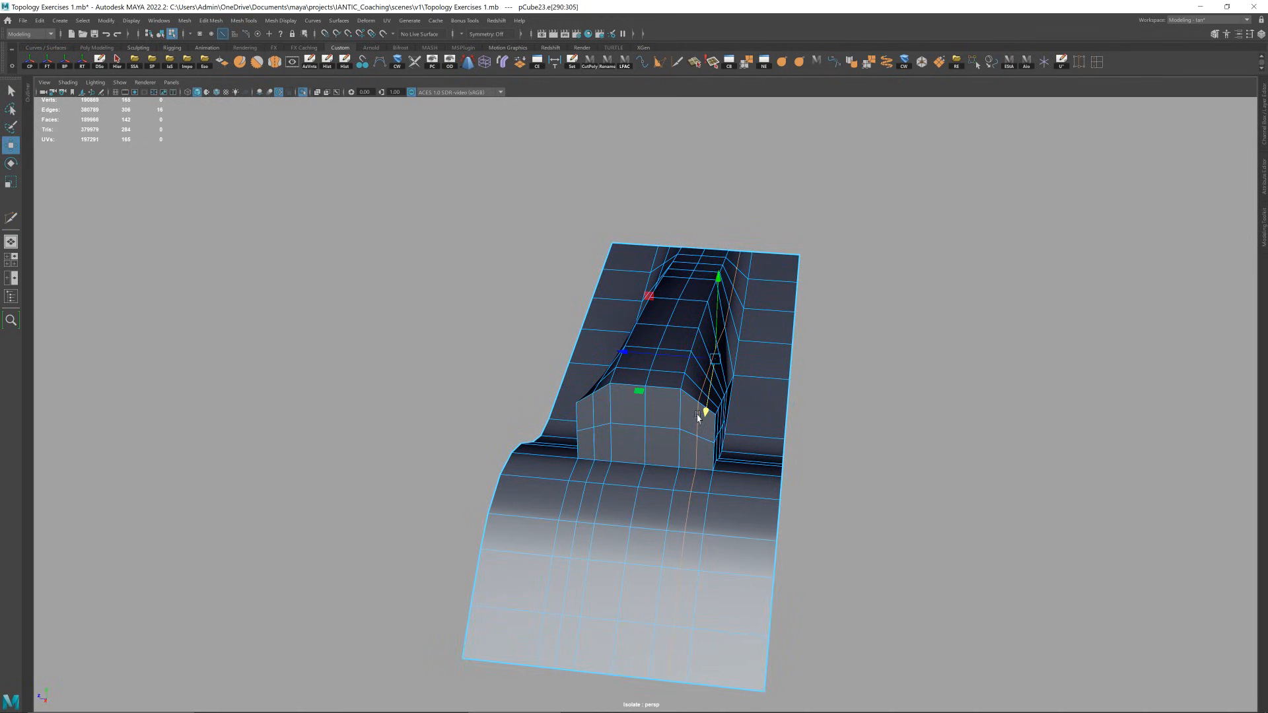
double_click(592, 421, "shift")
key("ctrl+Delete")
- Try inserting lengthwise edge loops near the outer edge of the ramp's tall end face, and undo them
right_click(595, 411, "ctrl+shift")
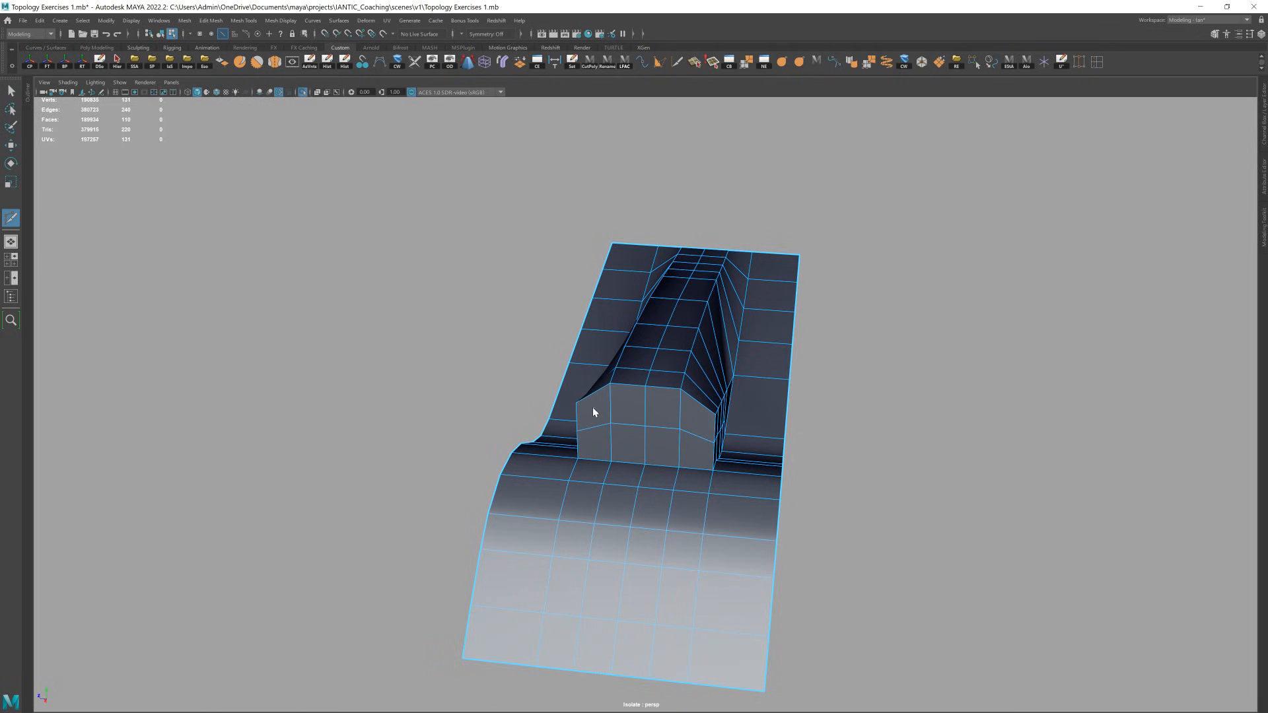
left_click(704, 409, "ctrl")
left_click(692, 398, "ctrl")
left_click_drag(690, 450, 698, 394, "alt")
key("ctrl+z")
key("ctrl+z")
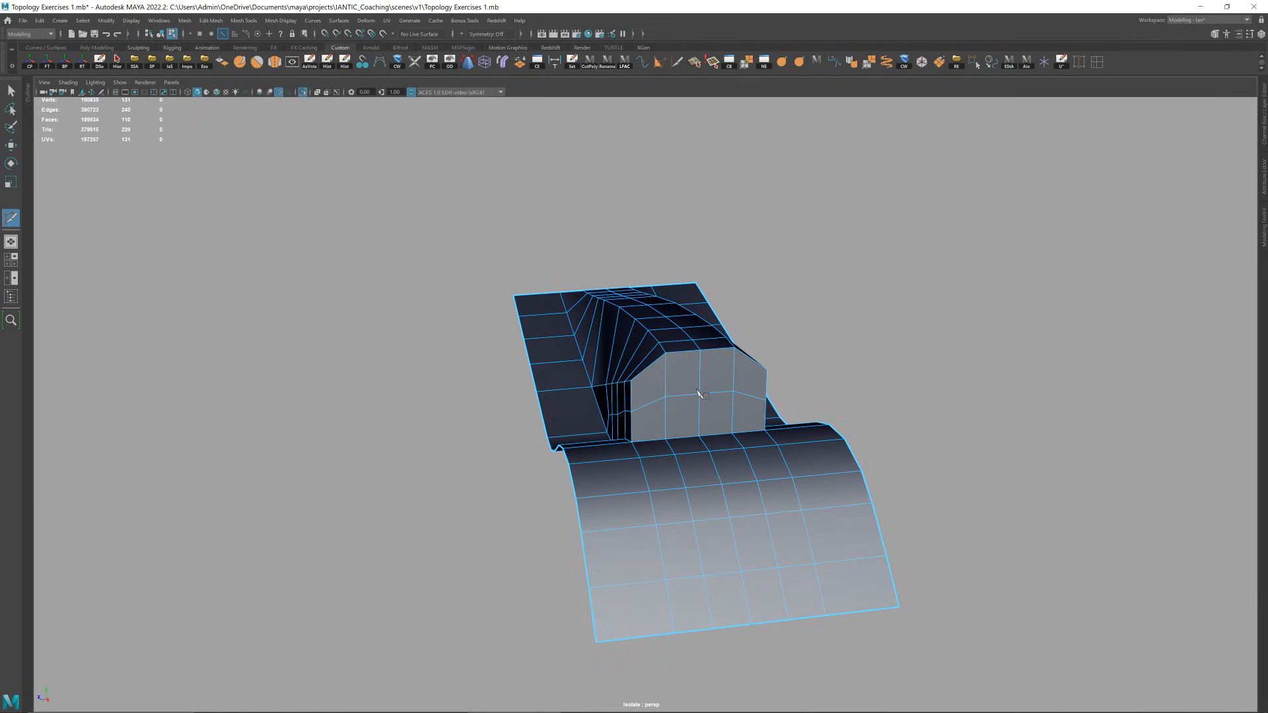
- Check the ramp's tall end and side walls in smooth preview and return to the cage
key("3")
left_click(814, 325)
left_click(764, 414)
key("1")
left_click_drag(702, 441, 716, 396, "alt")
- Try inserting an edge loop that runs around the ramp's side wall and over its sloped front, and undo it
key("ctrl+shift+x")
middle_click_drag(733, 400, 767, 414, "alt")
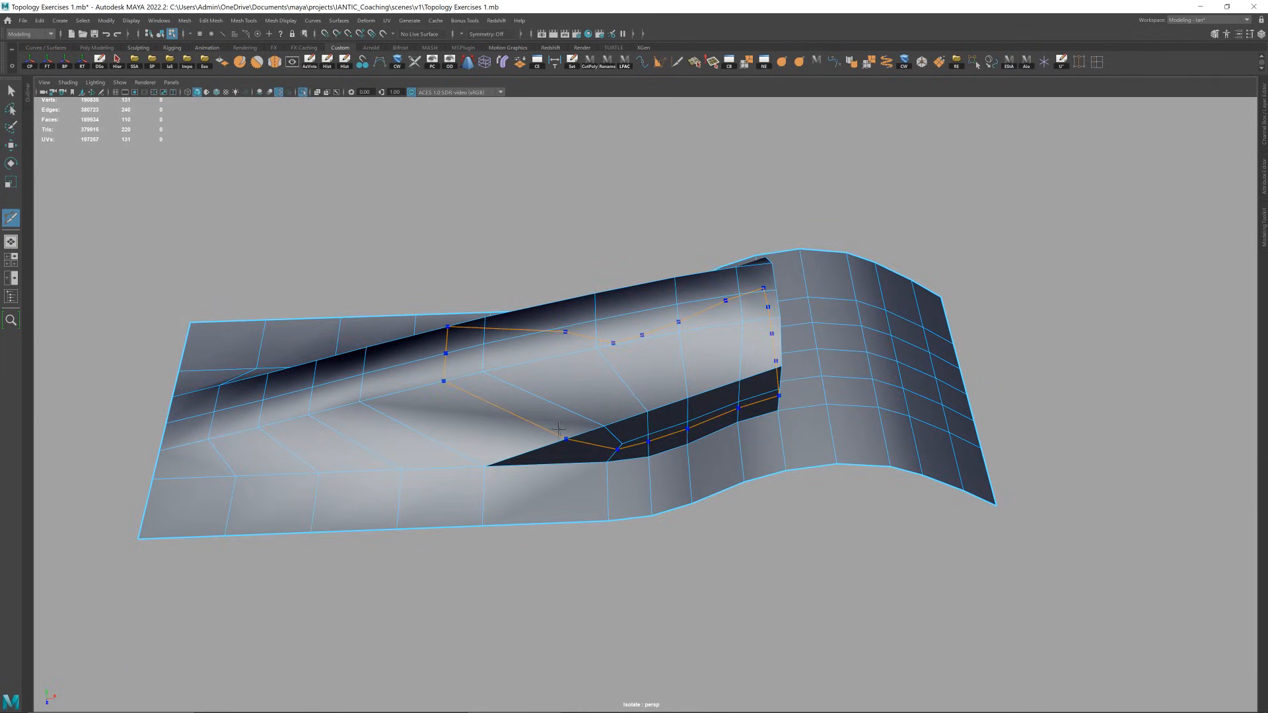
left_click(547, 433, "ctrl")
left_click_drag(595, 435, 603, 419, "alt")
key("ctrl+z")
- Cut a cross row of edges over the ramp's front and down through both side walls and flat borders
right_click_drag(603, 419, 630, 420, "ctrl+shift")
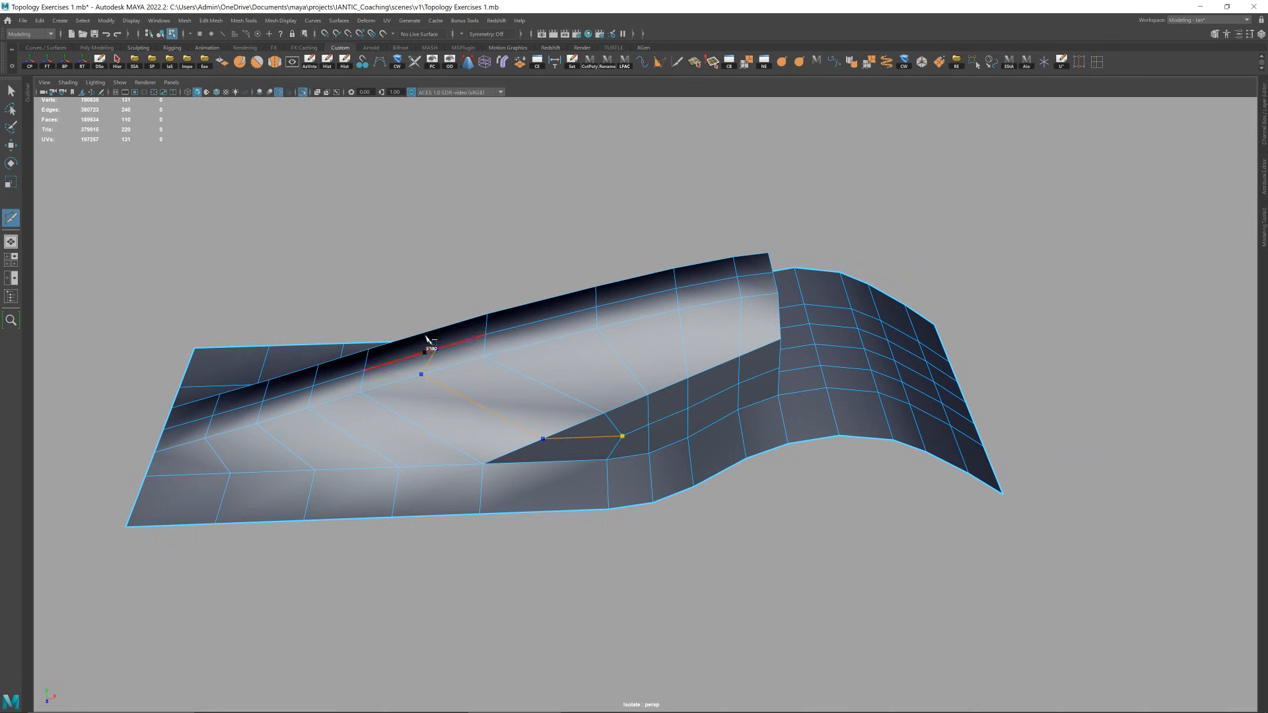
left_click_drag(425, 338, 853, 465, "alt")
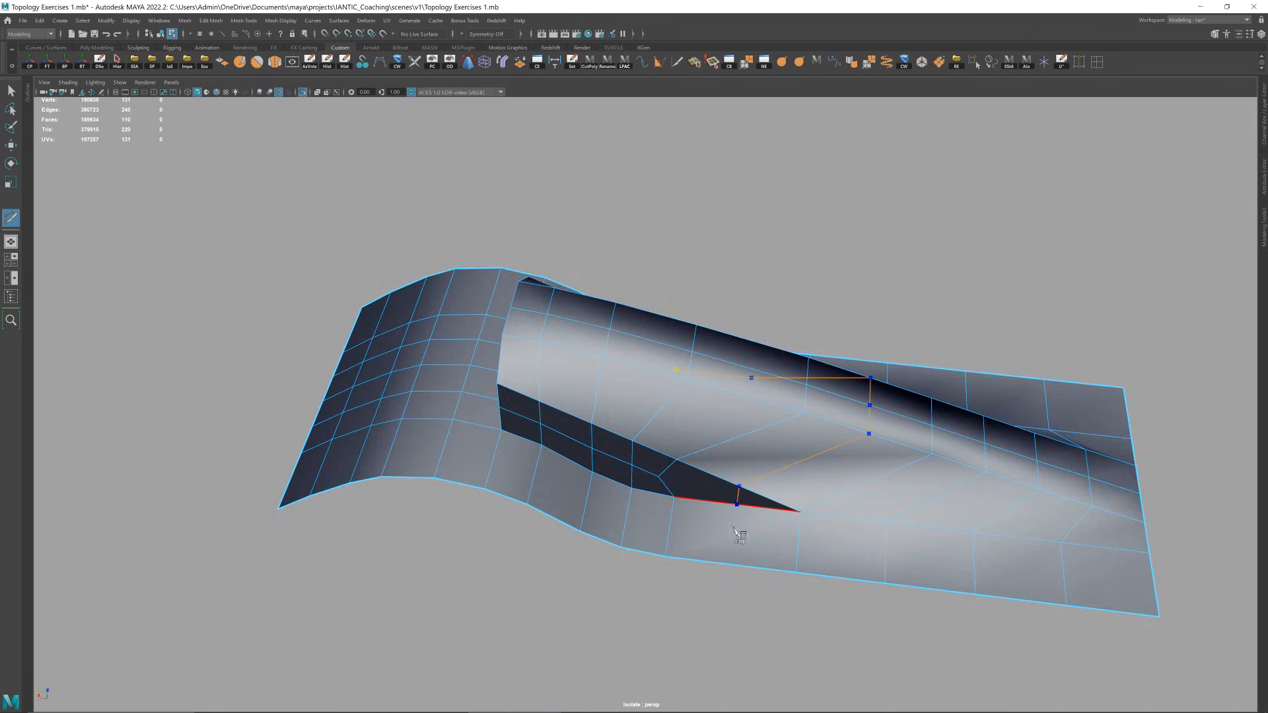
key("Return")
left_click_drag(744, 557, 639, 451, "alt")
left_click(730, 446)
key("Return")
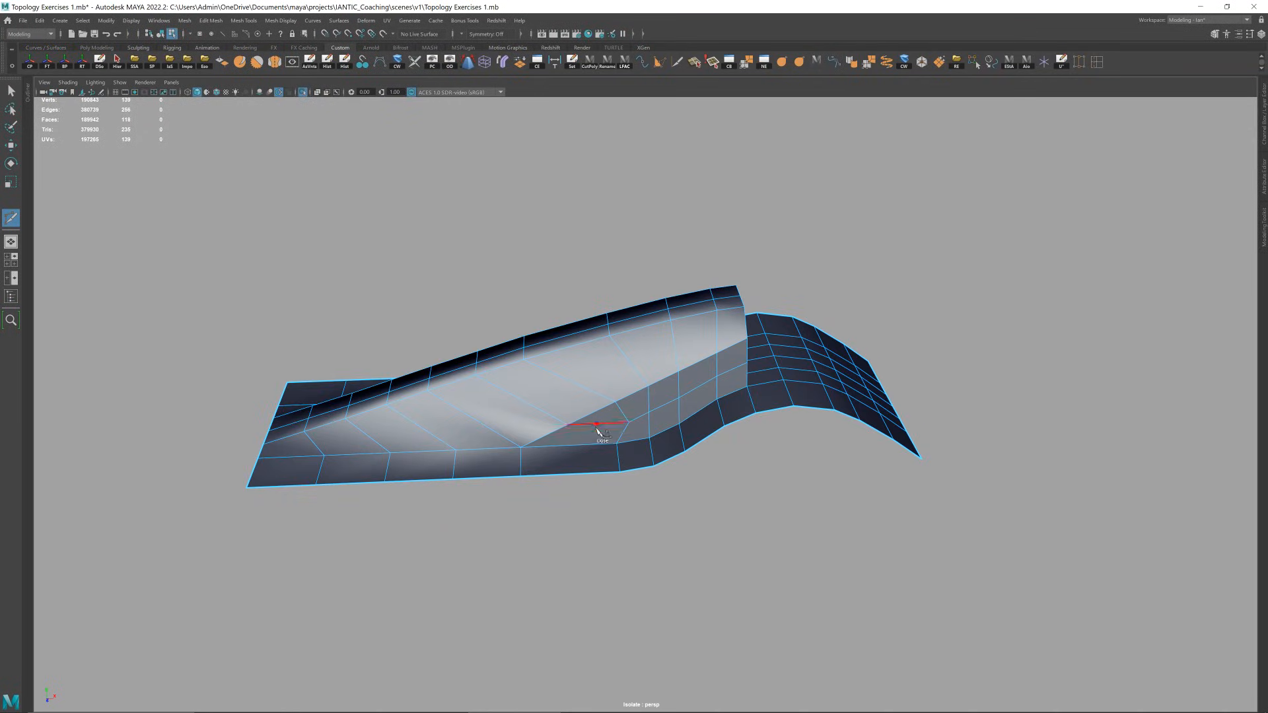
left_click(570, 473)
key("w")
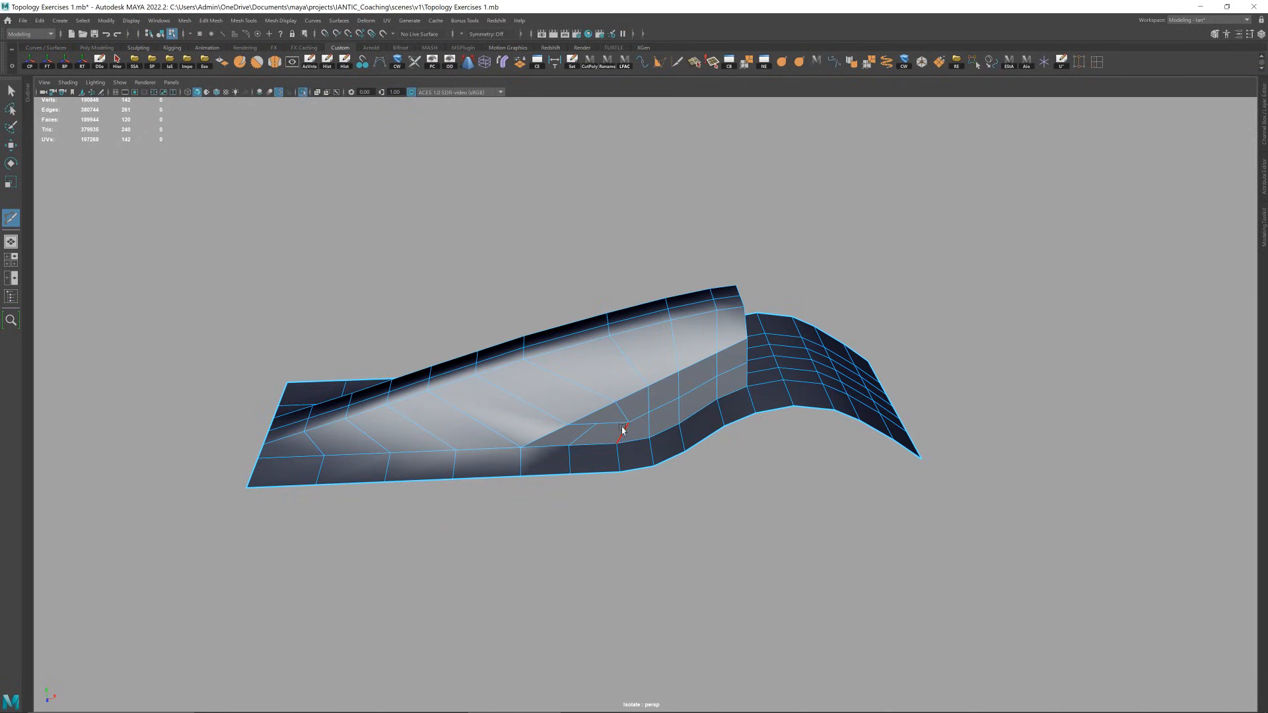
- Slide the vertices beside the new cuts on both side walls to even out the edge spacing
left_click(598, 424)
left_click_drag(597, 425, 685, 452, "ctrl+shift")
left_click(628, 422)
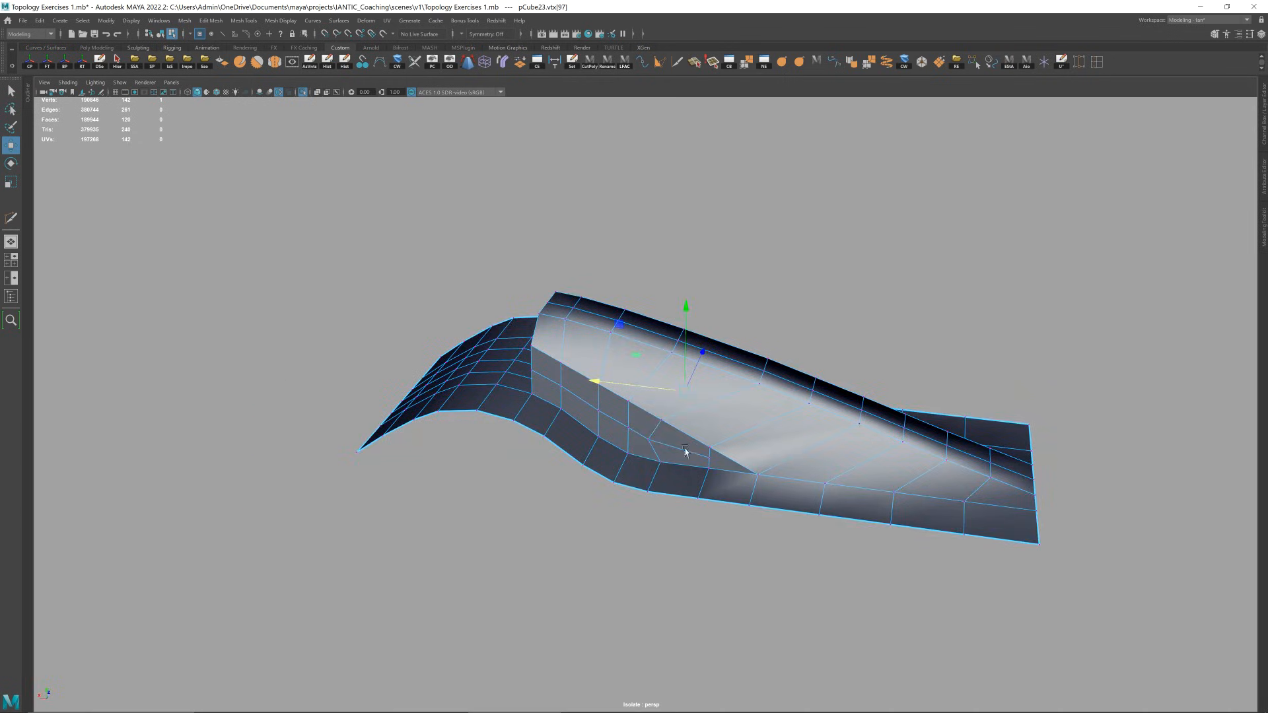
left_click(650, 440)
left_click_drag(664, 443, 647, 446, "ctrl+shift")
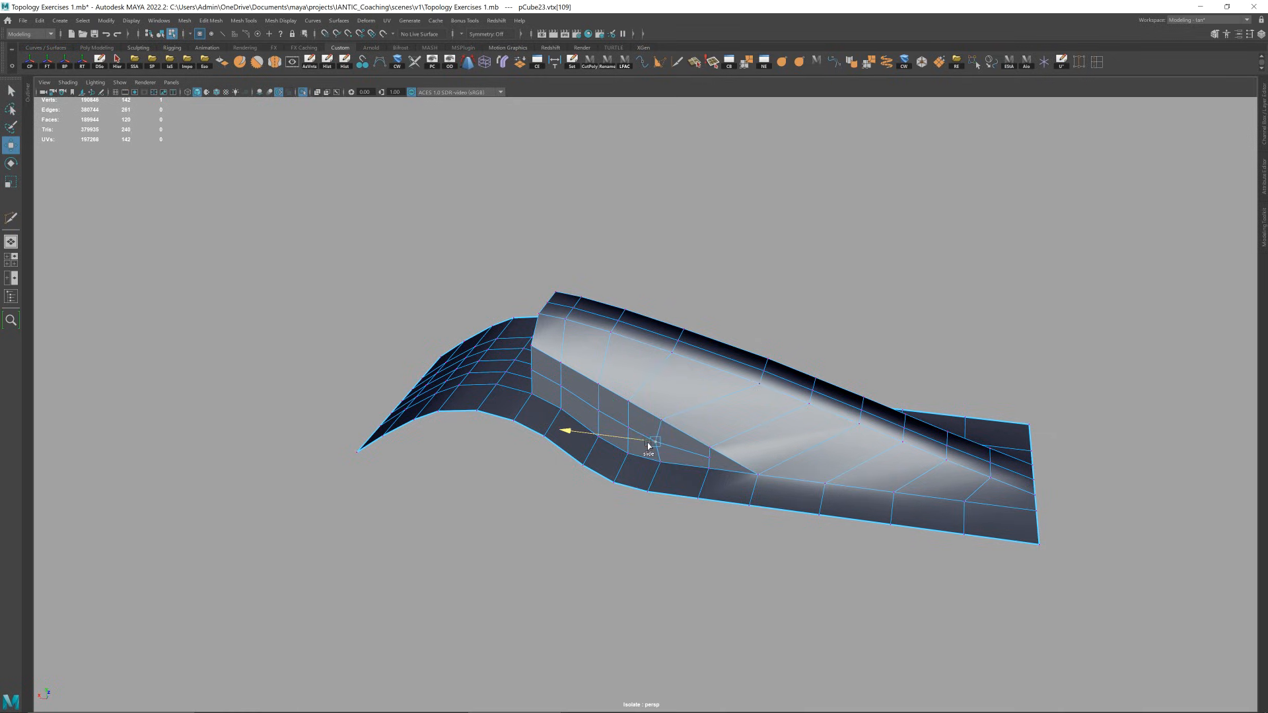
- Check the adjusted side walls in smooth preview and return to the cage
right_click_drag(698, 448, 760, 393)
key("3")
left_click(878, 314)
left_click_drag(796, 389, 862, 464, "alt")
left_click(730, 424)
key("1")
- Try deleting a lengthwise strip of faces through the middle of the ramp and panel, plus one of the separated halves
left_click_drag(608, 410, 676, 419, "alt")
right_click_drag(677, 419, 693, 429)
key("q")
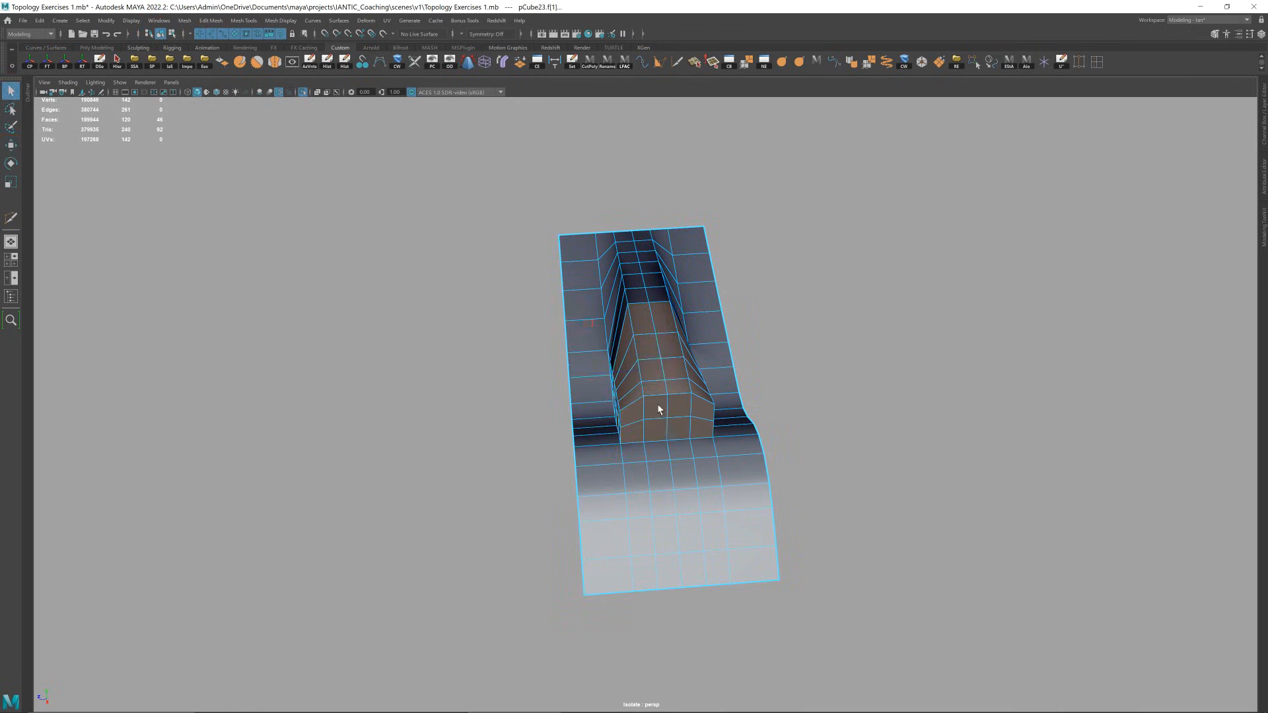
left_click(655, 389)
double_click(659, 409, "shift")
key("Delete")
double_click(628, 404)
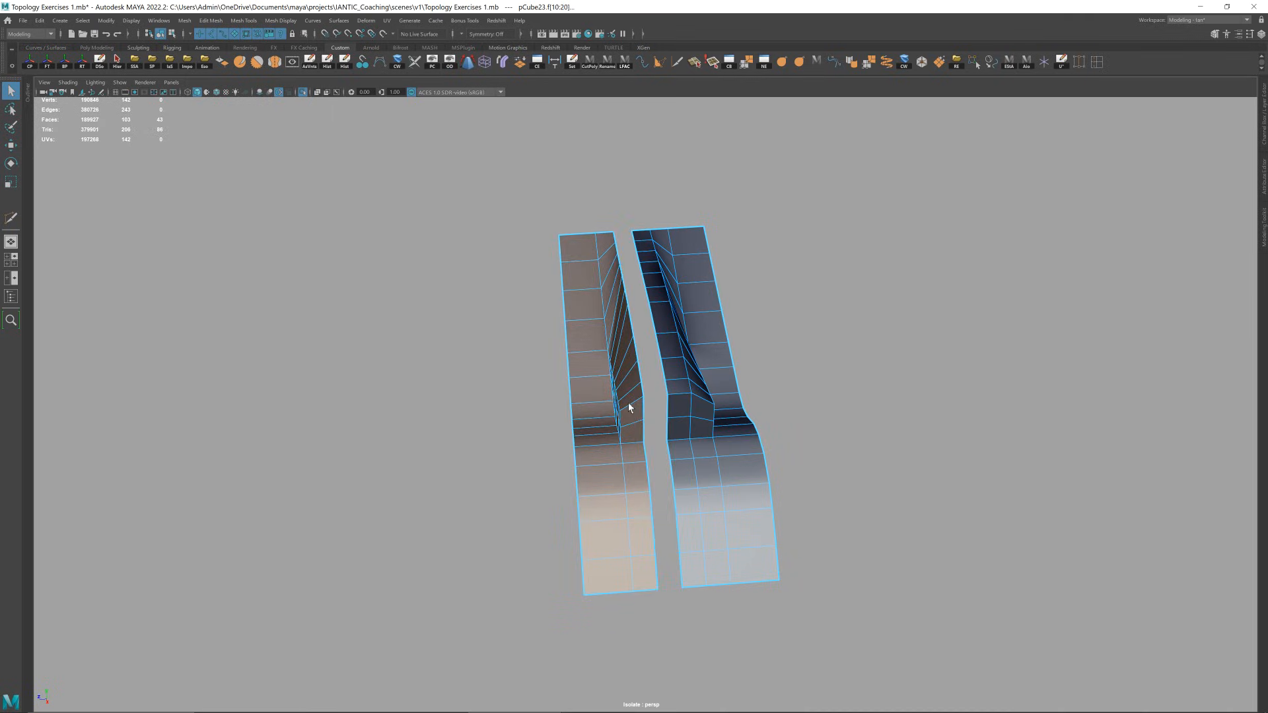
key("Delete")
- Inspect the remaining half of the panel in smooth preview and return to the cage
left_click_drag(710, 447, 650, 423, "alt")
right_click_drag(650, 423, 675, 400)
key("3")
left_click(865, 277)
left_click_drag(836, 357, 802, 400, "alt")
left_click(802, 399)
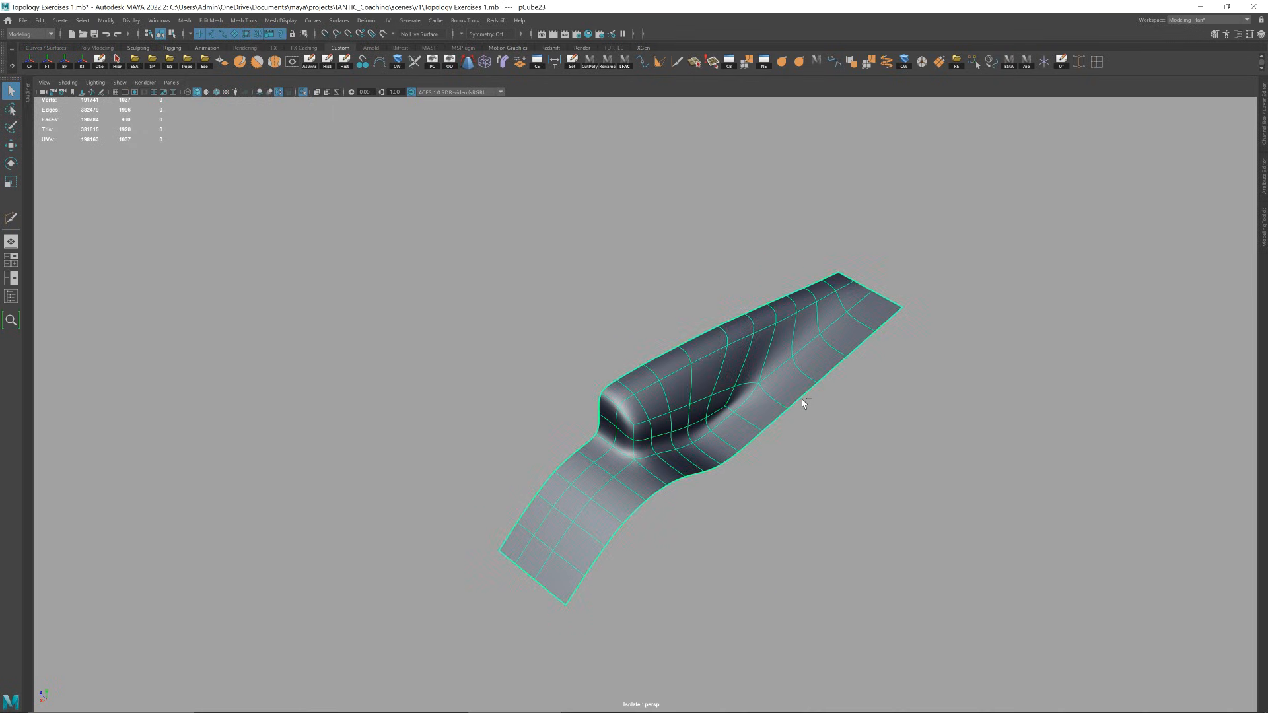
key("1")
left_click_drag(804, 403, 703, 375, "alt")
- Undo the deletions of the half and the middle face strip
key("ctrl+z")
key("ctrl+z")
key("ctrl+z")
key("ctrl+z")
key("ctrl+z")
key("ctrl+z")
key("ctrl+z")
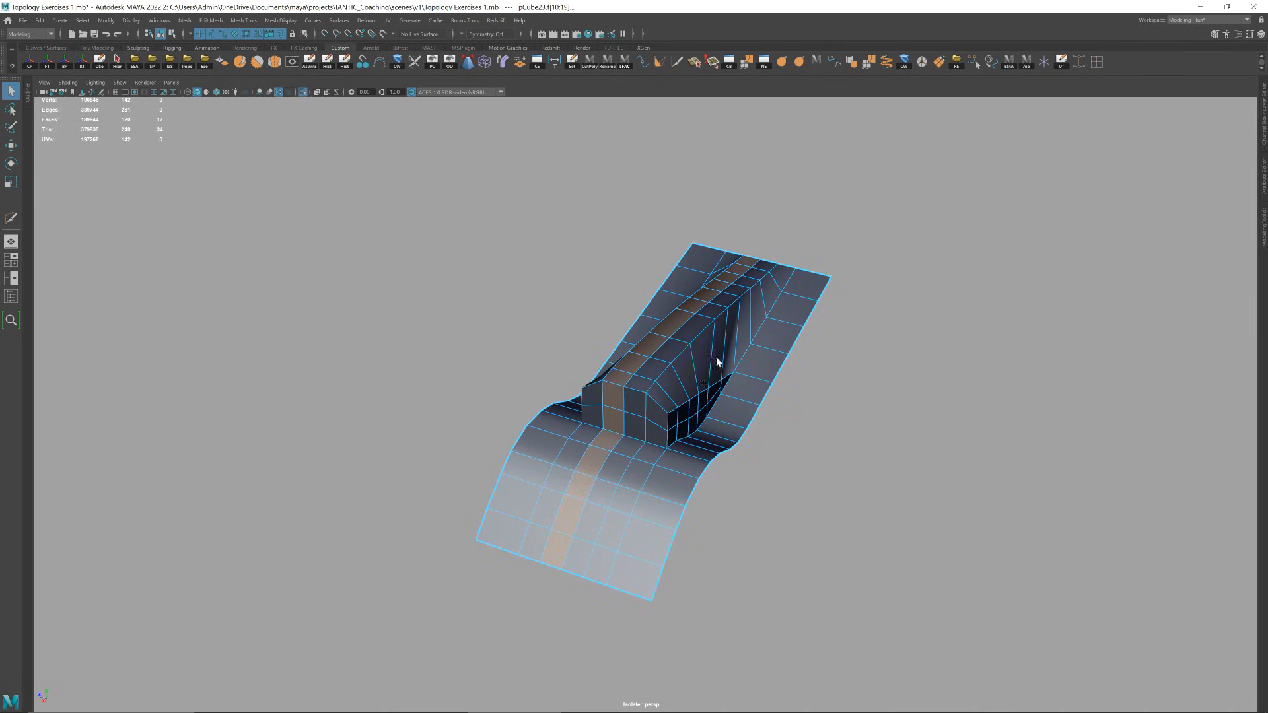
- Insert support edge loops close to the ramp's upper front edge, its front base and the bases of both side walls
key("ctrl+shift+x")
left_click_drag(764, 340, 742, 409, "alt")
middle_click_drag(742, 409, 615, 405, "alt")
scroll(613, 404, "up", 3)
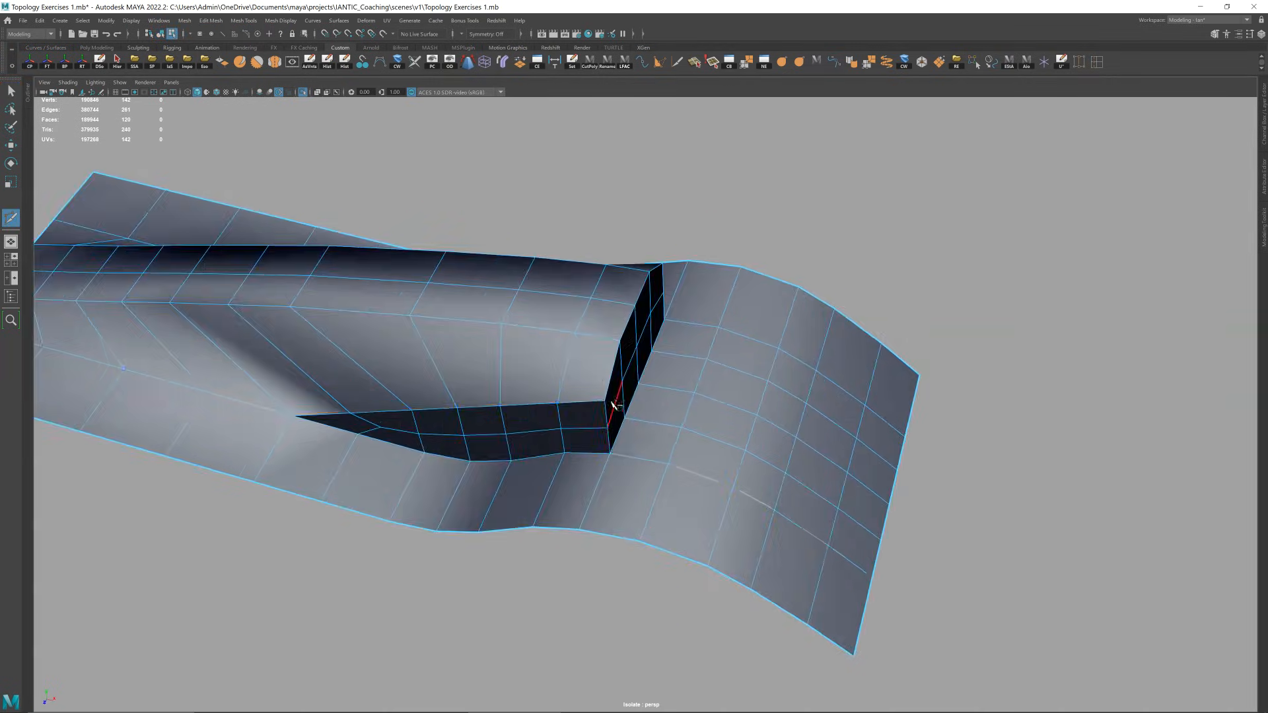
key("Return")
left_click_drag(597, 395, 614, 272, "alt")
left_click(588, 422, "ctrl")
left_click(616, 400, "ctrl")
left_click(816, 426, "ctrl")
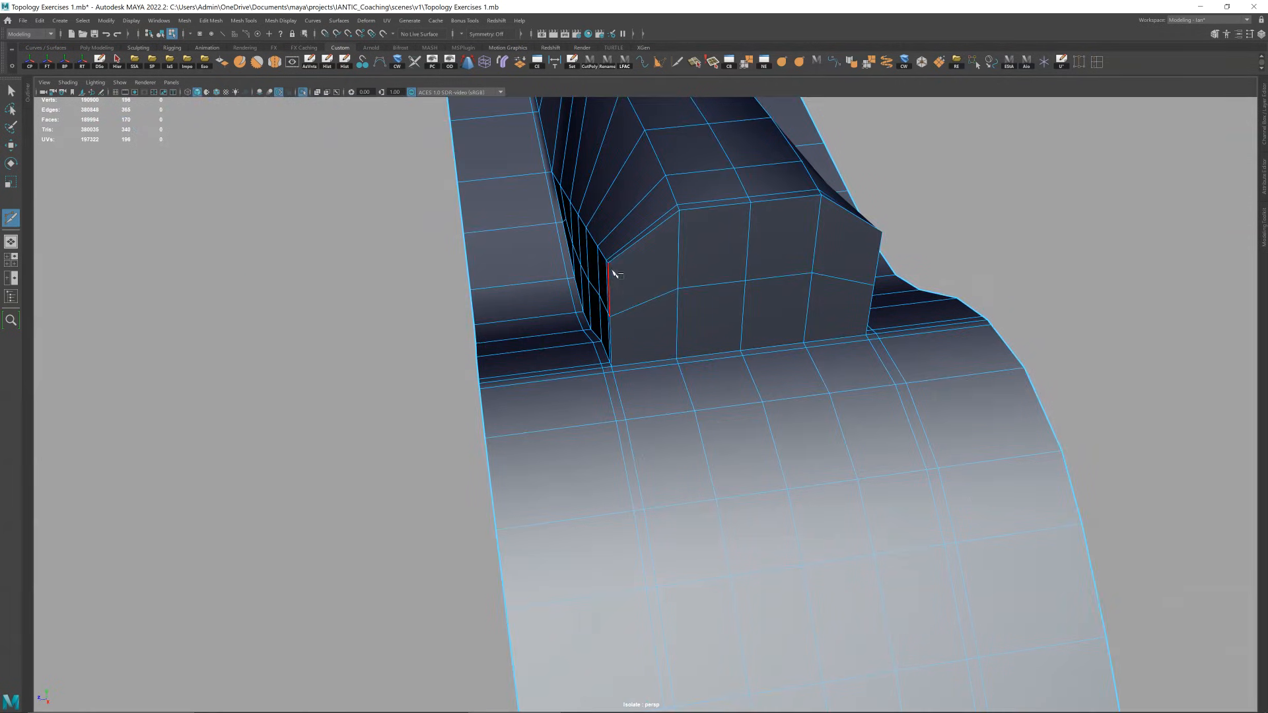
- Cut a vertical support edge just inside each side of the ramp's front face, from upper corner to base
left_click_drag(625, 362, 619, 372, "alt")
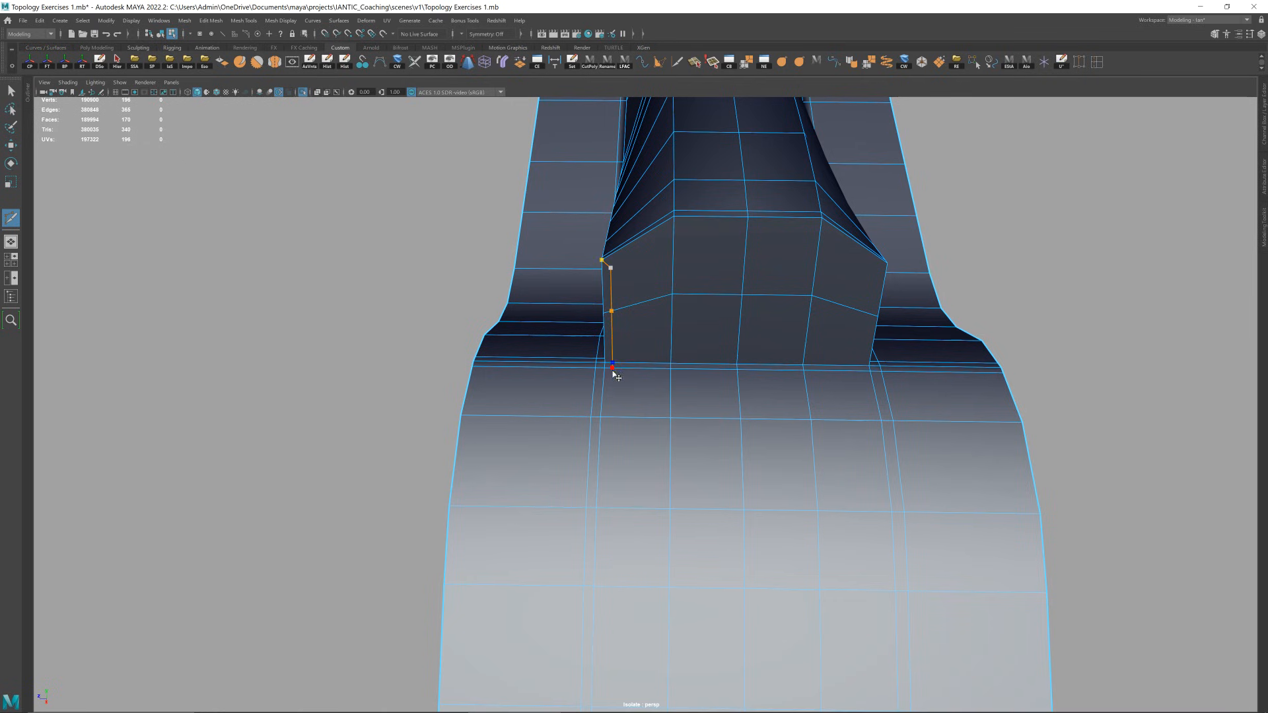
left_click_drag(818, 363, 721, 389, "alt")
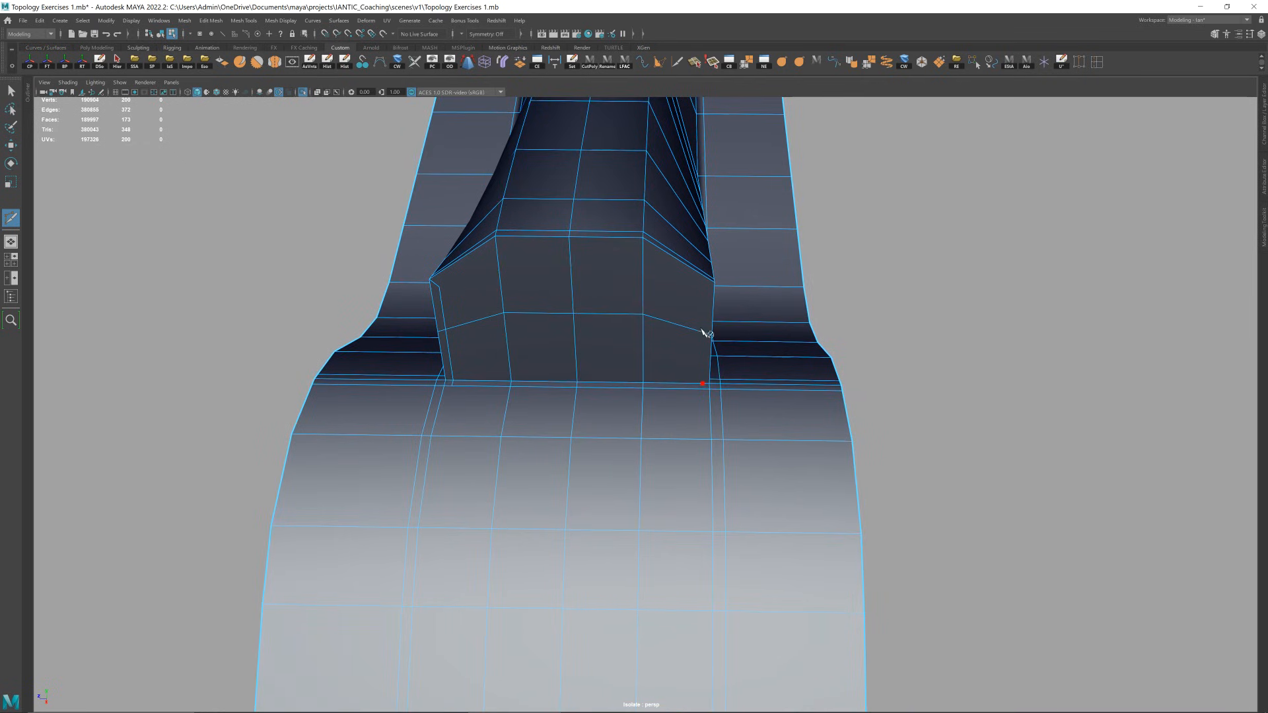
left_click_drag(708, 293, 670, 324, "alt")
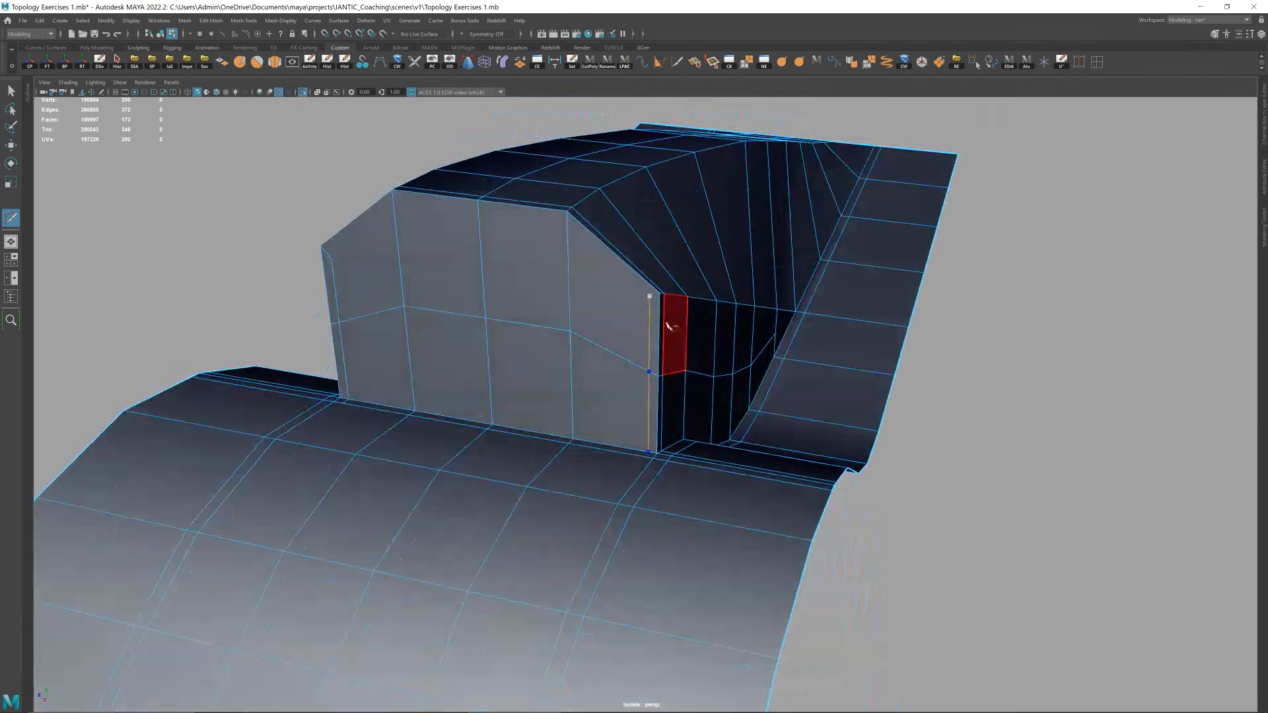
left_click(660, 295)
right_click(657, 296)
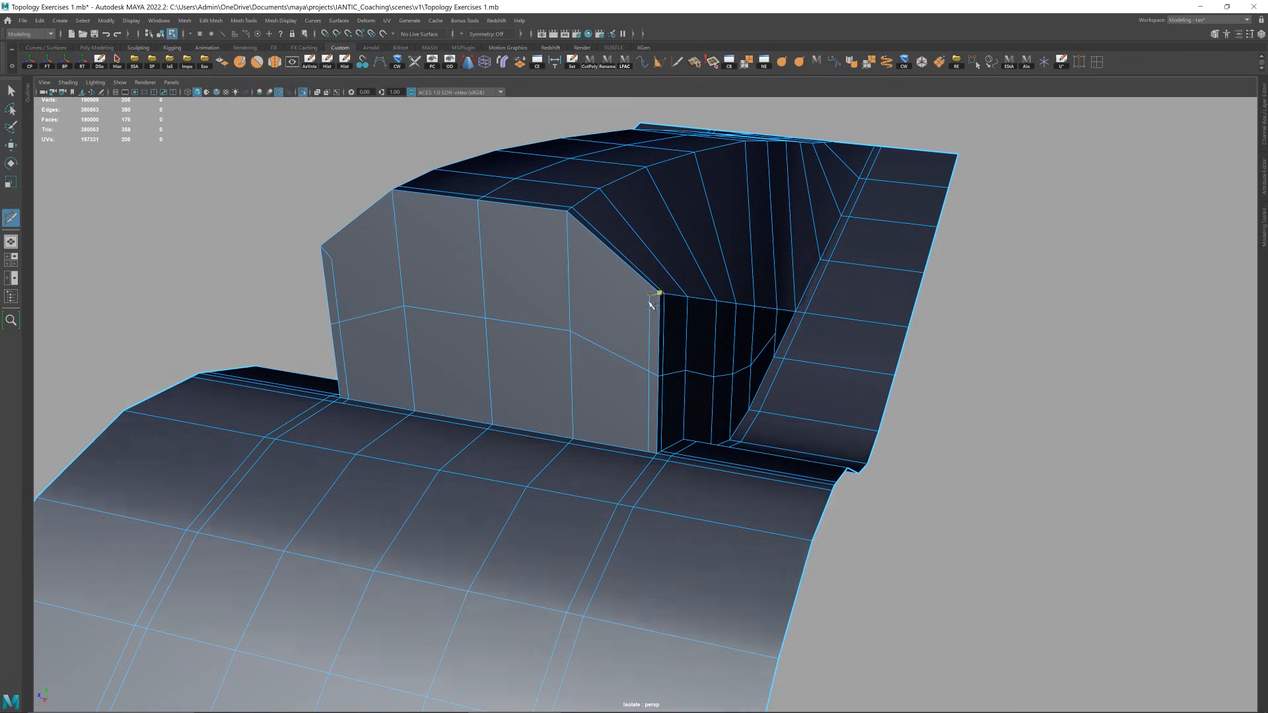
- Cut support edges across the ramp's front face beneath its sloped upper edges
left_click(568, 222)
left_click_drag(568, 222, 503, 259, "alt")
left_click(504, 259)
right_click(353, 317)
left_click_drag(354, 317, 552, 257, "alt")
- Check the ramp's front corners and side wall in smooth preview and return to the cage
key("w")
right_click_drag(702, 390, 736, 342)
key("3")
left_click(812, 278)
mouse_move(702, 389)
left_mouse_down("alt")
mouse_move(764, 364)
mouse_move(683, 403)
left_mouse_up("alt")
left_click(695, 377)
key("1")
left_click_drag(698, 466, 585, 471, "alt")
key("3")
key("1")
key("F10")
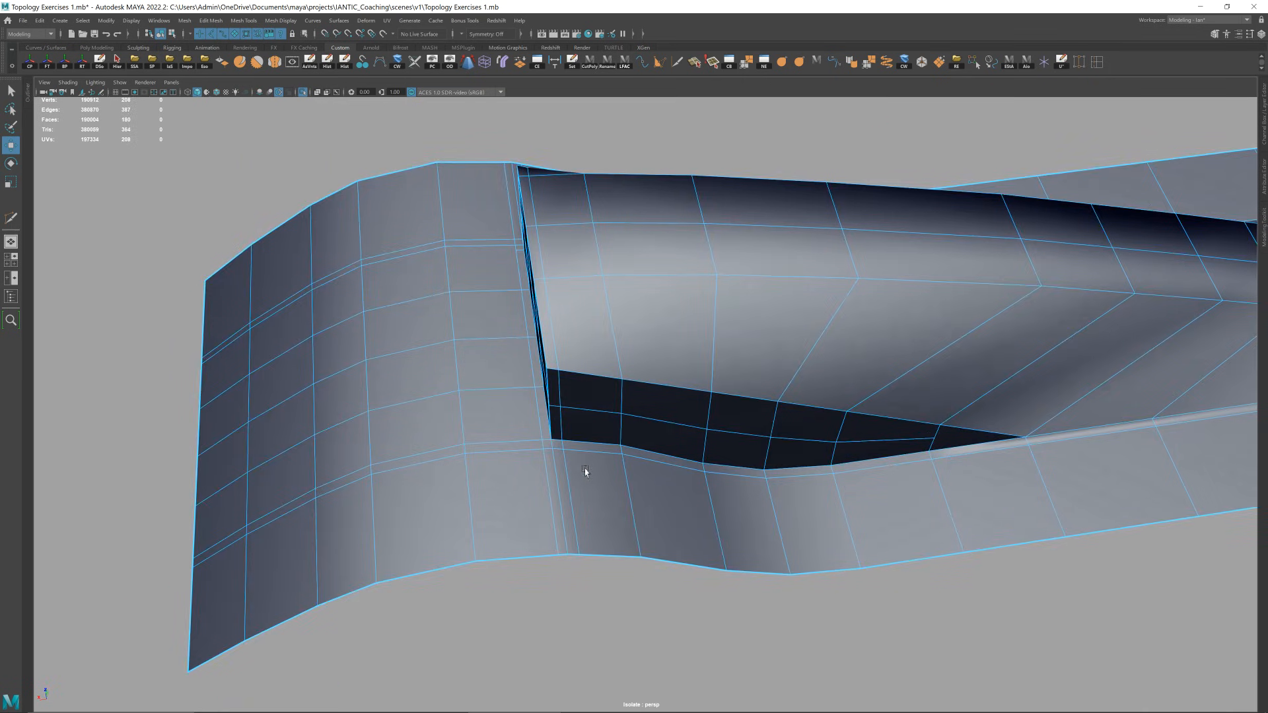
- Cut a diagonal edge from one front base corner to the panel's border and delete the surplus support row down the curved section
left_click(1076, 64)
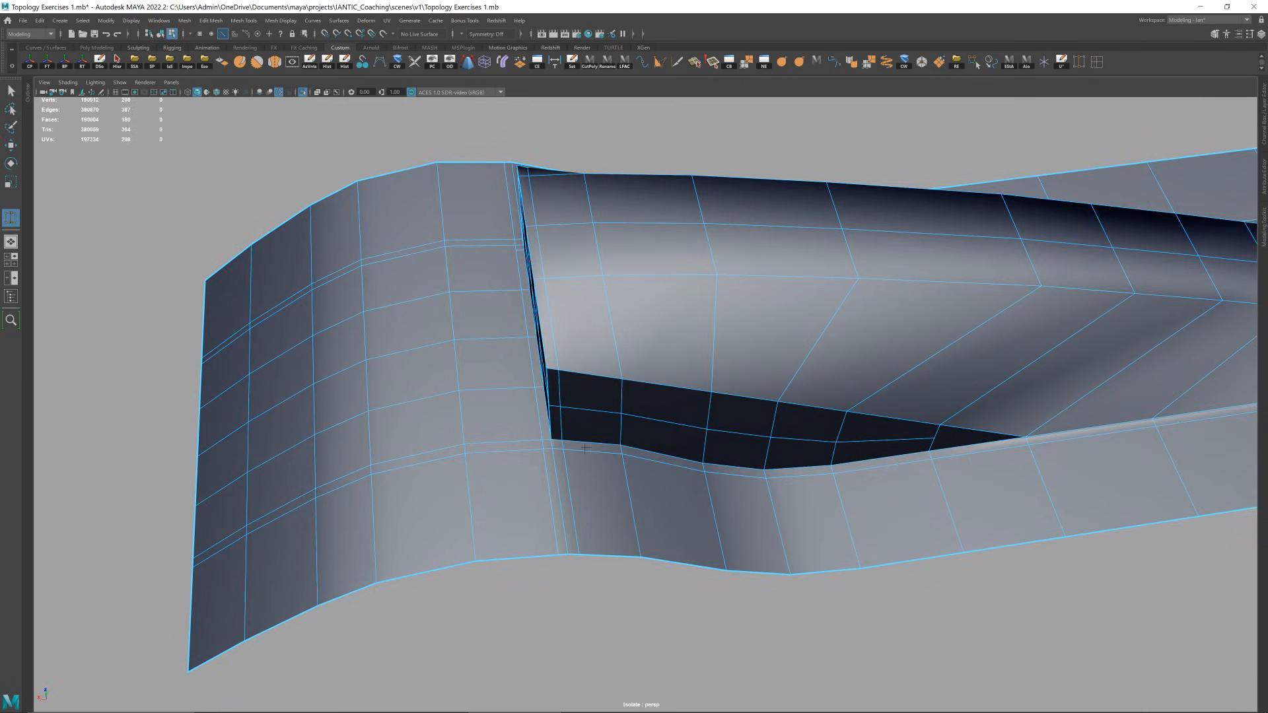
left_click(544, 452)
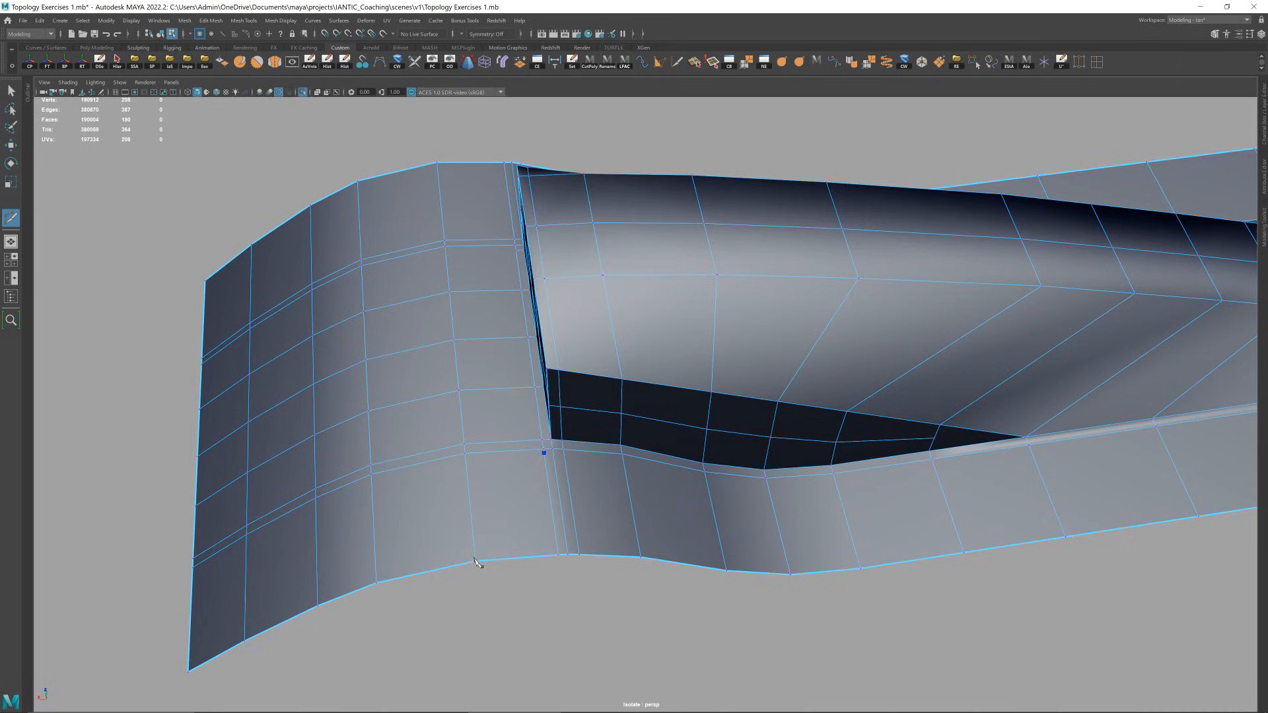
key("w")
right_click_drag(681, 390, 621, 368, "shift")
left_click_drag(544, 453, 544, 449)
key("w")
right_click_drag(546, 478, 543, 463)
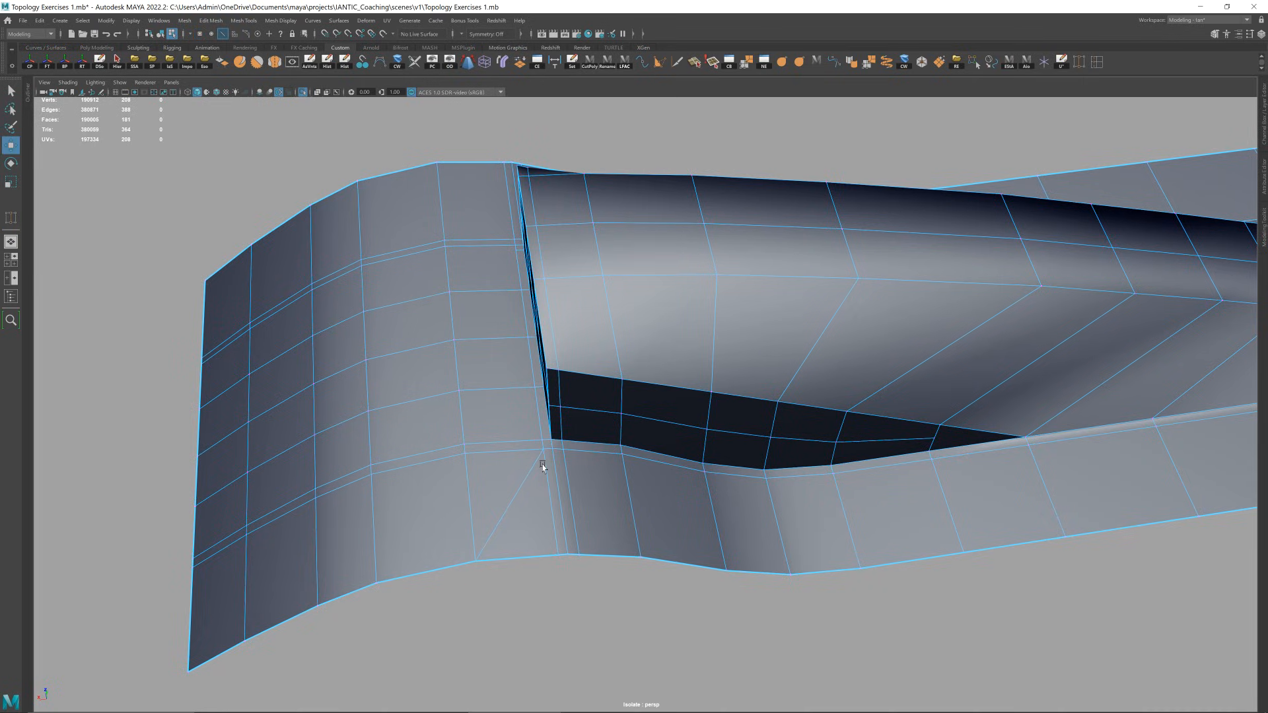
key("q")
key("Delete")
- Connect the new diagonal to that ramp base corner and delete the surplus cross edges running to the border
left_click_drag(570, 453, 673, 363, "alt")
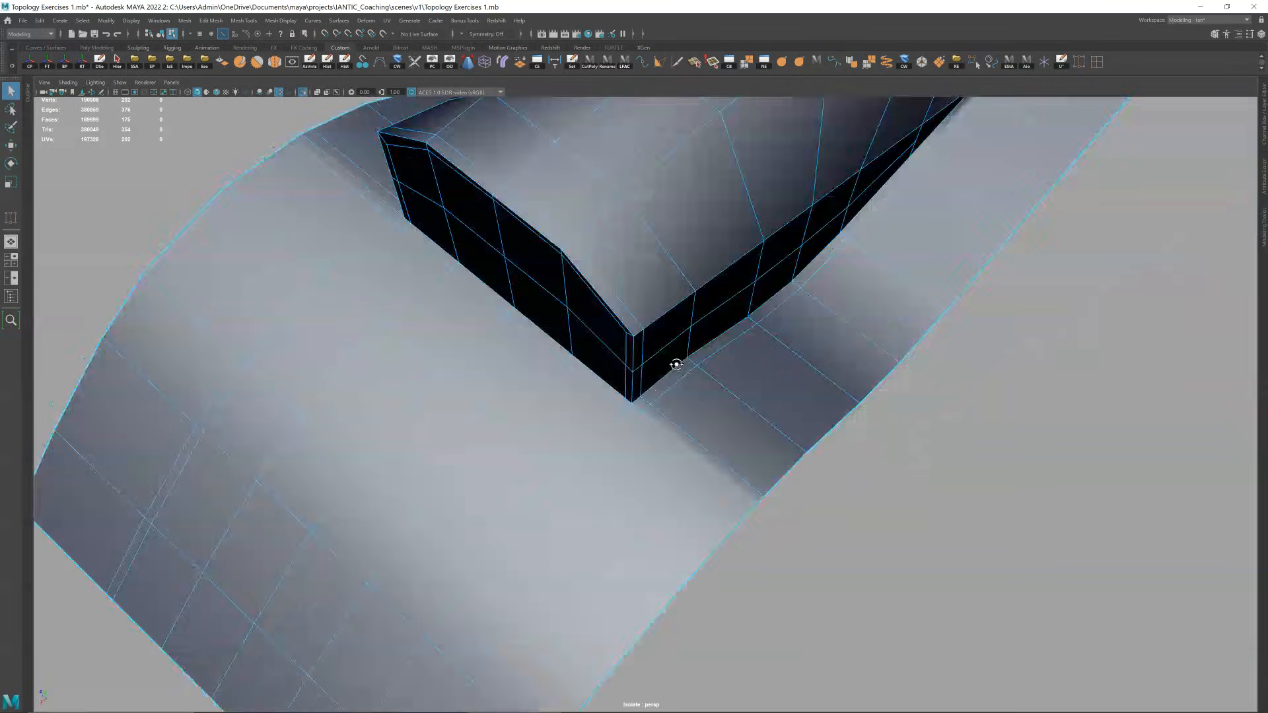
right_click_drag(674, 363, 636, 404, "alt")
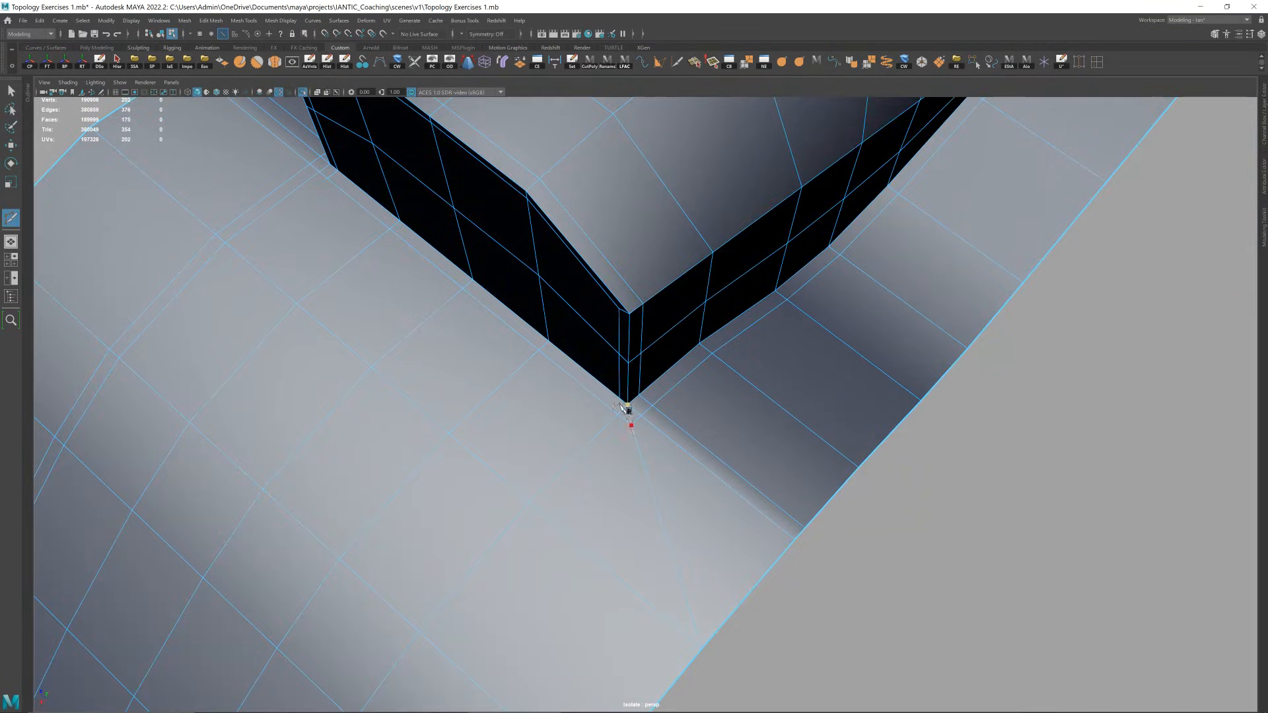
left_click(620, 399)
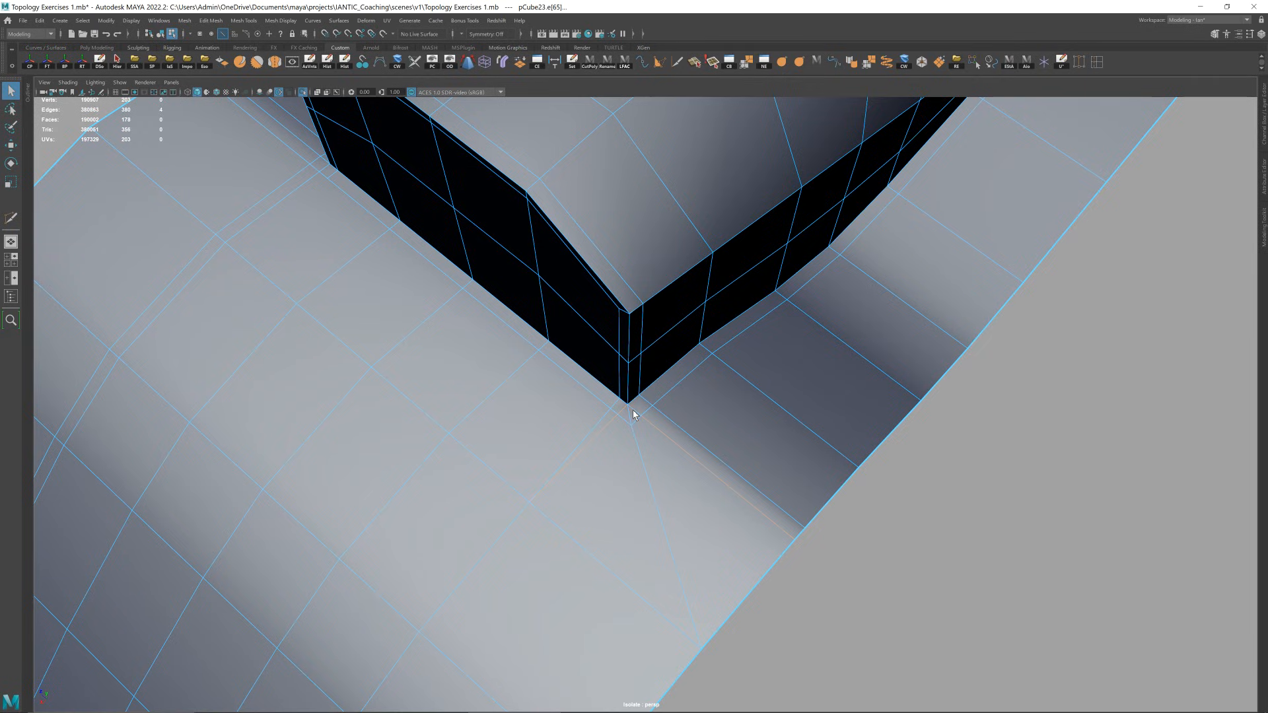
key("ctrl+Delete")
- Check the rerouted base corner in smooth preview
right_click_drag(639, 413, 755, 322)
key("3")
key("alt+d")
left_click_drag(720, 426, 716, 385, "alt")
left_click(730, 360)
key("1")
key("3")
- Collapse the short extra edges at the upper corners of the ramp's front face
right_click_drag(733, 354, 654, 229)
left_click_drag(653, 230, 706, 349, "alt")
scroll(704, 352, "up", 3)
left_click(691, 309)
key("1")
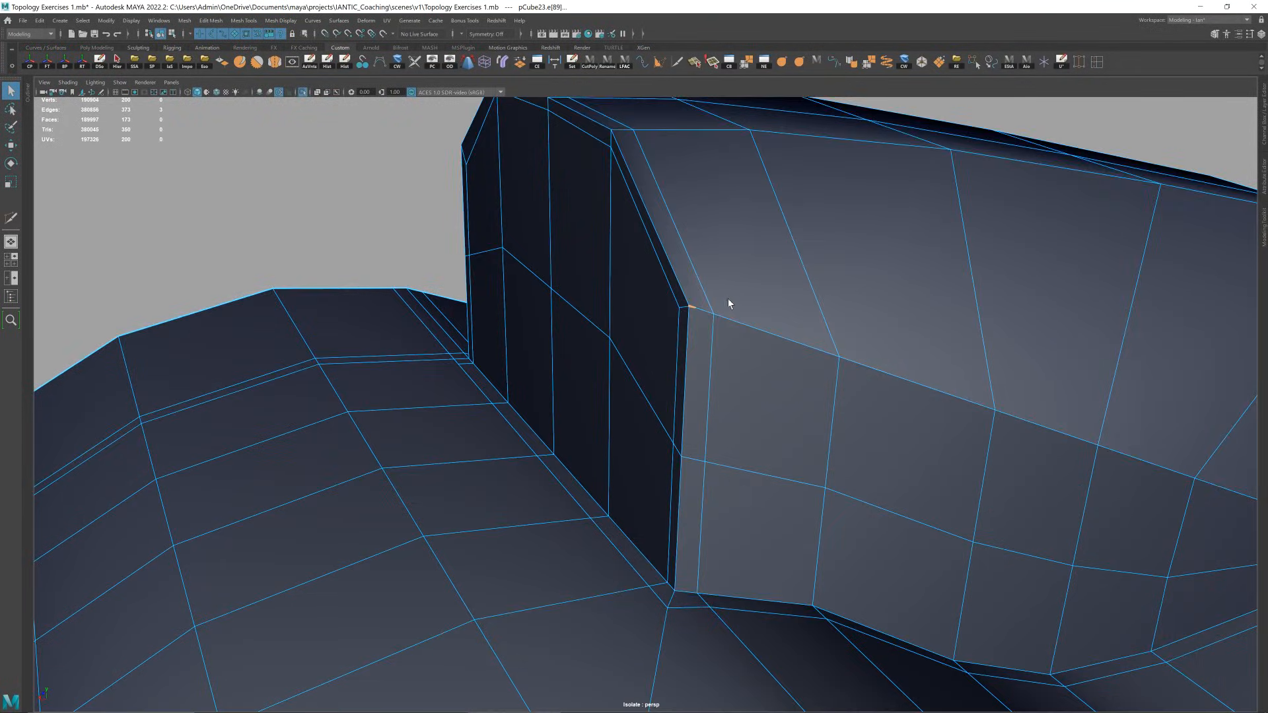
scroll(730, 301, "down", 3)
right_click_drag(731, 300, 637, 271)
left_click_drag(638, 271, 585, 276, "alt")
left_click_drag(829, 264, 904, 298, "alt")
right_click_drag(674, 344, 673, 310, "shift")
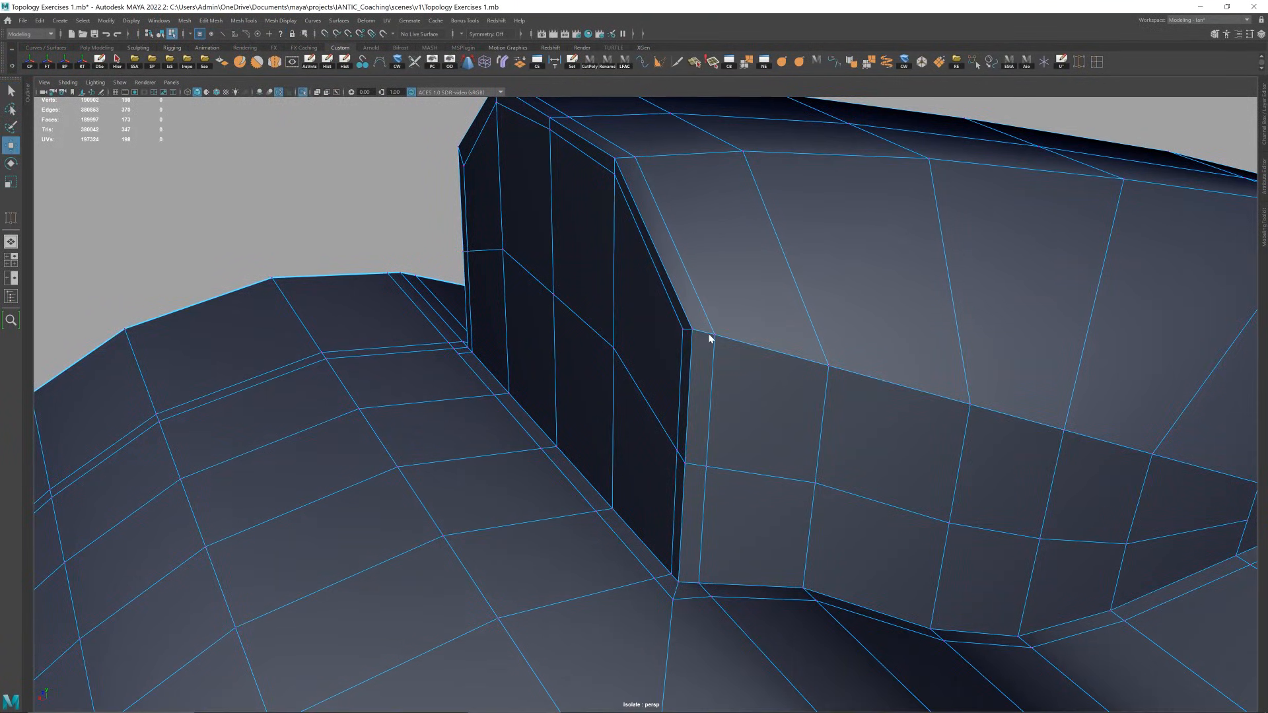
- Compare the ramp's two front corners in smooth preview from several angles and return to the cage
key("w")
right_click_drag(701, 466, 747, 430)
key("3")
scroll(749, 423, "down", 5)
left_click(816, 251)
left_click_drag(732, 319, 789, 325, "alt")
left_click_drag(717, 341, 955, 361, "alt")
left_click(691, 362)
key("1")
key("3")
left_click(798, 275)
left_click(732, 398)
key("1")
- Cut a short edge at the opposite front base corner and delete the surplus support rows running out from it
scroll(739, 394, "up", 7)
middle_click_drag(680, 366, 660, 389, "alt")
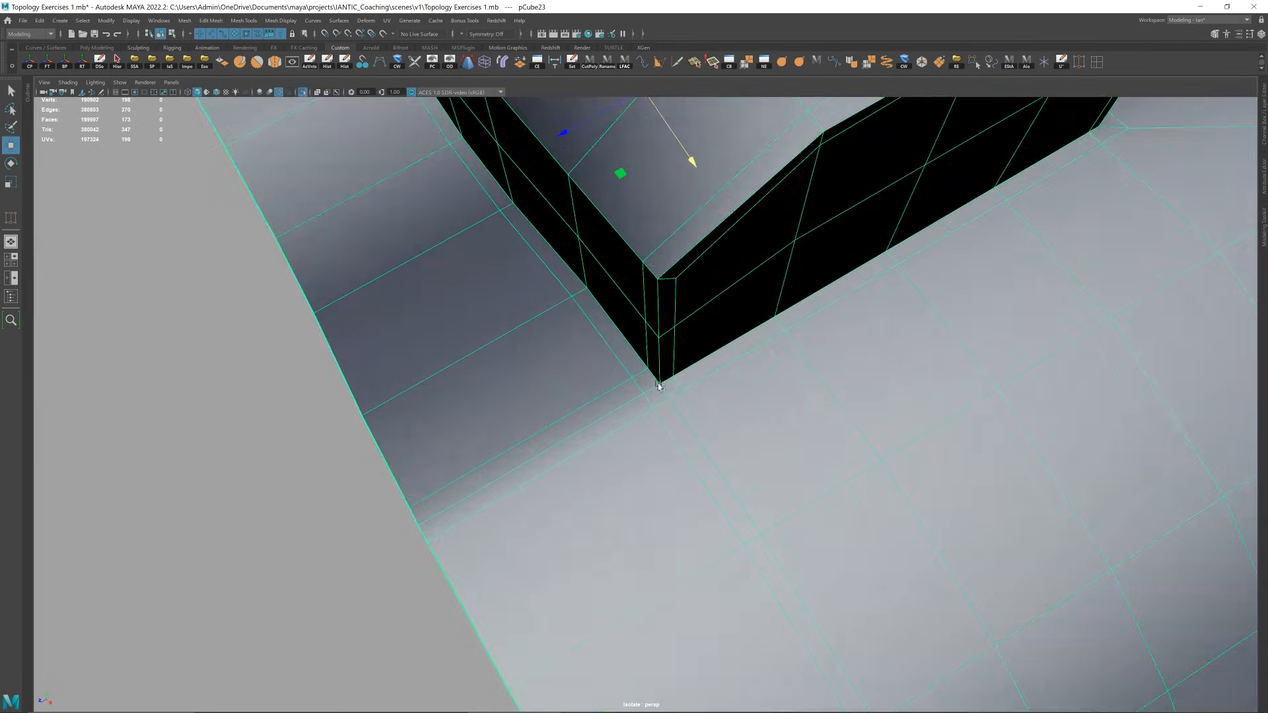
key("ctrl+shift+x")
left_click(649, 391)
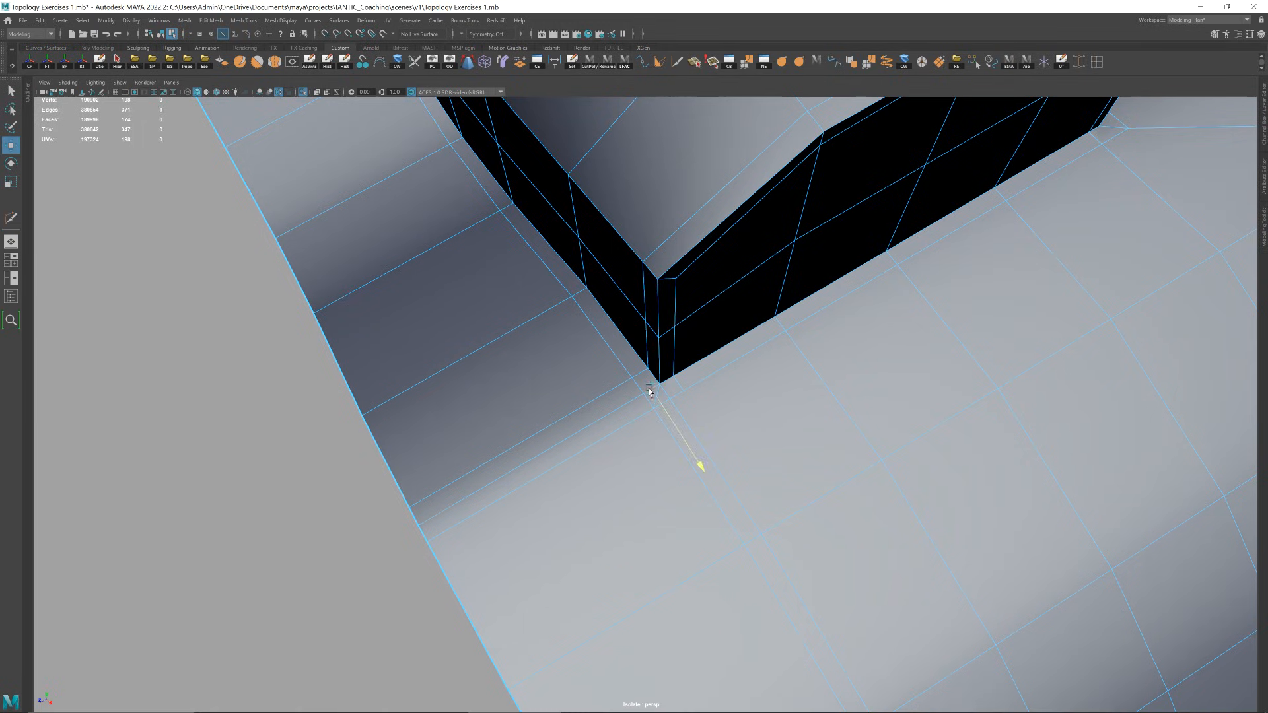
key("Delete")
- Cut new edges from the opposite front base corner across the panel toward its border
left_click_drag(687, 386, 675, 416, "alt")
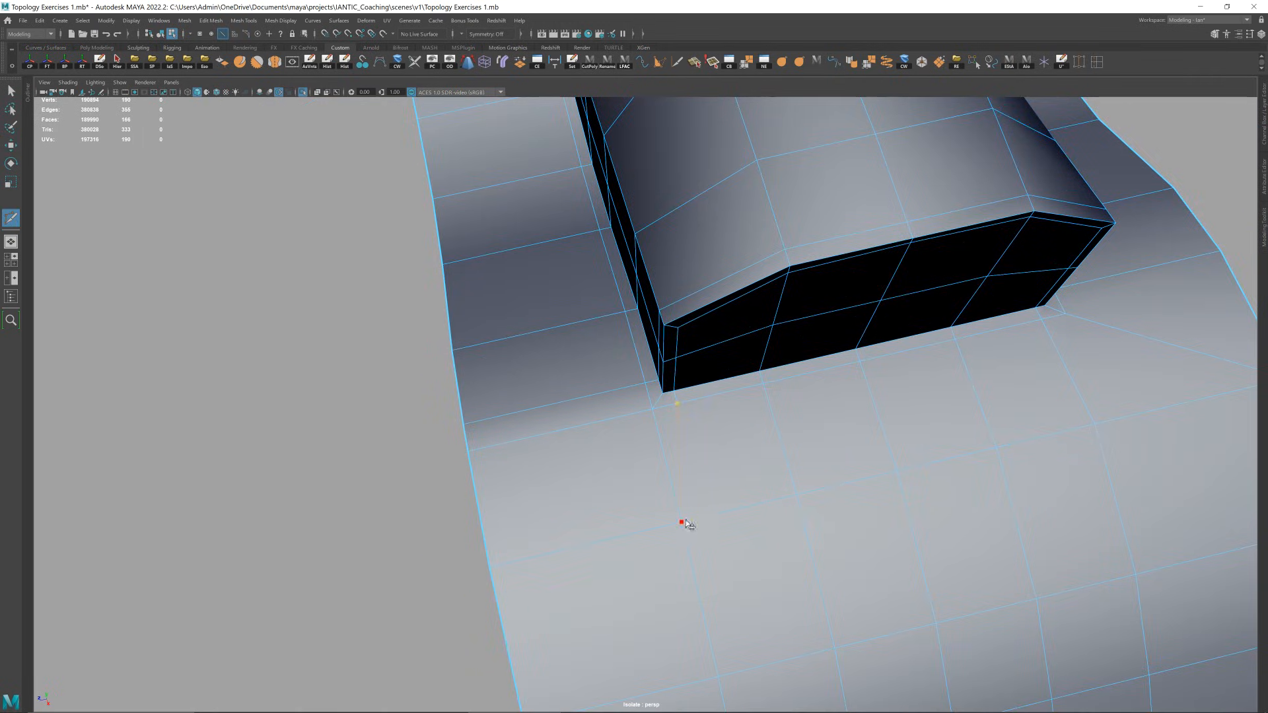
right_click(687, 522)
left_click_drag(687, 522, 735, 459, "alt")
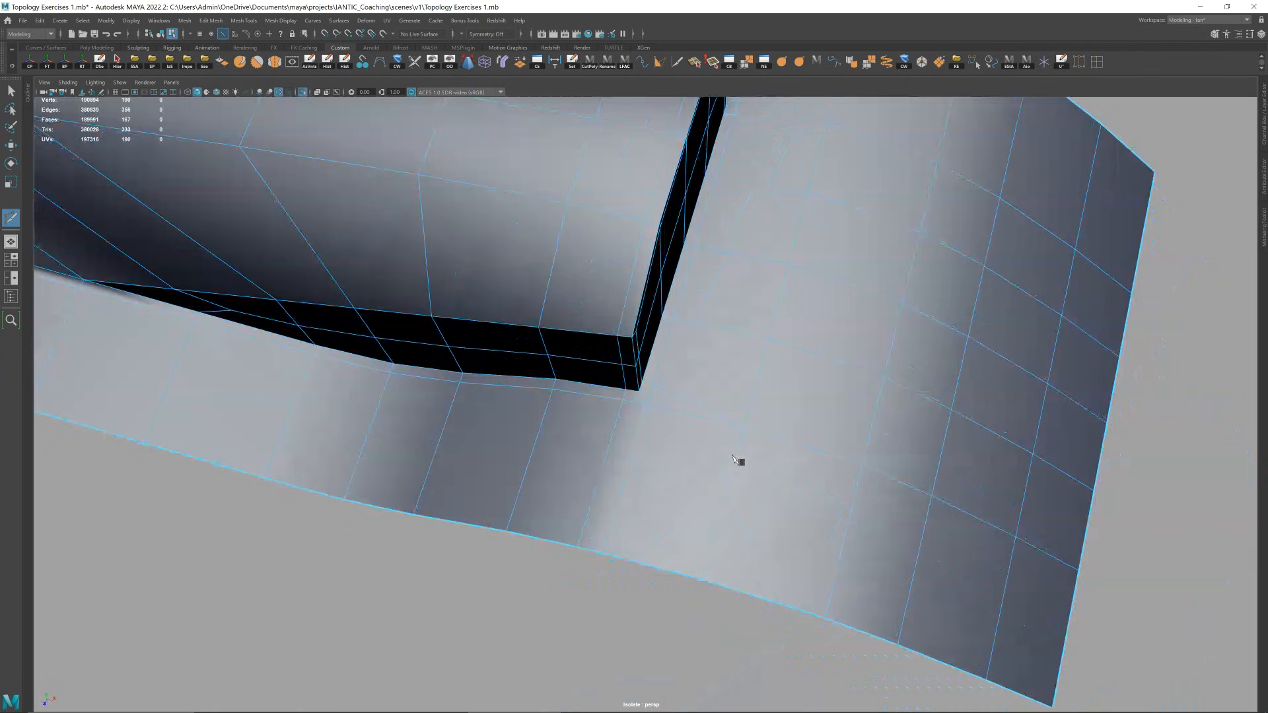
left_click(603, 553)
- Delete the leftover edges around the opposite base corner, keeping the diagonal to the panel's border
key("w")
right_click_drag(634, 441, 635, 429)
left_click(638, 434)
key("Delete")
key("q")
left_click(664, 409)
key("Delete")
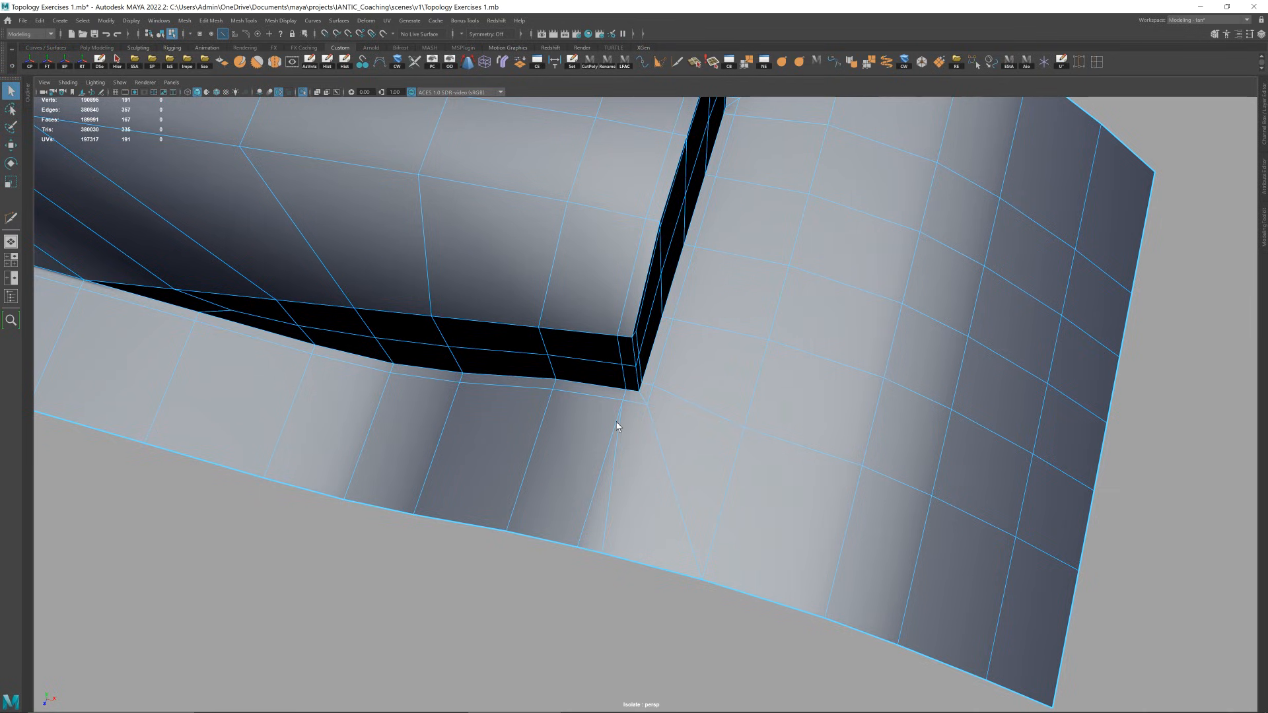
key("ctrl+Delete")
- Examine both rerouted base corners and the ramp's front in smooth preview, and return to the cage
right_click_drag(621, 428, 667, 394)
key("3")
scroll(784, 399, "down", 5)
left_click_drag(784, 399, 787, 365, "alt")
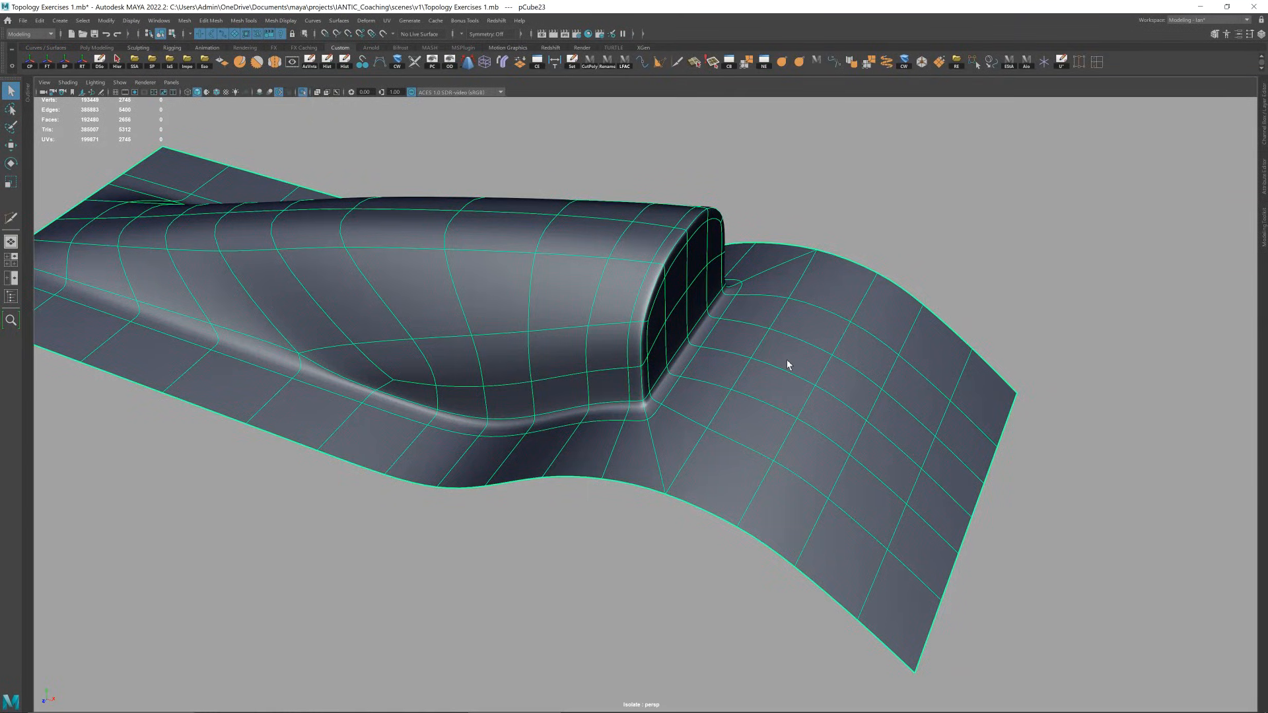
right_click_drag(787, 360, 811, 343)
left_click(966, 194)
left_click_drag(751, 335, 727, 360, "alt")
left_click(770, 299)
key("1")
key("ctrl+shift+x")
key("3")
right_click_drag(727, 359, 753, 341)
left_click(931, 241)
left_click_drag(928, 317, 735, 357, "alt")
left_click(829, 384)
key("w")
key("1")
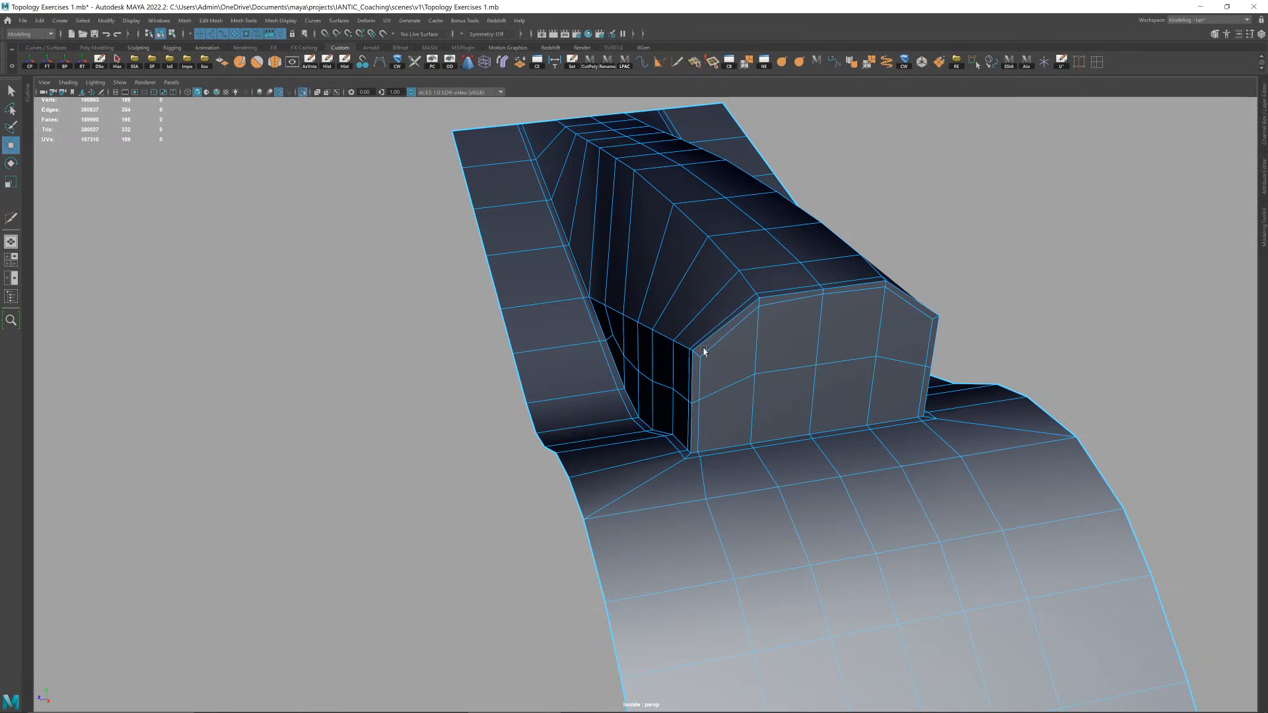
- Insert lengthwise edge loops close to both vertical sides of the ramp's front face, continuing down the curved section
key("ctrl+shift+x")
left_click(705, 352, "ctrl")
left_click_drag(933, 319, 816, 326, "alt")
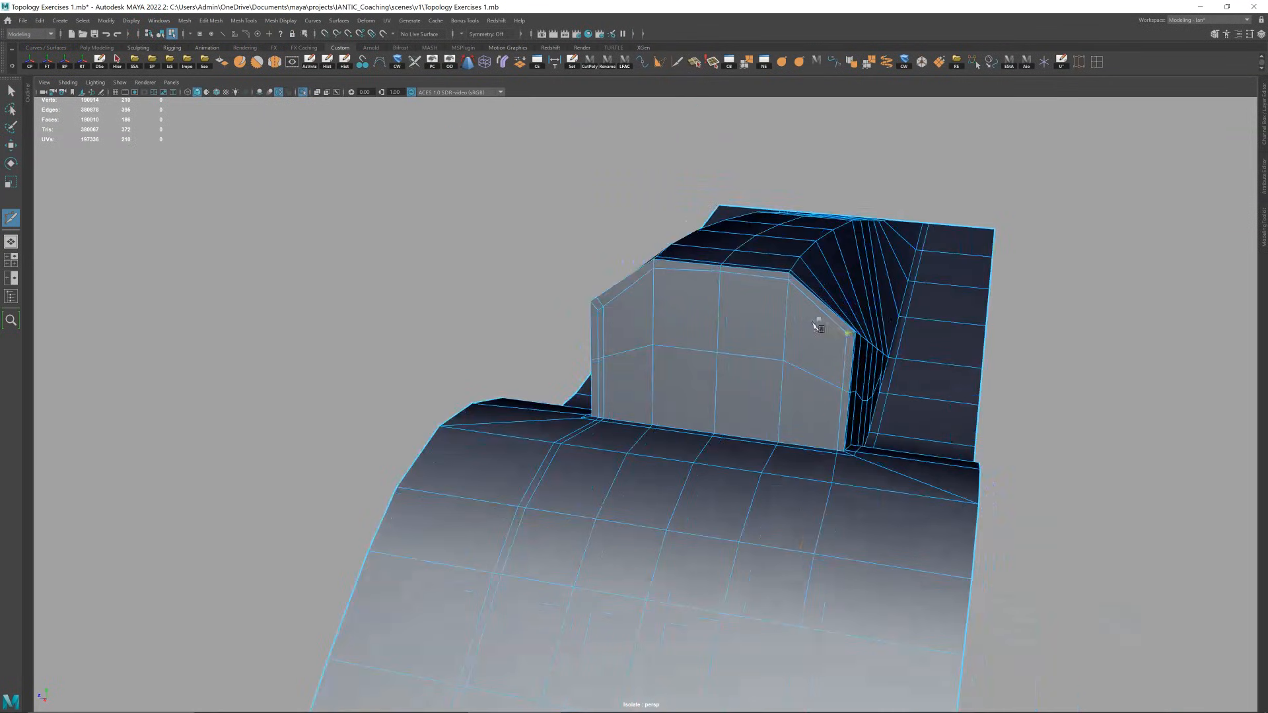
left_click(834, 387, "ctrl")
- Check the tightened front corners in smooth preview
key("w")
key("3")
left_click(995, 194)
left_click_drag(995, 195, 905, 341, "alt")
left_click(759, 311)
left_click_drag(759, 311, 729, 323, "alt")
scroll(729, 323, "up", 3)
- Remove the extra lengthwise loop beside one vertical side of the ramp's front face and return to object selection
key("F10")
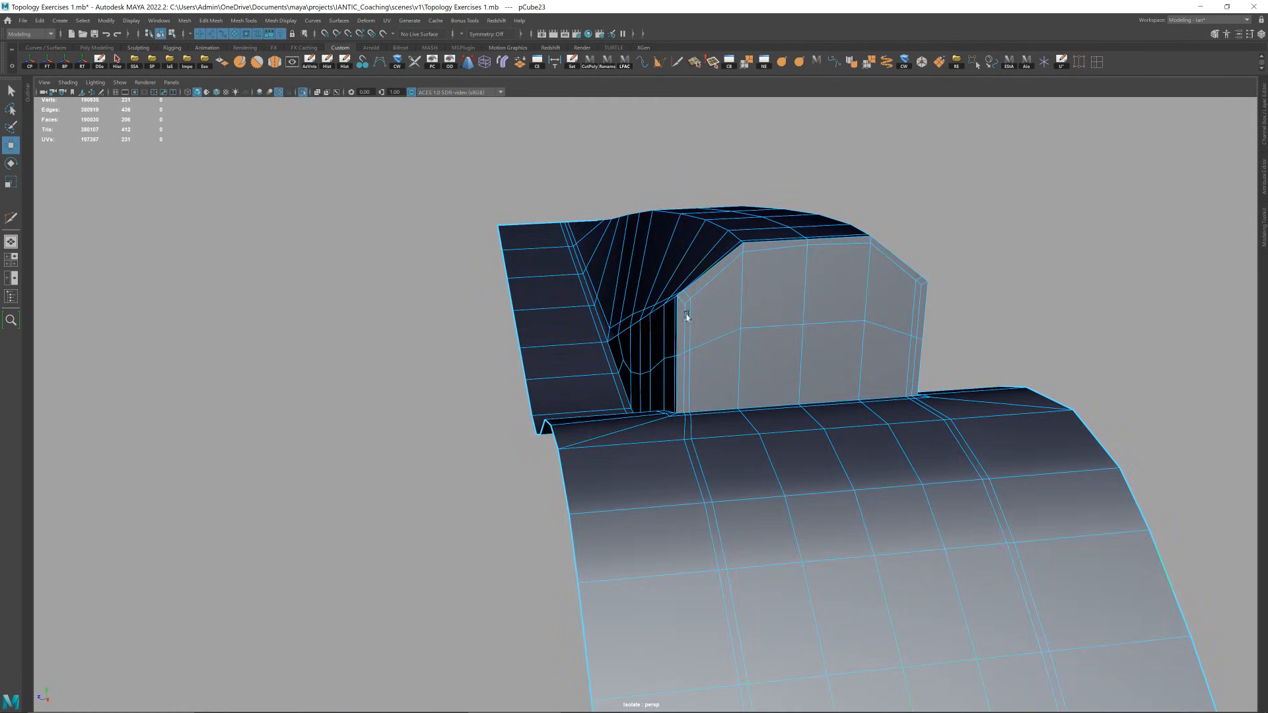
left_click_drag(694, 307, 702, 311, "alt")
right_click_drag(702, 311, 787, 243)
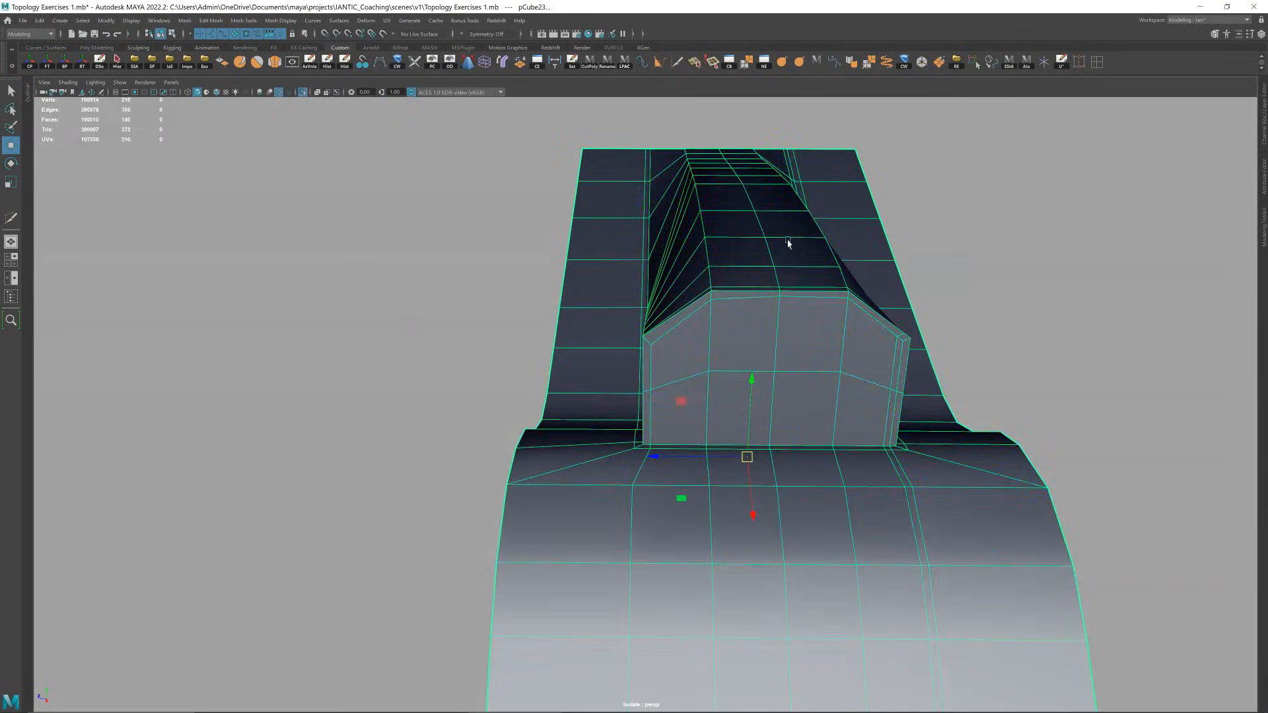
- Compare the ramp's front face and its vertical side edges between smooth preview and the cage
key("3")
left_click(892, 234)
left_click(764, 331)
left_click_drag(764, 331, 753, 273, "alt")
key("1")
key("y")
key("w")
right_click_drag(753, 272, 859, 195)
key("3")
left_click(859, 196)
left_click_drag(858, 195, 821, 343, "alt")
middle_click_drag(821, 343, 962, 237, "alt")
left_click_drag(963, 237, 804, 271, "alt")
- Re-examine the ramp's front corners in the cage and in smooth preview, ending on the ramp's side
left_click(804, 271)
key("1")
key("y")
right_click_drag(804, 292, 750, 297, "alt")
left_click_drag(750, 297, 756, 323, "alt")
key("w")
right_click_drag(756, 323, 1028, 167)
key("3")
left_click_drag(876, 317, 710, 377, "alt")
left_click(731, 331)
- Adjust the vertex row near the ramp's tapered end in the front view and check the smoothed profile
key("space")
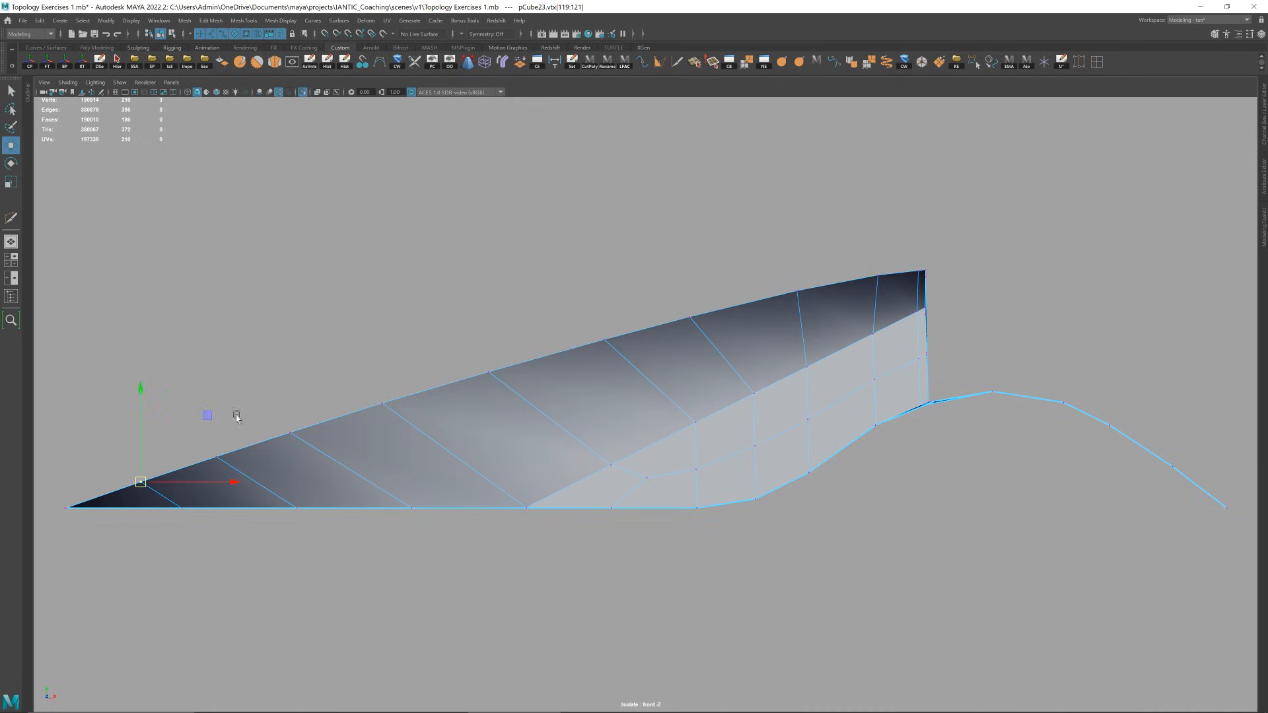
key("F8")
key("3")
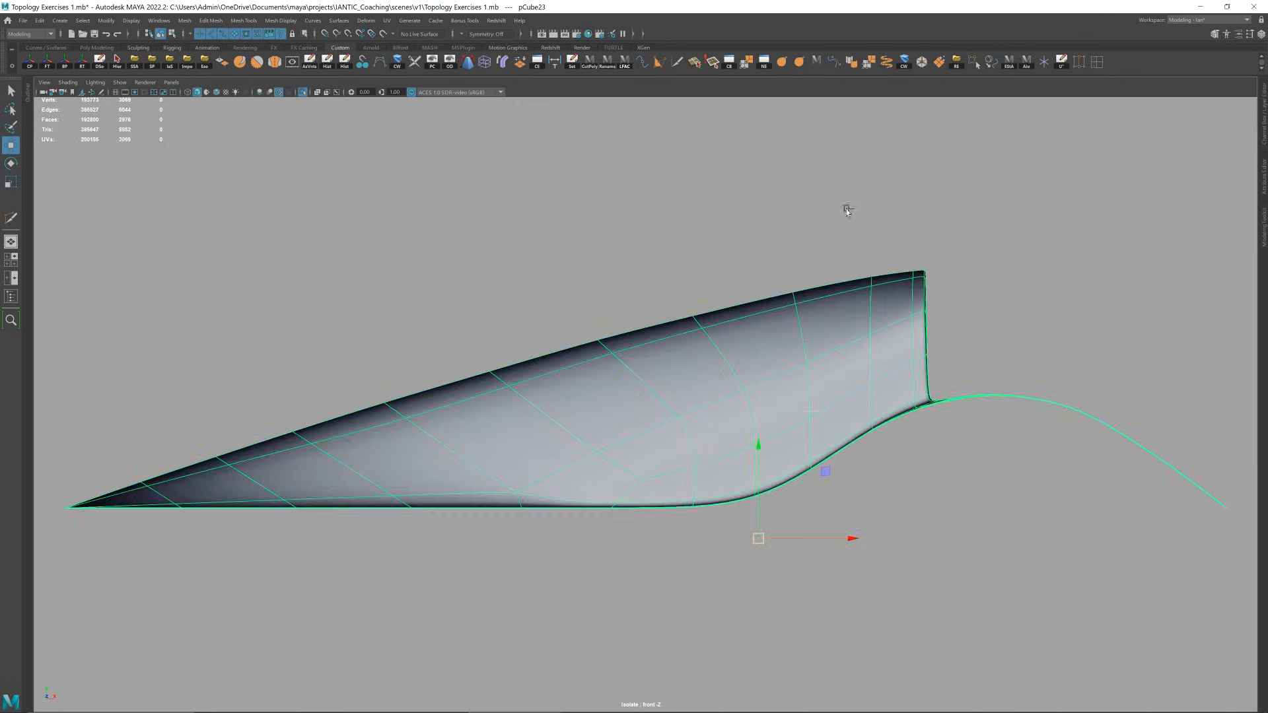
left_click(846, 209)
key("space")
left_click_drag(779, 351, 773, 321)
left_click(770, 345)
- Select the lengthwise edge loop along the middle of the ramp's top and raise it slightly in the front view to form a rounded crown
key("1")
scroll(766, 340, "up", 2)
right_click_drag(759, 355, 731, 305)
left_click_drag(717, 358, 466, 560, "alt")
left_click_drag(786, 367, 719, 375, "alt")
key("space")
left_click_drag(733, 383, 748, 412)
left_click_drag(780, 258, 799, 306, "alt")
left_click_drag(671, 372, 622, 303, "alt")
key("space")
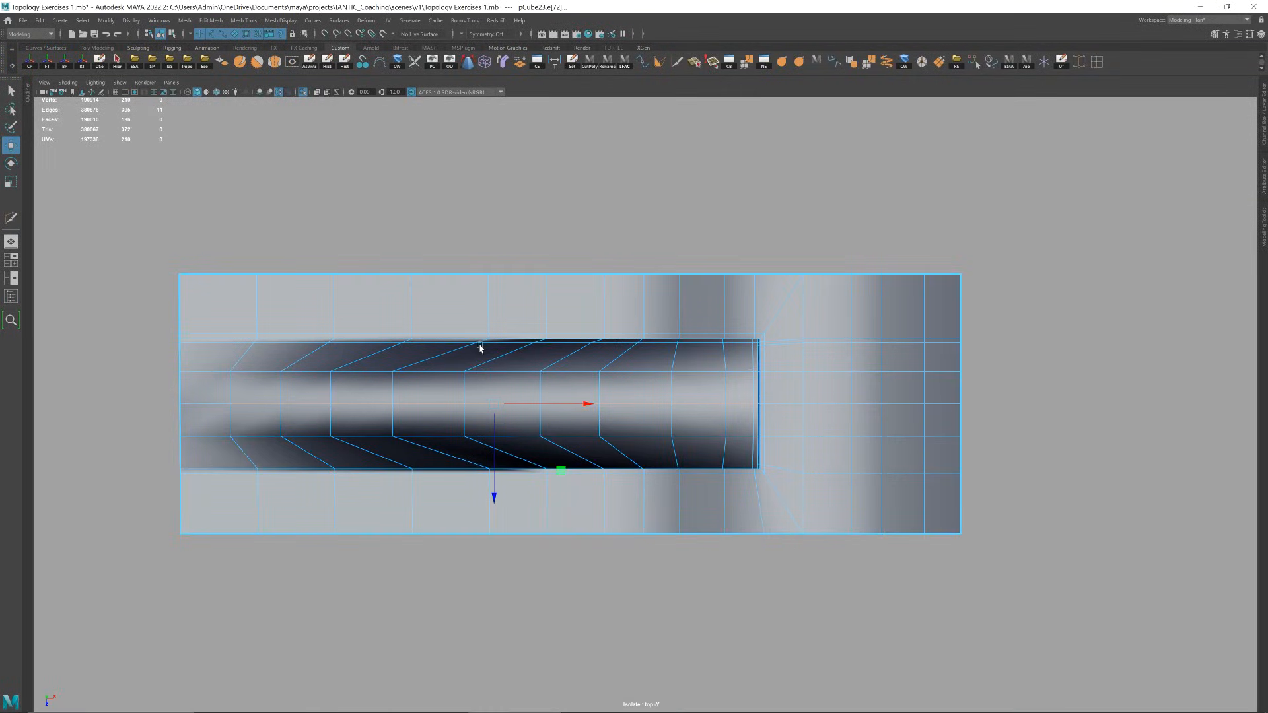
key("space")
mouse_move(483, 345)
left_mouse_down()
mouse_move(494, 380)
mouse_move(489, 360)
left_mouse_up()
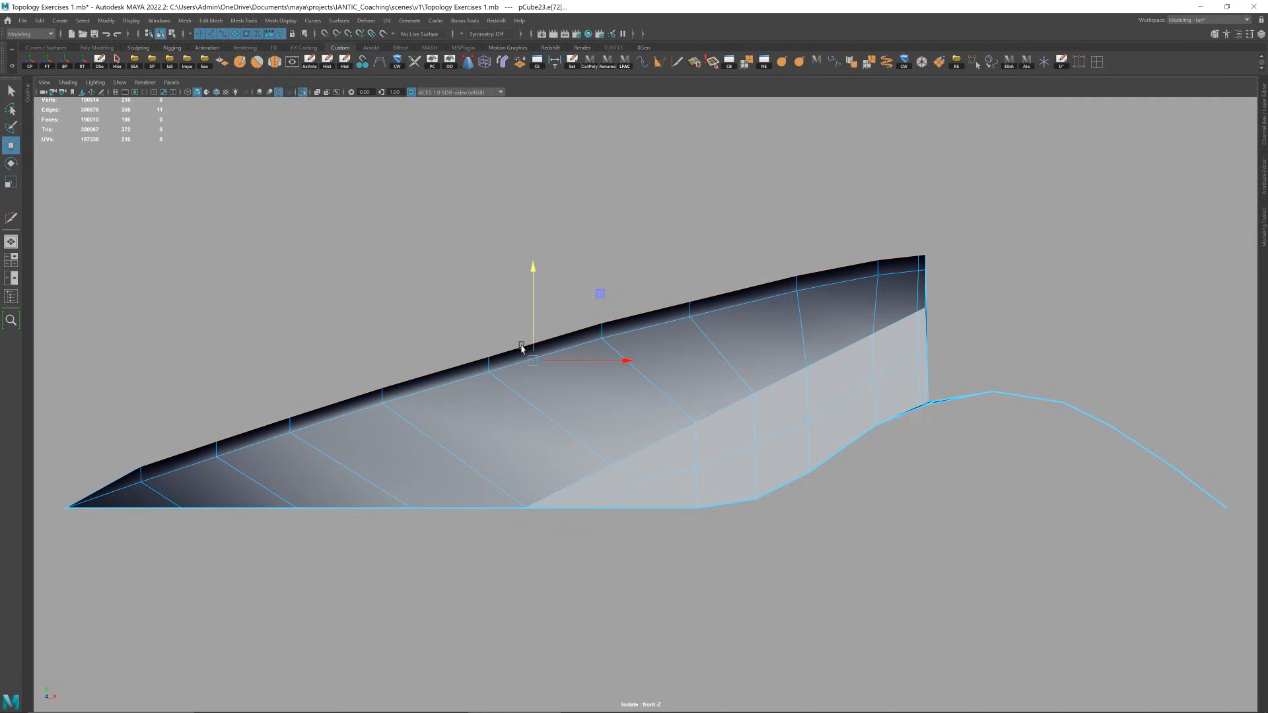
- Reposition the upper vertices along the ramp's profile toward the tapered end to even out the slope
key("F9")
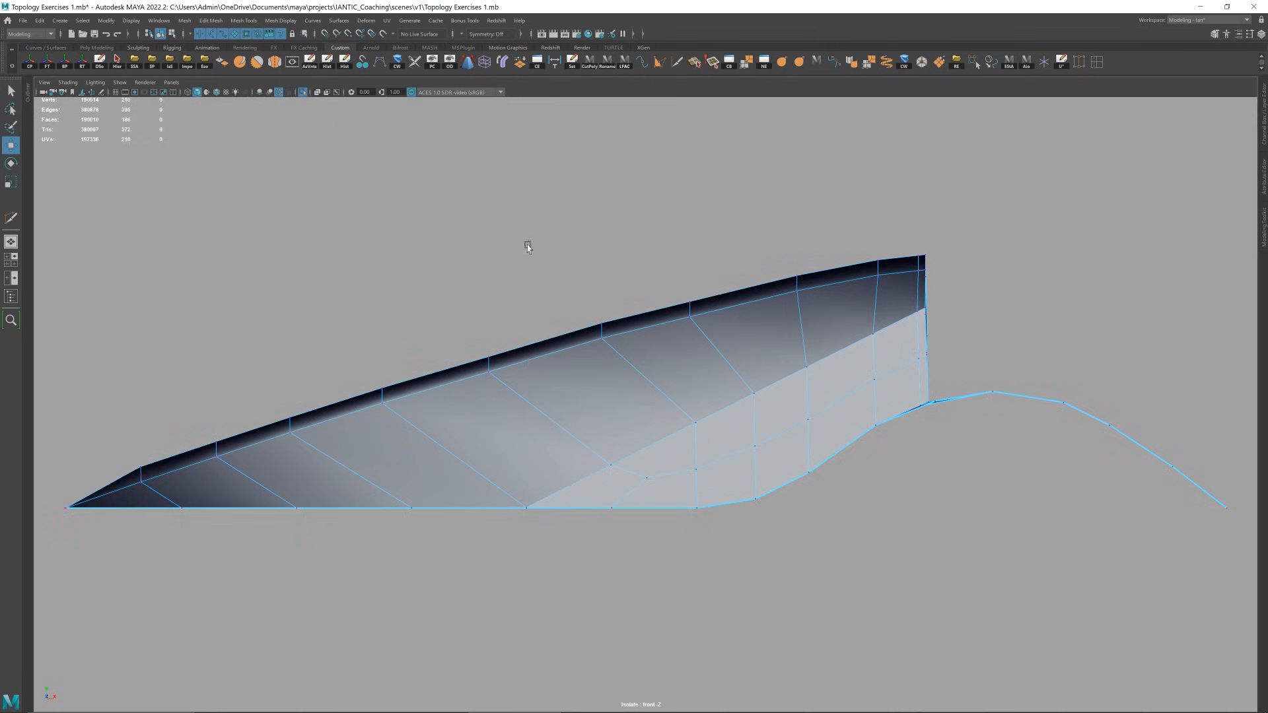
left_click_drag(511, 388, 512, 389)
left_click_drag(380, 401, 214, 450)
left_click_drag(134, 490, 136, 490)
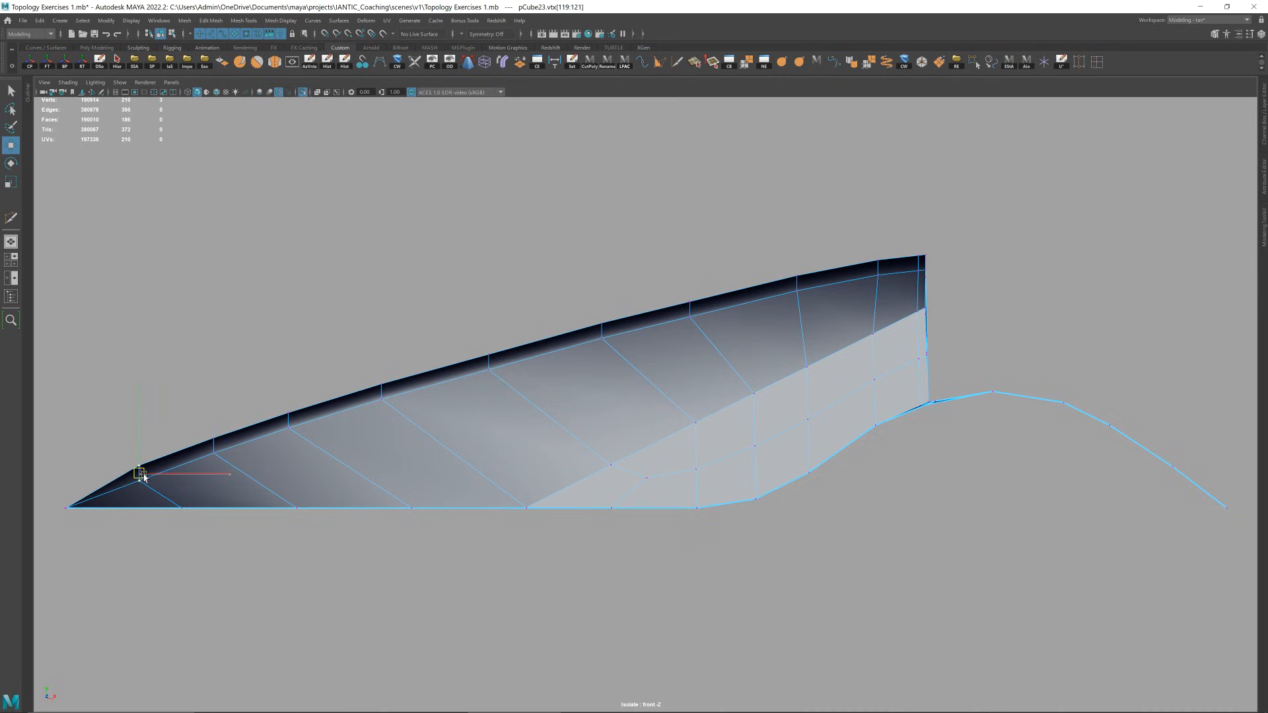
key("3")
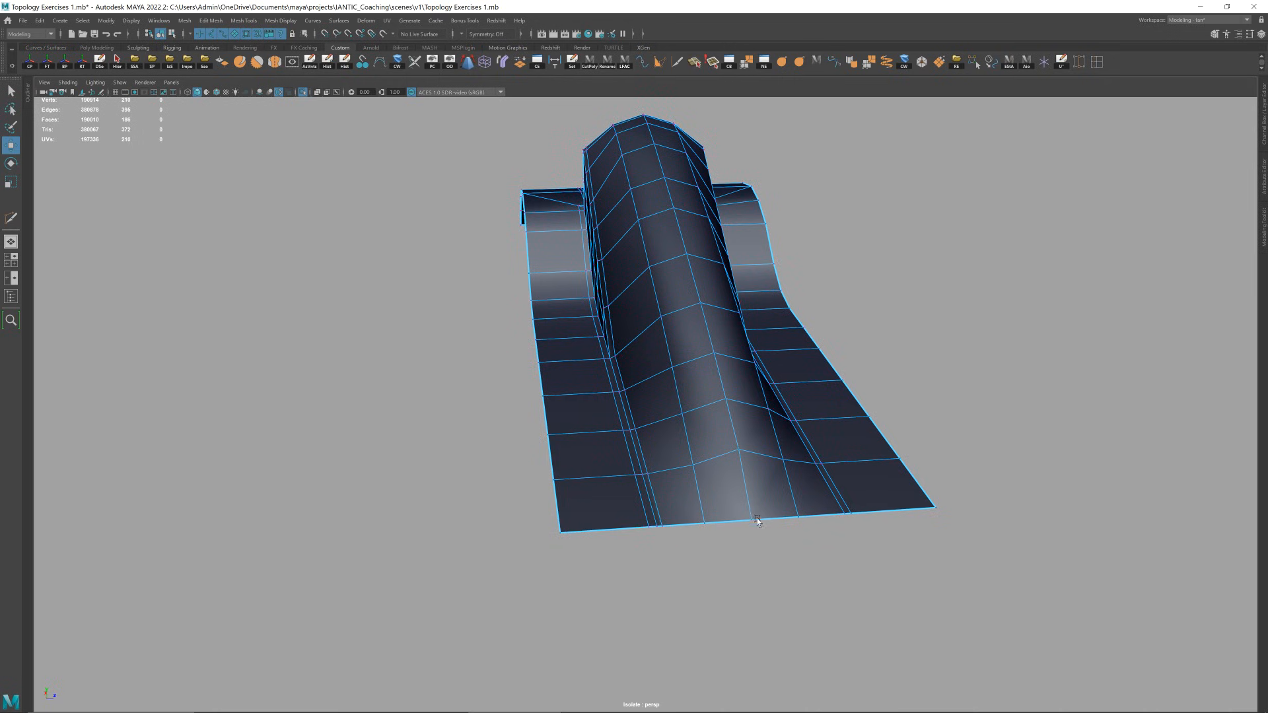
- Raise the middle vertex on the panel border at the ramp's tapered end slightly and preview the smoothed mesh
key("f")
right_click_drag(674, 441, 595, 374, "alt")
left_click_drag(594, 374, 720, 338, "alt")
right_click_drag(720, 339, 673, 346, "alt")
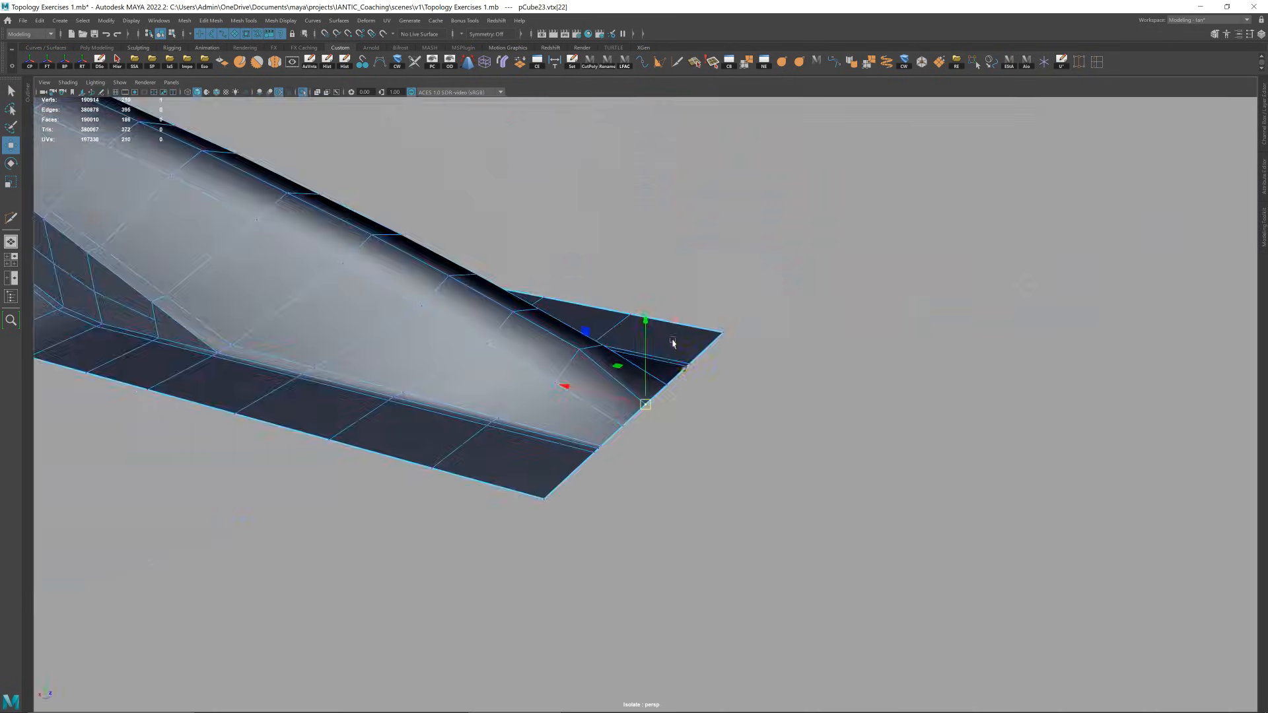
left_click_drag(647, 356, 660, 351, "alt")
middle_click_drag(660, 351, 653, 345)
mouse_move(650, 341)
left_mouse_down("alt")
mouse_move(654, 367)
mouse_move(657, 347)
left_mouse_up("alt")
right_click_drag(657, 347, 756, 286)
key("3")
left_click(756, 286)
- Examine the ramp's rounded top and side walls in smooth preview and return to the cage
right_click_drag(594, 399, 545, 353, "alt")
left_click_drag(545, 353, 592, 429, "alt")
middle_click_drag(591, 428, 867, 407, "alt")
left_click_drag(866, 407, 632, 350, "alt")
left_click(632, 349)
key("1")
right_click_drag(632, 349, 647, 373, "alt")
left_click_drag(647, 373, 635, 378, "alt")
key("3")
left_click_drag(801, 414, 737, 419, "alt")
key("1")
- Insert a support edge loop on the ramp's walls close to the base with Multi-Cut
middle_click_drag(737, 419, 771, 367, "alt")
right_click_drag(770, 367, 779, 382, "alt")
left_click_drag(779, 384, 640, 336, "alt")
key("ctrl+shift+x")
right_click_drag(680, 390, 727, 414, "alt")
left_click_drag(727, 413, 854, 433, "alt")
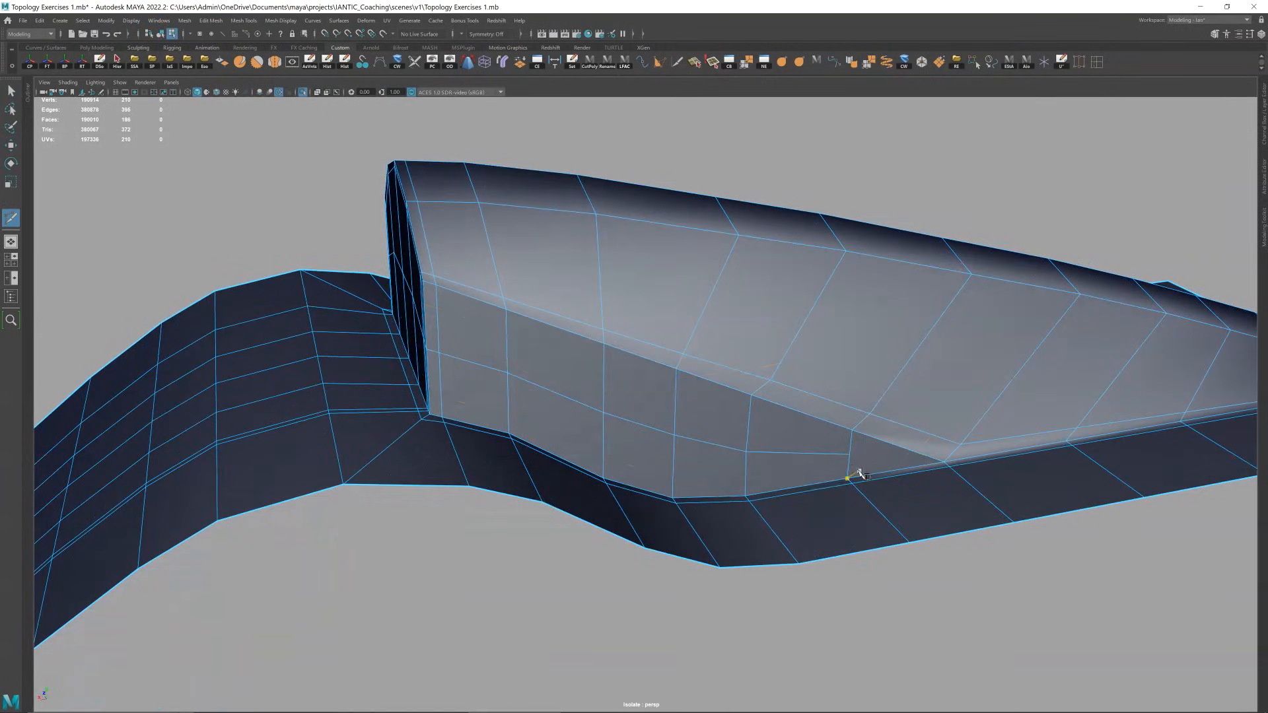
left_click(850, 473, "ctrl")
left_click_drag(878, 459, 934, 445, "alt")
key("w")
- Delete the surplus edges where the side walls' creases run into the base, on both sides of the ramp
left_click(900, 482)
key("Delete")
left_click_drag(908, 470, 418, 481, "alt")
key("Delete")
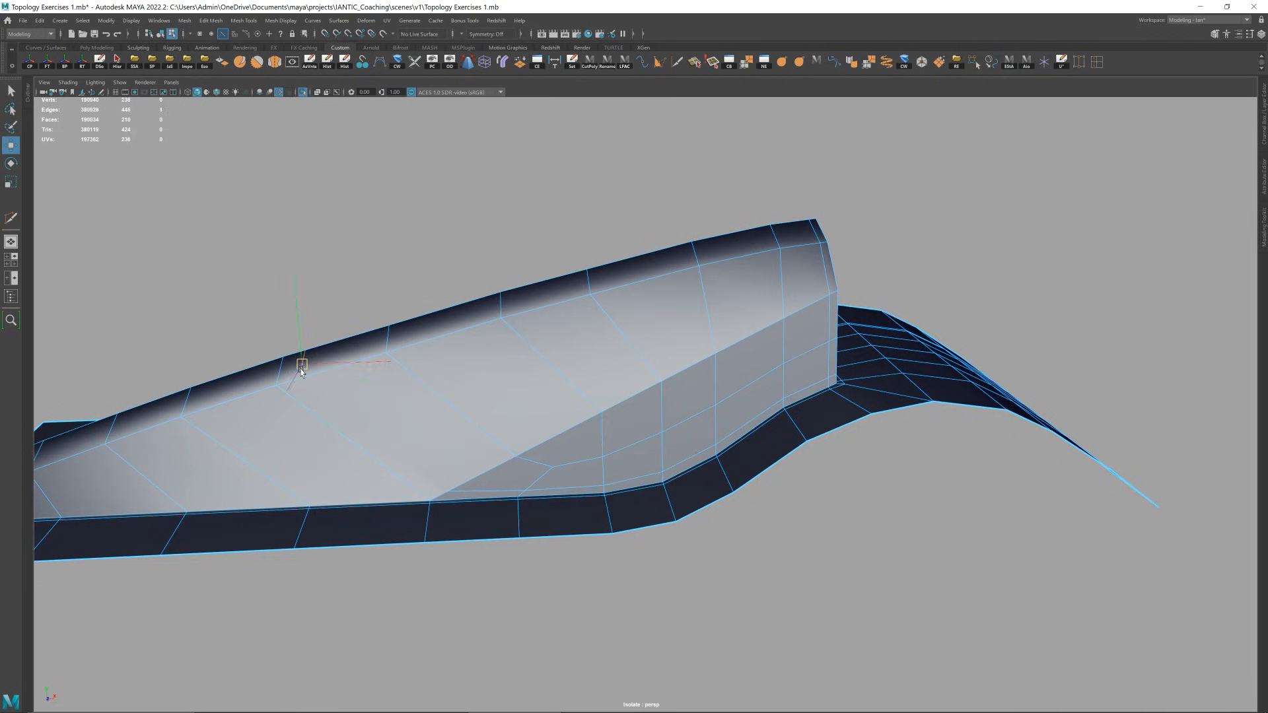
- Try cutting an edge from the panel's outer border across the base loops into one side wall near the crease's tip
left_click_drag(323, 370, 736, 389, "alt")
scroll(735, 388, "up", 6)
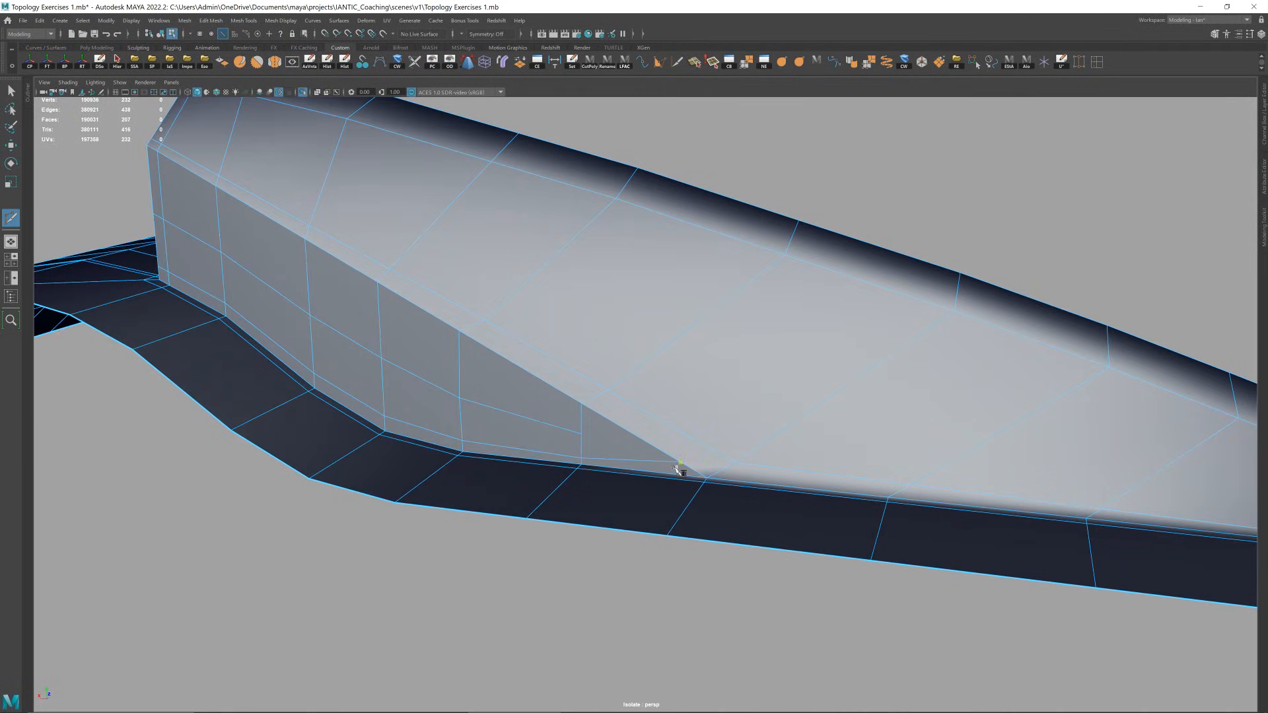
left_click_drag(684, 478, 709, 506, "alt")
left_click(732, 599)
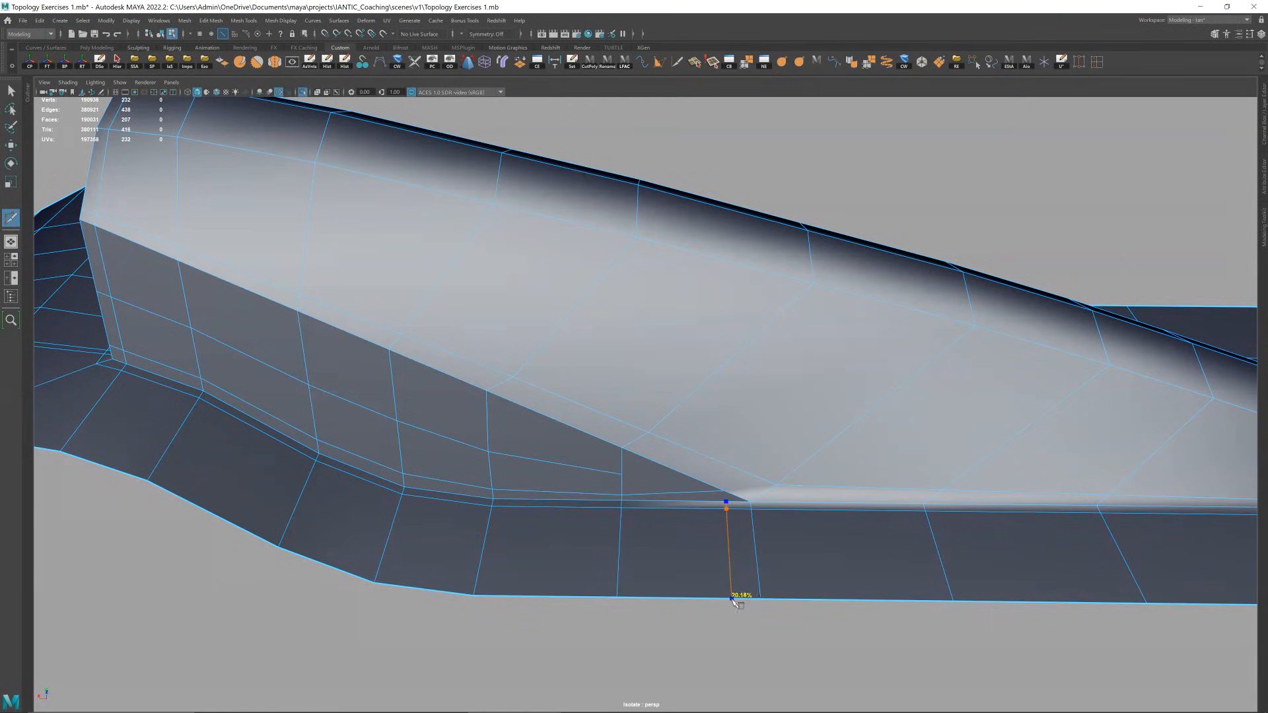
left_click(618, 458)
scroll(674, 439, "down", 3)
left_click_drag(674, 439, 662, 427, "alt")
- Check the area where the side wall's crease fades into the base in smooth preview and return to the cage
key("w")
key("F8")
key("3")
left_click(792, 245)
left_click_drag(746, 397, 694, 415, "alt")
left_click(702, 417)
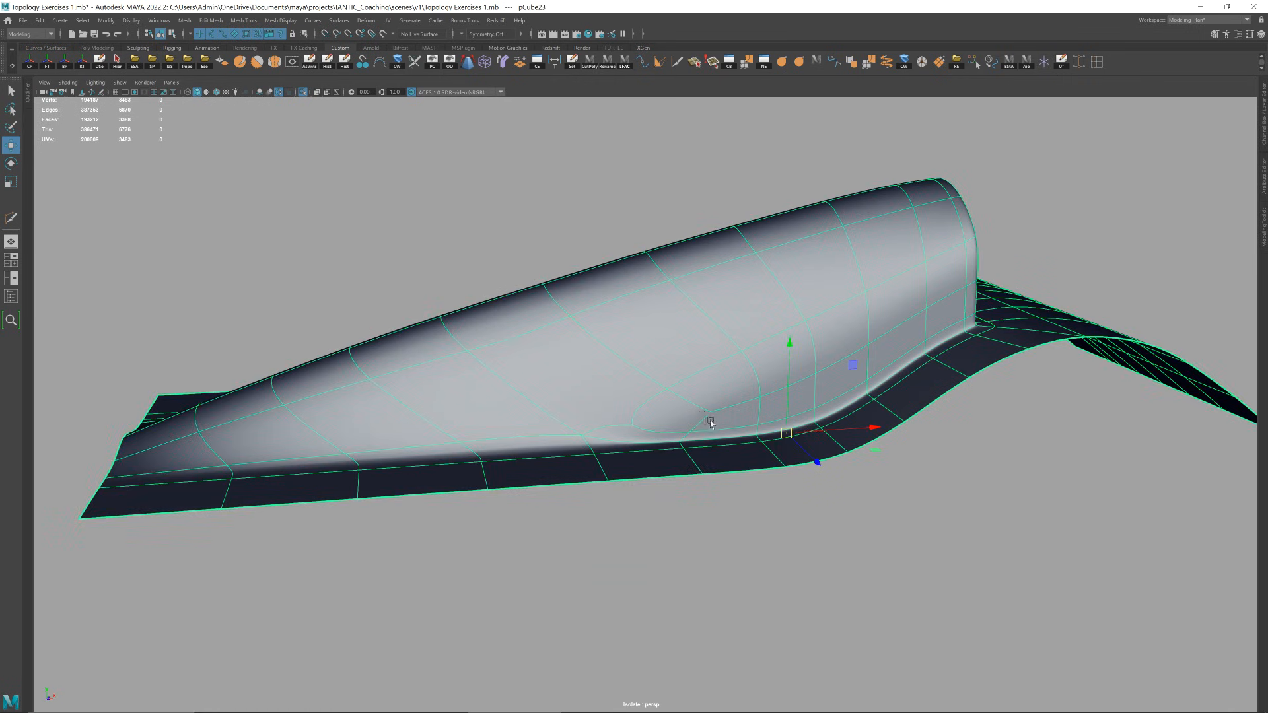
key("1")
- Cut an edge with Multi-Cut between the base line and the support loop near the opposite side wall's crease tip
scroll(710, 417, "up", 3)
key("ctrl+shift+x")
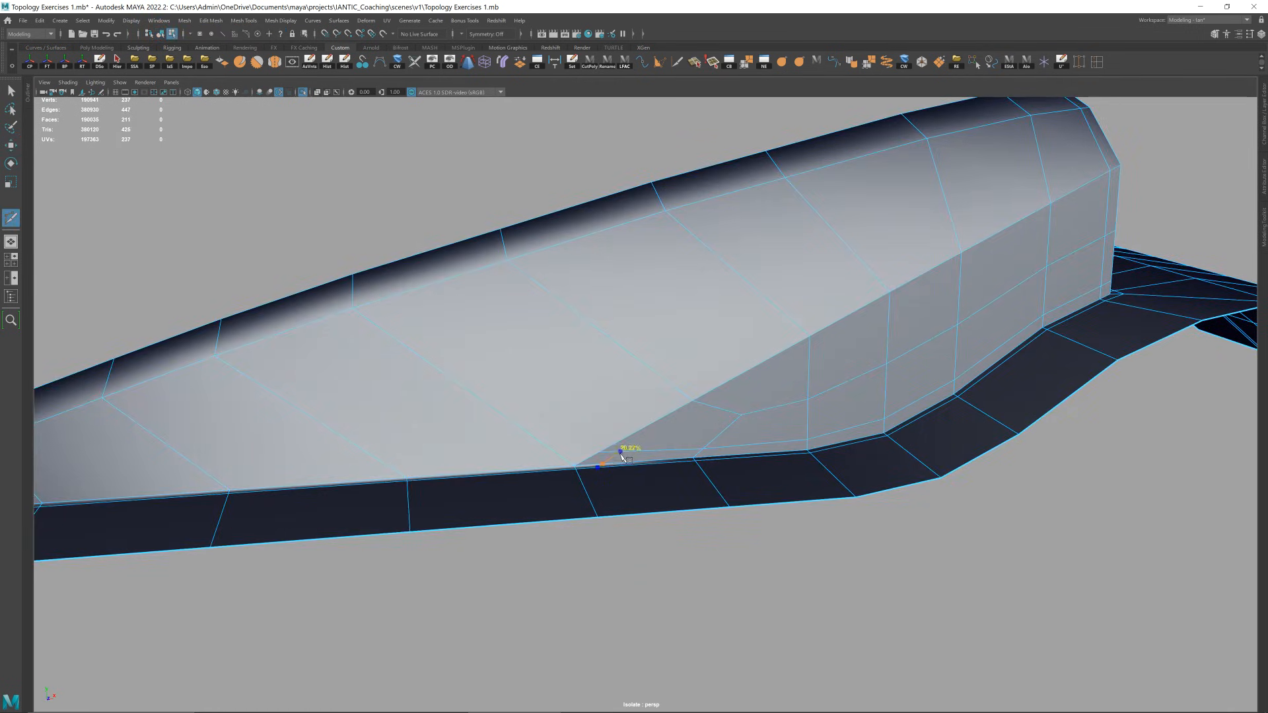
right_click(1025, 267)
left_click_drag(605, 478, 863, 439, "alt")
- Delete the extra edge line crossing the panel strip beside the first side wall's crease tip
key("w")
key("F10")
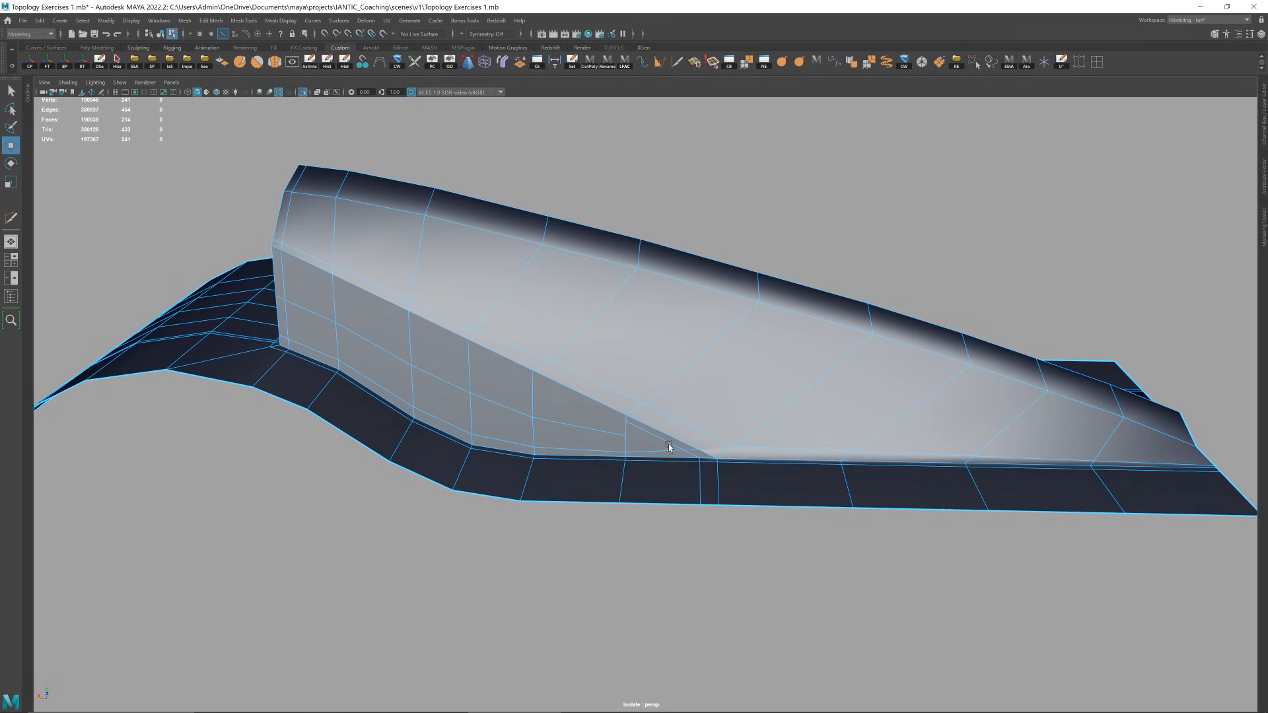
scroll(727, 475, "up", 2)
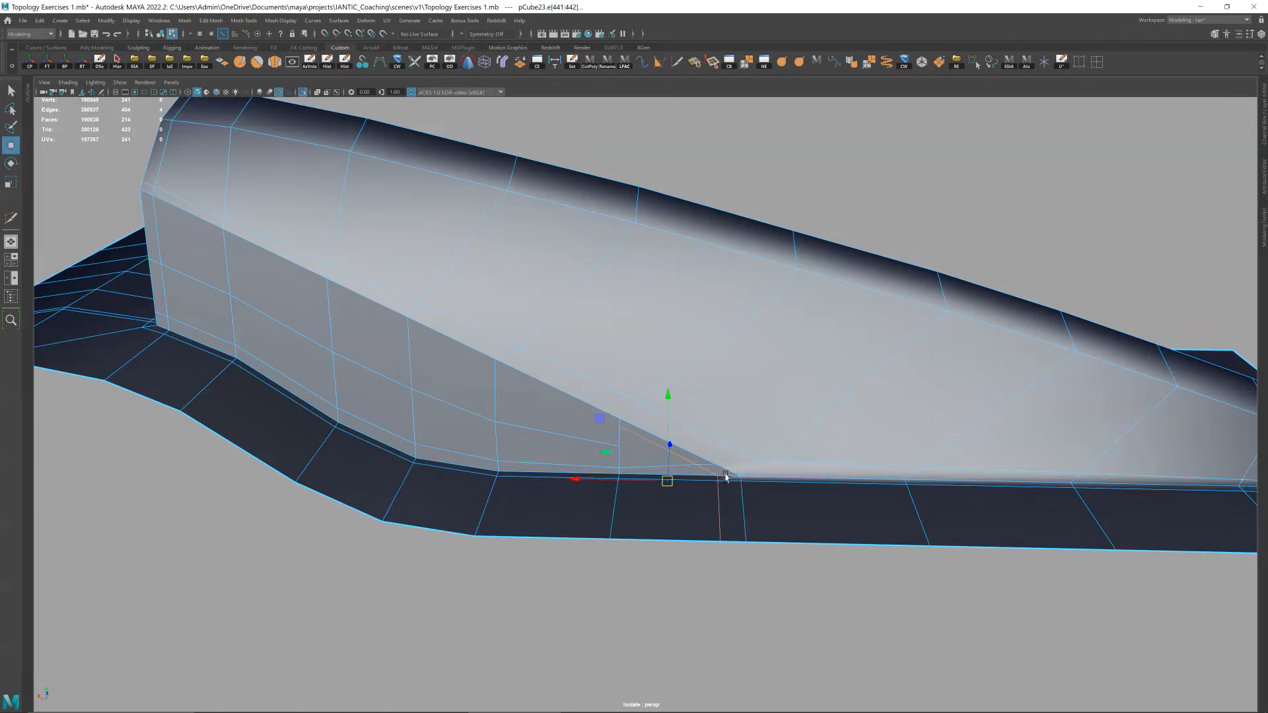
left_click(741, 477)
key("w")
double_click(718, 503)
key("ctrl+Delete")
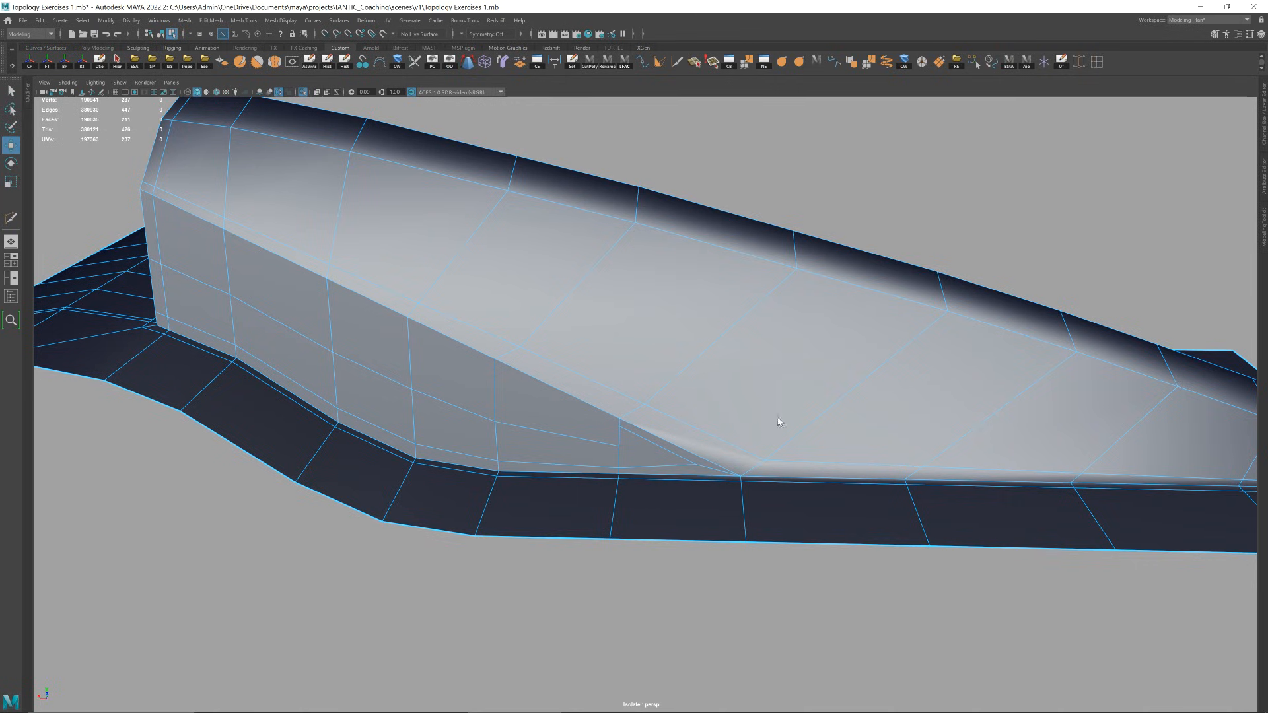
- Inspect the smoothed transition at the crease tip from the ramp's side and return to the cage
key("F8")
key("3")
left_click(802, 581)
scroll(815, 396, "down", 4)
left_click_drag(817, 350, 695, 354, "alt")
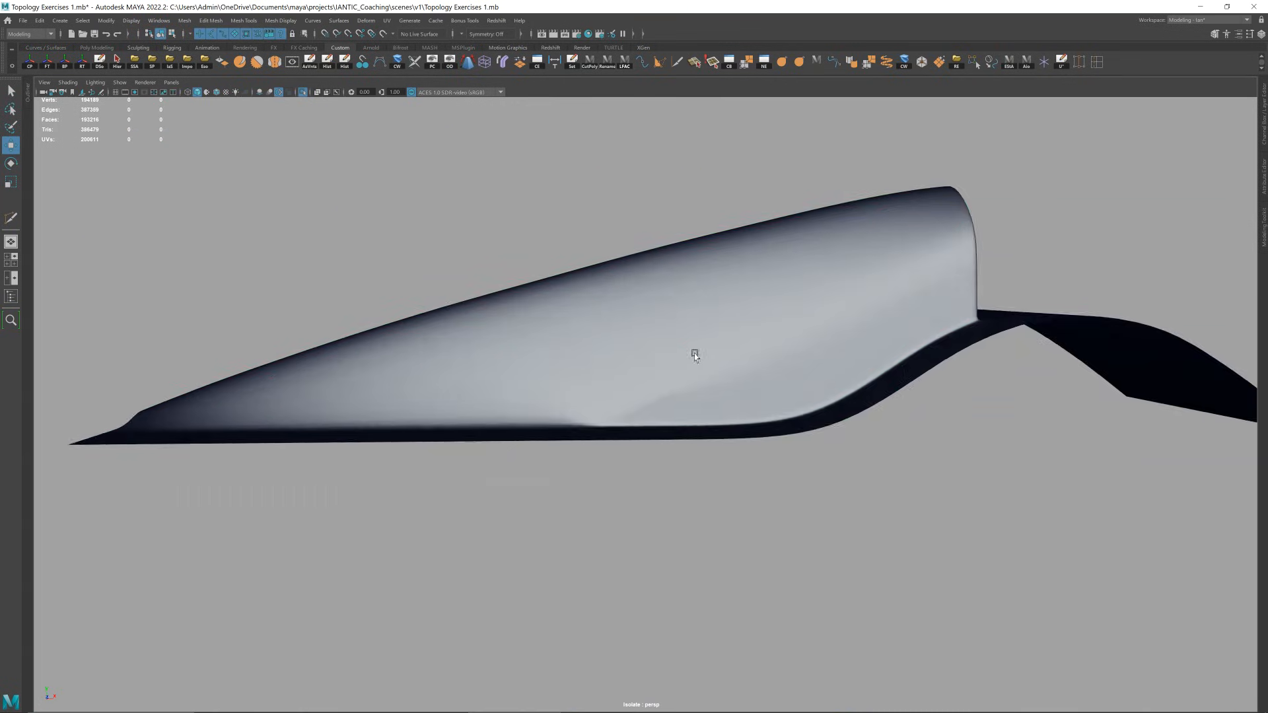
left_click(694, 355)
key("1")
- Connect the end of the base support loop to the crease's tip vertex with Multi-Cut and preview the smoothed side
scroll(675, 387, "up", 4)
key("ctrl+shift+x")
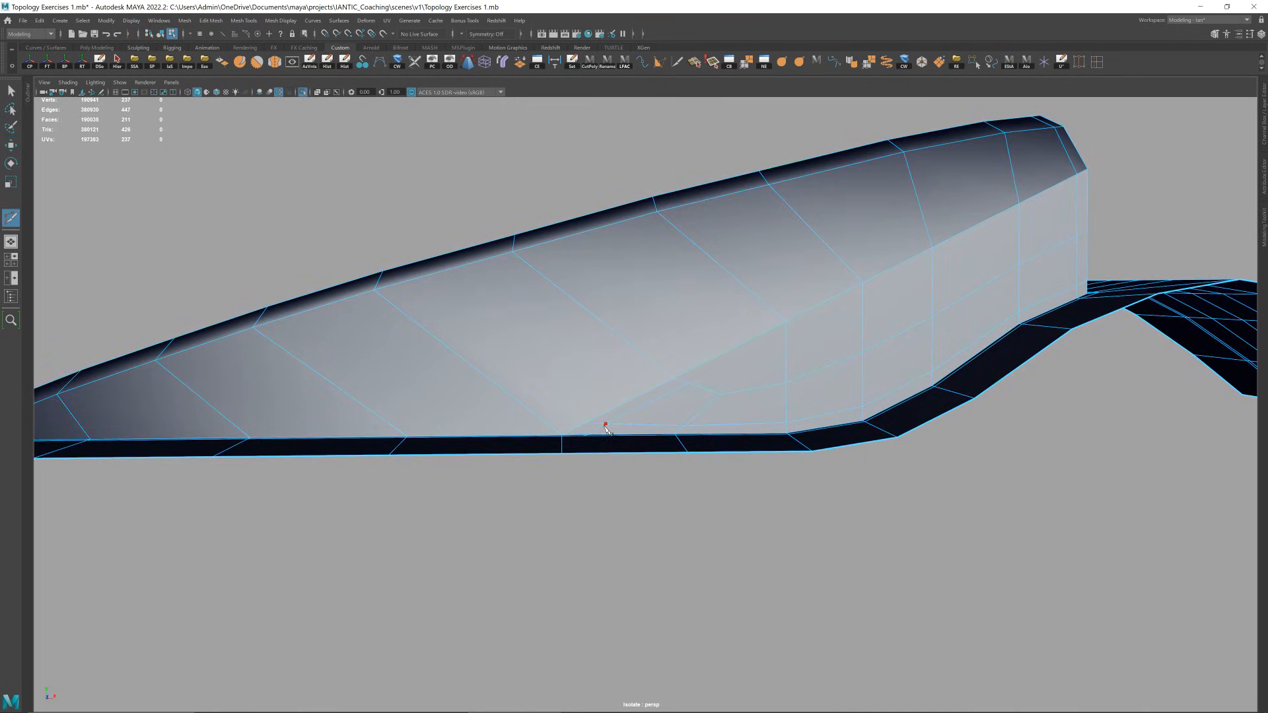
left_click(563, 435)
key("w")
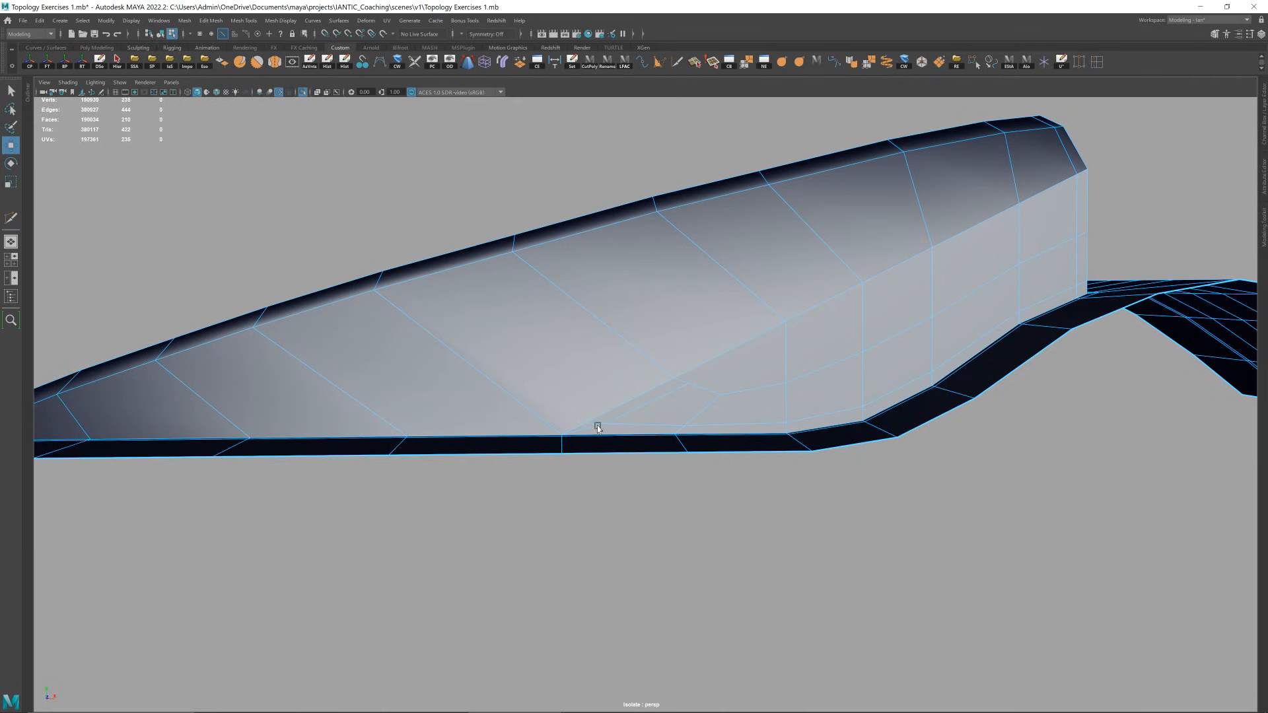
key("F8")
key("3")
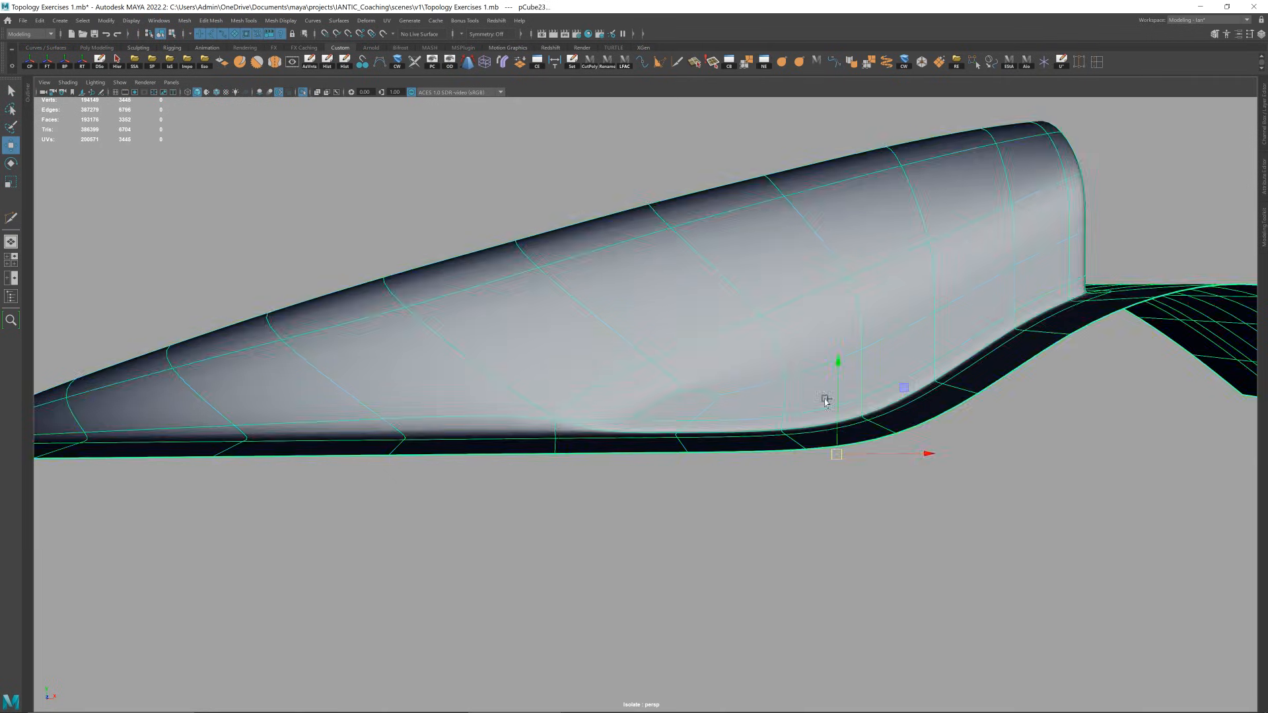
left_click(823, 518)
scroll(823, 396, "down", 3)
left_click_drag(822, 340, 824, 363, "alt")
- Cut a support edge line along one side wall just below its crease, running from near the tip onto the front face
left_click(824, 357)
key("1")
key("3")
key("1")
key("ctrl+shift+x")
left_click_drag(865, 341, 778, 340, "alt")
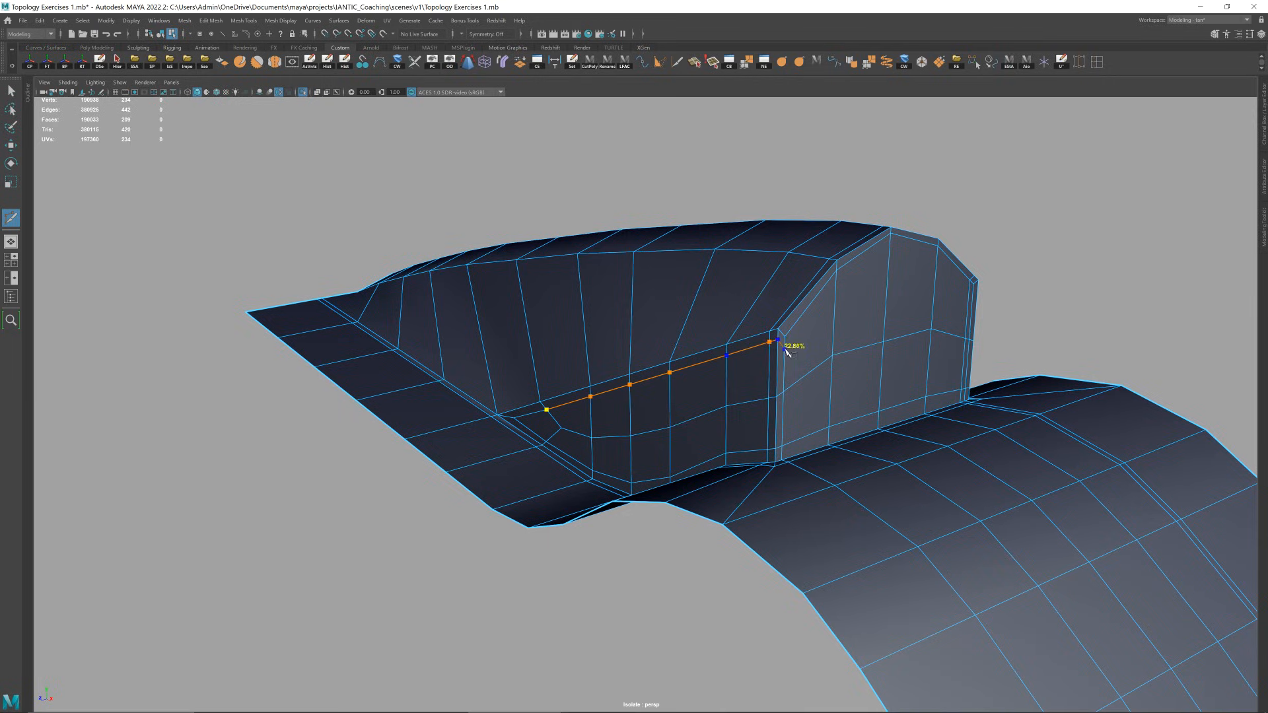
right_click_drag(885, 318, 920, 280)
- Continue the crease support line across the front face and along the opposite side wall, and check it smoothed
key("3")
left_click(1017, 304)
left_click_drag(1004, 317, 713, 403, "alt")
left_click(681, 378)
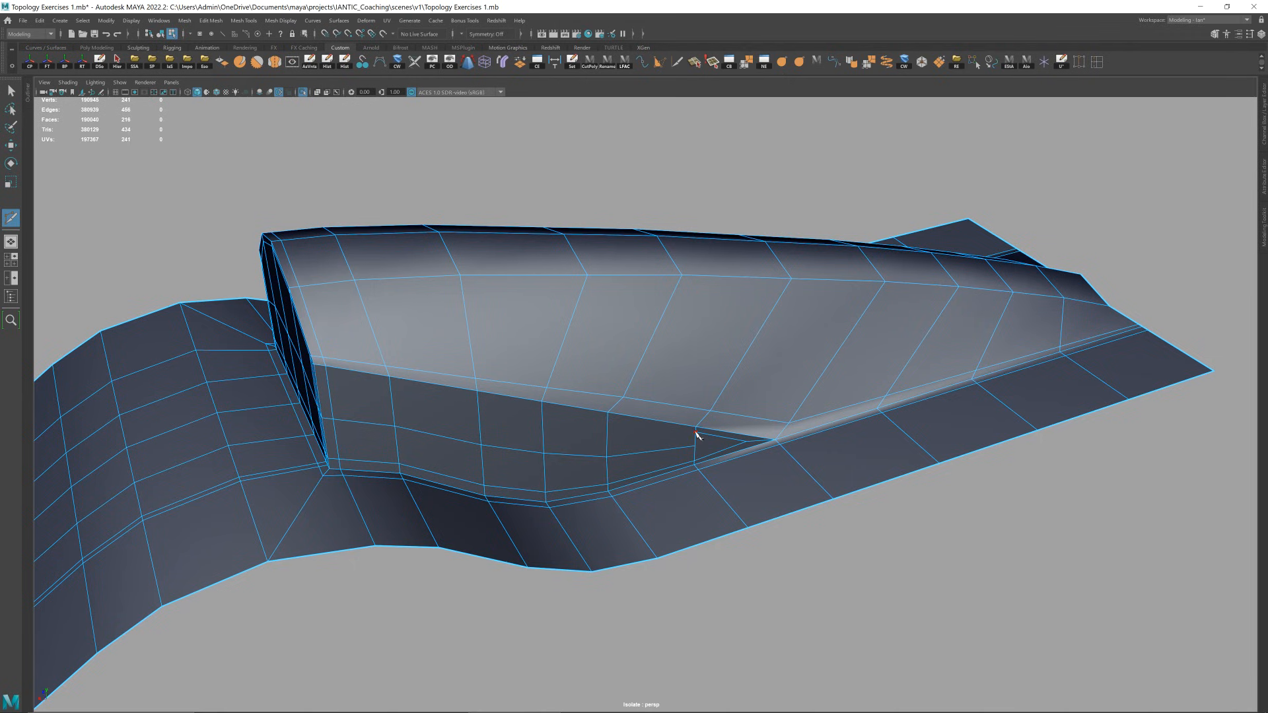
left_click_drag(329, 375, 462, 385, "alt")
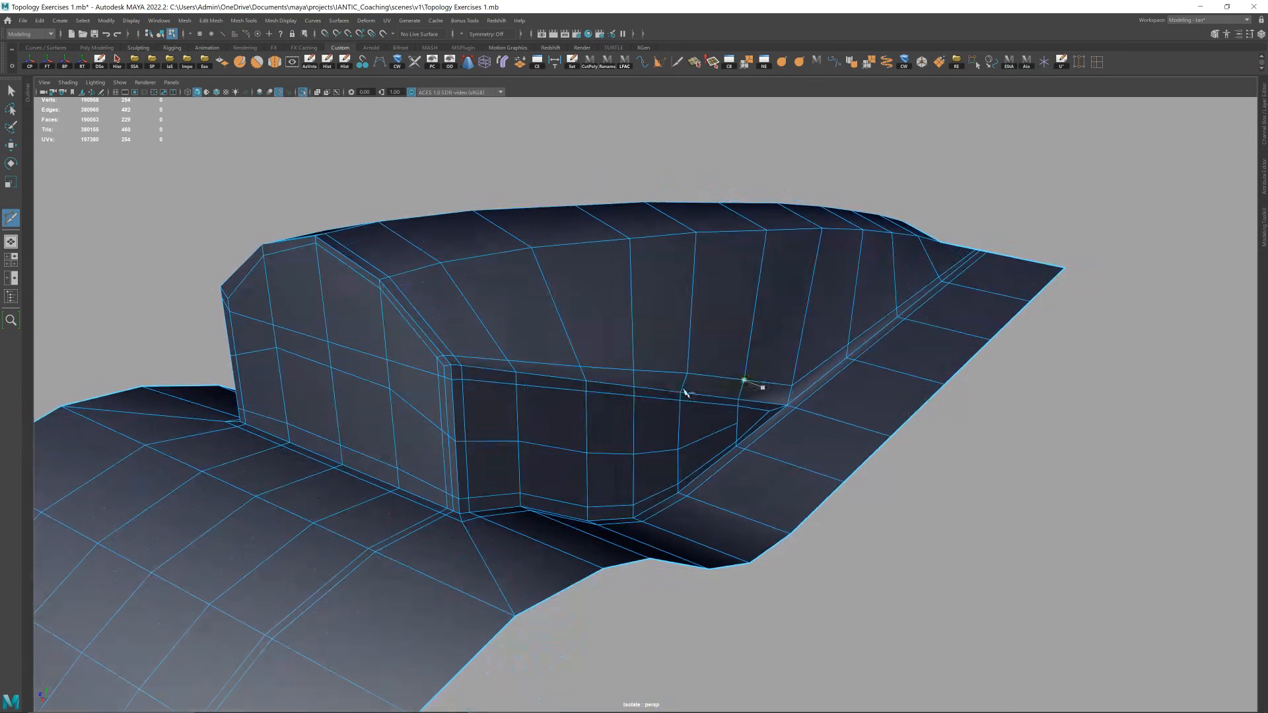
key("w")
left_click_drag(637, 355, 701, 350, "alt")
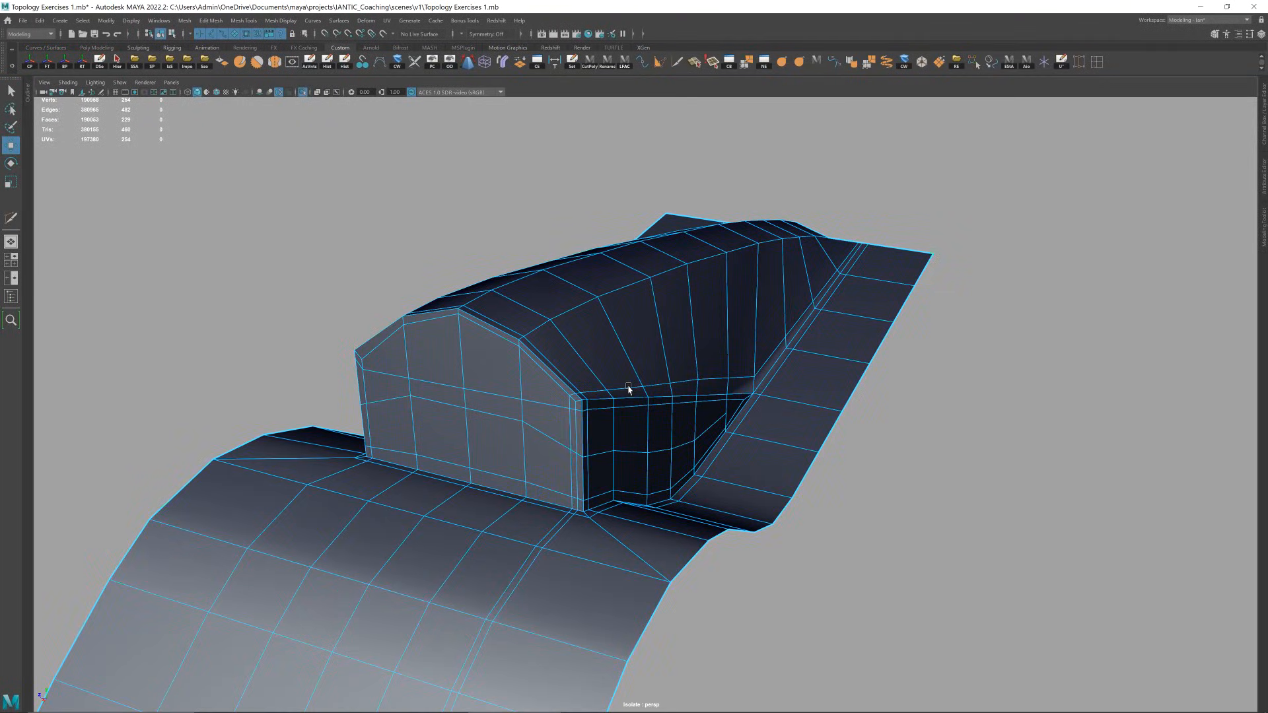
key("3")
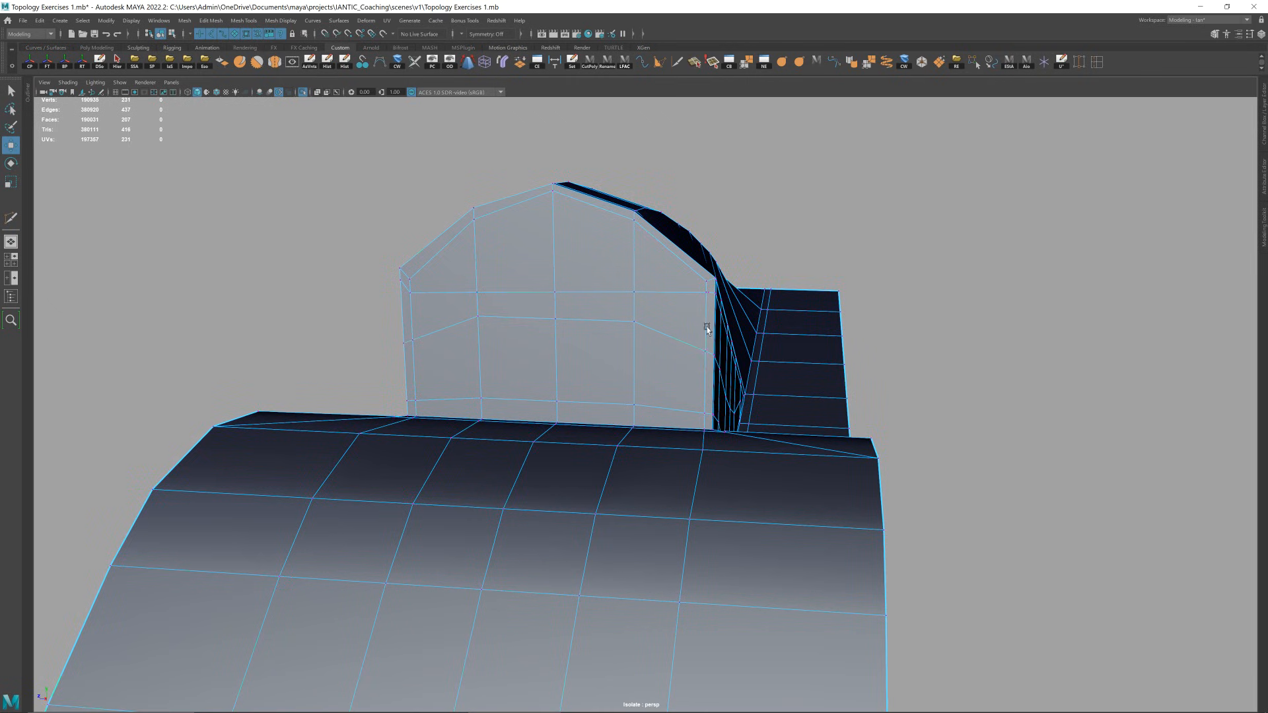
- Merge the extra vertices at the front face's upper corner and check the front in smooth preview
middle_click_drag(707, 328, 657, 416, "alt")
right_click_drag(658, 416, 1098, 104, "alt")
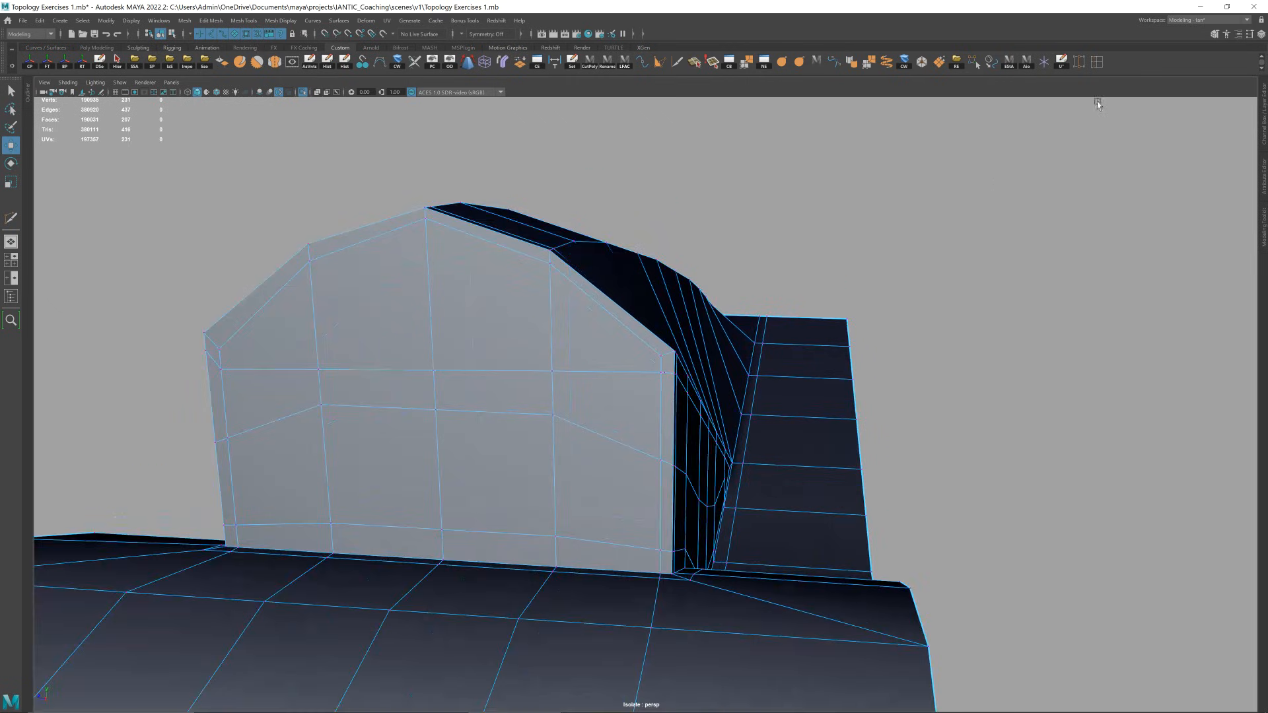
left_click(1078, 65)
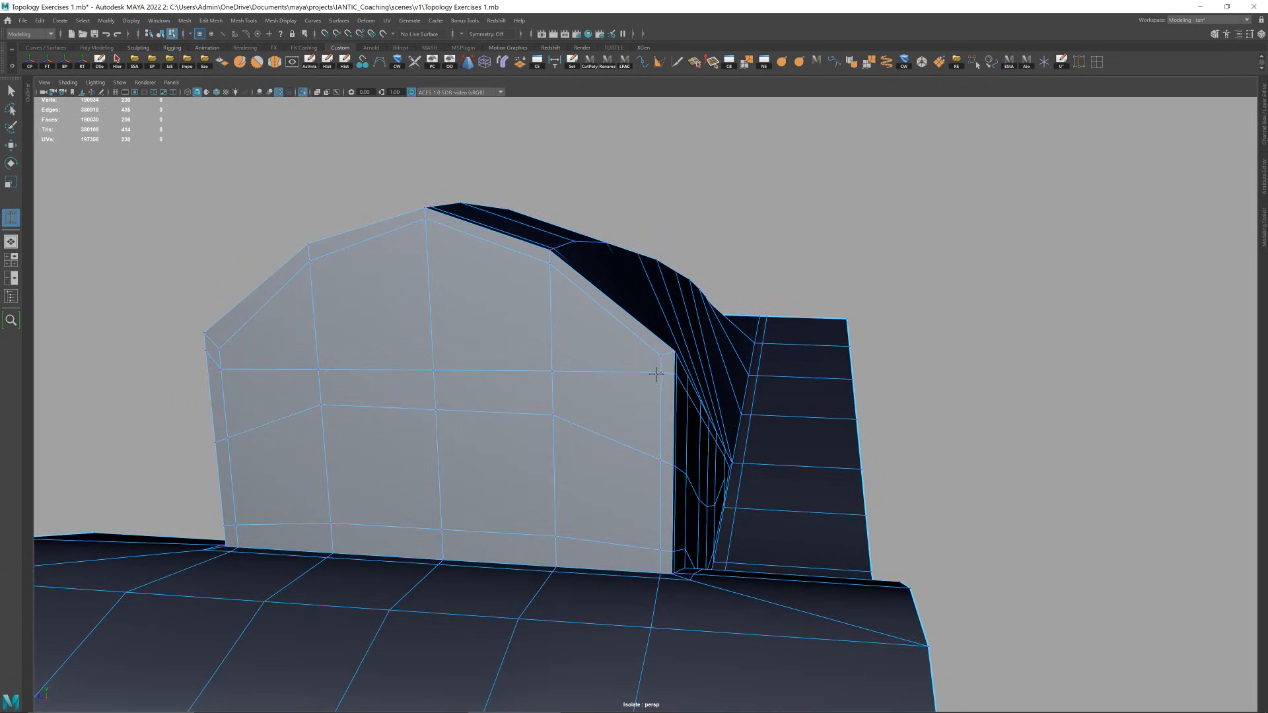
key("w")
key("F8")
key("3")
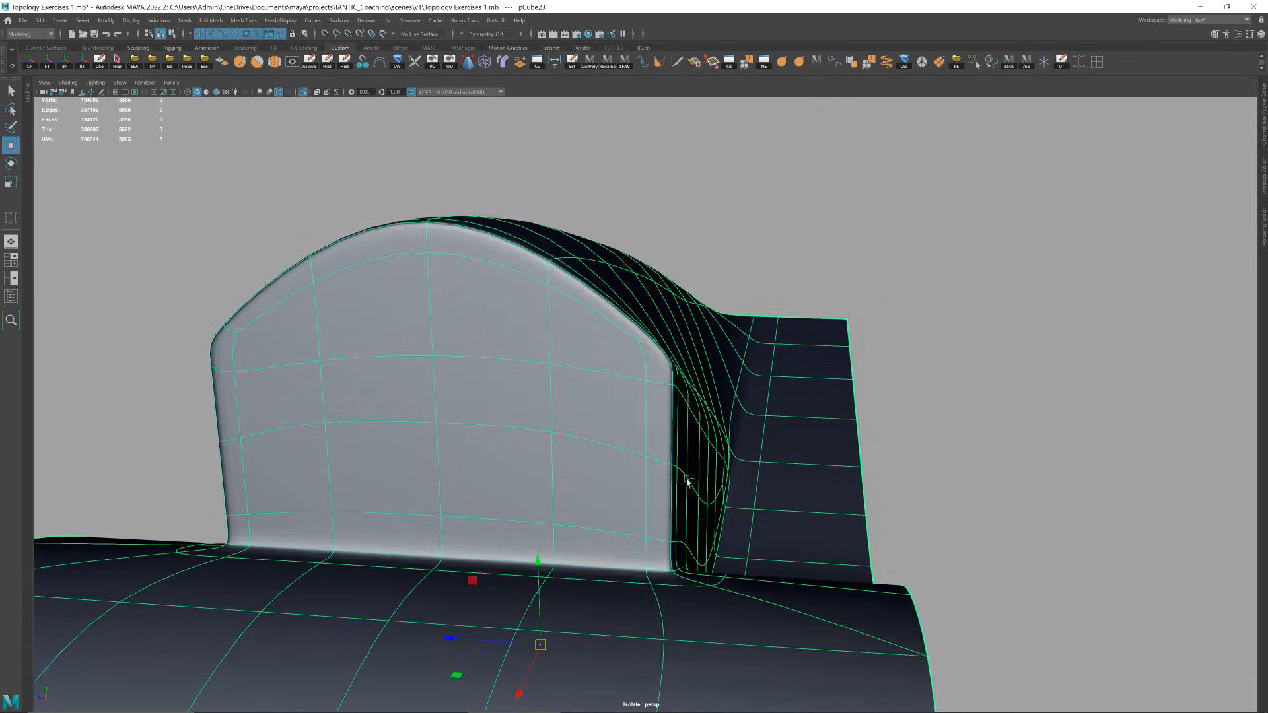
left_click(786, 284)
left_click_drag(786, 284, 879, 370, "alt")
right_click_drag(878, 370, 679, 377, "alt")
left_click(729, 337)
key("1")
left_click_drag(790, 314, 759, 446, "alt")
- Select the two middle edges of the front face's central horizontal loop and move them down
key("F8")
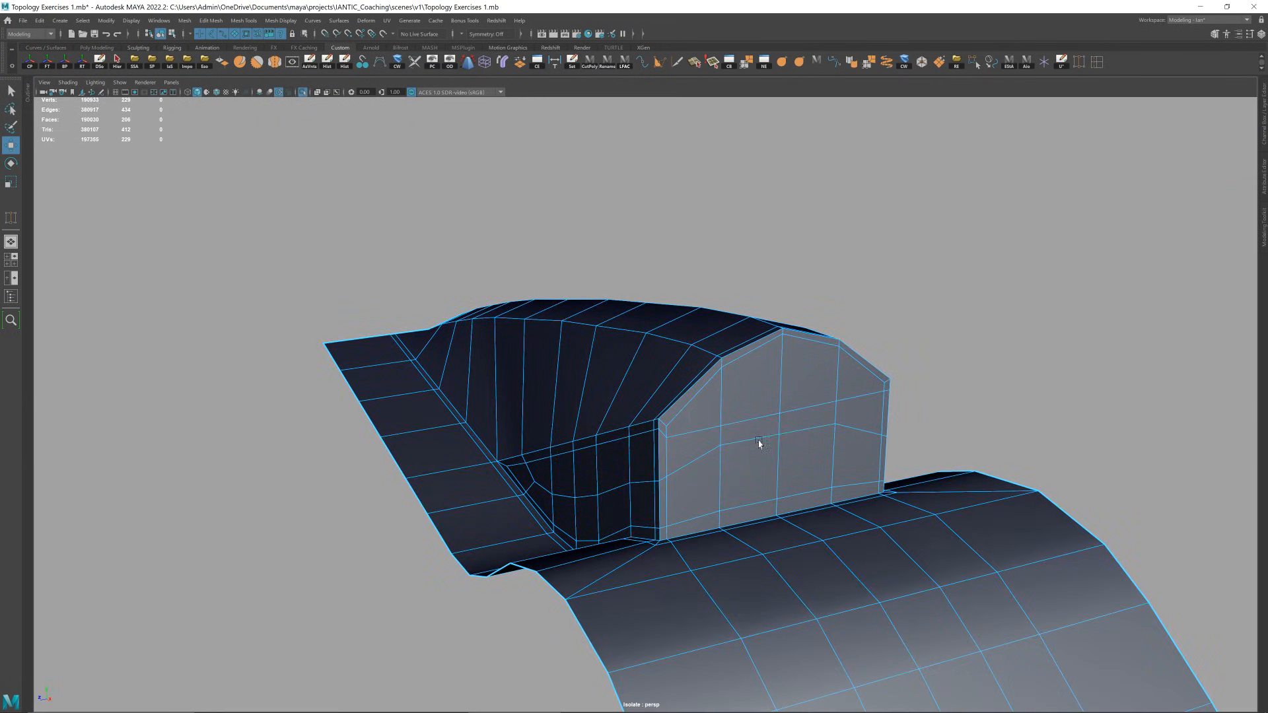
left_click(761, 441)
middle_click_drag(780, 413, 784, 438, "shift")
left_click_drag(783, 429, 881, 403, "alt")
right_click_drag(881, 403, 823, 414, "alt")
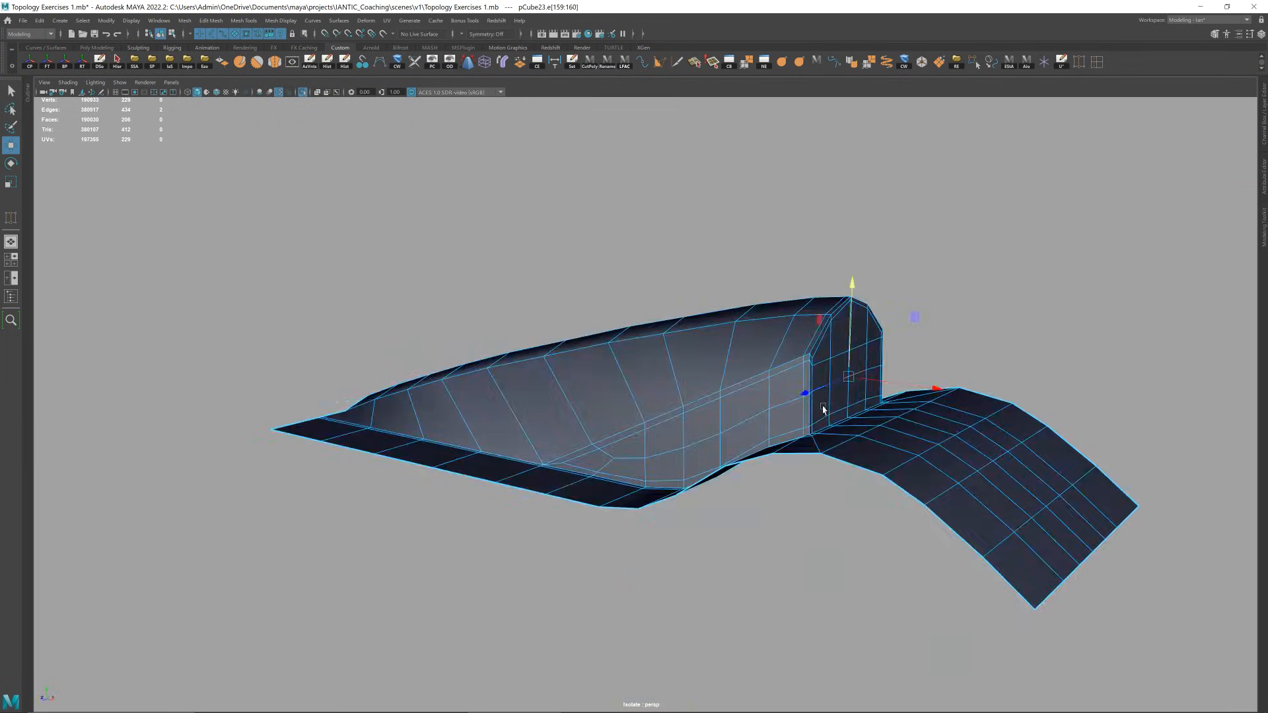
- Check the front face and the side wall's crease area in smooth preview from several angles
left_click_drag(824, 414, 819, 436, "alt")
key("F8")
key("3")
left_click(969, 266)
left_click_drag(740, 453, 801, 439, "alt")
left_click(801, 439)
key("1")
left_click_drag(742, 475, 755, 458, "alt")
right_click_drag(755, 458, 716, 505, "alt")
middle_click_drag(716, 505, 741, 433, "alt")
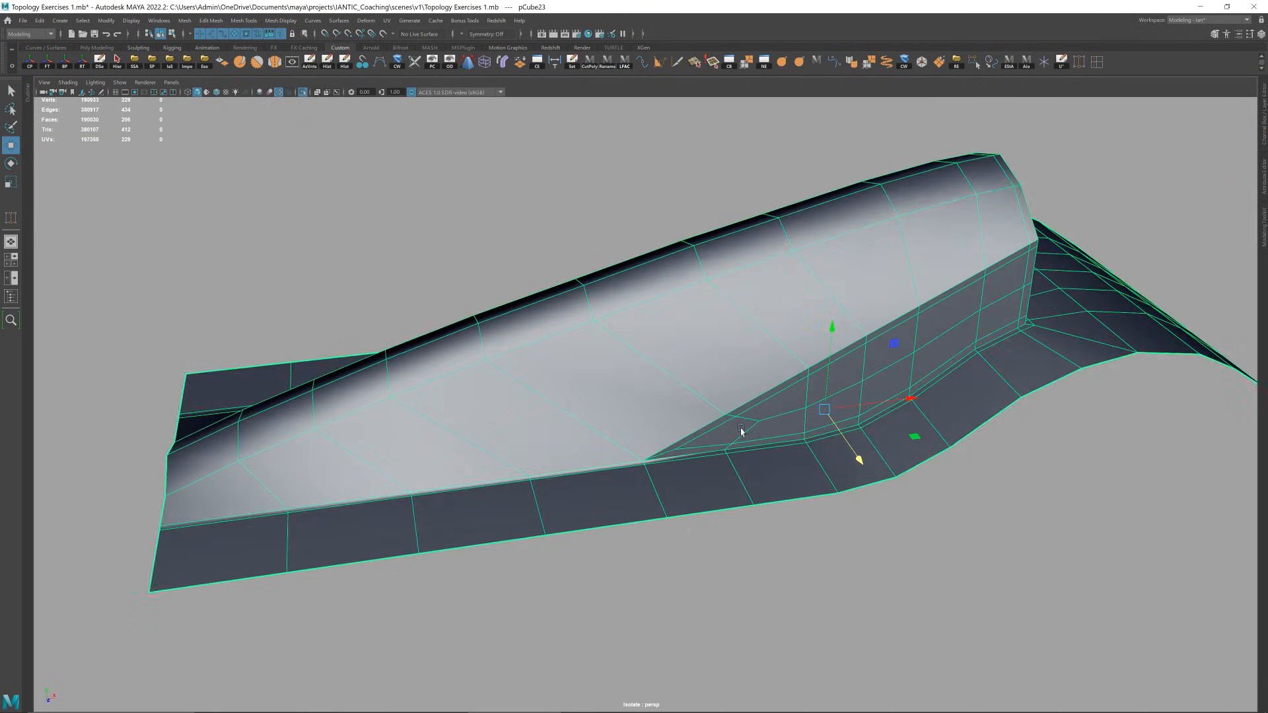
key("3")
left_click_drag(741, 431, 706, 437, "alt")
key("1")
right_click_drag(706, 438, 760, 429, "alt")
- Inspect the ramp's side surfaces near the crease tip and compare them in smooth preview
key("ctrl+shift+x")
mouse_move(759, 429)
left_mouse_down("alt")
mouse_move(741, 410)
mouse_move(626, 410)
mouse_move(781, 396)
left_mouse_up("alt")
right_click(684, 357, "shift")
right_click_drag(735, 355, 736, 355, "shift")
left_click_drag(660, 383, 634, 360, "alt")
left_click_drag(793, 360, 766, 361, "alt")
key("w")
right_click_drag(769, 357, 872, 254)
key("3")
left_click(877, 249)
left_click_drag(799, 344, 722, 414, "alt")
left_click(722, 413)
key("1")
right_click_drag(722, 413, 762, 413, "alt")
- Delete the faces of one half of the model along its lengthwise centre line
key("y")
left_click_drag(766, 425, 733, 410, "alt")
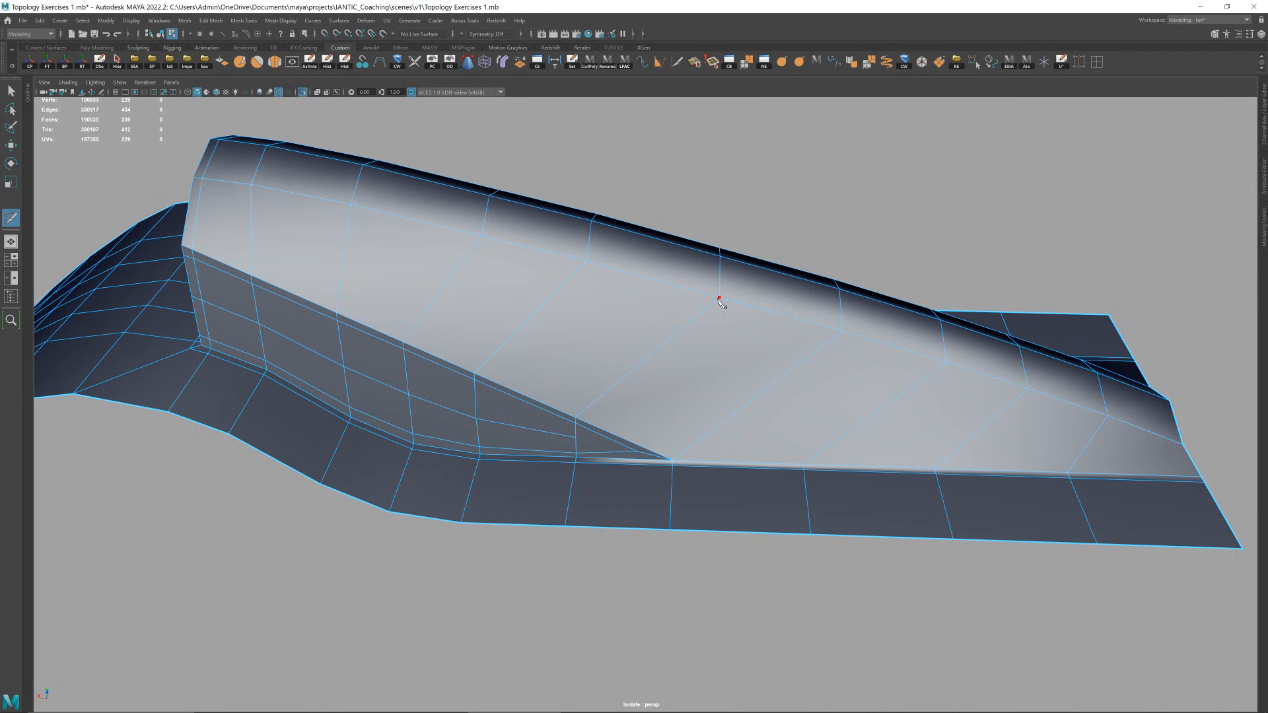
mouse_move(757, 396)
left_mouse_down("alt")
mouse_move(741, 386)
mouse_move(776, 393)
mouse_move(770, 405)
left_mouse_up("alt")
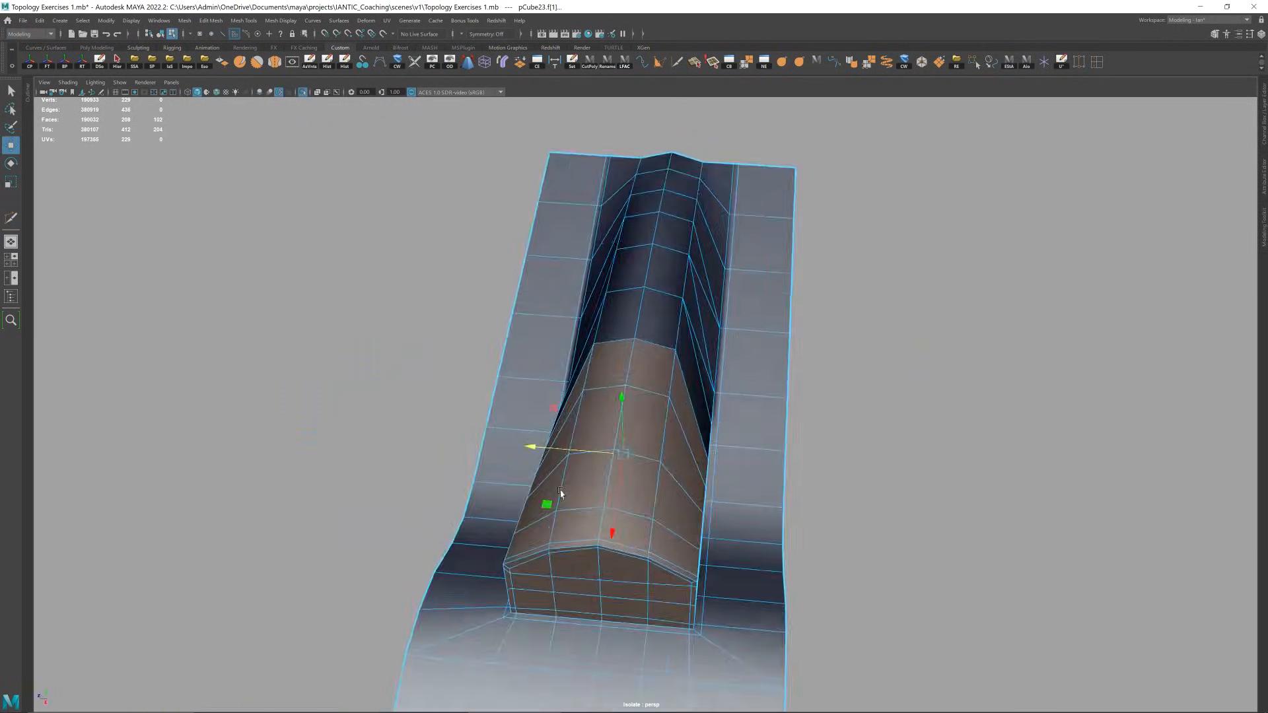
left_click_drag(561, 493, 566, 543, "alt")
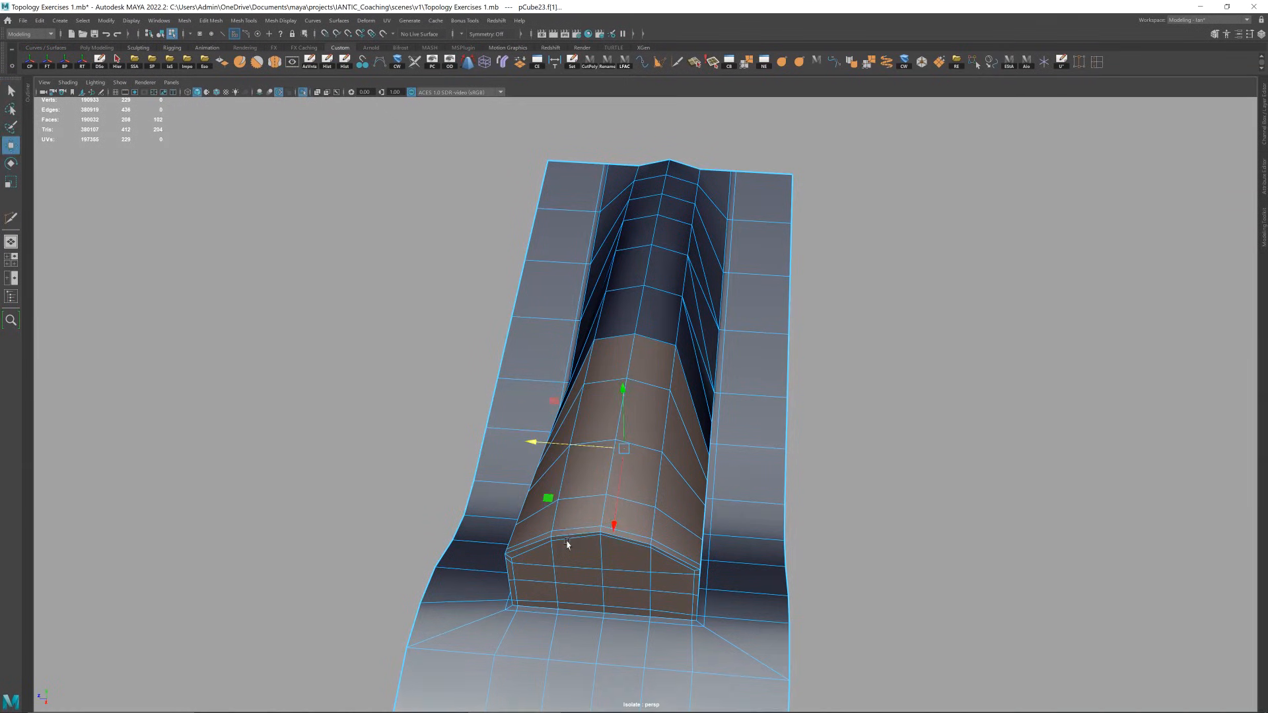
key("q")
left_click(576, 550)
double_click(582, 520, "shift")
key("Delete")
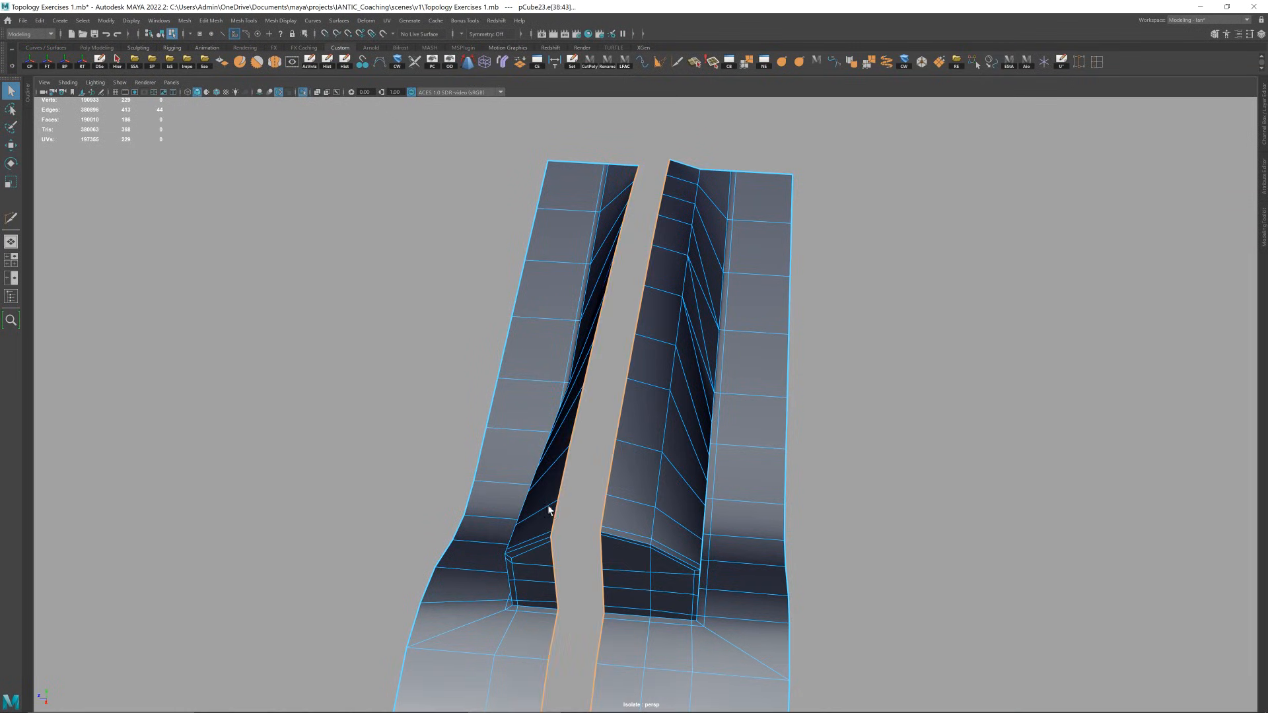
double_click(552, 510)
key("Delete")
- Cut vertical edges between the ramp's upper side loop and the crease vertices, and delete the diagonal edges they replace
right_click_drag(570, 498, 603, 457)
left_click_drag(603, 455, 738, 332, "alt")
right_click_drag(739, 331, 597, 314)
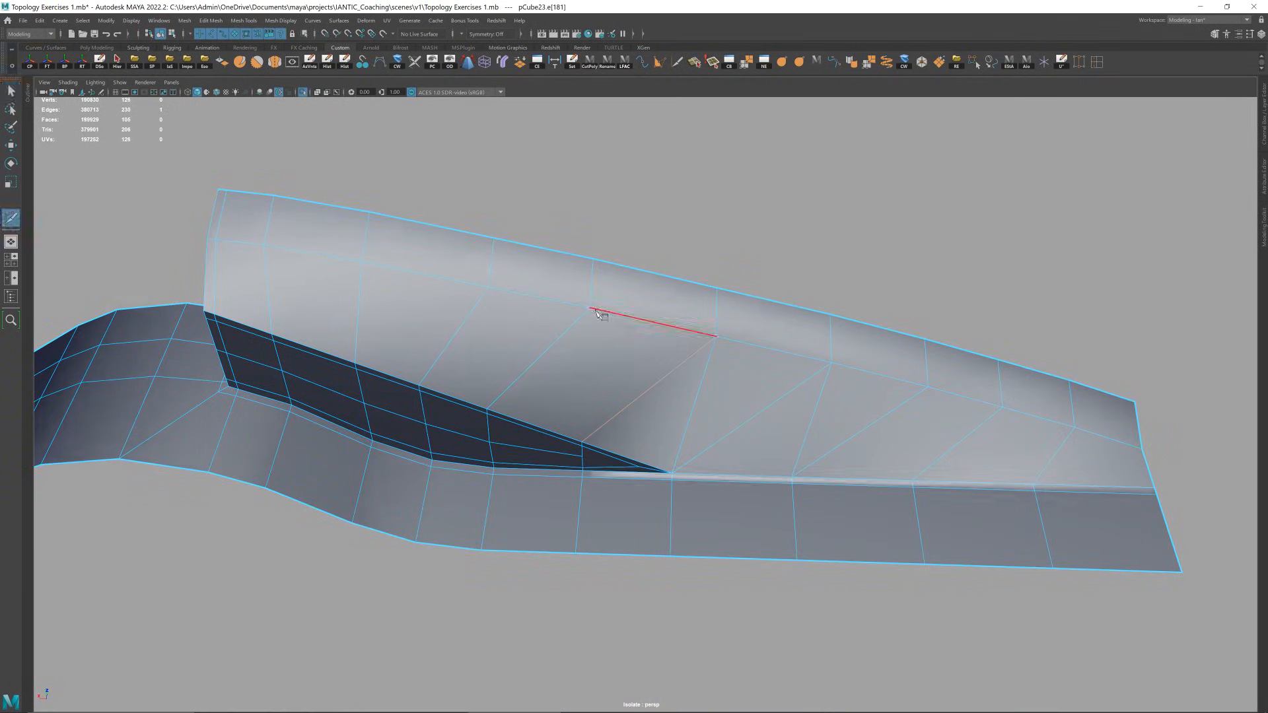
left_click(582, 441)
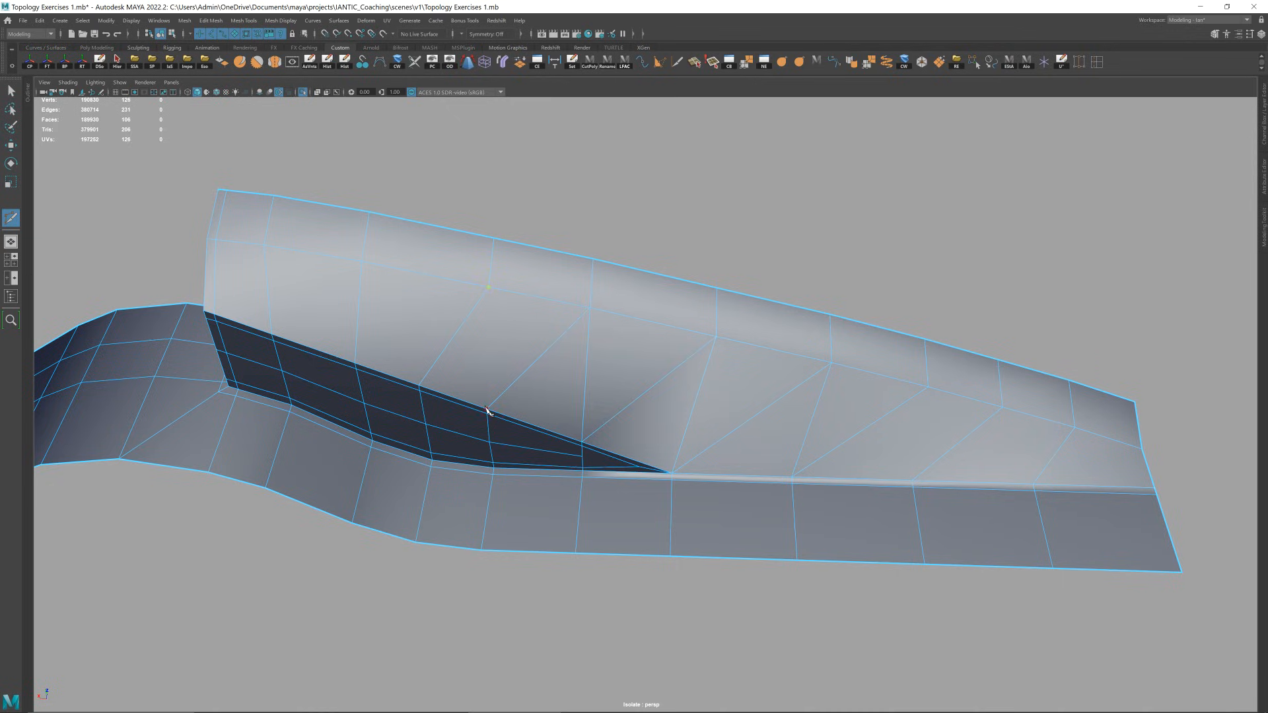
key("Delete")
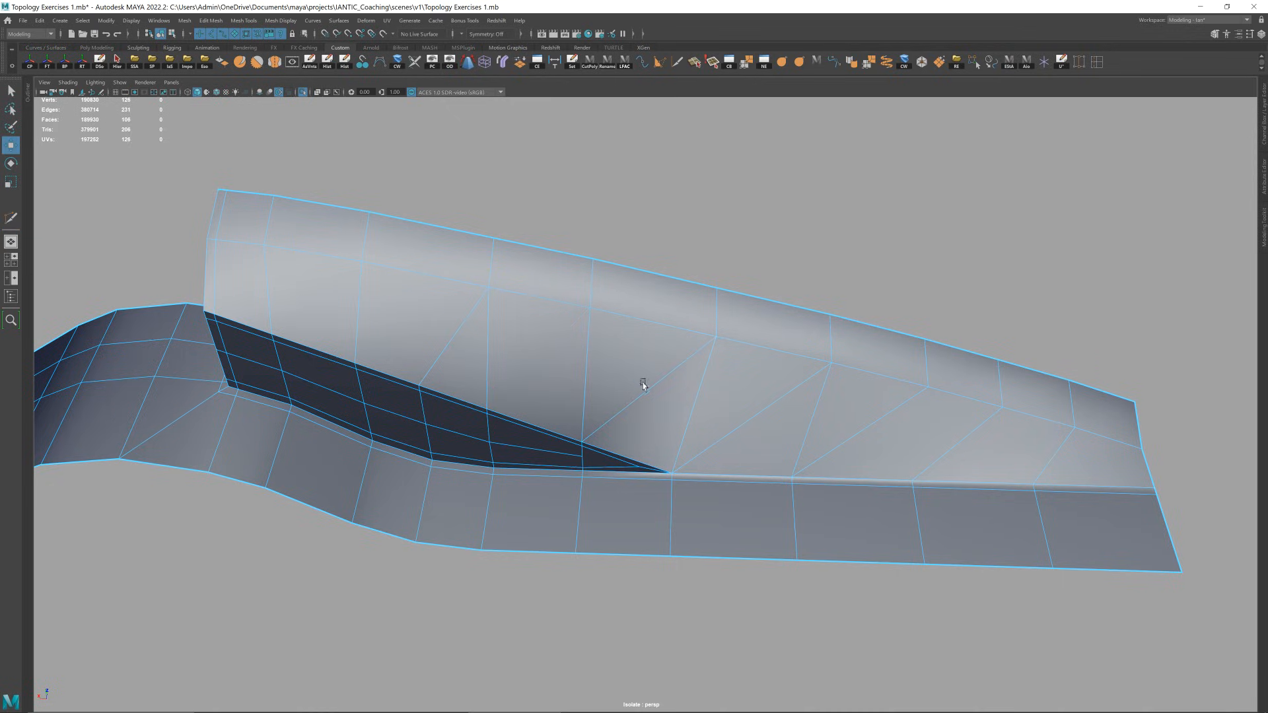
key("Delete")
key("Delete")
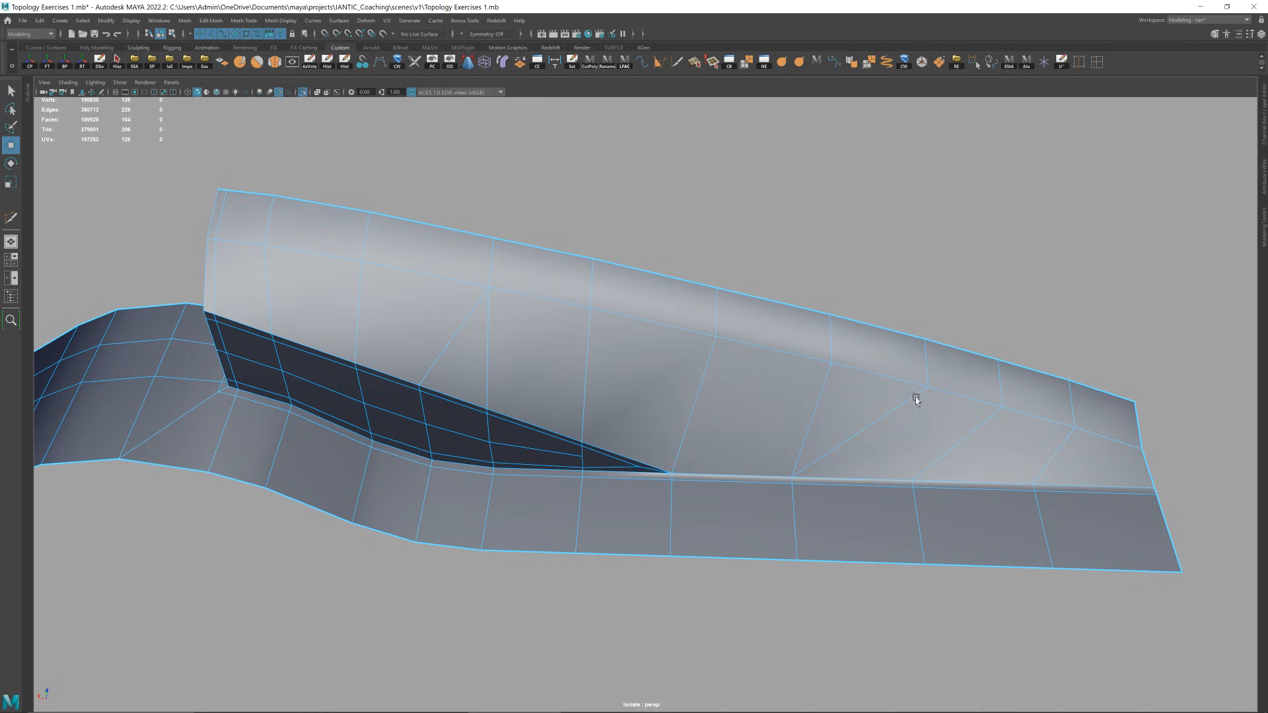
- Reroute the ramp's side edges toward the tip by cutting new connections to the base and deleting the old diagonals
key("y")
left_click(915, 480)
right_click(915, 479)
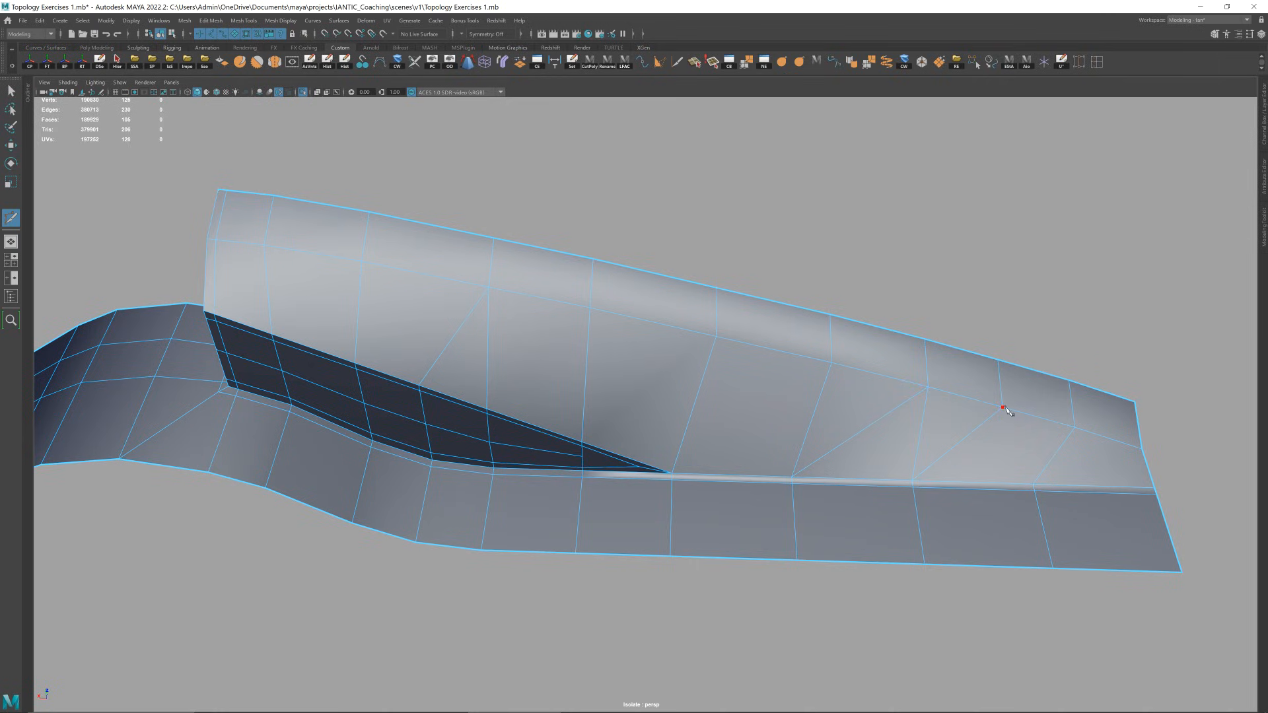
left_click(1034, 484)
right_click(1034, 484)
key("w")
left_click(892, 409)
key("q")
left_click(973, 433, "shift")
key("Delete")
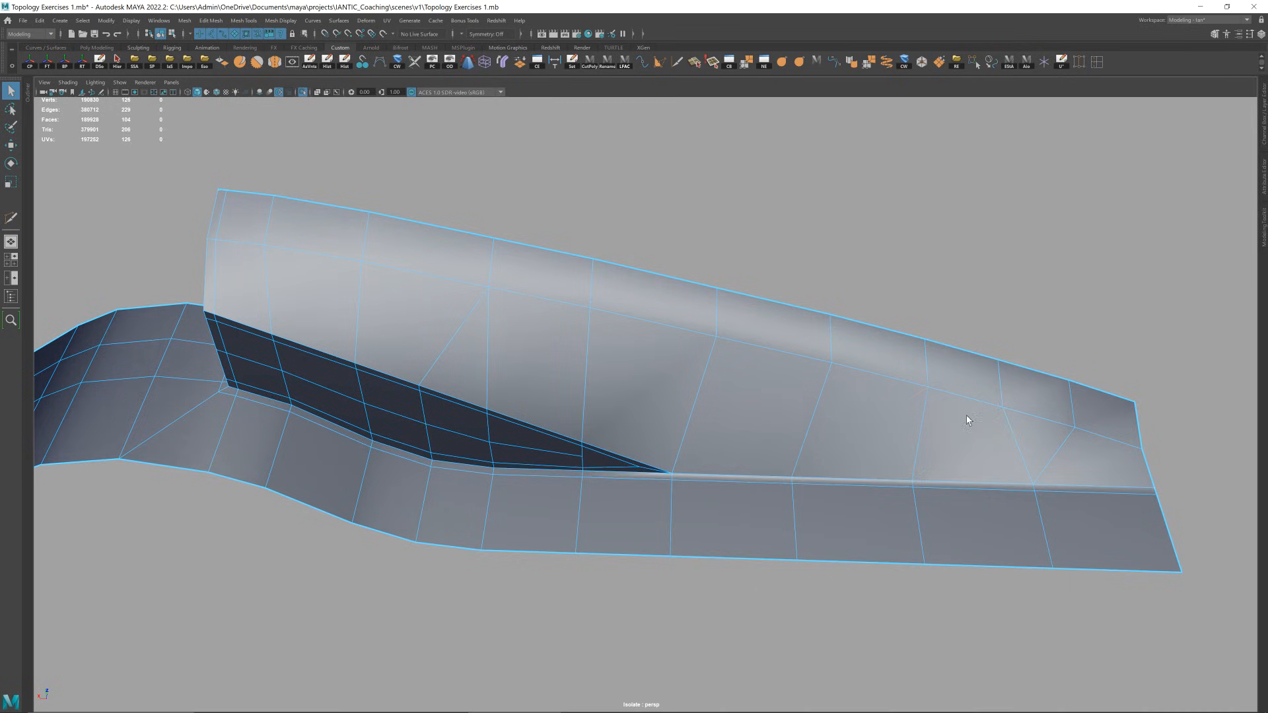
- Insert an edge loop near the tip, connect its base vertex to the neighbouring upper side vertex, remove the leftover edges and check it smoothed
right_click_drag(968, 418, 1025, 346)
scroll(1025, 345, "down", 2)
left_click_drag(1024, 345, 791, 315, "alt")
key("ctrl+shift+x")
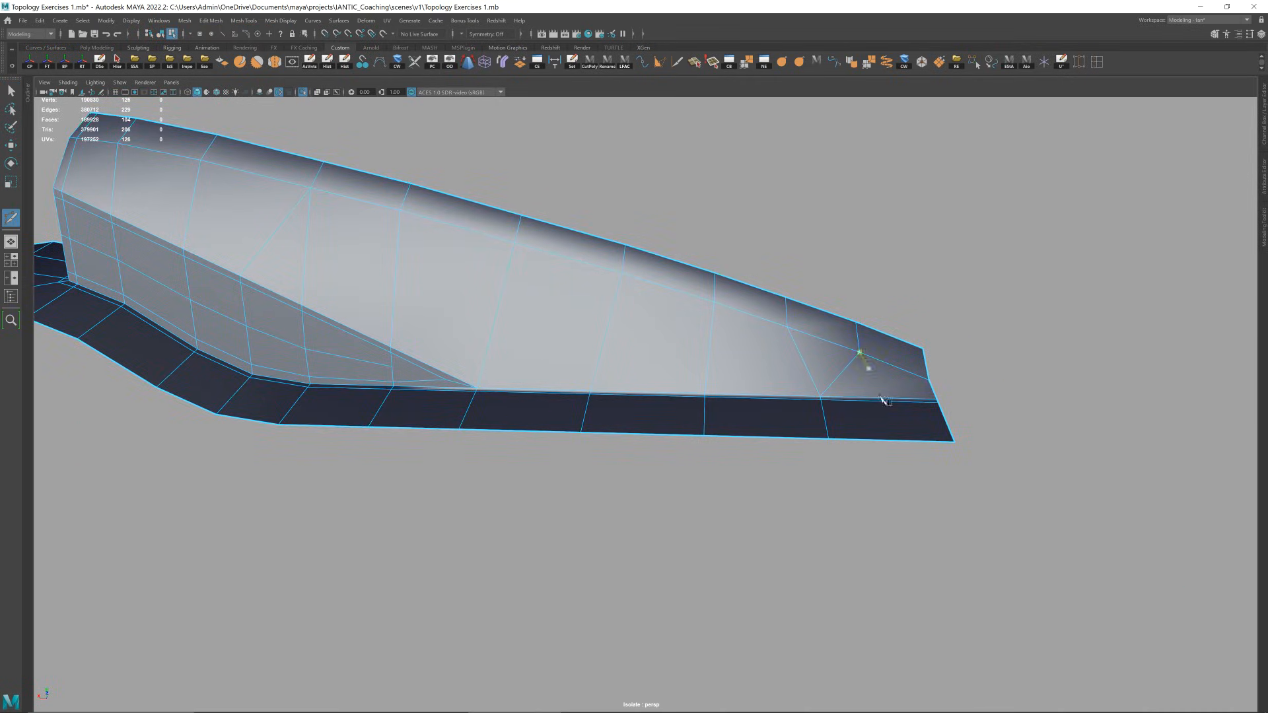
right_click(881, 399)
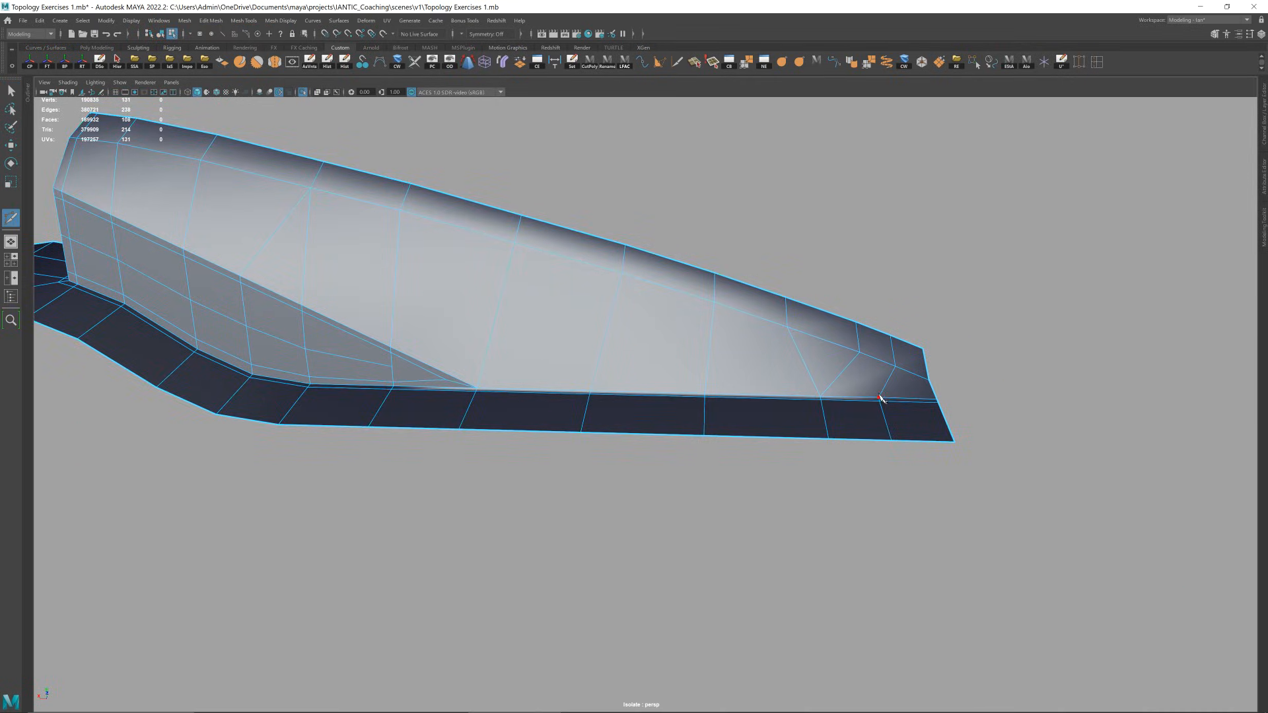
left_click(859, 354)
key("w")
key("ctrl+Delete")
right_click_drag(888, 381, 992, 305)
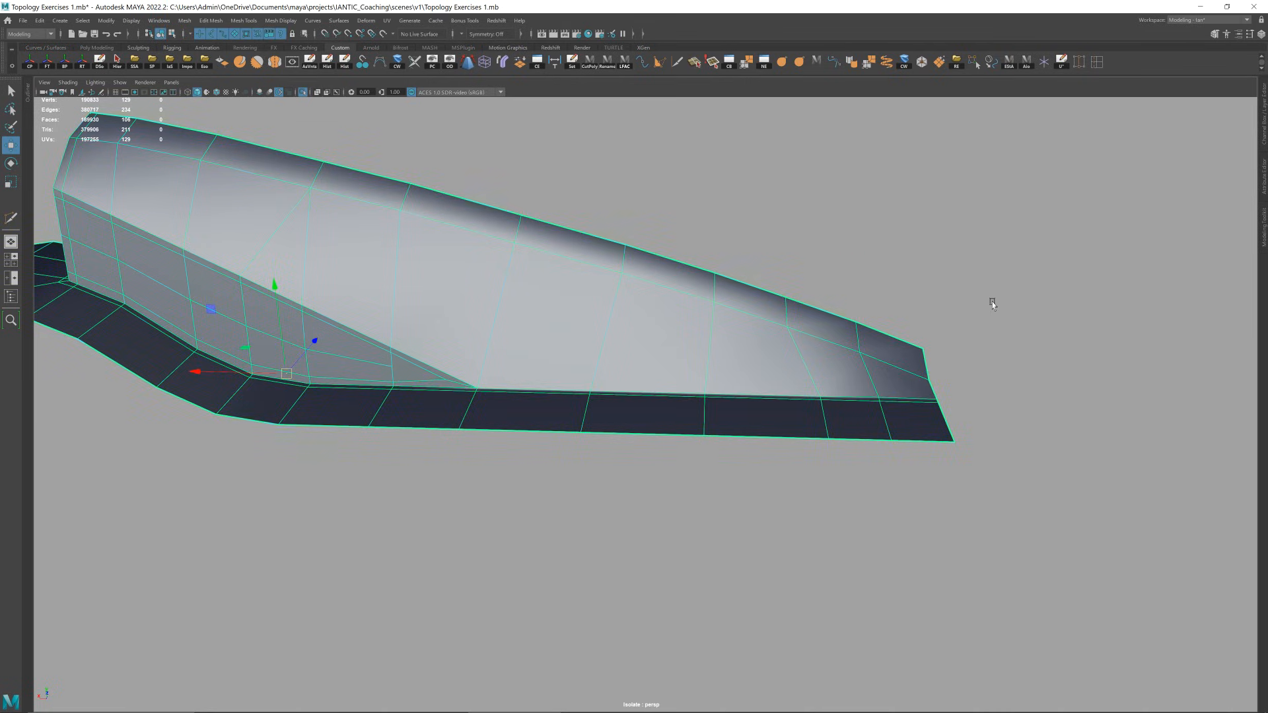
key("3")
left_click_drag(790, 354, 684, 294, "alt")
key("1")
- Cut an edge from the side crease up over the ramp's top to replace the remaining diagonal, and check the smoothed profile in side view
key("ctrl+shift+x")
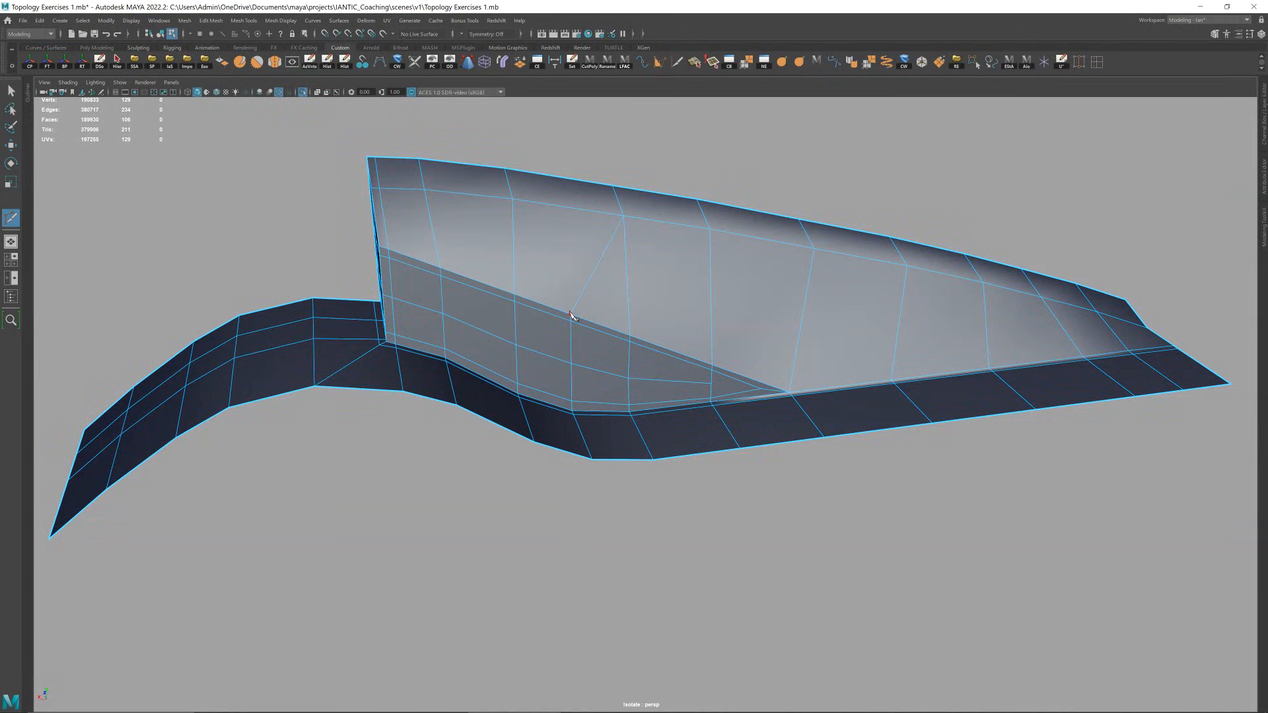
left_click(569, 183)
key("w")
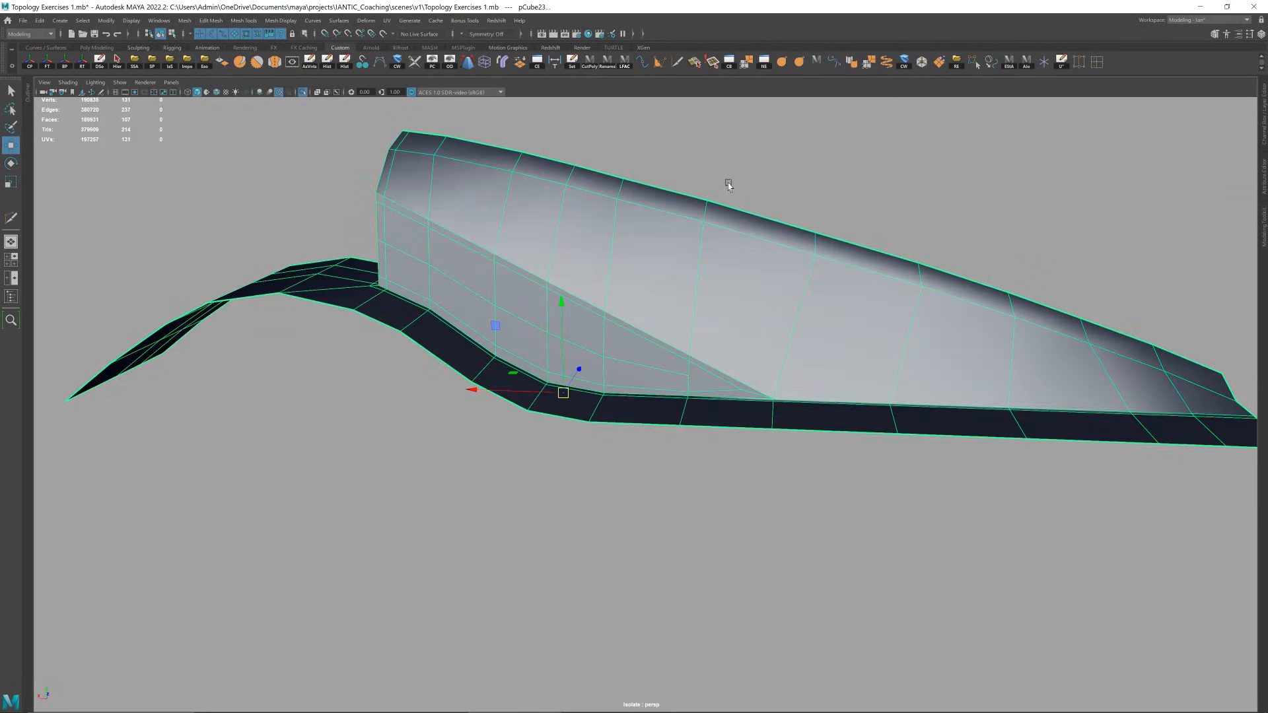
left_click(727, 182)
key("space")
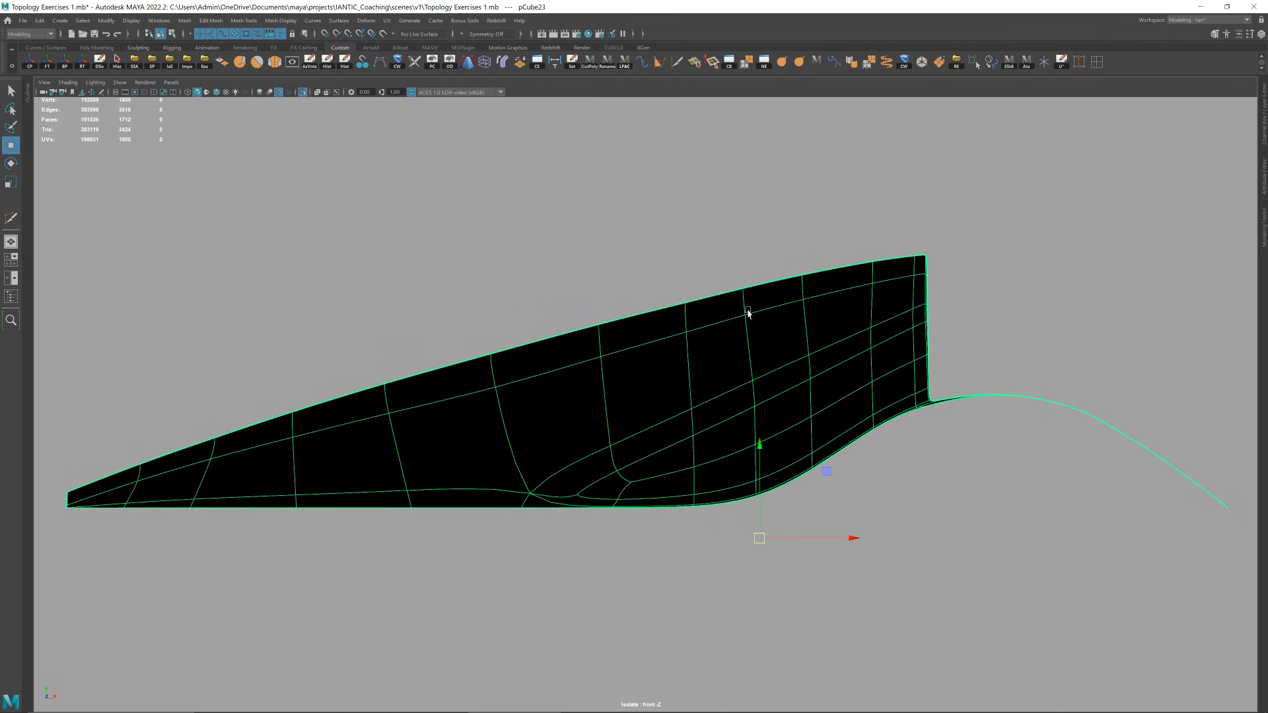
key("space")
left_click_drag(759, 299, 730, 319)
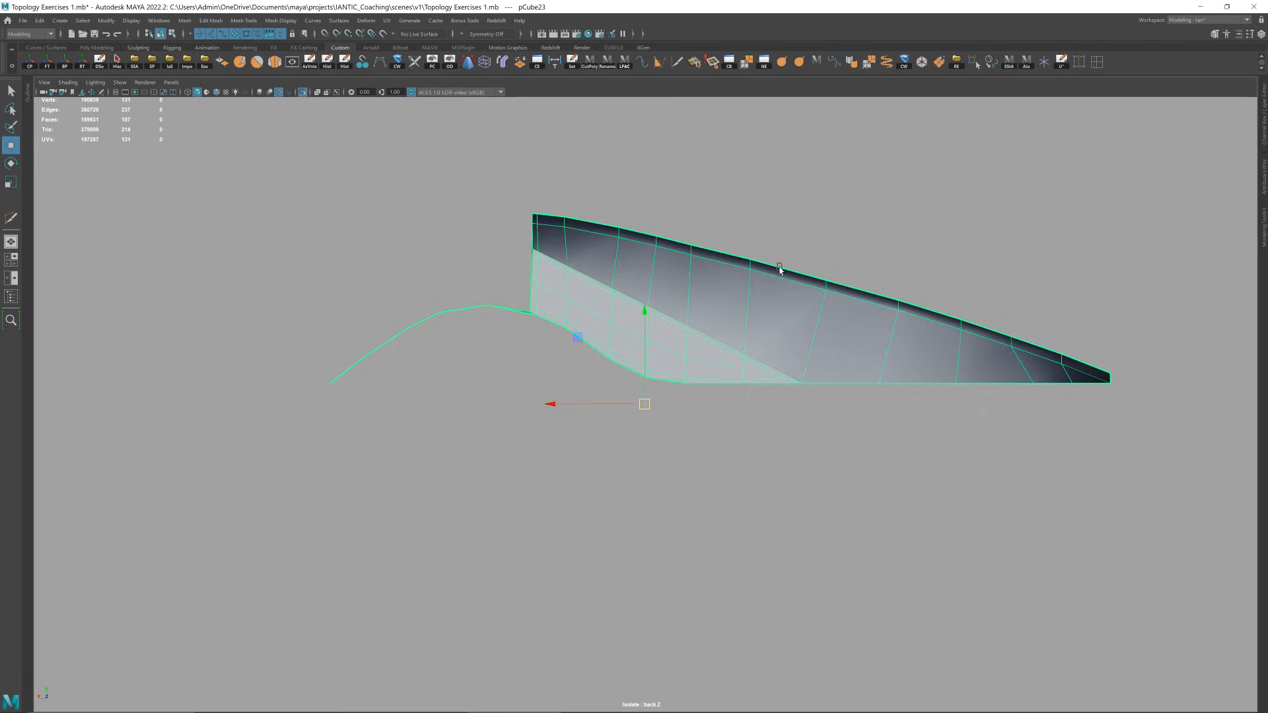
- Move the vertex pairs along the ramp's top edge in the back view to even out its curve, and check it smoothed
scroll(780, 270, "up", 1)
middle_click_drag(614, 217, 657, 229, "shift")
left_click(666, 233)
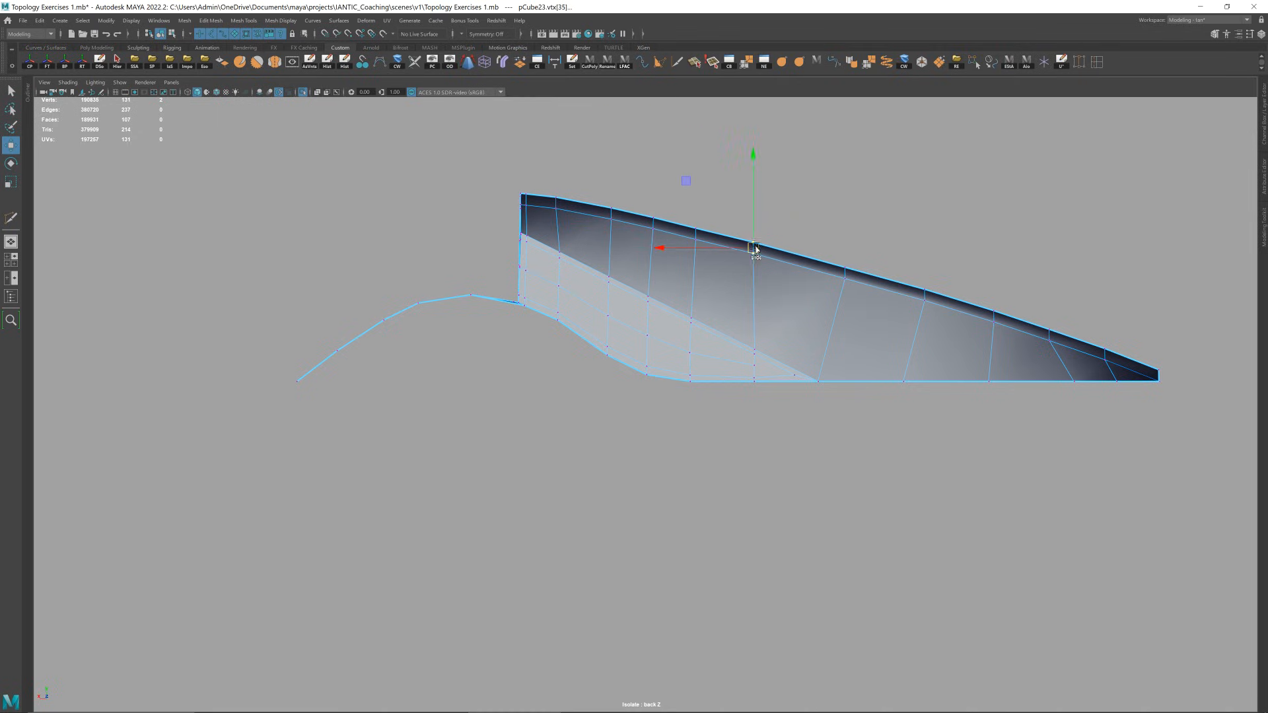
left_click_drag(648, 208, 651, 203)
middle_click_drag(631, 196, 595, 229, "shift")
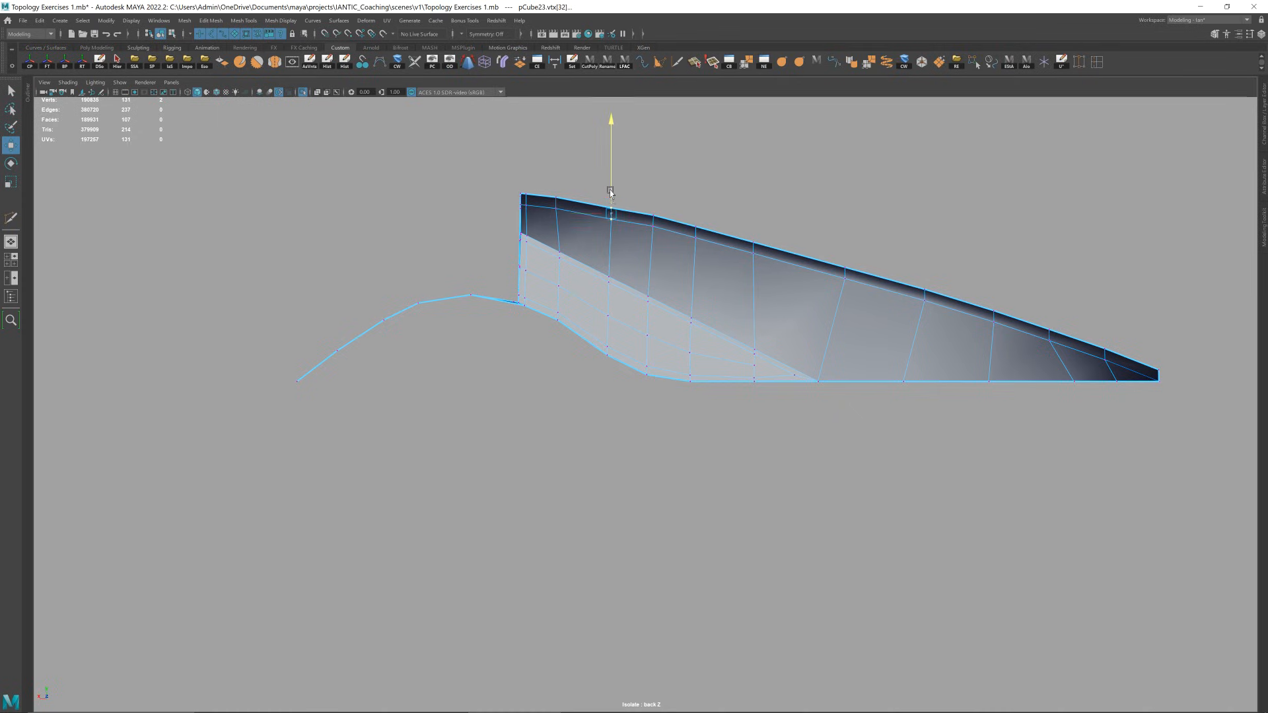
left_click(554, 208)
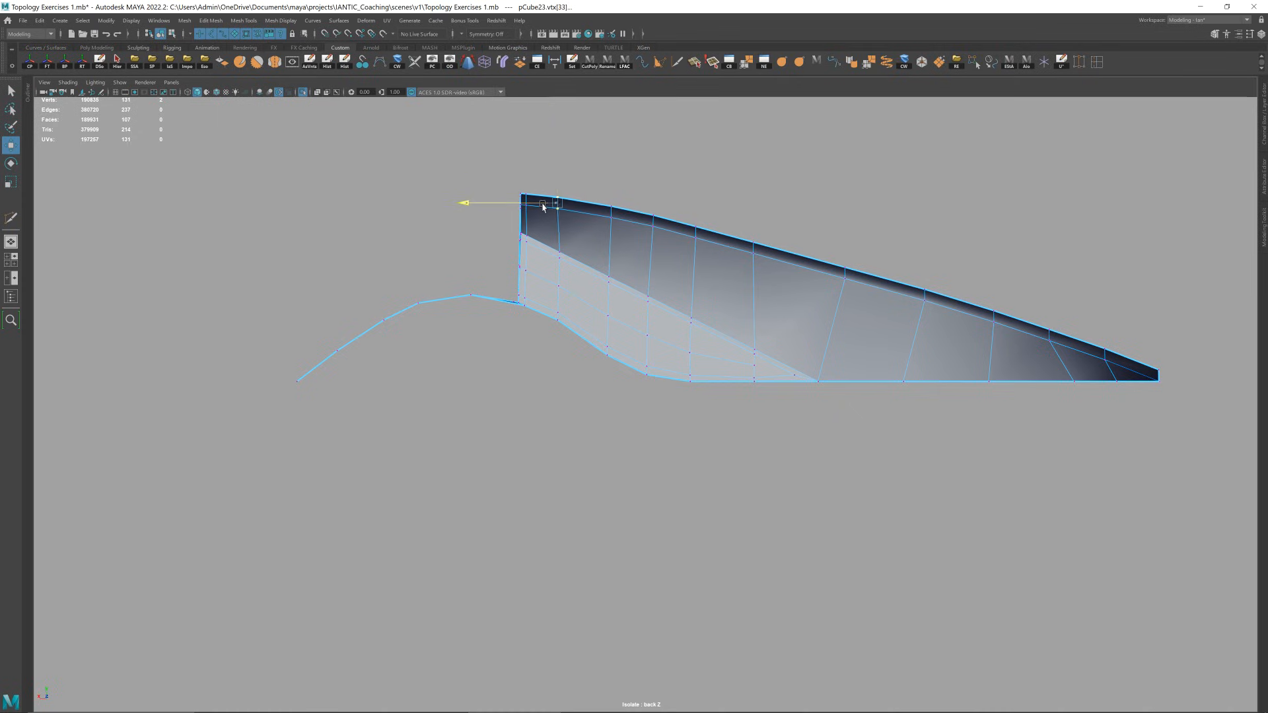
left_click(561, 181)
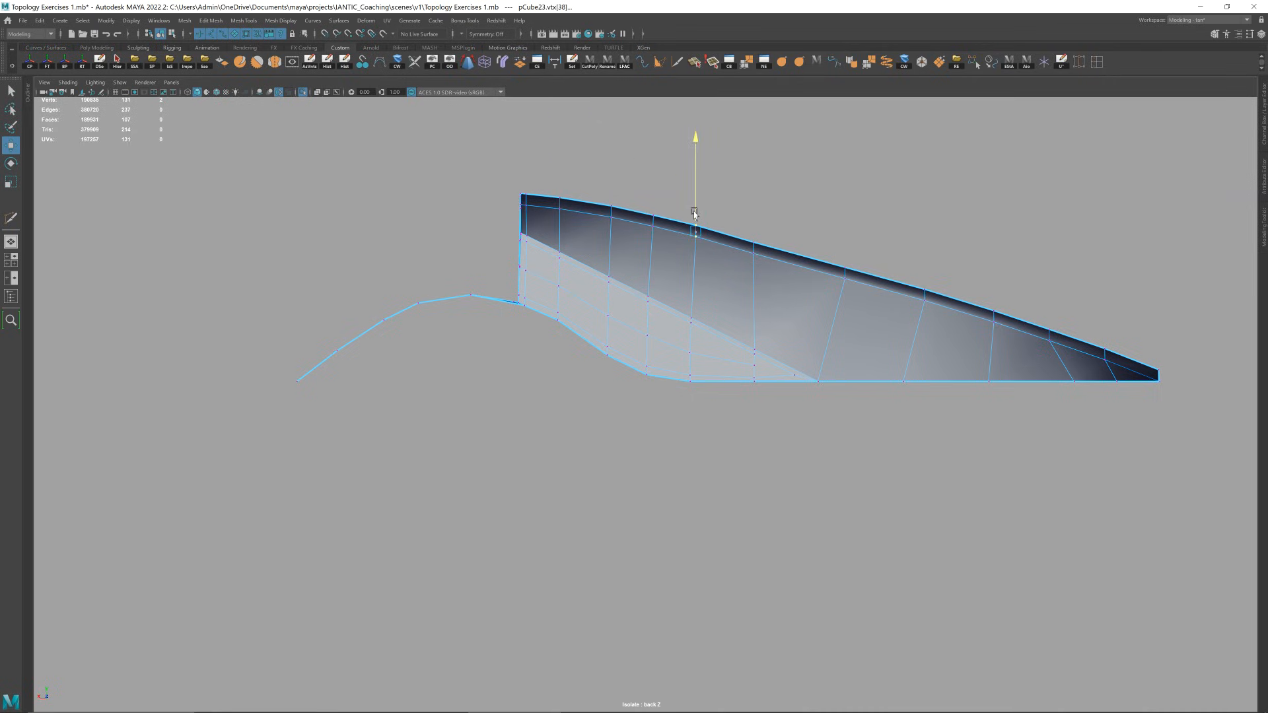
left_click(653, 218)
left_click(849, 278)
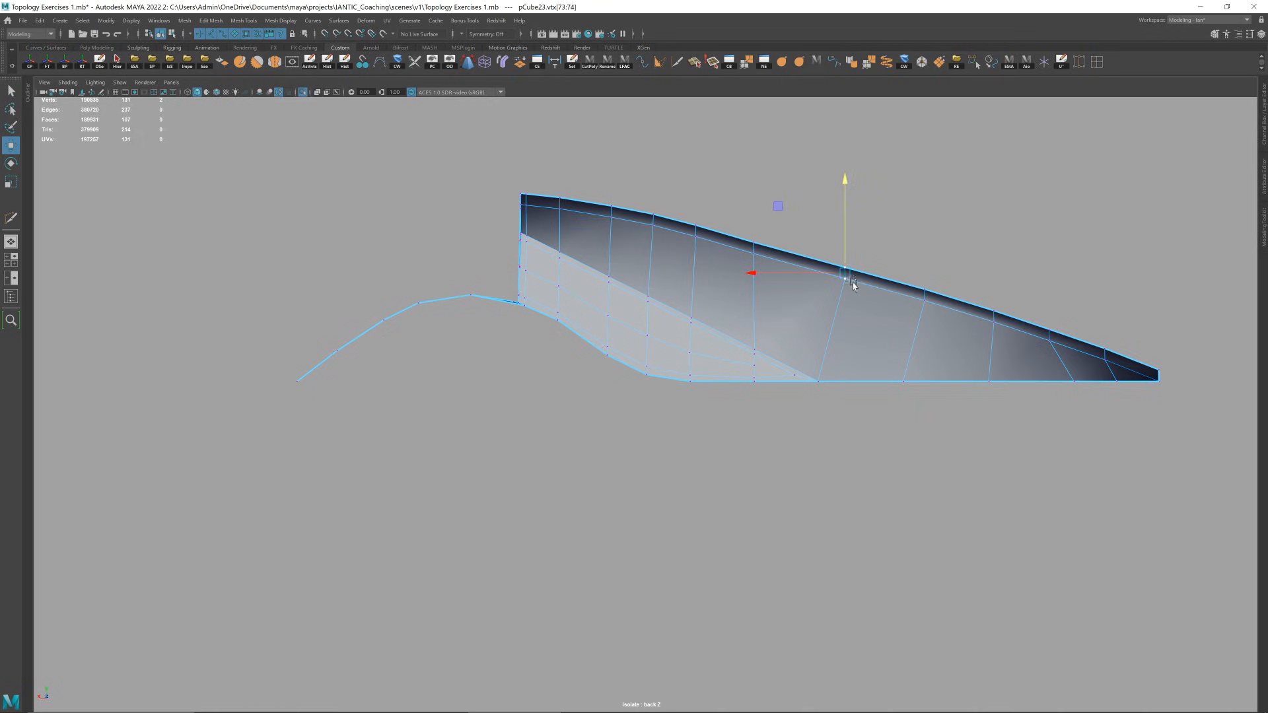
left_click_drag(751, 230, 754, 231)
right_click_drag(807, 191, 878, 157)
key("3")
left_click(962, 160)
- Return to the perspective view and insert a support edge loop around the border of the front face and side wall
key("space")
left_click_drag(852, 346, 864, 374)
left_click(854, 304)
key("1")
key("ctrl+shift+x")
scroll(865, 373, "up", 2)
left_click(605, 375, "ctrl")
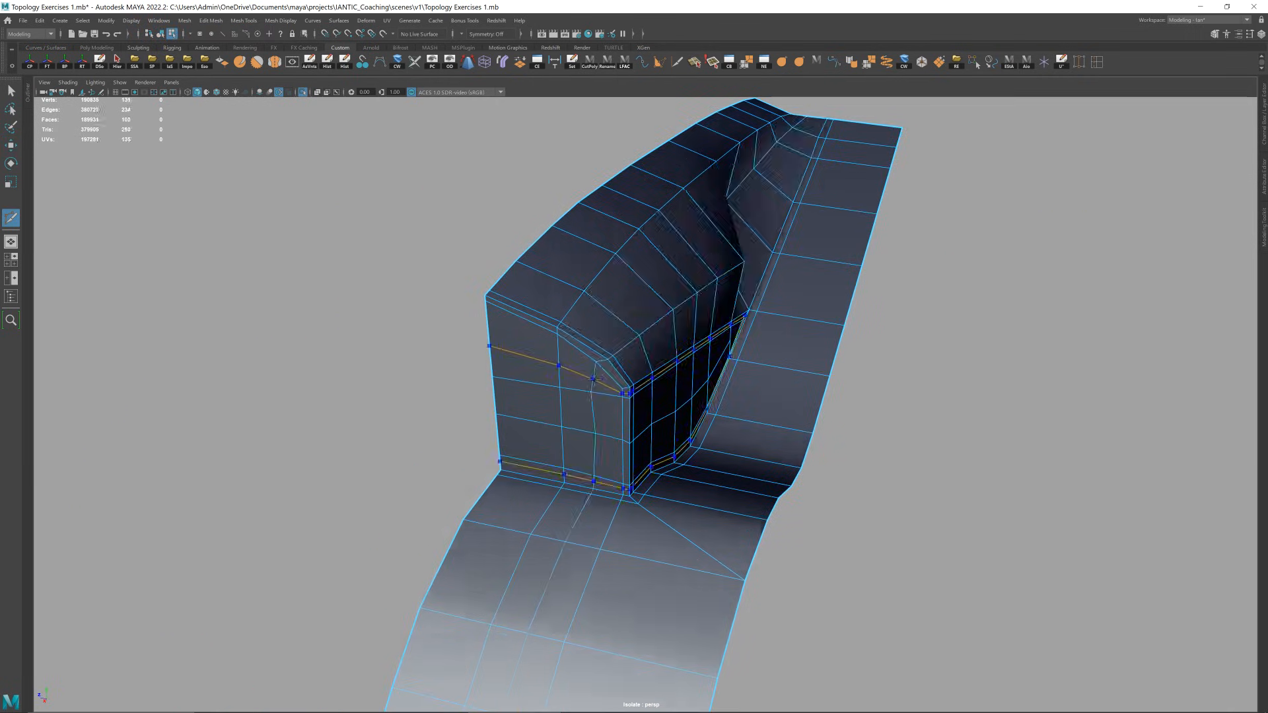
right_click(605, 373, "ctrl+shift")
- Check the half model with its added edge loops in smooth preview
left_click_drag(605, 373, 638, 360, "alt")
key("3")
key("F8")
key("alt+d")
left_click_drag(752, 320, 789, 316, "alt")
key("w")
left_click(823, 338)
key("1")
- Select the lengthwise edge loop along the middle of the ramp's curved side, convert it to vertices and average them
right_click_drag(741, 317, 736, 281)
left_click_drag(640, 299, 603, 335, "alt")
left_click(578, 335)
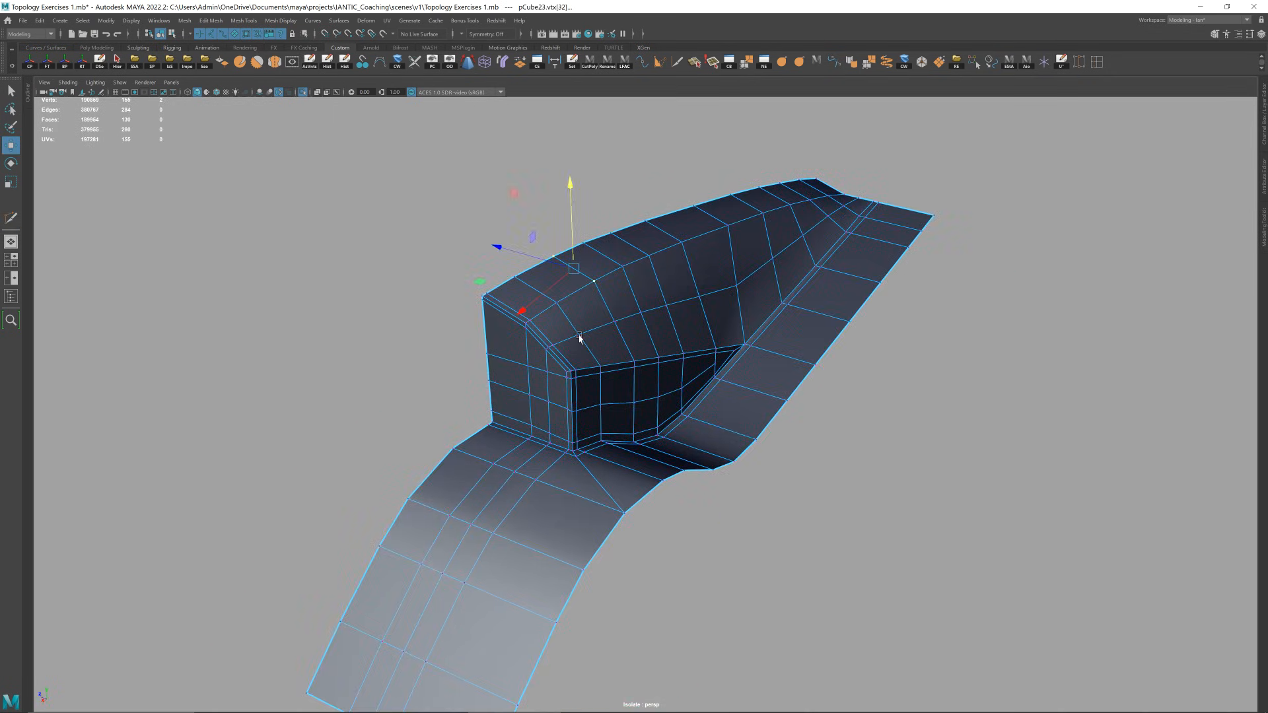
key("q")
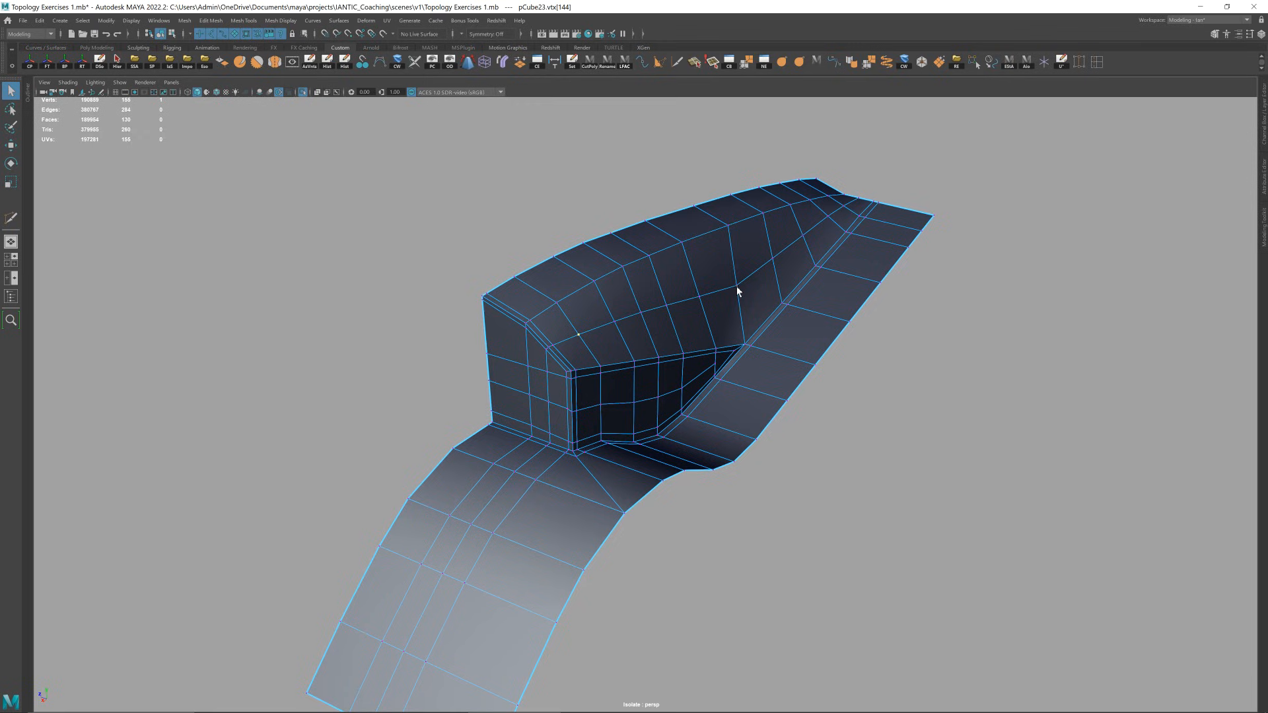
key("F10")
left_click(732, 288)
double_click(592, 329, "shift")
right_click_drag(592, 329, 590, 283, "ctrl")
right_click(660, 292, "shift")
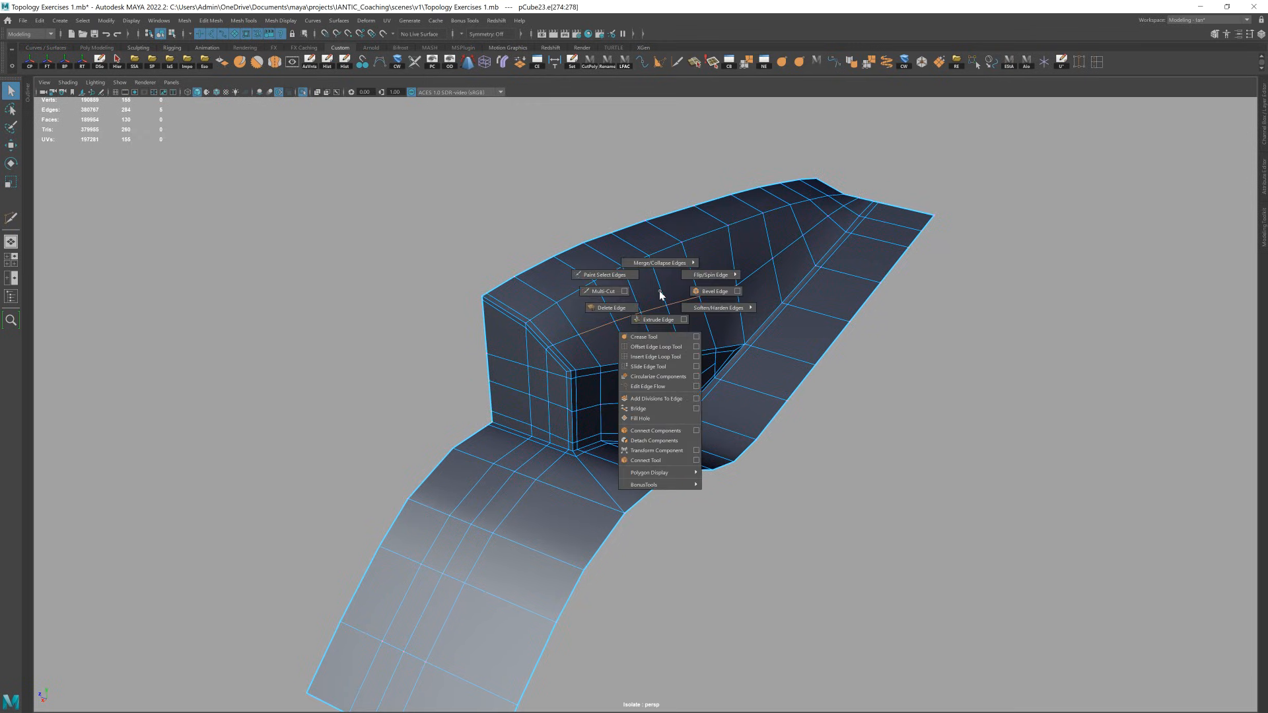
right_click(659, 293, "shift")
right_click_drag(660, 291, 514, 319, "ctrl")
right_click(632, 293, "shift")
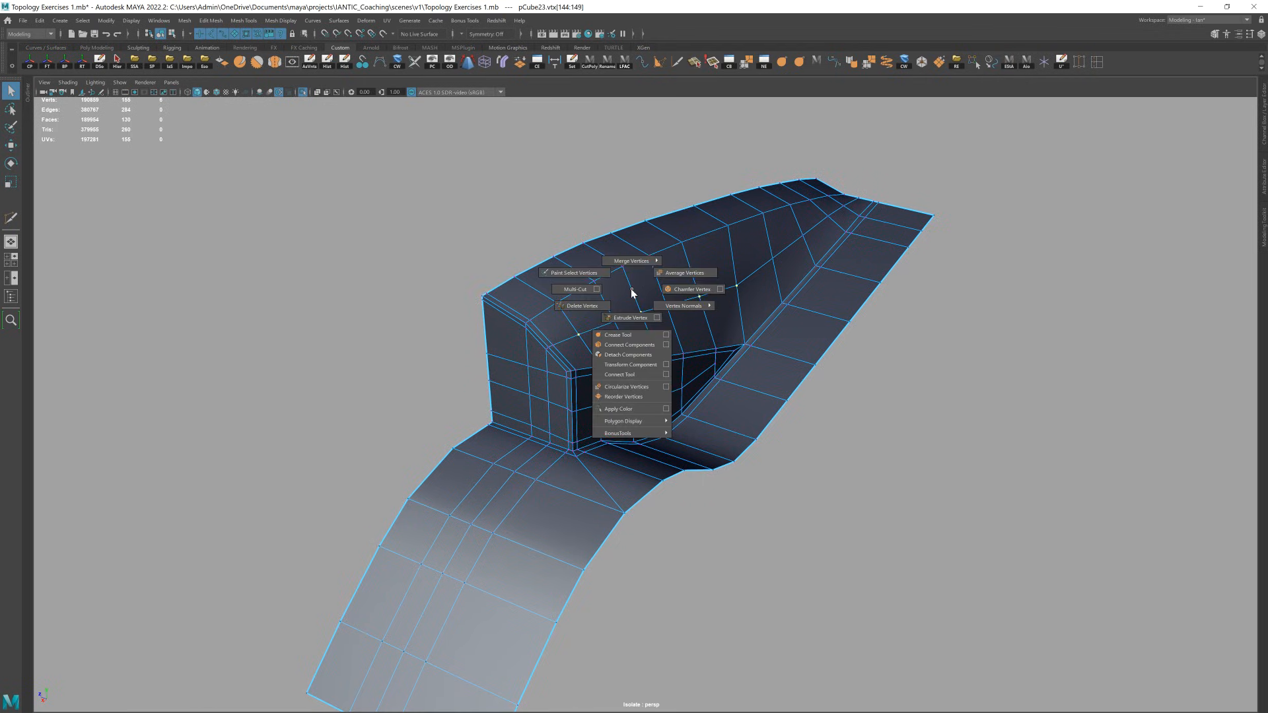
right_click_drag(667, 280, 667, 279, "shift")
- Examine the averaged ramp side in smooth preview from several angles against the unsmoothed mesh
left_click_drag(667, 279, 741, 266, "alt")
right_click_drag(741, 266, 822, 218)
key("3")
left_click(822, 218)
left_click_drag(766, 274, 739, 314, "alt")
left_click(739, 302)
key("1")
key("3")
left_click(774, 488)
left_click_drag(773, 405, 765, 370, "alt")
right_click_drag(765, 371, 723, 374, "alt")
left_click_drag(723, 374, 780, 277, "alt")
left_click(749, 334)
key("1")
- Move the two vertical edge loops running through the front face and curved panel closer to the centre line
key("F9")
right_click_drag(779, 277, 818, 228)
left_click_drag(826, 255, 769, 315, "alt")
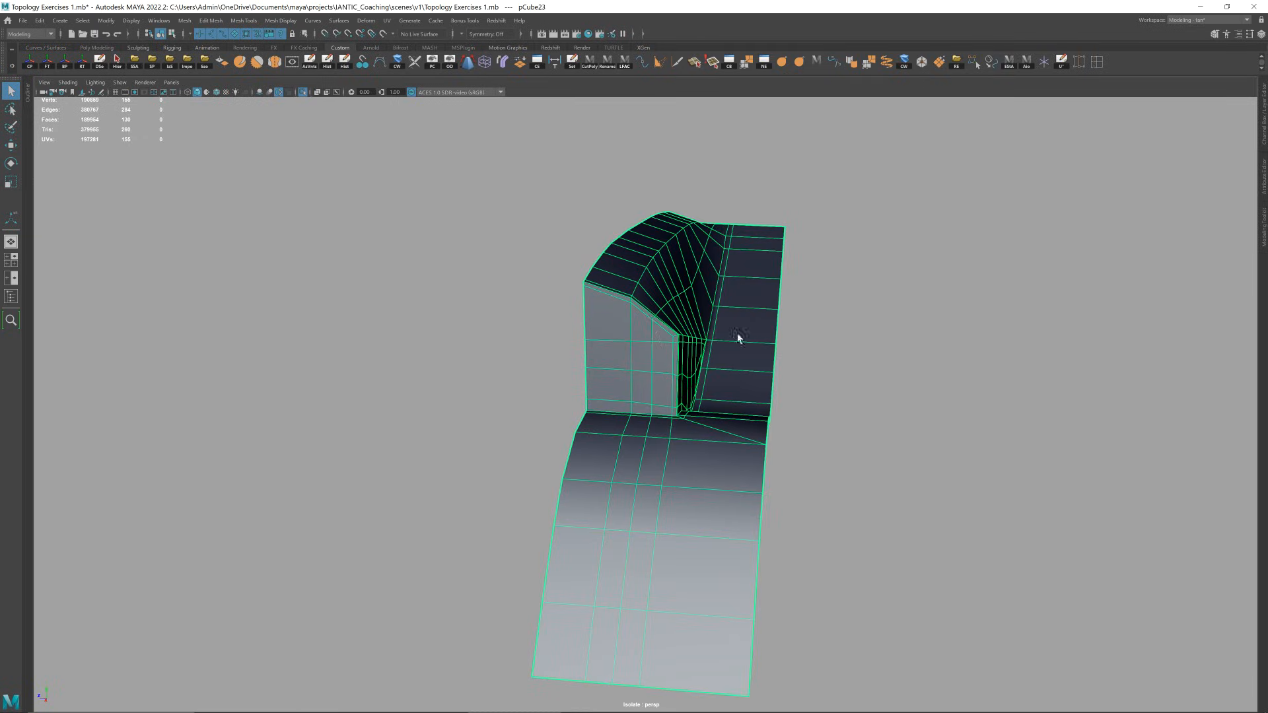
right_click_drag(650, 406, 647, 364)
left_click_drag(647, 364, 681, 587, "alt")
left_click(668, 385)
key("w")
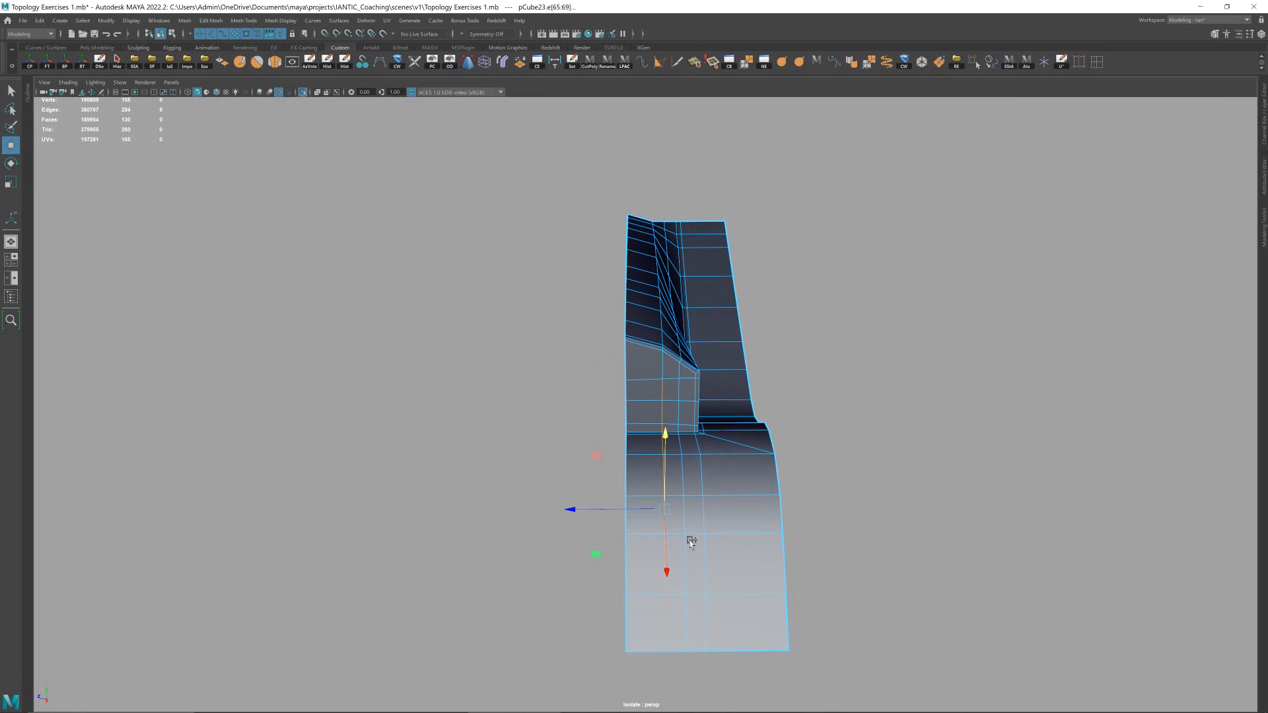
left_click_drag(628, 515, 611, 513)
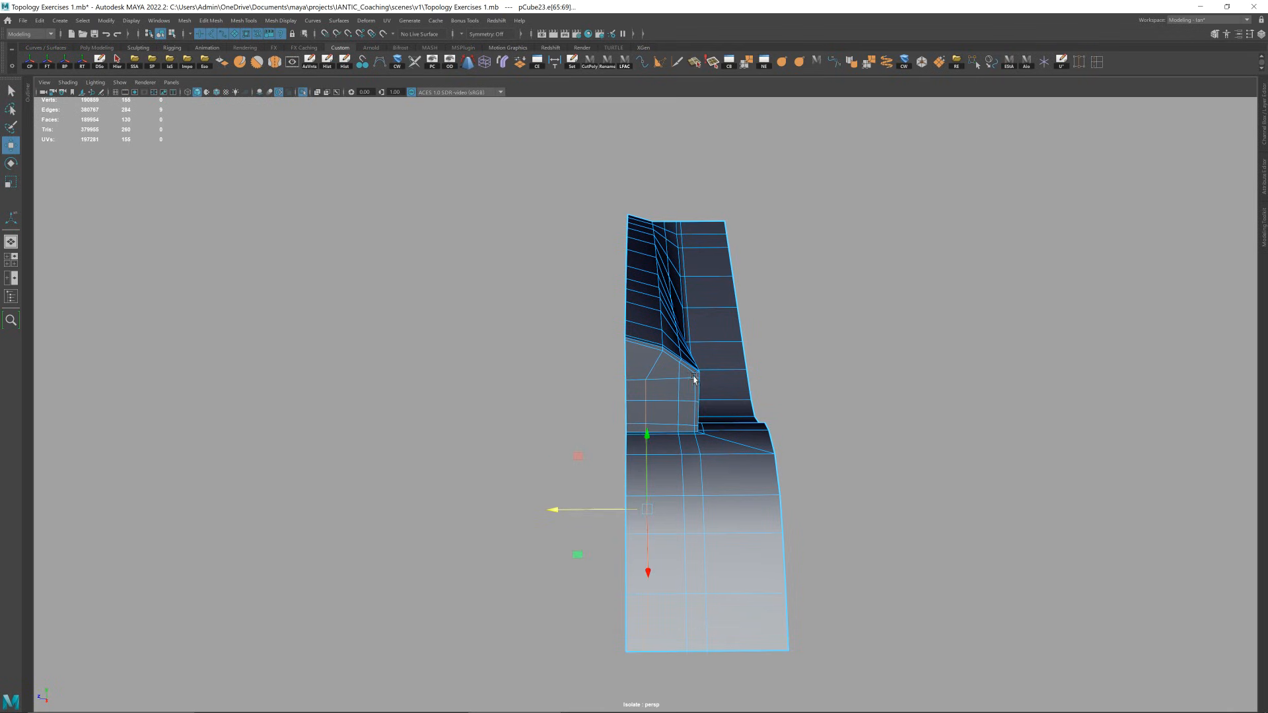
left_click(679, 395)
double_click(687, 609, "shift")
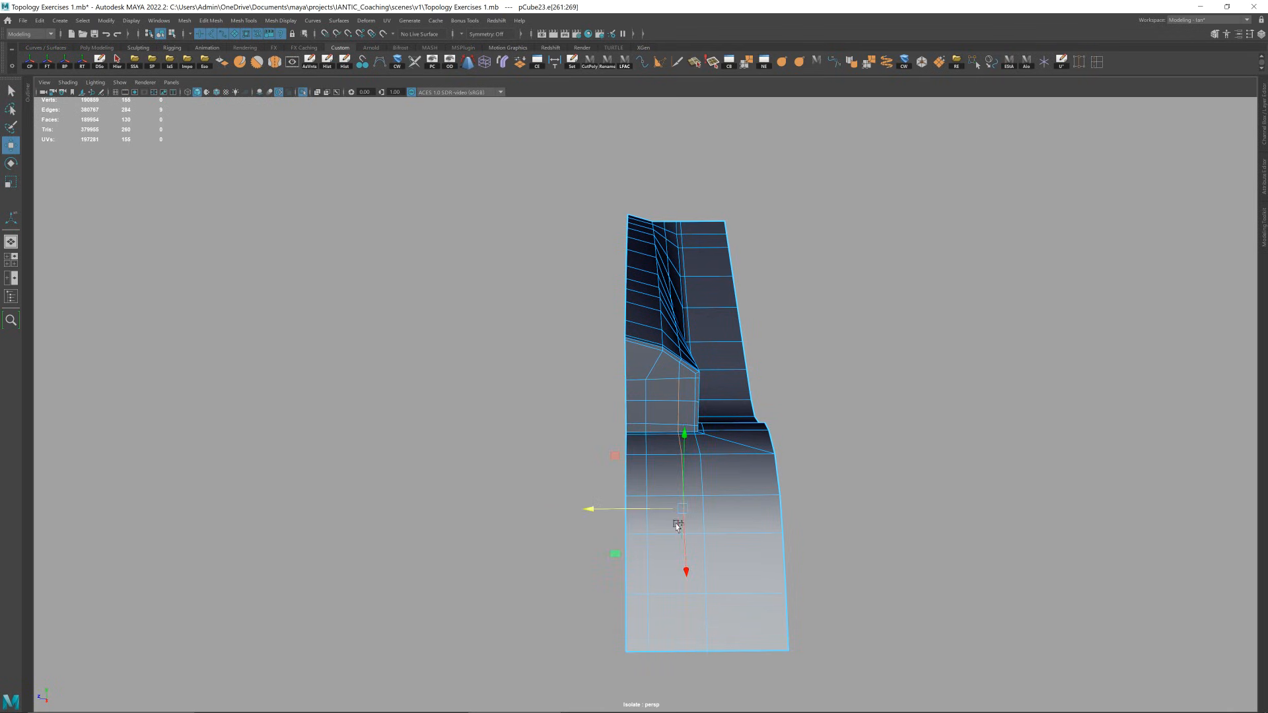
left_click_drag(657, 511, 649, 509)
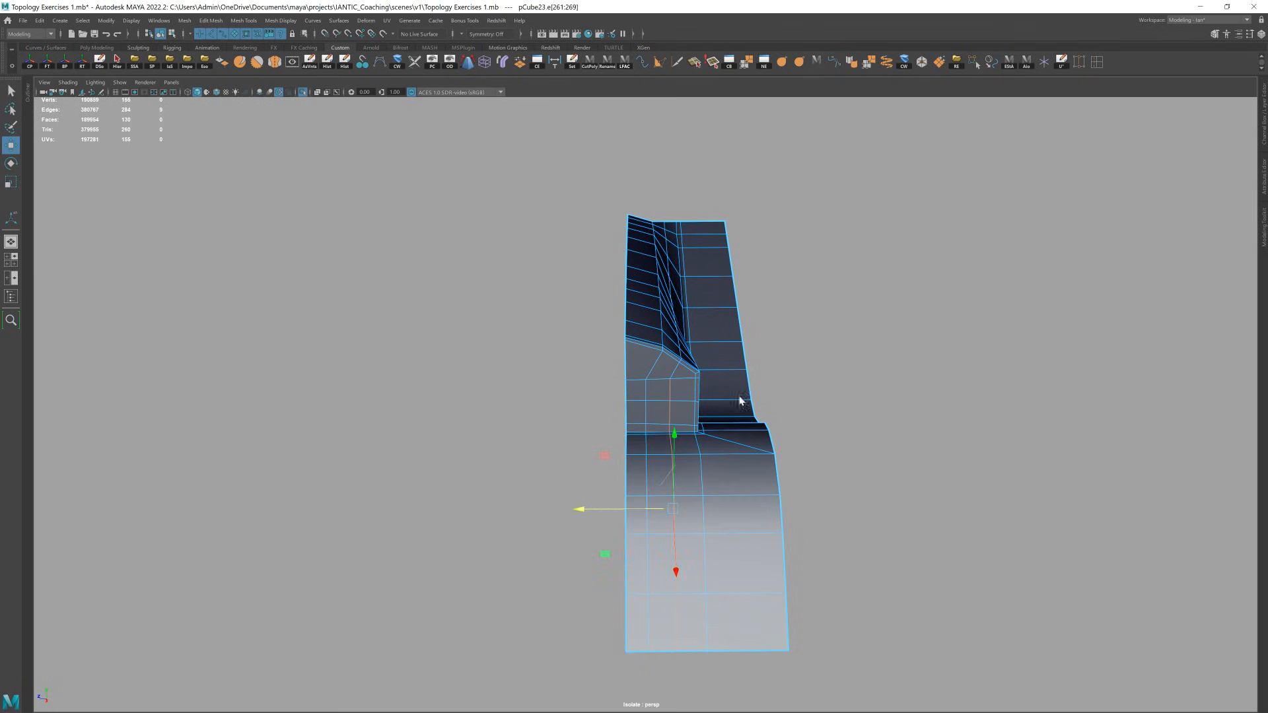
- Duplicate the half model and make the copy's Scale Z negative to mirror it across the centre line
right_click_drag(681, 471, 746, 389)
scroll(747, 388, "down", 1)
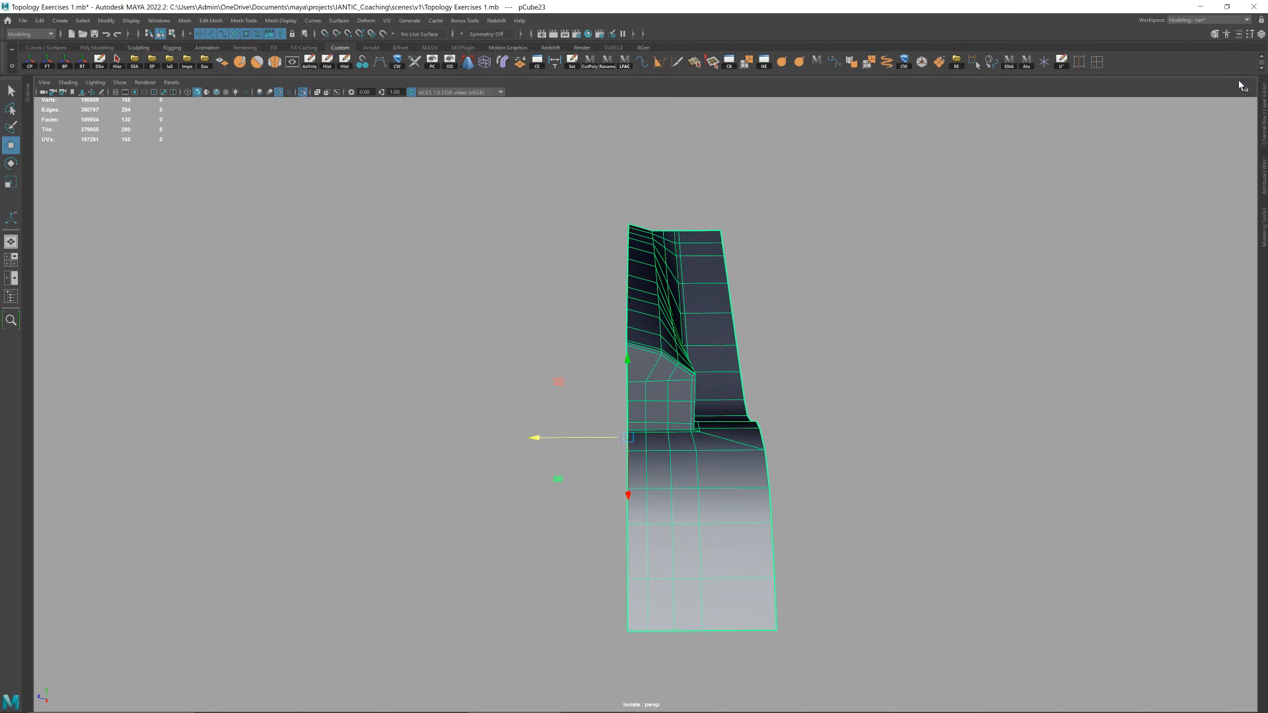
left_click(1265, 98)
key("r")
left_click_drag(506, 433, 690, 424)
key("ctrl+z")
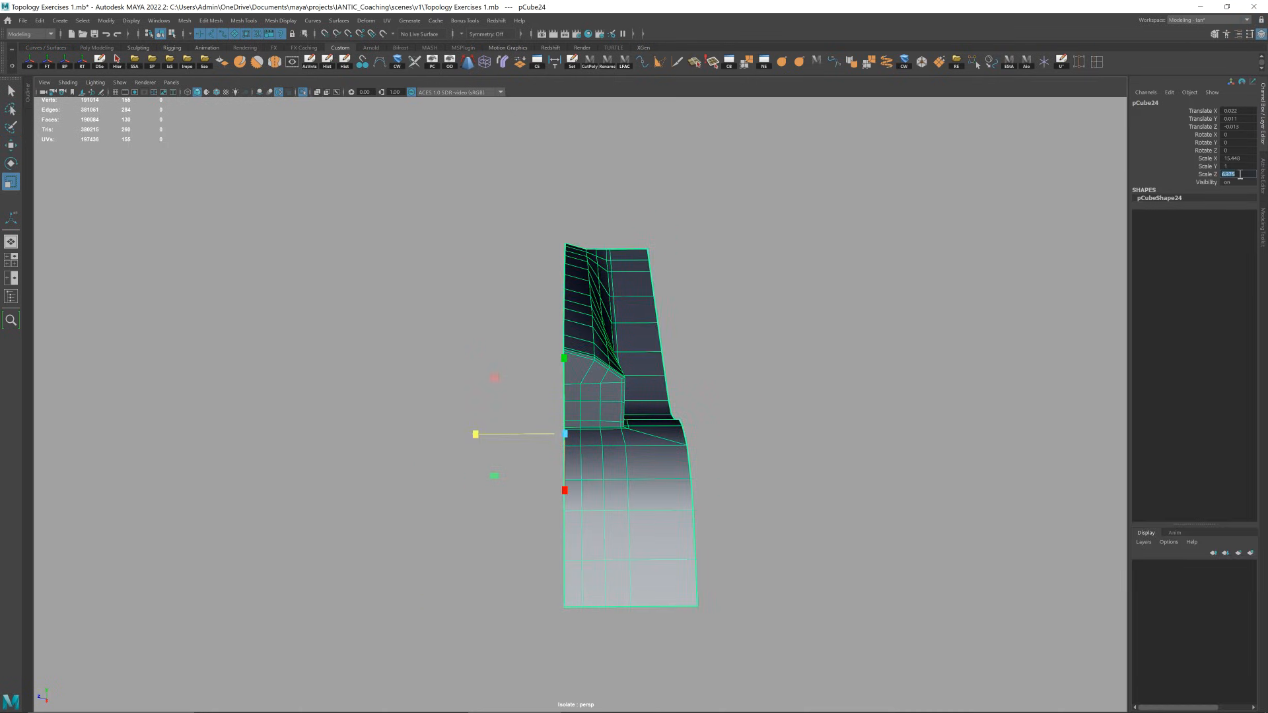
type("-")
key("Return")
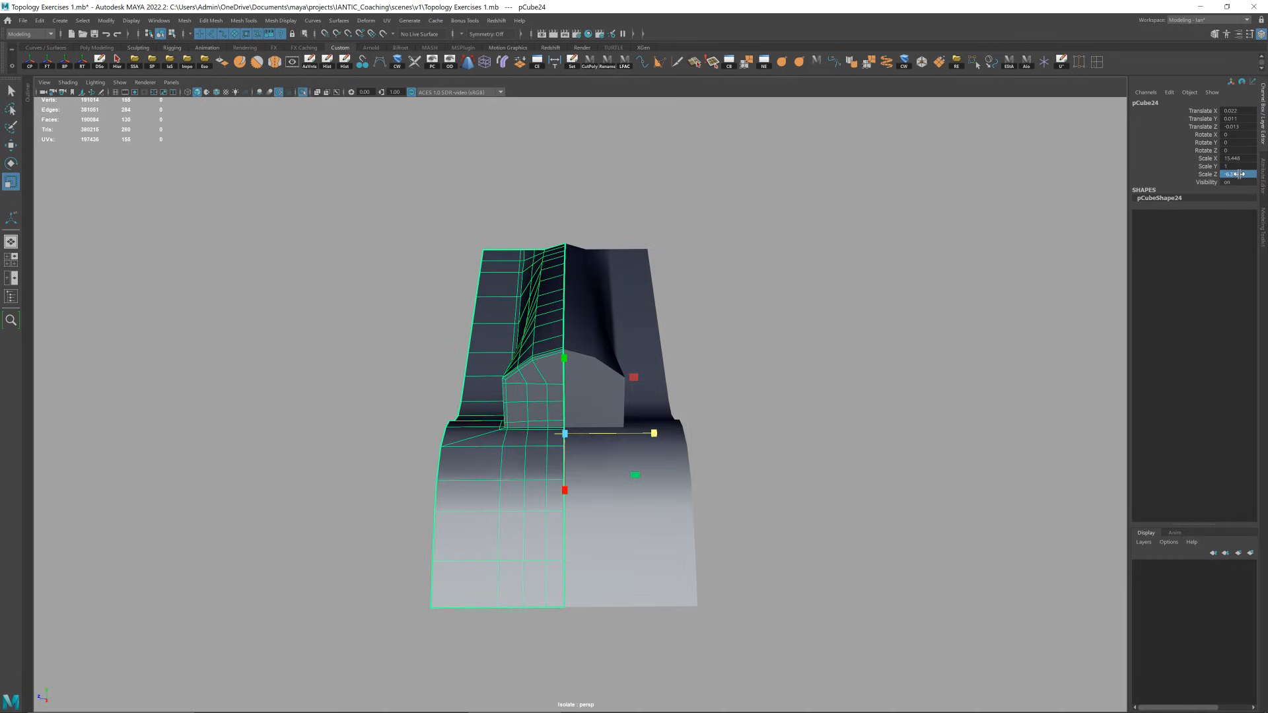
- Combine the two halves, merge all their vertices with a distance threshold of 0.016, and delete the history
left_click(633, 307, "shift")
right_click(632, 308, "shift")
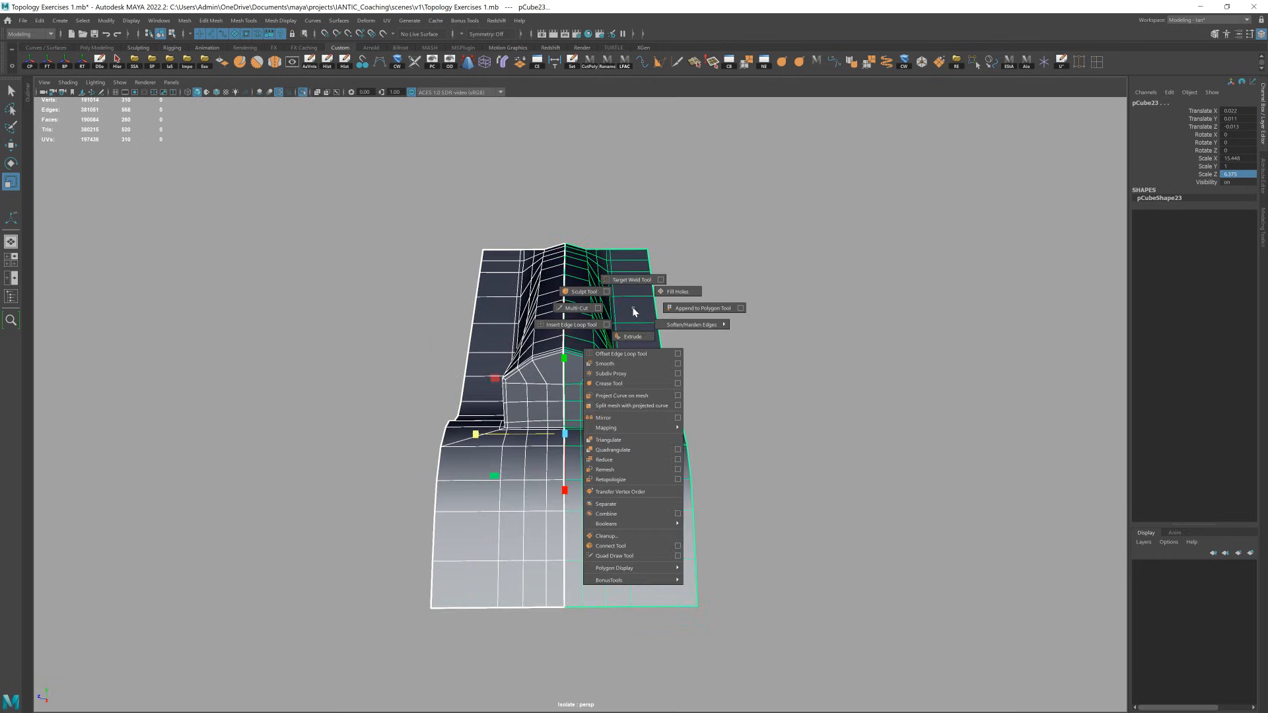
left_click(621, 515)
right_click_drag(755, 348, 688, 333)
left_click_drag(388, 145, 737, 627)
right_click_drag(649, 354, 699, 294, "shift")
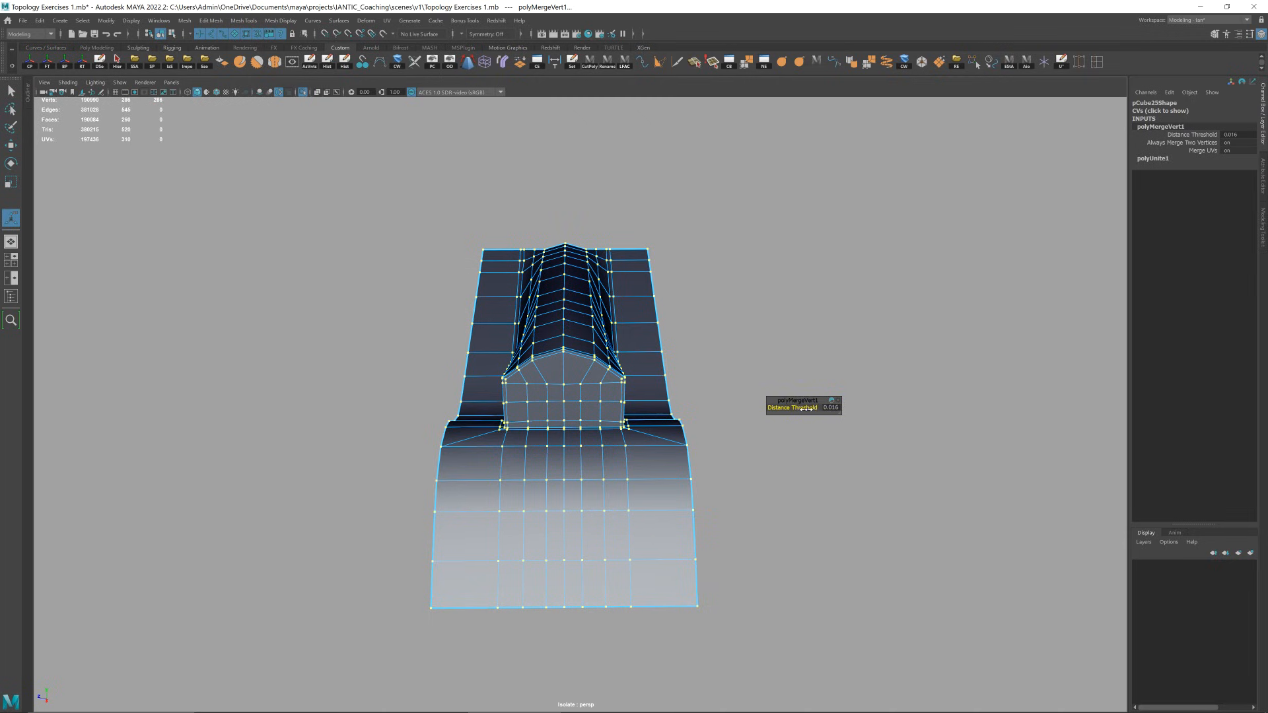
right_click_drag(740, 373, 833, 256)
key("q")
key("alt+shift+d")
- Check the merged full model in smooth preview from an angled view
left_click_drag(654, 239, 738, 230, "alt")
key("3")
left_click(770, 284)
left_click_drag(770, 317, 638, 350, "alt")
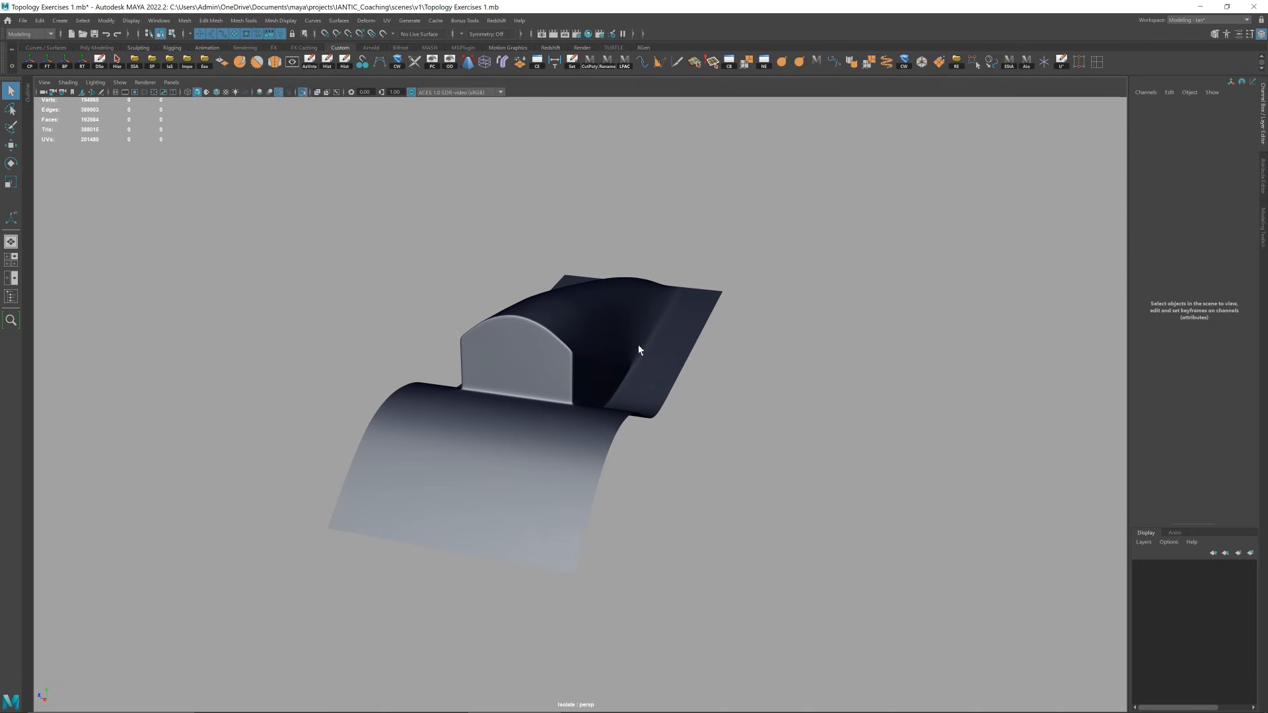
left_click(616, 354)
scroll(597, 357, "up", 5)
key("1")
- Insert an edge loop along the front face's lower edge, delete the neighbouring loop and clear the history
right_click_drag(566, 337, 561, 378)
left_click(537, 374)
key("f")
left_click_drag(538, 374, 627, 384, "alt")
scroll(626, 388, "down", 7)
middle_click_drag(626, 388, 700, 371, "alt")
left_click_drag(363, 446, 409, 452, "alt")
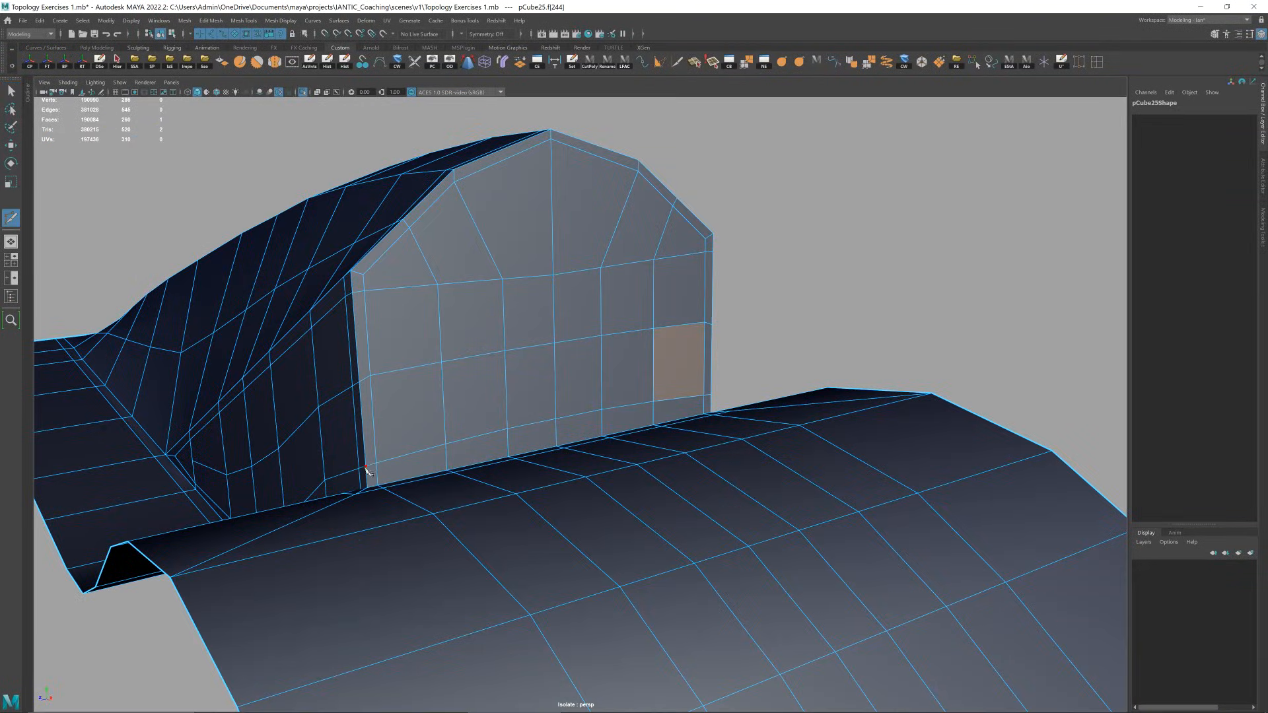
left_click(704, 396)
key("w")
right_click_drag(590, 432, 688, 324)
left_click(584, 414)
double_click(584, 413)
key("ctrl+Delete")
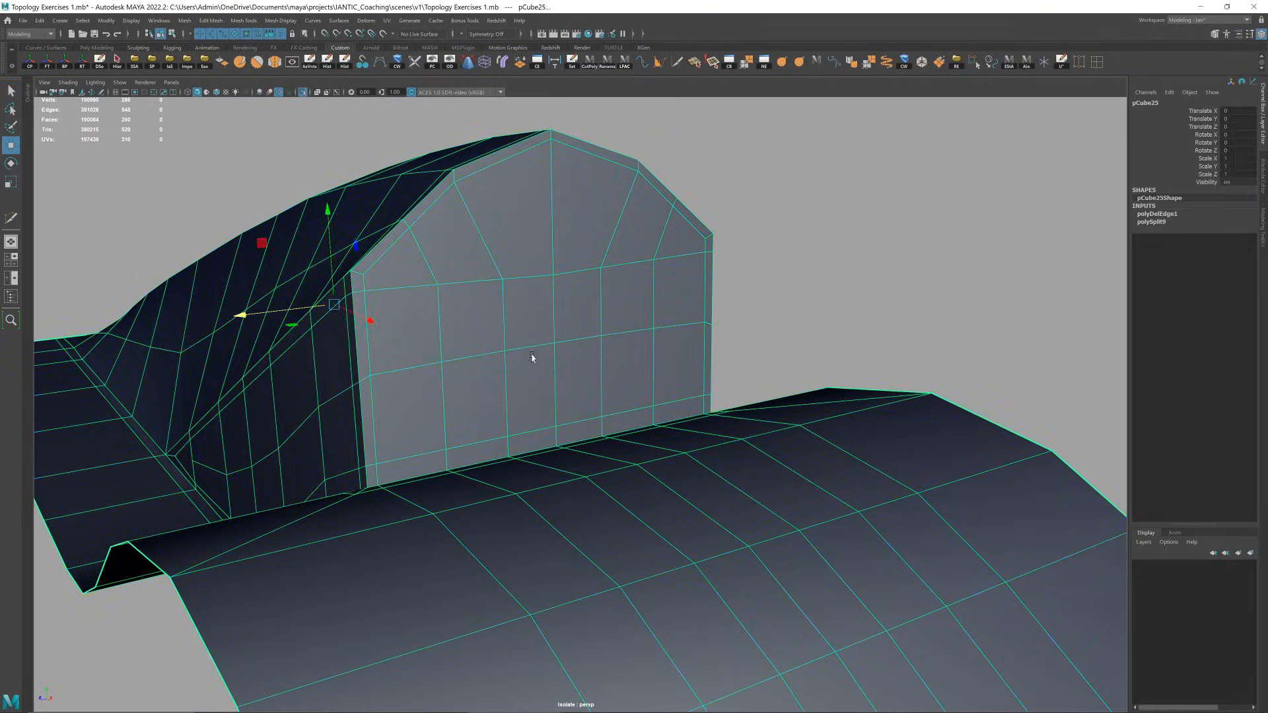
key("alt+shift+d")
- Select the outermost column of faces inside the front face's narrow border, on the side nearest the visible ramp wall
right_click_drag(566, 362, 560, 403)
left_click_drag(447, 397, 439, 420, "alt")
left_click(425, 421)
left_click(410, 330, "shift")
left_click(419, 294, "shift")
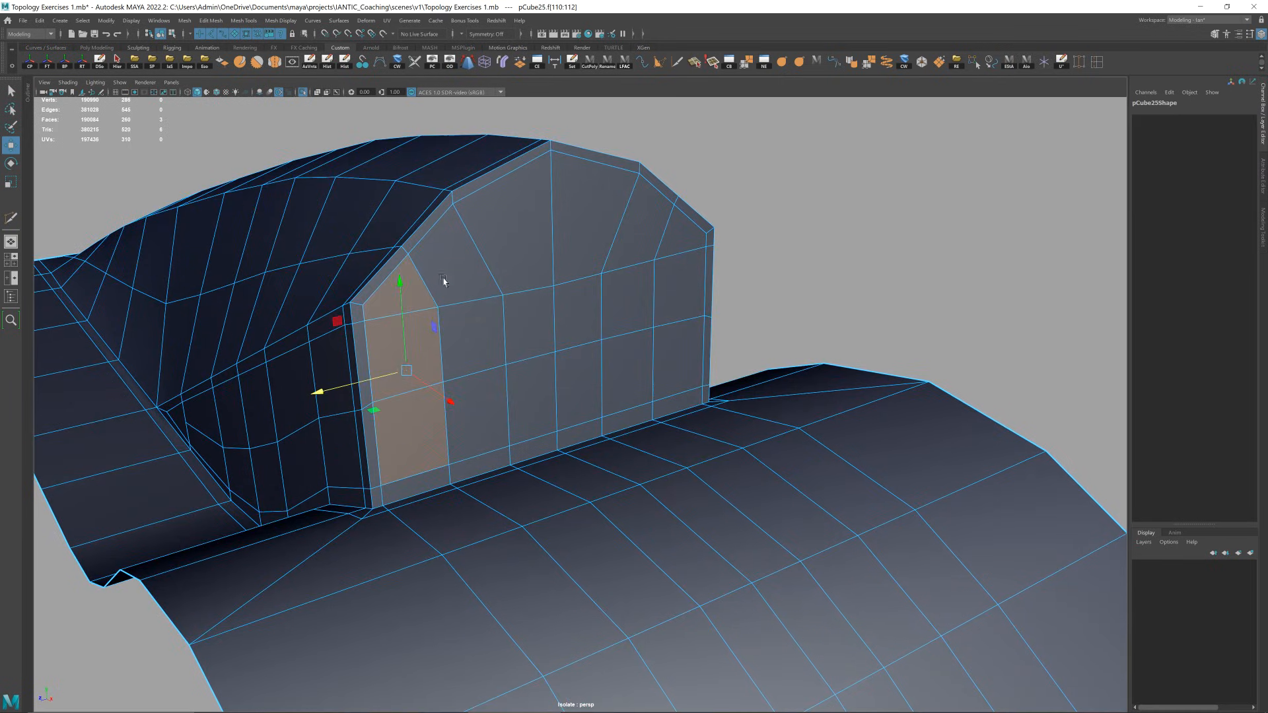
left_click_drag(460, 279, 508, 308)
key("ctrl+z")
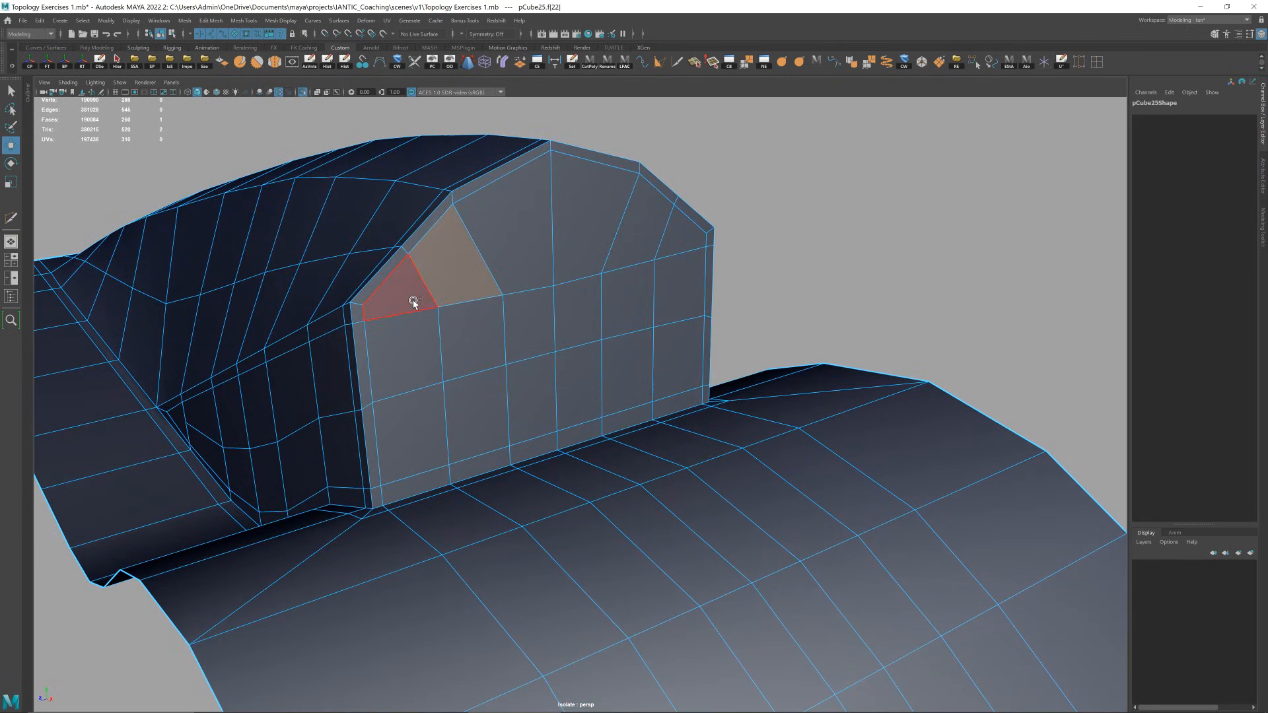
left_click_drag(413, 297, 425, 370)
key("ctrl+z")
key("ctrl+z")
key("ctrl+z")
- Add the remaining faces inside the front face's narrow border to the selection
key("q")
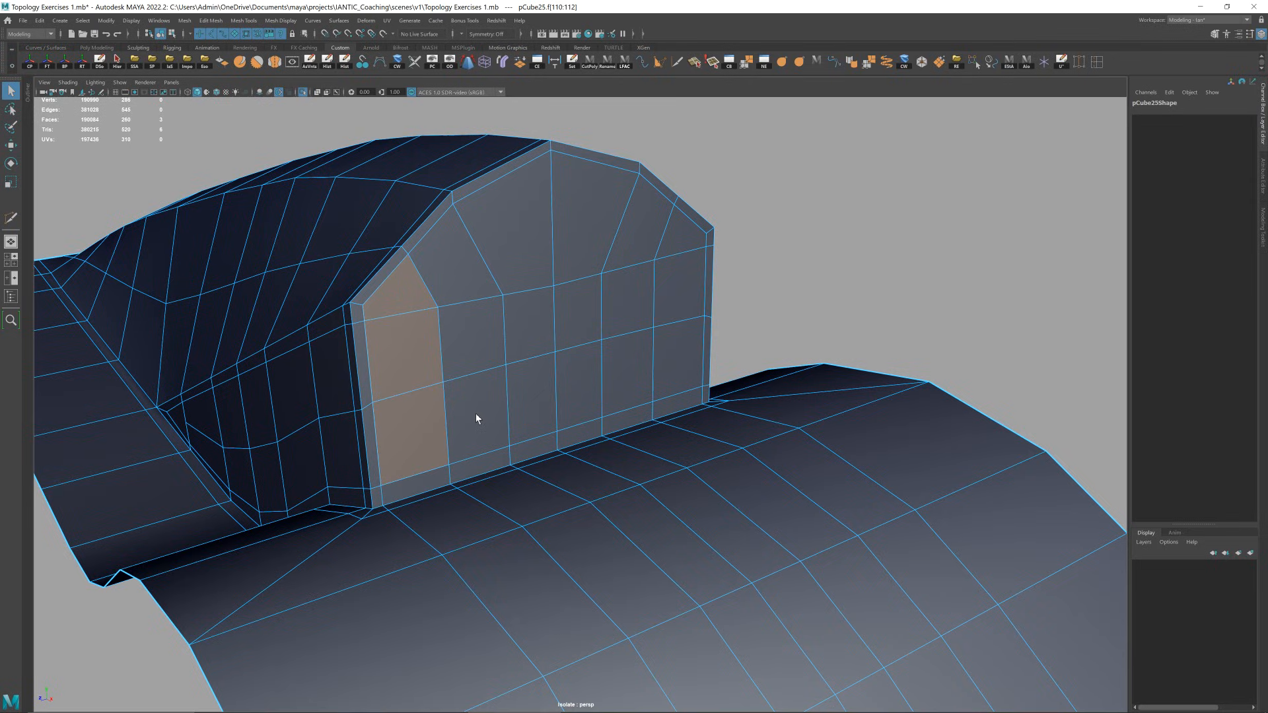
double_click(697, 367, "shift")
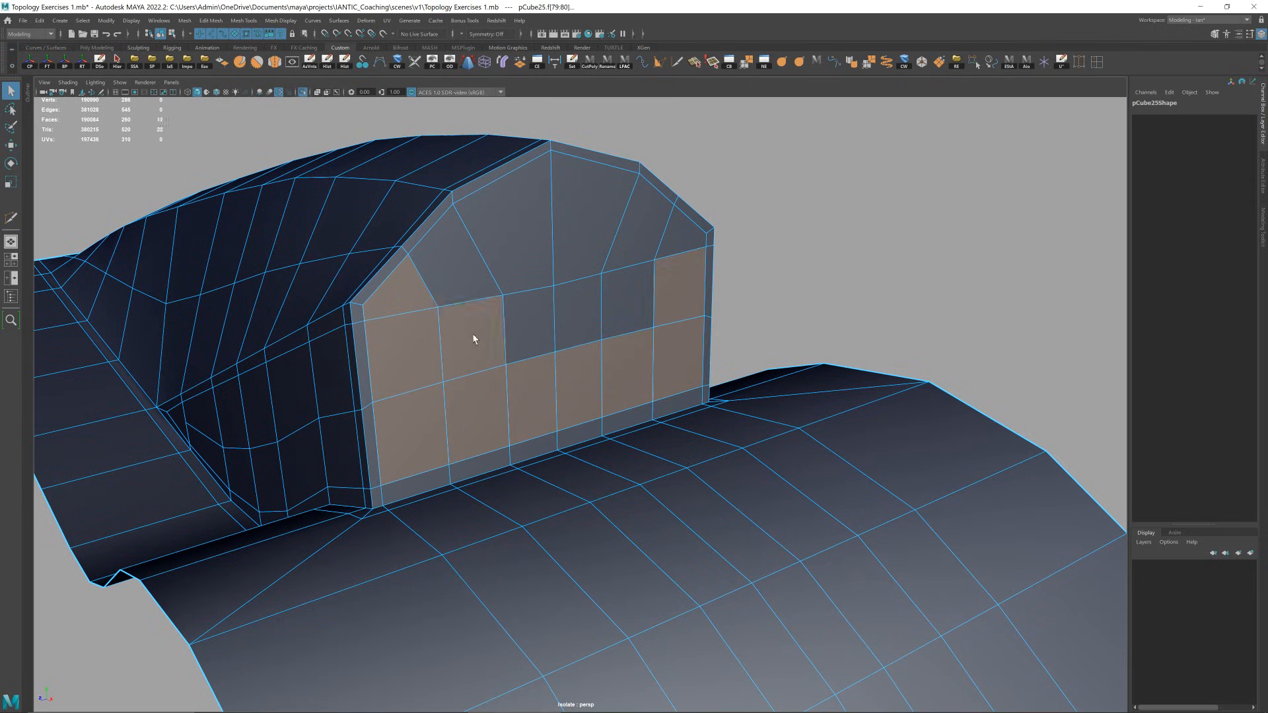
double_click(473, 334, "shift")
left_click(481, 277, "shift")
key("ctrl+z")
key("ctrl+z")
left_click(484, 288, "shift")
left_click(527, 256, "shift")
left_click(605, 245, "shift")
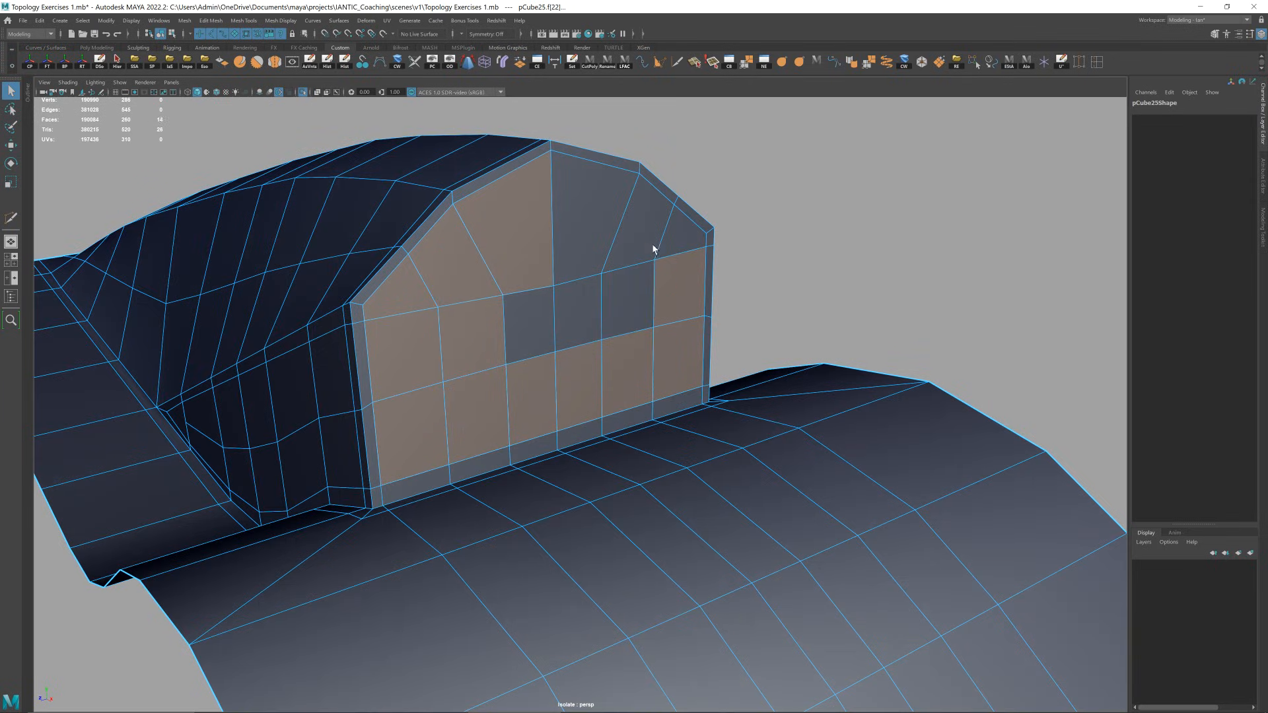
left_click(634, 245, "shift")
left_click(591, 243, "shift")
left_click(628, 296, "shift")
left_click(527, 324, "shift")
left_click(590, 313, "shift")
scroll(590, 313, "down", 2)
mouse_move(590, 313)
left_mouse_down("alt")
mouse_move(564, 304)
mouse_move(591, 314)
left_mouse_up("alt")
- Try to inset the selected front faces and extrude them inward with a negative thickness
key("ctrl+e")
left_click_drag(774, 424, 753, 382)
key("ctrl+e")
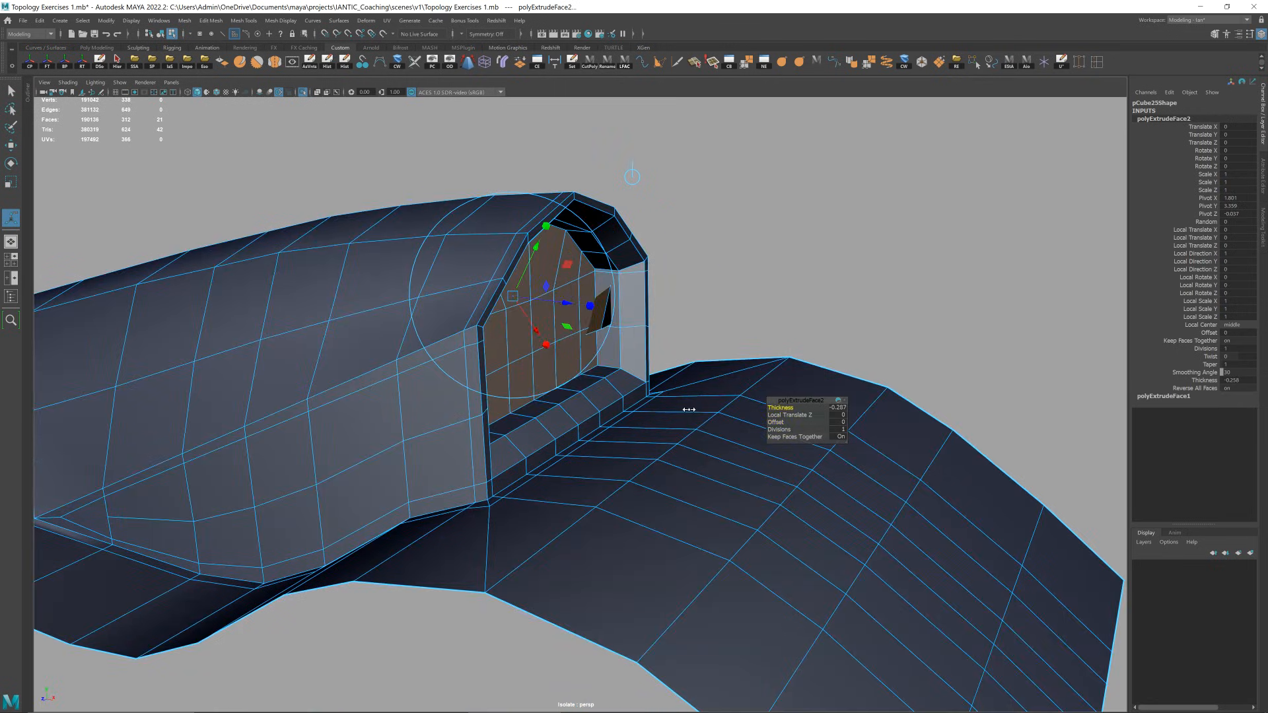
key("ctrl+z")
left_click_drag(657, 277, 687, 341, "alt")
key("ctrl+z")
key("ctrl+z")
key("ctrl+z")
- Deselect the stray faces on the ramp's side walls, keeping only the faces inside the front face's border
left_click(694, 344, "ctrl")
left_click(707, 369, "ctrl")
left_click(739, 329, "ctrl")
left_click_drag(591, 347, 564, 277, "shift")
left_click_drag(578, 314, 668, 305, "alt")
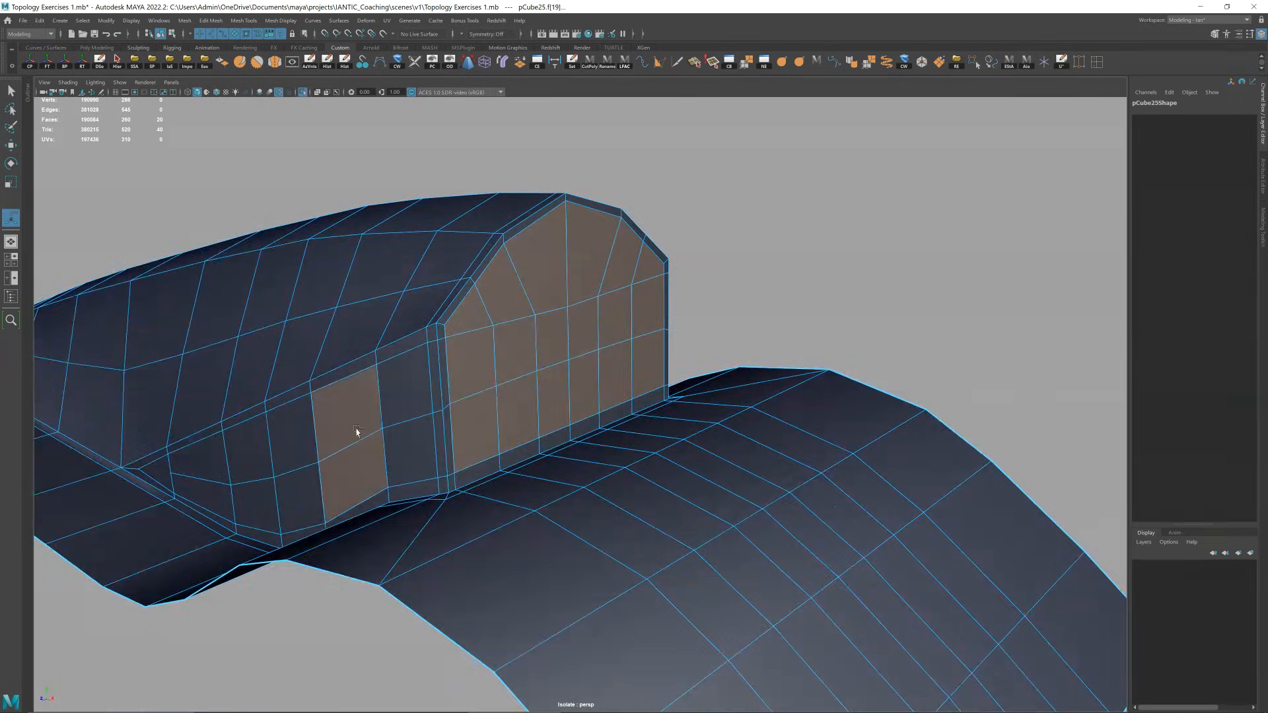
left_click(356, 430, "ctrl")
left_click_drag(357, 430, 625, 368, "alt")
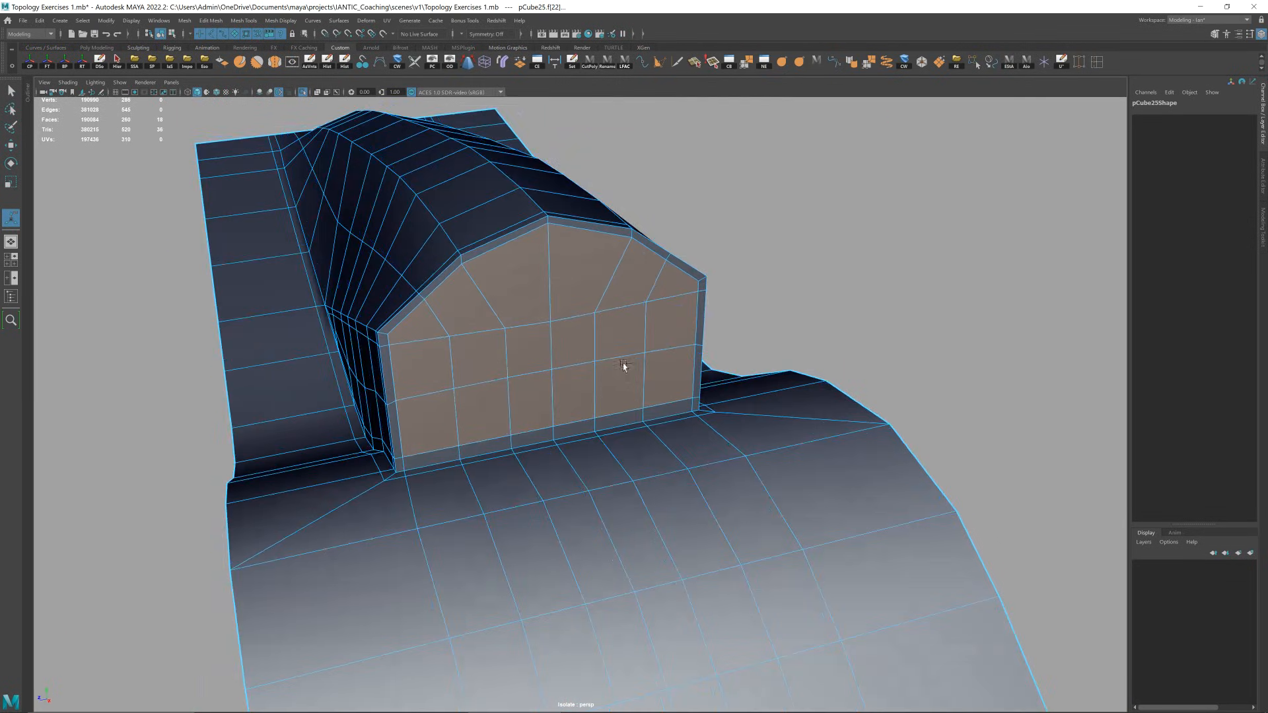
- Extrude the selected front faces inward to form a recess and view it in smooth preview
key("ctrl+e")
left_click_drag(778, 423, 870, 411)
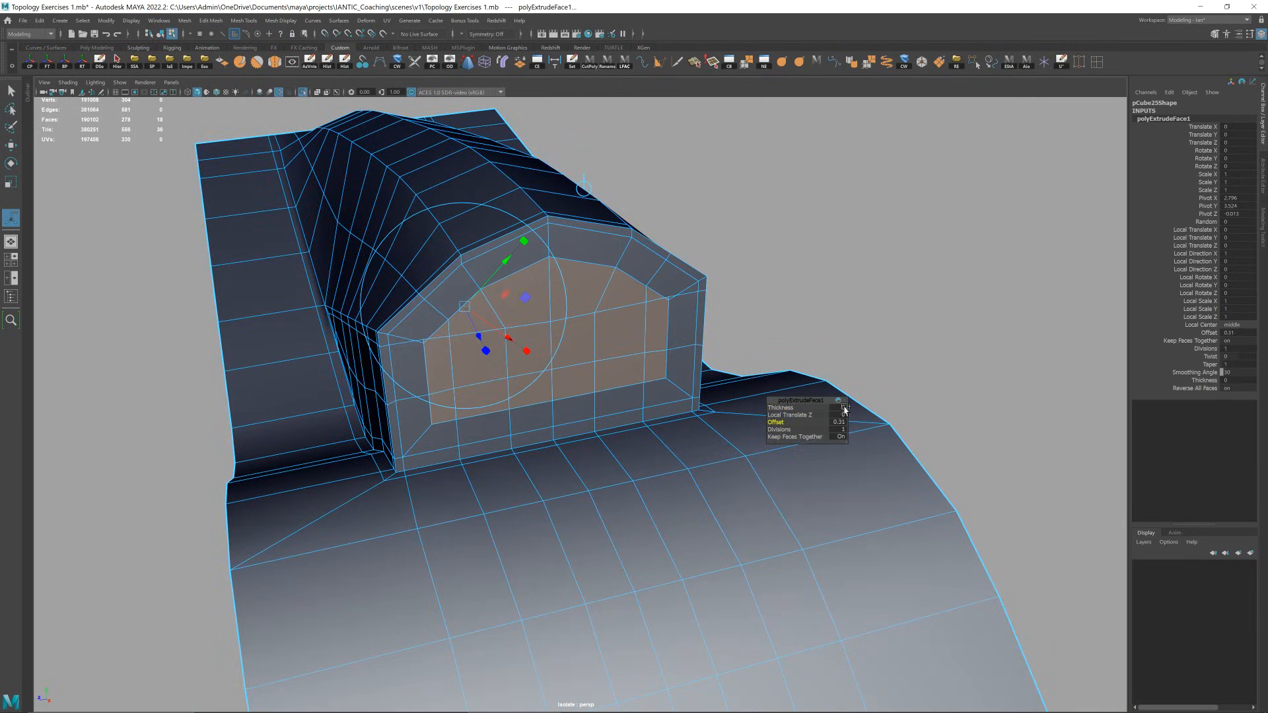
left_click_drag(784, 408, 757, 406)
key("q")
key("F8")
key("3")
left_click_drag(555, 382, 606, 299, "alt")
- Move the upper horizontal edge row on the recess's back face down, away from the upper corners
key("1")
left_click(601, 326)
key("ctrl+shift+x")
key("w")
right_click_drag(486, 367, 486, 338)
left_click(436, 348)
left_click_drag(663, 339, 563, 295, "alt")
key("r")
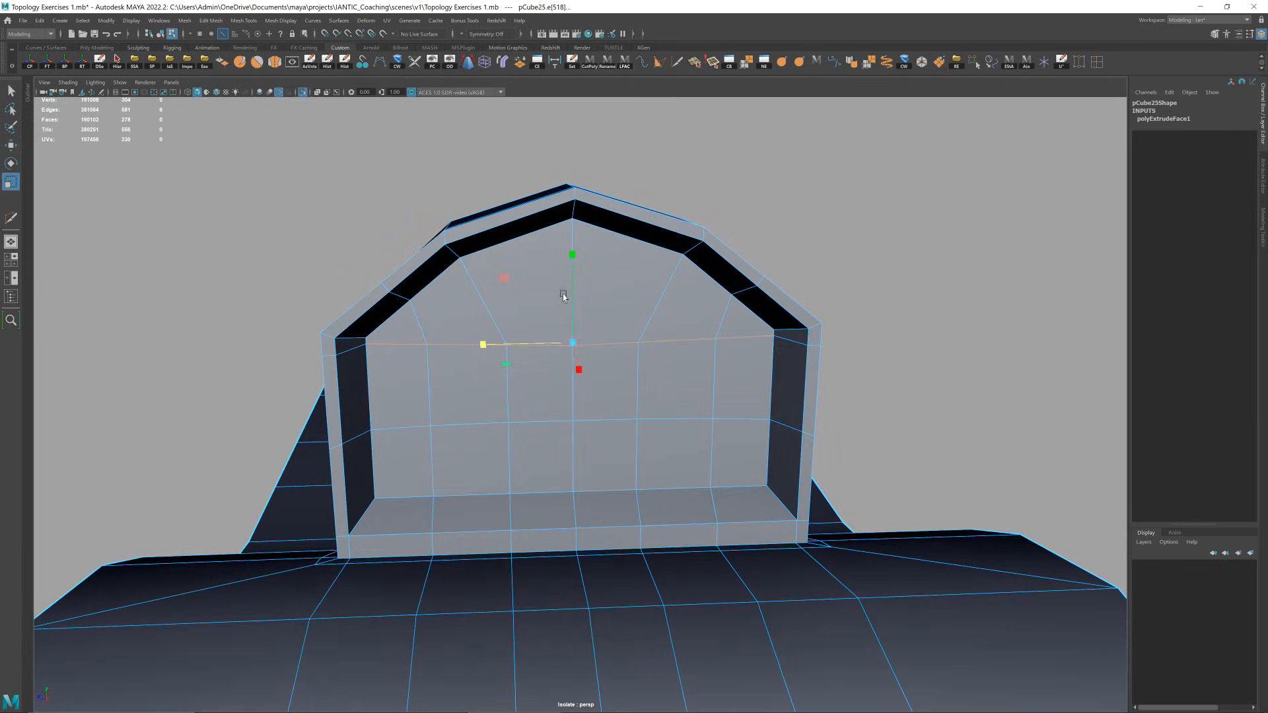
key("w")
mouse_move(574, 345)
left_mouse_down("alt")
mouse_move(570, 308)
mouse_move(577, 335)
left_mouse_up("alt")
right_click_drag(578, 334, 713, 264)
- Examine the recess in smooth preview from several angles against the unsmoothed mesh
key("3")
left_click(727, 254)
mouse_move(633, 406)
left_mouse_down("alt")
mouse_move(688, 385)
mouse_move(643, 388)
left_mouse_up("alt")
left_click(688, 386)
key("1")
left_click_drag(506, 449, 530, 438, "alt")
middle_click_drag(530, 438, 669, 404, "alt")
key("3")
left_click(659, 379)
left_click_drag(659, 379, 547, 339, "alt")
left_click(677, 359)
key("1")
- Delete the model's construction history and recheck the recess's inner perimeter in smooth preview
key("y")
key("w")
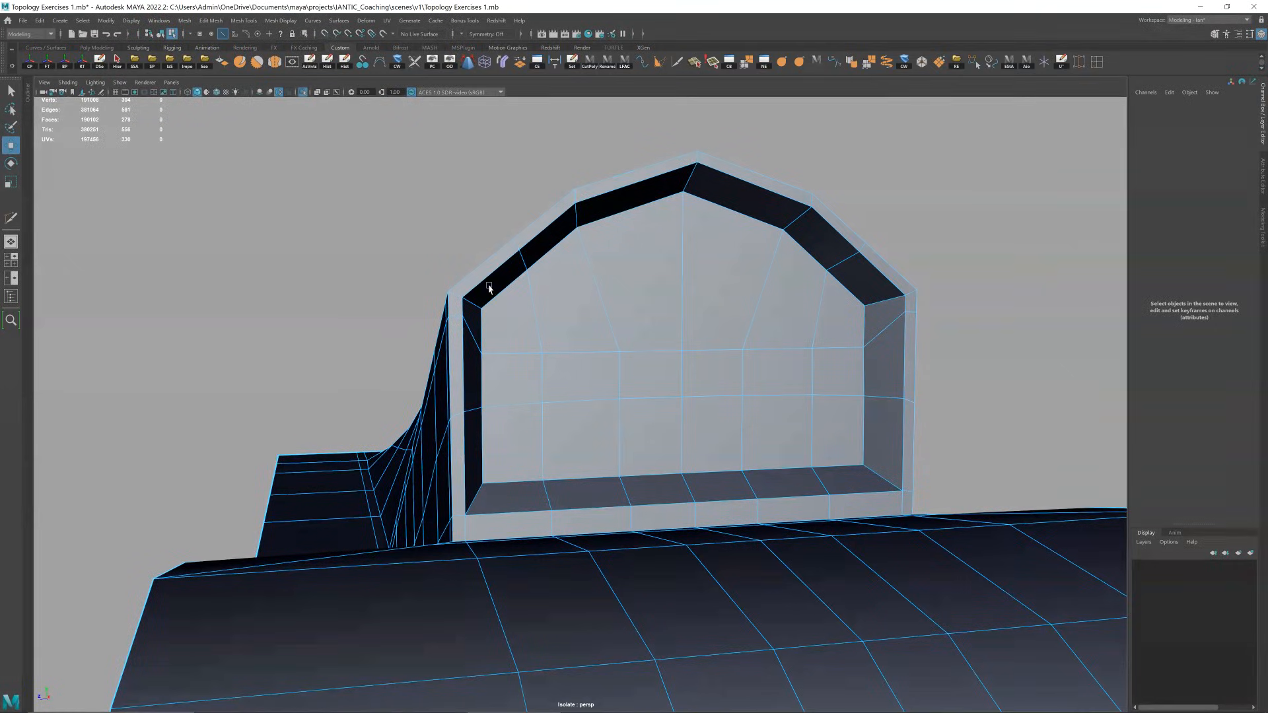
double_click(482, 281)
key("q")
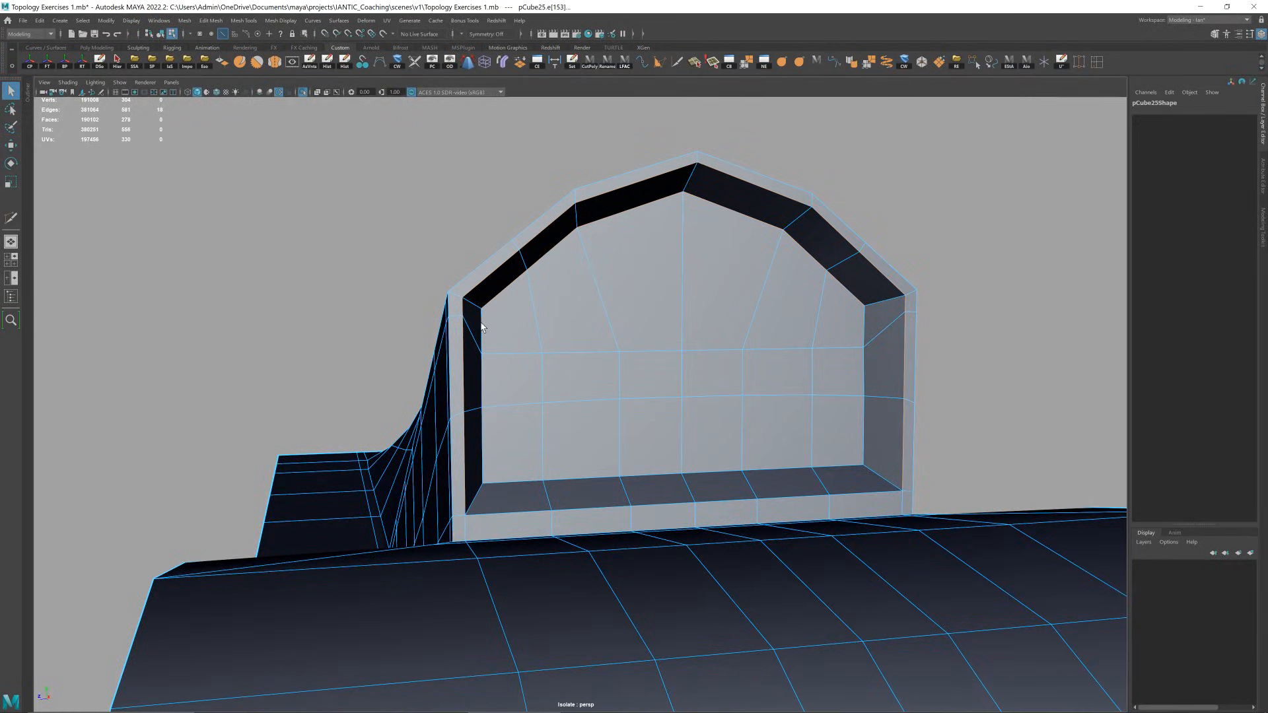
key("F8")
left_click_drag(488, 325, 654, 283, "alt")
key("3")
key("alt+d")
left_click(660, 291)
key("1")
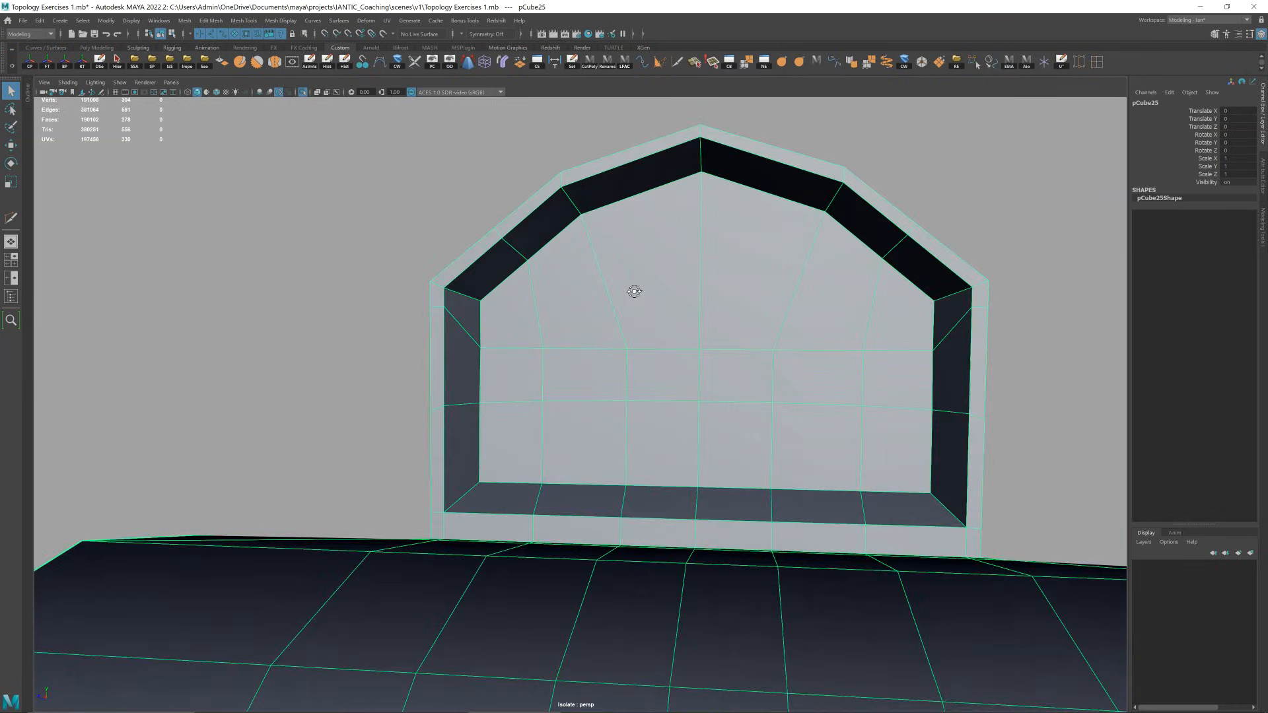
- Select all faces on the recess's back wall and inset them with an extrude offset of about 0.04
left_click_drag(567, 338, 527, 318, "alt")
key("F11")
left_click(519, 334)
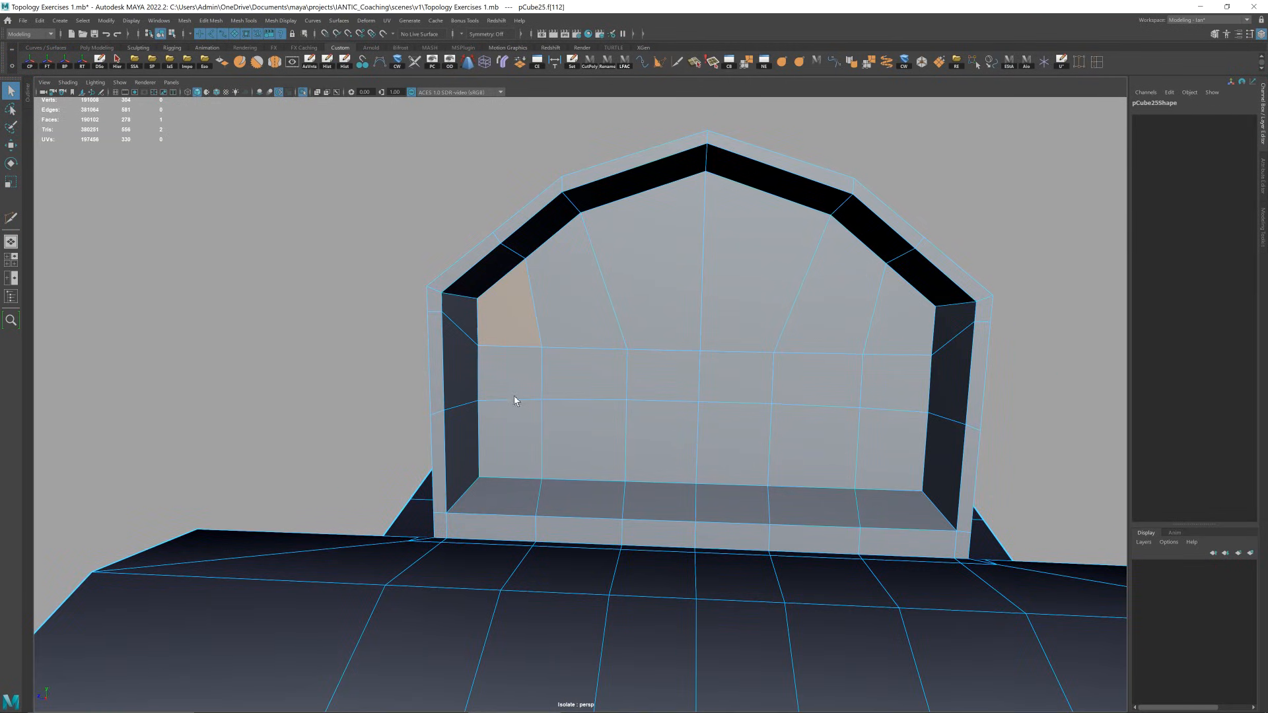
left_click_drag(825, 419, 891, 337, "shift")
left_click_drag(668, 320, 742, 331, "alt")
key("ctrl+e")
left_click_drag(777, 424, 799, 428)
- Insert supporting edge loops around the recess walls, near the back face and near the opening
left_click_drag(514, 317, 425, 291, "alt")
key("ctrl+shift+x")
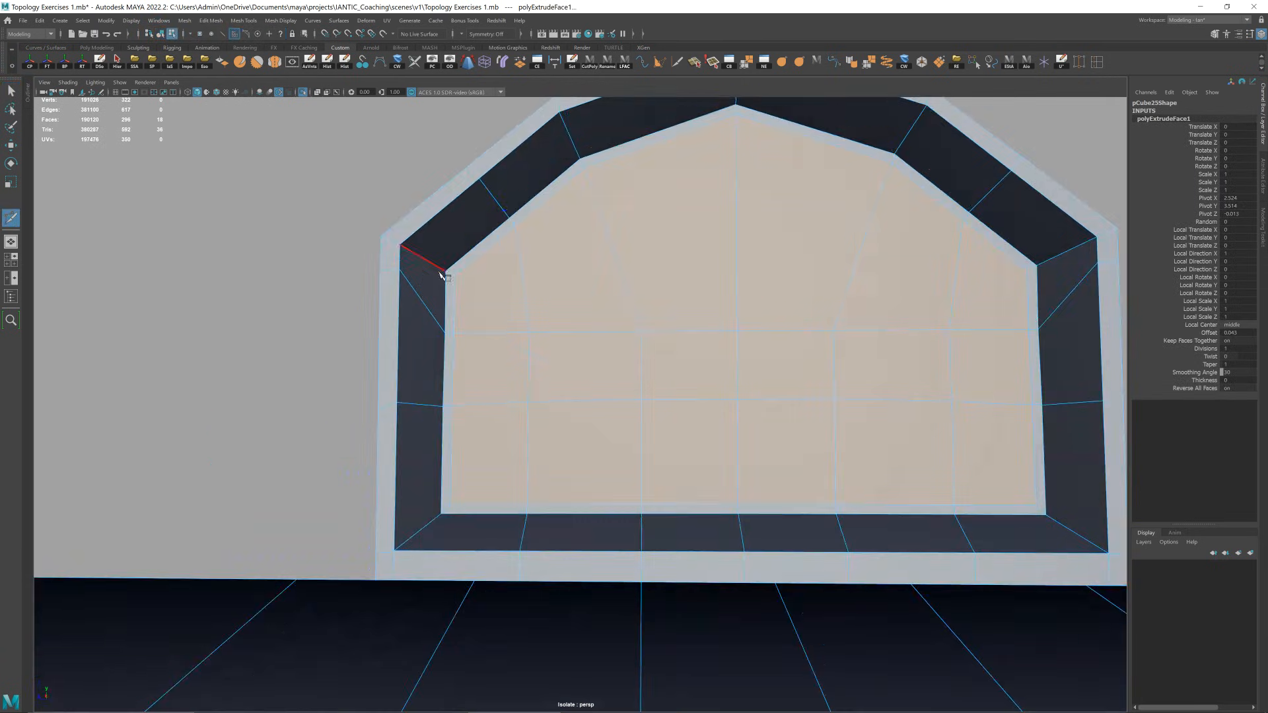
left_click(438, 271, "ctrl")
left_click_drag(525, 265, 450, 257, "alt")
left_click(420, 257, "ctrl")
- Inspect the recess with its added supporting loops in smooth preview
key("3")
scroll(588, 277, "down", 3)
left_click_drag(592, 314, 722, 249, "alt")
key("F8")
left_click(410, 277)
left_click_drag(436, 297, 552, 383, "alt")
left_click(564, 375)
key("1")
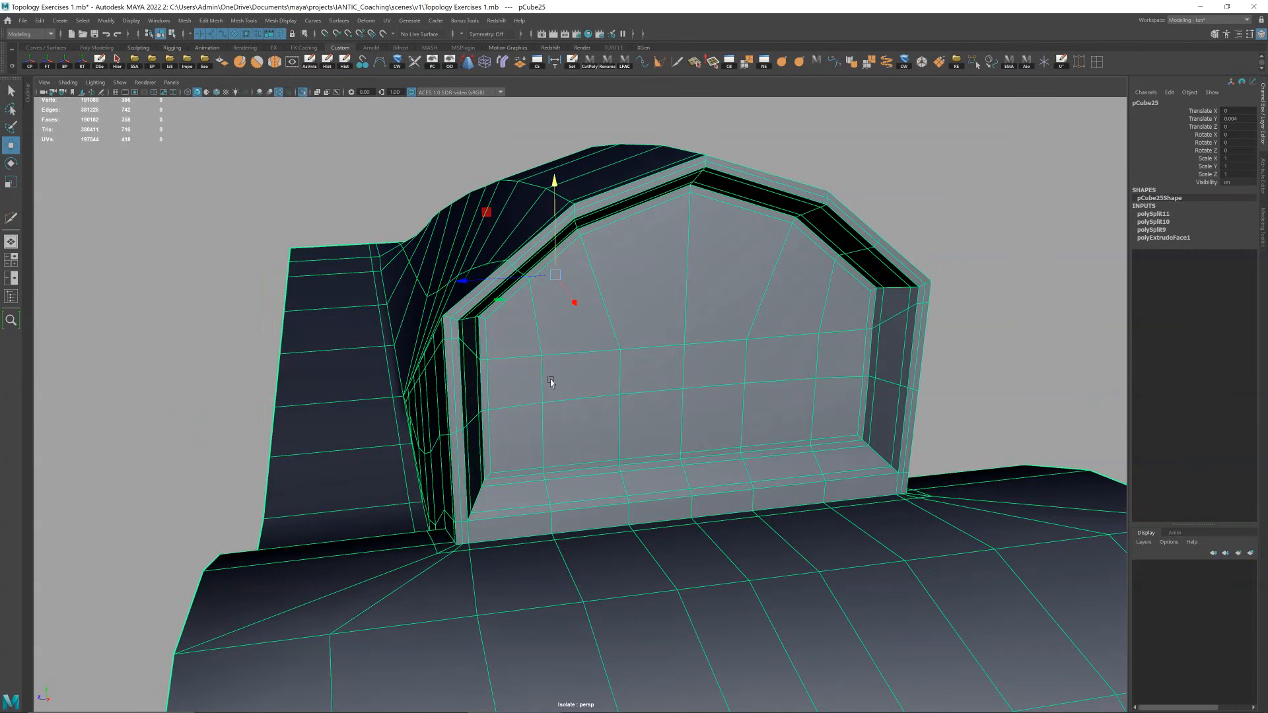
- Clear the history and delete the extra edge loop running around the recess's front rim
key("alt+shift+d")
scroll(612, 410, "down", 2)
left_click_drag(532, 464, 631, 459, "alt")
scroll(627, 419, "up", 3)
key("ctrl+shift+x")
left_click(575, 395)
left_click(572, 396)
double_click(571, 397)
key("ctrl+Delete")
right_click_drag(582, 397, 618, 357)
- Check the edited front rim in smooth preview and delete the model's history
key("3")
left_click(1105, 228)
left_click_drag(740, 376, 617, 422, "alt")
left_click(639, 423)
key("alt+shift+d")
scroll(639, 430, "up", 2)
key("1")
- Cut an edge line from the recess's back face across its floor and front rim to a vertex on the curved panel
key("ctrl+shift+x")
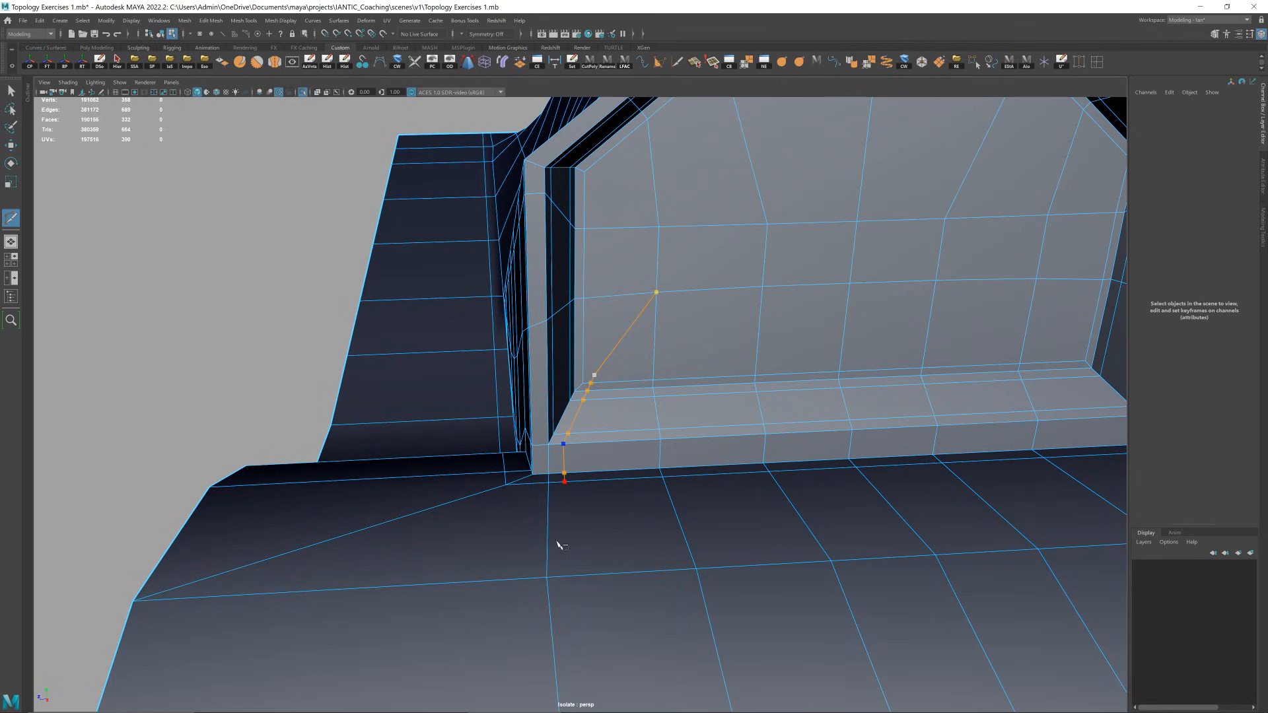
right_click(547, 578)
left_click_drag(571, 519, 563, 488, "alt")
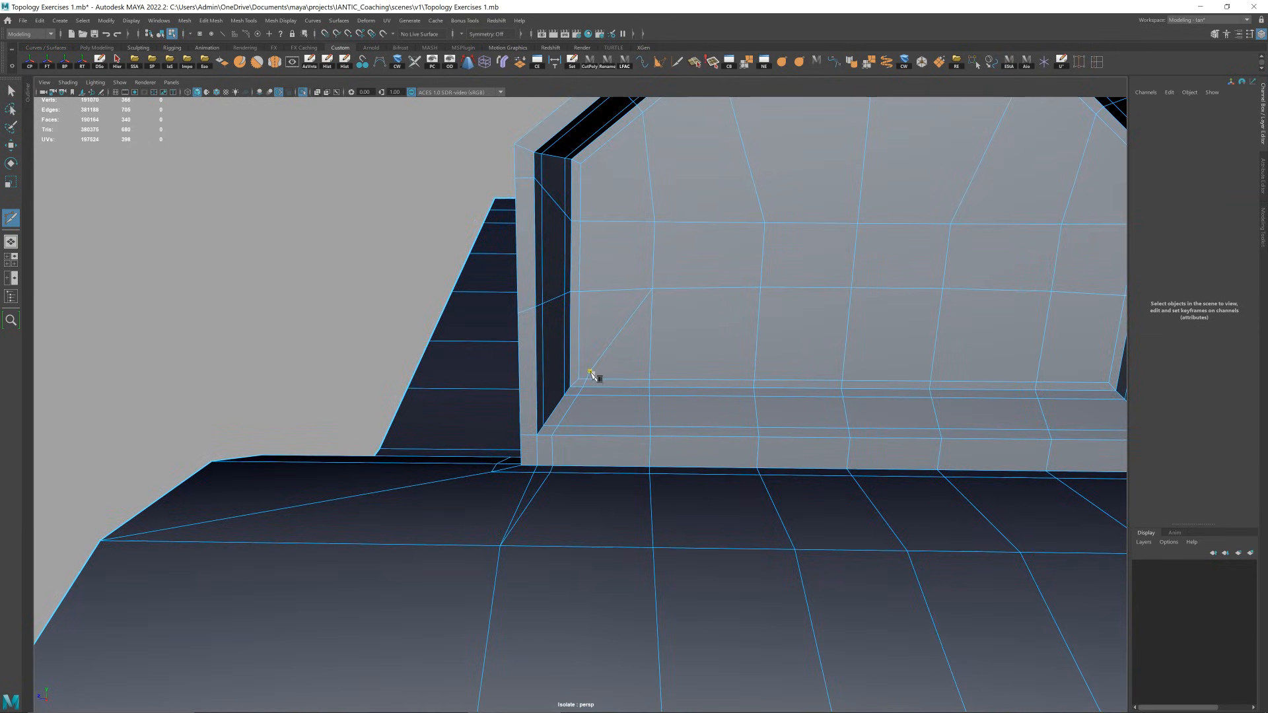
- Continue the recess corner's edge cut around the front rim onto the ramp's side wall
left_click_drag(537, 413, 543, 462, "alt")
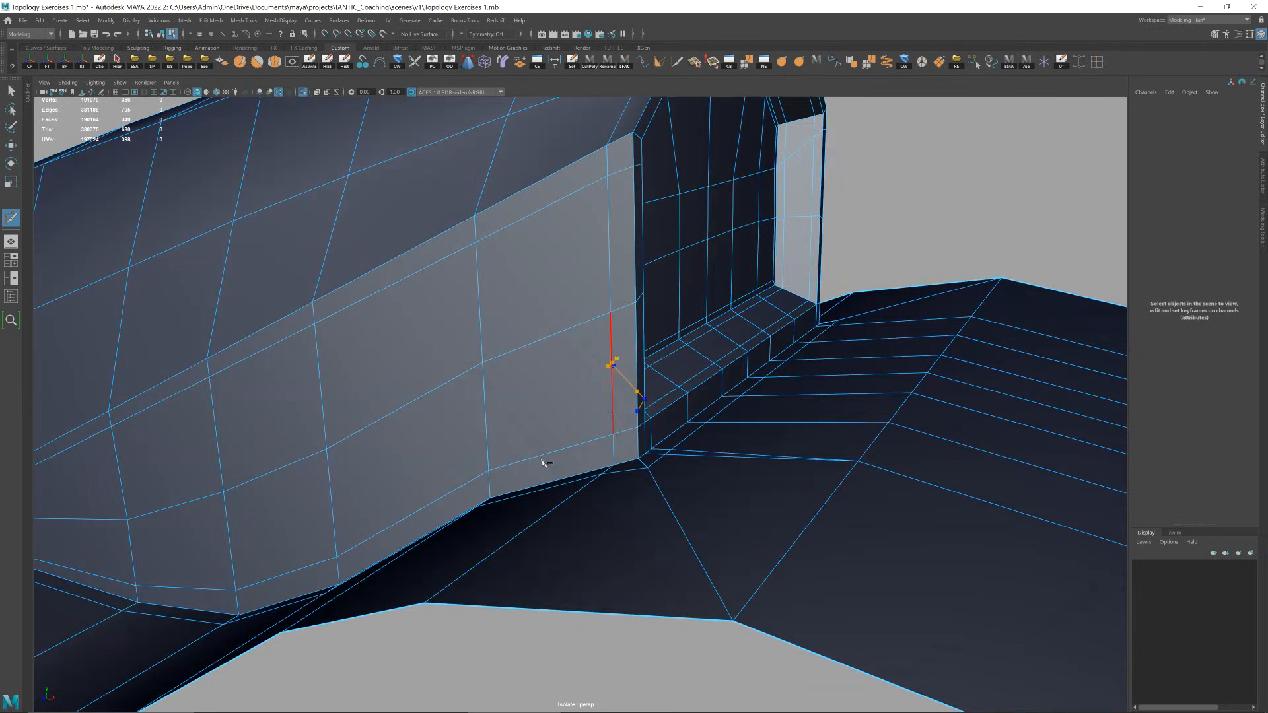
left_click_drag(596, 423, 608, 349, "alt")
key("w")
key("3")
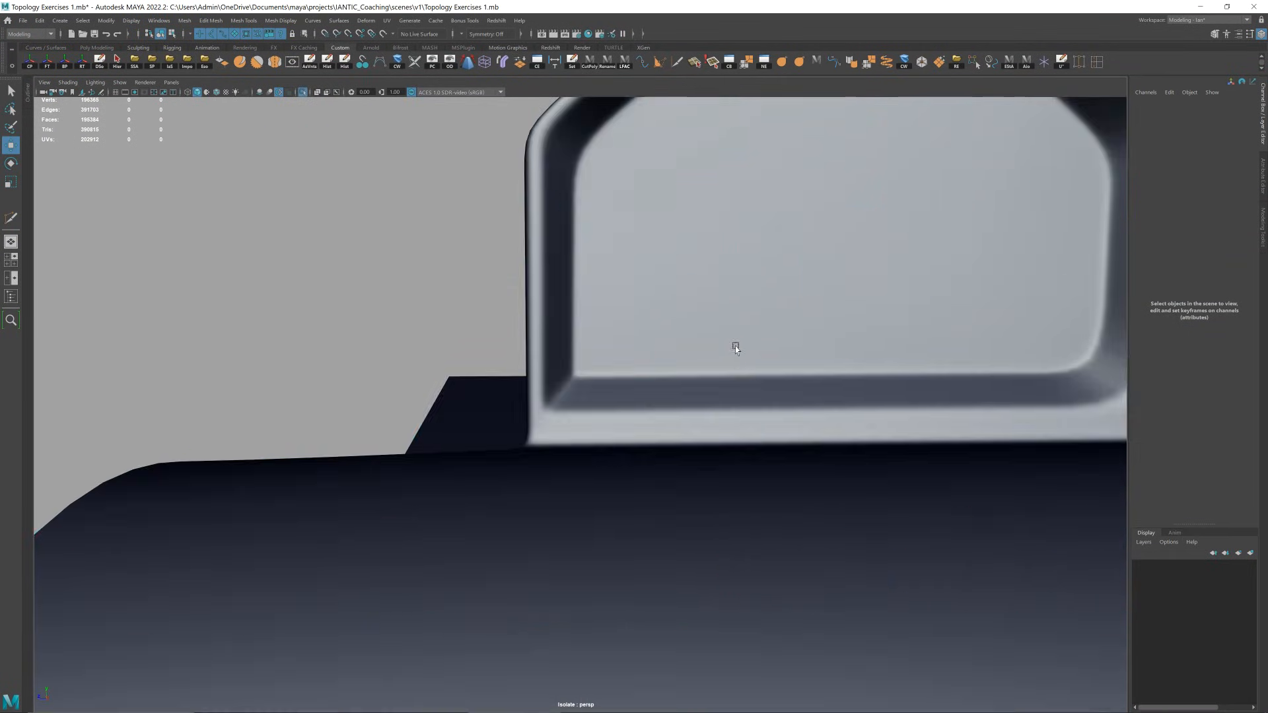
- Examine the recess's lower corner from several angles, comparing the smooth preview with the low-poly cage
key("alt+d")
scroll(745, 345, "down", 4)
left_click_drag(744, 344, 769, 313, "alt")
left_click(735, 342)
key("1")
key("3")
key("alt+d")
left_click(753, 300)
key("1")
key("3")
key("alt+d")
scroll(798, 287, "down", 4)
scroll(606, 367, "up", 8)
left_click(607, 367)
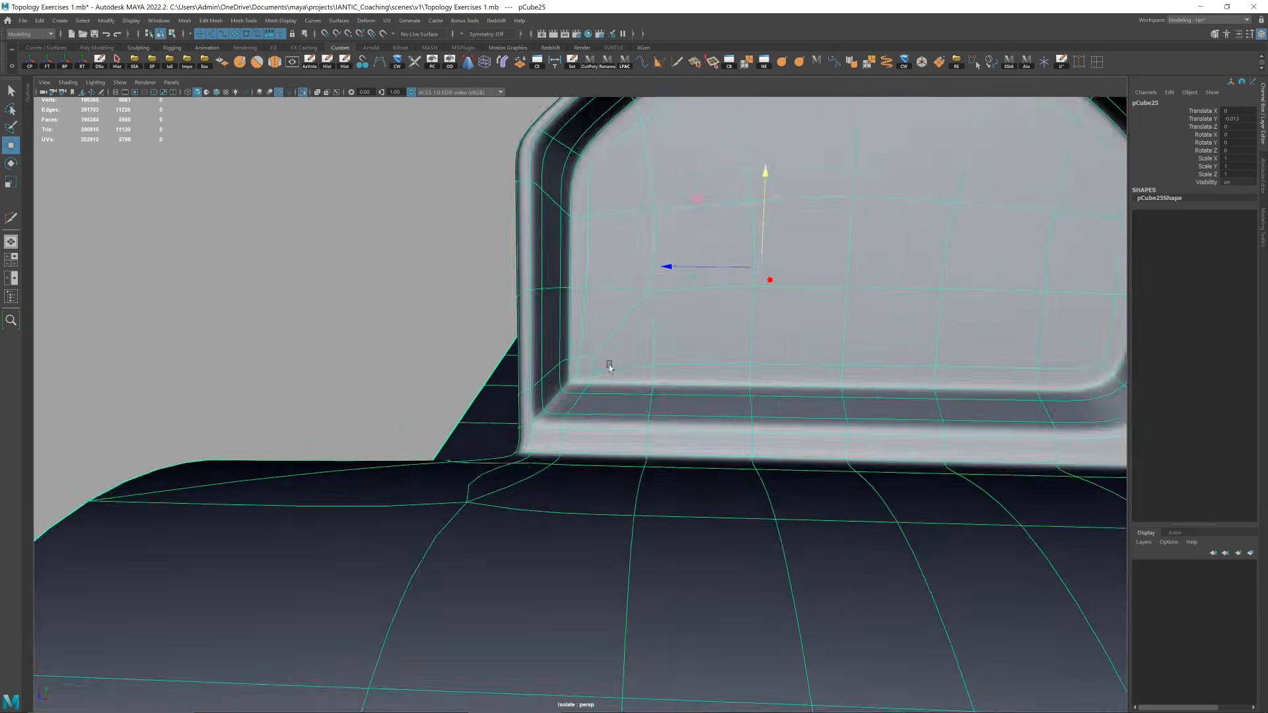
- Examine the edge loop running through the recess's side wall and review the whole model in smooth preview
key("1")
key("F10")
double_click(555, 418)
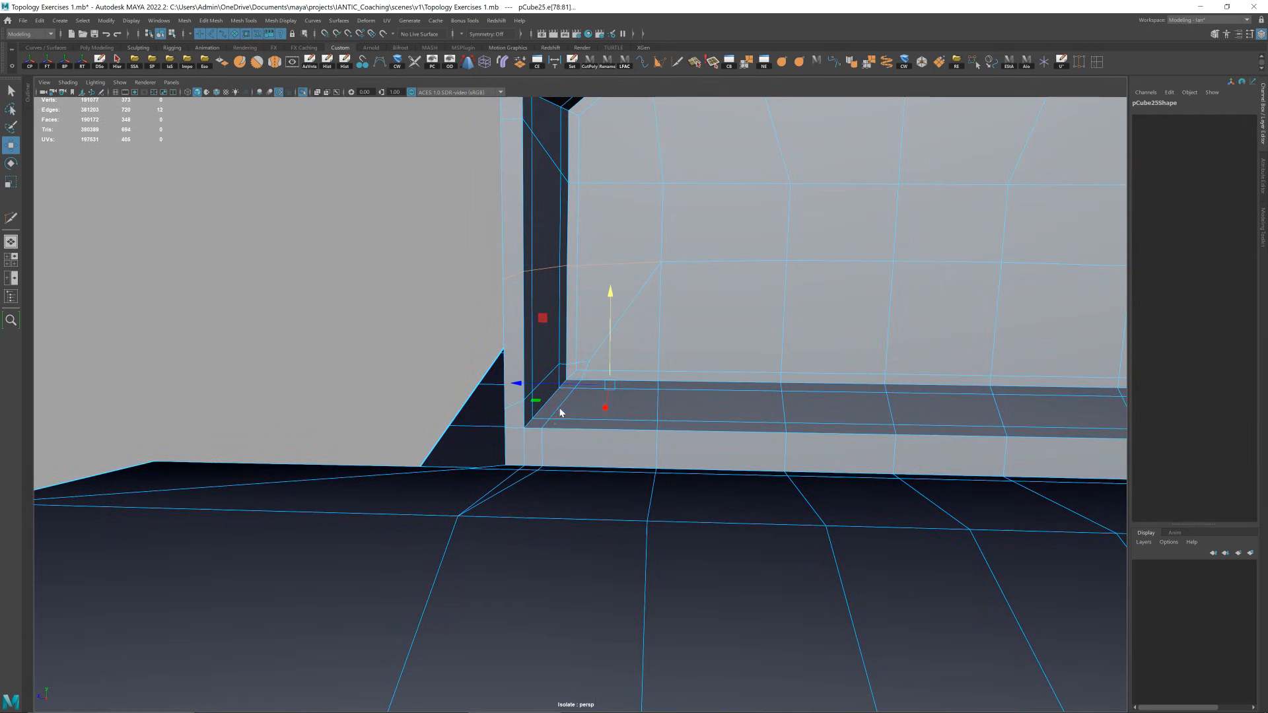
key("F8")
key("3")
scroll(766, 351, "down", 4)
left_click_drag(786, 351, 730, 284, "alt")
scroll(810, 291, "down", 4)
- Delete the faces of the half of the panel and ramp that lacks the new corner cut
key("1")
scroll(730, 284, "down", 3)
key("q")
key("F11")
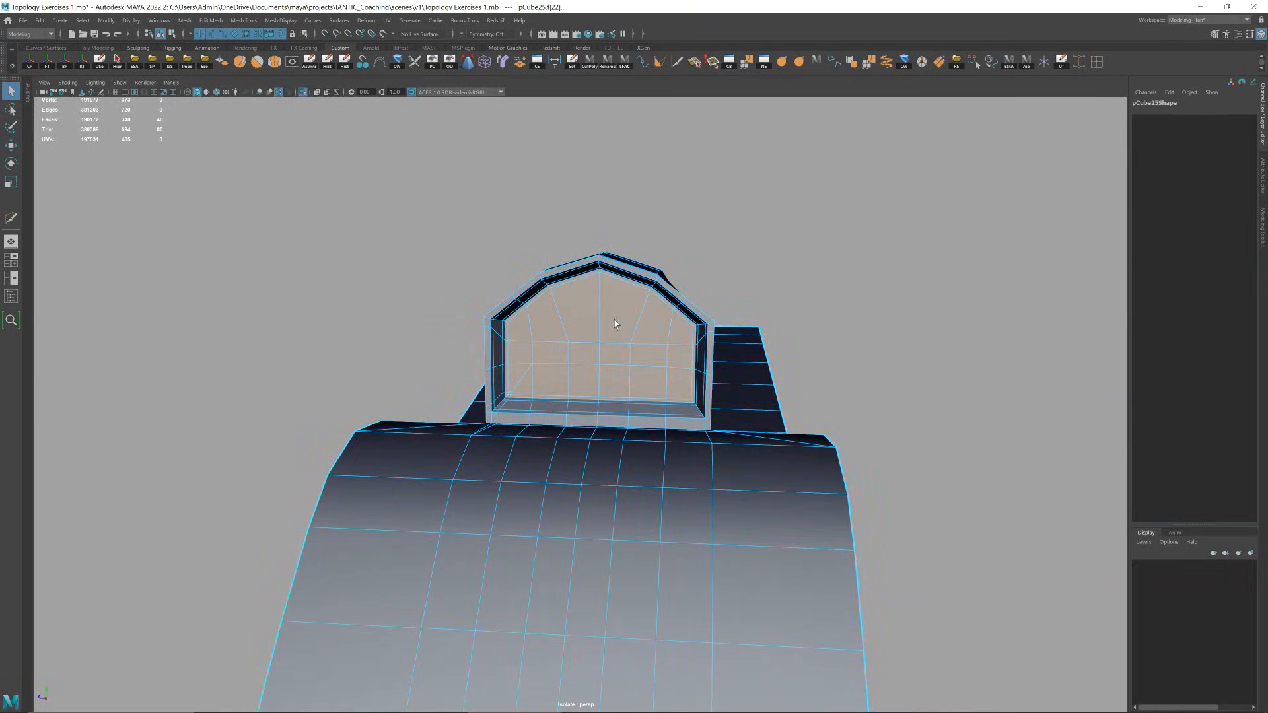
double_click(617, 350, "shift")
key("Delete")
double_click(675, 325)
key("Delete")
key("F8")
key("w")
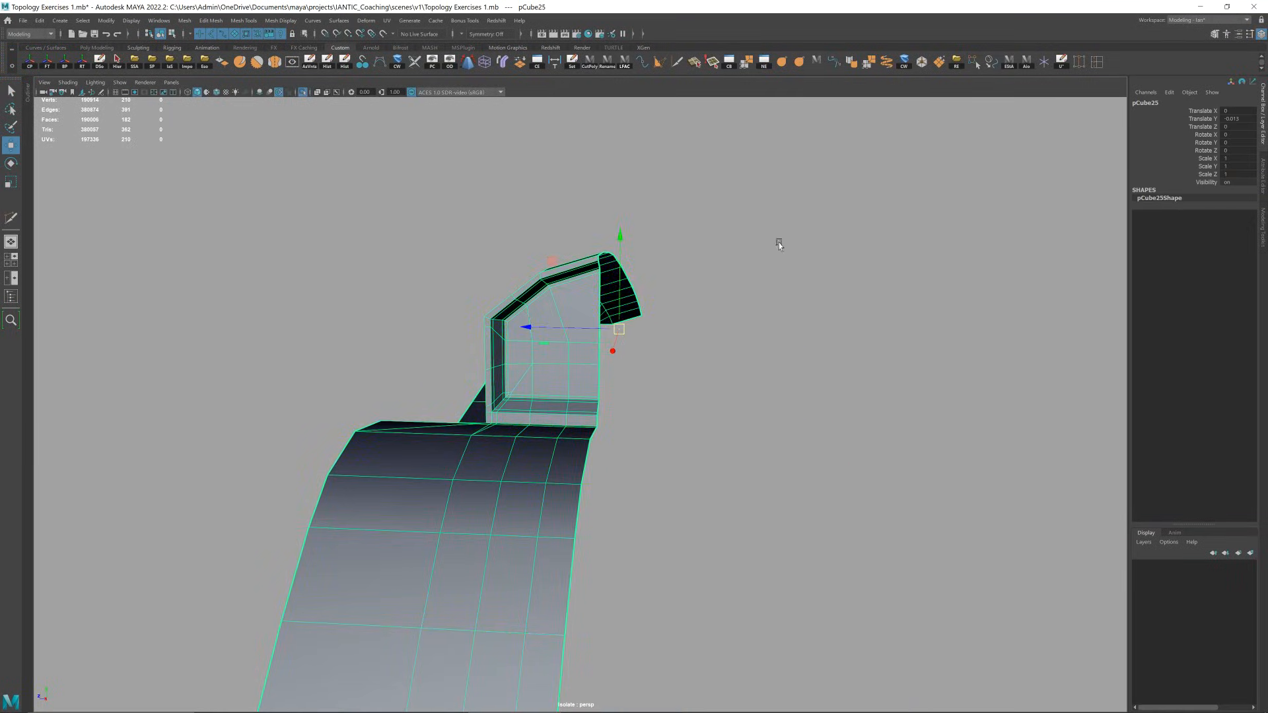
- Duplicate the remaining half, mirror the copy along Z, and combine both halves into one mesh
left_click_drag(778, 240, 680, 342, "alt")
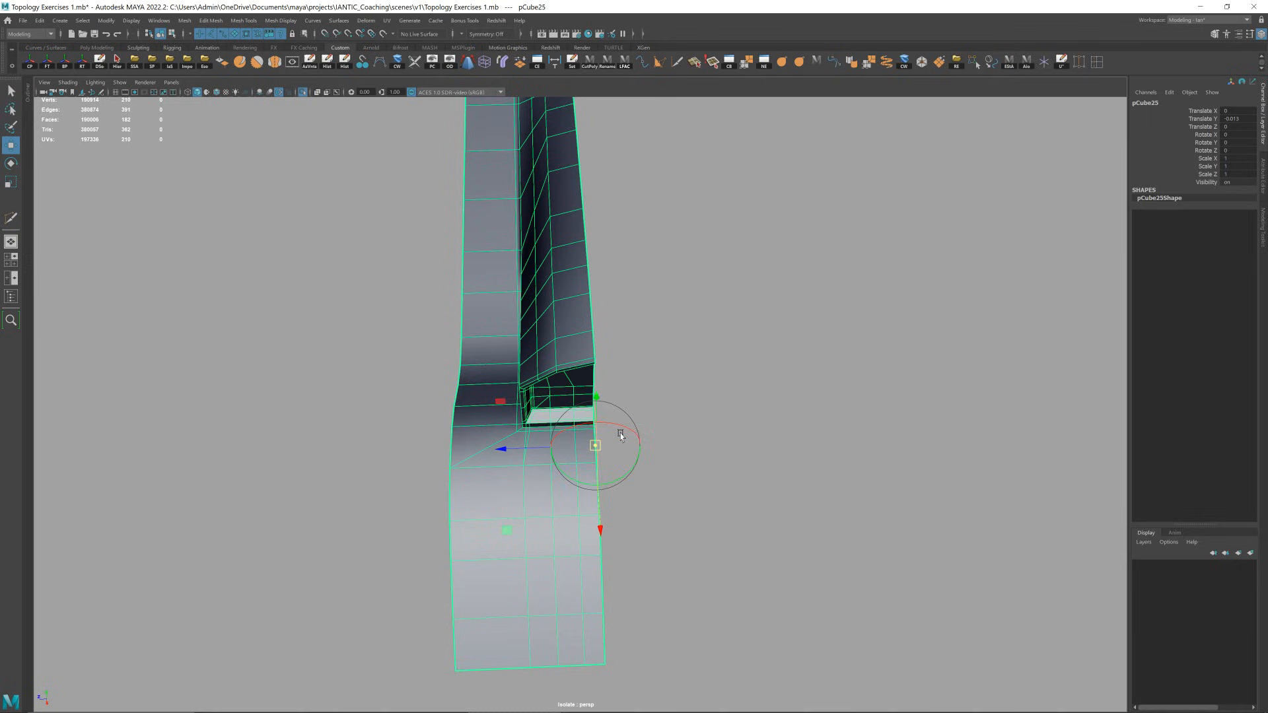
left_click_drag(553, 450, 644, 434)
key("ctrl+z")
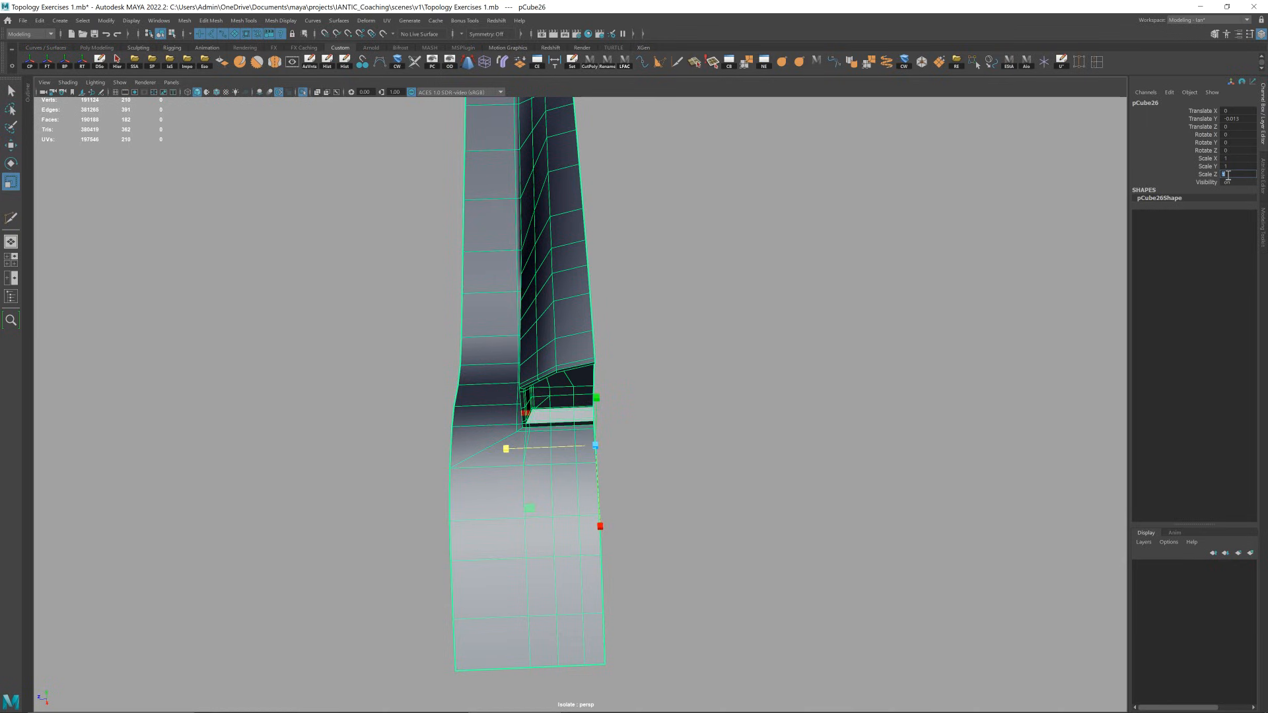
key("Return")
left_click_drag(709, 344, 581, 421)
right_click_drag(731, 320, 724, 535, "shift")
scroll(740, 475, "down", 3)
scroll(670, 410, "down", 3)
- Merge the overlapping vertices along the combined mesh's centre seam
key("F9")
left_click_drag(405, 572, 792, 127)
right_click_drag(747, 230, 802, 147, "shift")
scroll(634, 318, "up", 4)
scroll(634, 317, "up", 3)
- Inspect the mirrored panel and its front recess in smooth preview and low-poly display
right_click_drag(634, 317, 838, 187)
key("3")
left_click(884, 189)
left_click_drag(585, 423, 580, 281, "alt")
scroll(619, 379, "up", 3)
left_click(614, 367)
scroll(622, 360, "up", 4)
scroll(612, 354, "up", 2)
key("1")
key("3")
key("alt+d")
left_click(595, 354)
scroll(592, 349, "up", 1)
key("1")
- Select the central block of faces, four wide and three high, on the recess's back wall
key("F10")
key("F11")
left_click(537, 284)
left_click(580, 281)
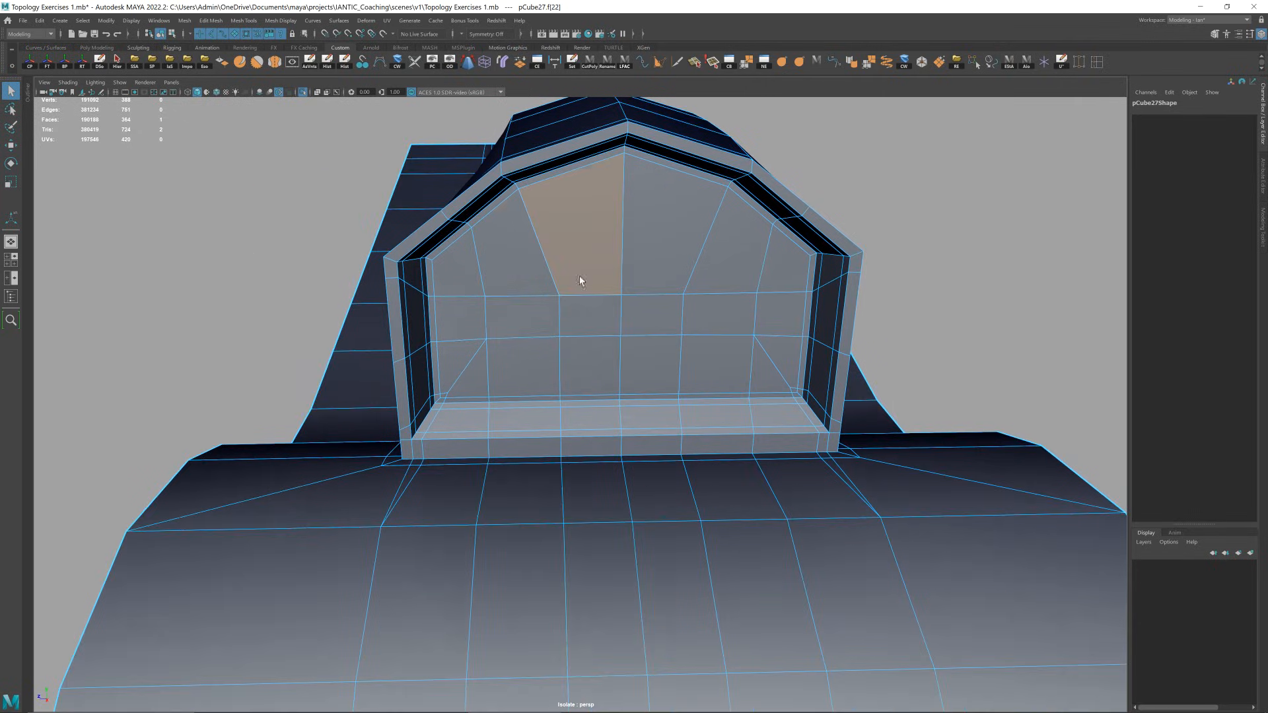
left_click(542, 313, "shift")
left_click(533, 284, "shift")
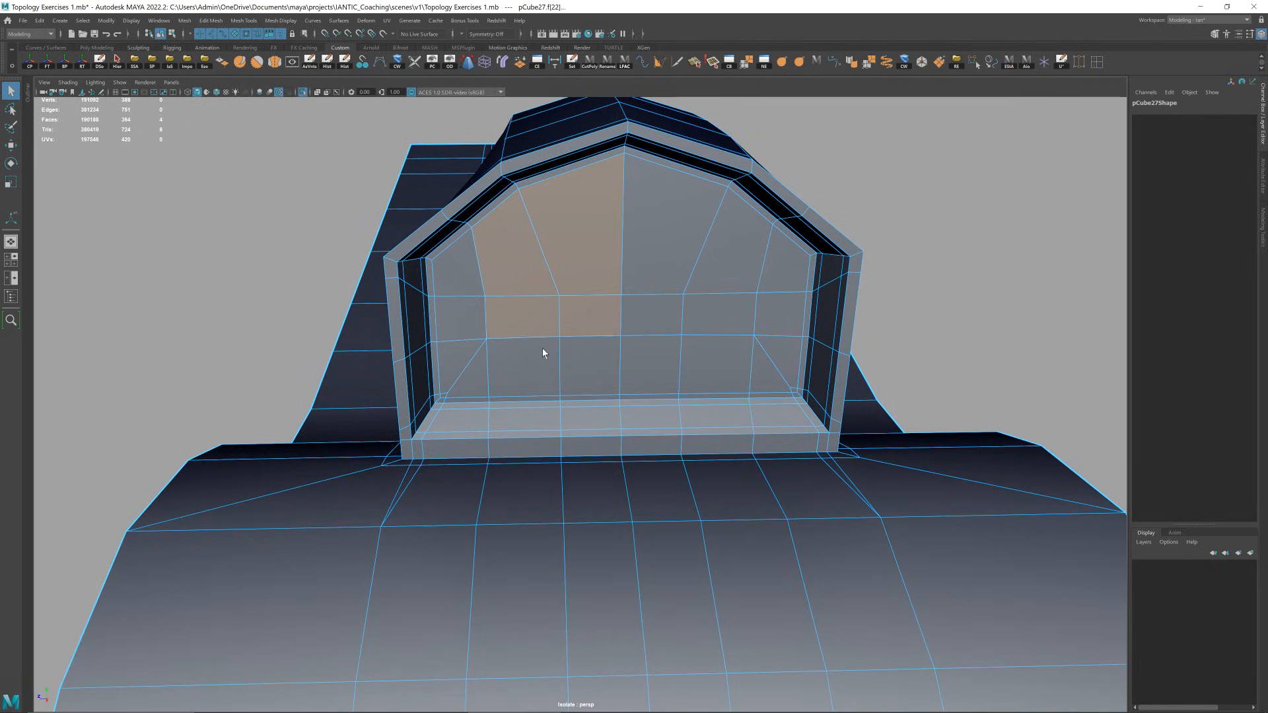
left_click(595, 364, "shift")
left_click(651, 317, "shift")
left_click(663, 236, "shift")
left_click(719, 248, "shift")
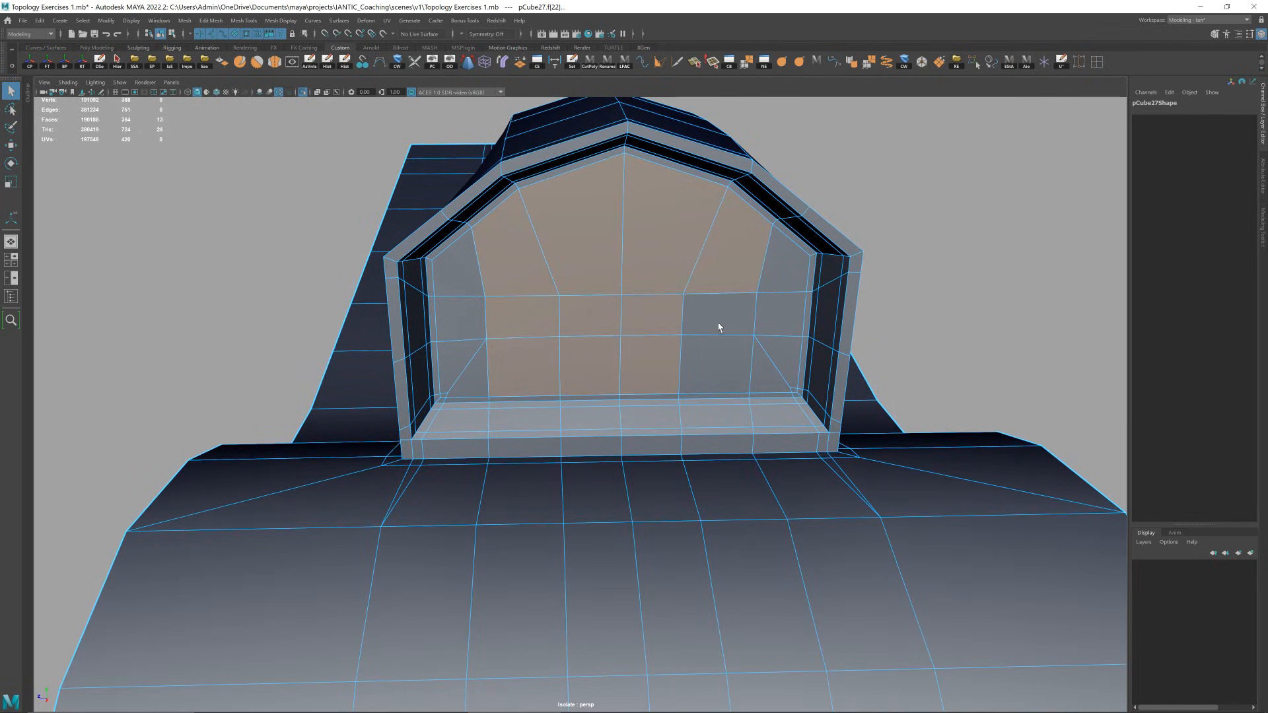
left_click(717, 322, "shift")
left_click(719, 356, "shift")
- Try to extrude the selected back-wall faces with an inward offset and circularize them into a smaller round shape
left_click_drag(734, 324, 727, 311, "alt")
key("ctrl+e")
left_click_drag(781, 423, 827, 423)
right_click_drag(719, 260, 713, 336, "shift")
left_click_drag(713, 338, 697, 318, "alt")
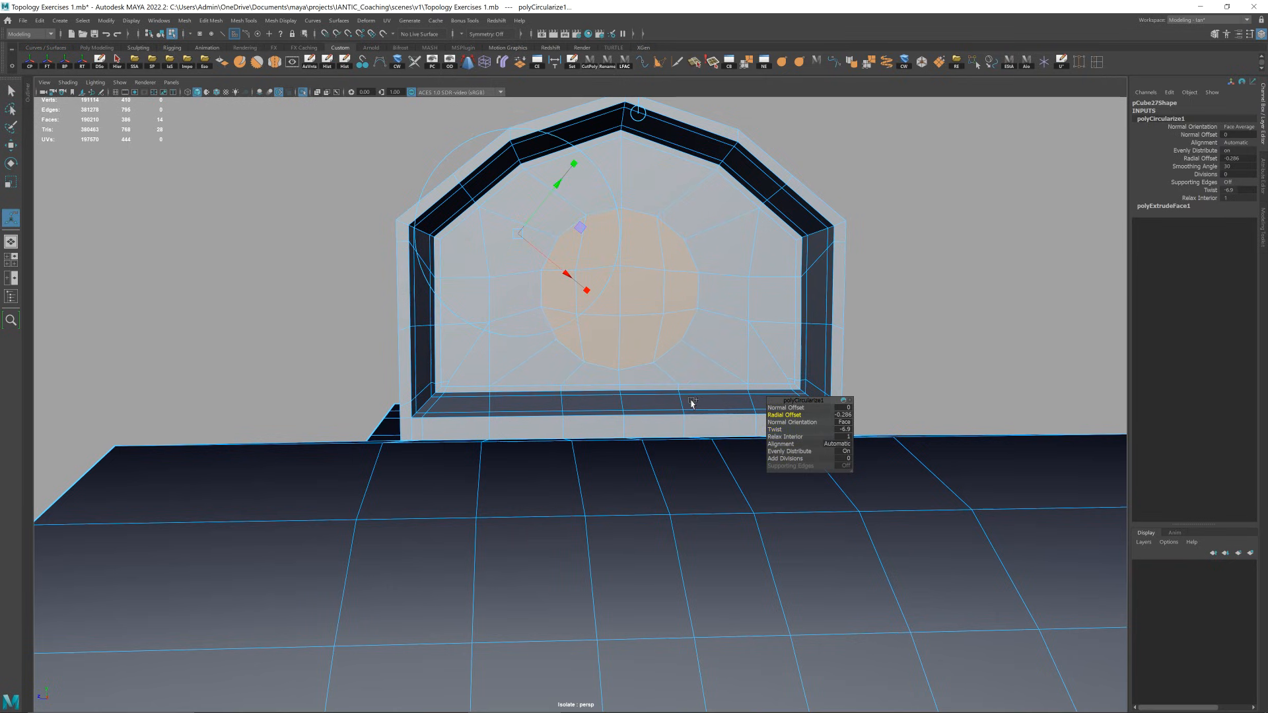
- Check the model from the side for stray selected faces and undo the circularize and extrusion
key("w")
left_click_drag(740, 284, 743, 327, "alt")
scroll(753, 323, "down", 5)
middle_click_drag(843, 357, 688, 311, "alt")
scroll(687, 311, "up", 2)
key("ctrl+z")
key("ctrl+z")
key("ctrl+z")
key("ctrl+z")
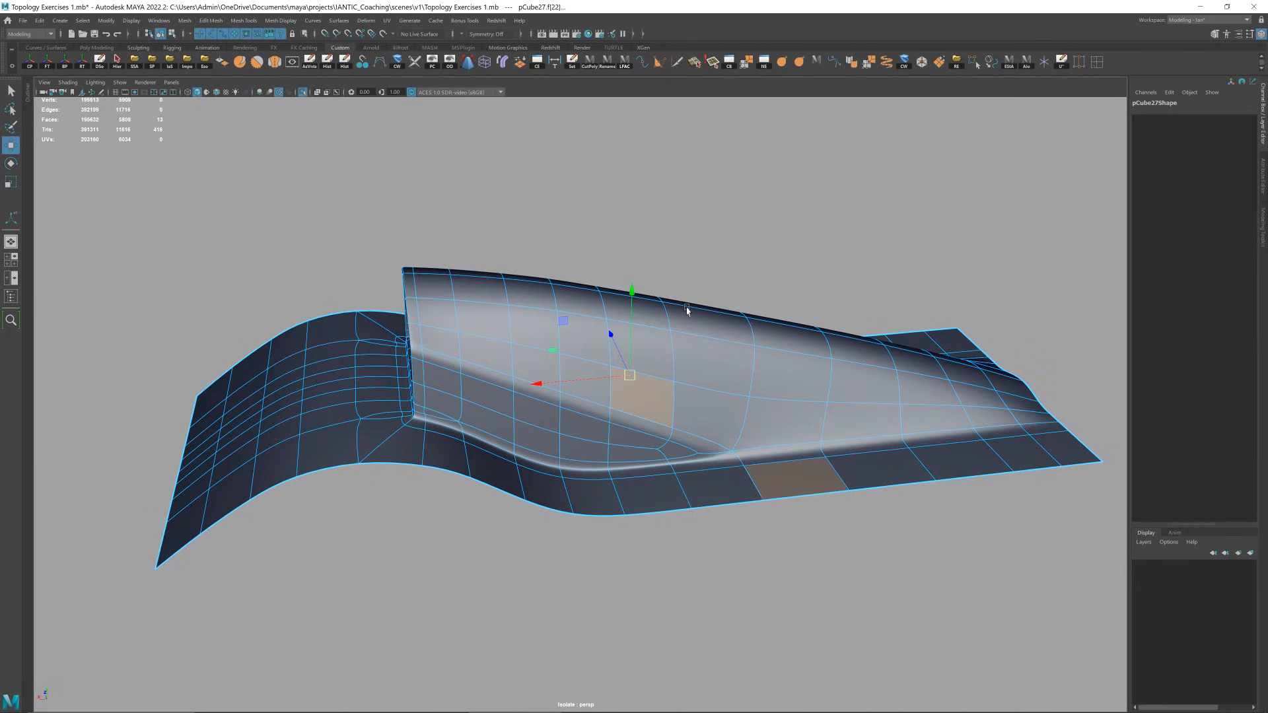
- Restrict the selection to the twelve central back-wall faces and extrude them with a slight inward offset
key("3")
left_click_drag(608, 305, 720, 330, "alt")
scroll(550, 380, "up", 2)
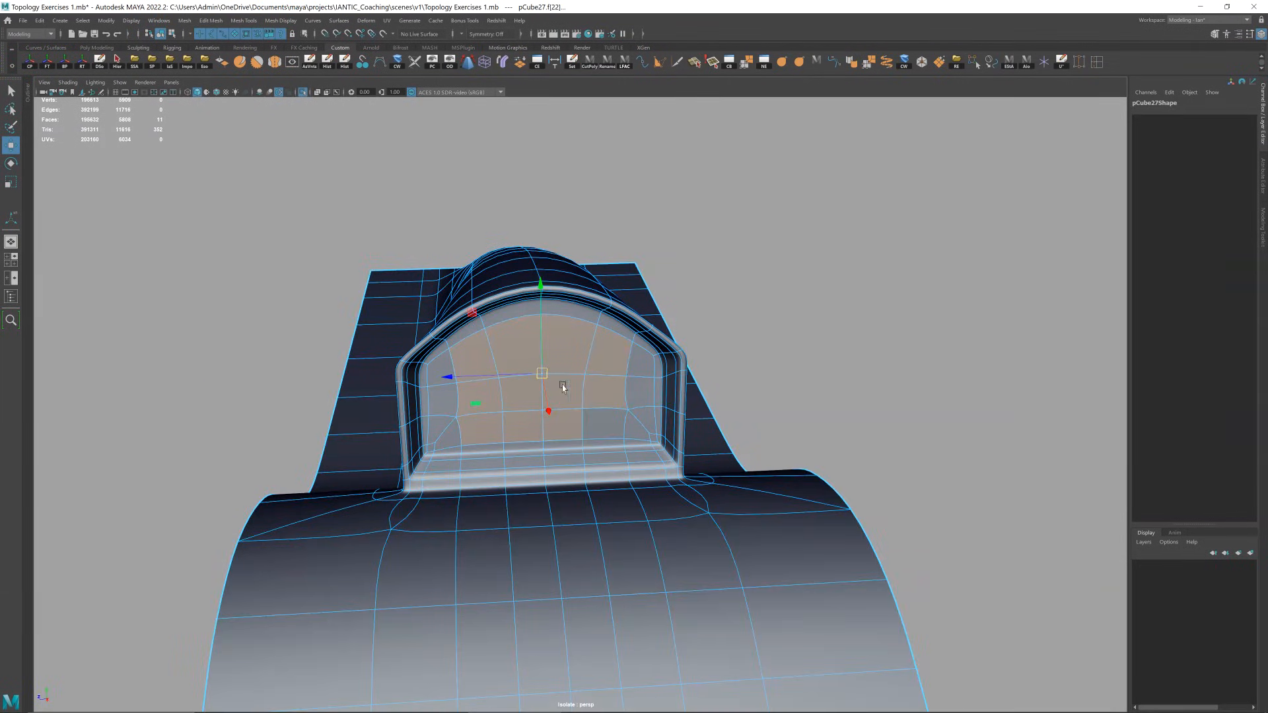
left_click_drag(631, 390, 636, 360, "alt")
key("q")
key("w")
key("1")
key("ctrl+e")
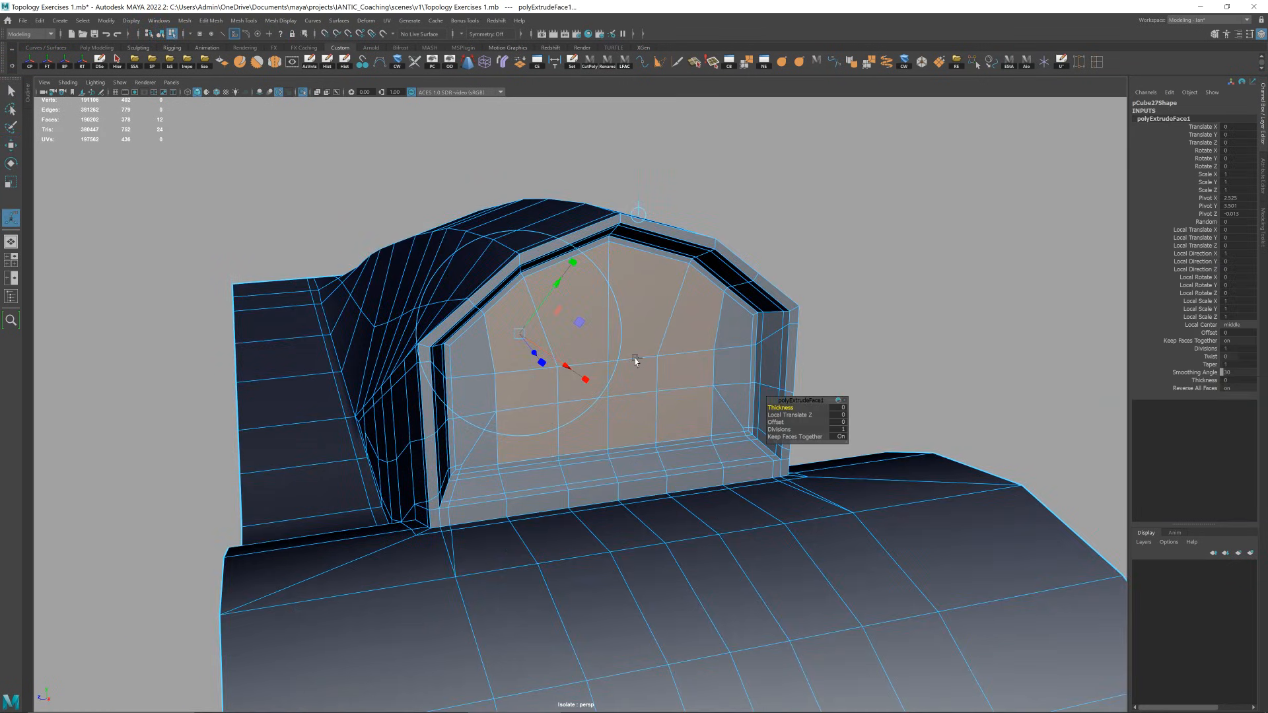
left_click_drag(782, 423, 789, 424)
- Circularize the extruded back-wall faces with a radial offset of -0.169 and a twist of -5.6
right_click_drag(706, 323, 704, 400, "shift")
left_click_drag(655, 378, 755, 422, "alt")
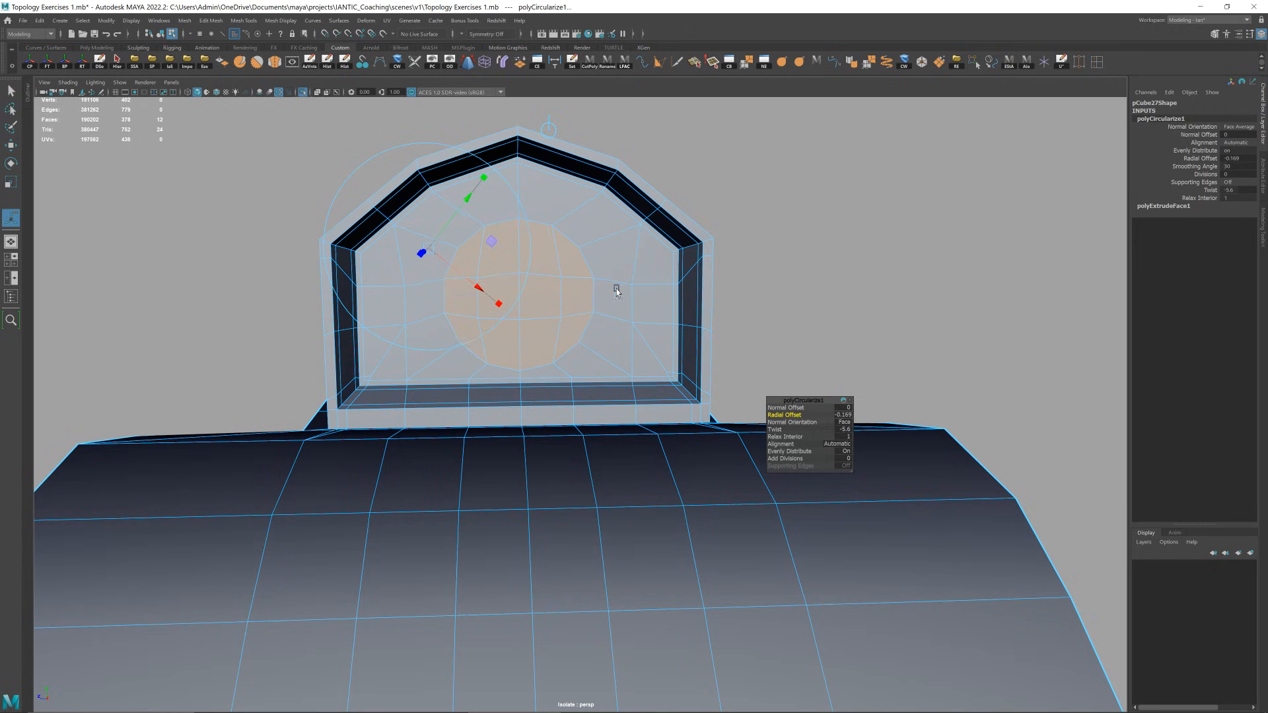
key("w")
key("f")
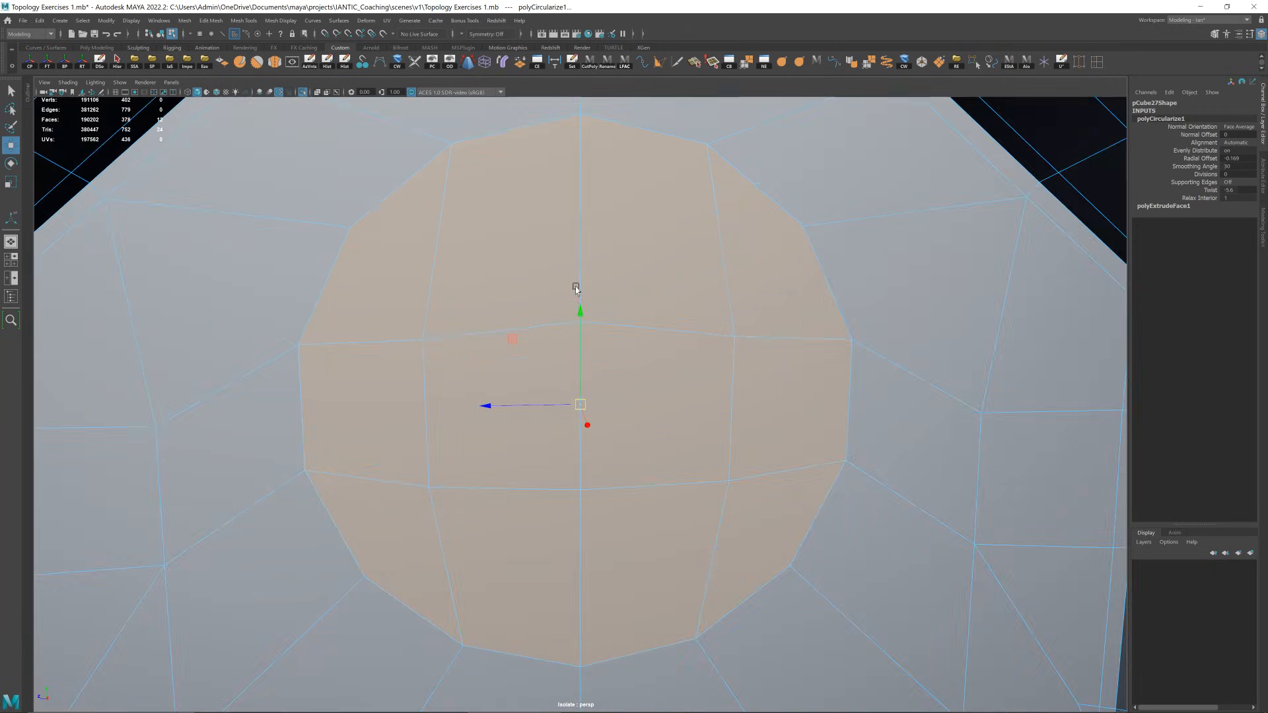
- Extrude the circular faces repeatedly into the back wall, narrowing them to form a tapered round recess
scroll(600, 395, "down", 5)
mouse_move(594, 408)
left_mouse_down("alt")
mouse_move(636, 391)
mouse_move(547, 401)
mouse_move(673, 422)
mouse_move(597, 410)
left_mouse_up("alt")
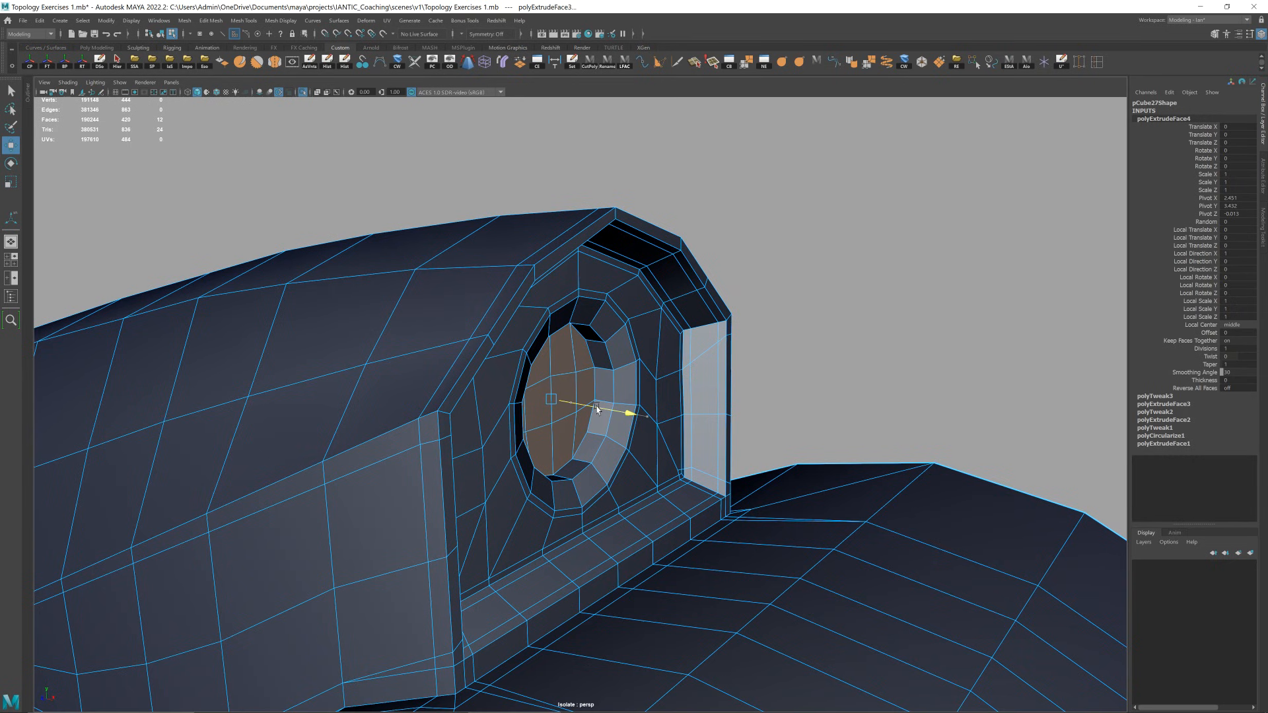
scroll(562, 404, "up", 4)
key("r")
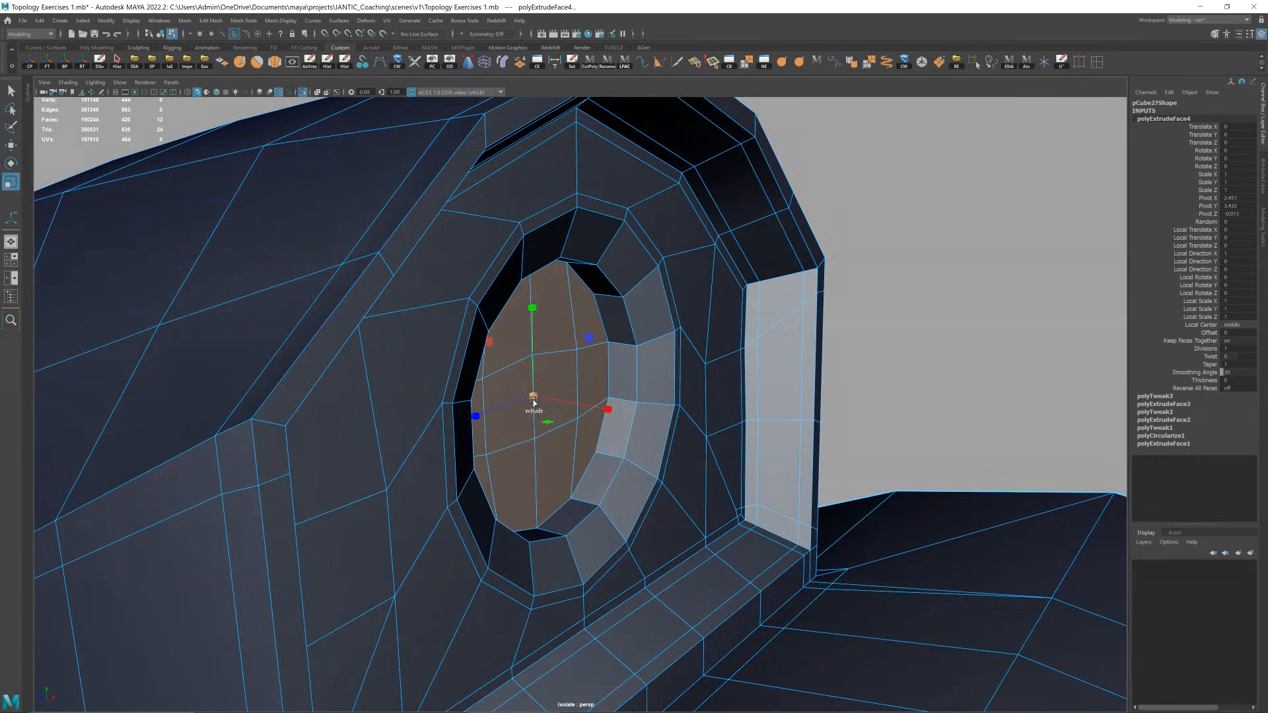
left_click_drag(575, 406, 542, 401, "shift")
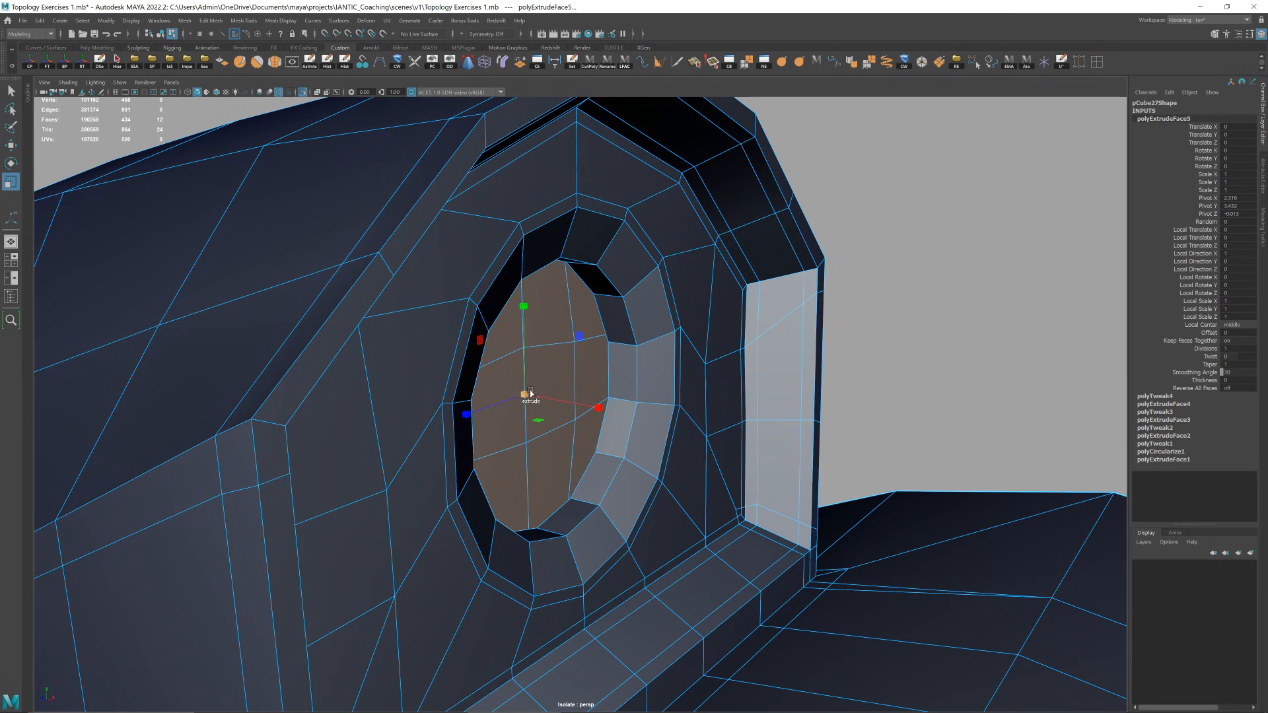
- Extrude the inner circular faces deeper to add a stepped inner ring to the round recess
scroll(545, 394, "up", 2)
key("w")
left_click_drag(572, 404, 541, 398, "shift")
left_click_drag(622, 385, 506, 390, "alt")
key("r")
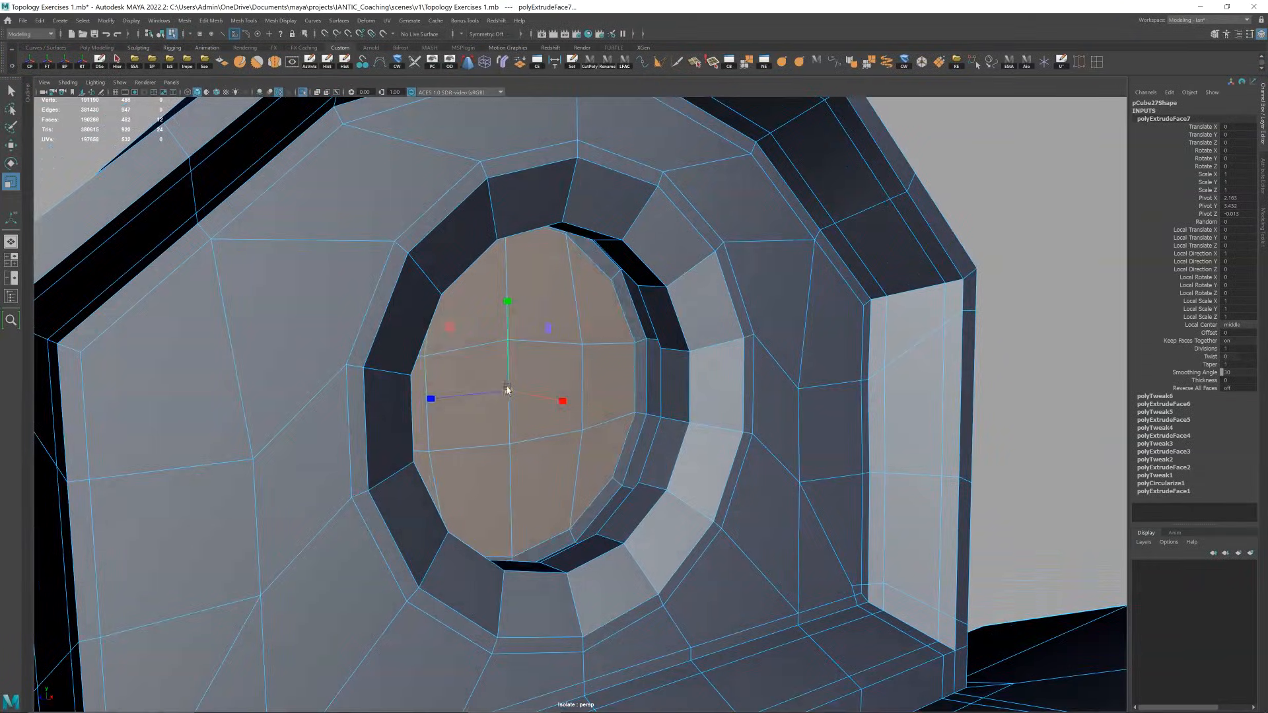
- Inspect the stepped round recess and surrounding ramp in smooth preview
right_click_drag(507, 390, 733, 220)
key("3")
left_click(698, 346, "shift")
scroll(697, 346, "down", 5)
left_click_drag(696, 345, 685, 396, "alt")
scroll(639, 355, "down", 3)
scroll(638, 381, "down", 3)
scroll(661, 395, "up", 7)
left_click(569, 390)
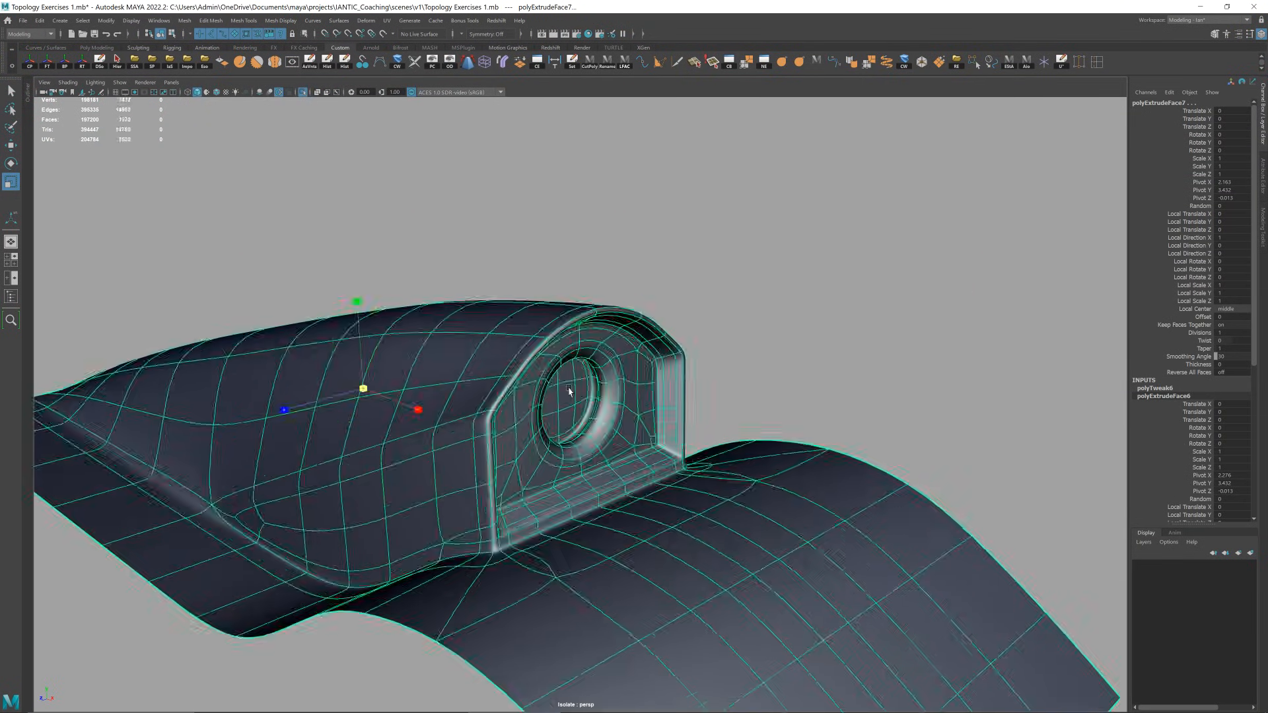
- Delete the model's history and insert supporting edge loops around the round recess's inner walls
key("1")
scroll(563, 375, "up", 4)
scroll(562, 374, "up", 4)
left_click_drag(562, 374, 526, 344, "alt")
key("alt+shift+d")
left_click(494, 225, "ctrl")
left_click_drag(494, 225, 604, 305, "alt")
left_click(549, 296)
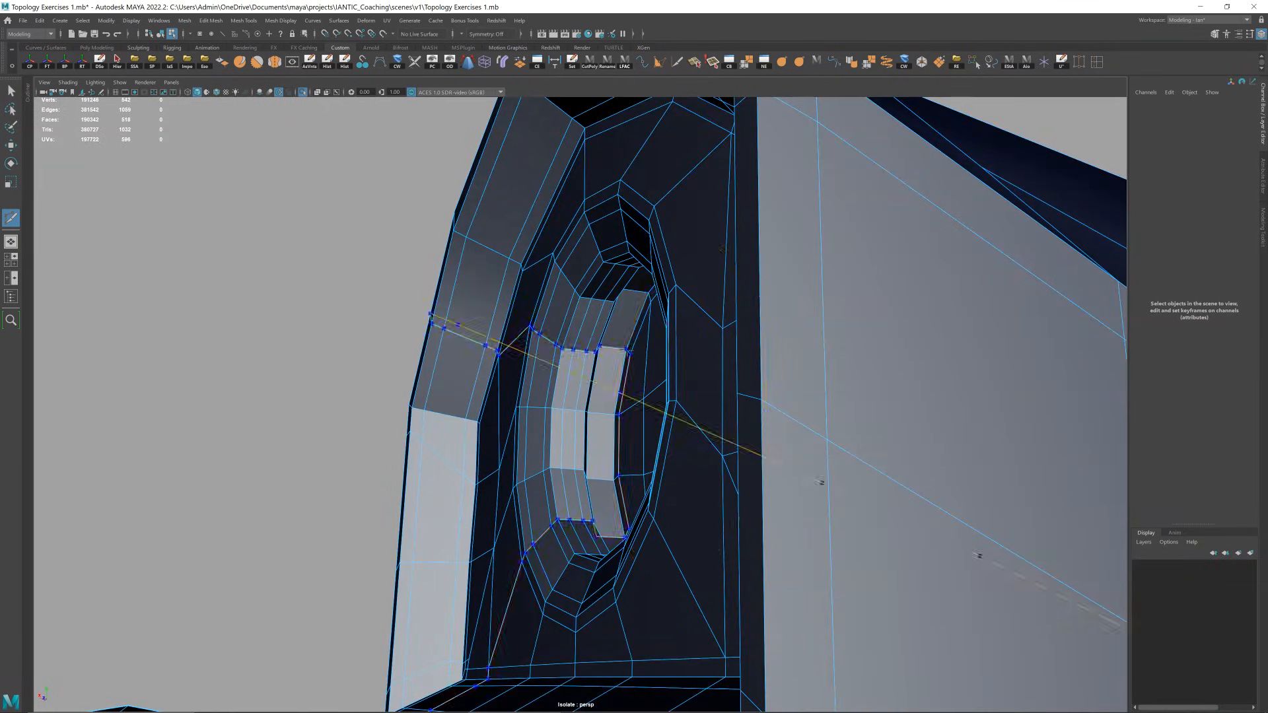
key("w")
- Check the supported round recess in smooth preview and delete the model's history
left_click_drag(586, 347, 730, 399, "alt")
key("F8")
key("3")
left_click(677, 366)
key("alt+shift+d")
scroll(680, 363, "down", 4)
left_click(753, 326)
scroll(667, 376, "down", 3)
scroll(720, 394, "down", 3)
scroll(553, 420, "up", 4)
left_click(507, 386)
left_click_drag(553, 420, 515, 410, "alt")
- Examine the edges on the recess's side wall and the edge loop running from them in low-poly display
key("1")
scroll(531, 388, "up", 2)
scroll(516, 384, "up", 3)
middle_click_drag(515, 411, 586, 376, "alt")
scroll(585, 377, "up", 4)
right_click_drag(586, 376, 588, 339)
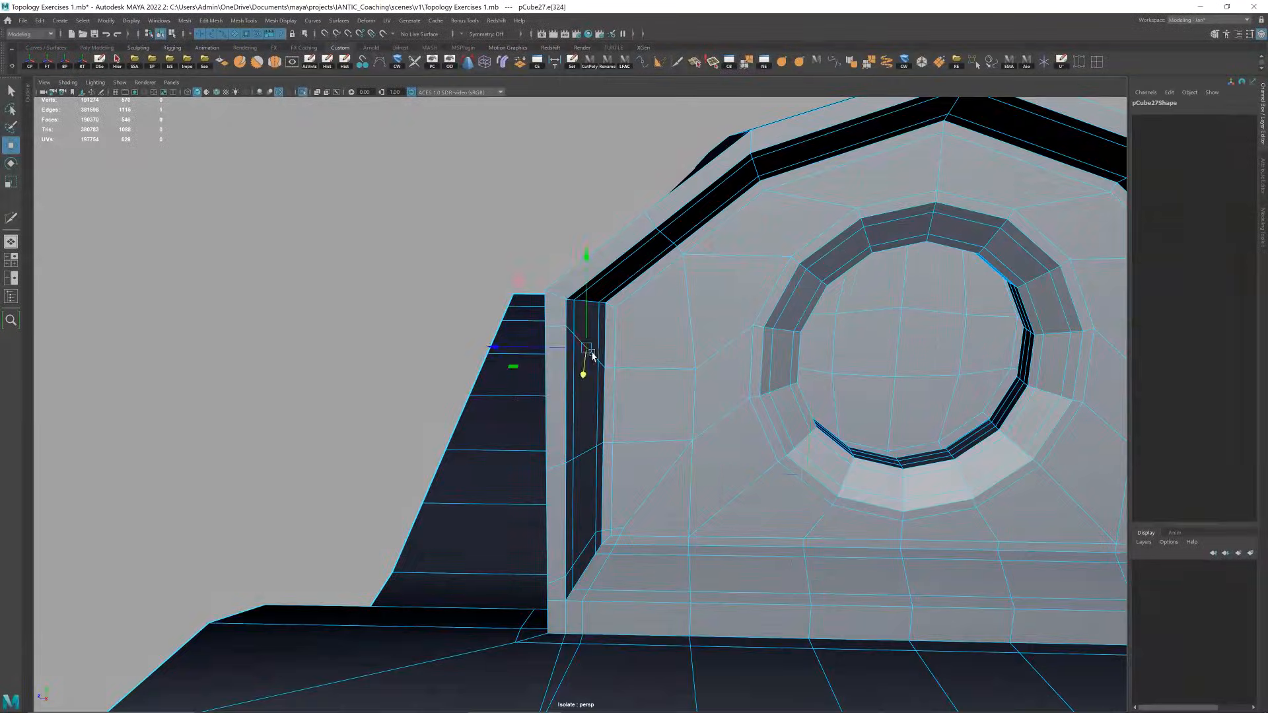
left_click(607, 378)
left_click_drag(607, 378, 359, 462, "alt")
scroll(628, 363, "down", 4)
double_click(506, 424)
right_click_drag(359, 462, 416, 413)
left_click(347, 464)
- Review the finished panel, ramp and round recess from several angles in smooth preview
key("3")
left_click(908, 201)
left_click_drag(909, 201, 436, 367, "alt")
left_click_drag(781, 322, 759, 320, "alt")
middle_click_drag(759, 320, 634, 271, "alt")
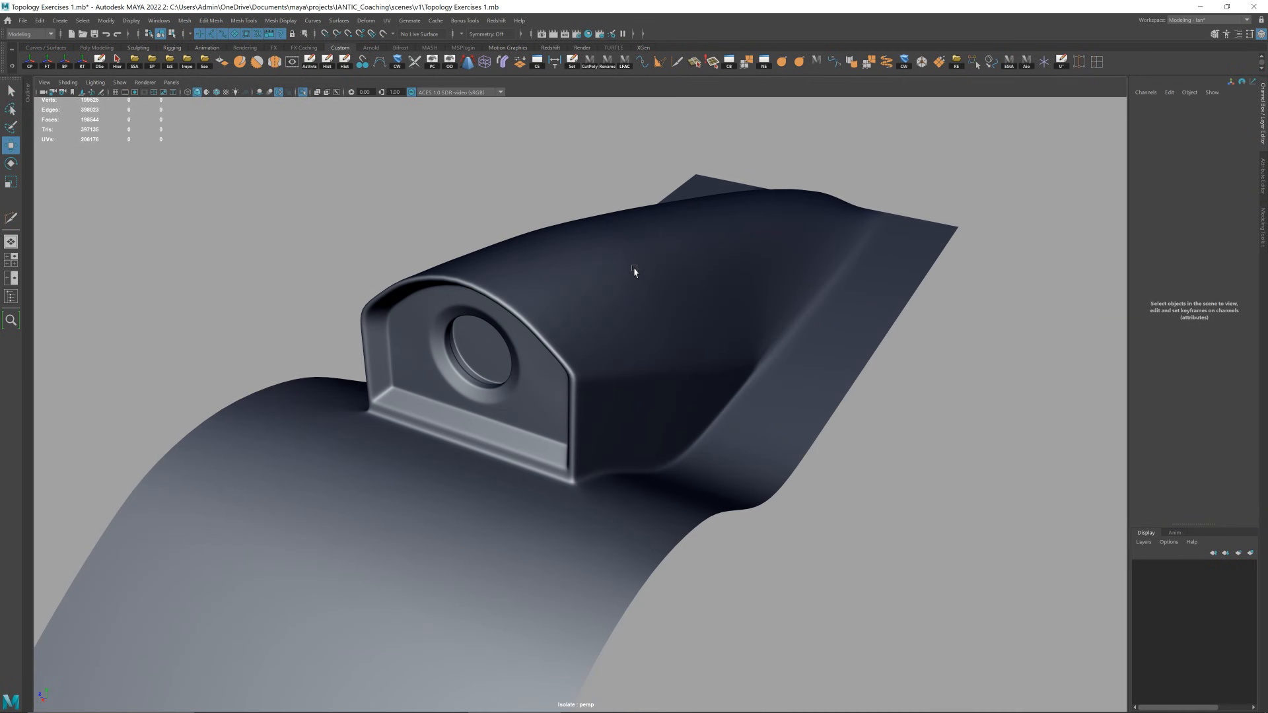
- Compare the ramp's and round recess's low-poly topology with the smoothed wireframe
left_click(636, 274)
key("1")
left_click_drag(645, 320, 577, 323, "alt")
left_click_drag(497, 357, 523, 355, "alt")
right_click_drag(524, 355, 486, 356)
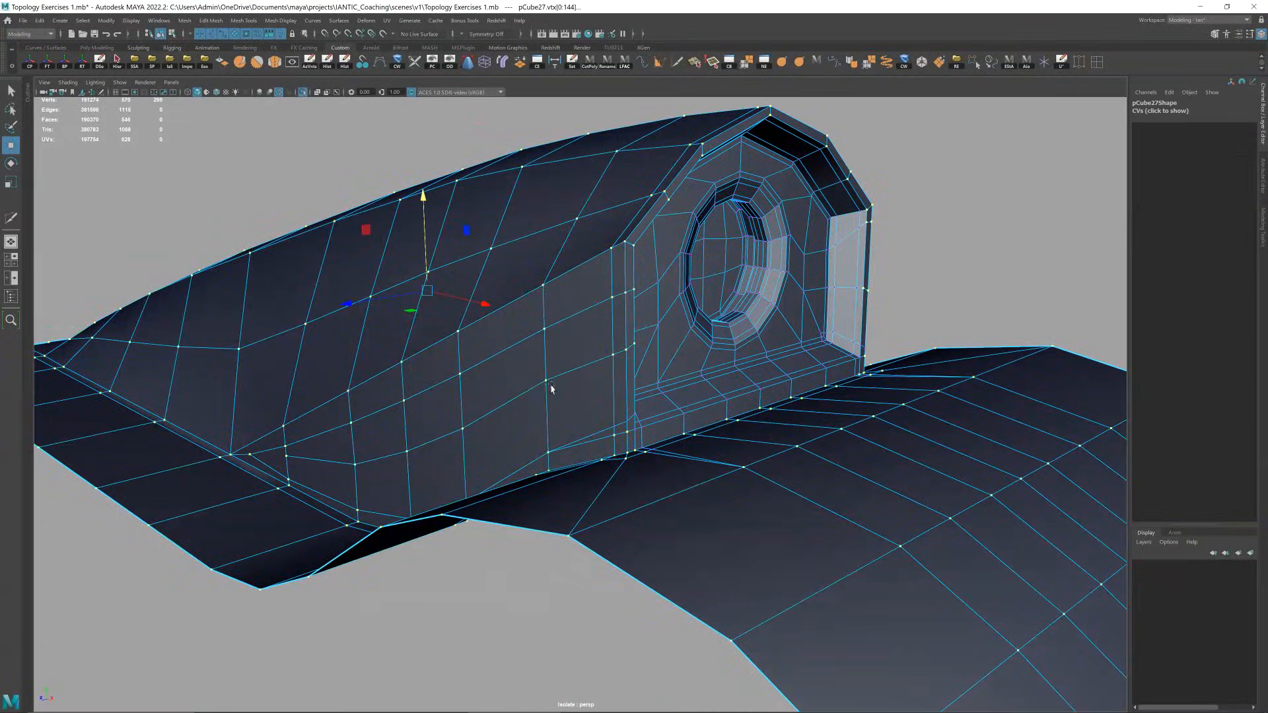
left_click_drag(644, 322, 588, 343, "alt")
right_click_drag(589, 343, 668, 289)
key("3")
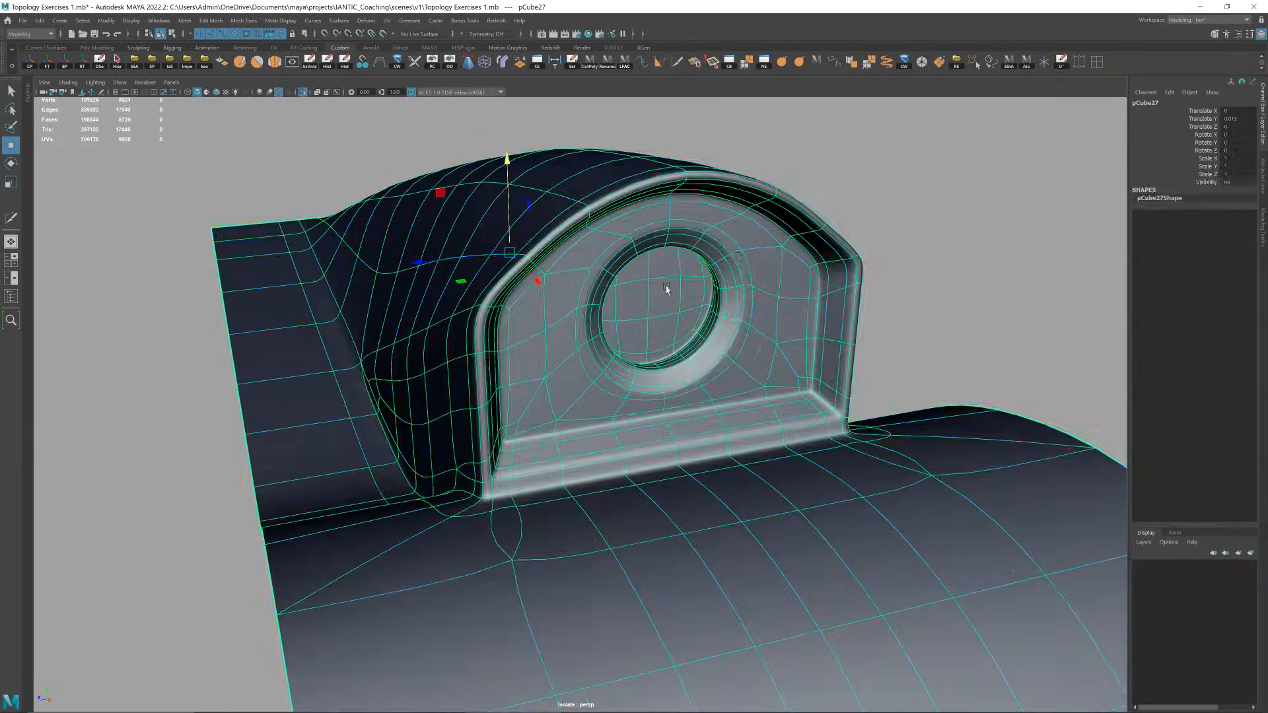
- Examine the edge flow where the ramp's front base corners meet the curved panel in low-poly display
key("alt+d")
left_click_drag(650, 440, 606, 461, "alt")
middle_click_drag(606, 461, 695, 321, "alt")
scroll(694, 321, "down", 3)
left_click_drag(694, 321, 700, 379, "alt")
middle_click_drag(700, 380, 779, 298, "alt")
scroll(779, 298, "up", 3)
left_click(766, 301)
left_click_drag(742, 303, 623, 343, "alt")
key("F10")
left_click(592, 335)
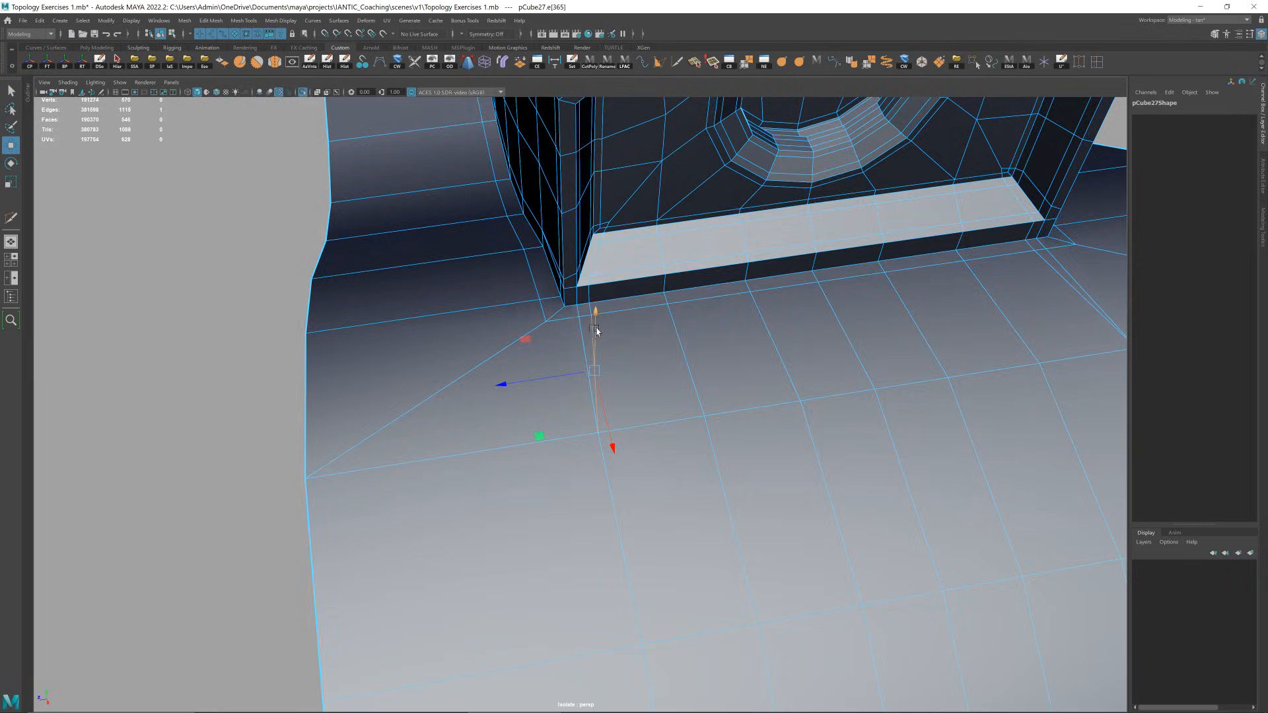
left_click_drag(595, 330, 510, 289, "alt")
right_click_drag(497, 285, 648, 194)
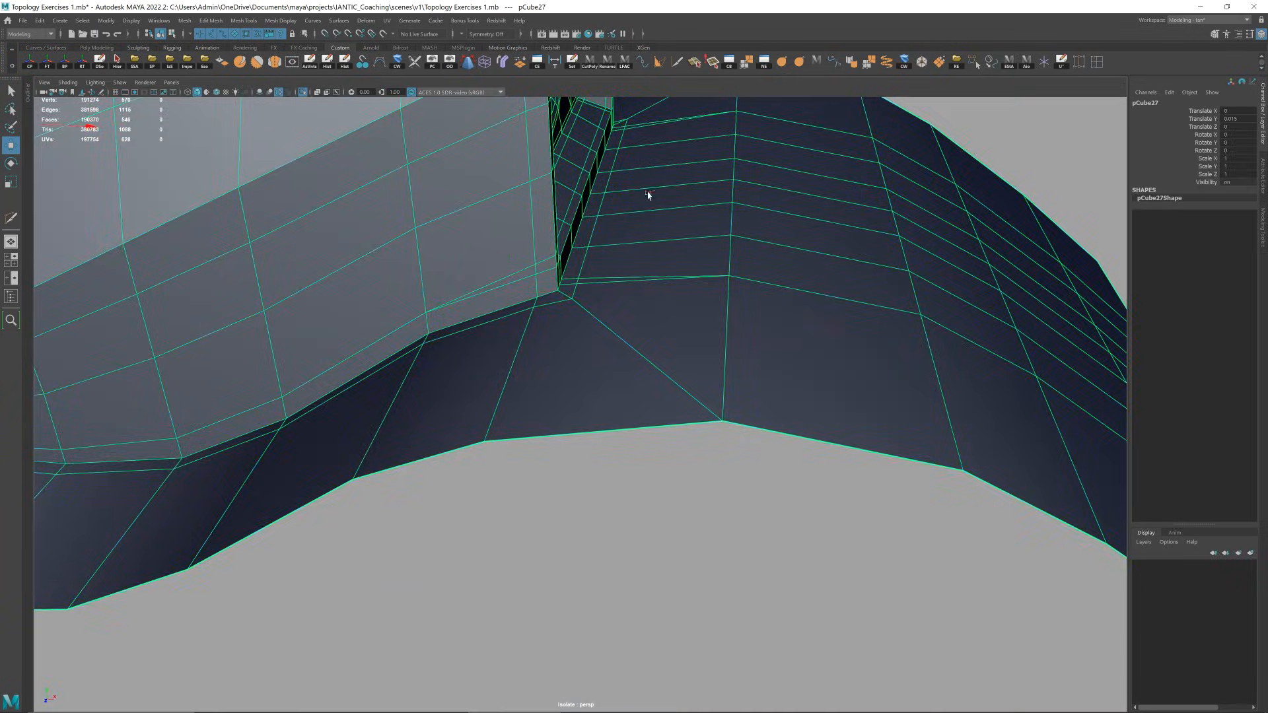
- Insert edge loops around the round recess's sloped ring near its outer rim in low-poly display
scroll(623, 354, "down", 6)
left_click_drag(640, 318, 585, 357, "alt")
middle_click_drag(584, 356, 621, 429, "alt")
left_click_drag(621, 430, 701, 346, "alt")
scroll(672, 344, "down", 4)
scroll(593, 368, "up", 8)
middle_click_drag(701, 347, 552, 379, "alt")
left_click(549, 379)
key("1")
scroll(512, 377, "up", 4)
key("ctrl+shift+x")
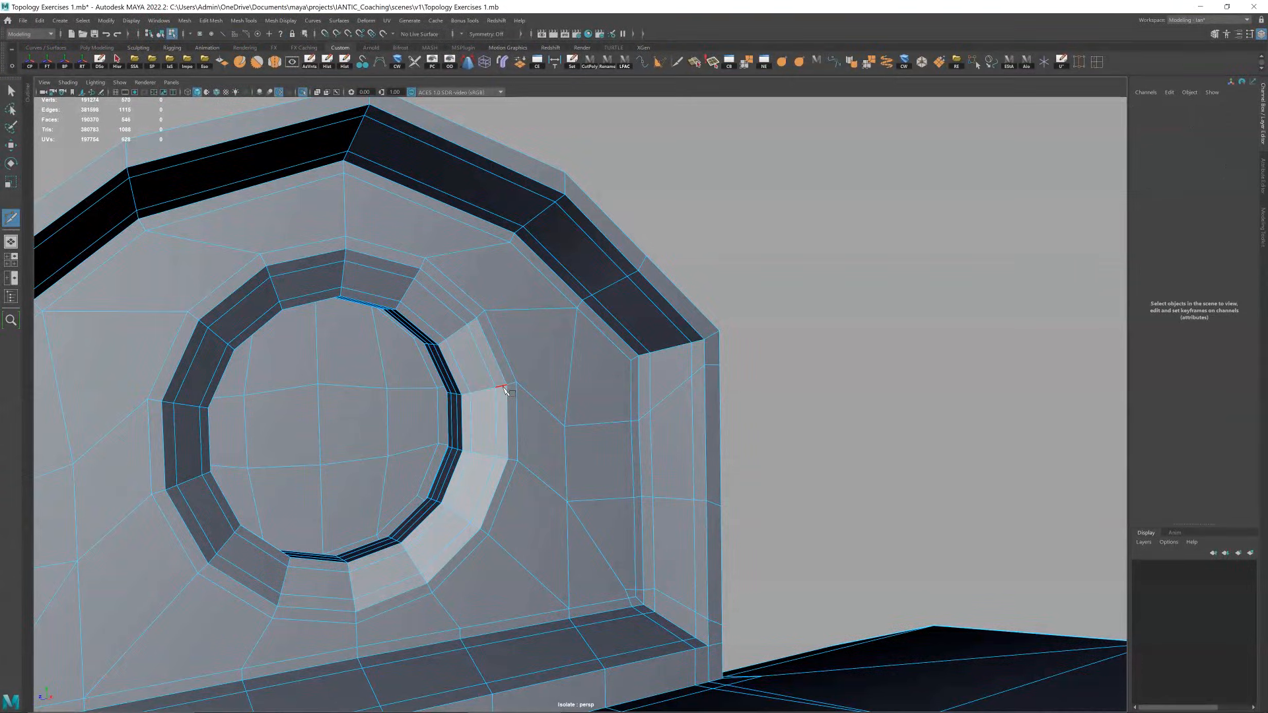
left_click(503, 387, "ctrl")
scroll(578, 373, "up", 6)
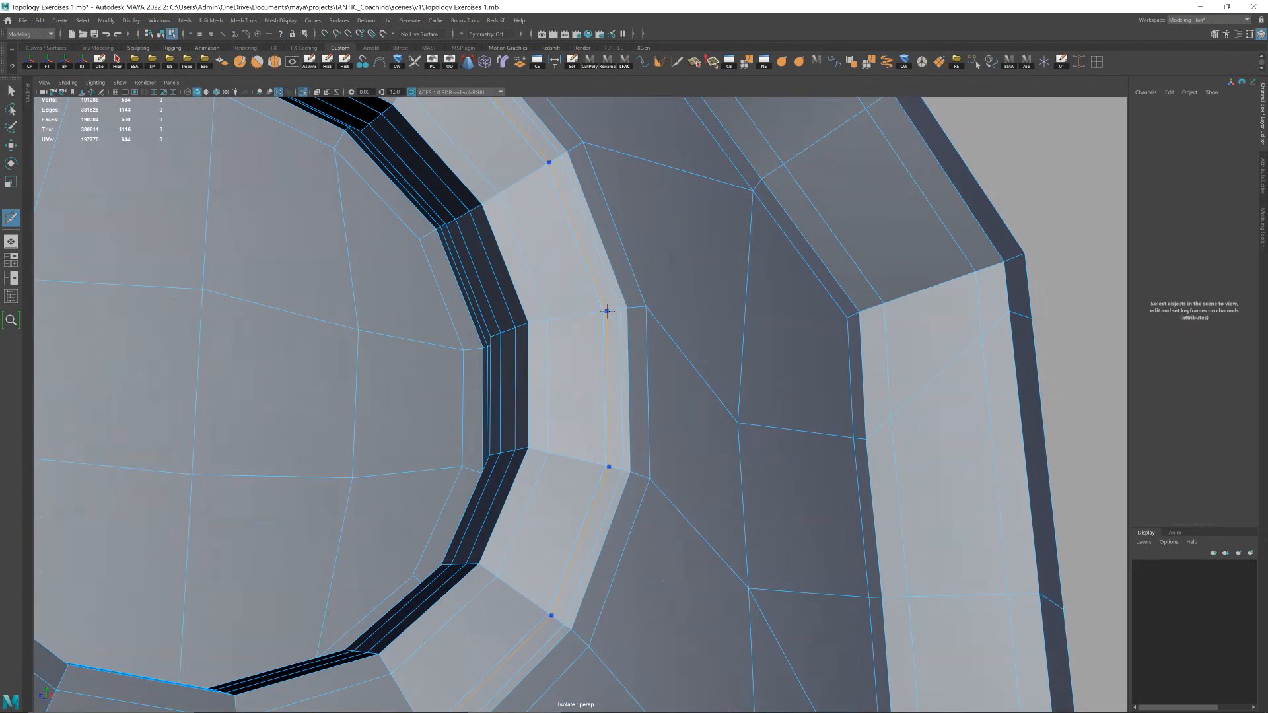
- Extrude the narrow face loop on the recess's sloped ring inward as a groove, with thickness -0.016 and offset 0.009
double_click(613, 317)
key("ctrl+e")
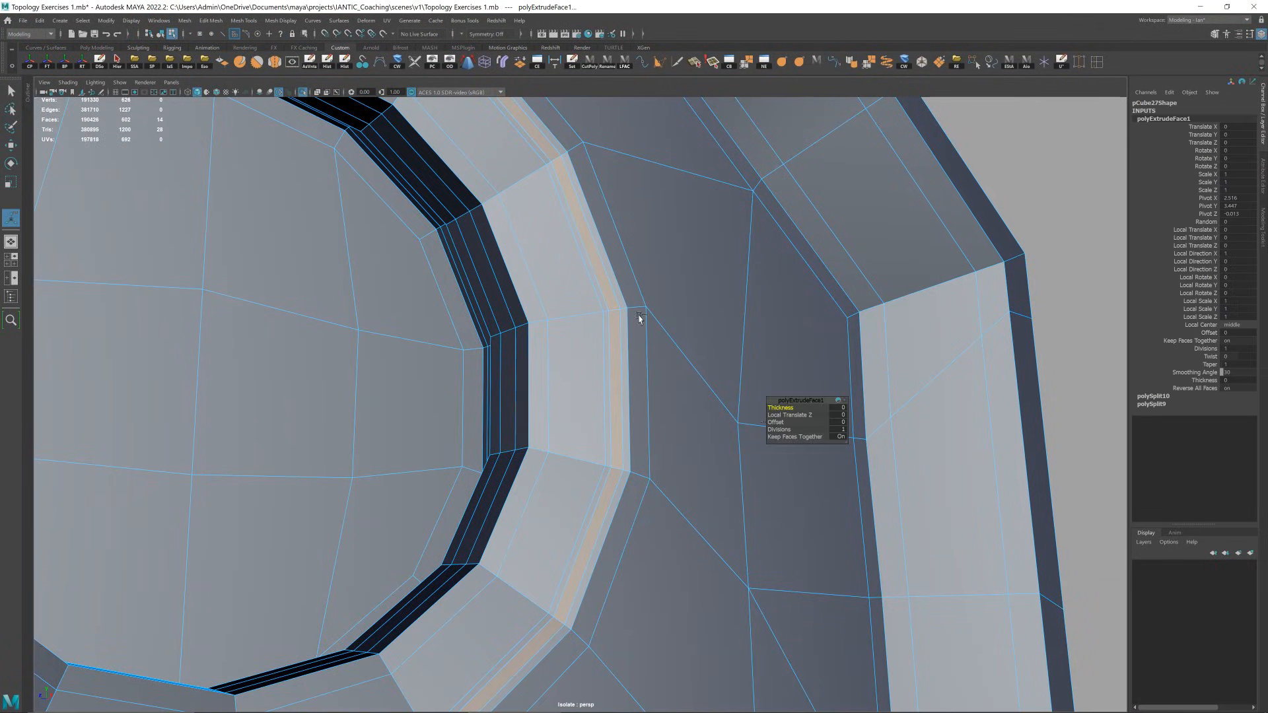
mouse_move(774, 407)
left_mouse_down()
mouse_move(753, 407)
mouse_move(768, 410)
left_mouse_up()
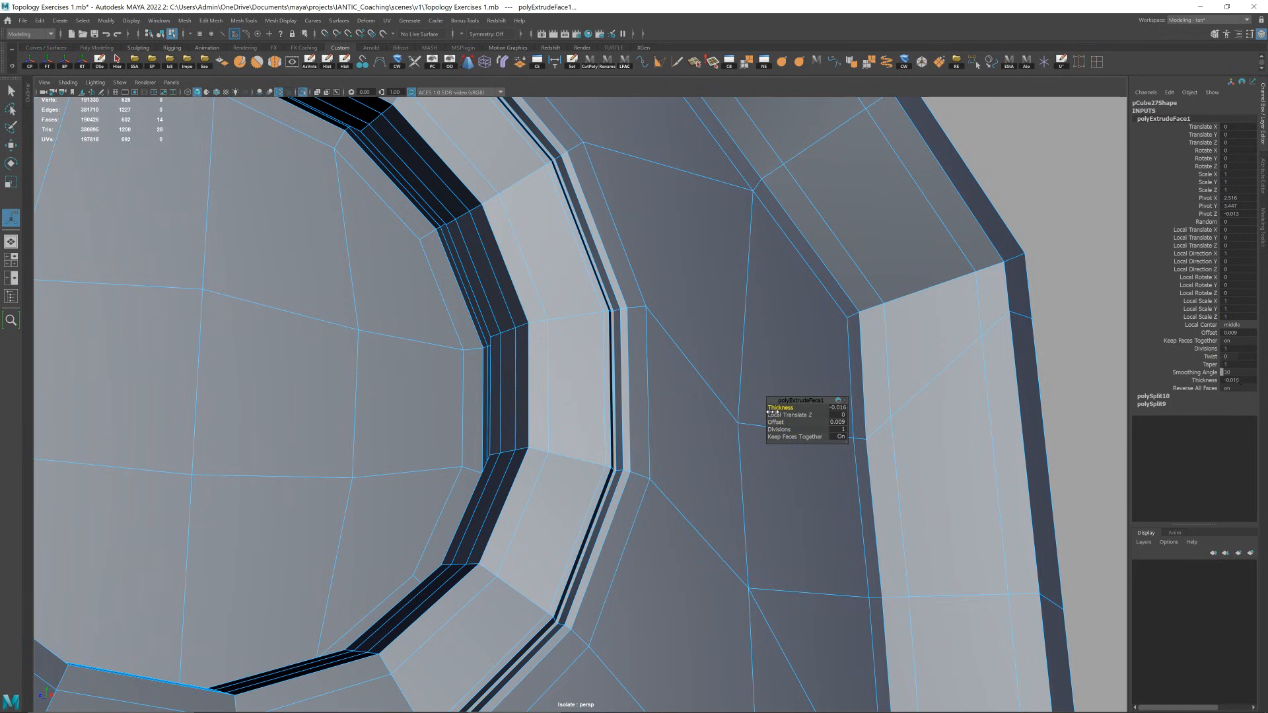
- Insert supporting edge loops inside the thin groove around the round recess
scroll(662, 334, "up", 4)
key("ctrl+shift+x")
left_click(636, 268, "ctrl")
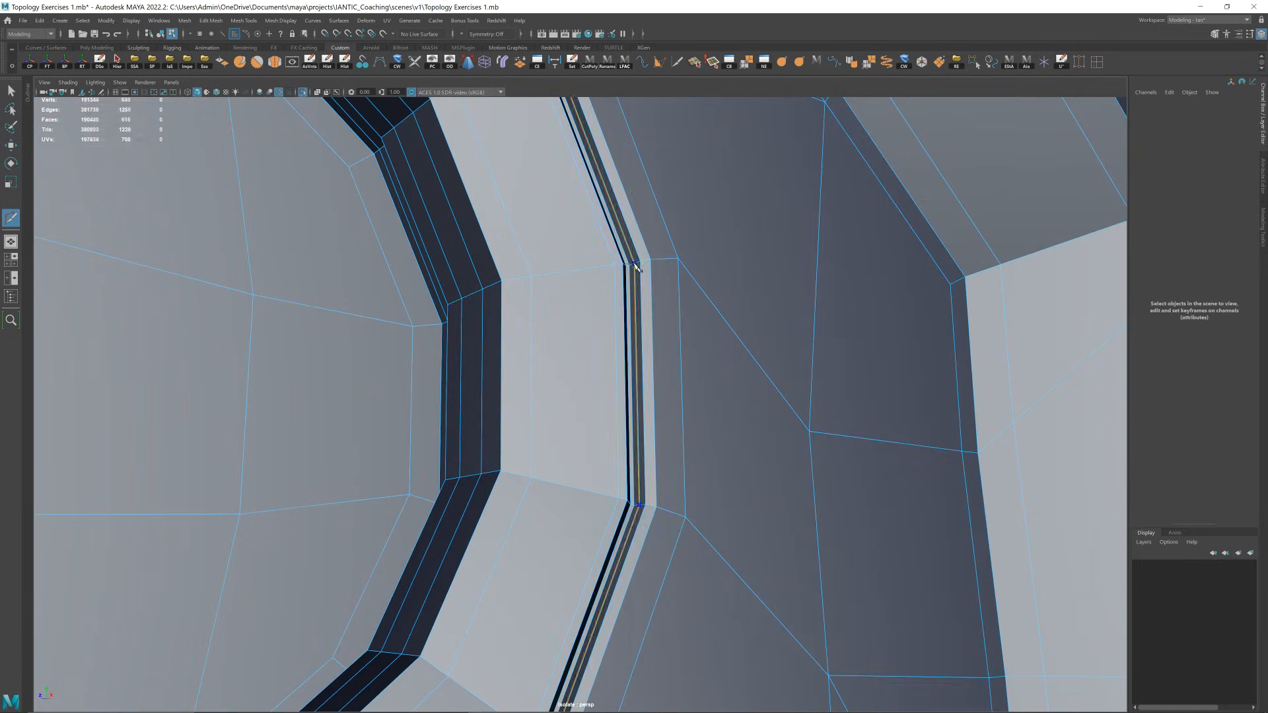
left_click_drag(635, 269, 511, 294, "alt")
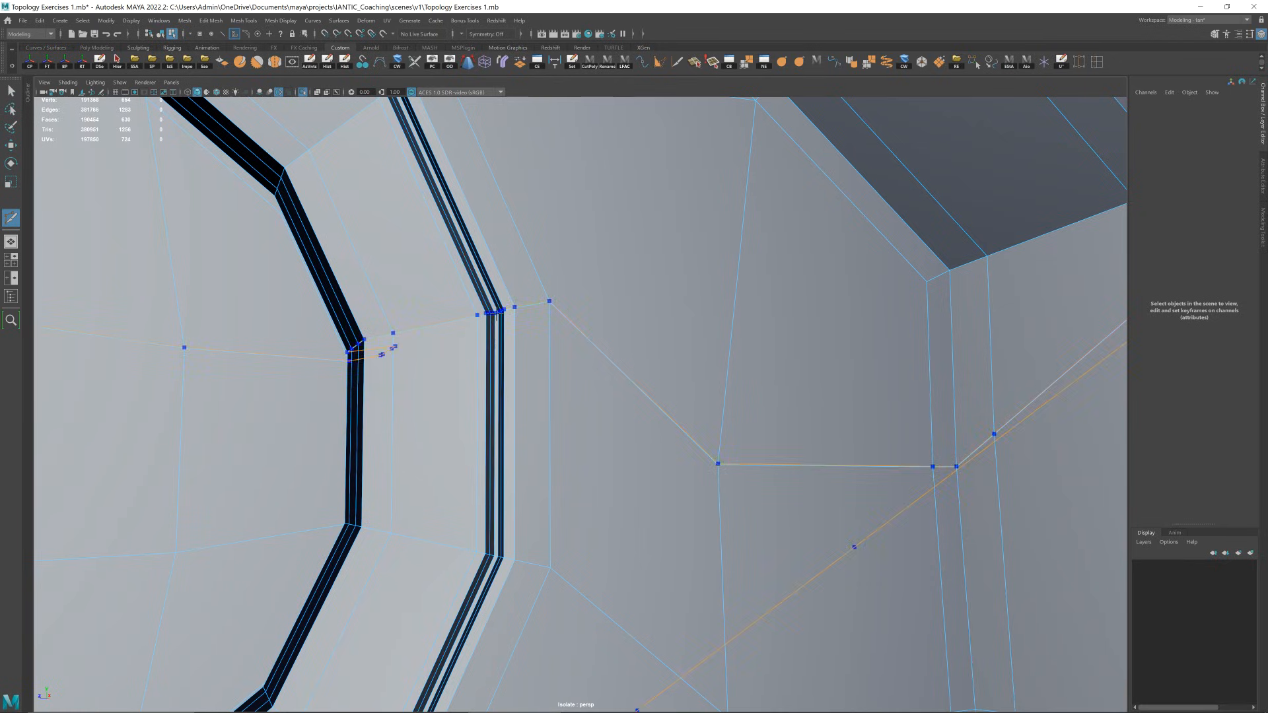
- Review the grooved round recess and the whole ramp panel in smooth preview
key("3")
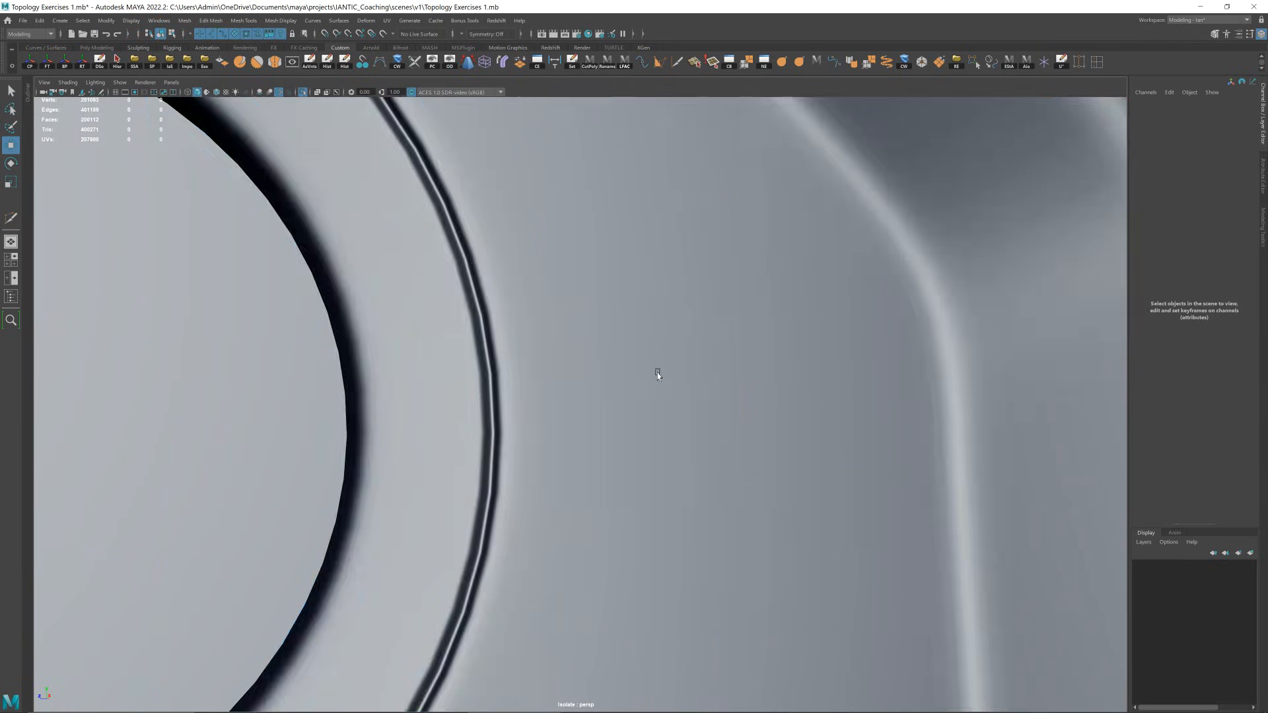
scroll(693, 366, "down", 10)
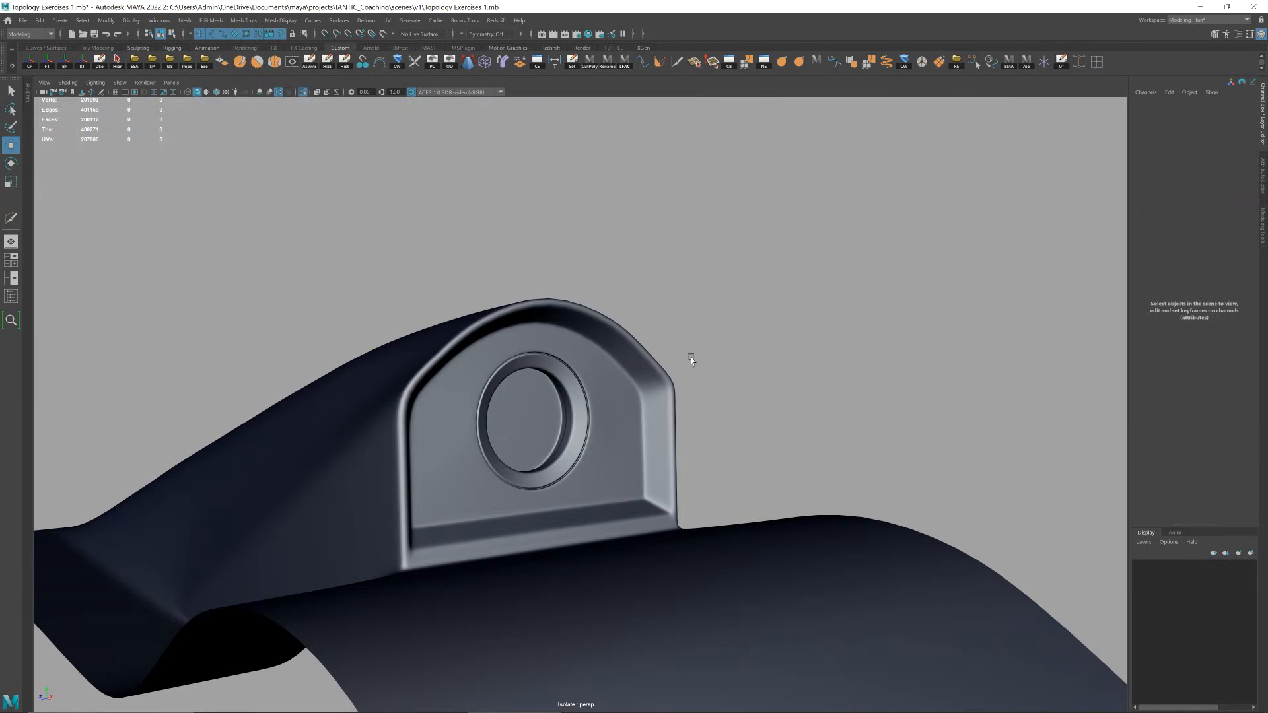
scroll(692, 360, "down", 4)
left_click_drag(691, 359, 651, 489, "alt")
scroll(734, 363, "down", 4)
left_click_drag(744, 361, 660, 452, "alt")
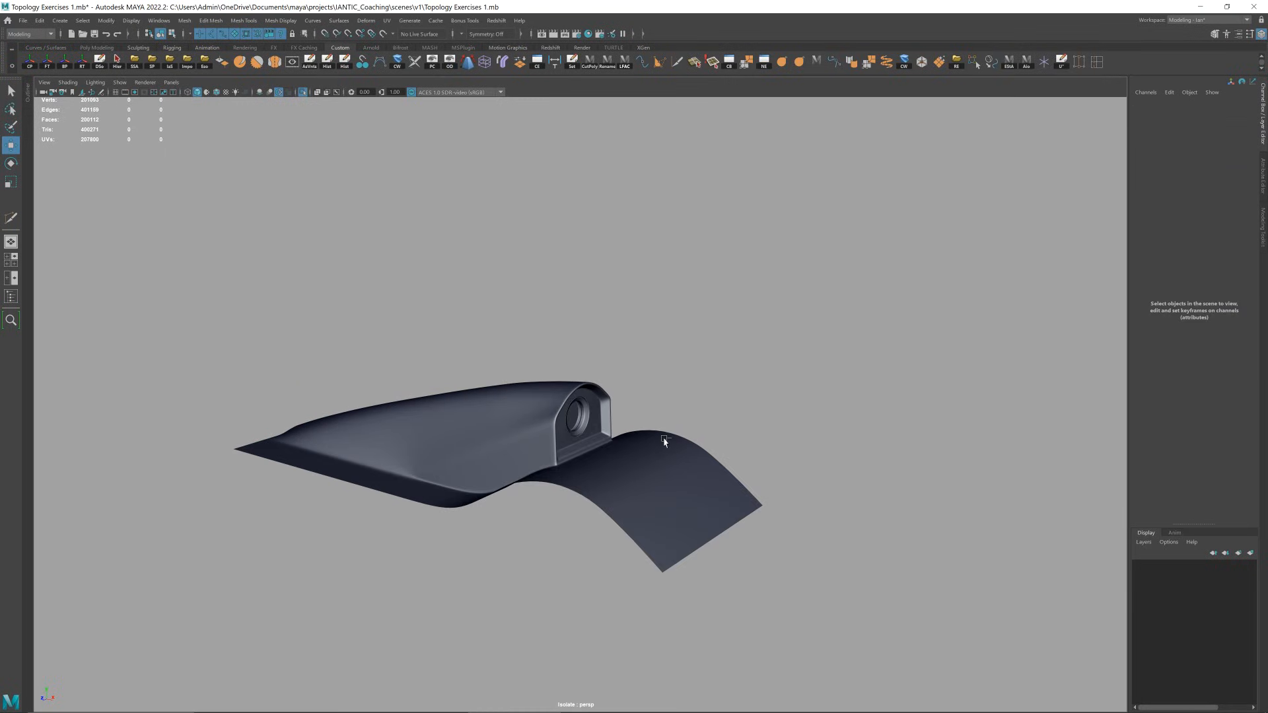
- Exit isolation to show the full scene and move the ramp panel off the detailed curved panel to the space behind it
key("ctrl+1")
scroll(687, 405, "down", 4)
scroll(640, 423, "down", 3)
left_click_drag(687, 405, 614, 437, "alt")
left_click(631, 423)
scroll(614, 436, "down", 3)
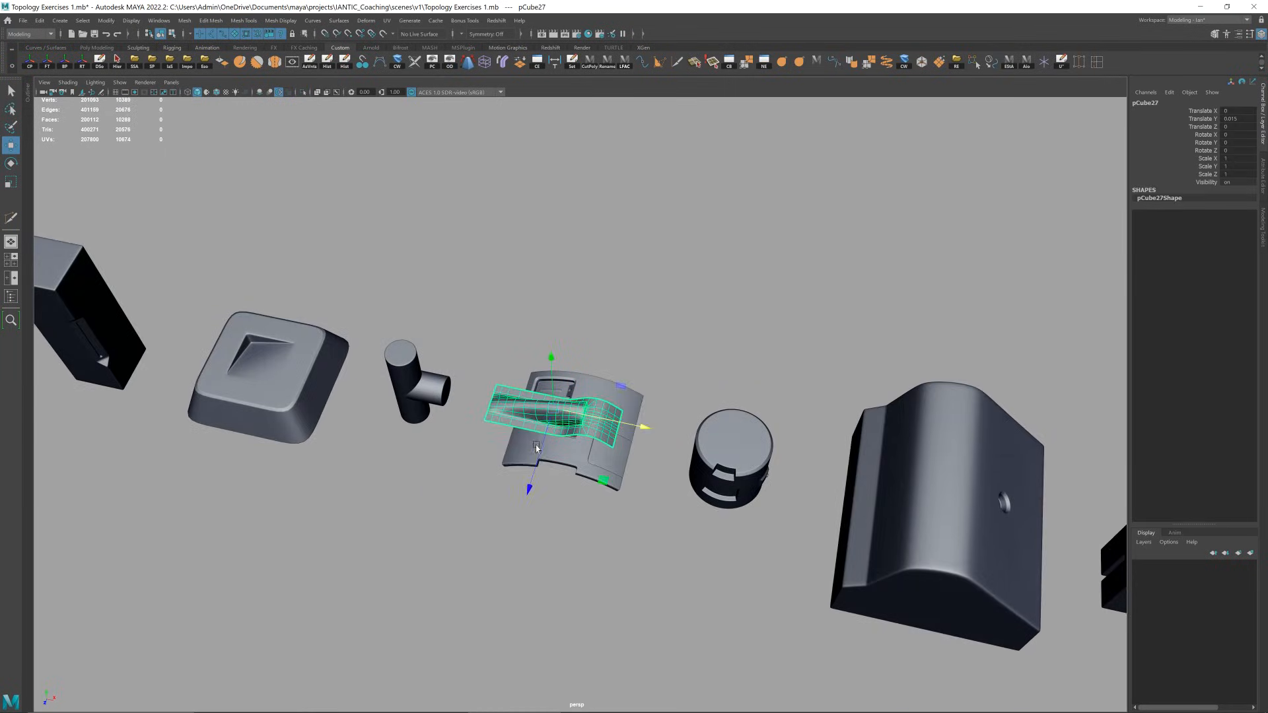
left_click_drag(538, 455, 576, 386)
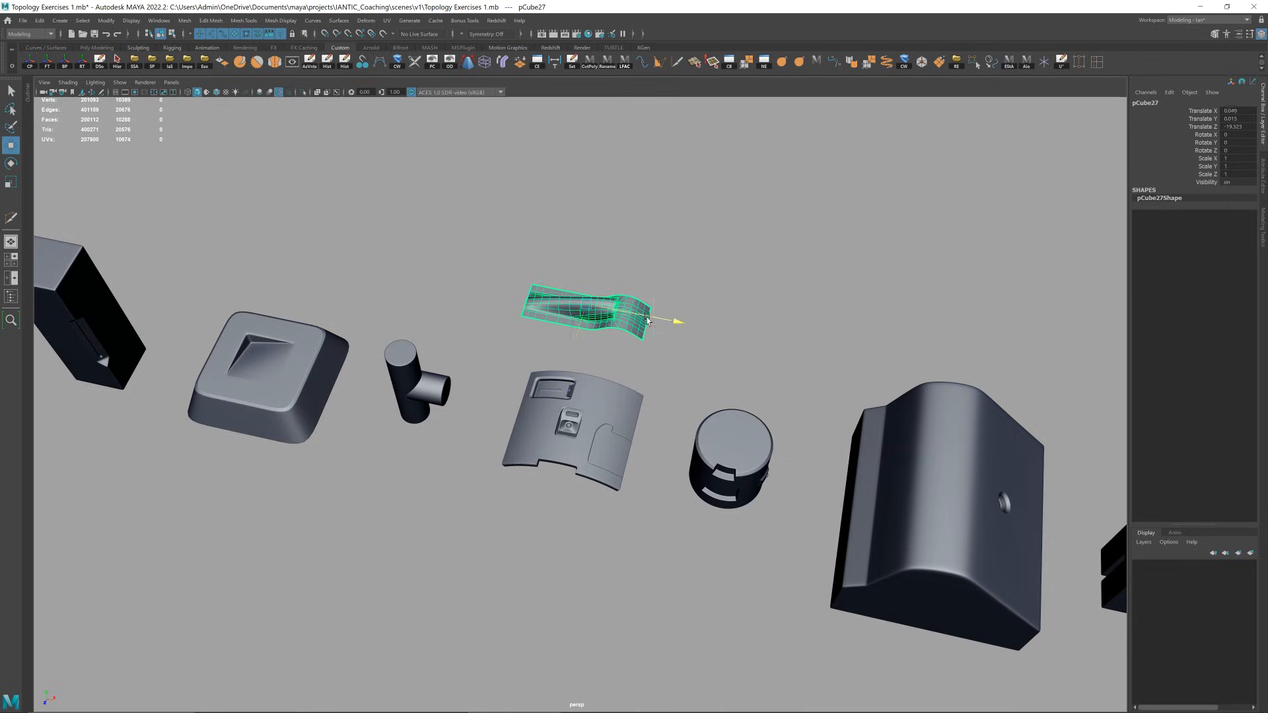
left_click_drag(649, 370, 646, 376)
- Adjust the ramp panel's position so that it sits directly behind the detailed curved panel
left_click_drag(651, 379, 798, 390, "alt")
left_click_drag(640, 260, 606, 366)
right_click_drag(607, 366, 562, 370, "alt")
middle_click_drag(561, 370, 720, 403, "alt")
left_click_drag(720, 403, 730, 419, "alt")
key("f")
left_click_drag(636, 352, 604, 485)
left_click_drag(661, 365, 656, 370)
right_click_drag(657, 371, 581, 374, "alt")
middle_click_drag(755, 383, 490, 351, "alt")
left_click_drag(614, 198, 668, 393)
left_click_drag(759, 284, 809, 385)
right_click_drag(809, 385, 779, 336, "alt")
middle_click_drag(779, 337, 592, 351, "alt")
- Save the scene, clear the selection and view the complete collection of exercise models
key("ctrl+s")
left_click(591, 353)
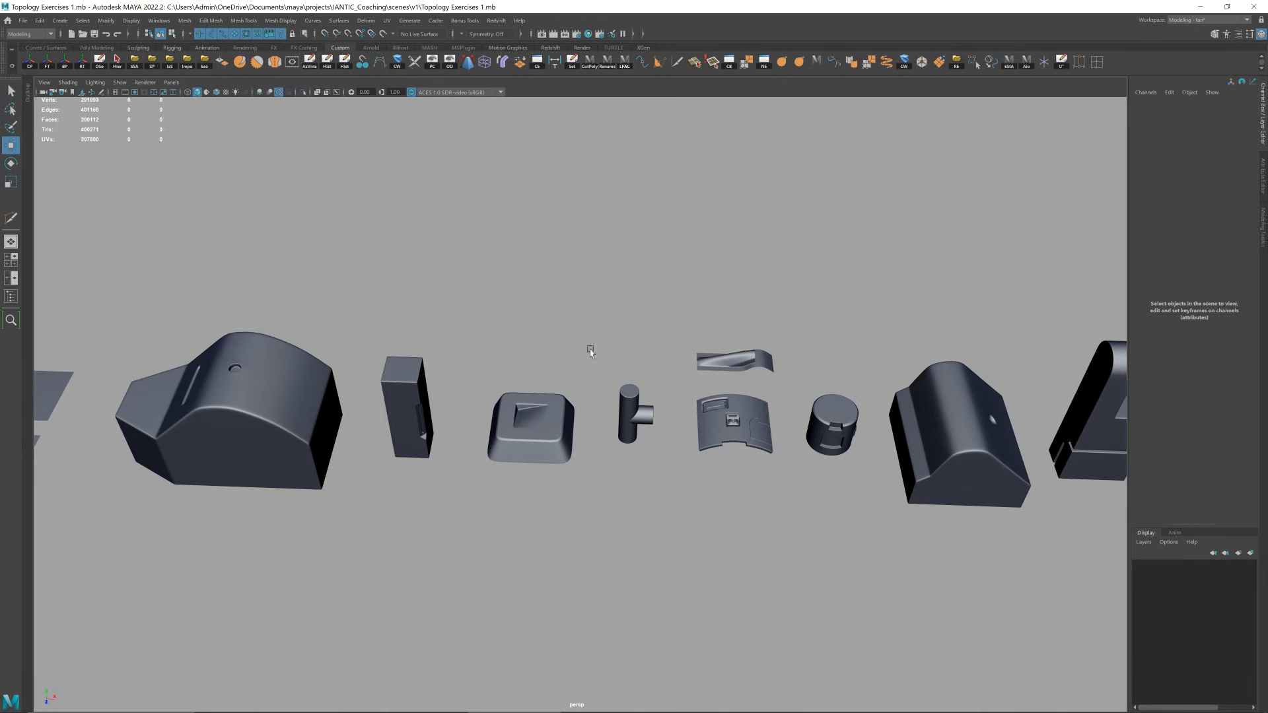
right_click_drag(914, 224, 738, 296, "alt")
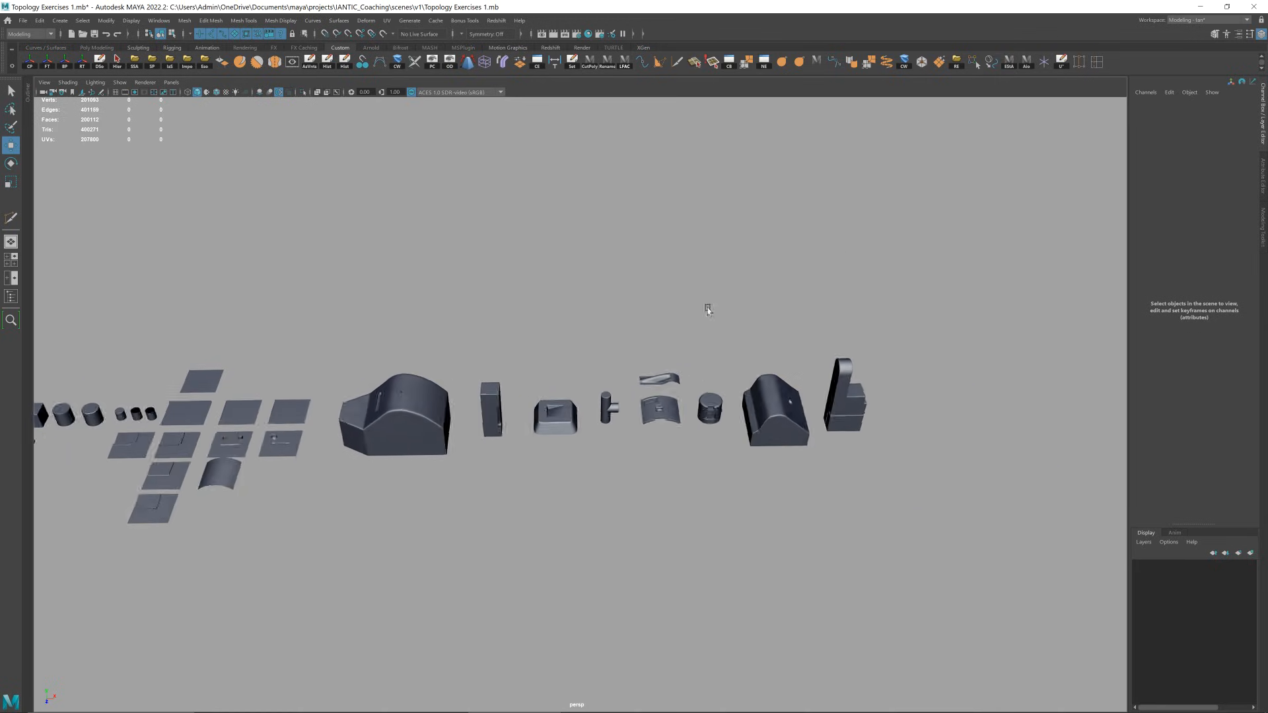